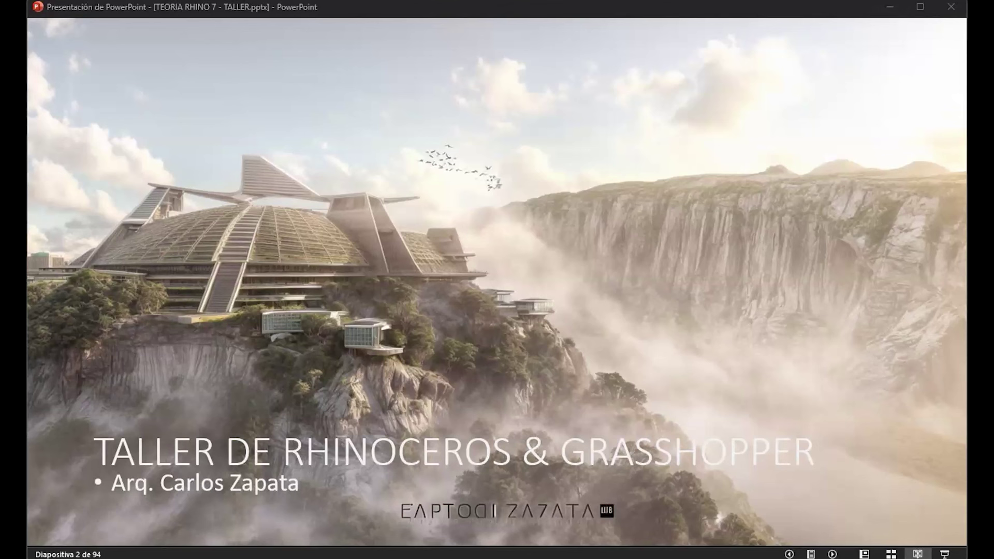
Advance the slideshow to slide 3, the workshop title slide with its centred title.
key("Right")
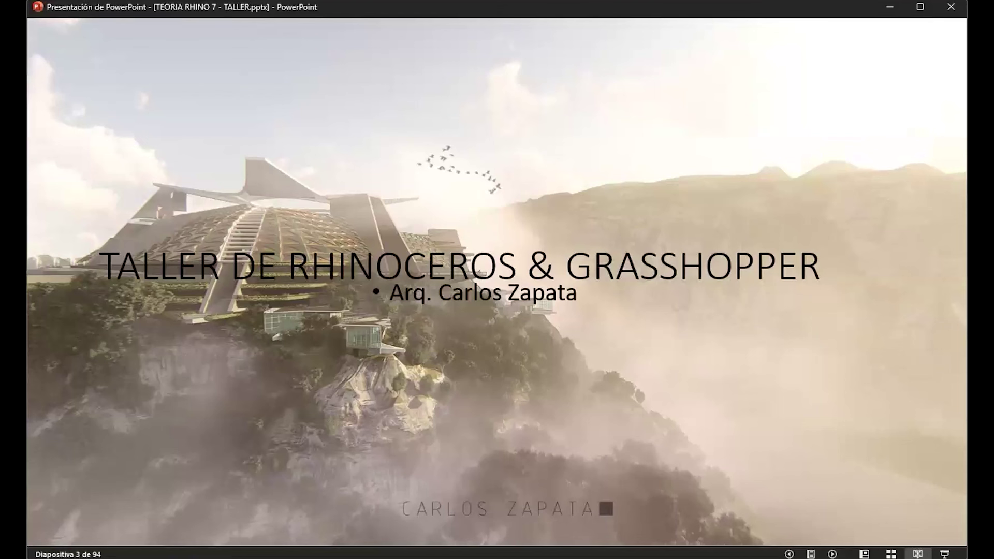
left_click(303, 248)
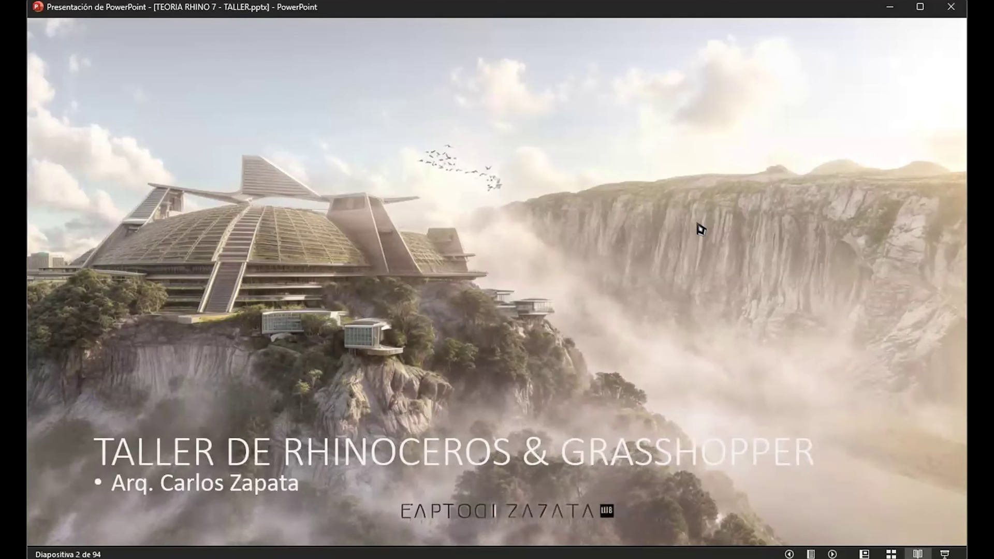
key("Right")
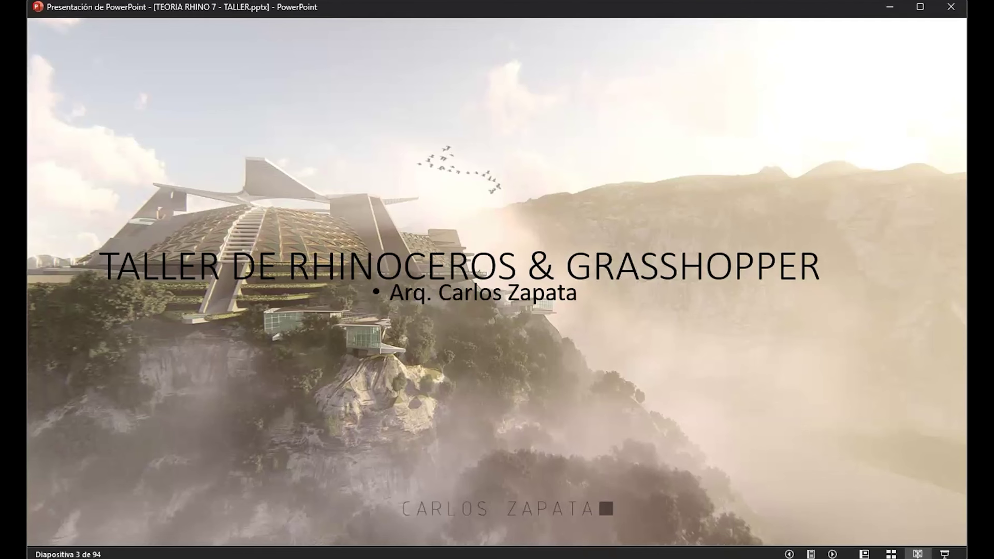
key("Right")
key("Left")
Show slide 4's T1–T4 topics list, then advance toward the 'Que es Rhinoceros?' slide.
key("Right")
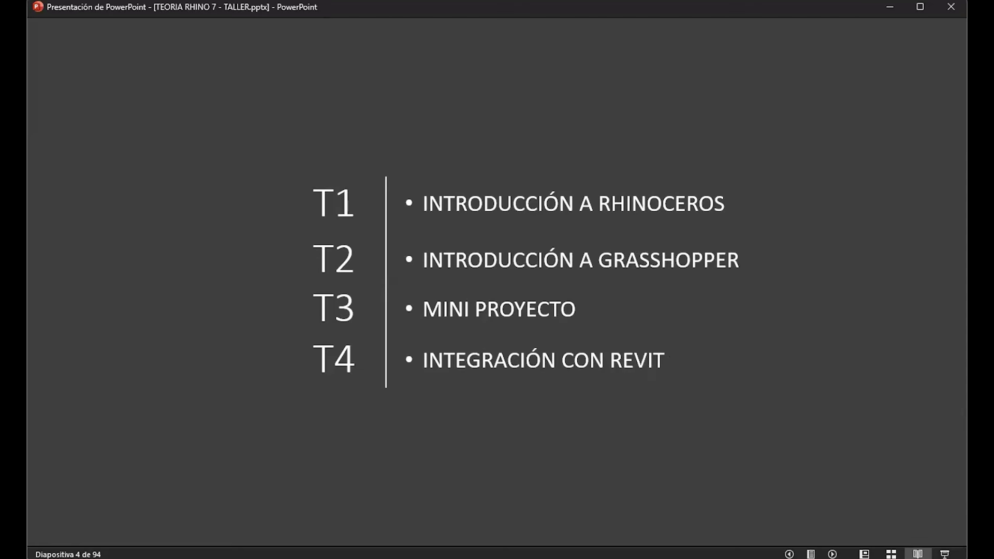
key("Right")
key("Right")
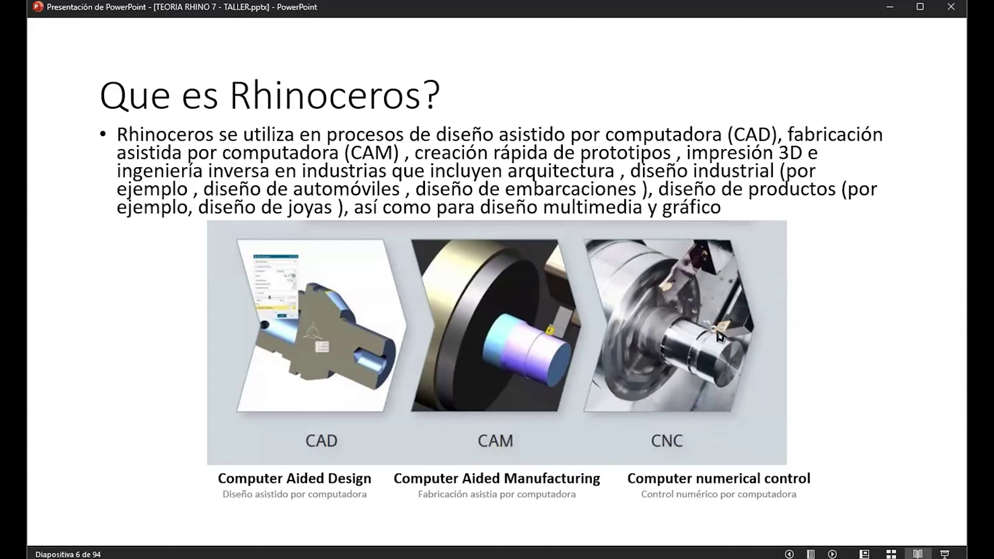
Advance from 'Que es Rhinoceros?' to slide 7, Industrial Design.
left_click(720, 337)
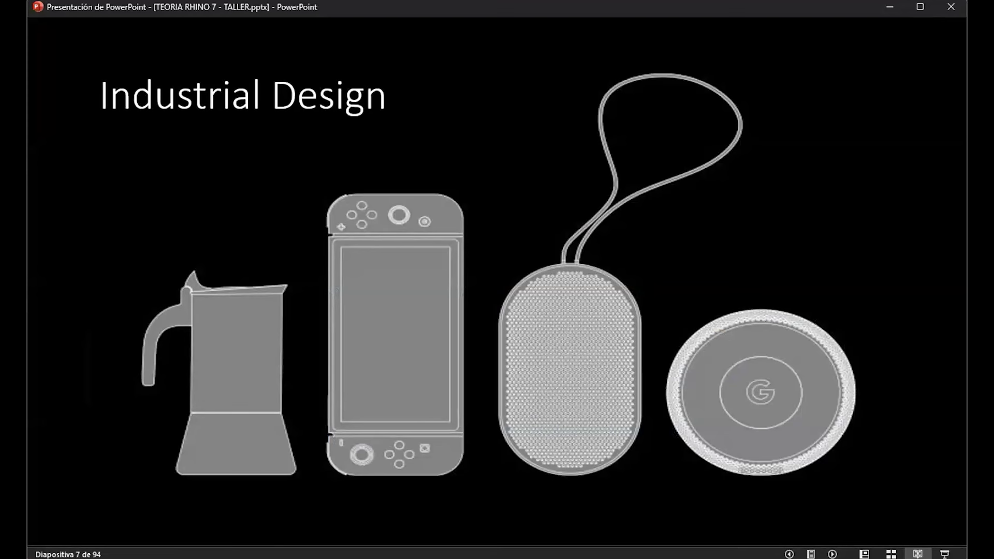
Advance to slide 8, 'Architecture design', with the curved white atrium render.
key("Right")
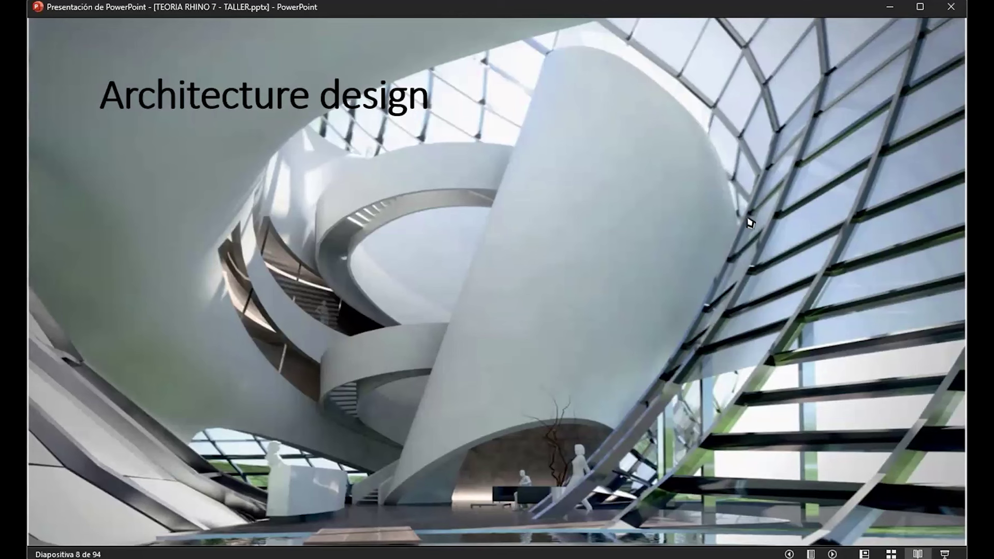
Page past Forniture design to slide 10, Jewelry Design, then on to Automotive design.
left_click(768, 265)
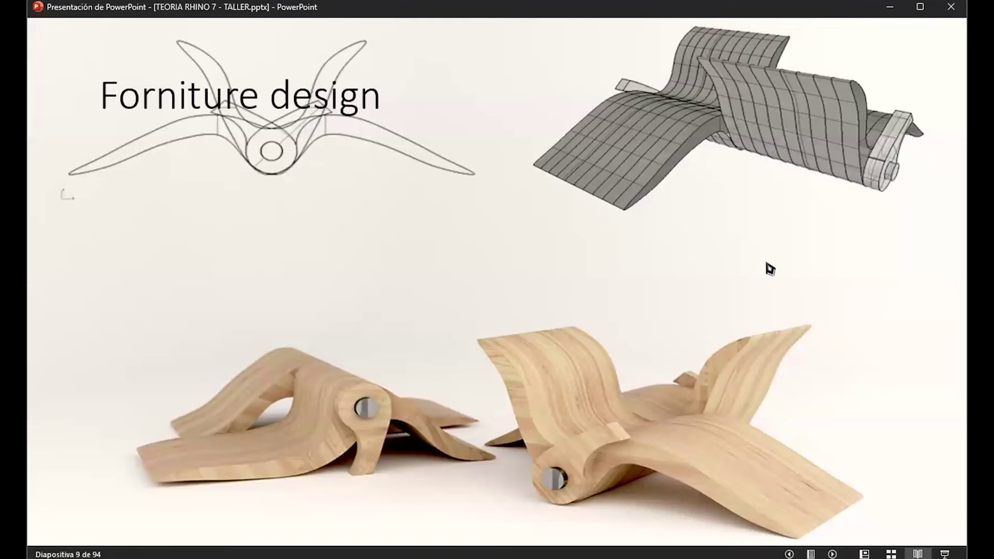
left_click(626, 299)
key("Left")
left_click(779, 280)
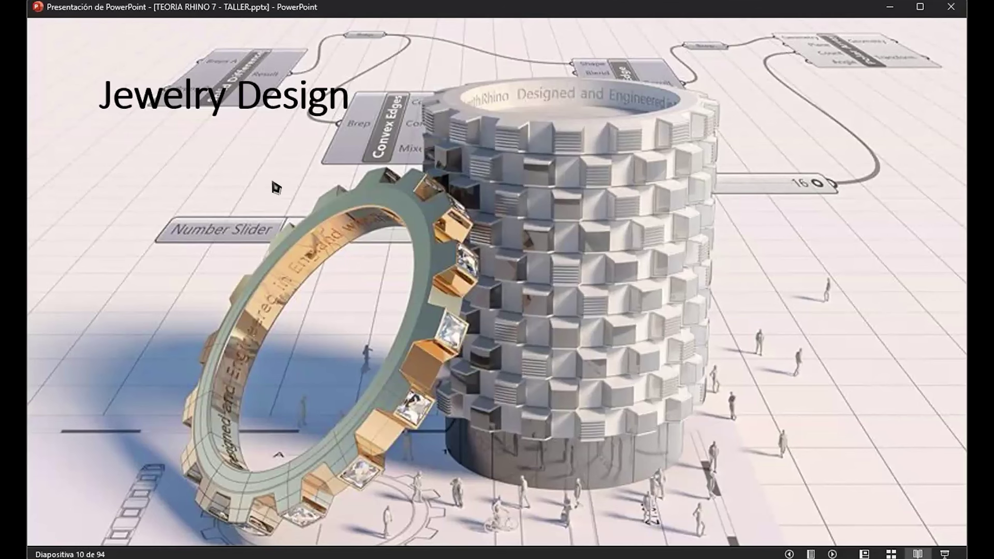
left_click(623, 226)
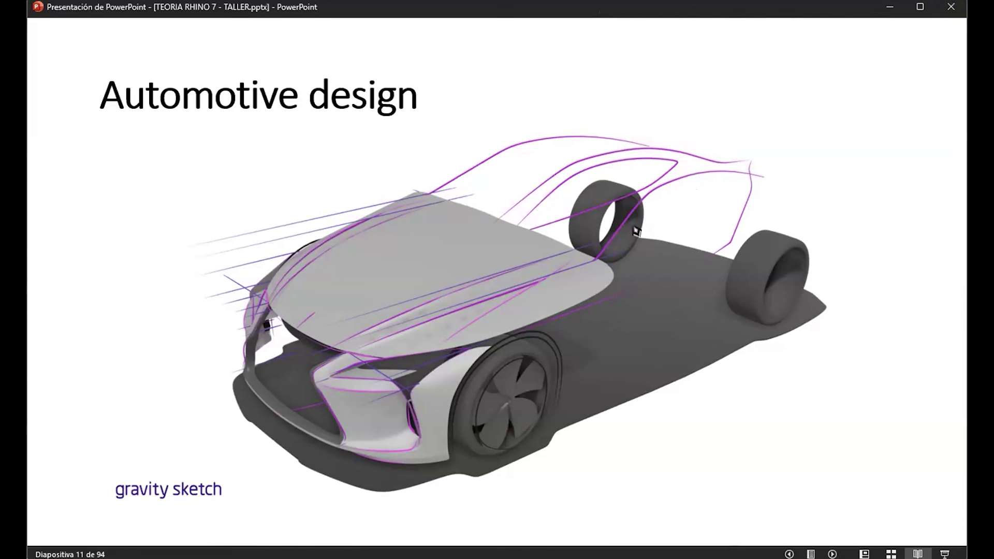
Advance from Automotive design to slide 12, CAD / CAM, with the 3D-printed cone.
left_click(716, 313)
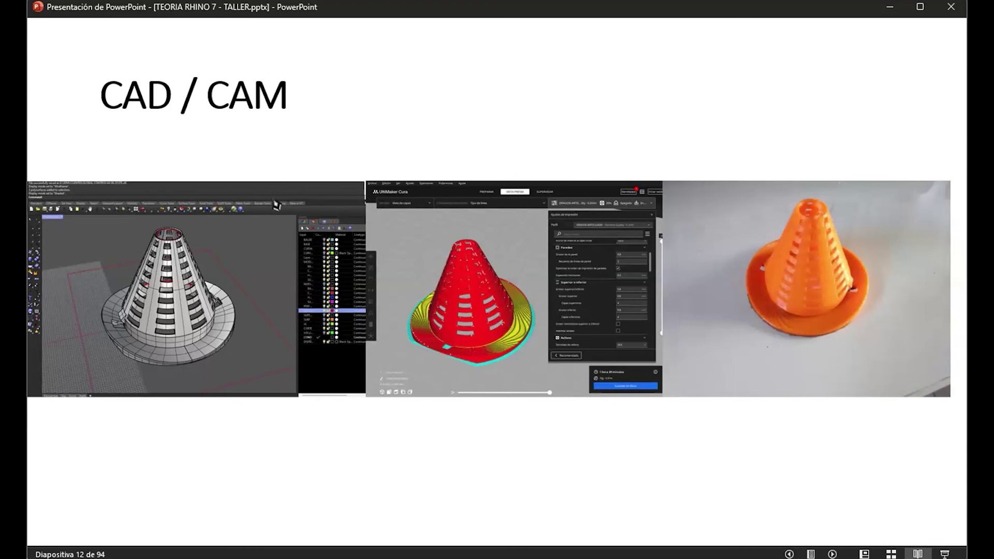
Page back and forth through the NURBS slides, then switch to the rhino3d.com browser window.
left_click(310, 205)
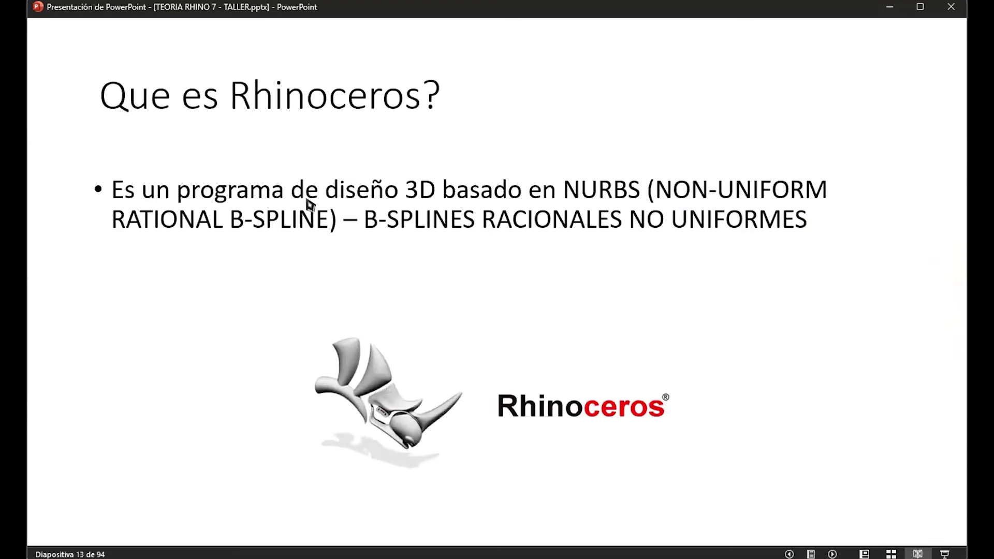
key("Left")
key("Right")
key("Right")
key("Right")
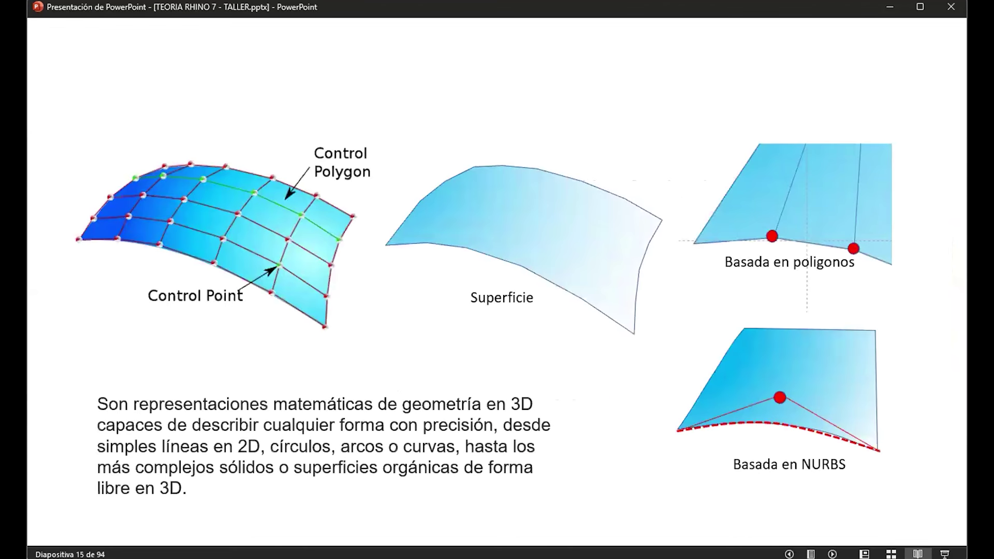
key("Left")
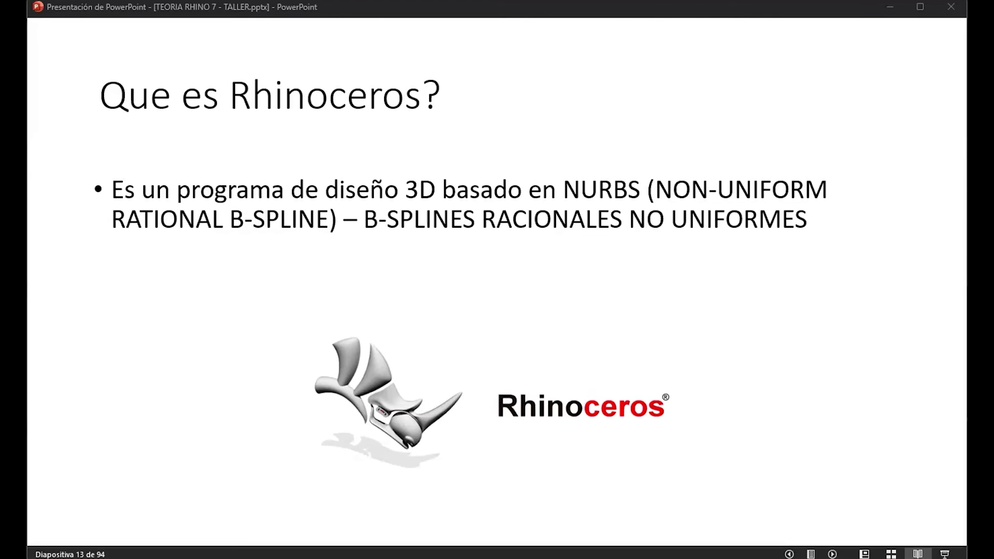
key("alt+Tab")
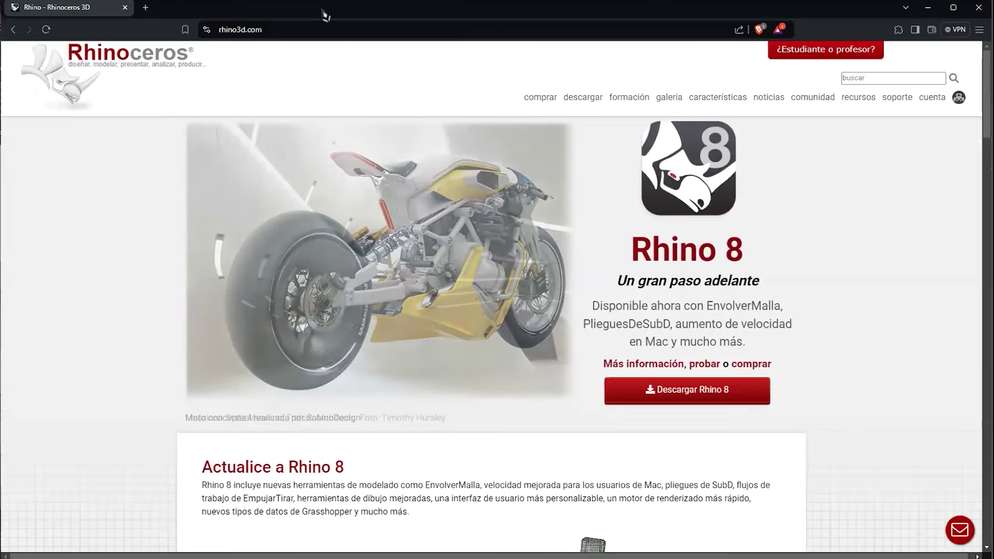
left_click(280, 32)
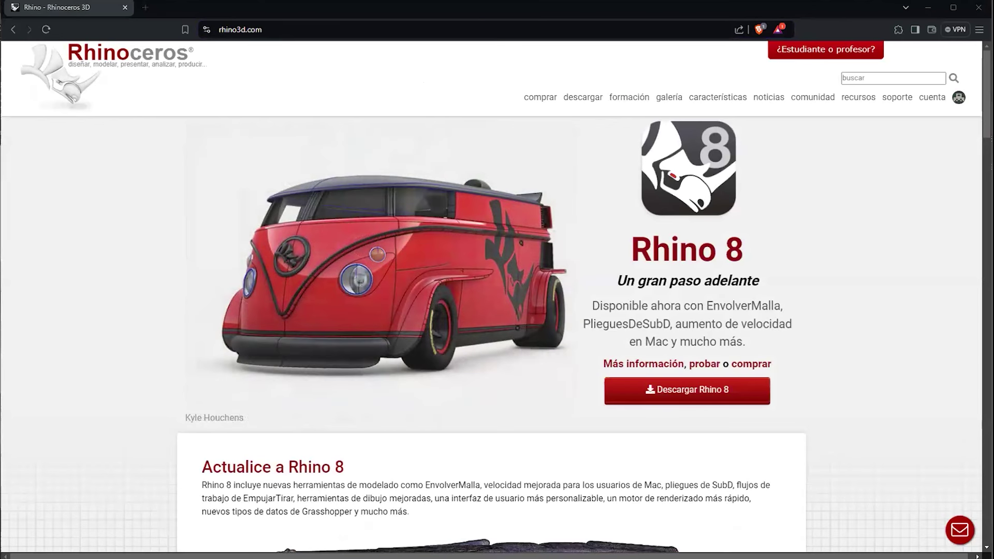
scroll(900, 291, "down", 5)
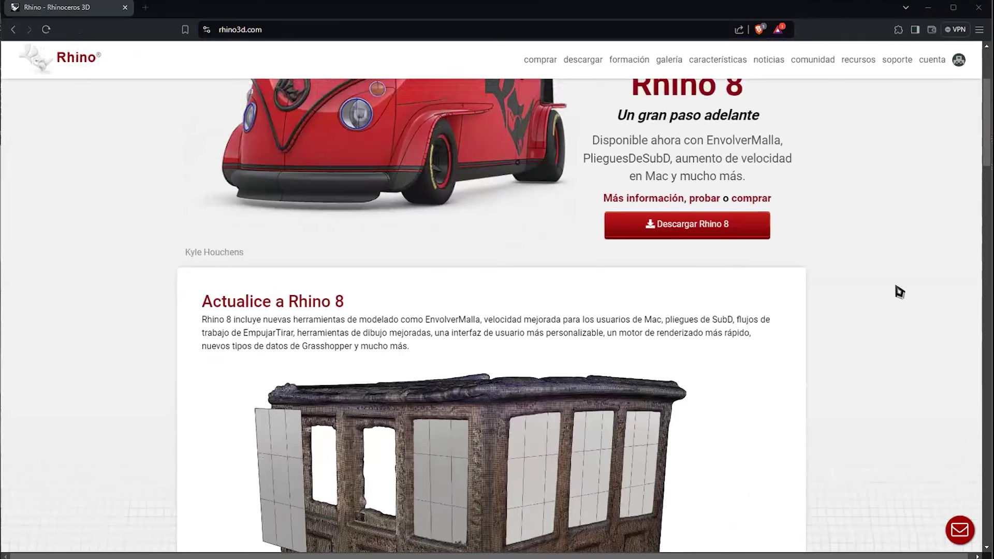
scroll(898, 291, "up", 5)
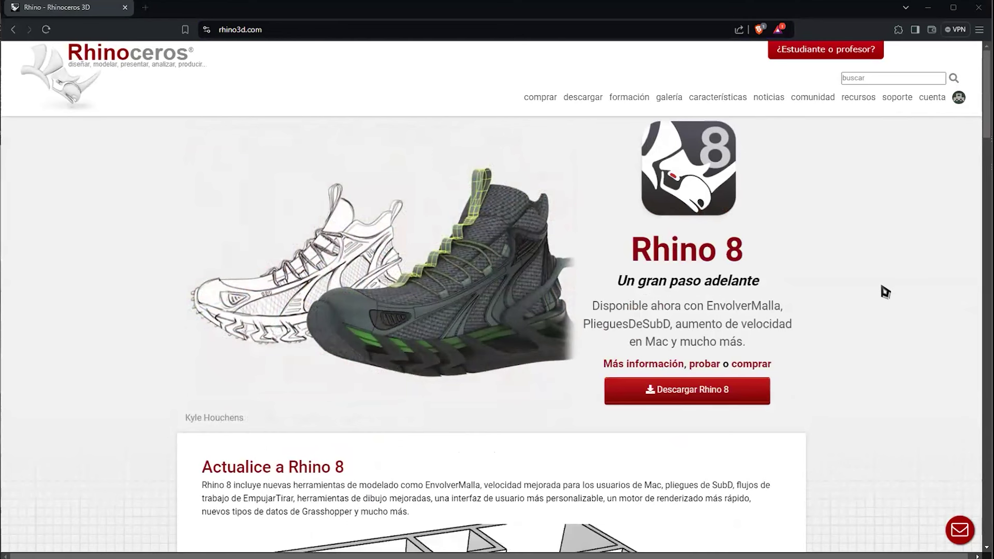
scroll(883, 289, "down", 5)
scroll(883, 289, "up", 5)
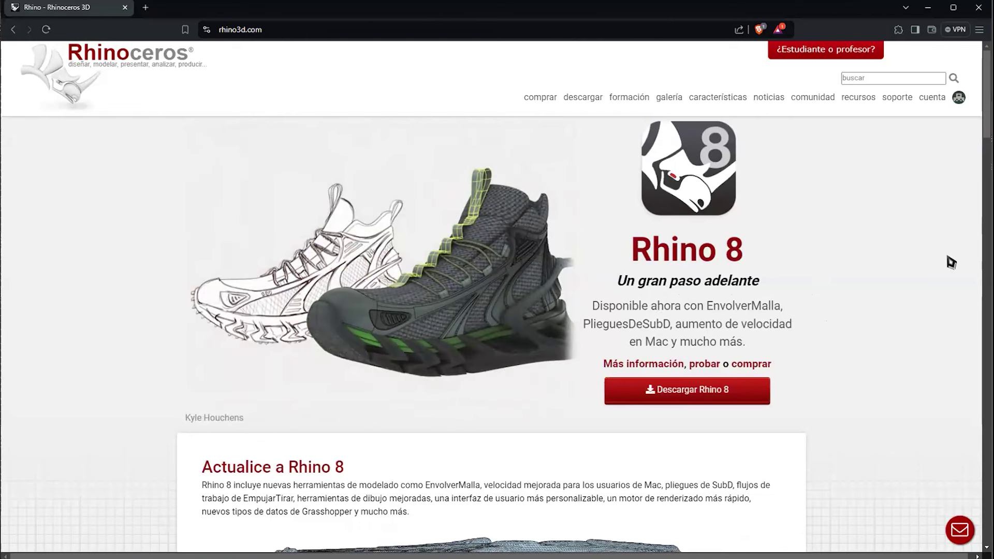
scroll(916, 278, "down", 2)
scroll(916, 279, "up", 2)
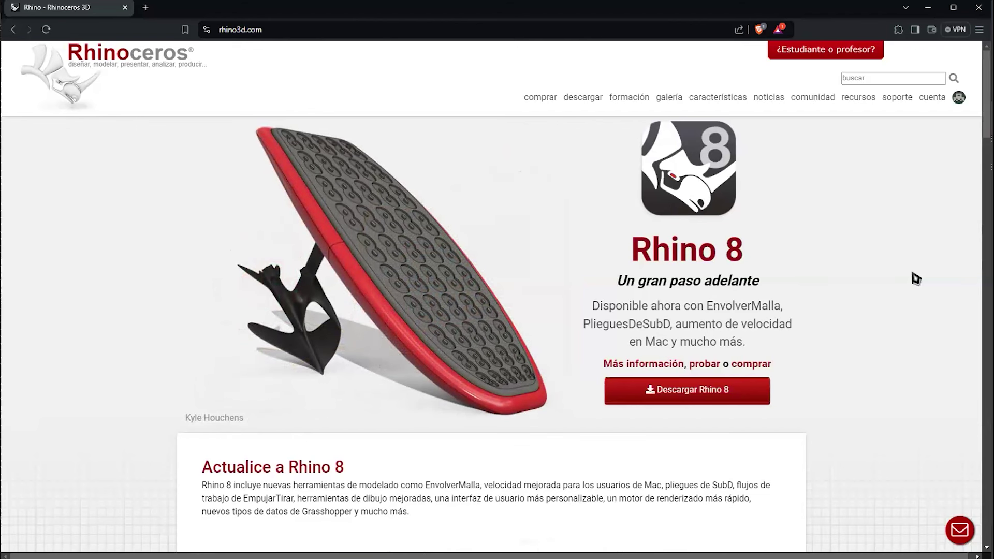
scroll(897, 319, "down", 2)
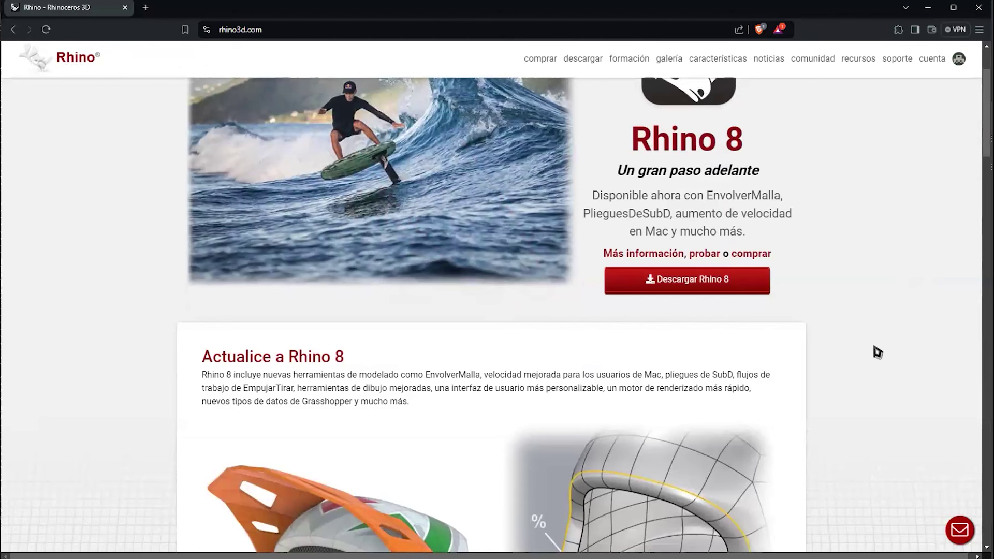
scroll(876, 351, "down", 2)
scroll(877, 352, "up", 4)
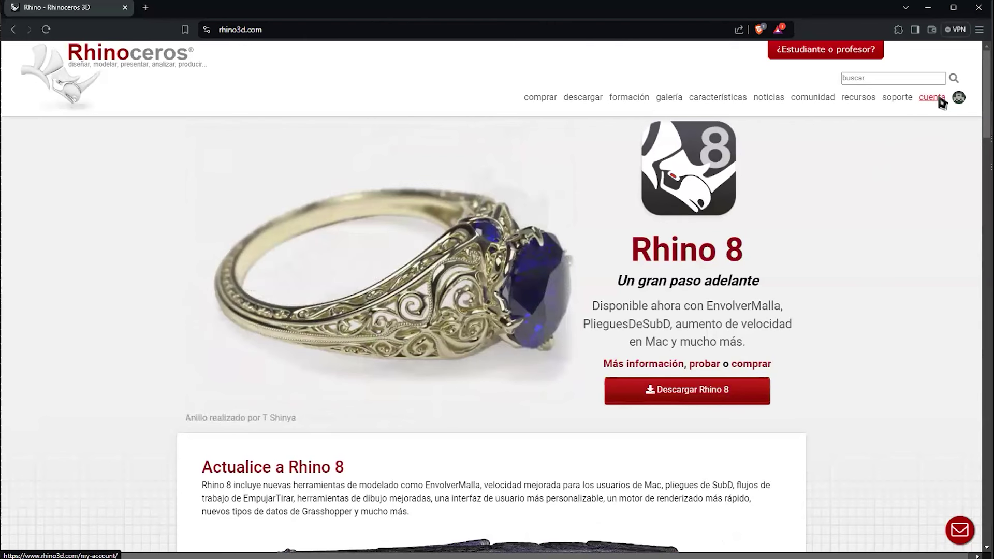
left_click(938, 100)
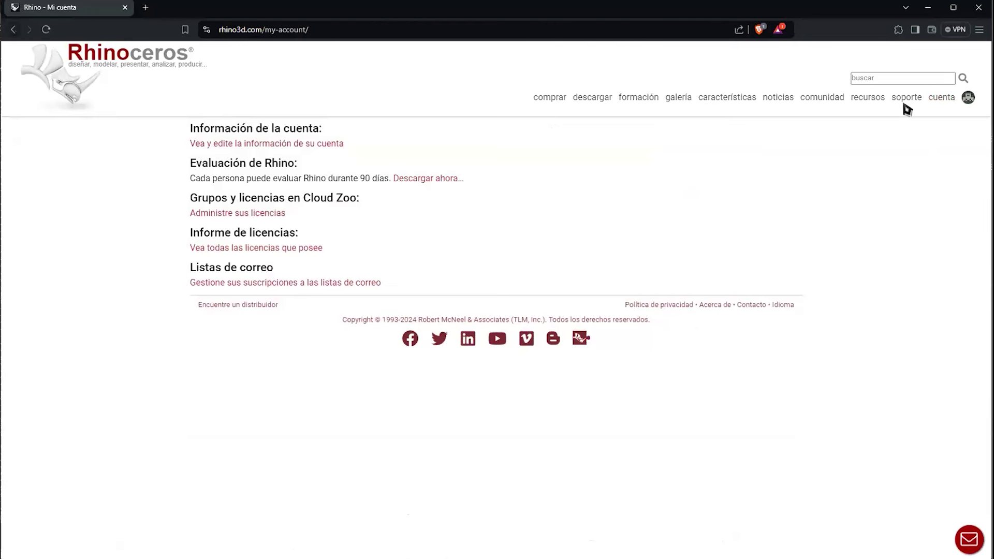
left_click(14, 30)
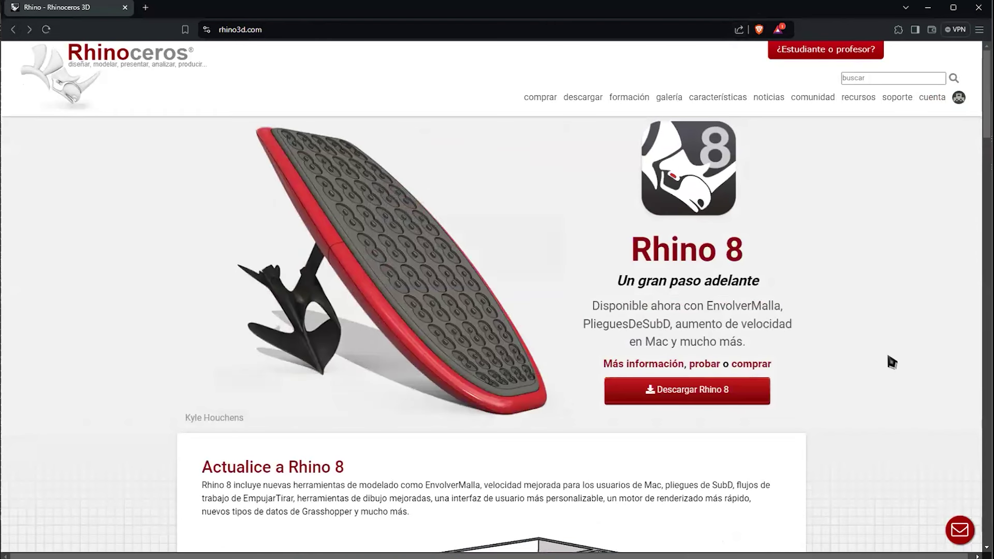
scroll(888, 357, "down", 3)
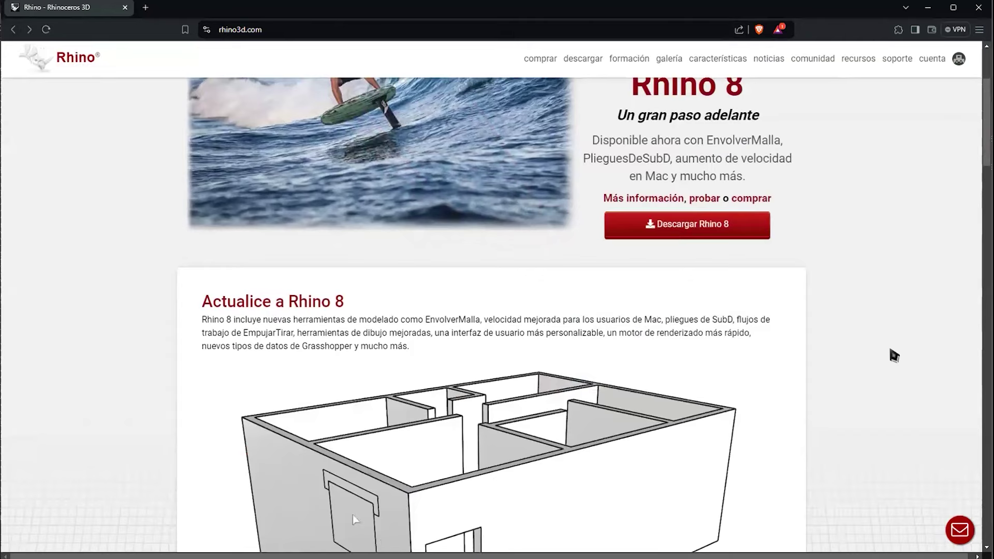
Scroll past the rewound Rhino 8 video to the Estudiante 195$, Evaluación 0$, Comercial 995$ cards.
scroll(890, 350, "down", 4)
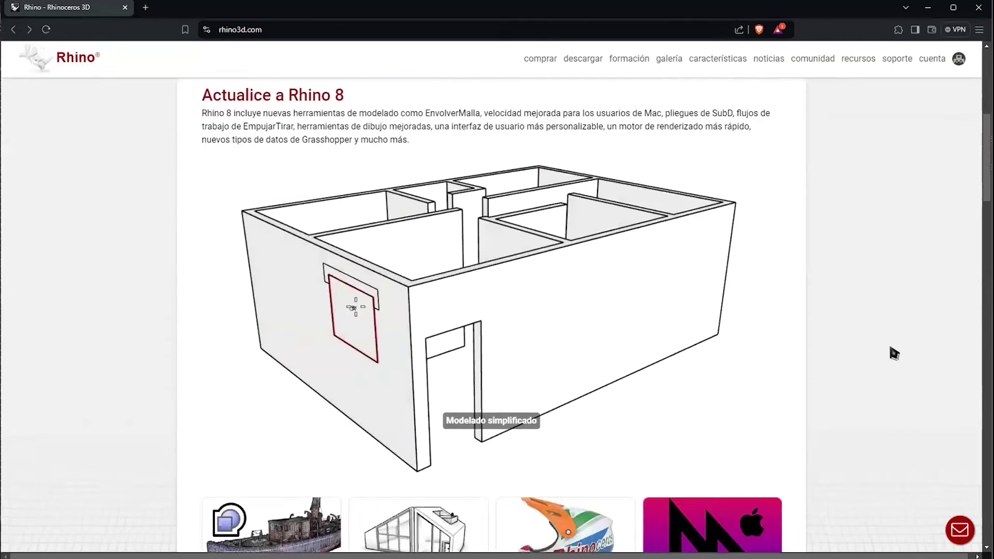
scroll(890, 350, "up", 7)
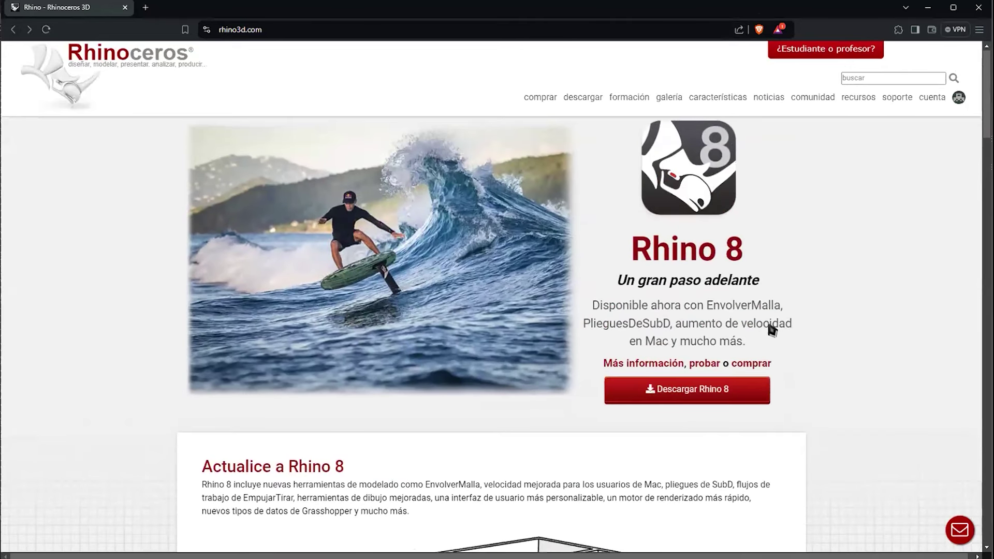
scroll(760, 337, "down", 3)
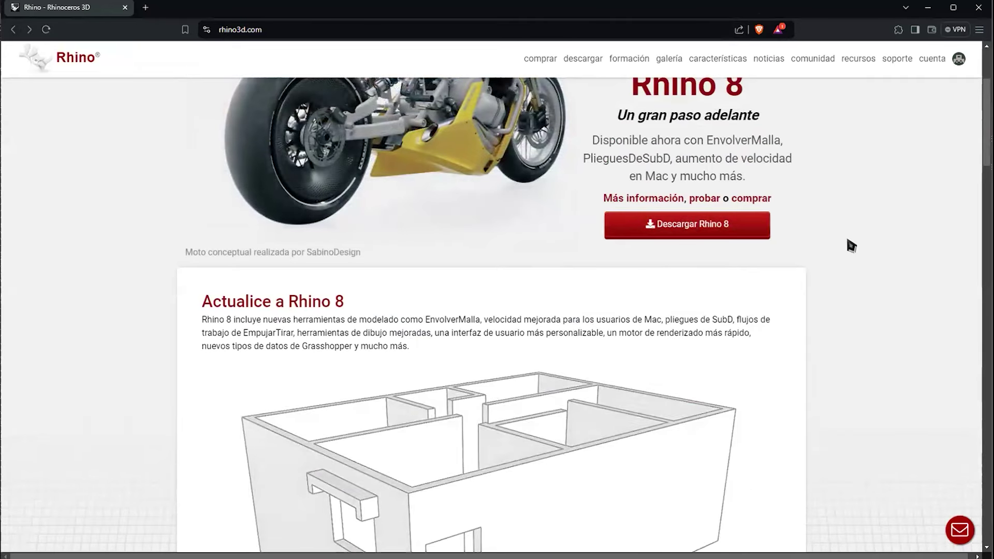
scroll(849, 245, "down", 2)
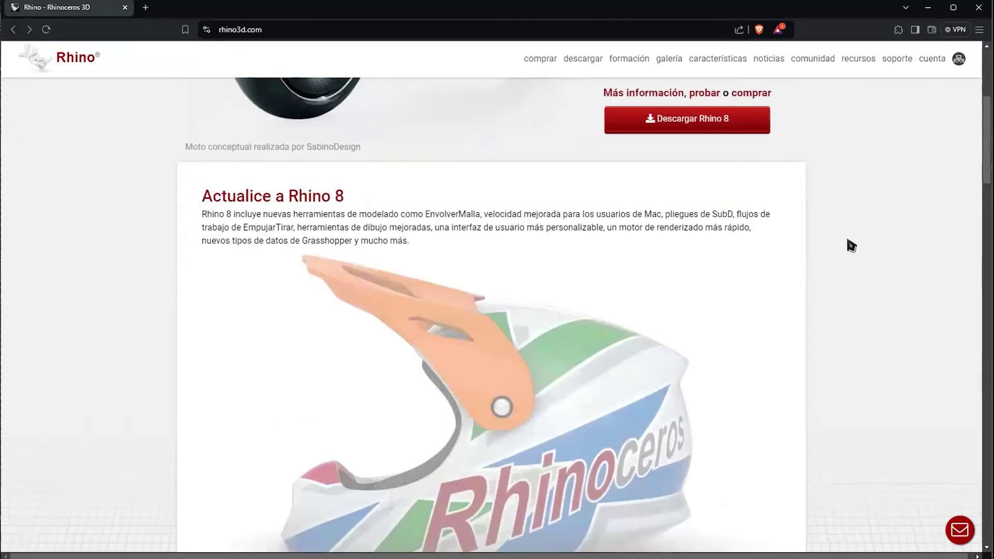
scroll(852, 246, "up", 5)
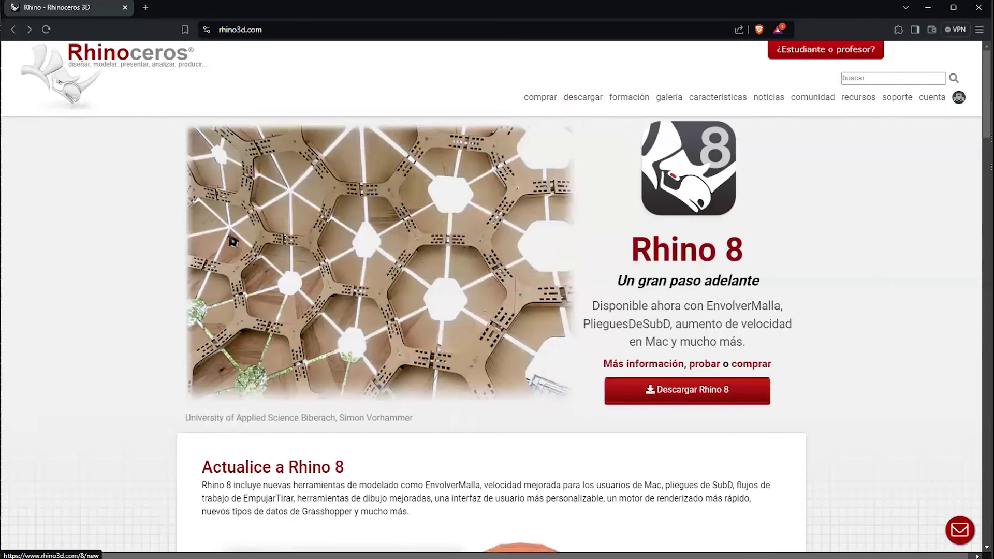
scroll(354, 330, "down", 7)
scroll(353, 327, "up", 1)
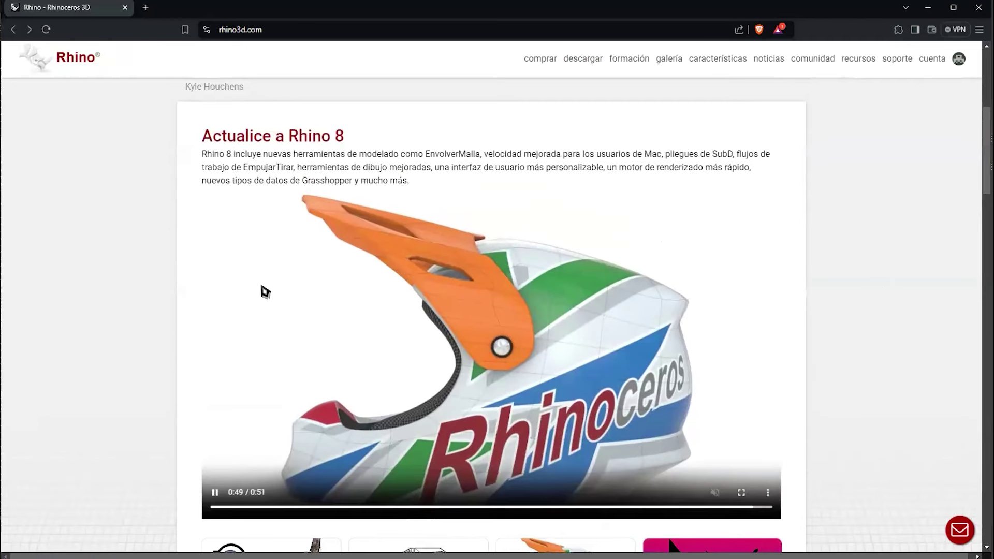
left_click_drag(216, 512, 348, 510)
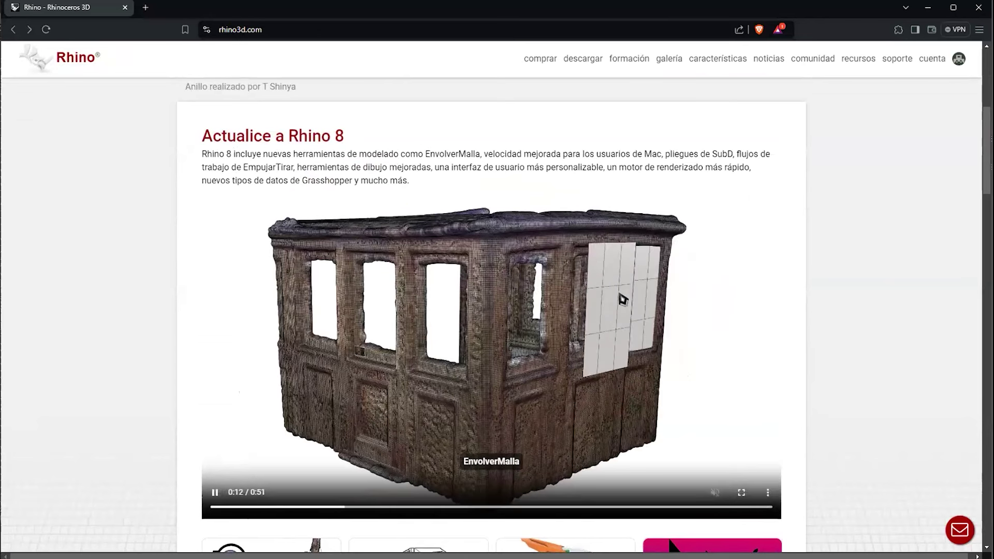
scroll(901, 291, "down", 4)
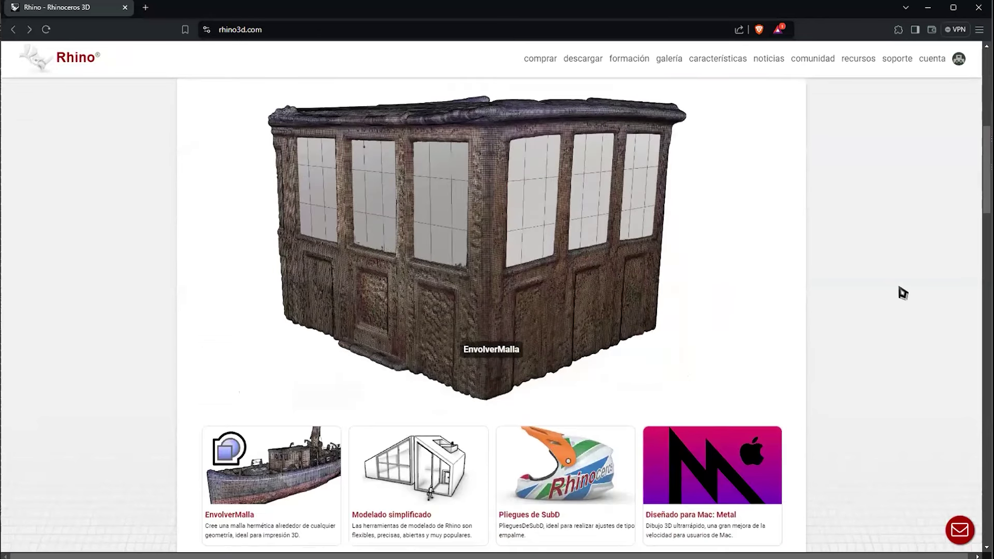
scroll(903, 292, "down", 5)
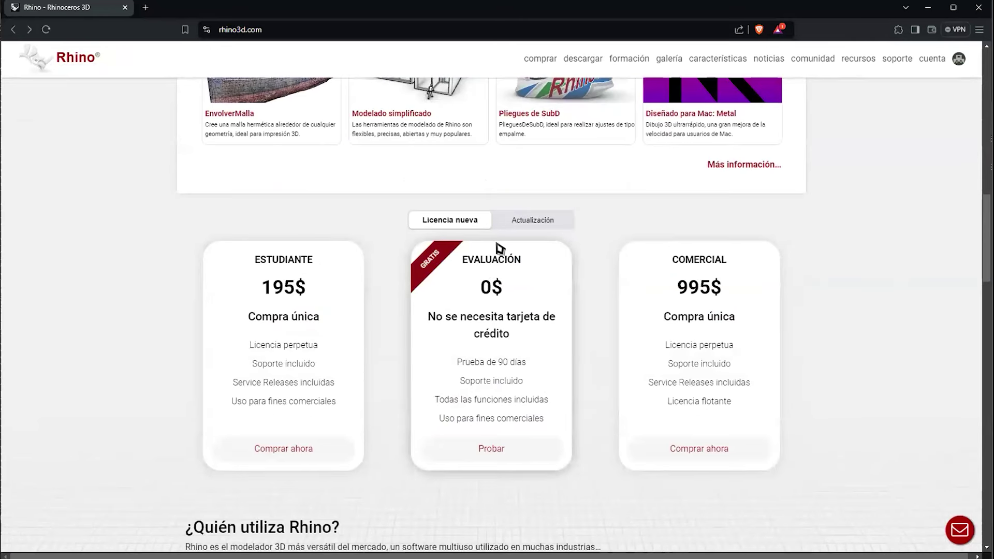
Scroll past '¿Quién utiliza Rhino?' and testimonials to the Grasshopper banner and Ecosistema de Rhino links.
scroll(504, 292, "down", 2)
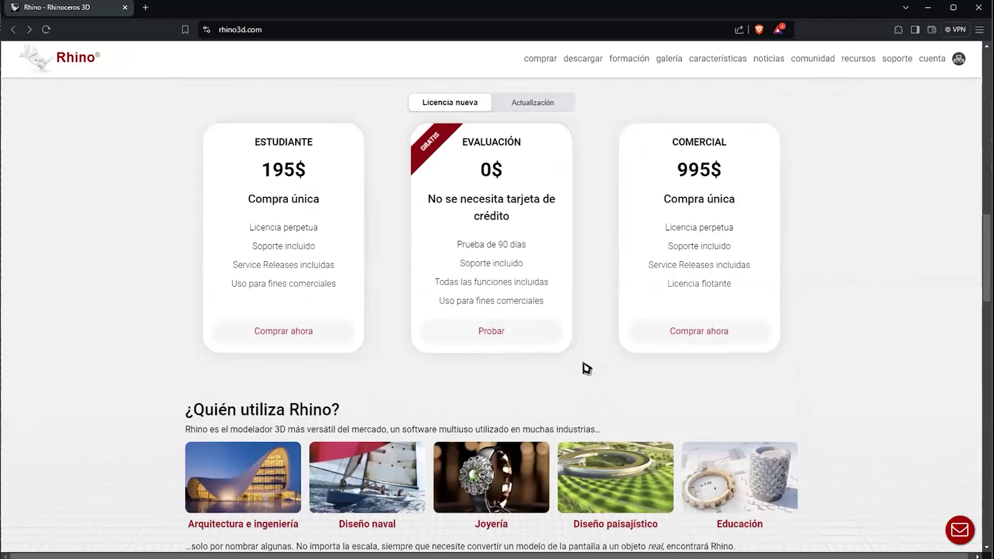
scroll(586, 368, "down", 5)
scroll(586, 368, "down", 4)
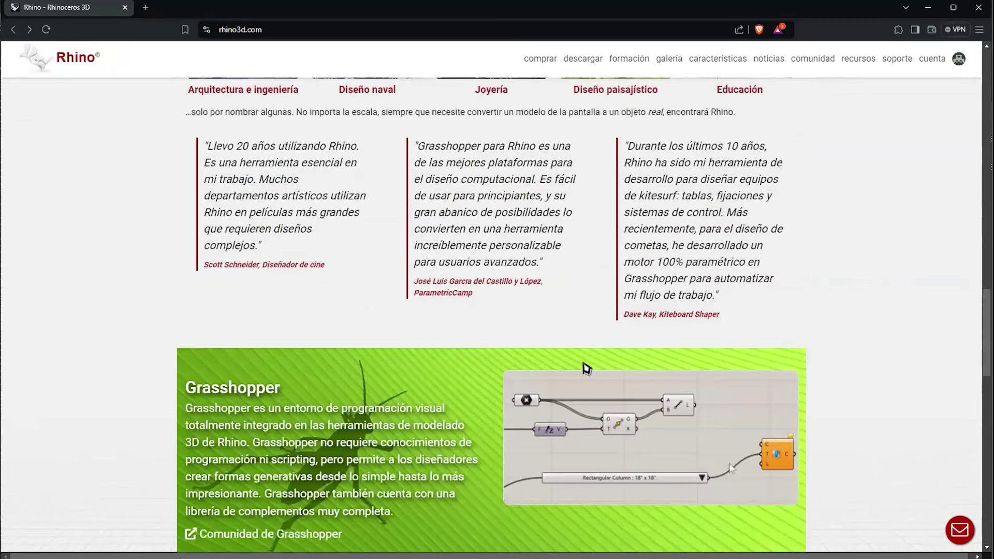
scroll(587, 367, "up", 5)
scroll(503, 269, "down", 4)
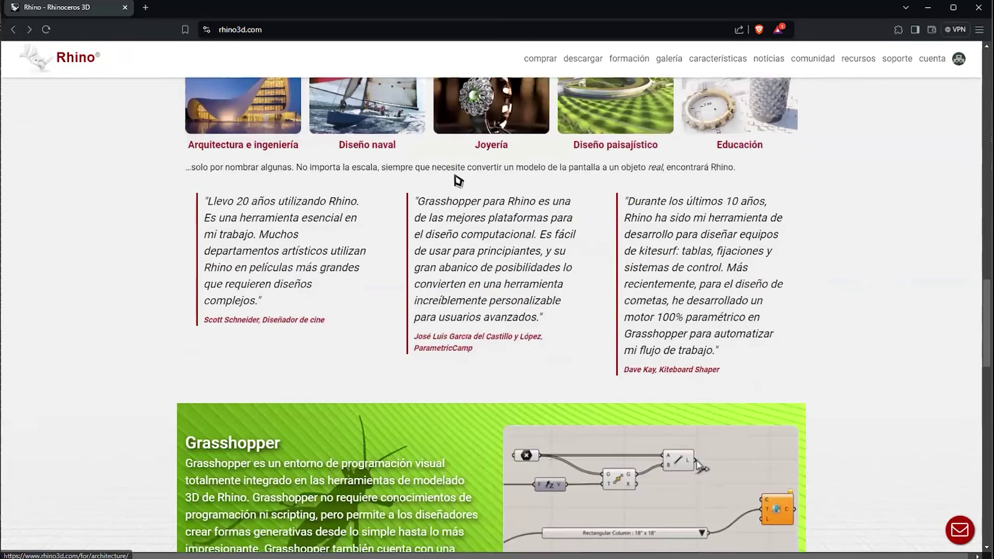
scroll(377, 176, "up", 1)
scroll(379, 188, "down", 7)
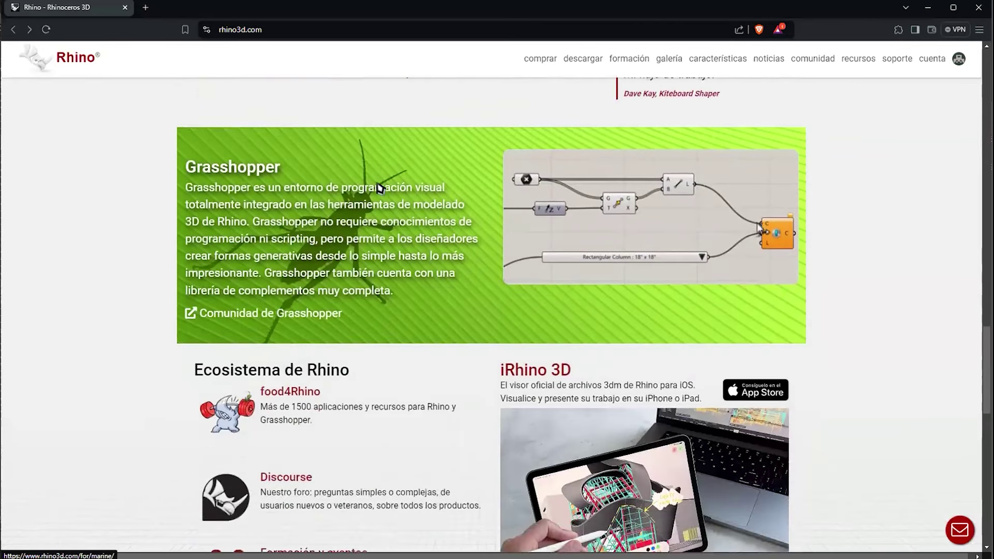
scroll(256, 269, "up", 9)
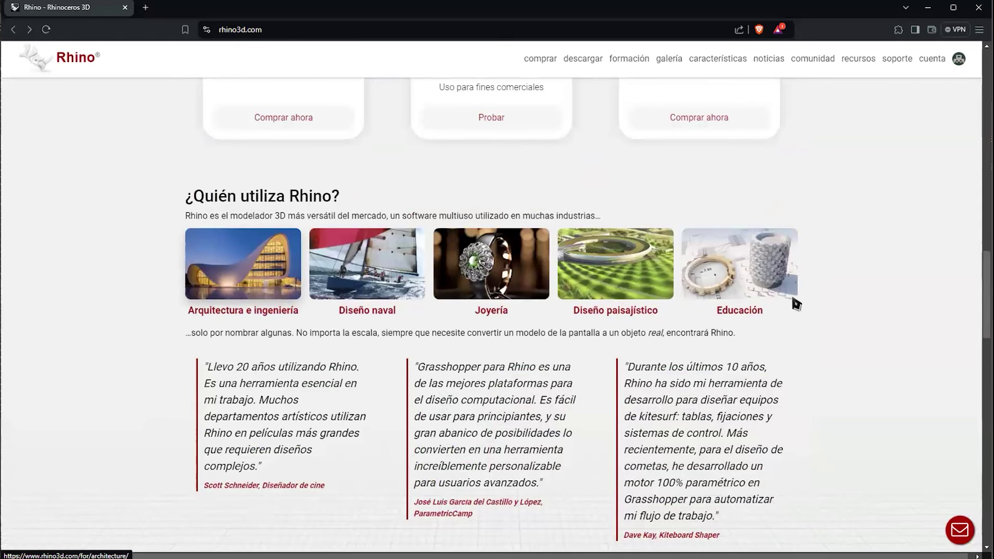
scroll(862, 323, "down", 1)
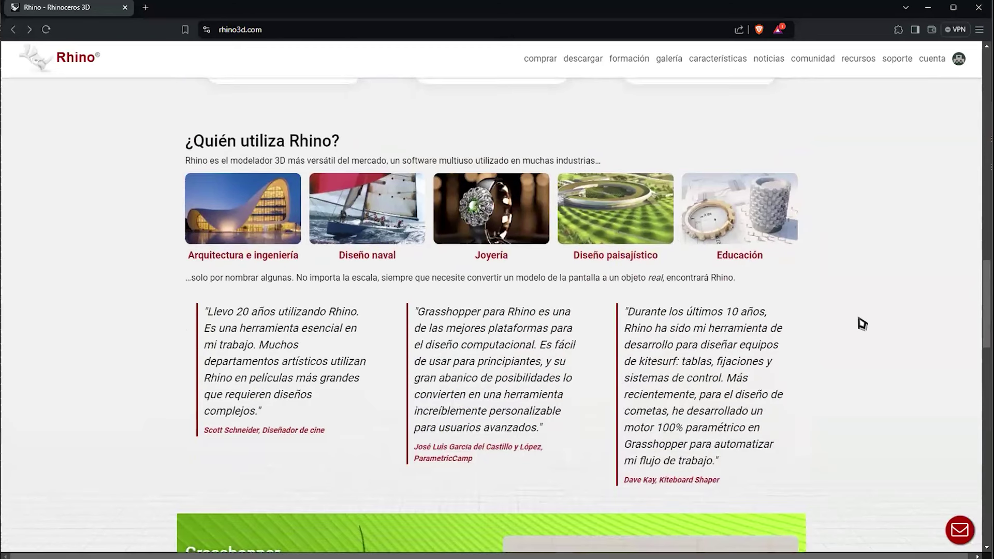
scroll(862, 323, "down", 7)
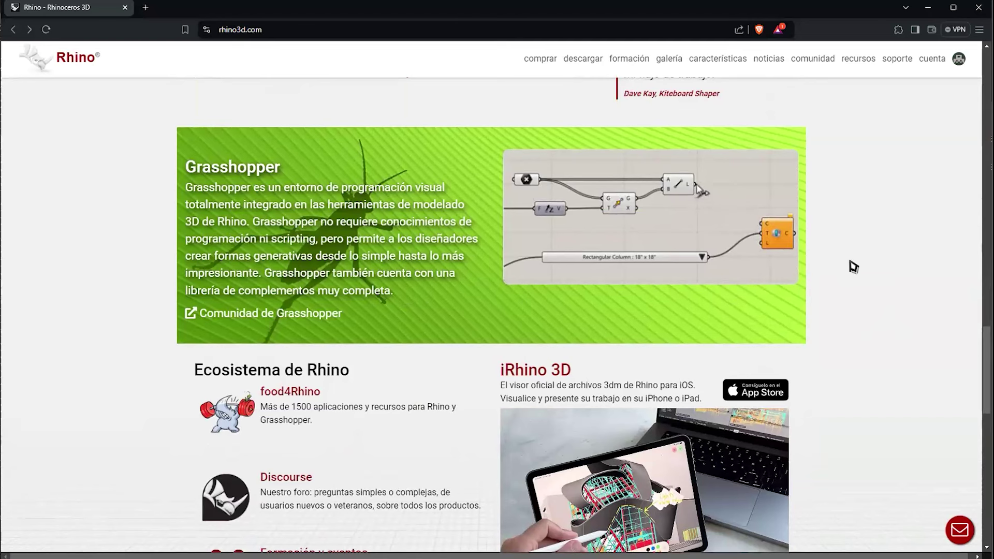
Open the food4Rhino link via 'Abrir vínculo en una pestaña nueva' and view its apps listing.
scroll(849, 266, "down", 1)
scroll(850, 266, "up", 1)
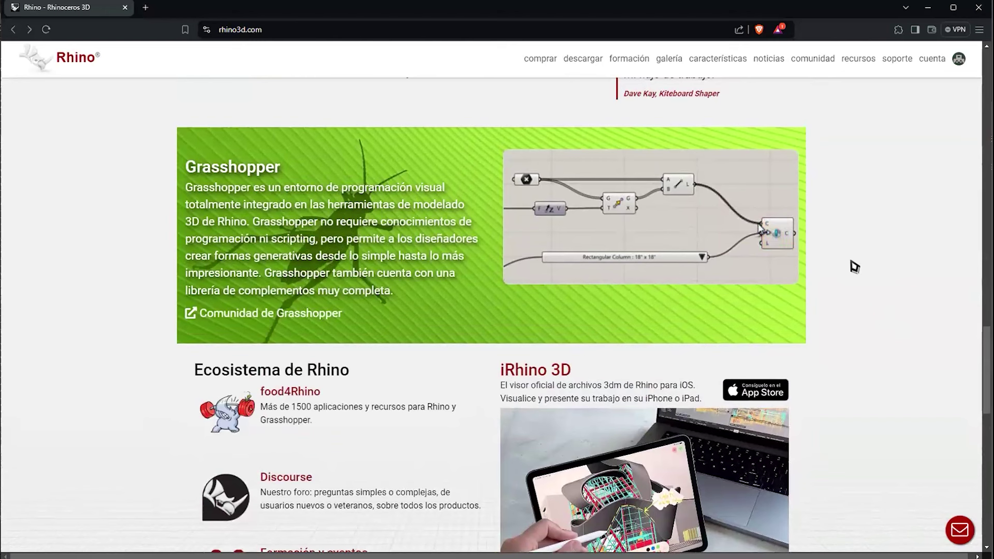
scroll(854, 266, "down", 5)
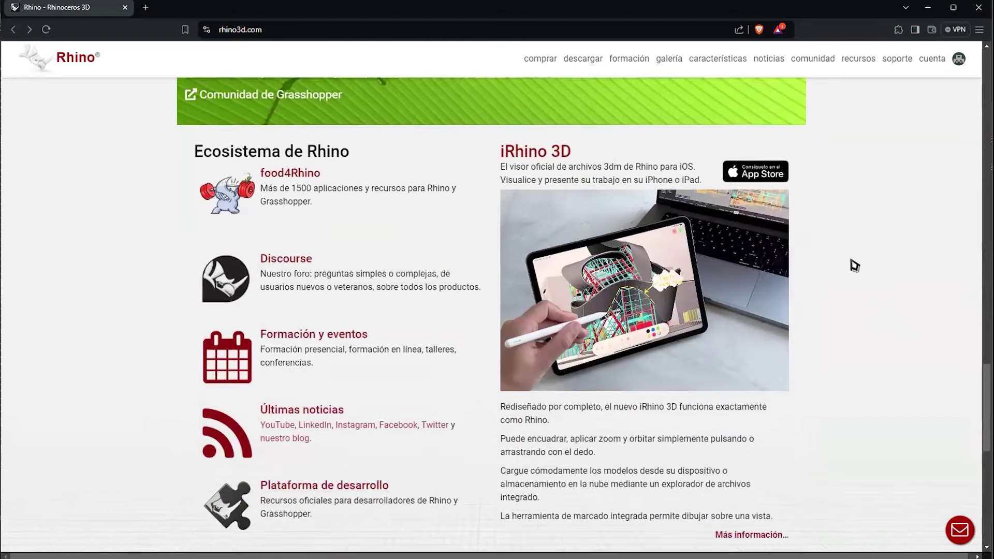
scroll(854, 266, "up", 1)
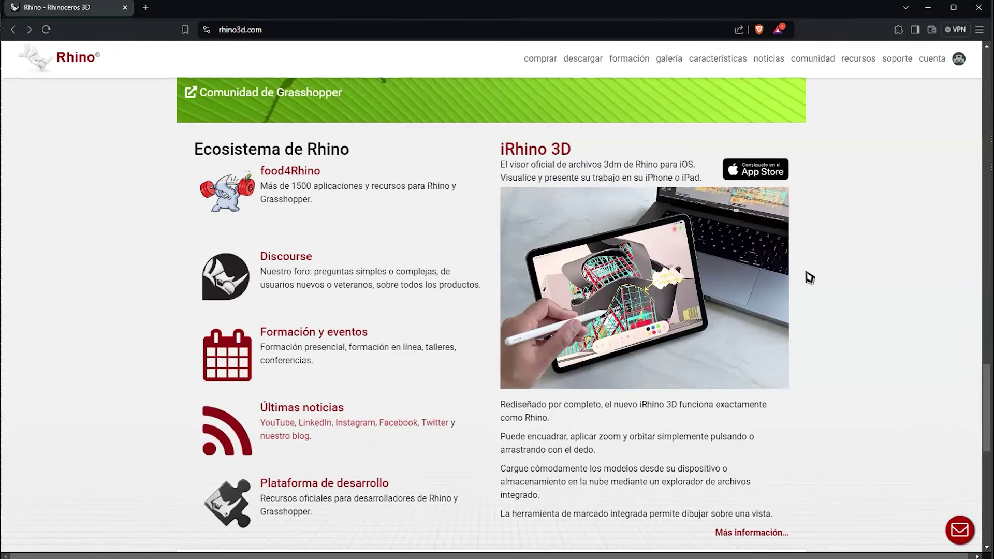
scroll(812, 272, "down", 1)
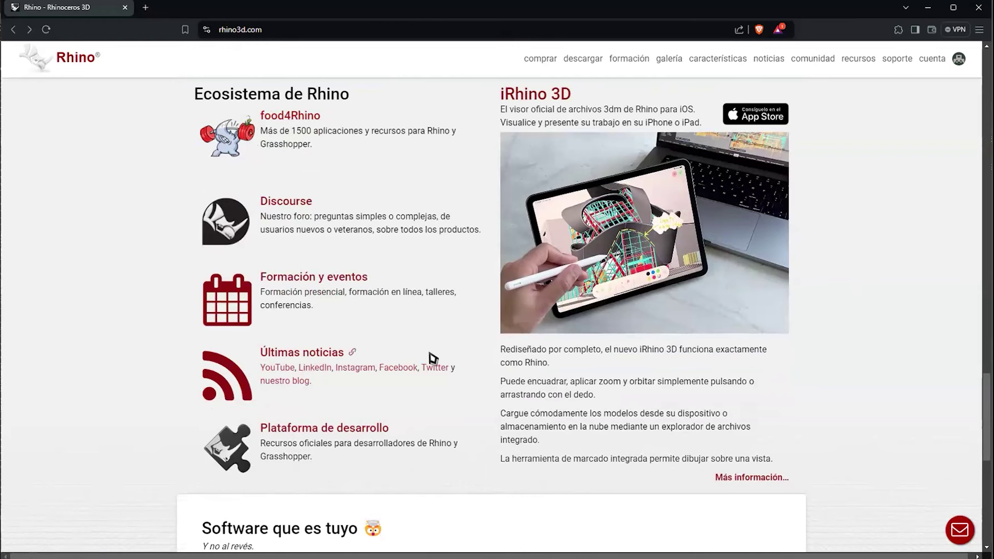
scroll(328, 274, "up", 2)
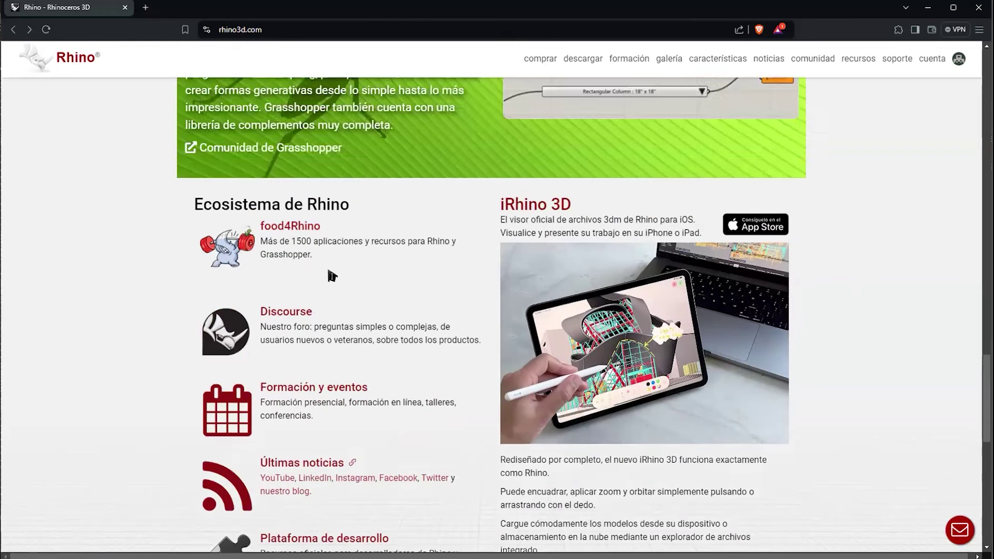
right_click(288, 227)
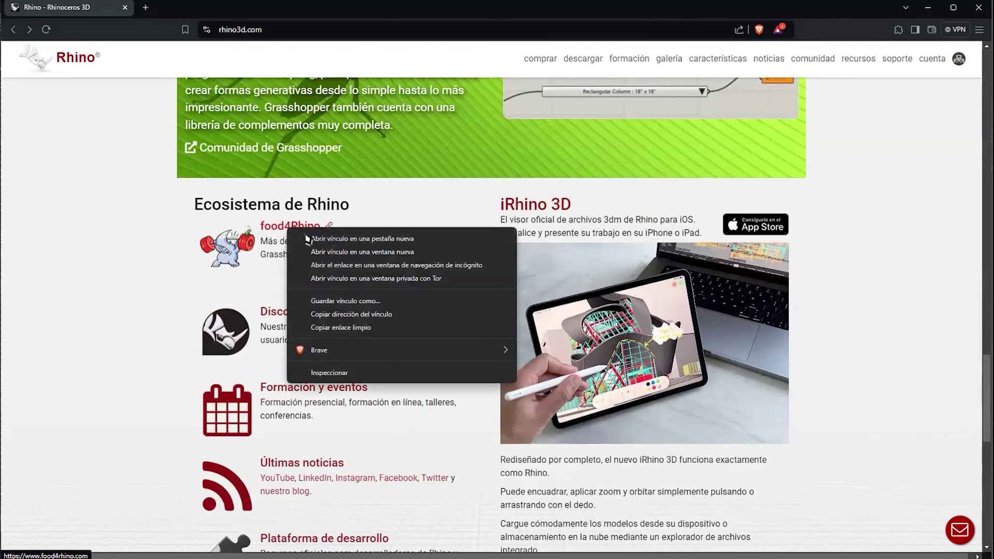
left_click(330, 239)
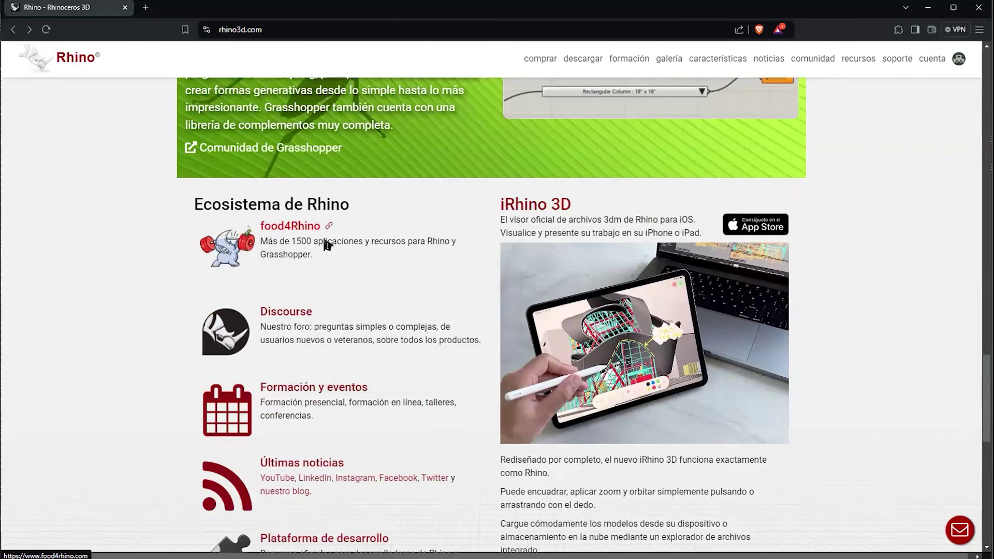
left_click(189, 11)
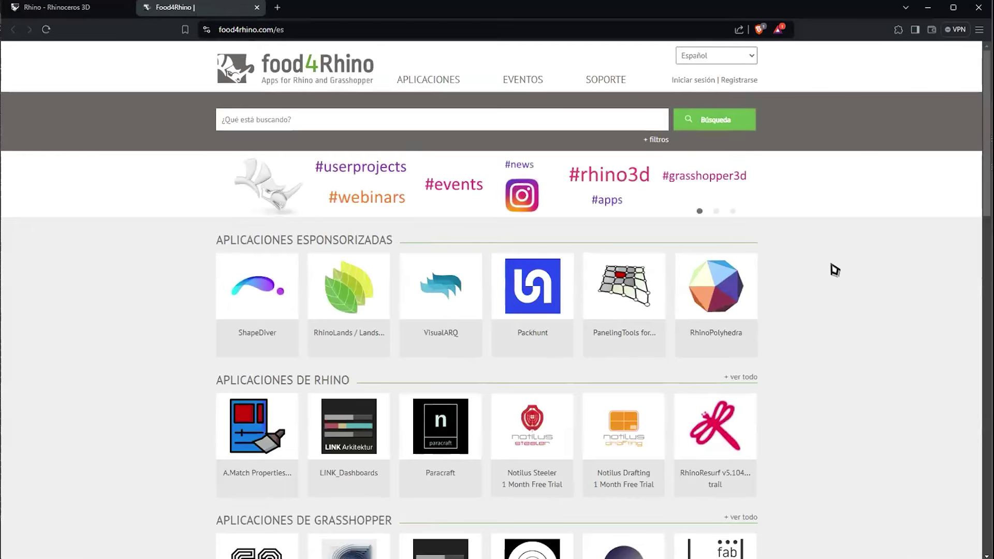
Browse the home page app catalog, then open the PanelingTools for Rhino and Grasshopper page.
scroll(832, 269, "down", 15)
scroll(833, 269, "up", 15)
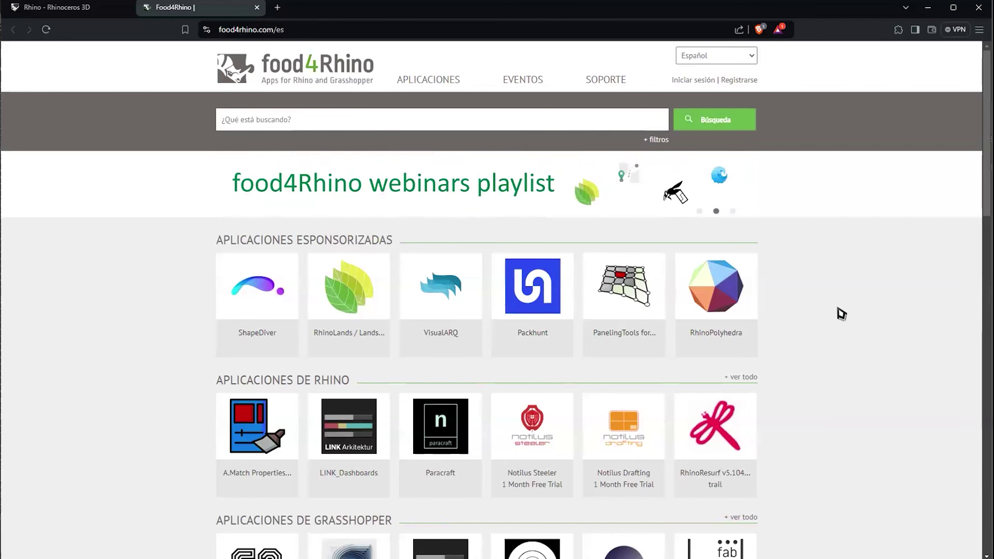
scroll(842, 313, "down", 3)
scroll(841, 313, "up", 3)
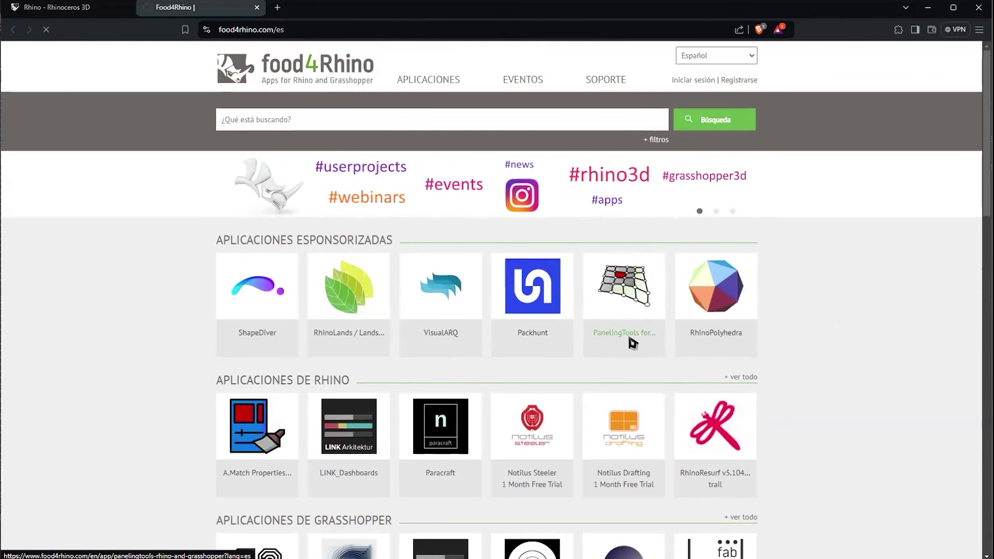
left_click(603, 347)
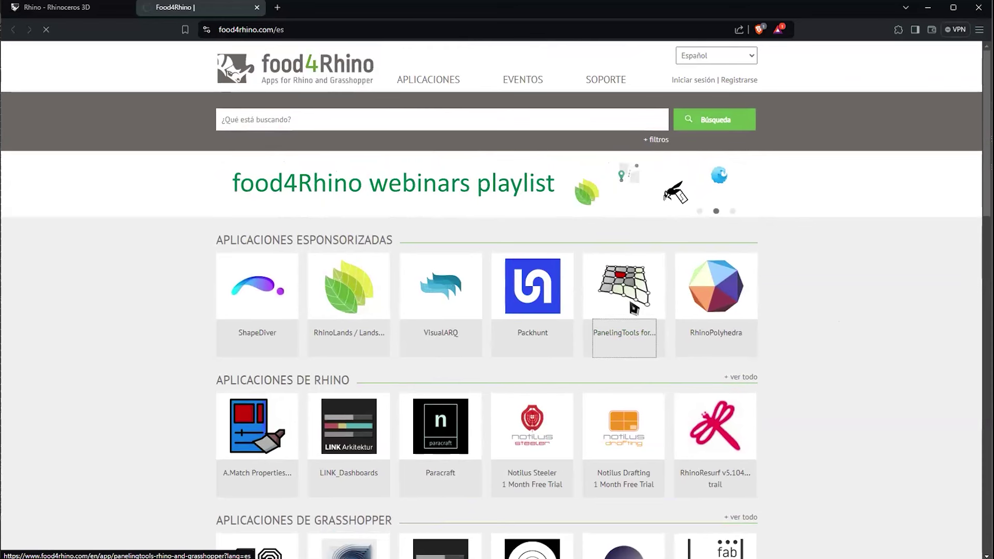
left_click(625, 261)
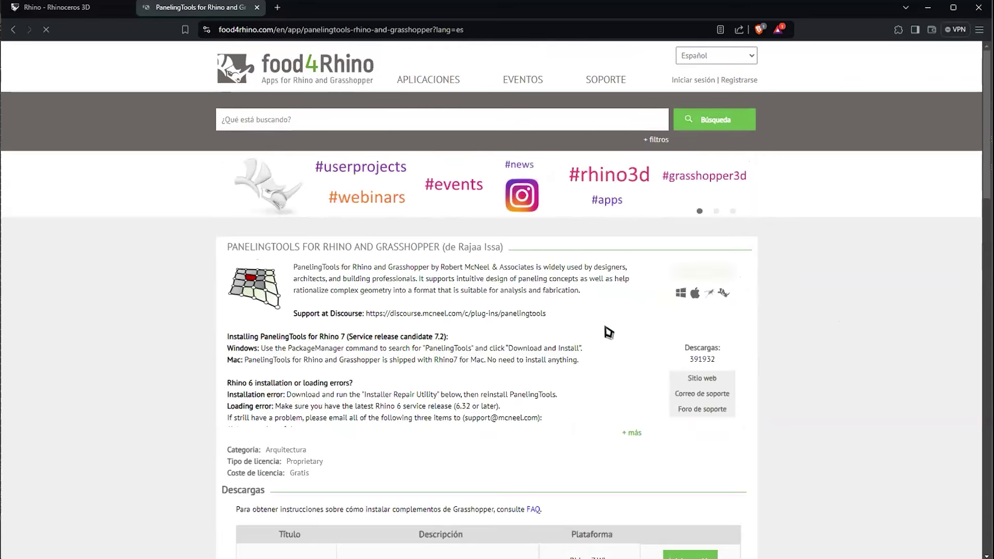
Play the embedded 'Basics of PanelingTools for Rhino and Grasshopper' tutorial video.
scroll(844, 256, "down", 5)
scroll(279, 215, "up", 4)
scroll(279, 215, "down", 15)
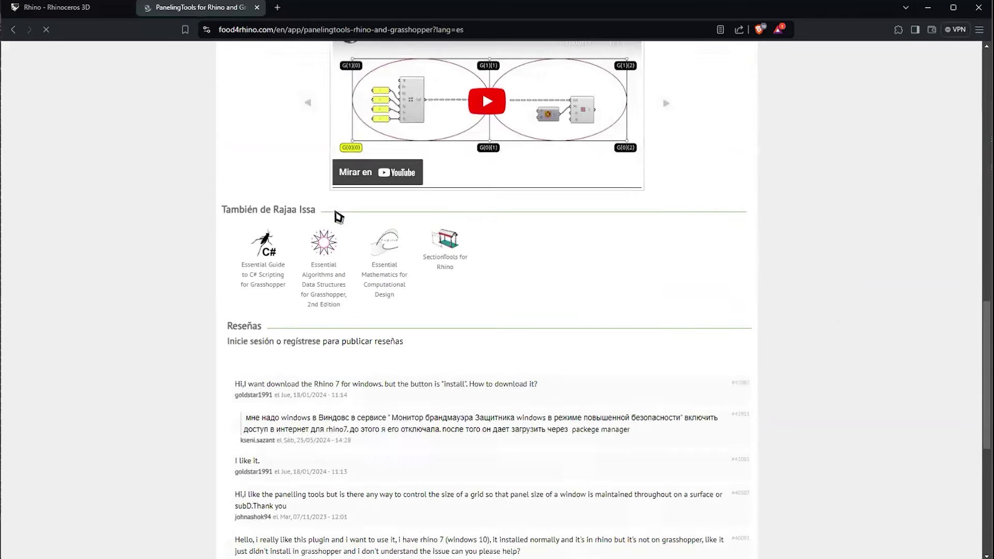
scroll(332, 225, "up", 4)
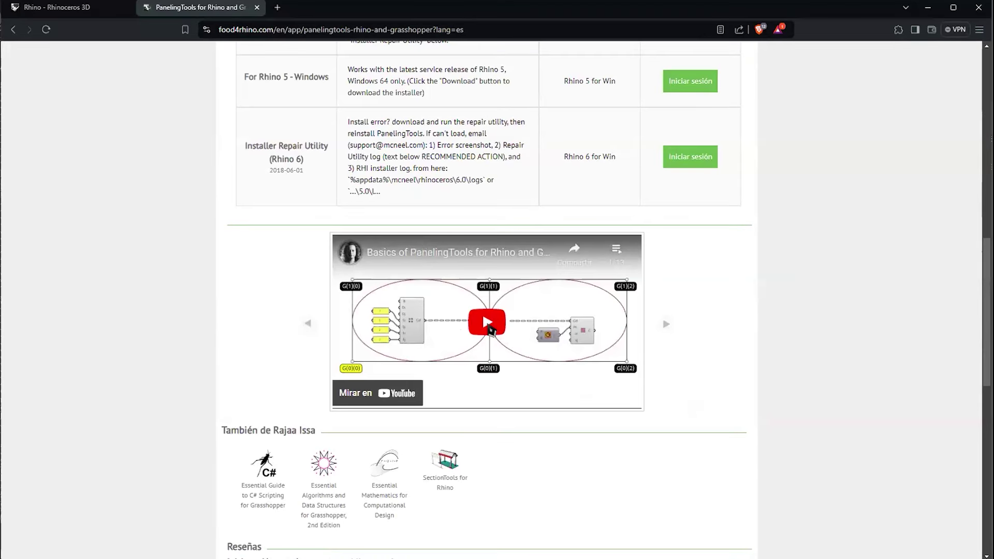
left_click(491, 326)
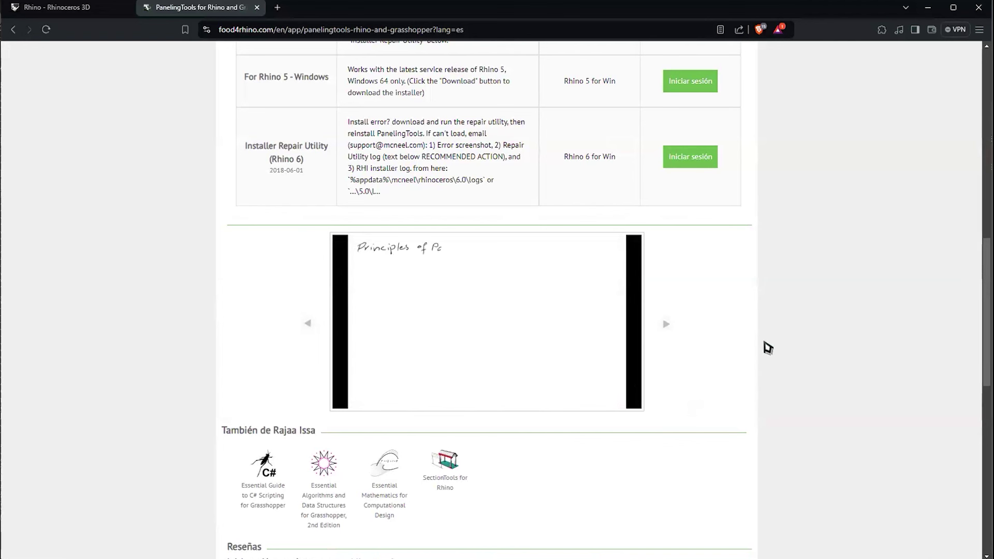
Skip the tutorial video ahead to 0:40, 2:54, 4:16 and then 4:45.
mouse_move(389, 302)
left_click(376, 386)
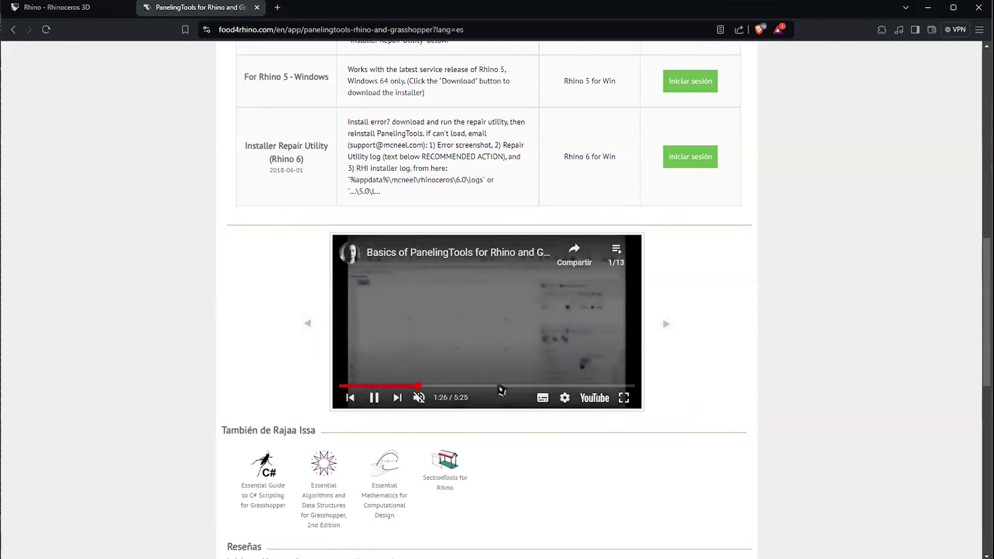
left_click(498, 387)
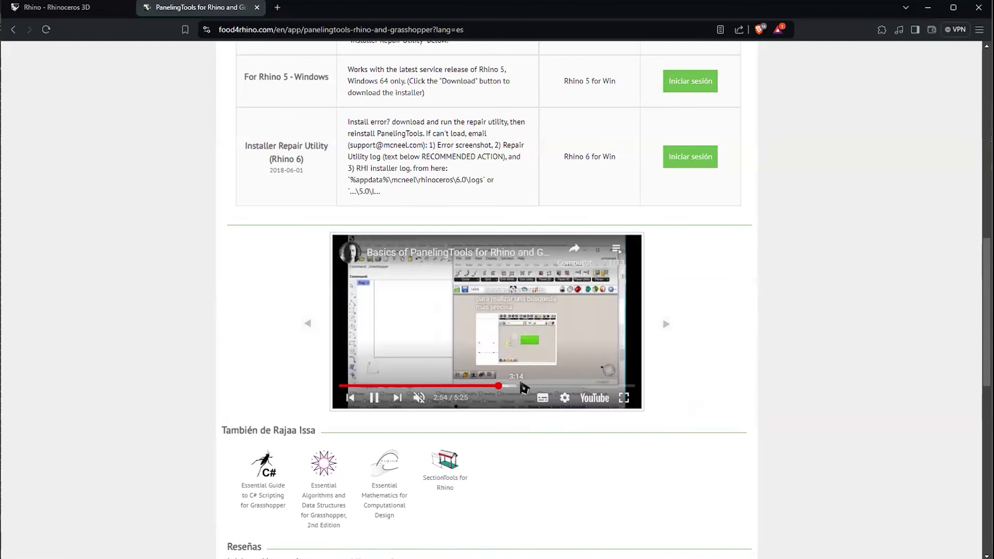
left_click(575, 386)
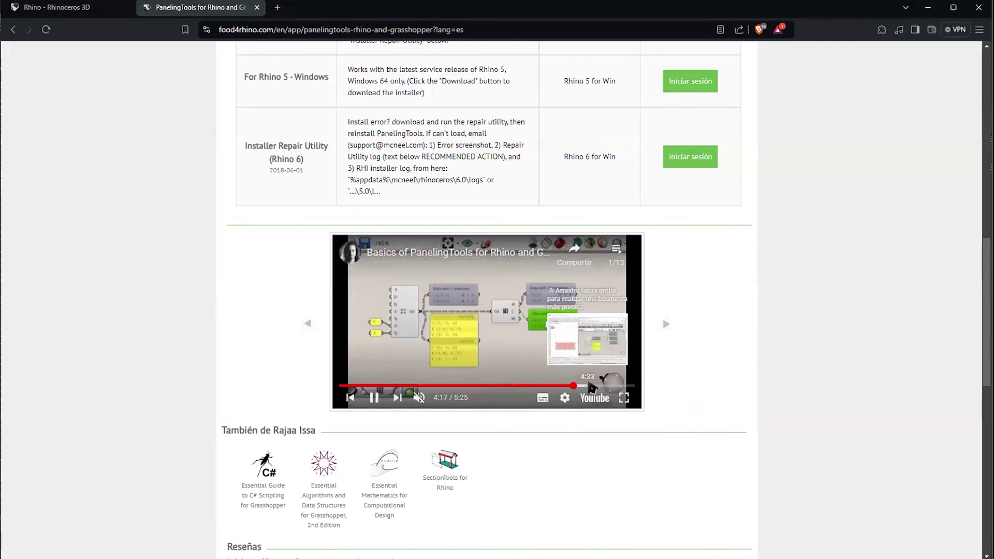
left_click(600, 386)
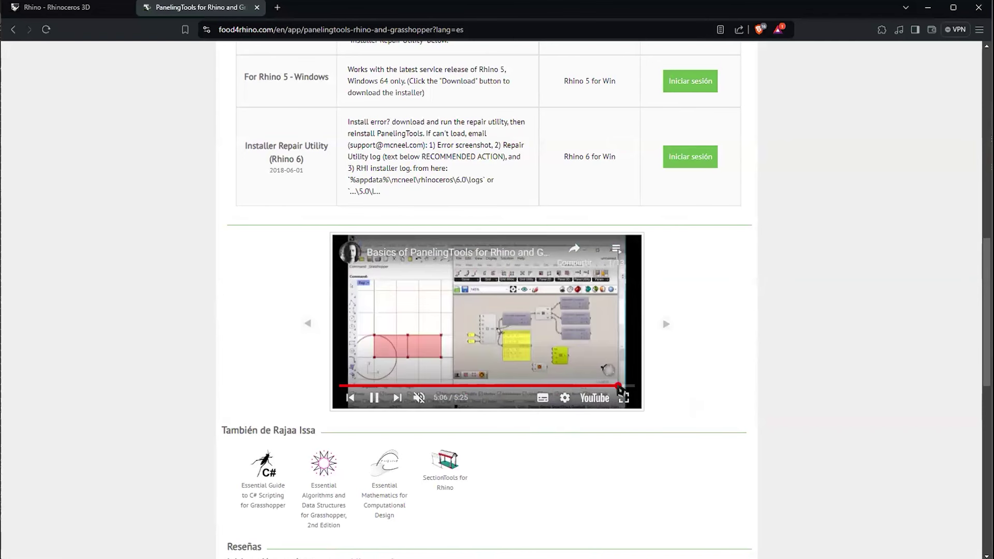
Scroll down to the Reseñas reviews and footer, then back to the page top.
scroll(707, 380, "down", 6)
scroll(709, 382, "down", 4)
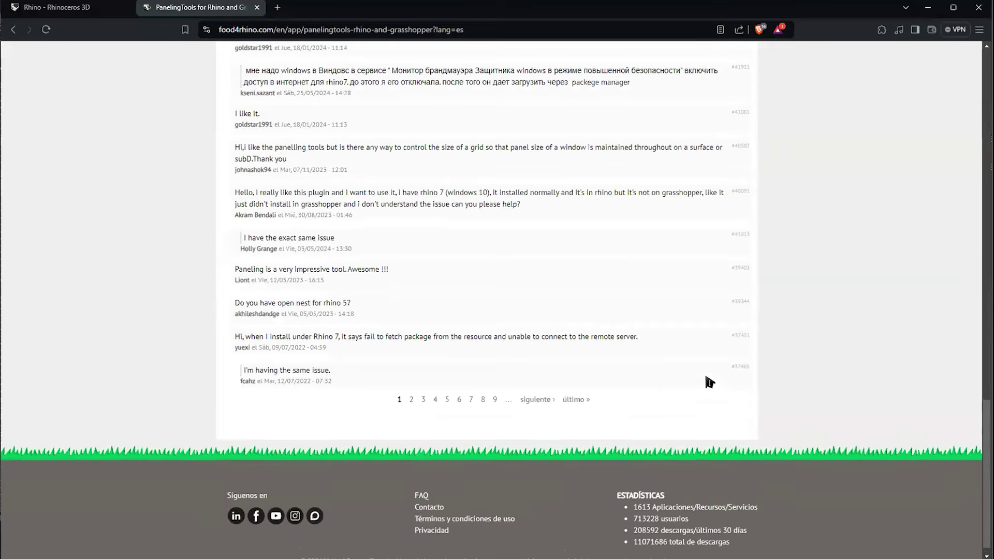
scroll(709, 382, "up", 16)
scroll(709, 382, "up", 5)
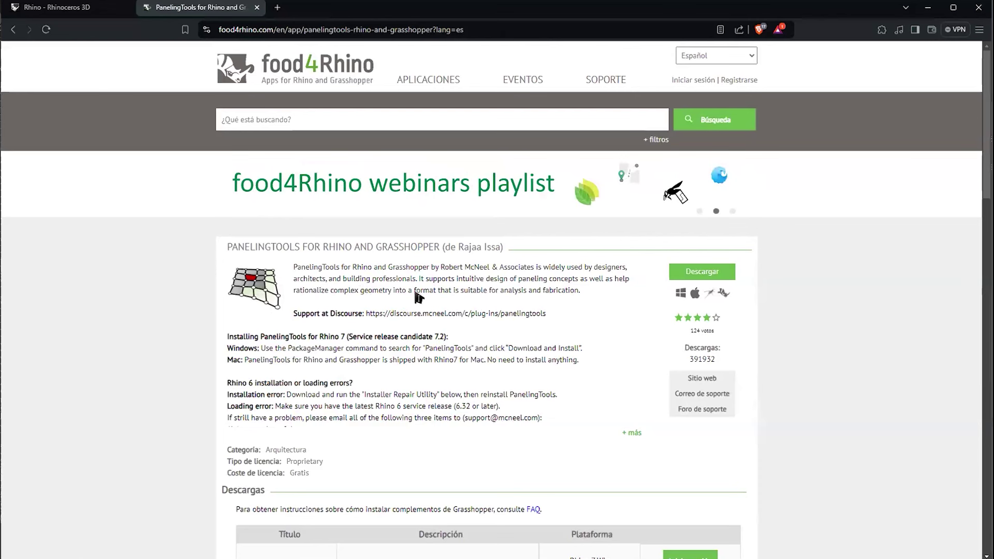
scroll(418, 297, "down", 4)
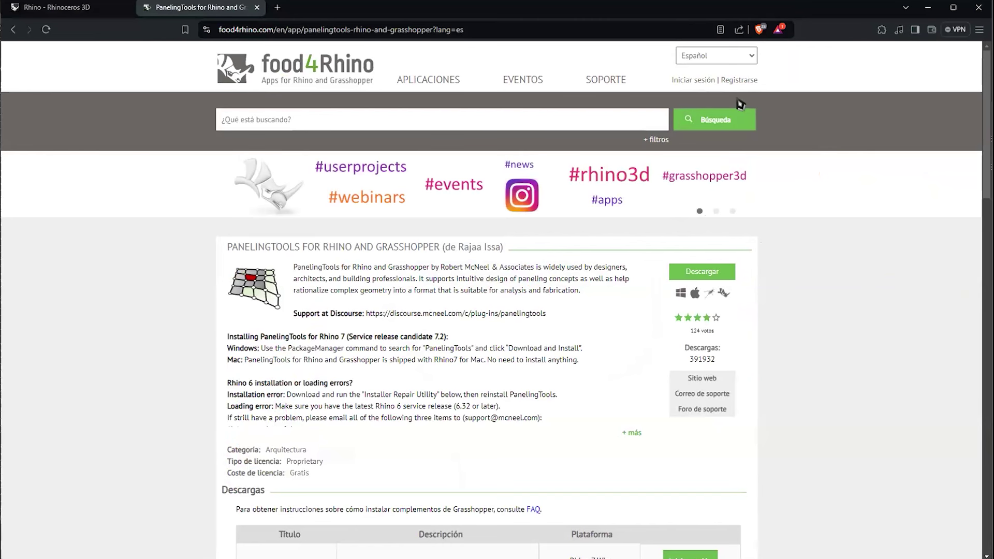
scroll(765, 188, "down", 4)
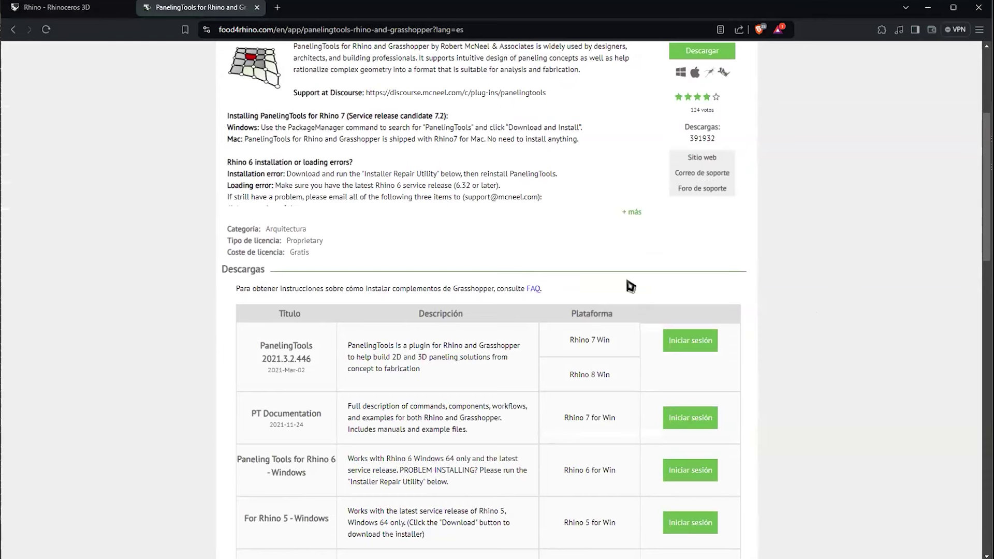
scroll(352, 280, "up", 4)
scroll(443, 341, "down", 3)
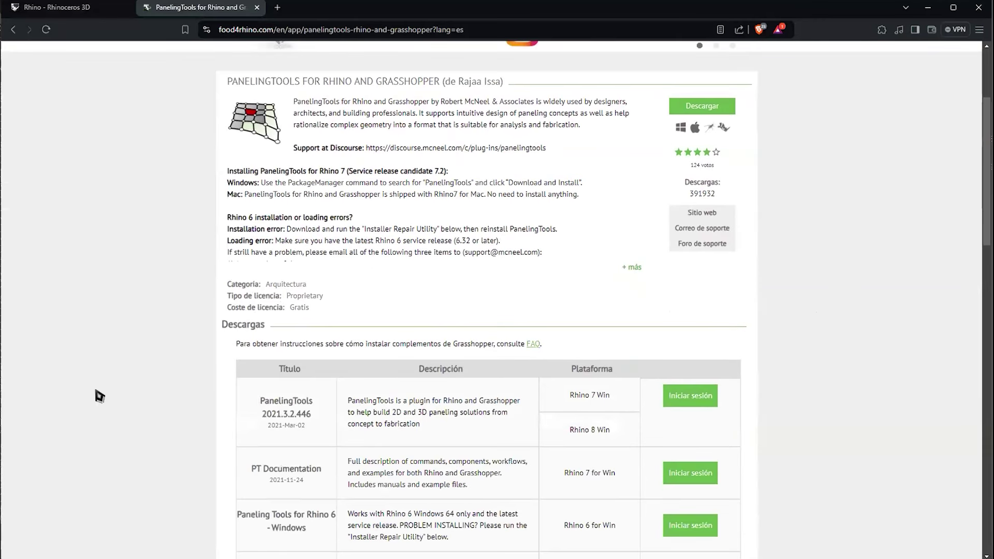
scroll(809, 339, "up", 3)
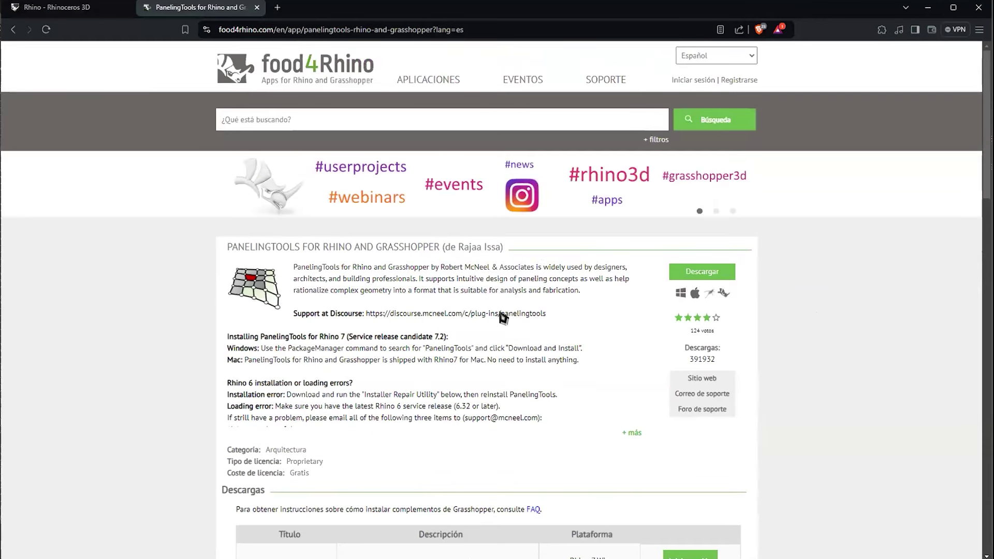
Search food4Rhino for 'lunchbox' and open the LunchBox result's app page.
left_click(284, 124)
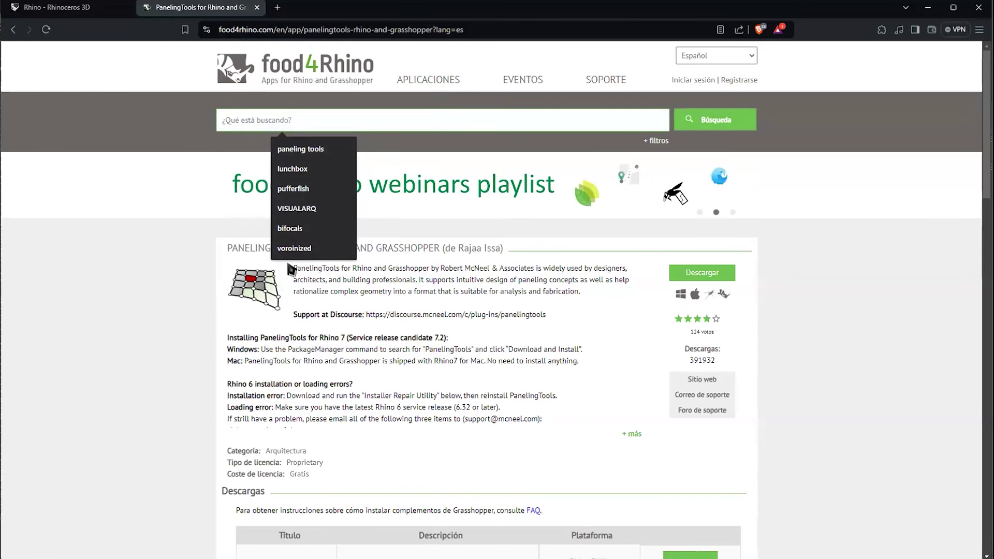
left_click(304, 172)
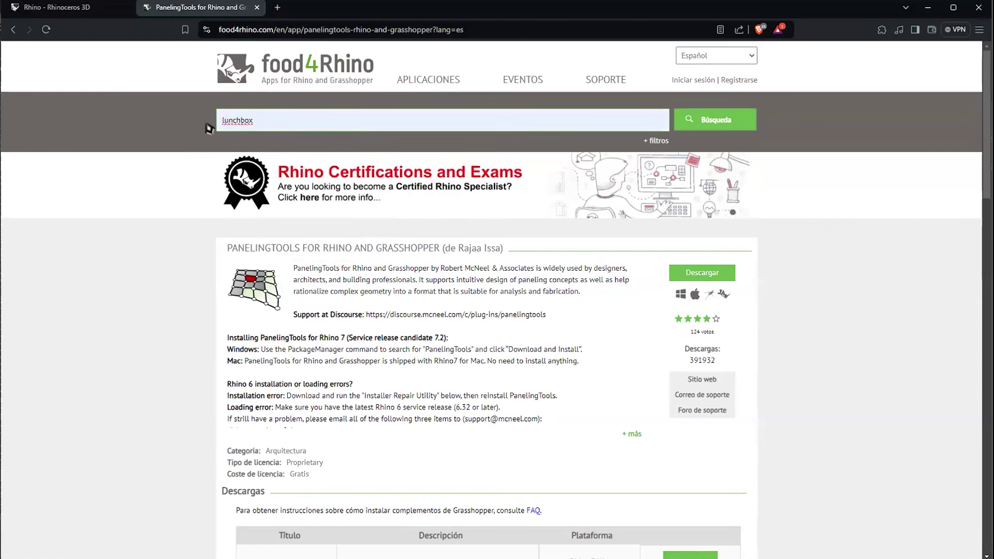
left_click(719, 121)
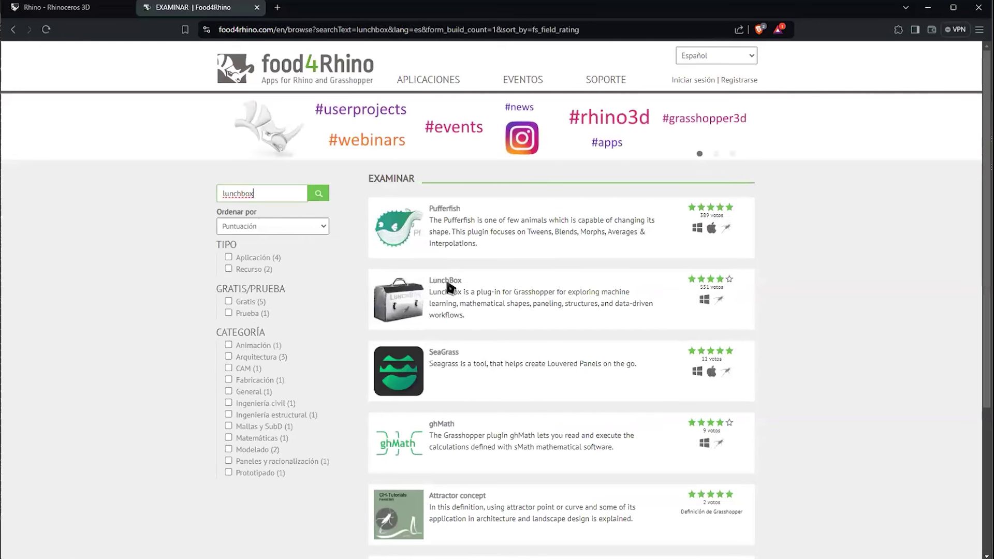
left_click(446, 283)
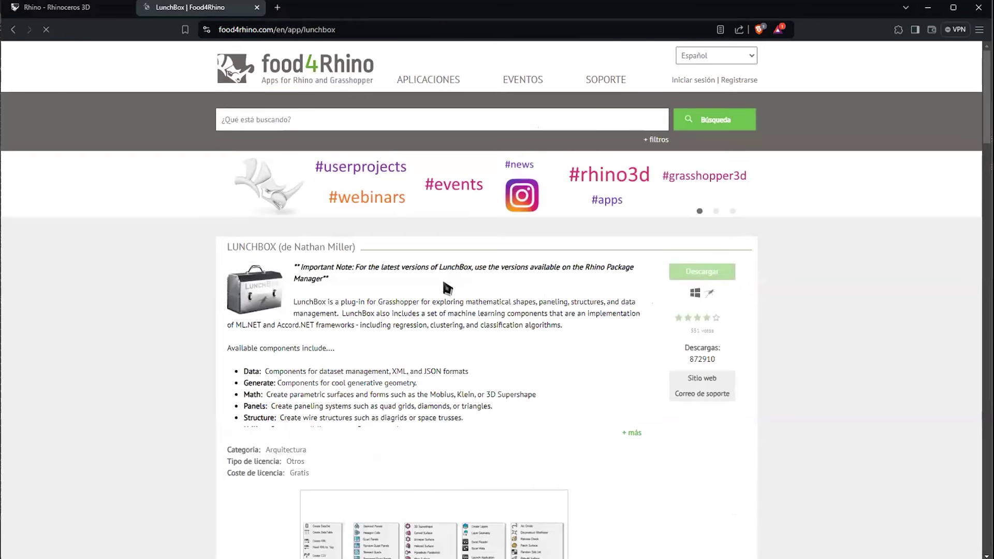
Show the wireframe torus, pink Grasshopper screenshot, then component list image in the LunchBox gallery.
scroll(877, 299, "down", 7)
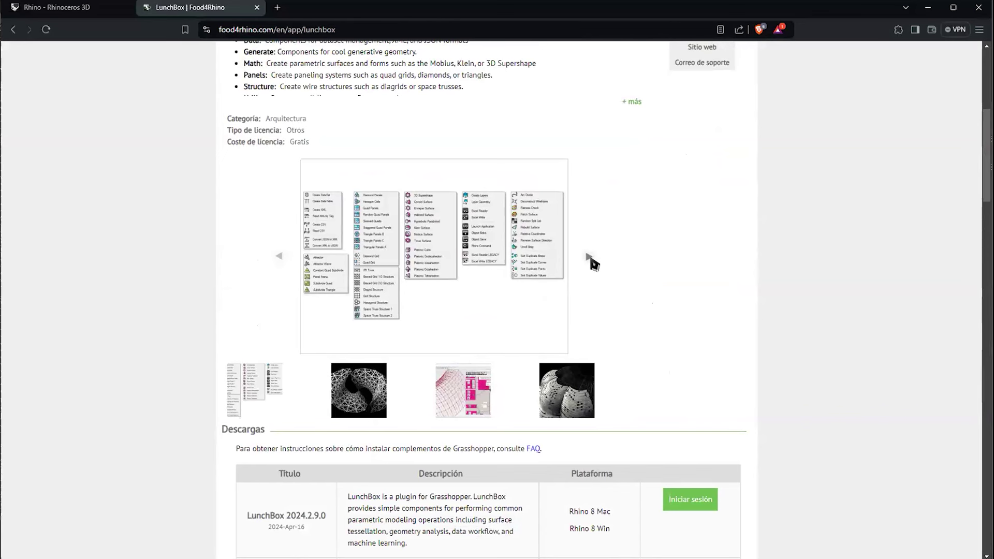
scroll(592, 262, "down", 4)
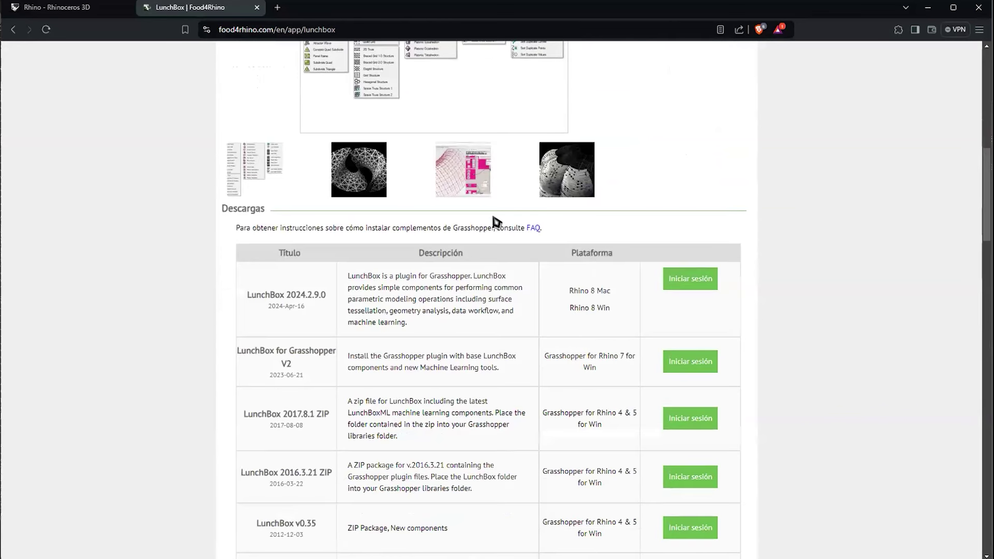
scroll(515, 215, "up", 5)
left_click(368, 447)
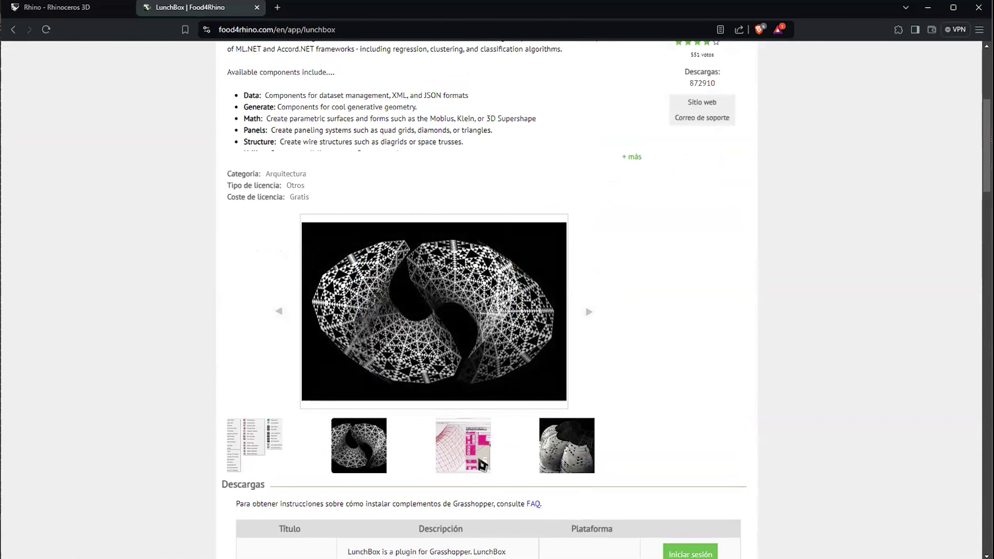
left_click(463, 455)
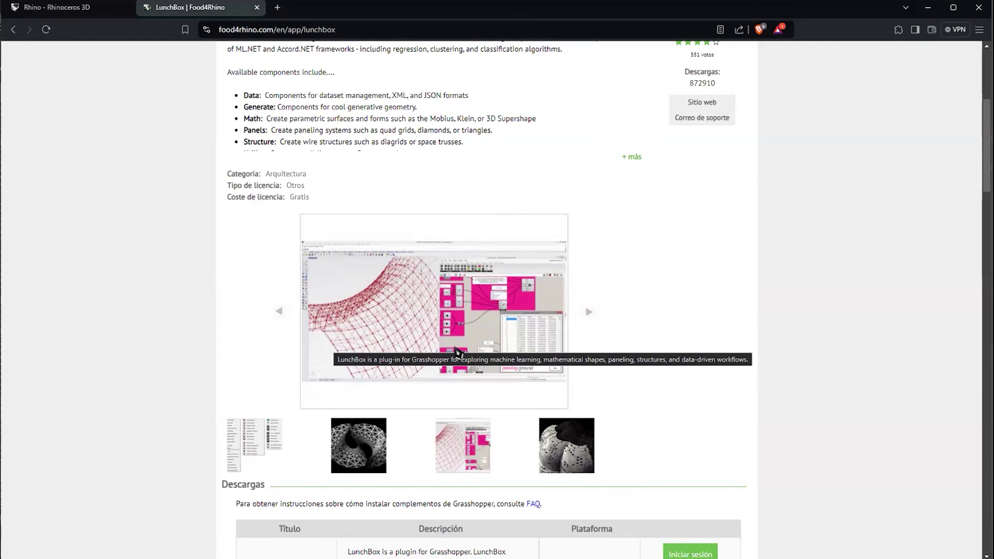
scroll(465, 333, "up", 2)
scroll(461, 275, "down", 3)
scroll(518, 310, "up", 1)
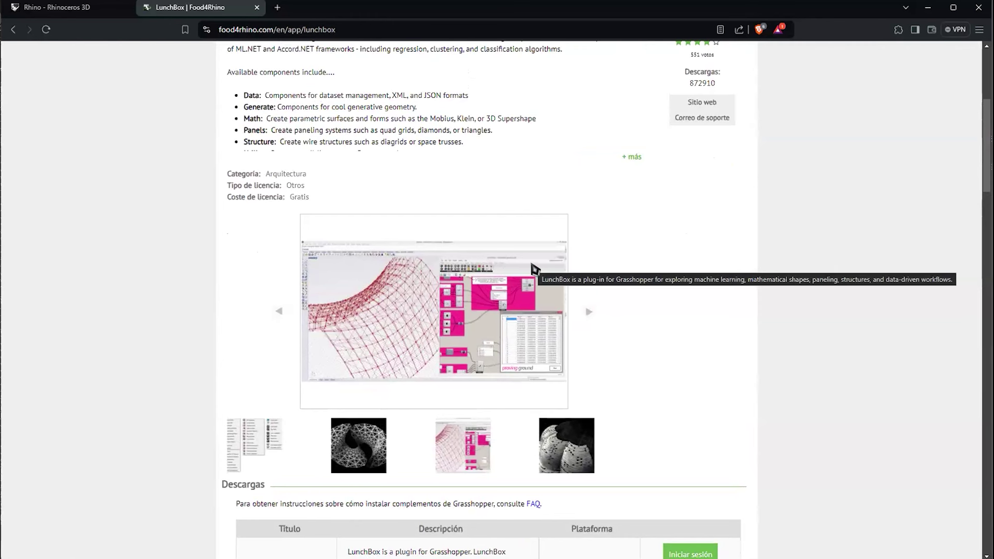
left_click(230, 452)
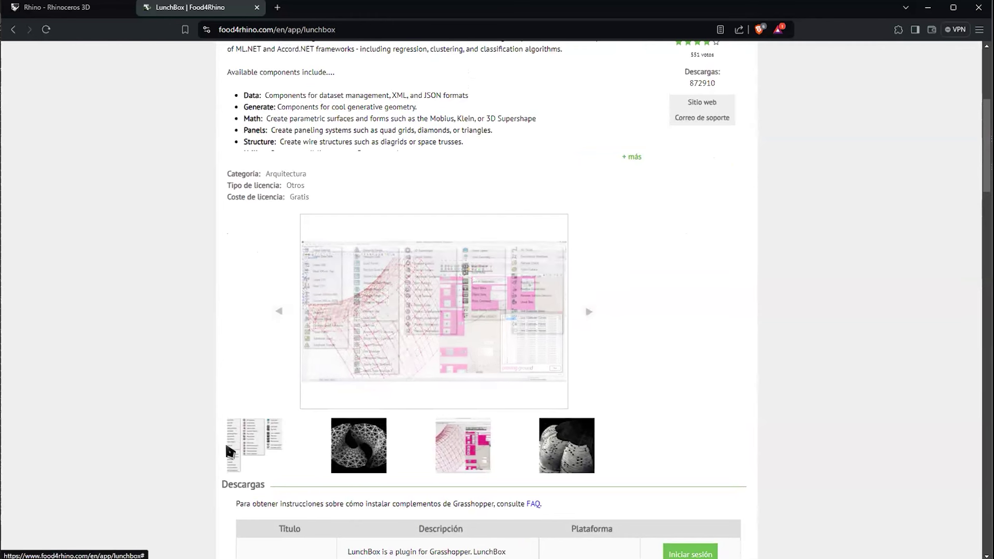
left_click(470, 302)
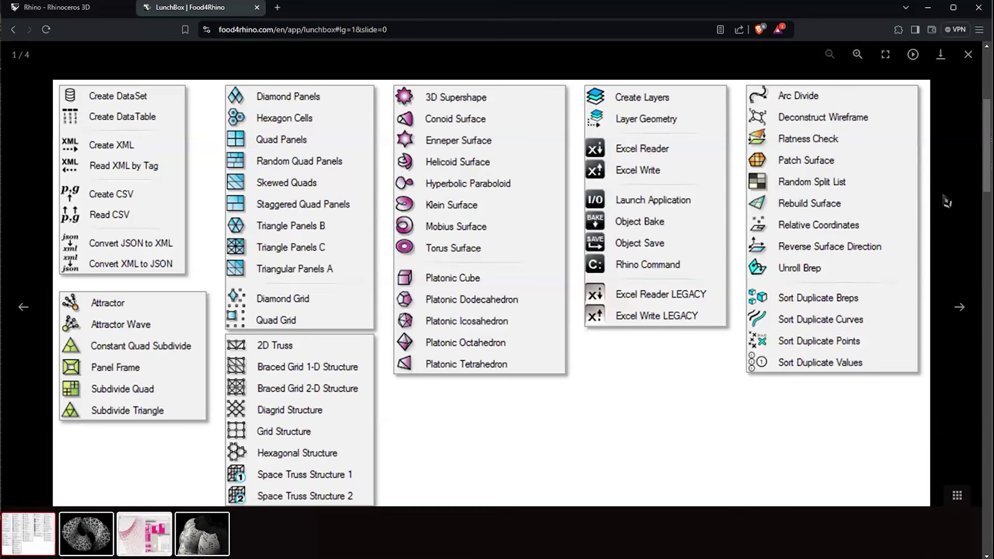
left_click(946, 201)
scroll(473, 333, "down", 5)
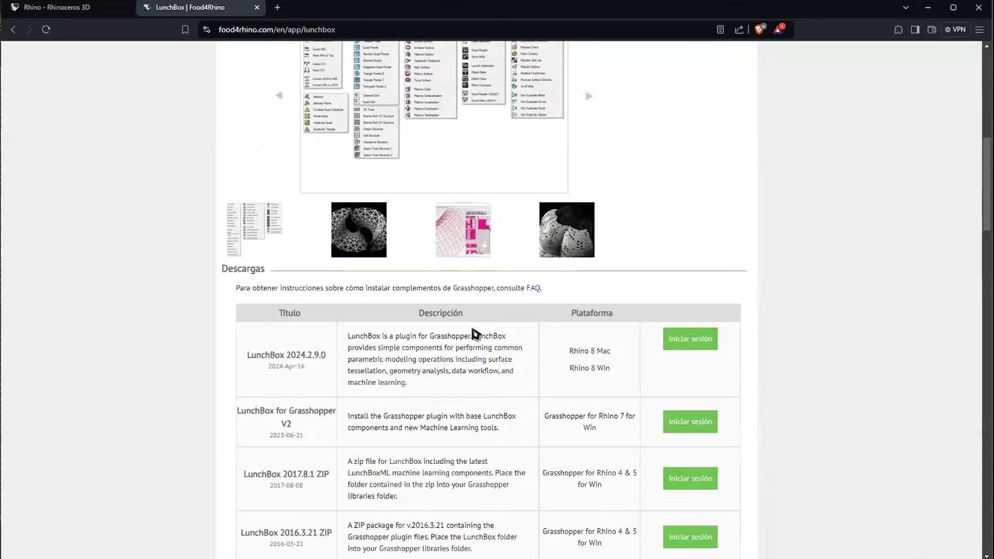
Open the APLICACIONES catalog of all 1105 applications.
scroll(182, 146, "up", 10)
left_click(396, 124)
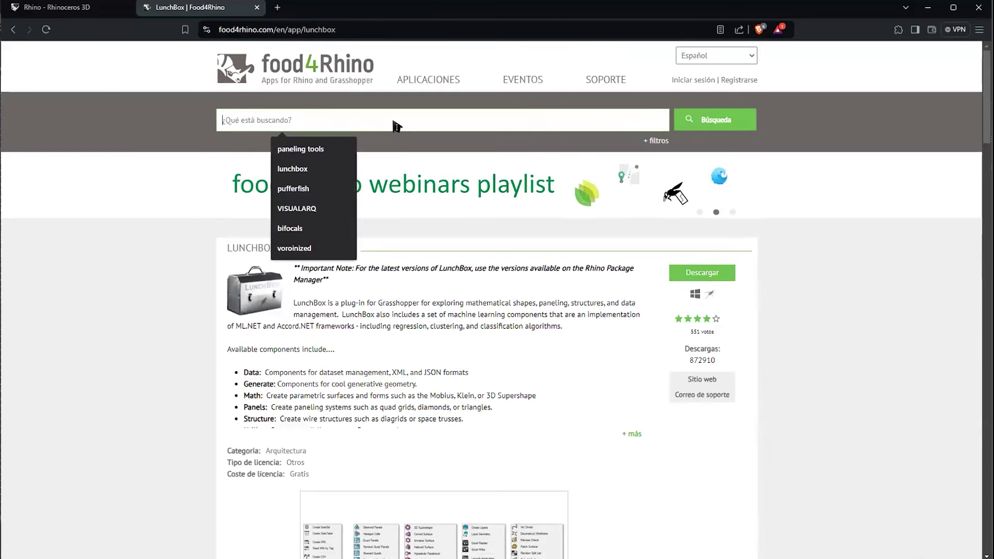
left_click(425, 82)
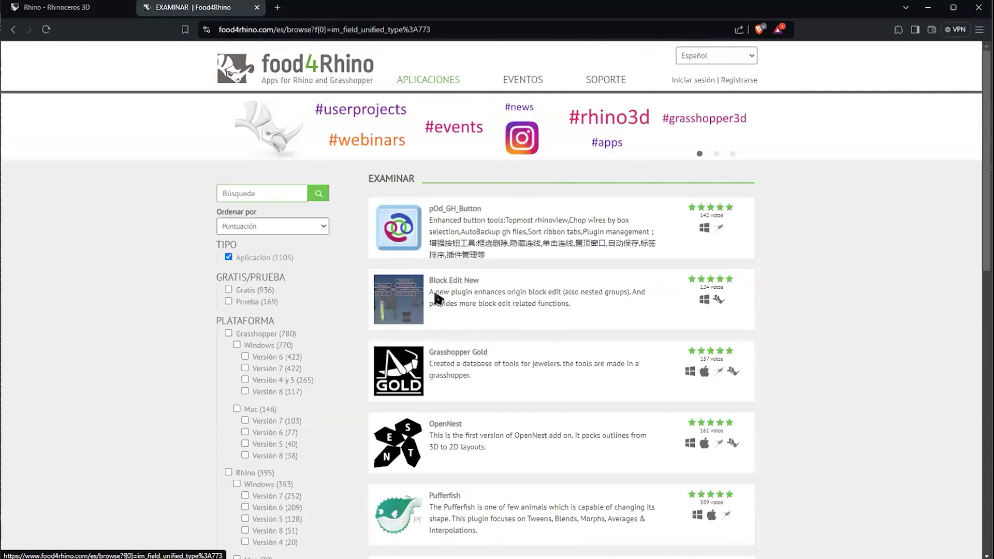
Scroll through the Examinar catalog and filter it to the BIM category.
scroll(267, 202, "down", 3)
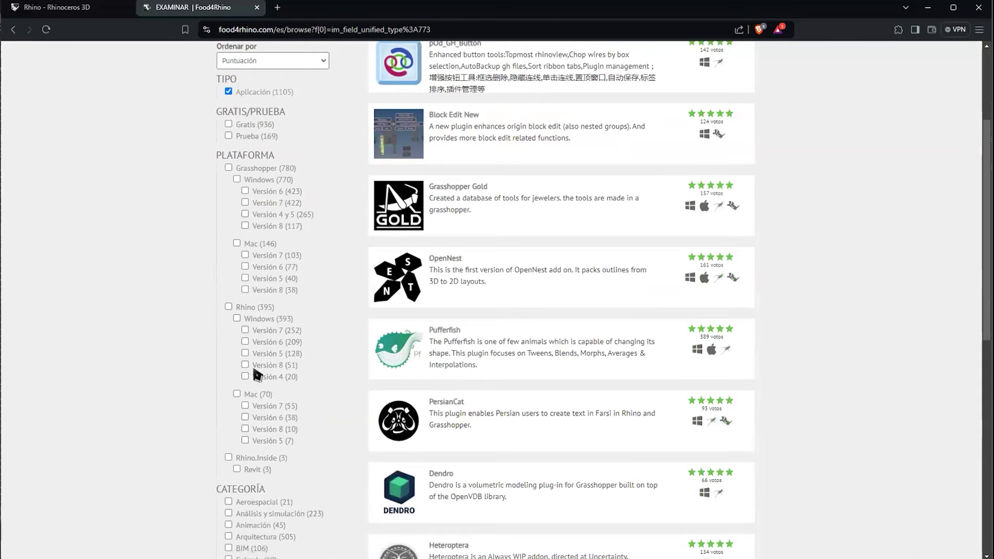
scroll(253, 365, "down", 4)
scroll(254, 372, "down", 5)
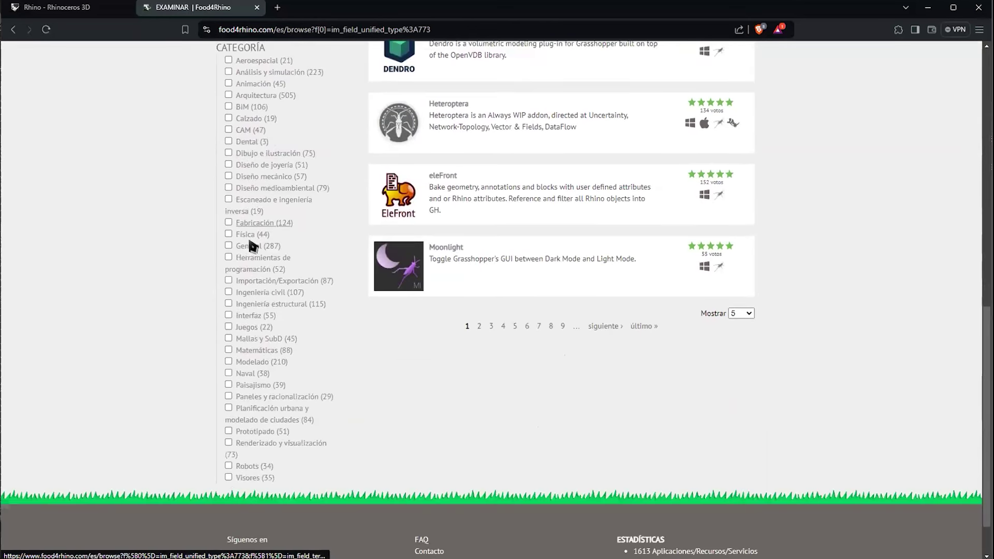
scroll(277, 419, "up", 3)
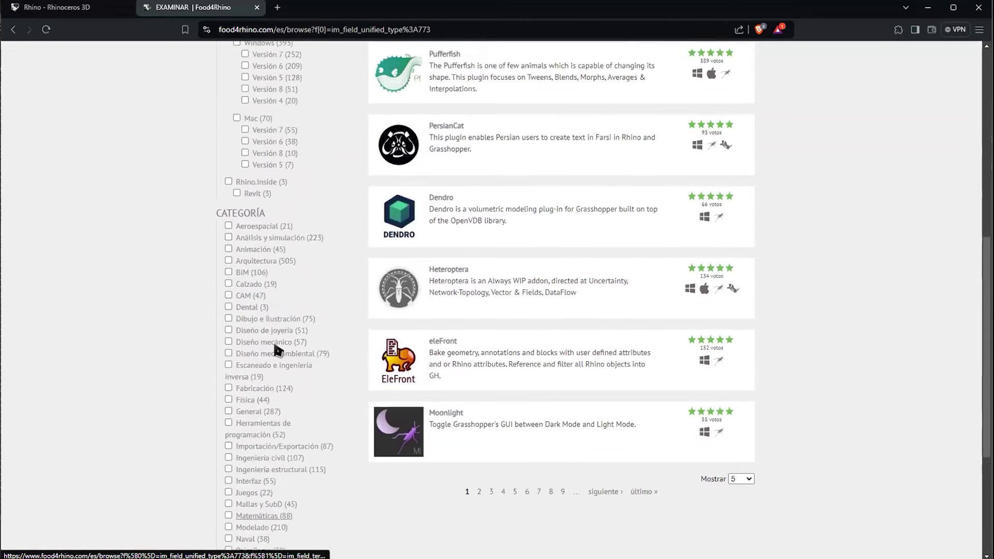
left_click(251, 273)
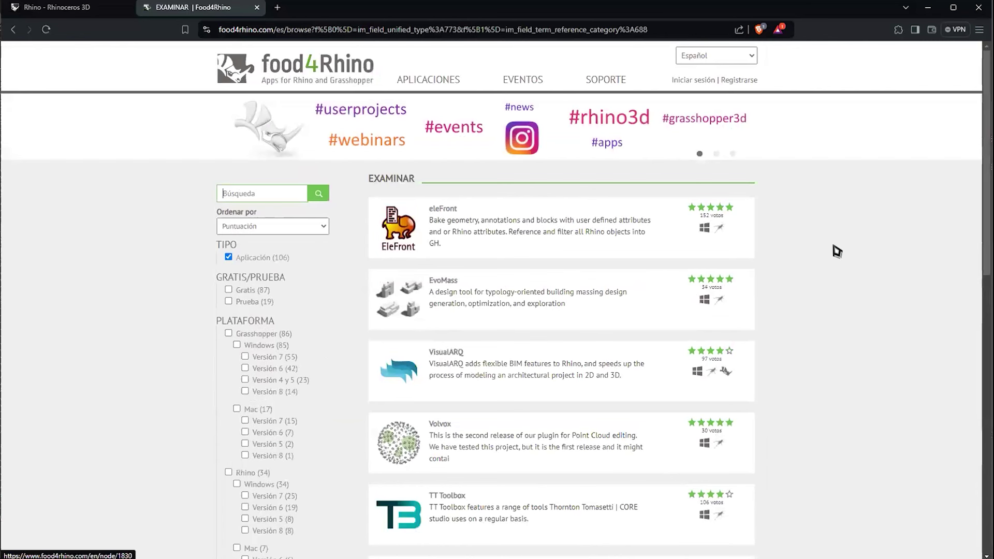
Open VisualARQ from the BIM listing and show its exploded building drawing in the gallery.
scroll(744, 229, "down", 2)
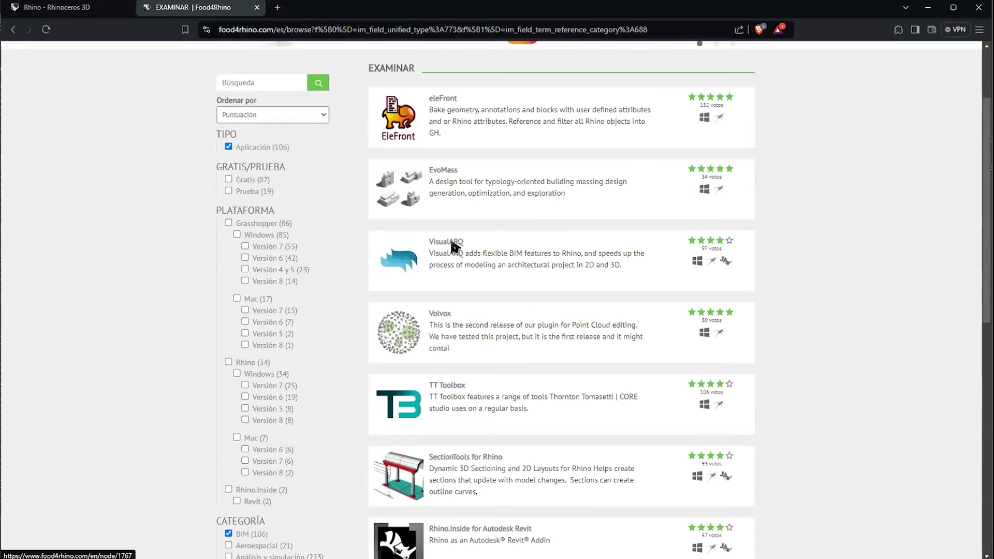
left_click(417, 266)
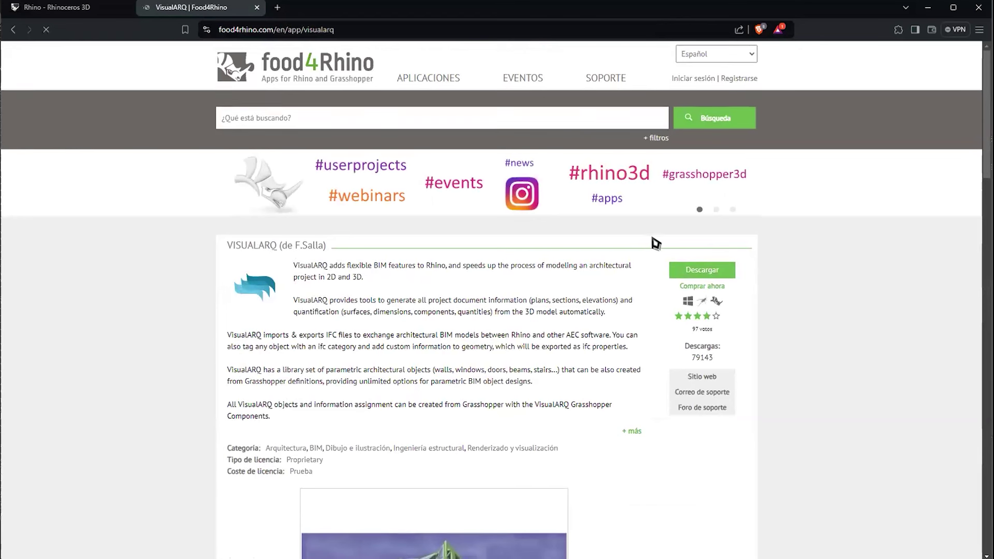
scroll(801, 266, "down", 7)
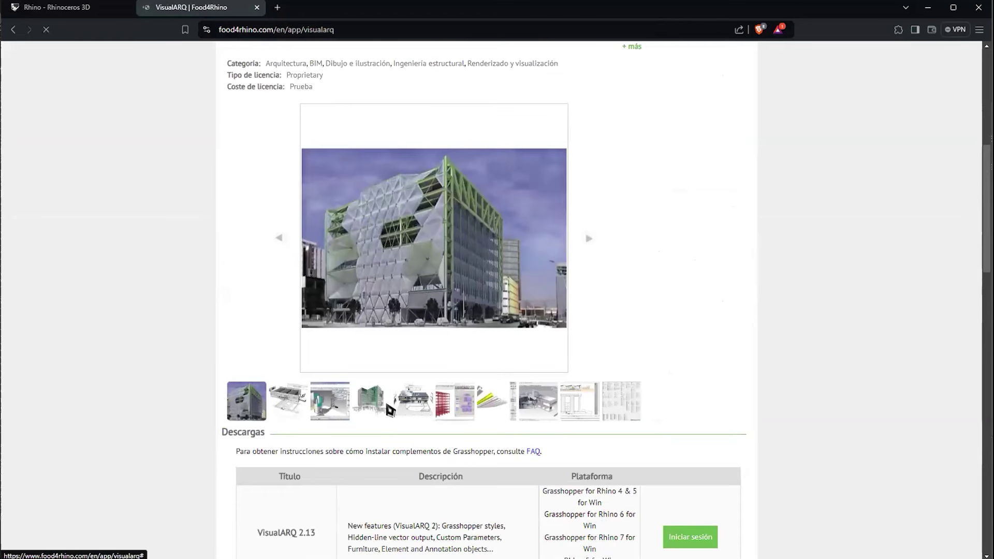
scroll(777, 387, "up", 2)
scroll(777, 387, "up", 2)
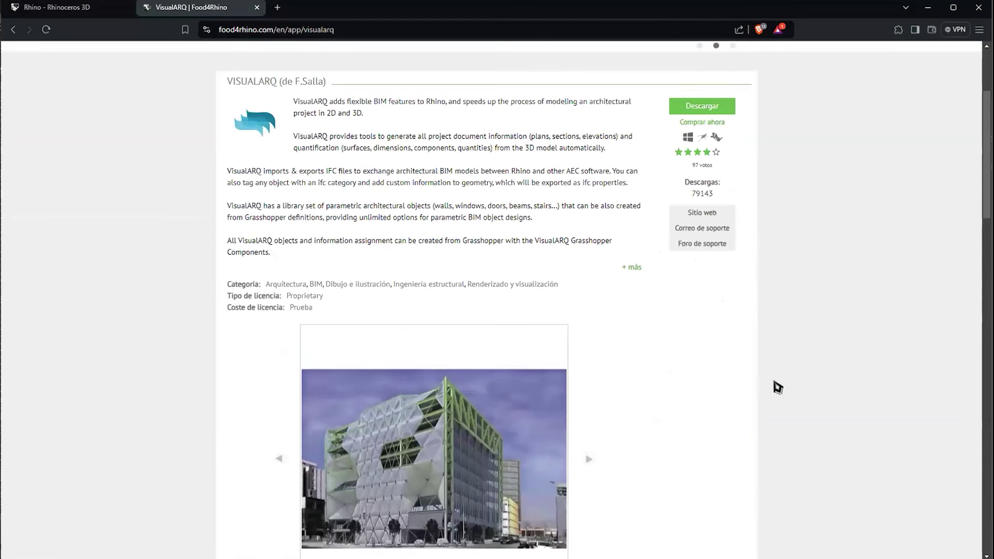
scroll(775, 386, "down", 3)
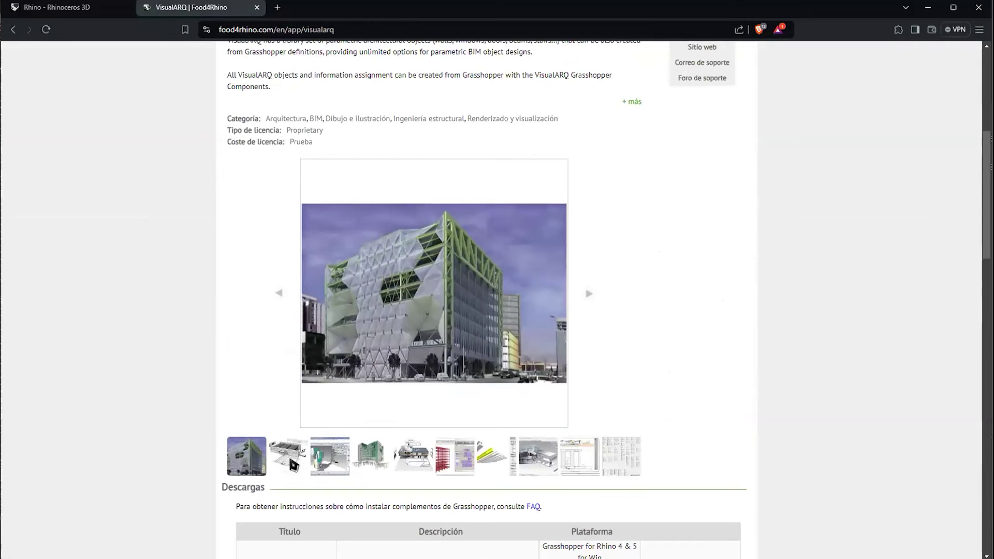
left_click(293, 465)
Page full-screen through VisualARQ slides, from exploded building to drawing sheets, then close the gallery.
left_click(425, 309)
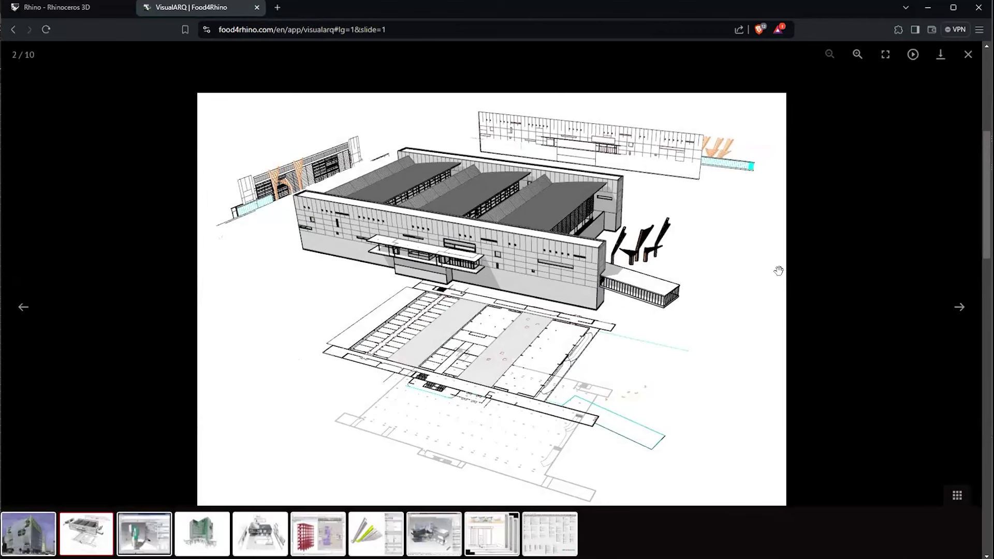
left_click(959, 309)
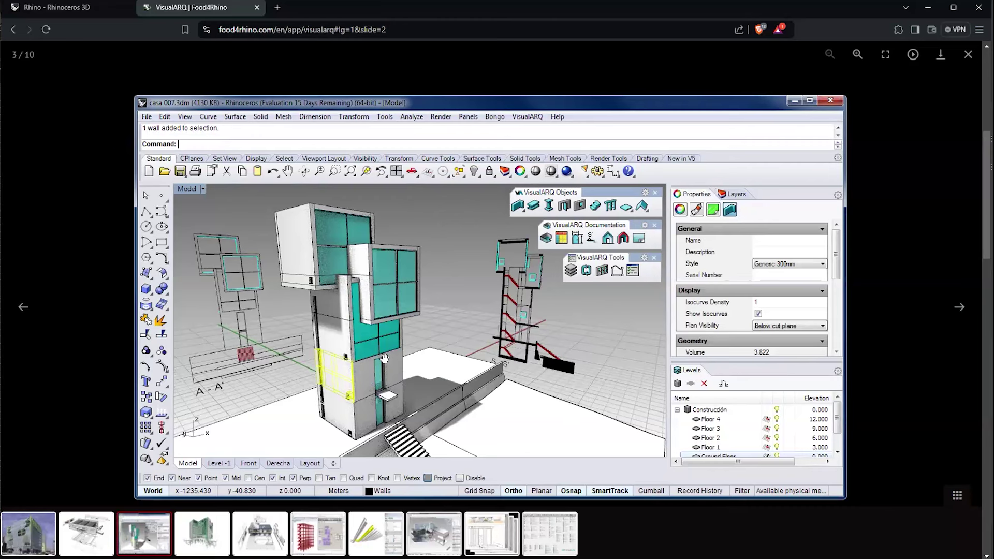
left_click(961, 311)
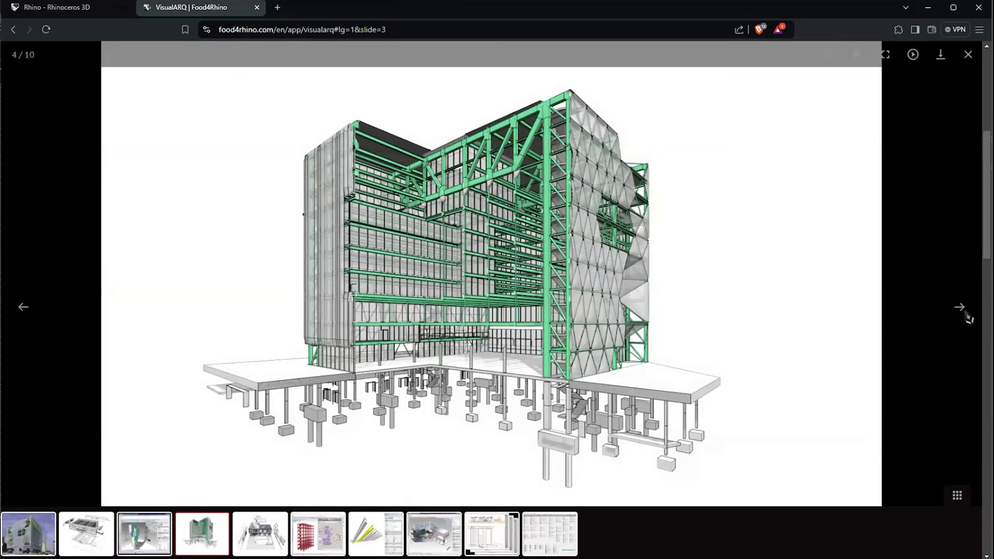
left_click(966, 314)
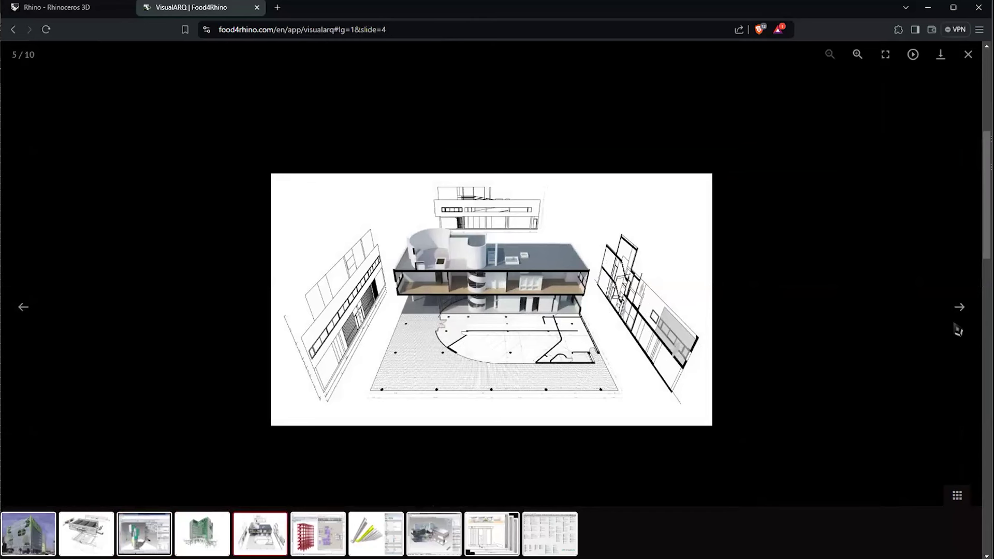
left_click(964, 316)
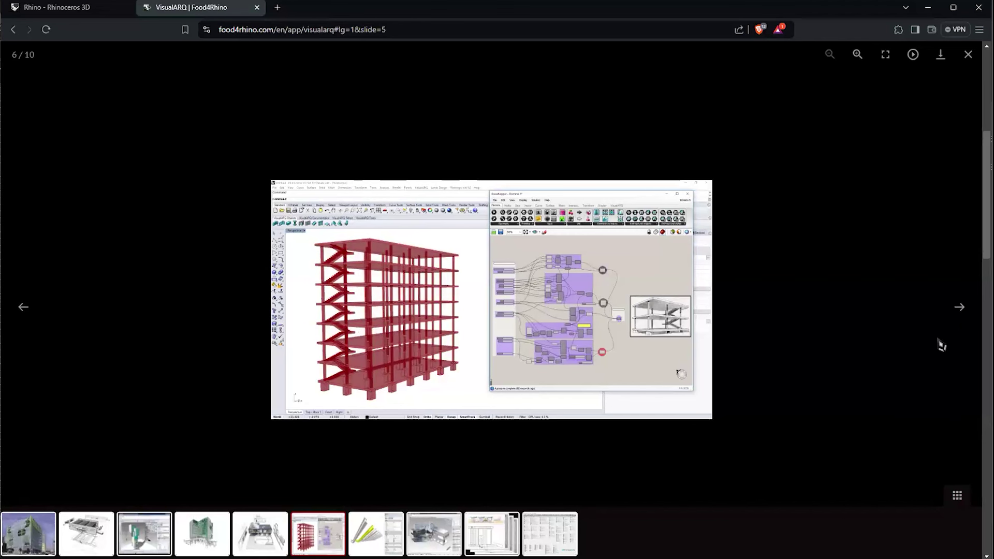
left_click(960, 308)
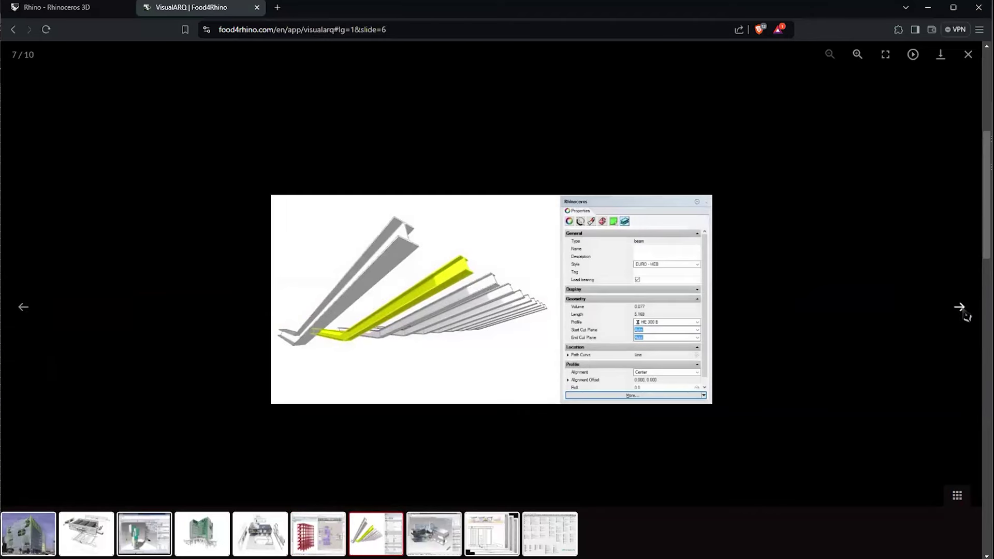
left_click(962, 311)
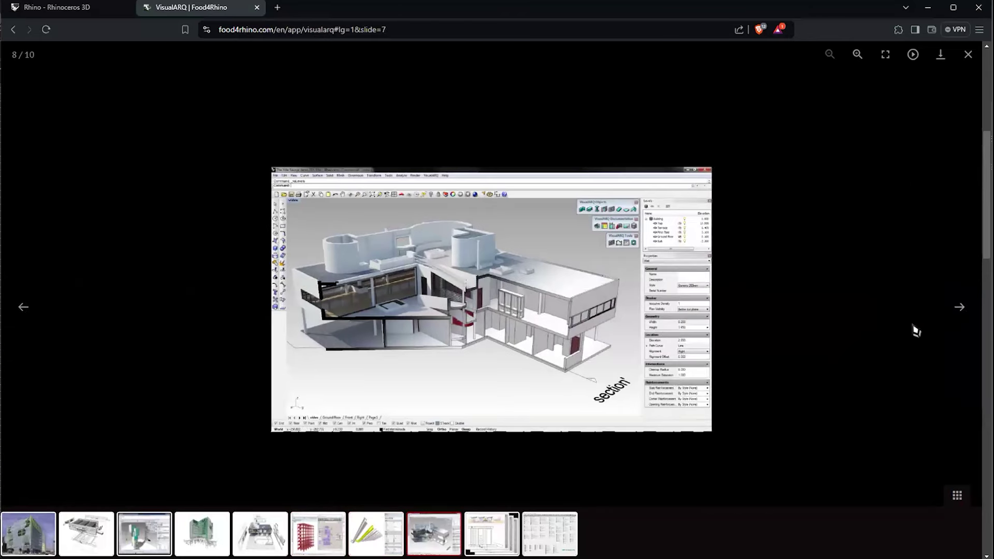
left_click(963, 310)
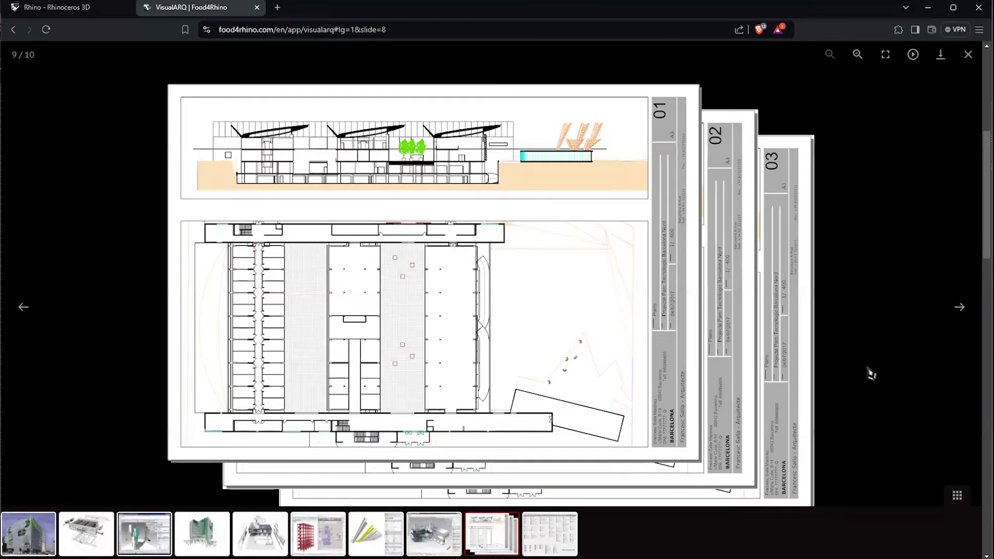
left_click(859, 373)
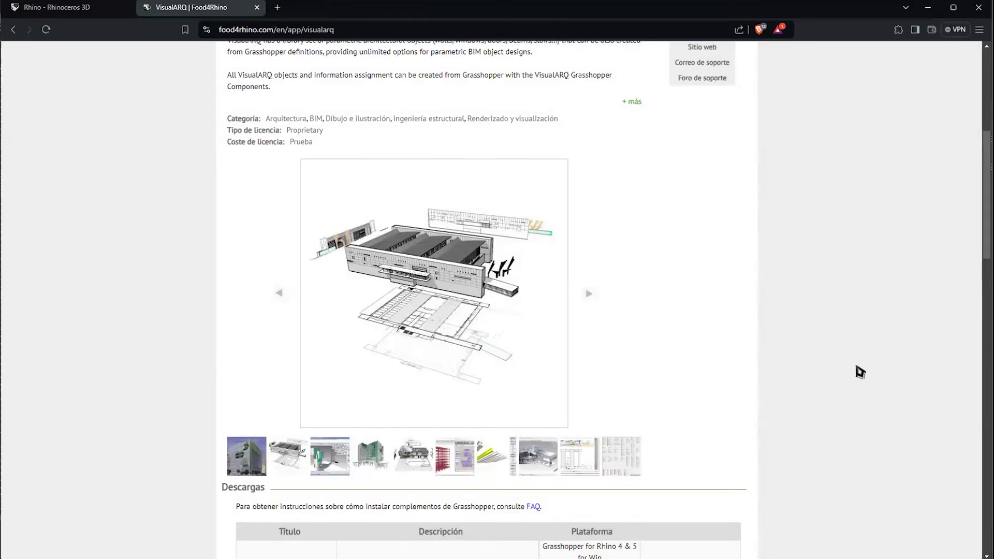
scroll(861, 373, "down", 5)
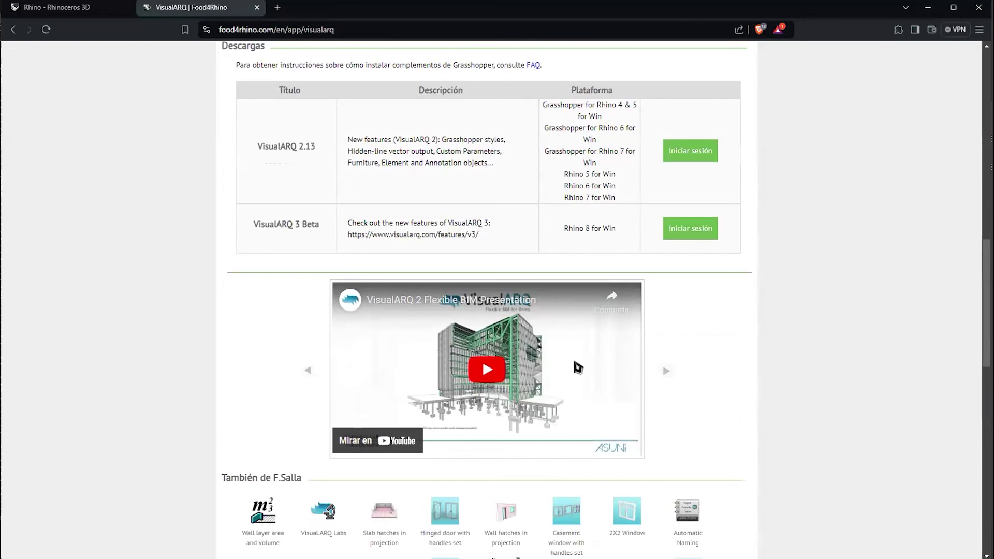
scroll(551, 372, "down", 5)
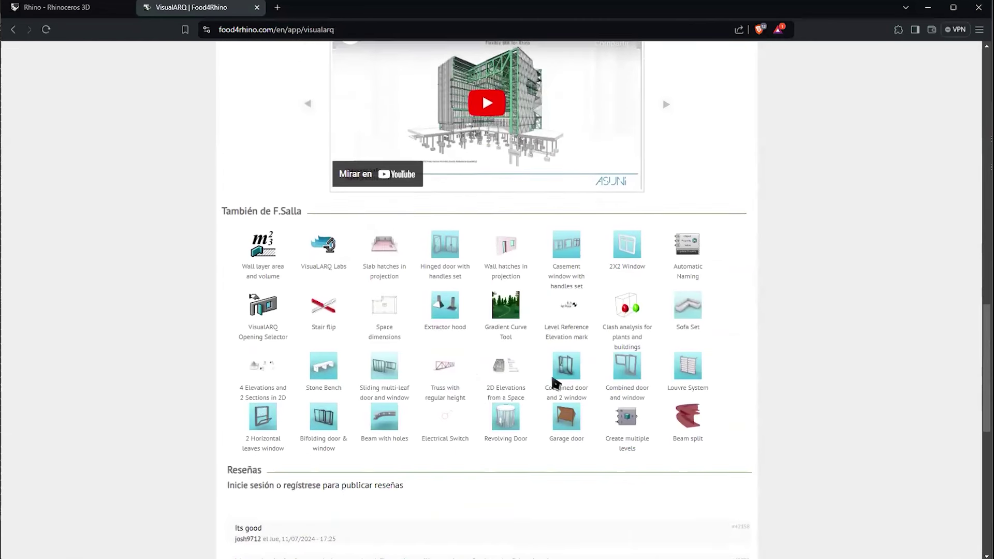
scroll(555, 382, "up", 2)
scroll(555, 382, "up", 15)
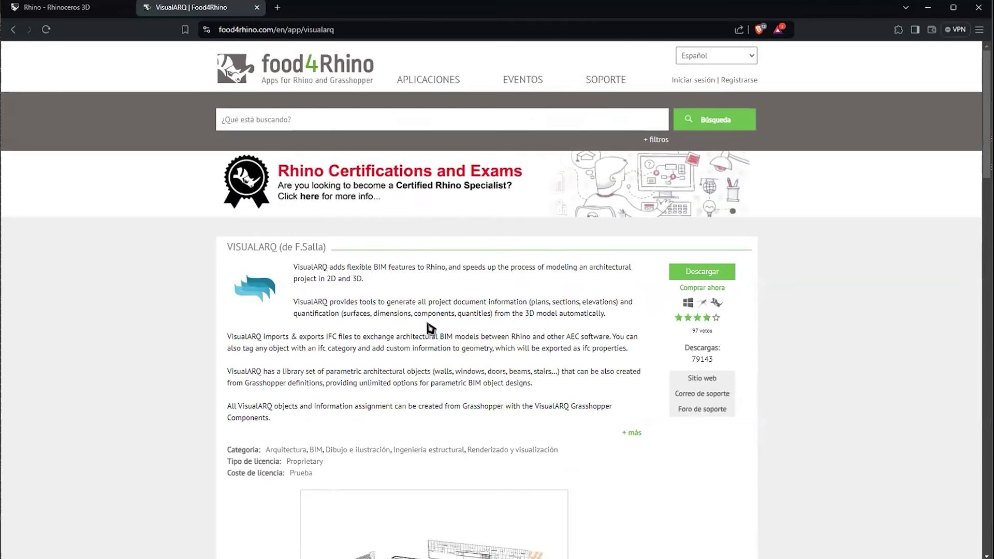
scroll(430, 327, "down", 7)
scroll(473, 247, "down", 3)
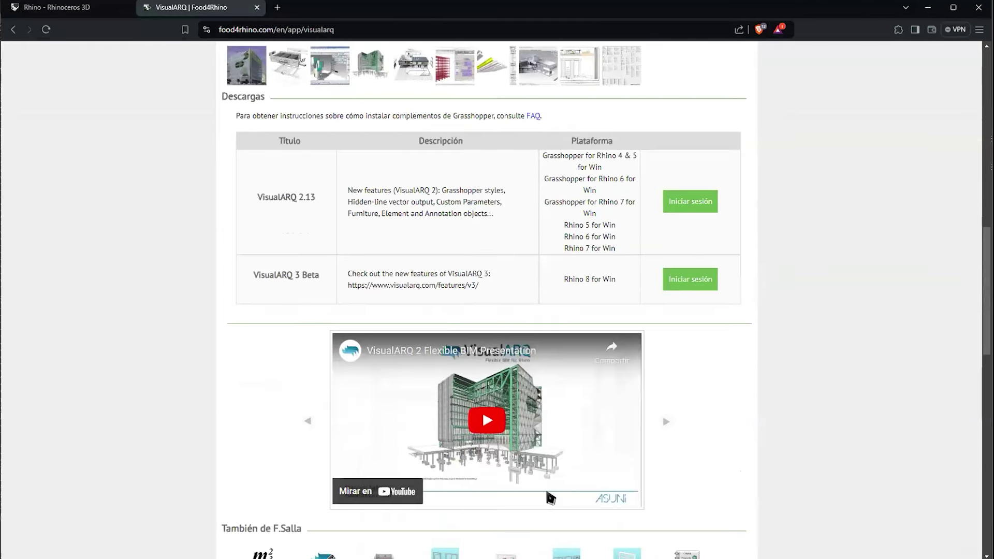
scroll(442, 331, "up", 14)
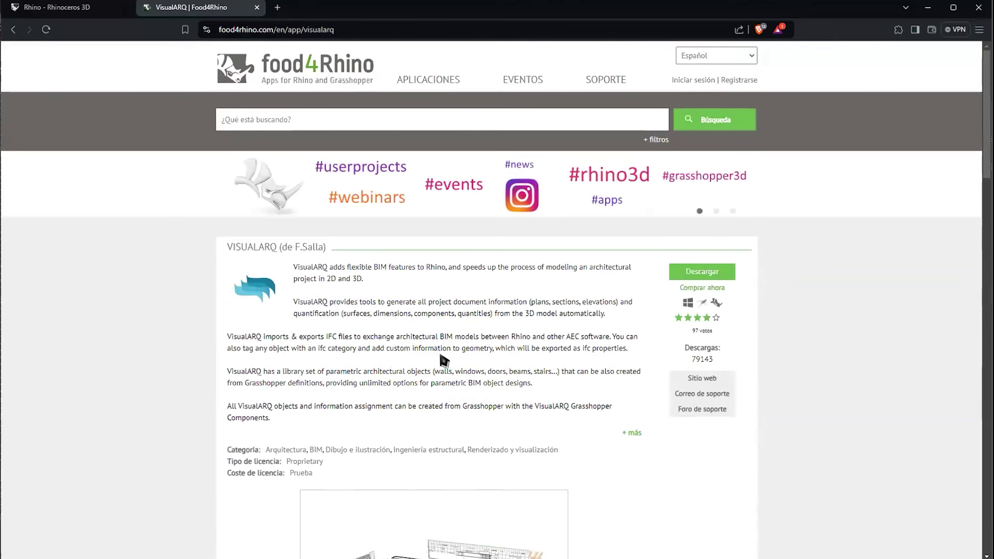
Open the APLICACIONES catalog and scroll the rating-ranked Examinar listing topped by pOd_GH_Button.
left_click(425, 87)
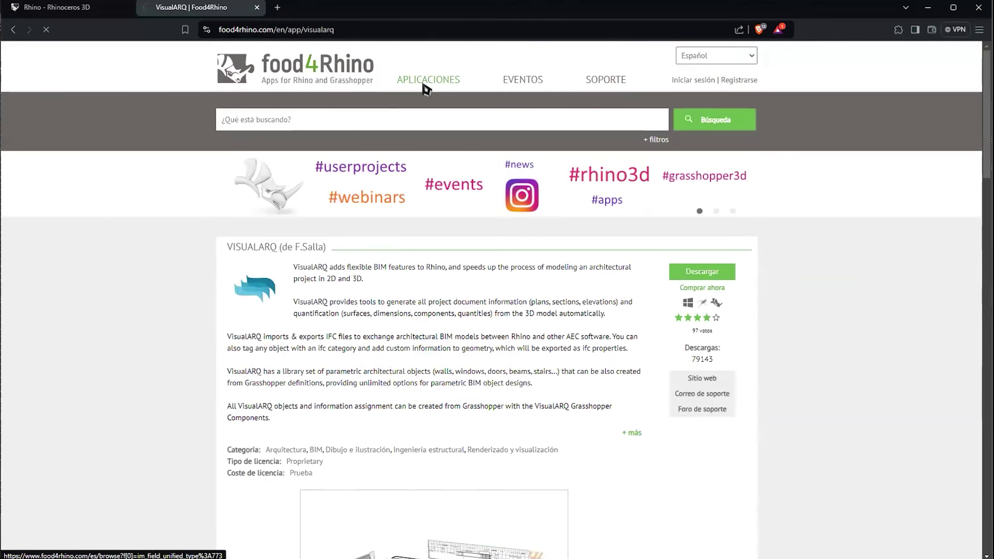
scroll(381, 399, "down", 10)
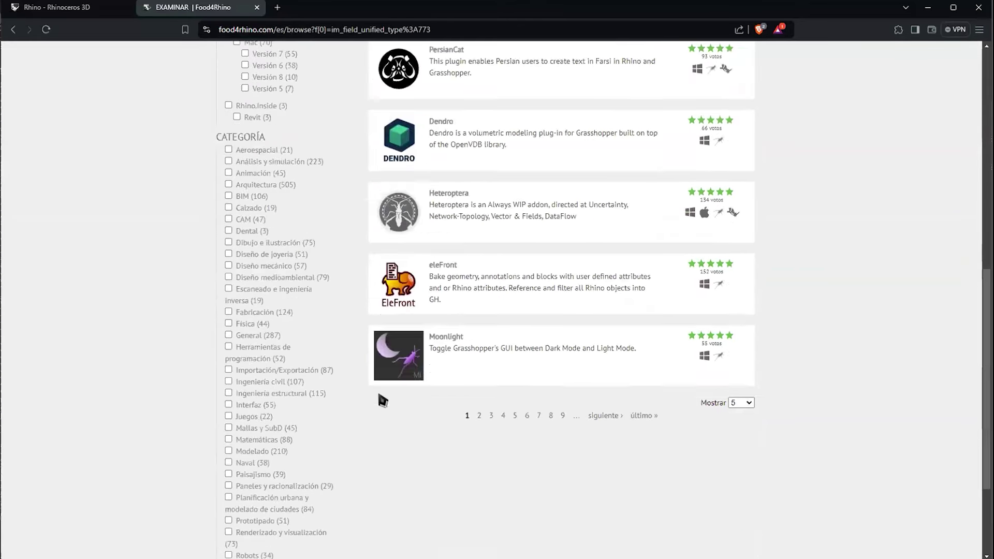
scroll(455, 342, "up", 2)
scroll(455, 341, "up", 5)
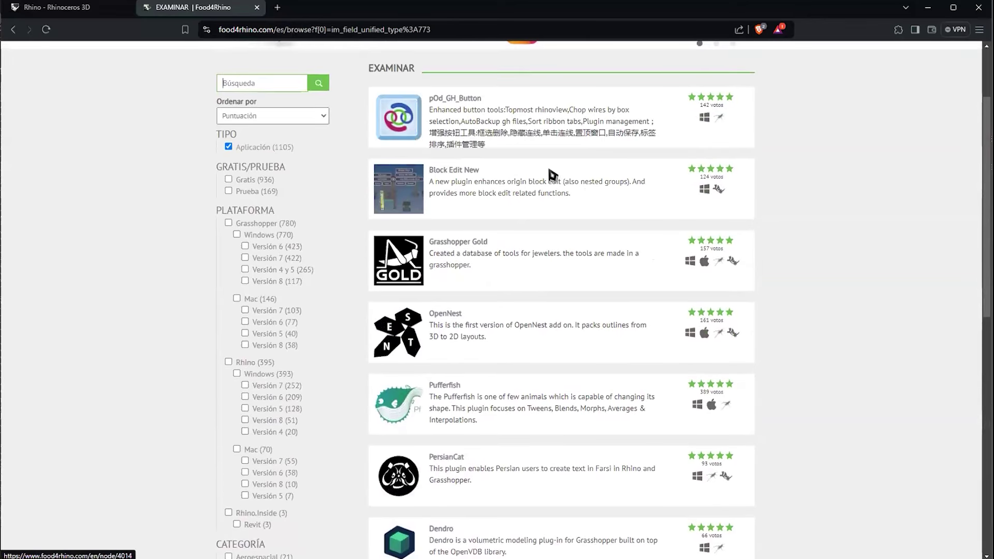
scroll(606, 217, "down", 10)
scroll(888, 313, "up", 12)
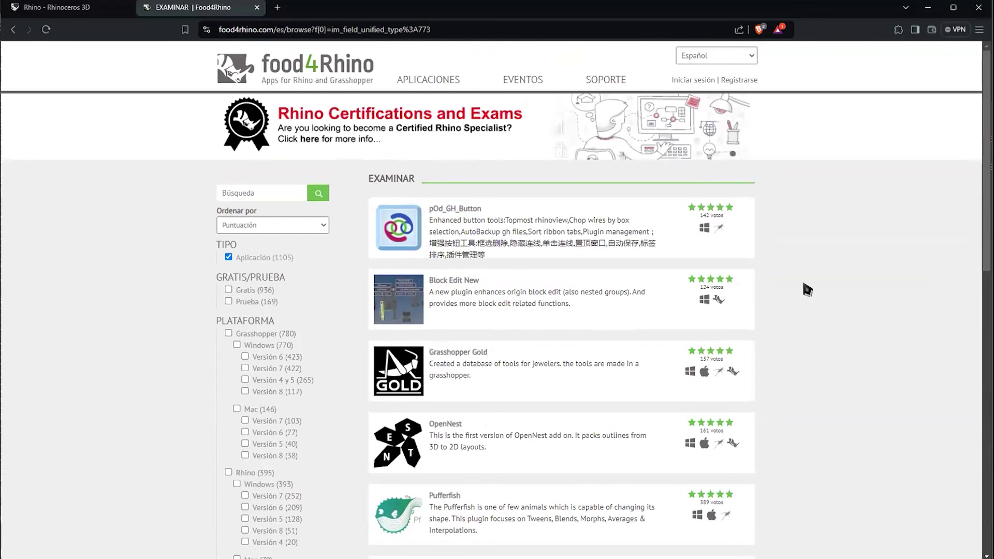
scroll(805, 295, "down", 3)
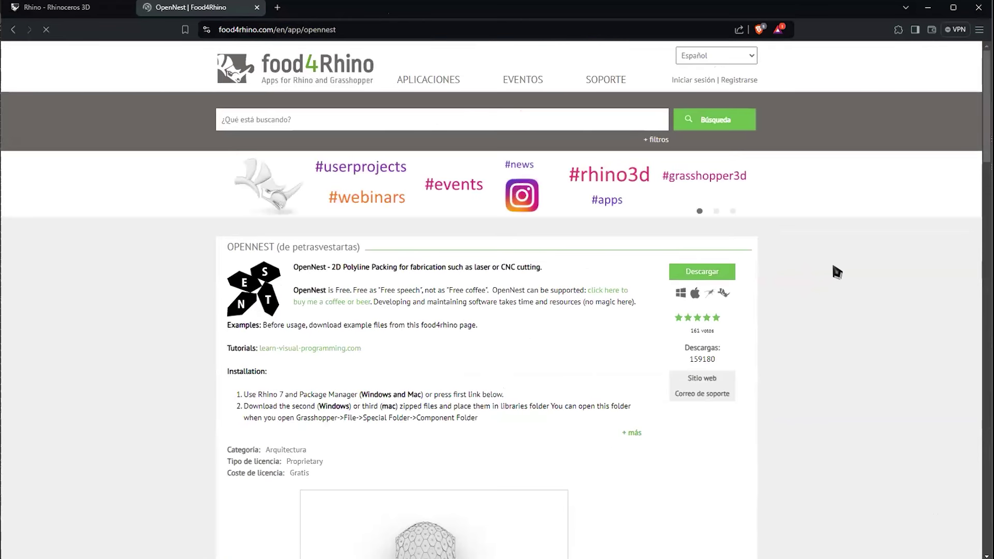
Cycle the OpenNest gallery through the dragon, green, spheres-and-torus and pebble nesting images.
scroll(837, 271, "down", 5)
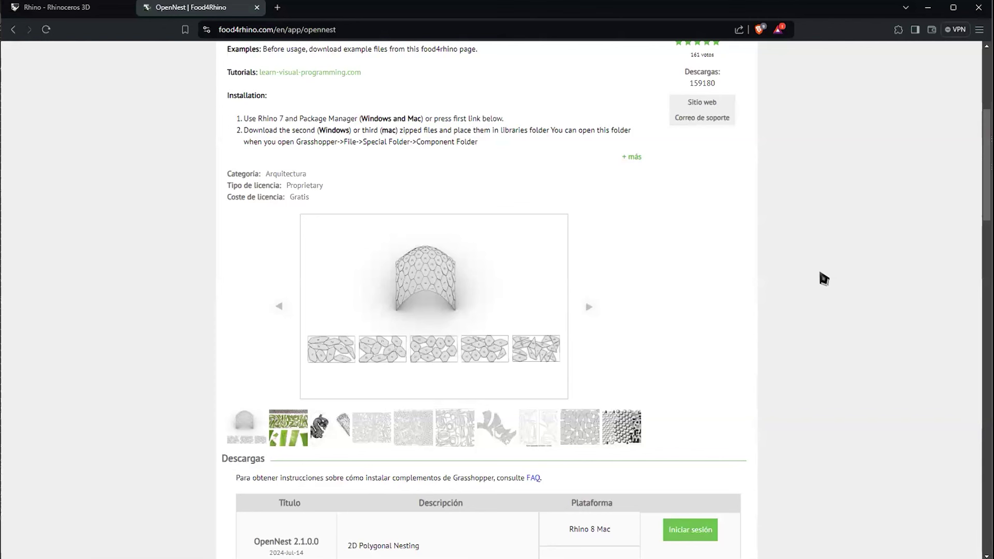
left_click(321, 426)
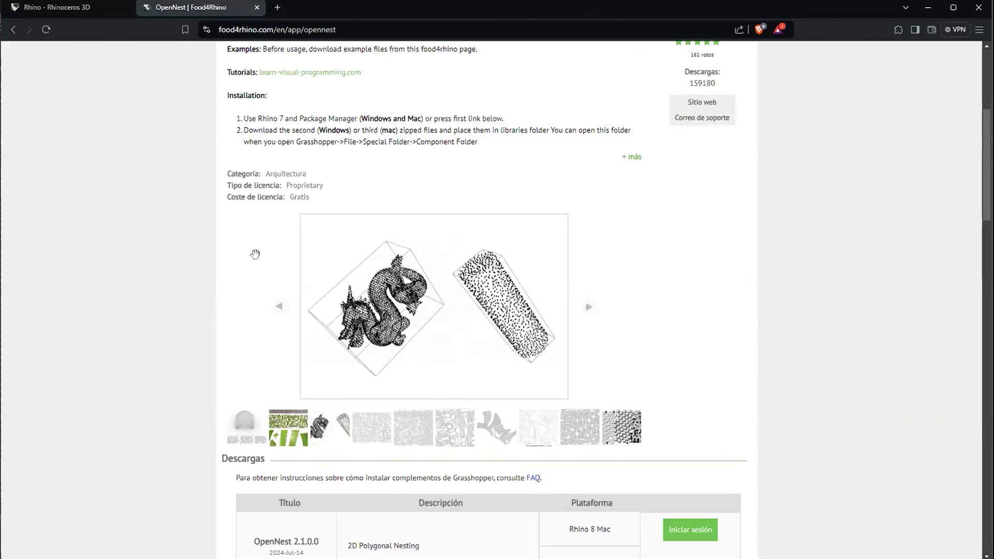
left_click(303, 432)
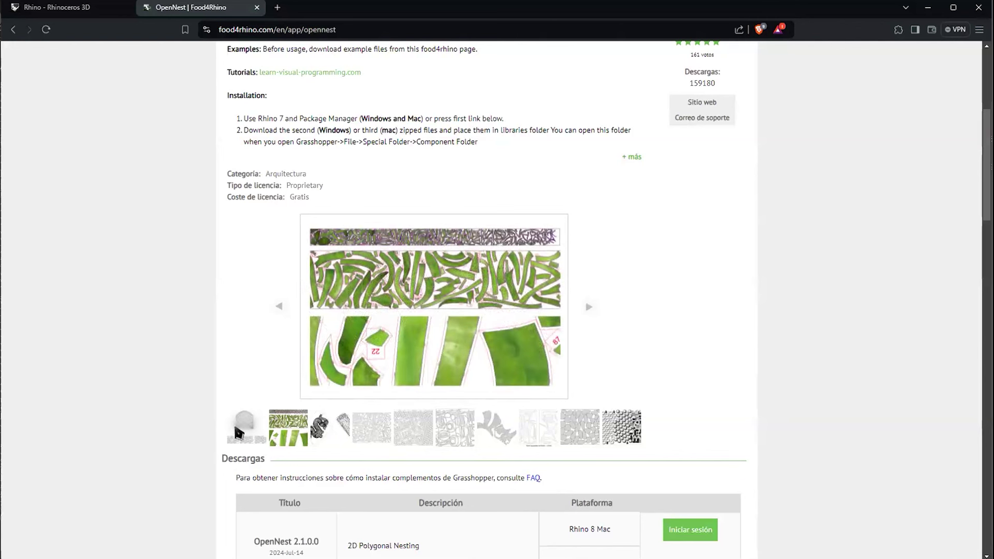
left_click(621, 434)
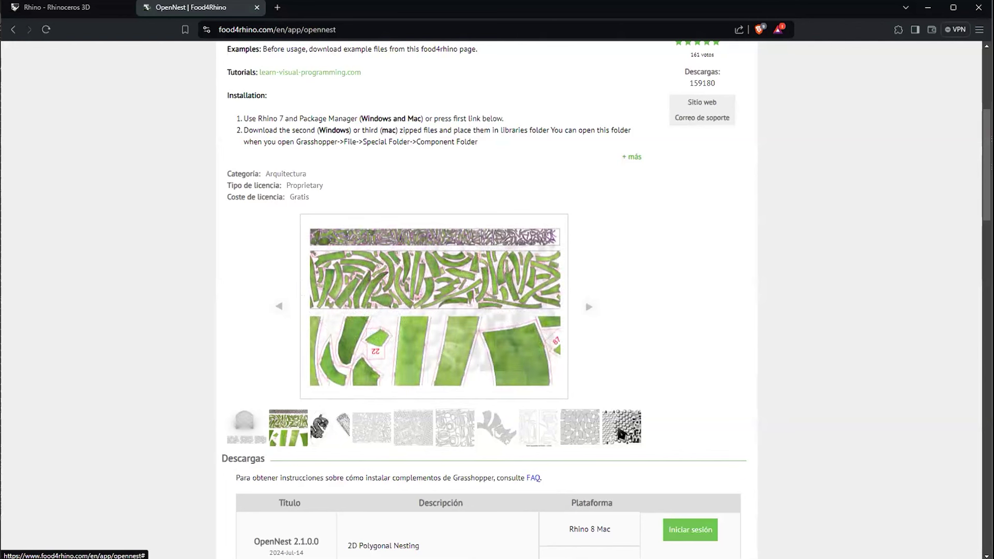
left_click(564, 433)
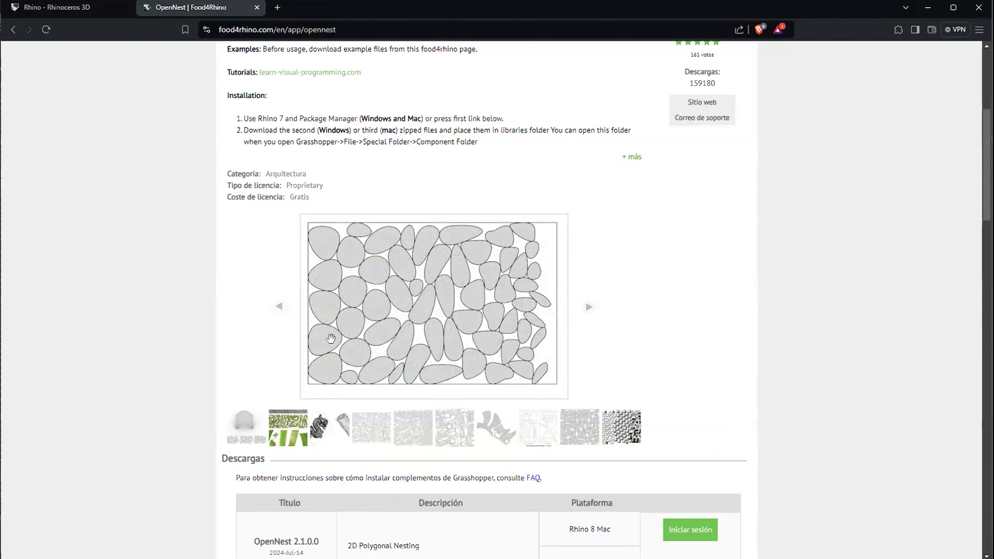
scroll(722, 432, "down", 3)
scroll(724, 428, "down", 6)
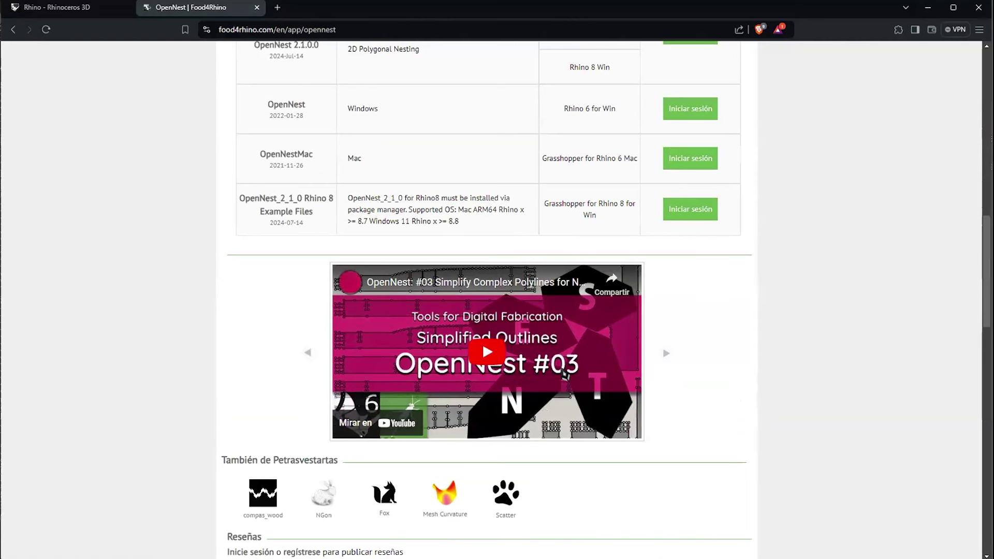
scroll(564, 373, "up", 15)
scroll(587, 346, "down", 9)
scroll(590, 346, "down", 7)
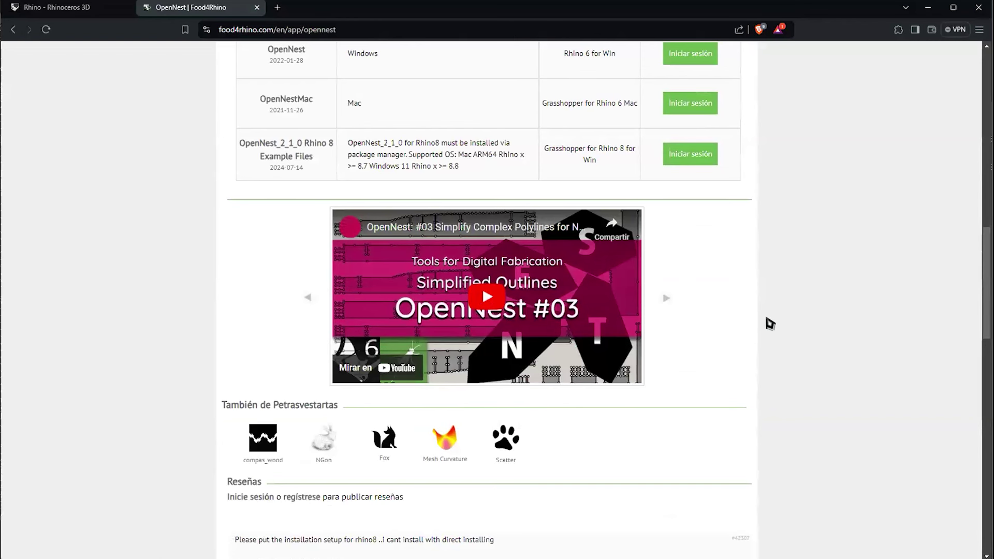
scroll(554, 318, "up", 4)
scroll(590, 437, "down", 3)
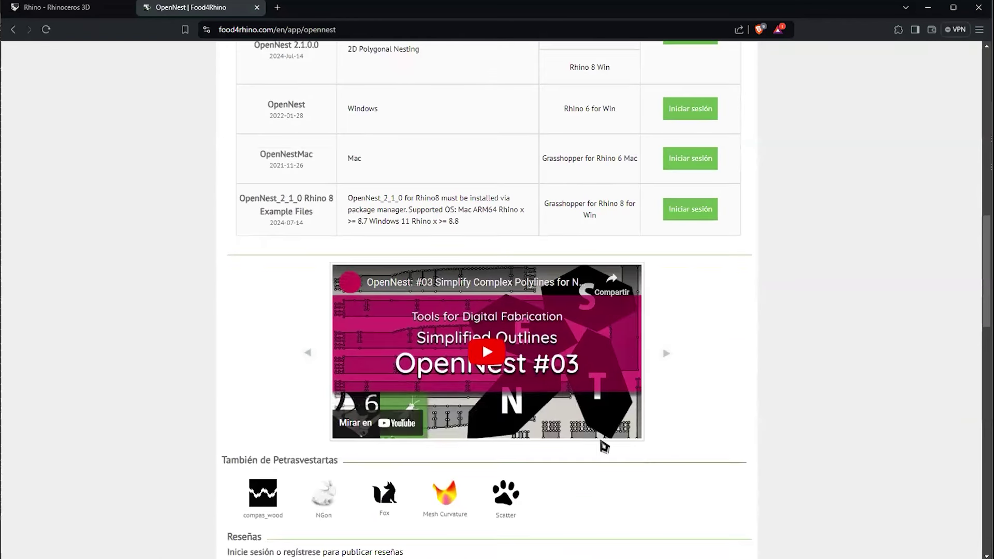
scroll(740, 385, "up", 10)
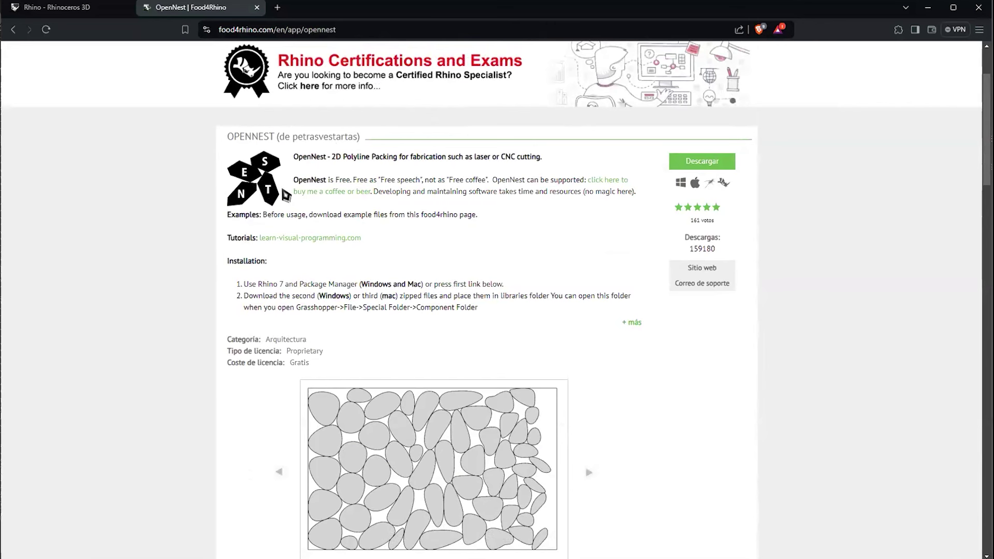
scroll(495, 319, "up", 3)
scroll(293, 287, "down", 3)
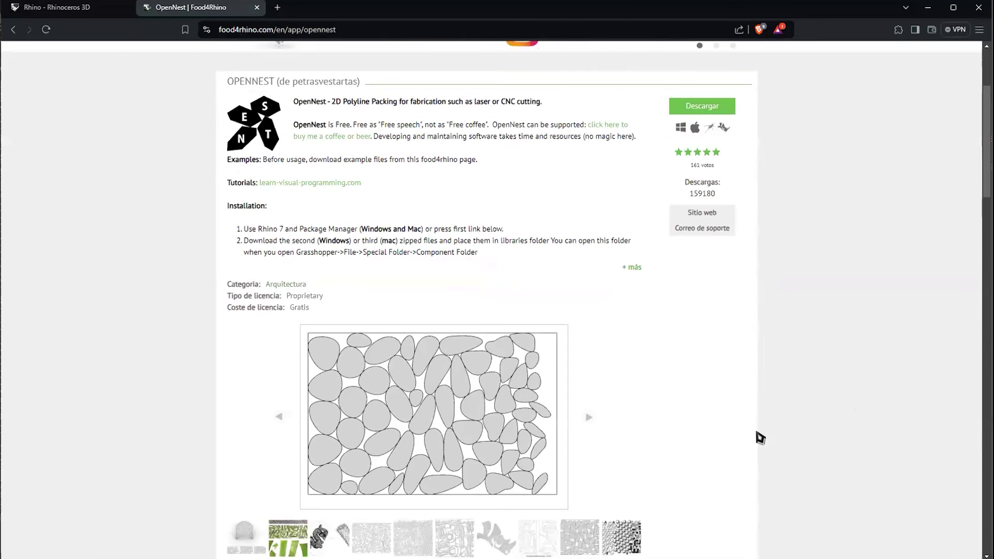
scroll(703, 413, "down", 7)
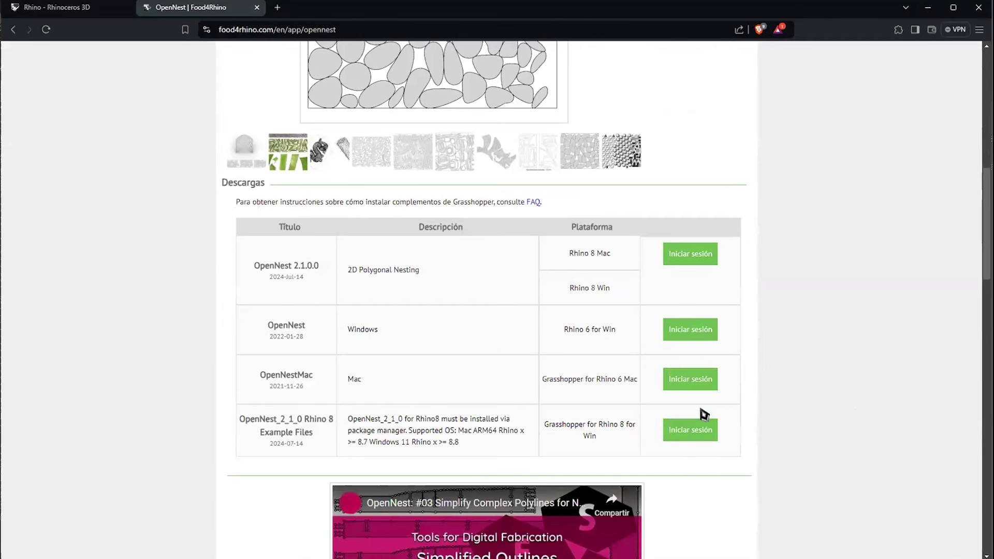
scroll(703, 415, "down", 4)
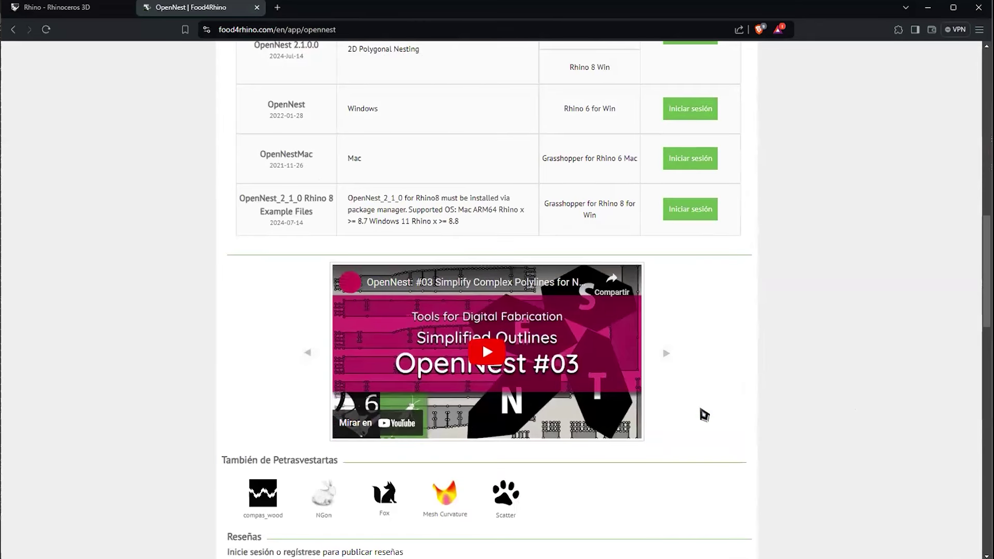
scroll(704, 415, "up", 8)
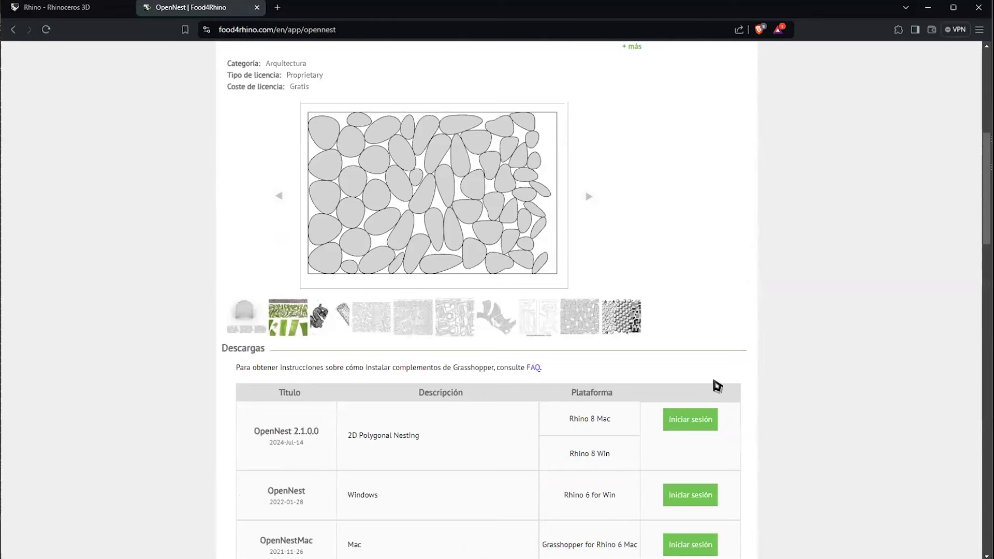
scroll(714, 256, "down", 4)
scroll(714, 257, "down", 3)
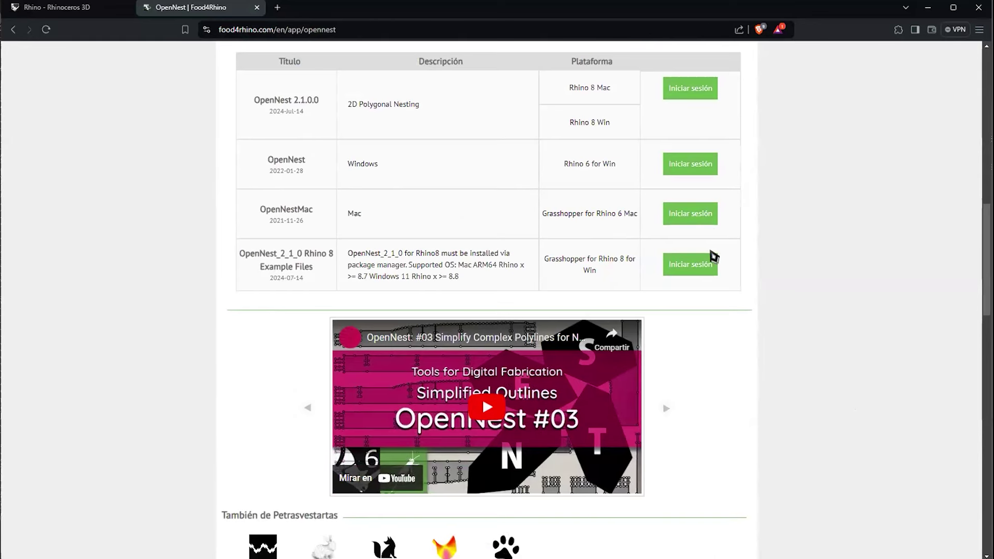
scroll(710, 281, "down", 5)
scroll(711, 282, "up", 7)
scroll(712, 285, "down", 4)
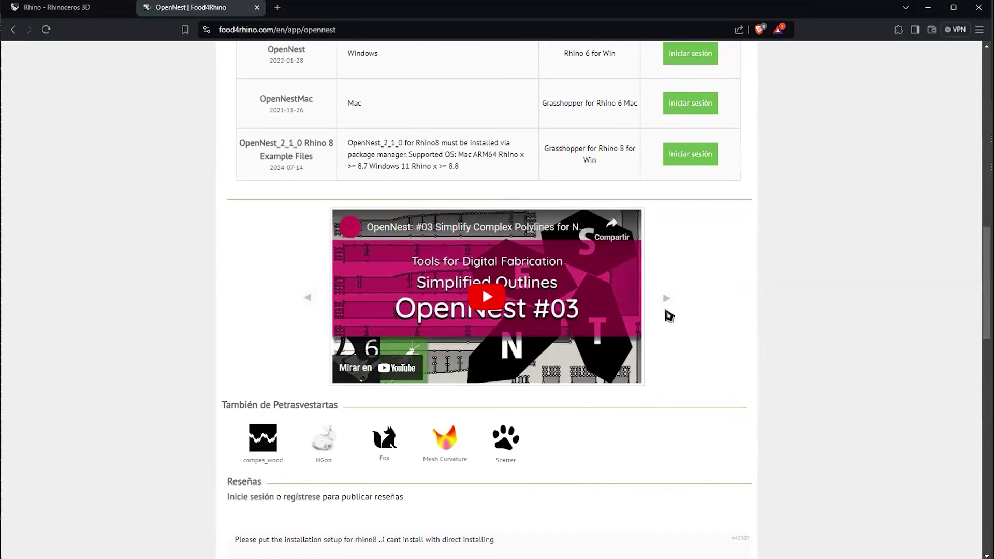
scroll(669, 315, "up", 3)
scroll(621, 336, "down", 2)
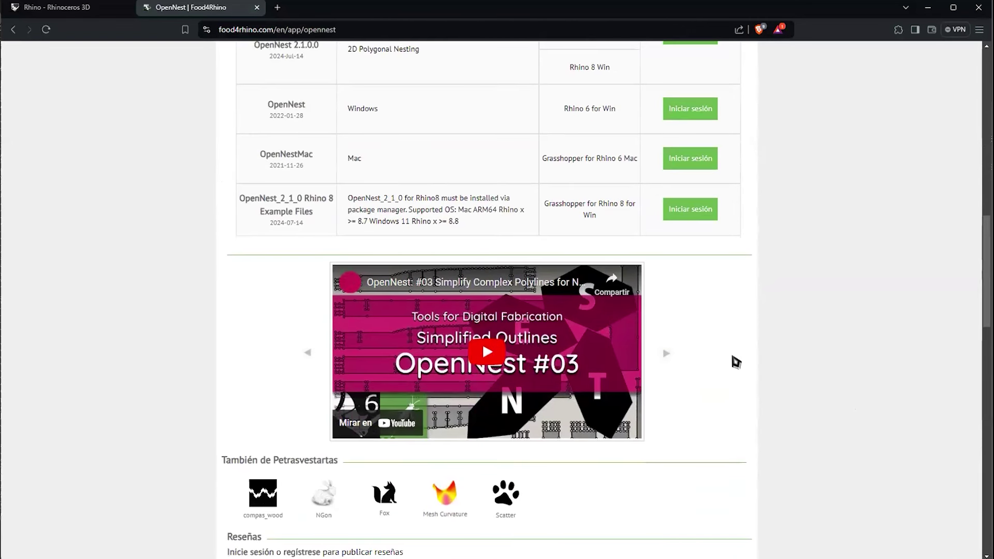
scroll(736, 361, "up", 6)
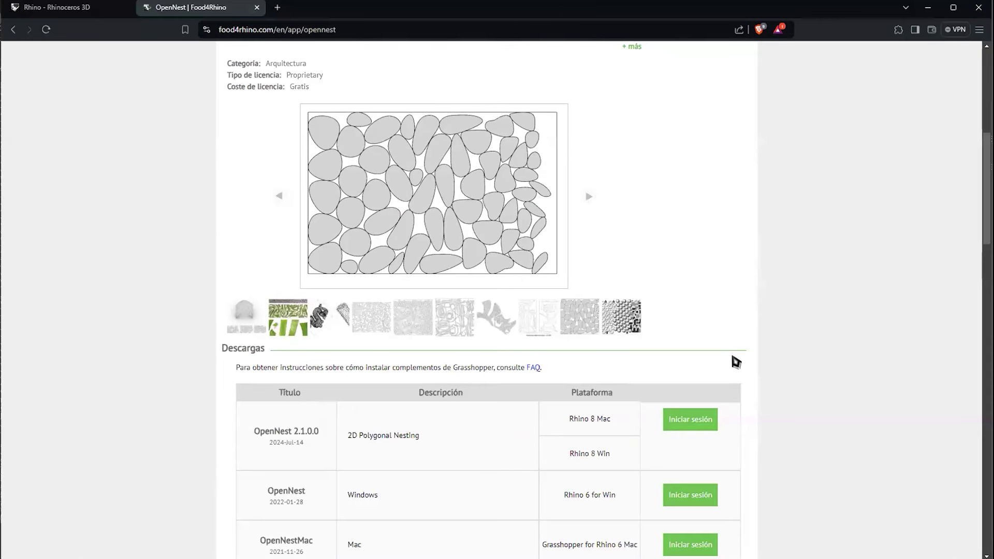
scroll(736, 361, "up", 6)
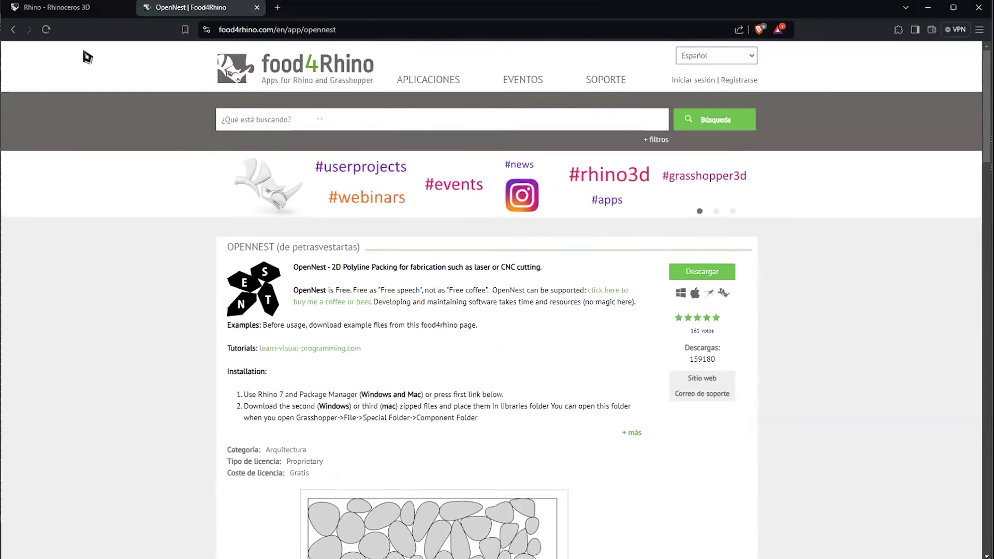
left_click(13, 30)
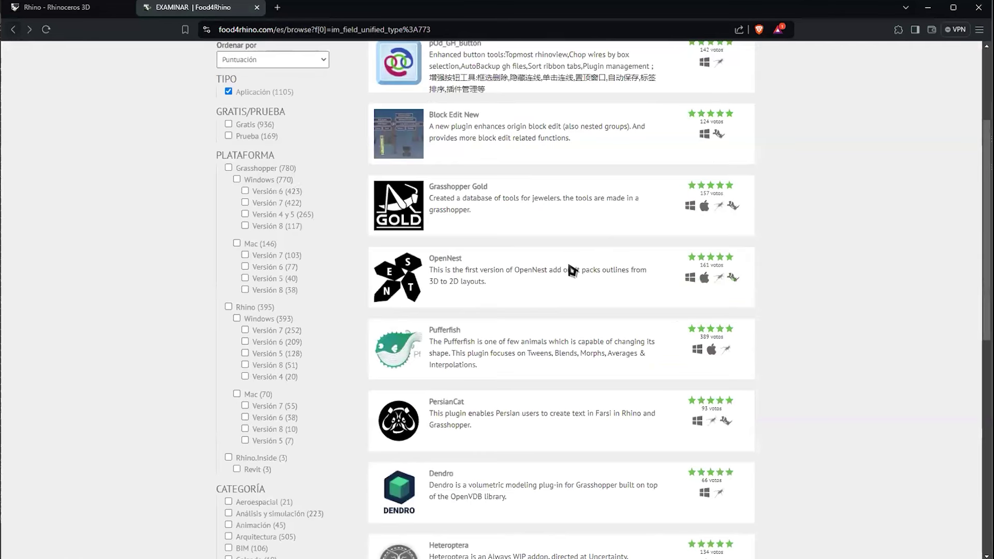
Scroll the EXAMINAR apps list and open the Moonlight plugin page.
scroll(668, 314, "down", 5)
scroll(668, 315, "up", 6)
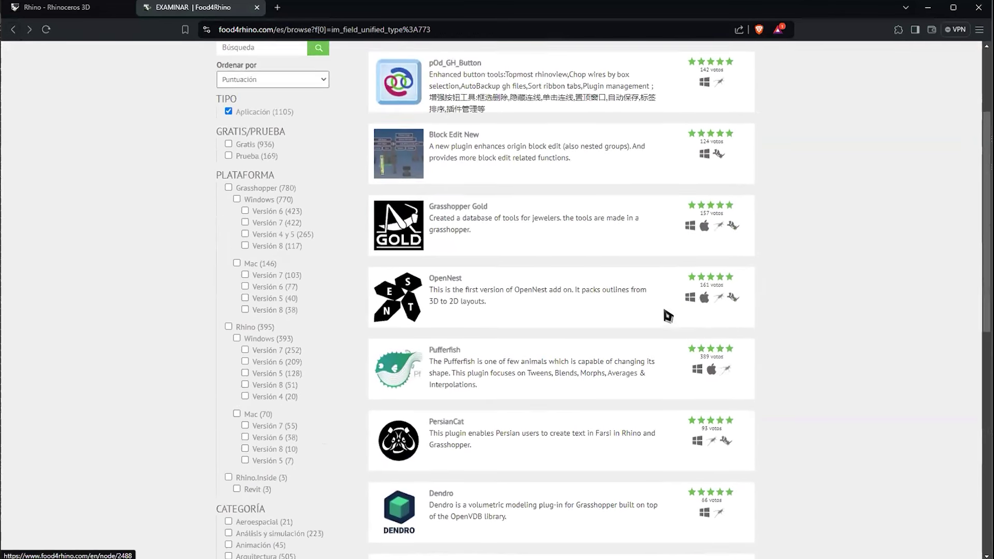
scroll(663, 315, "down", 2)
scroll(608, 428, "down", 3)
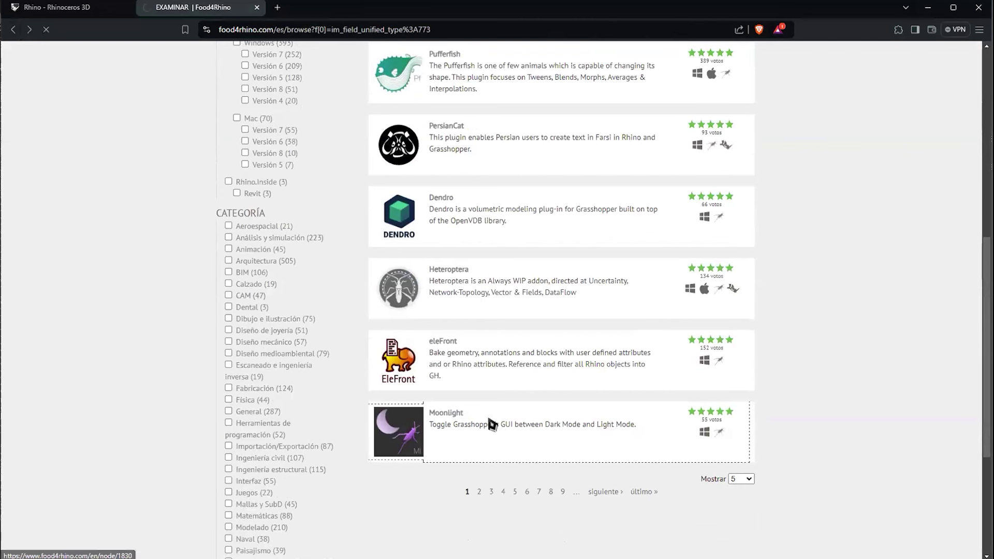
left_click(452, 416)
scroll(524, 395, "down", 6)
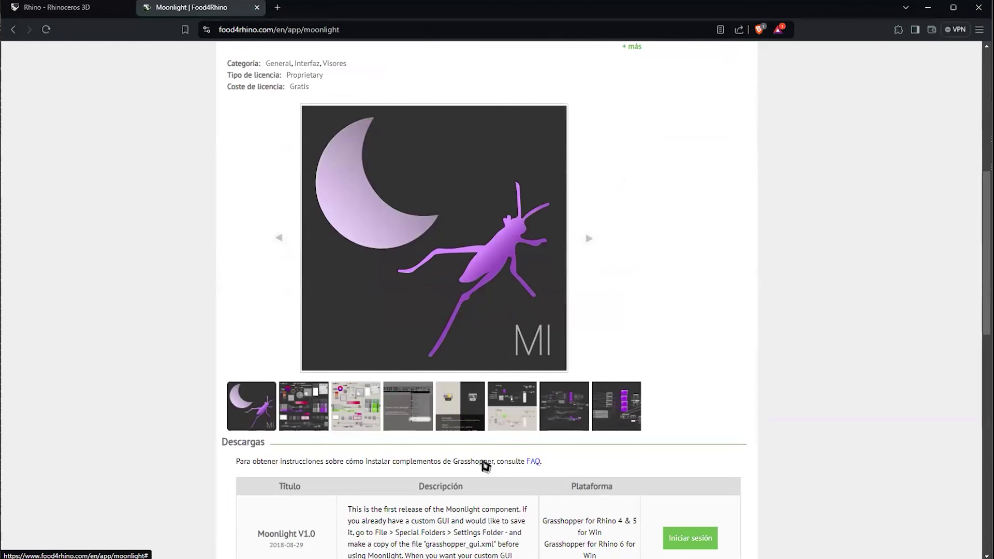
Show the sixth gallery image, the dark-versus-light Grasshopper canvas, in the full-screen viewer.
left_click(522, 416)
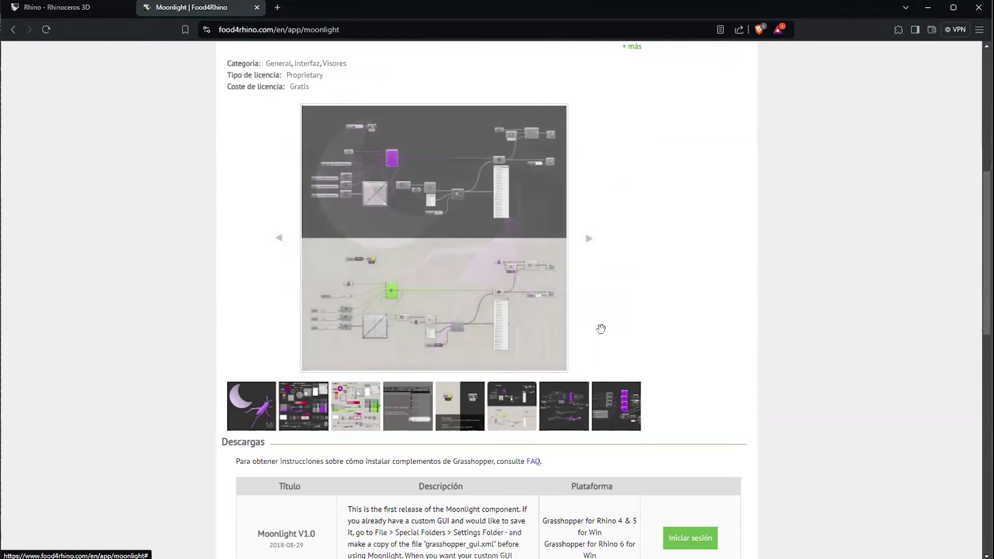
left_click(455, 278)
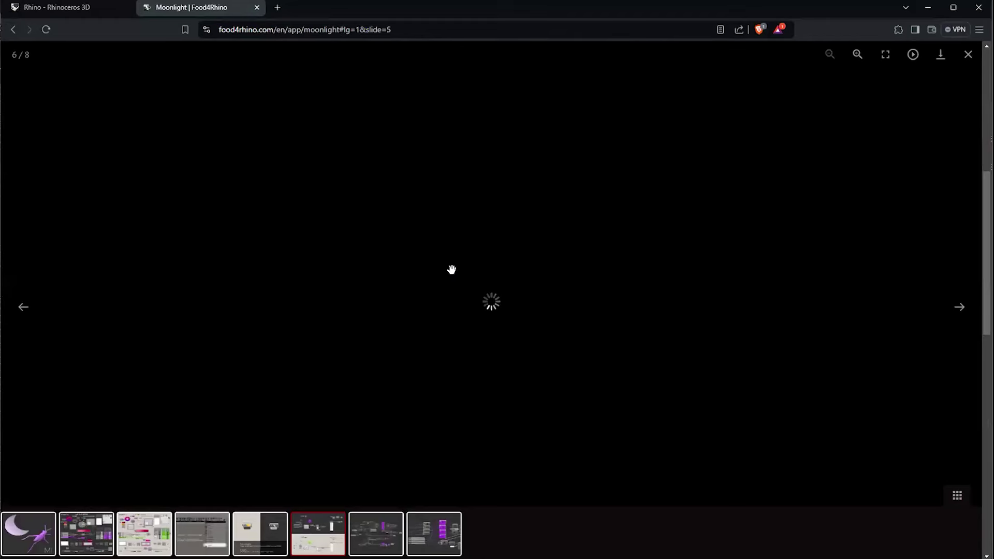
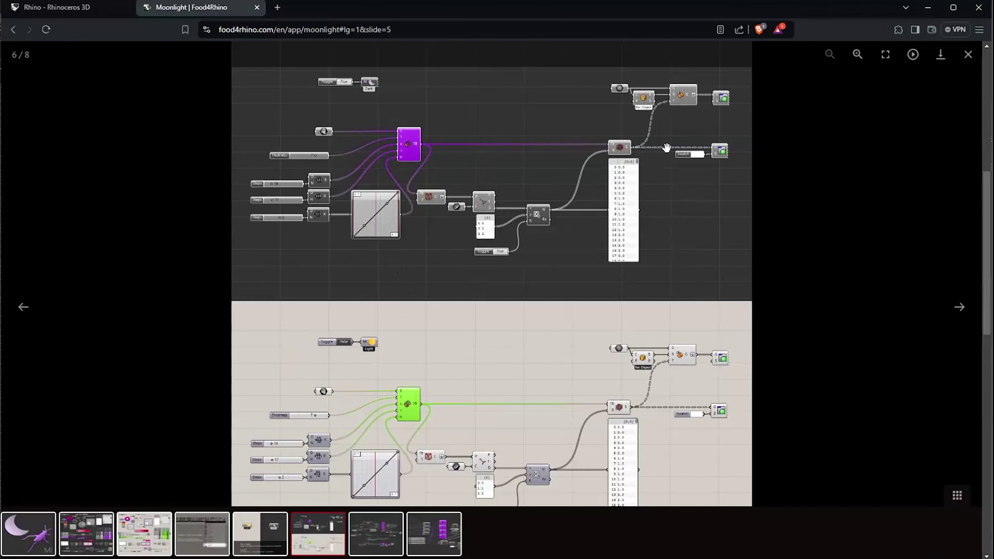
Browse the Moonlight screenshots forward to the last slide and back, then close the gallery.
left_click(959, 307)
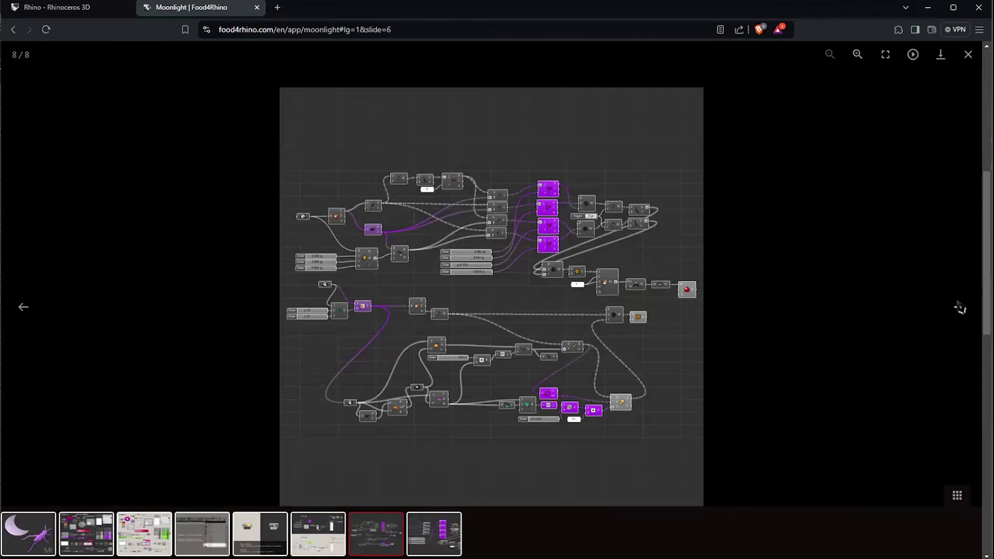
left_click(959, 307)
left_click(23, 306)
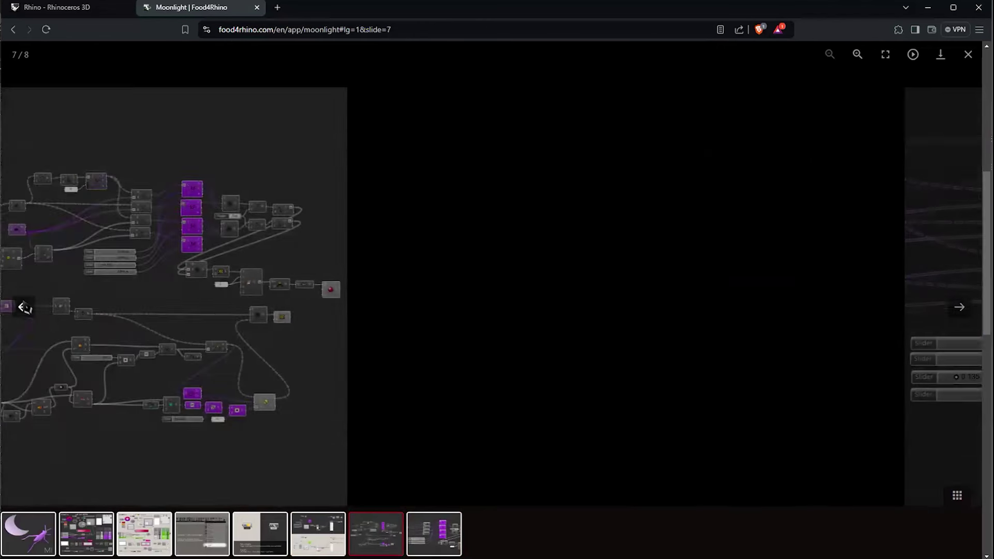
left_click(24, 308)
left_click(24, 308)
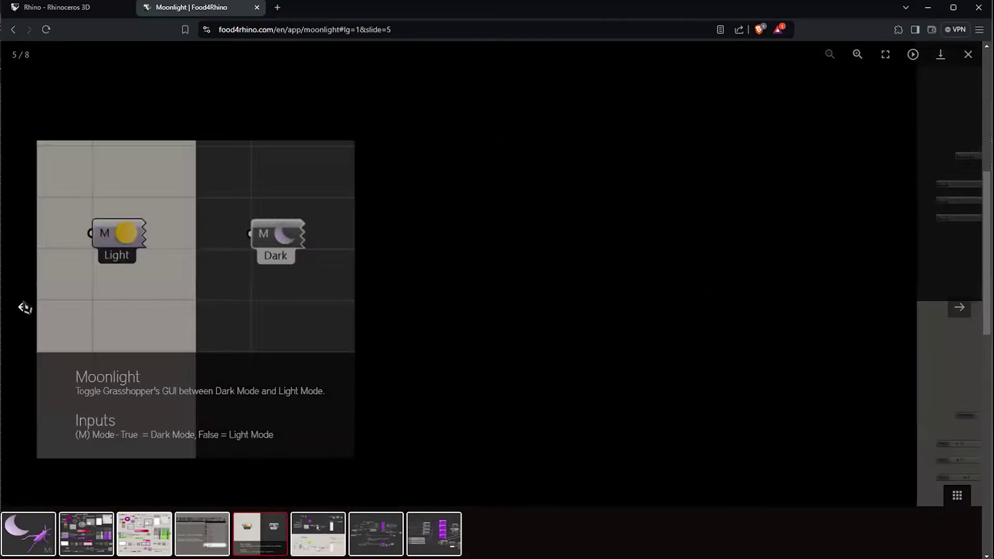
left_click(25, 307)
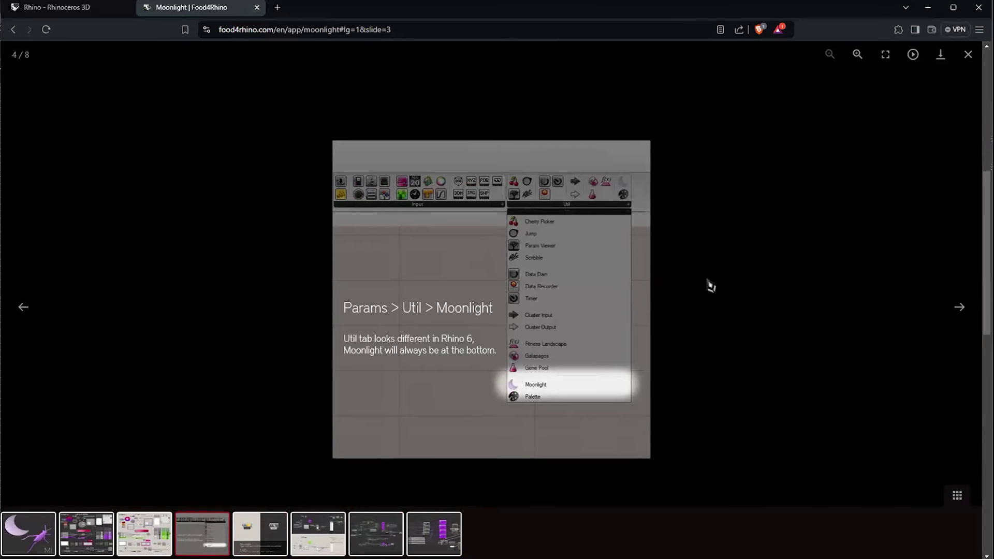
left_click(788, 268)
scroll(778, 269, "up", 7)
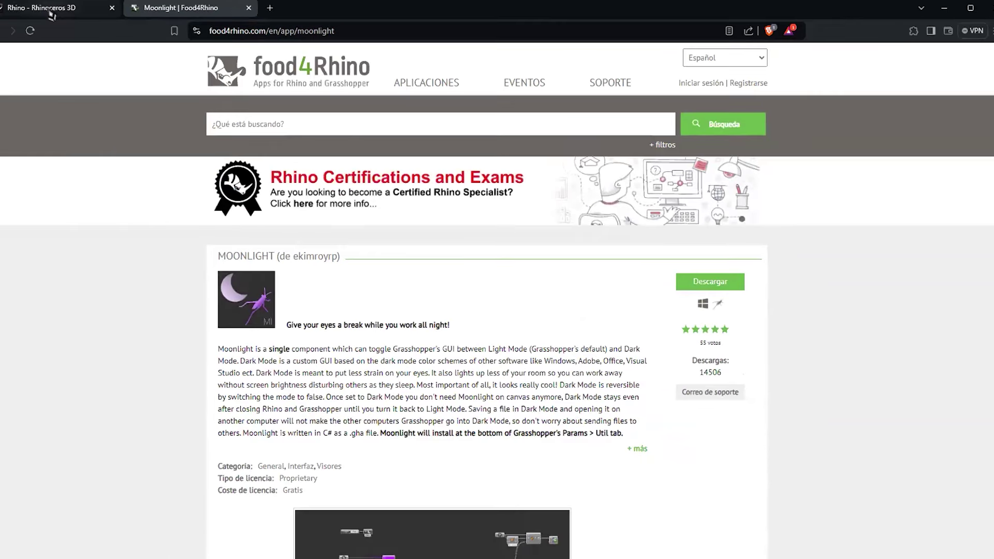
Switch to the 'Rhino - Rhinoceros 3D' tab and scroll its homepage, ending at the Rhino 8 banner.
left_click(51, 8)
scroll(689, 254, "down", 5)
scroll(689, 253, "up", 10)
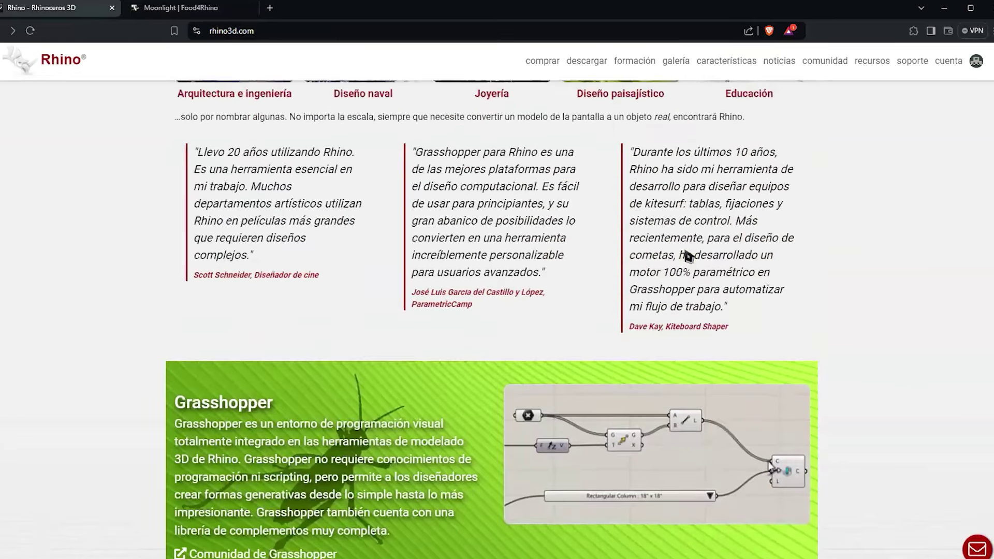
scroll(687, 254, "up", 8)
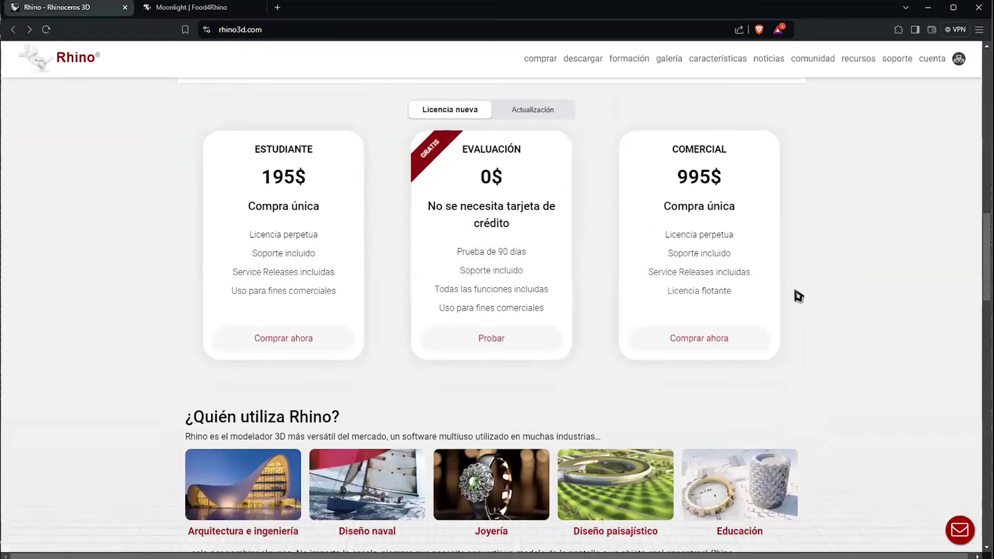
scroll(808, 316, "up", 3)
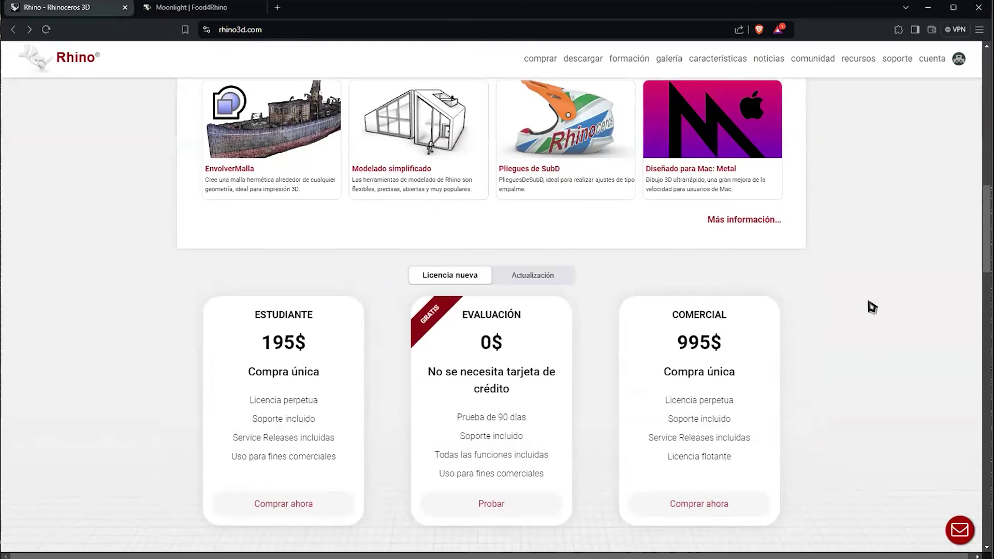
scroll(869, 306, "up", 3)
scroll(872, 307, "up", 3)
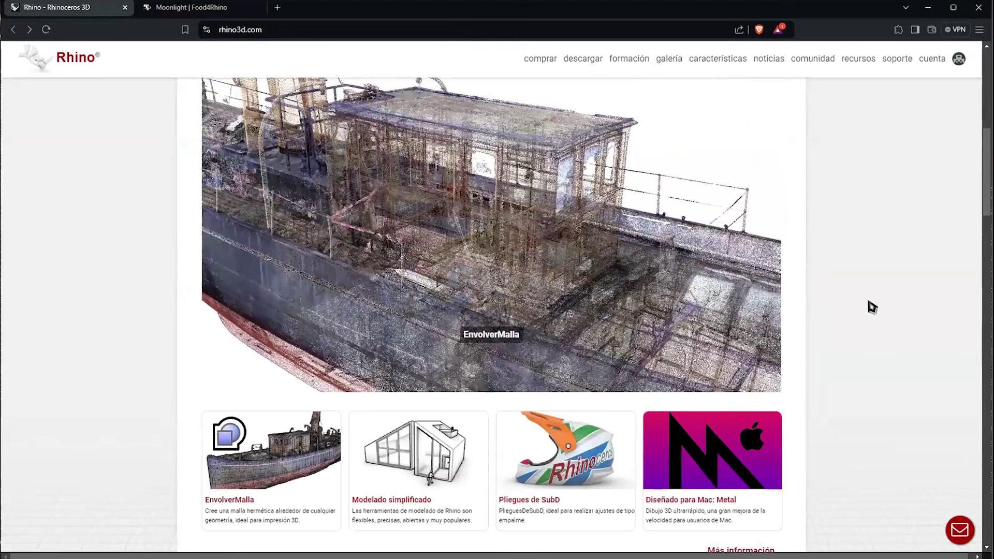
scroll(872, 306, "up", 3)
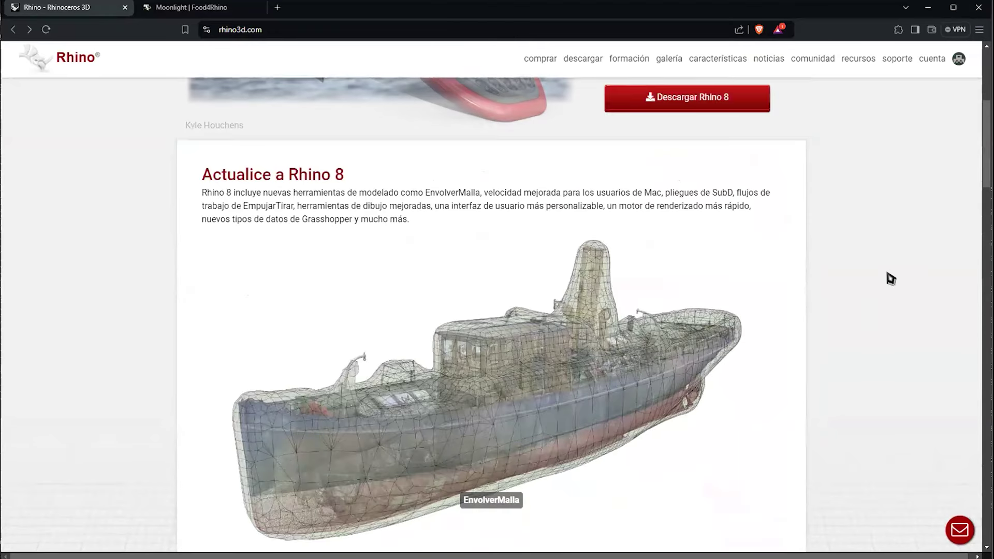
scroll(890, 279, "up", 1)
scroll(890, 279, "up", 5)
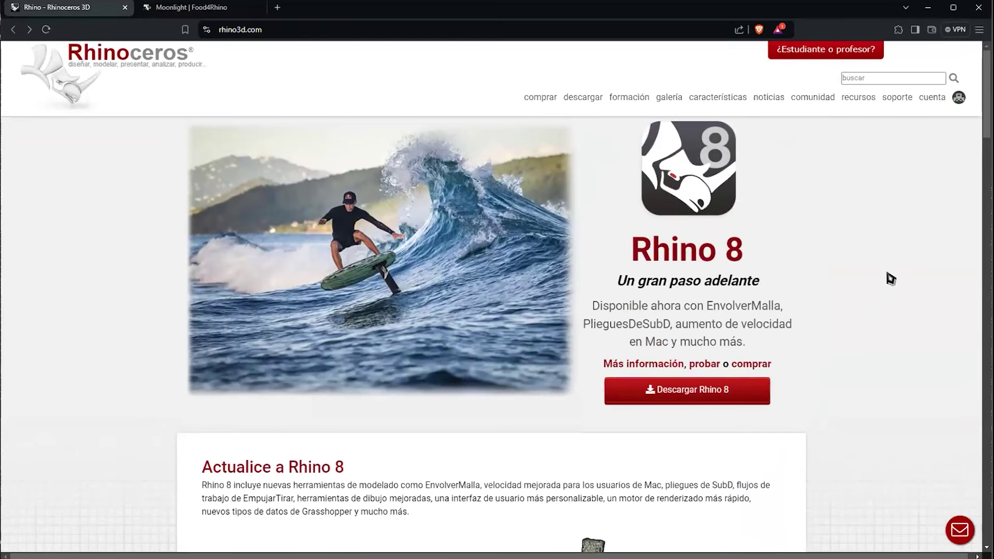
scroll(890, 278, "down", 3)
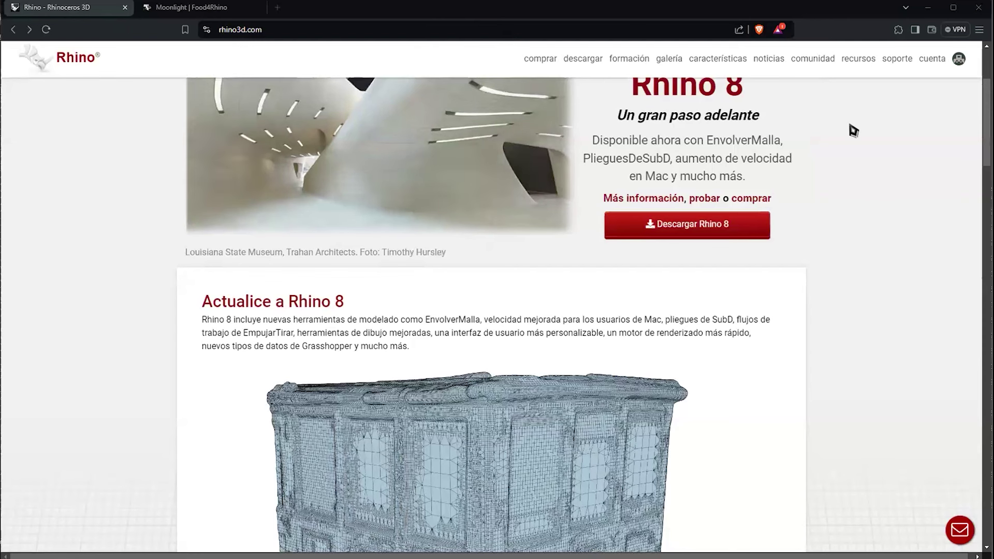
scroll(731, 300, "up", 1)
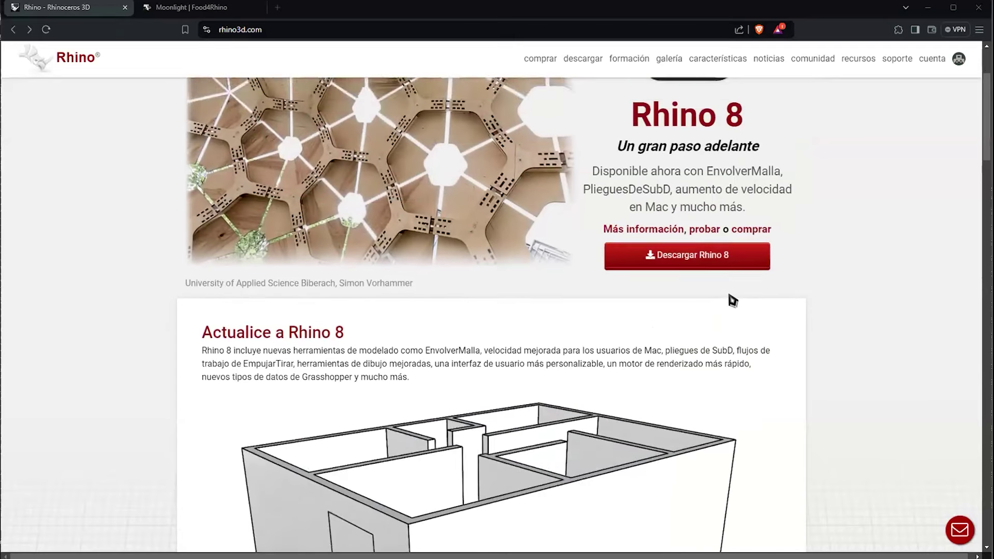
scroll(731, 299, "up", 3)
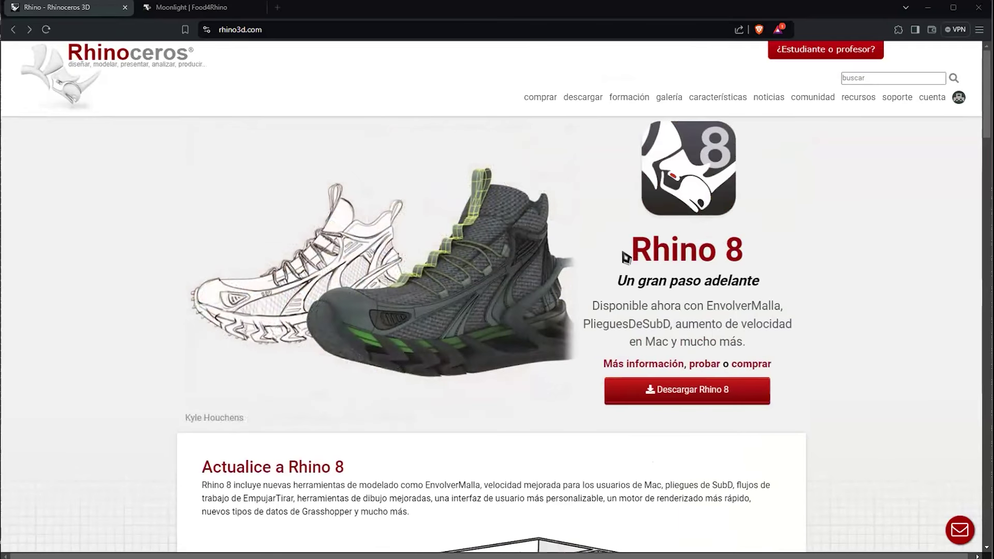
scroll(624, 258, "down", 4)
scroll(625, 258, "up", 4)
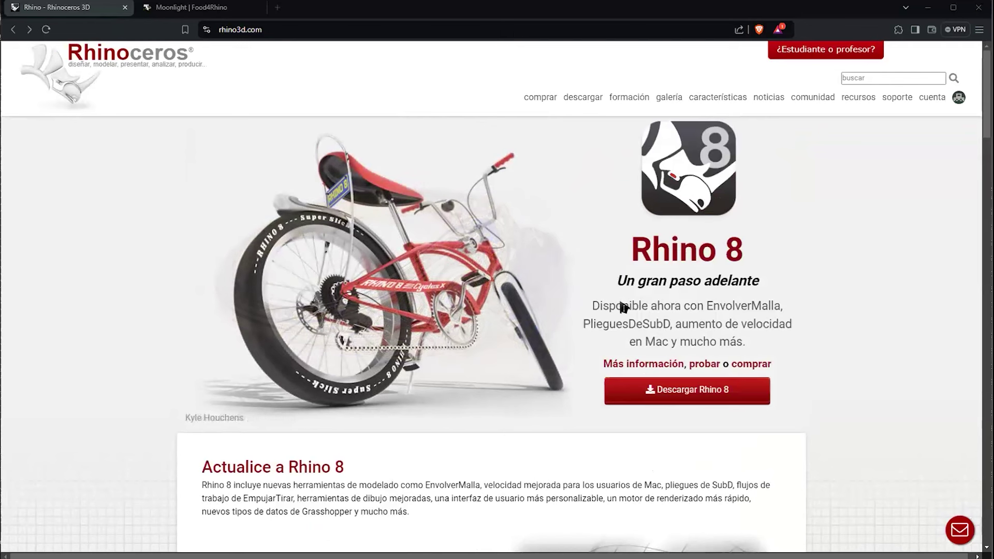
left_click_drag(593, 307, 752, 345)
left_click(753, 348)
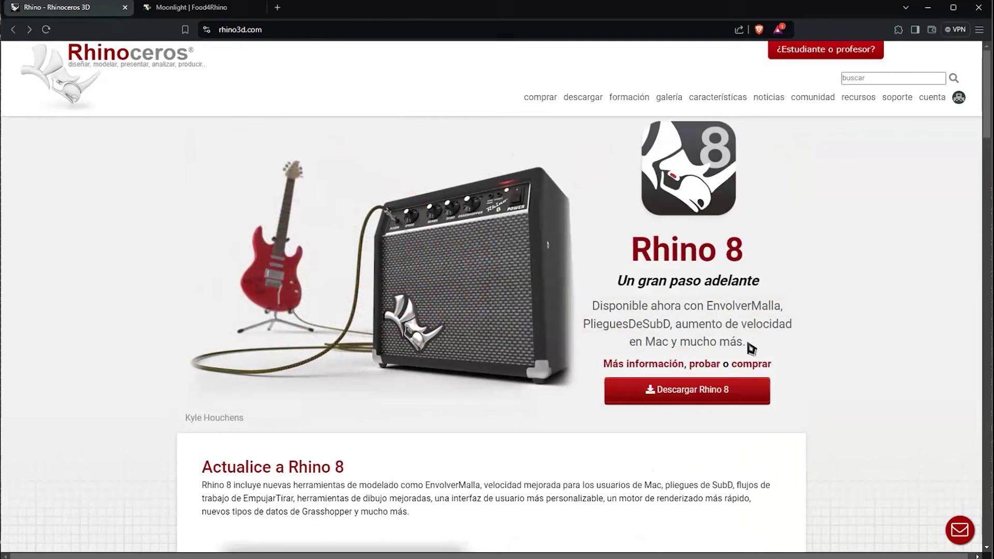
mouse_move(596, 310)
left_mouse_down()
mouse_move(739, 333)
mouse_move(750, 346)
mouse_move(597, 307)
left_mouse_up()
left_click(749, 348)
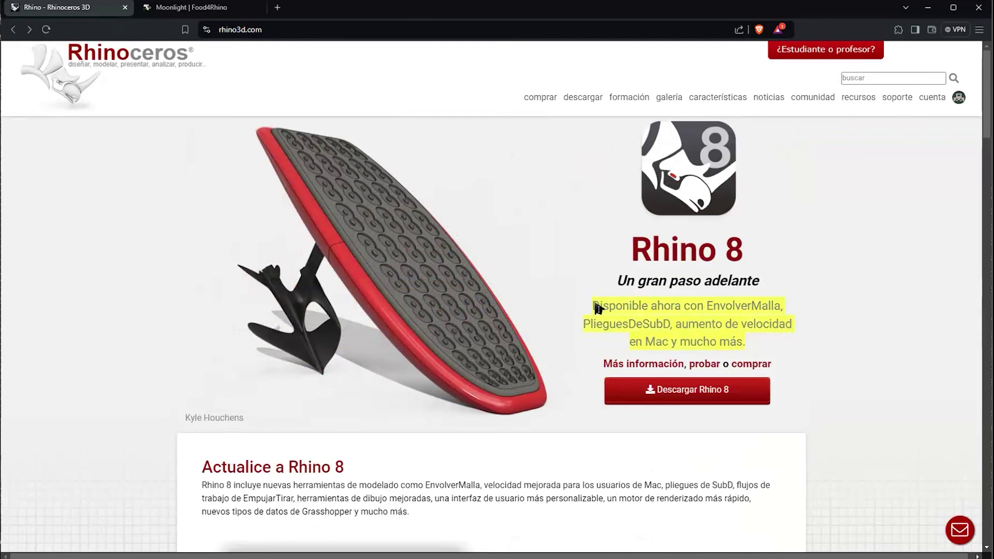
left_click(603, 309)
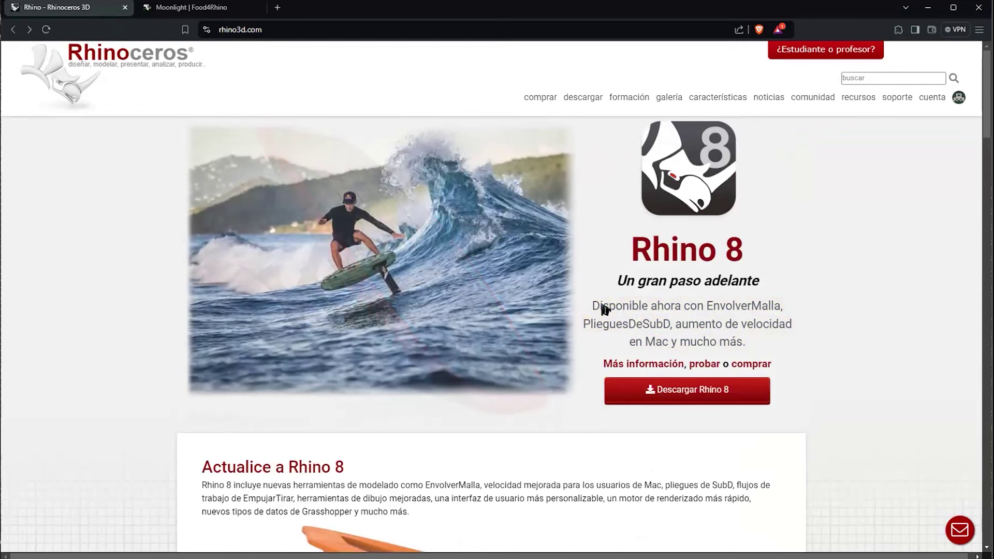
left_click_drag(595, 306, 749, 350)
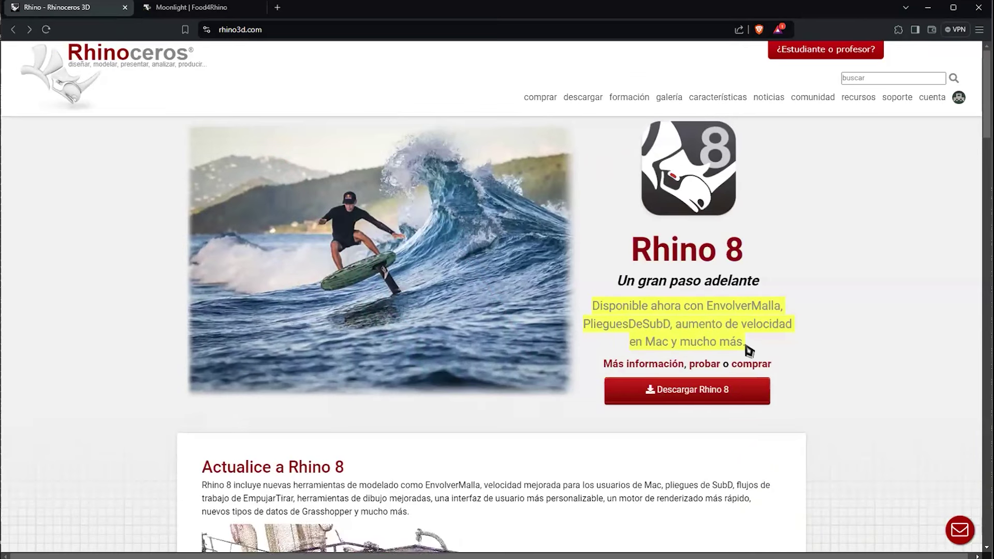
left_click(749, 351)
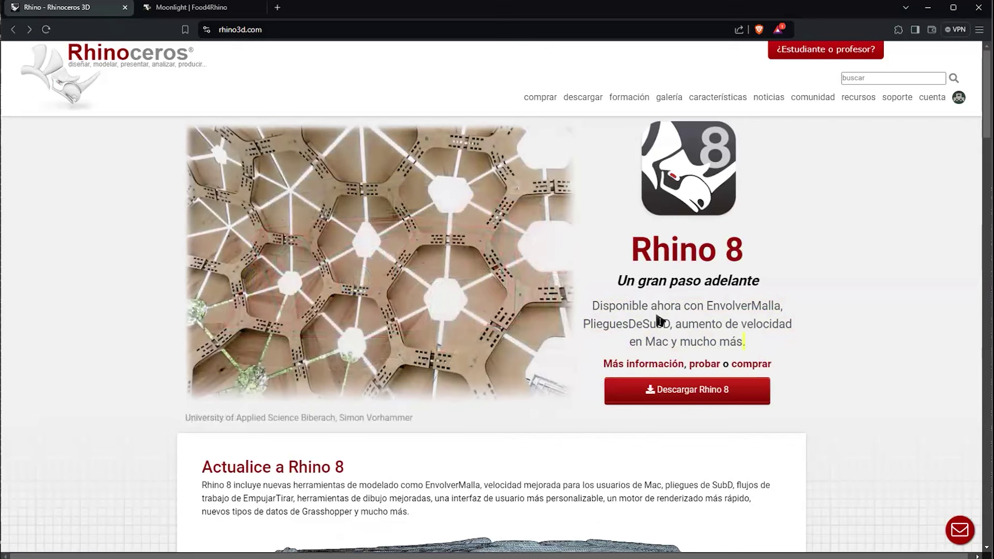
left_click_drag(660, 321, 617, 284)
left_click(616, 289)
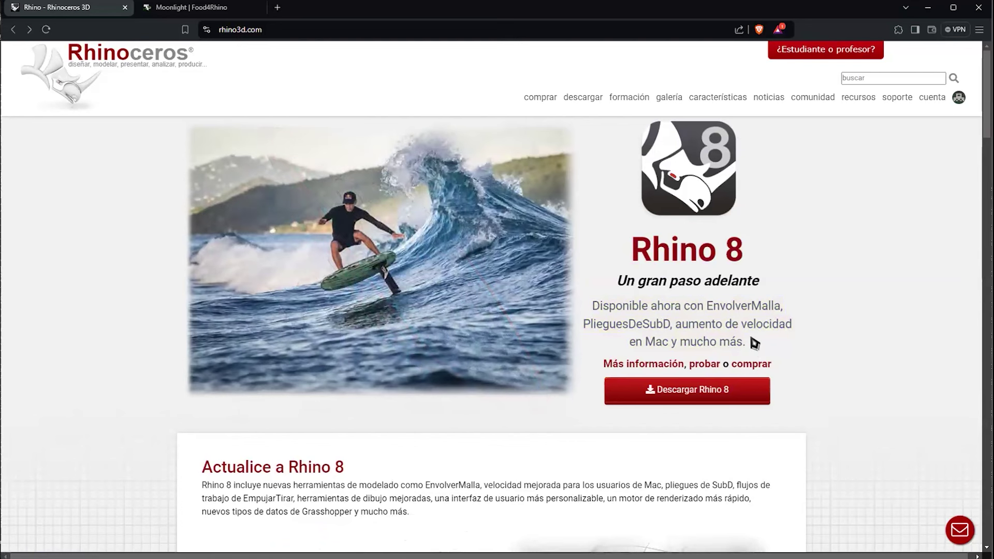
Highlight the Rhino 8 description paragraph on the homepage.
left_click_drag(593, 307, 753, 351)
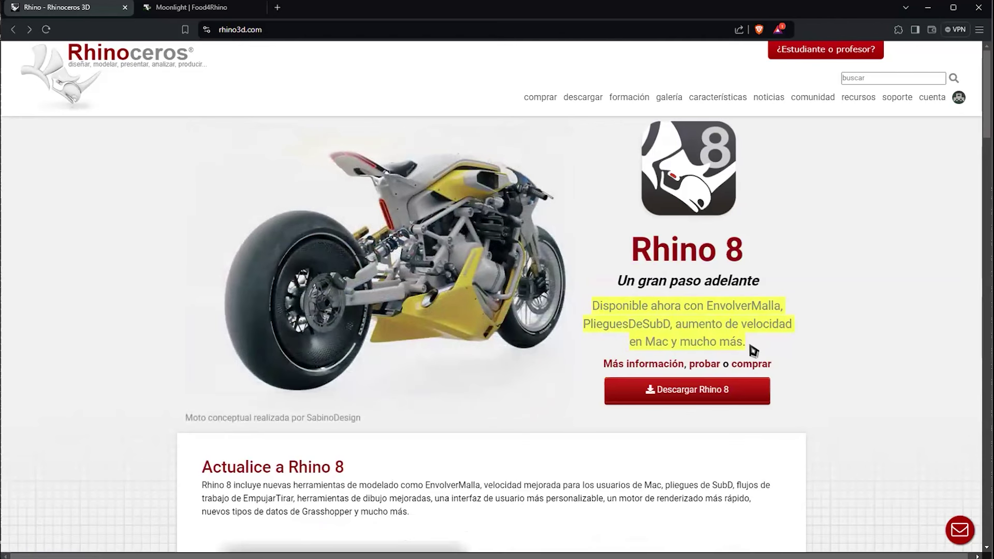
left_click(753, 350)
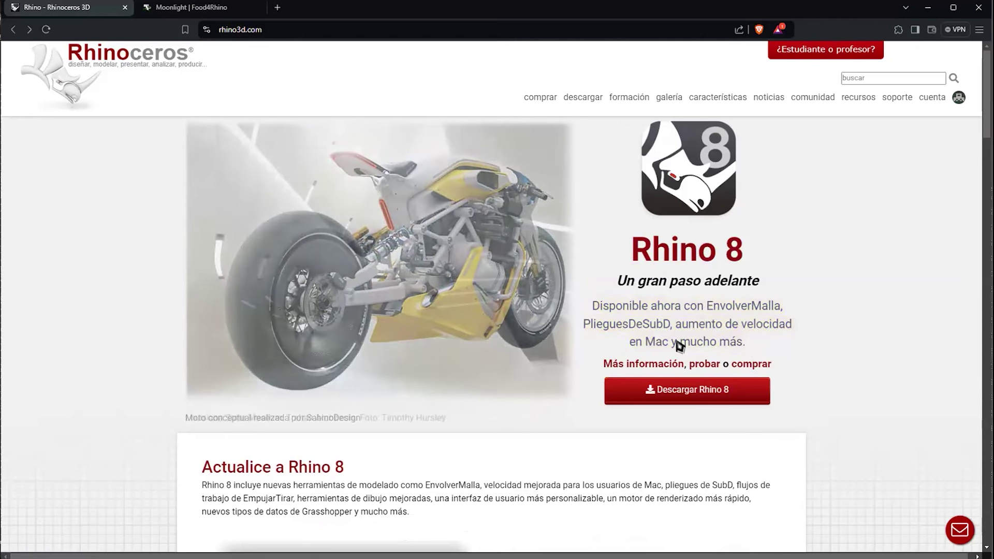
left_click_drag(596, 308, 752, 350)
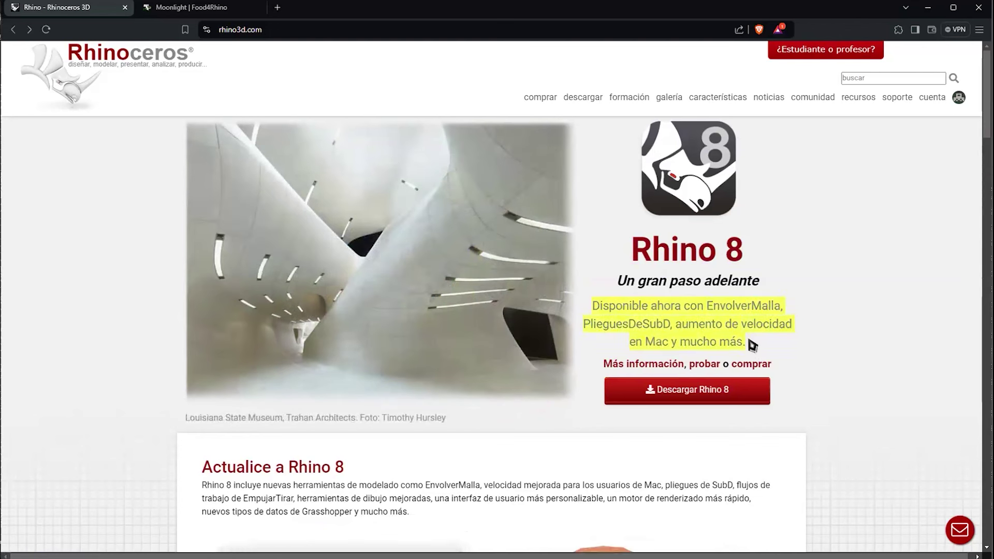
left_click(752, 350)
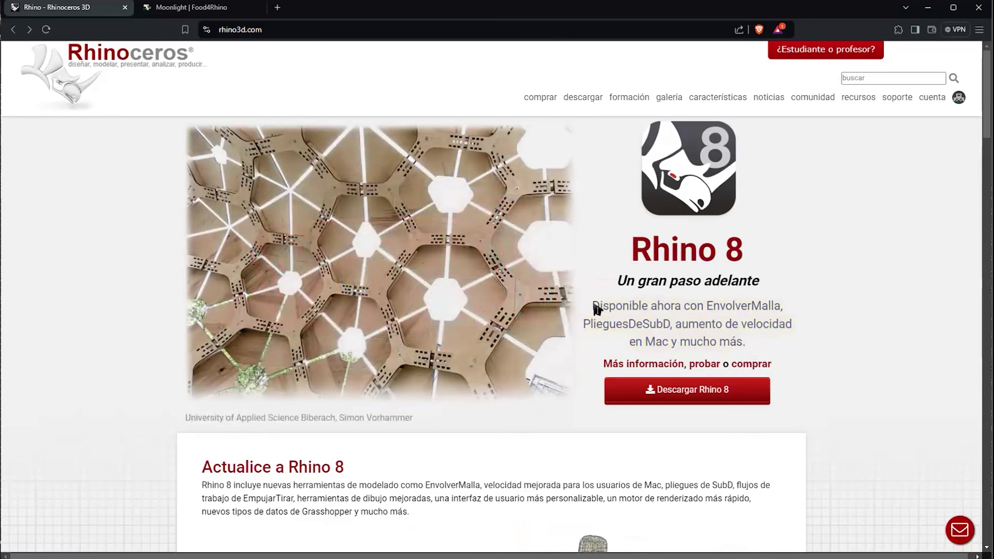
left_click_drag(593, 306, 752, 350)
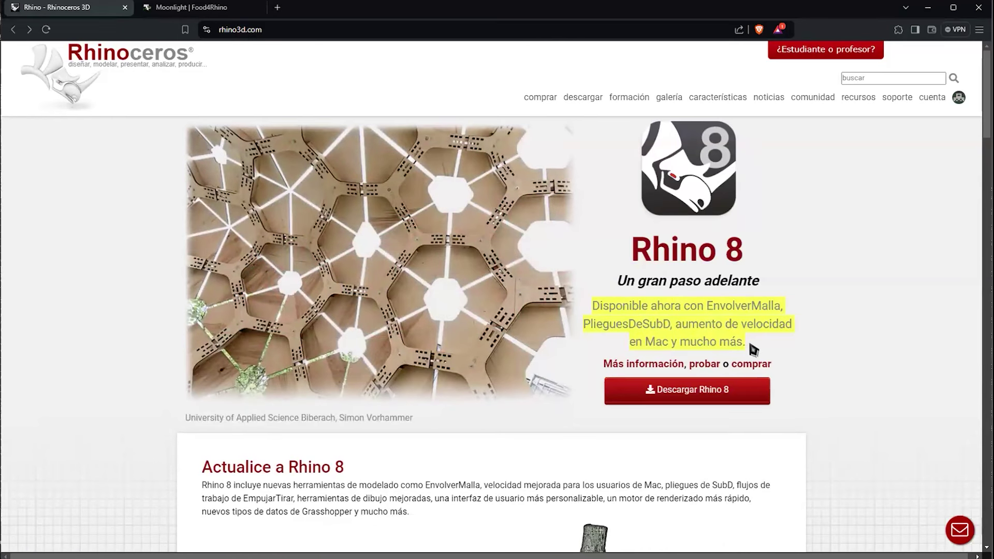
Follow the Rhino 8 link to the rhino3d.com/8/new page.
scroll(753, 363, "down", 10)
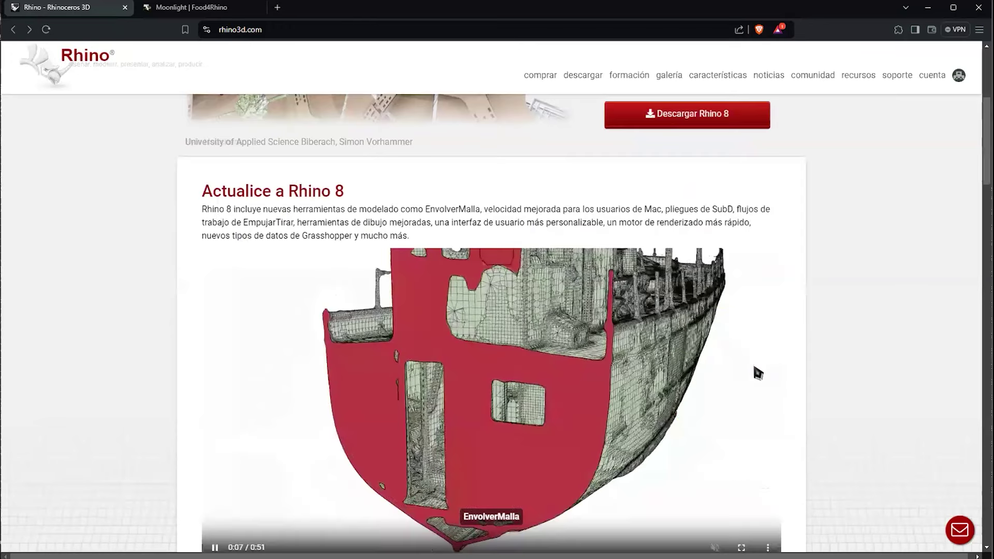
scroll(748, 372, "up", 10)
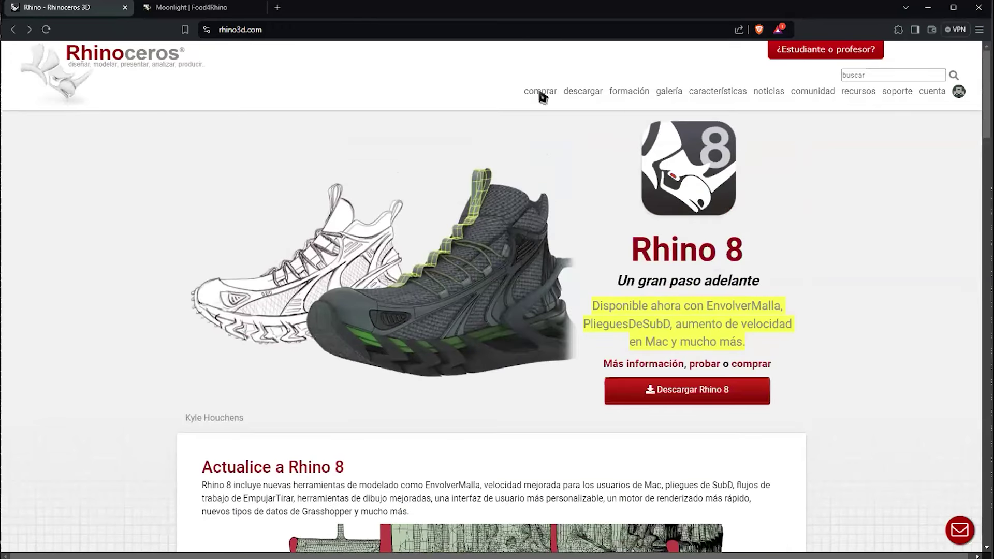
left_click(552, 125)
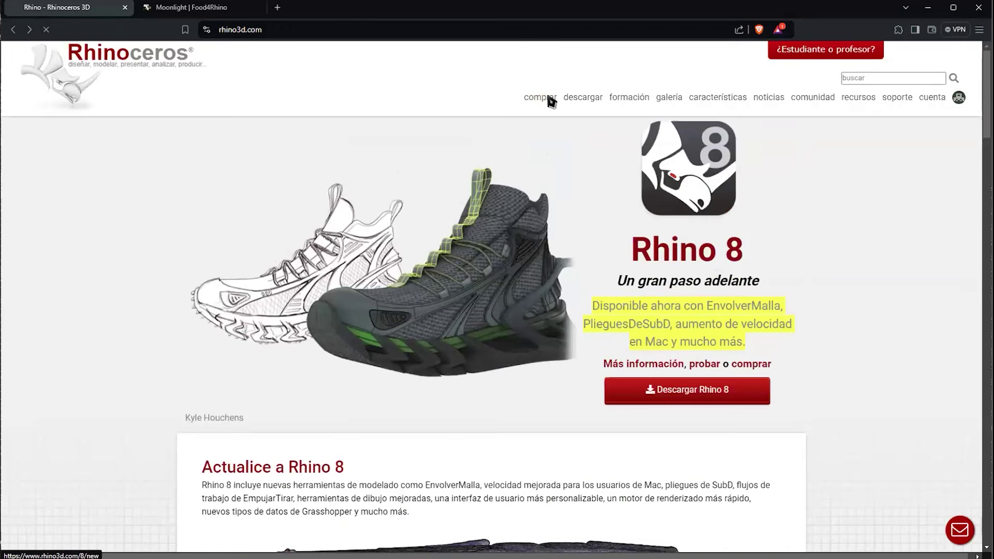
scroll(123, 294, "down", 4)
scroll(123, 294, "up", 4)
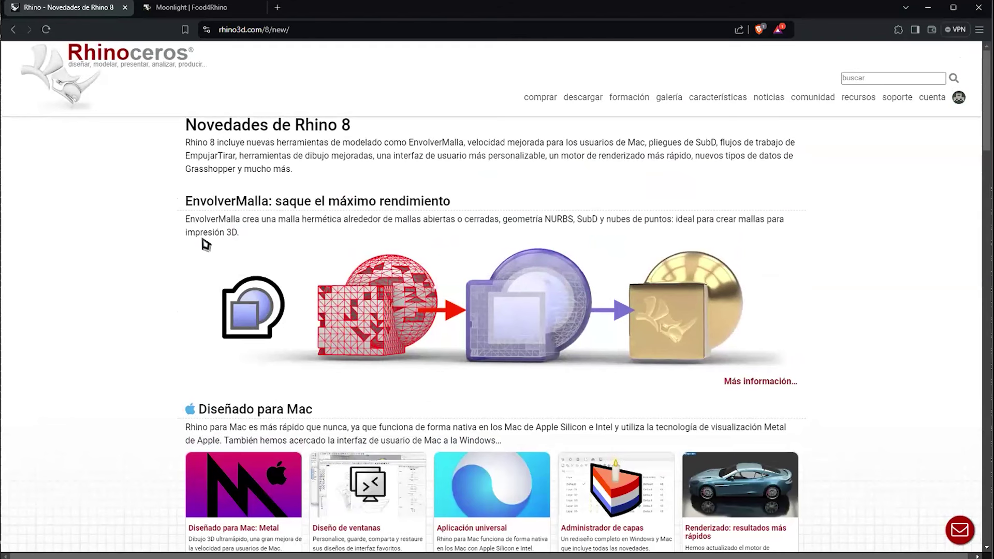
scroll(463, 197, "down", 2)
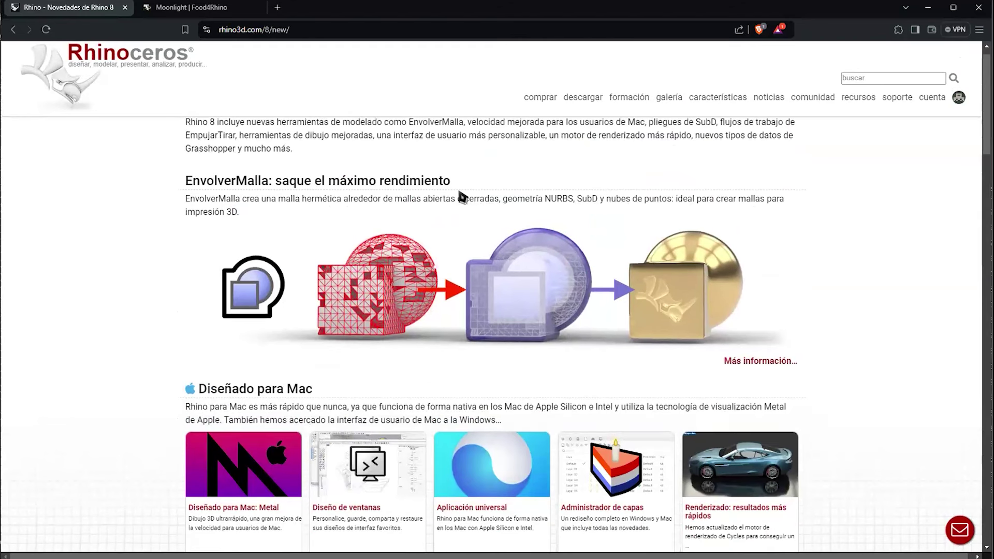
scroll(462, 197, "up", 2)
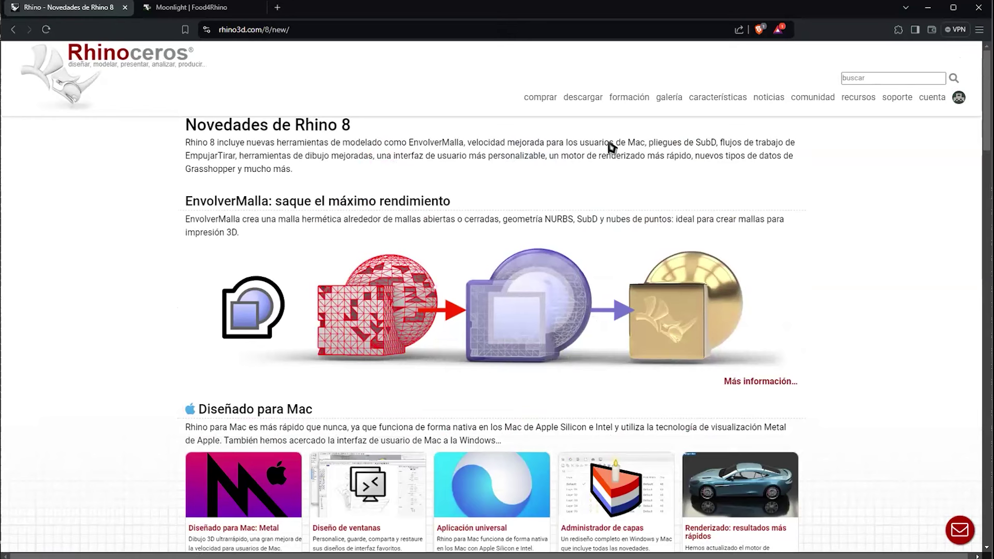
scroll(650, 171, "down", 3)
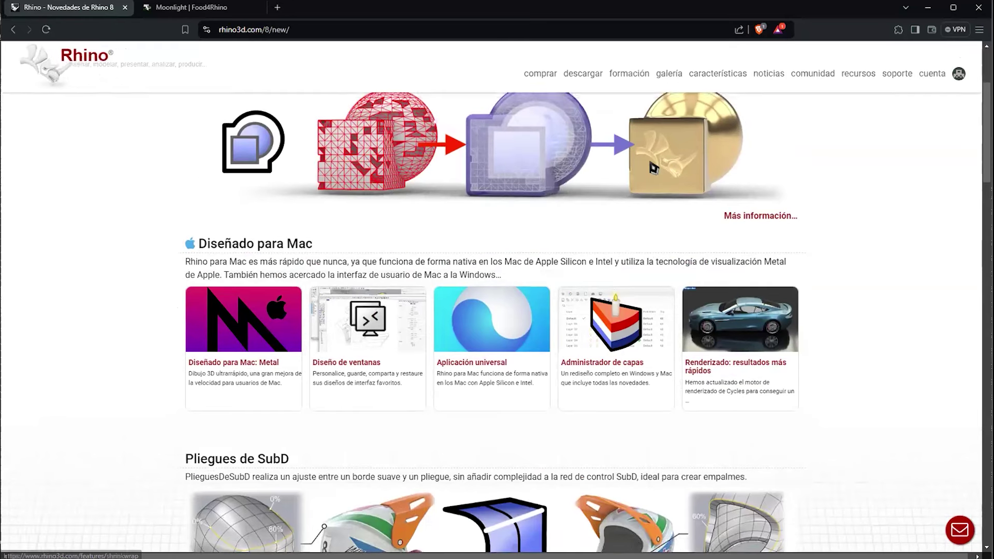
scroll(684, 224, "up", 3)
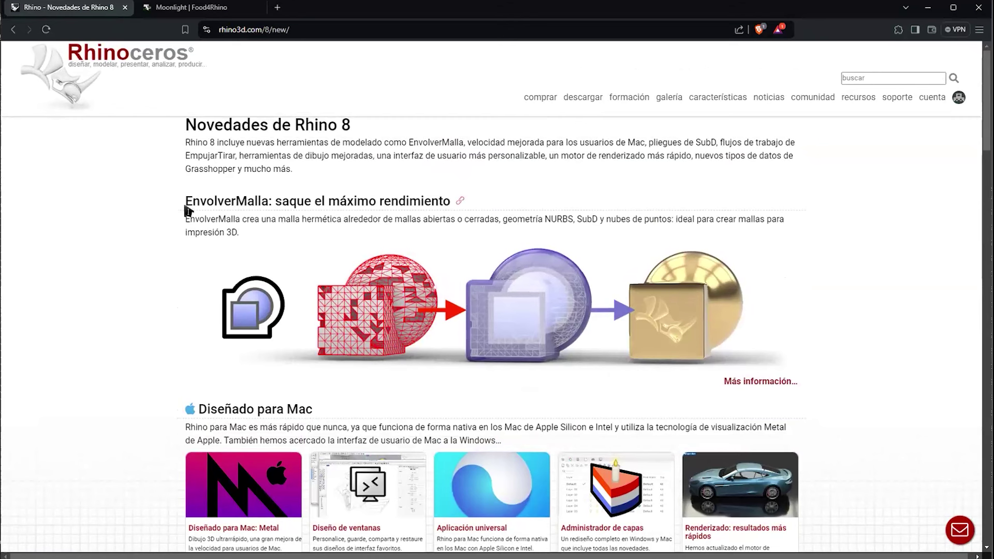
left_click_drag(186, 201, 247, 244)
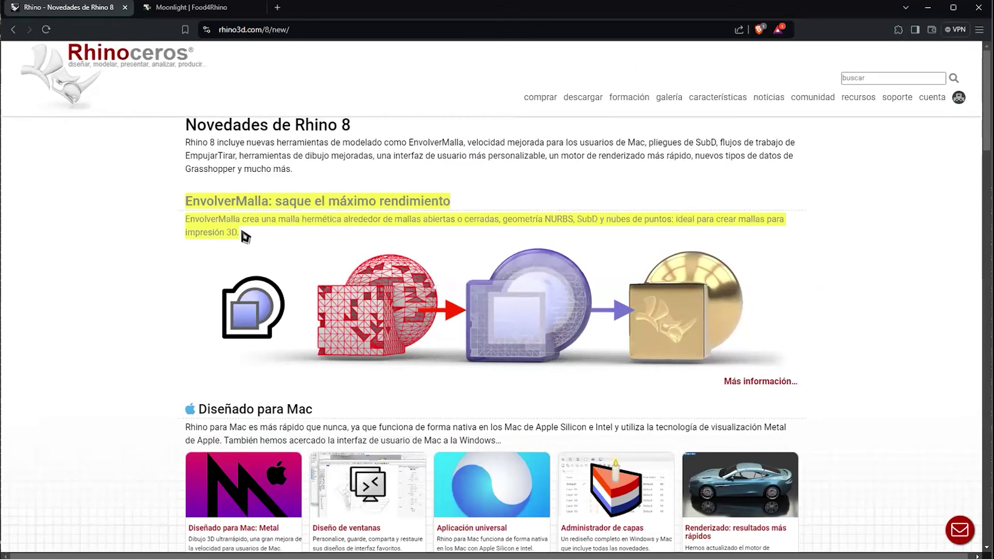
left_click(248, 231)
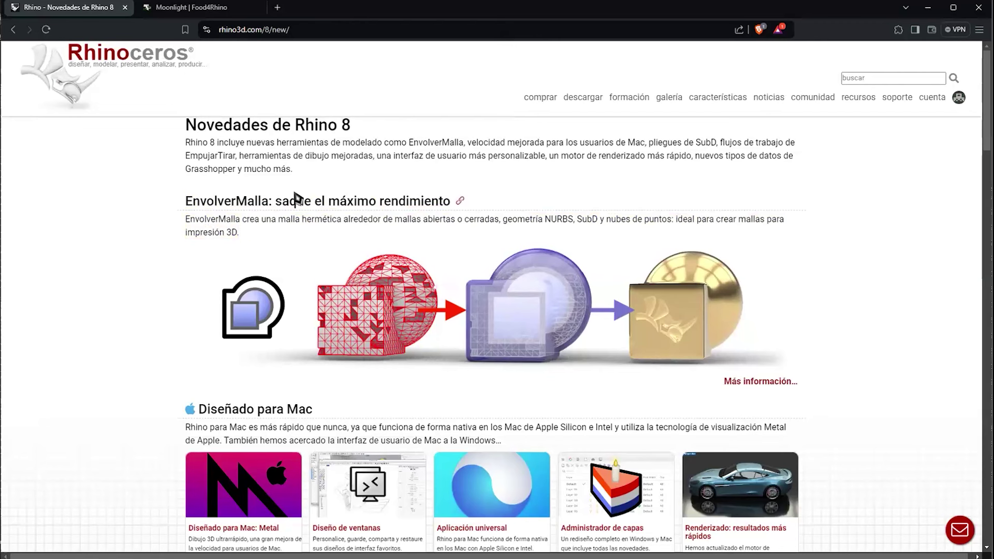
scroll(548, 161, "down", 2)
scroll(547, 155, "up", 2)
scroll(674, 177, "down", 3)
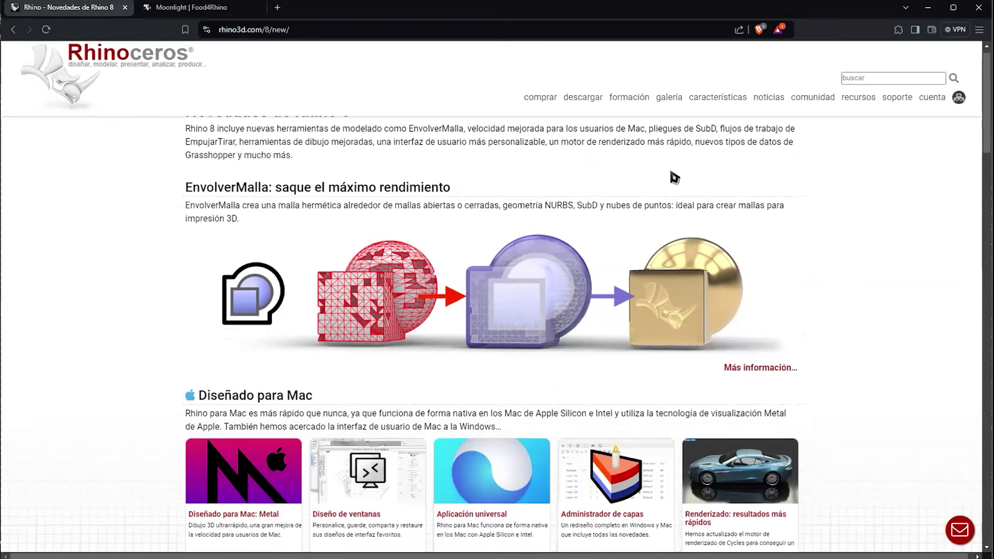
scroll(672, 174, "up", 3)
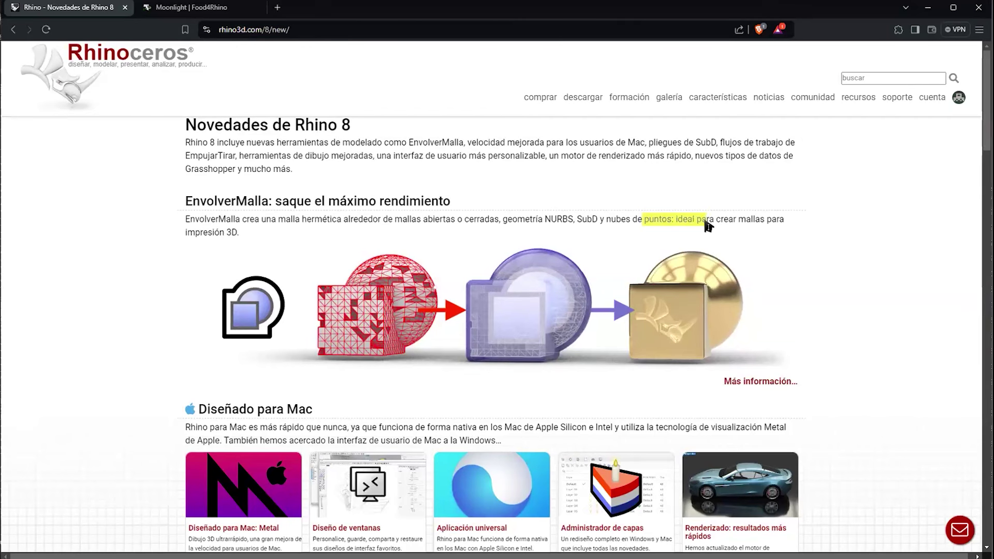
Leave the what's-new page and return to the Rhinoceros home page.
scroll(717, 211, "down", 3)
scroll(328, 189, "up", 3)
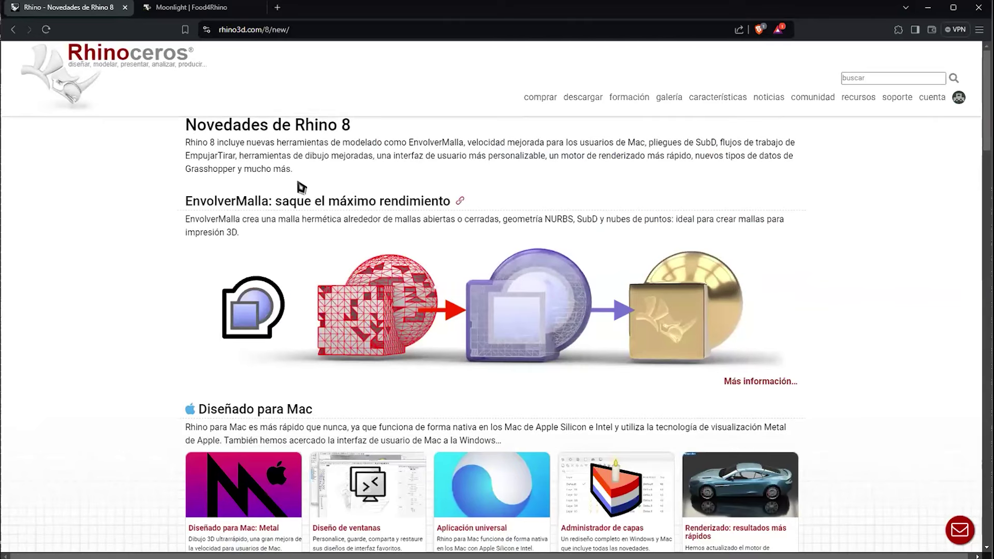
left_click(13, 29)
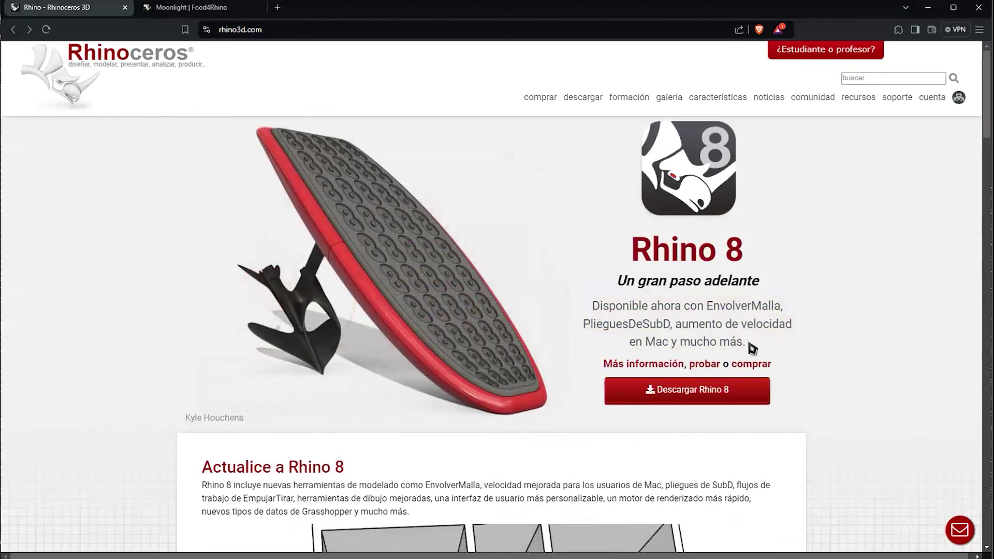
Look over the Actualice a Rhino 8 section, then open the Descargas downloads page.
scroll(752, 348, "down", 4)
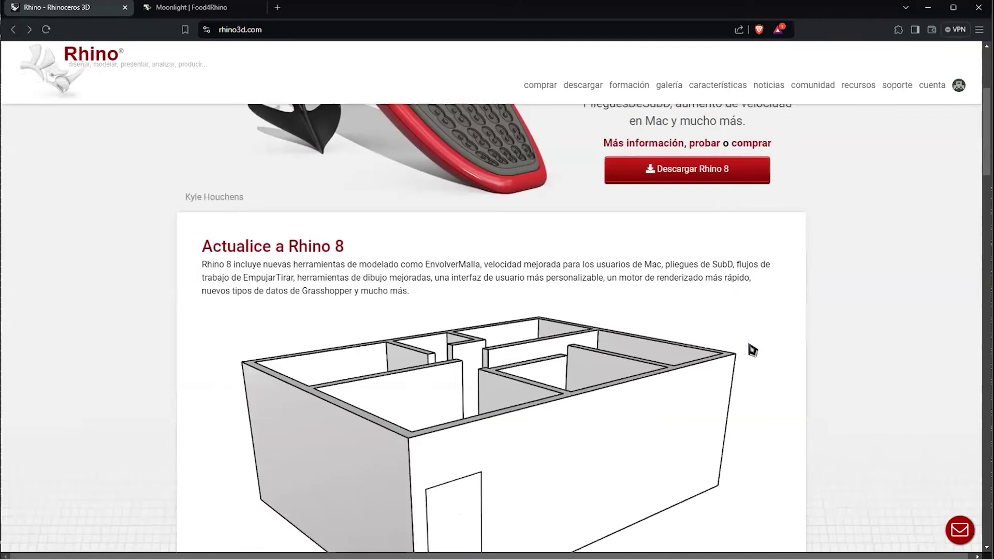
scroll(751, 348, "up", 3)
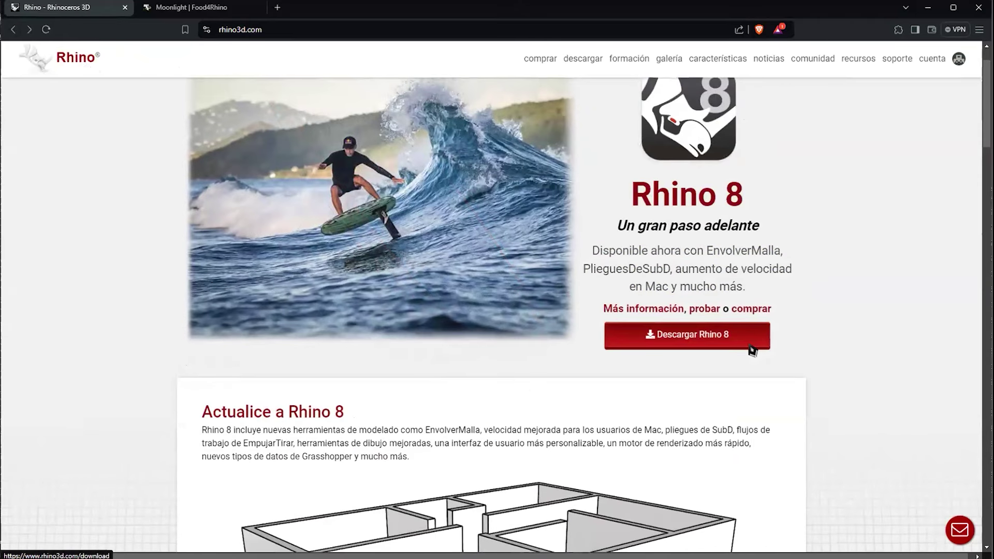
scroll(750, 346, "down", 4)
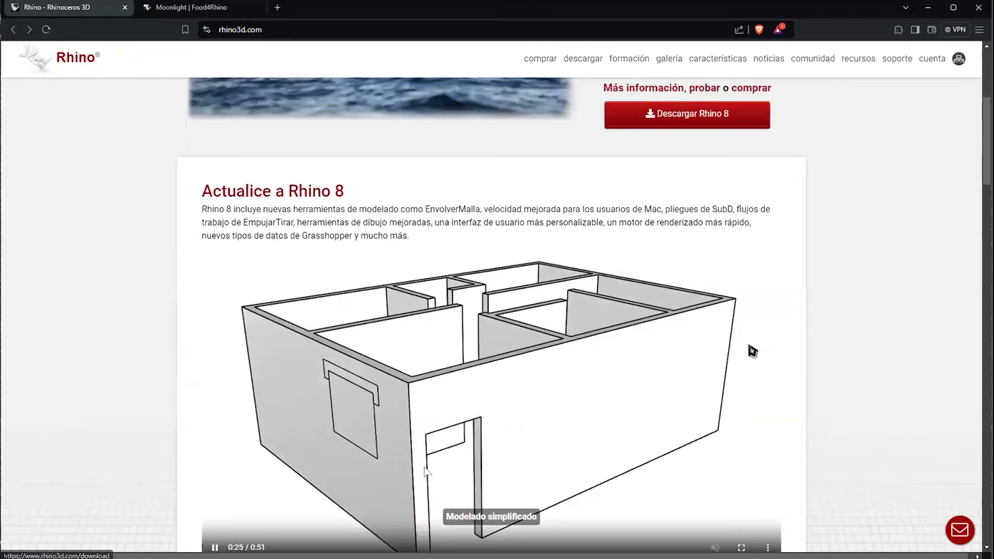
scroll(751, 349, "up", 1)
scroll(744, 339, "up", 1)
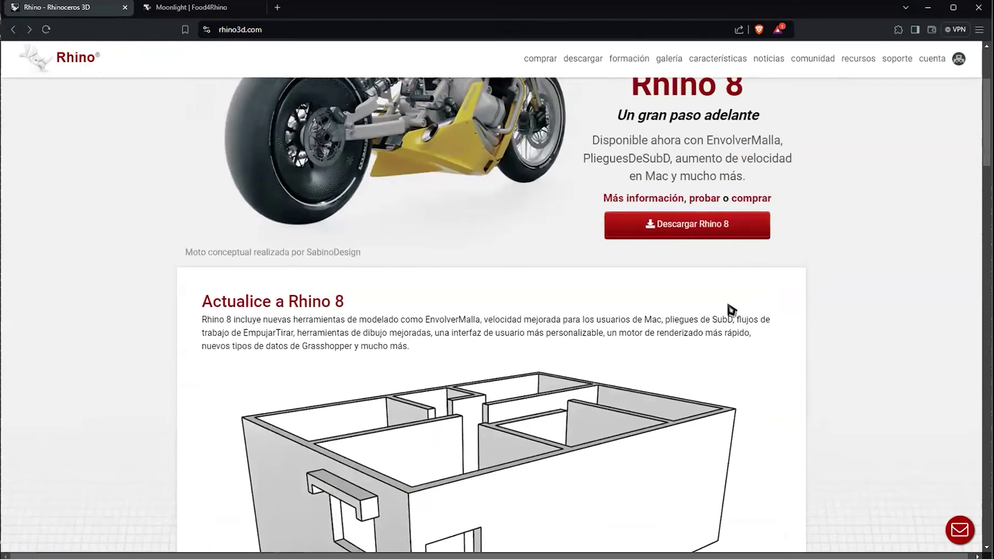
left_click(711, 226)
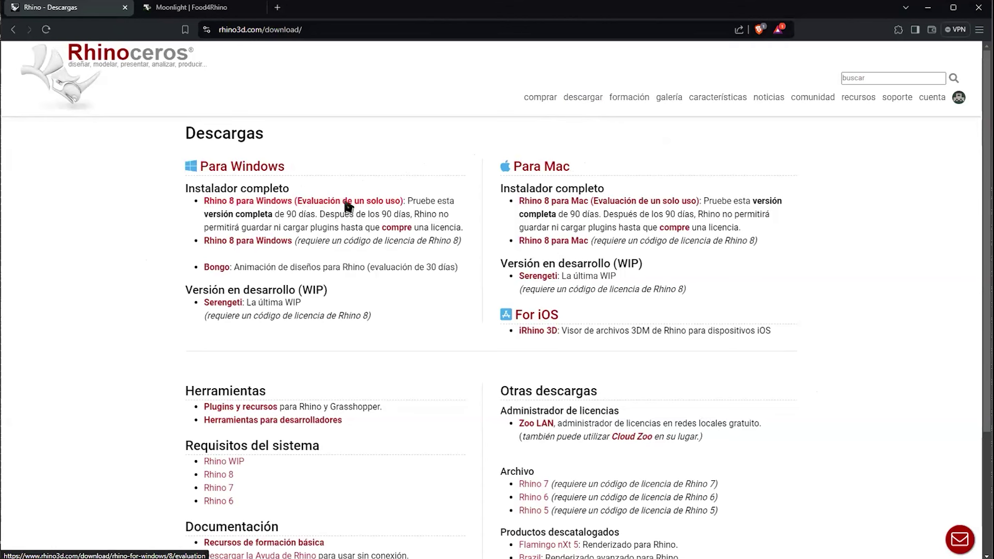
Open the Rhino 8 para Windows (Evaluación de un solo uso) download page.
left_click(348, 206)
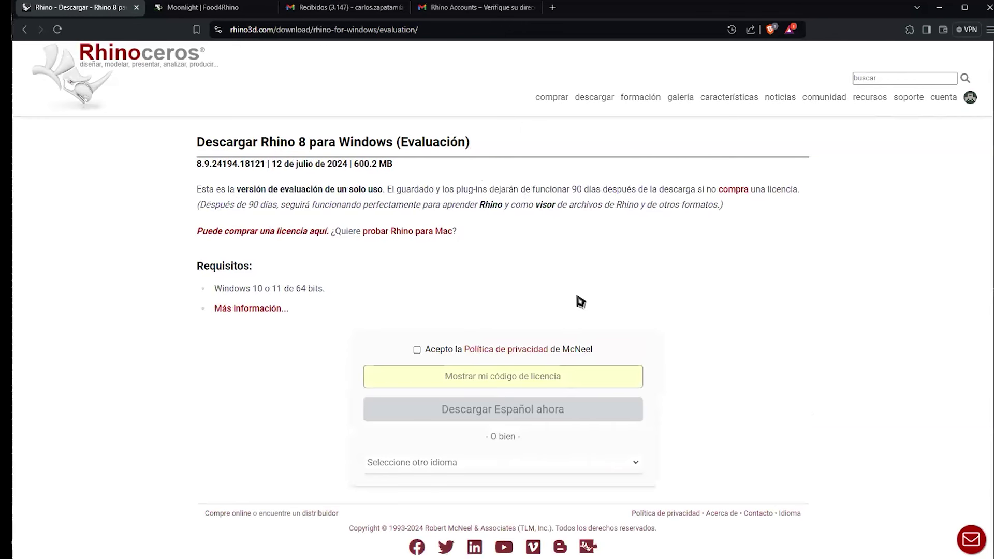
Accept the McNeel privacy policy and choose Inglés as the download language.
left_click(417, 350)
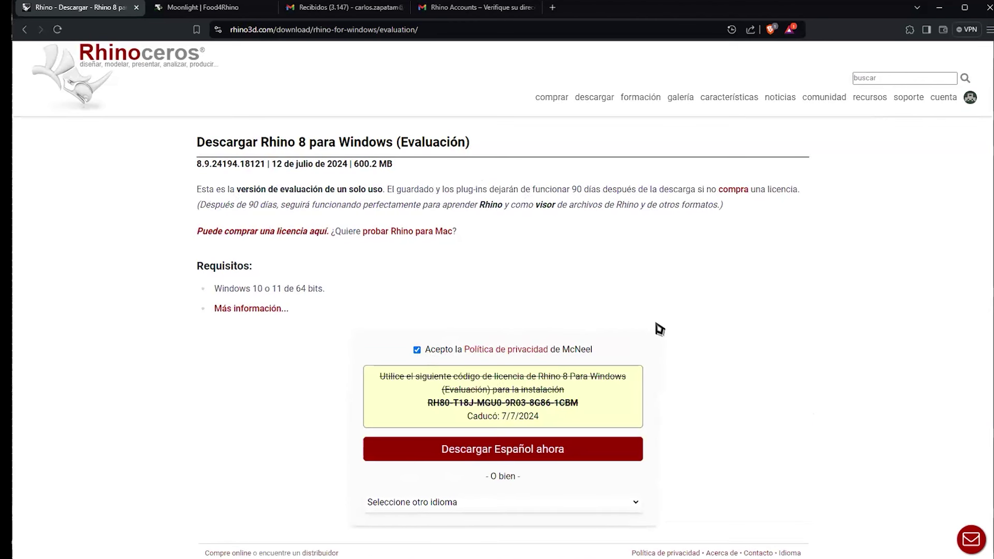
scroll(659, 329, "down", 1)
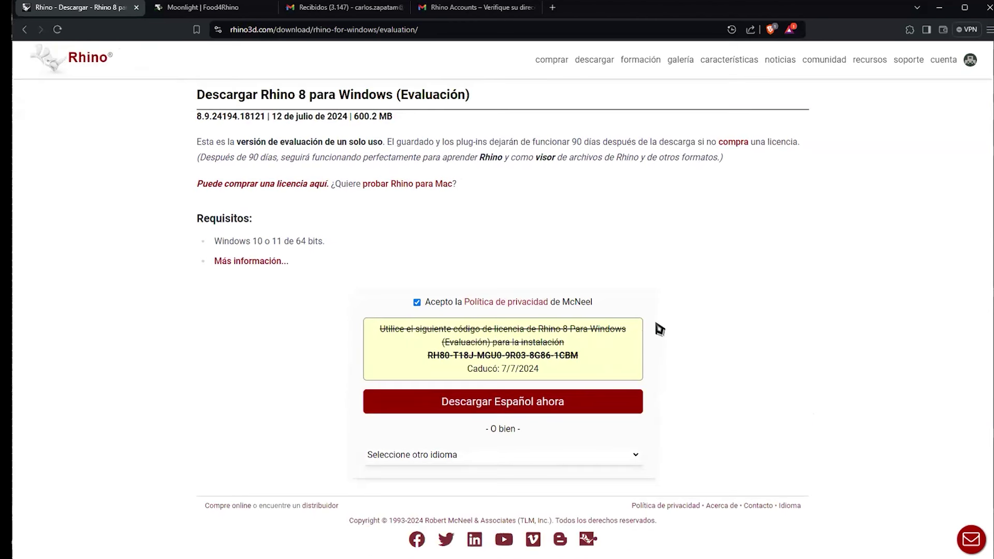
left_click(629, 456)
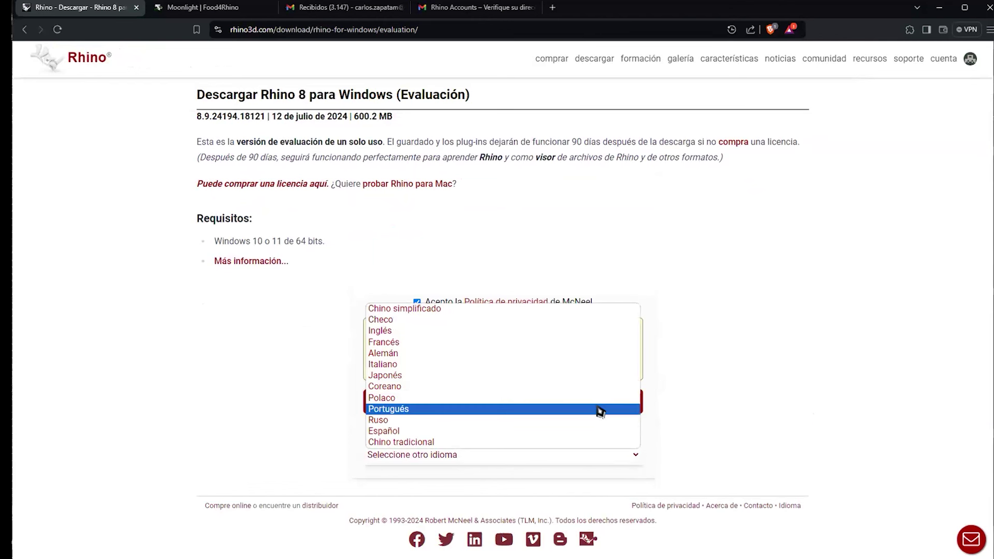
left_click(715, 436)
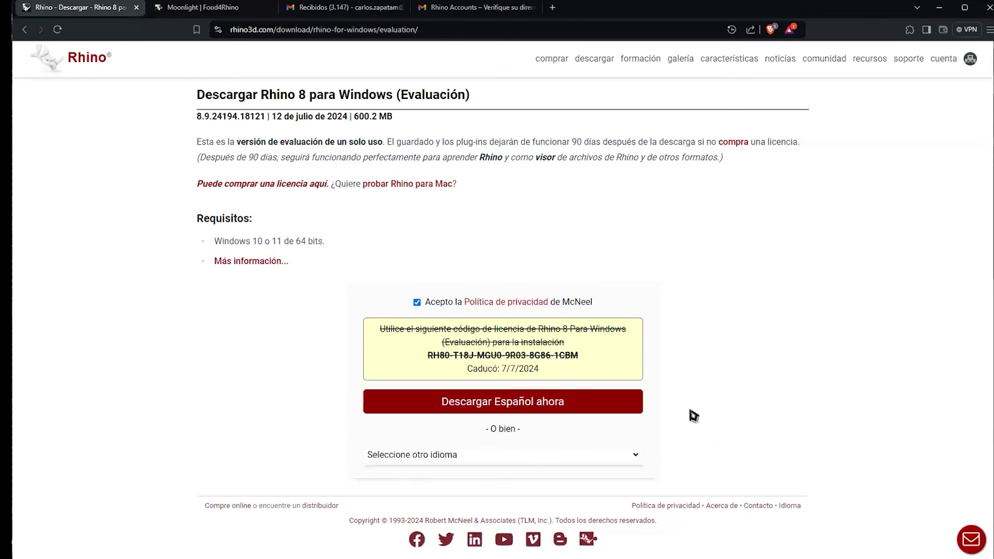
left_click(636, 456)
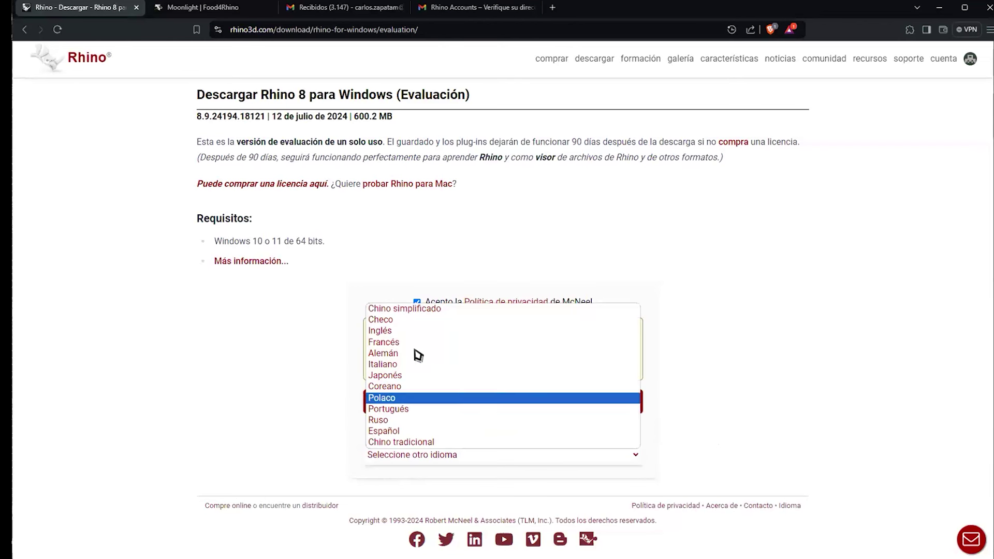
left_click(412, 331)
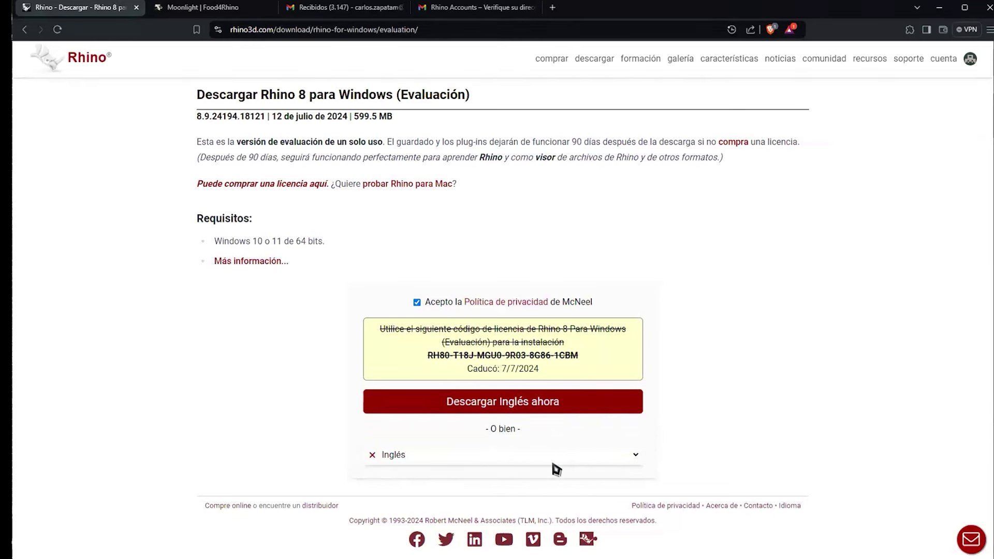
Check the language list, keeping Inglés selected, and look over the download page.
left_click(638, 458)
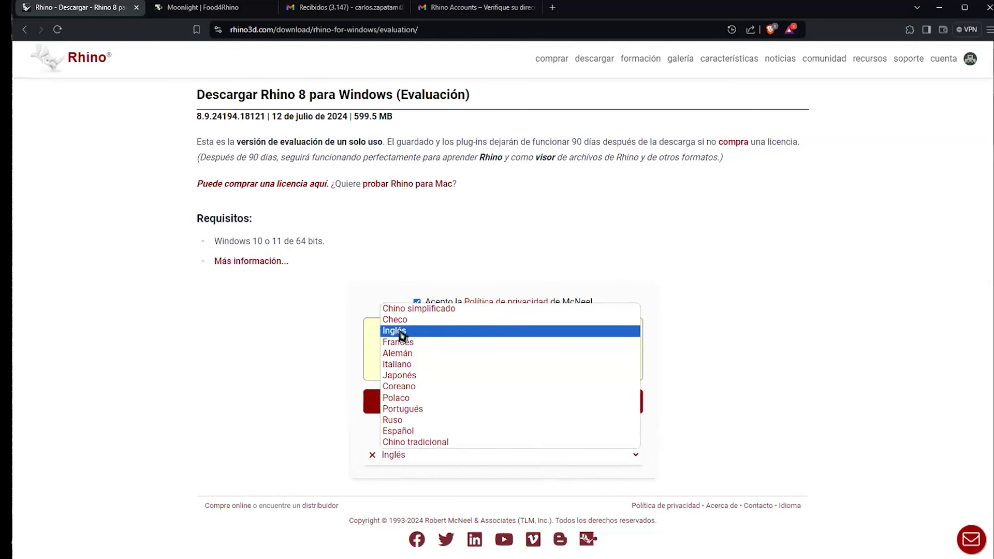
left_click(632, 450)
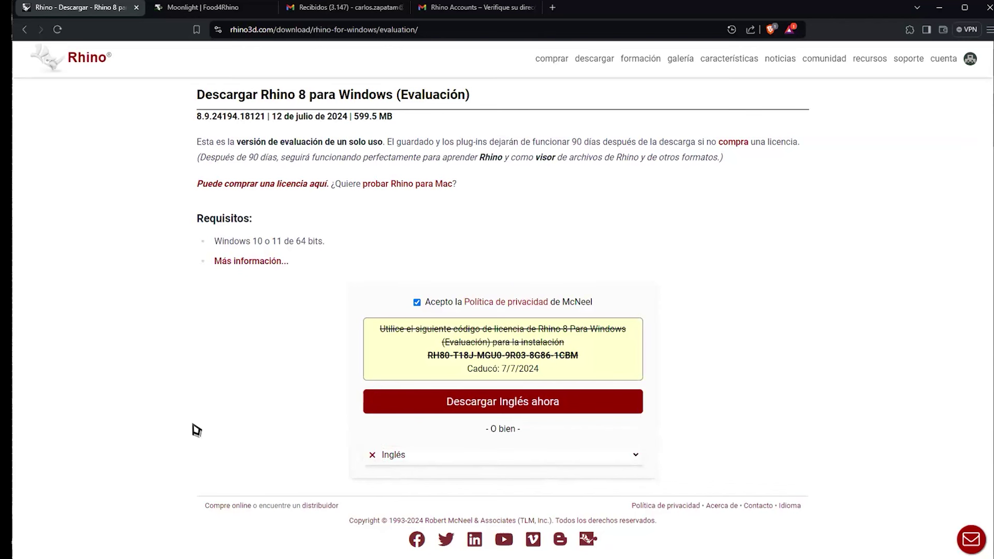
scroll(605, 208, "up", 1)
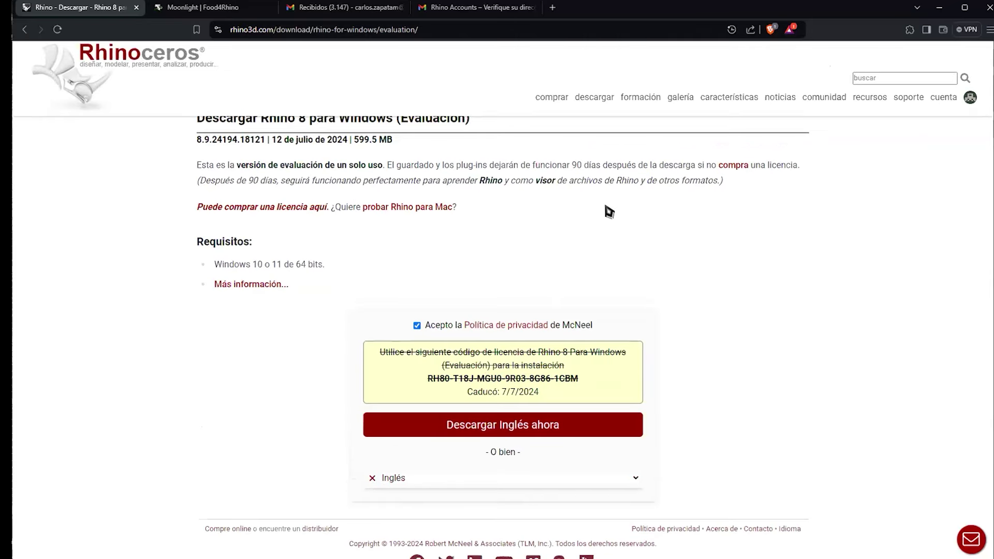
scroll(605, 210, "down", 1)
scroll(688, 278, "up", 1)
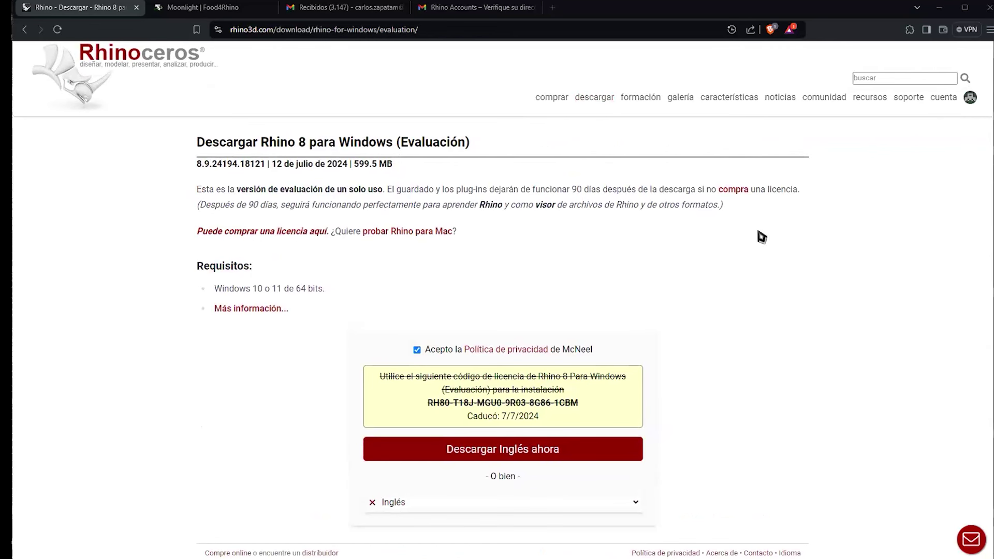
scroll(658, 288, "down", 1)
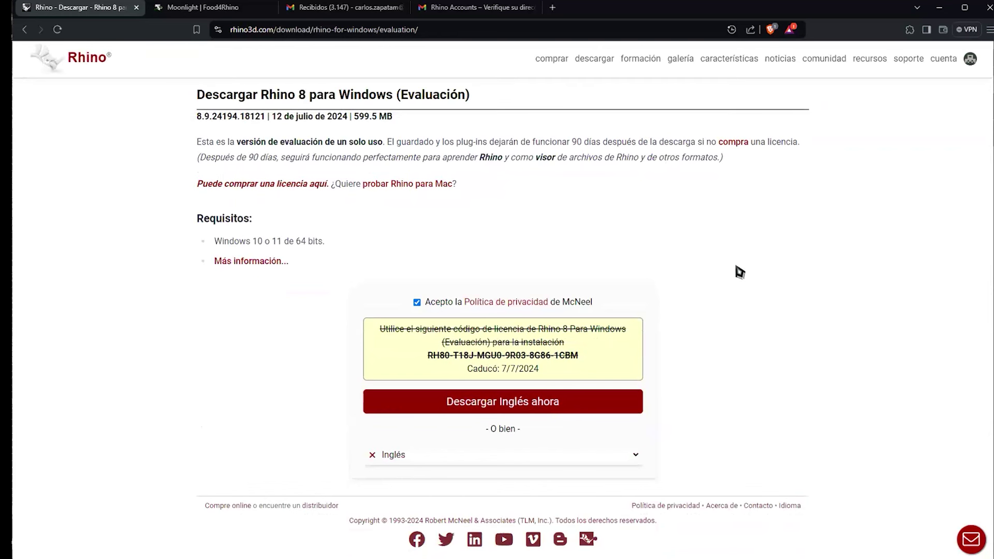
scroll(659, 277, "up", 1)
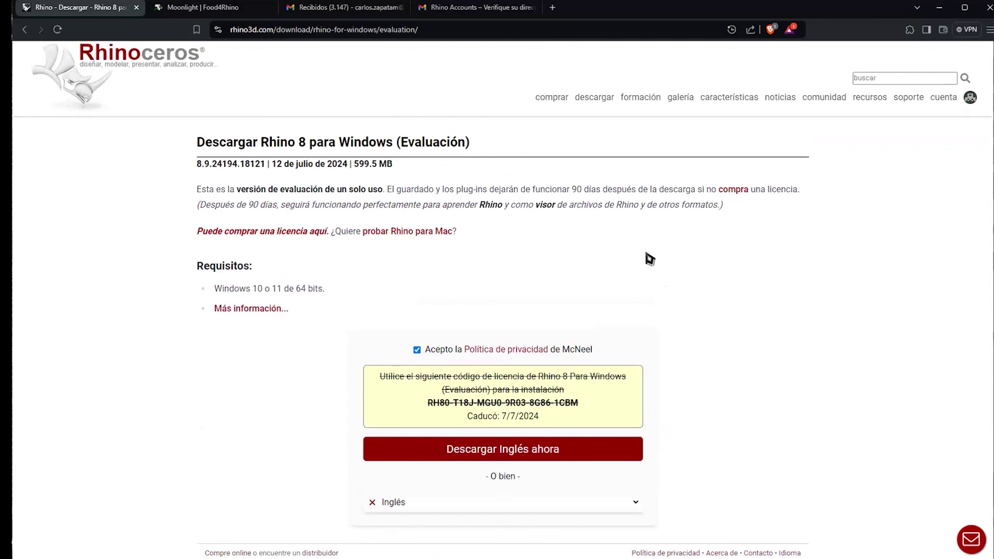
Open the Food4Rhino apps site through the recursos link.
left_click(874, 101)
scroll(774, 381, "down", 15)
scroll(773, 381, "up", 15)
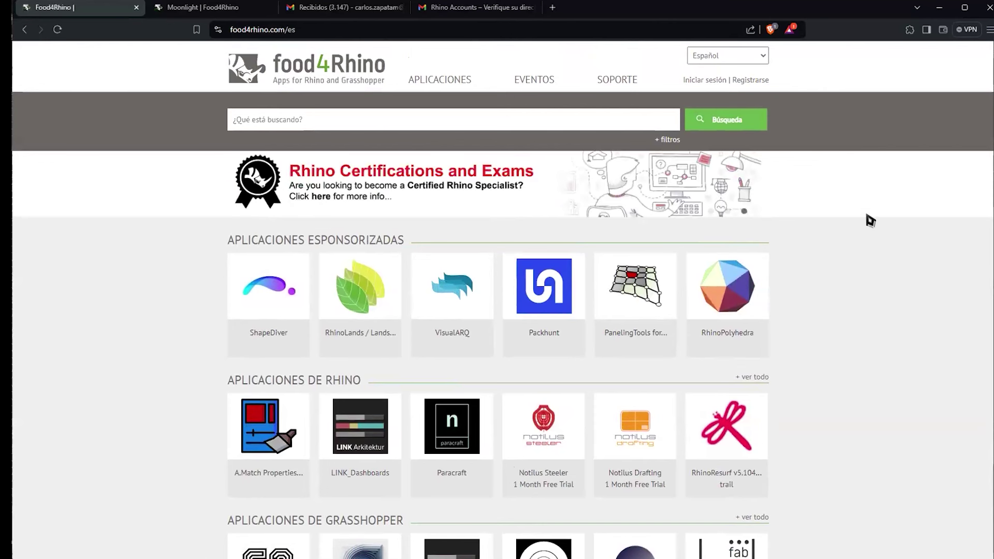
Go back from Food4Rhino to rhino3d.com and open the support page.
scroll(748, 246, "down", 3)
left_click(26, 31)
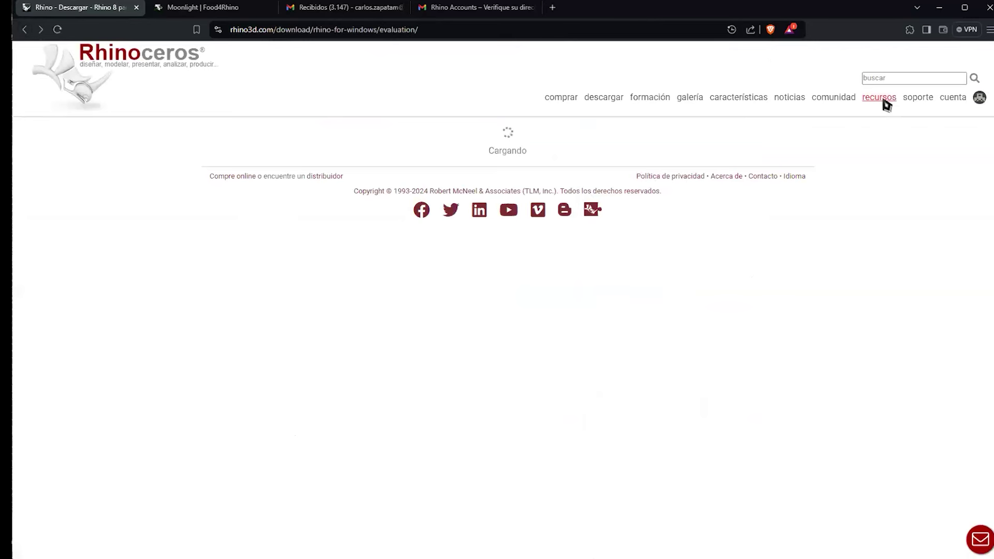
left_click(919, 99)
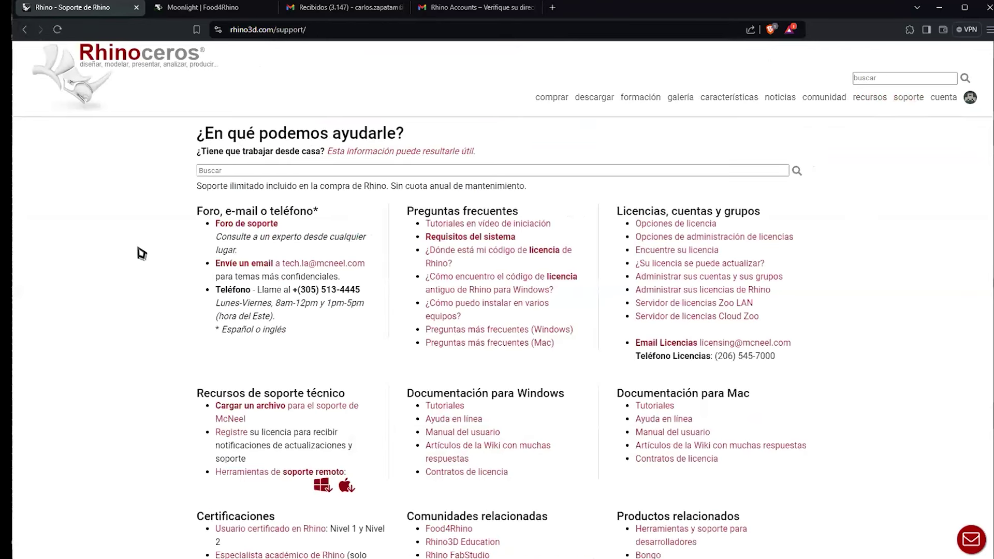
Look over the '¿En qué podemos ayudarle?' support page.
scroll(336, 187, "down", 3)
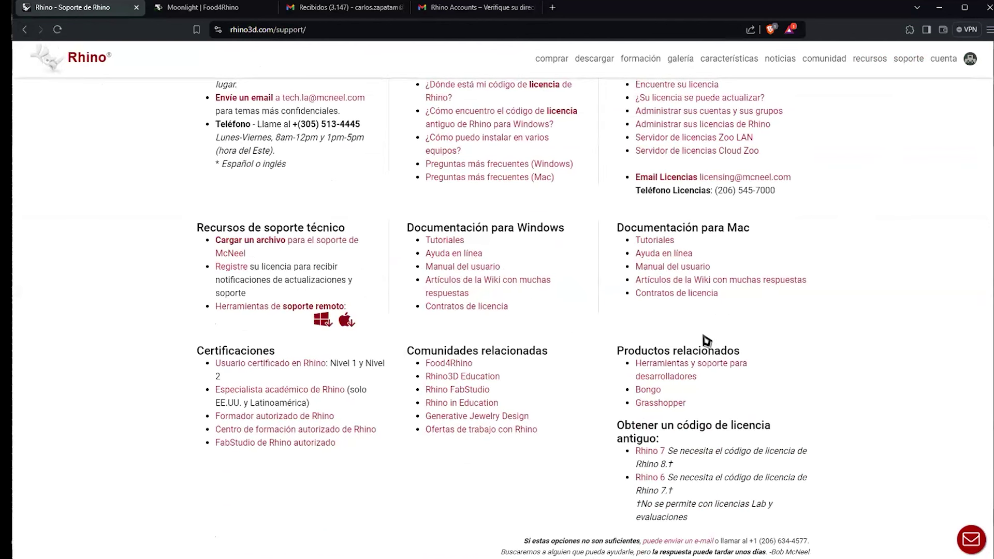
scroll(735, 339, "up", 2)
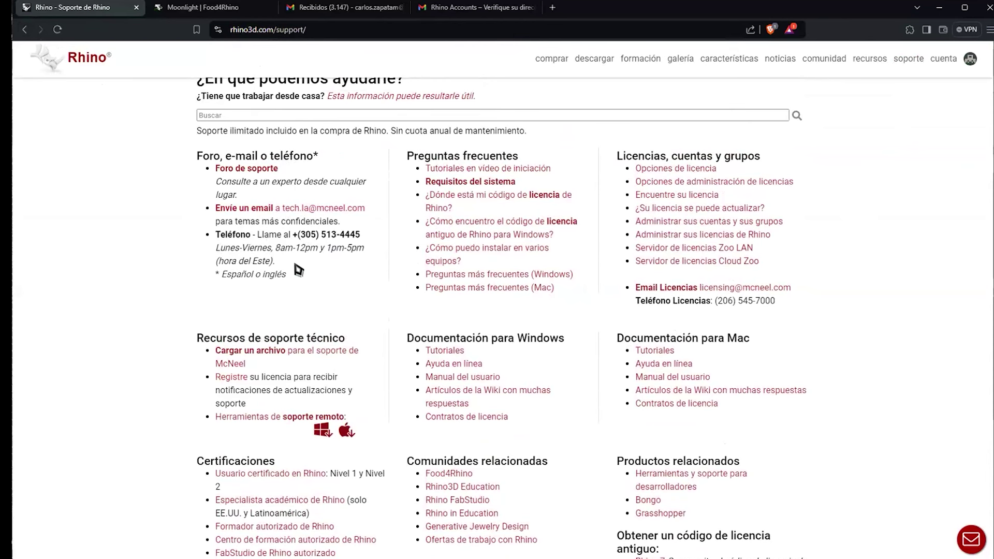
scroll(302, 209, "up", 1)
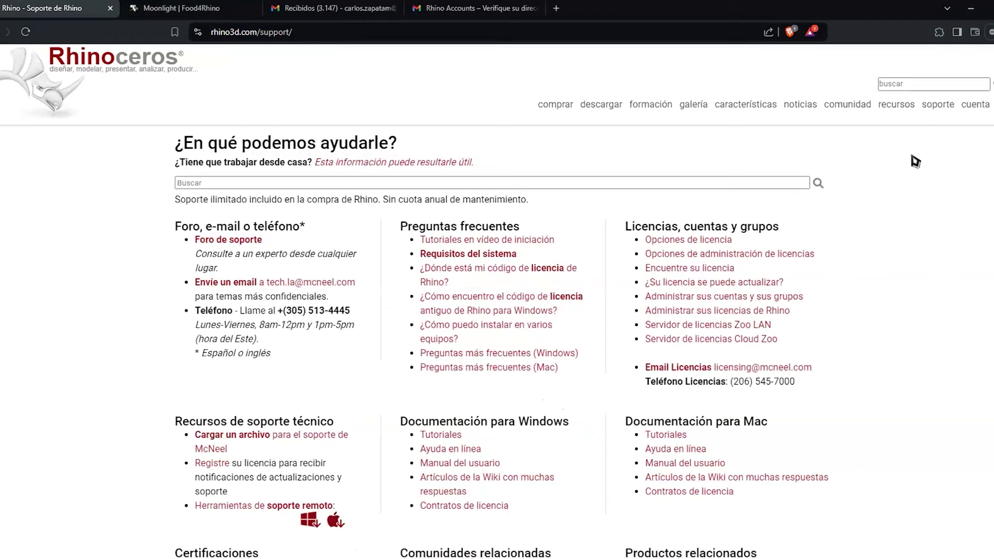
scroll(914, 160, "down", 5)
scroll(914, 160, "up", 5)
Glance at the Moonlight tab, then go back to the Rhino 8 evaluation download page.
left_click(176, 9)
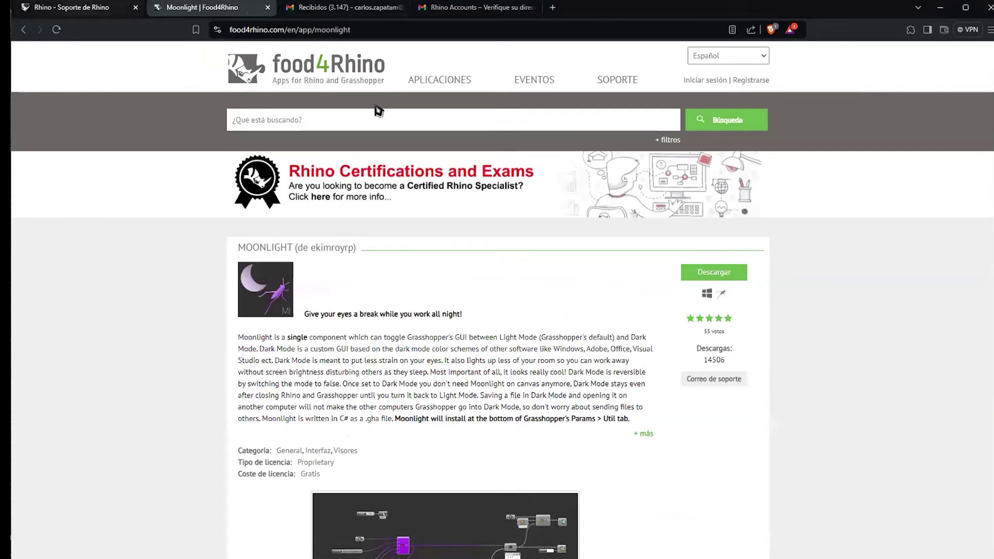
left_click(63, 10)
scroll(107, 143, "down", 4)
left_click(24, 30)
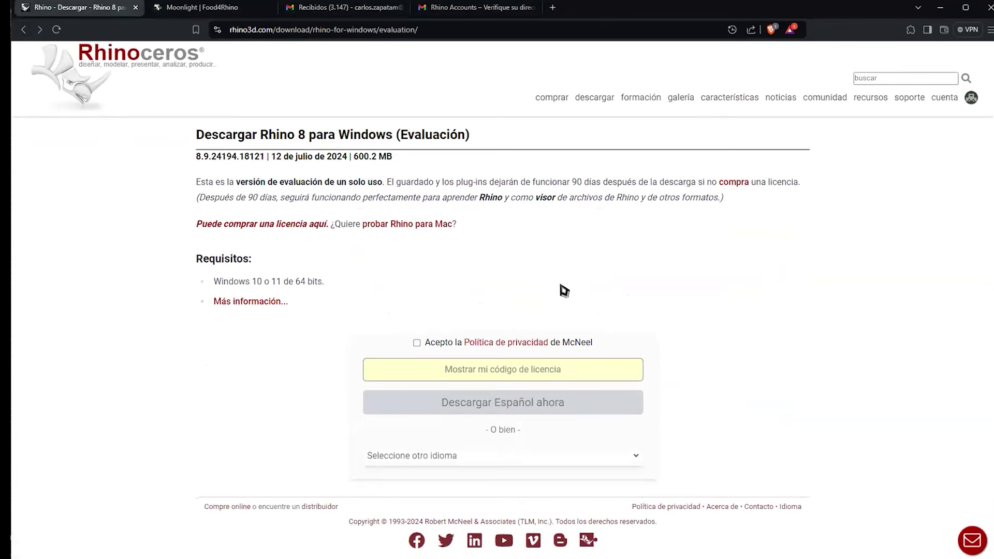
Accept the privacy policy, choose Inglés, and highlight the licence code's 7/7/2024 expiry date.
left_click(417, 343)
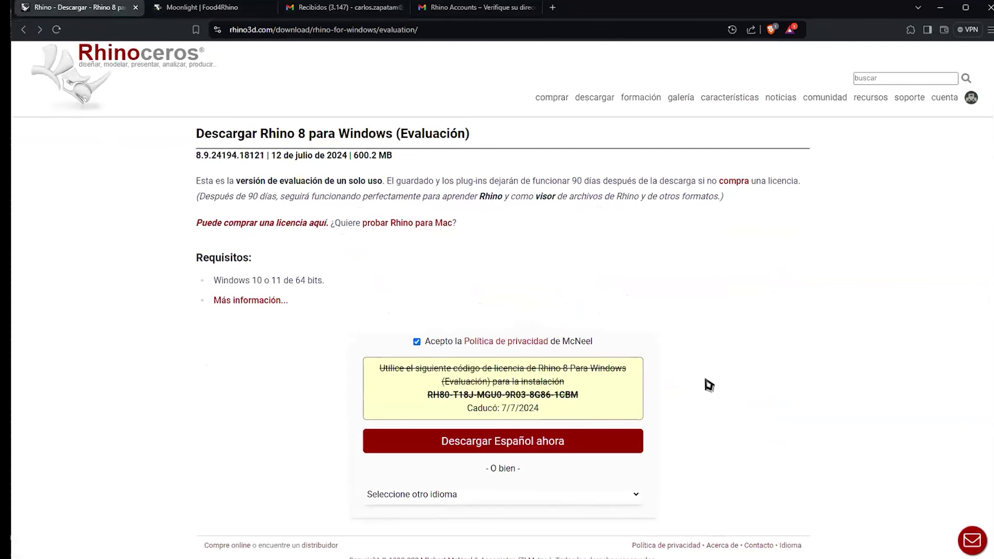
scroll(586, 414, "down", 1)
left_click(566, 457)
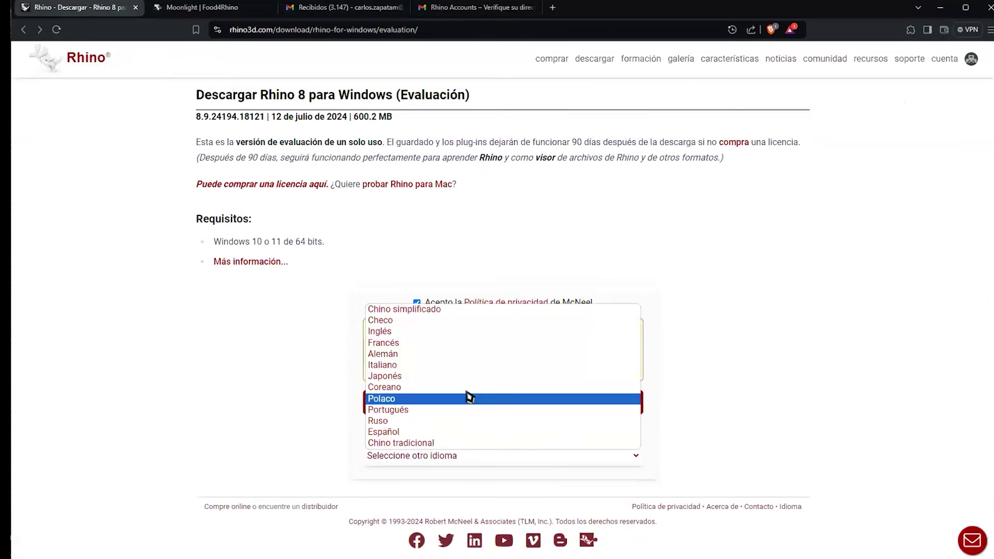
left_click(398, 333)
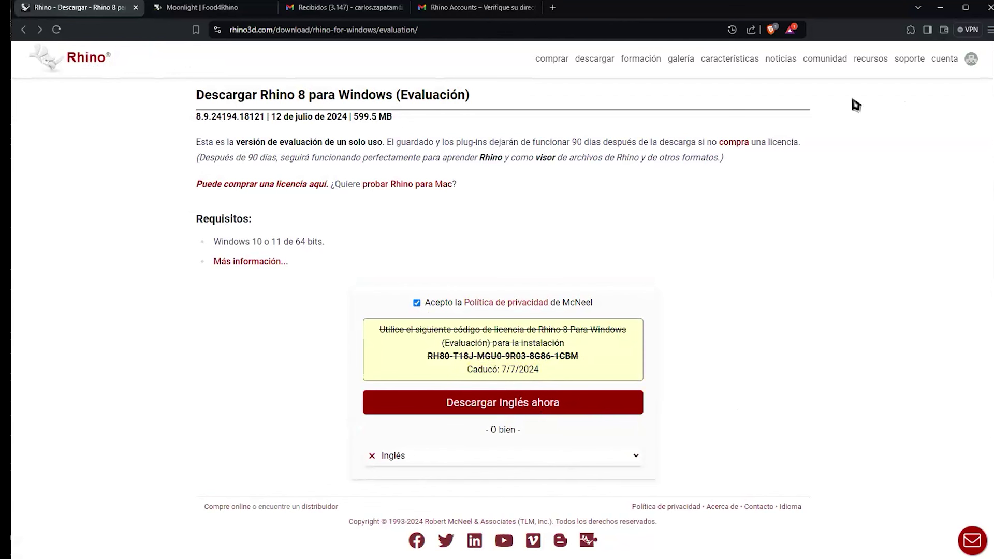
left_click_drag(467, 369, 540, 369)
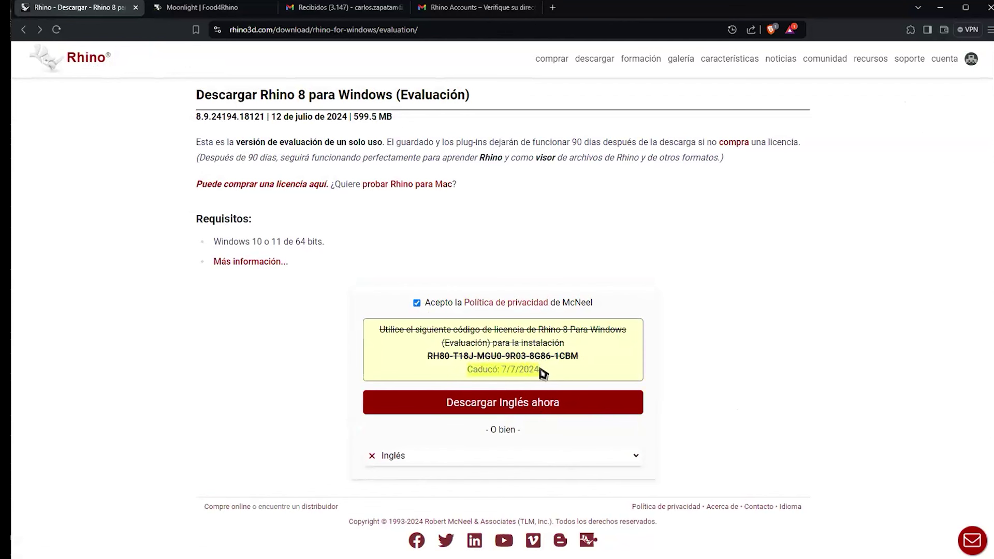
Download the English installer rhino_en-us_8.9.24194.18121.exe into the 001. MUROS DE DRYWALL folder.
left_click(524, 408)
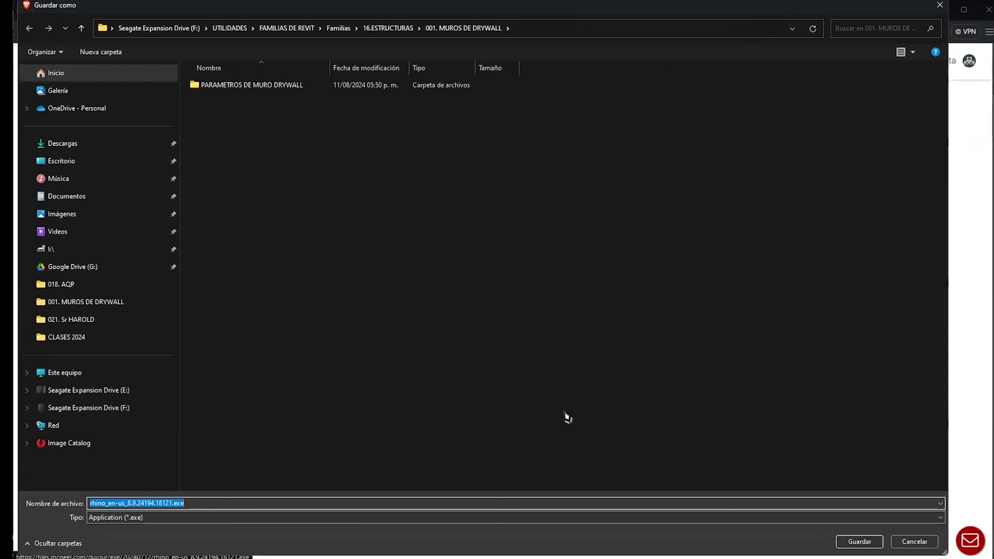
left_click(860, 542)
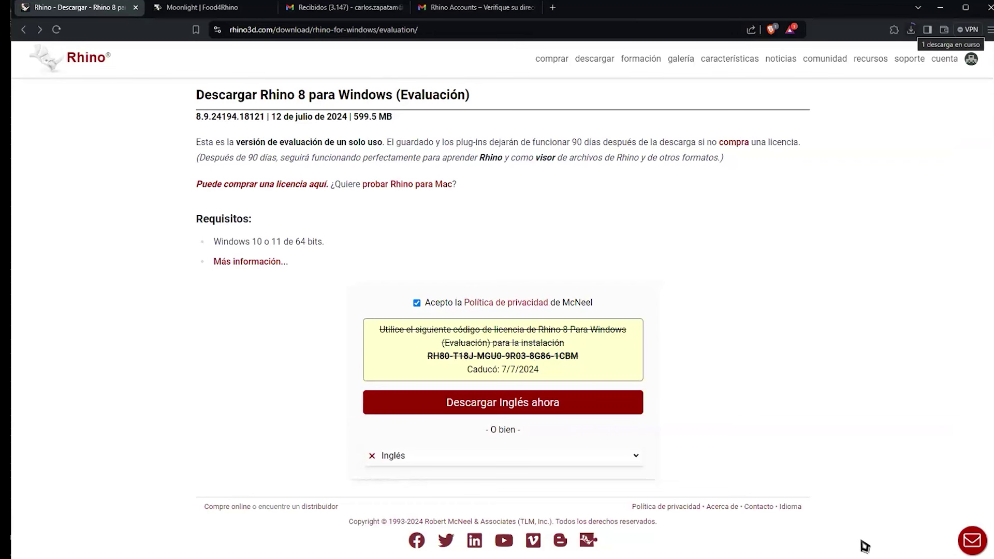
Check the Rhino 8 installer's progress in the browser's downloads list, then close the list.
left_click(910, 30)
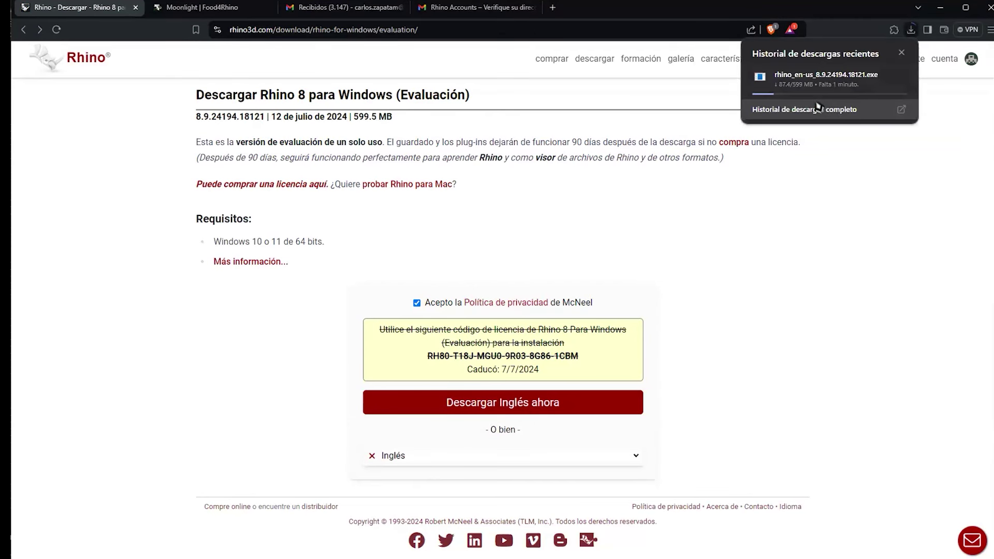
left_click(815, 266)
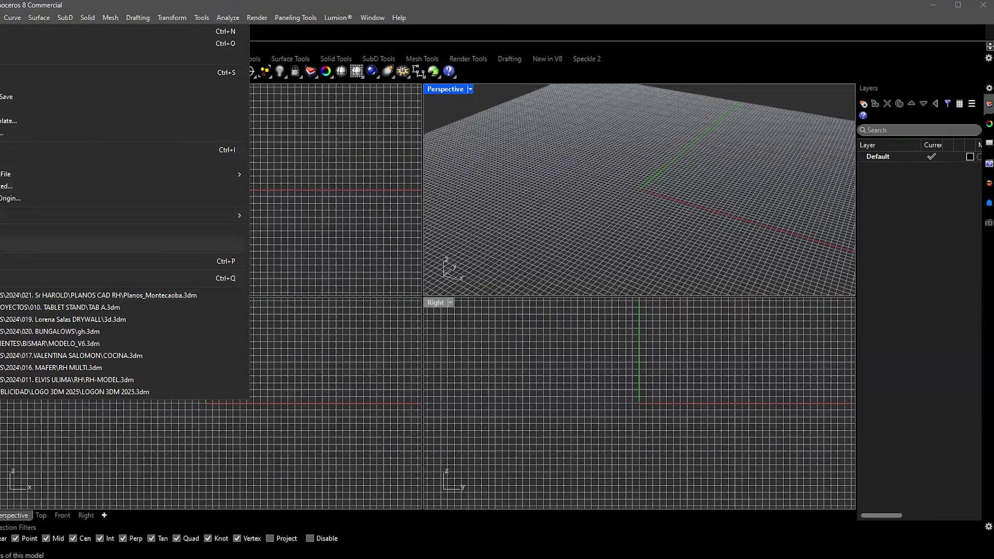
Open Document Properties from the File menu and go to its Licenses page.
left_click(151, 242)
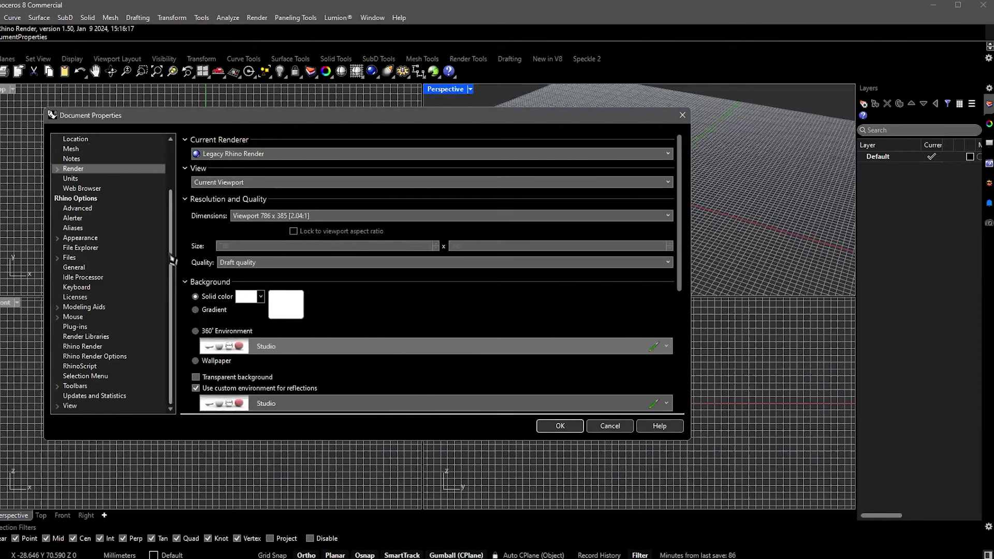
scroll(171, 243, "up", 2)
scroll(171, 274, "down", 2)
left_click(74, 297)
Move through General, Advanced and Rhino Options to Appearance, showing display language Inglés (Estados Unidos).
left_click(77, 267)
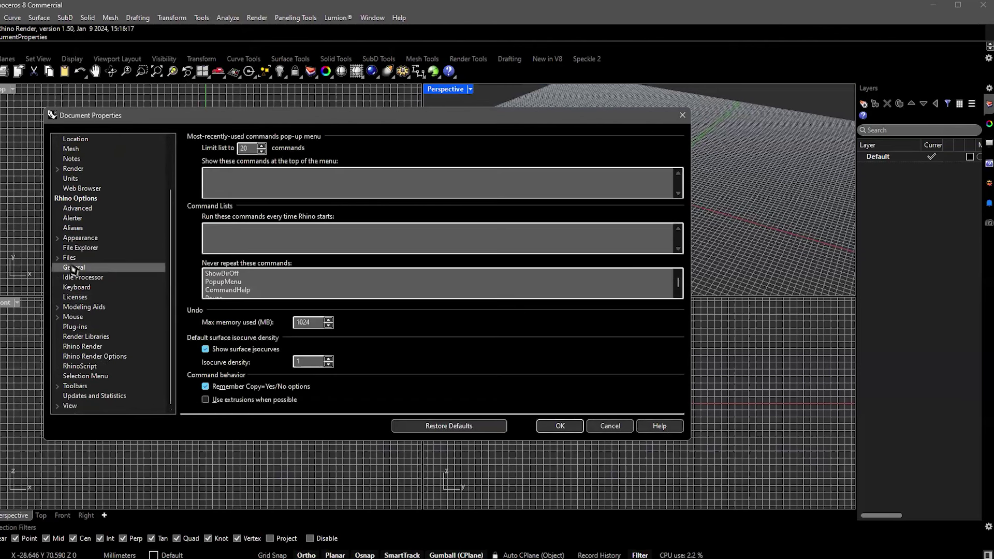
left_click(78, 209)
left_click(83, 202)
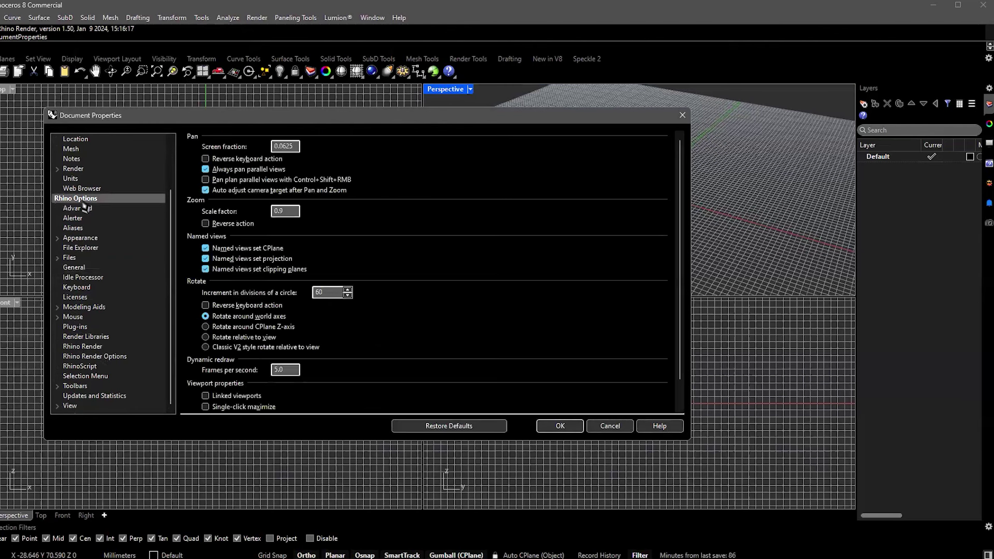
scroll(85, 207, "up", 2)
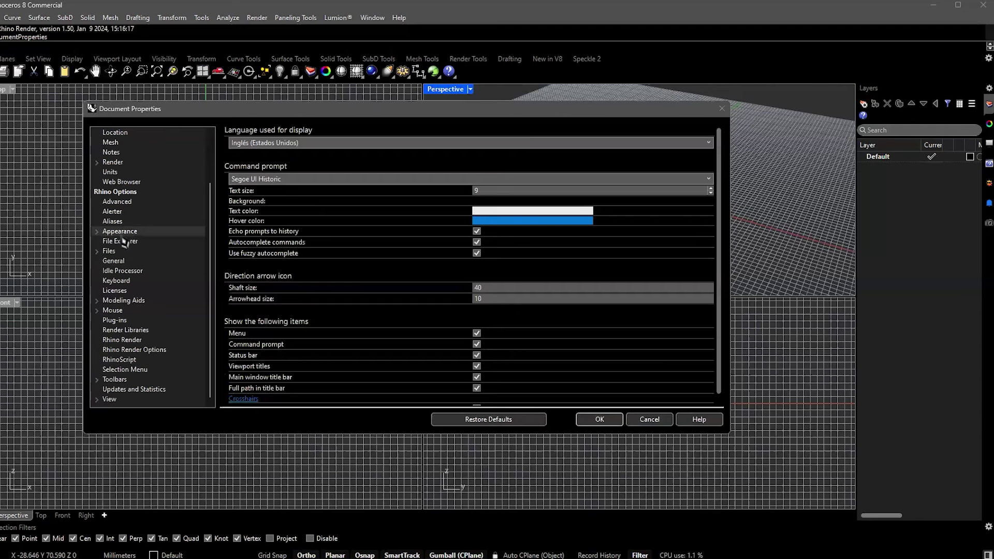
left_click(117, 191)
scroll(163, 223, "up", 2)
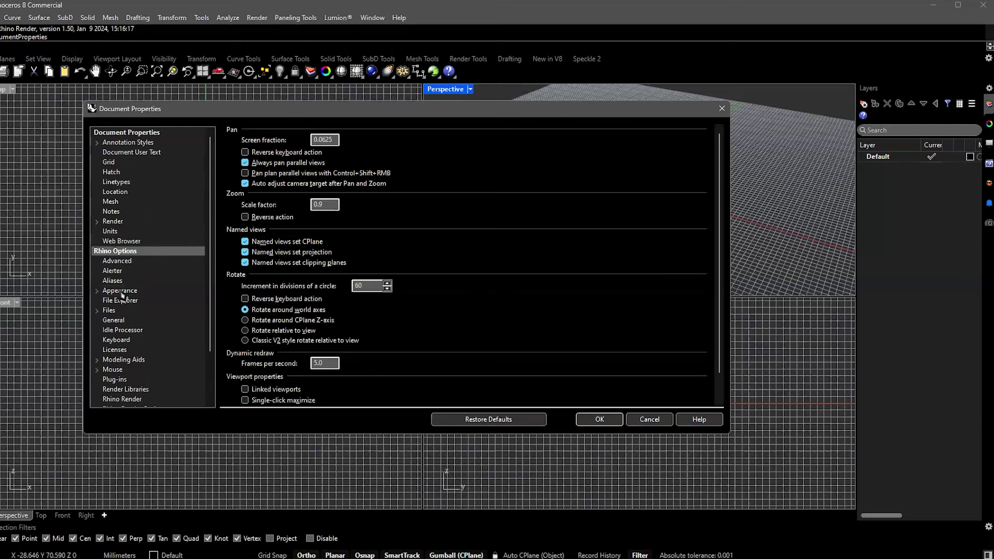
scroll(155, 218, "down", 2)
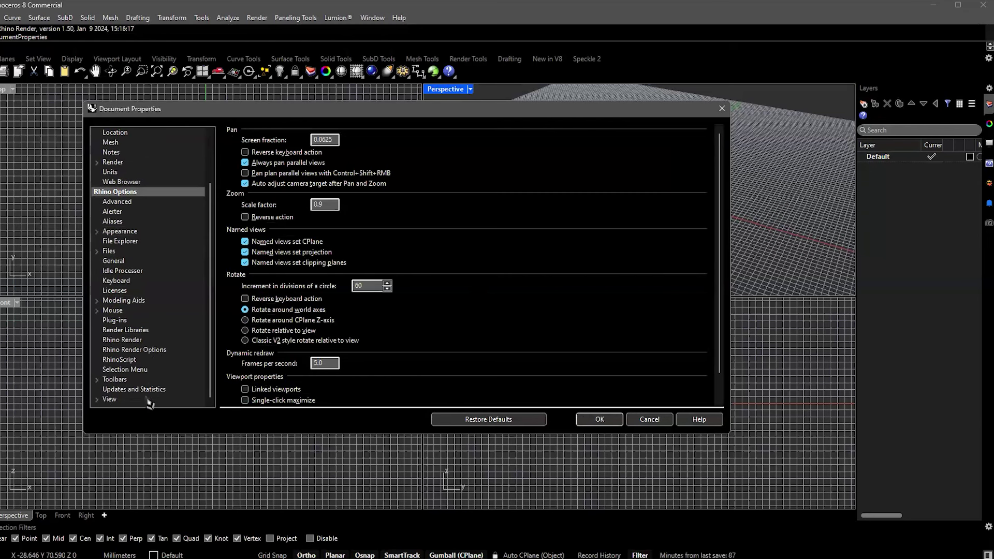
scroll(161, 212, "up", 2)
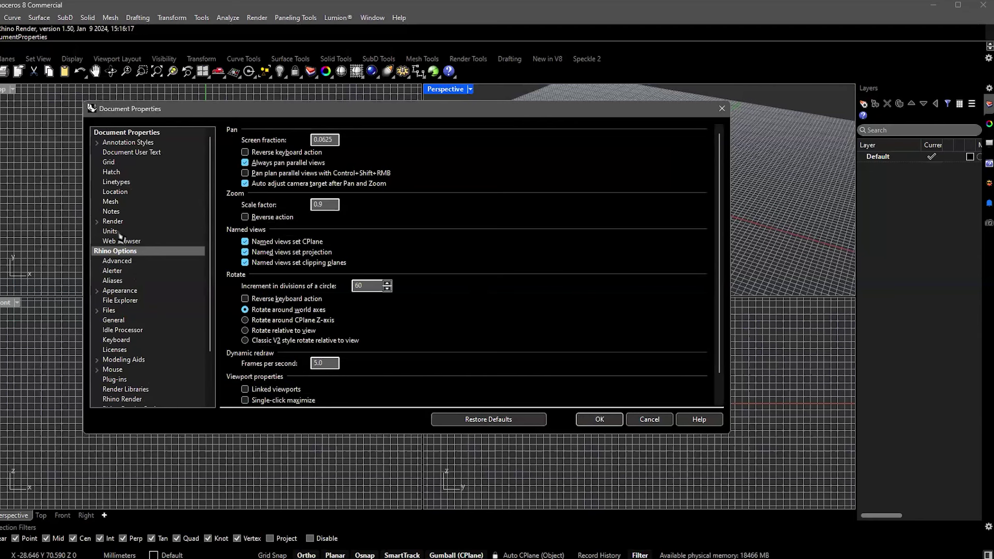
left_click(118, 291)
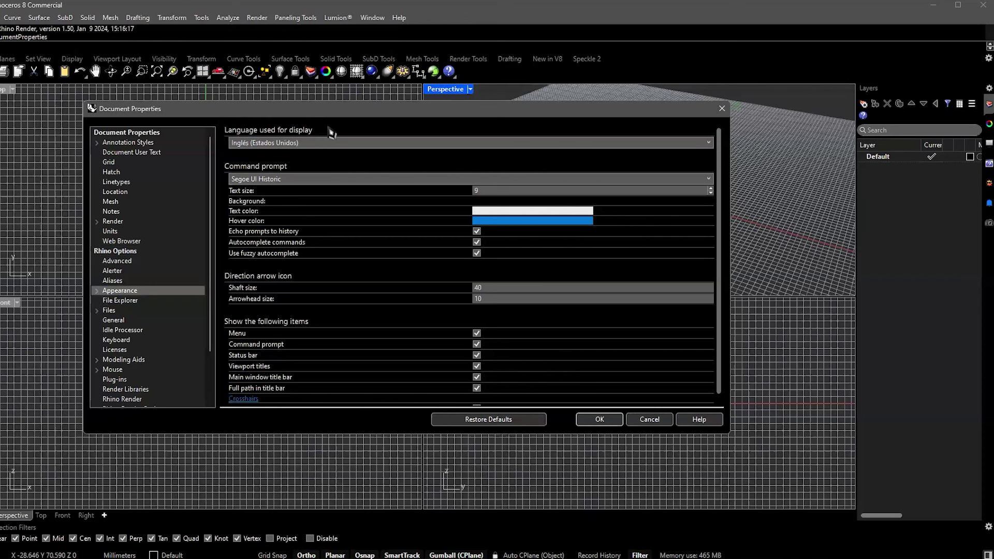
Open the display-language list and keep Inglés (Estados Unidos) selected.
left_click_drag(514, 115, 467, 114)
left_click(265, 142)
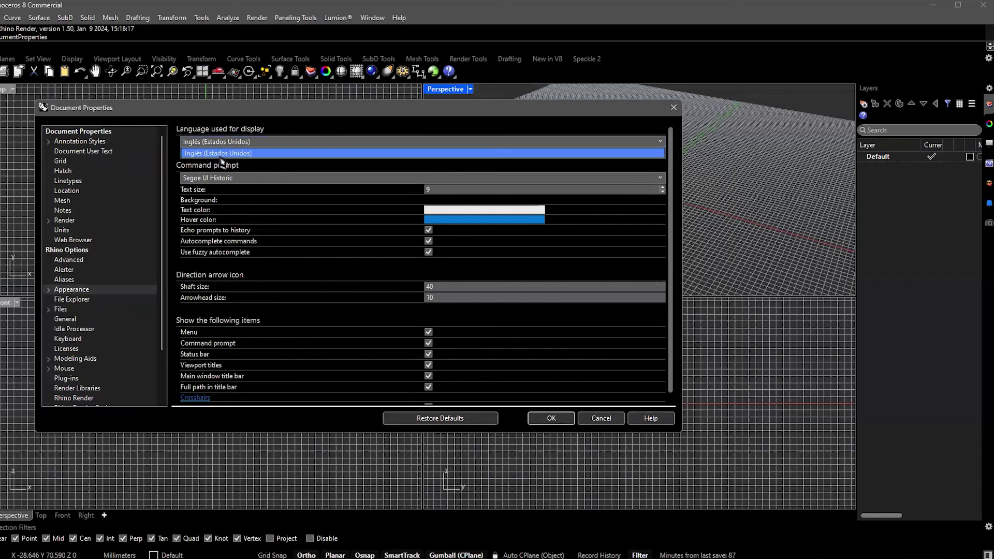
left_click(243, 152)
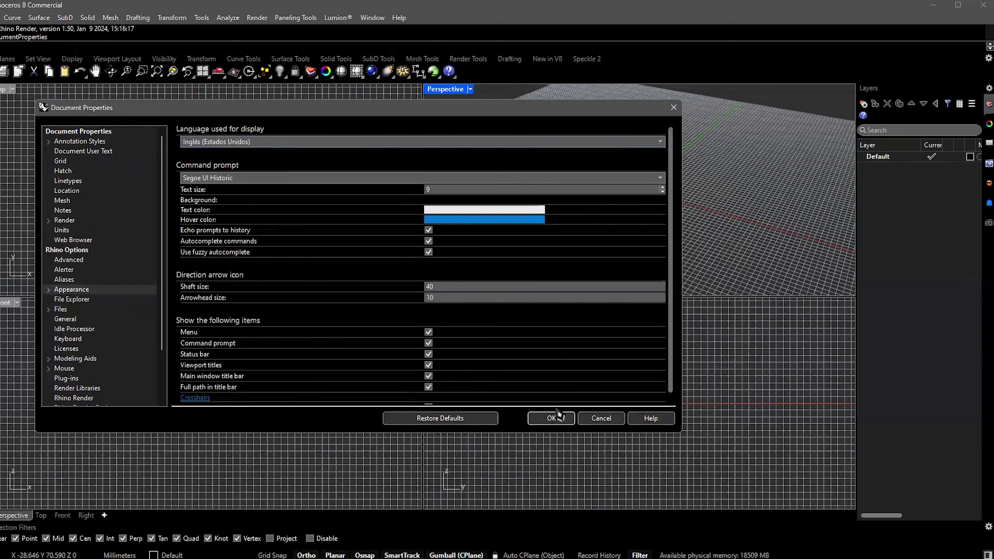
left_click(623, 143)
left_click(215, 153)
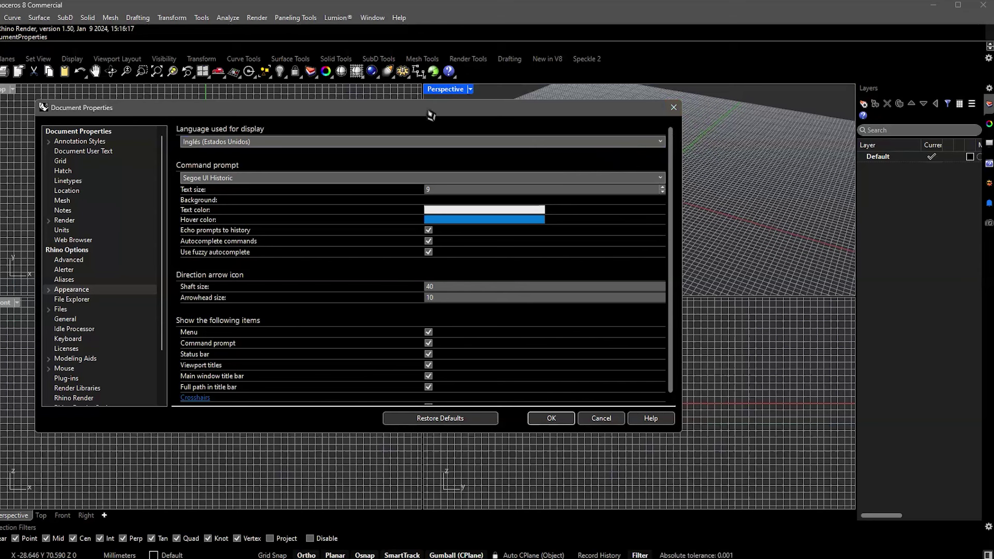
Reposition the properties window, recheck the language list, and close Document Properties unchanged.
left_click_drag(431, 115, 214, 141)
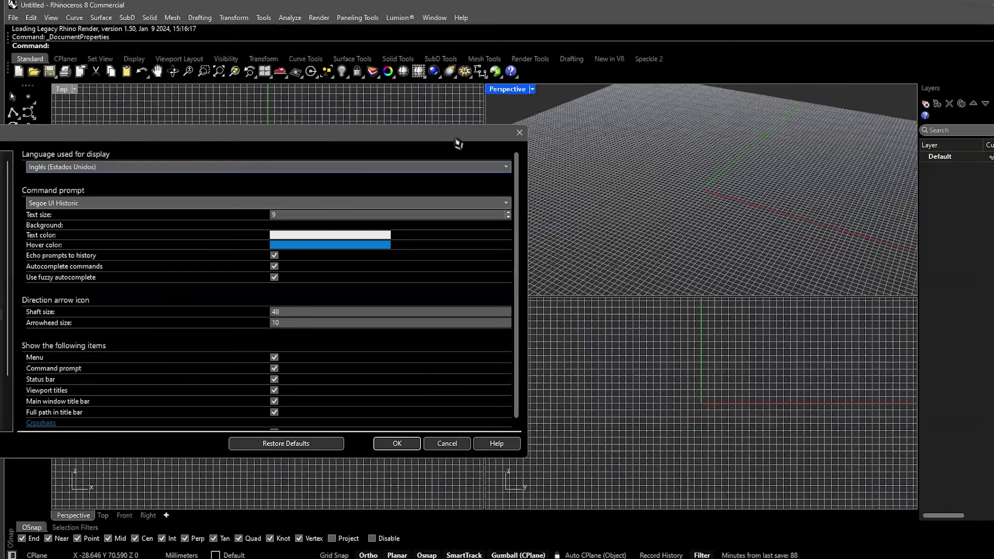
left_click_drag(458, 143, 581, 154)
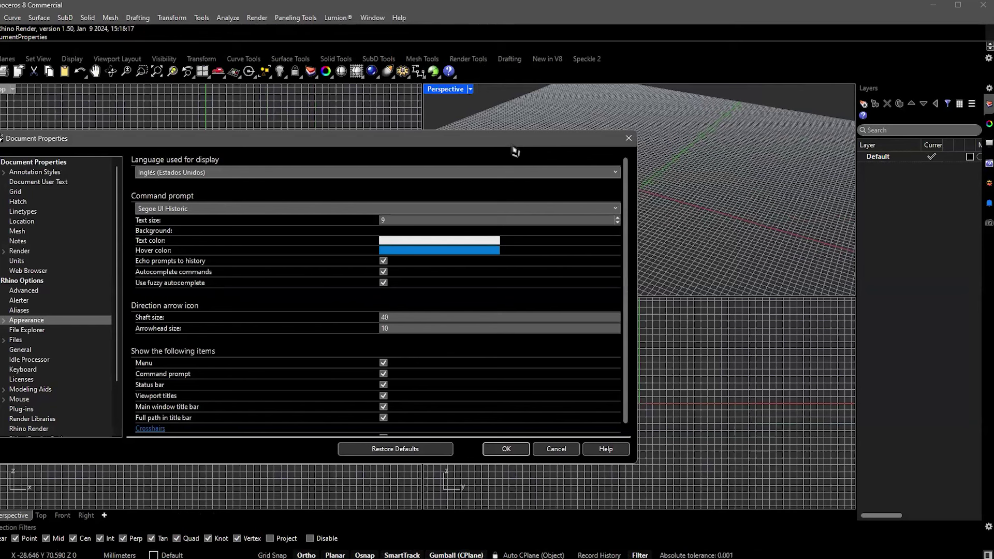
left_click_drag(513, 147, 645, 146)
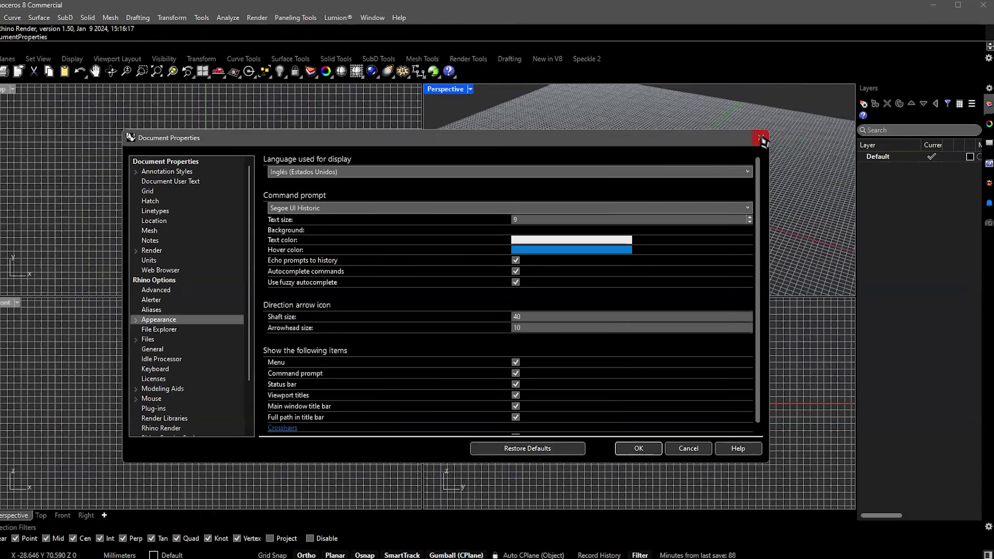
left_click(368, 174)
left_click(368, 184)
left_click(401, 176)
left_click(428, 172)
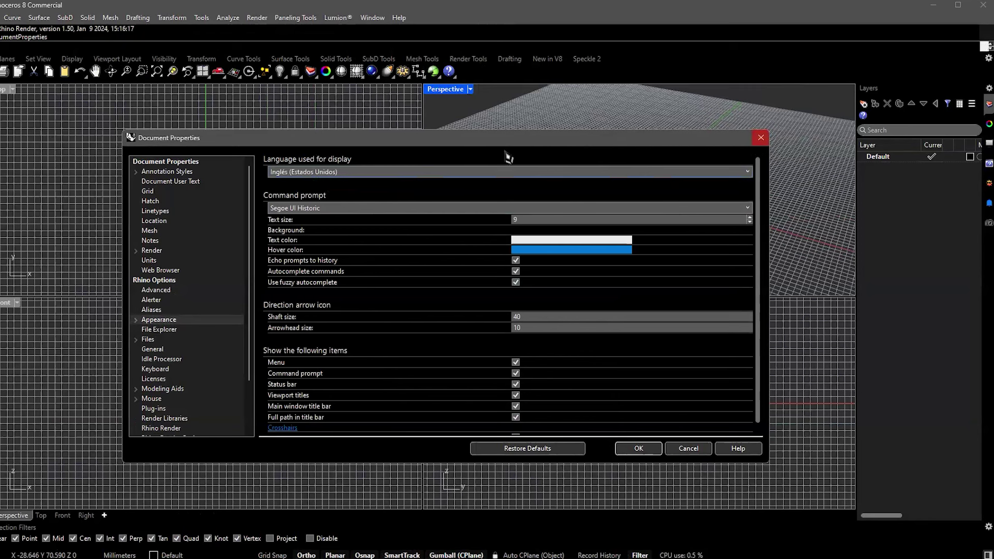
key("Escape")
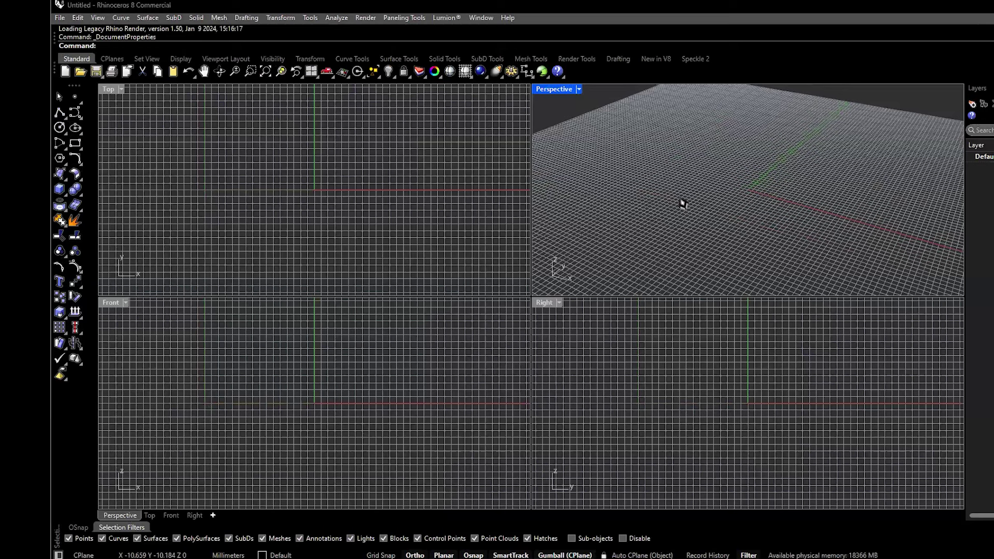
Maximize the Perspective viewport with Ctrl+M and orbit to look down on the grid.
key("ctrl+m")
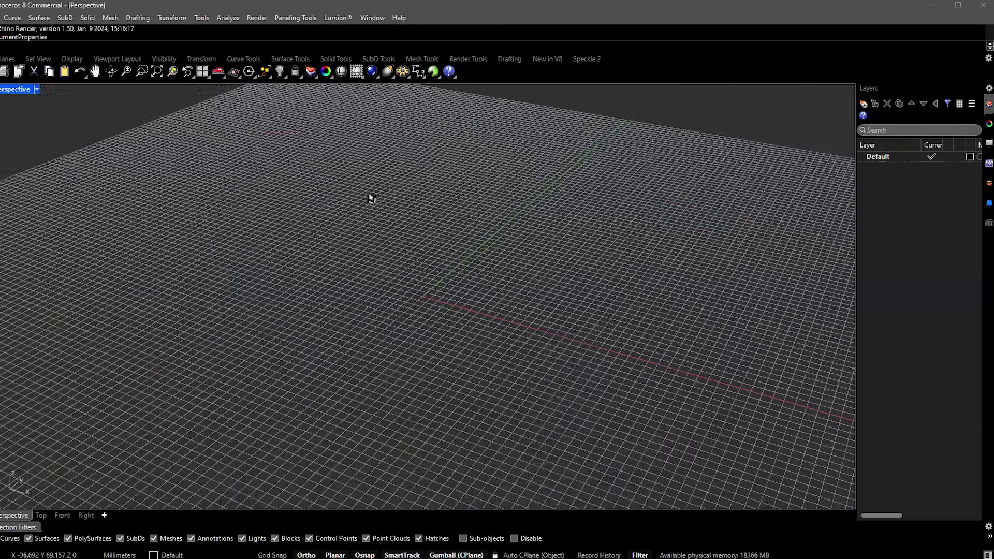
scroll(495, 208, "down", 5)
right_click_drag(495, 207, 481, 259)
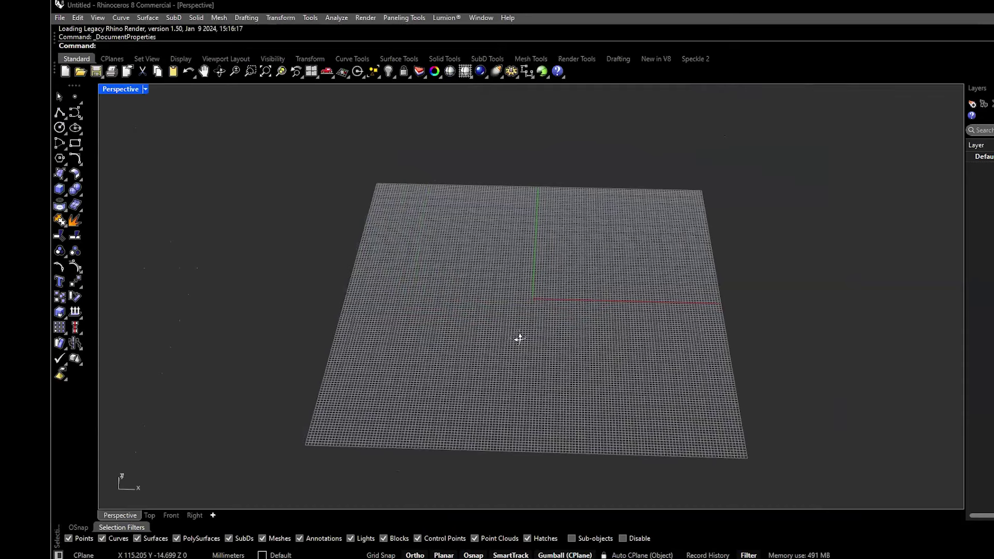
scroll(533, 336, "up", 3)
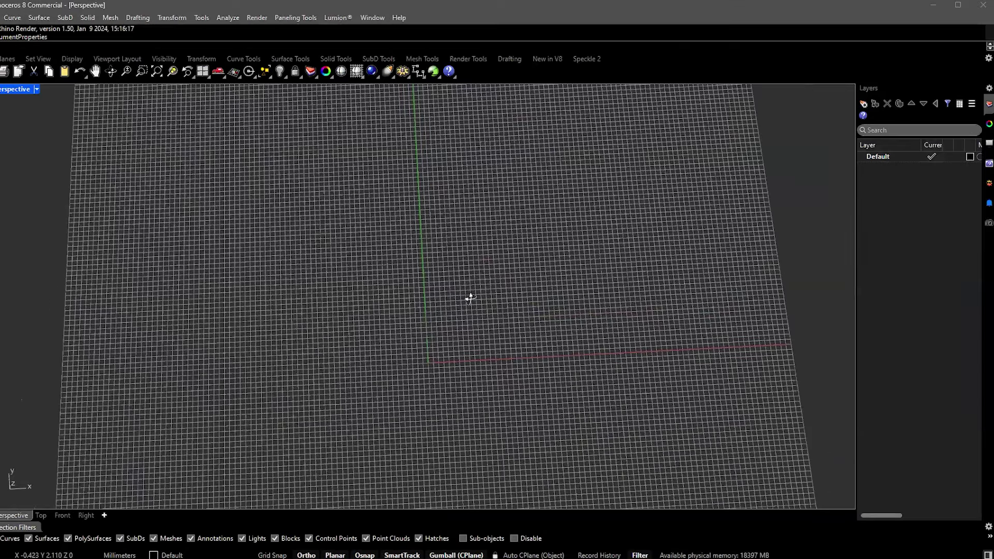
scroll(470, 298, "down", 6)
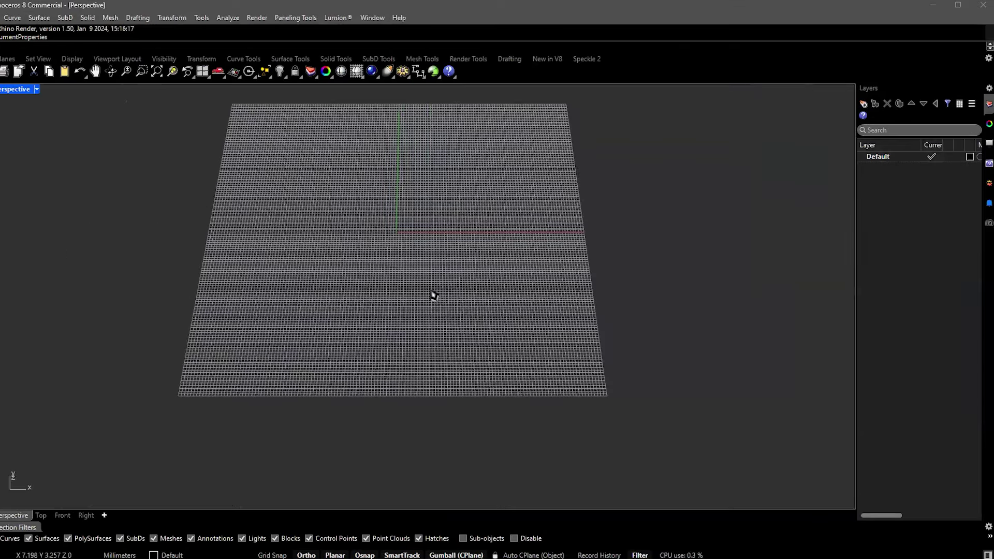
right_click_drag(434, 296, 477, 261)
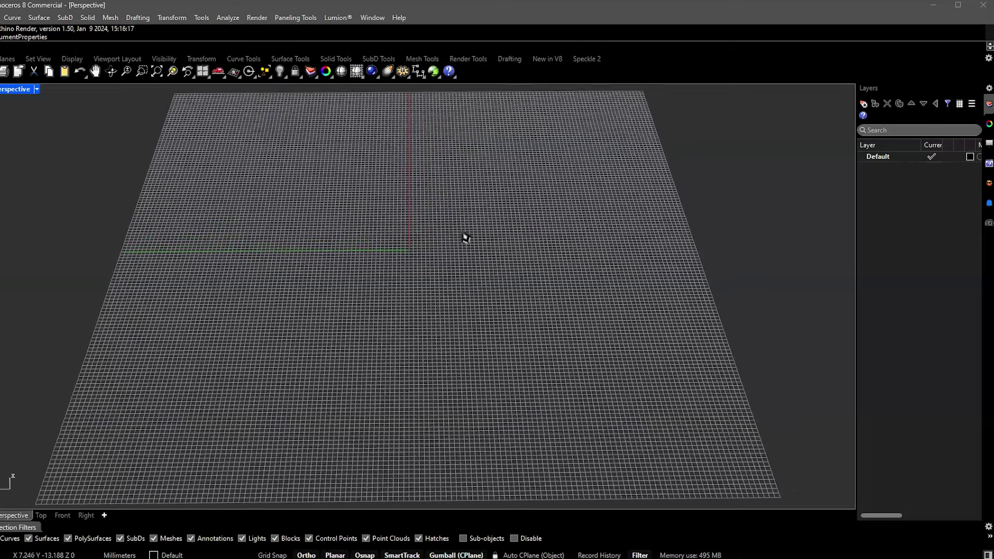
right_click_drag(263, 231, 382, 251)
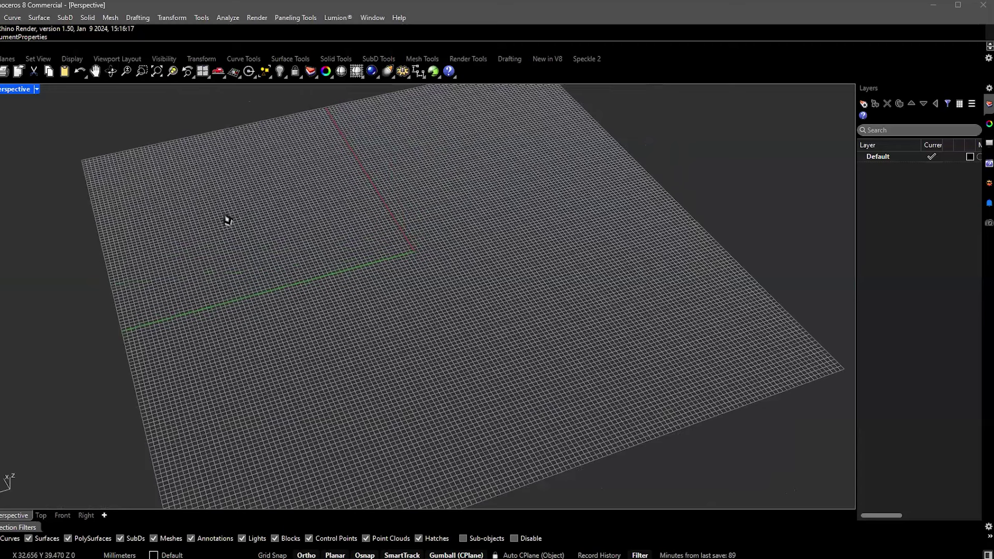
Zoom and orbit to view the grid plane from tilted, front-facing and flatter angles.
scroll(331, 279, "up", 2)
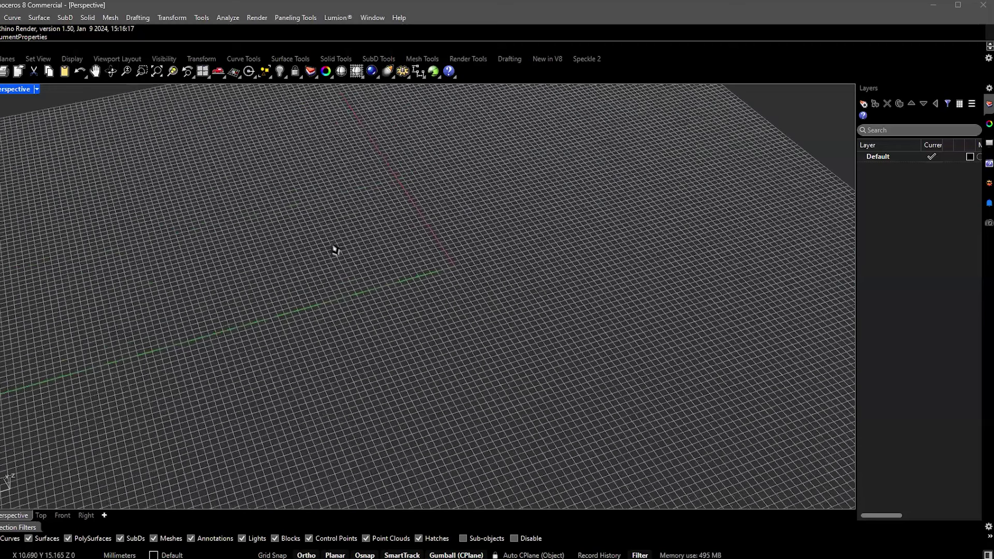
scroll(335, 381, "down", 2)
scroll(281, 324, "down", 2)
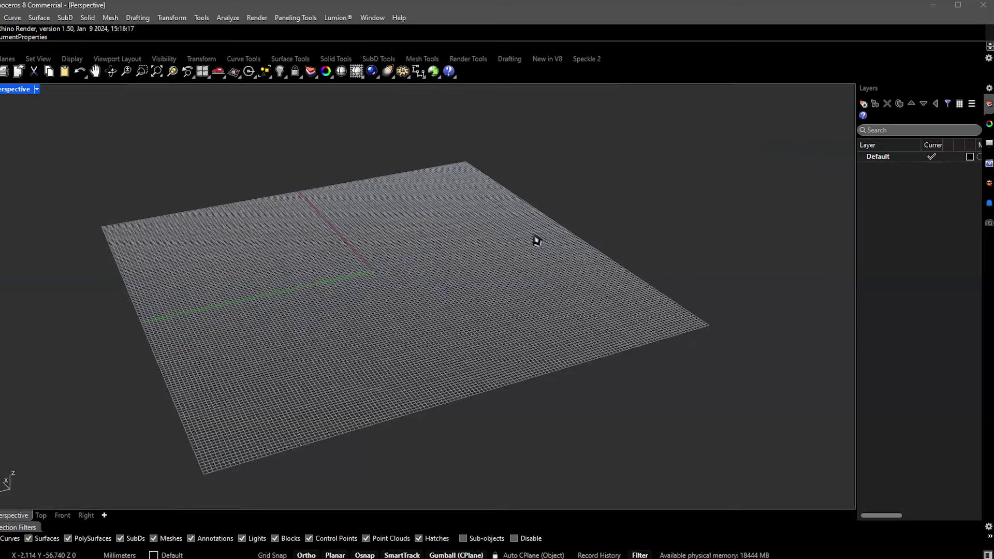
scroll(404, 250, "up", 2)
scroll(388, 258, "down", 2)
right_click_drag(373, 253, 349, 326)
scroll(362, 246, "down", 2)
right_click_drag(362, 247, 324, 250)
scroll(315, 233, "up", 2)
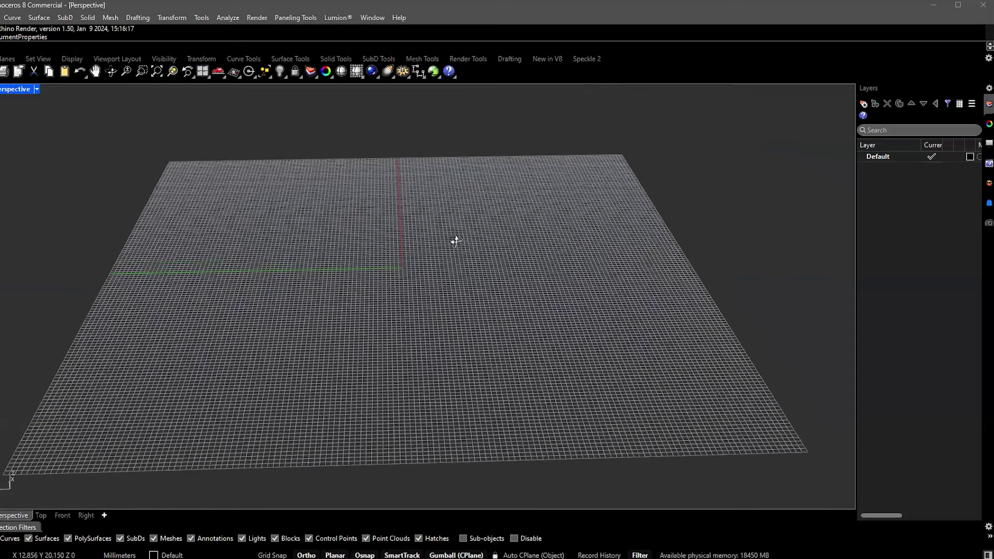
right_click_drag(388, 285, 604, 132)
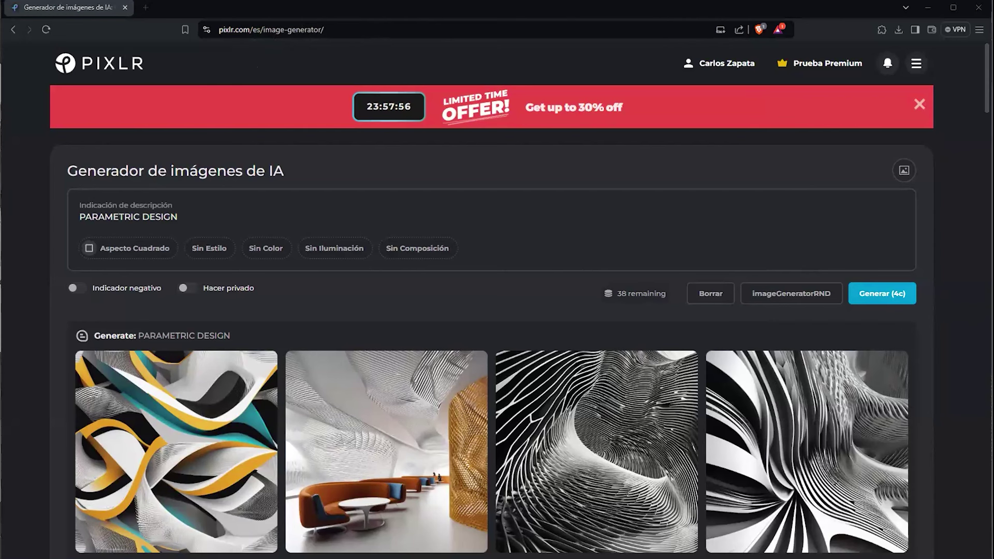
Switch to the Pixlr page and append FORNITURE to the PARAMETRIC DESIGN prompt.
left_click(284, 31)
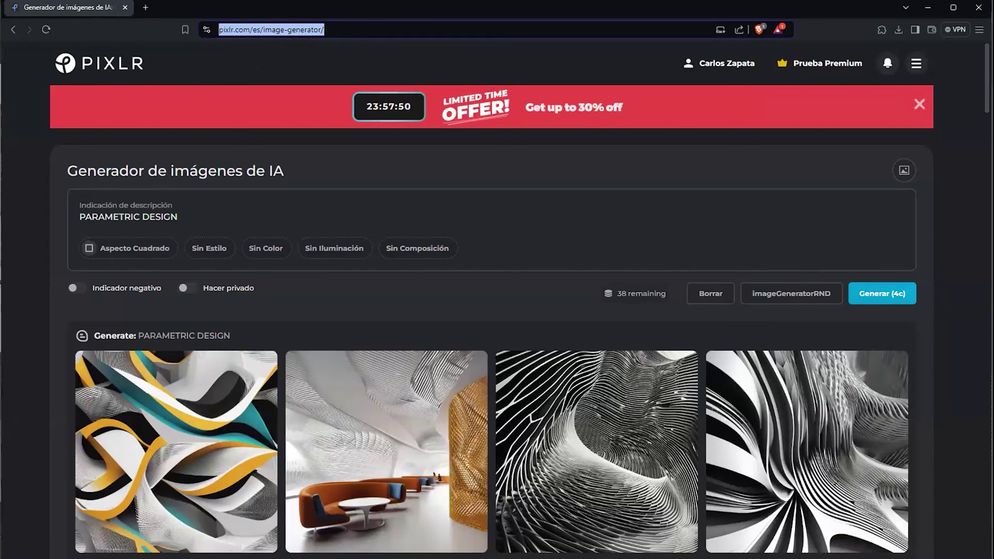
key("alt+Tab")
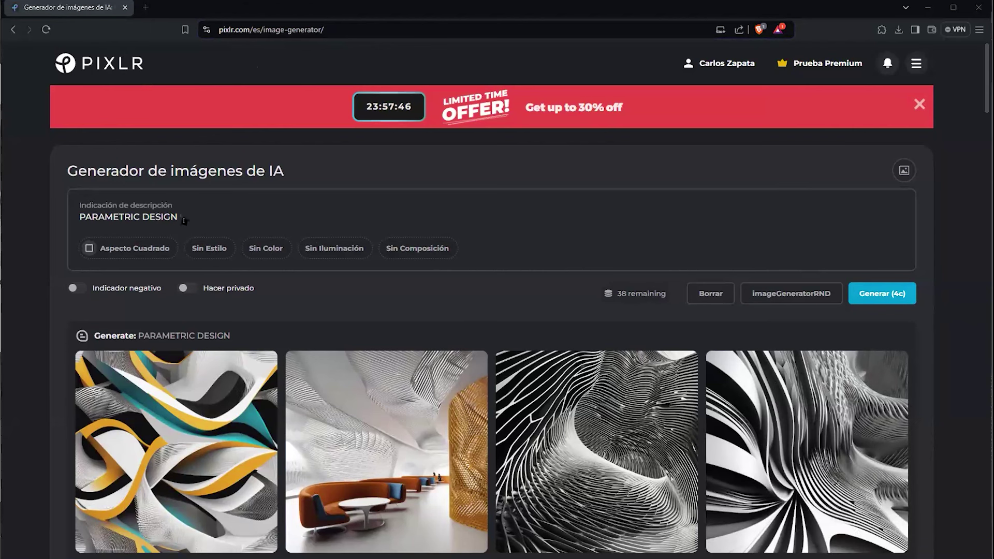
left_click_drag(79, 221, 188, 221)
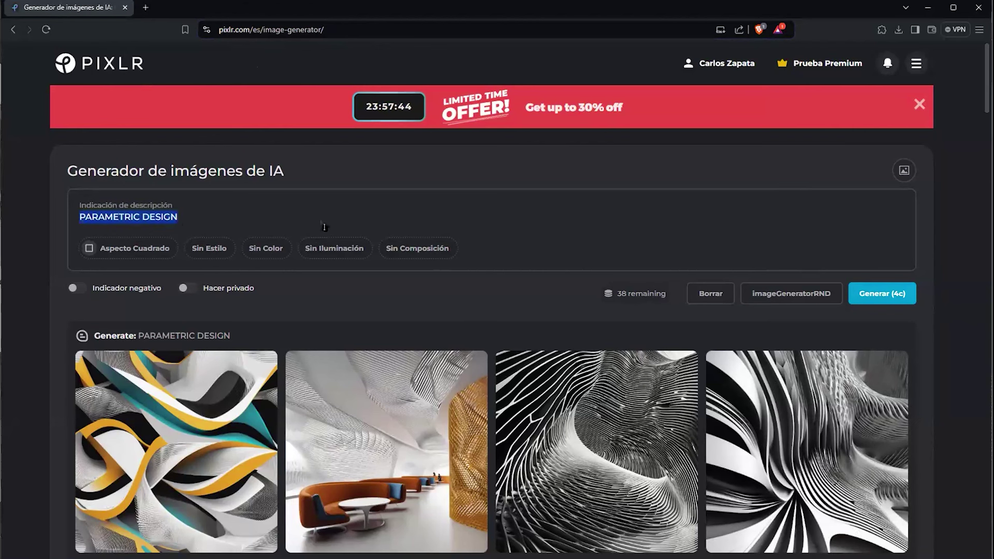
left_click(190, 223)
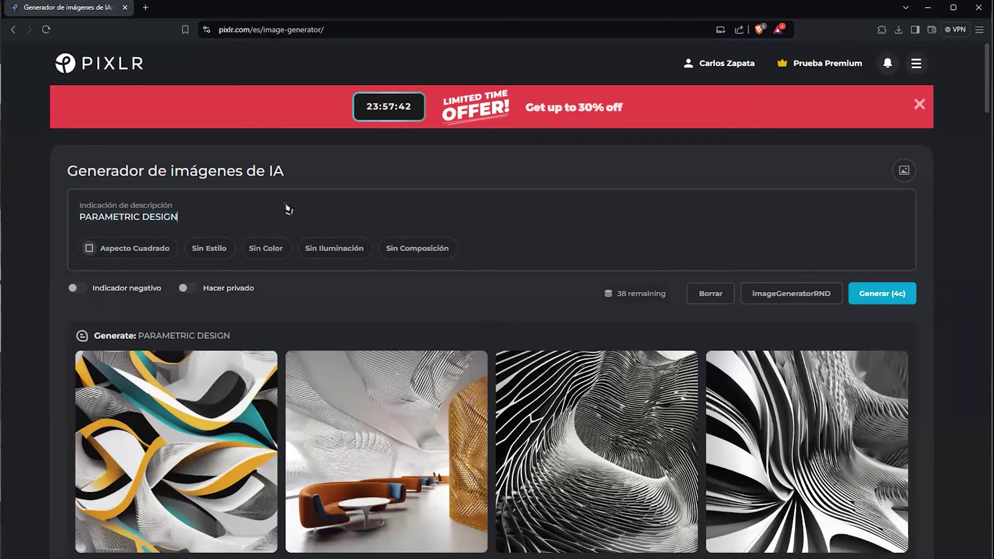
scroll(429, 308, "down", 2)
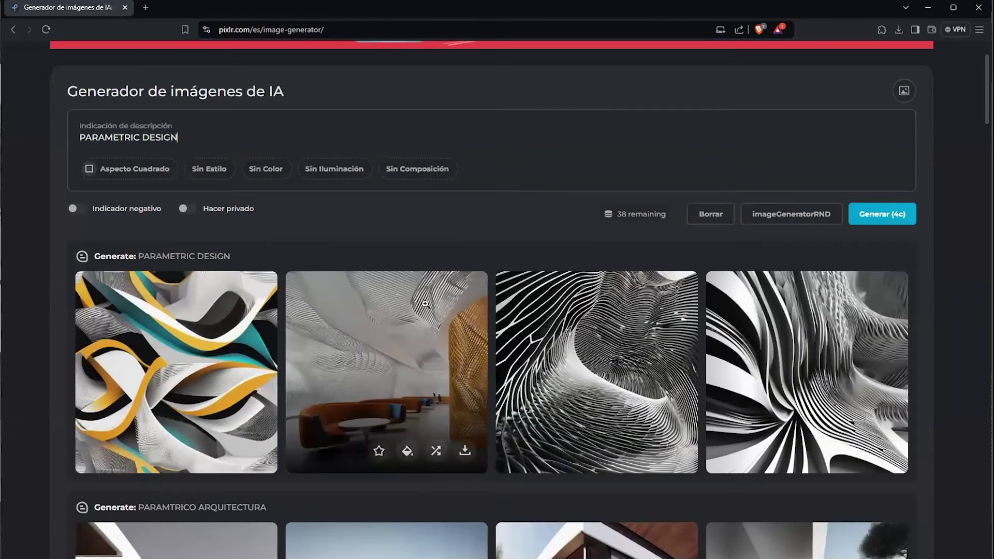
scroll(427, 306, "up", 2)
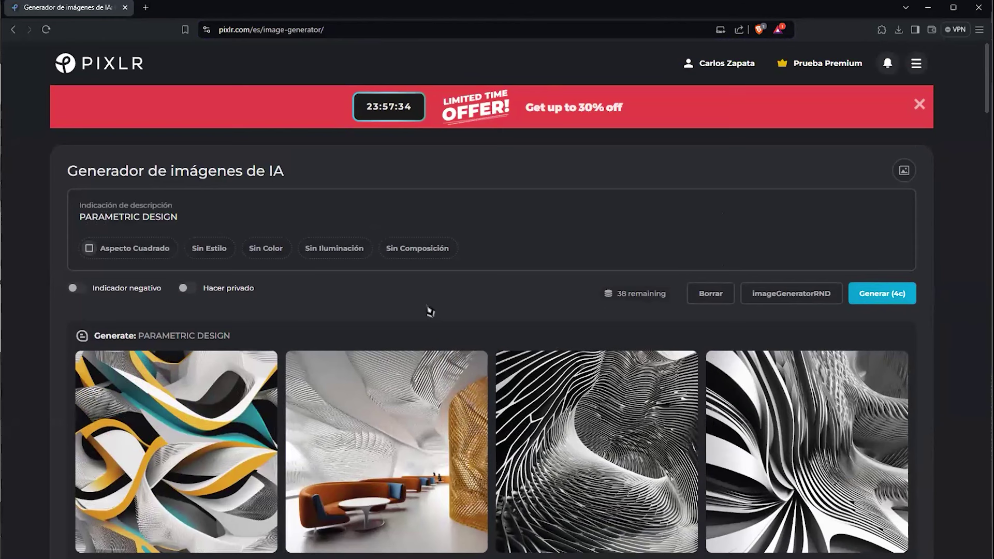
scroll(424, 331, "down", 2)
scroll(331, 456, "up", 2)
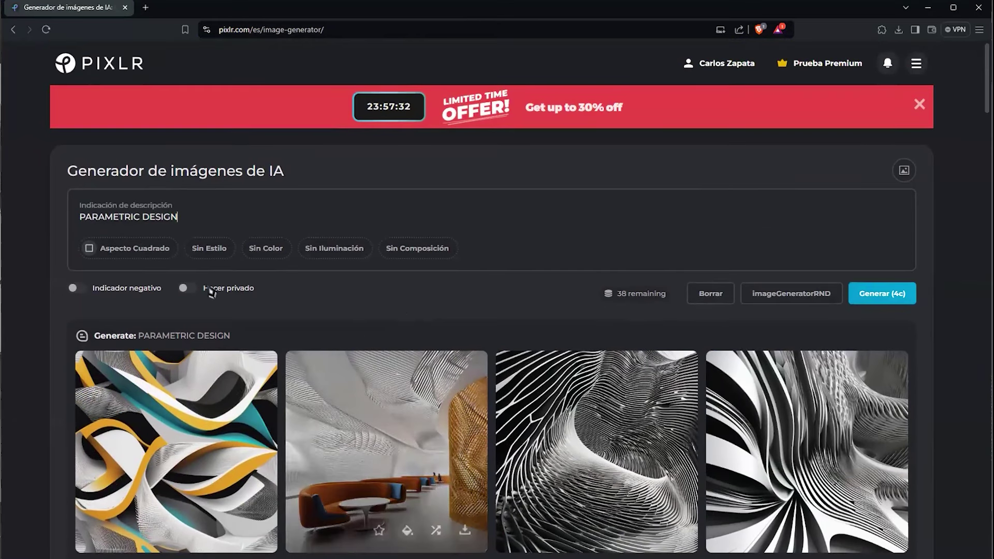
left_click_drag(191, 221, 42, 223)
left_click_drag(151, 217, 195, 223)
left_click(194, 223)
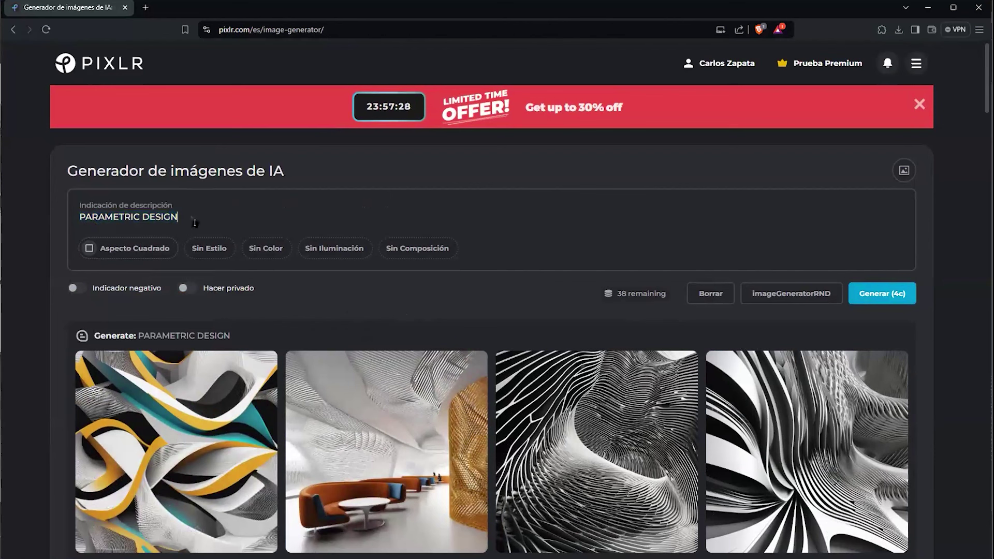
type("FORNITURE")
Generate four images from the PARAMETRIC DESIGN FORNITURE prompt and scroll through them.
key("Return")
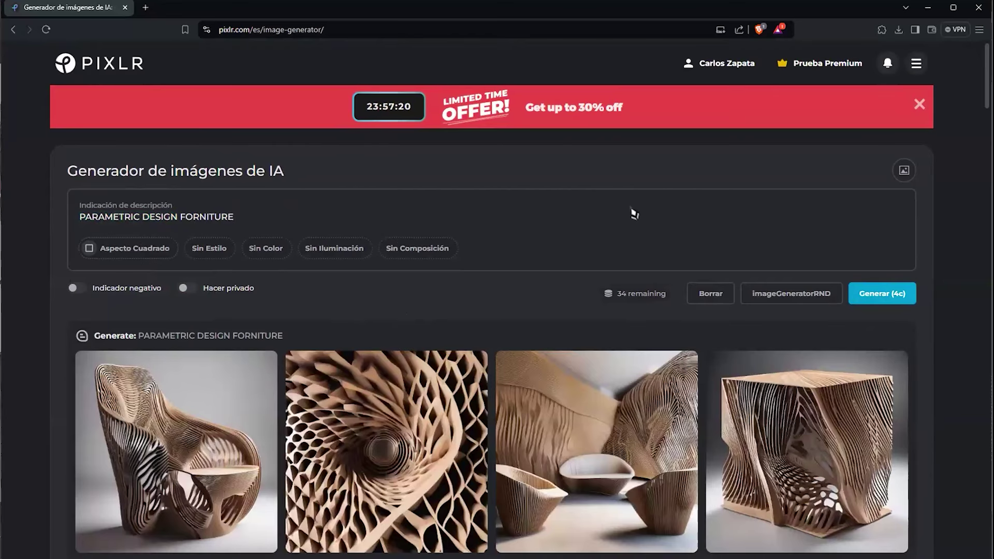
scroll(588, 254, "down", 1)
scroll(588, 253, "down", 1)
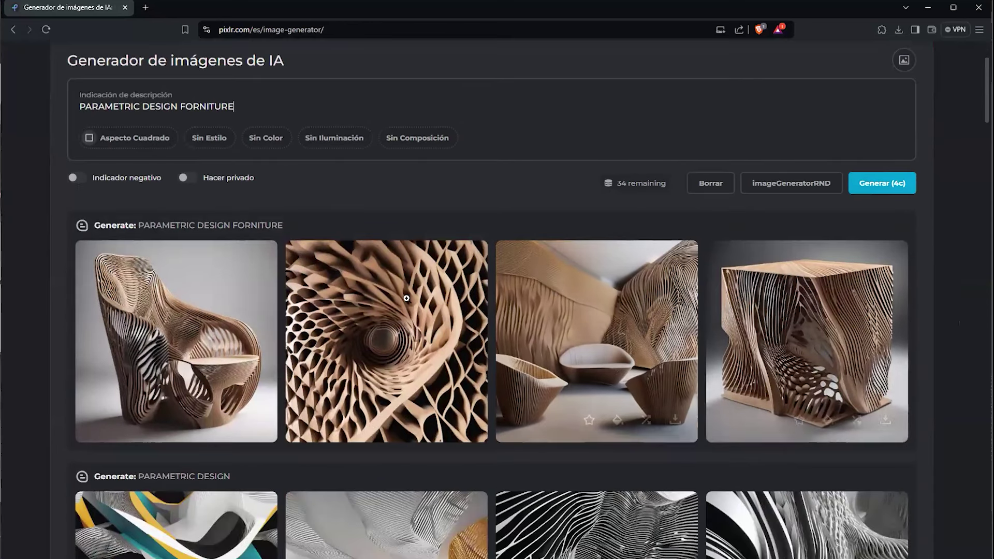
mouse_move(367, 323)
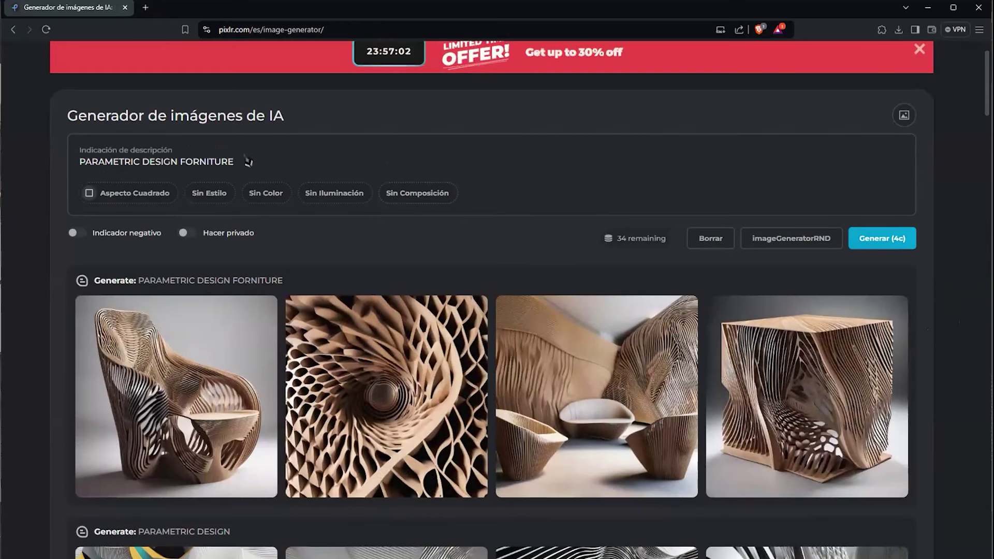
Replace FORNITURE with ARCHITECTURE in the prompt and generate images.
left_click_drag(243, 162, 182, 172)
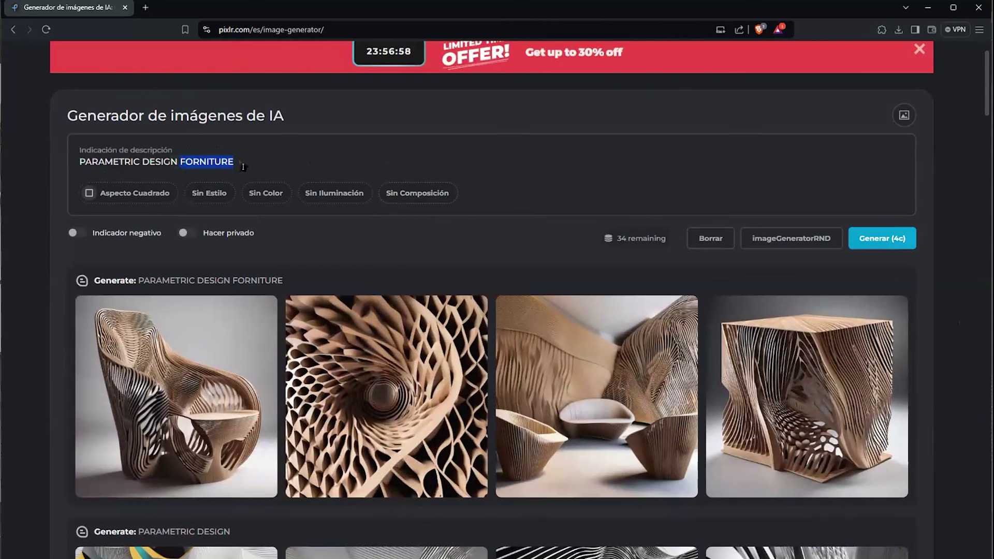
type("ARCHITECTURE")
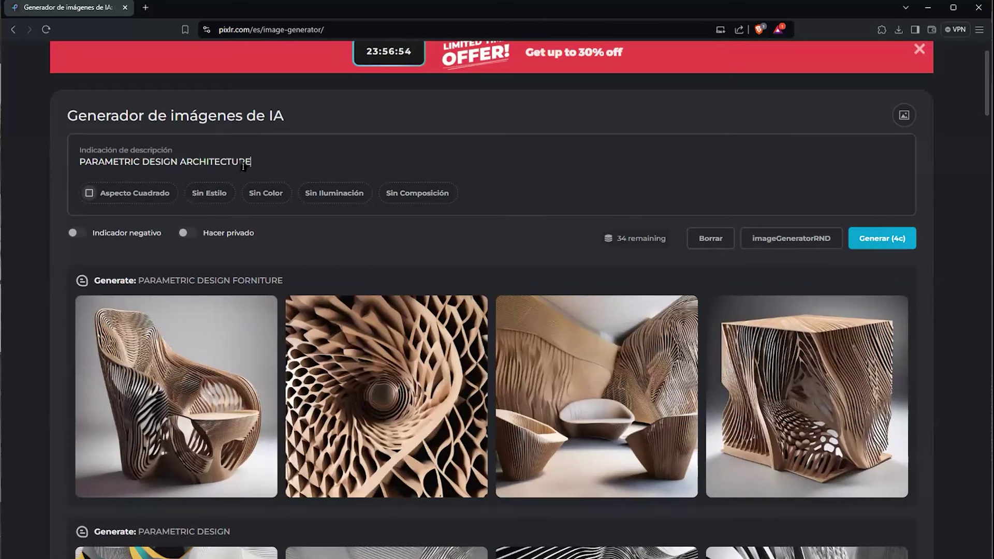
key("Return")
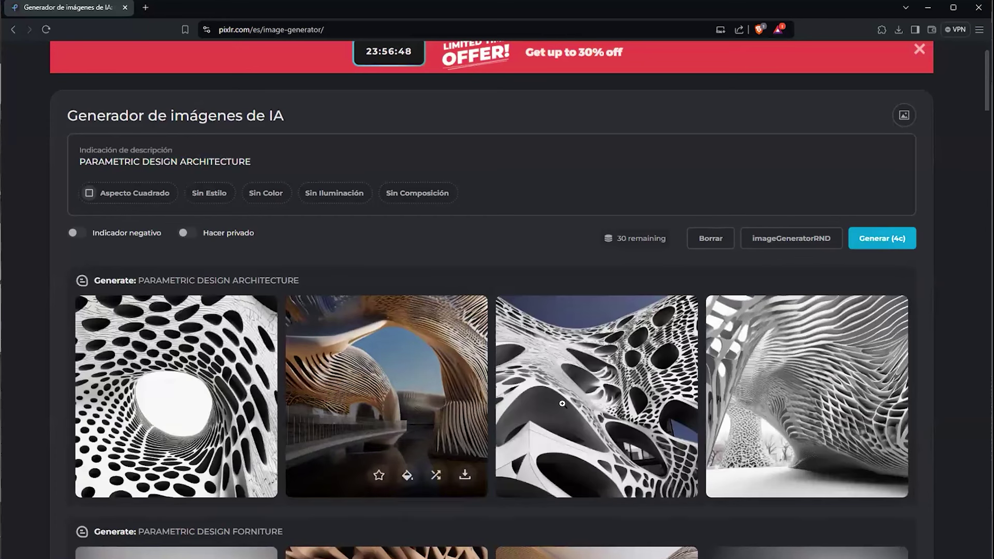
Generate another architecture image set, then extend the prompt with HEXAGONAL PATH, fixing typos.
mouse_move(661, 403)
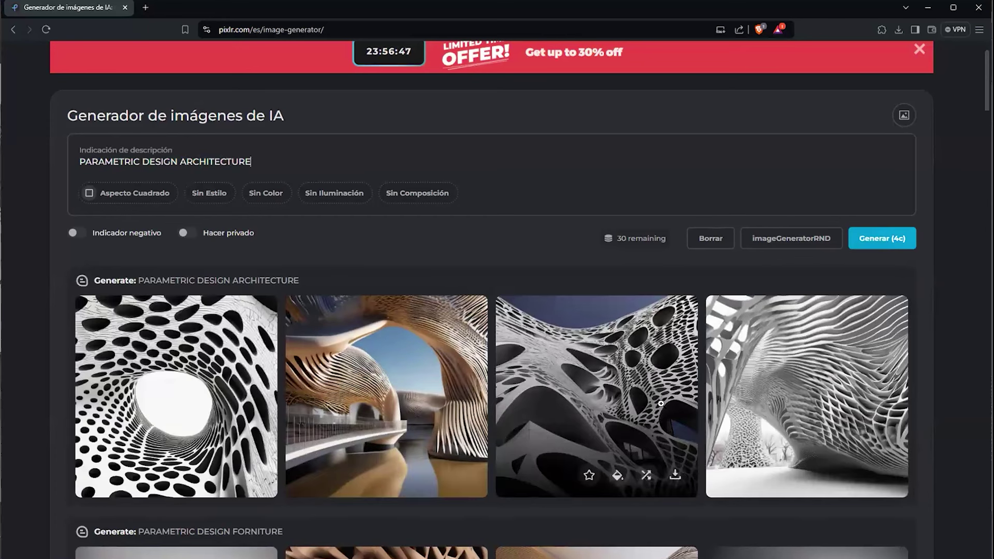
left_click(898, 248)
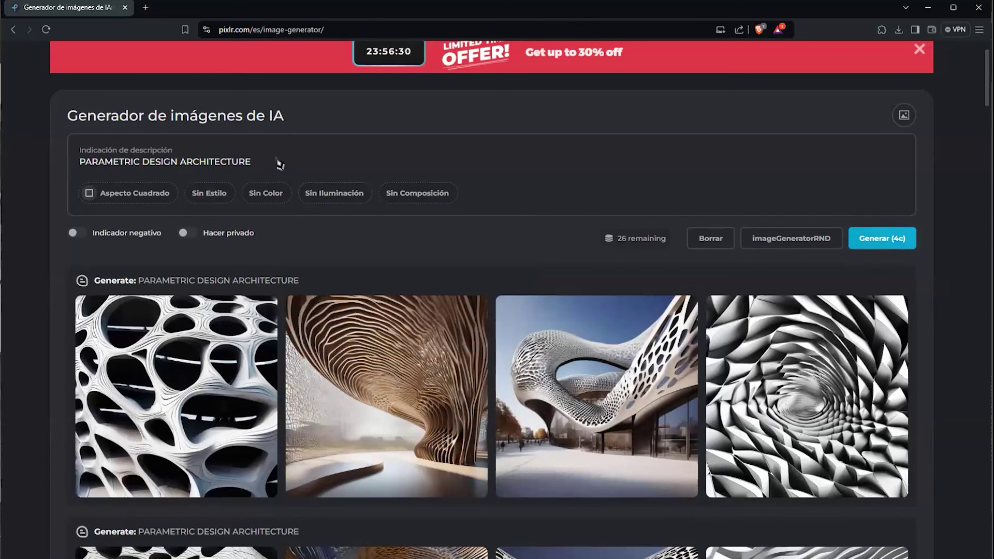
type("HXA")
key("BackSpace")
key("BackSpace")
left_click(176, 165)
left_click(278, 167)
type("EXAGONAL PATH")
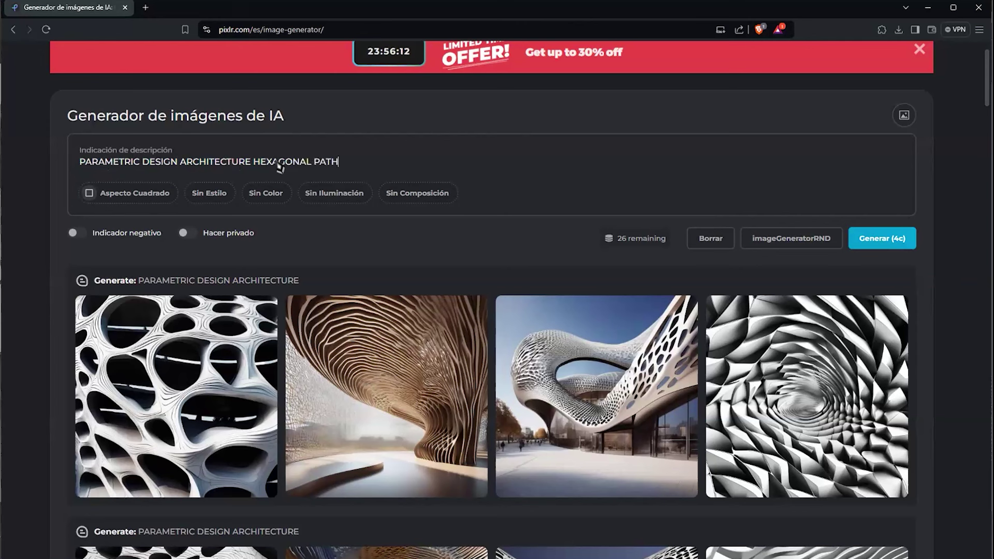
Replace PATH with CELLS in the prompt and generate hexagonal-cell images.
key("BackSpace")
key("BackSpace")
key("BackSpace")
key("BackSpace")
key("BackSpace")
type("CELLS")
left_click(882, 238)
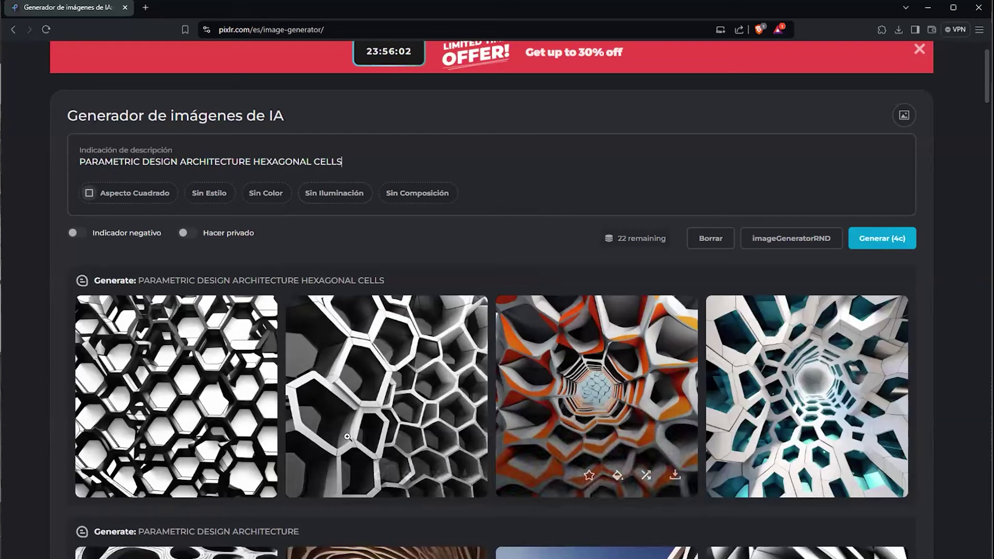
Generate a second set of hexagonal-cell images and add FACADE to the prompt.
scroll(388, 317, "down", 3)
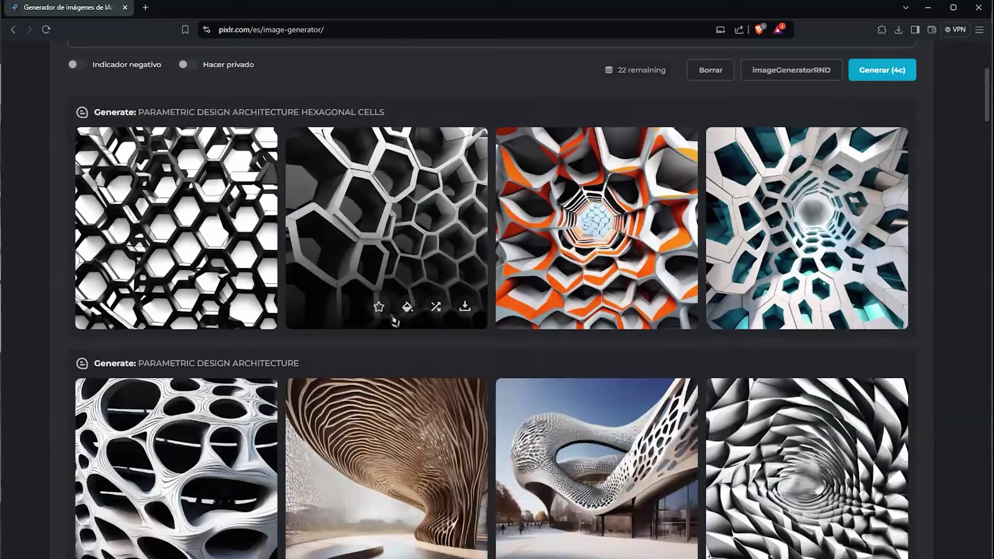
scroll(395, 321, "up", 3)
scroll(838, 242, "down", 6)
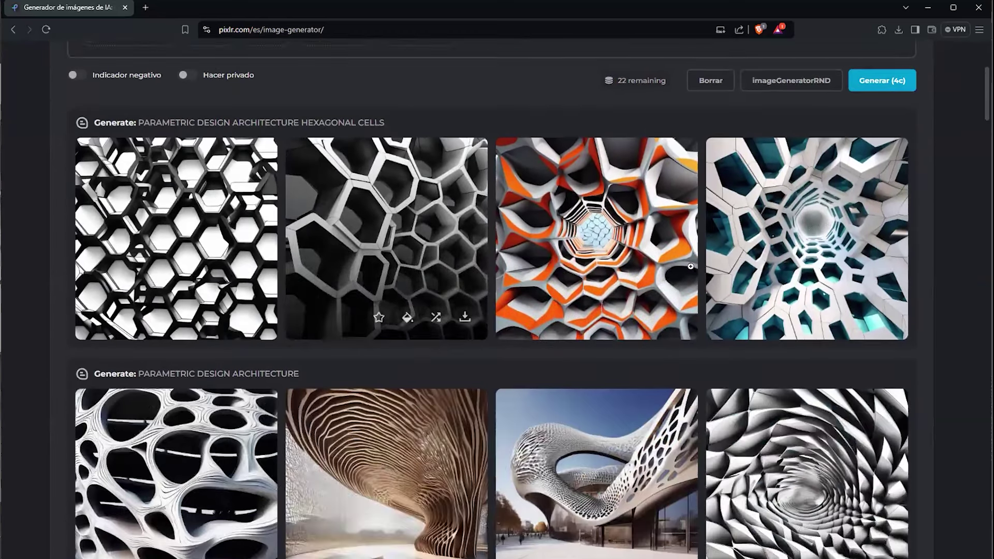
scroll(924, 287, "up", 7)
scroll(924, 288, "down", 1)
left_click(896, 242)
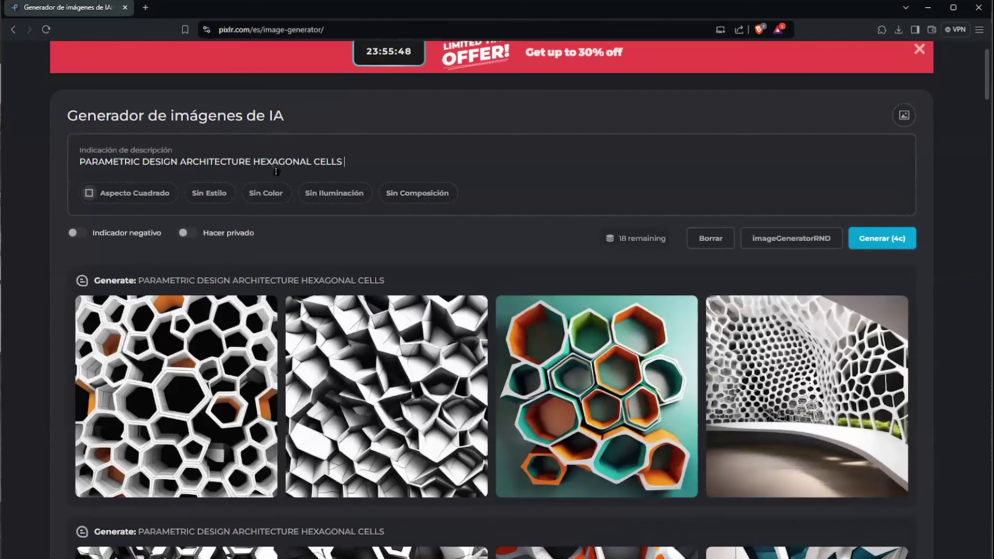
type("FACADE")
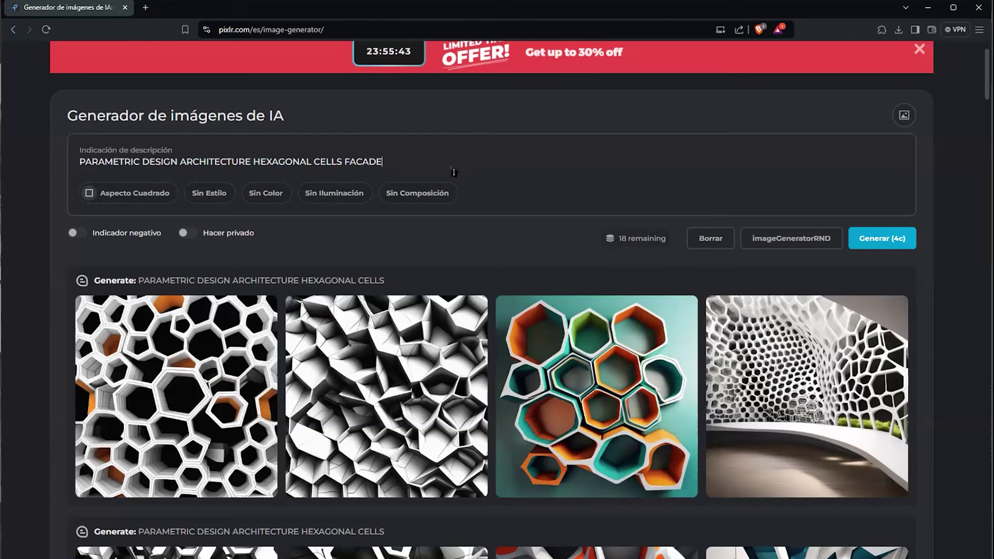
Generate four images from the HEXAGONAL CELLS FACADE prompt and view the third one up close.
left_click(880, 242)
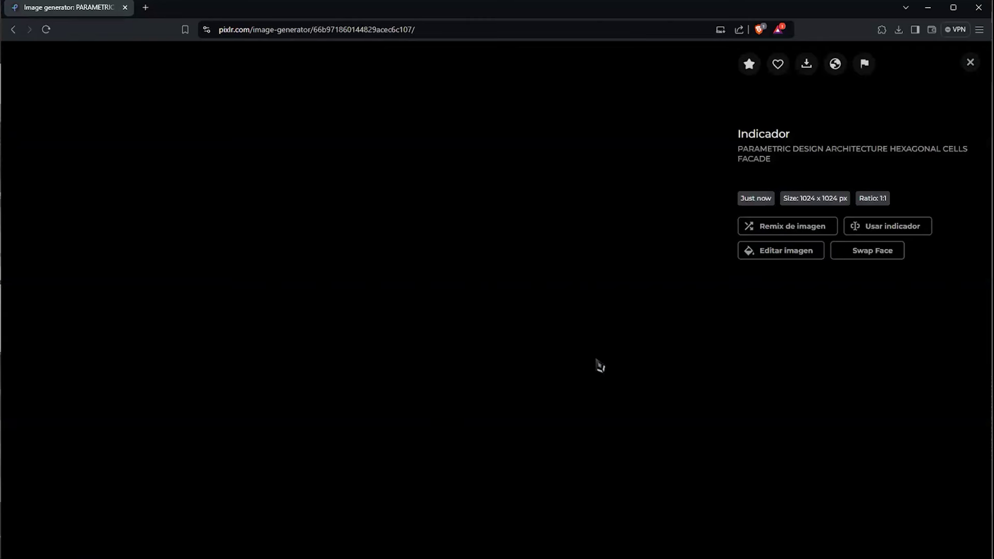
left_click(596, 358)
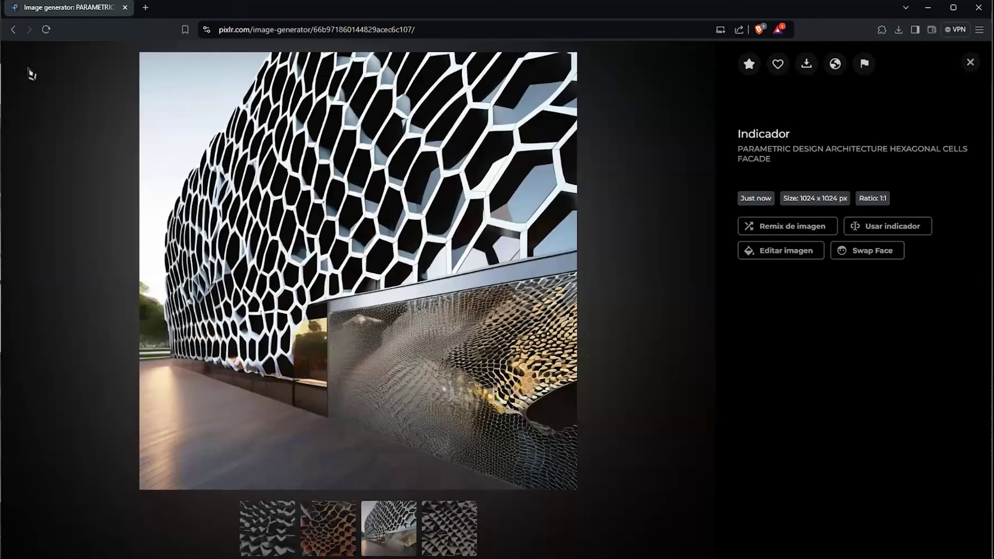
left_click(972, 64)
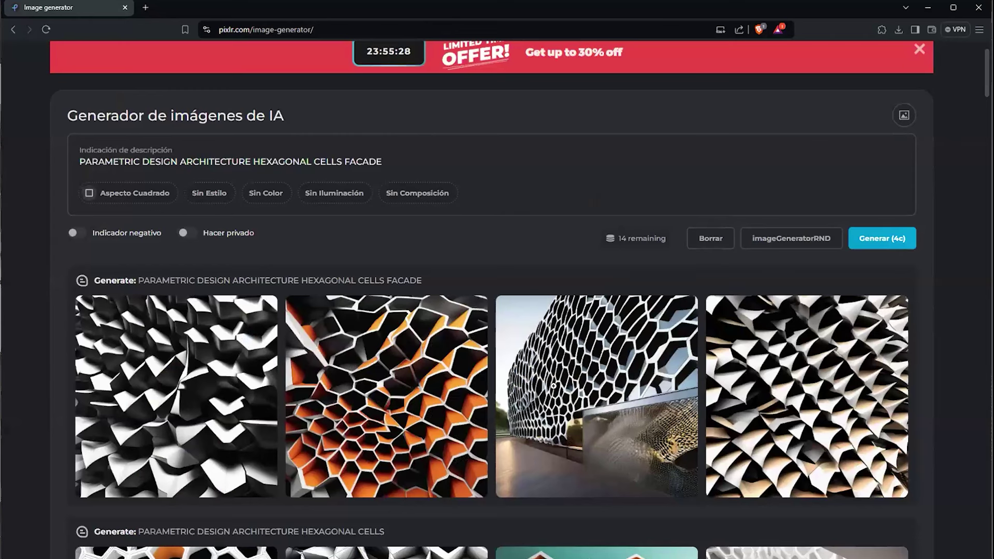
scroll(567, 384, "down", 1)
scroll(568, 384, "up", 2)
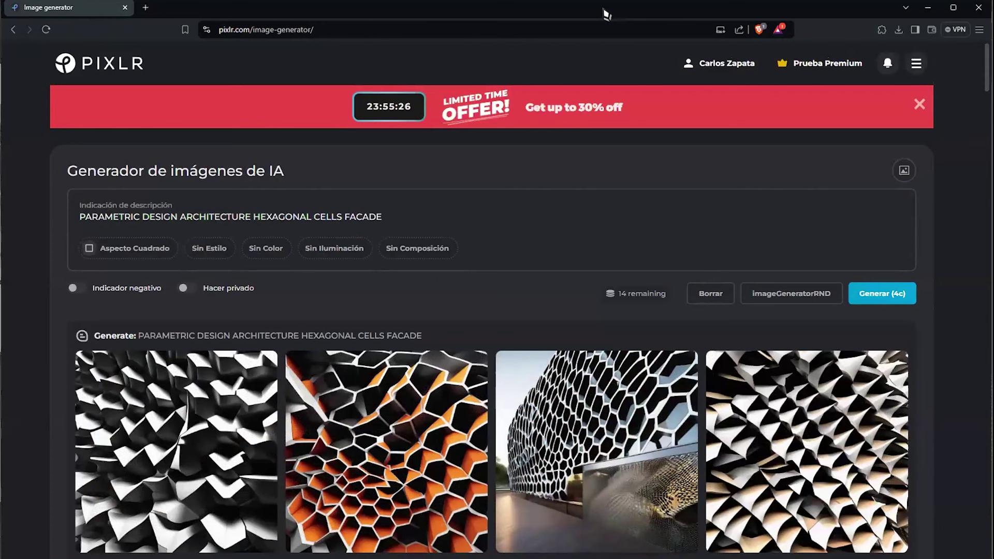
Select the page address and scroll through the generated facade results.
left_click(333, 30)
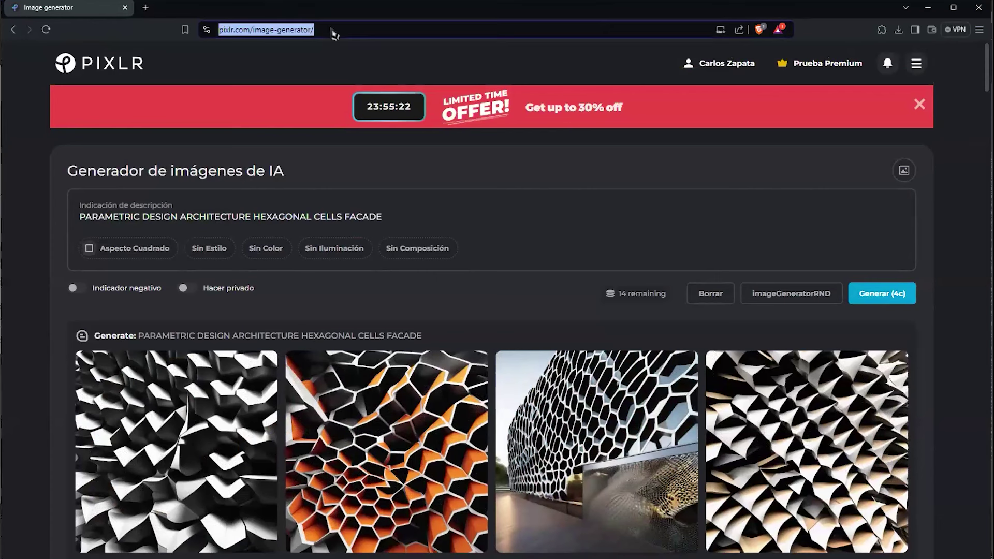
scroll(366, 317, "down", 1)
scroll(366, 317, "down", 3)
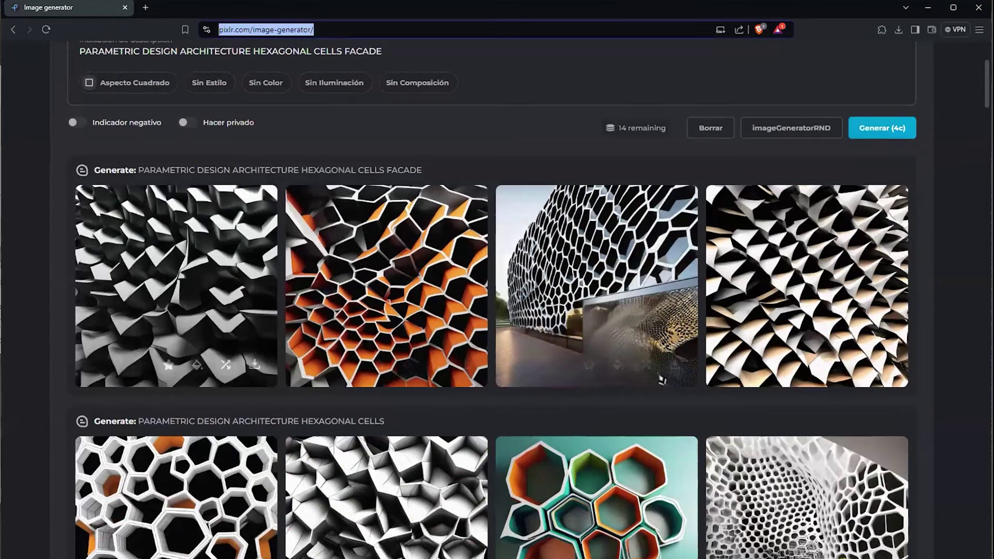
scroll(661, 378, "up", 3)
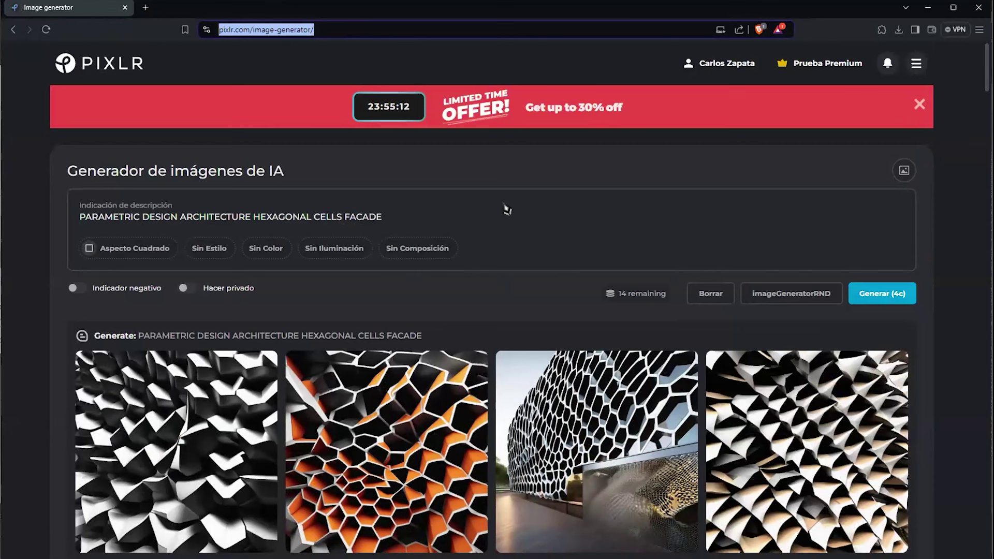
scroll(507, 209, "down", 2)
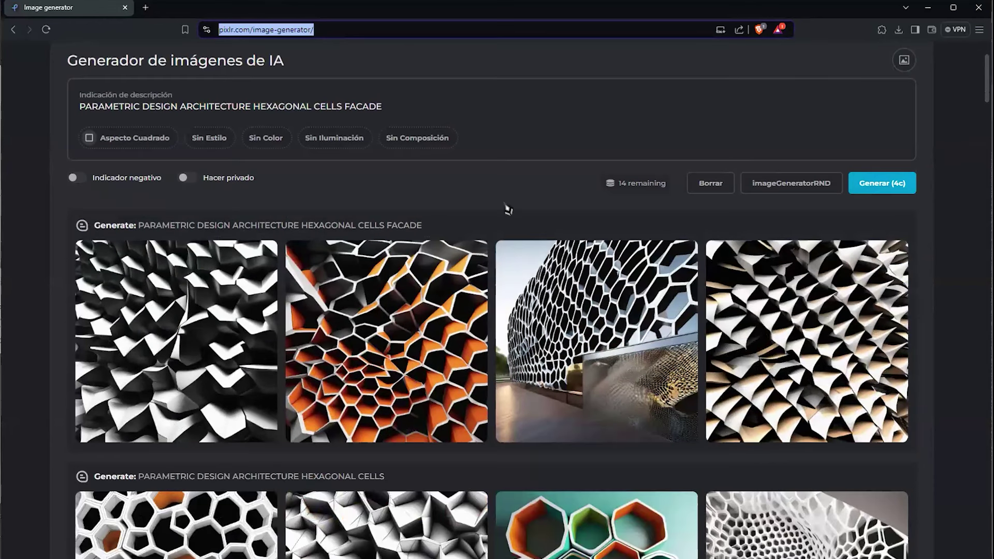
scroll(517, 202, "up", 2)
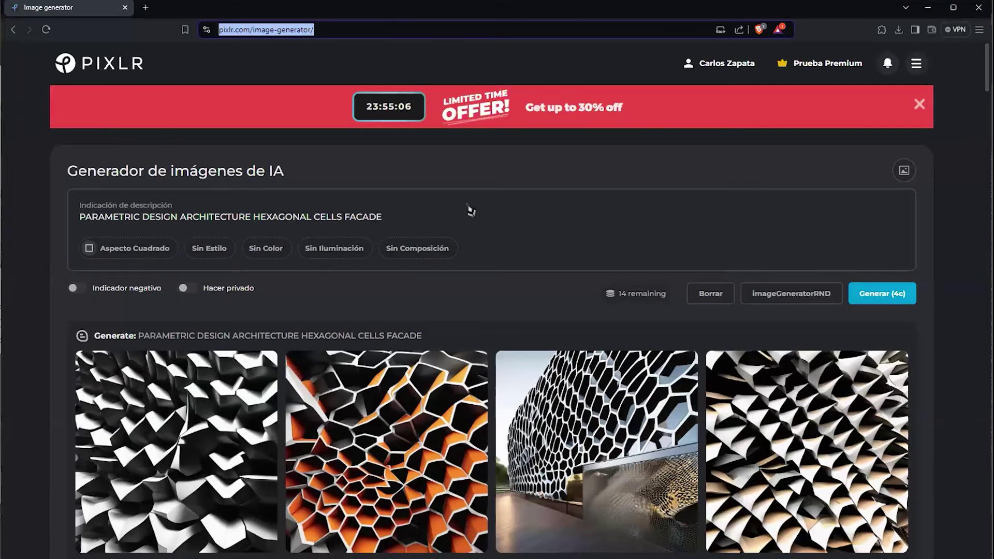
scroll(452, 206, "down", 2)
scroll(461, 191, "up", 2)
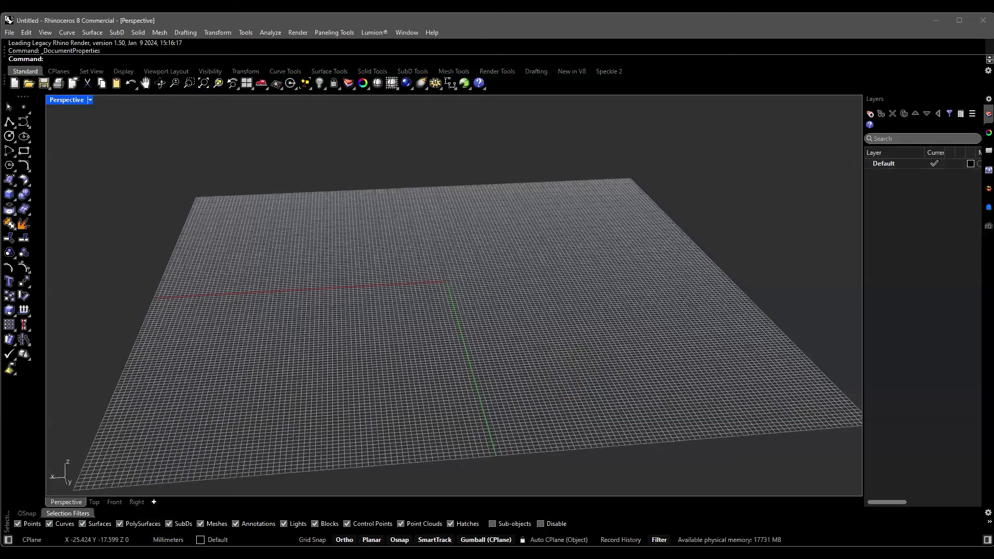
Orbit the Perspective view around the empty grid plane and begin typing the Polyline command.
right_click_drag(430, 296, 393, 311)
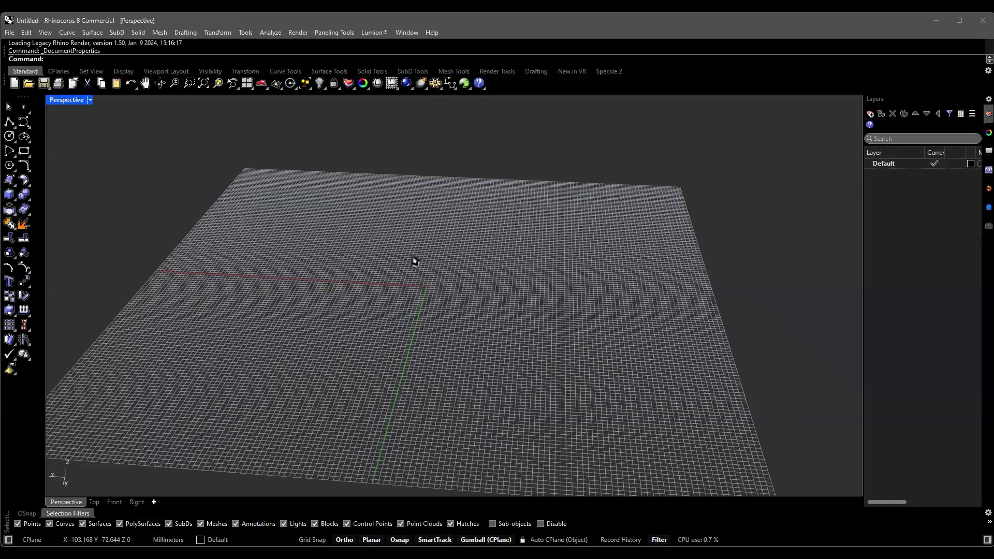
right_click_drag(414, 266, 513, 184)
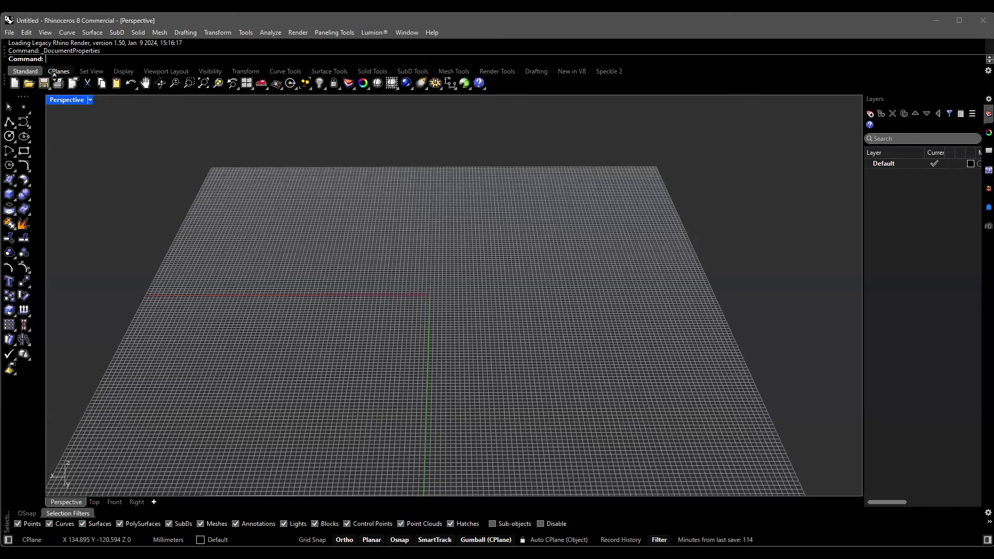
type("olyl")
Correct the mistyped command and run Polyline.
key("BackSpace")
key("BackSpace")
key("BackSpace")
key("BackSpace")
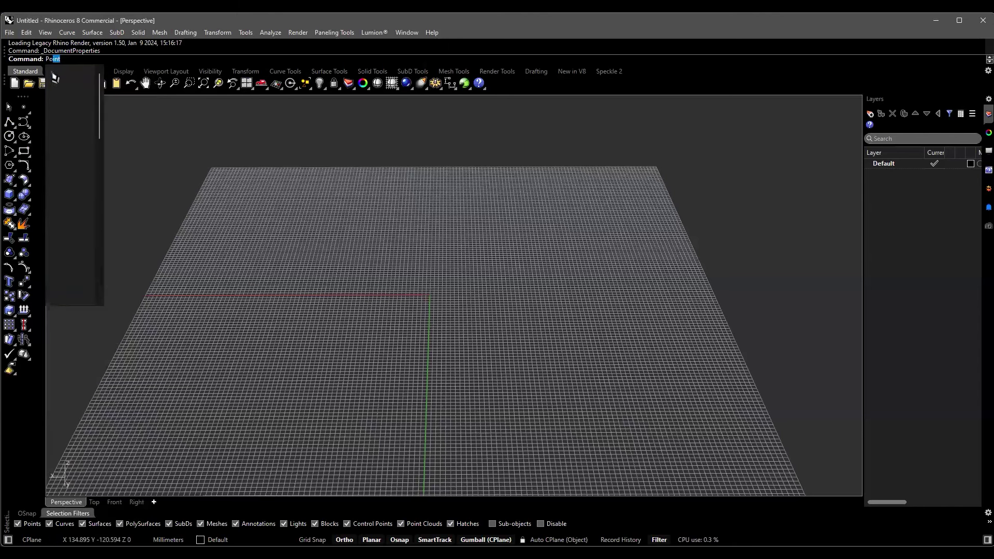
type("olyline")
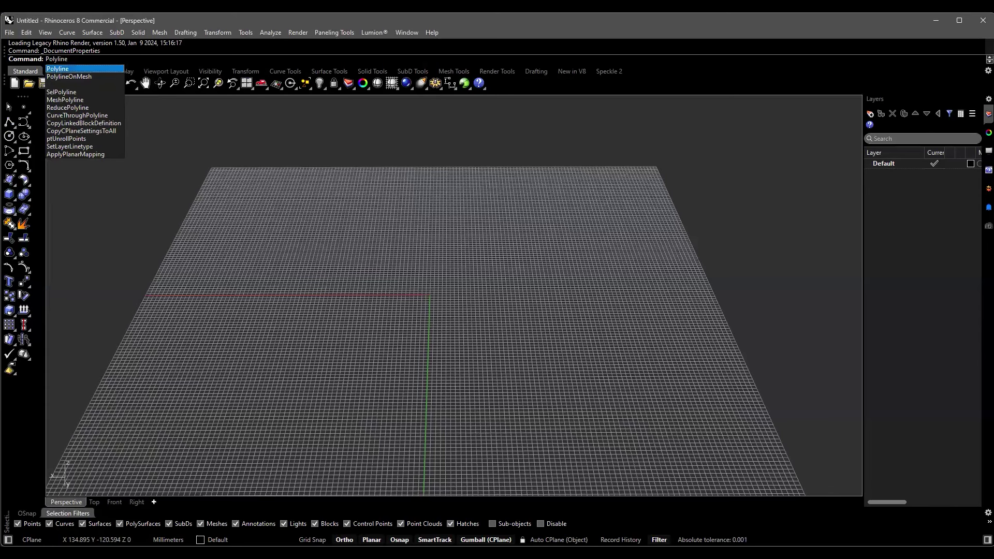
key("Return")
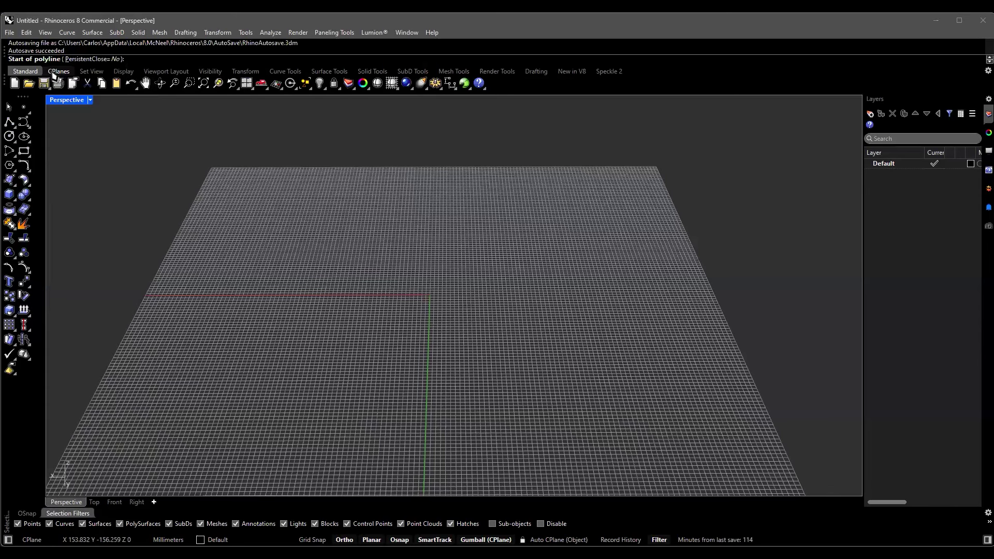
Toggle the four-view layout, then maximize and zoom into the Perspective viewport.
scroll(292, 253, "down", 3)
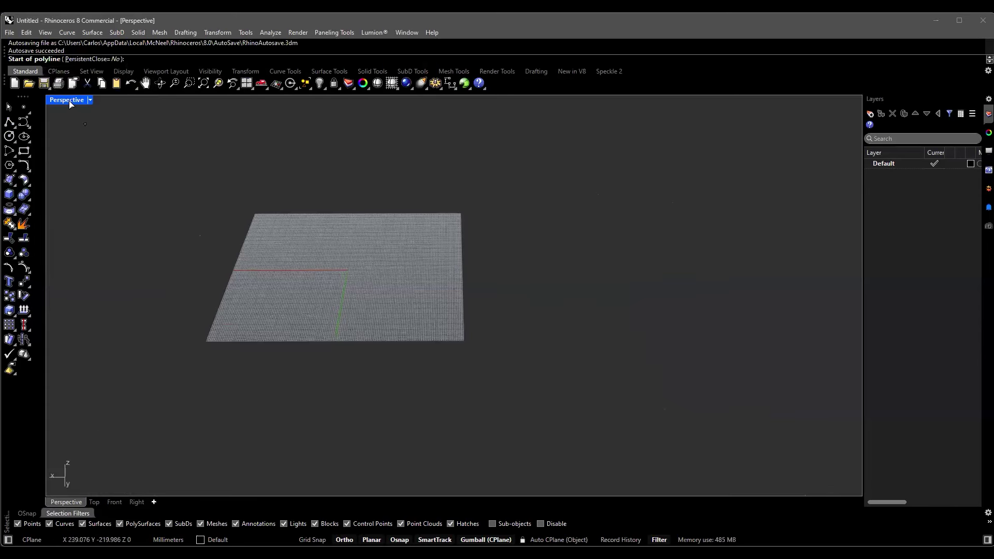
key("ctrl+m")
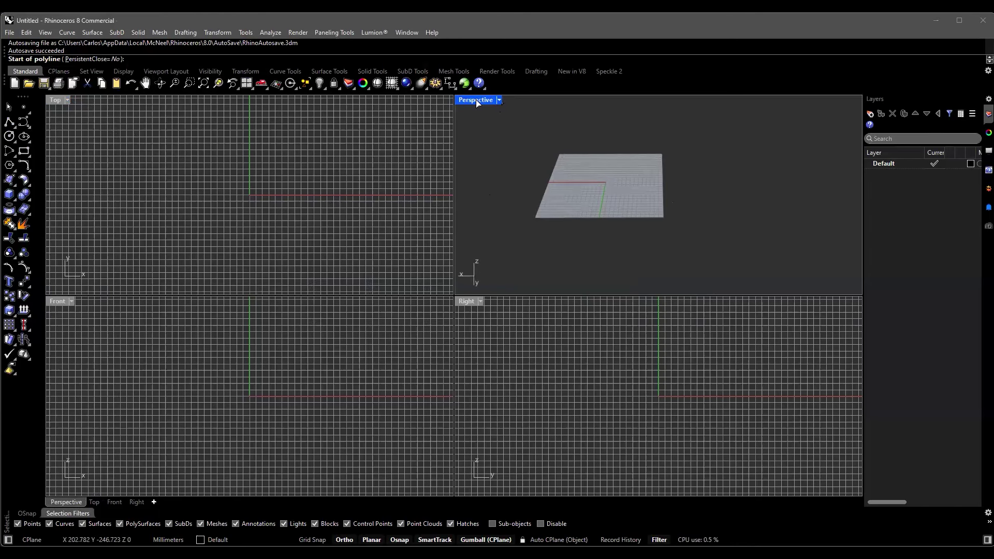
double_click(483, 100)
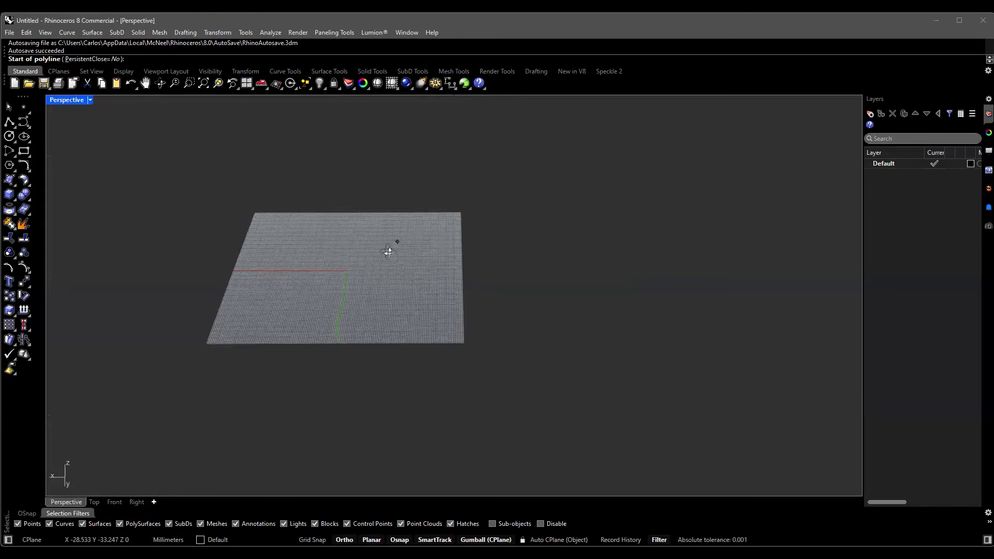
scroll(346, 265, "up", 10)
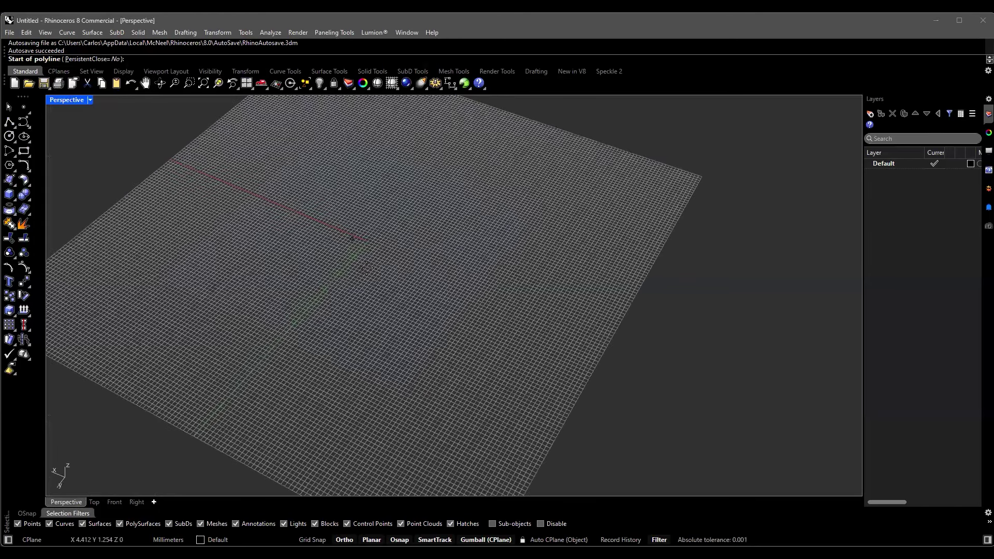
key("Left")
key("Left")
key("Left")
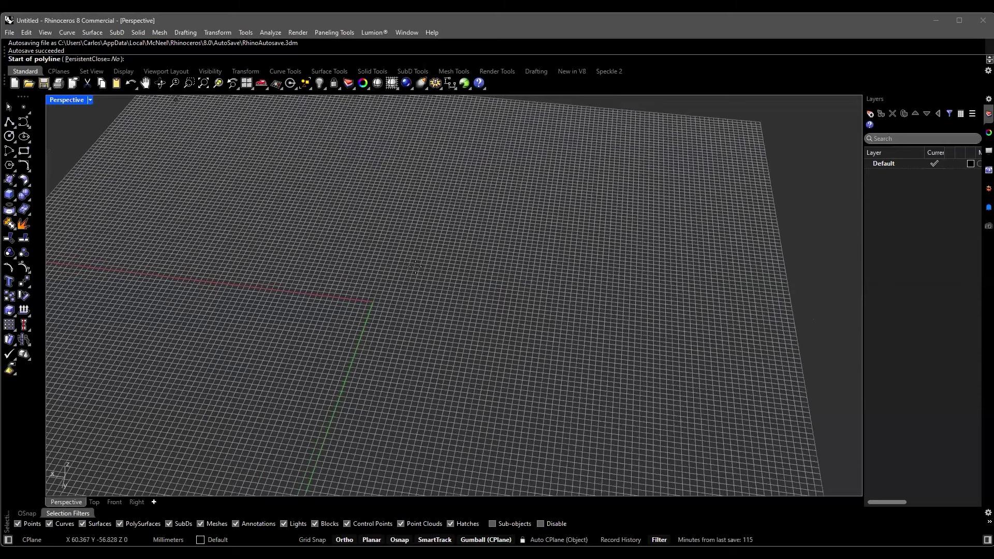
Start the polyline near the origin and place the first inner corners of the spiral.
key("Right")
key("Right")
key("Right")
left_click(358, 261)
left_click(645, 238)
left_click(636, 439)
left_click(191, 353)
left_click(306, 160)
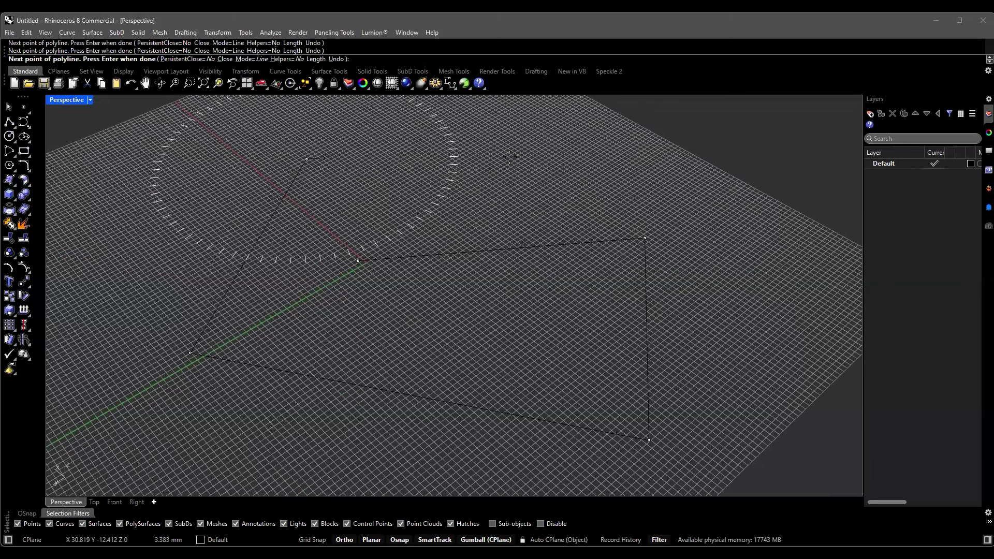
left_click(687, 152)
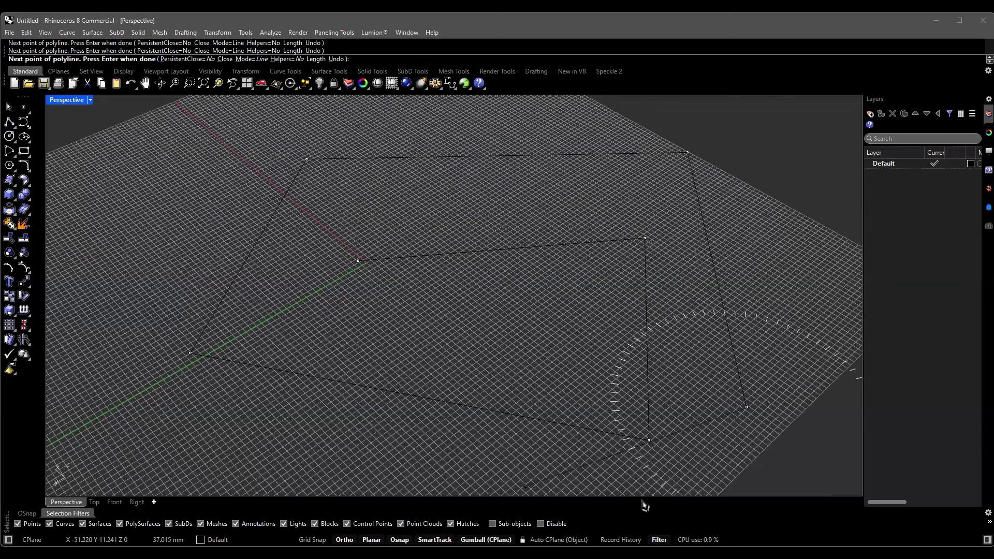
Widen the spiral with outer corners, finish the polyline, and select it.
left_click(656, 474)
left_click(140, 372)
left_click(232, 149)
left_click(457, 122)
left_click(681, 119)
left_click(782, 236)
left_click(821, 350)
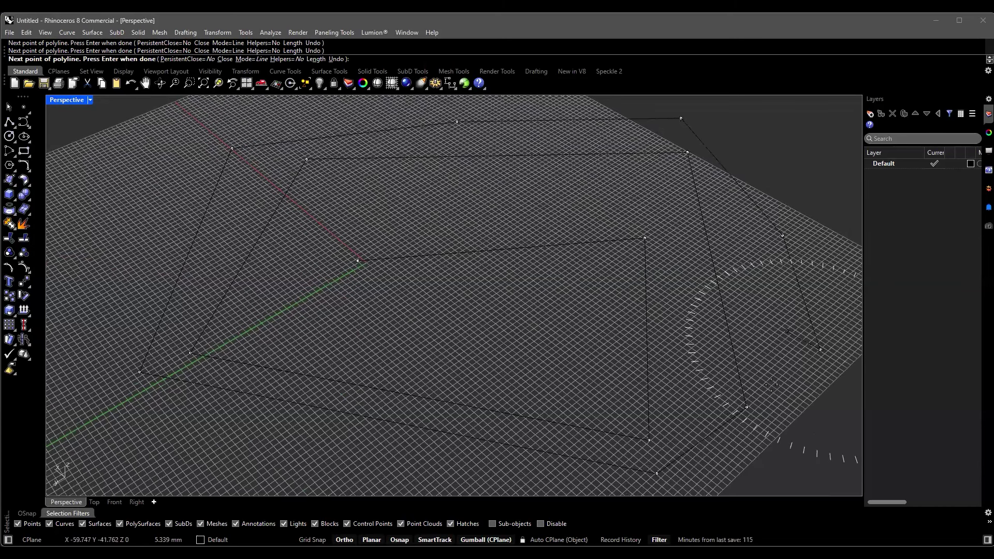
scroll(642, 336, "down", 5)
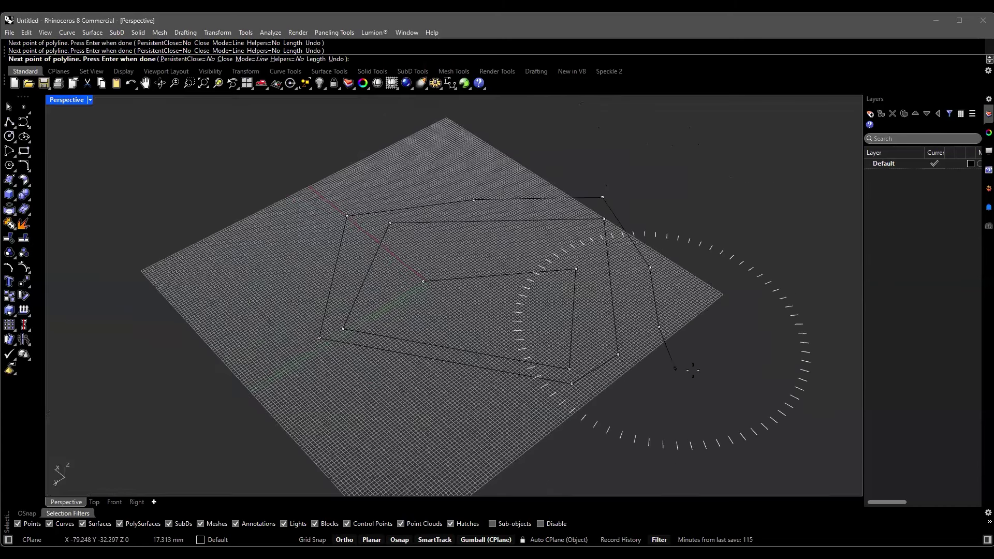
scroll(705, 336, "up", 3)
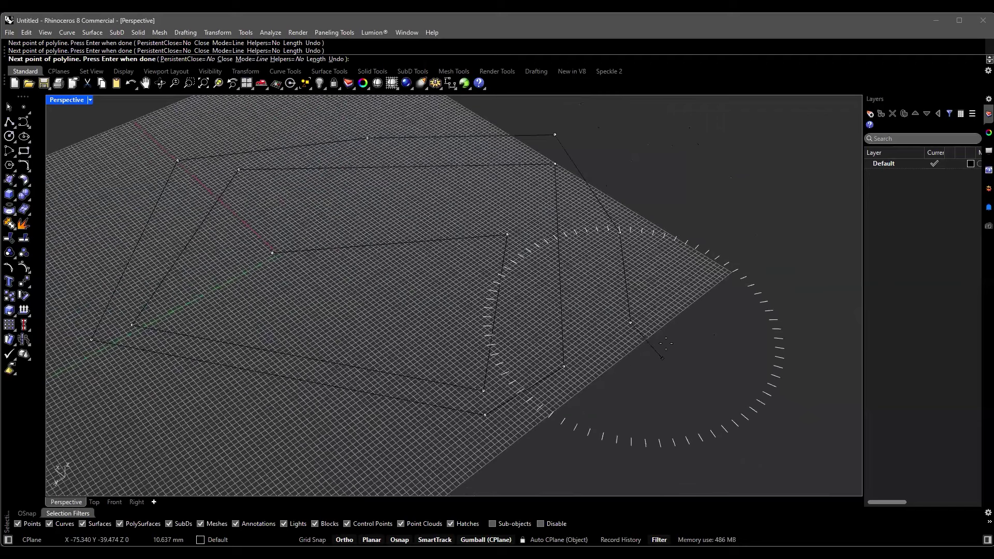
scroll(656, 333, "down", 1)
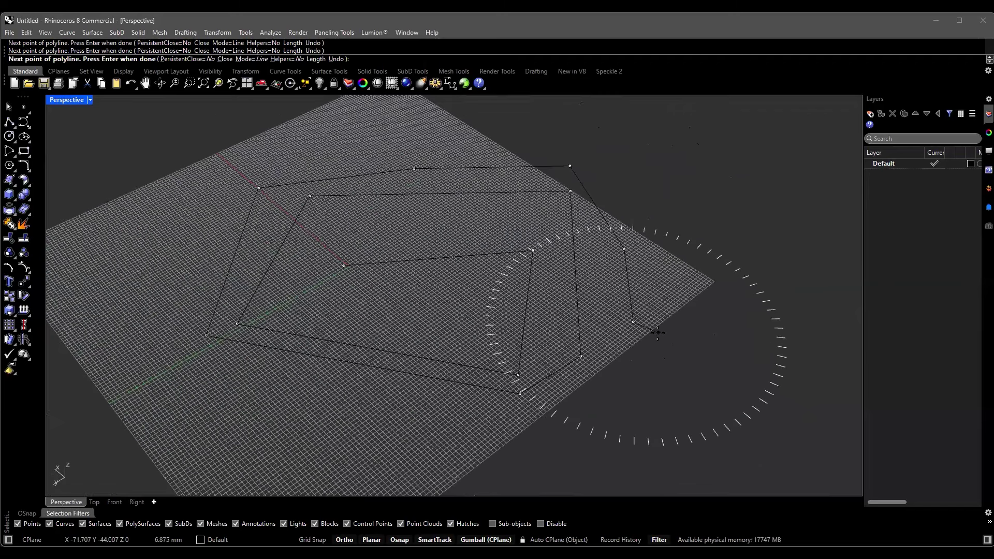
key("Return")
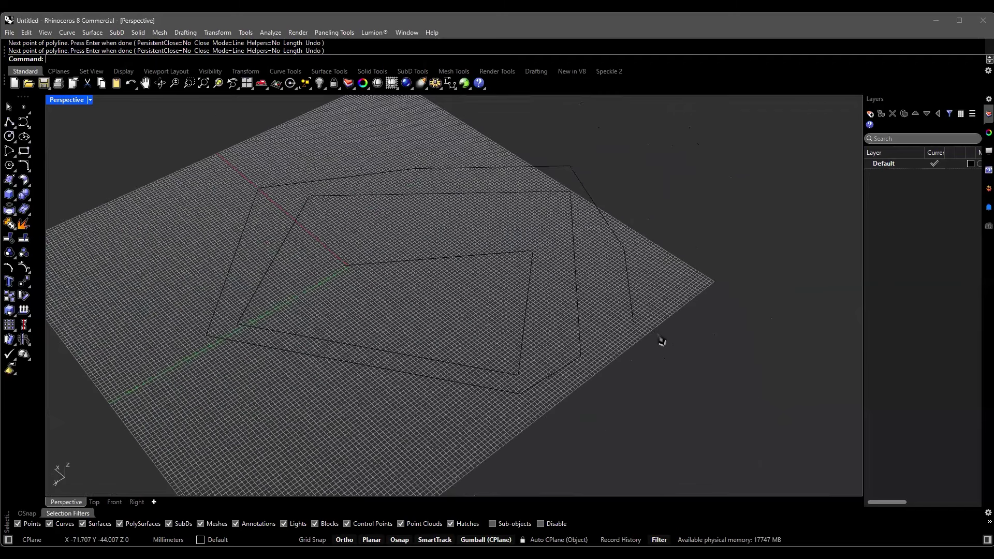
left_click(632, 305)
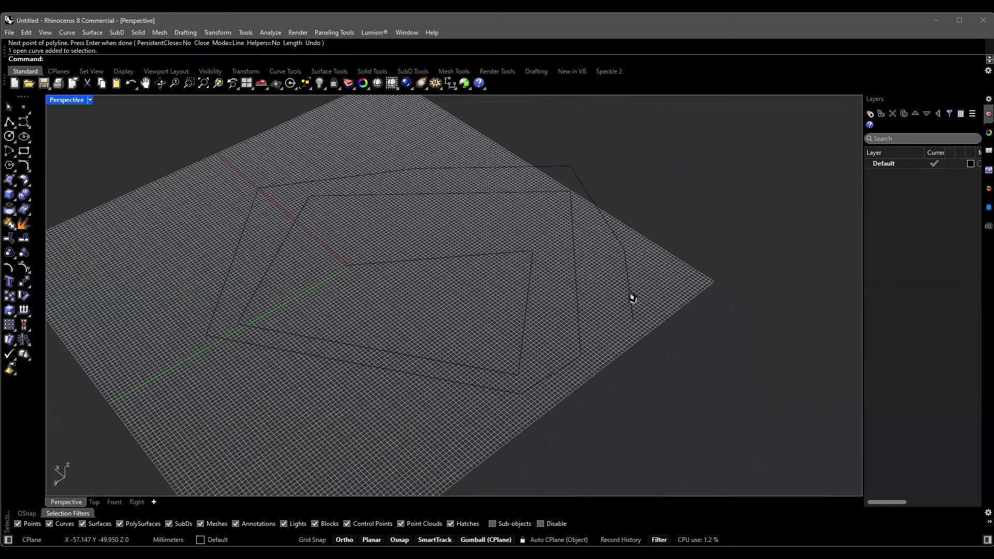
Select the spiral and move one of its left corner points along X.
left_click(719, 266)
left_click(629, 278)
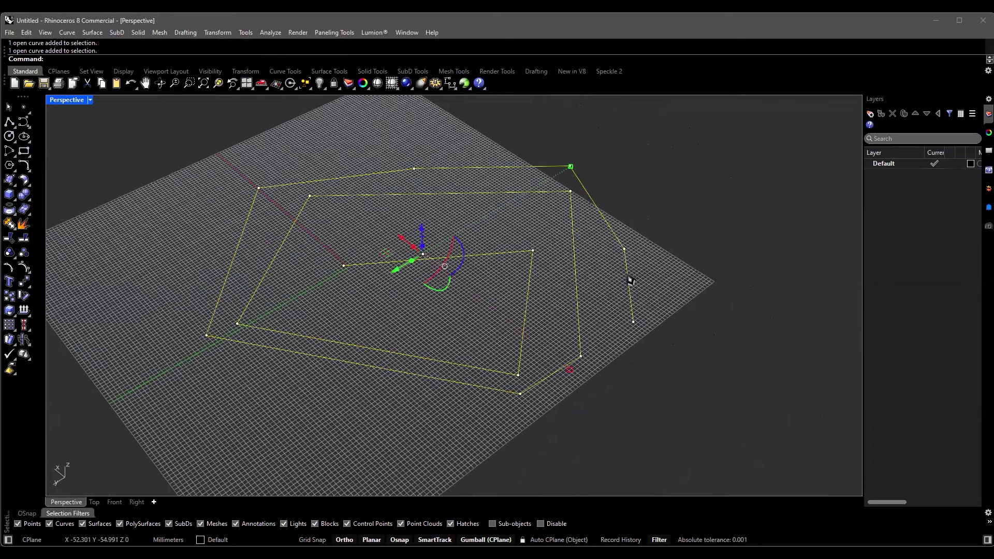
right_click_drag(574, 284, 637, 259)
right_click_drag(720, 237, 482, 253)
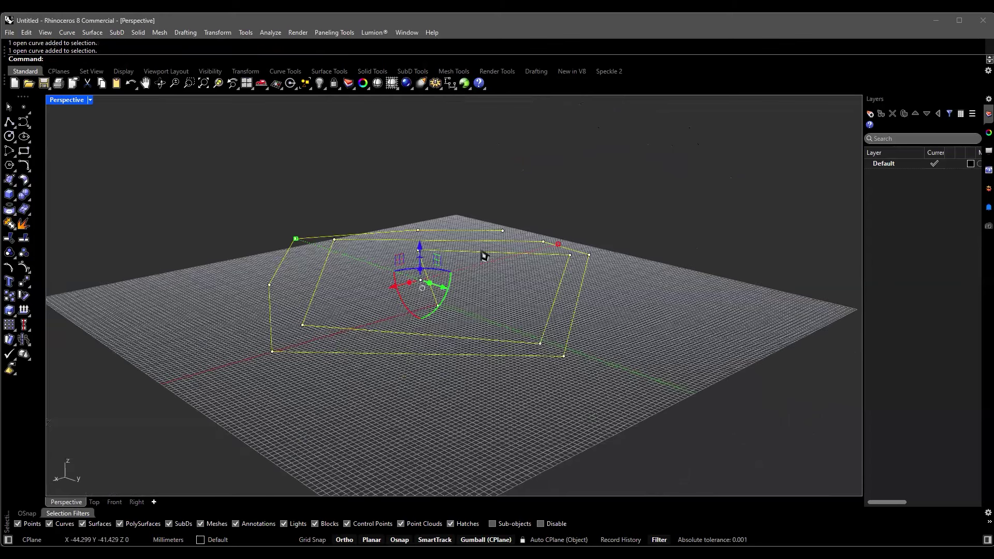
scroll(626, 351, "up", 3)
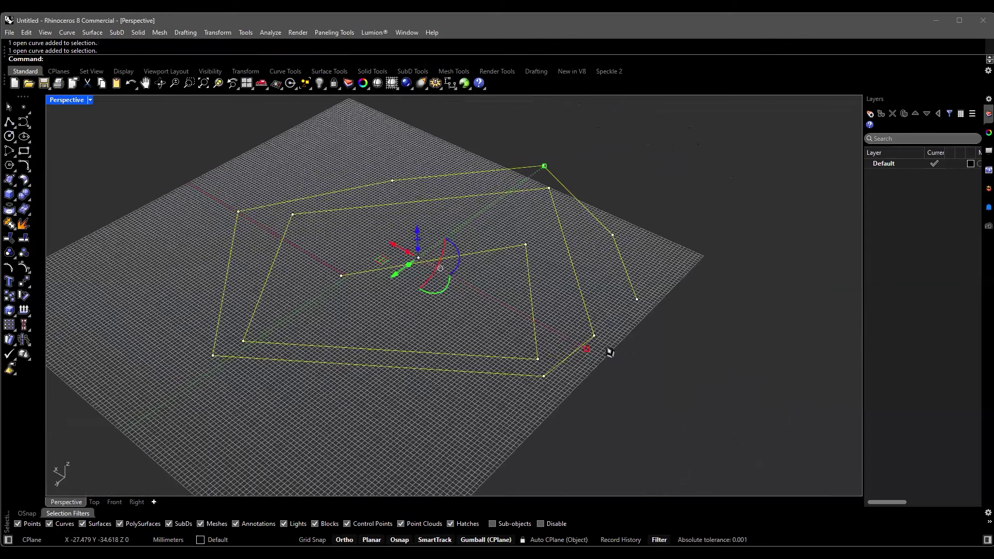
left_click(238, 213)
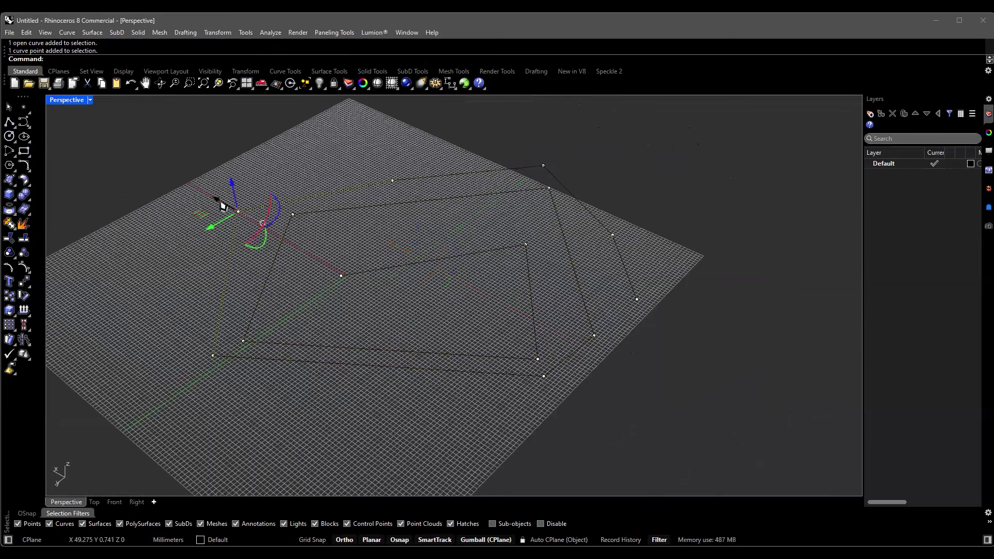
left_click_drag(216, 199, 275, 205)
key("Escape")
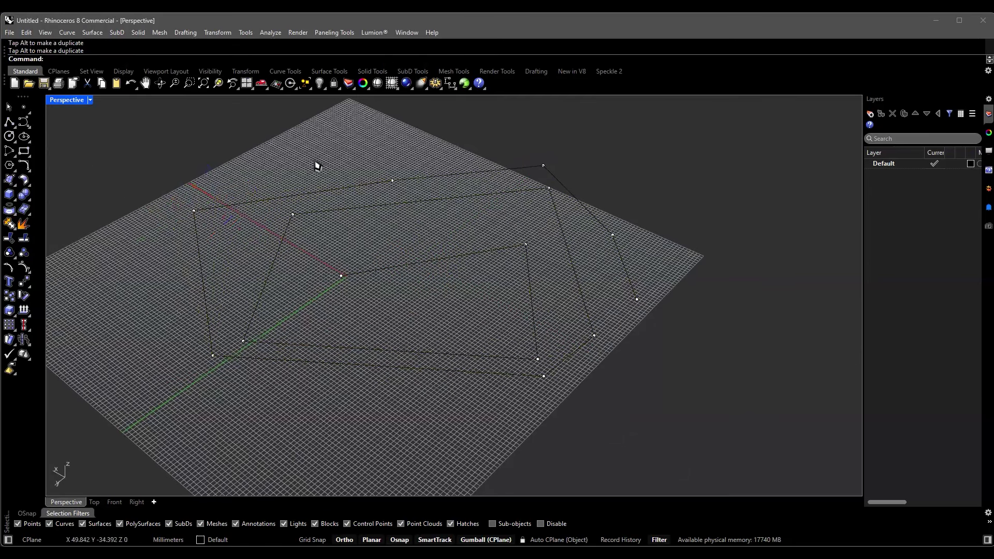
Pull a back corner point of the spiral inward.
scroll(196, 214, "up", 3)
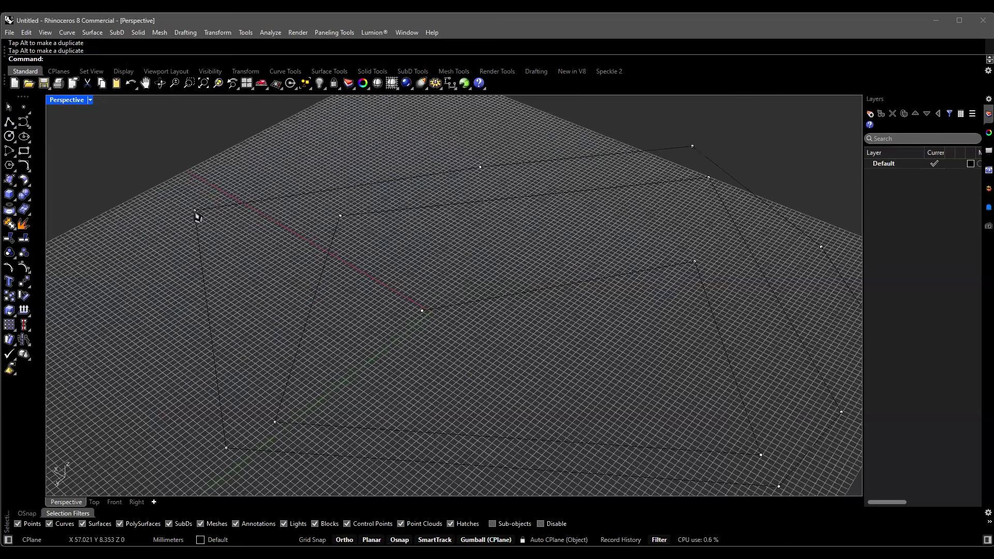
left_click(481, 167)
left_click_drag(463, 161, 426, 142)
key("Escape")
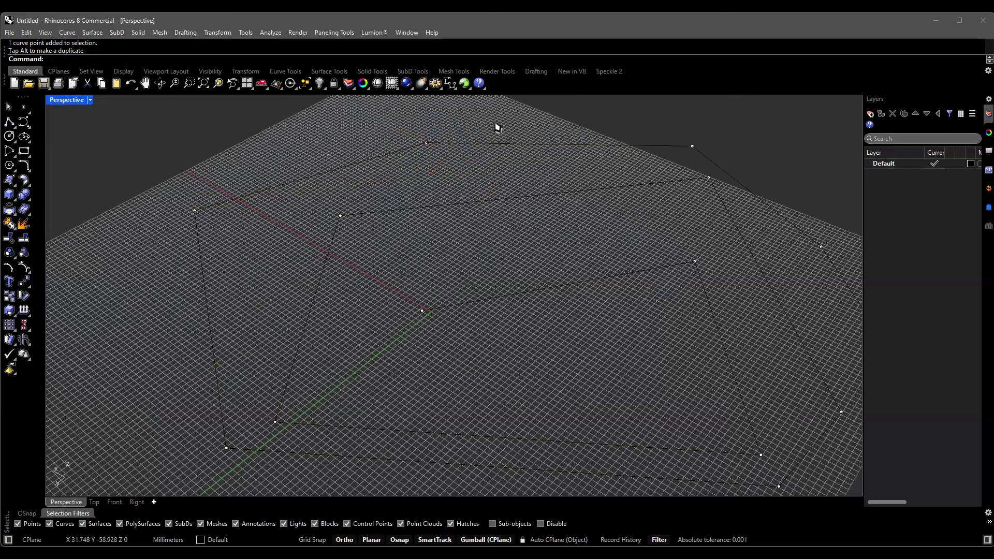
Move a front corner point to reshape the spiral, then select another corner.
left_click(225, 449)
right_click_drag(232, 431, 225, 356)
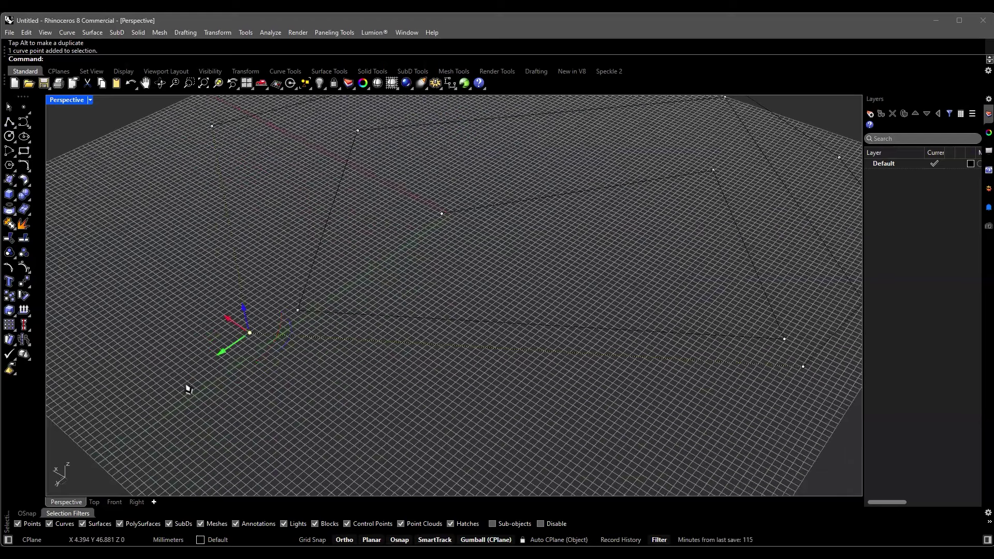
right_click_drag(601, 378, 636, 383)
left_click_drag(609, 364, 686, 327)
left_click(787, 316)
right_click_drag(669, 333, 285, 377)
left_click(285, 378)
scroll(371, 279, "up", 5)
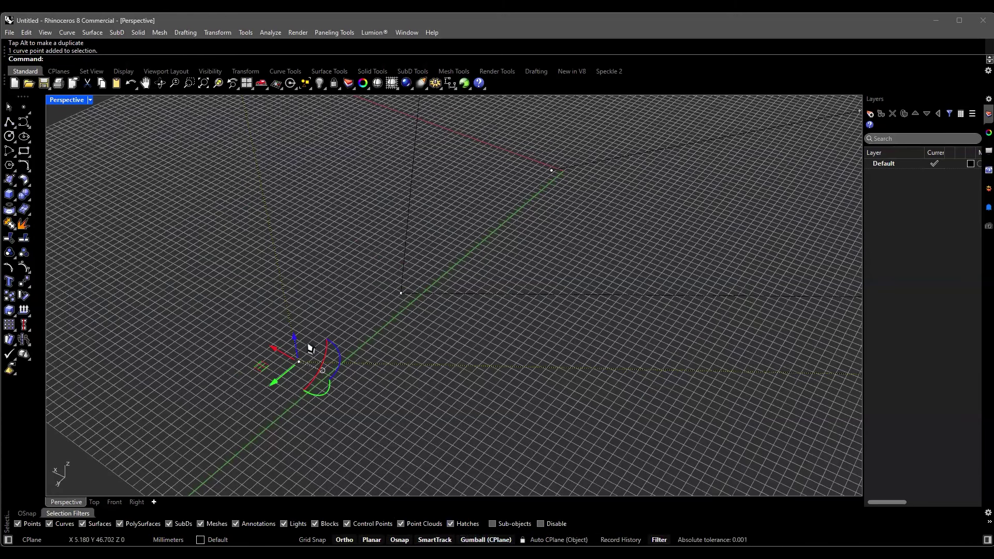
Zoom out to the whole spiral, show the OSnap options, deselect, and start a new Polyline.
scroll(321, 360, "down", 5)
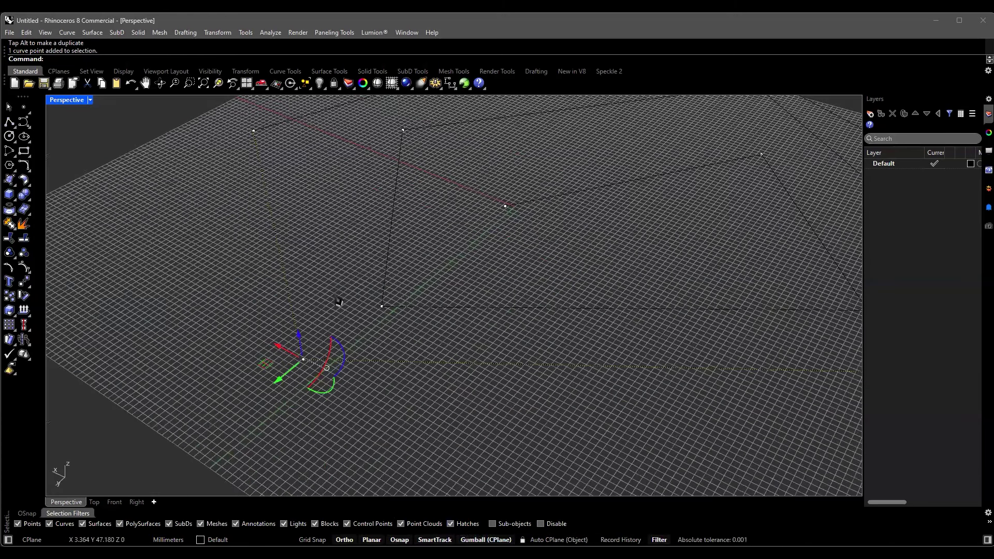
scroll(416, 354, "down", 2)
right_click_drag(414, 354, 356, 350)
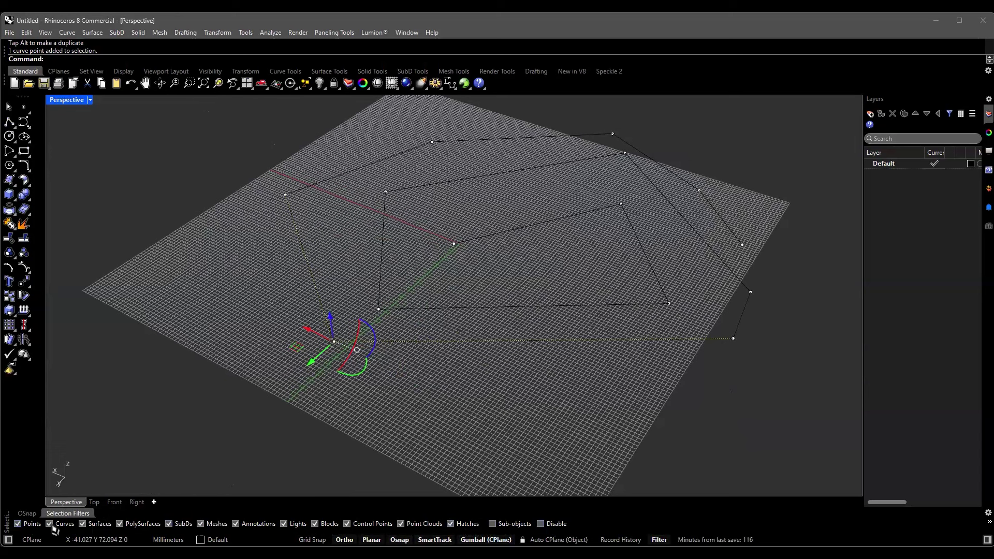
left_click(29, 514)
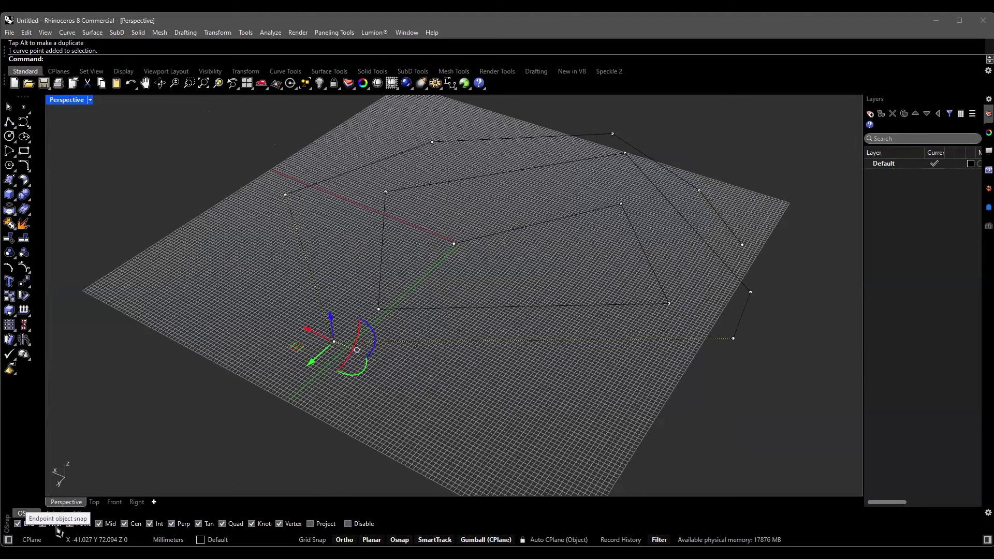
left_click(452, 407)
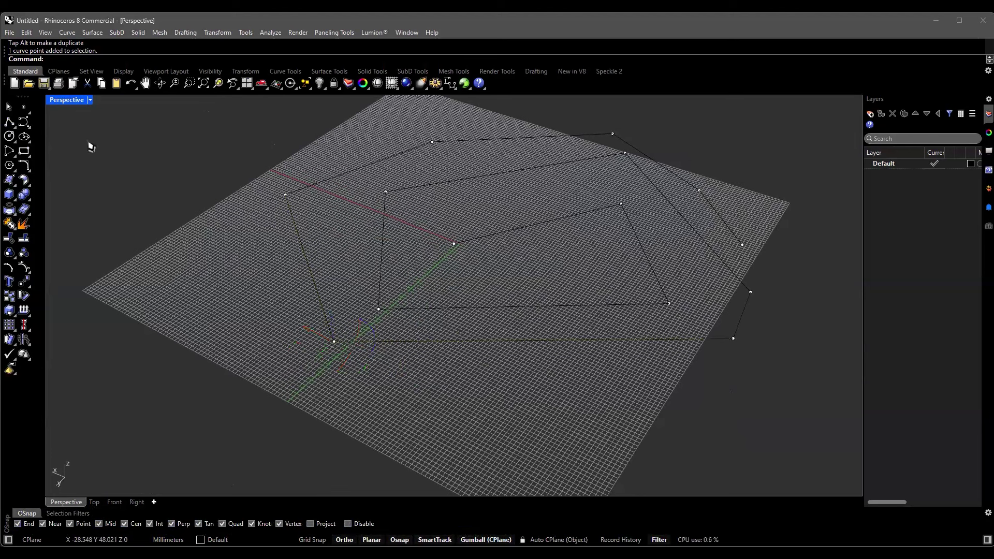
left_click(9, 122)
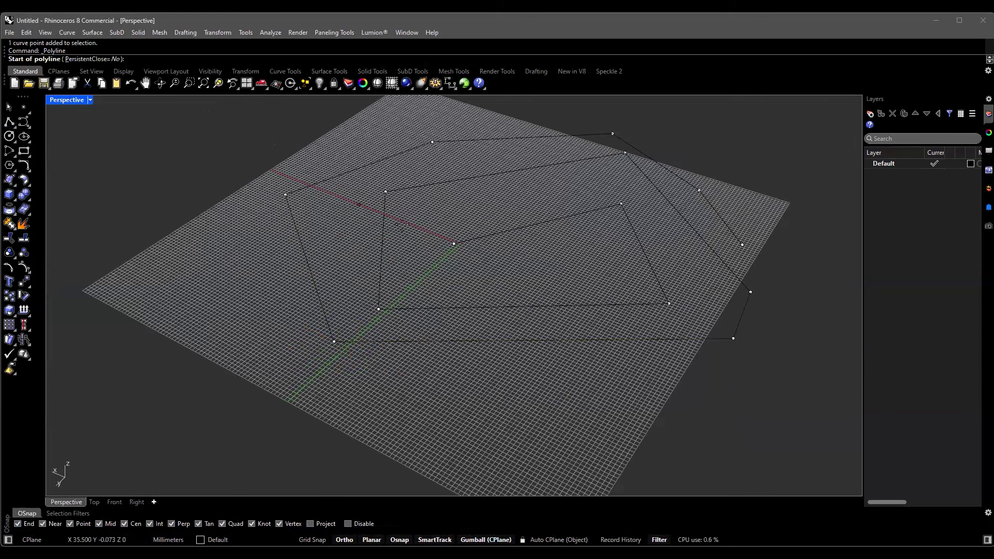
right_click_drag(513, 261, 551, 271)
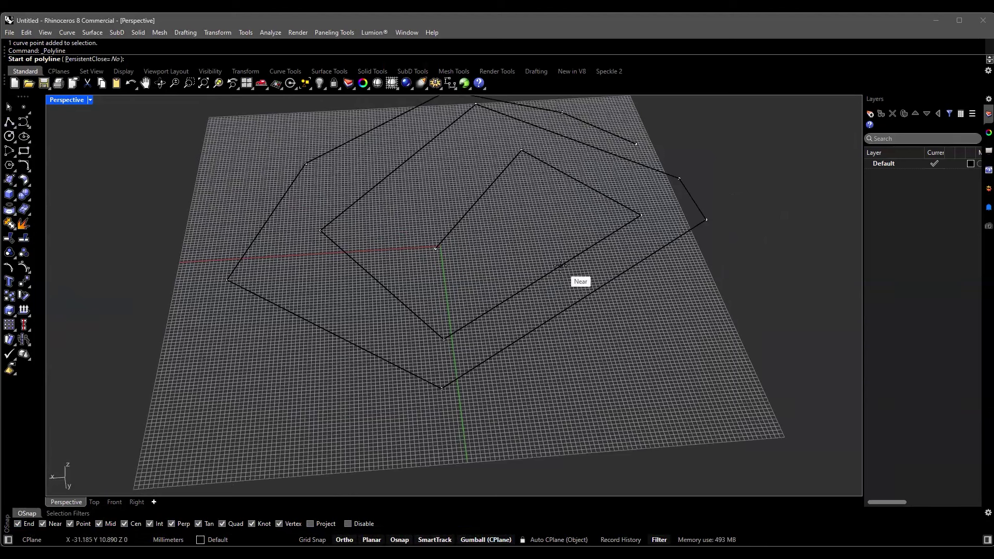
left_click(42, 523)
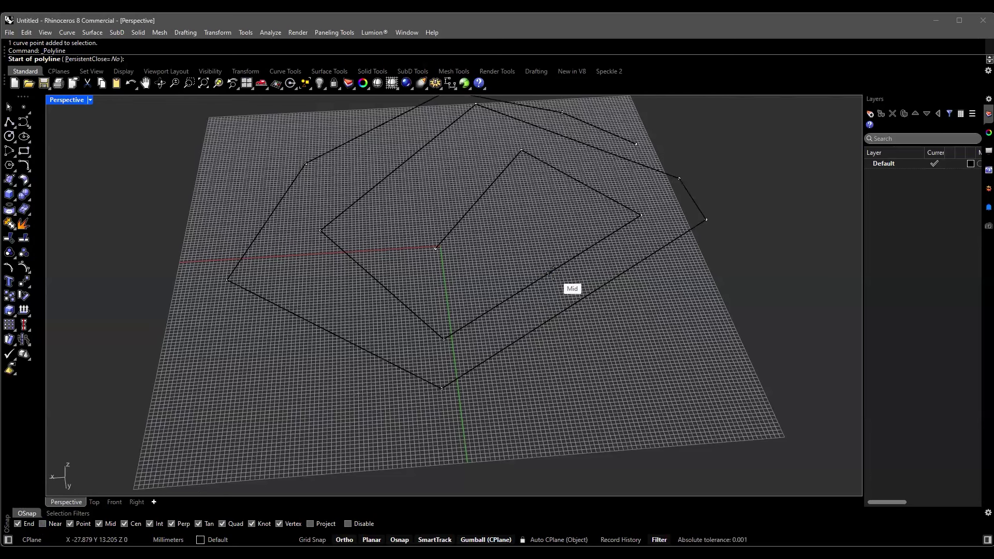
right_click_drag(528, 290, 617, 230)
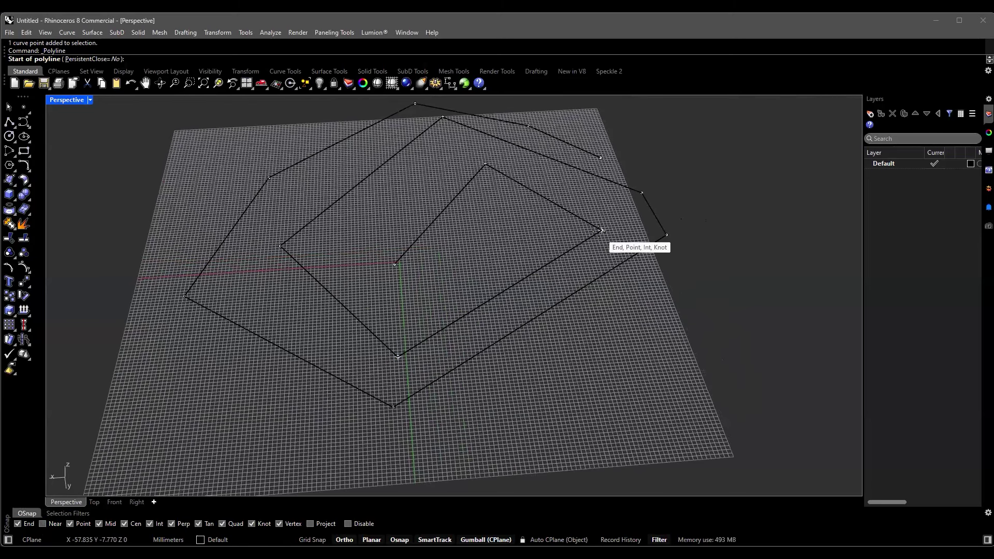
left_click(43, 524)
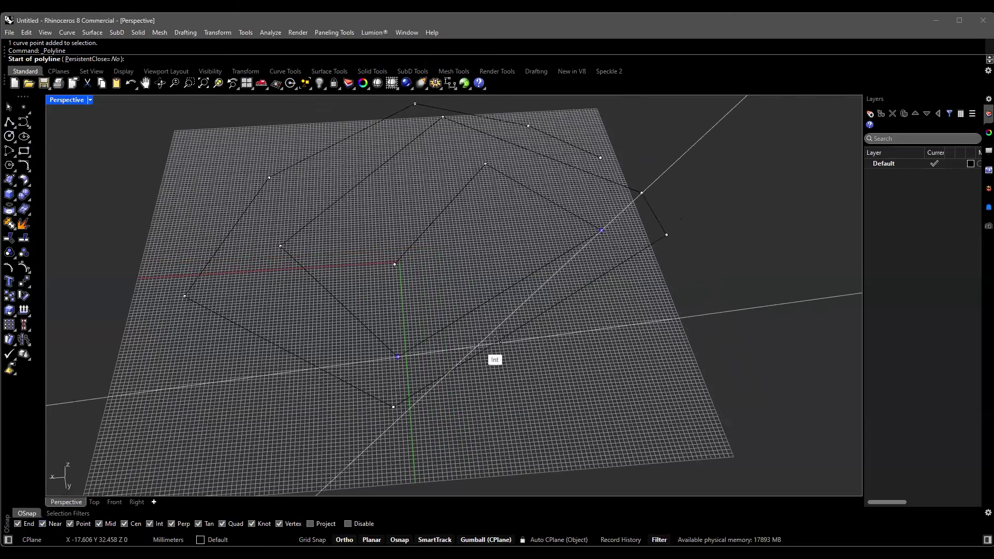
key("Escape")
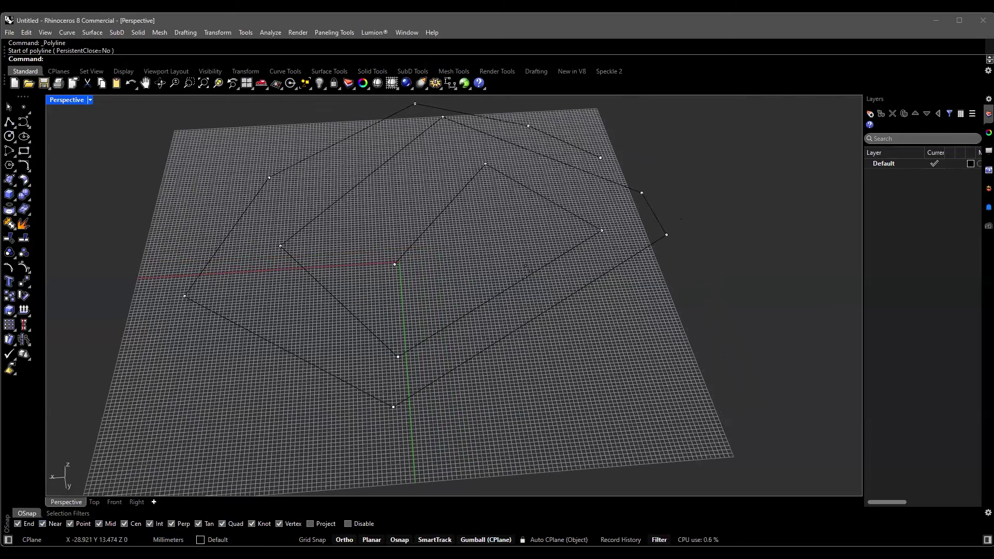
key("Return")
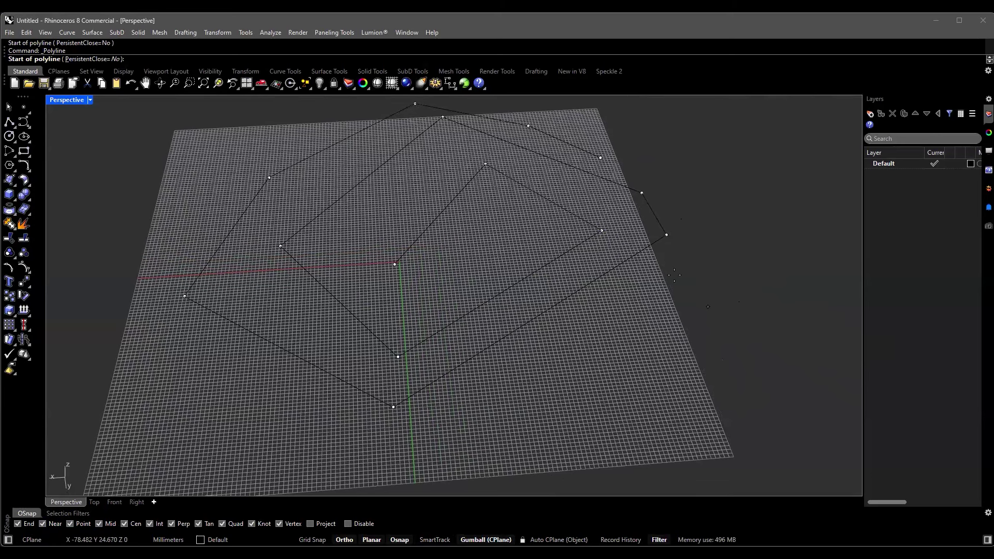
Start the new polyline snapped to the spiral's outer endpoint.
right_click_drag(603, 245, 486, 322)
right_click_drag(420, 274, 600, 326)
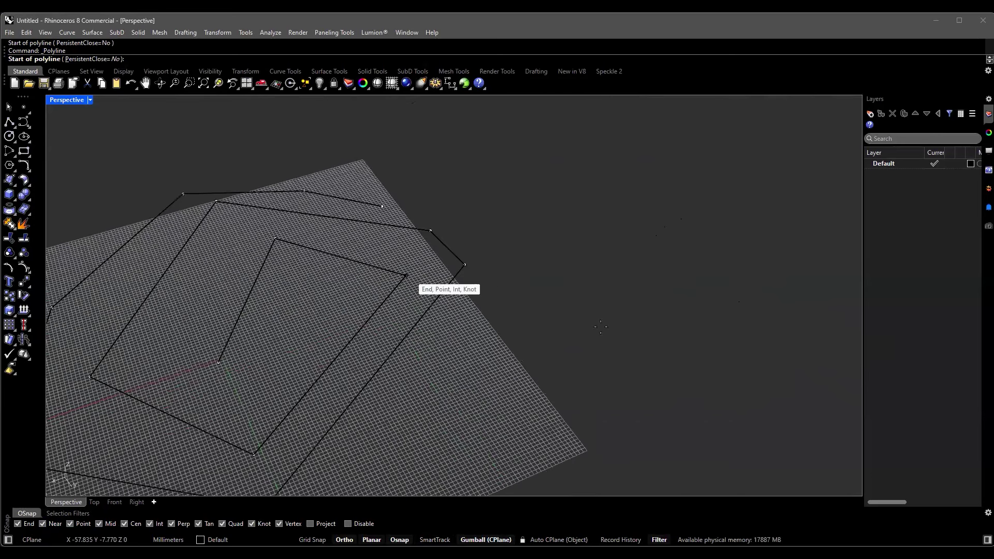
left_click(407, 274)
right_click_drag(406, 275, 398, 361)
Place the polyline's second point off the grid to the upper right.
scroll(444, 389, "up", 3)
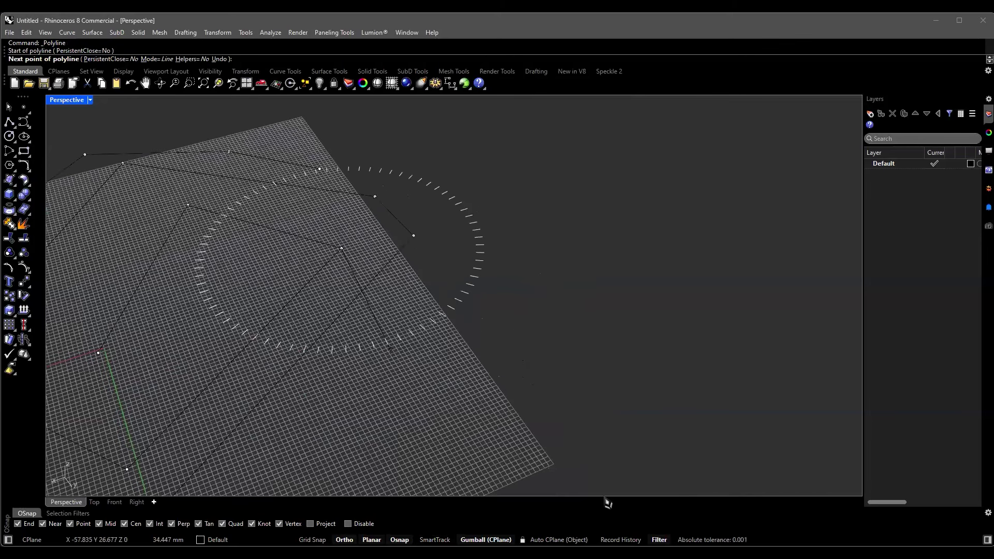
scroll(390, 349, "down", 3)
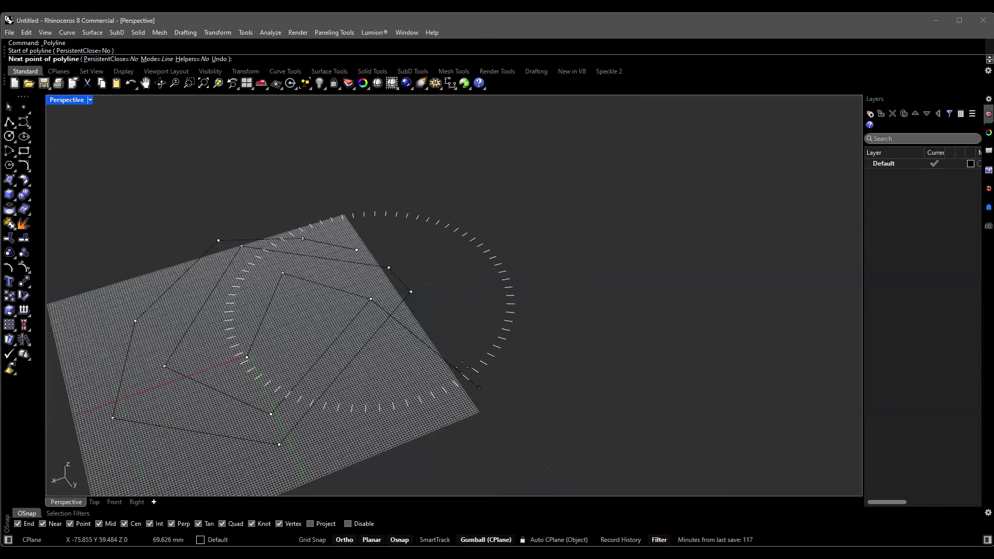
scroll(462, 397, "up", 2)
scroll(462, 414, "down", 1)
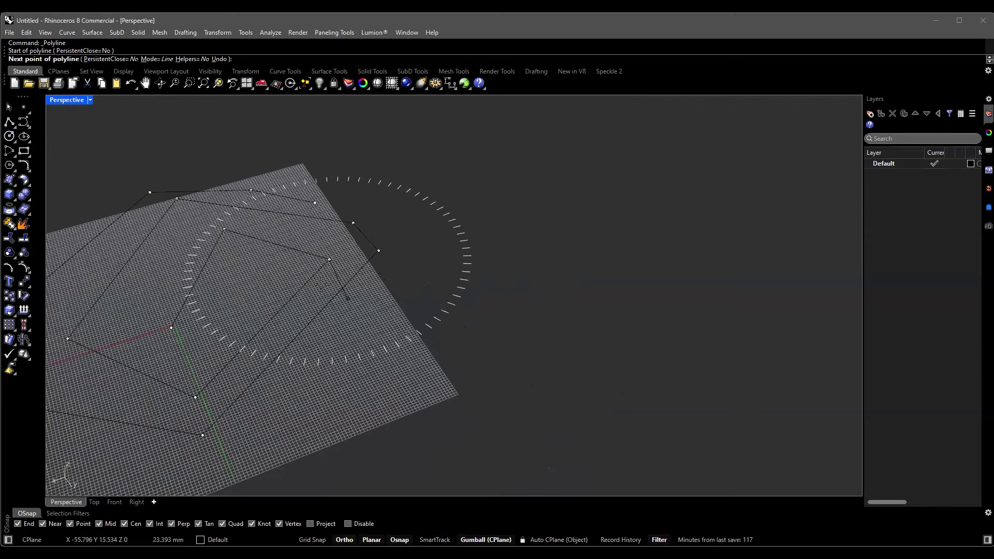
scroll(217, 223, "up", 1)
scroll(217, 222, "up", 1)
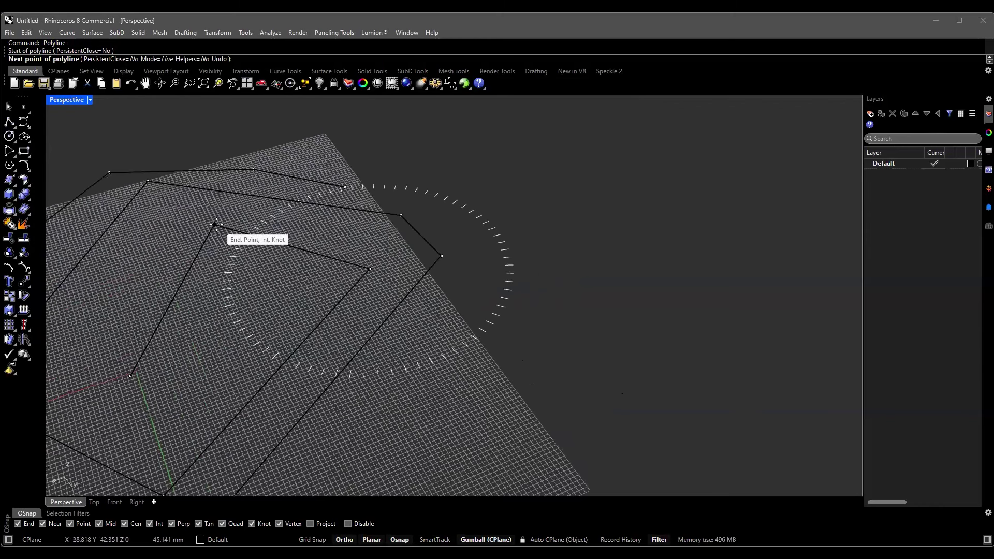
scroll(216, 224, "down", 2)
scroll(290, 248, "up", 2)
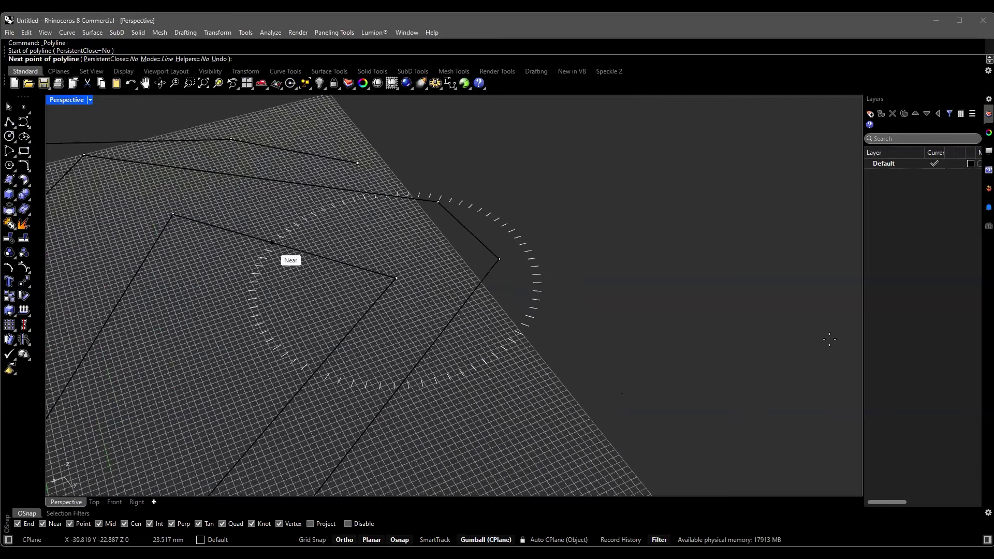
scroll(275, 246, "down", 4)
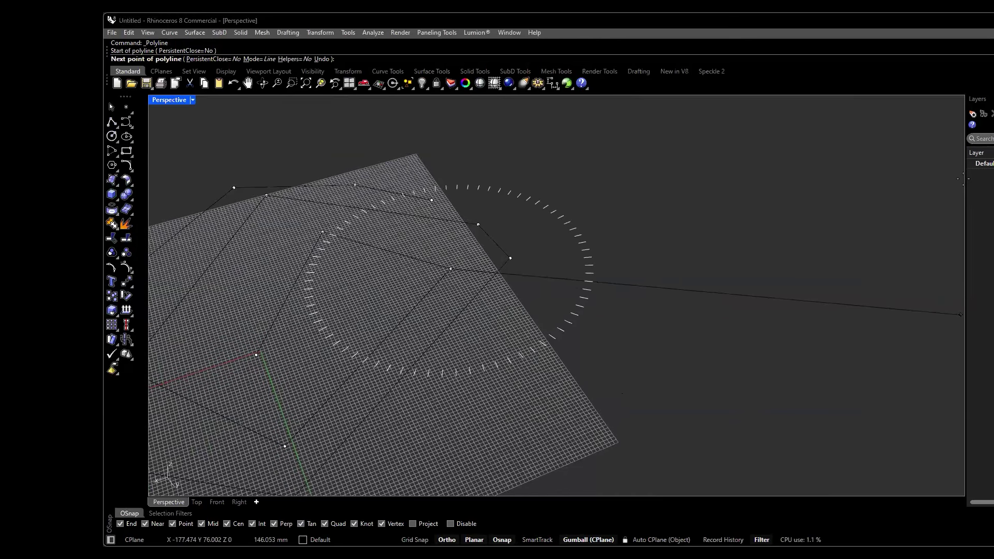
left_click(951, 168)
left_click(972, 164)
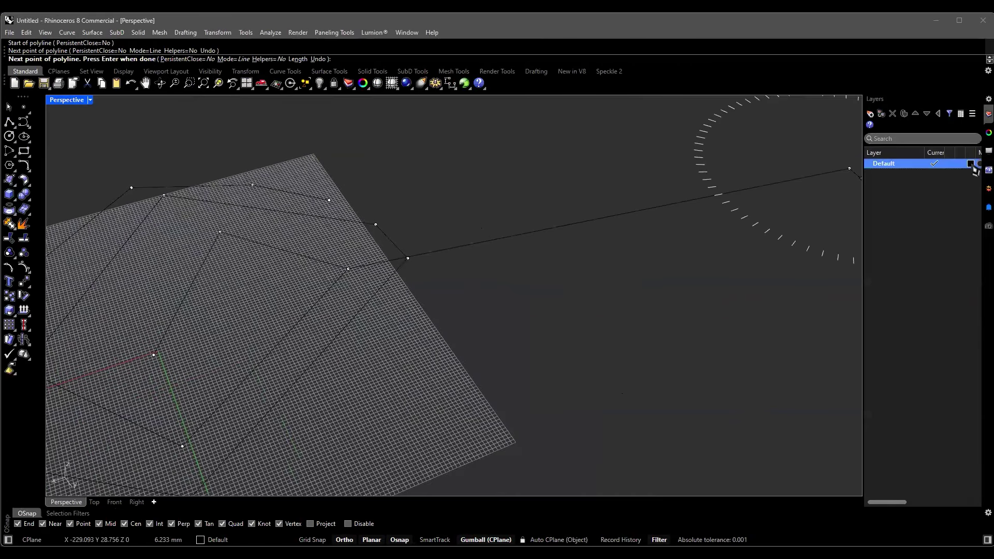
Set the Default layer colour to White, discard the stray polyline, and restart Polyline.
left_click(134, 170)
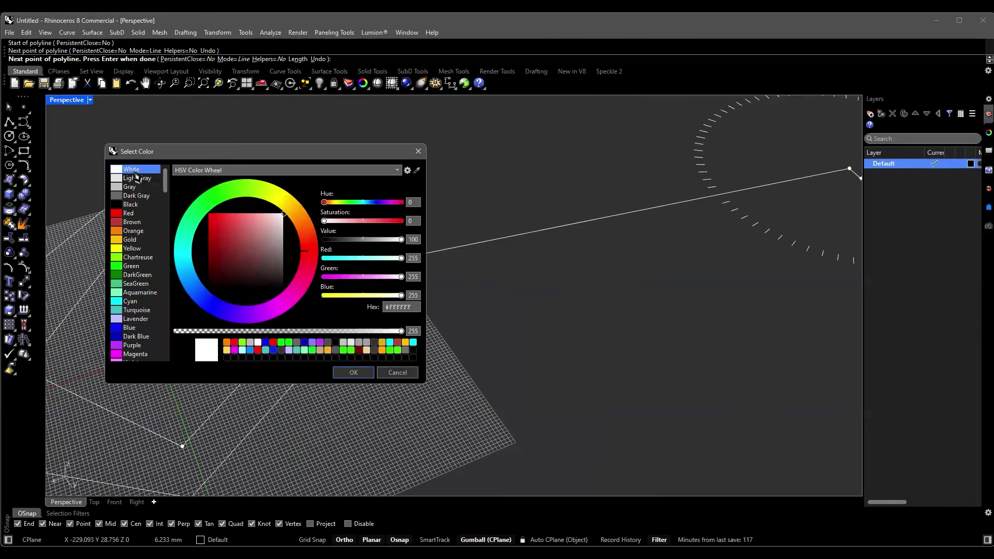
key("Return")
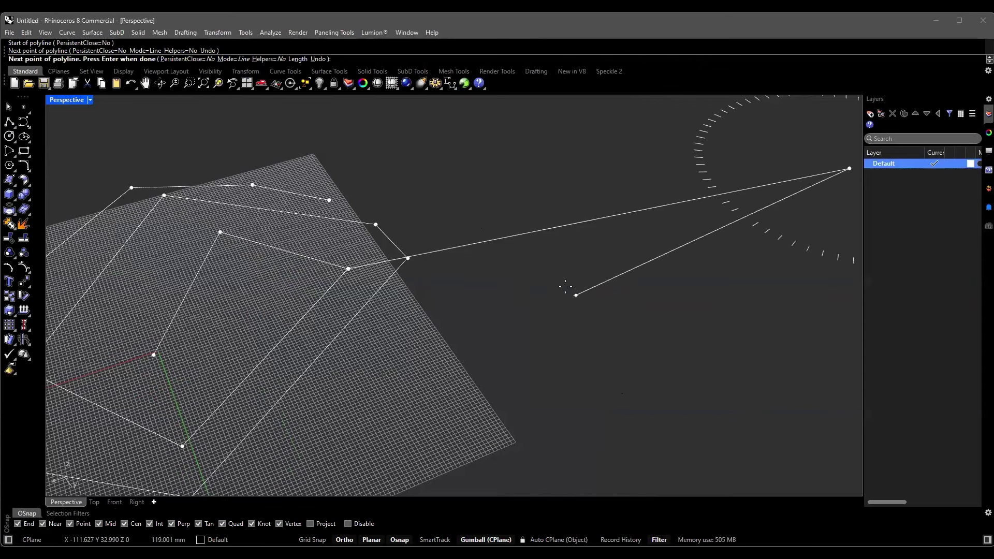
right_click_drag(565, 286, 563, 270)
key("Escape")
key("Return")
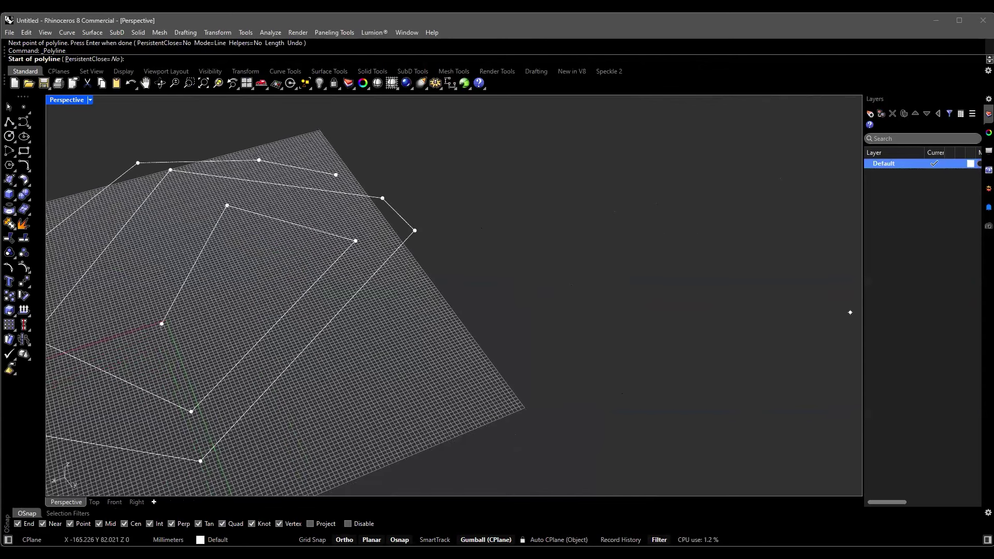
Pan and orbit from low and overhead angles around the white spiral.
right_click_drag(467, 254, 364, 469, "shift")
scroll(593, 284, "down", 4)
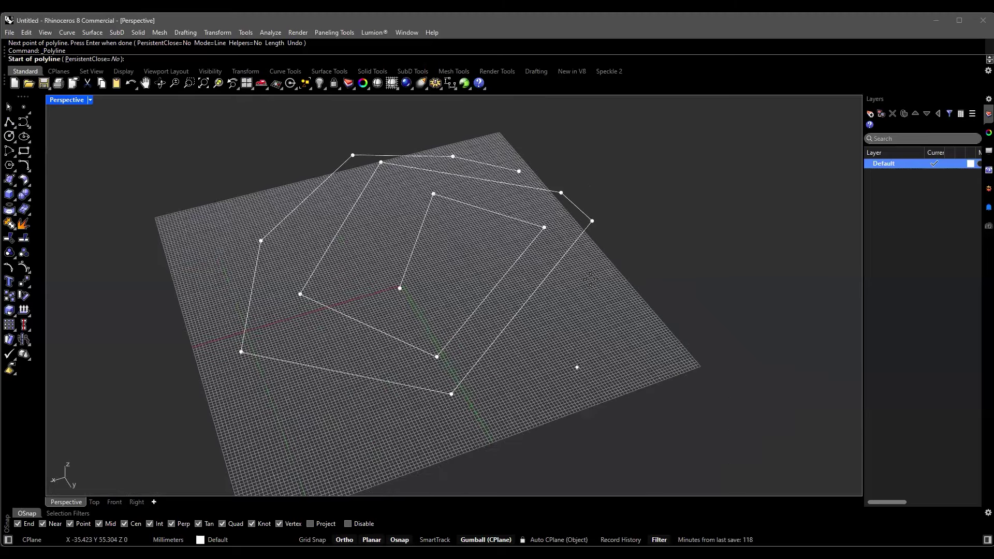
scroll(590, 280, "up", 3)
scroll(590, 280, "down", 3)
scroll(548, 298, "up", 3)
right_click_drag(479, 274, 607, 290)
right_click_drag(151, 256, 361, 442)
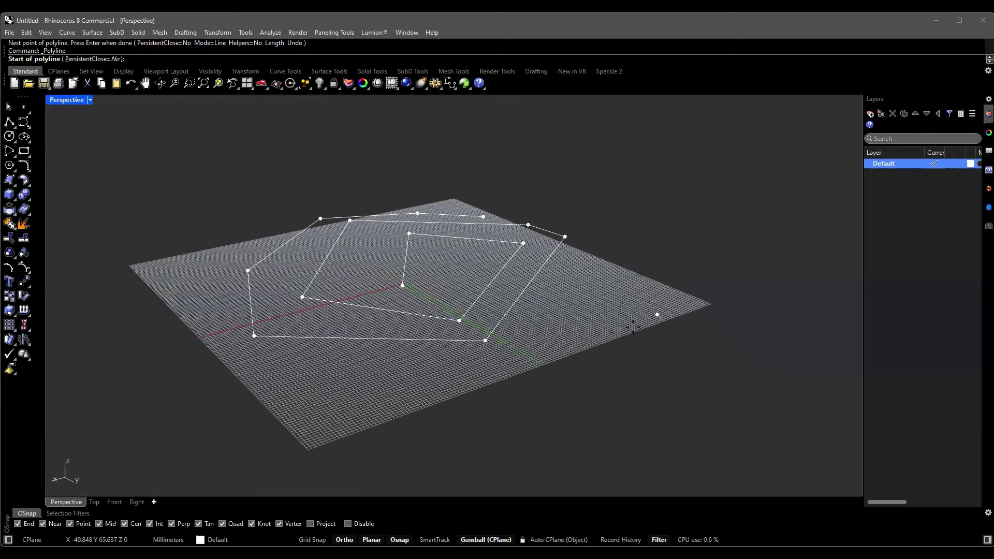
right_click_drag(523, 231, 621, 354)
right_click_drag(482, 378, 373, 372)
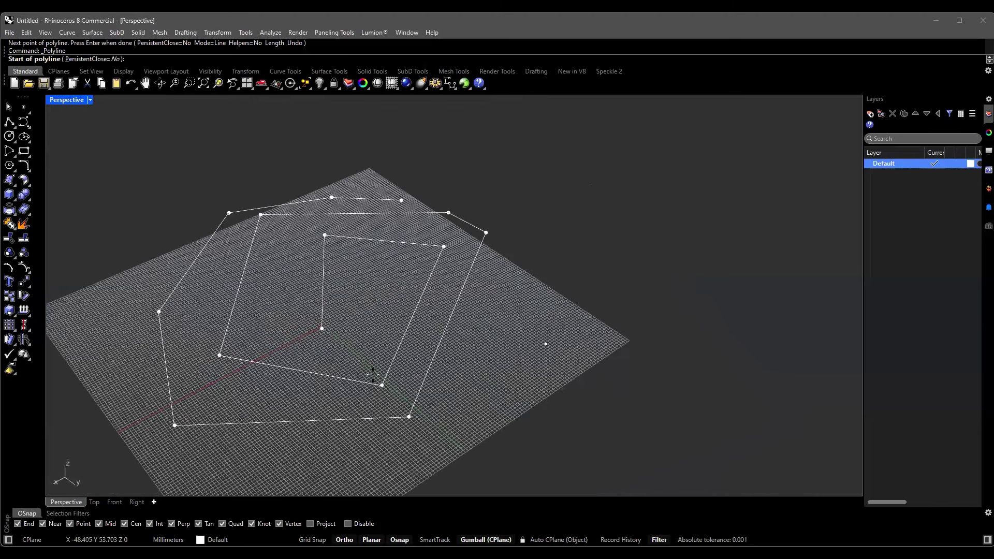
Zoom in and out on the spiral and orbit around it once more.
scroll(511, 339, "down", 5)
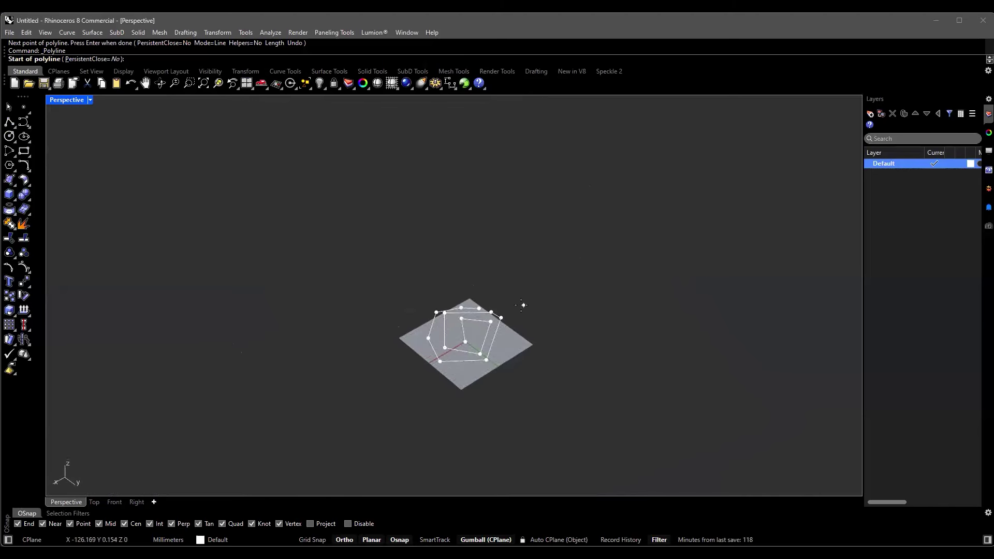
scroll(521, 304, "up", 5)
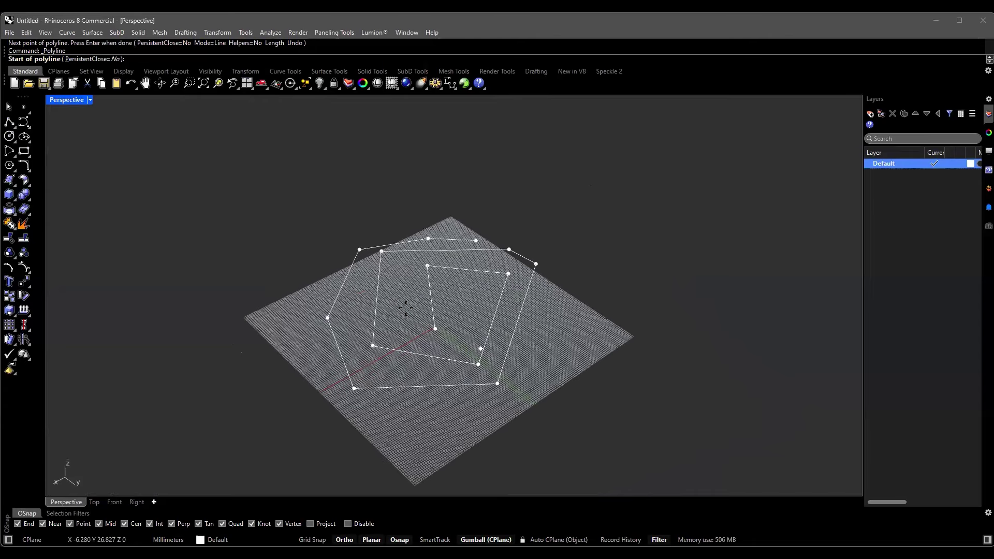
scroll(456, 350, "up", 5)
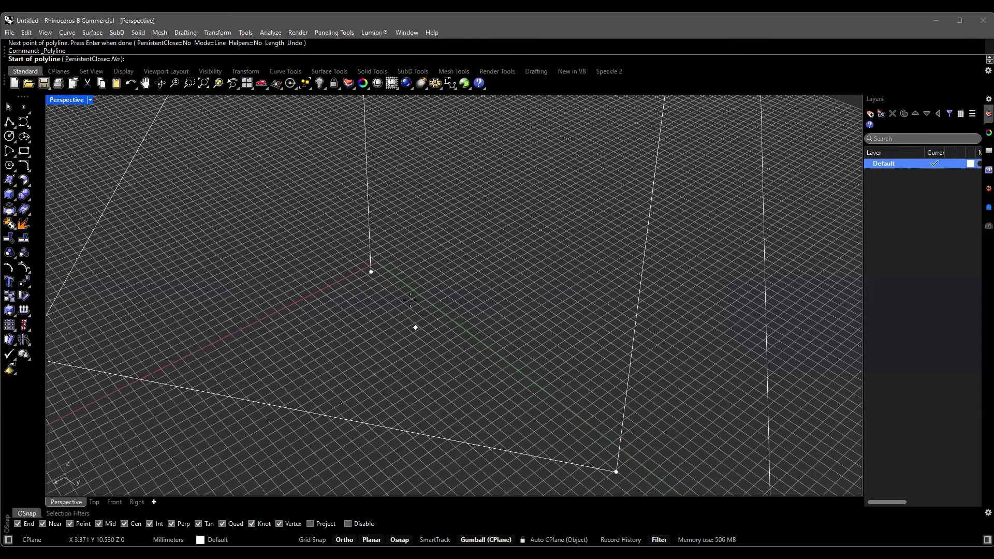
scroll(410, 299, "down", 5)
scroll(420, 300, "down", 2)
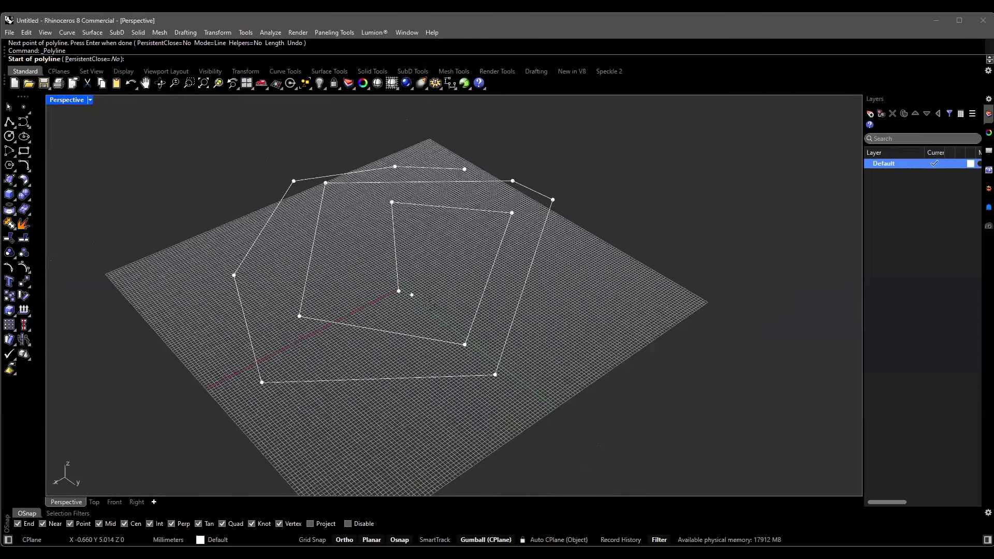
scroll(354, 267, "up", 4)
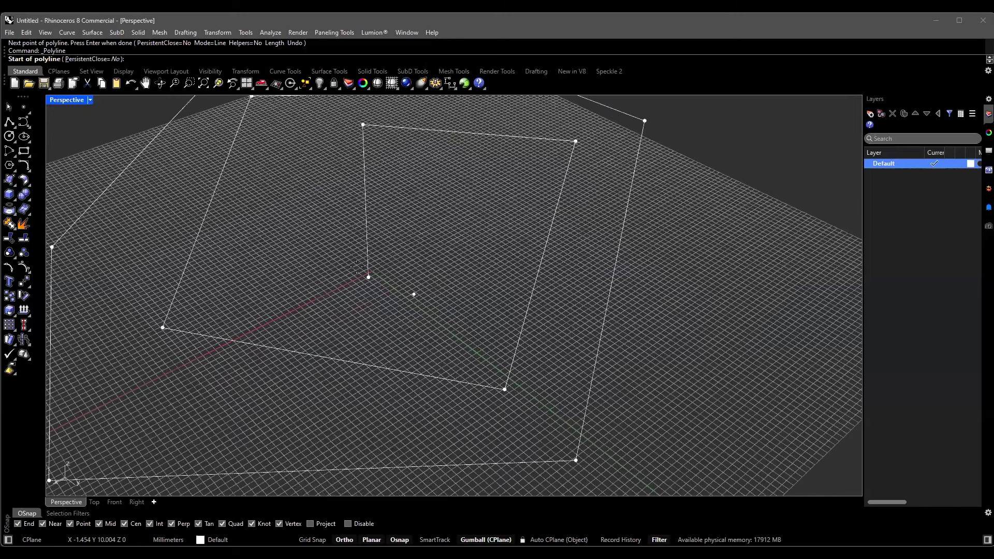
scroll(356, 267, "up", 2)
scroll(349, 275, "down", 6)
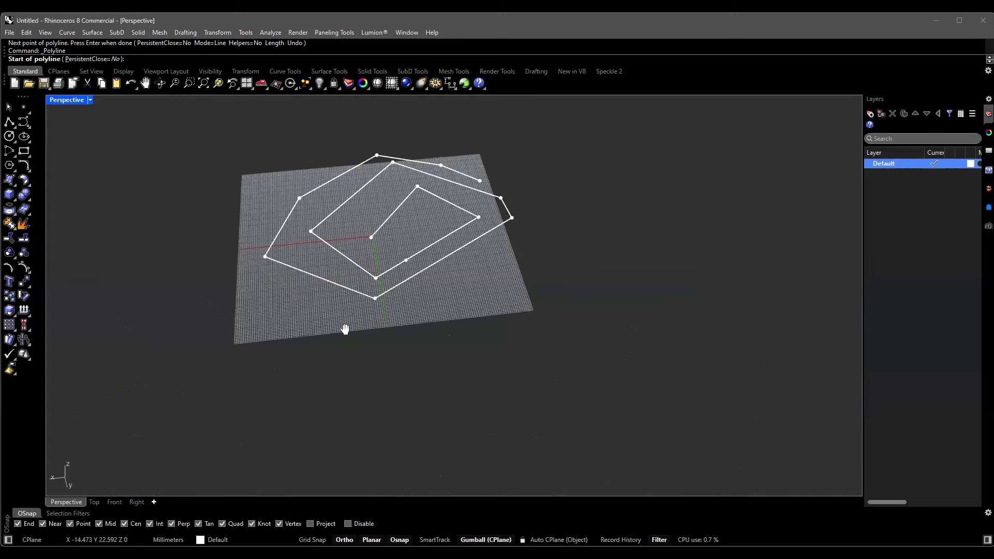
right_click_drag(342, 344, 456, 306)
Zoom the Perspective view in and out on the white spiral.
scroll(401, 307, "up", 3)
scroll(460, 297, "up", 5)
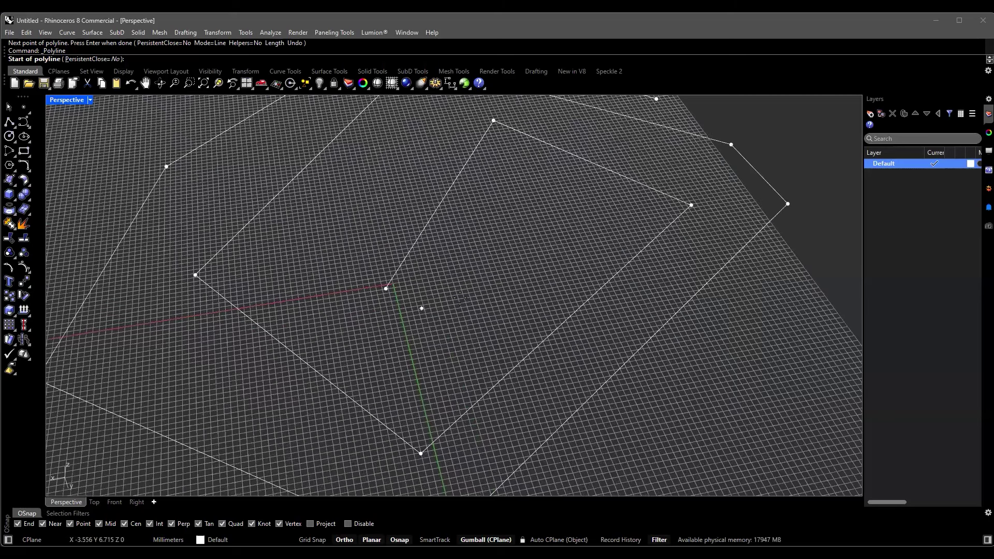
scroll(408, 317, "down", 5)
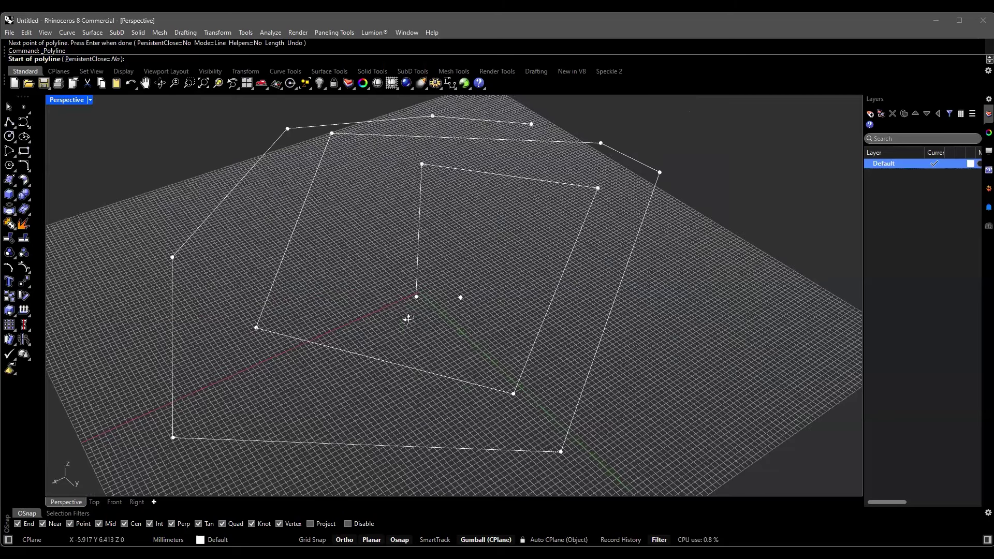
scroll(410, 315, "down", 1)
scroll(410, 316, "up", 1)
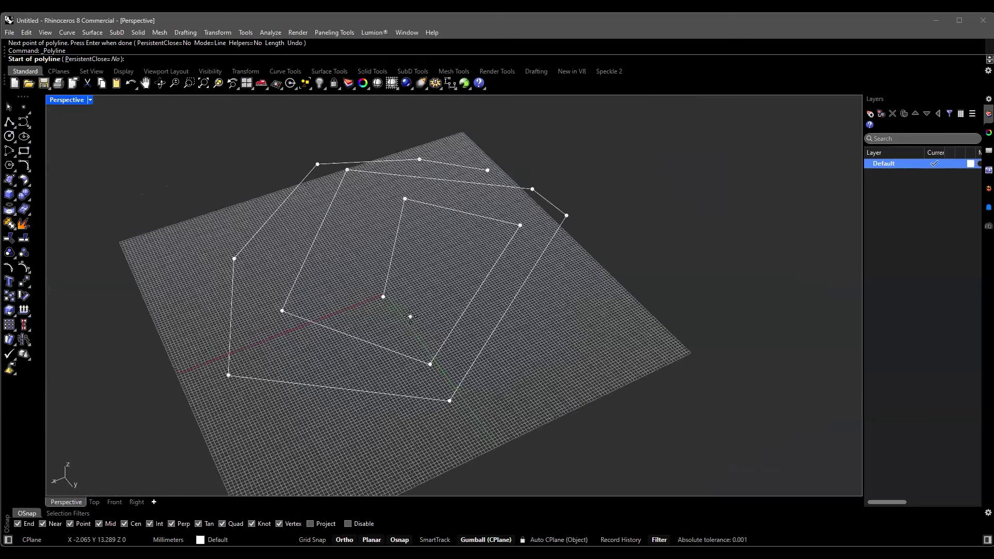
scroll(422, 311, "up", 1)
scroll(412, 311, "up", 1)
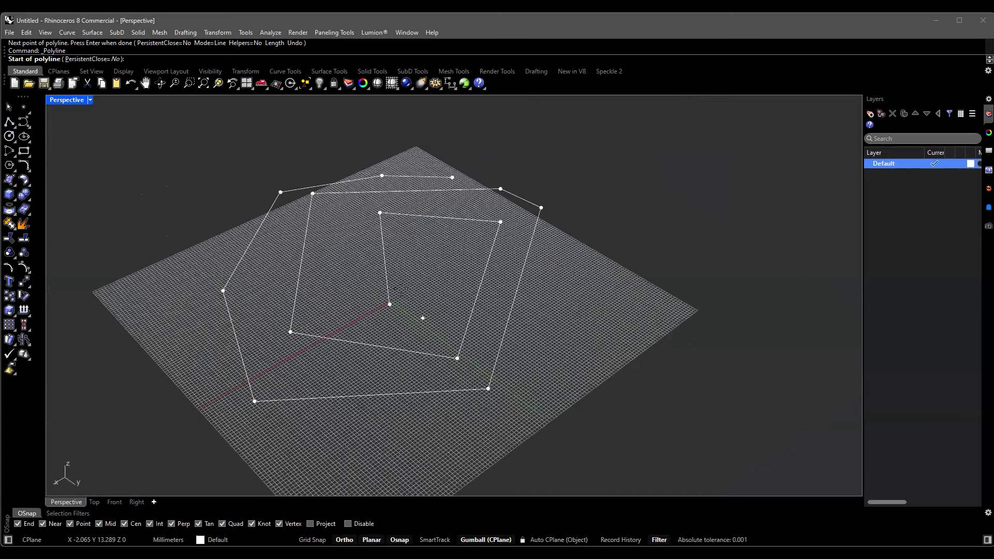
scroll(384, 312, "down", 1)
scroll(336, 326, "down", 1)
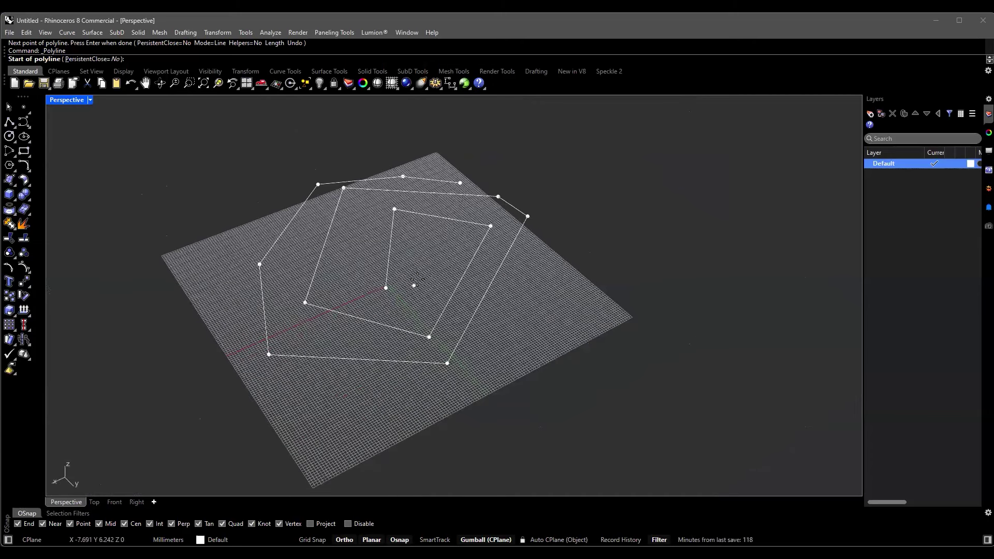
scroll(421, 275, "down", 1)
scroll(320, 323, "up", 2)
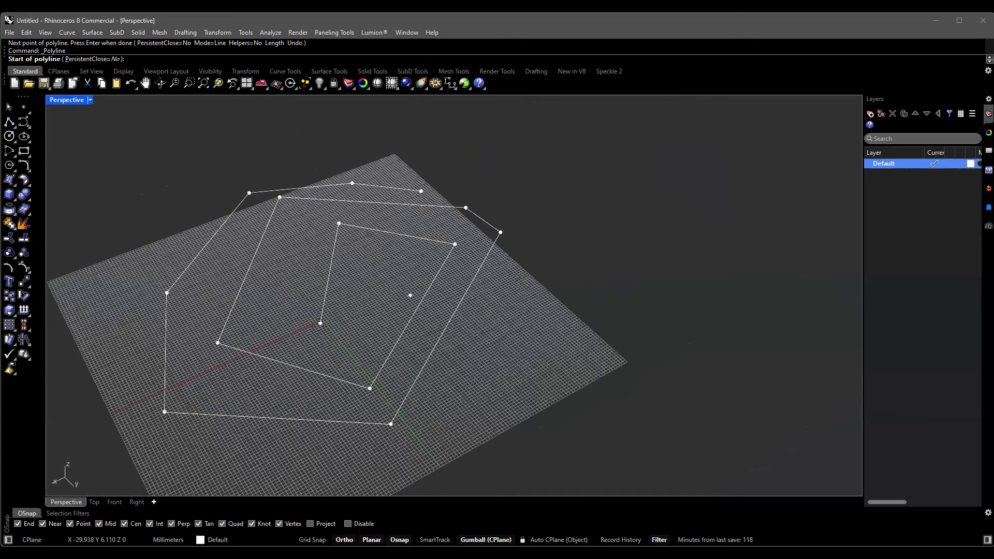
scroll(321, 310, "up", 1)
scroll(323, 305, "down", 3)
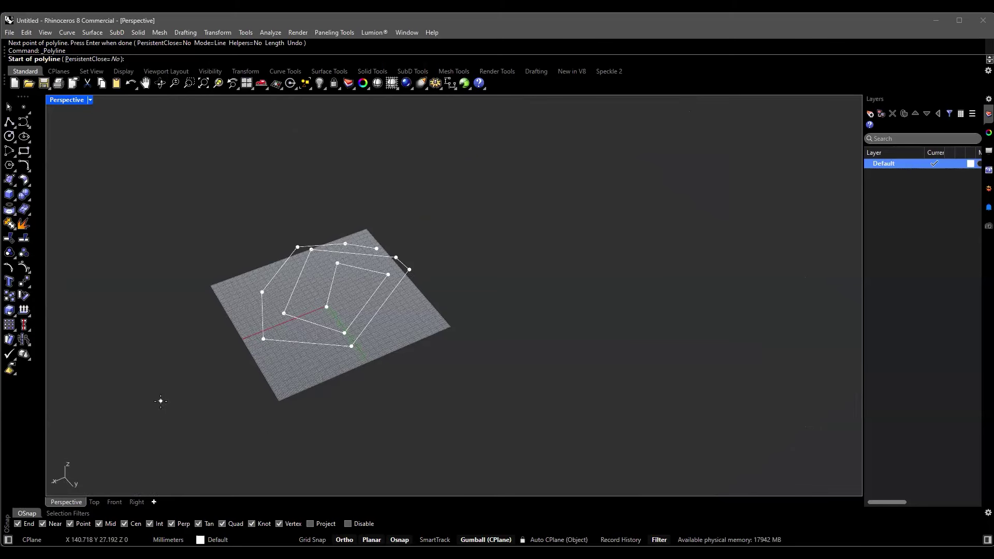
scroll(346, 318, "up", 2)
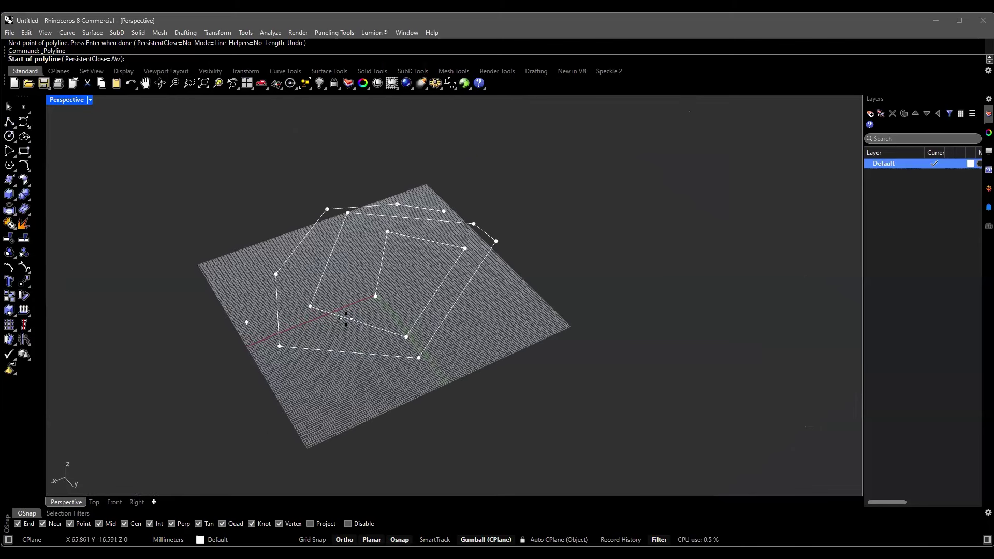
scroll(349, 299, "up", 3)
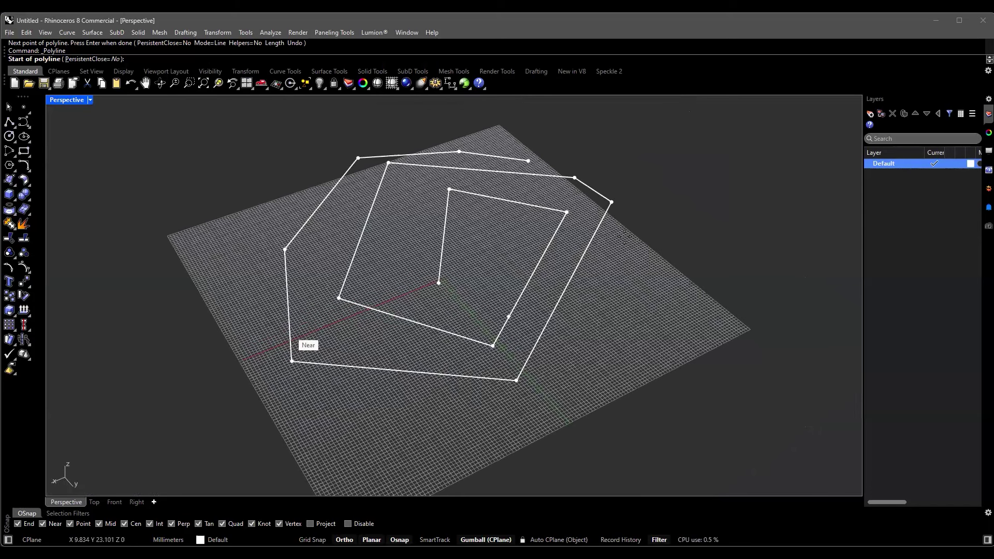
scroll(350, 300, "up", 3)
scroll(350, 300, "down", 5)
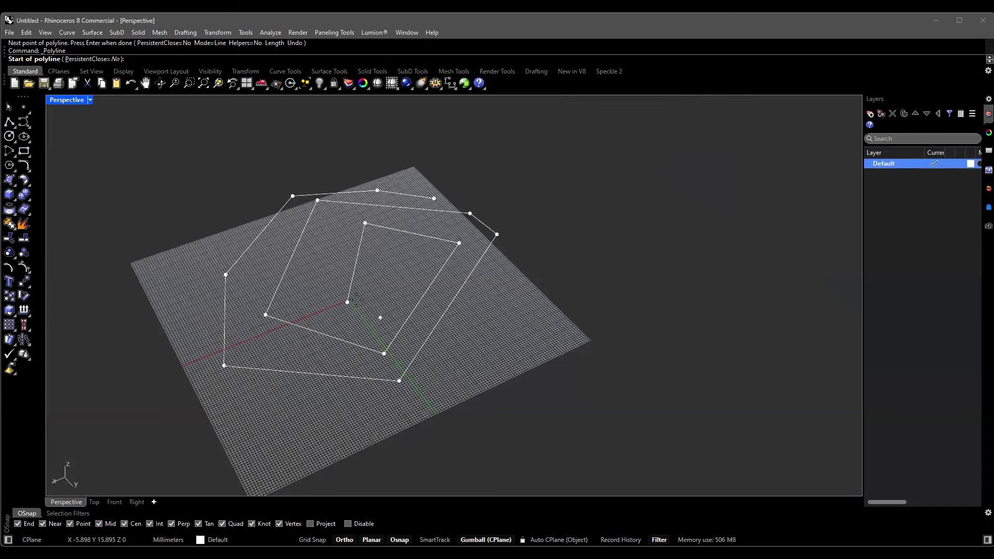
scroll(402, 331, "up", 5)
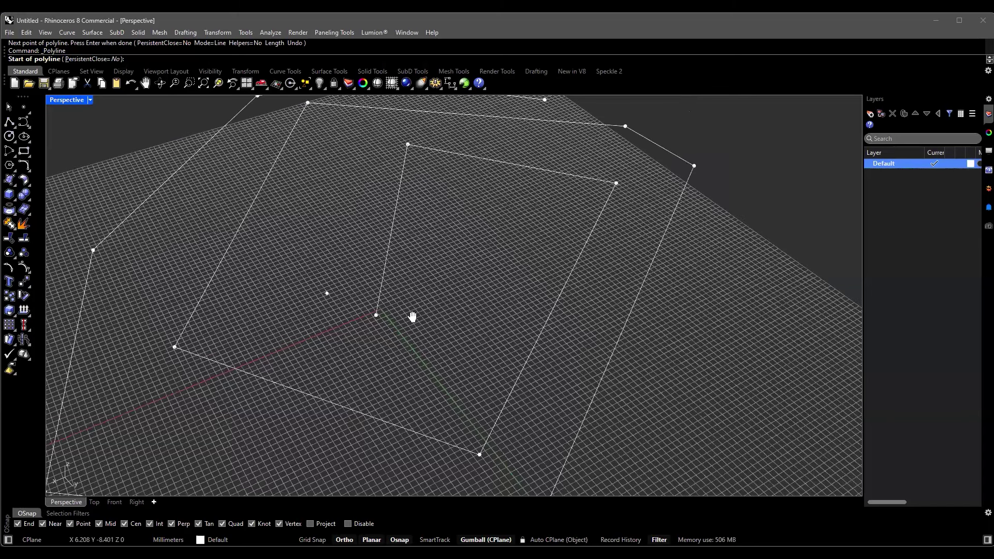
scroll(513, 400, "down", 5)
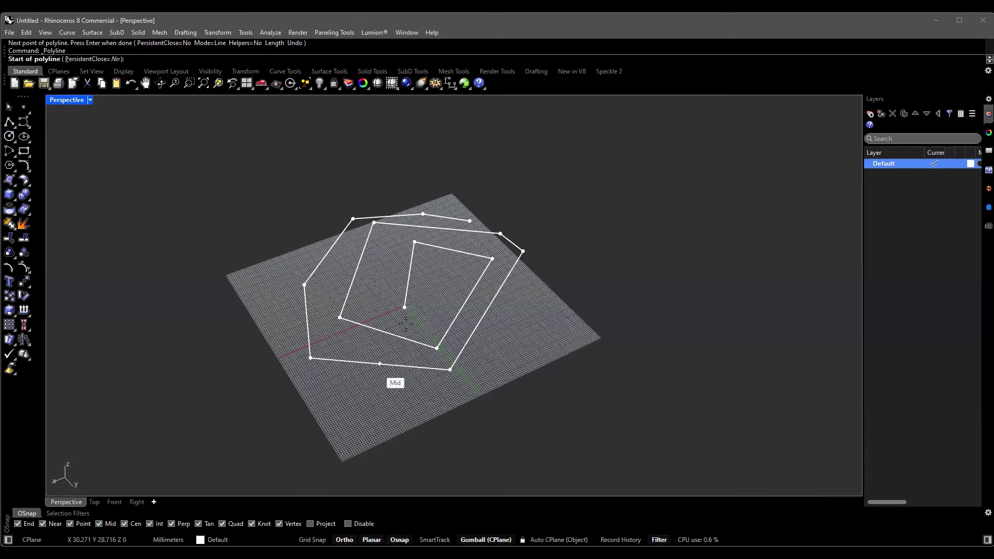
Orbit and shift the Perspective view to turn the spiral slightly.
right_click_drag(406, 323, 326, 320)
scroll(294, 331, "up", 4)
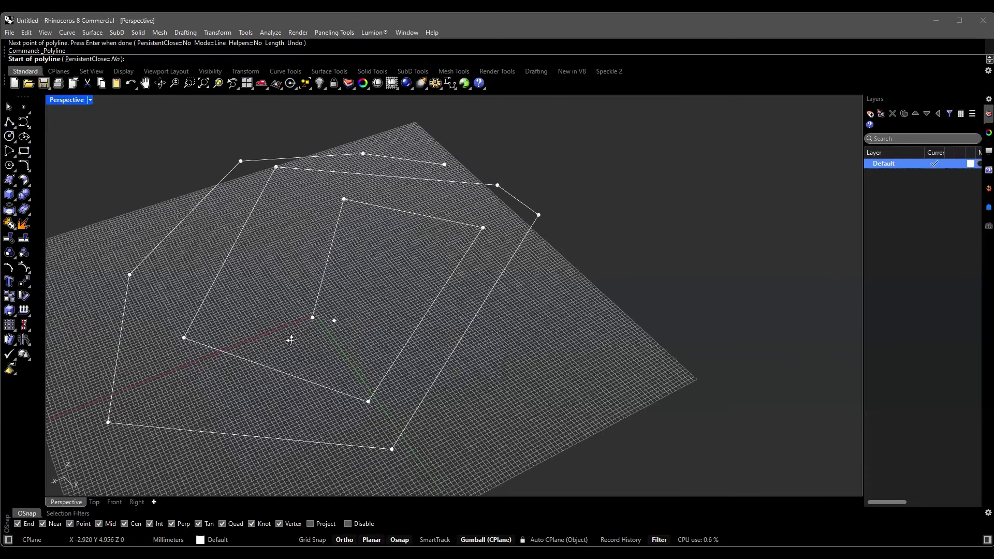
right_click_drag(312, 350, 307, 345)
scroll(307, 346, "down", 2)
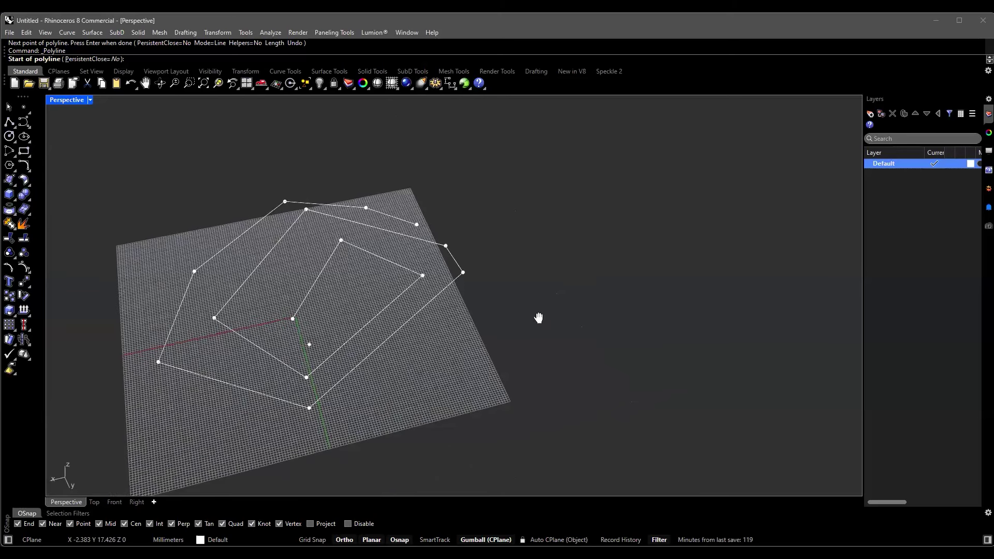
scroll(531, 268, "up", 1)
right_click_drag(515, 238, 409, 298)
scroll(409, 298, "down", 4)
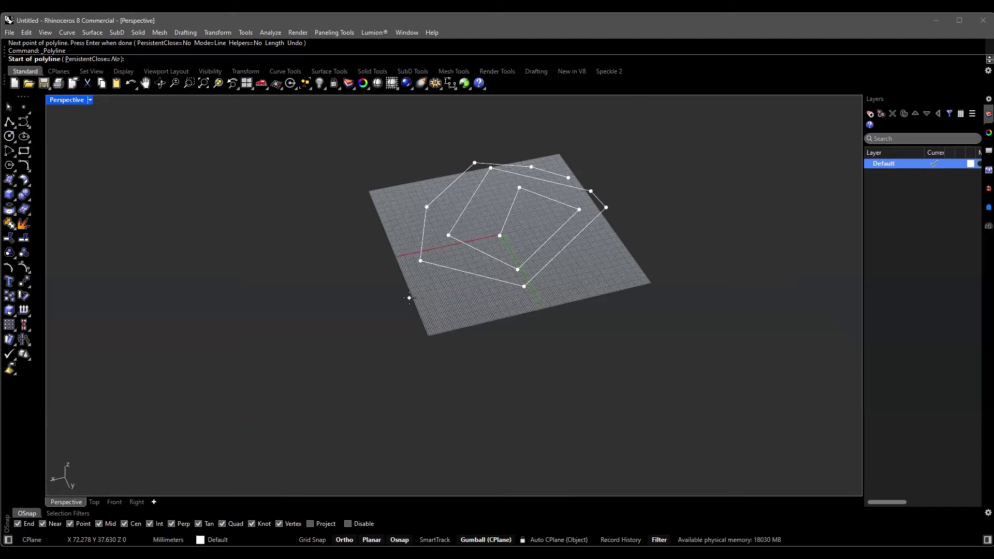
right_click_drag(409, 297, 416, 325)
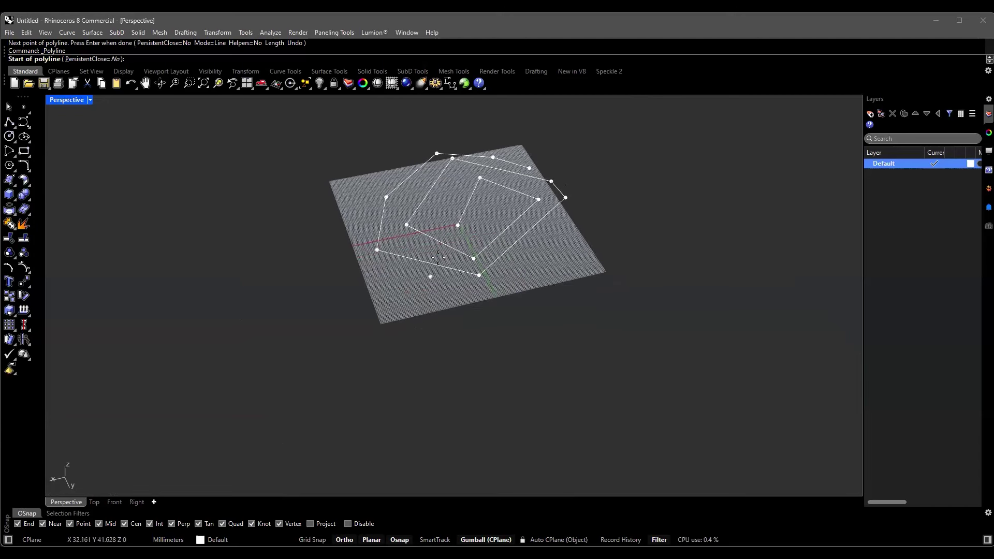
scroll(562, 222, "up", 2)
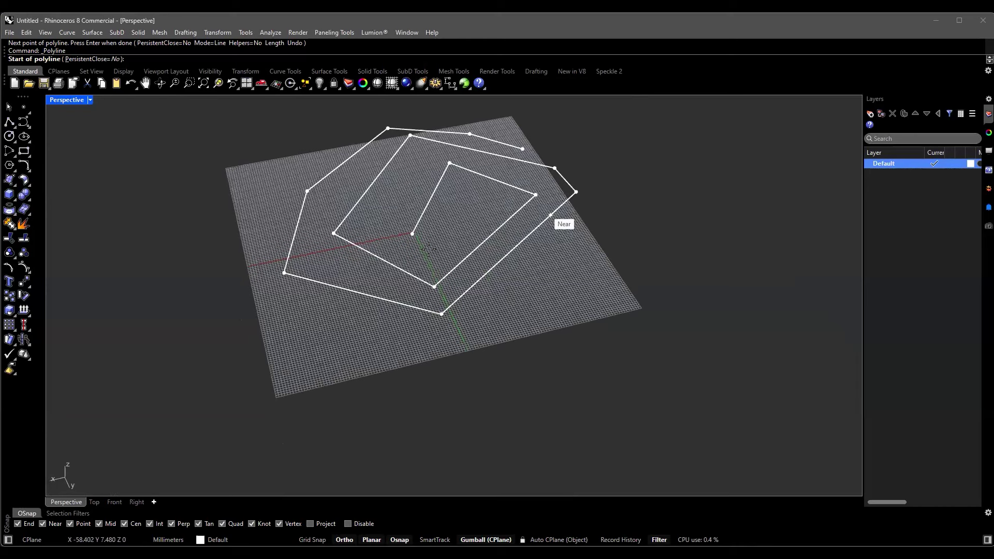
scroll(428, 249, "up", 3)
scroll(414, 264, "down", 2)
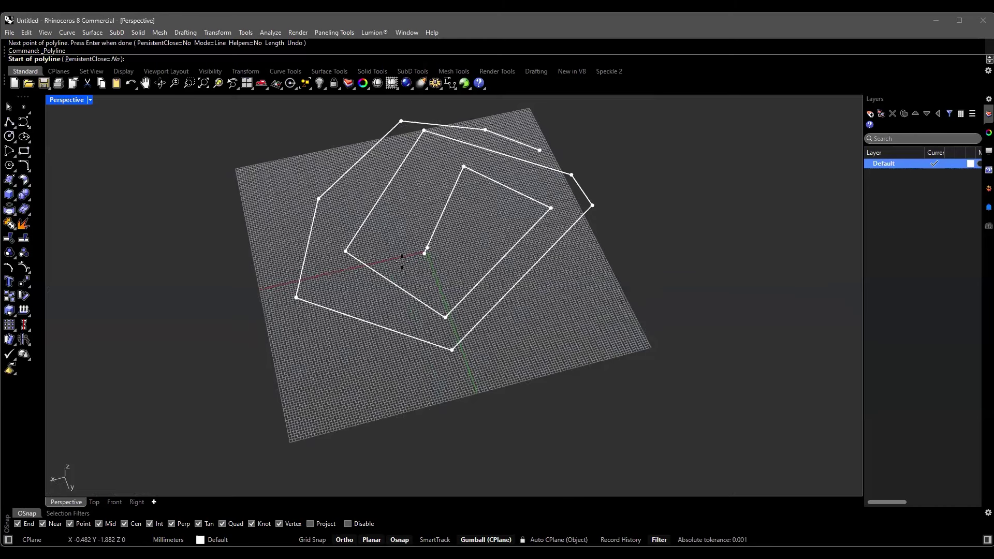
scroll(405, 250, "up", 3)
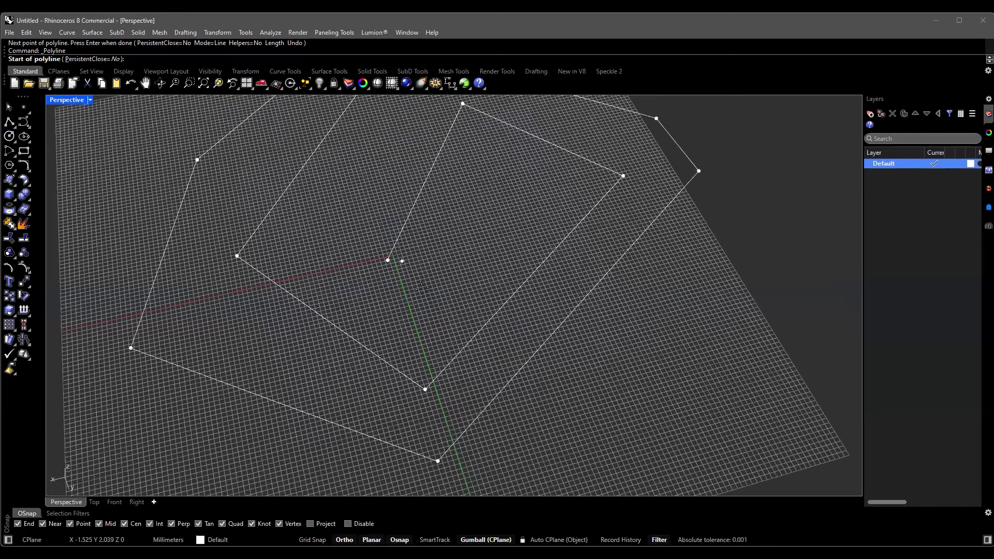
Pan the spiral across the view, then step back to an earlier framing with Home.
right_click_drag(406, 277, 462, 292, "shift")
right_click_drag(328, 356, 366, 342)
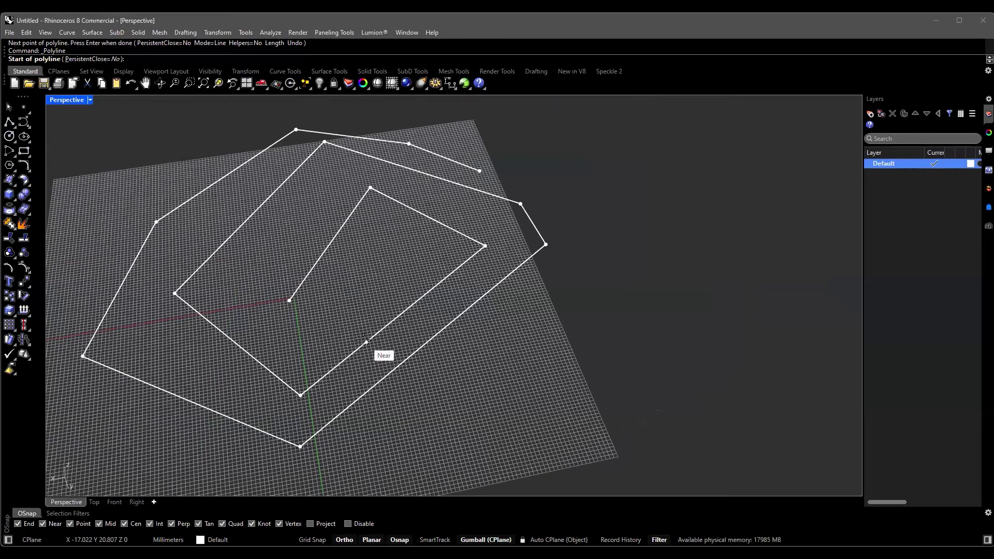
right_click_drag(414, 328, 445, 325, "shift")
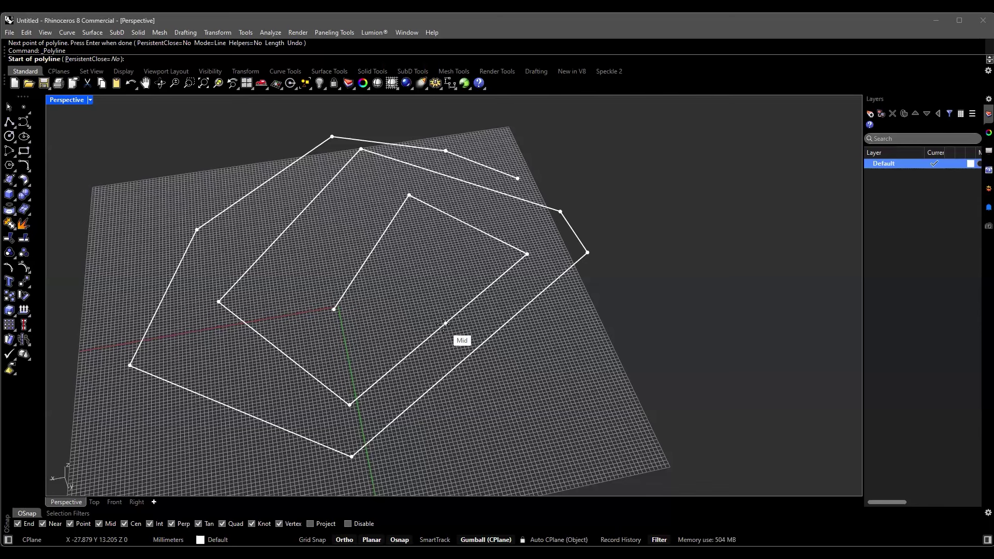
right_click_drag(443, 323, 538, 295, "shift")
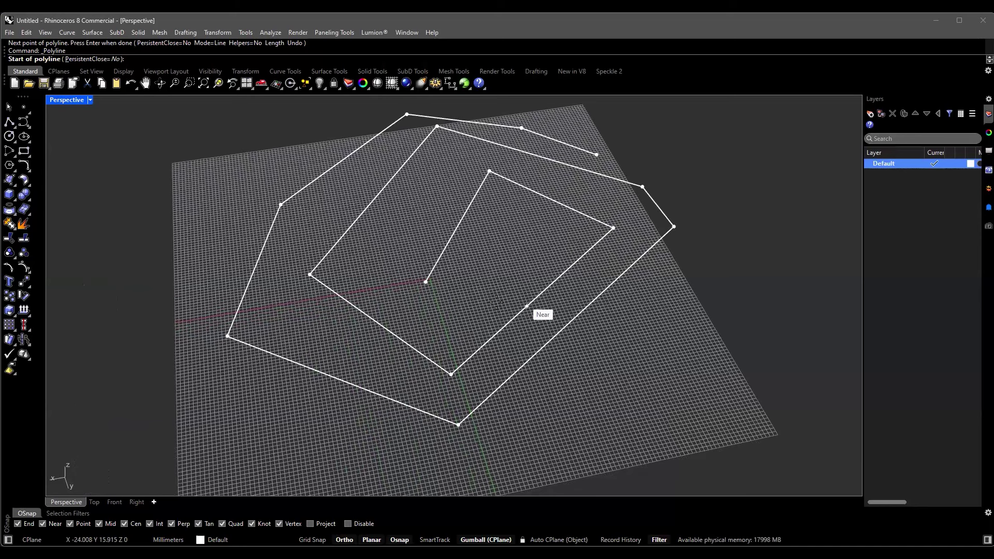
right_click_drag(516, 303, 496, 300, "shift")
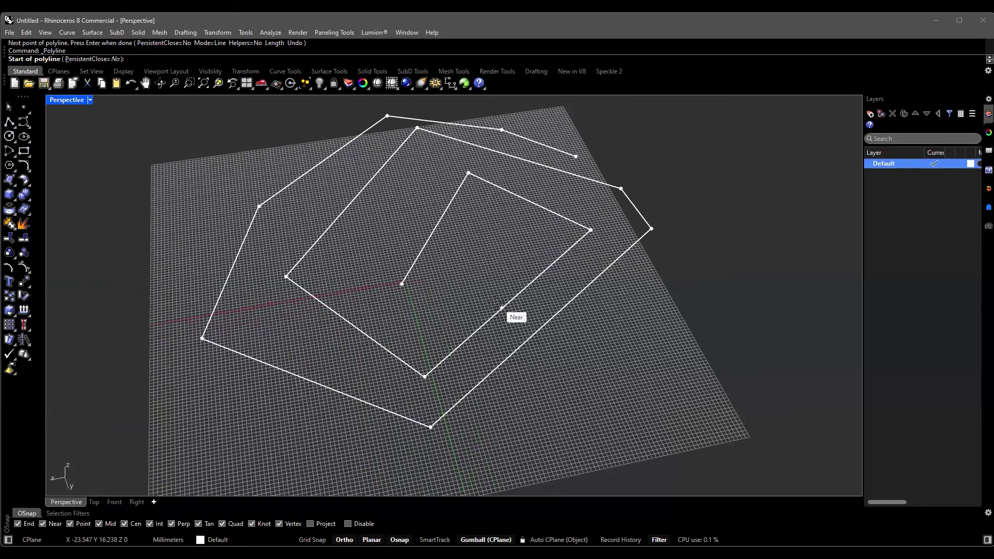
right_click_drag(496, 303, 445, 293, "shift")
key("Home")
key("Home")
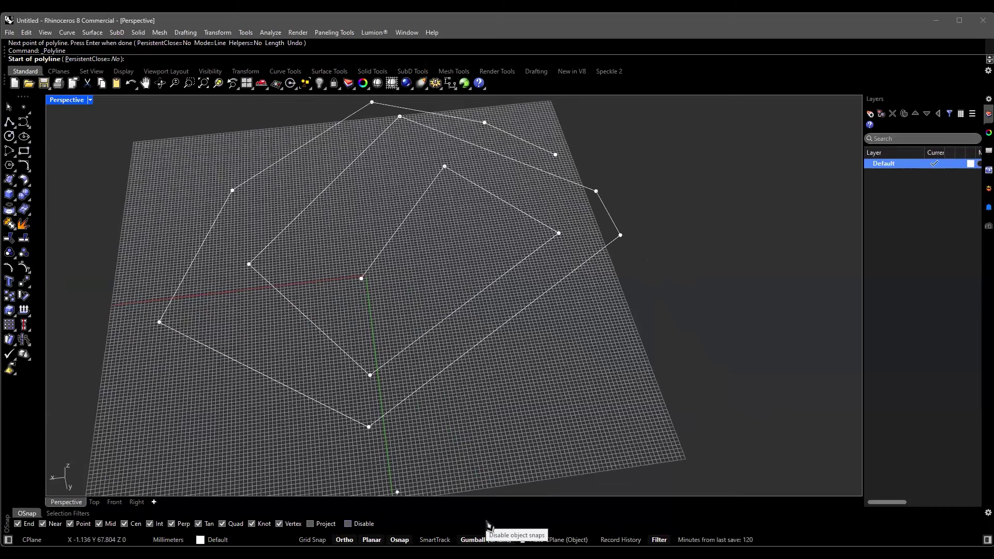
Tick Disable in the OSnap bar to turn off every object snap.
left_click(71, 514)
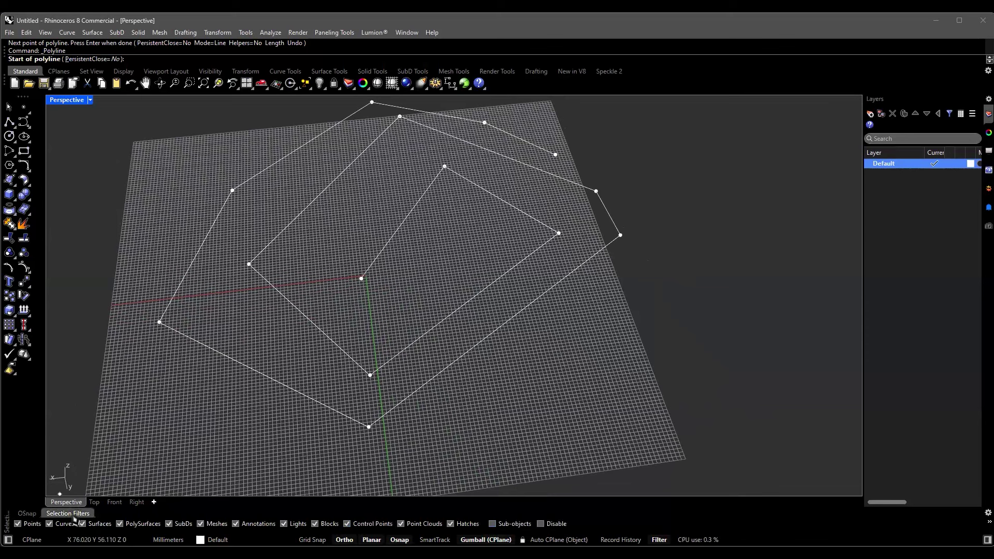
left_click(29, 515)
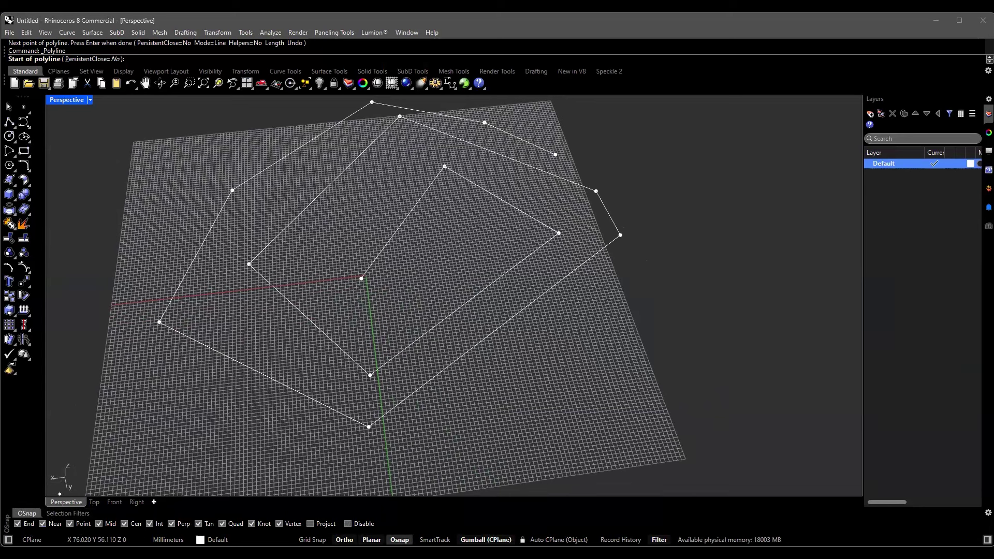
left_click(399, 540)
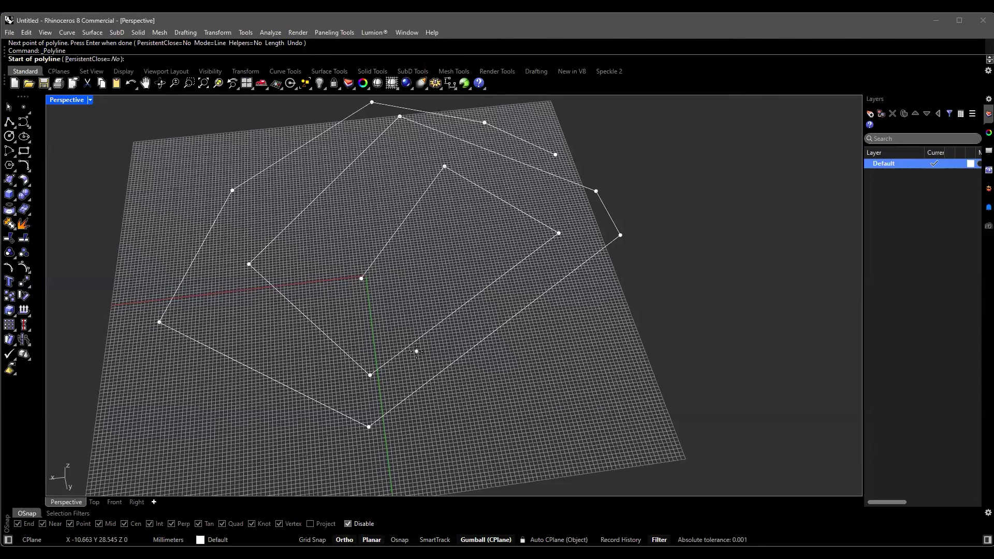
Zoom on the spiral and re-enable object snaps with F3.
scroll(390, 361, "down", 4)
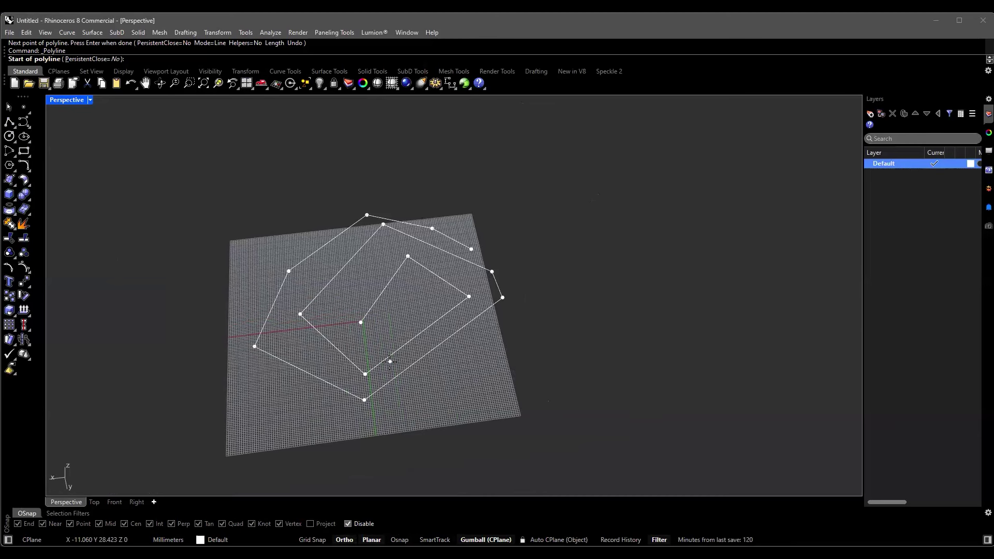
scroll(389, 362, "up", 10)
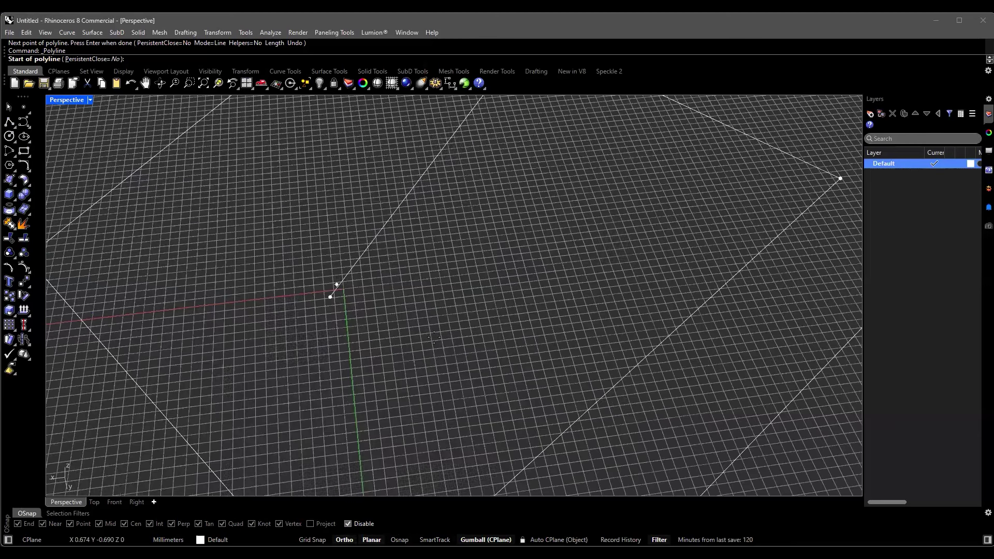
scroll(435, 335, "down", 5)
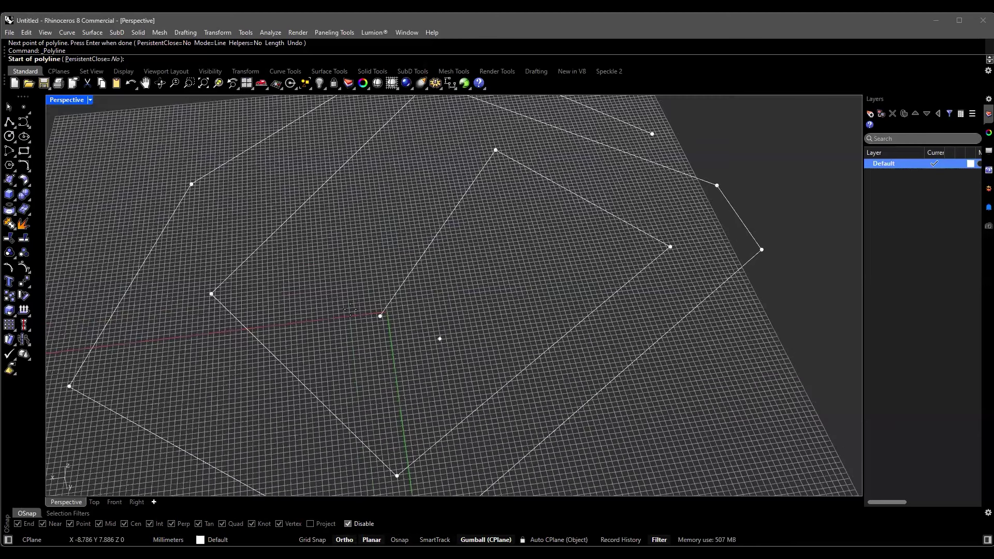
scroll(351, 306, "up", 5)
scroll(519, 404, "down", 4)
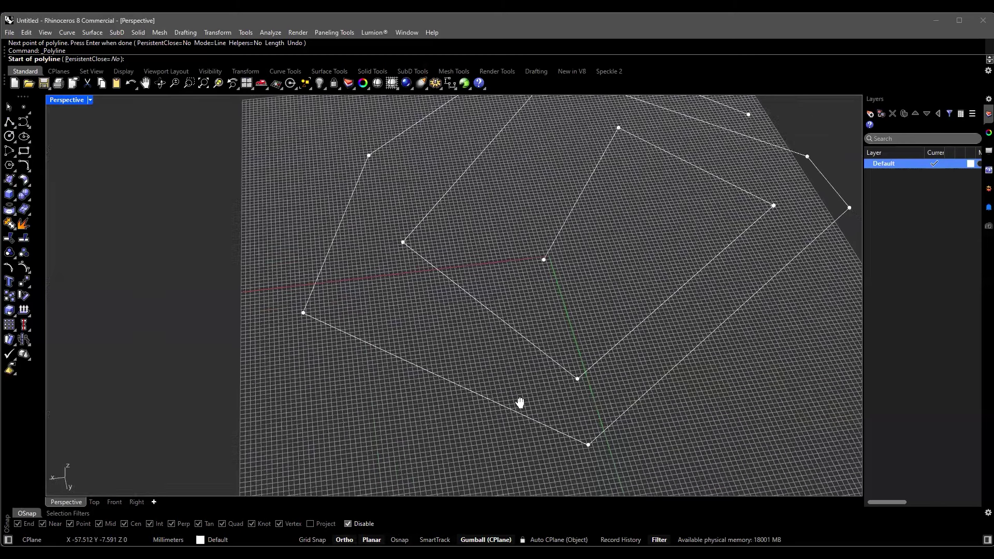
scroll(520, 349, "up", 4)
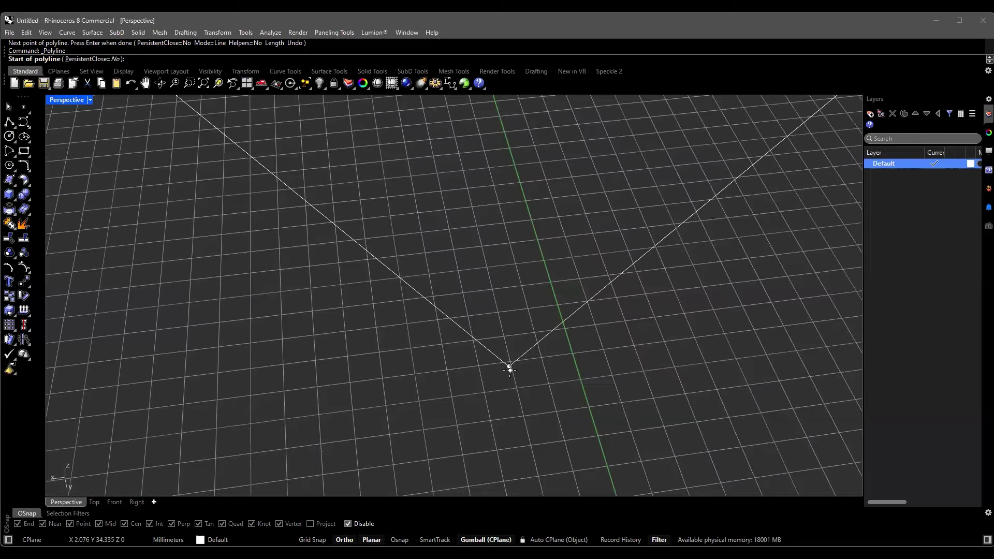
scroll(510, 365, "down", 2)
scroll(431, 433, "down", 3)
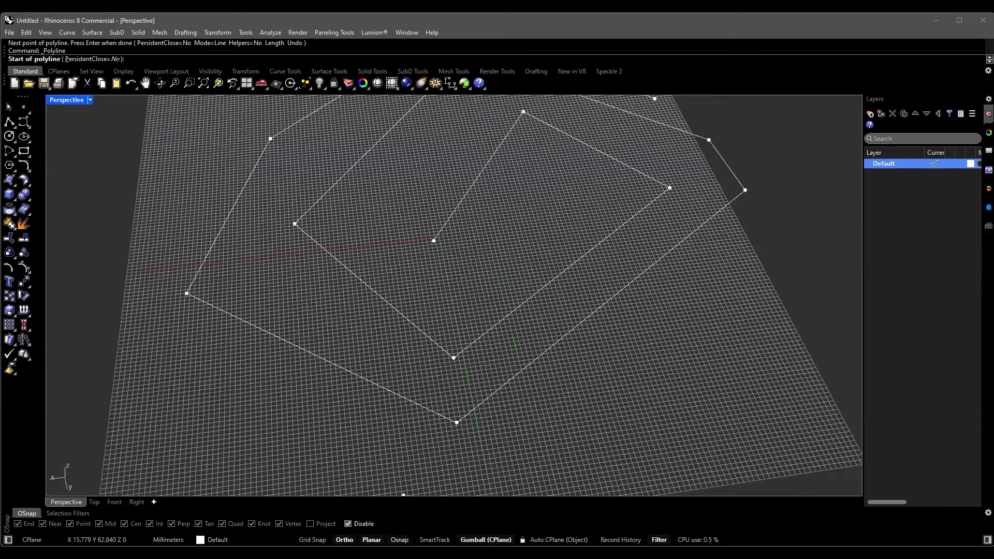
key("F3")
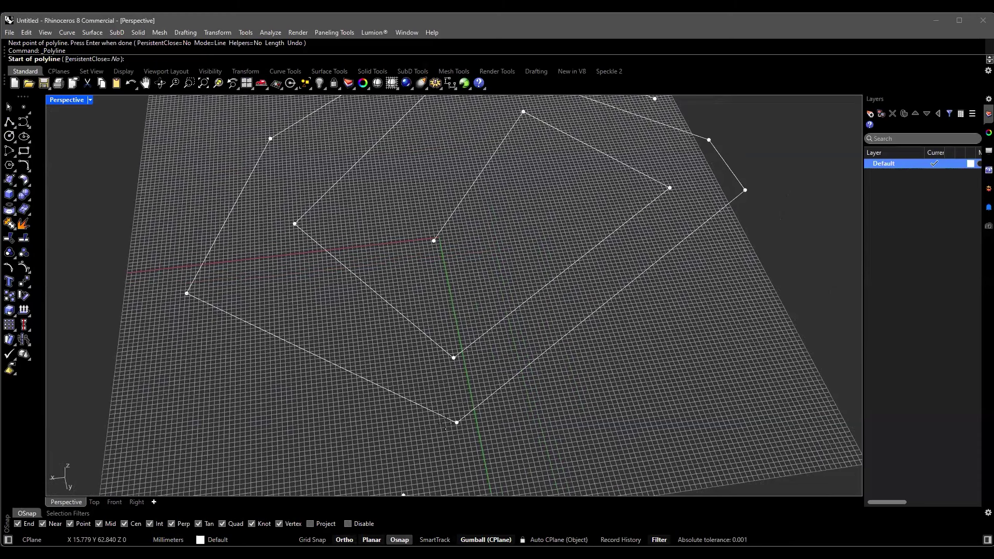
Start a polyline at the spiral's end vertex, then cancel it without adding segments.
scroll(446, 421, "down", 1)
scroll(437, 426, "up", 2)
left_click(388, 376)
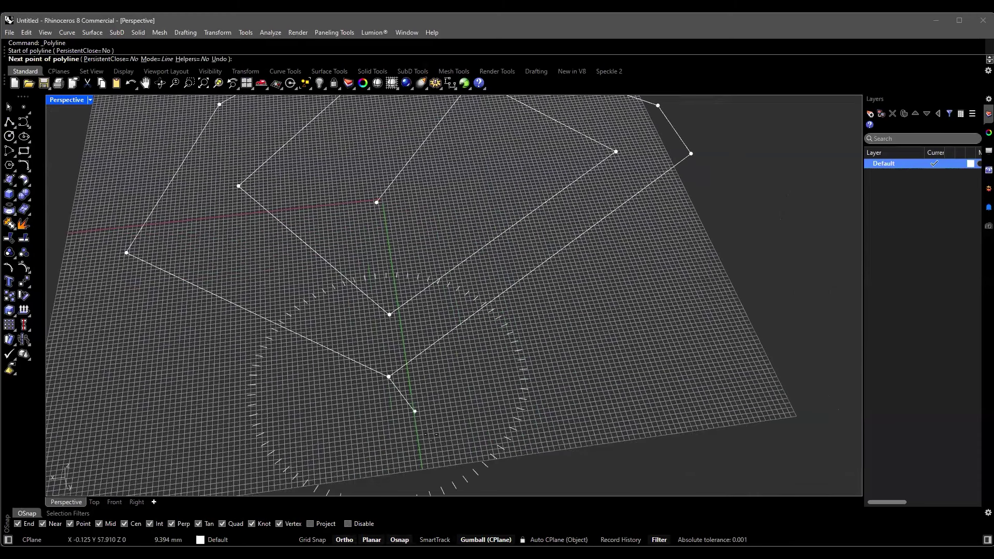
scroll(517, 420, "down", 1)
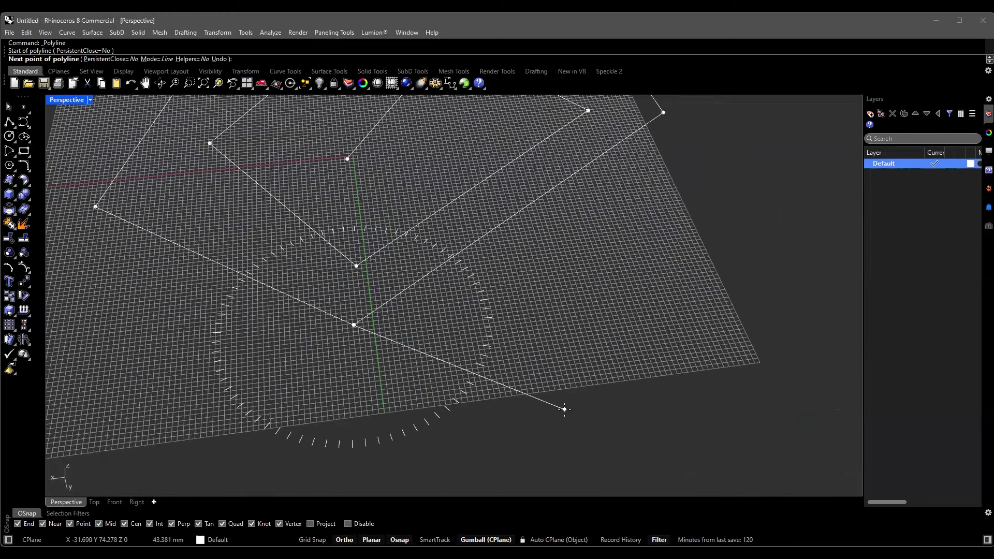
scroll(410, 359, "up", 2)
scroll(612, 281, "down", 1)
key("Escape")
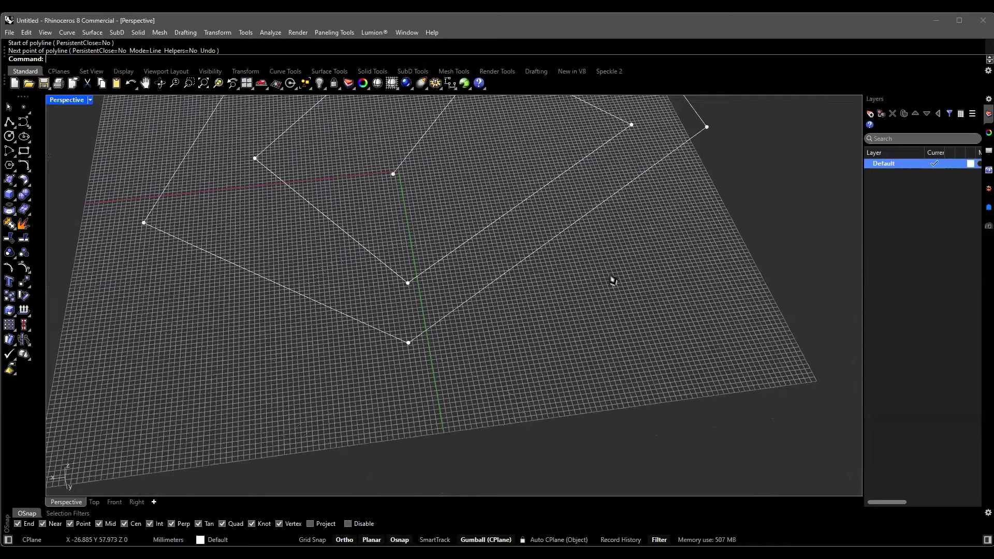
Orbit the Perspective view and shift it so the spiral moves up.
scroll(383, 381, "down", 1)
scroll(377, 377, "up", 2)
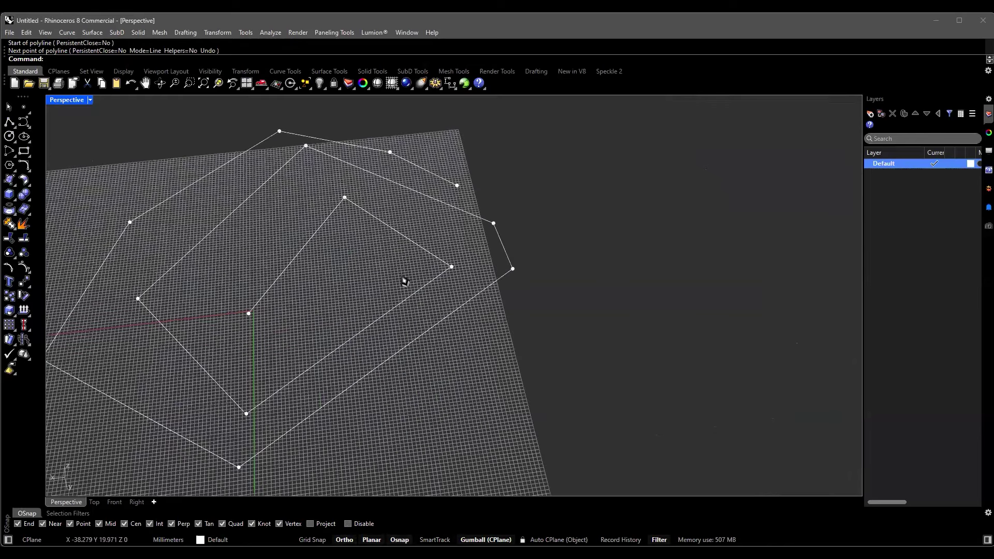
right_click_drag(399, 291, 432, 294)
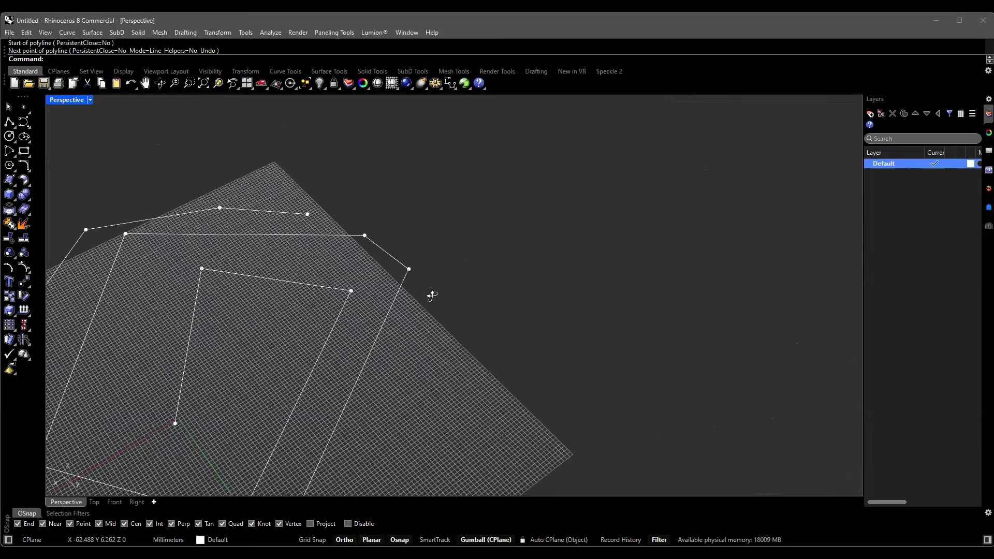
right_click_drag(376, 235, 540, 253)
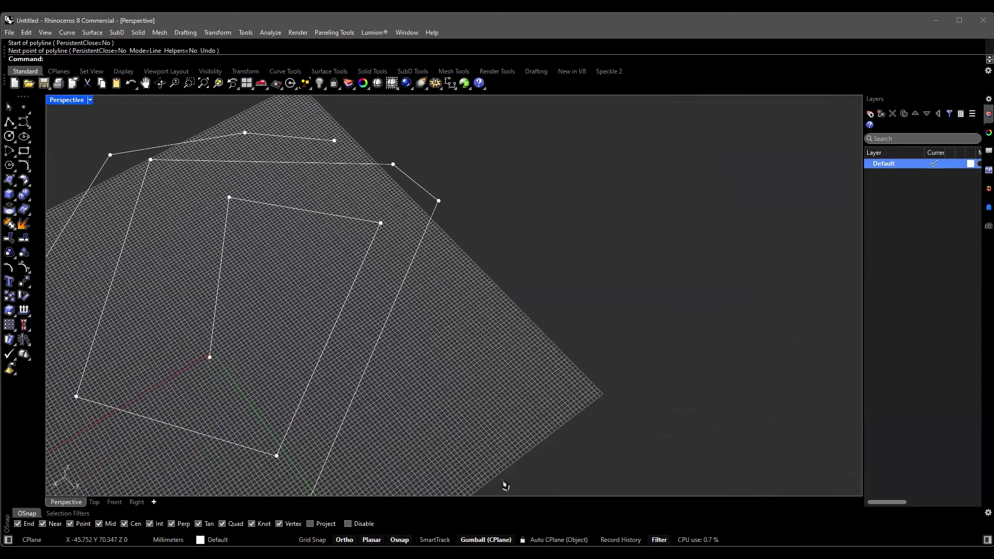
Repeat and cancel Polyline, then rotate the view to see the spiral differently.
right_click(478, 232)
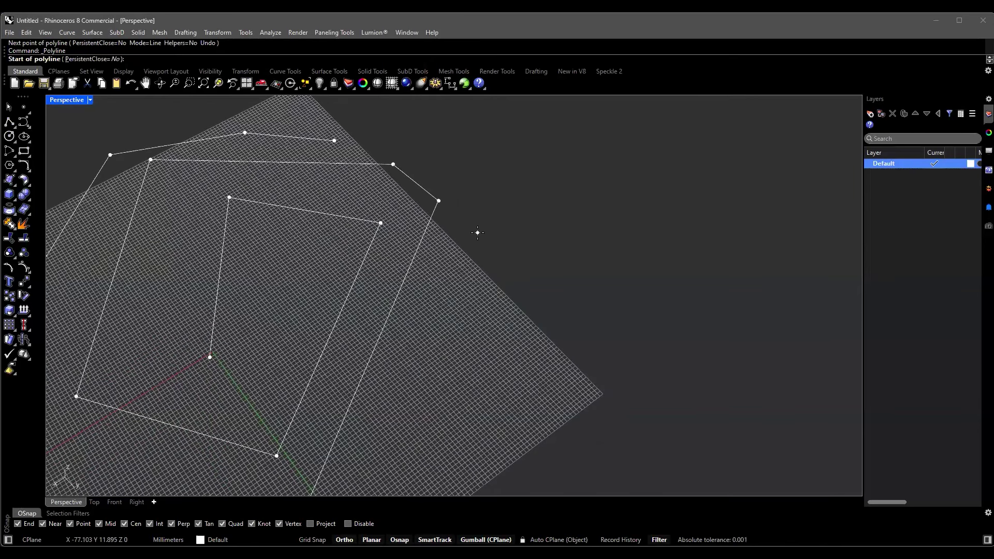
key("Escape")
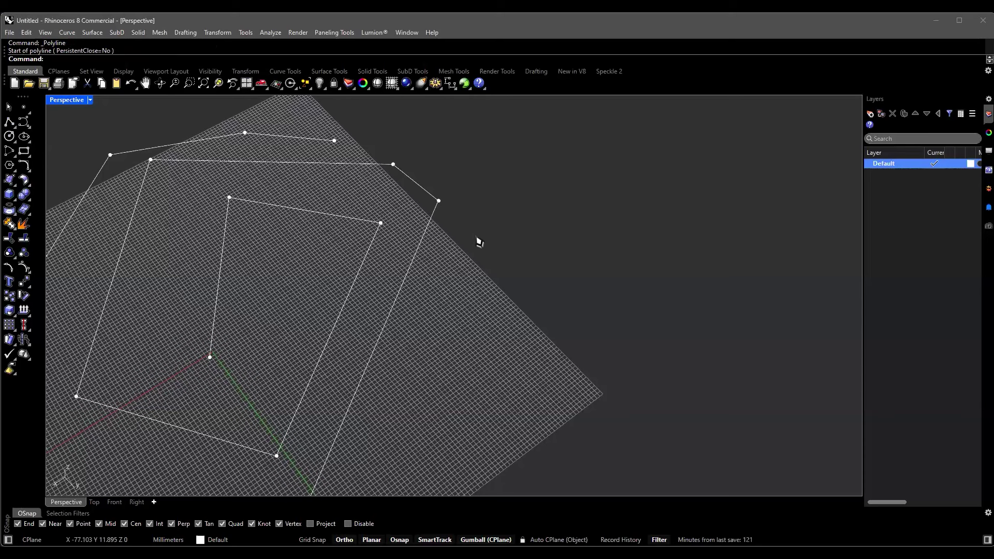
right_click_drag(472, 250, 432, 278)
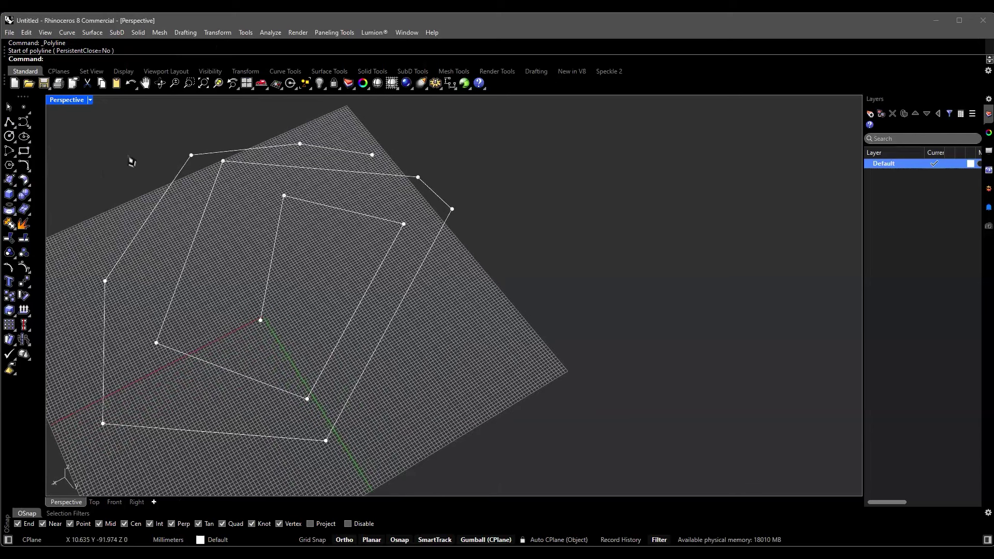
Repeat Polyline and snap its start point to an inner corner vertex of the spiral.
right_click(483, 268)
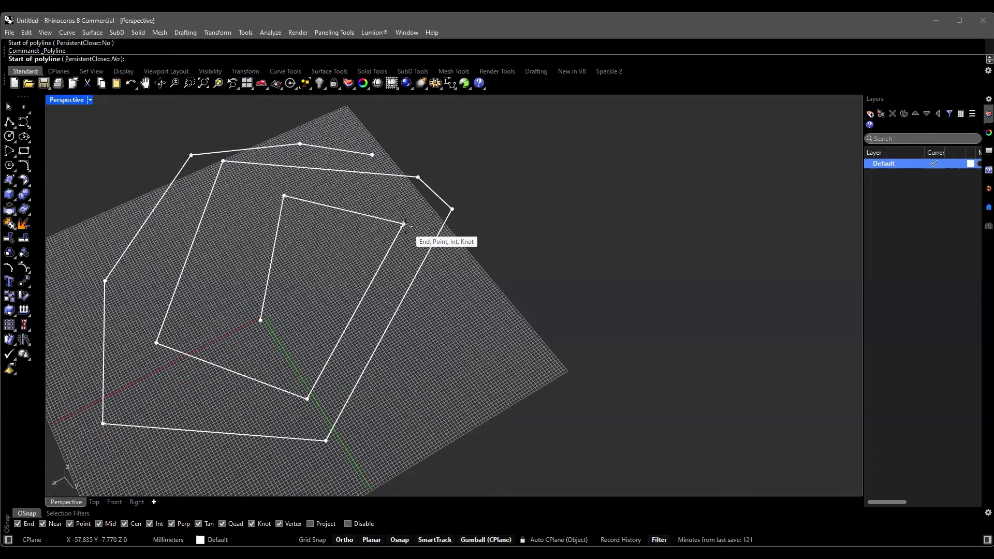
left_click(404, 224)
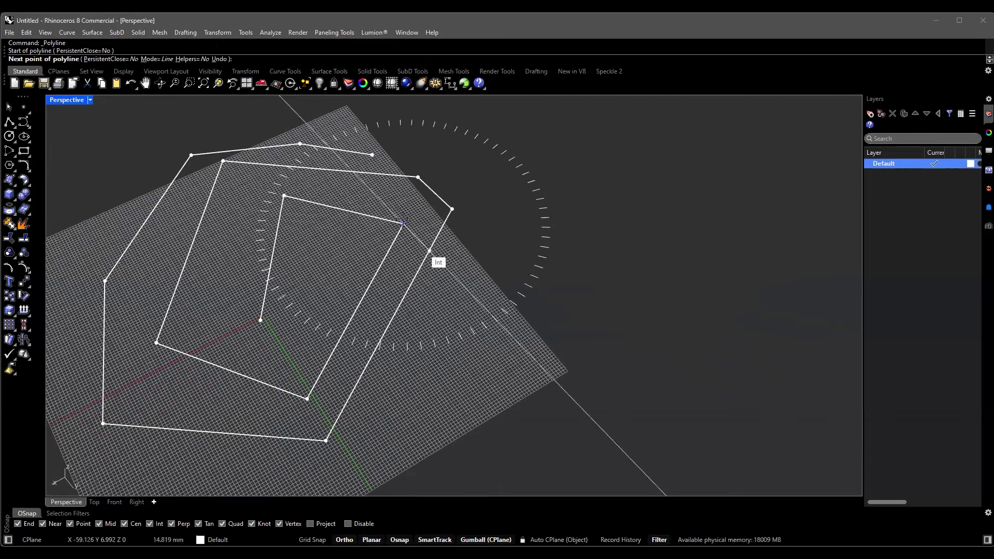
scroll(407, 228, "up", 3)
scroll(409, 229, "down", 2)
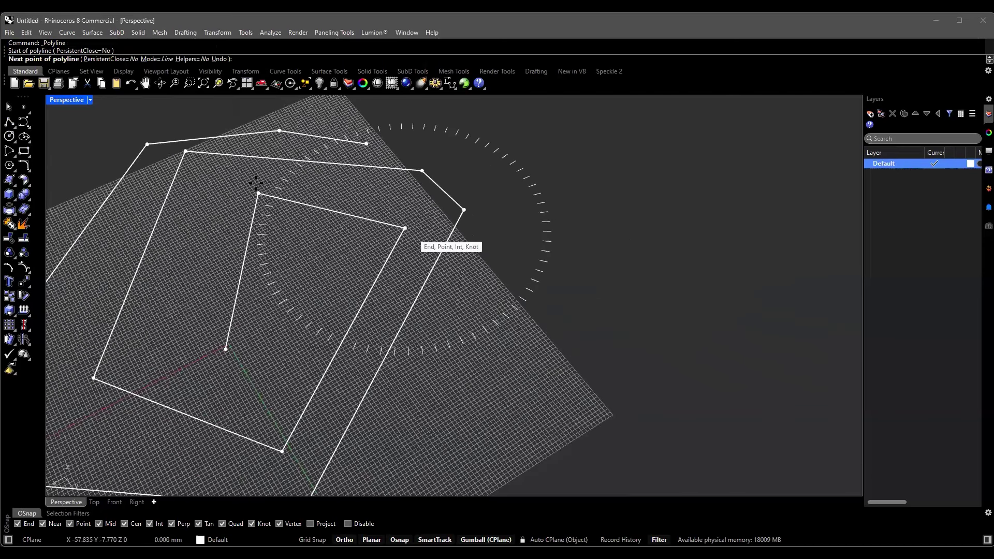
scroll(258, 181, "down", 2)
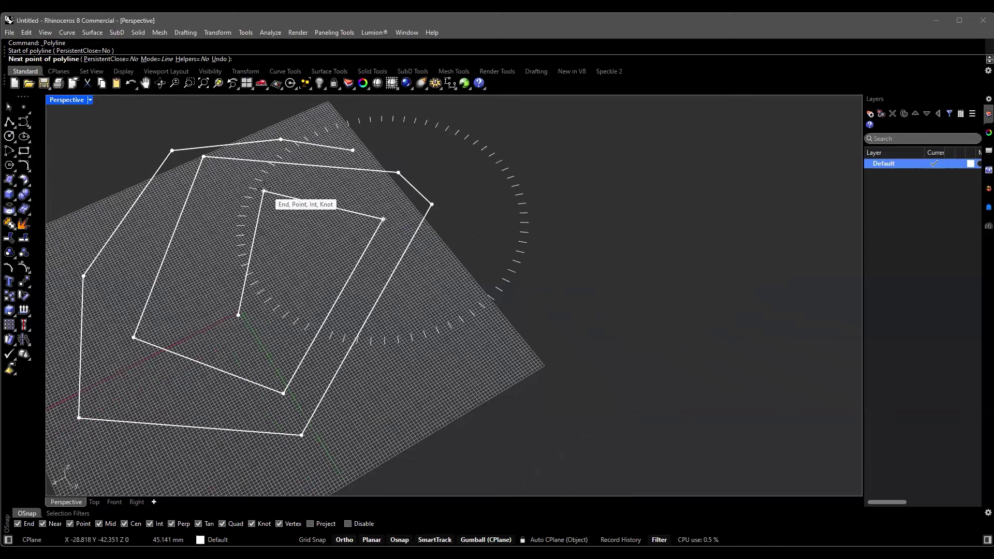
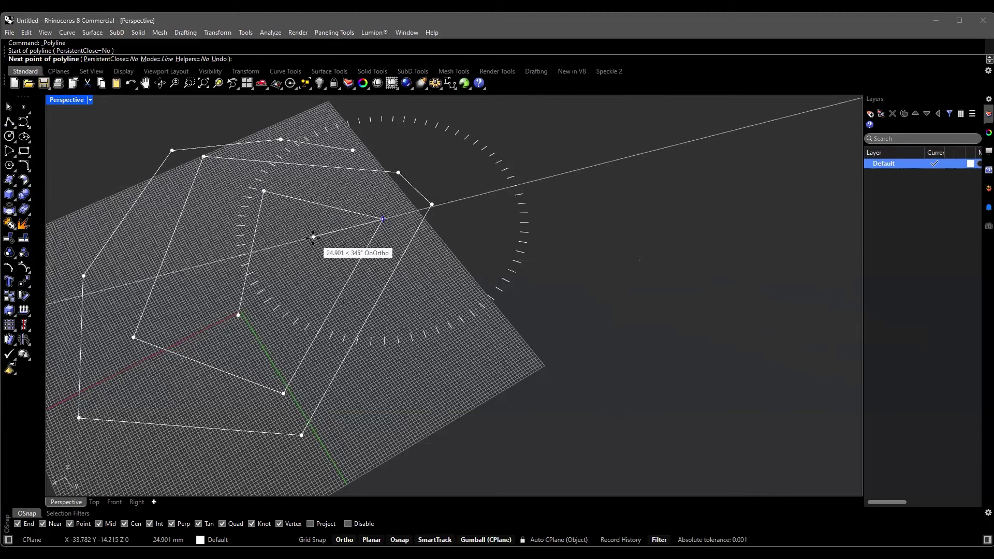
Place the polyline's last point to the right of the grid edge and end the polyline.
scroll(313, 236, "up", 2)
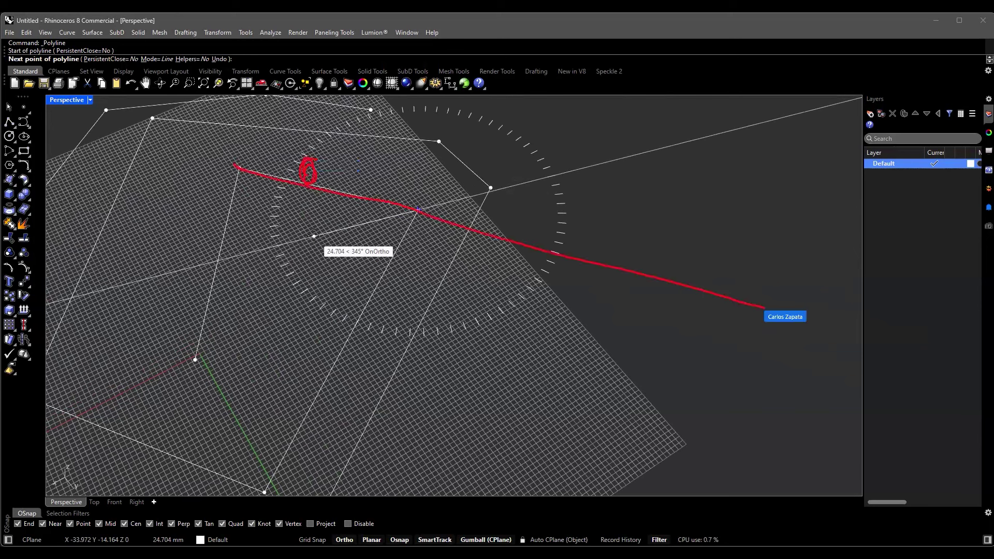
left_click(778, 304)
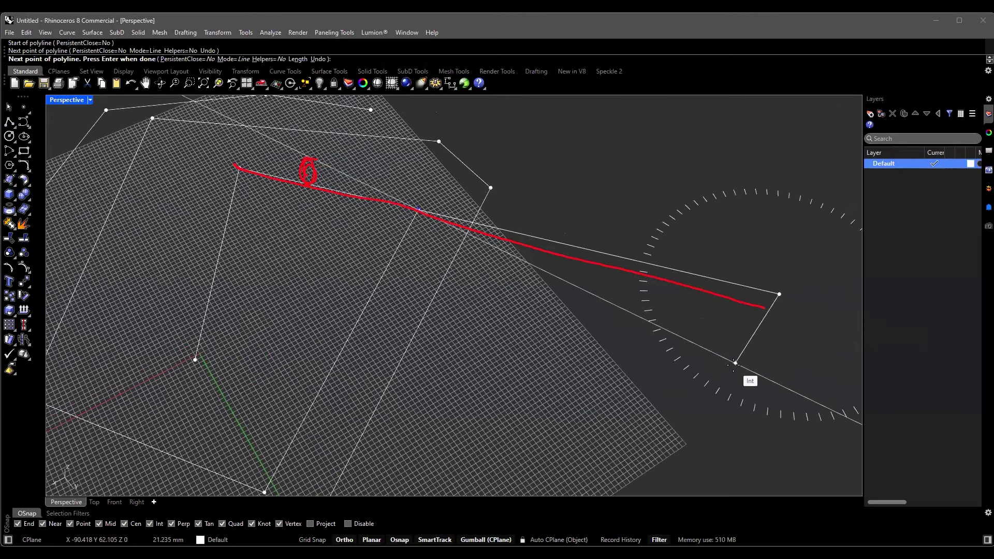
key("Return")
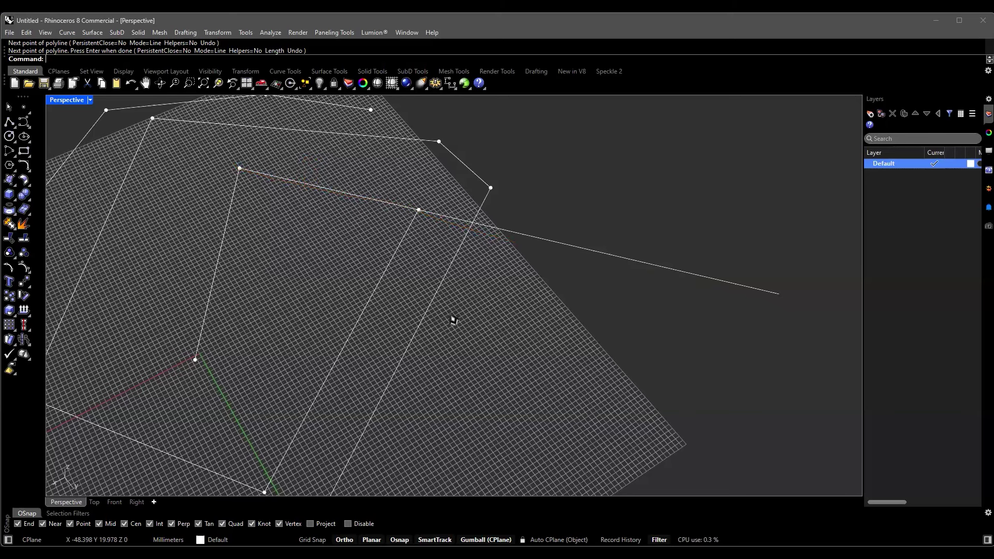
Zoom, pan and orbit the Perspective view around the polylines, then bring up the File menu.
scroll(454, 322, "down", 5)
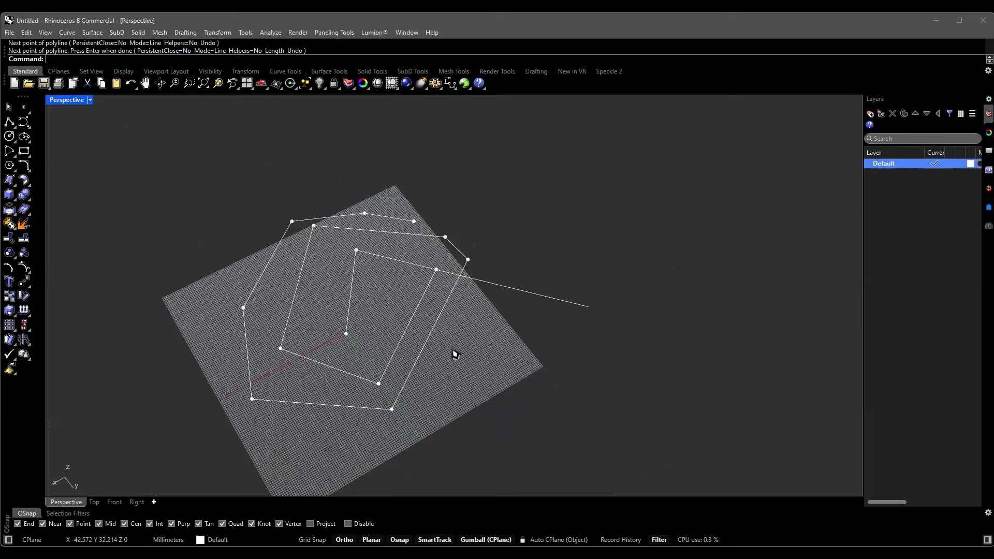
right_click_drag(486, 346, 411, 332)
scroll(410, 333, "up", 4)
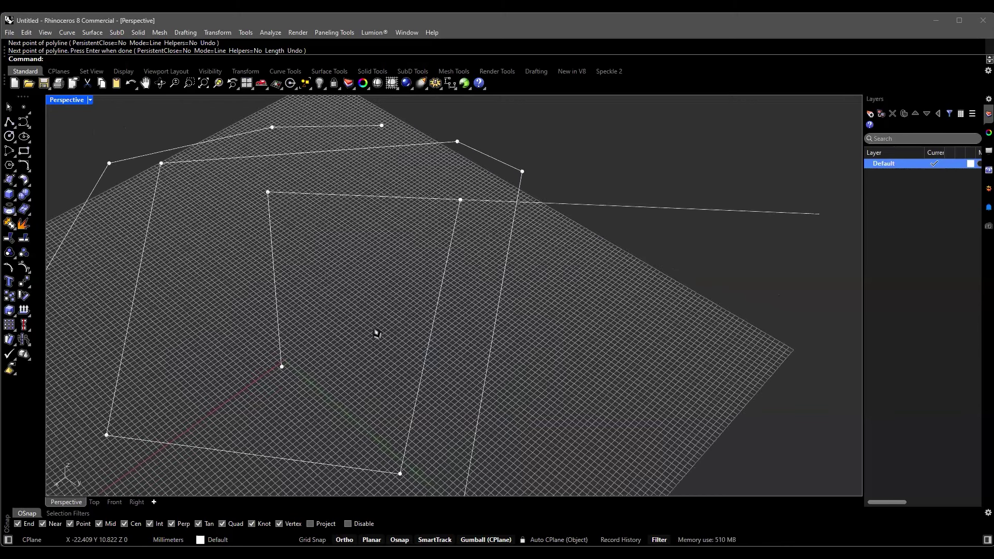
scroll(367, 326, "down", 4)
right_click_drag(499, 310, 718, 286, "shift")
scroll(310, 281, "up", 2)
right_click_drag(309, 281, 240, 295, "shift")
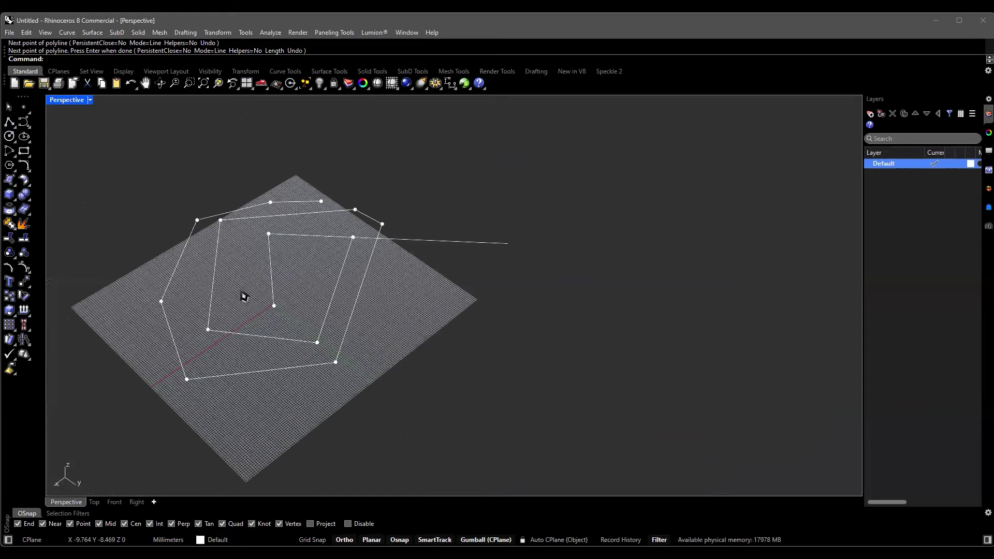
scroll(269, 285, "up", 3)
right_click_drag(395, 322, 411, 233, "shift")
scroll(351, 260, "down", 5)
scroll(396, 299, "up", 5)
right_click_drag(396, 298, 441, 292)
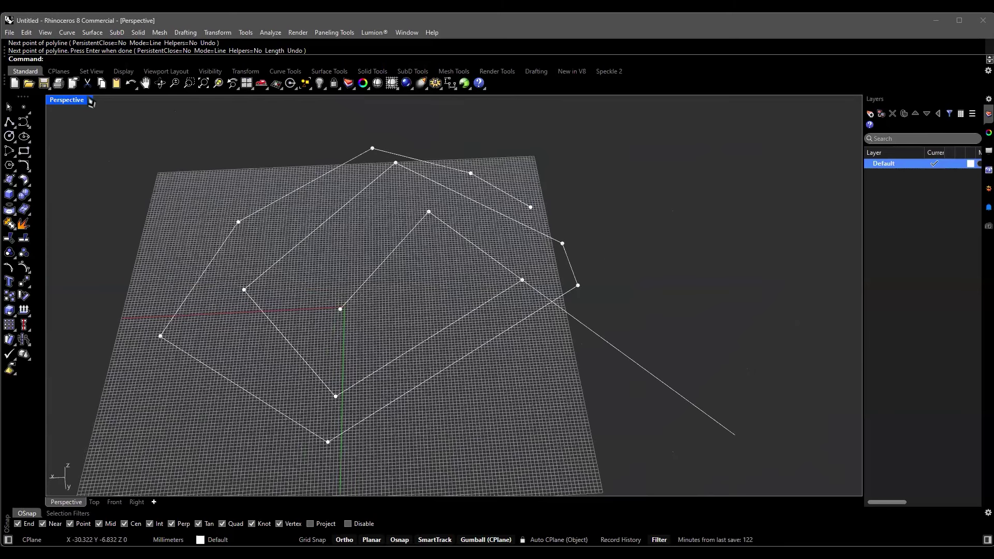
left_click(10, 32)
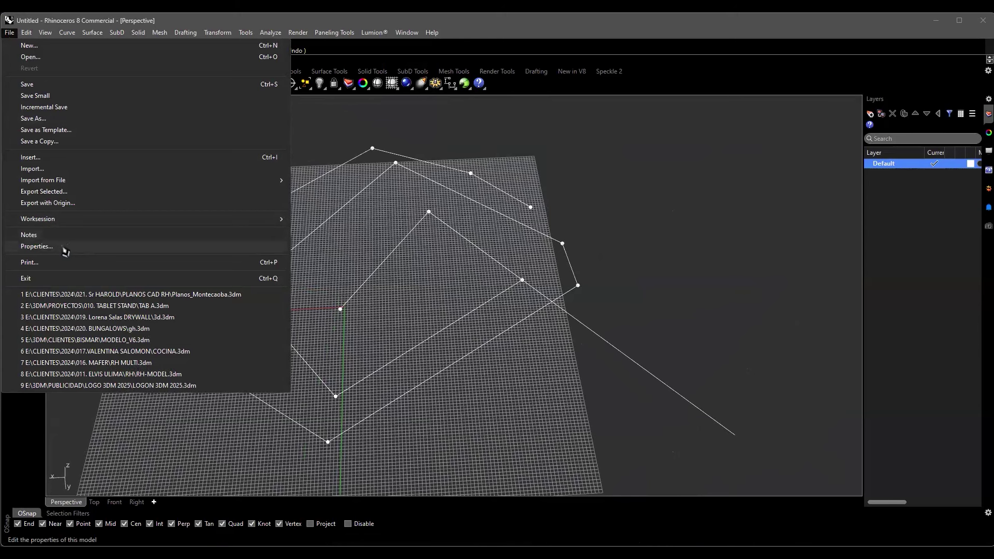
In Document Properties Units, keep Millimeters and leave the absolute tolerance at 0.001.
left_click(33, 248)
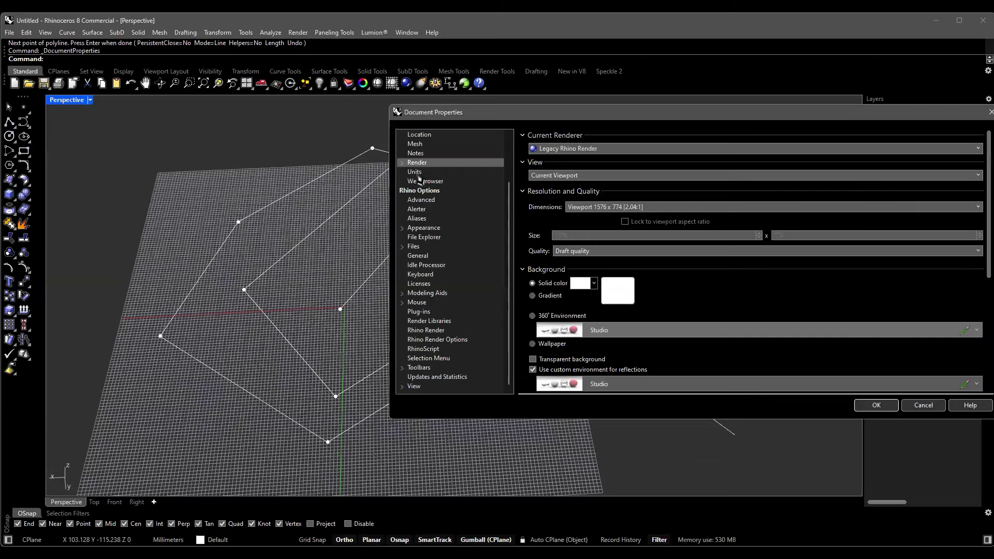
left_click(418, 173)
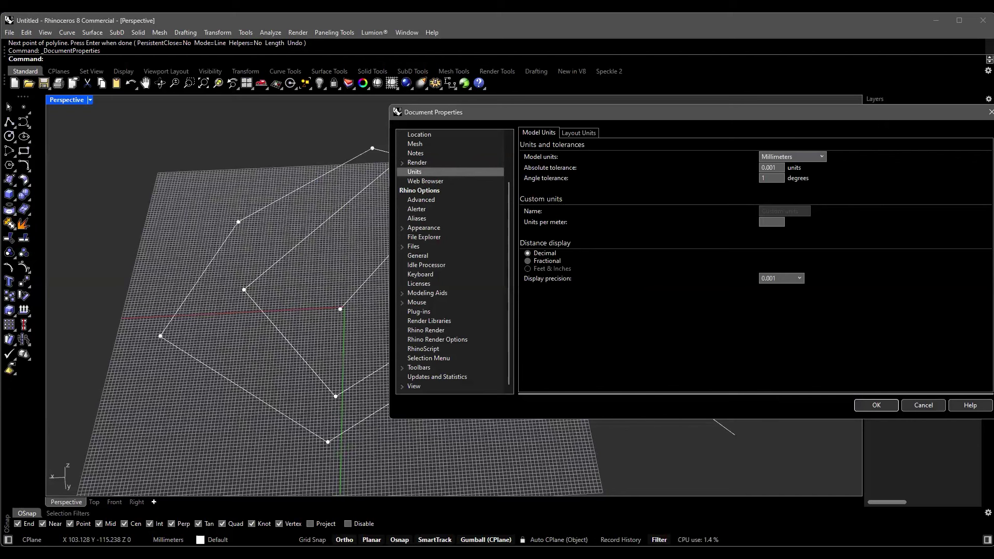
left_click(823, 157)
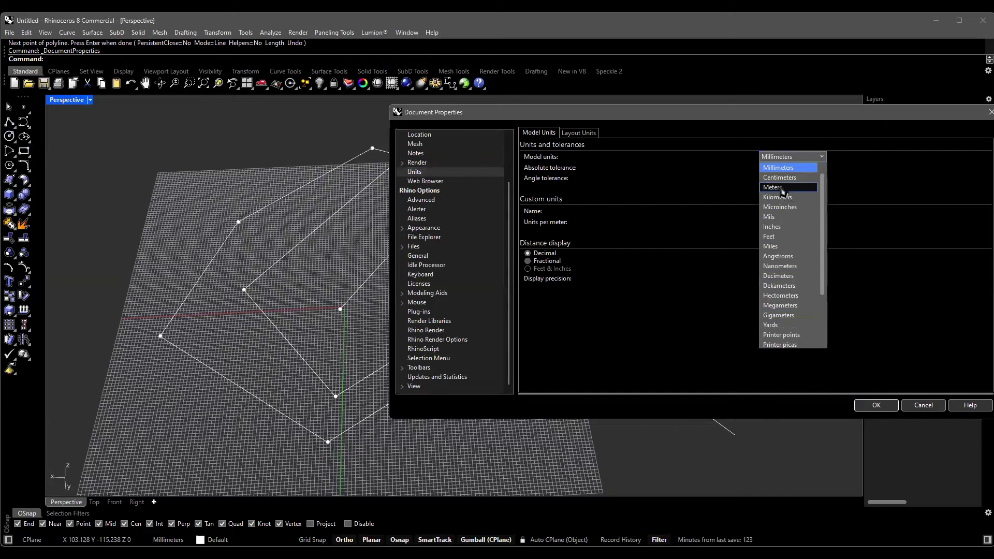
left_click(903, 181)
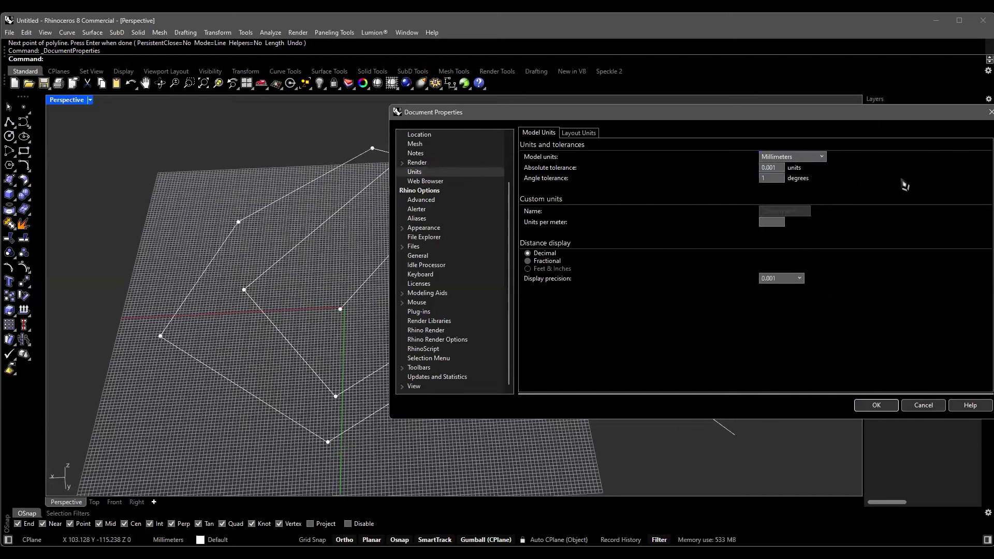
double_click(770, 169)
left_click(772, 169)
scroll(422, 155, "up", 2)
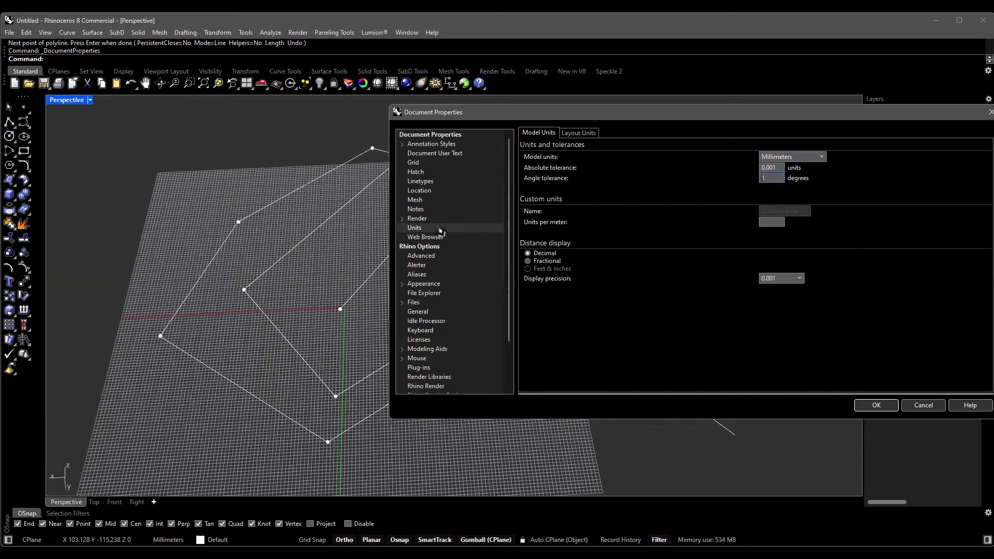
Change the document grid line count from 20 to 100, keeping 1 millimeter spacing.
left_click(415, 164)
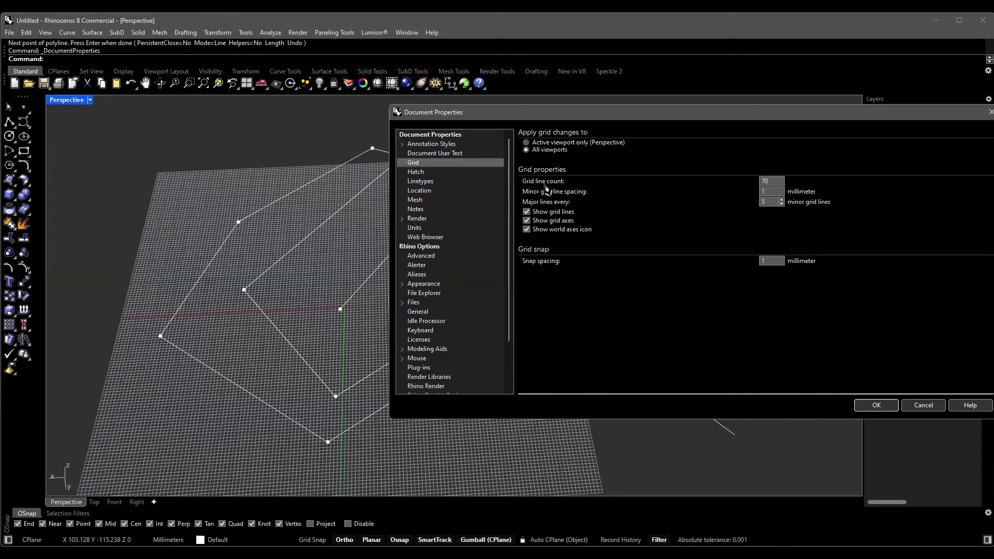
double_click(773, 188)
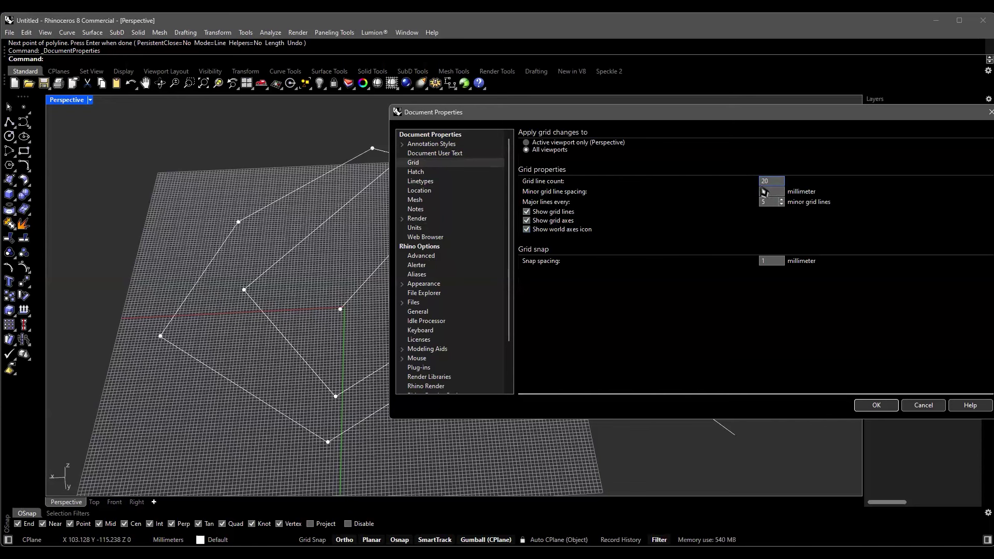
key("Tab")
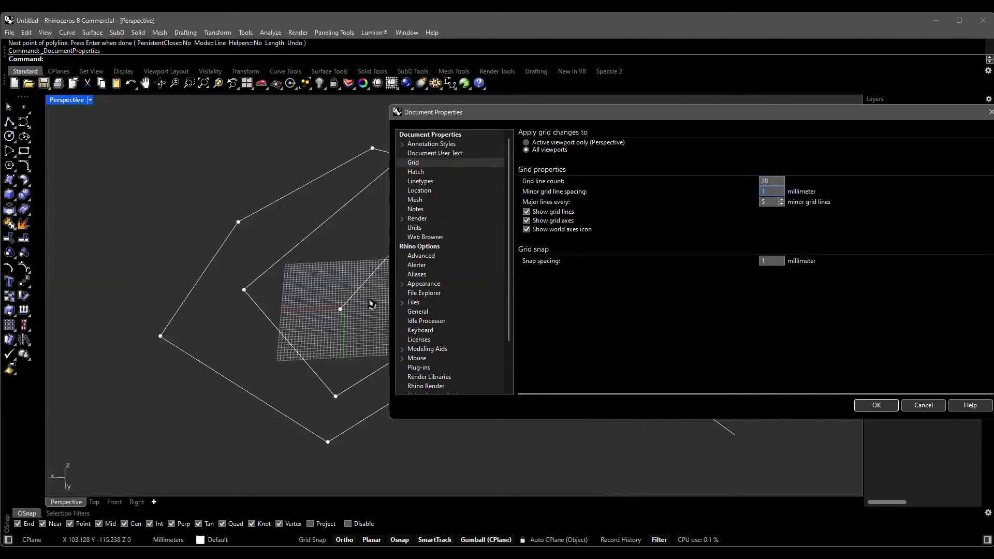
left_click(771, 181)
type("100")
left_click(777, 194)
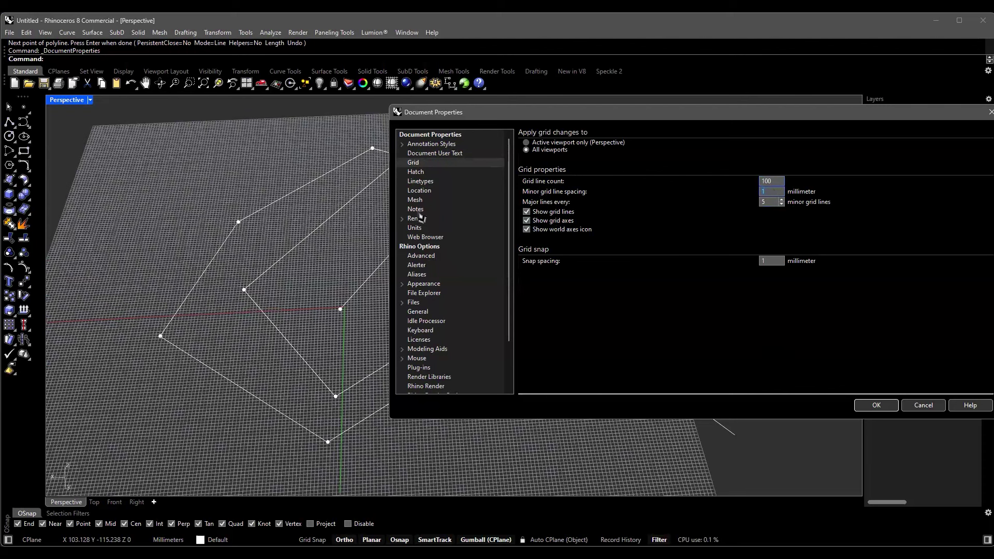
left_click(422, 181)
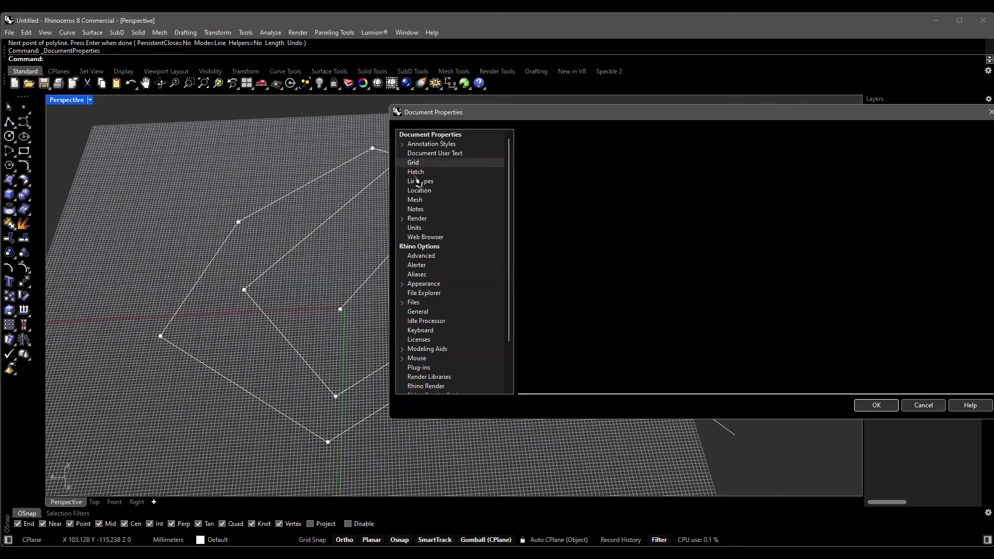
Browse the Document User Text, Annotation Styles and Appearance pages of Document Properties.
left_click(424, 151)
left_click(424, 147)
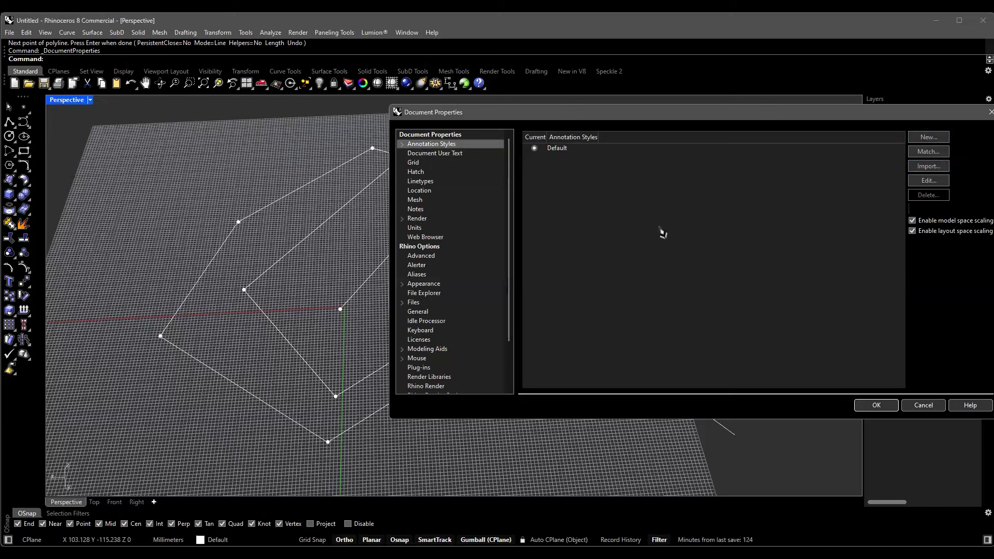
scroll(447, 195, "down", 1)
scroll(446, 196, "up", 1)
left_click(422, 285)
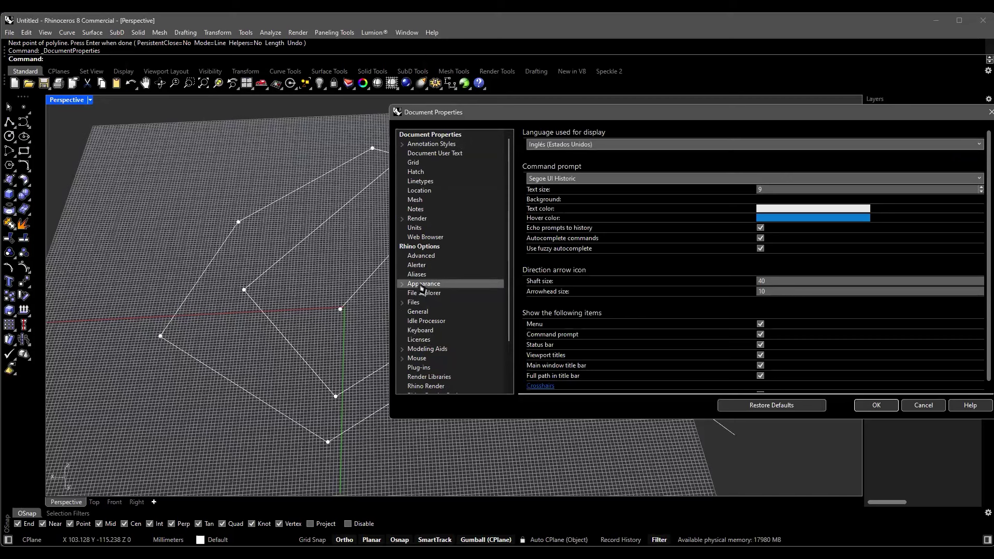
left_click(430, 145)
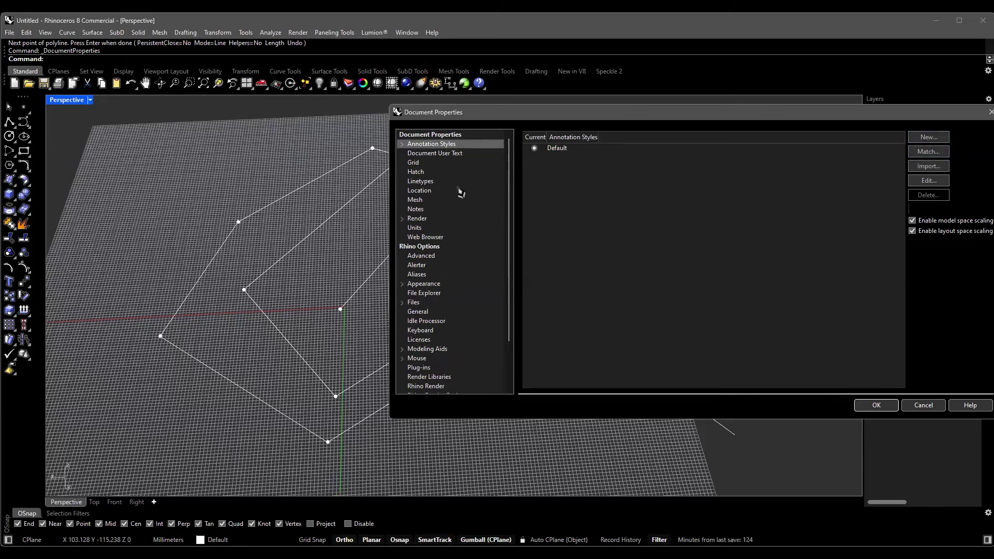
left_click(449, 157)
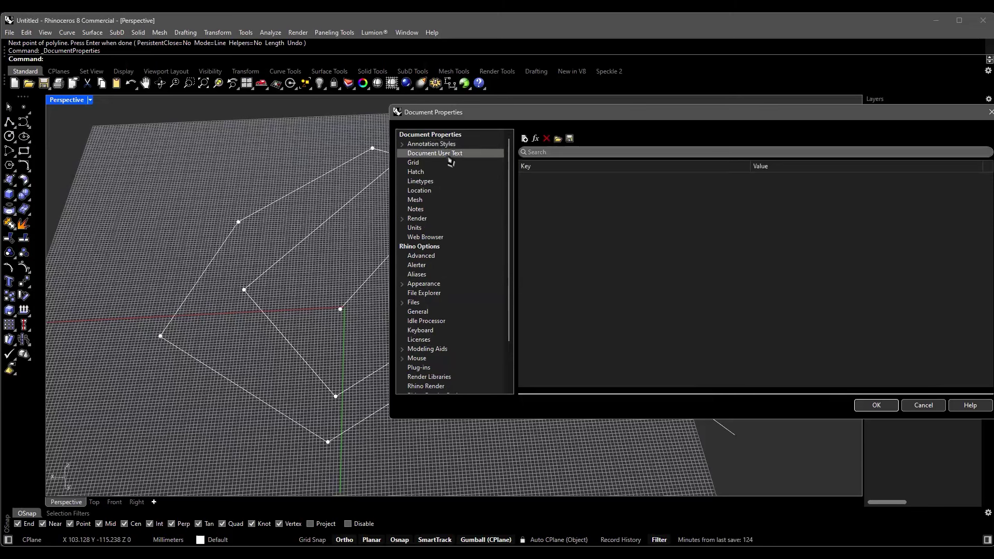
Scroll through the hatch pattern list, then show the Render settings page.
left_click(418, 164)
left_click(419, 172)
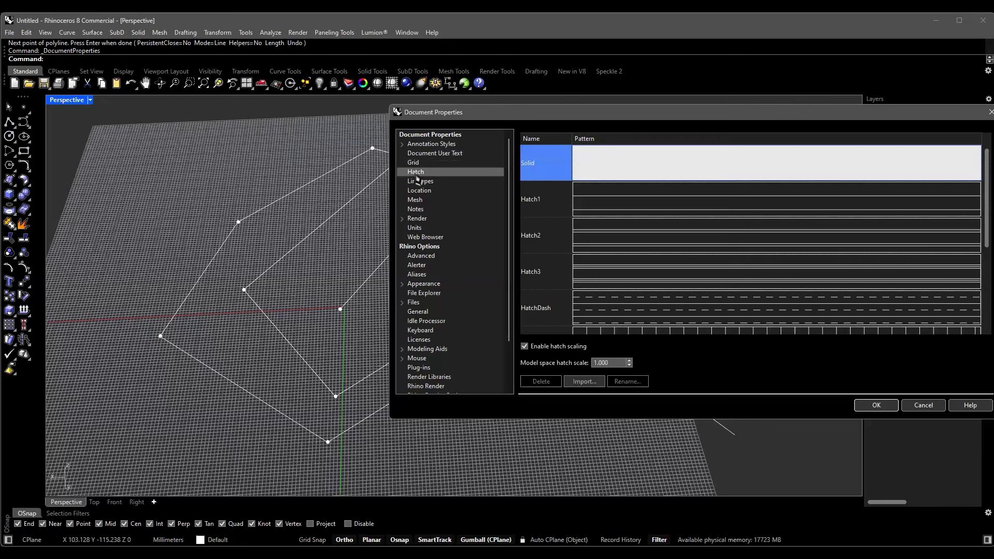
scroll(927, 252, "down", 4)
scroll(925, 254, "up", 4)
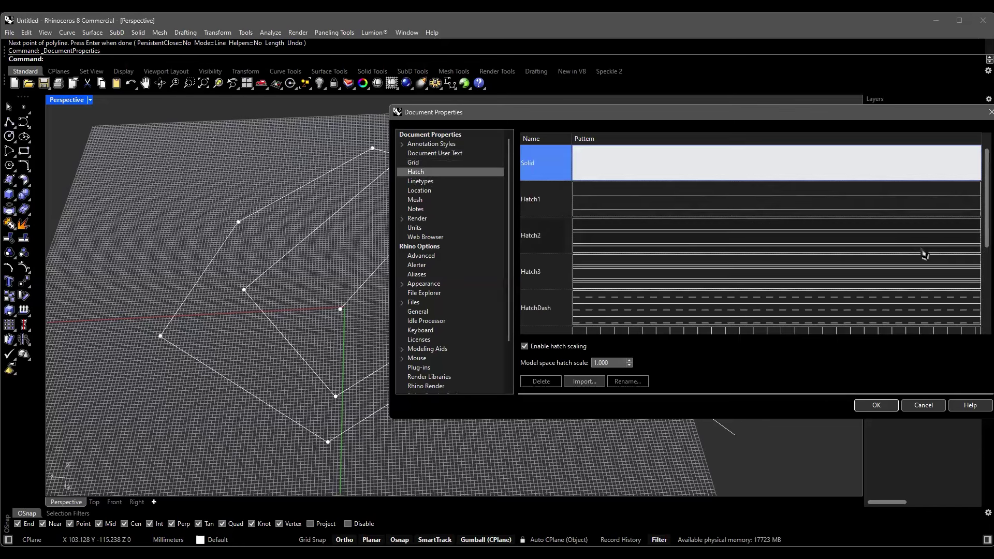
scroll(925, 254, "down", 3)
scroll(604, 244, "down", 1)
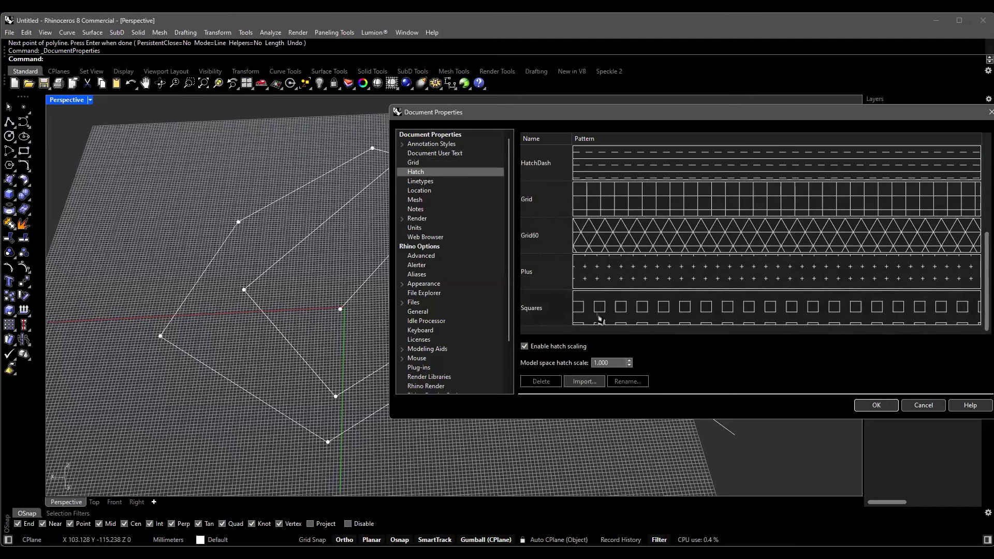
scroll(612, 287, "up", 4)
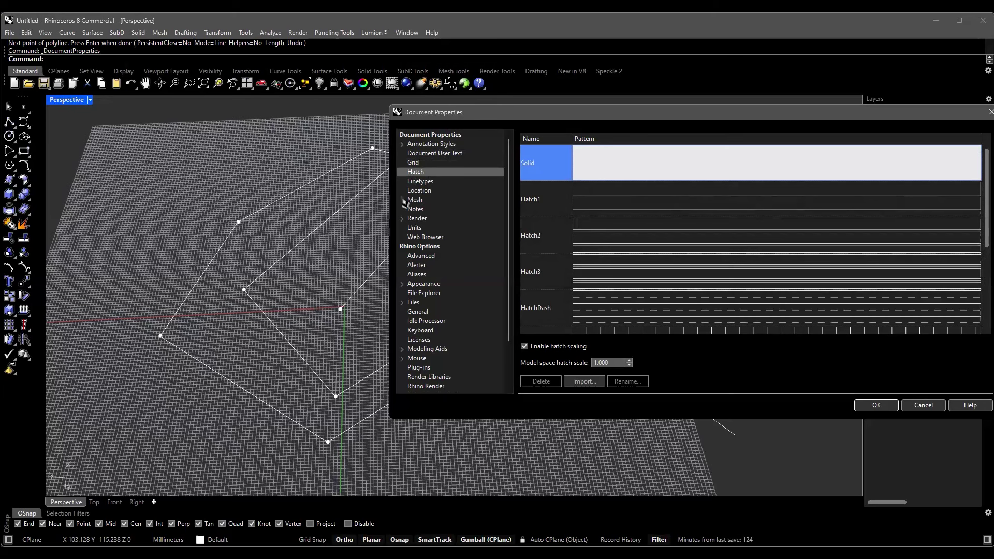
left_click(420, 218)
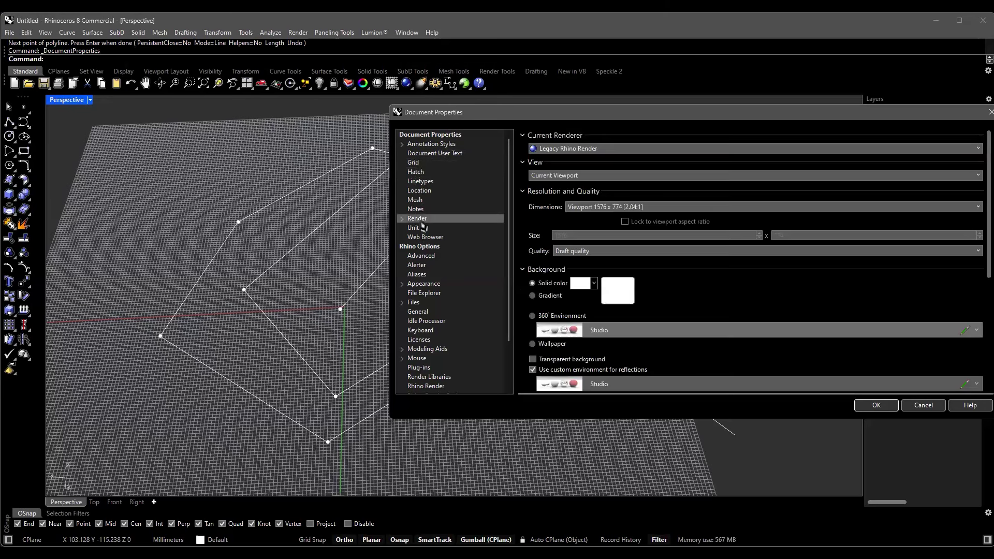
Go to the Toolbars options and switch the toolbar group to PanelingTools.
scroll(439, 281, "down", 2)
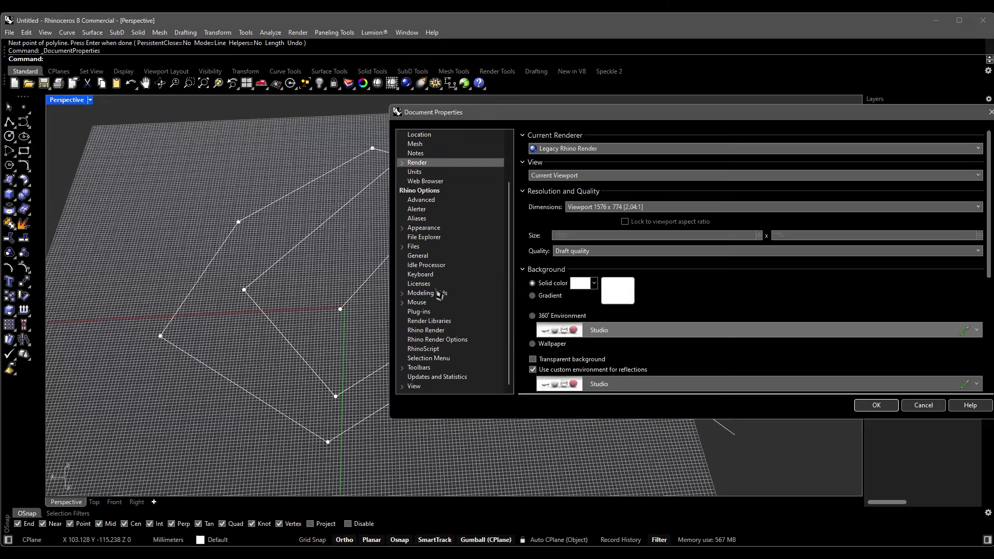
left_click(419, 369)
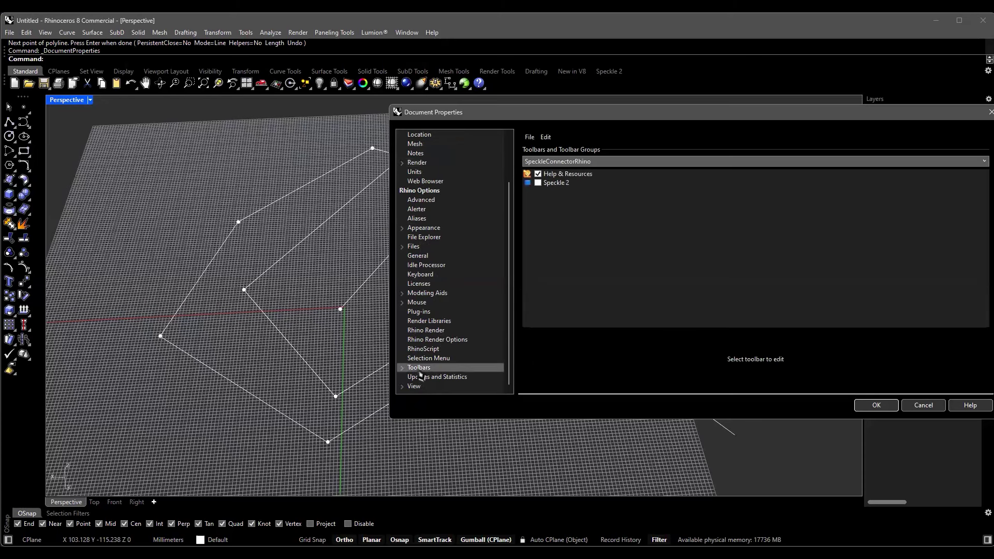
left_click(690, 162)
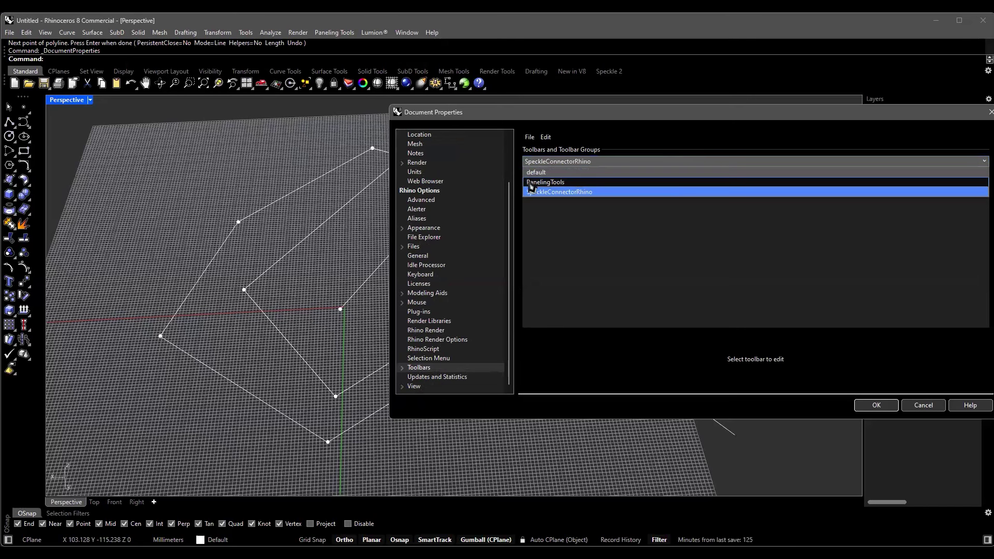
left_click(584, 192)
left_click(553, 182)
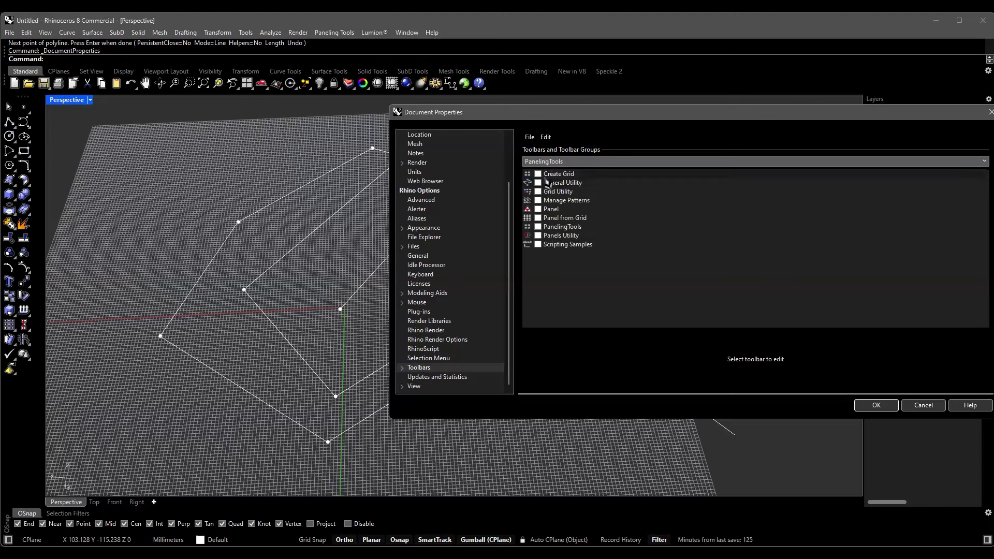
left_click(544, 161)
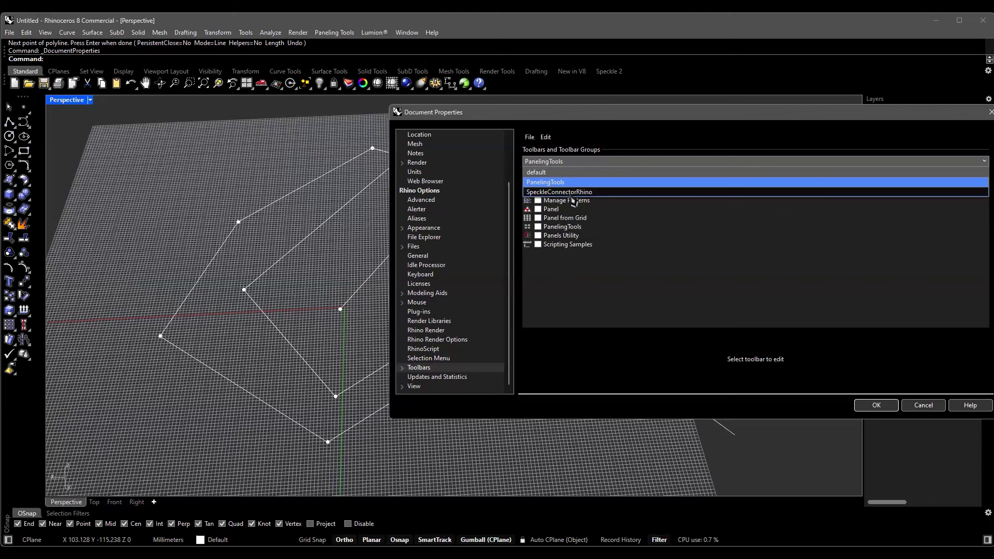
Show the PanelingTools Create Grid toolbar, then hide it again.
left_click(640, 327)
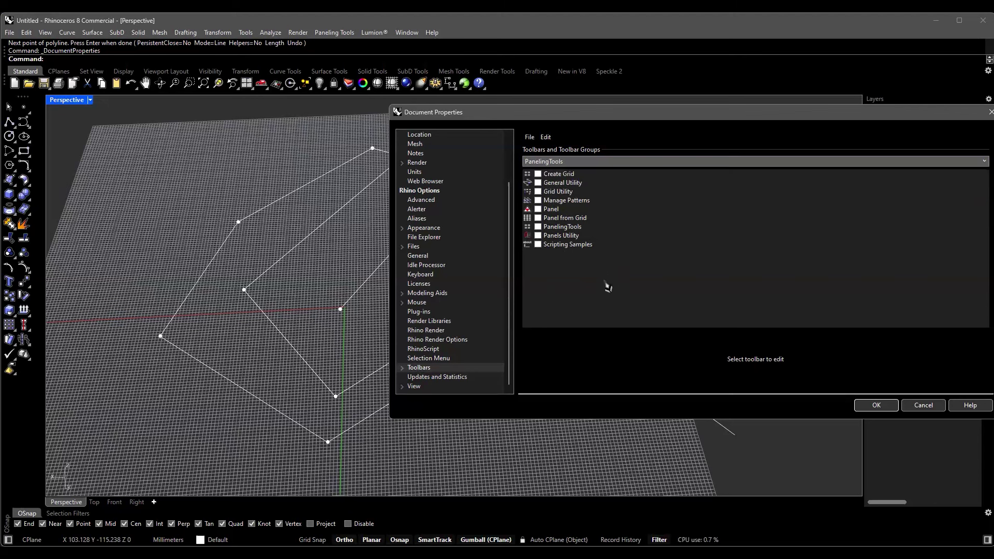
left_click(542, 178)
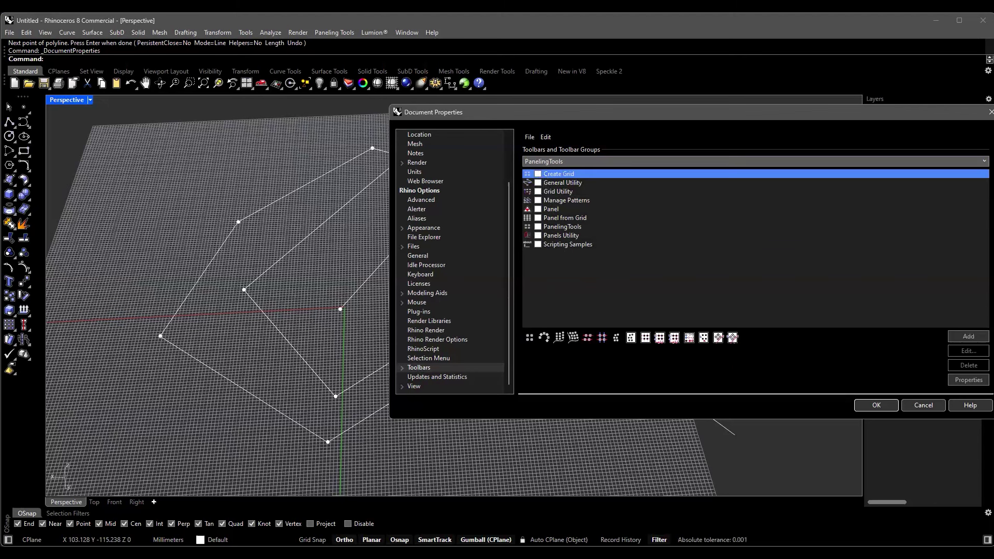
left_click(538, 174)
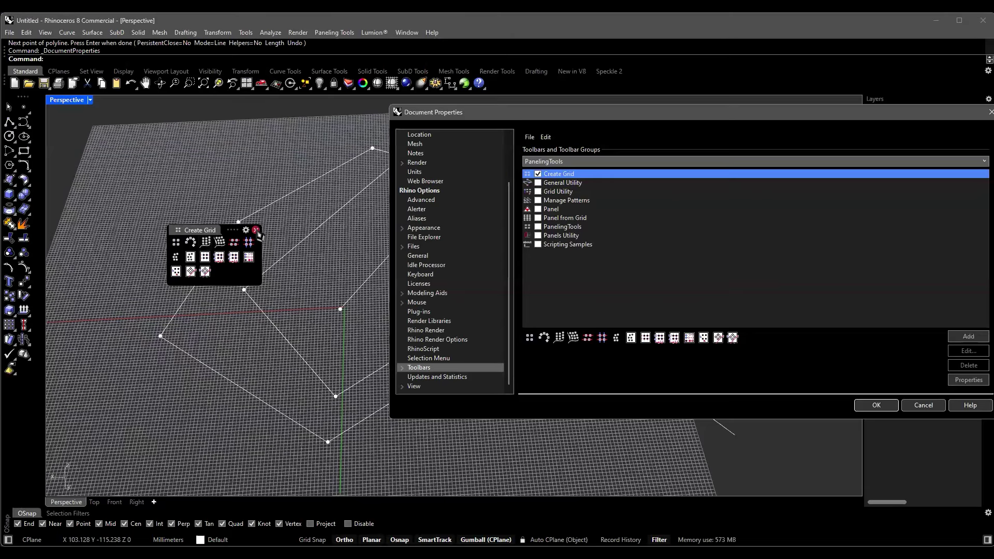
left_click(538, 174)
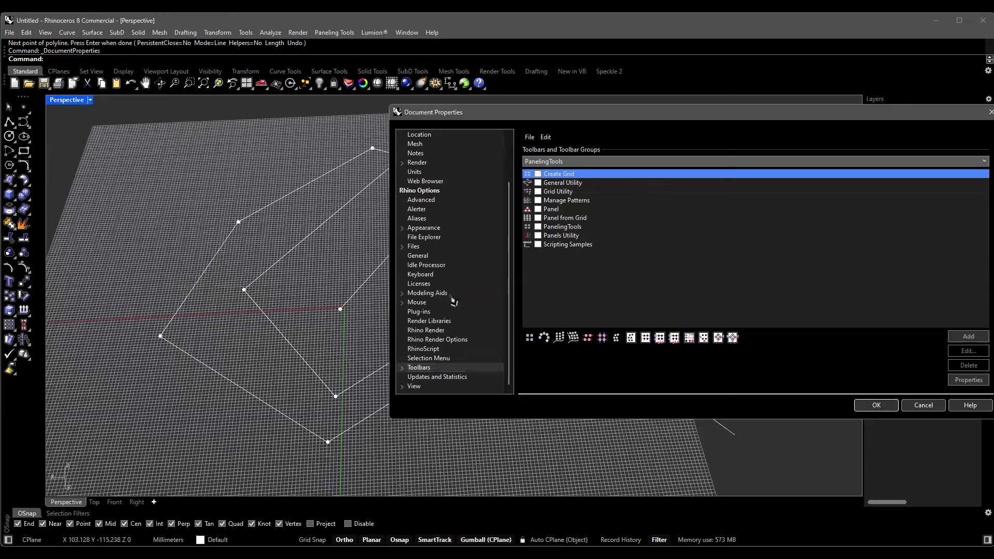
left_click(421, 311)
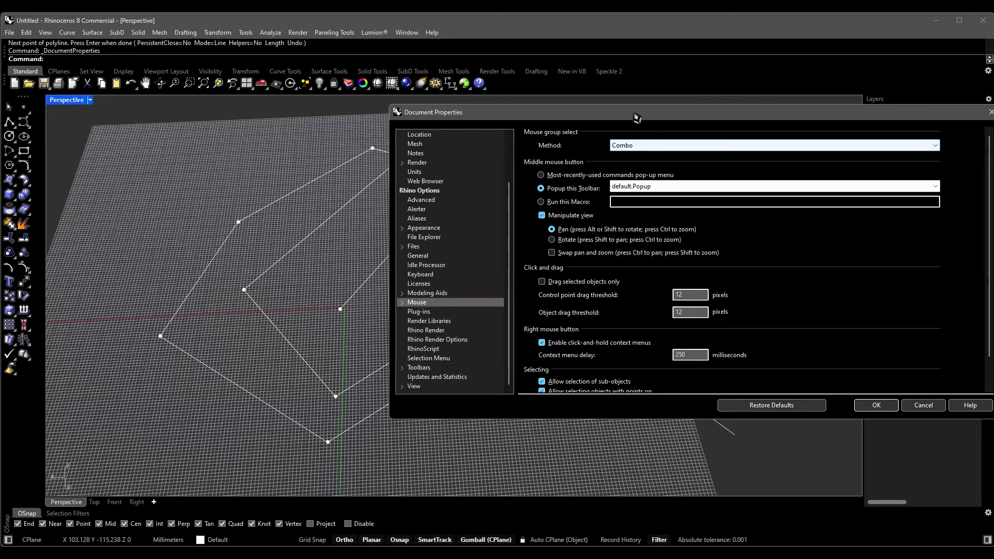
Keep Combo group-select and the default.Popup middle-button popup, and accept the options with OK.
left_click_drag(636, 118, 631, 118)
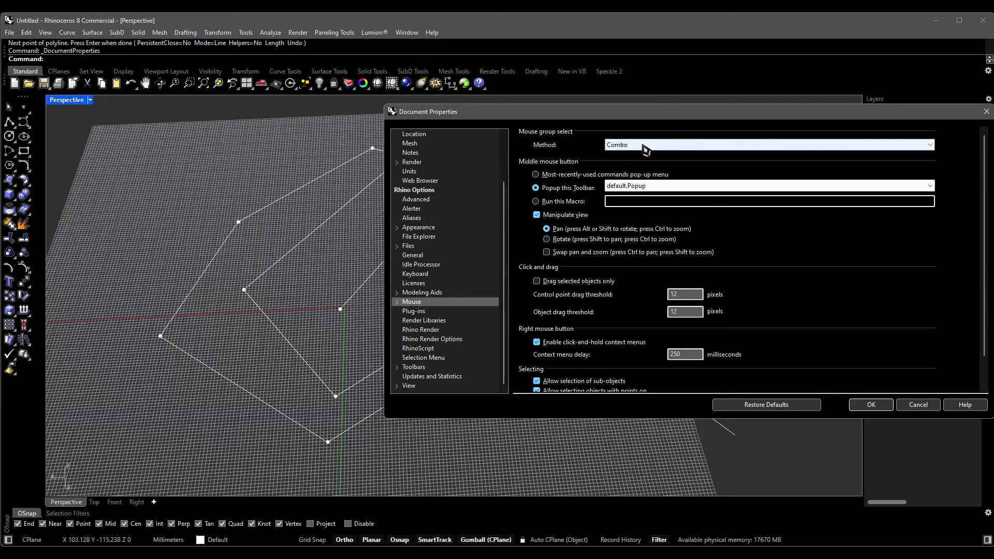
left_click(624, 149)
left_click(562, 195)
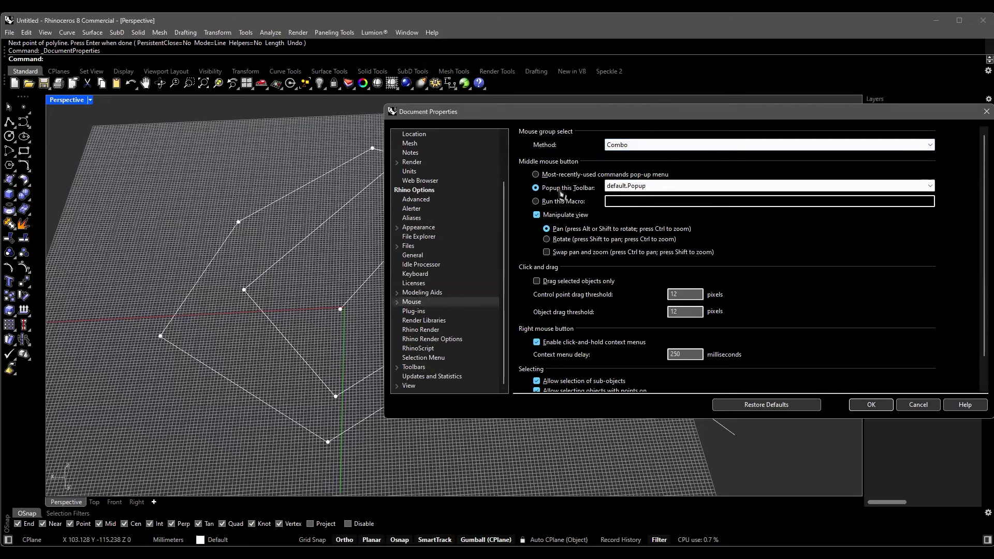
left_click(674, 191)
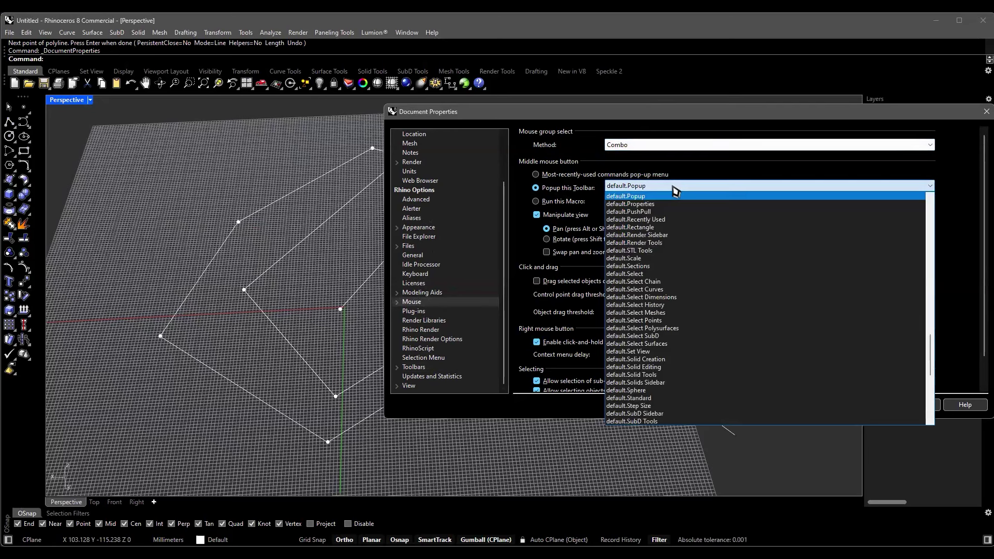
left_click(670, 188)
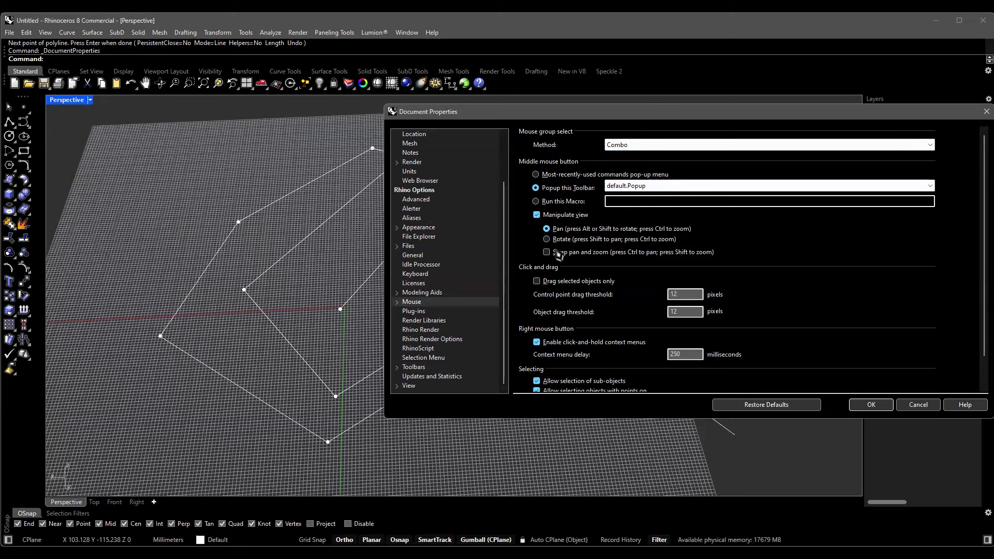
scroll(736, 258, "down", 1)
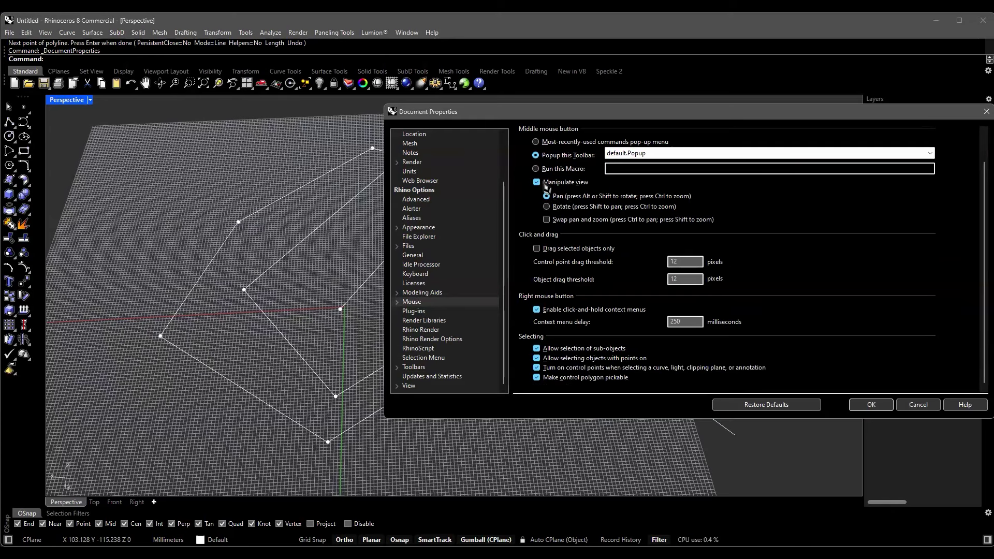
left_click(882, 407)
scroll(508, 258, "down", 3)
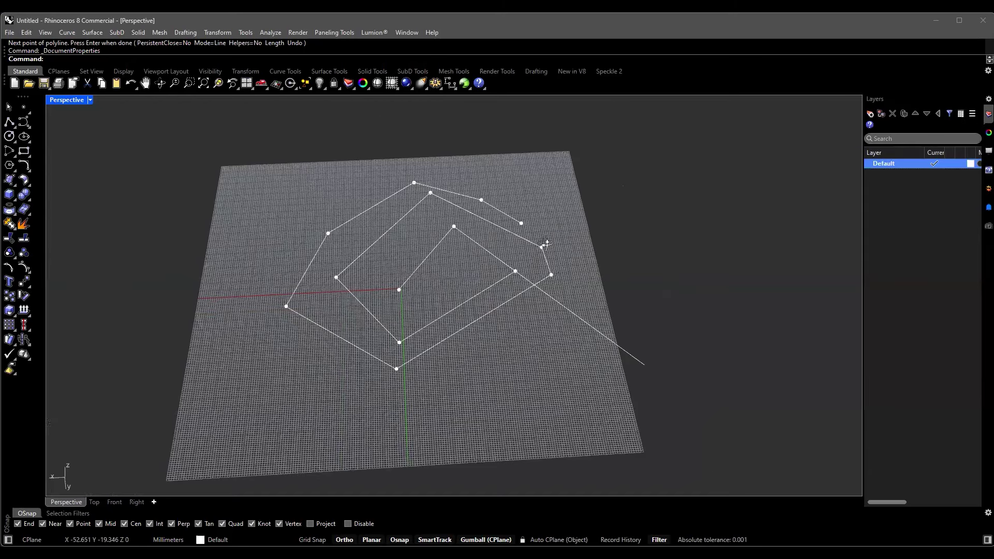
scroll(579, 256, "up", 3)
left_click(576, 258)
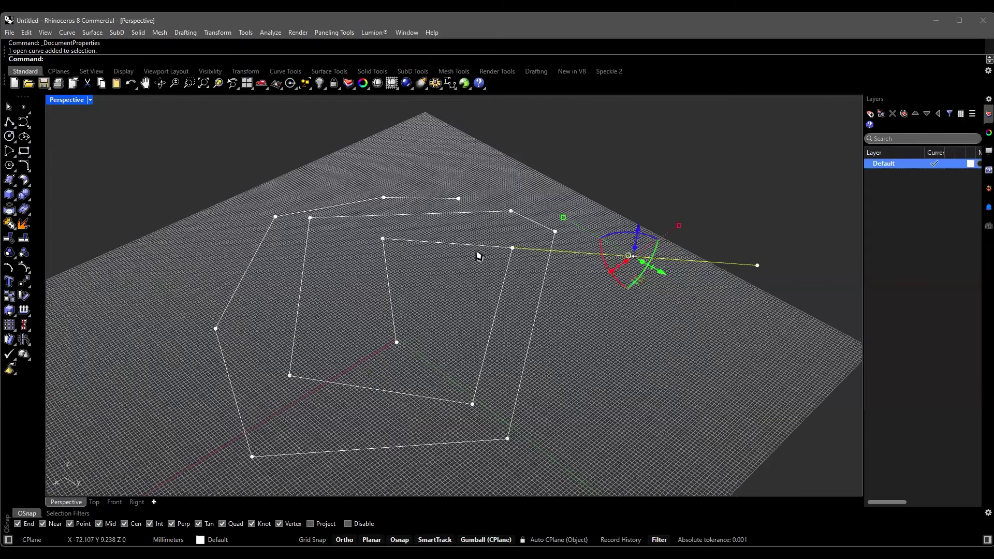
Delete the long stray line, leaving the two polylines, and switch to the Curve Tools set.
right_click_drag(476, 257, 543, 282)
key("Delete")
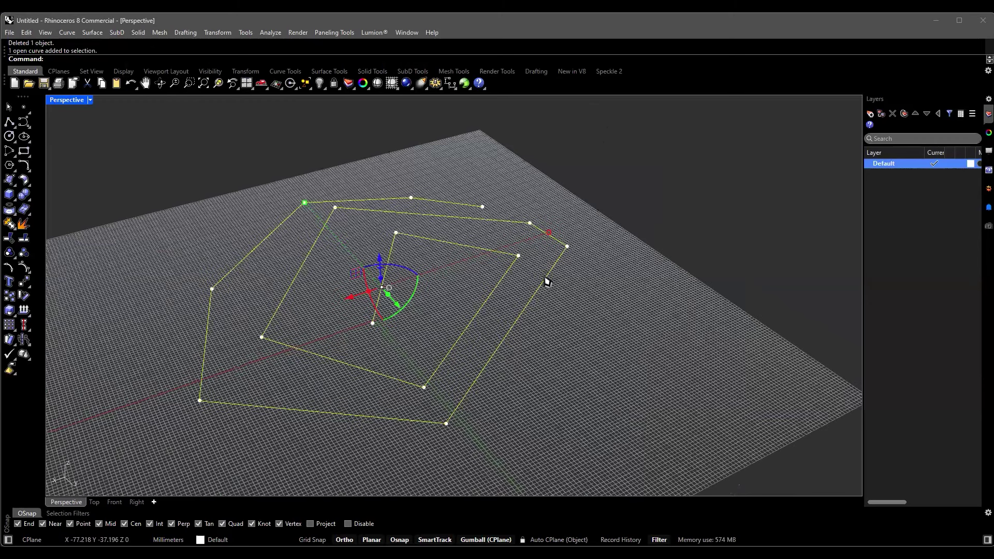
left_click(564, 248)
key("Return")
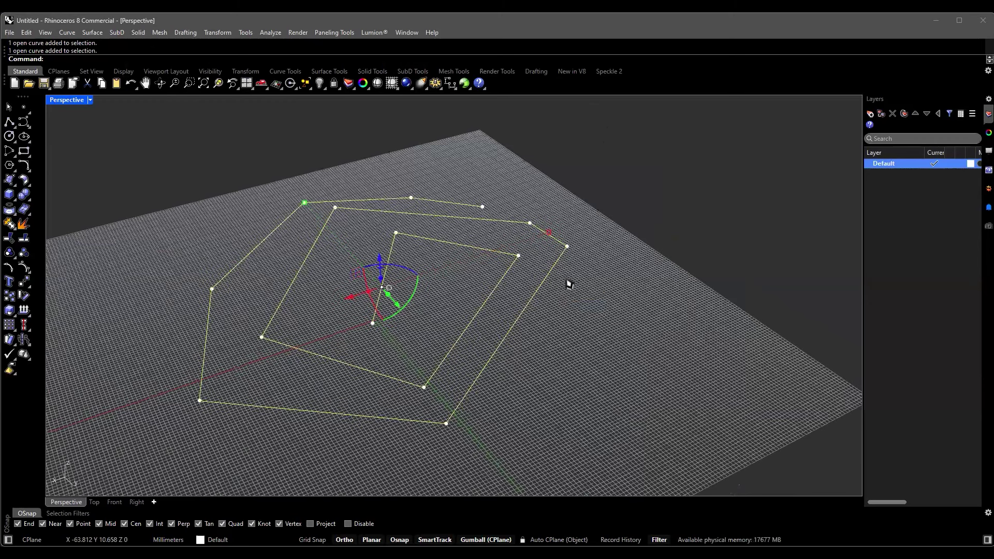
right_click_drag(568, 279, 490, 291)
key("Left")
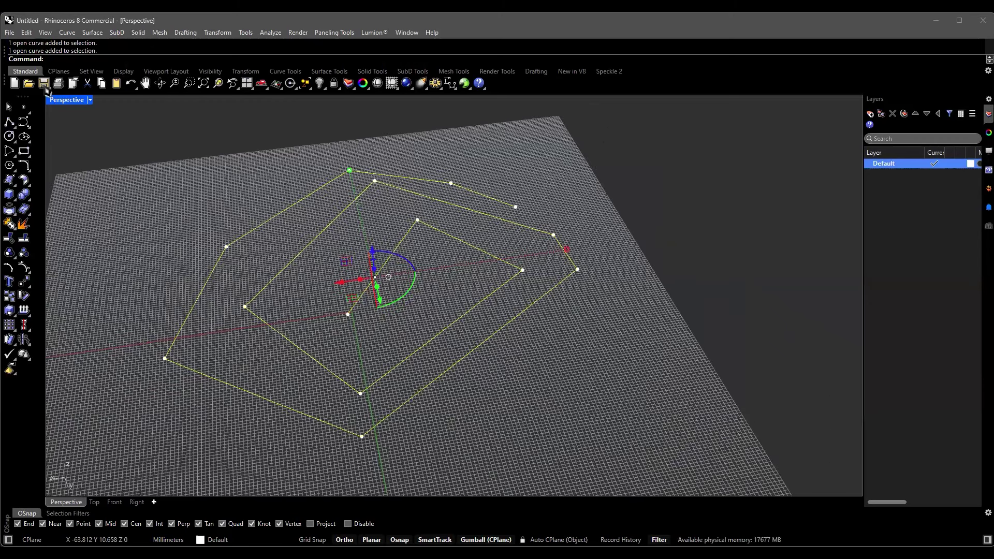
key("Left")
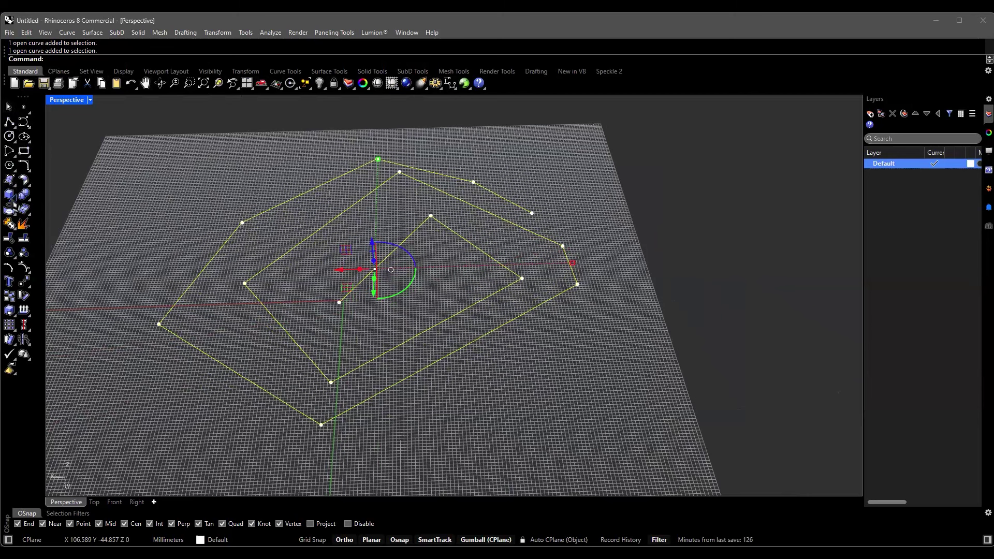
left_click(13, 198)
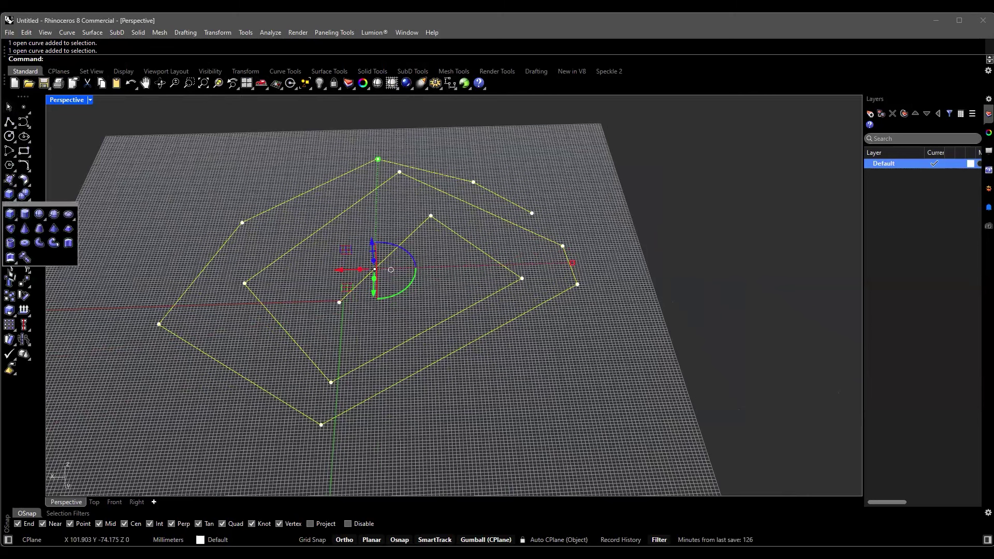
key("Escape")
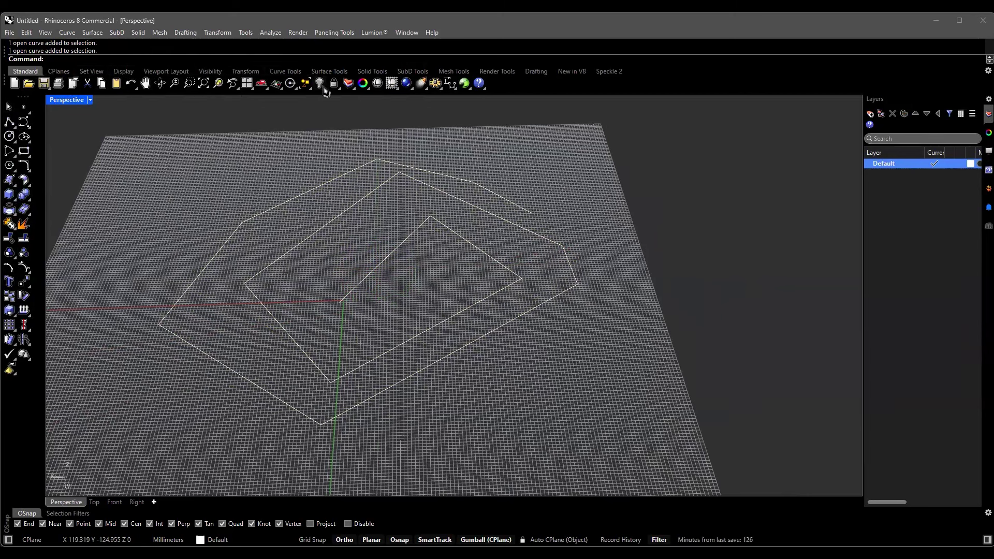
left_click(293, 75)
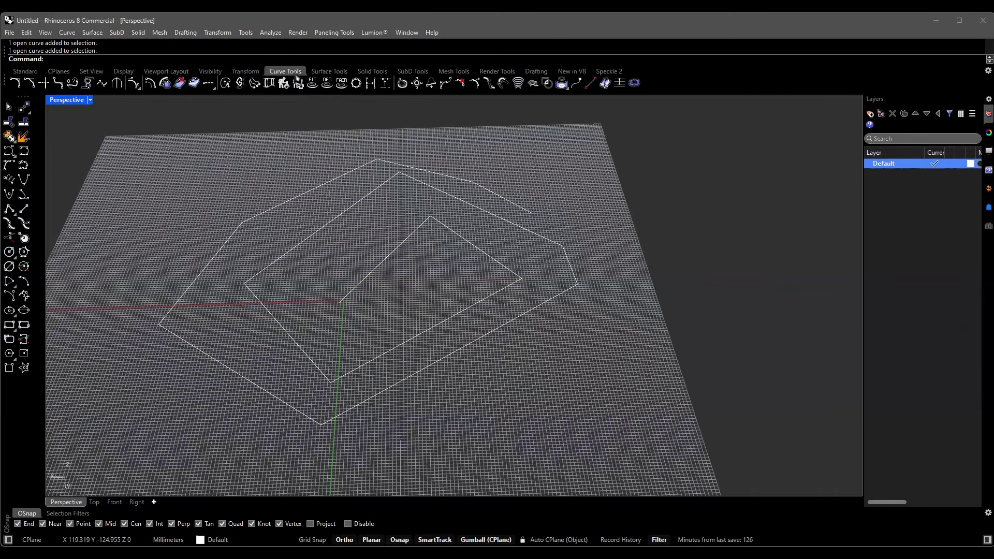
Draw an interpolated curve through six points across the grid, with one tall peak.
left_click(24, 152)
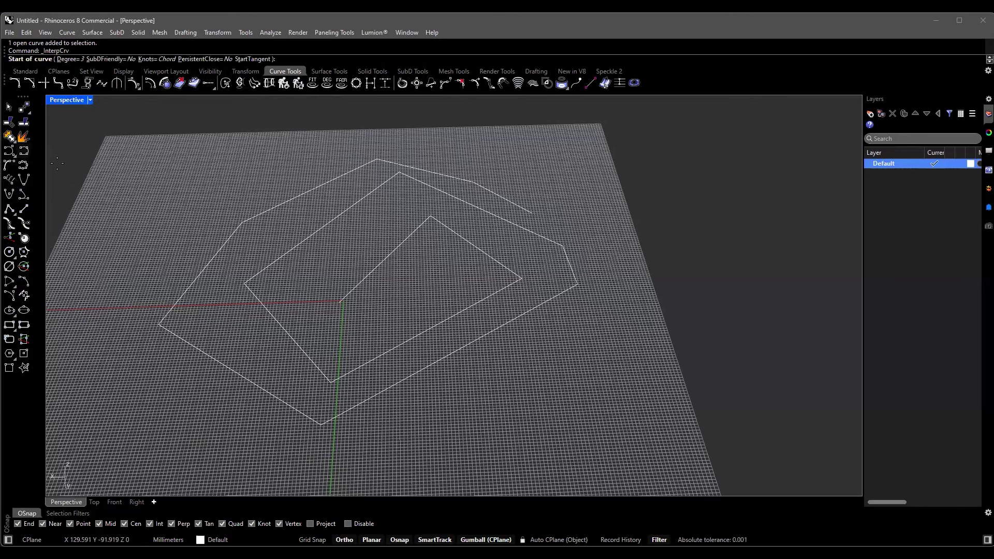
right_click_drag(259, 251, 177, 277)
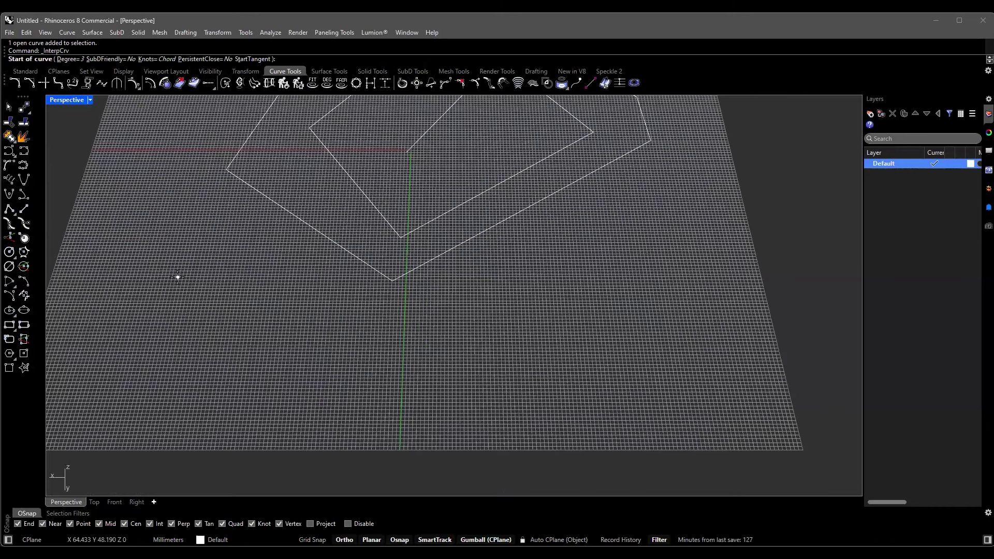
left_click(131, 291)
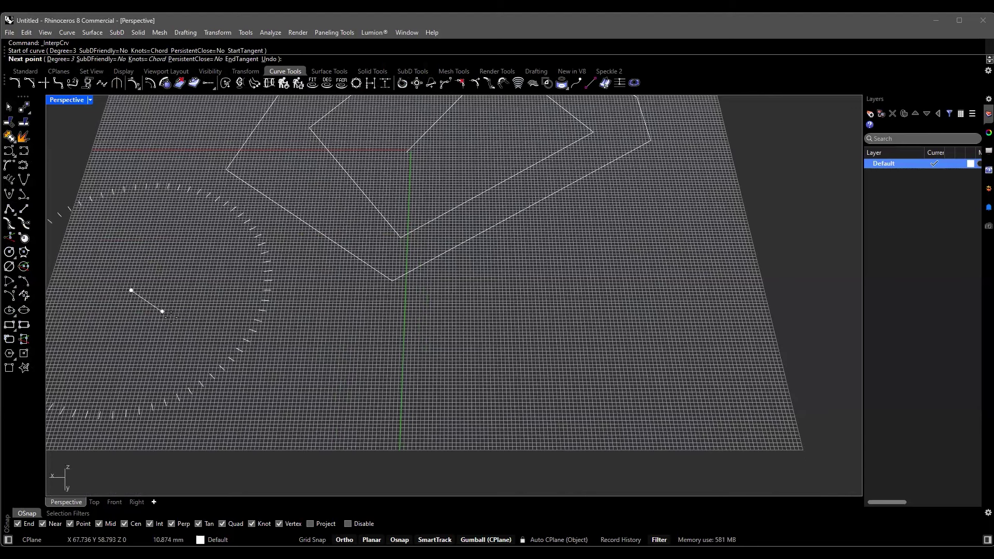
left_click(316, 392)
left_click(521, 343)
left_click(617, 187)
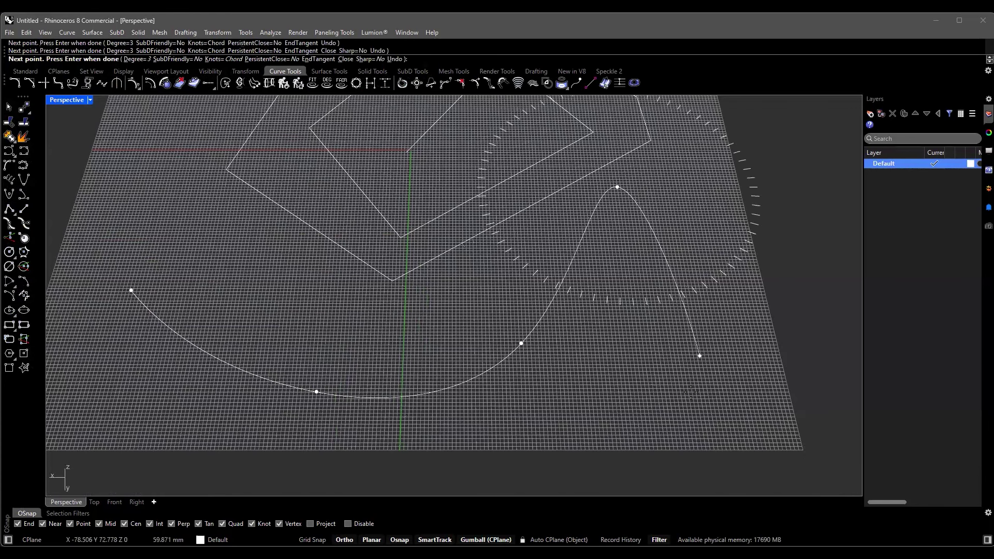
key("ctrl+Right")
key("ctrl+Right")
key("ctrl+Right")
left_click(624, 330)
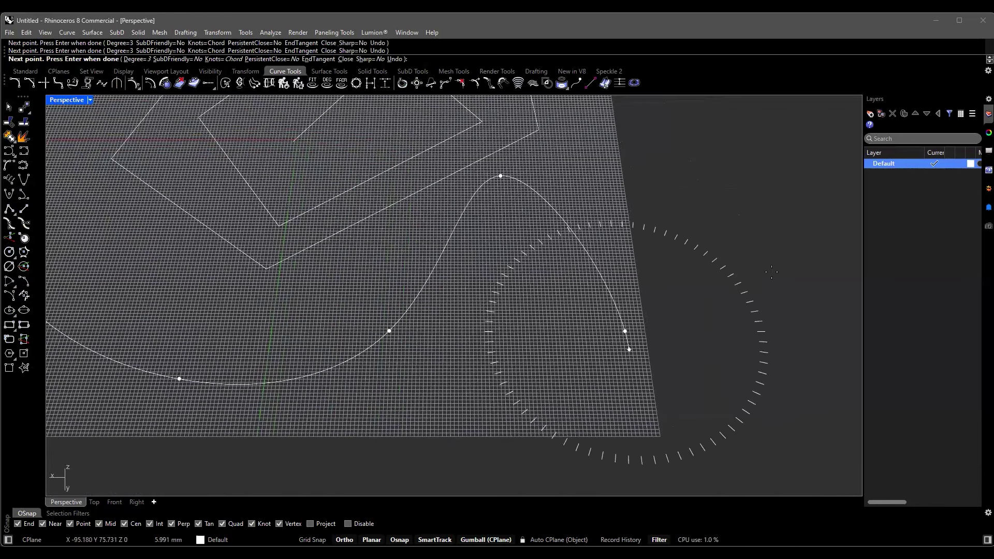
left_click(739, 271)
key("Return")
Select the new curve and the polylines, orbiting and panning to inspect them.
left_click(714, 302)
right_click_drag(505, 257, 517, 250)
mouse_move(468, 291)
right_mouse_down()
mouse_move(453, 290)
mouse_move(468, 275)
right_mouse_up()
right_click_drag(412, 293, 502, 290)
left_click(333, 228, "shift")
right_click_drag(328, 214, 310, 355)
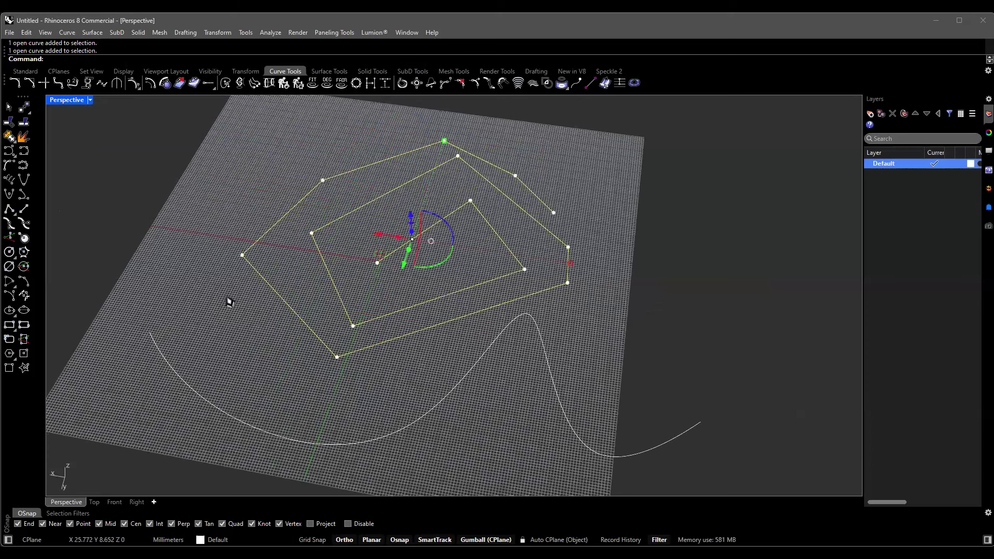
right_click_drag(229, 302, 317, 272, "shift")
right_click_drag(426, 225, 506, 179, "shift")
right_click_drag(466, 263, 493, 250, "shift")
left_click(455, 361, "shift")
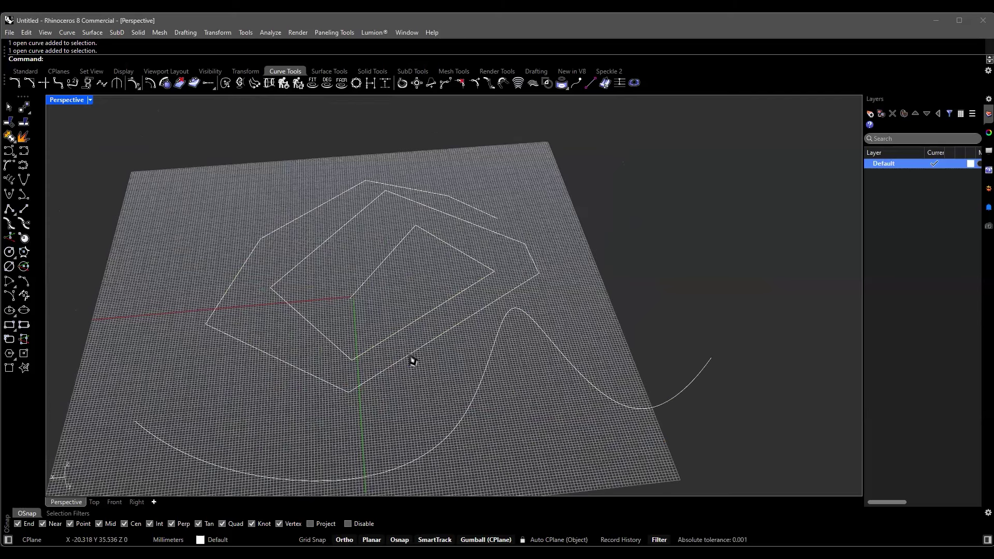
Select the polylines, then the wavy curve, tilting the view toward top-down.
left_click(411, 357)
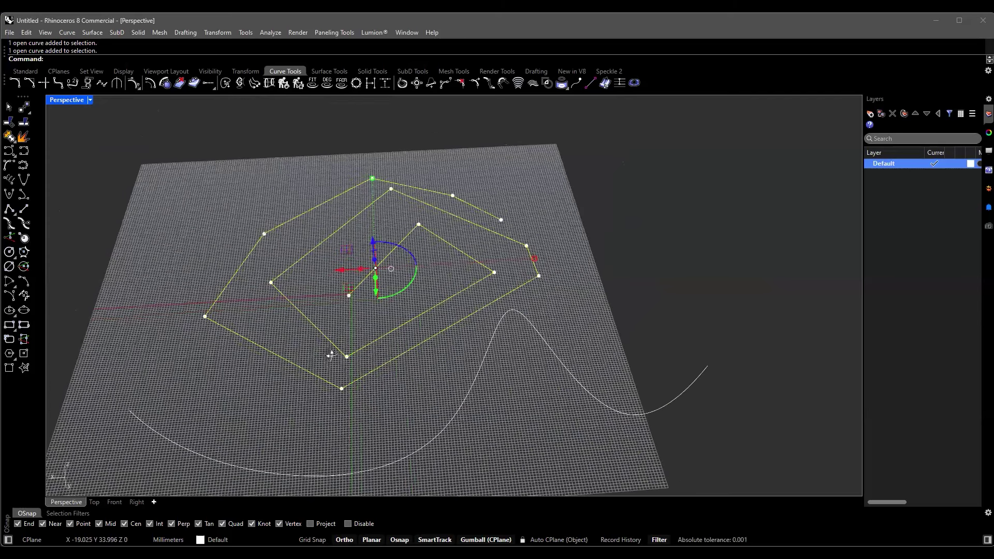
scroll(400, 353, "up", 1)
scroll(302, 237, "up", 1)
scroll(340, 208, "up", 2)
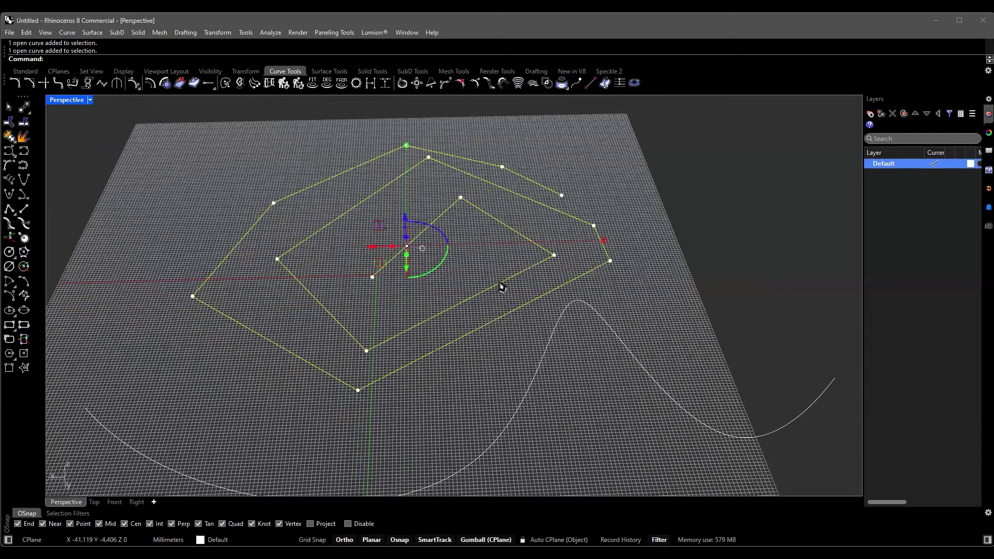
mouse_move(428, 216)
right_mouse_down("shift")
mouse_move(448, 300)
mouse_move(472, 301)
right_mouse_up("shift")
left_click(449, 298)
scroll(466, 309, "down", 5)
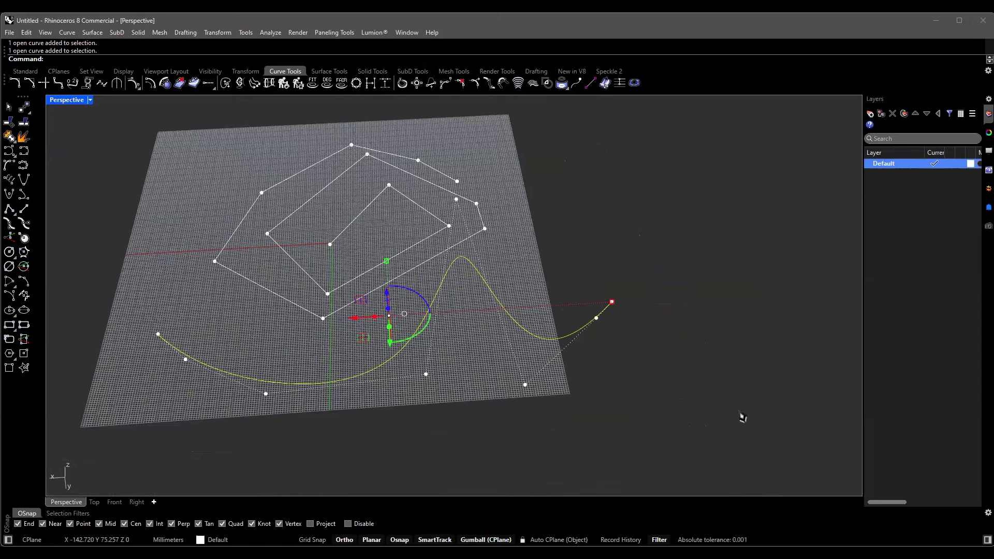
mouse_move(560, 311)
right_mouse_down()
mouse_move(445, 280)
mouse_move(485, 254)
right_mouse_up()
key("Escape")
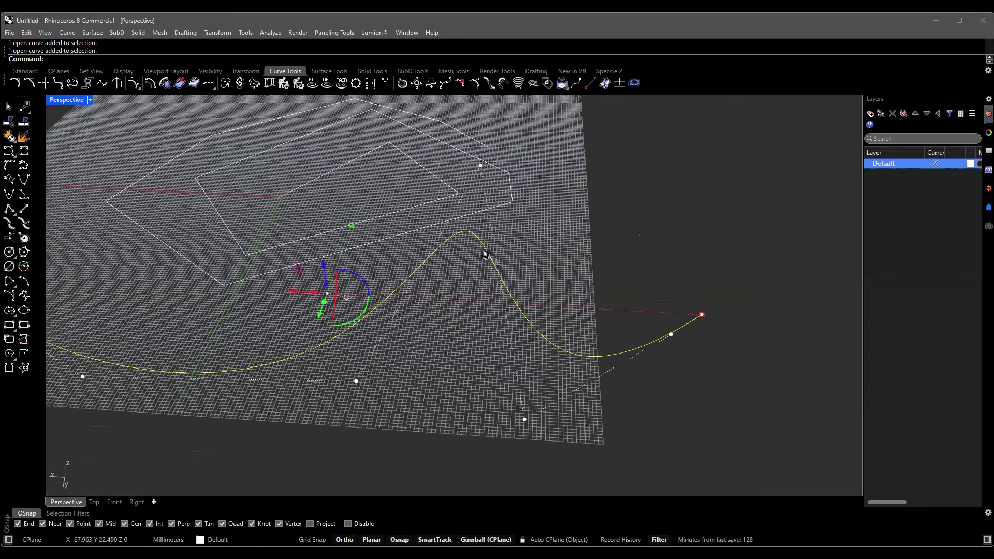
key("Down")
key("Down")
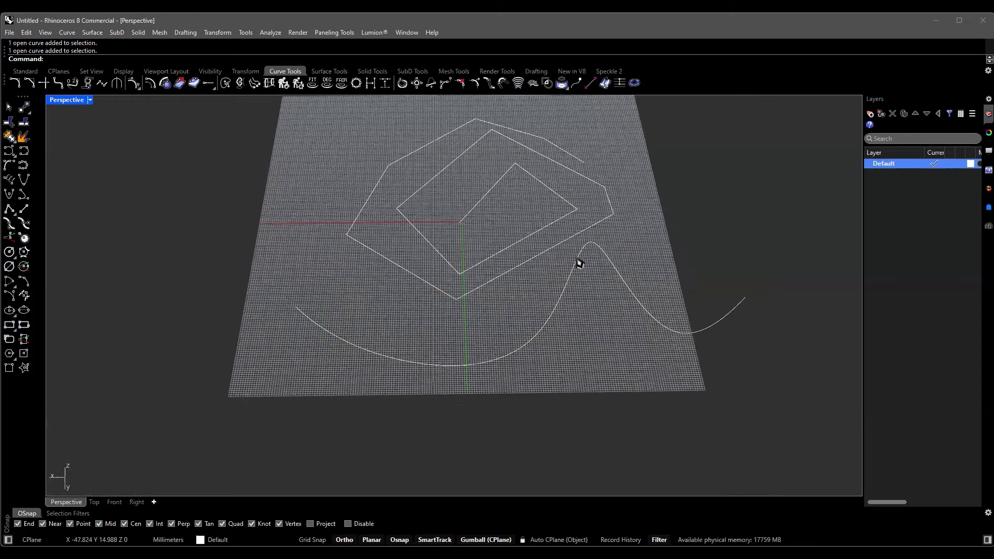
left_click(572, 271)
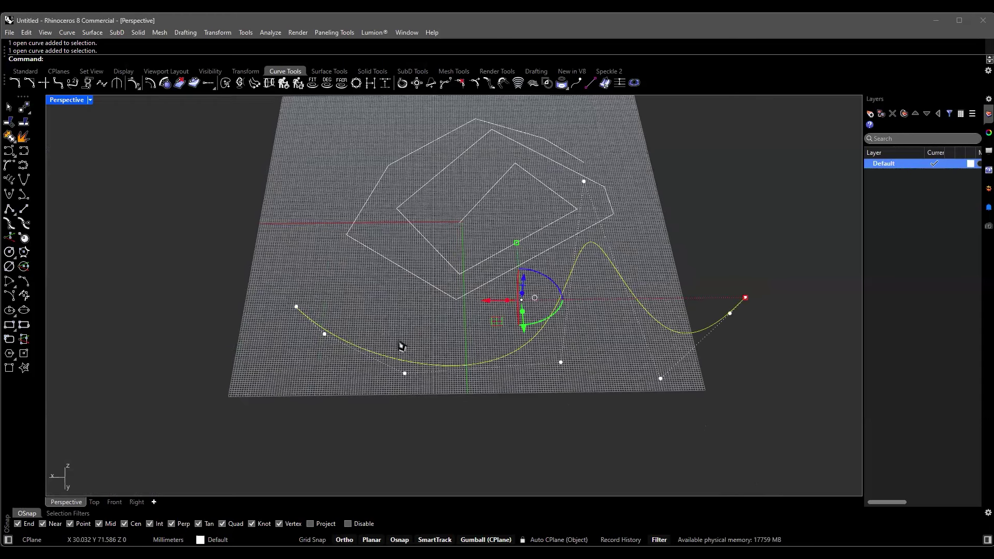
Drag a control point of the wavy curve downward to deepen its swoop, then select the pentagon curve.
left_click(405, 373)
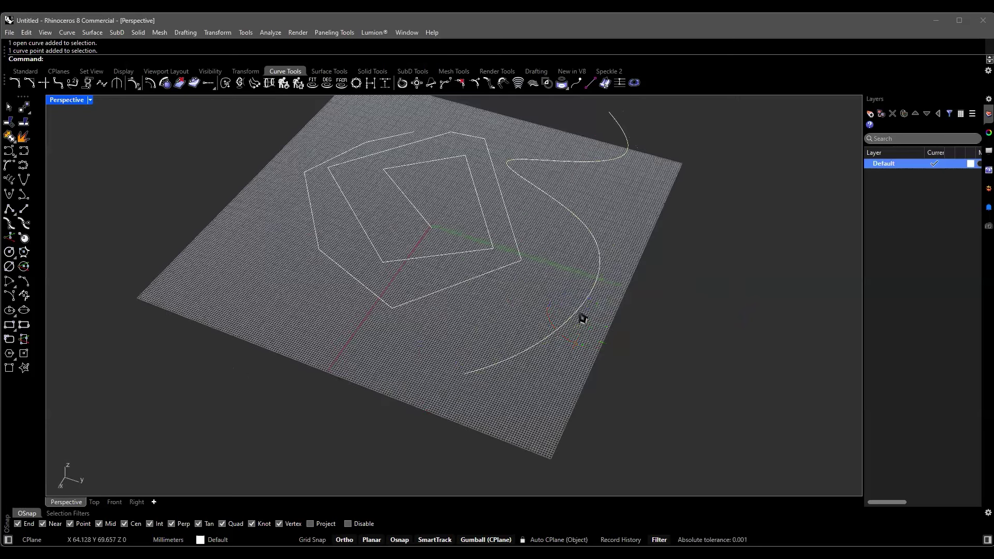
left_click(589, 312)
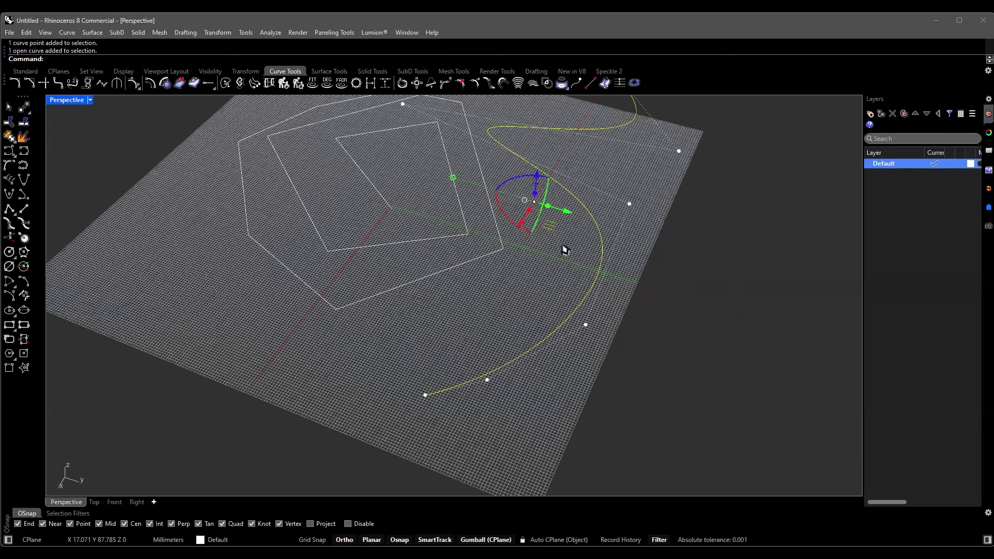
scroll(579, 248, "up", 2)
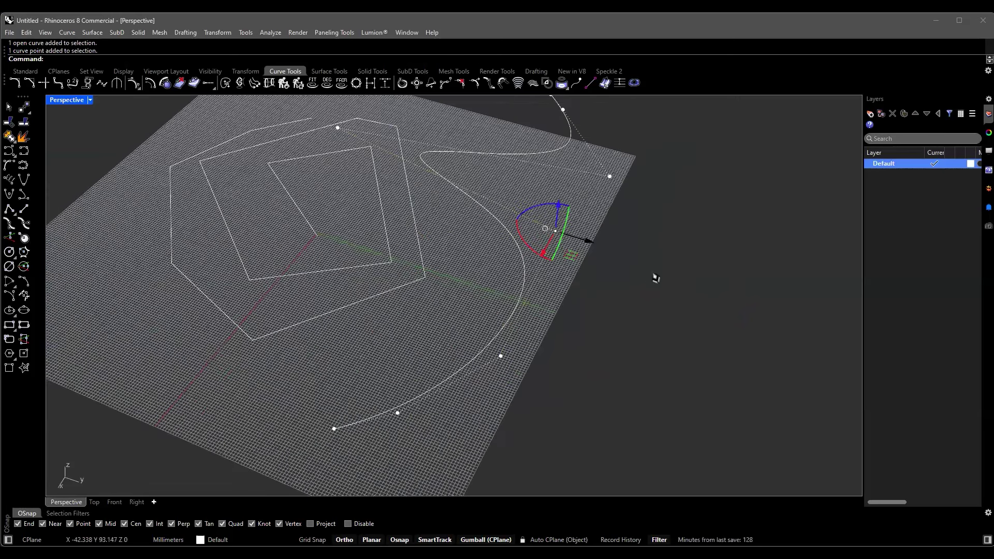
left_click_drag(640, 290, 382, 366)
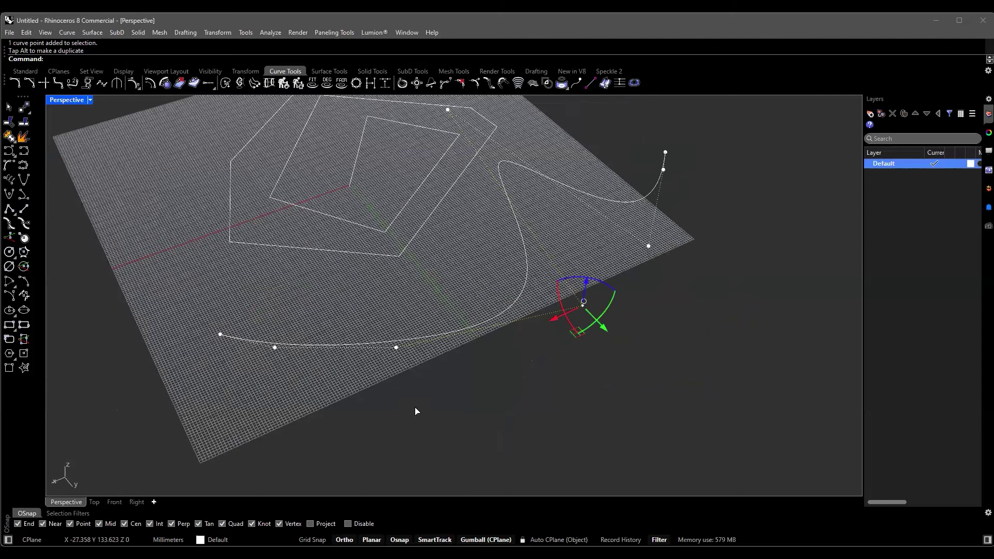
right_click_drag(464, 480, 455, 459)
left_click_drag(372, 344, 644, 366)
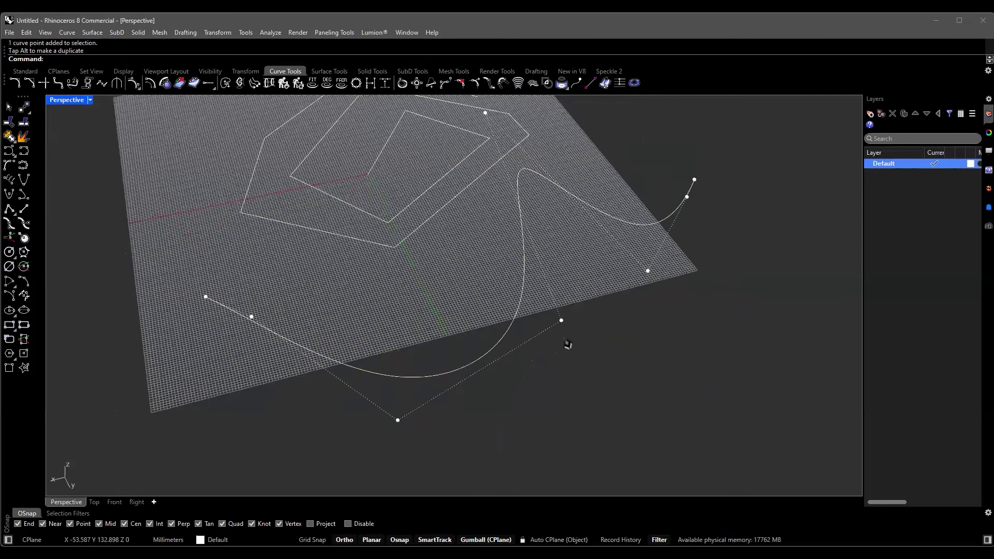
right_click_drag(568, 344, 441, 220)
left_click(443, 214)
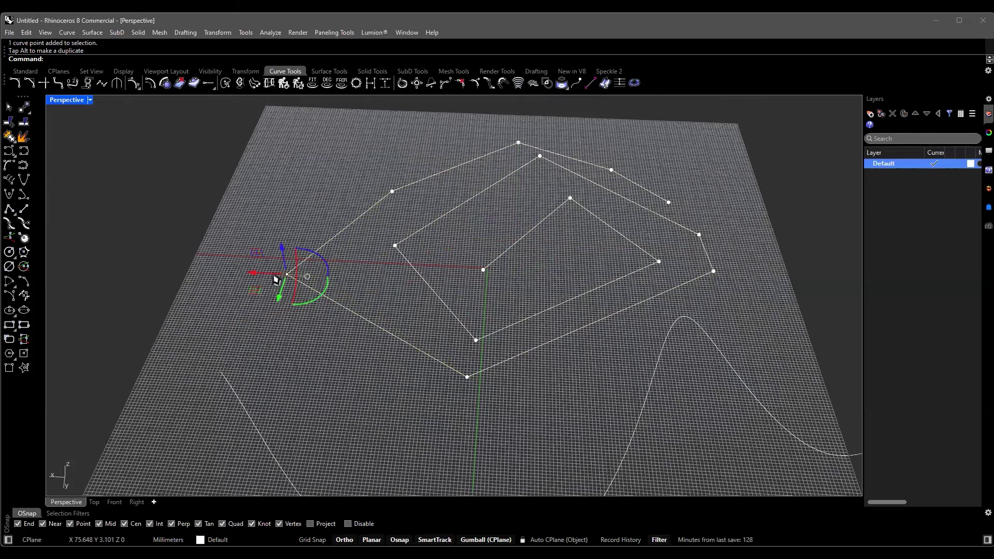
Turn on control points for the two pentagon polylines and the wavy curve with F10.
key("Escape")
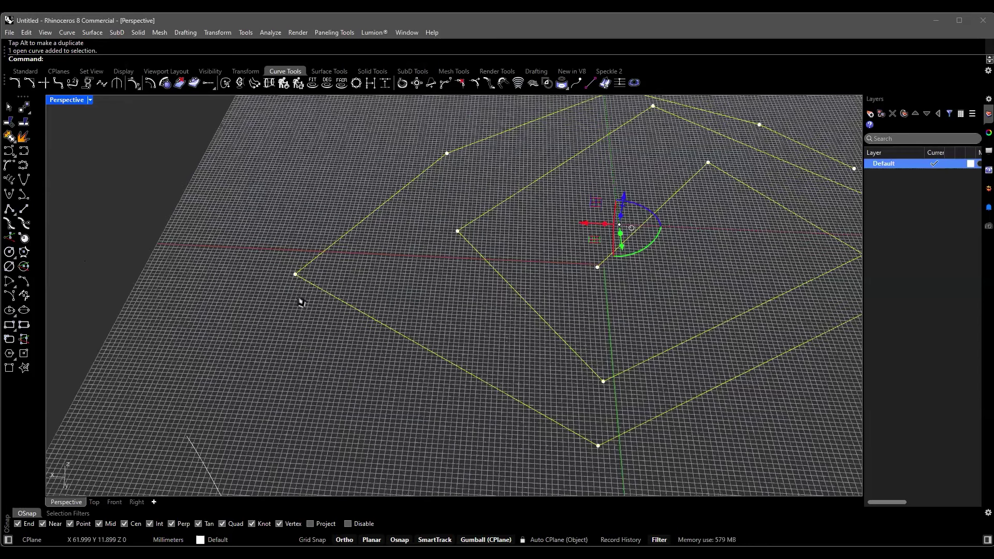
key("Escape")
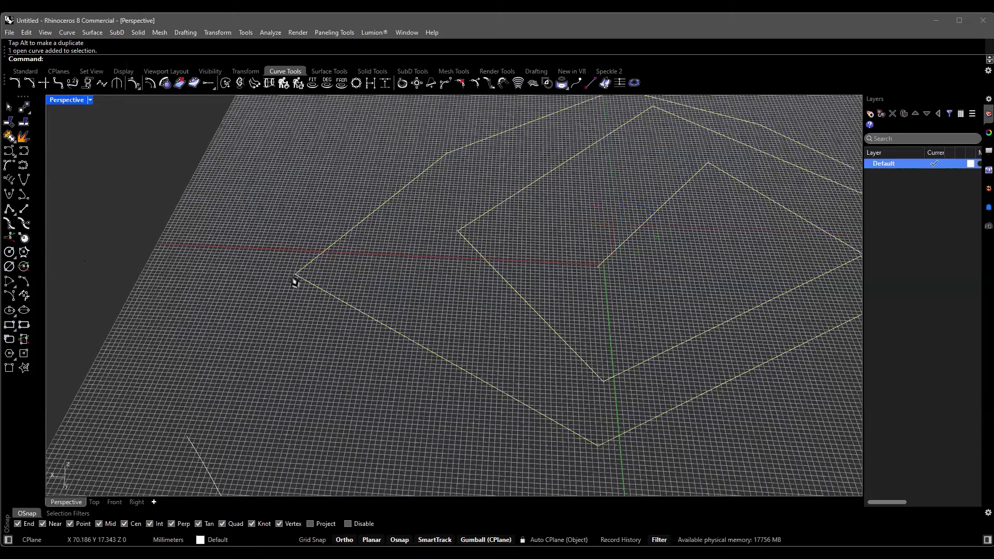
left_click(296, 282)
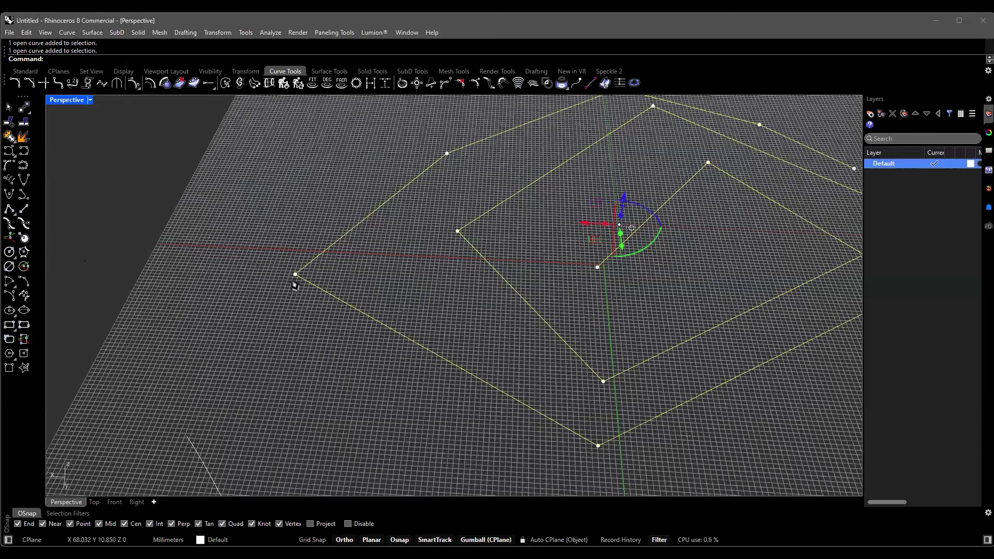
key("Escape")
key("F10")
scroll(560, 324, "down", 6)
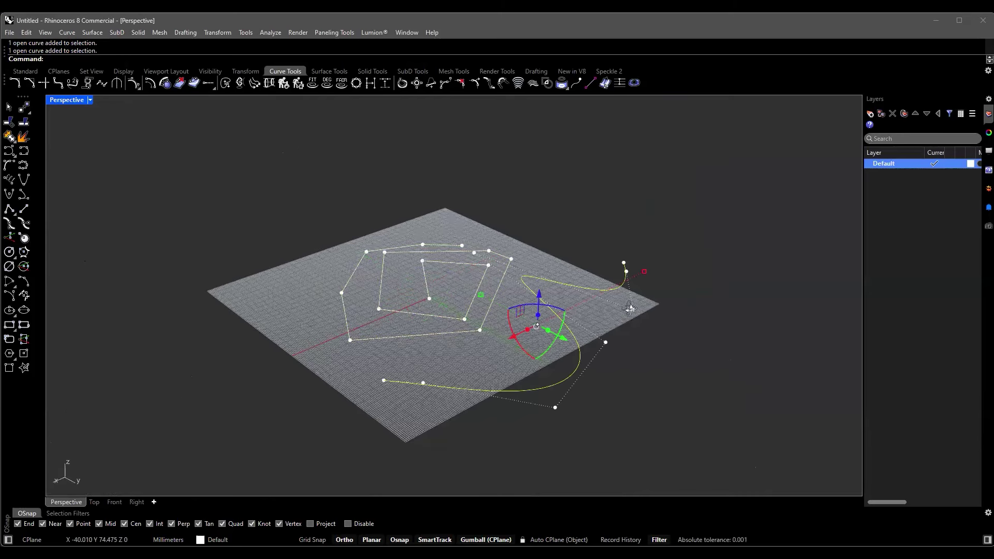
right_click_drag(654, 303, 583, 319)
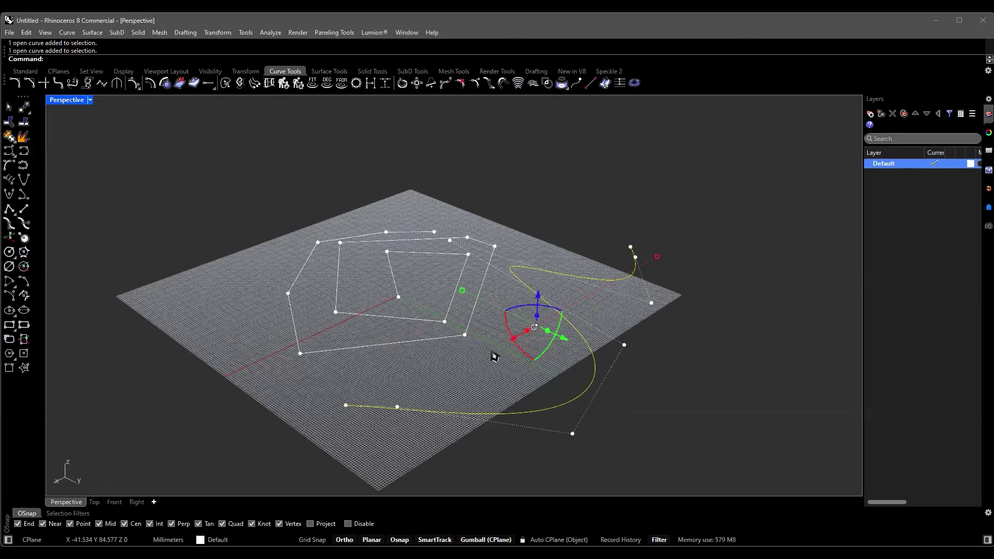
right_click_drag(557, 352, 542, 340)
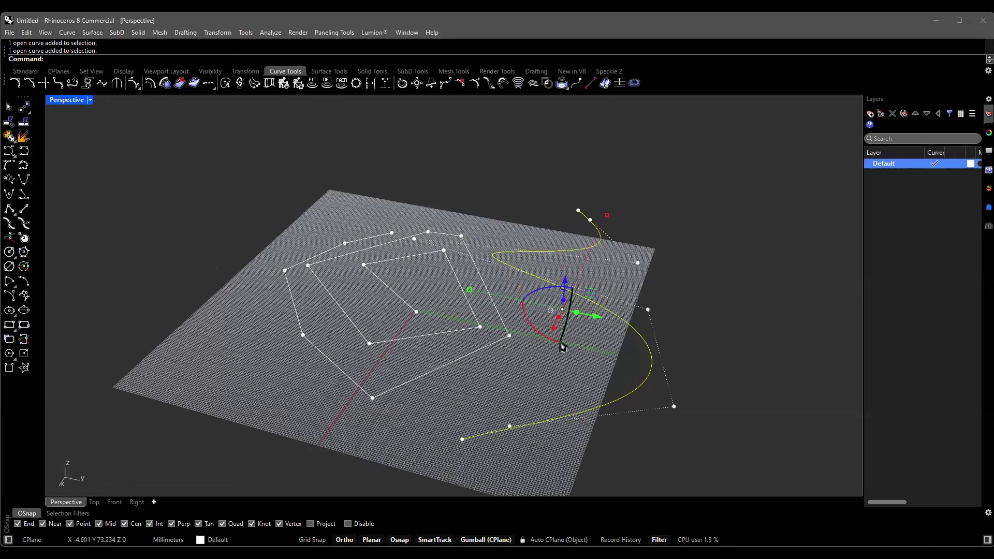
left_click_drag(544, 341, 515, 282)
right_click_drag(623, 333, 595, 332)
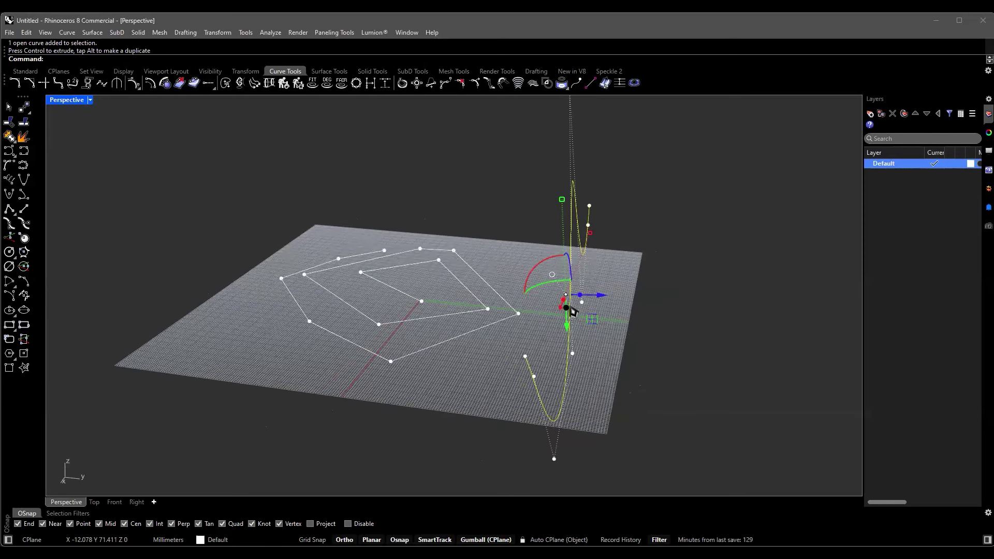
key("ctrl+z")
left_click_drag(521, 293, 542, 278)
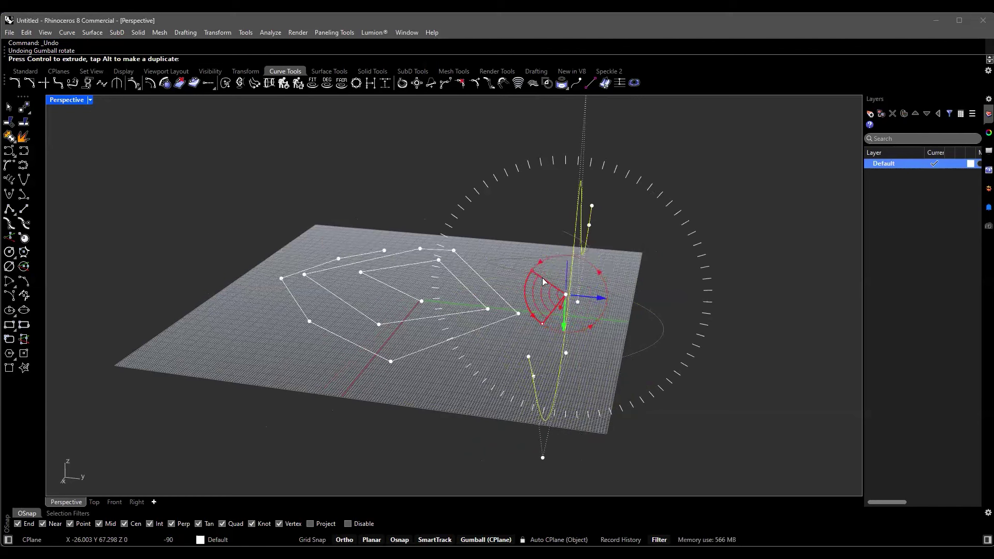
left_click_drag(542, 277, 594, 294)
key("ctrl+z")
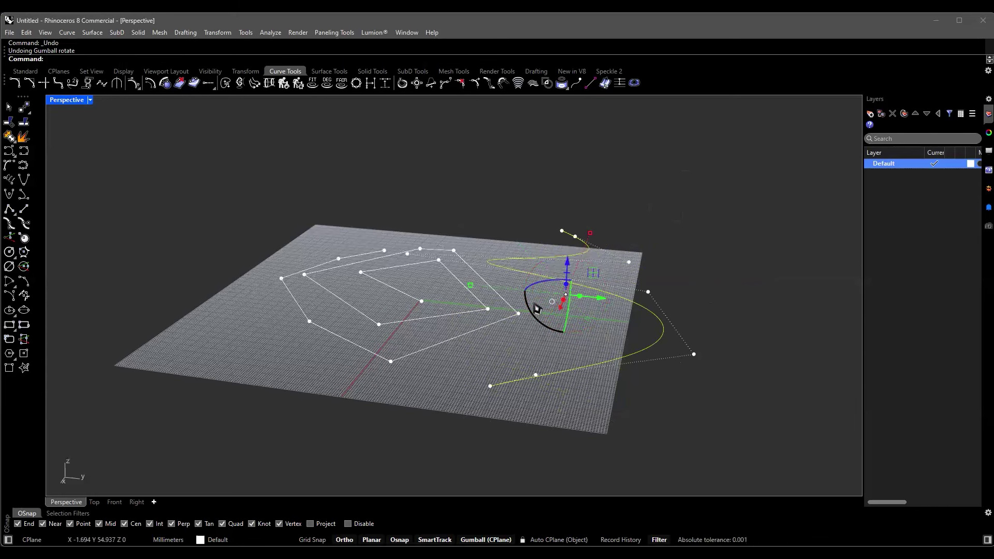
scroll(551, 311, "up", 1)
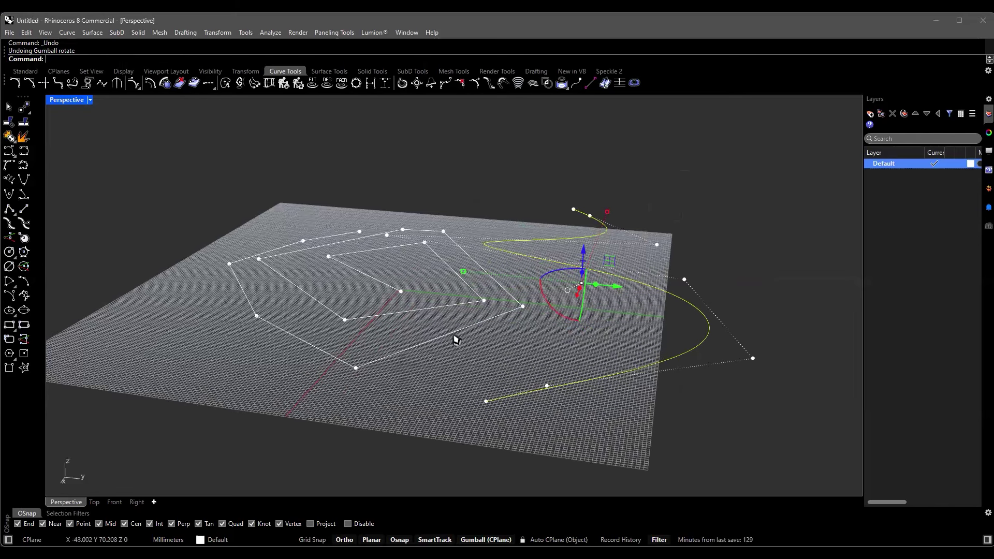
right_click_drag(455, 337, 456, 345)
right_click_drag(574, 278, 561, 323)
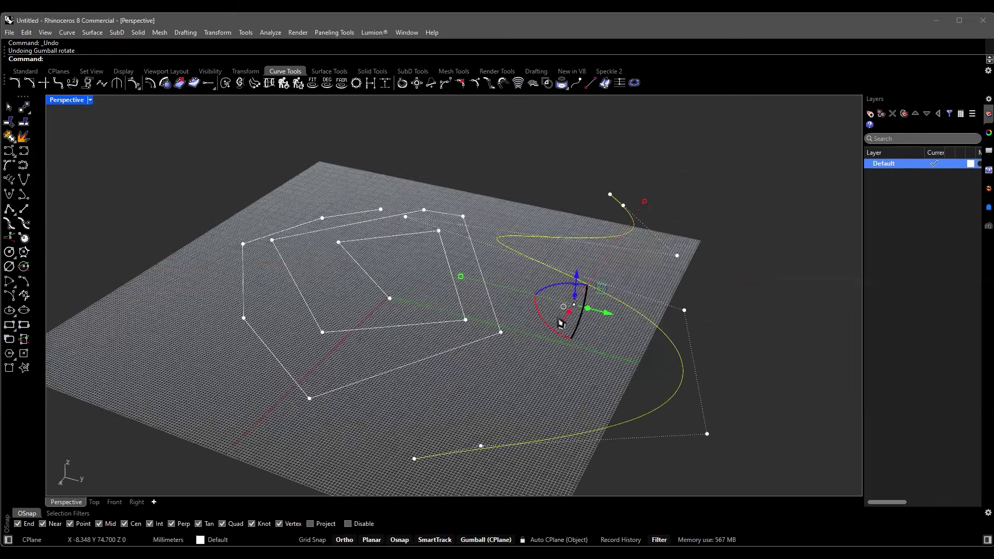
right_click_drag(565, 251, 567, 370)
right_click_drag(531, 405, 619, 260)
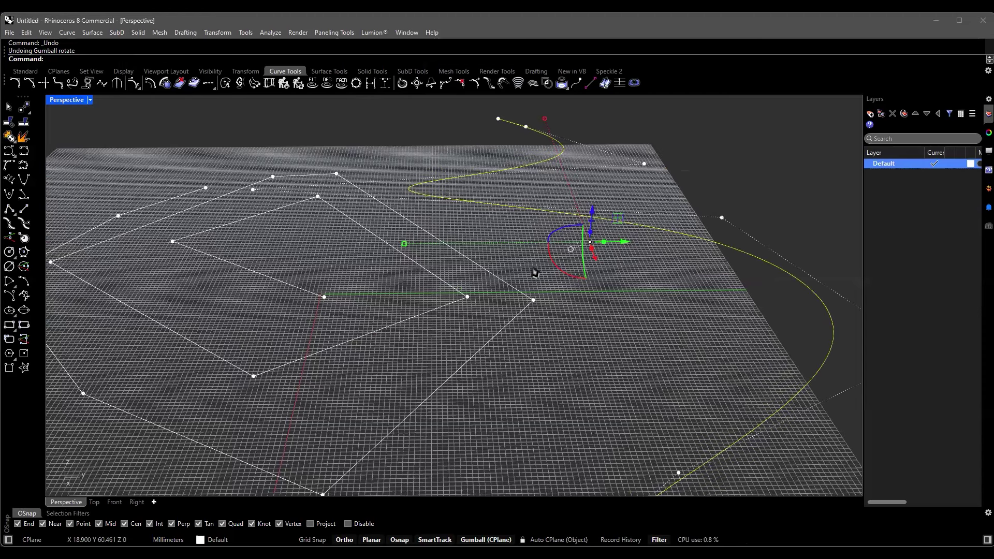
right_click_drag(534, 273, 541, 277)
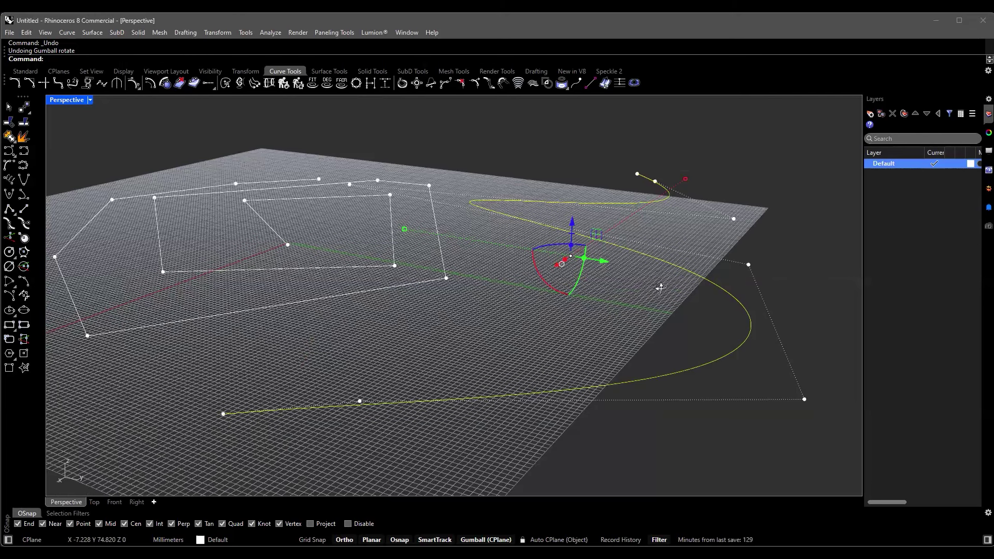
right_click_drag(588, 277, 538, 280)
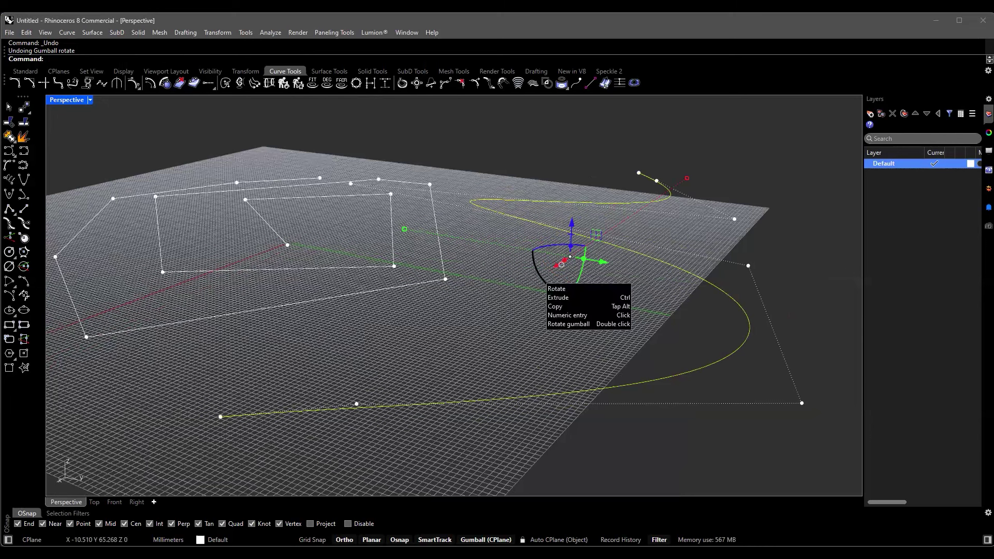
Rotate the wavy curve exactly -90° with the gumball so it stands upright.
left_click(562, 265)
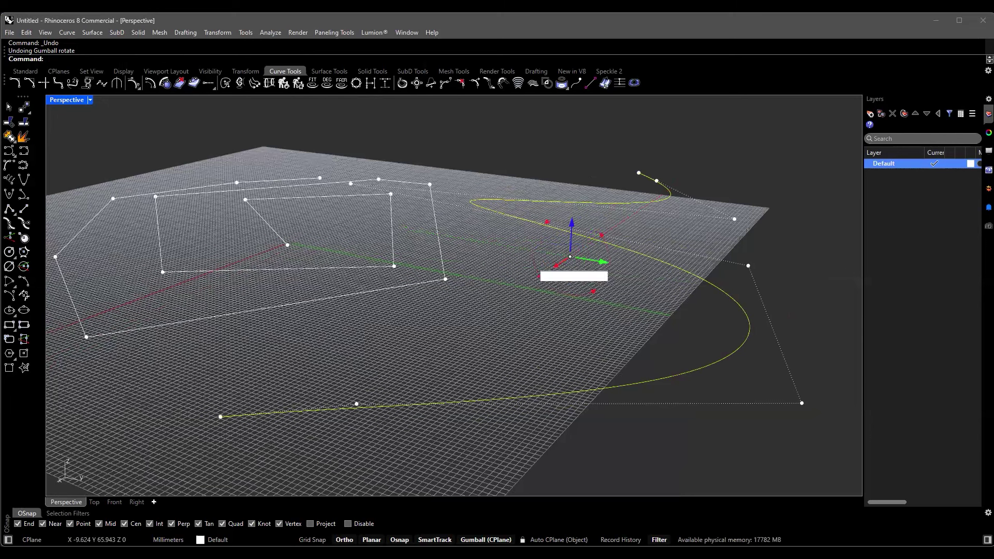
type("90")
double_click(540, 279)
type("-90")
key("Return")
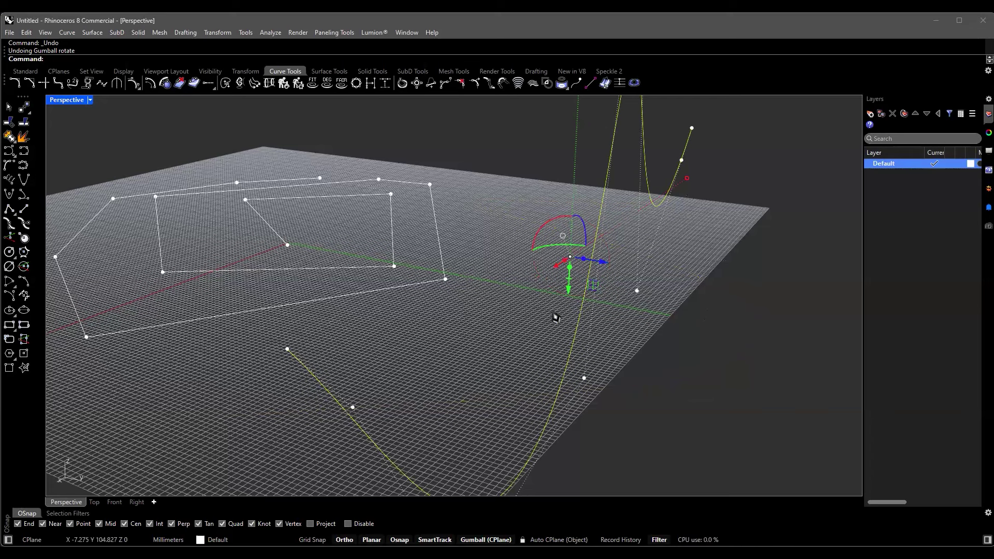
Reselect the upright curve and lift it straight up along the Z axis.
key("Escape")
scroll(529, 288, "down", 10)
left_click(570, 268)
right_click_drag(561, 339, 532, 318)
left_click_drag(532, 318, 532, 243)
In the Front view, drag the upright curve down until its lowest dip sits on the ground line.
left_click(116, 503)
scroll(180, 414, "down", 8)
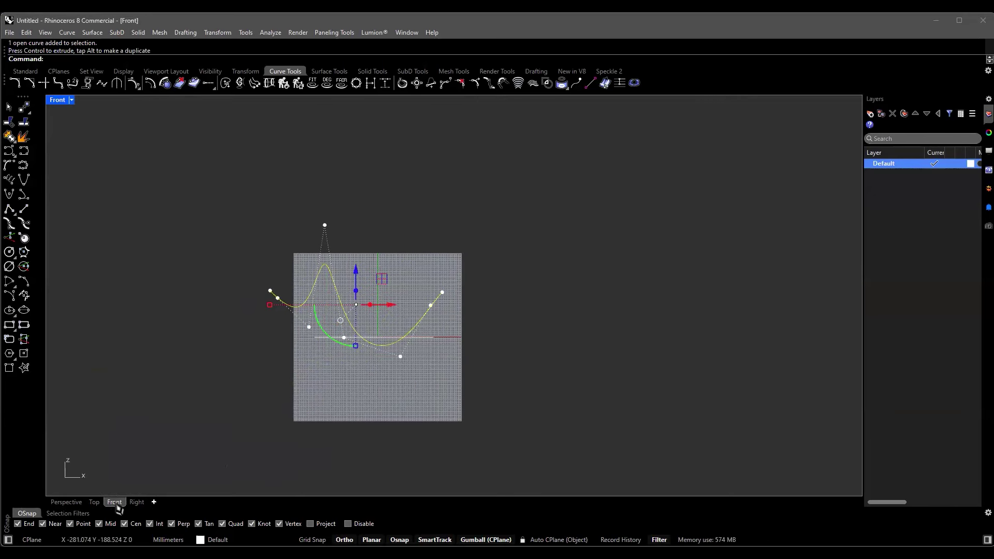
scroll(366, 333, "up", 3)
left_click_drag(366, 295, 360, 261)
left_click(585, 318)
right_click_drag(575, 320, 411, 356)
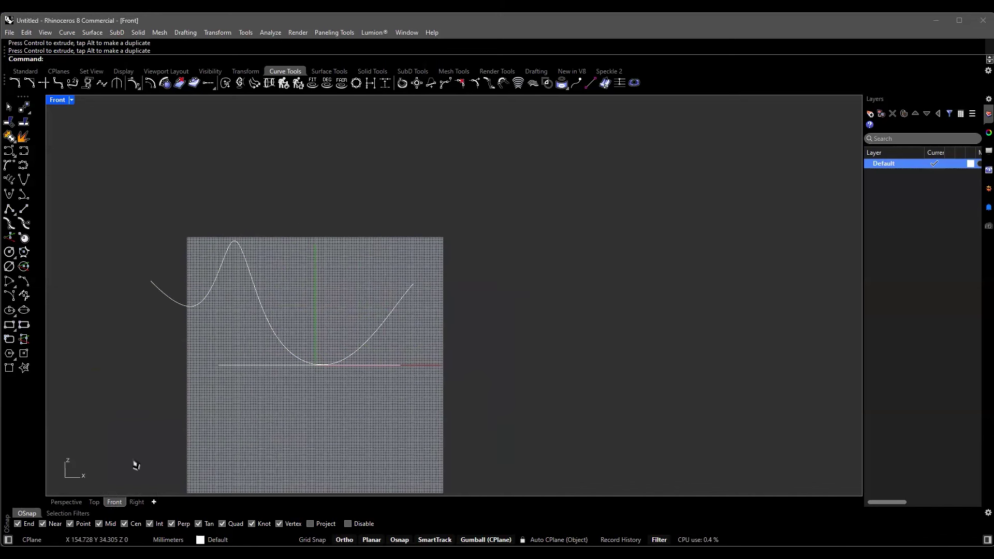
left_click(66, 502)
scroll(391, 377, "down", 3)
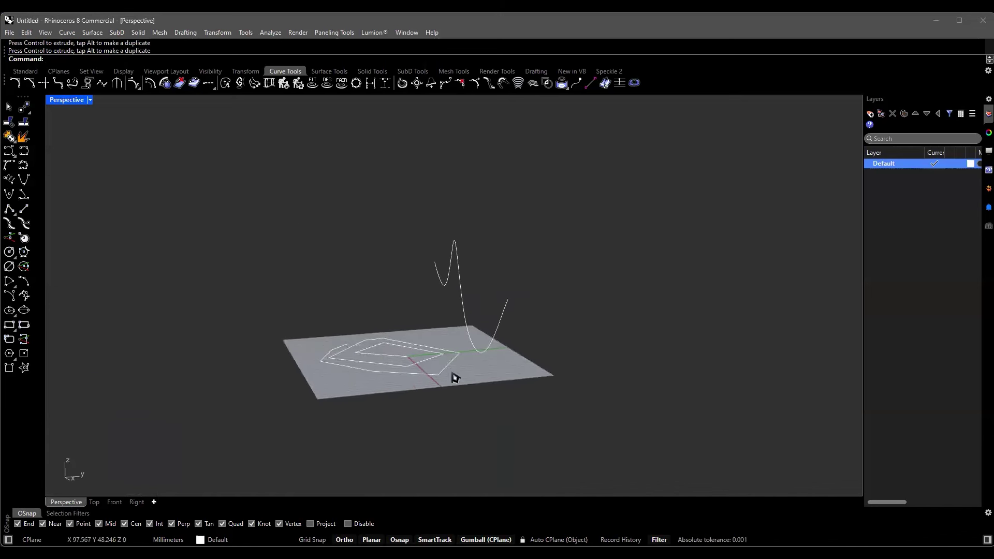
left_click(464, 316)
mouse_move(550, 315)
right_mouse_down()
mouse_move(692, 295)
mouse_move(430, 318)
mouse_move(557, 304)
right_mouse_up()
left_click(557, 304)
left_click(468, 298)
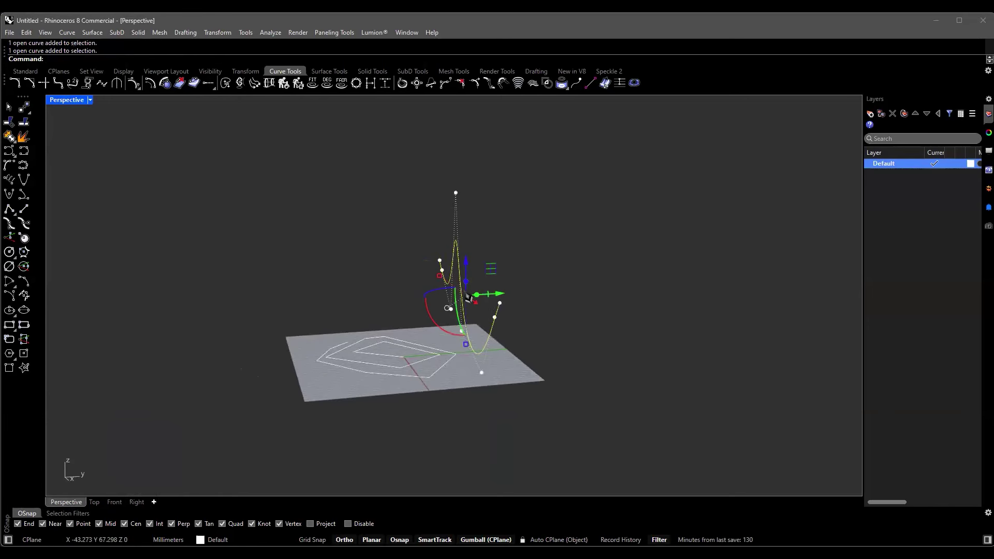
scroll(469, 297, "up", 4)
right_click_drag(548, 304, 452, 239)
key("Escape")
left_click(450, 241)
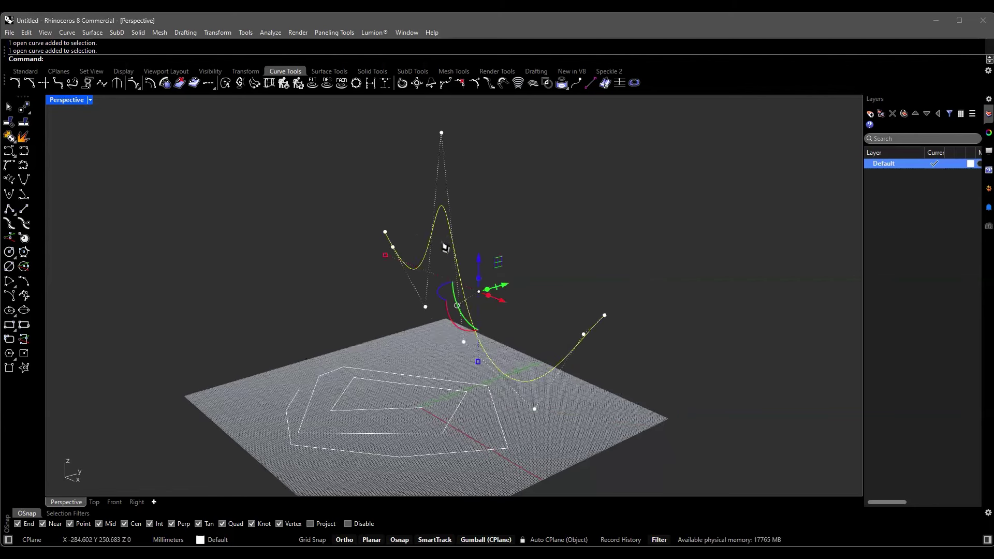
right_click_drag(363, 254, 390, 275)
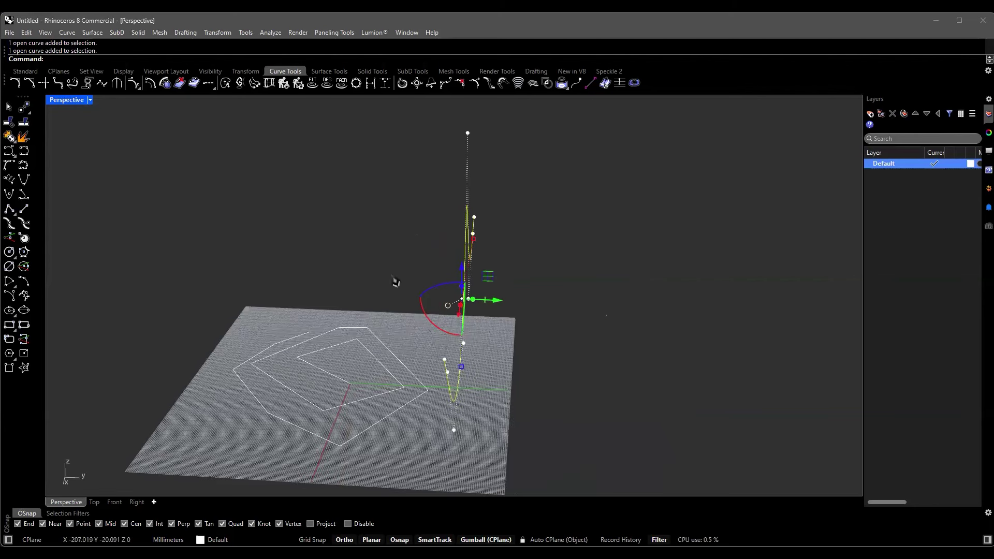
right_click_drag(519, 299, 462, 252)
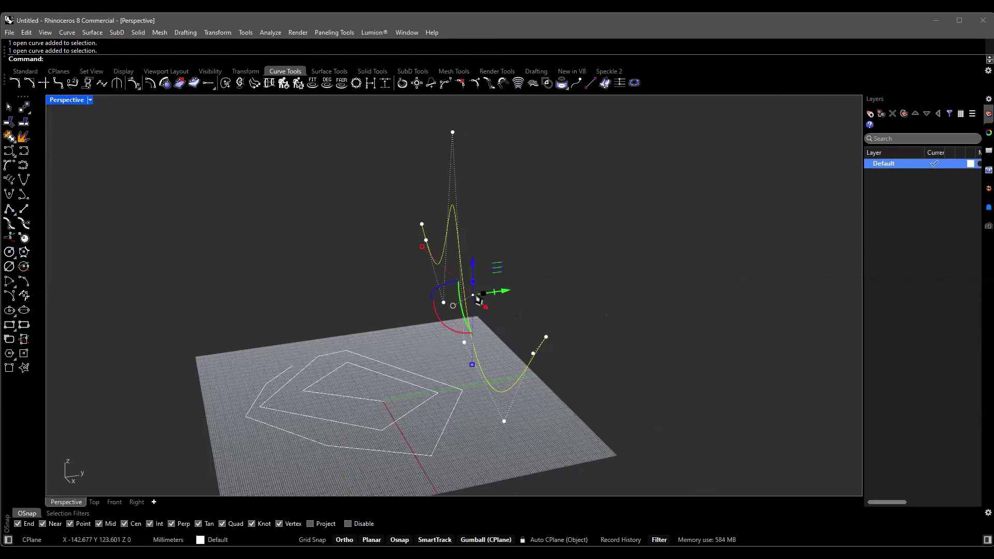
scroll(478, 300, "down", 1)
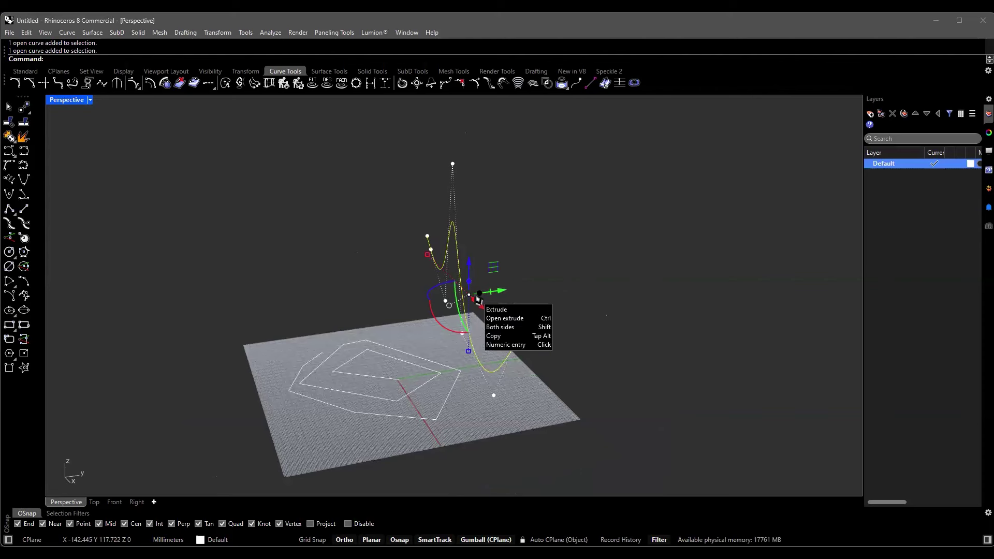
Slide the profile curve left along X so the history-linked wave surface rebuilds.
scroll(478, 299, "up", 2)
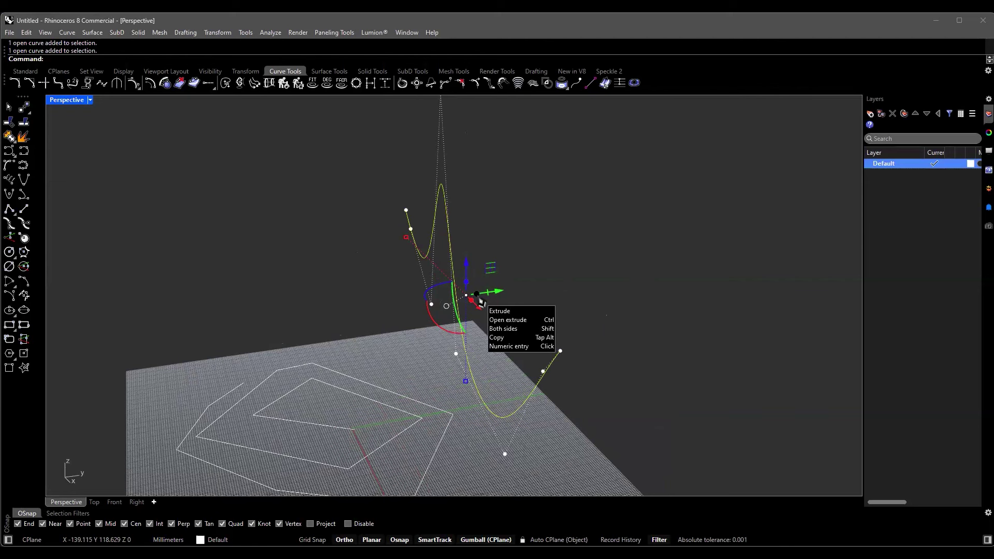
left_click_drag(478, 300, 457, 299)
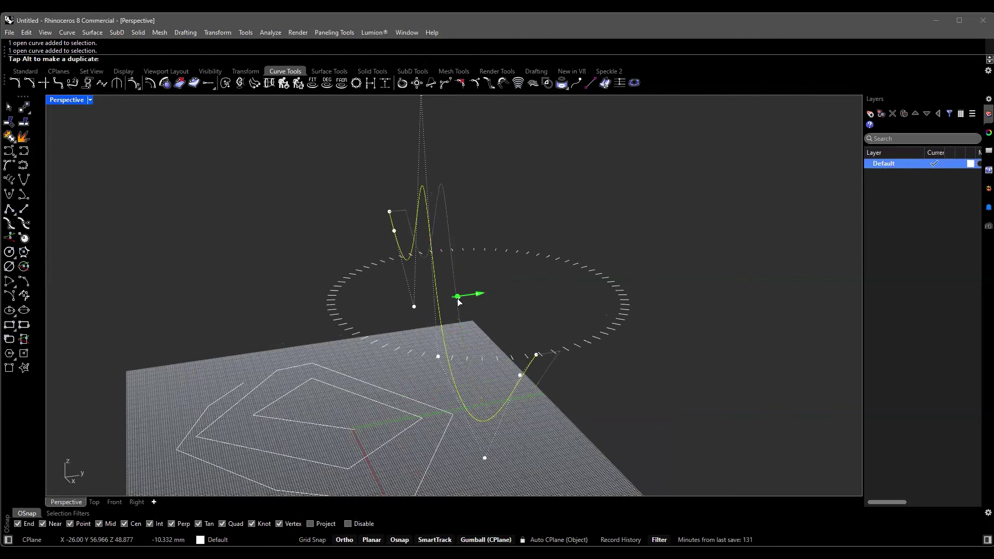
left_click_drag(276, 326, 165, 336)
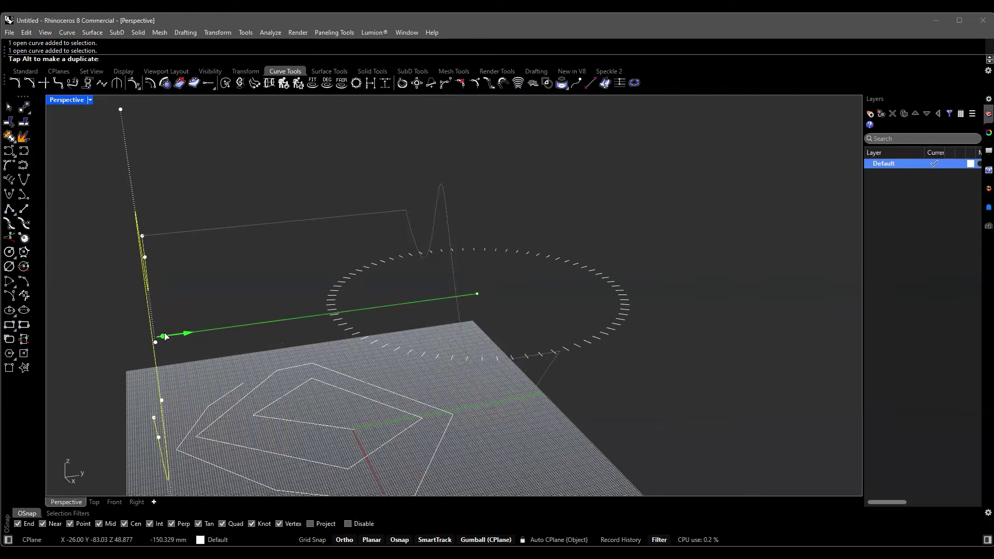
left_click_drag(164, 336, 110, 343)
left_click_drag(242, 303, 120, 319)
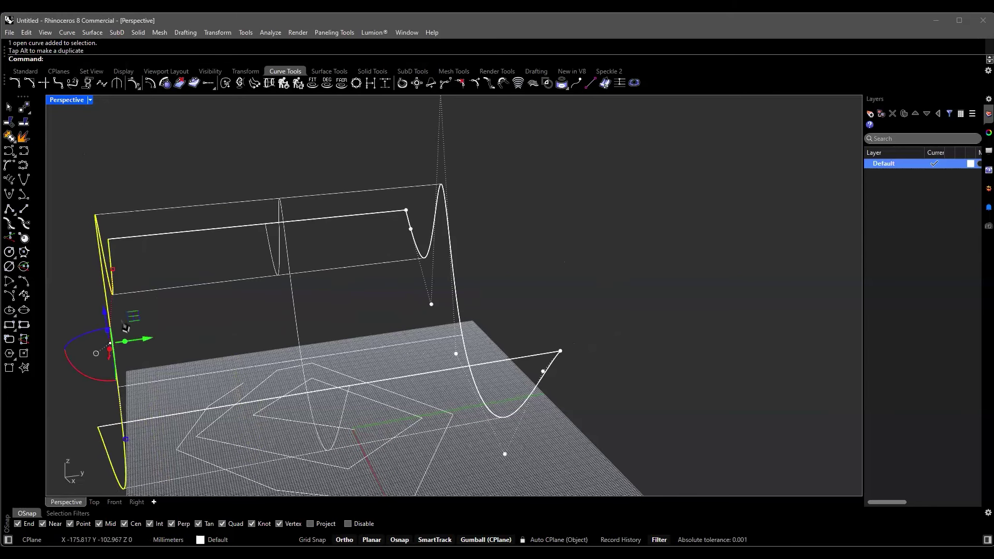
Orbit around the model to check the rebuilt wave surface.
right_click_drag(191, 288, 477, 185)
key("Escape")
right_click_drag(555, 195, 596, 237)
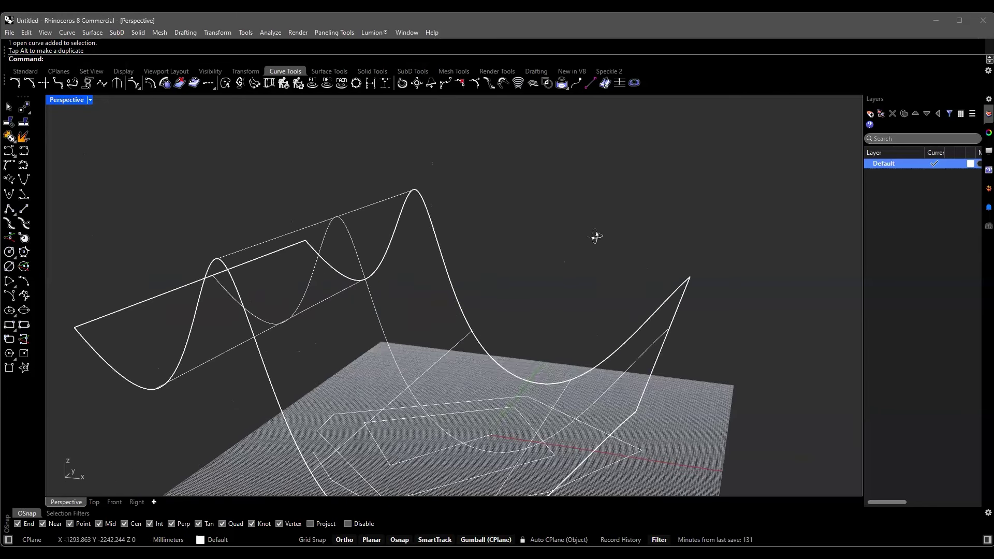
right_click_drag(658, 243, 553, 273)
scroll(570, 347, "down", 3)
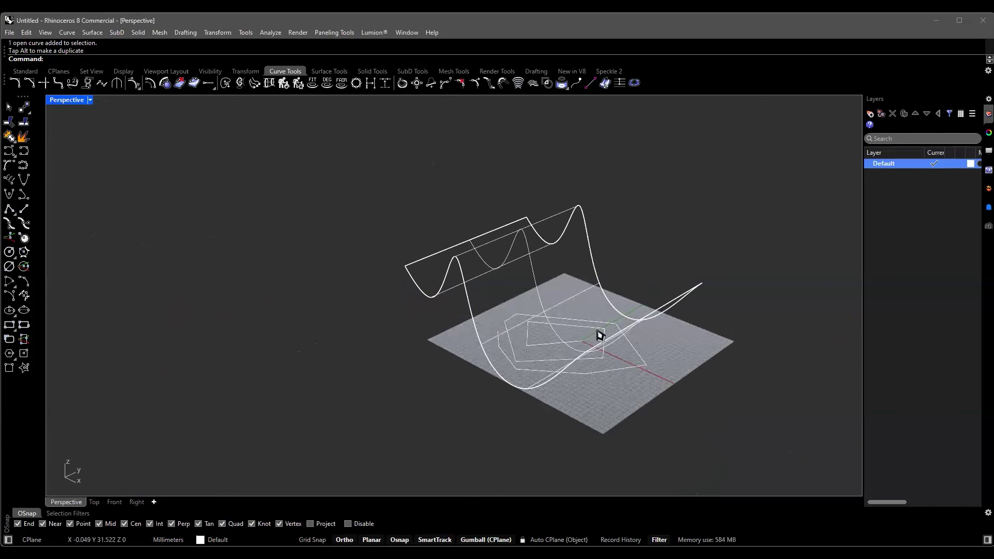
right_click_drag(541, 327, 526, 182)
scroll(532, 173, "up", 3)
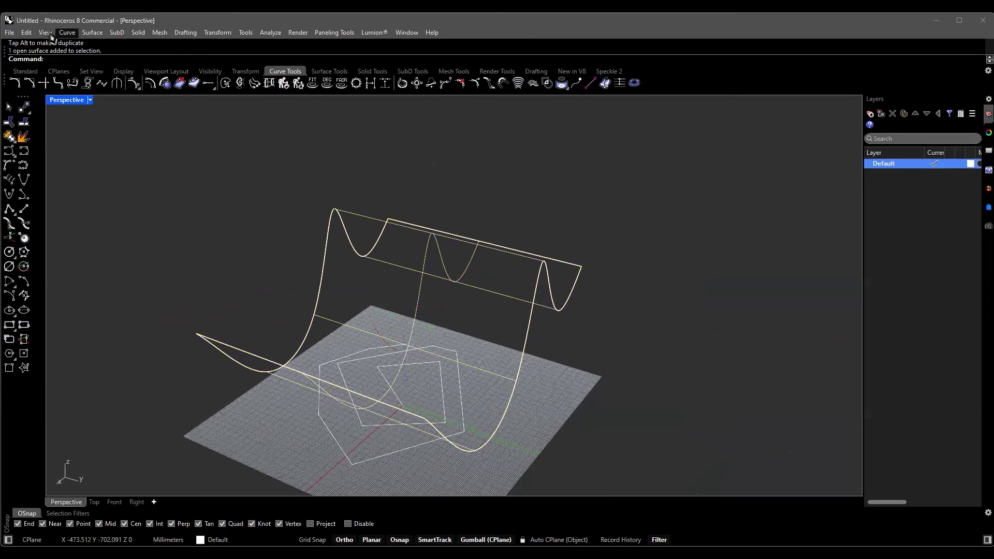
Switch the Perspective viewport to Shaded display and inspect the wave surface from several angles.
left_click(45, 32)
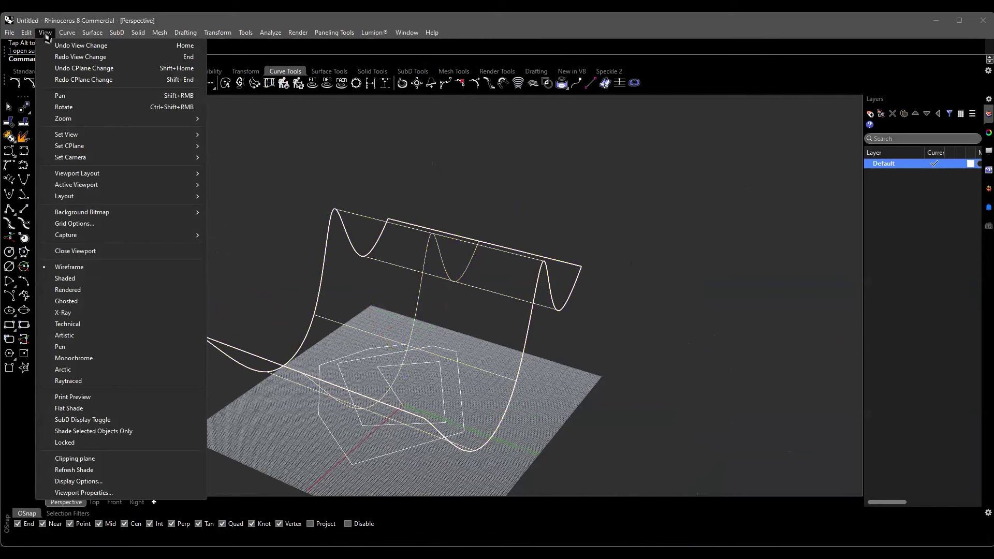
left_click(65, 279)
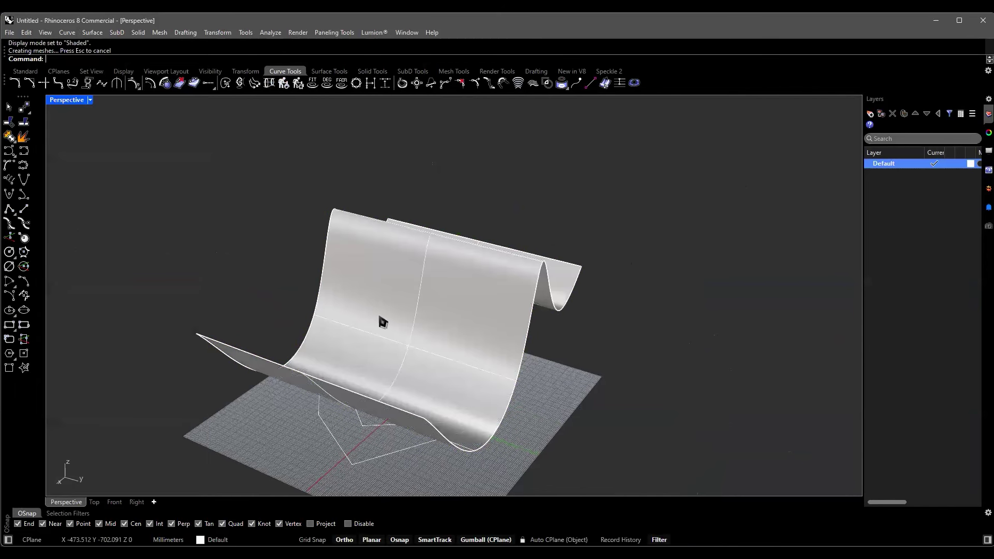
left_click(392, 281)
right_click_drag(392, 281, 712, 185)
key("Escape")
right_click_drag(662, 212, 611, 279)
left_click(495, 297)
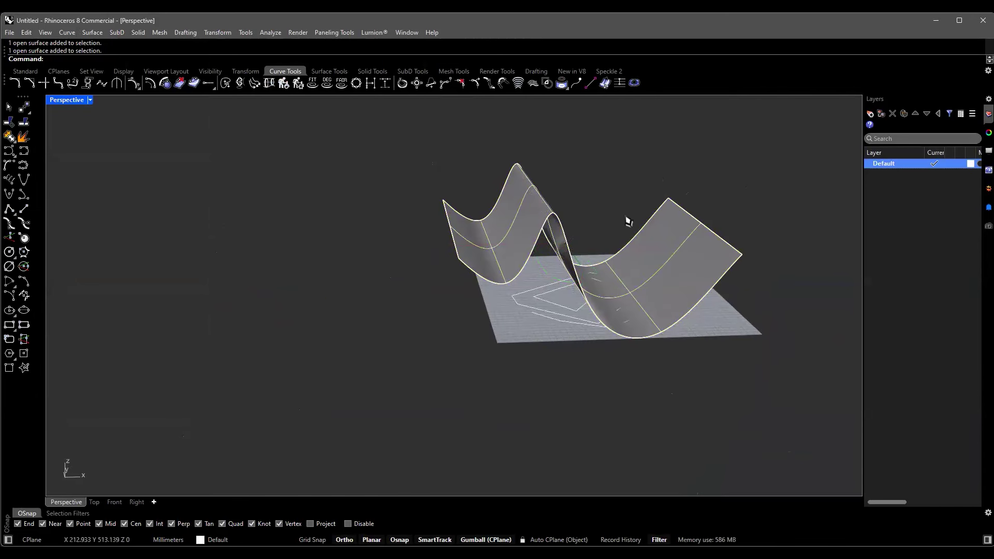
scroll(599, 286, "up", 8)
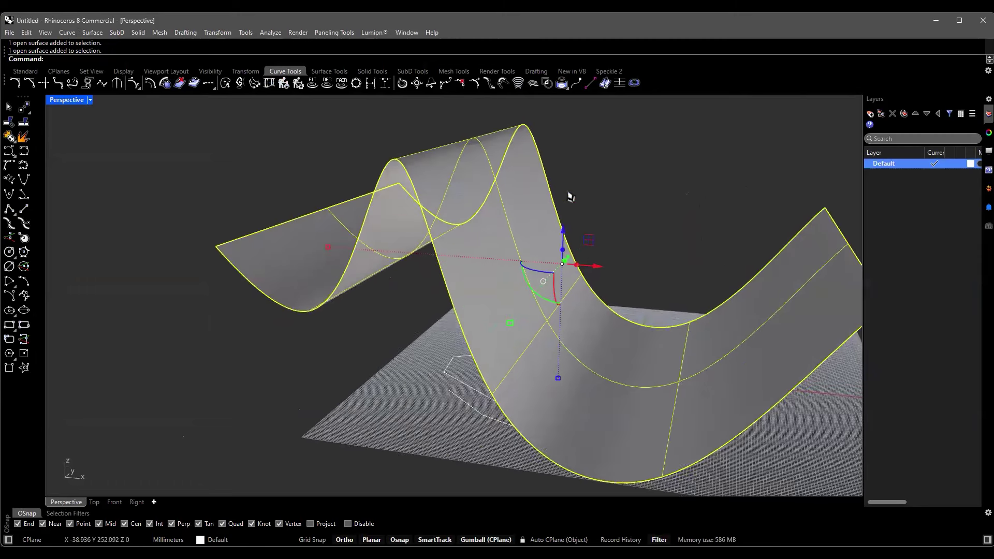
right_click_drag(609, 241, 280, 358)
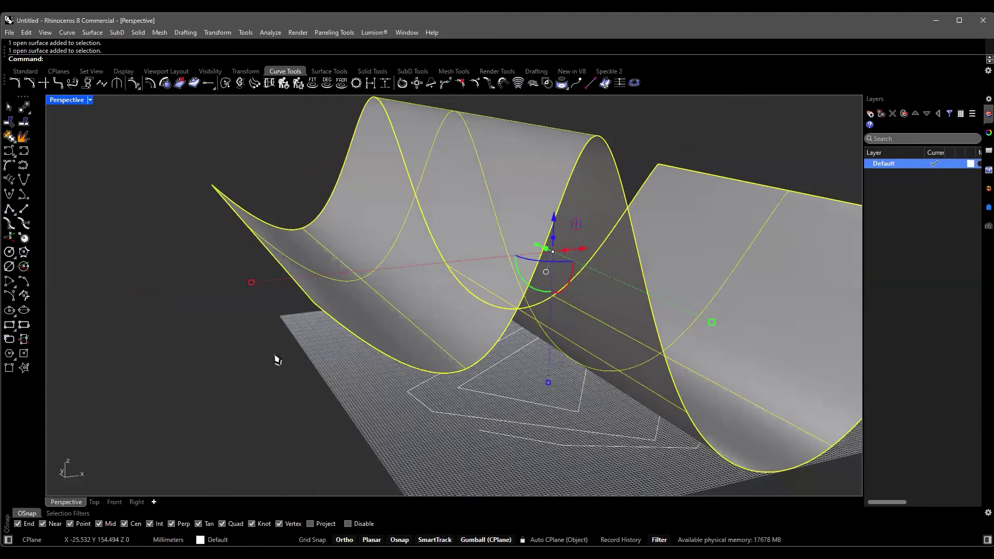
key("Escape")
right_click_drag(502, 239, 333, 310)
Thicken the wave surface upward with the gumball Z arrow into a closed polysurface.
left_click(310, 310)
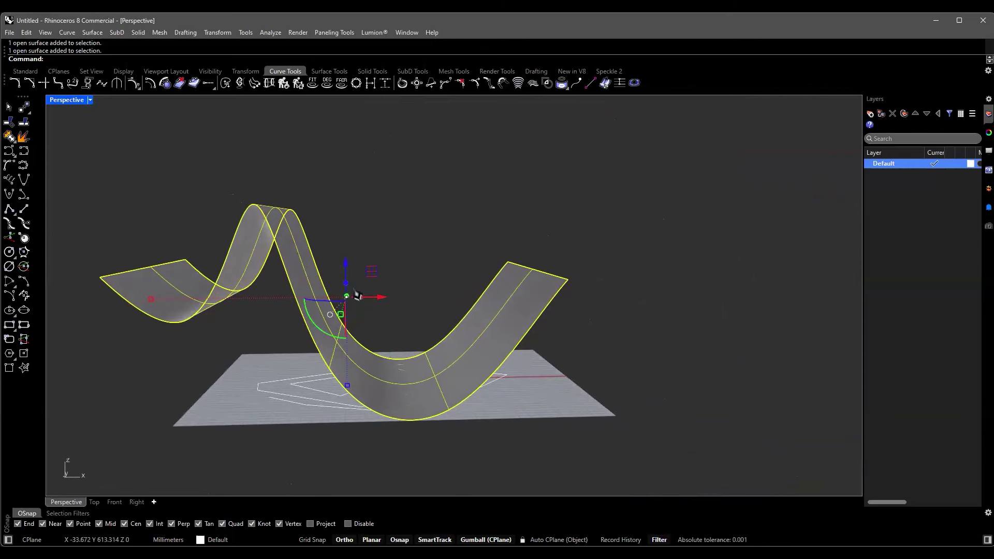
left_click_drag(355, 265, 366, 214)
left_click(666, 314)
left_click(499, 348)
right_click_drag(581, 335, 369, 273)
left_click(371, 359)
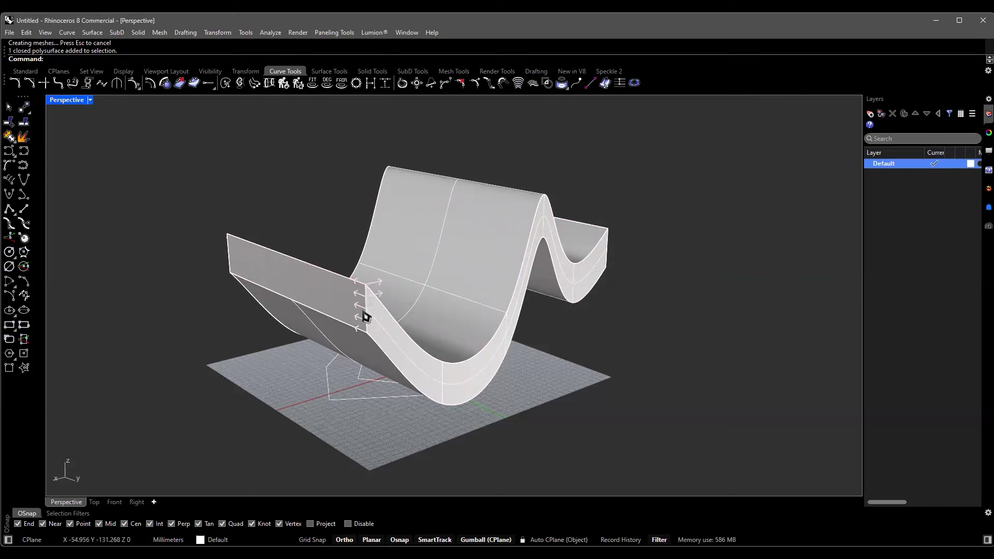
Select the solid's left end face and shift, lower and raise it with the gumball.
left_click(291, 285)
right_click_drag(294, 286, 290, 237)
left_click_drag(290, 234, 186, 246)
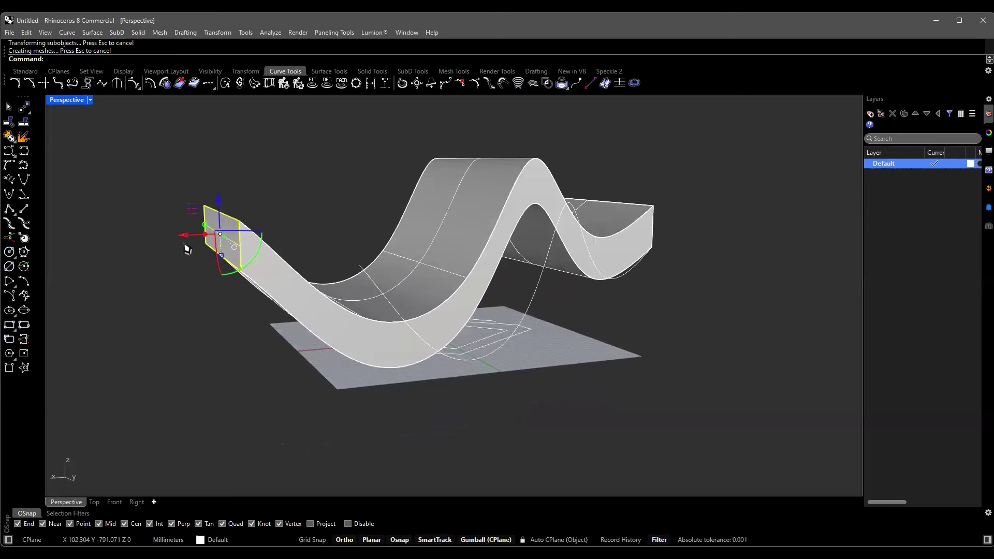
left_click_drag(218, 215, 214, 289)
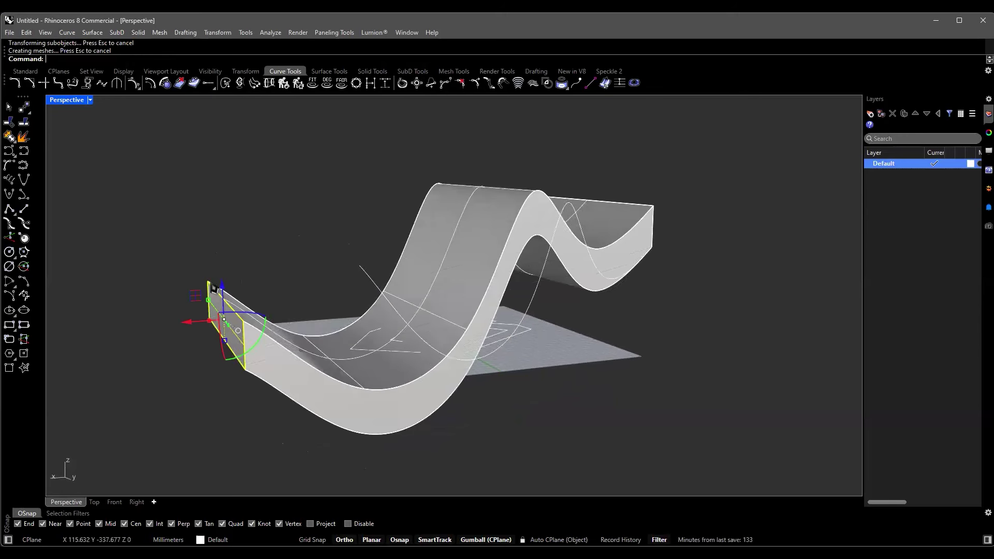
right_click_drag(278, 292, 262, 262)
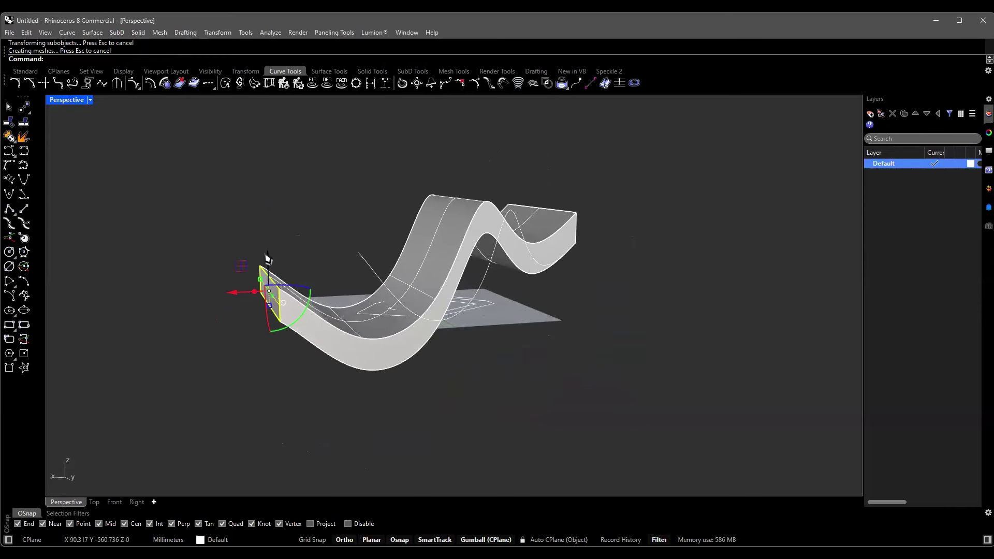
left_click_drag(264, 259, 262, 132)
right_click_drag(334, 167, 304, 260)
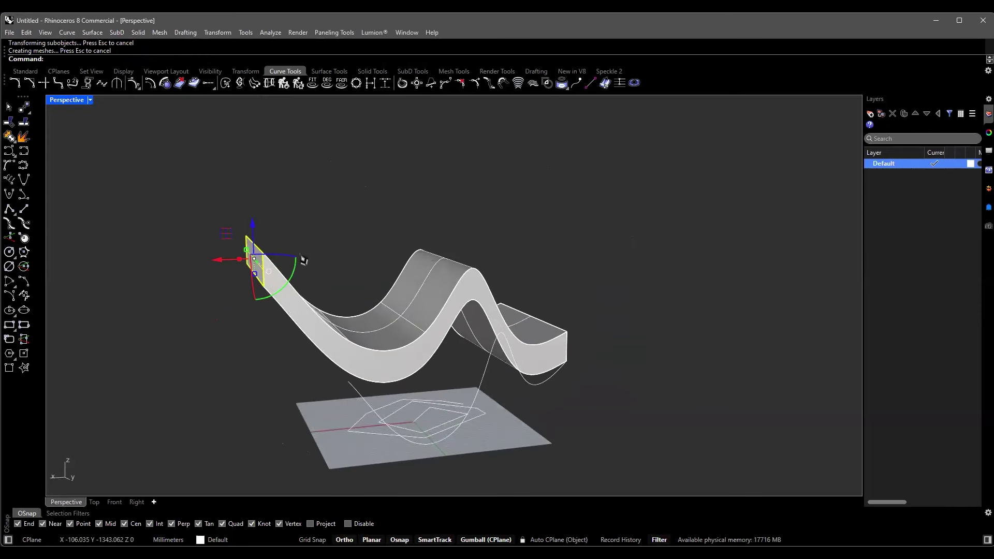
left_click_drag(255, 227, 262, 277)
right_click_drag(300, 268, 278, 273)
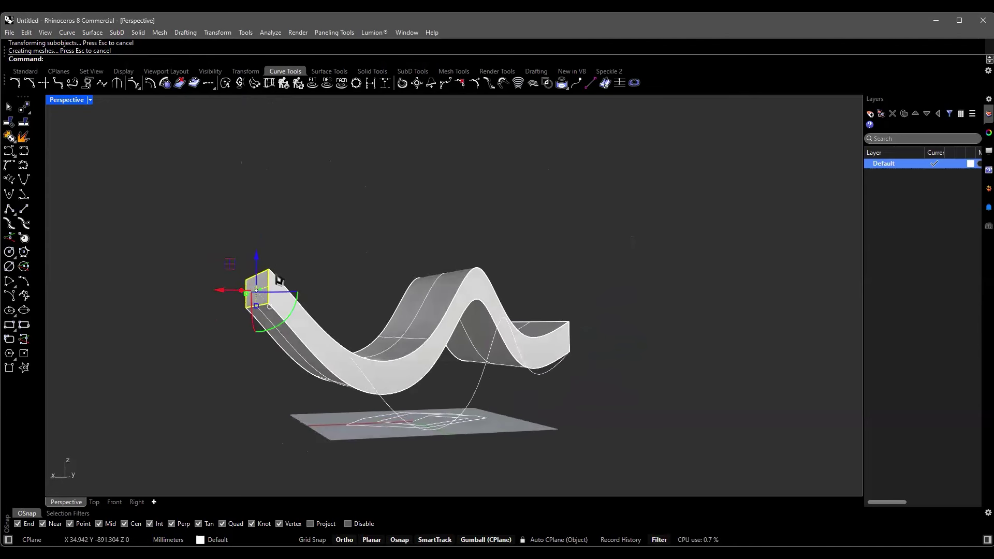
Tilt the left end face using the gumball rotation arc.
mouse_move(289, 318)
left_mouse_down()
mouse_move(327, 315)
mouse_move(304, 311)
mouse_move(294, 337)
left_mouse_up()
left_click(266, 298, "ctrl+shift")
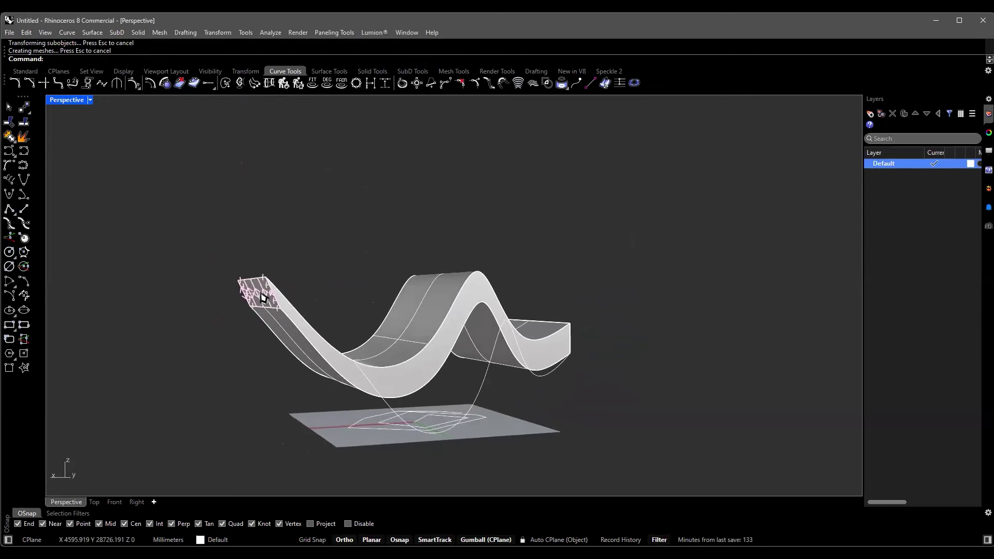
scroll(307, 294, "up", 2)
scroll(307, 294, "down", 1)
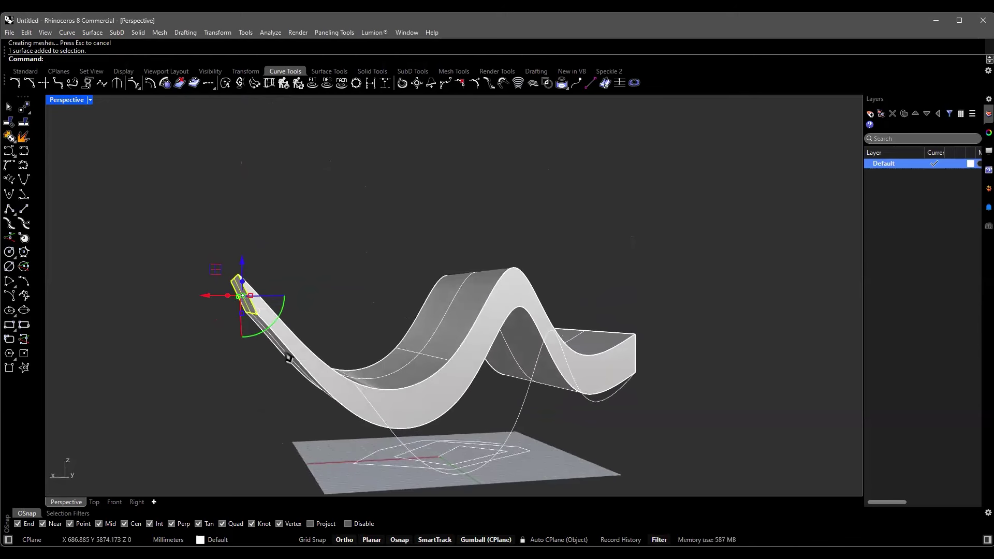
left_click(136, 502)
In the Front view, stretch the selected end edge outward along X to widen the boxy end.
scroll(300, 370, "down", 5)
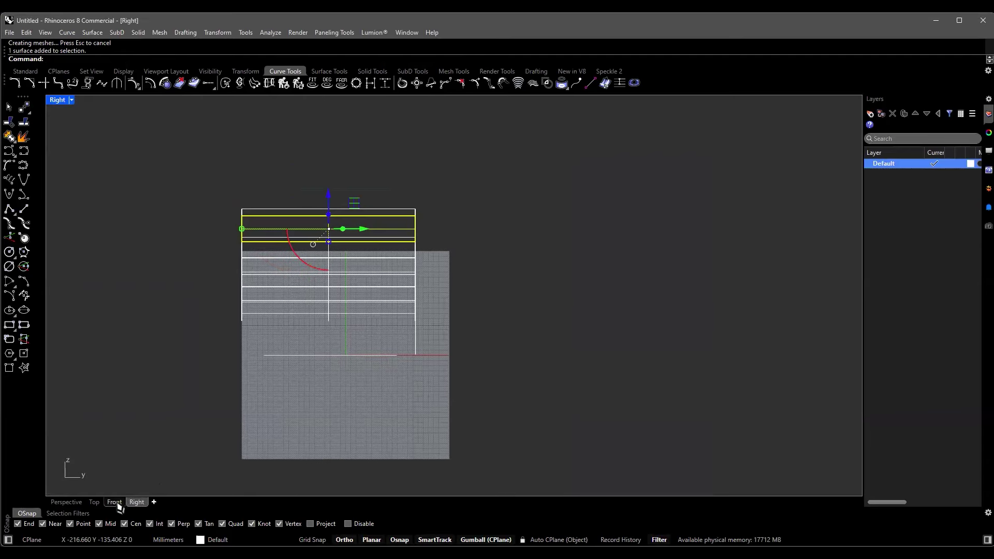
left_click(114, 502)
right_click_drag(355, 317, 345, 314)
scroll(550, 235, "up", 3)
left_click_drag(462, 257, 533, 257)
key("Escape")
scroll(592, 240, "down", 4)
left_click(67, 502)
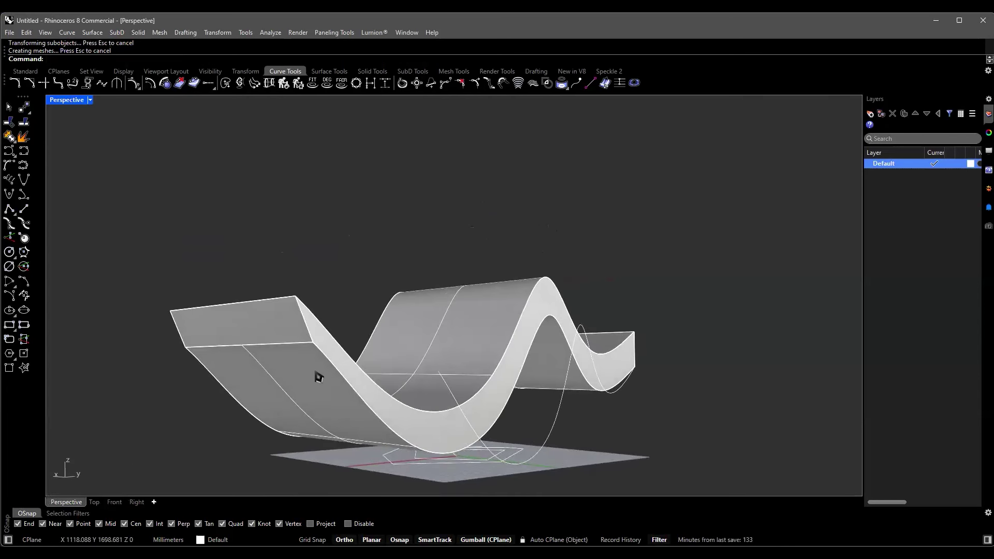
Lower and then raise the box end's near edge with the gumball Z arrow.
scroll(266, 349, "up", 3)
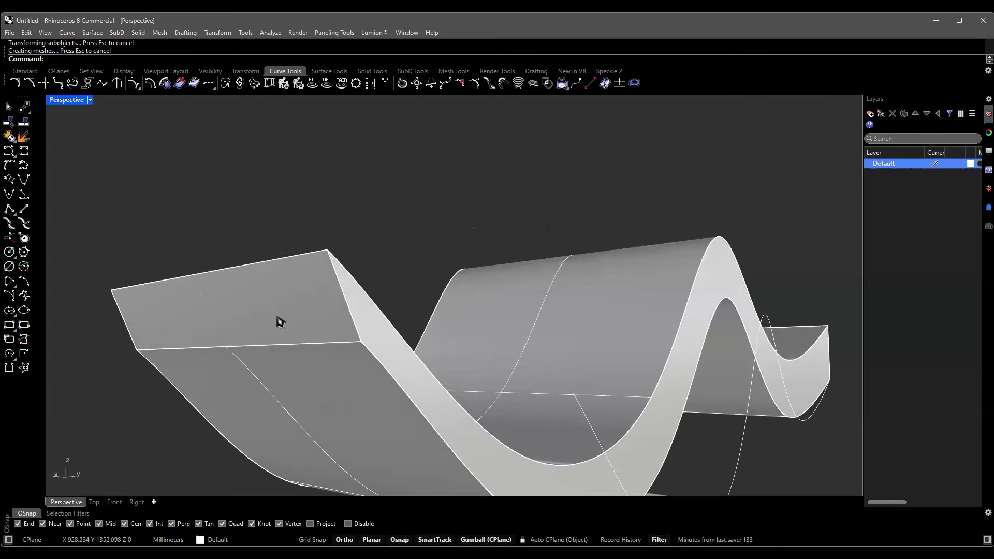
scroll(303, 288, "down", 3)
scroll(290, 281, "up", 5)
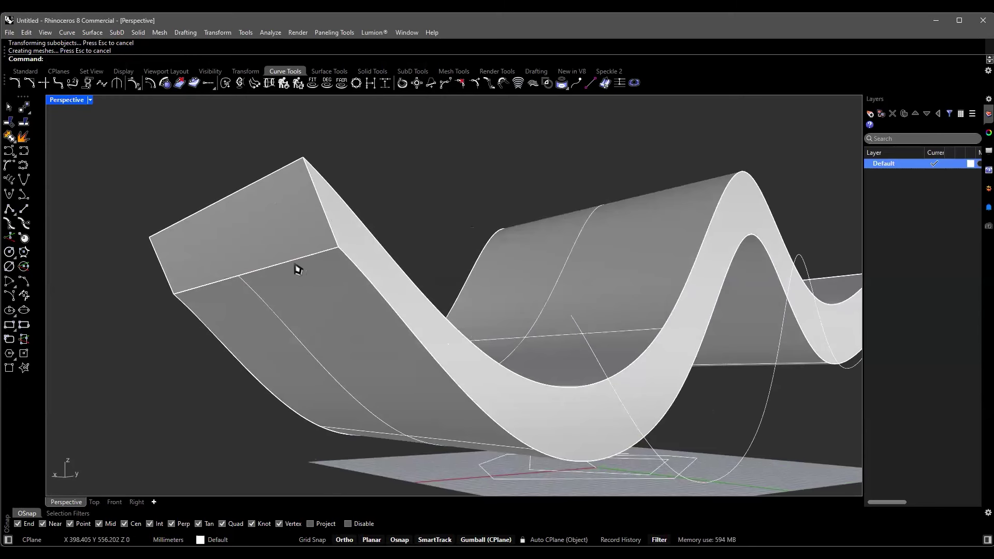
left_click(297, 263, "ctrl+shift")
left_click_drag(239, 243, 233, 364)
scroll(233, 364, "down", 3)
right_click_drag(232, 365, 260, 288)
left_click_drag(215, 237, 211, 215)
left_click(166, 366)
Pull the box end face outward along X to lengthen the arm.
right_click_drag(166, 366, 222, 346)
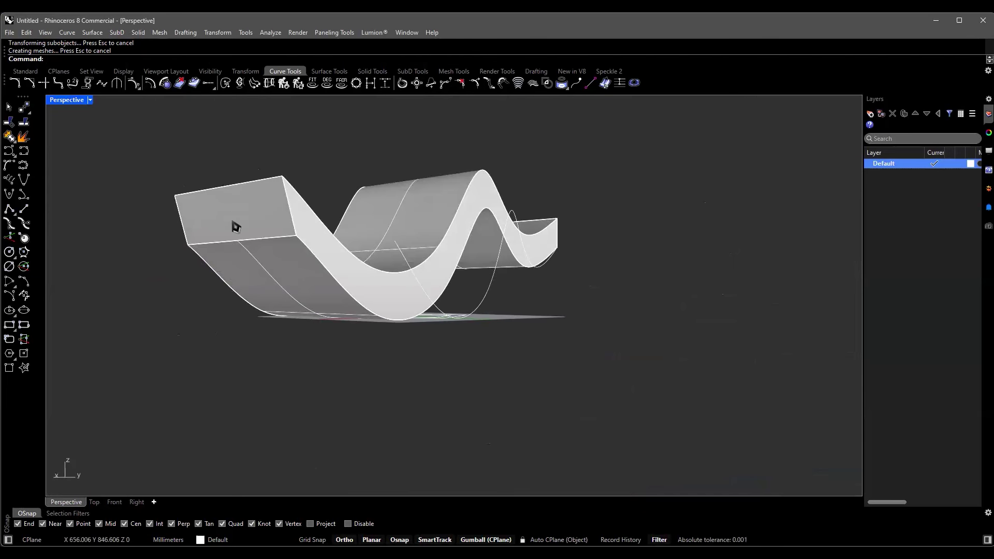
right_click_drag(176, 239, 220, 244)
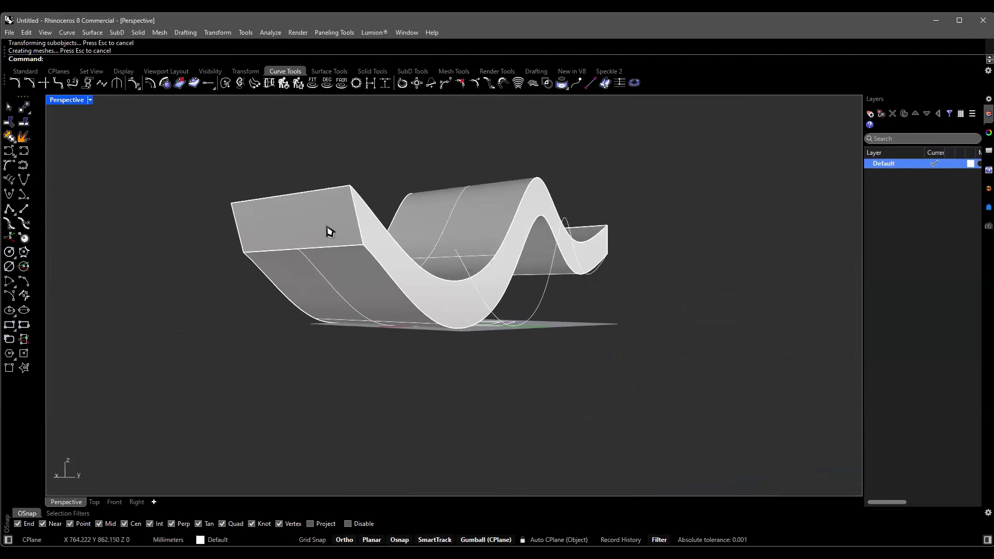
left_click(330, 227, "ctrl+shift")
right_click_drag(293, 224, 253, 248)
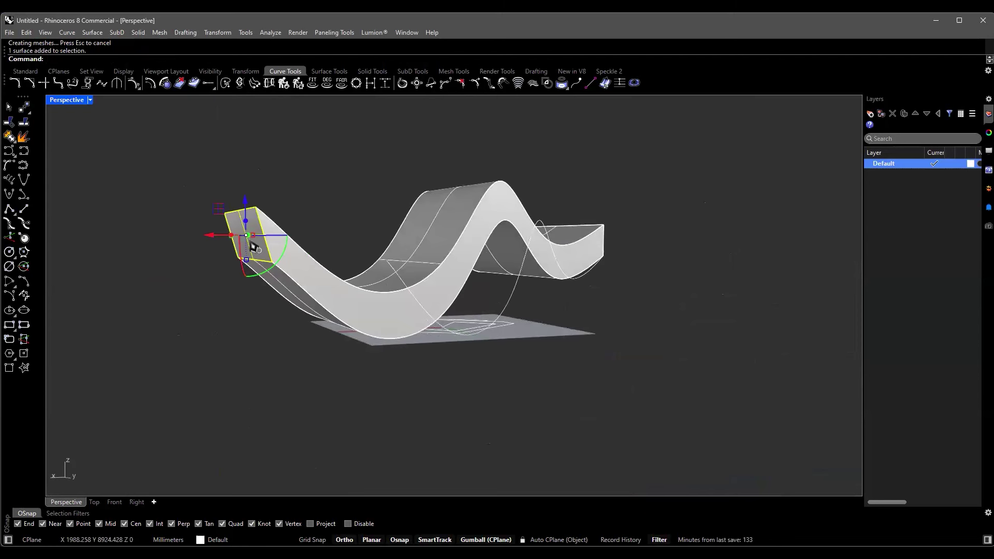
left_click_drag(228, 236, 163, 242)
right_click_drag(238, 293, 226, 270)
scroll(226, 248, "up", 2)
Raise the end's bottom edge to slope it into a tapered tip.
left_click(221, 233, "ctrl+shift")
left_click_drag(199, 208, 222, 161)
right_click_drag(221, 162, 185, 170)
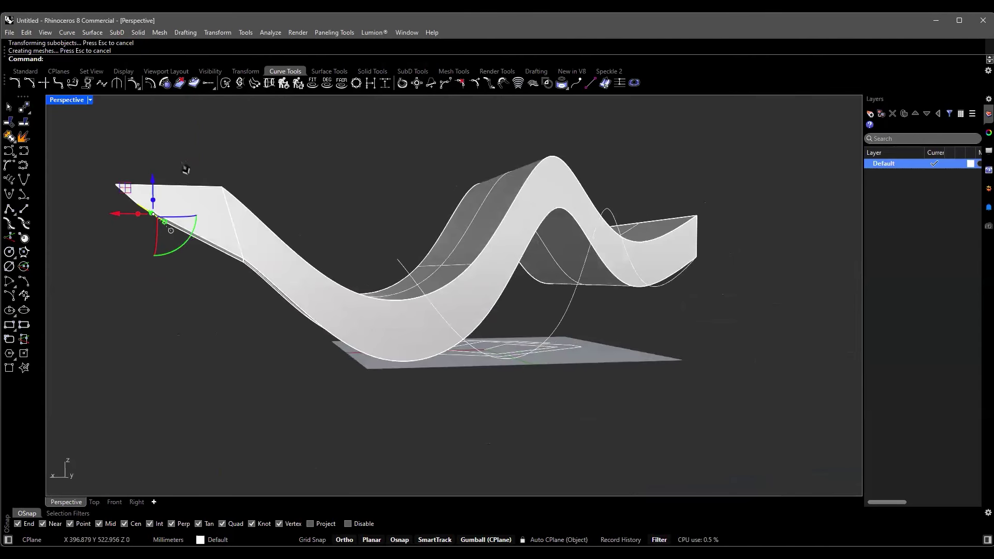
right_click_drag(318, 237, 348, 229)
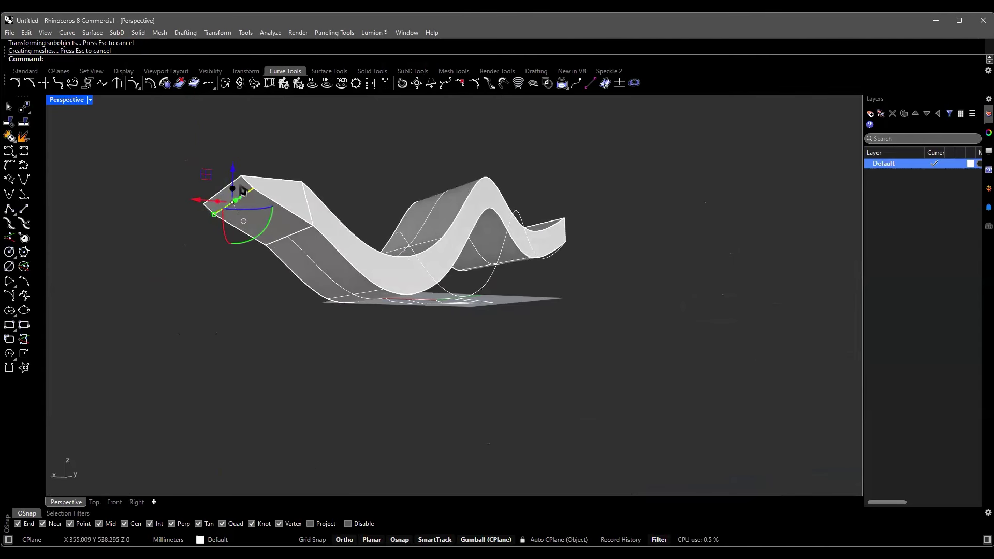
Shift the upper-left end edge of the tapered end along X.
scroll(243, 185, "up", 2)
scroll(247, 181, "up", 2)
key("Escape")
left_click(214, 205, "ctrl+shift")
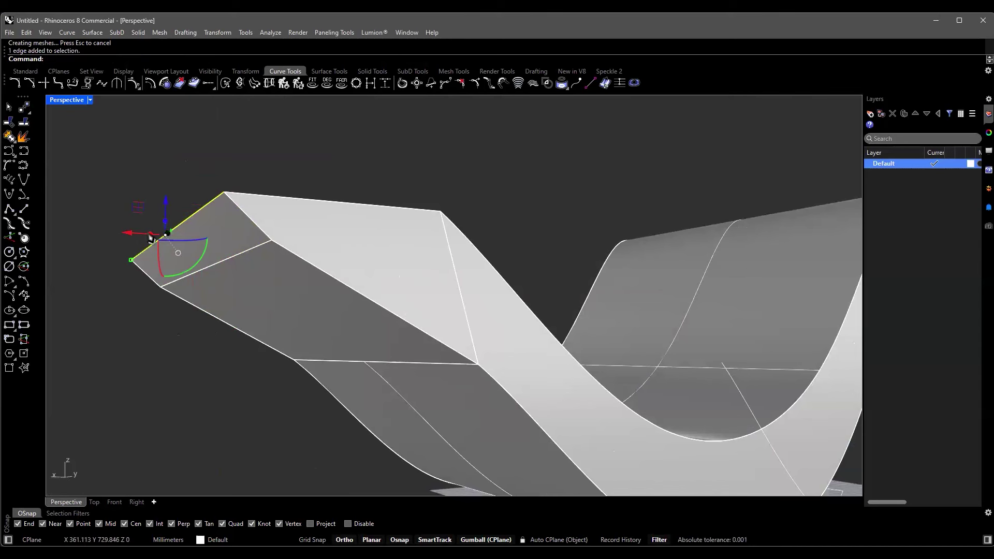
left_click_drag(133, 237, 173, 225)
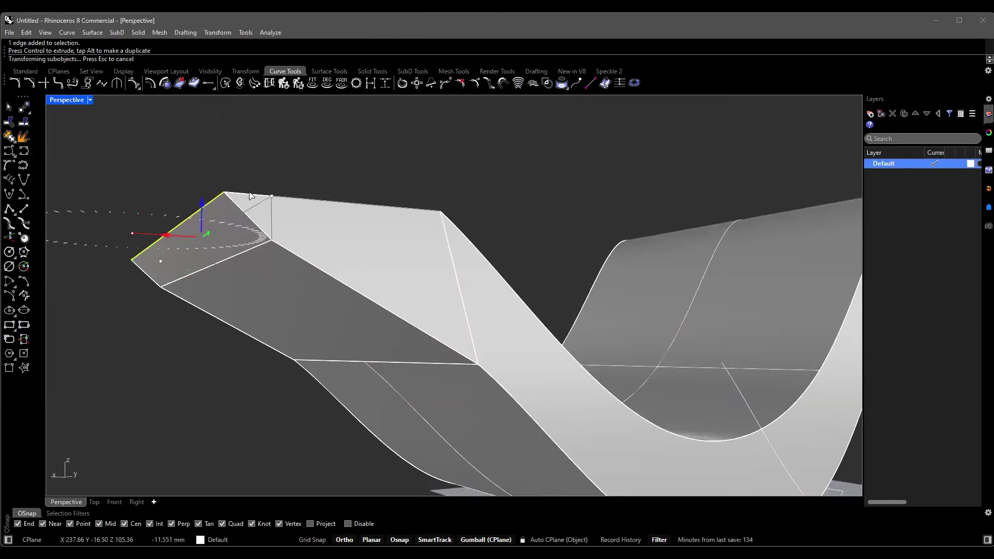
scroll(291, 174, "down", 3)
key("Escape")
right_click_drag(320, 162, 394, 313)
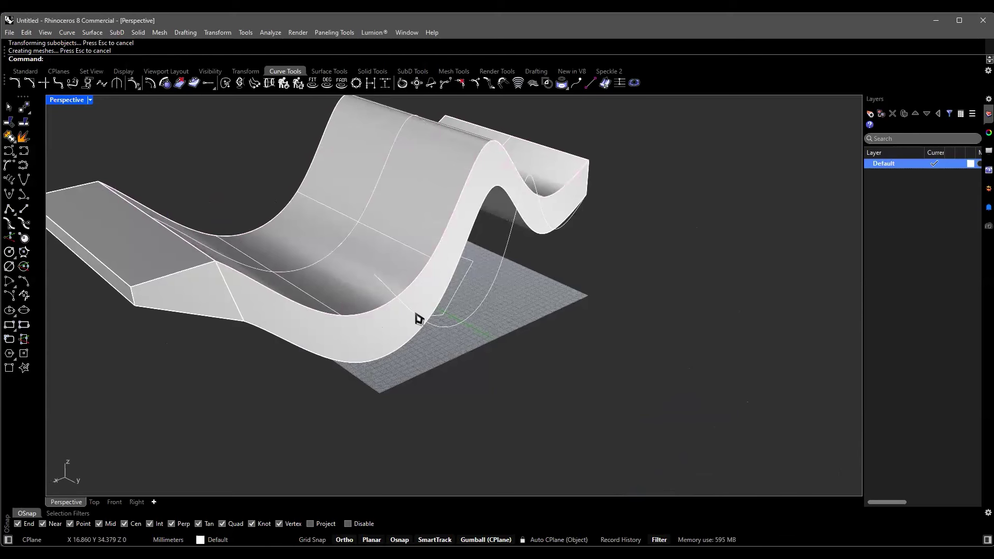
left_click(414, 316)
key("Escape")
Drag a corner vertex of the box end outward to give the arm a sharper tip.
right_click_drag(173, 306, 544, 247)
scroll(260, 228, "up", 3)
left_click(253, 222, "ctrl+shift")
left_click_drag(544, 246, 708, 326)
right_click_drag(709, 326, 606, 342)
right_click_drag(481, 347, 395, 313)
left_click(503, 222)
key("Escape")
right_click_drag(322, 328, 322, 289)
Drag the wave solid up and left off the plane, clear of the pentagon curves.
left_click(317, 260)
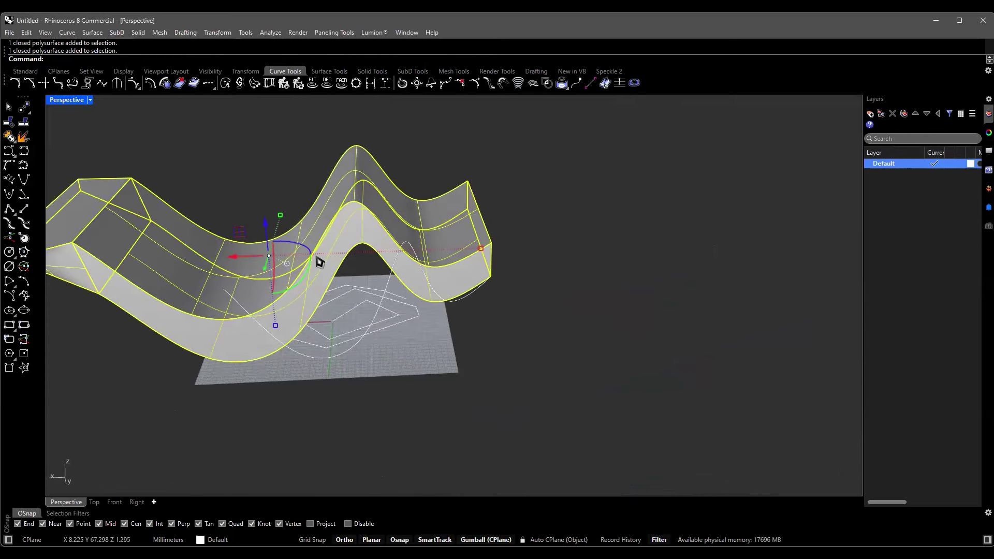
right_click_drag(319, 262, 607, 333)
left_click(499, 223)
scroll(500, 224, "up", 2)
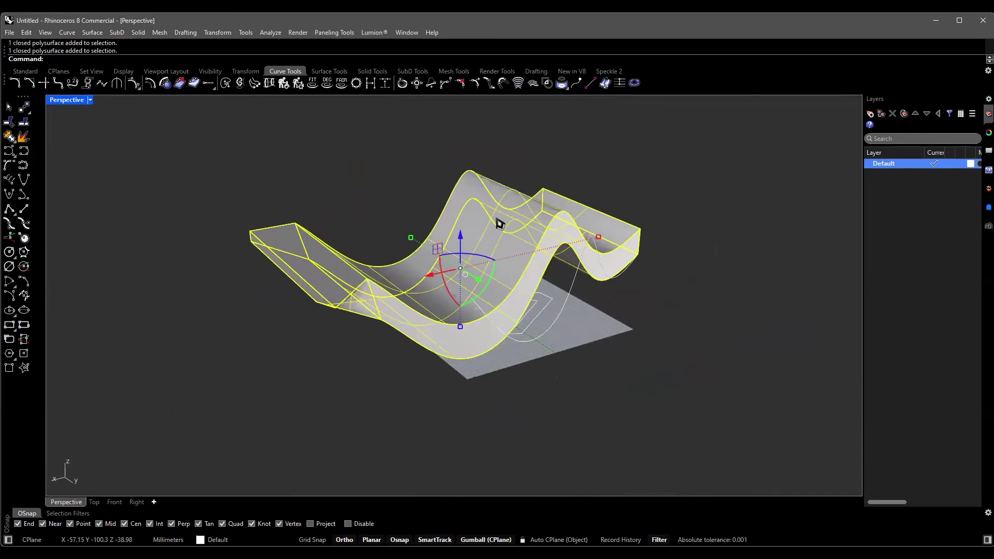
left_click_drag(473, 282, 362, 225)
right_click_drag(389, 224, 473, 278)
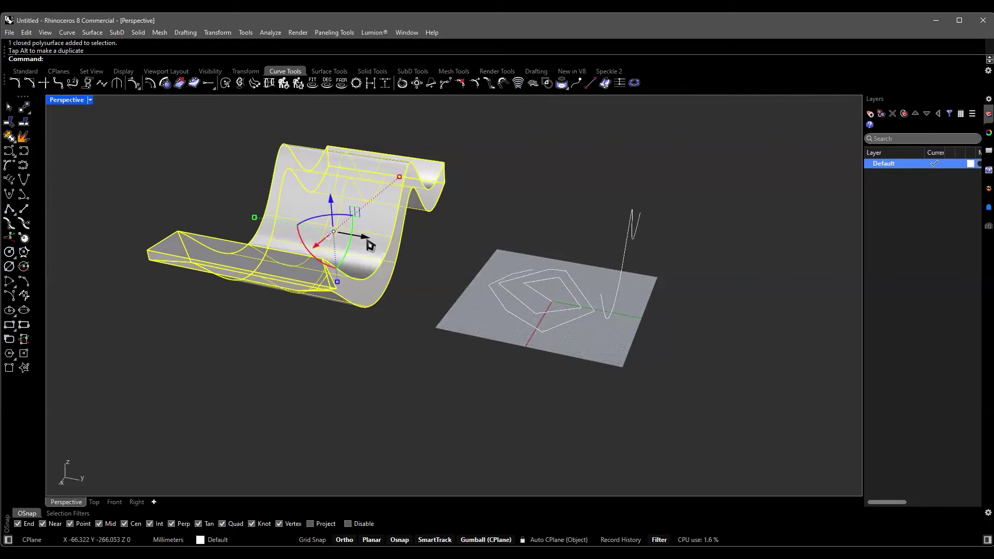
Alt-drag the wavy polysurface to place a duplicate on the plane at right.
left_click_drag(367, 243, 821, 343, "alt")
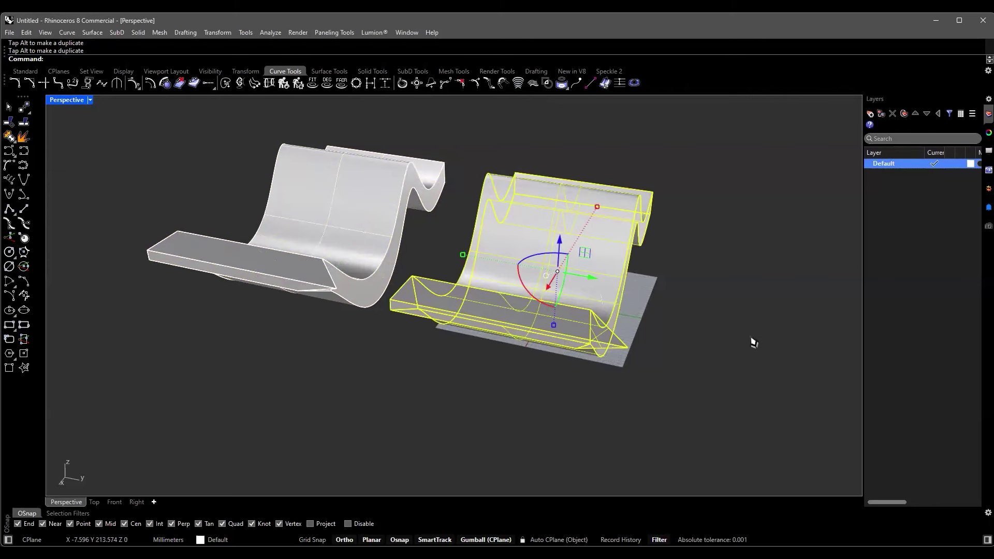
left_click(728, 337)
right_click_drag(600, 286, 555, 314)
Select both wavy polysurfaces and move them to a new spot.
left_click(595, 278)
right_click_drag(523, 308, 508, 290)
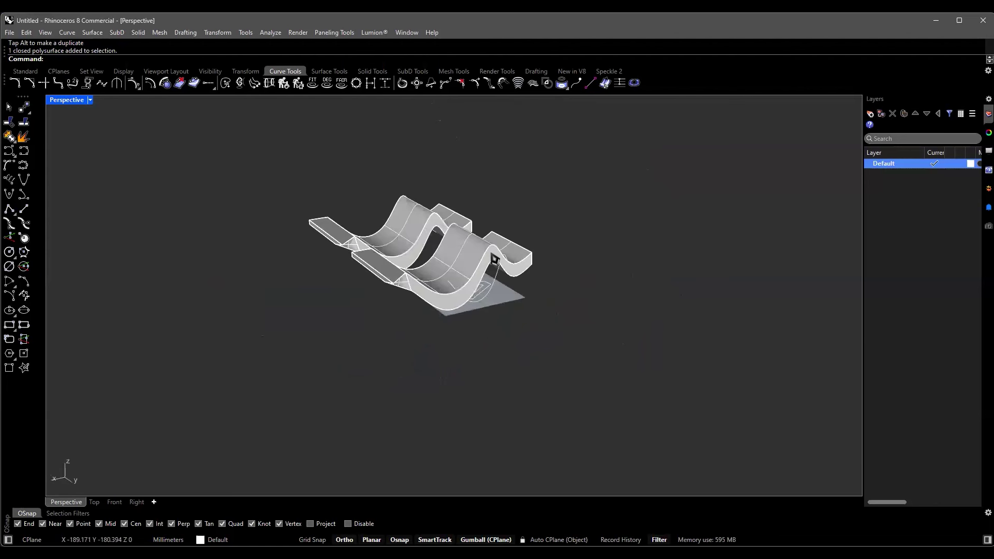
scroll(497, 269, "up", 5)
left_click(495, 259)
right_click_drag(638, 339, 486, 220)
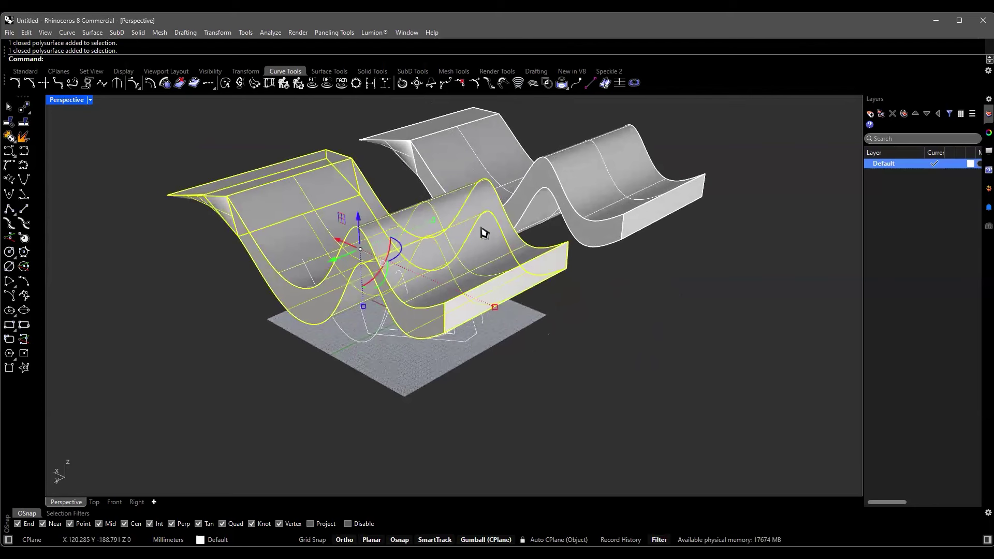
left_click(589, 197, "shift")
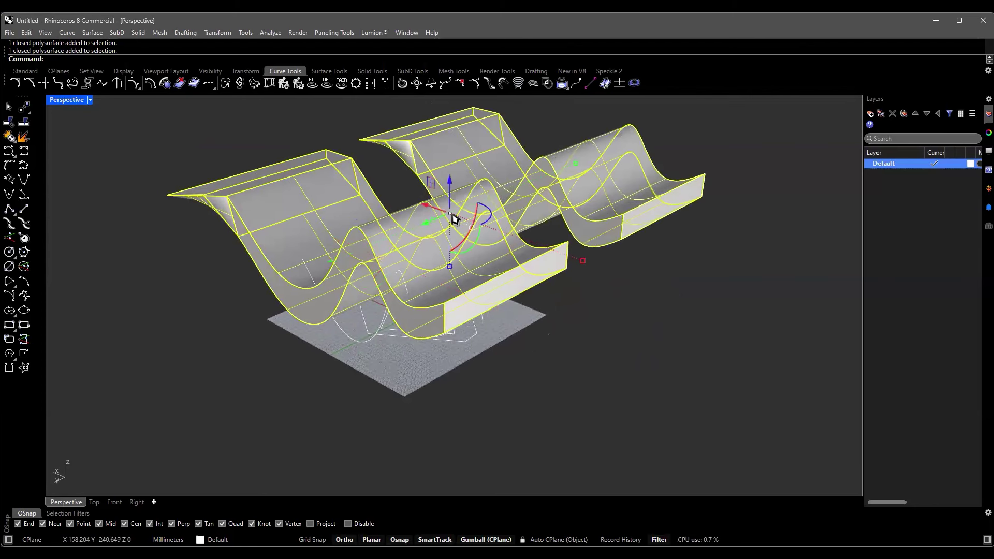
left_click_drag(426, 229, 595, 331)
key("Escape")
Select the nested polygon curves.
right_click_drag(595, 331, 484, 323)
scroll(484, 324, "up", 5)
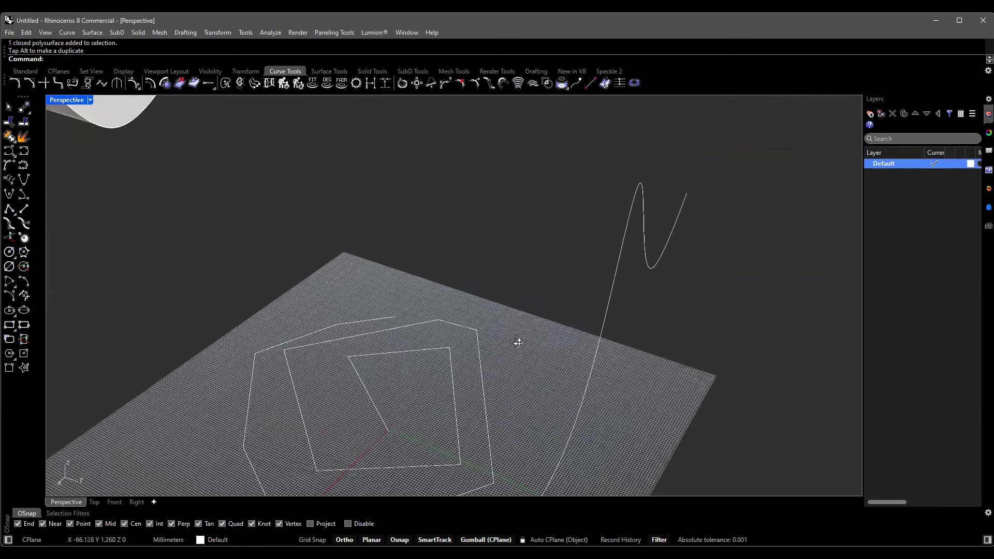
scroll(473, 305, "down", 5)
left_click(535, 399)
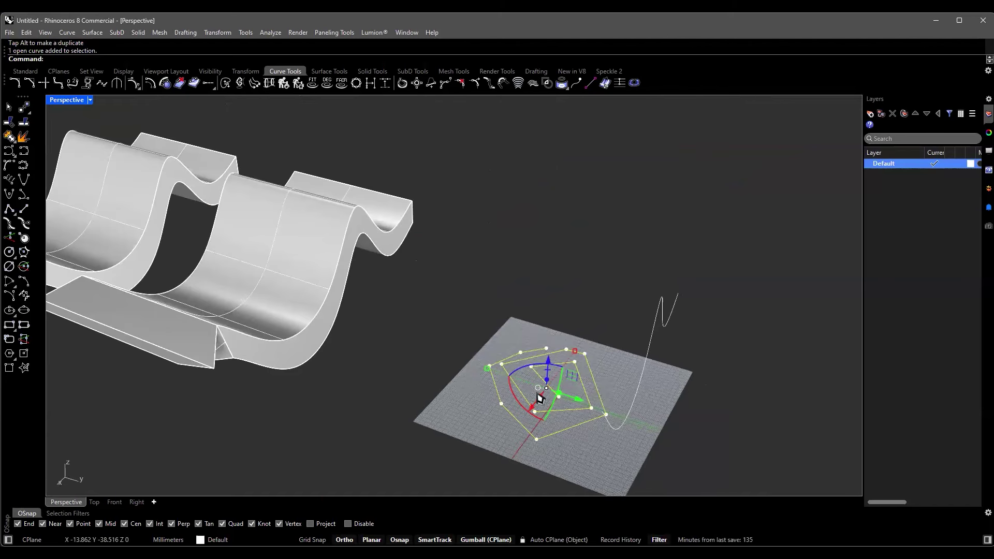
scroll(572, 387, "up", 5)
scroll(546, 294, "down", 5)
left_click(528, 295)
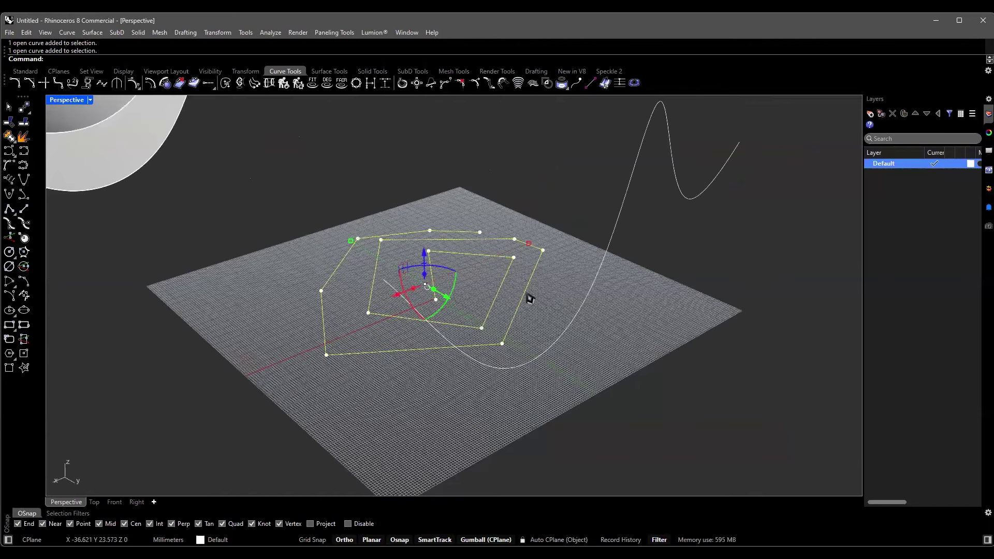
scroll(415, 268, "up", 3)
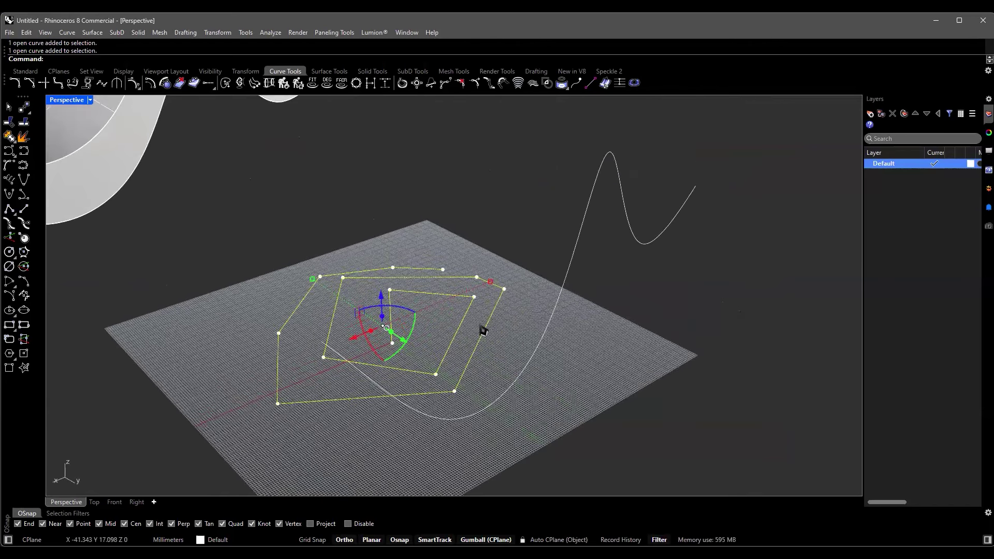
key("Left")
key("Left")
Start ExtrudeCrv on the selected polygon curves and preview a lower height.
key("Up")
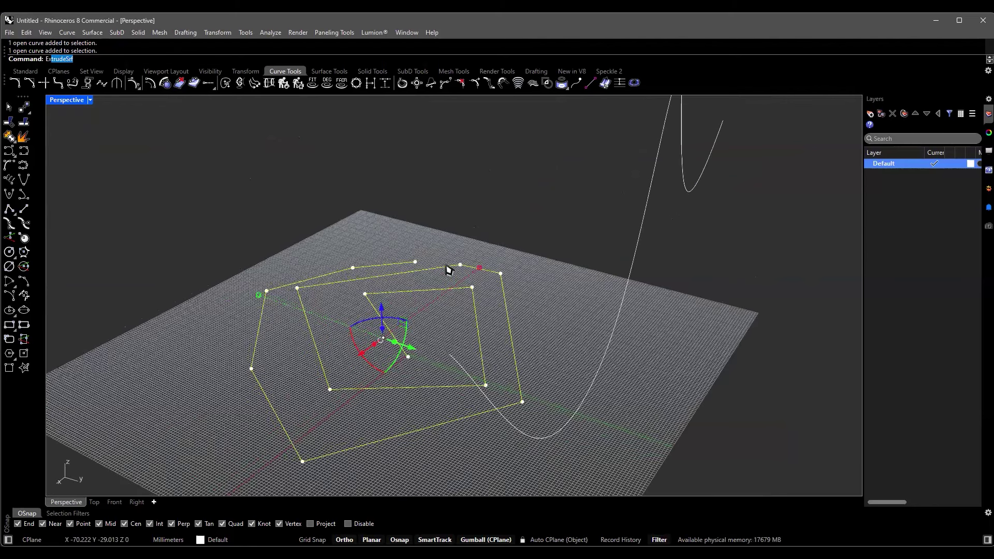
type("tr")
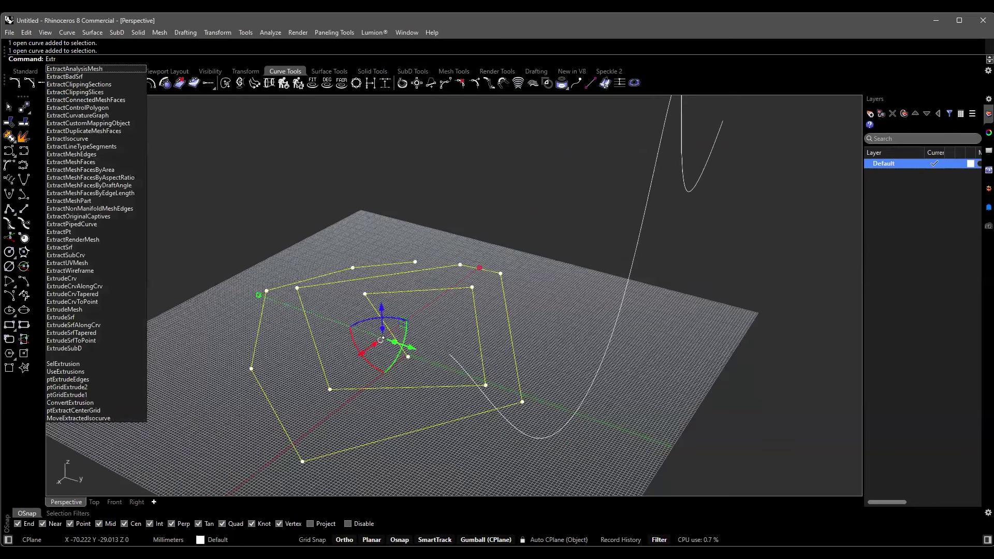
type("ude")
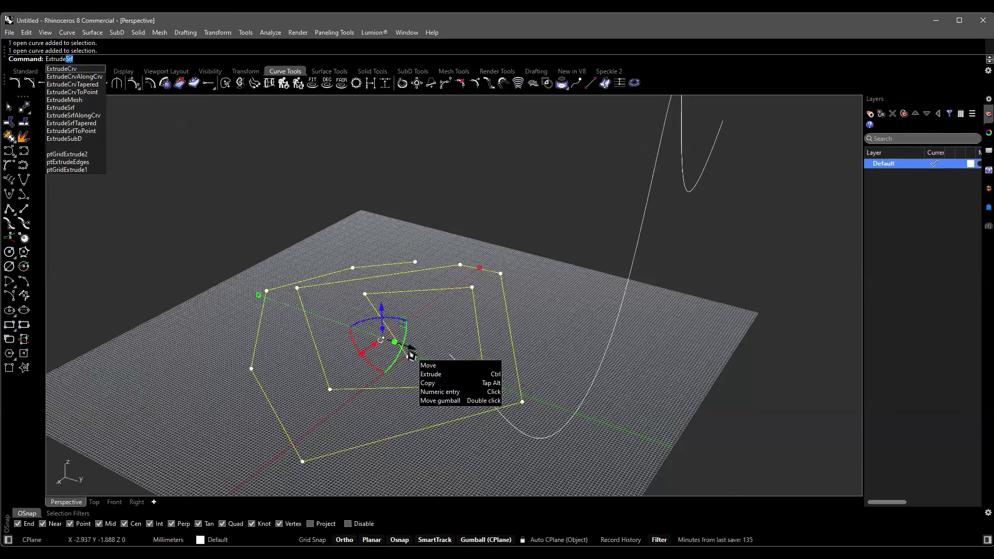
type("Crv")
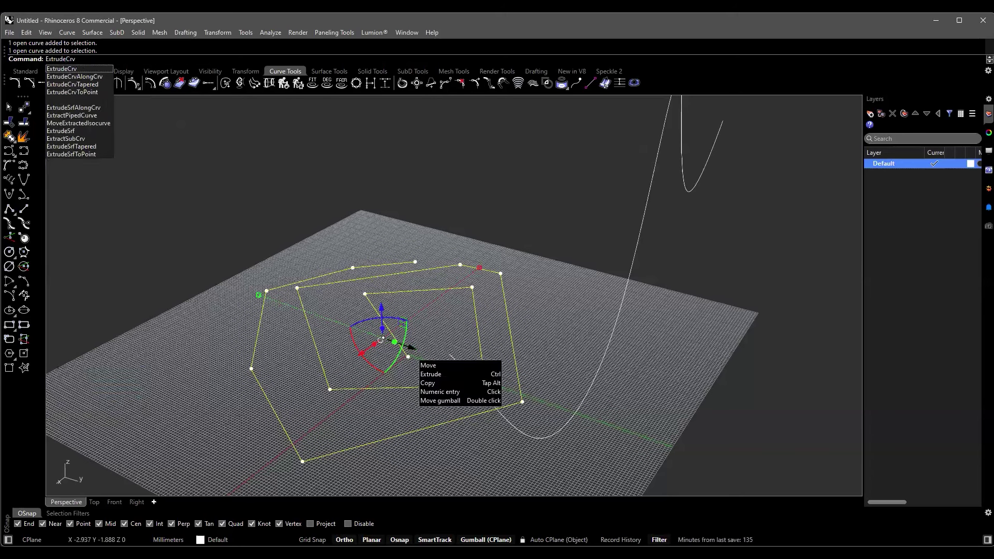
left_click(78, 69)
scroll(381, 201, "down", 5)
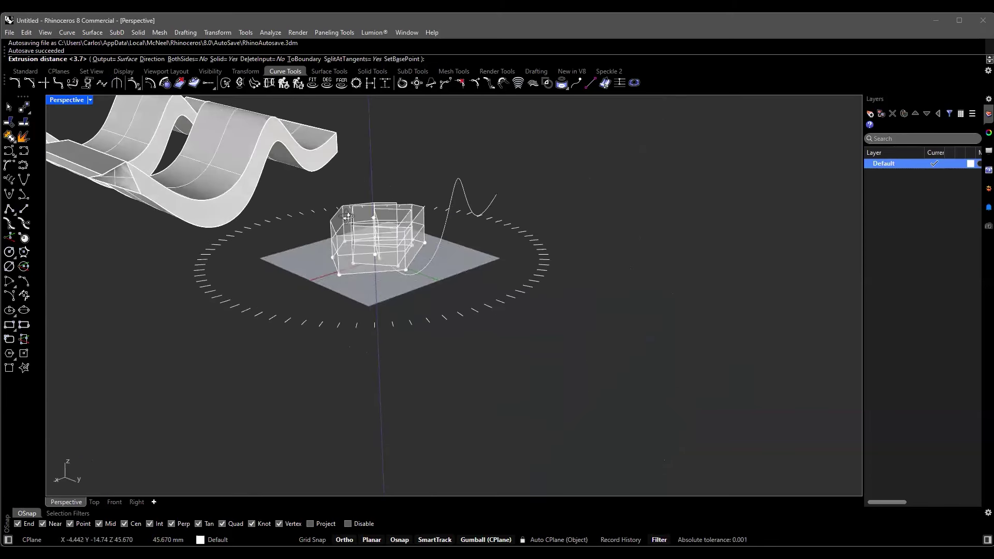
scroll(381, 201, "up", 3)
scroll(380, 200, "up", 1)
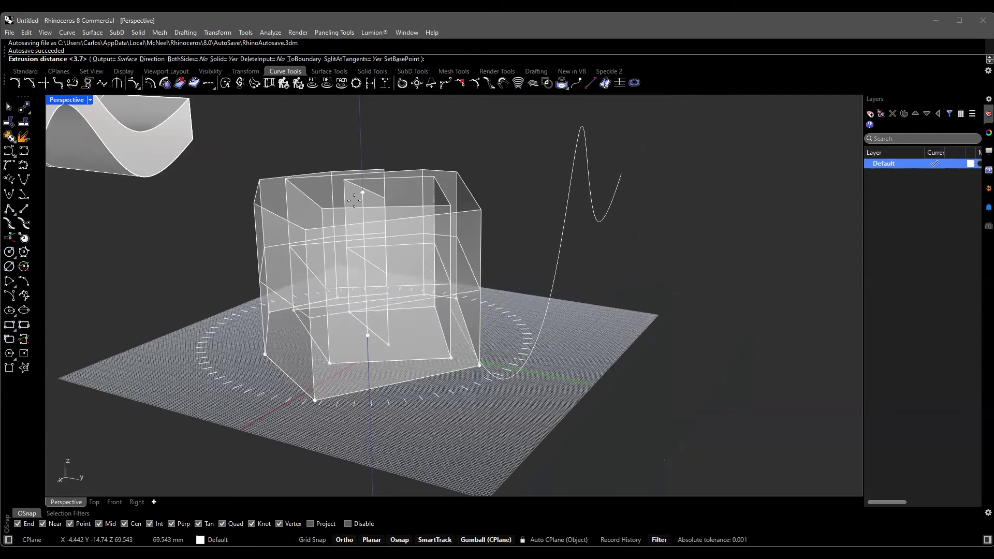
right_click_drag(393, 166, 462, 162)
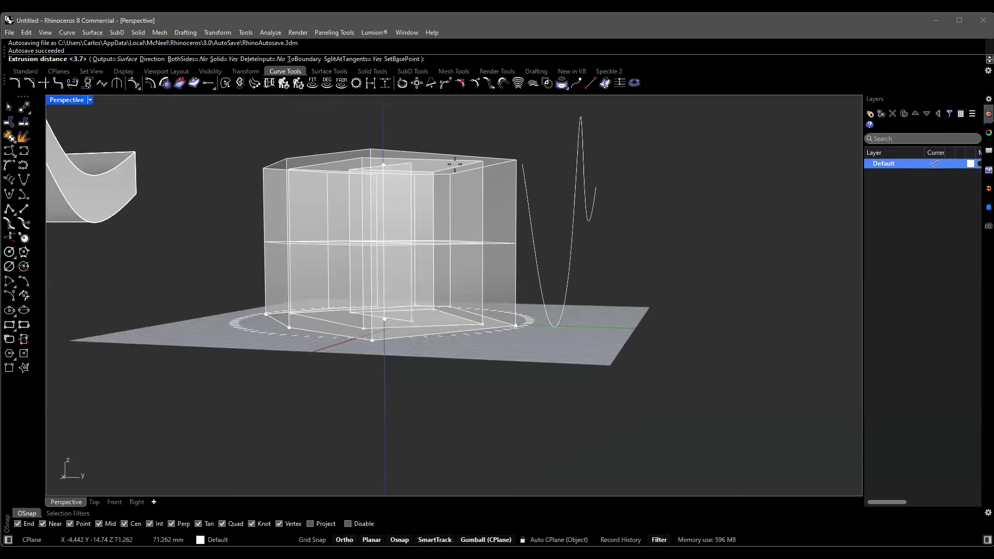
right_click_drag(316, 222, 421, 318)
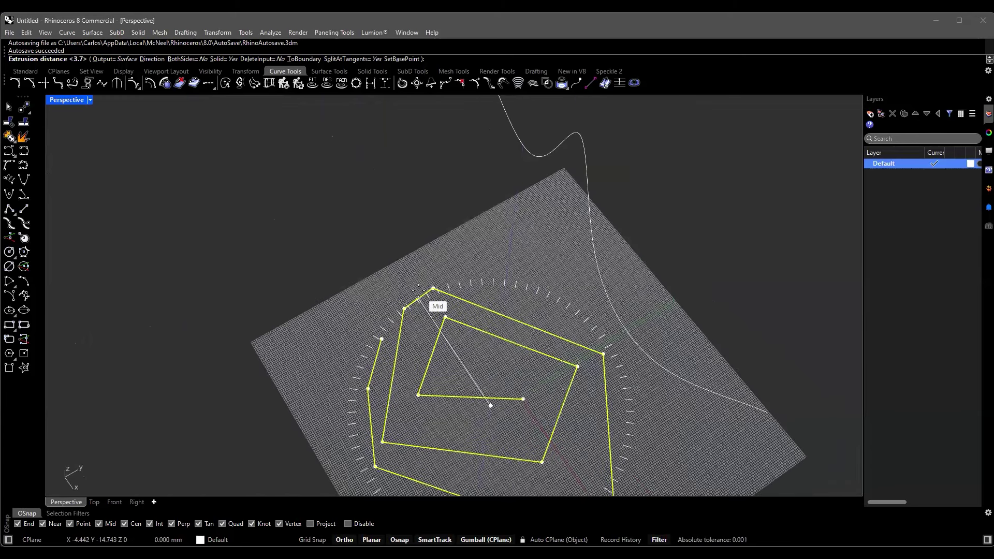
Extrude the curves 50 mm with Solid=No and BothSides=Yes.
left_click(223, 59)
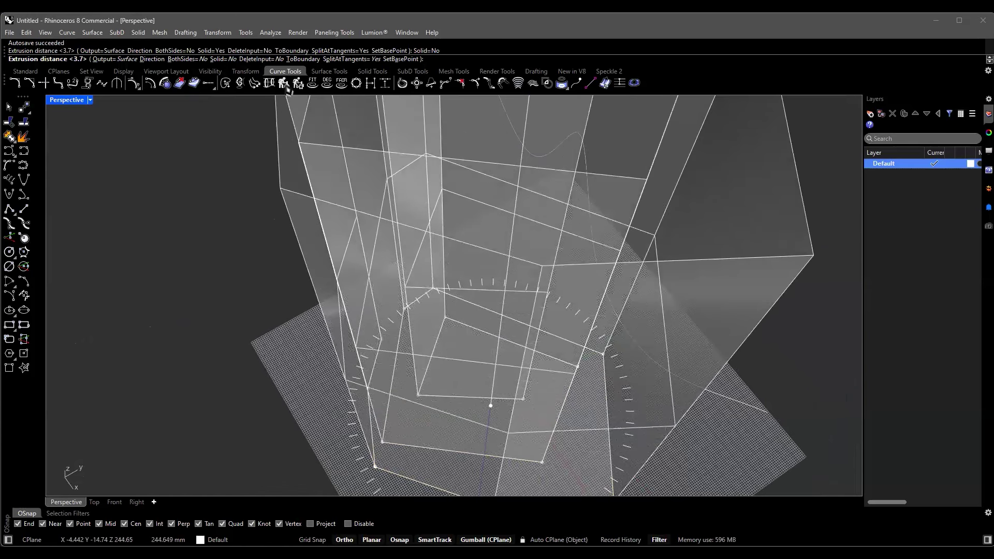
left_click(224, 59)
left_click(224, 59)
scroll(274, 331, "down", 5)
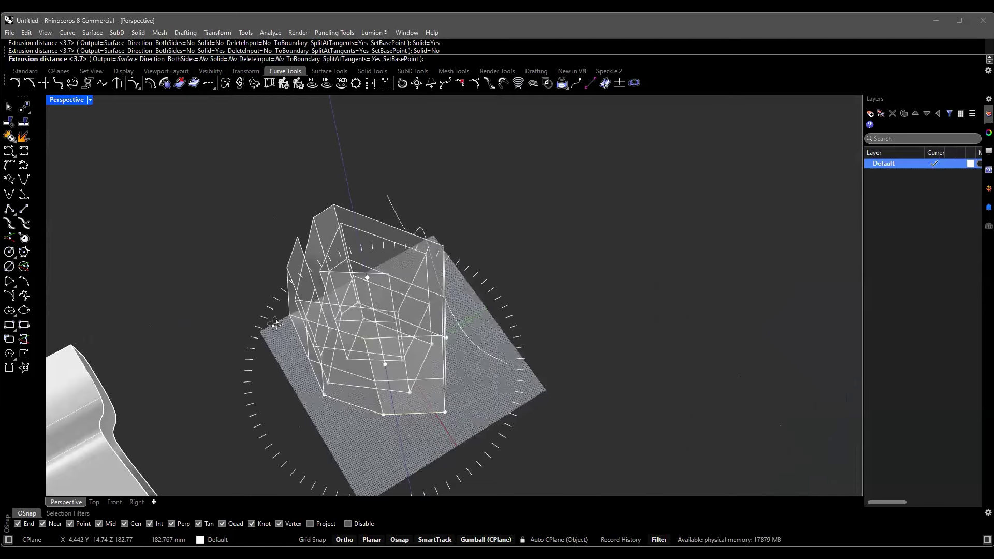
right_click_drag(328, 353, 263, 205)
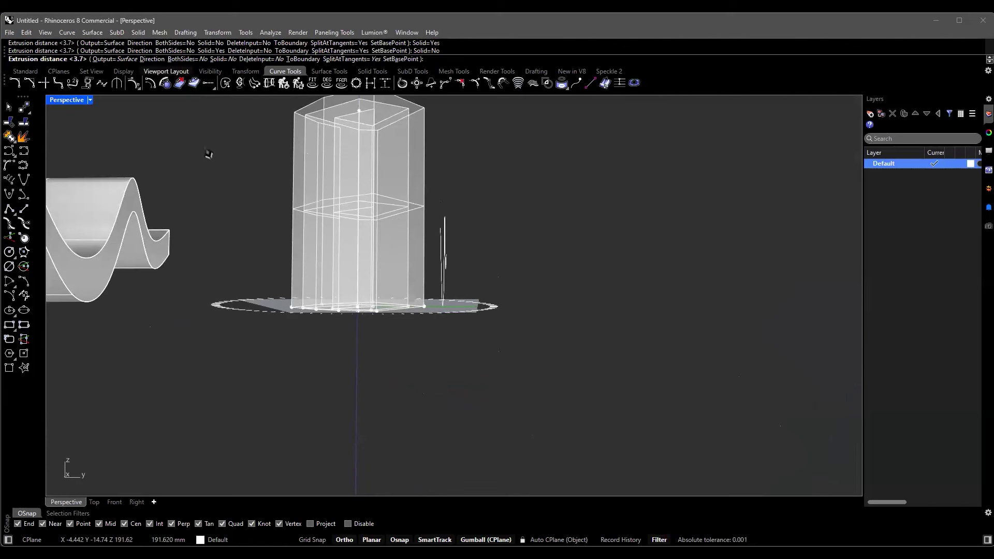
left_click(187, 59)
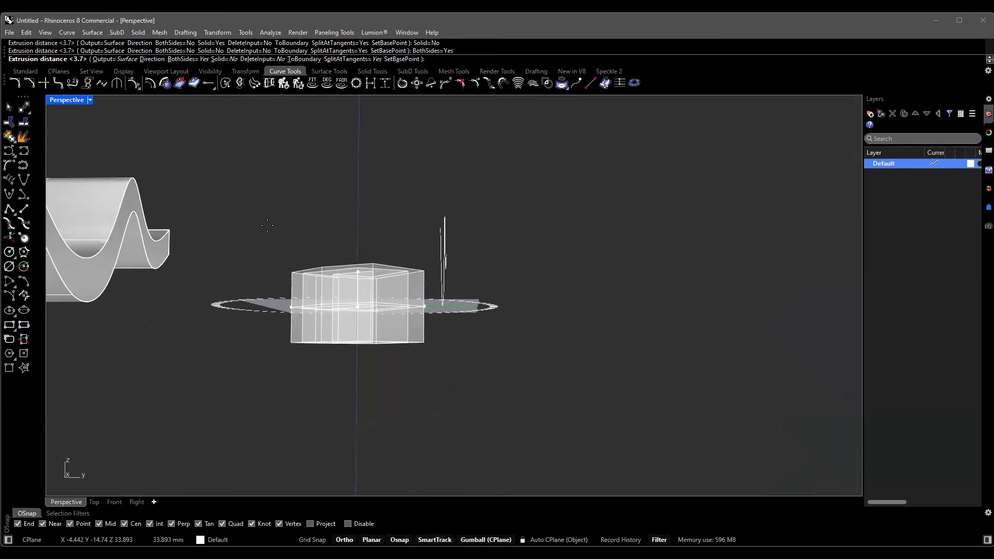
right_click_drag(269, 281, 289, 303)
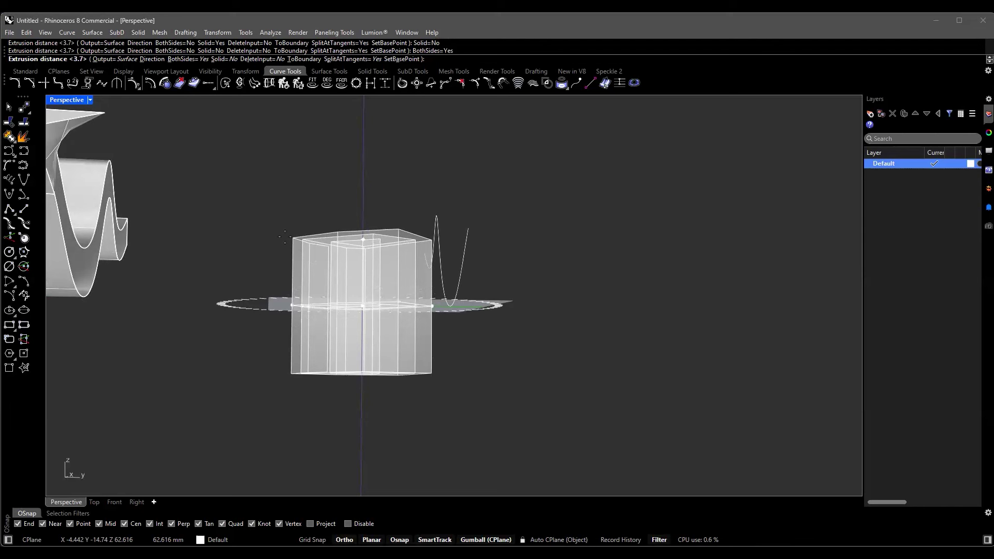
type("50")
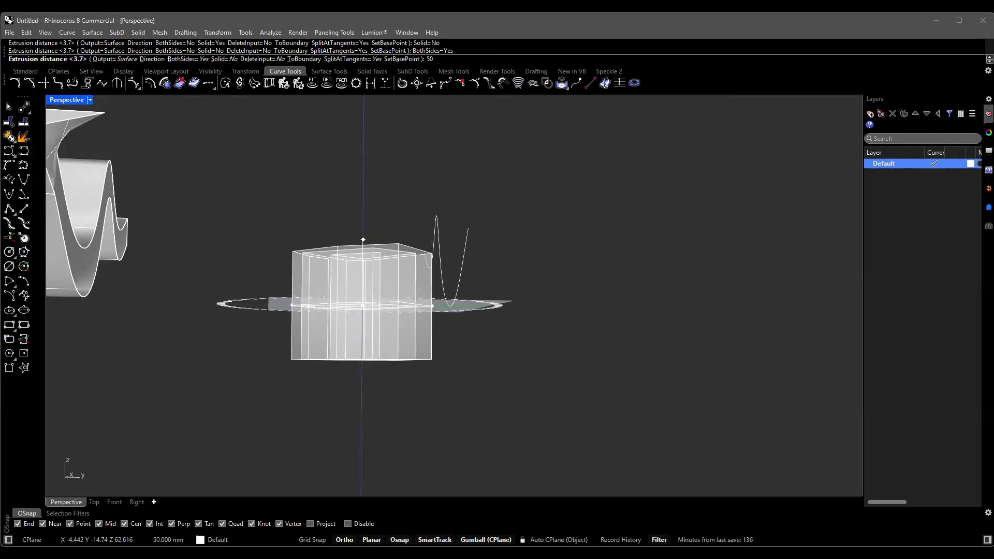
key("Return")
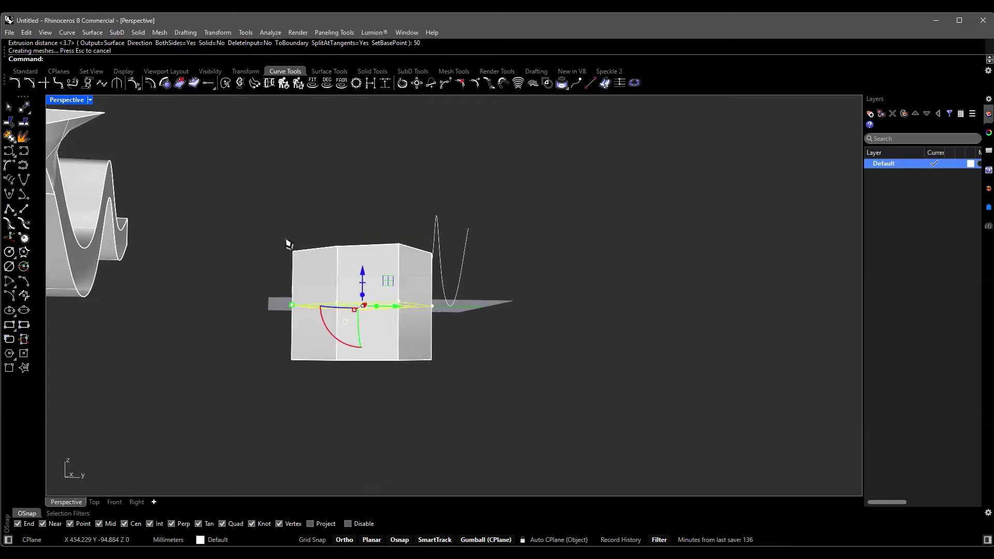
Draw a closed four-sided polyline outline beside the extrusion.
right_click_drag(275, 359, 548, 313)
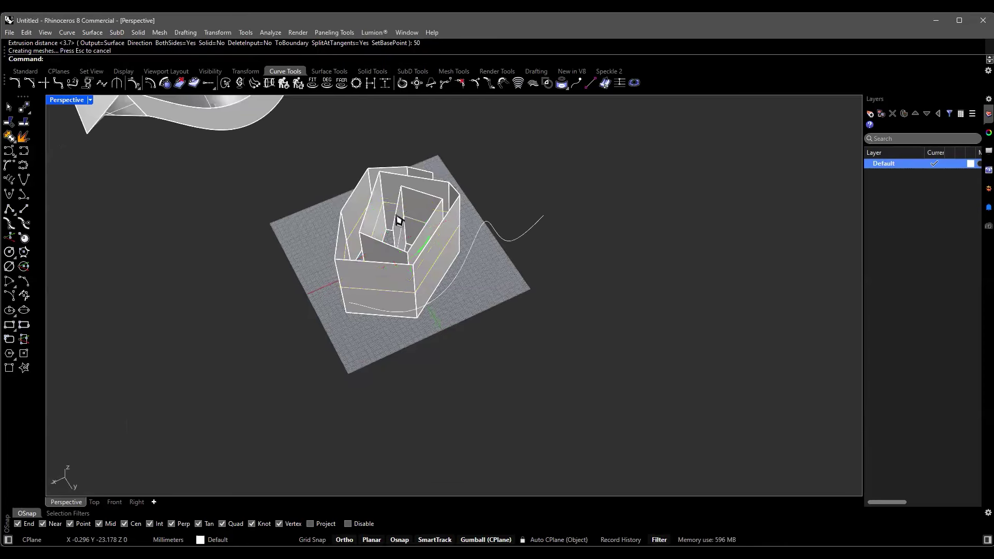
scroll(399, 222, "up", 5)
right_click_drag(382, 299, 30, 156)
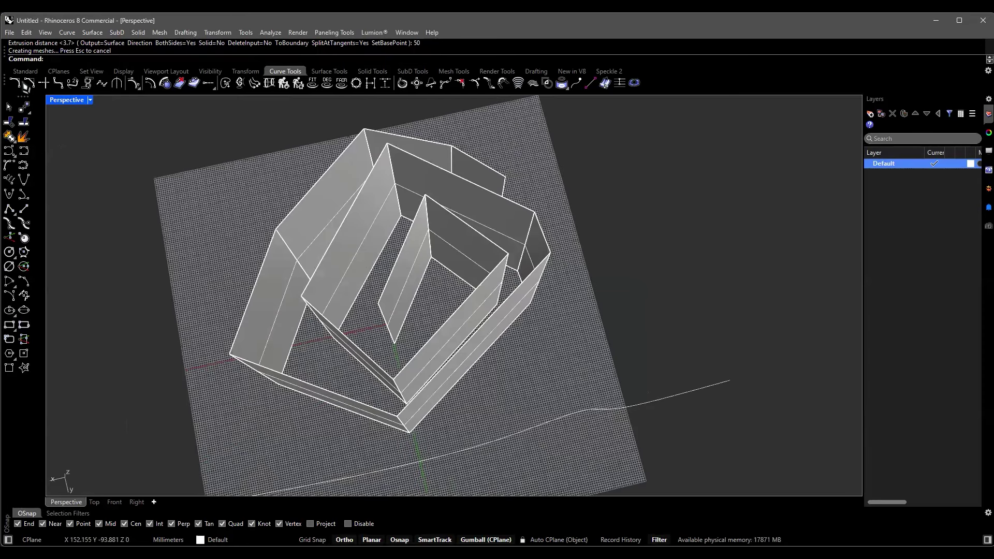
left_click(25, 71)
left_click(9, 121)
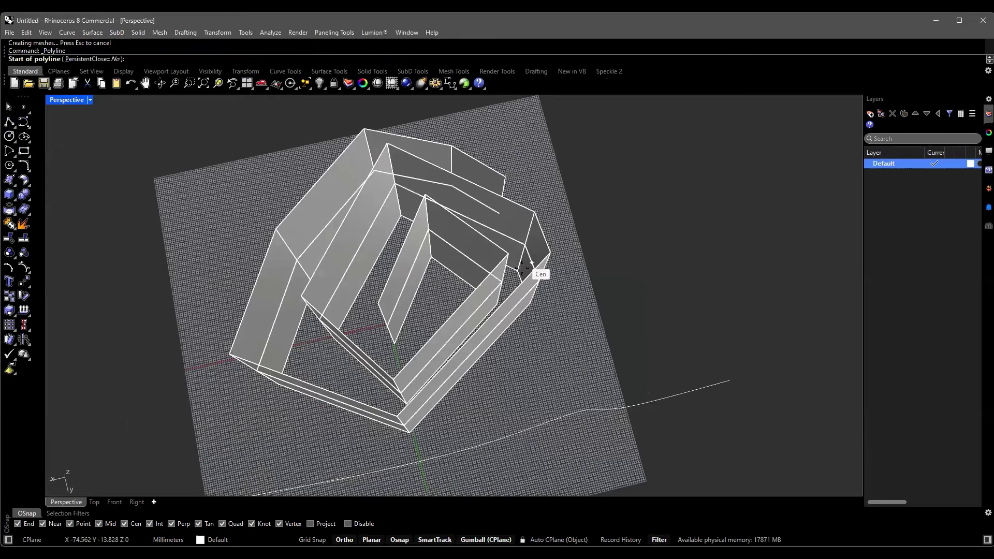
scroll(526, 268, "down", 4)
left_click(365, 231)
left_click(454, 423)
left_click(257, 417)
left_click(365, 231)
left_click(360, 246)
right_click_drag(379, 304, 426, 230)
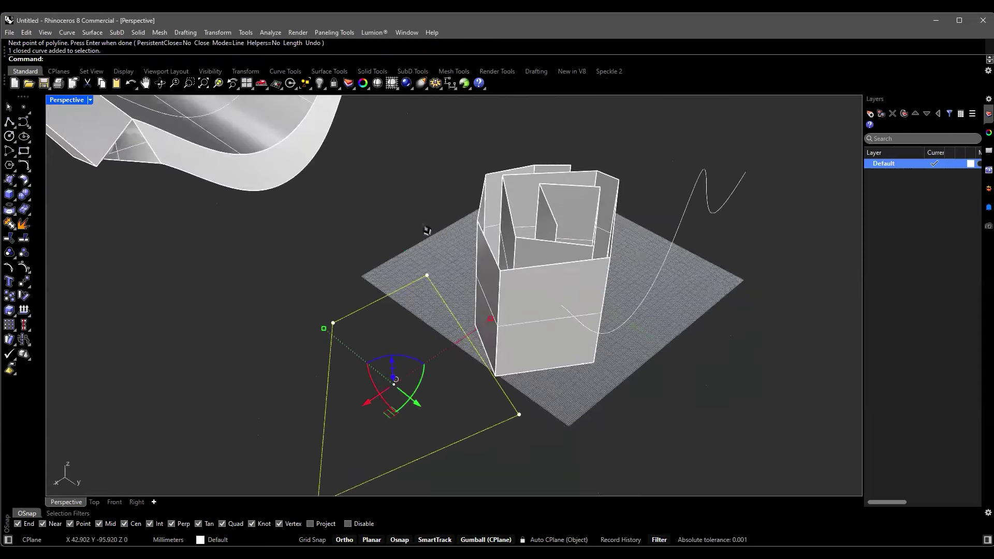
Extrude the outline into a capped solid block with Solid=Yes.
type("ExtrTU")
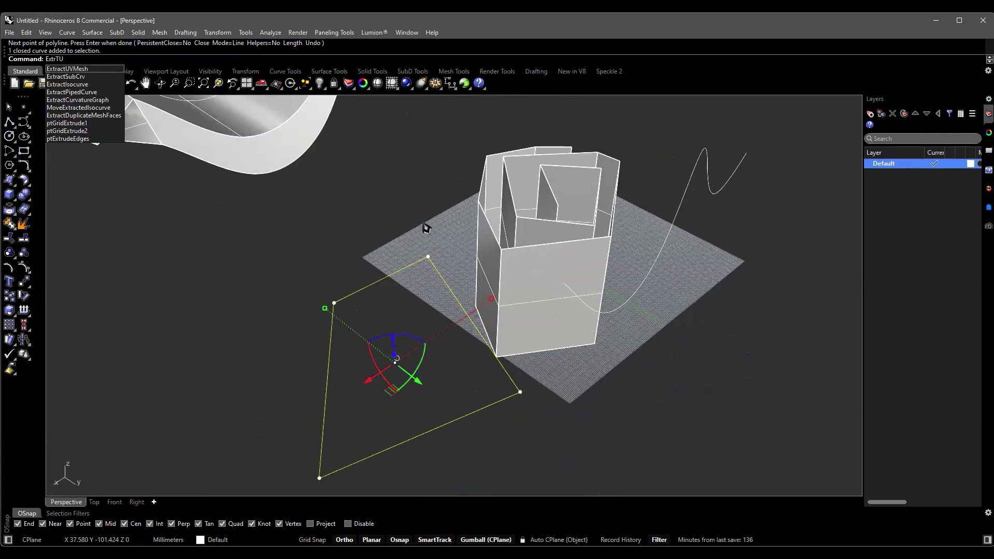
key("BackSpace")
key("BackSpace")
type("udeSrf")
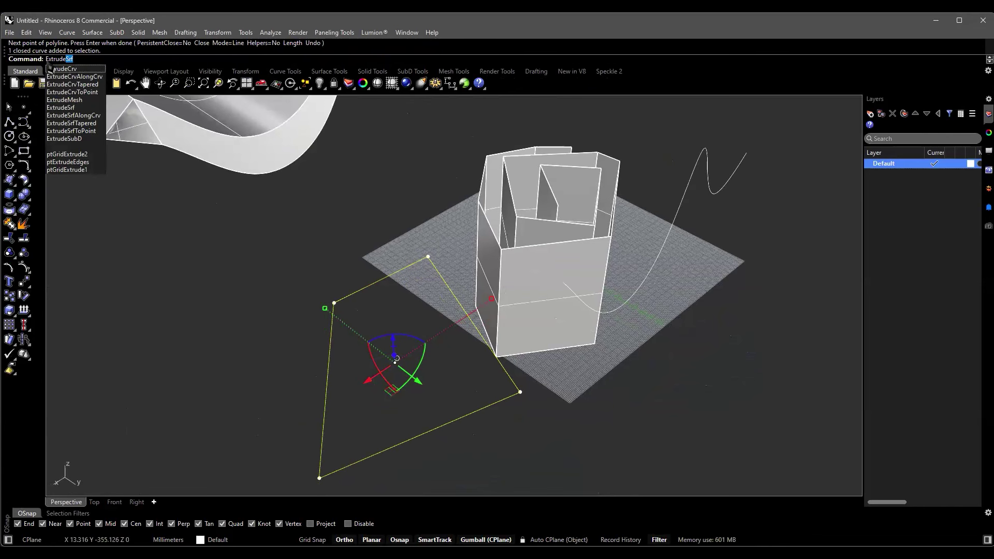
left_click(59, 69)
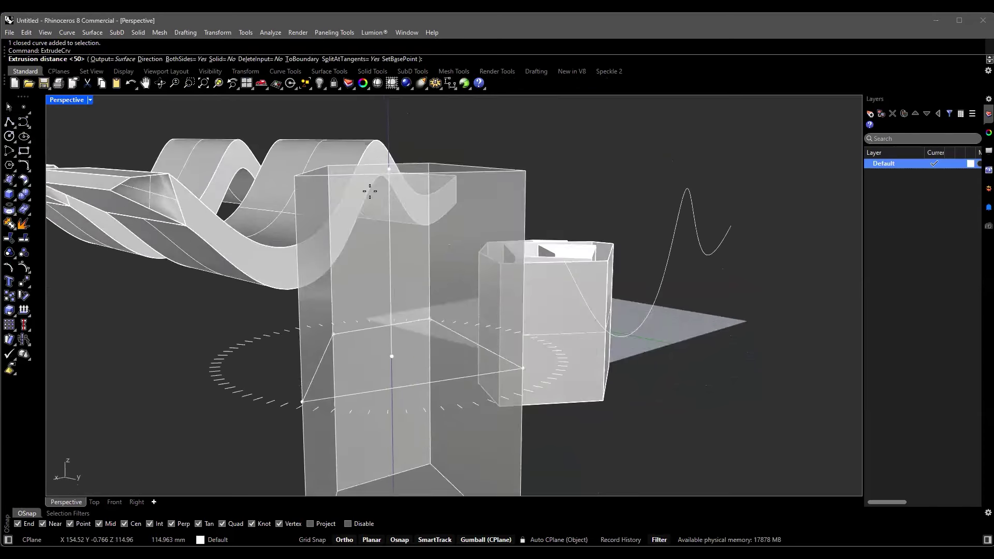
left_click(221, 59)
right_click_drag(485, 348, 380, 233)
left_click(377, 235)
Select the polygon extrusion while viewing the new solid, then deselect everything.
scroll(386, 215, "up", 5)
right_click_drag(404, 224, 645, 210)
scroll(629, 214, "up", 3)
left_click(629, 222)
scroll(628, 256, "up", 2)
right_click_drag(627, 256, 466, 322)
left_click(469, 324)
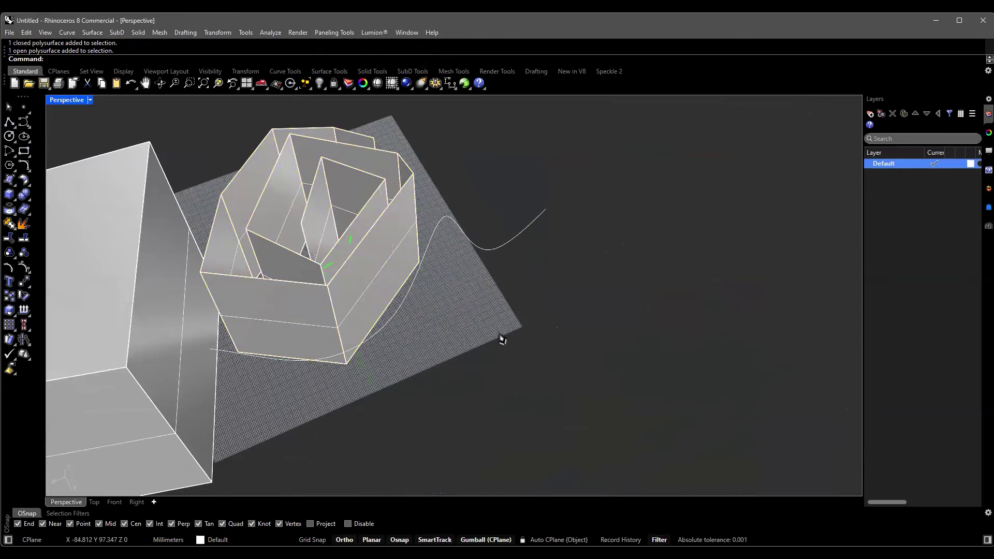
Delete the large box and the tower polysurface.
right_click_drag(412, 352, 404, 303)
left_click(388, 296)
key("Delete")
left_click(496, 245)
key("Delete")
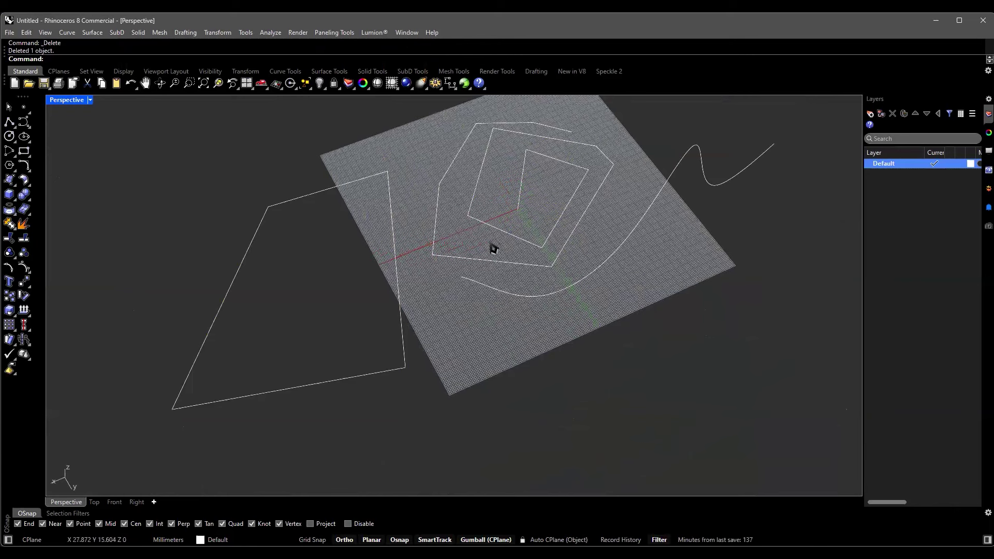
Delete the three remaining curves and the wave-shaped polysurface.
scroll(512, 214, "down", 3)
key("ctrl+a")
right_click_drag(525, 180, 488, 164)
key("Delete")
left_click(333, 173)
right_click_drag(332, 174, 400, 267)
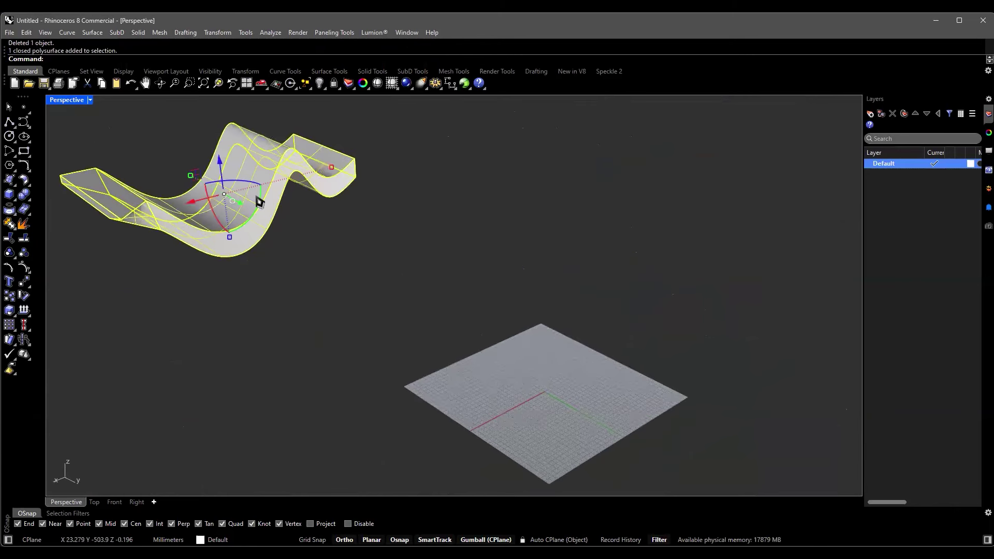
key("Delete")
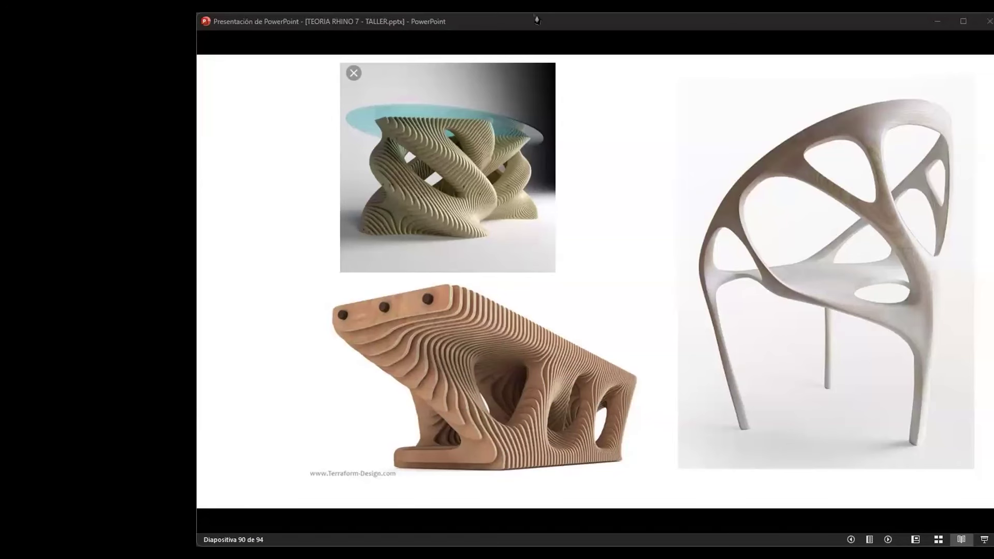
Switch from PowerPoint's slide 90 back to the Rhino window.
key("alt+Tab")
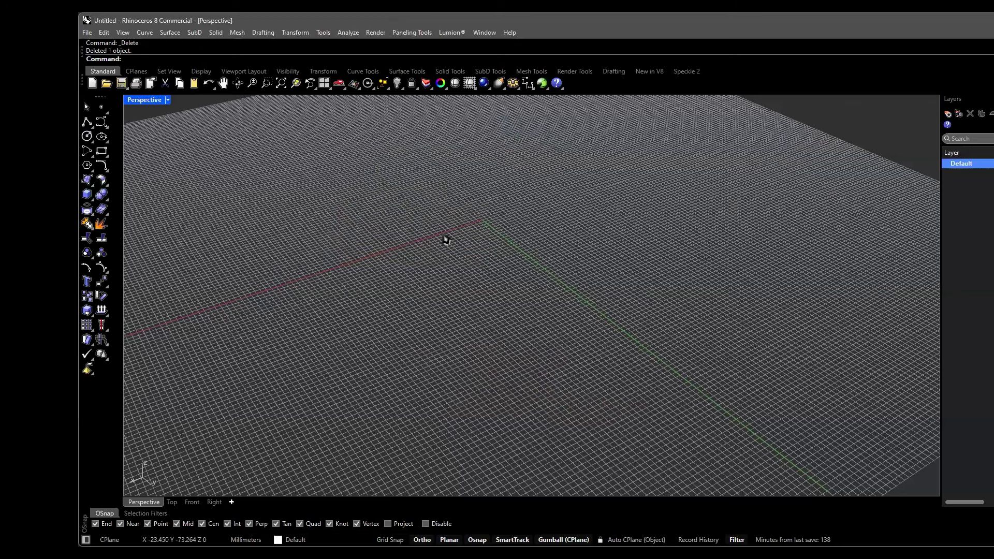
Zoom out, reset the view, and browse the SubD, Standard, Solid, Surface and Curve toolsets.
scroll(472, 200, "down", 4)
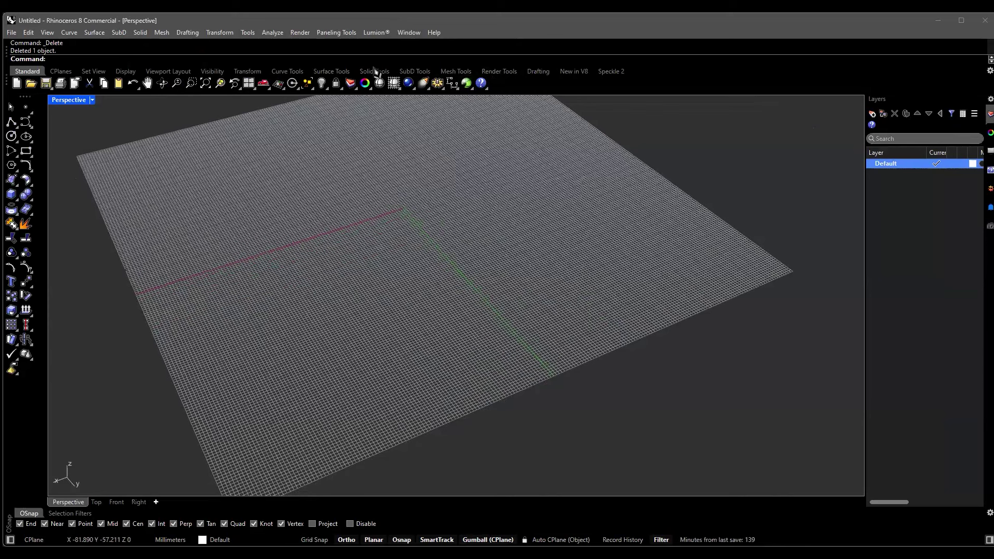
left_click(409, 73)
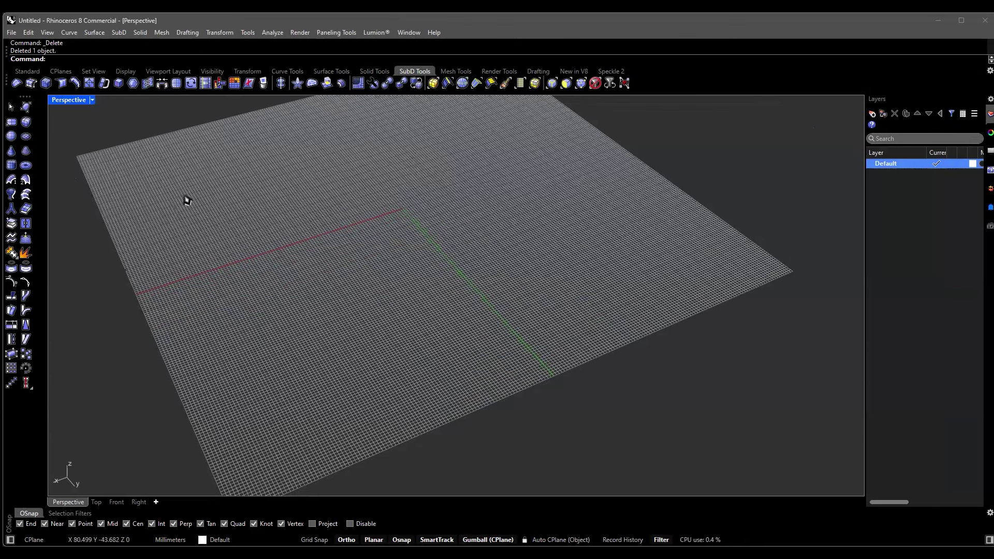
key("Home")
key("Home")
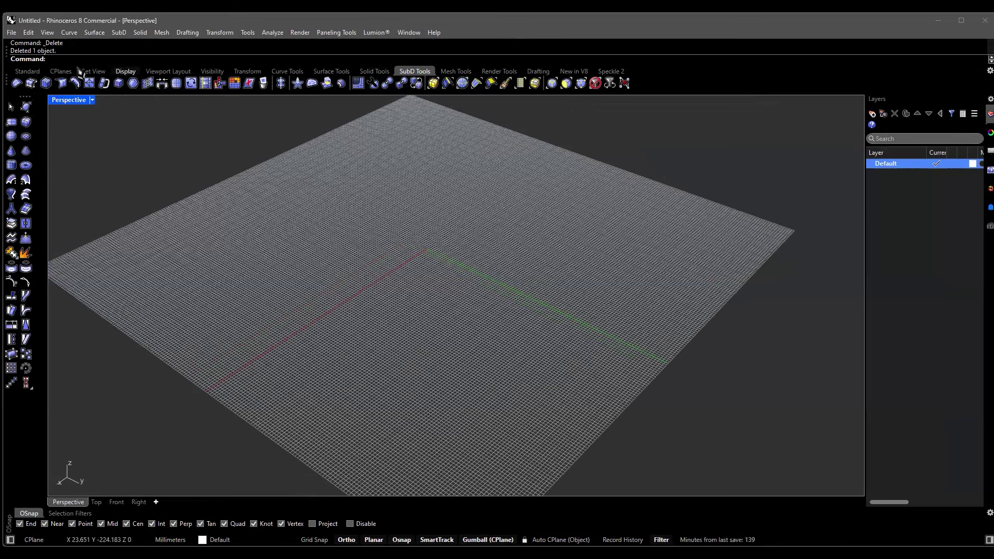
left_click(32, 71)
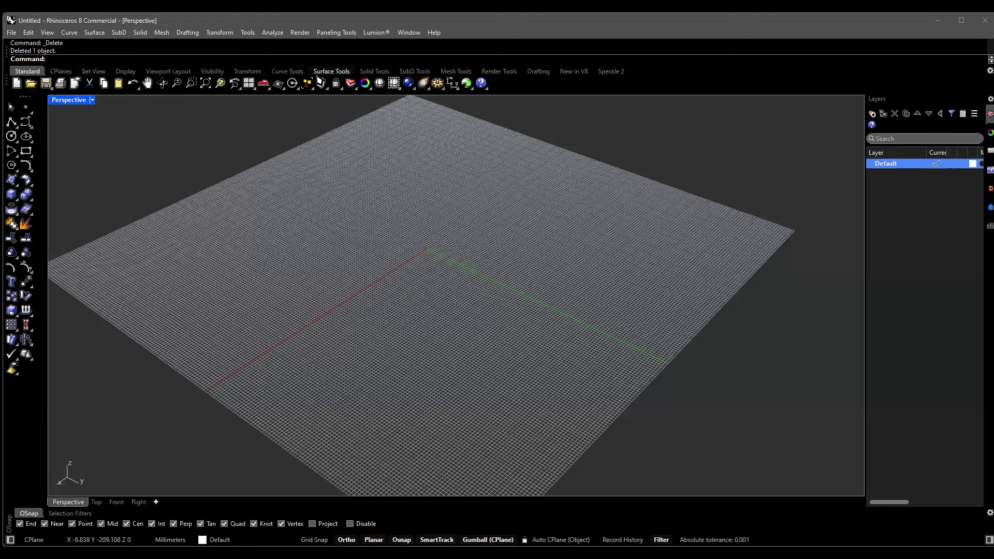
left_click(383, 73)
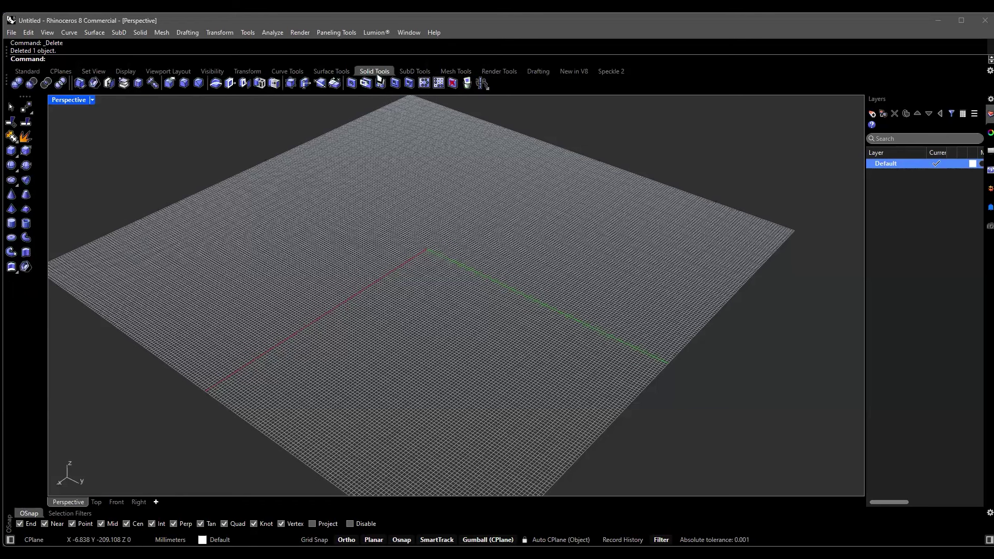
left_click(331, 72)
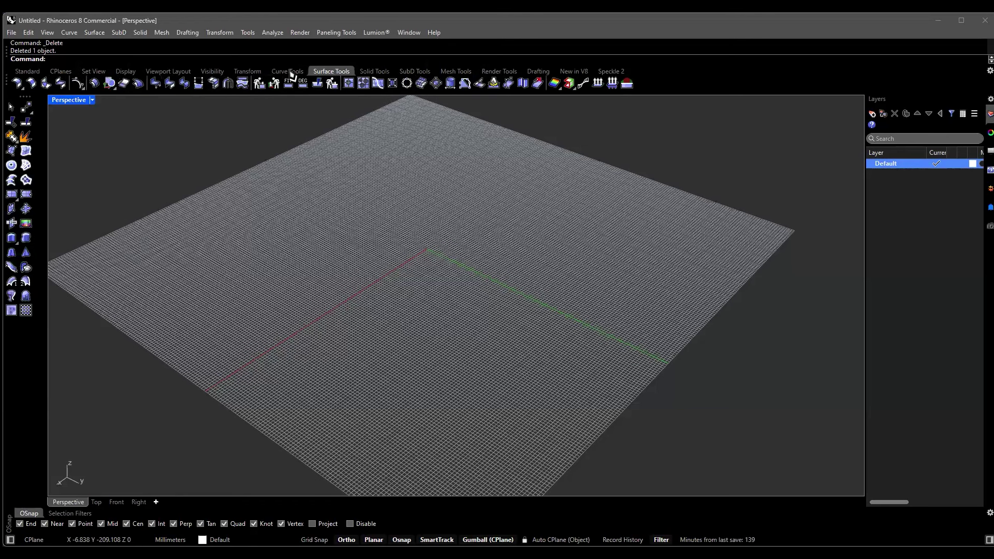
left_click(284, 72)
Flip through the Surface and Solid toolsets, then start a SubD box from SubD Tools.
left_click(331, 72)
left_click(286, 72)
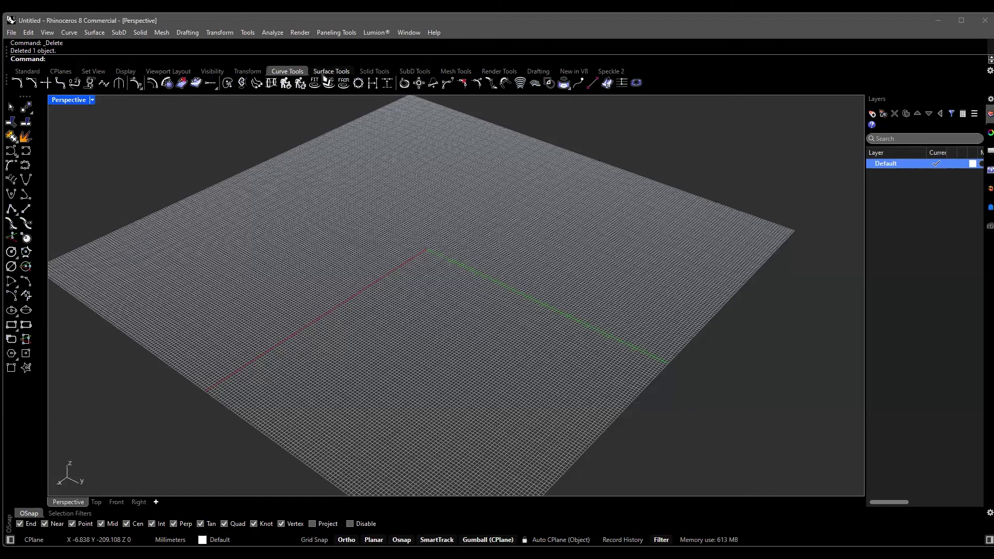
left_click(331, 72)
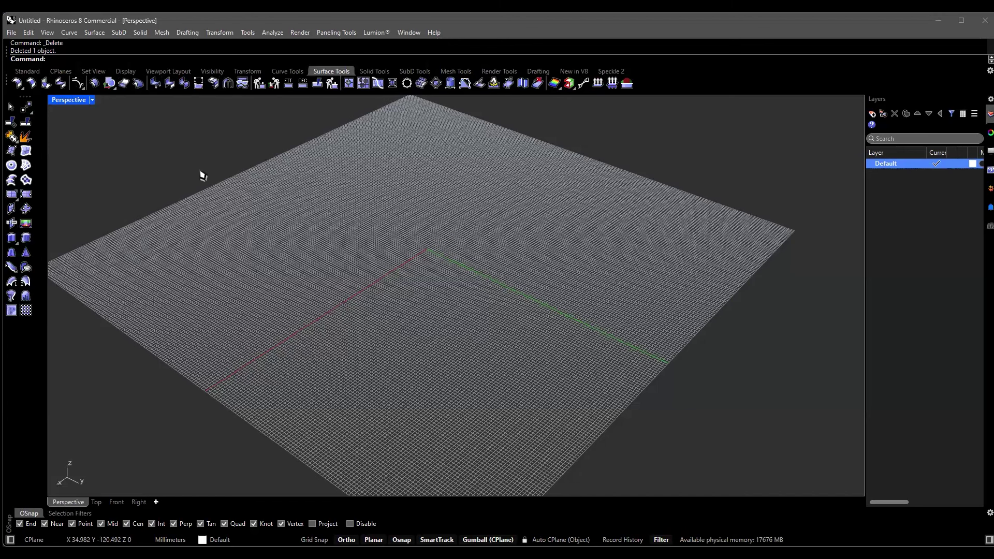
left_click(375, 71)
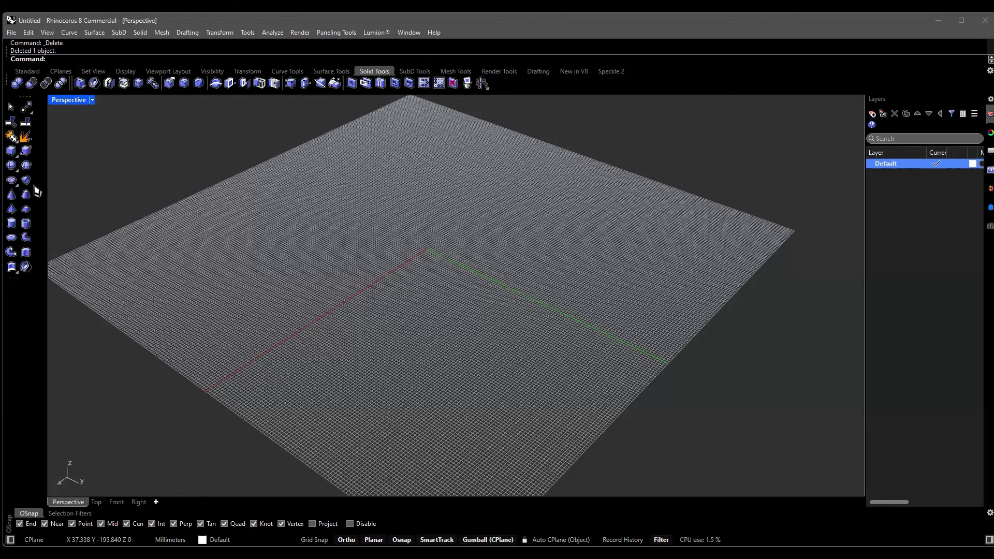
left_click(414, 73)
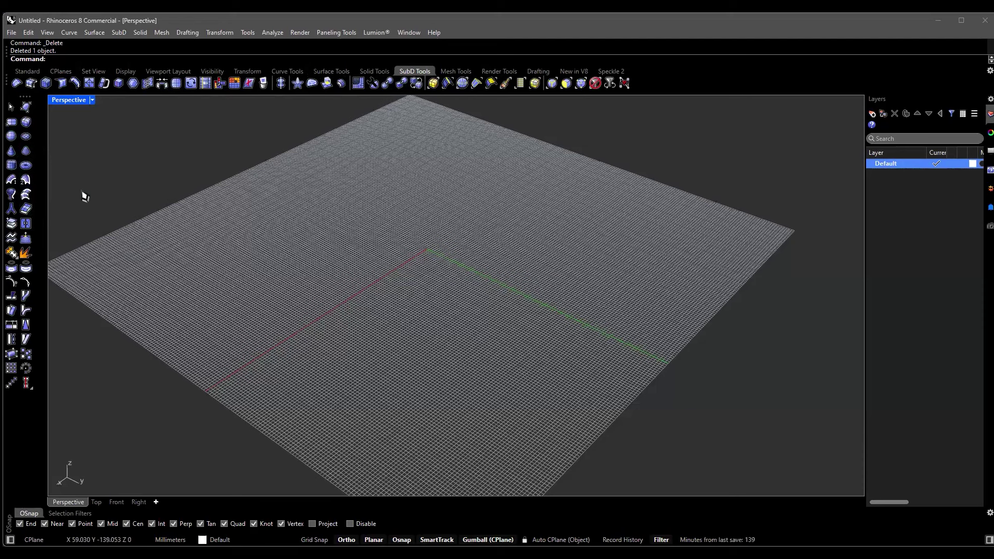
right_click_drag(246, 268, 142, 195)
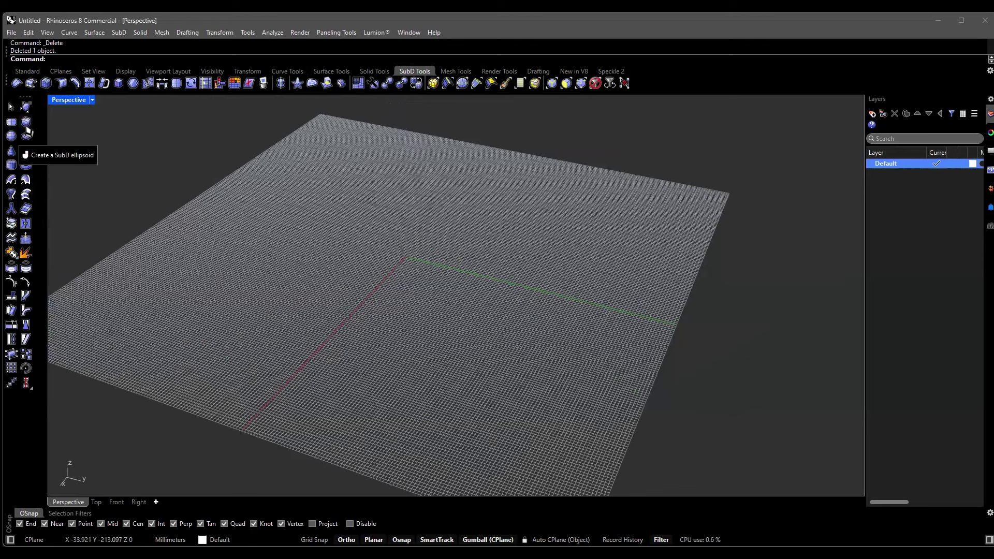
left_click(26, 125)
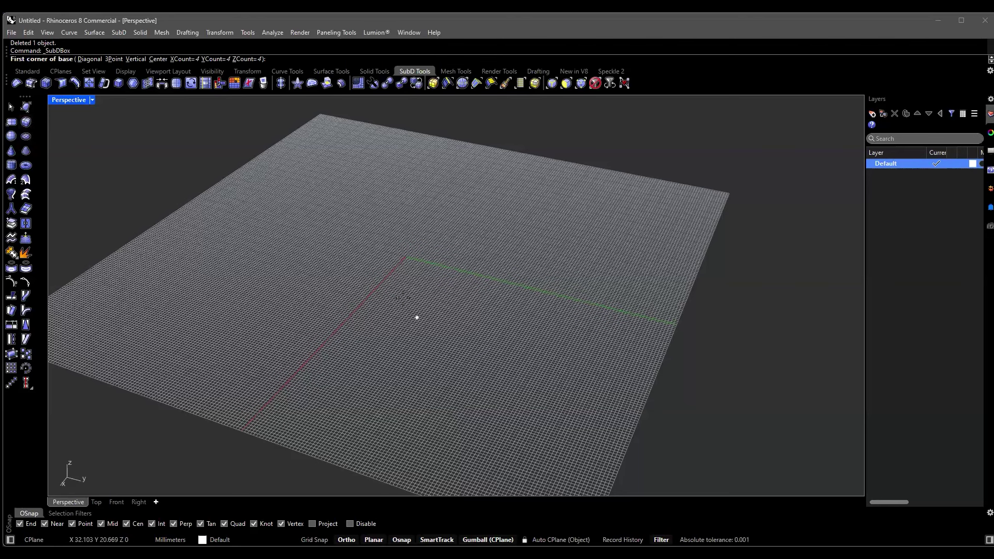
Pick two base corners for a trial SubD box, cancel it, and restart SubDBox.
right_click_drag(291, 253, 275, 230)
left_click(276, 234)
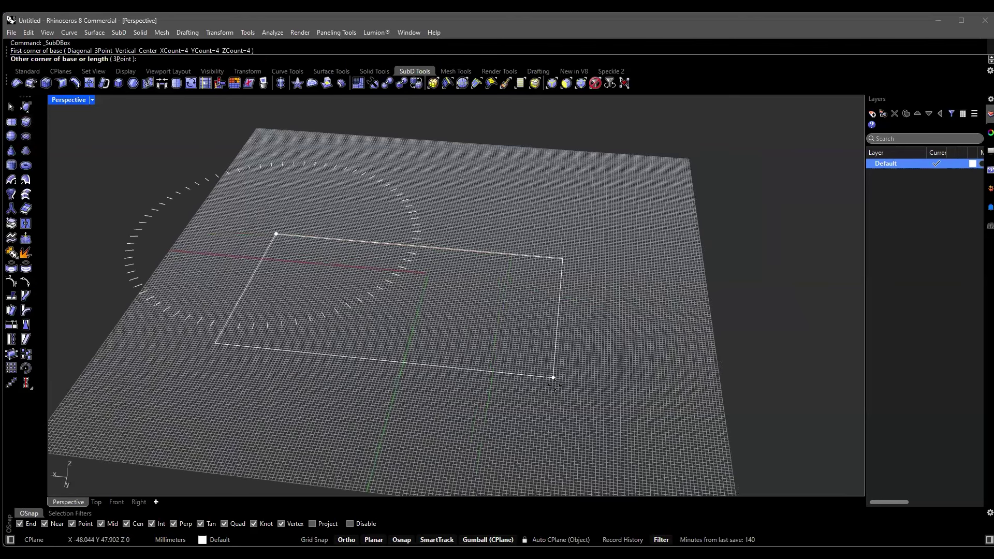
left_click(606, 405)
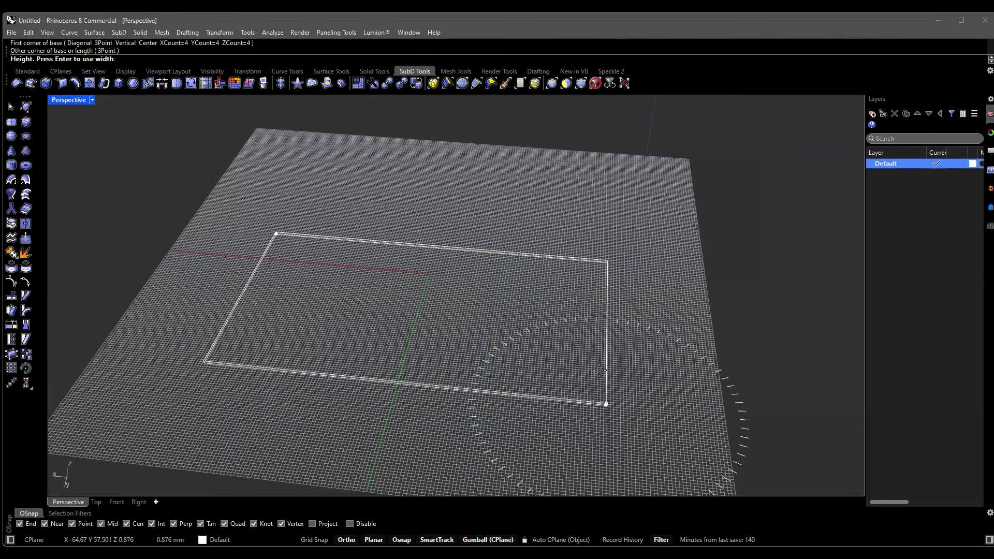
right_click_drag(526, 359, 299, 221)
key("Escape")
key("Return")
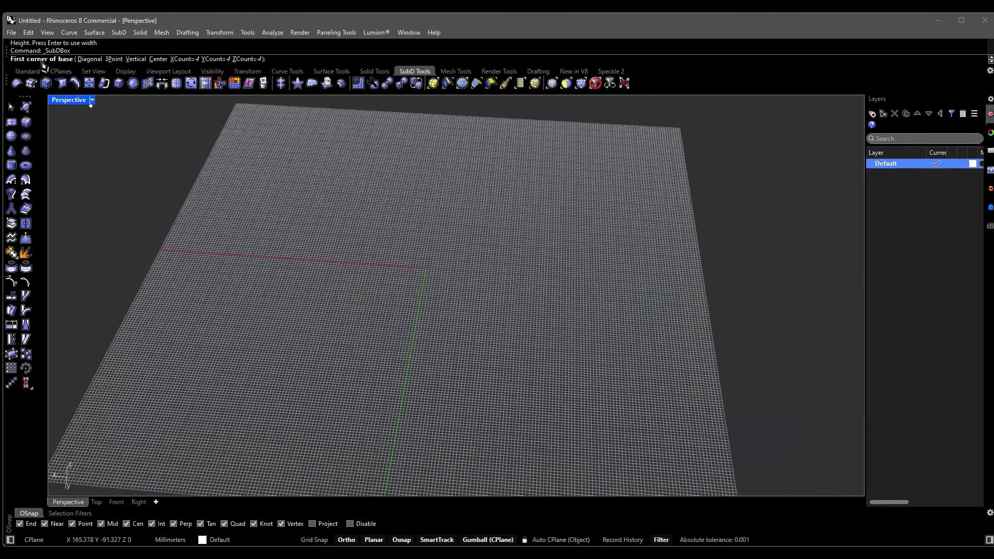
right_click_drag(293, 181, 181, 470)
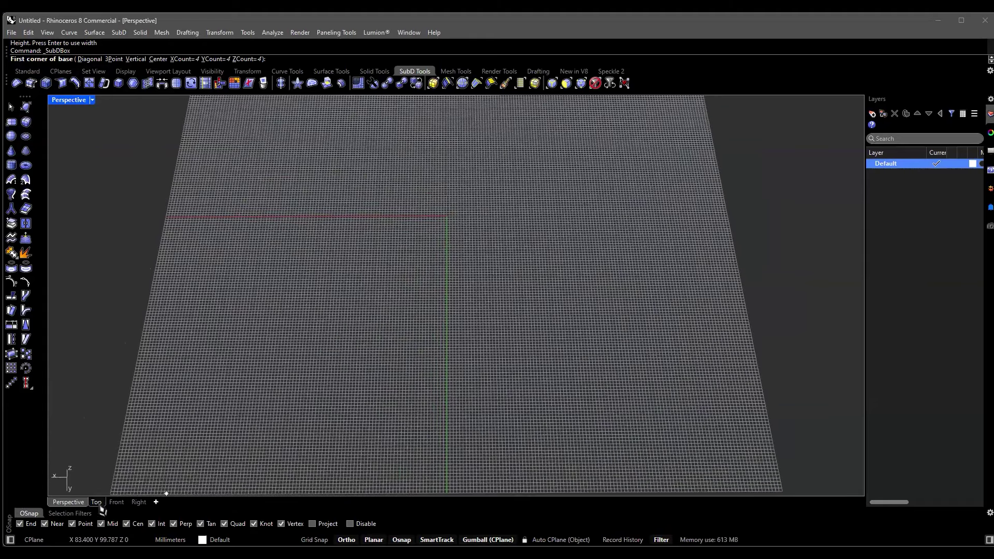
Switch to the Top viewport and place the SubD box's first base corner.
left_click(97, 502)
scroll(306, 339, "down", 5)
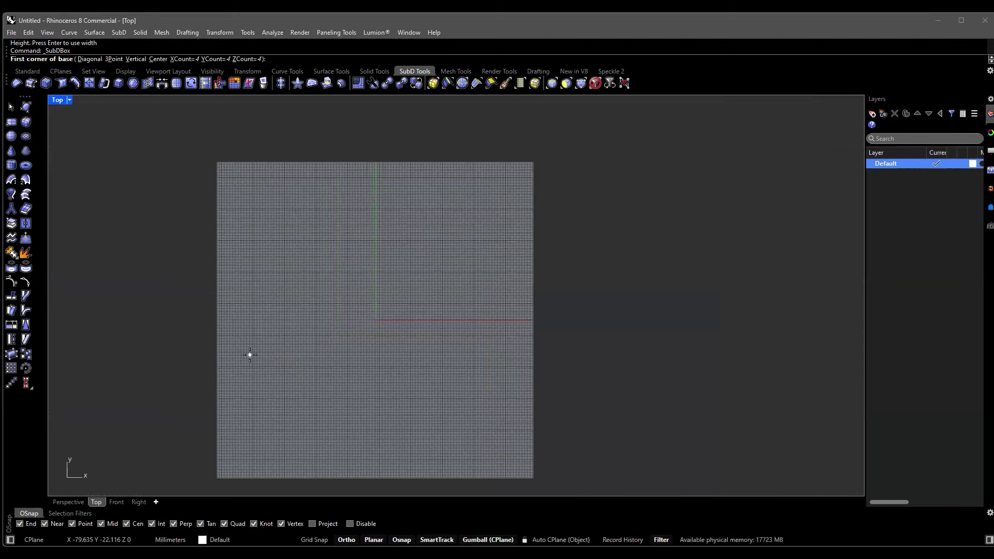
scroll(249, 355, "up", 2)
left_click(225, 350)
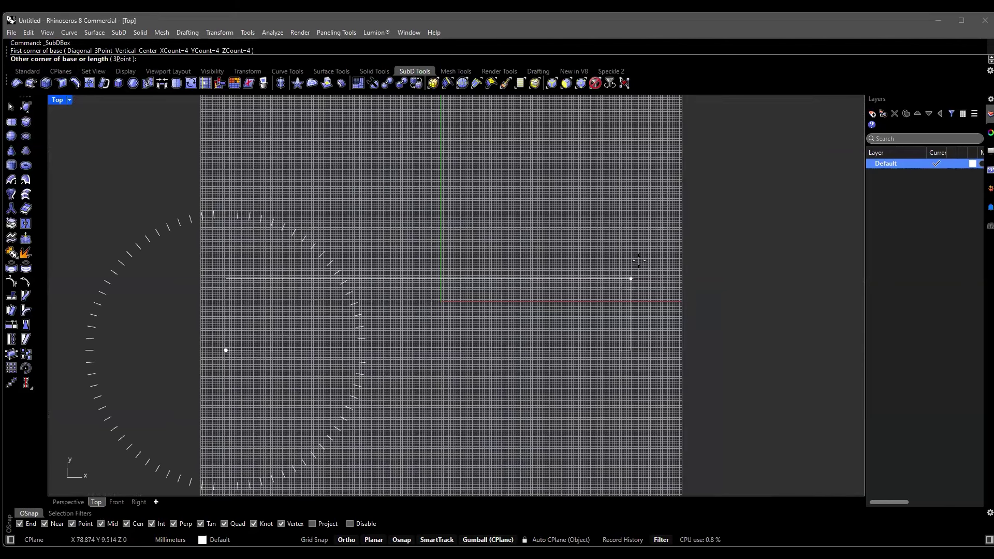
Pan and zoom the Top view around the box base.
scroll(593, 236, "down", 2)
right_click_drag(593, 237, 588, 235)
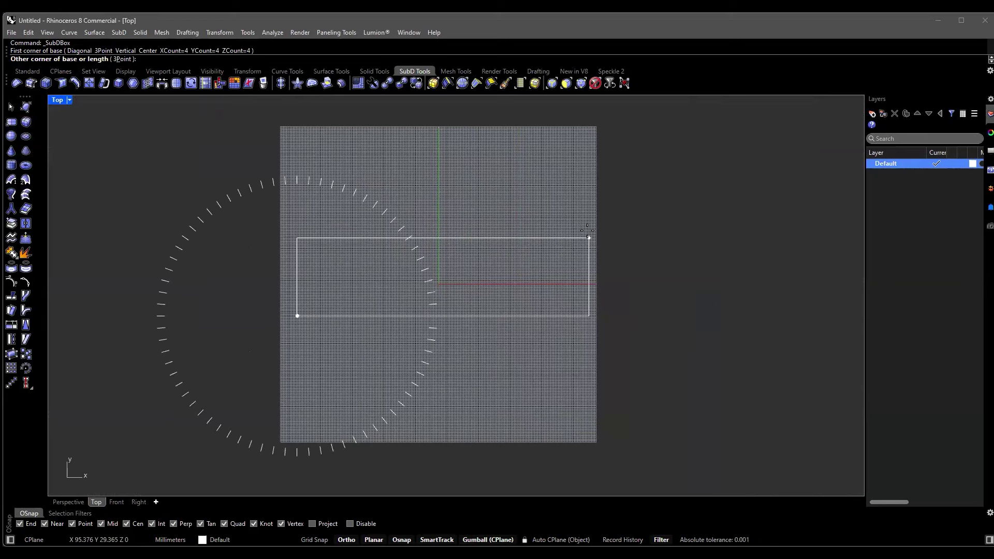
scroll(589, 235, "up", 2)
right_click_drag(588, 236, 408, 256)
scroll(426, 257, "down", 8)
scroll(426, 258, "up", 4)
scroll(408, 255, "up", 4)
scroll(408, 255, "down", 4)
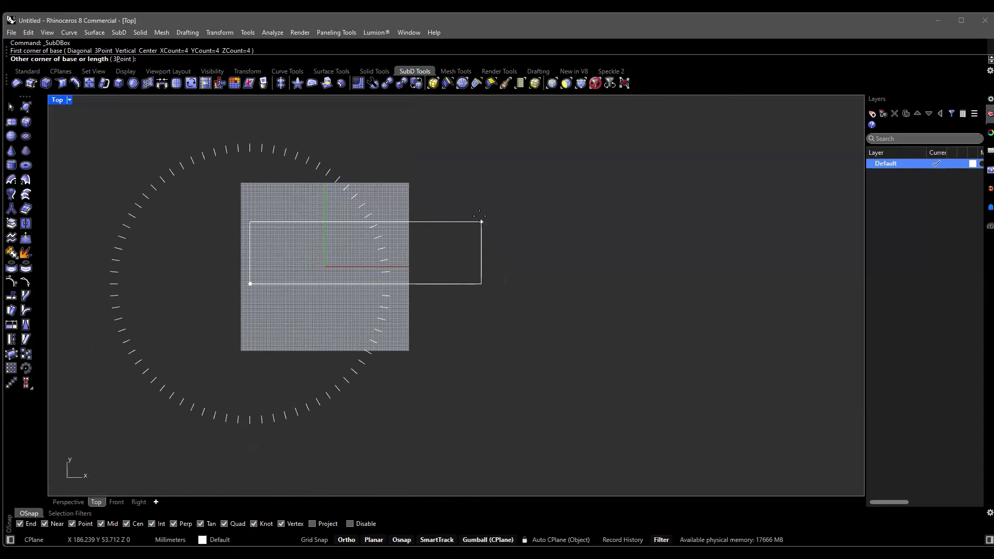
scroll(481, 216, "up", 4)
right_click_drag(506, 224, 604, 220)
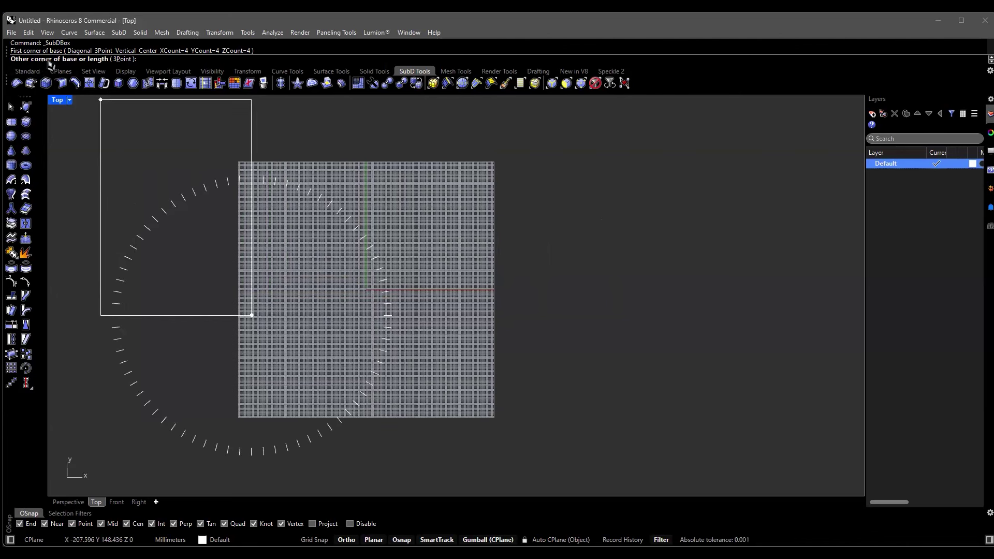
Enter 2000 as the SubD box length, removing stray digits.
right_click_drag(624, 192, 638, 194)
type("500")
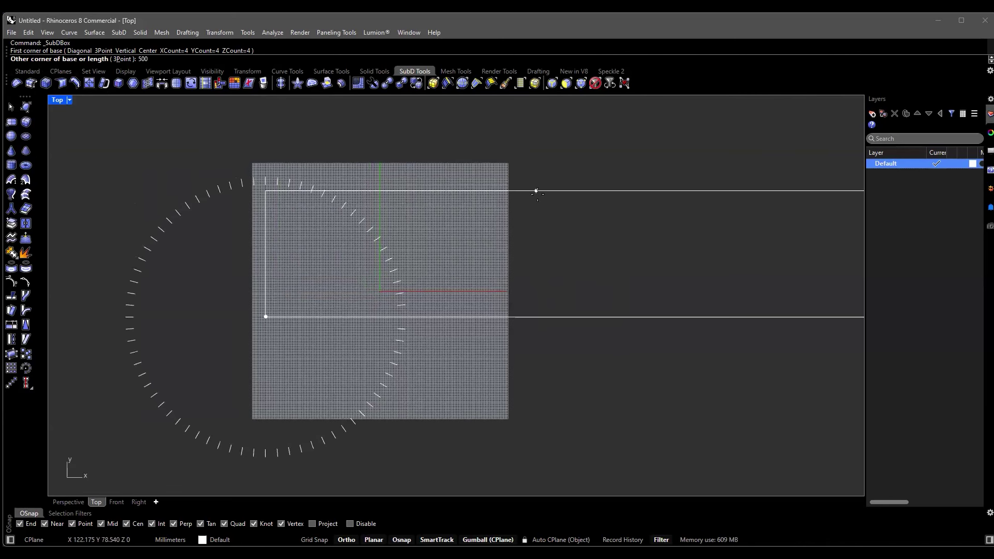
scroll(538, 192, "down", 5)
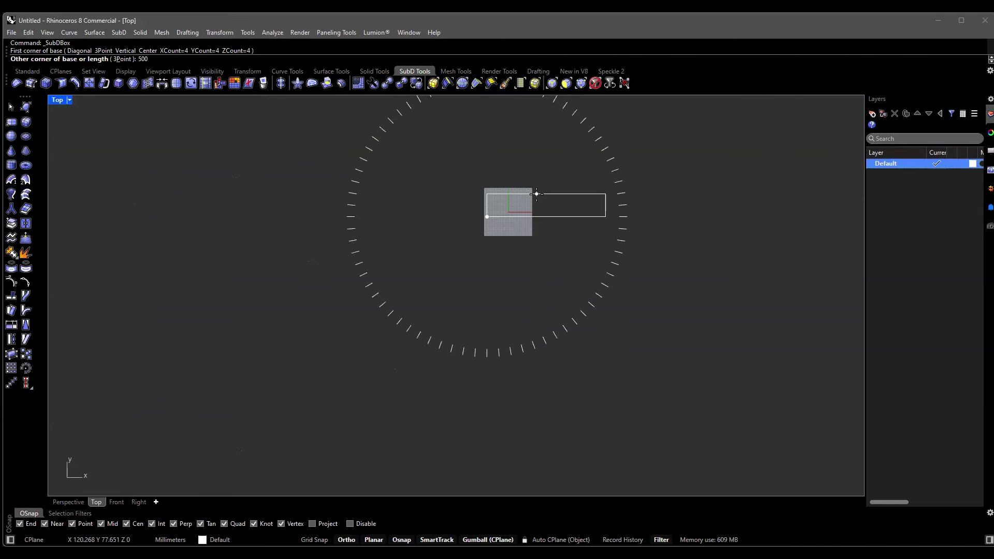
scroll(597, 205, "up", 4)
scroll(597, 206, "down", 3)
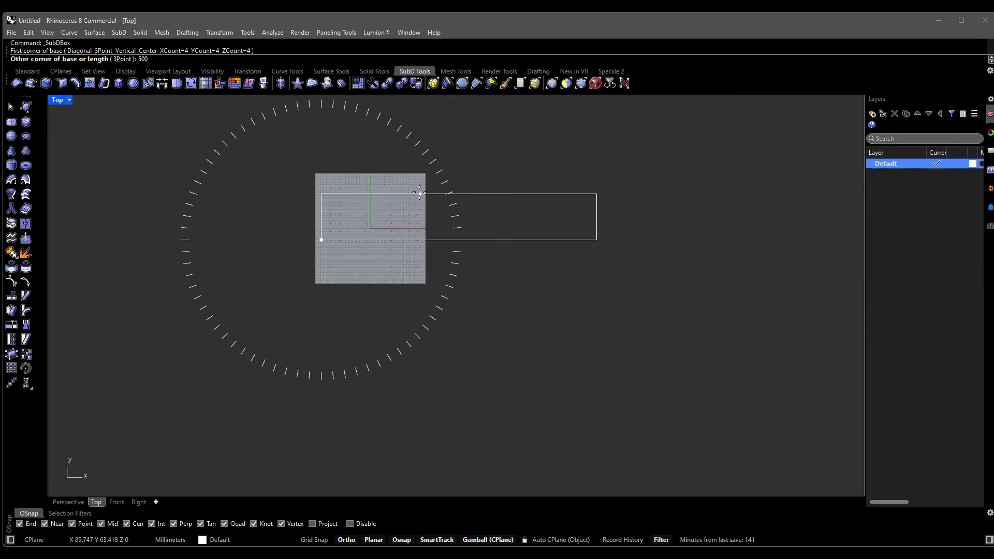
key("BackSpace")
key("BackSpace")
key("BackSpace")
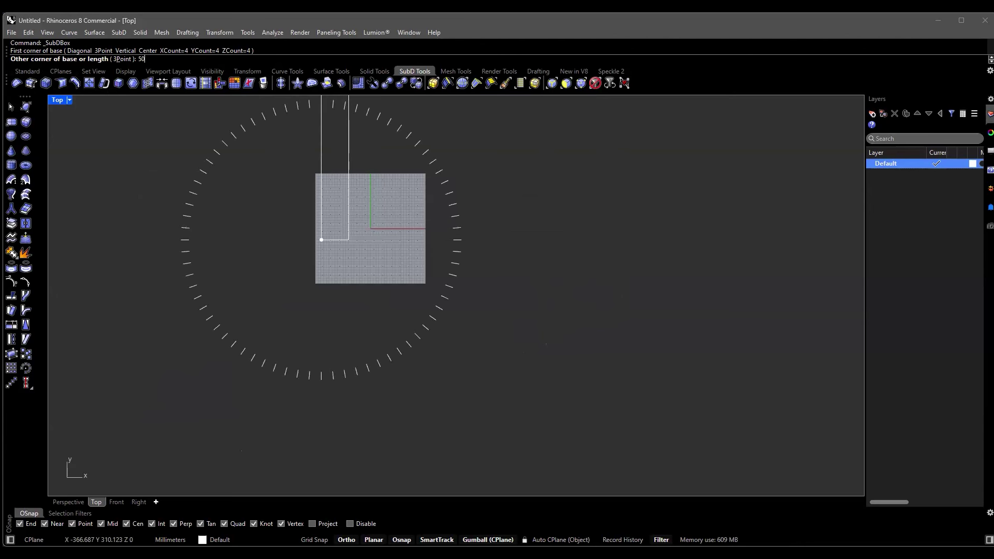
type("2000")
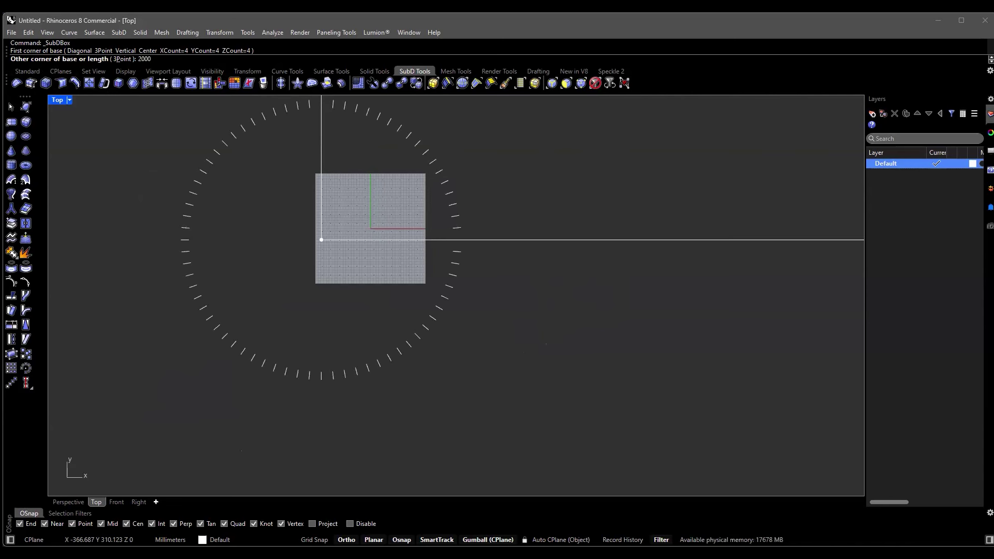
scroll(302, 215, "down", 6)
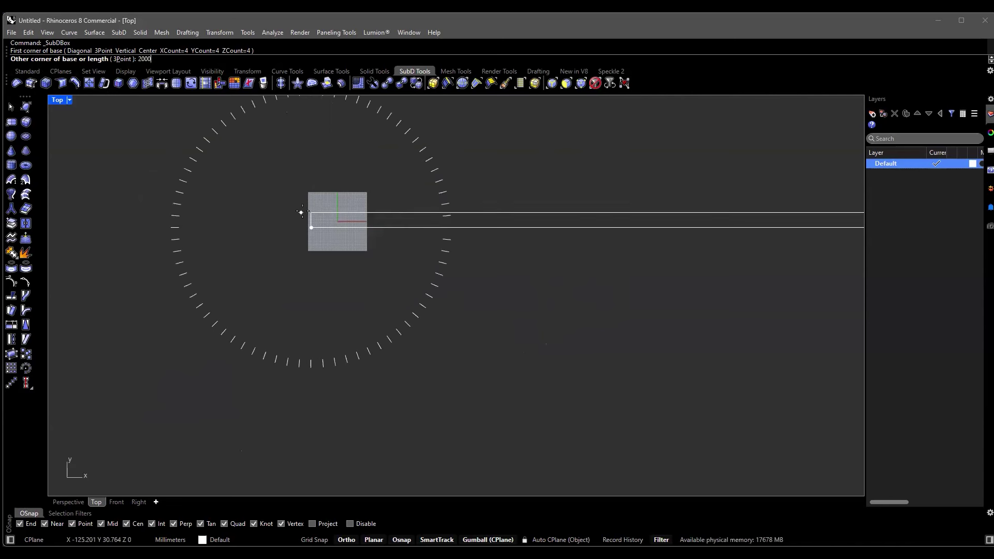
scroll(370, 196, "up", 4)
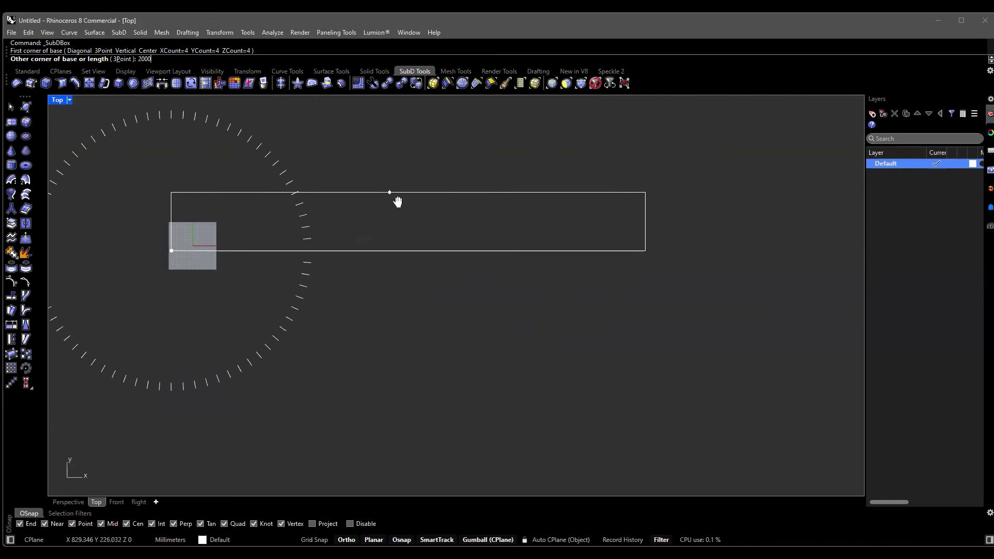
right_click_drag(389, 193, 459, 207)
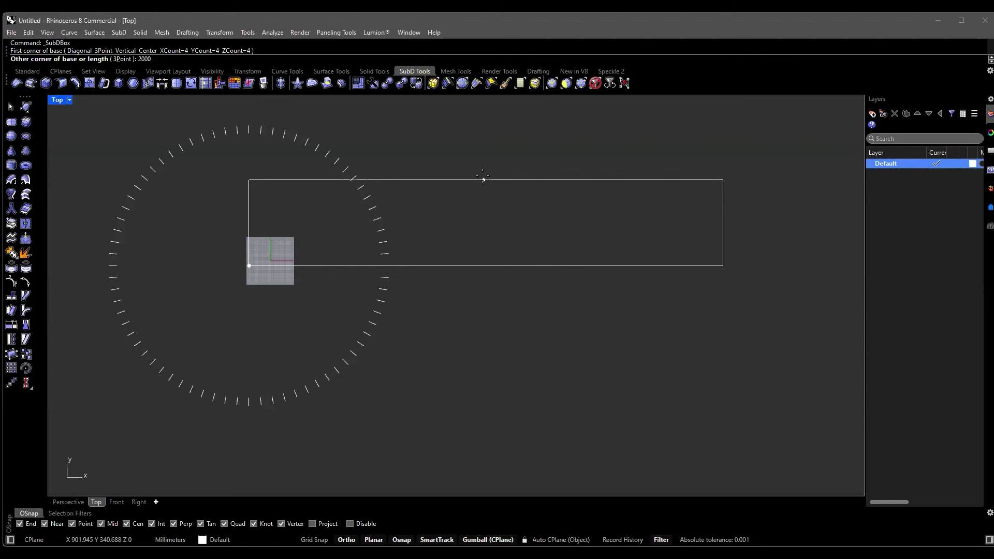
type("5")
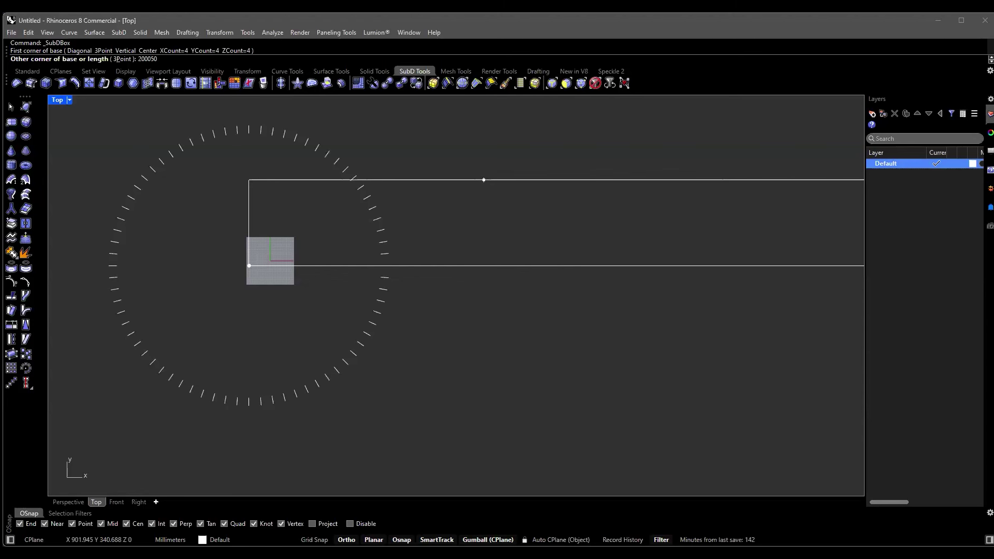
key("BackSpace")
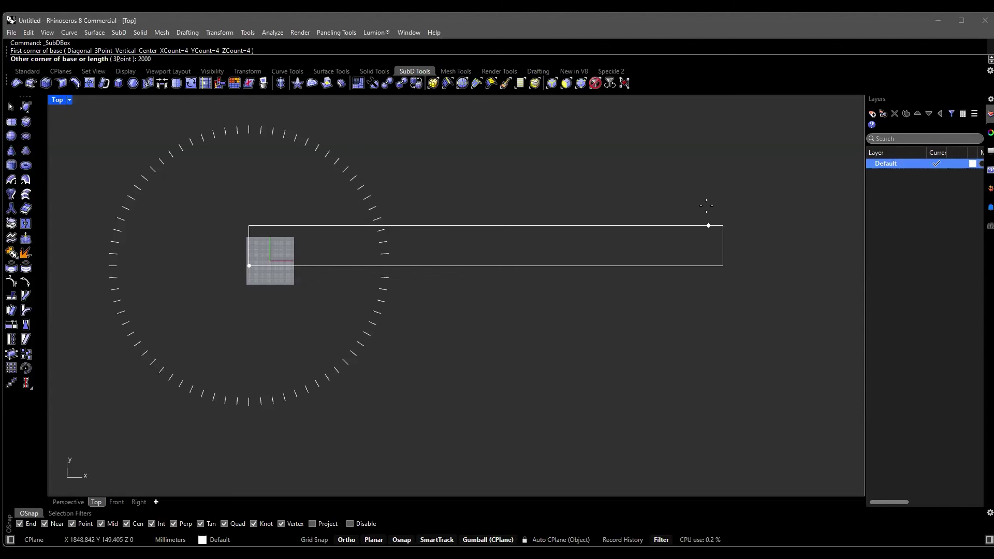
key("Return")
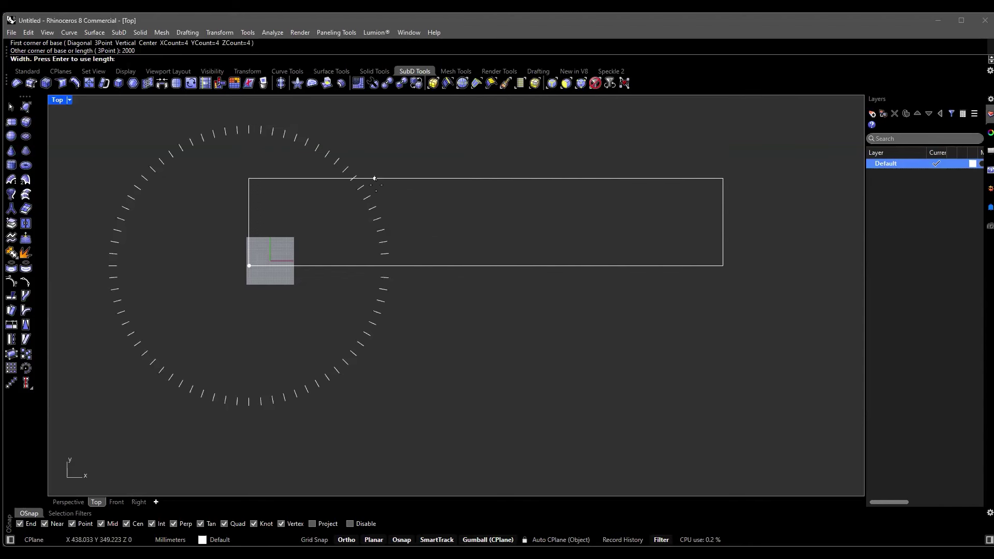
Enter 500 as the SubD box width.
scroll(374, 236, "up", 3)
scroll(379, 173, "down", 3)
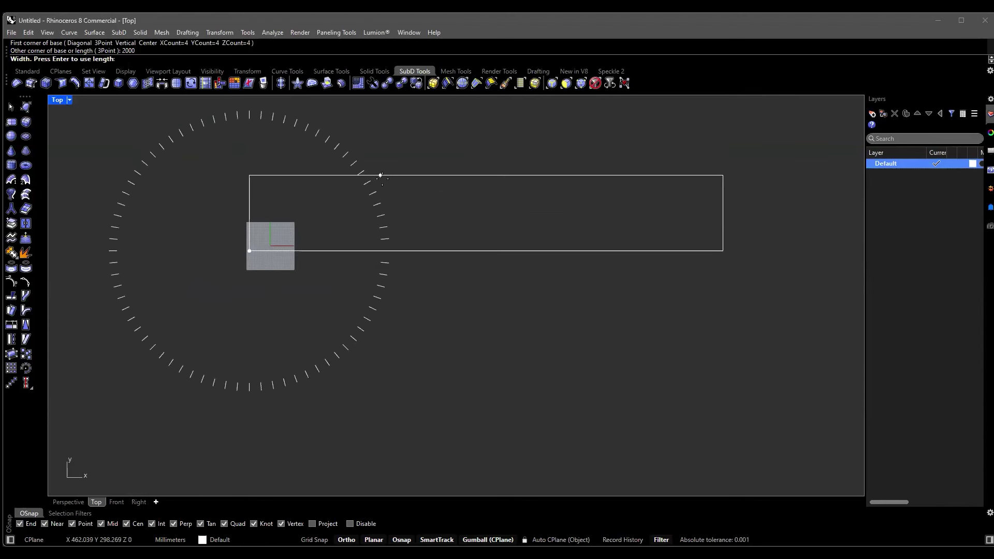
type("500")
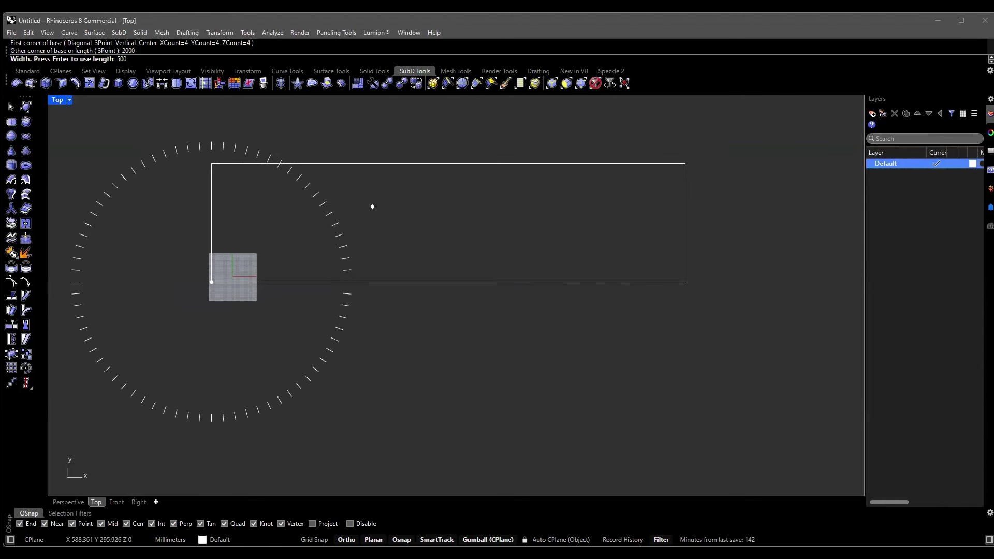
key("Return")
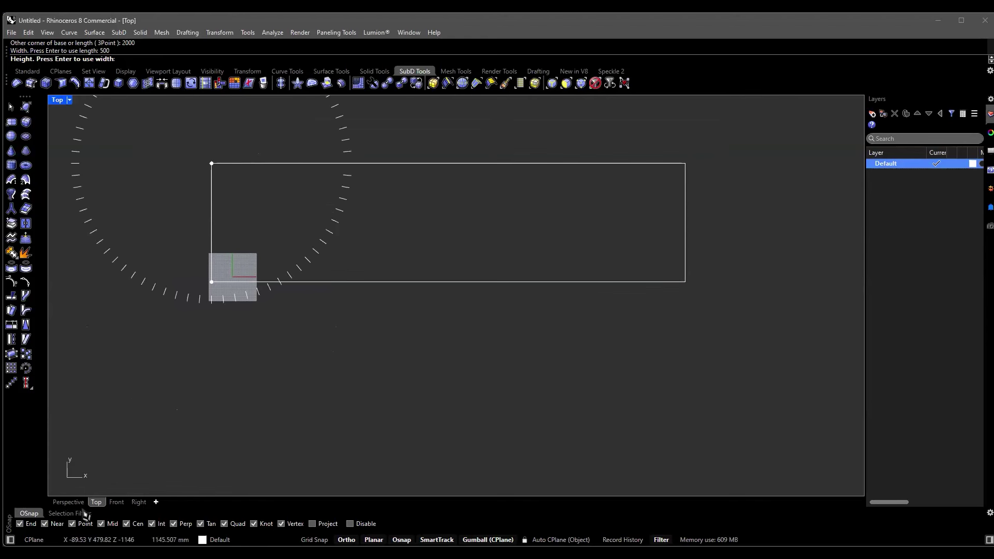
Switch to the Perspective viewport and orbit low around the SubD box preview to judge its height.
left_click(69, 502)
scroll(381, 353, "down", 10)
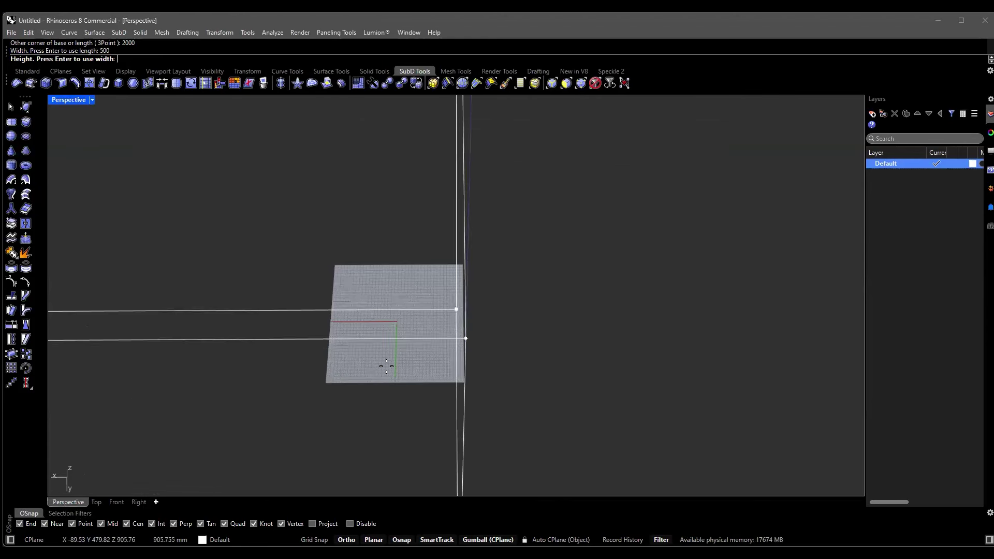
right_click_drag(333, 332, 91, 494)
scroll(91, 495, "down", 4)
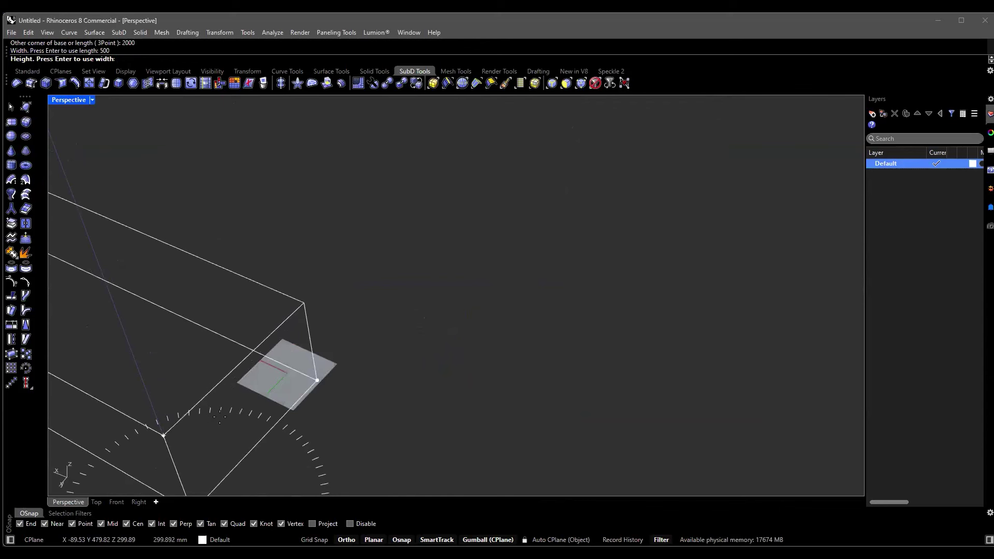
right_click_drag(206, 366, 362, 352)
right_click_drag(443, 314, 372, 321)
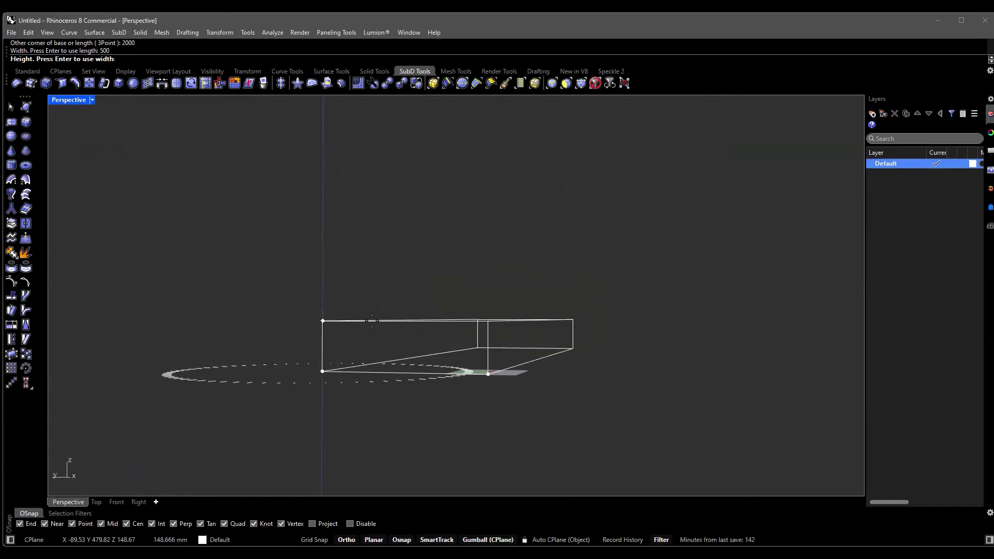
scroll(371, 321, "up", 2)
mouse_move(372, 321)
right_mouse_down()
mouse_move(351, 328)
mouse_move(362, 311)
right_mouse_up()
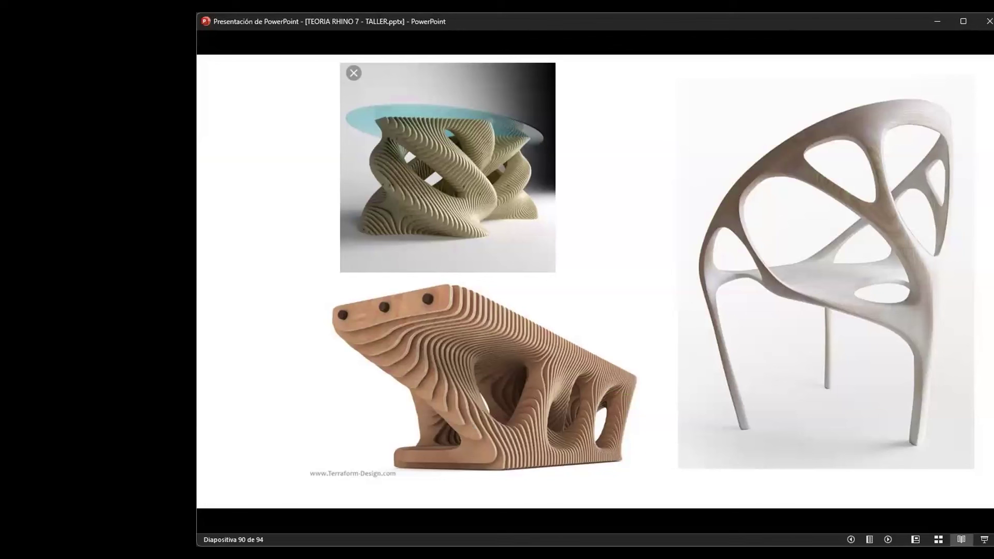
Draw a red height bracket beside the bench and handwrite 450mm next to it.
mouse_move(635, 369)
left_mouse_down()
mouse_move(665, 369)
mouse_move(662, 465)
left_mouse_up()
left_click_drag(678, 403, 694, 419)
mouse_move(692, 402)
left_mouse_down()
mouse_move(692, 429)
mouse_move(699, 424)
left_mouse_up()
mouse_move(725, 403)
left_mouse_down()
mouse_move(731, 420)
mouse_move(787, 422)
left_mouse_up()
left_click(800, 417)
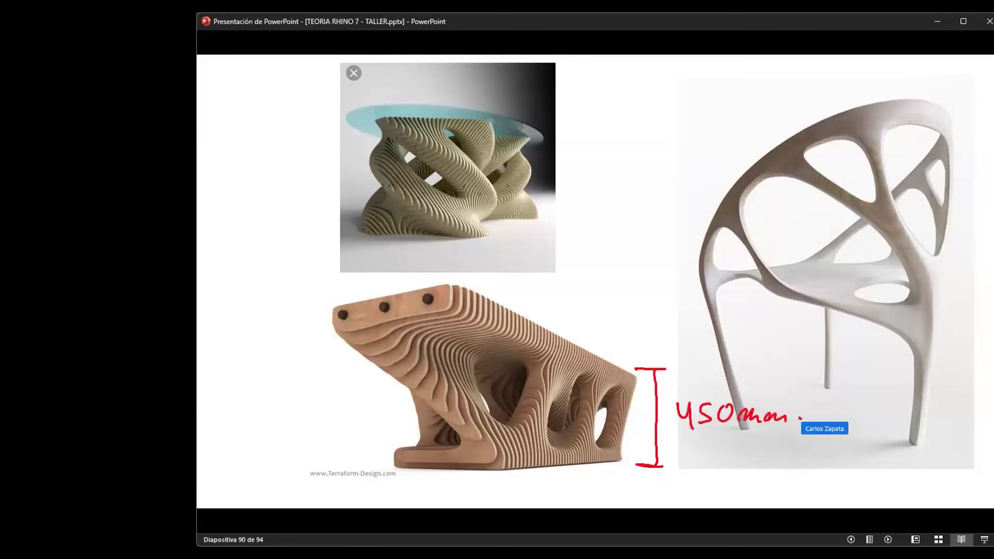
Mark and circle the bench's left foot and middle base section in red ink.
mouse_move(390, 461)
left_mouse_down()
mouse_move(525, 426)
mouse_move(518, 464)
left_mouse_up()
left_click_drag(498, 463, 527, 467)
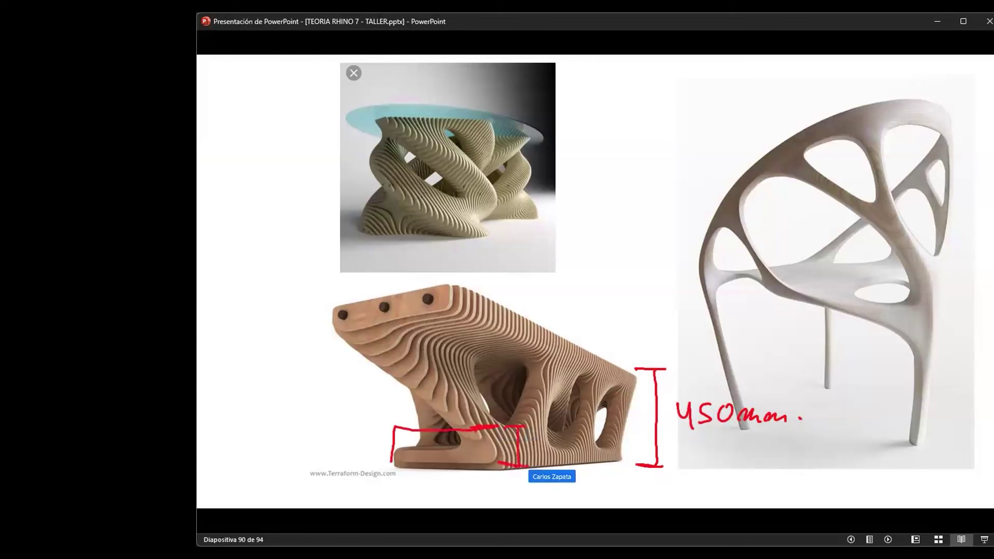
left_click_drag(401, 427, 517, 428)
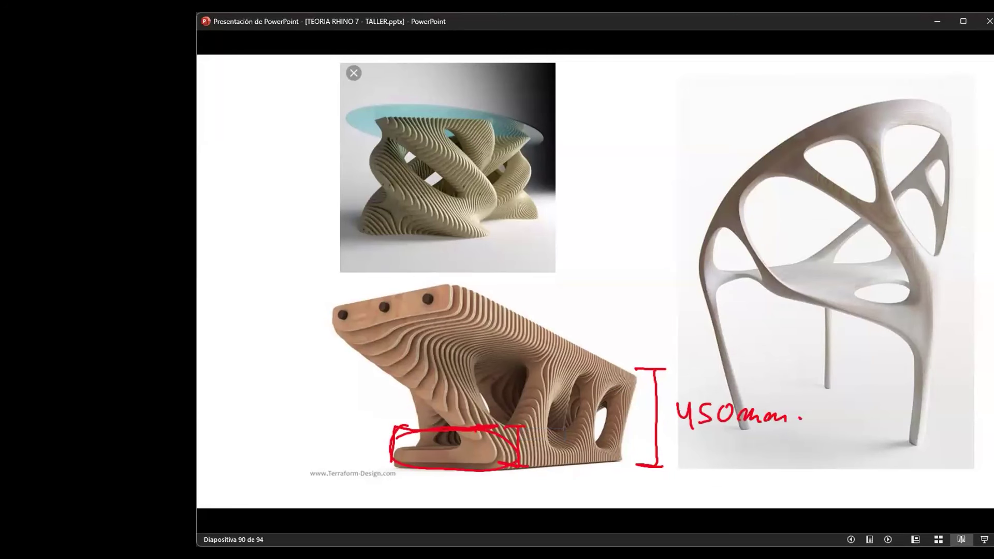
left_click_drag(521, 427, 634, 431)
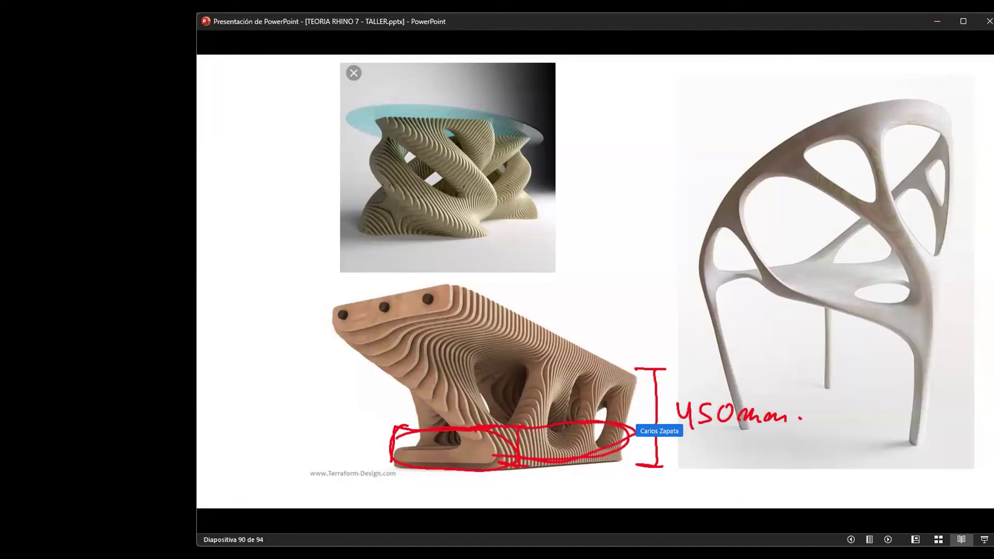
Trace the bench top, its underside and middle supports, and add arrows pointing at the bench.
left_click_drag(456, 290, 464, 335)
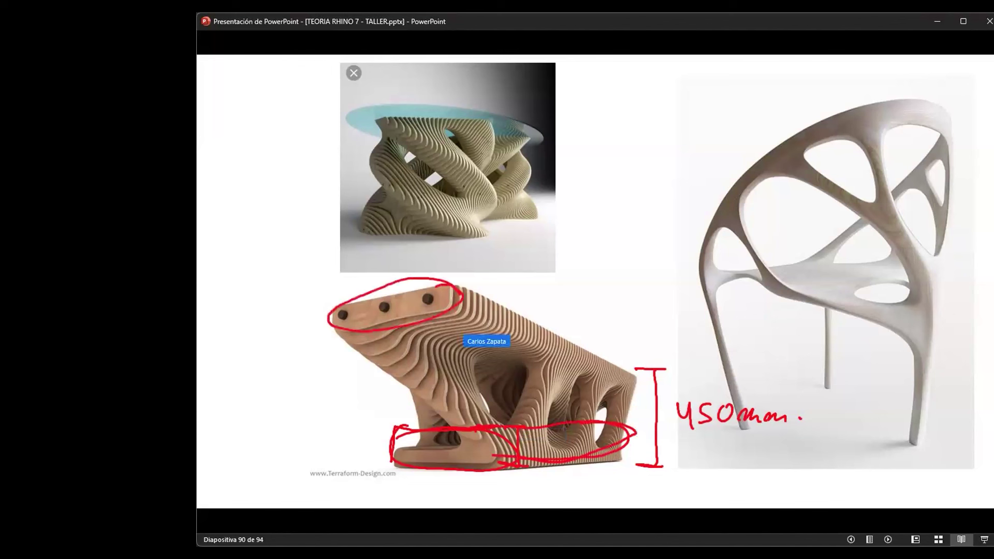
left_click_drag(457, 280, 637, 380)
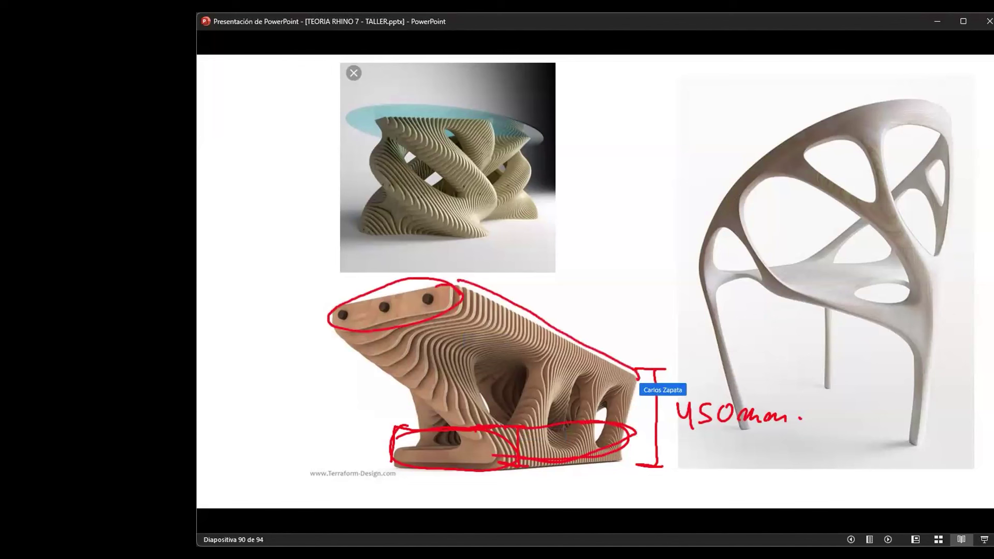
left_click_drag(334, 331, 636, 386)
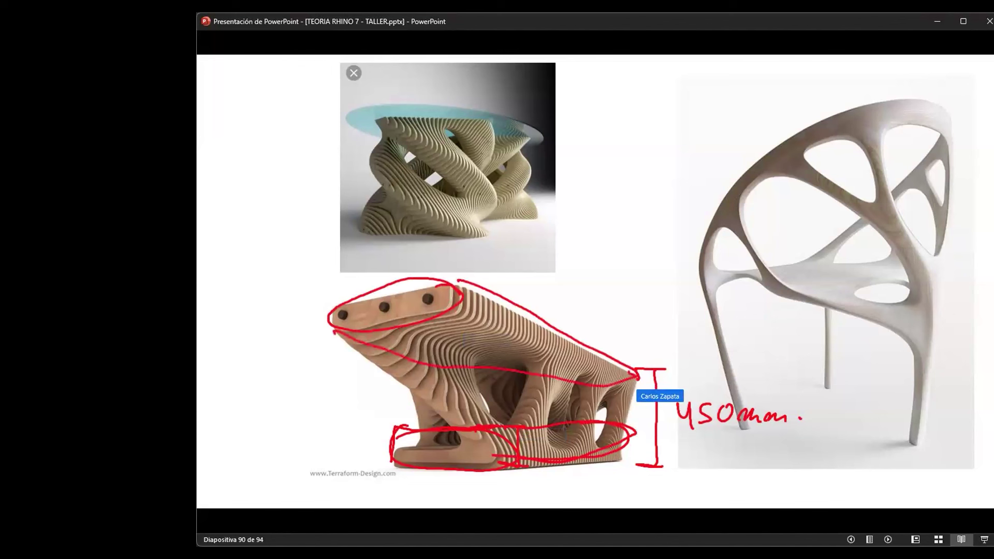
left_click_drag(444, 382, 471, 407)
mouse_move(540, 391)
left_mouse_down()
mouse_move(533, 403)
mouse_move(591, 398)
left_mouse_up()
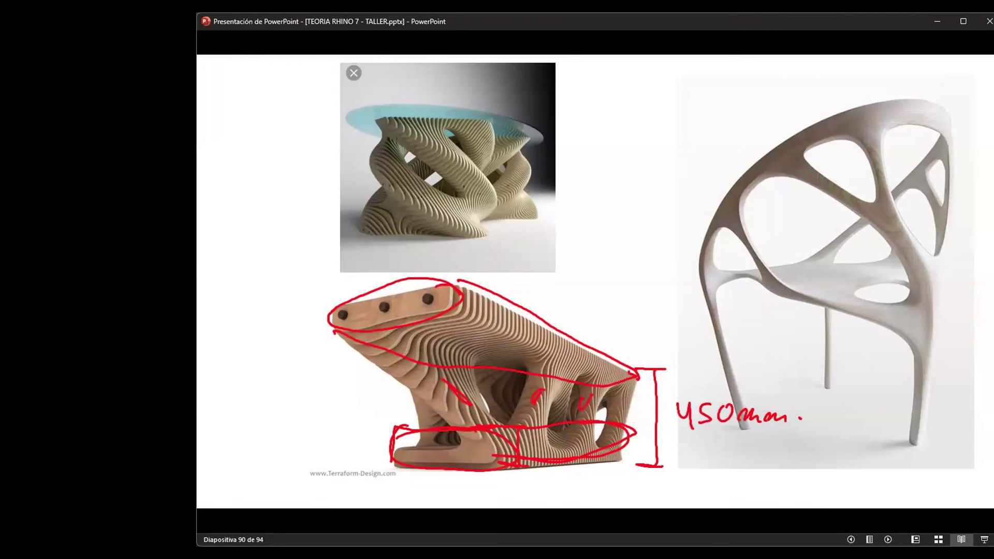
left_click_drag(623, 280, 582, 325)
left_click_drag(585, 300, 615, 312)
mouse_move(585, 513)
left_mouse_down()
mouse_move(578, 473)
mouse_move(586, 484)
left_mouse_up()
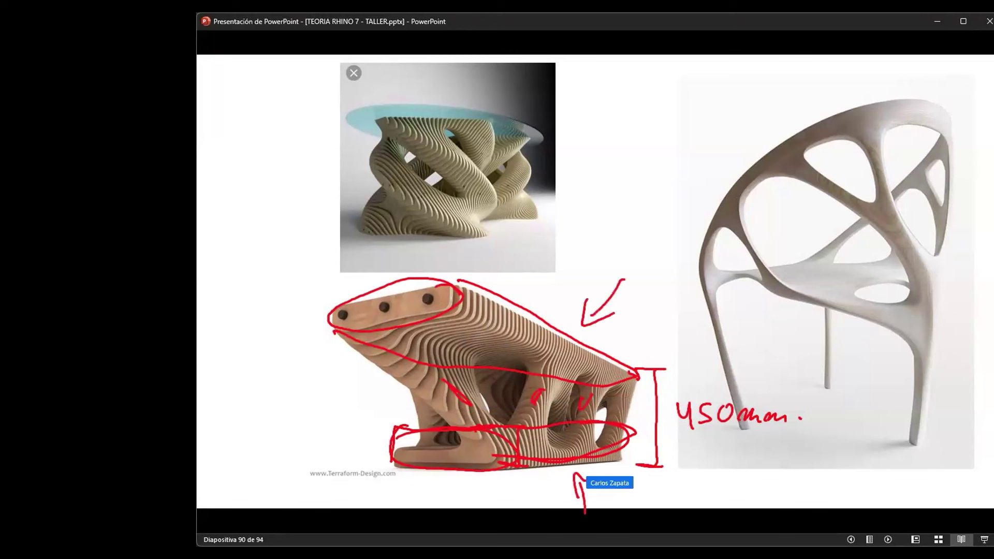
Draw dimension brackets left of the bench's base and top.
left_click_drag(351, 425, 371, 425)
left_click_drag(355, 425, 355, 461)
left_click_drag(338, 461, 372, 456)
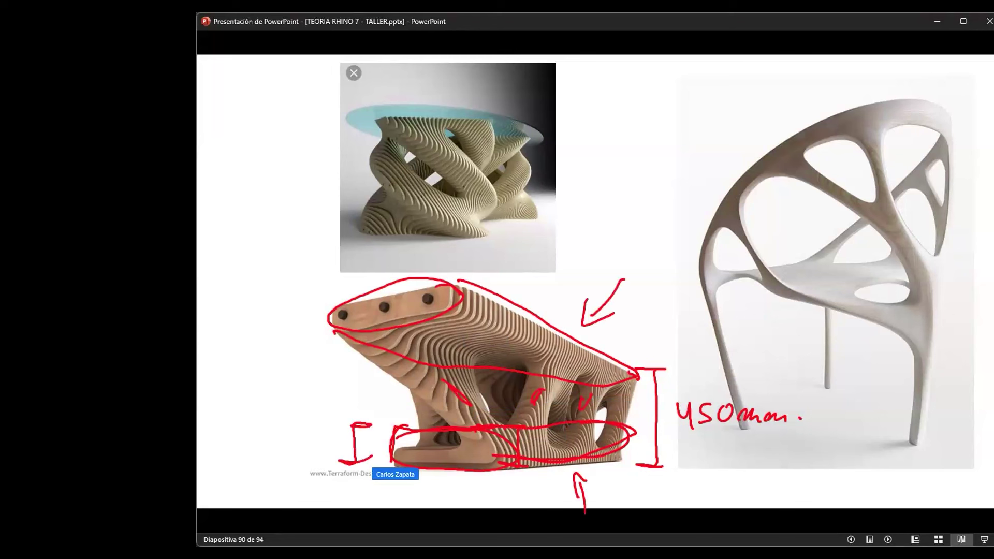
left_click_drag(340, 422, 366, 423)
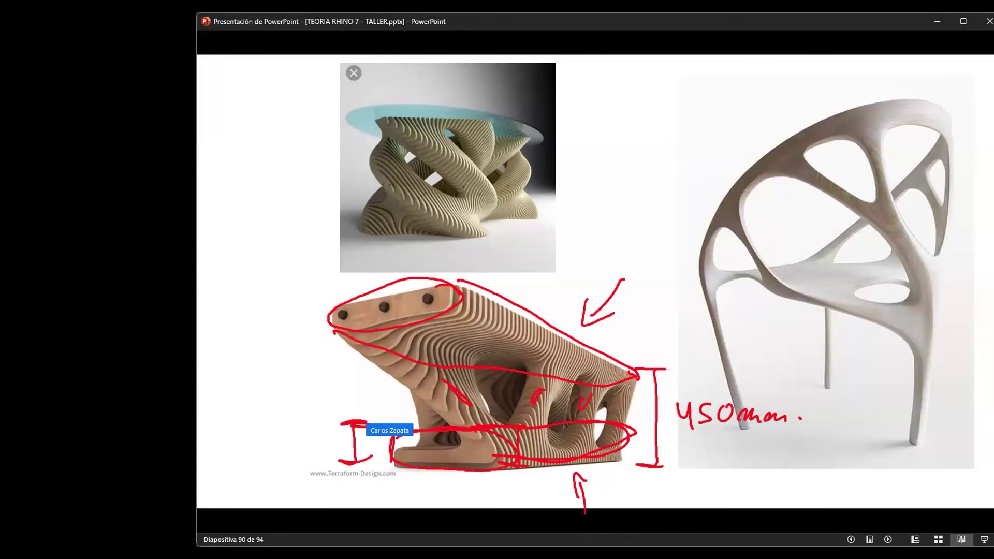
left_click_drag(293, 283, 324, 283)
left_click_drag(305, 284, 308, 330)
left_click_drag(278, 329, 324, 337)
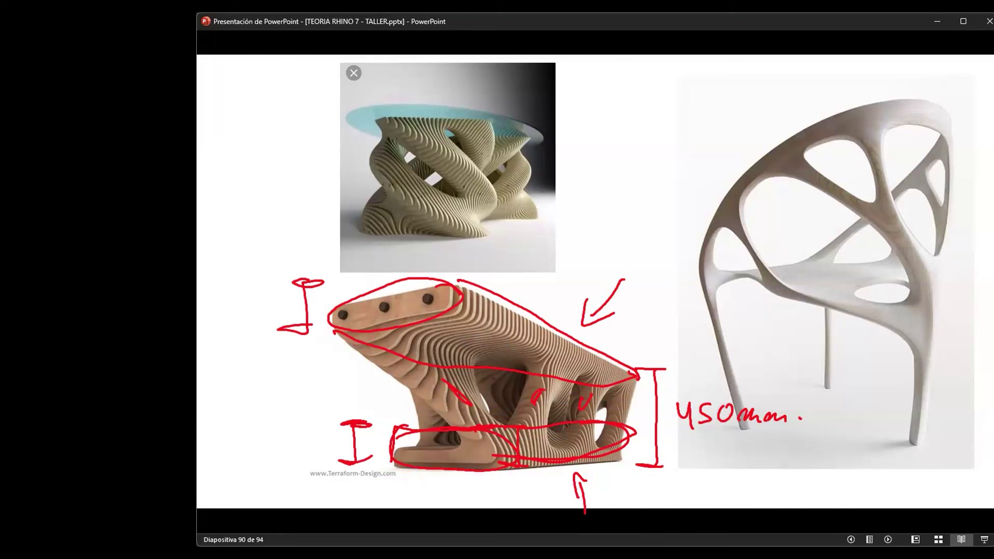
Label the base bracket 100, the top bracket 100, and a middle bracket 250.
mouse_move(263, 440)
left_mouse_down()
mouse_move(267, 458)
mouse_move(302, 438)
left_mouse_up()
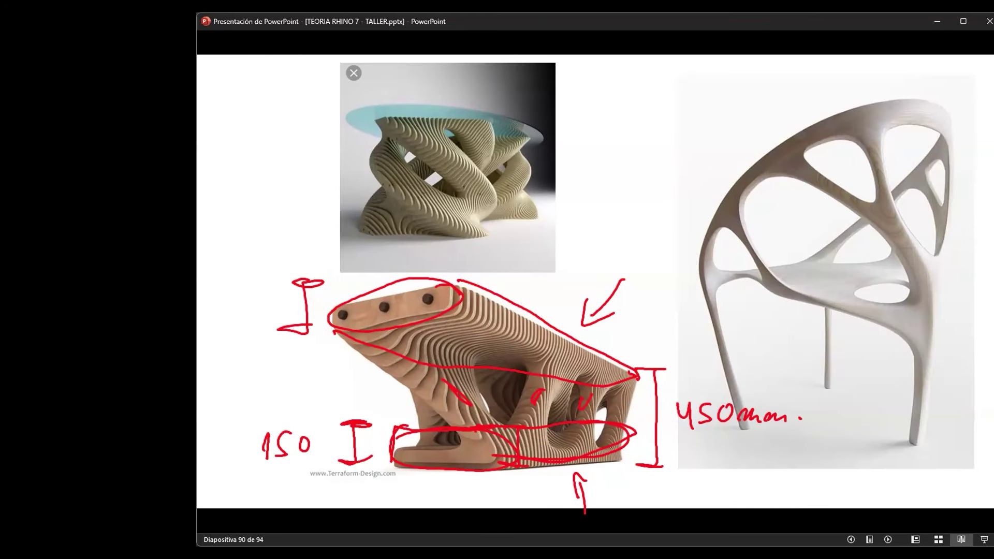
left_click_drag(284, 433, 315, 437)
left_click_drag(223, 291, 222, 318)
mouse_move(242, 295)
left_mouse_down()
mouse_move(249, 320)
mouse_move(263, 296)
left_mouse_up()
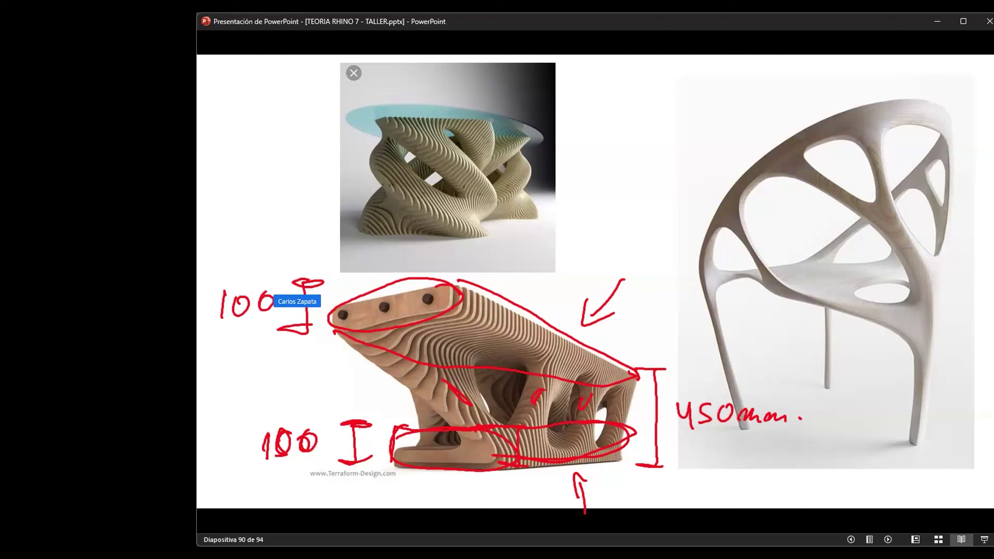
left_click_drag(325, 332, 360, 414)
mouse_move(243, 378)
left_mouse_down()
mouse_move(264, 400)
mouse_move(278, 383)
mouse_move(266, 408)
left_mouse_up()
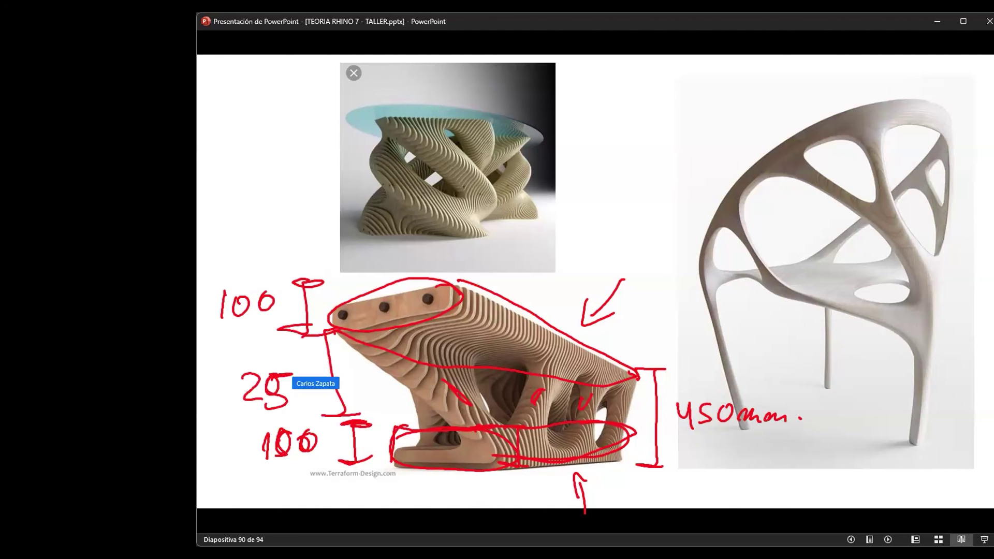
left_click_drag(308, 373, 316, 381)
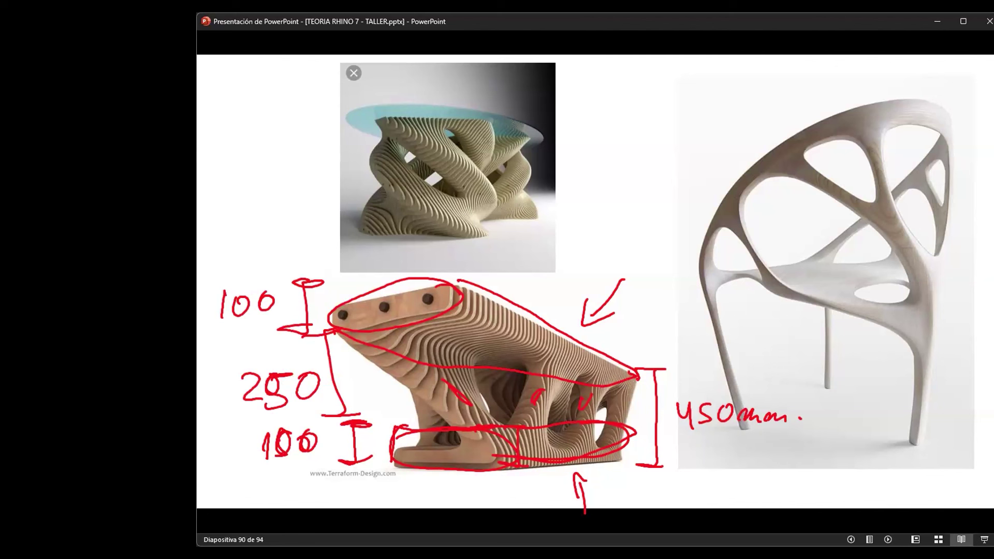
Erase the red ink annotations from the bench slide, then enter 100 as the box height.
key("e")
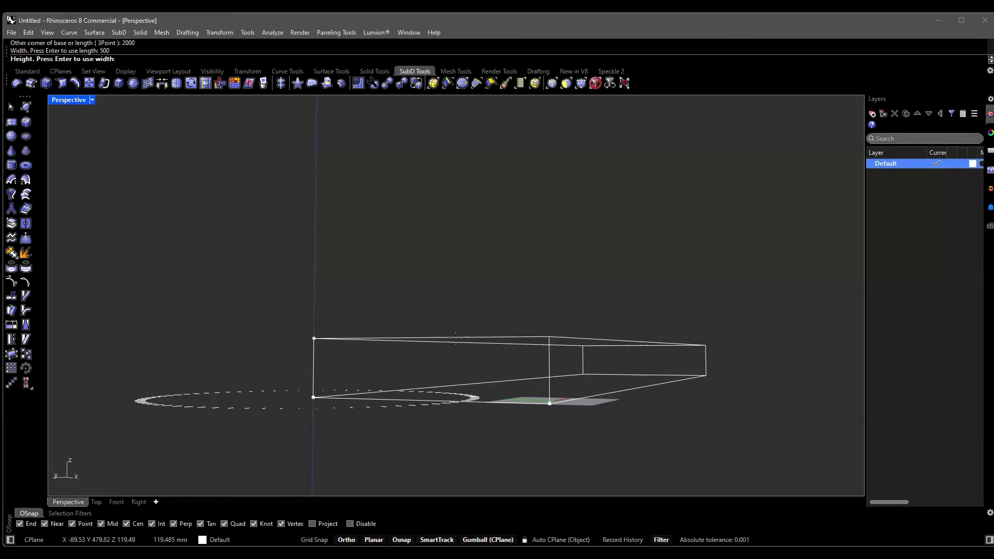
type("1")
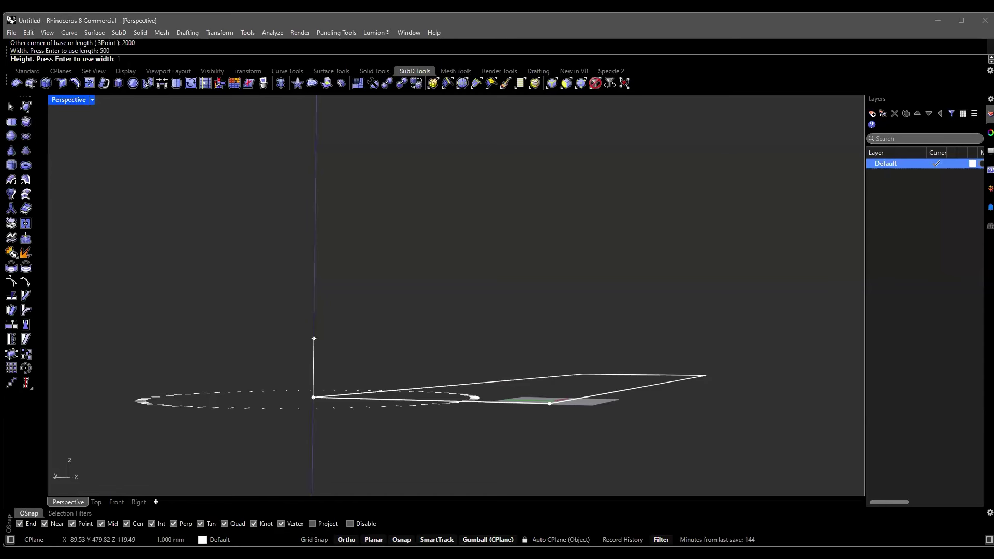
type("00")
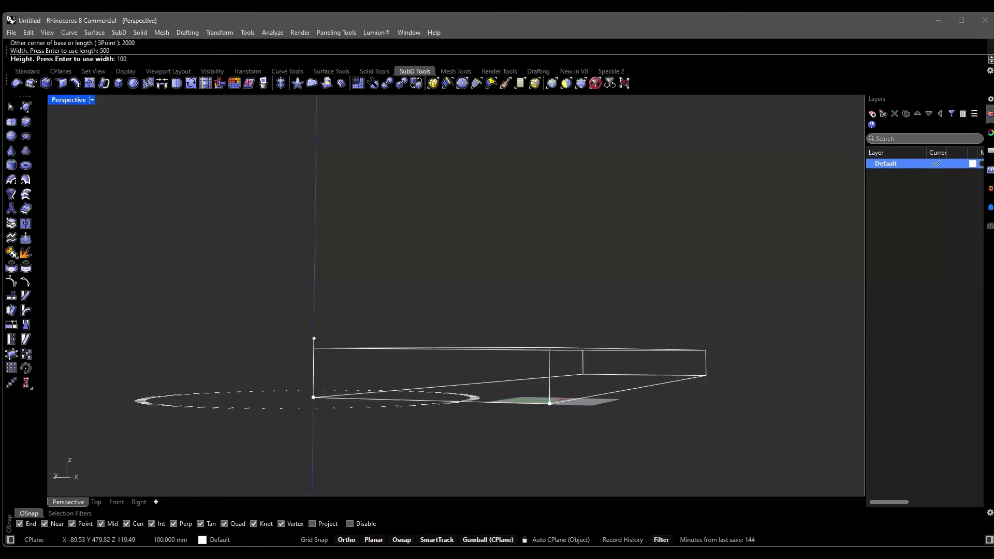
Finish the 2000 x 500 x 100 mm SubD slab, select it, and show the Front view.
key("Return")
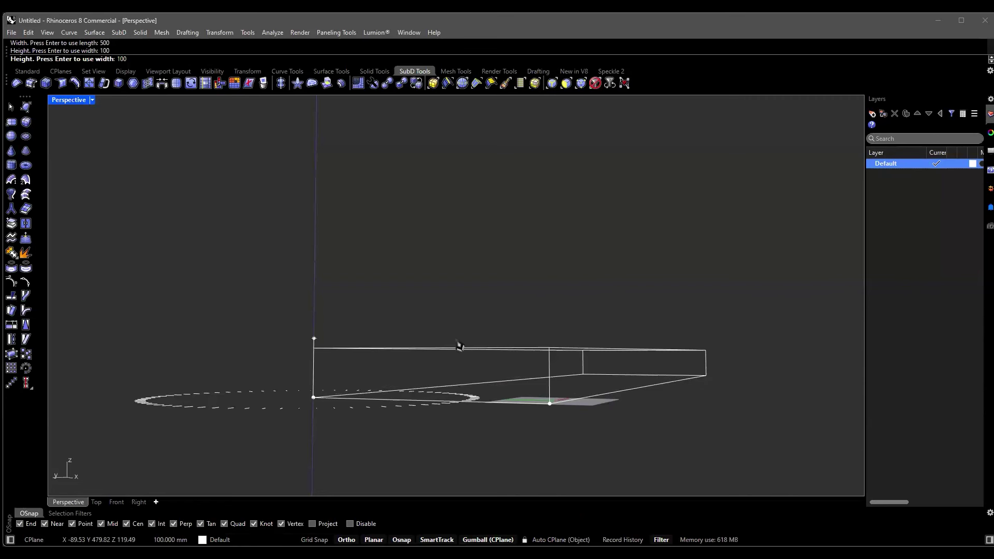
right_click_drag(608, 299, 426, 339)
left_click(540, 320)
right_click_drag(466, 310, 528, 297)
left_click(116, 502)
Frame the slab in the Front view and select it.
scroll(448, 397, "down", 3)
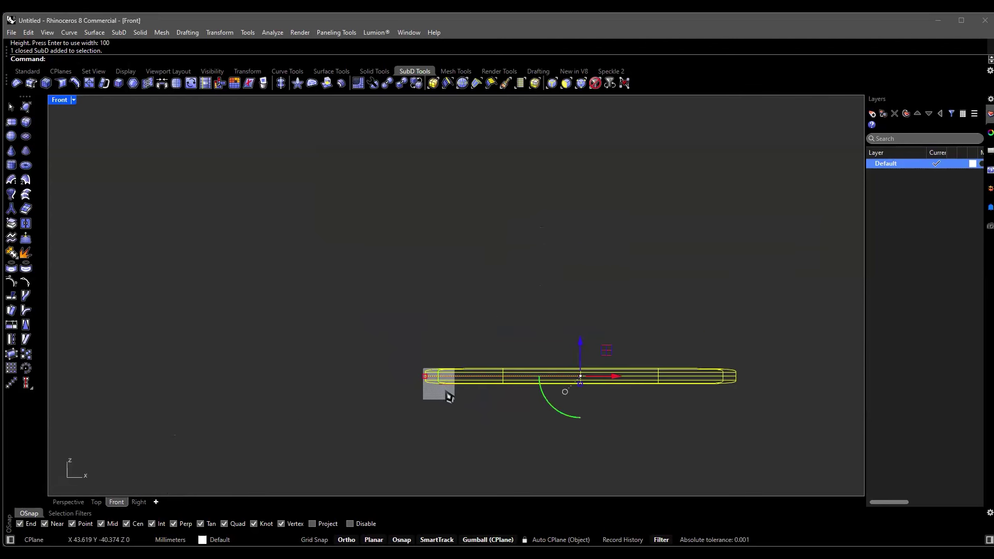
scroll(561, 390, "up", 5)
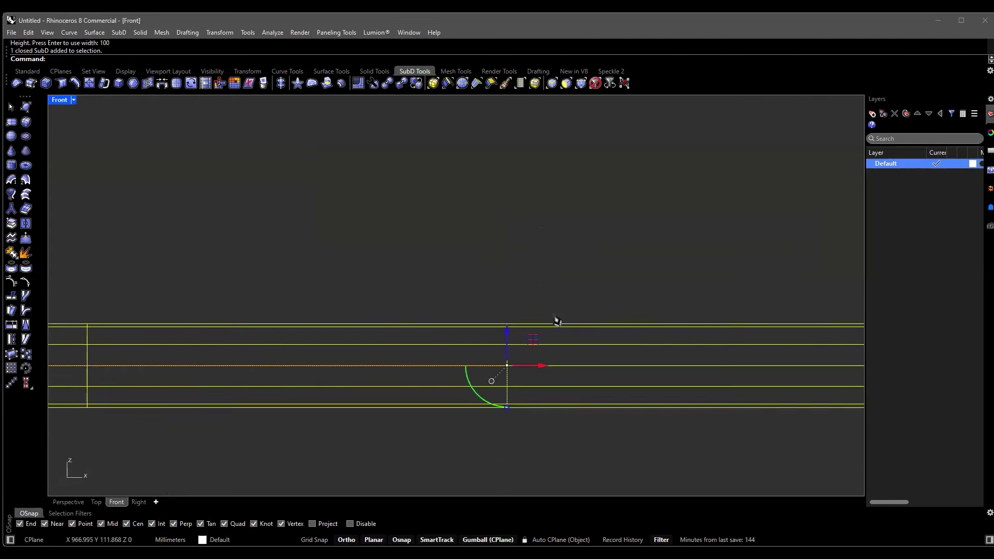
scroll(539, 322, "down", 5)
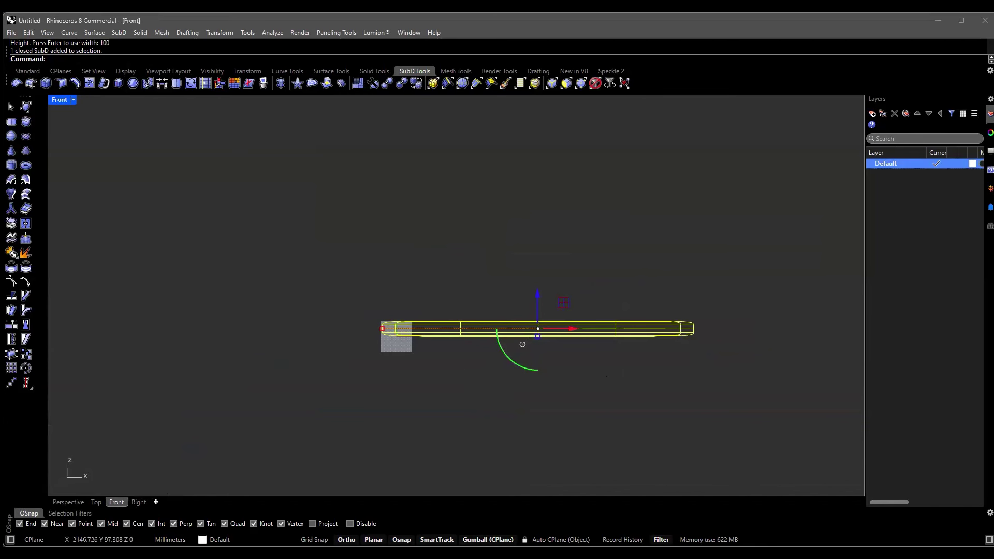
right_click_drag(452, 331, 416, 307)
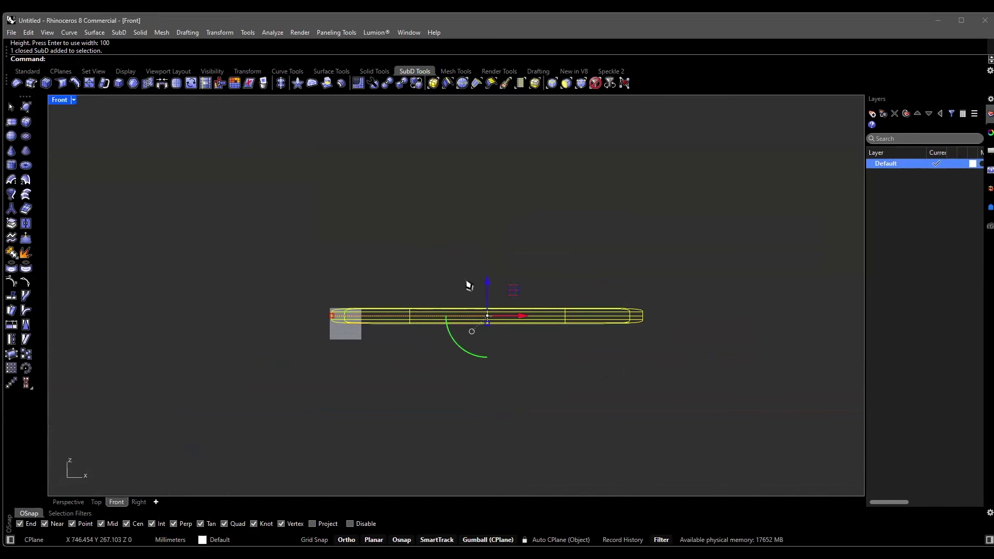
scroll(467, 287, "up", 6)
scroll(487, 261, "down", 2)
scroll(486, 261, "down", 1)
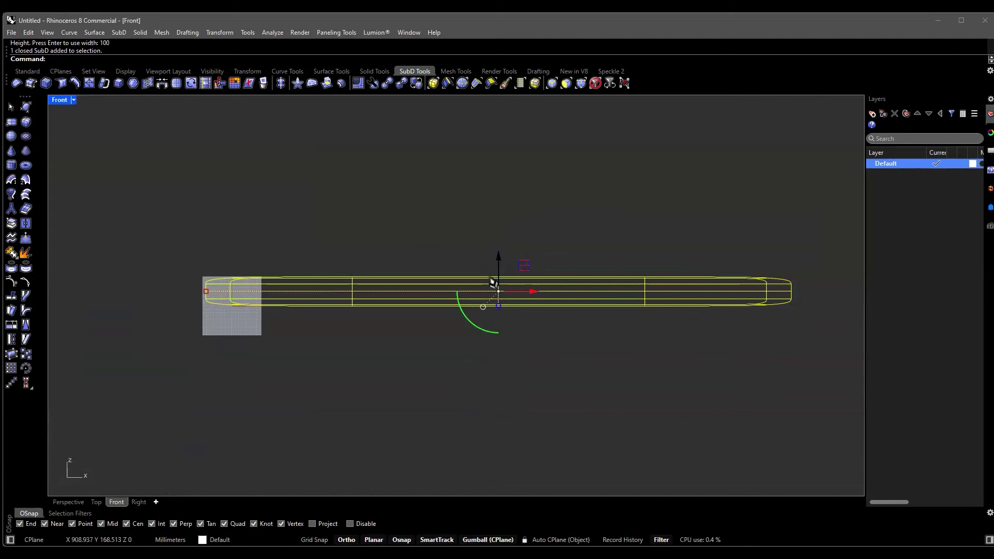
right_click(501, 266)
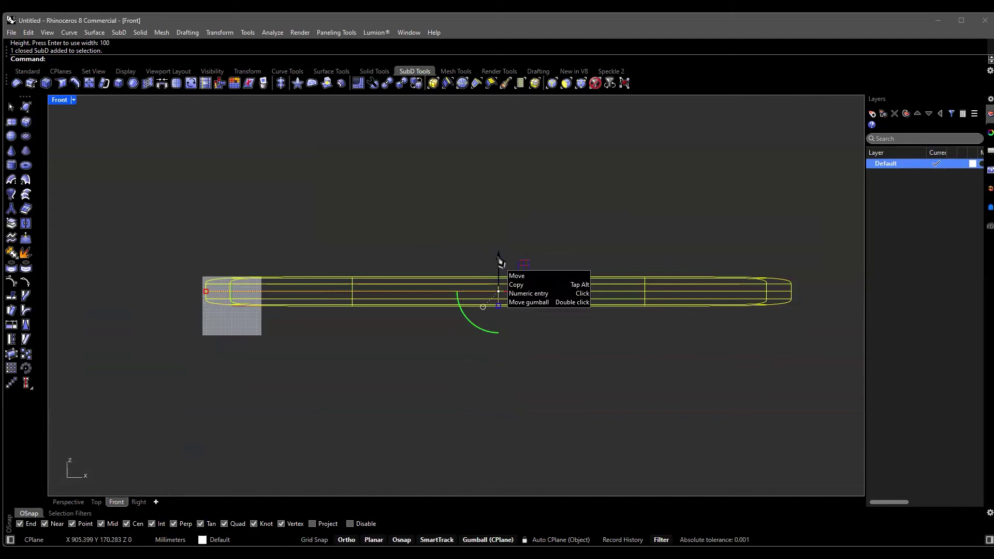
left_click(457, 239)
left_click(456, 293)
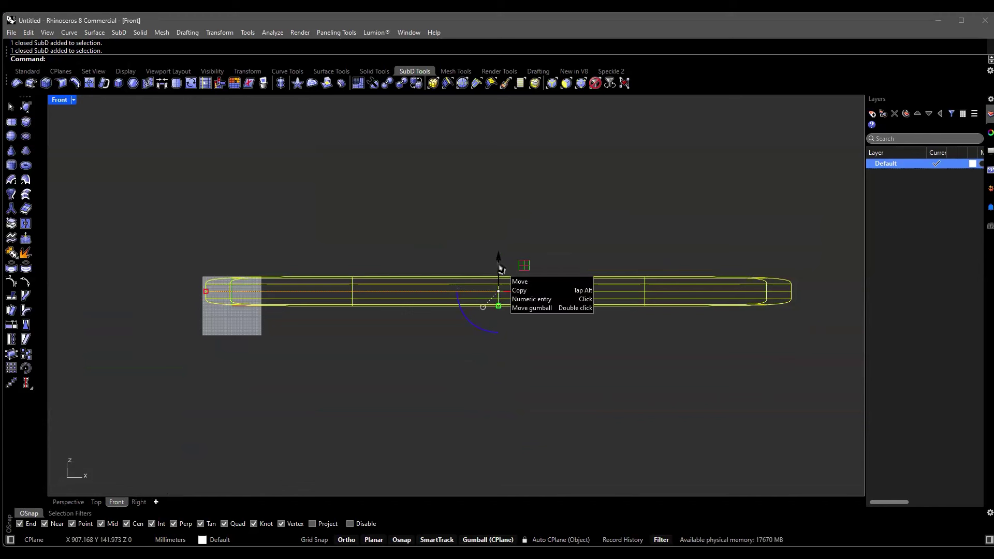
Copy the slab 450 mm straight up with the gumball, then deselect it.
scroll(500, 267, "up", 3)
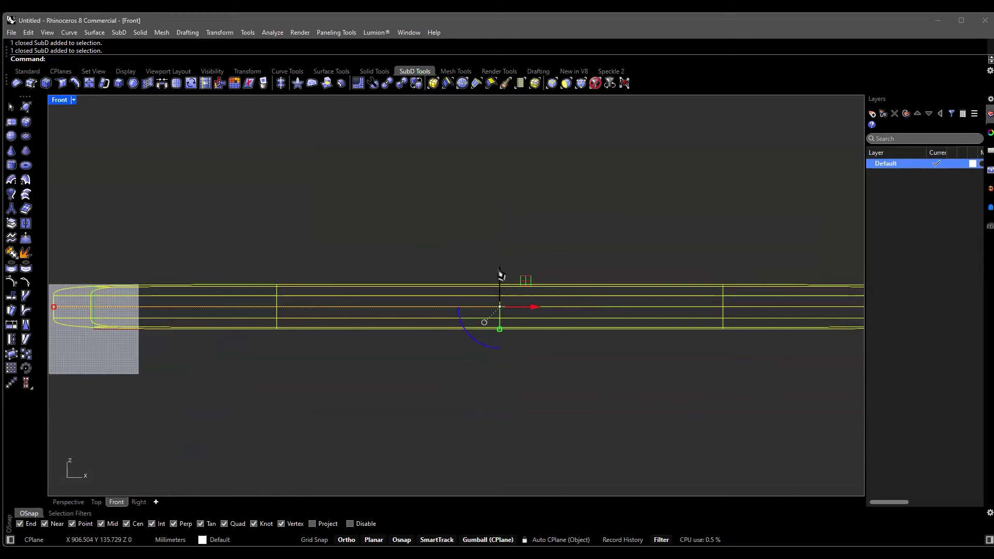
left_click(500, 271)
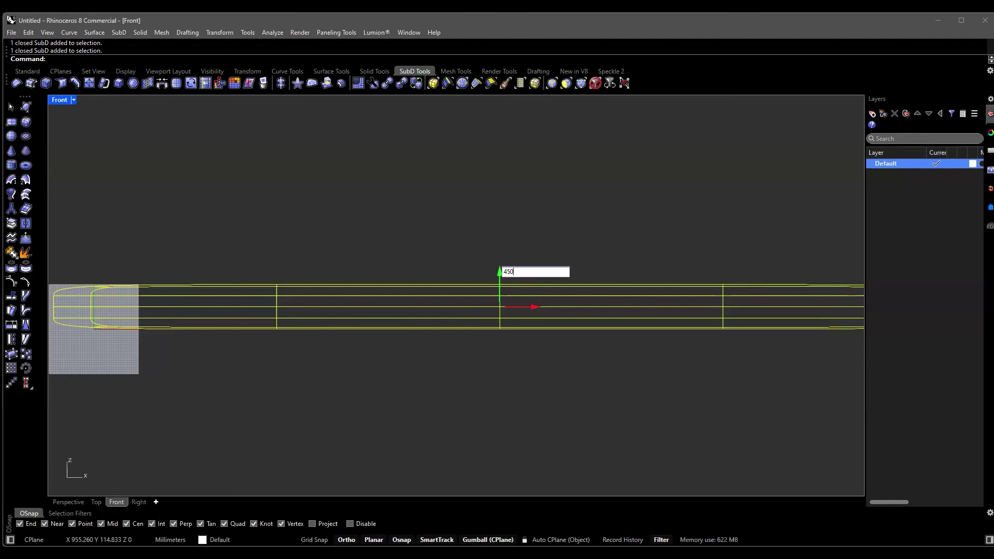
key("Return")
scroll(523, 274, "down", 5)
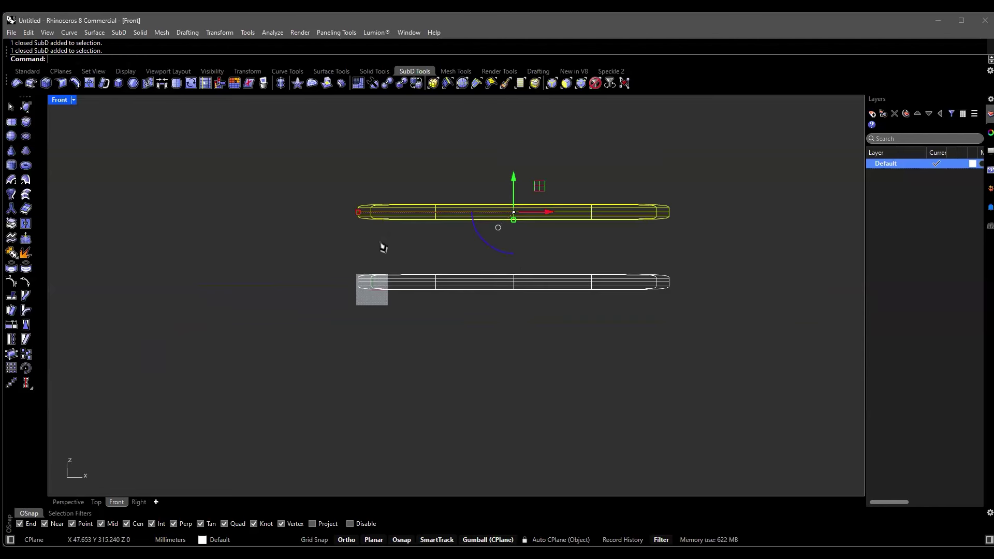
key("Escape")
scroll(402, 275, "up", 5)
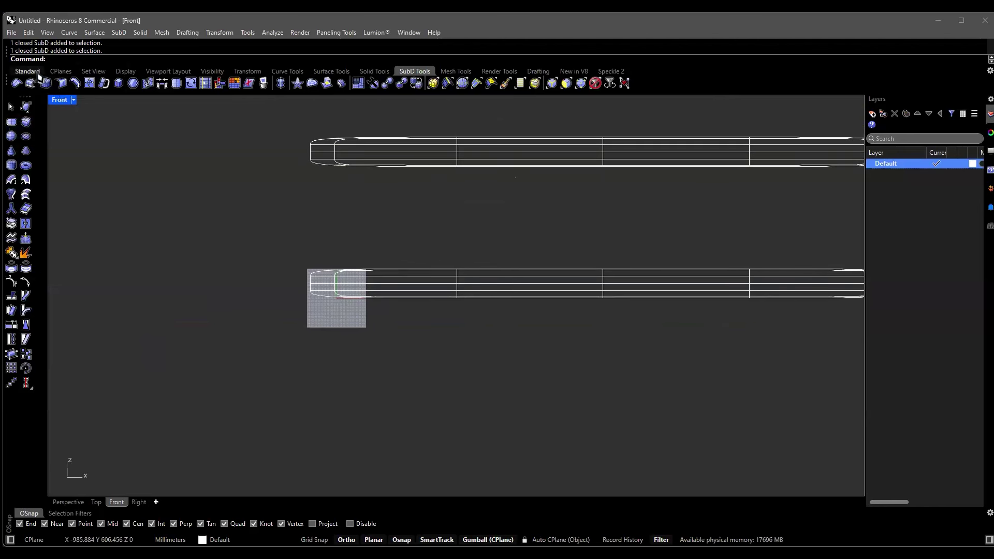
Start a polyline at the lower slab's vertex from the Standard tools, then cancel it.
left_click(29, 72)
left_click(12, 124)
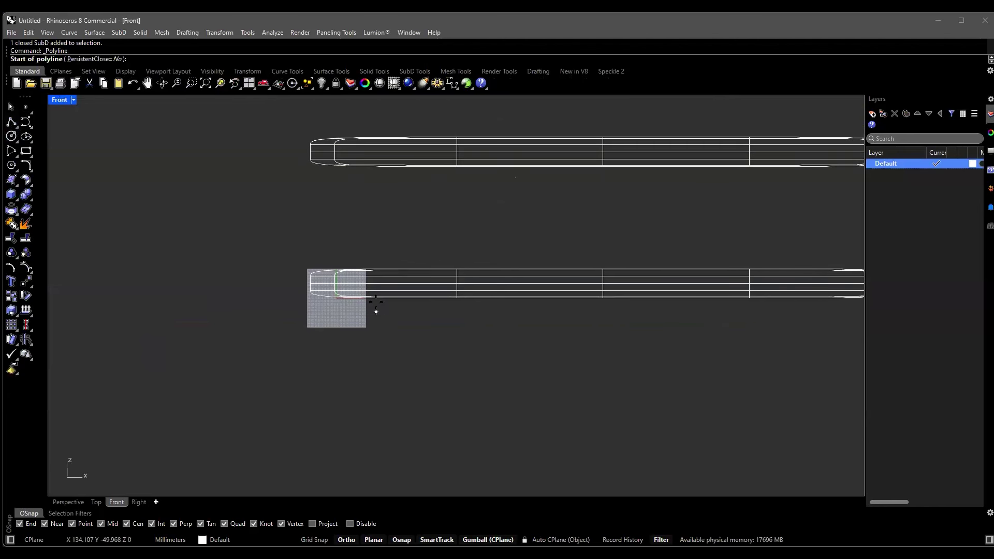
left_click(603, 283)
key("Escape")
key("Return")
scroll(603, 300, "up", 1)
left_click(603, 296)
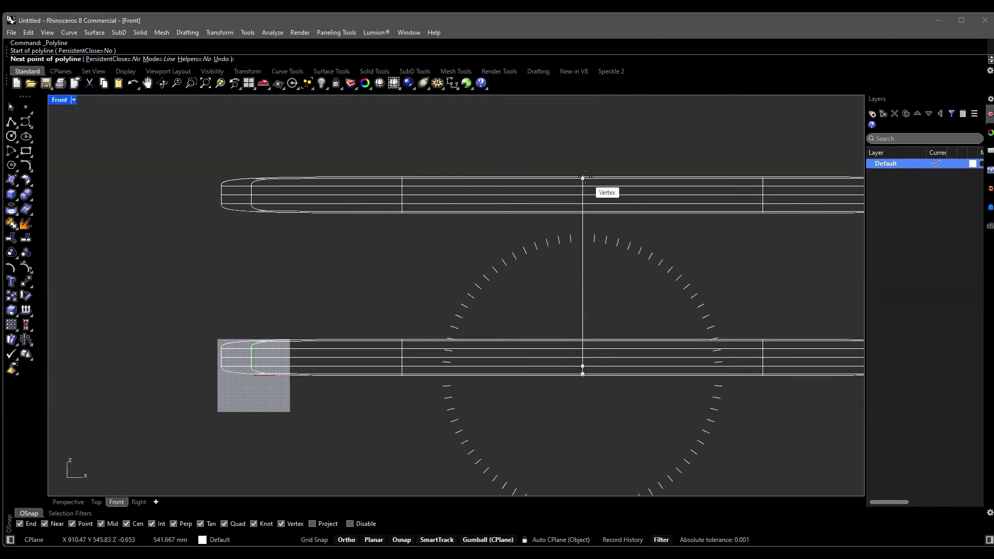
key("Escape")
Delete the raised slab copy and select the remaining original slab.
left_click(574, 187)
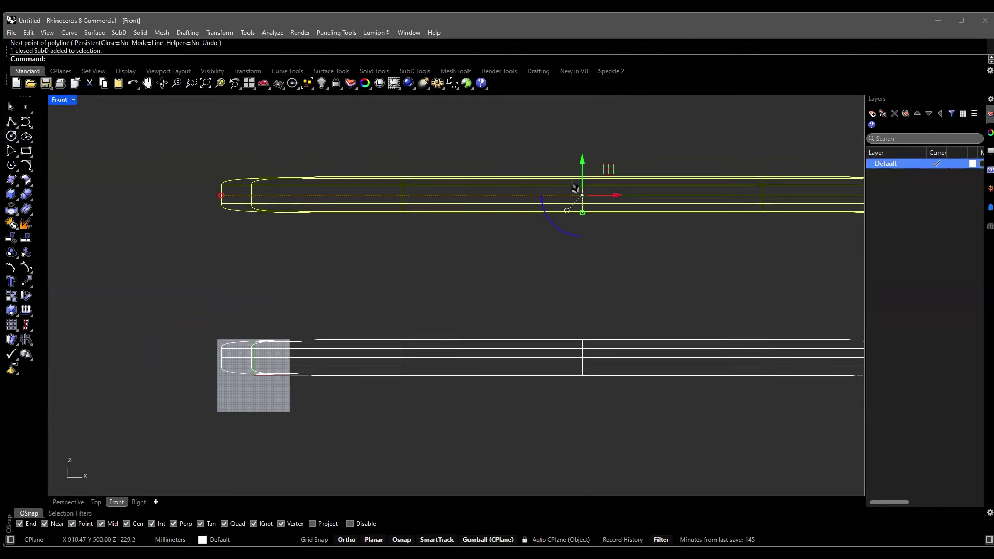
key("Delete")
scroll(471, 233, "down", 3)
left_click(446, 285)
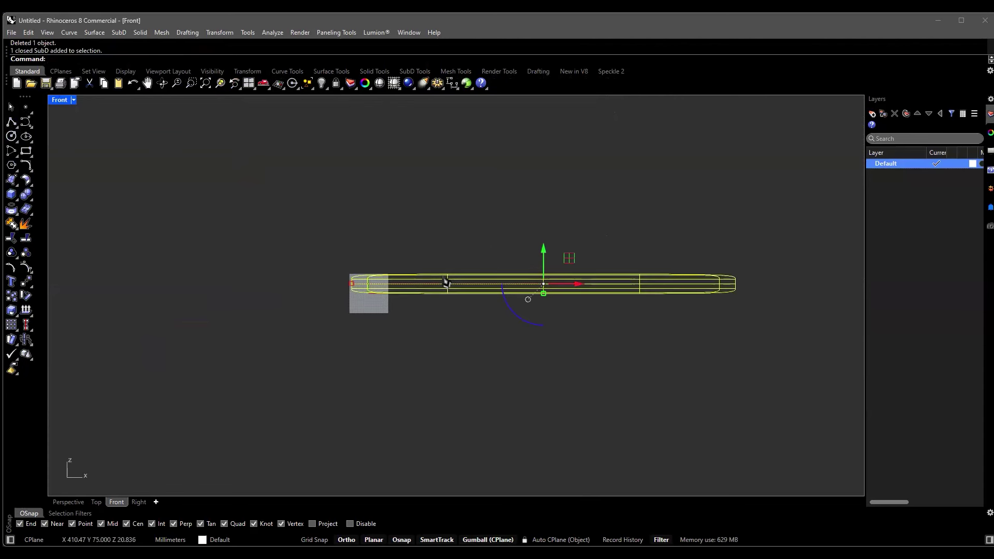
scroll(543, 295, "up", 4)
scroll(466, 297, "down", 3)
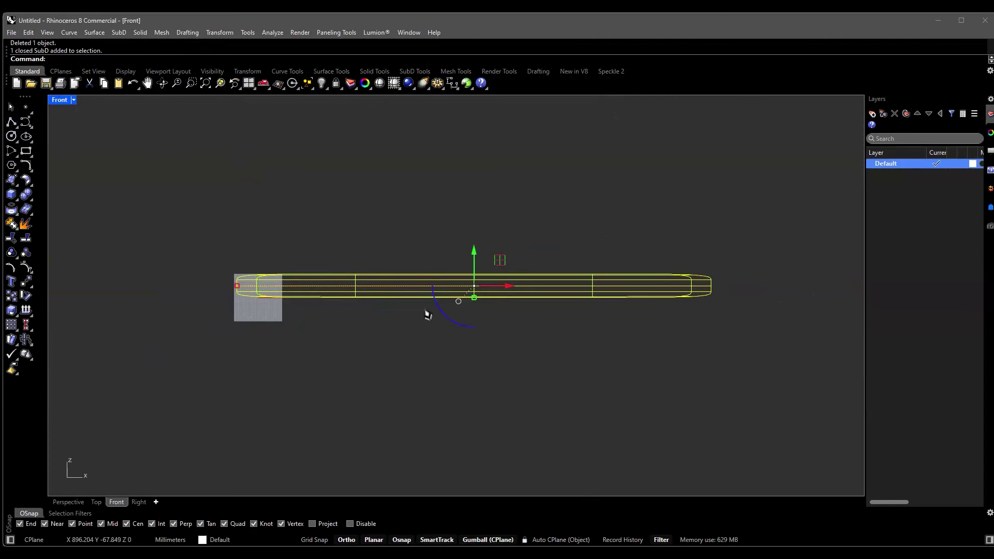
scroll(504, 289, "up", 3)
scroll(549, 284, "down", 4)
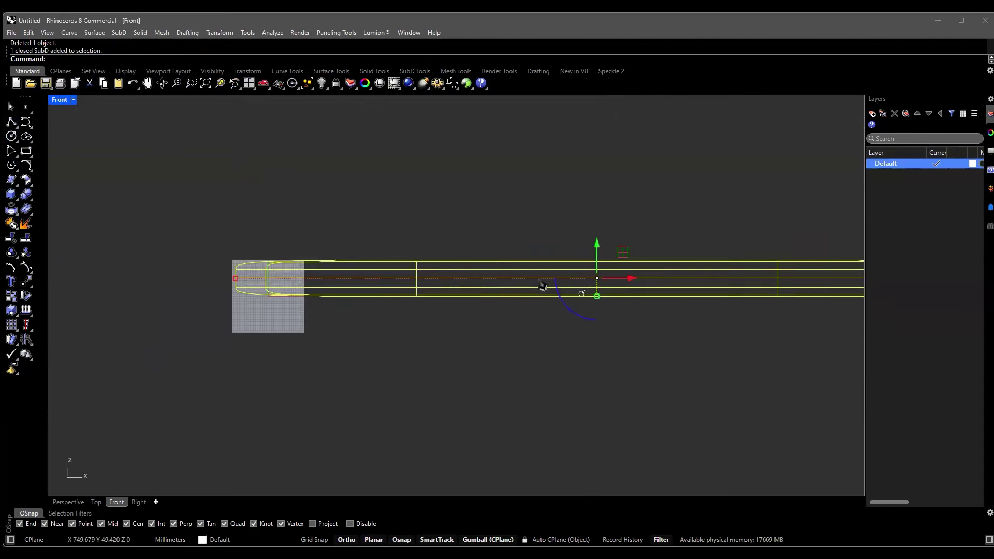
scroll(492, 328, "up", 4)
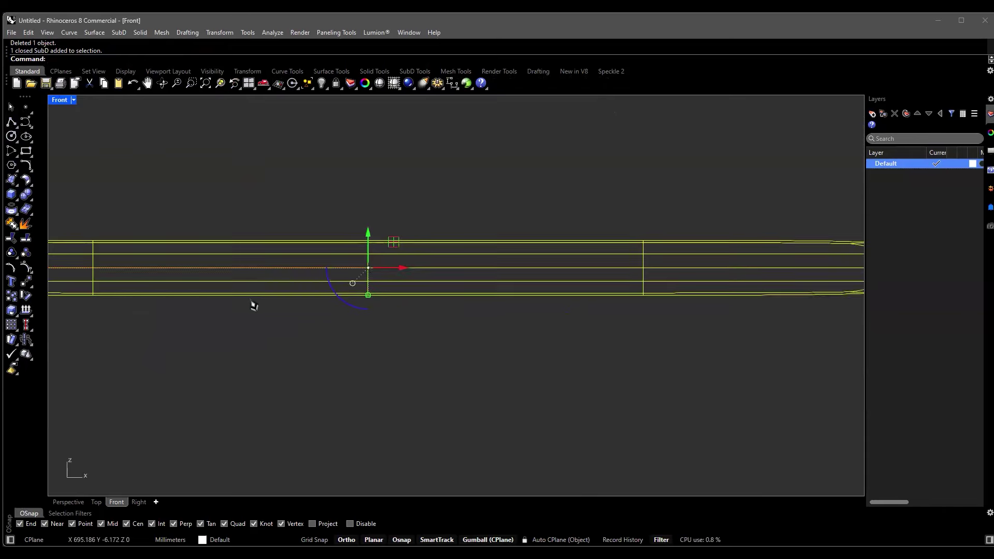
scroll(327, 316, "up", 2)
scroll(327, 316, "up", 2)
scroll(481, 315, "down", 4)
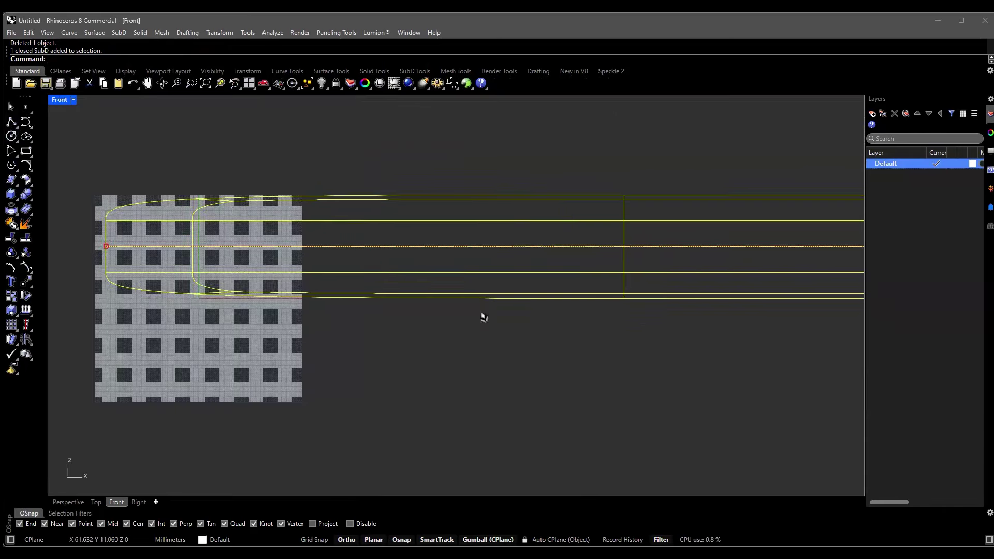
Start the Copy command on the slab and frame its bottom vertex in the Front view.
key("Right")
key("Right")
key("Right")
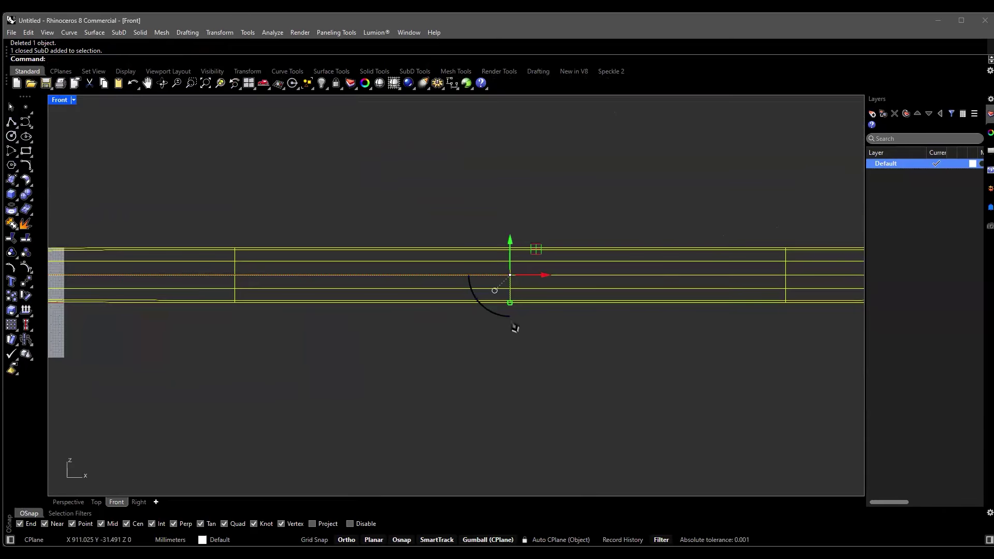
type("Cop")
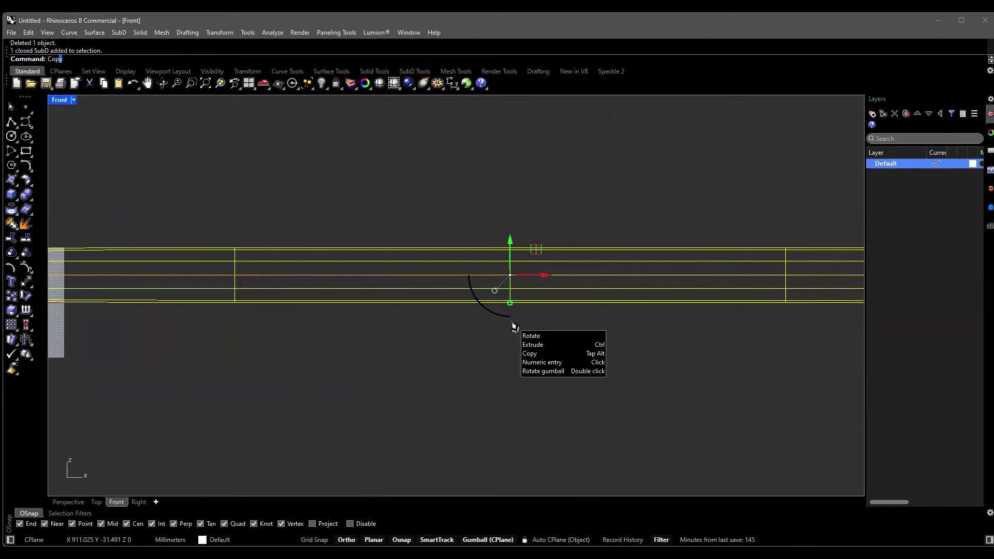
type("y")
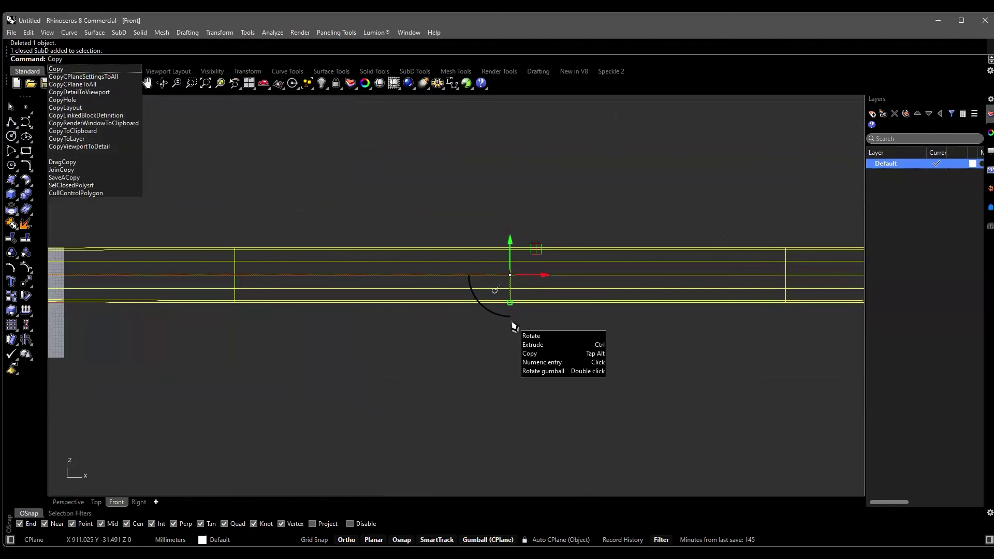
key("Return")
right_click_drag(510, 318, 414, 344)
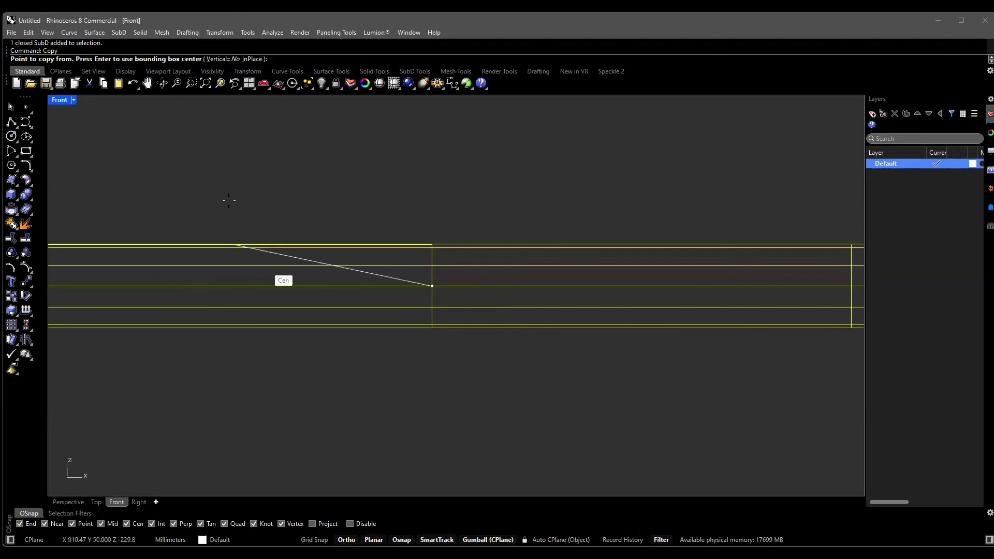
scroll(463, 308, "up", 4)
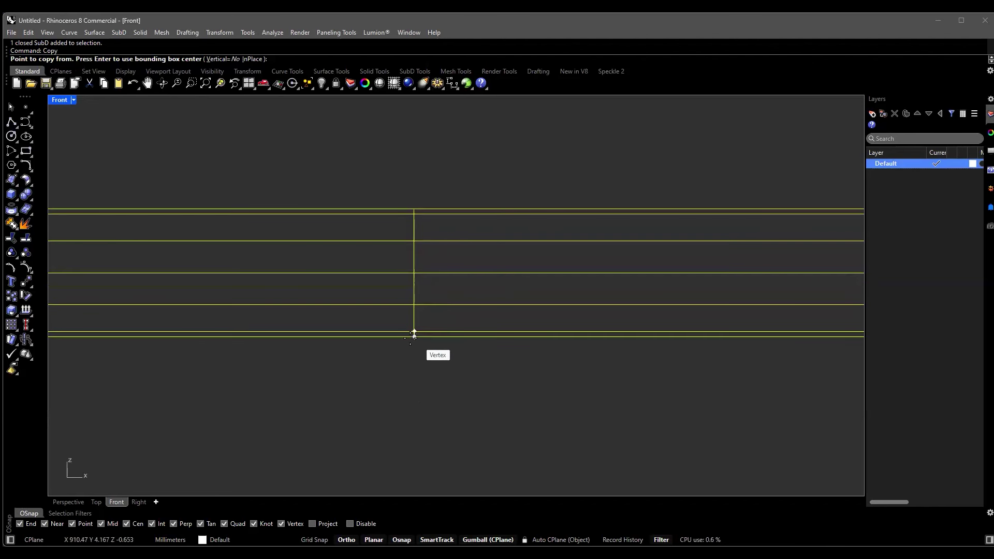
scroll(414, 337, "up", 3)
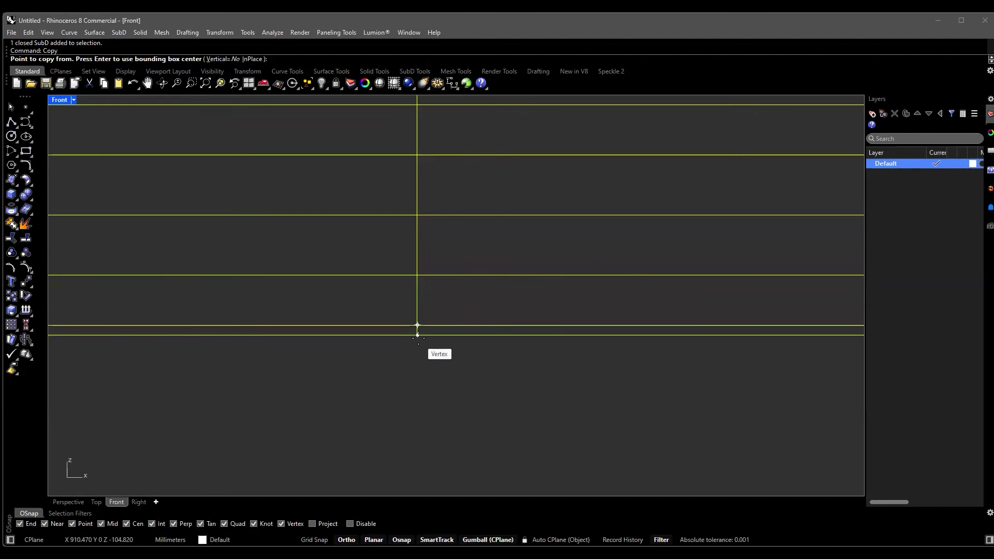
scroll(418, 336, "down", 5)
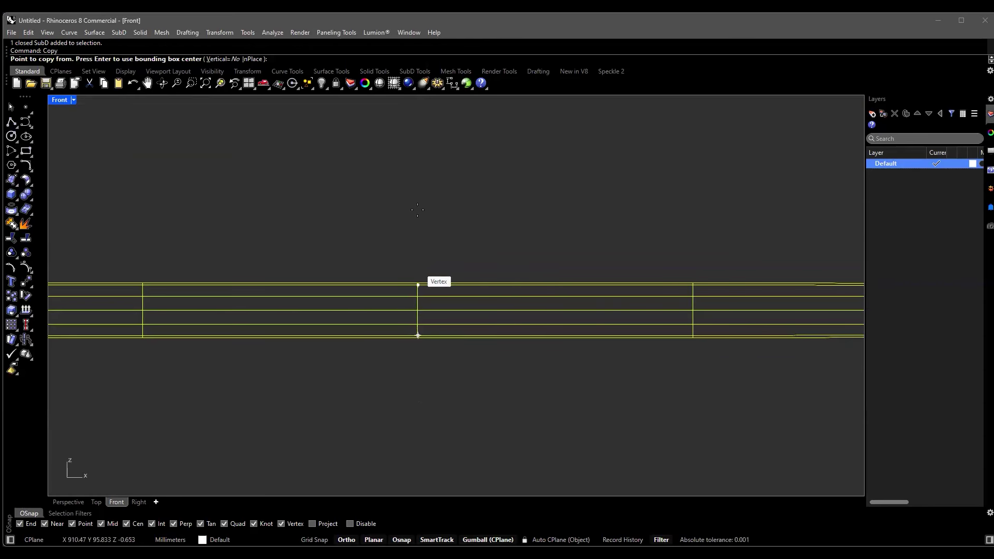
scroll(419, 158, "down", 4)
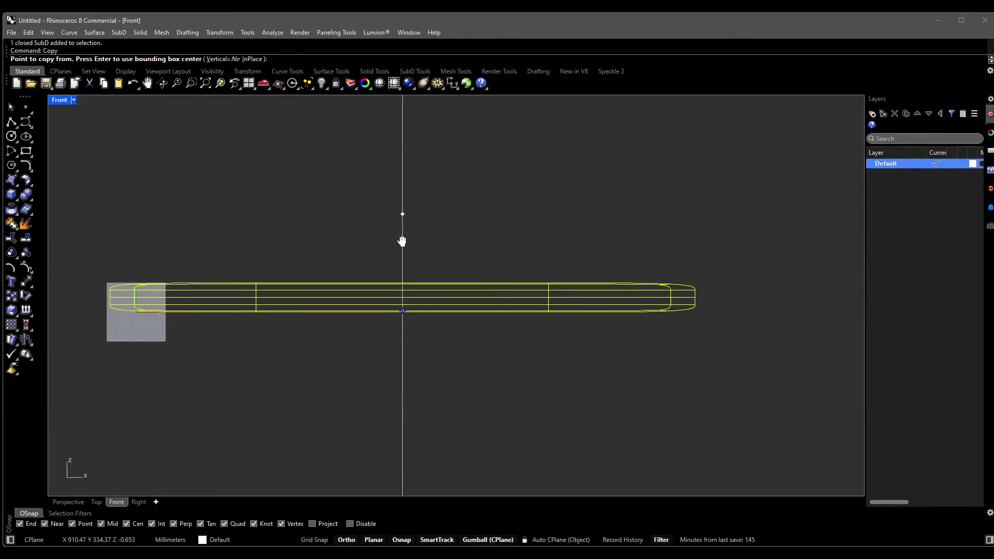
scroll(409, 313, "up", 3)
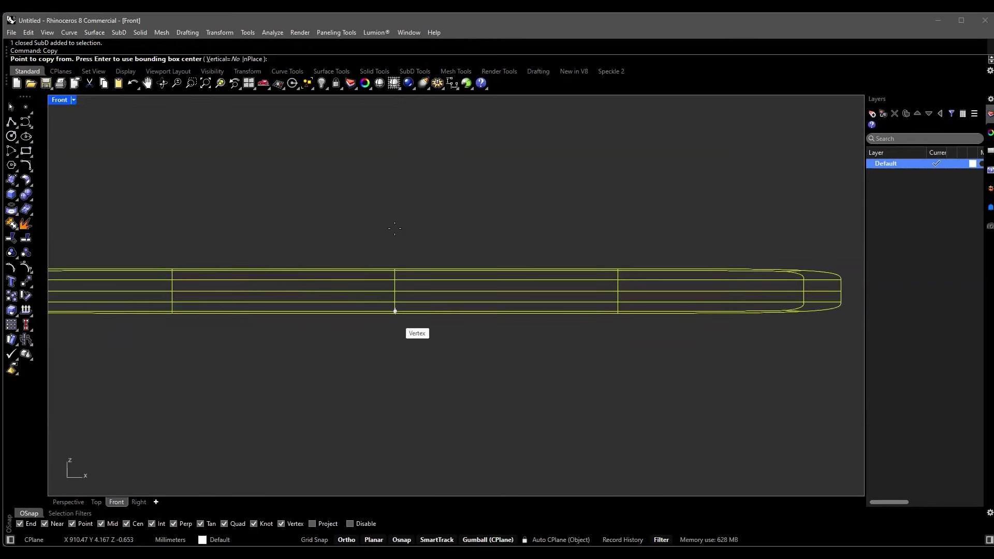
right_click_drag(393, 156, 386, 301)
right_click_drag(408, 399, 408, 337)
scroll(388, 332, "up", 3)
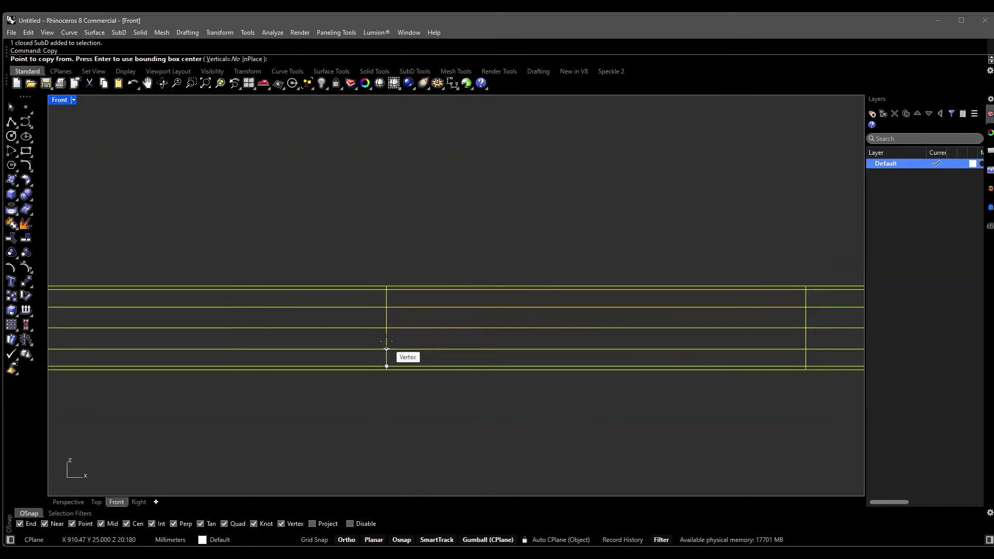
scroll(386, 341, "down", 4)
scroll(387, 346, "up", 4)
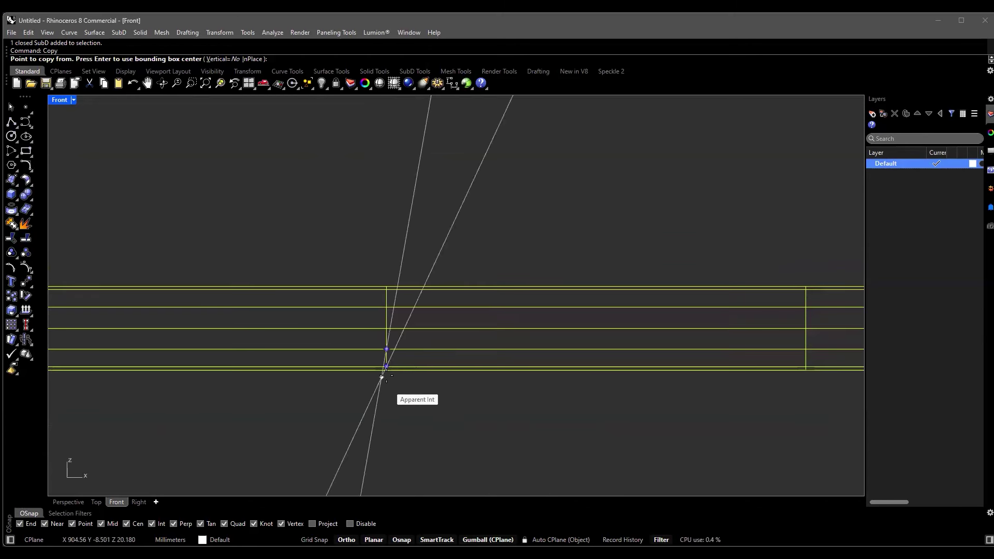
scroll(386, 367, "up", 2)
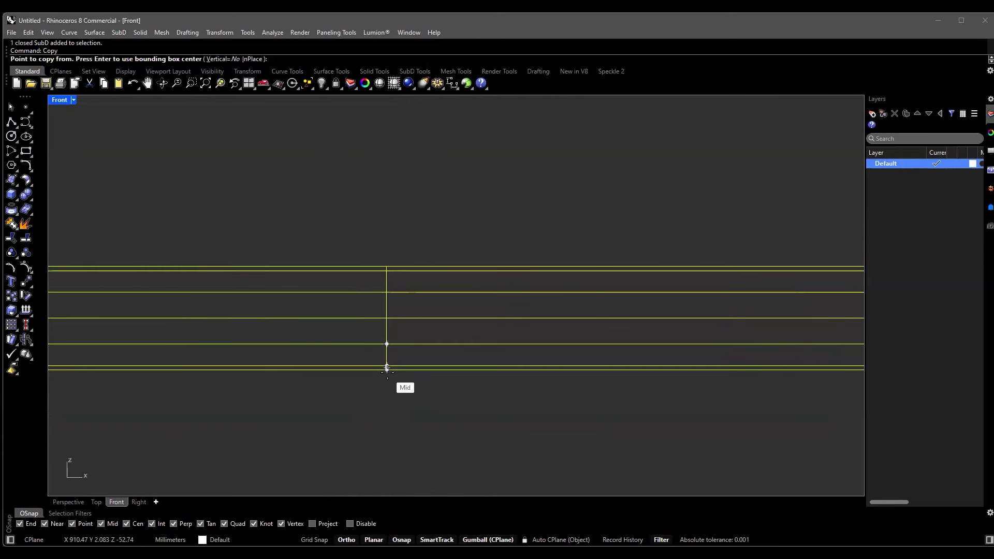
scroll(387, 369, "up", 3)
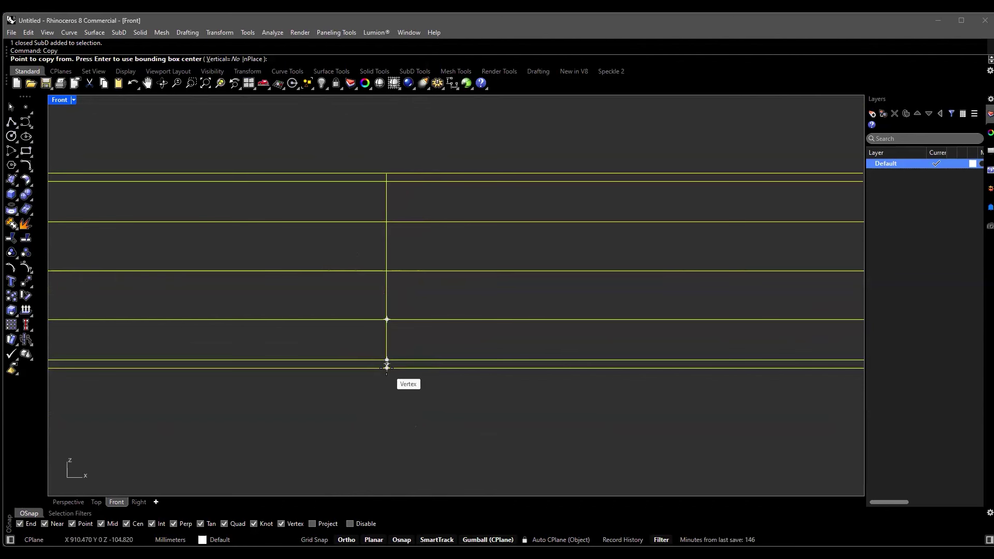
scroll(387, 368, "down", 3)
Copy the slab 350 mm upward from its bottom vertex, giving two stacked slabs.
left_click(387, 366)
scroll(389, 361, "down", 3)
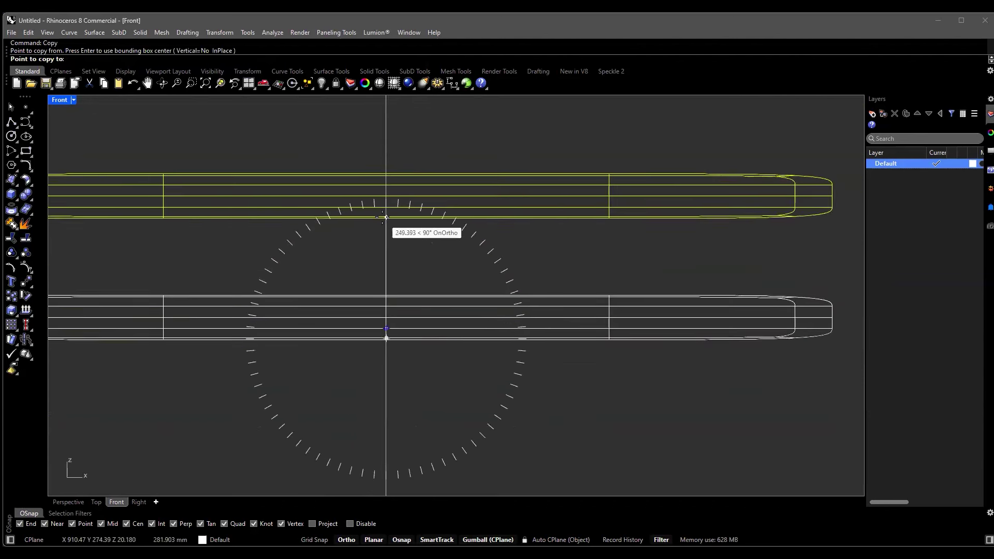
scroll(386, 259, "down", 2)
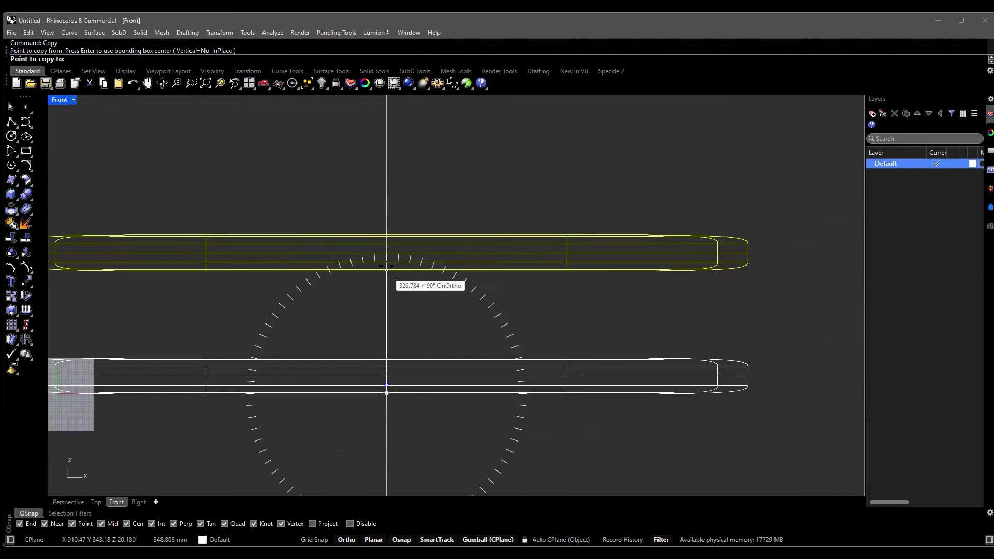
right_click_drag(386, 266, 388, 244)
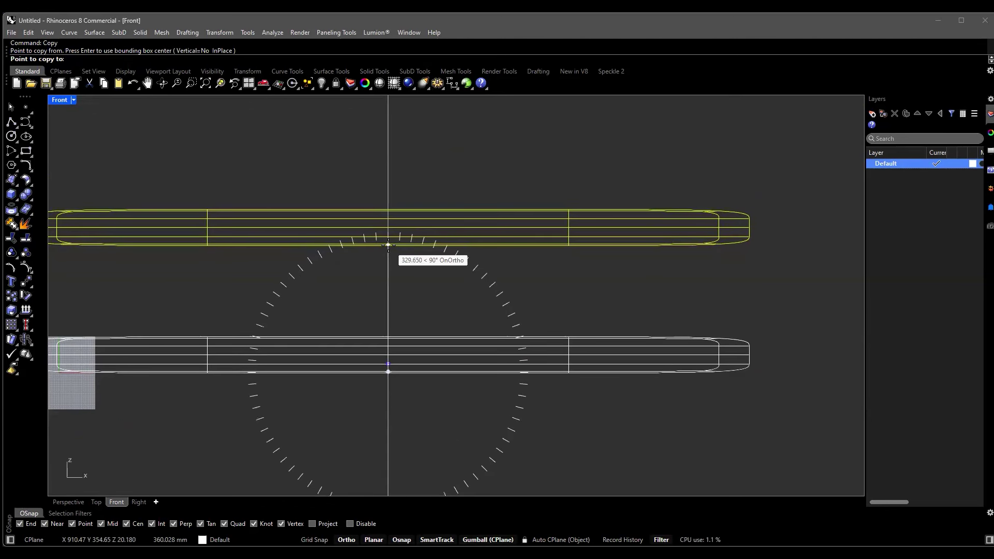
type("350")
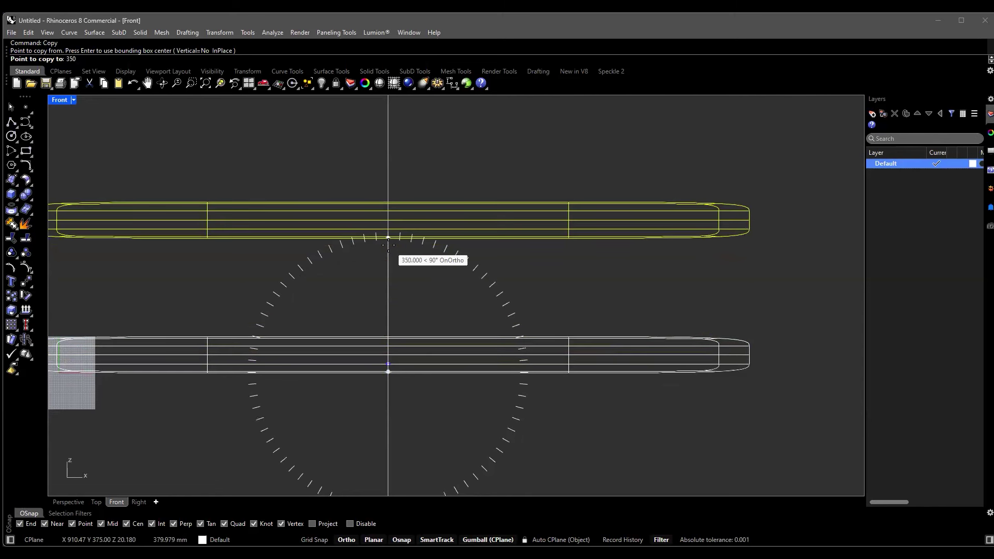
key("Return")
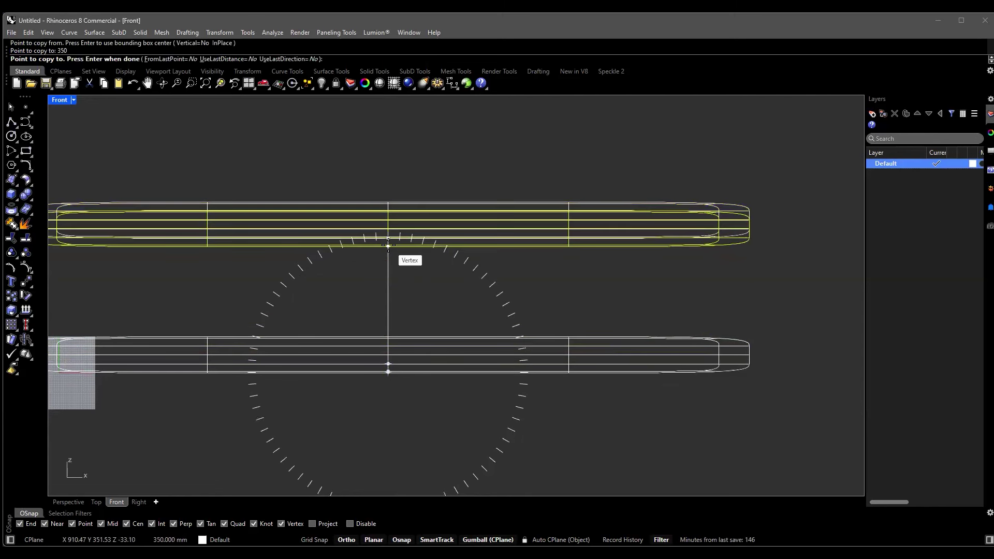
key("Return")
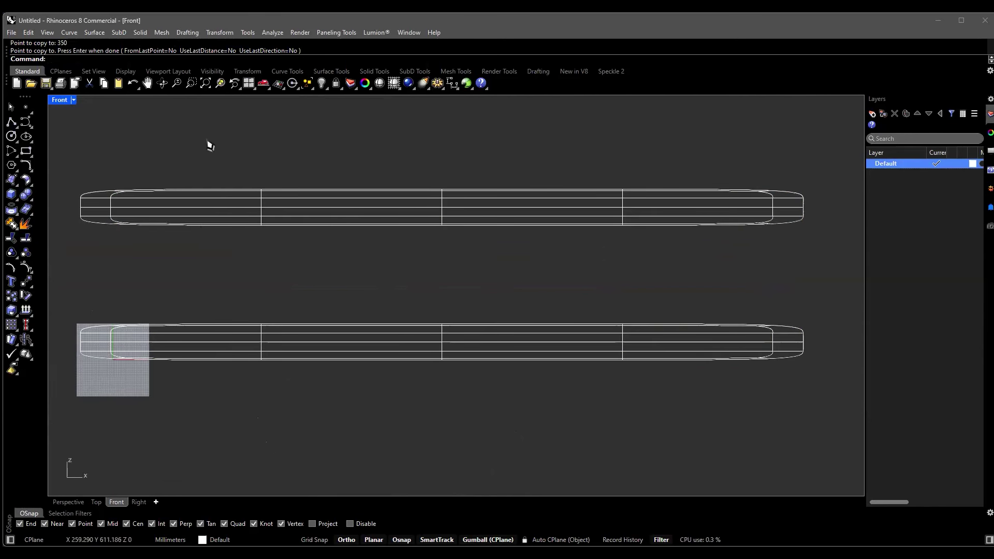
left_click(538, 71)
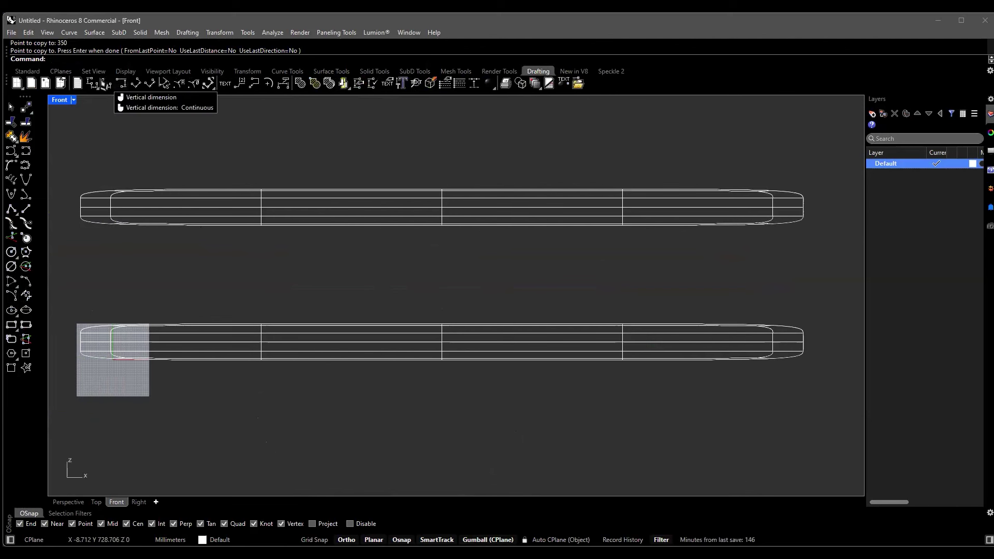
left_click(138, 84)
scroll(422, 195, "up", 5)
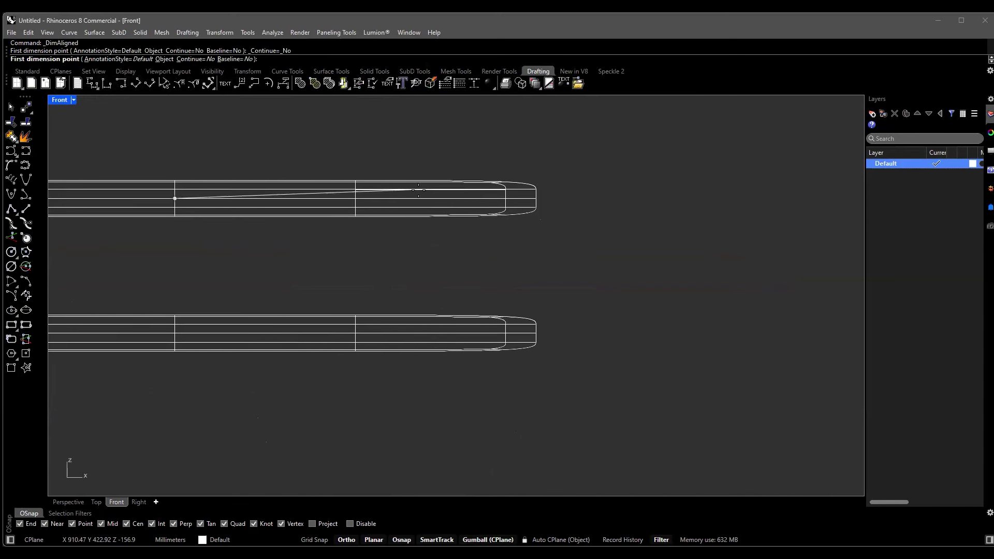
scroll(329, 170, "up", 2)
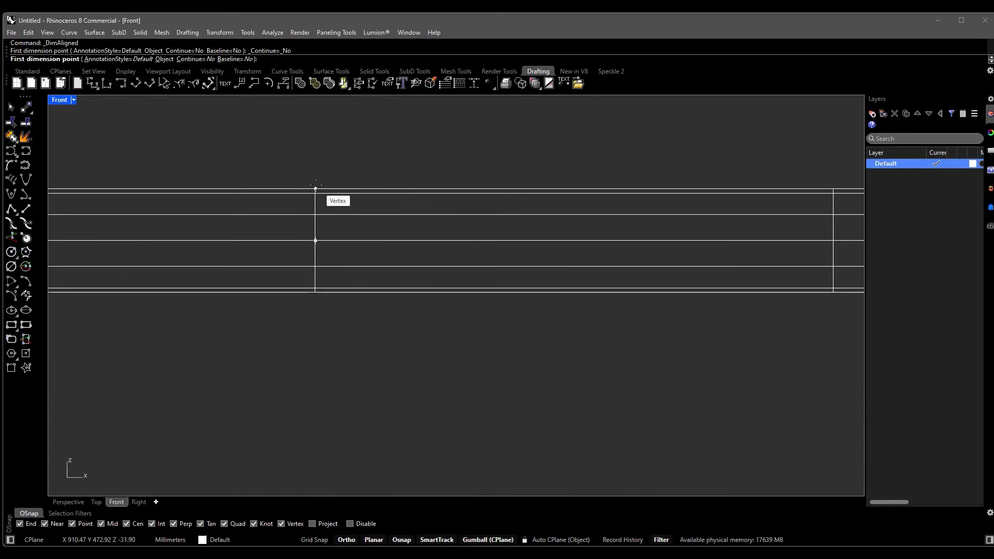
left_click(316, 190)
scroll(321, 251, "up", 3)
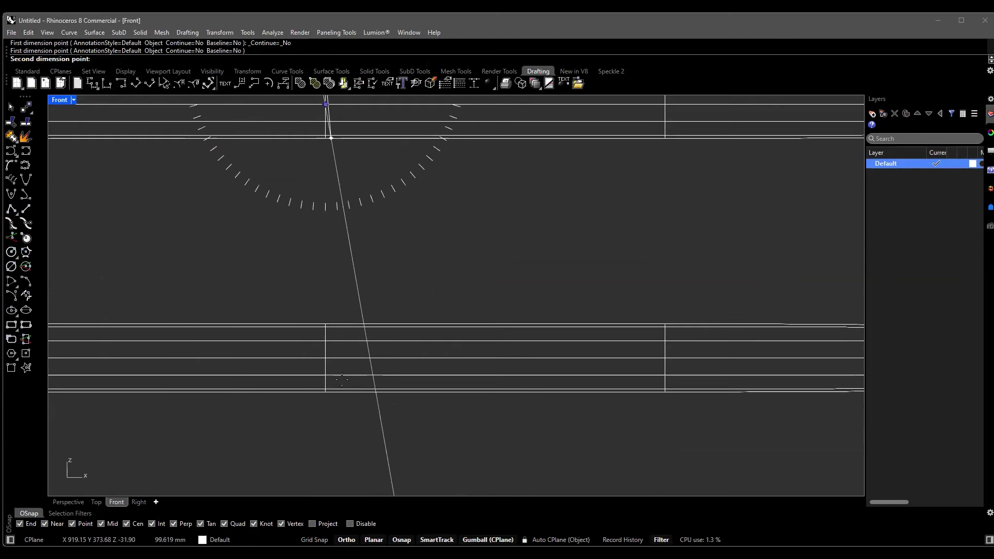
scroll(312, 358, "down", 2)
left_click(311, 339)
scroll(312, 335, "down", 3)
scroll(321, 331, "down", 2)
scroll(362, 295, "up", 8)
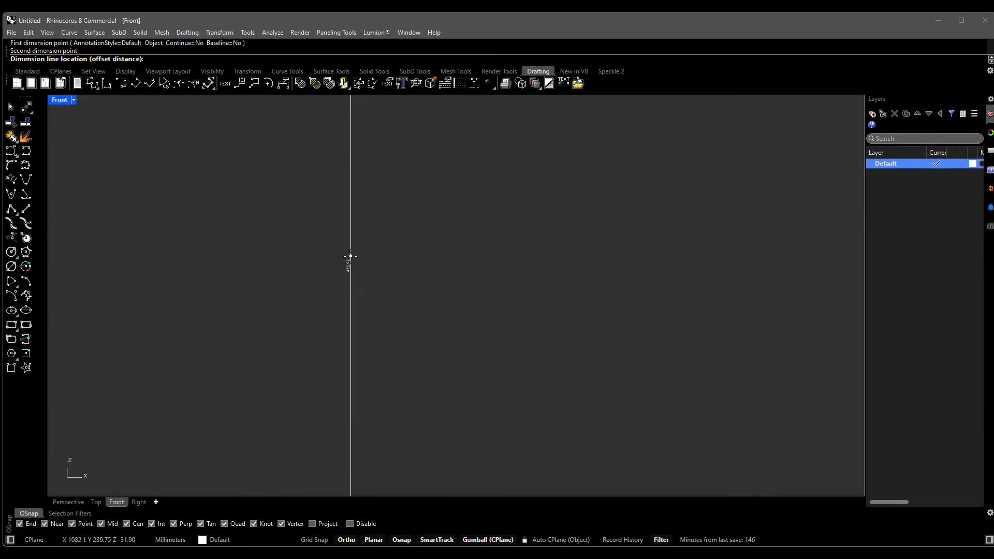
right_click_drag(351, 258, 356, 259)
scroll(347, 268, "up", 4)
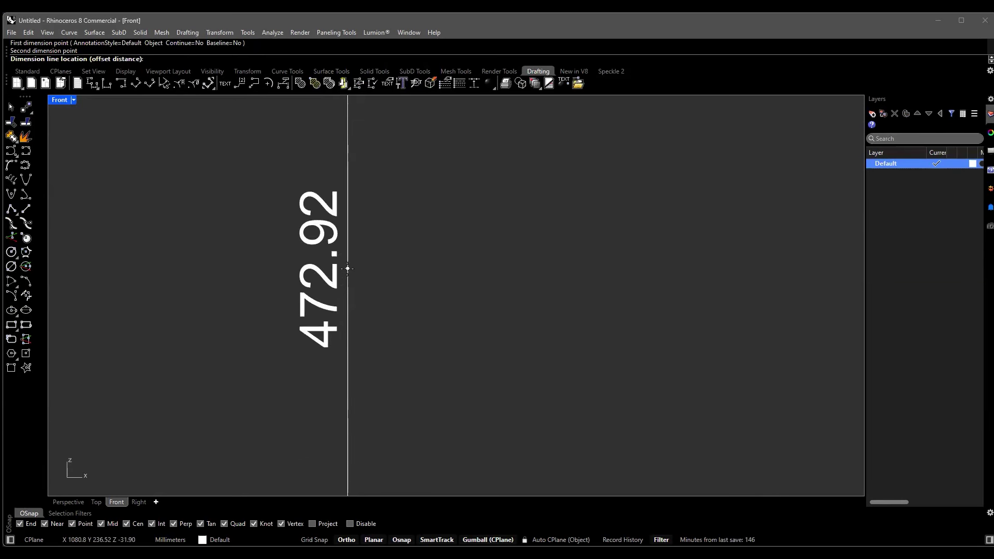
scroll(348, 268, "up", 2)
scroll(347, 268, "down", 5)
right_click_drag(346, 268, 404, 266)
scroll(354, 244, "up", 2)
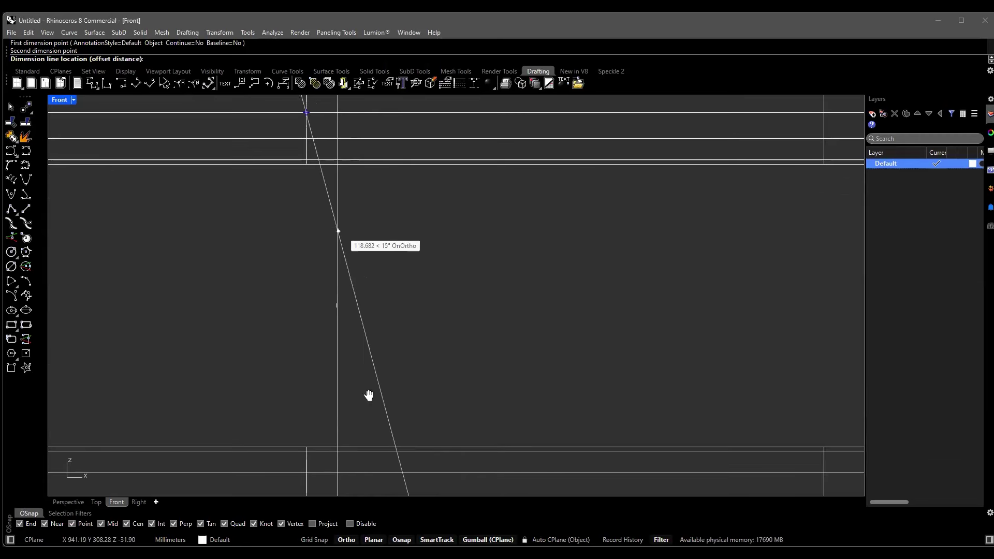
scroll(365, 378, "down", 3)
scroll(357, 336, "up", 3)
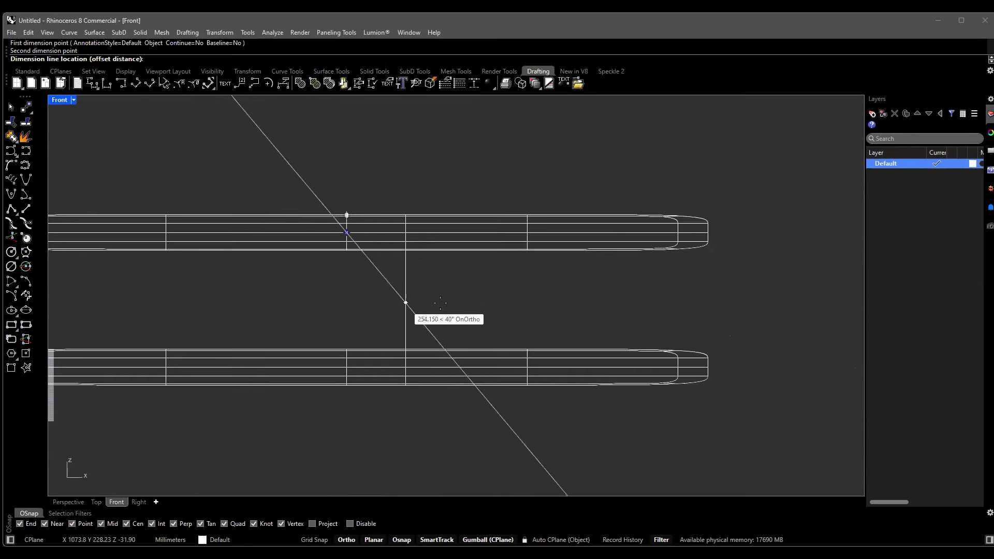
scroll(440, 298, "down", 2)
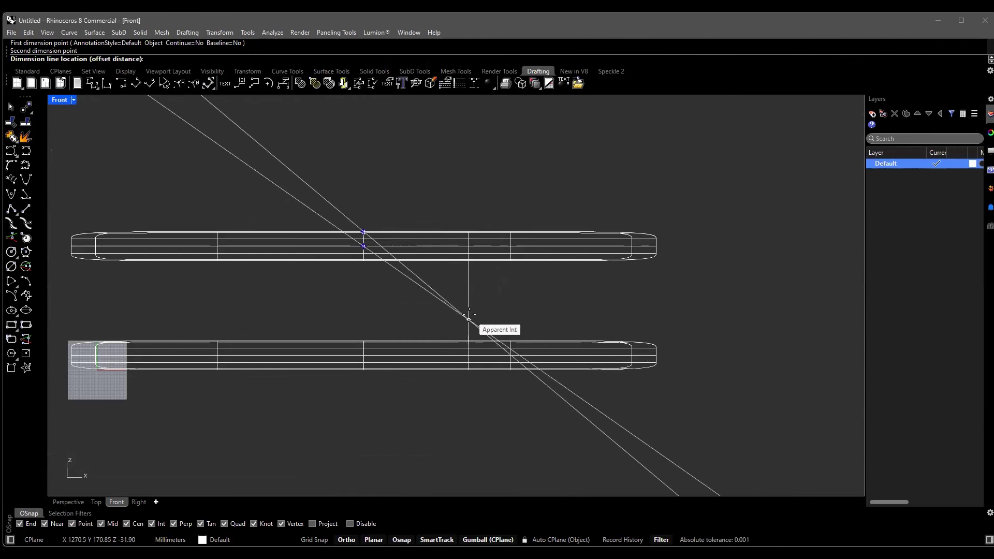
scroll(468, 317, "down", 3)
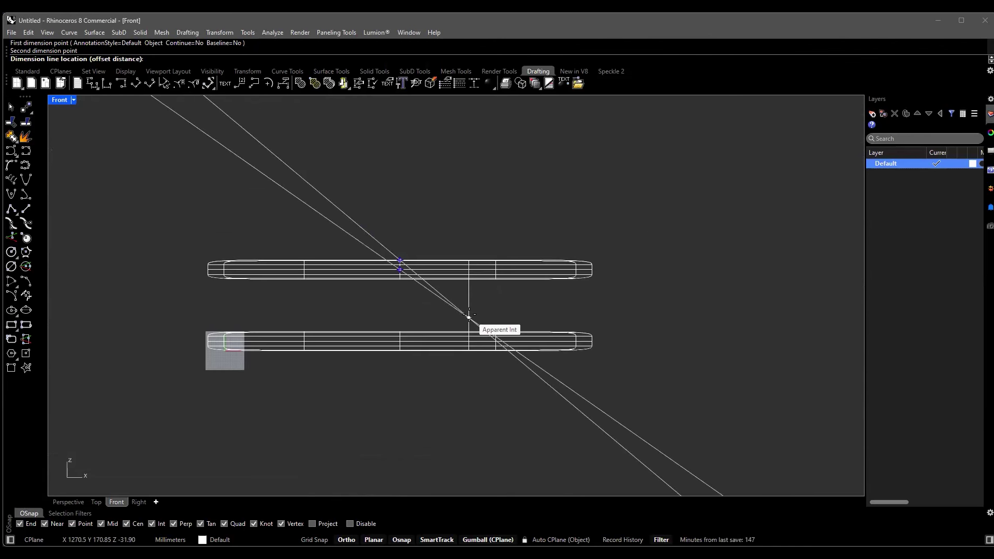
scroll(469, 317, "up", 3)
key("Escape")
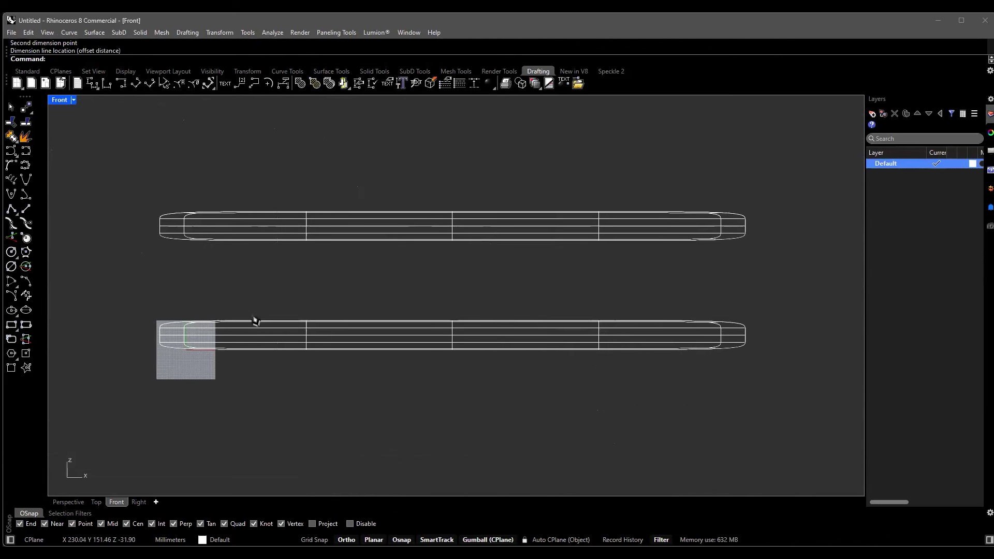
Orbit around the stacked slabs in Perspective and Front views, trying selections on each slab.
left_click(69, 502)
right_click_drag(224, 428, 454, 385)
left_click(343, 328)
left_click(347, 330)
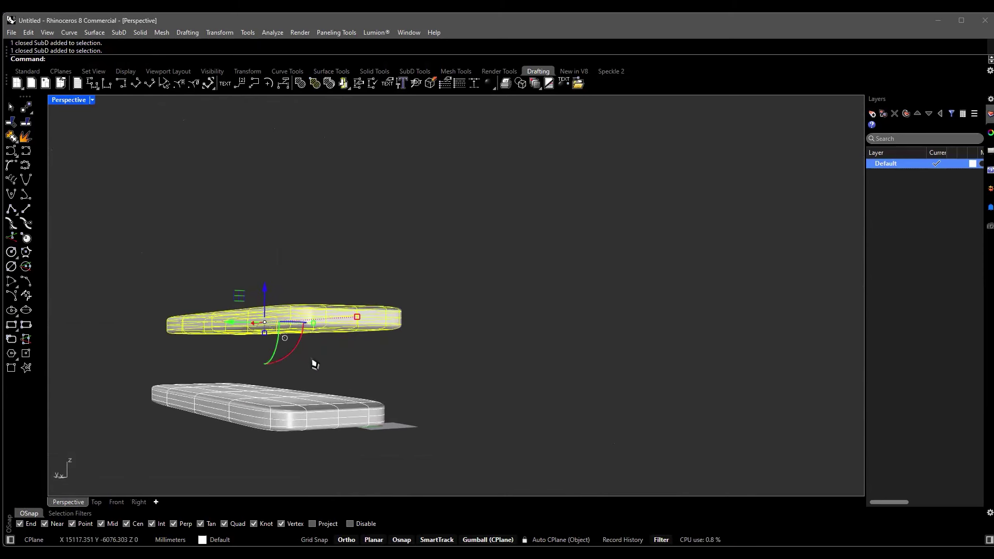
right_click_drag(293, 413, 462, 388)
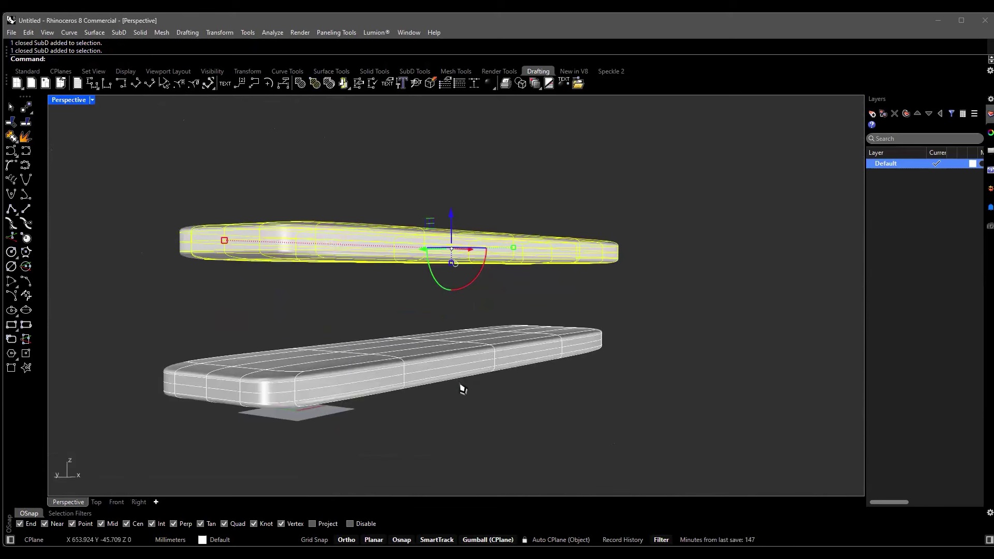
left_click(136, 170)
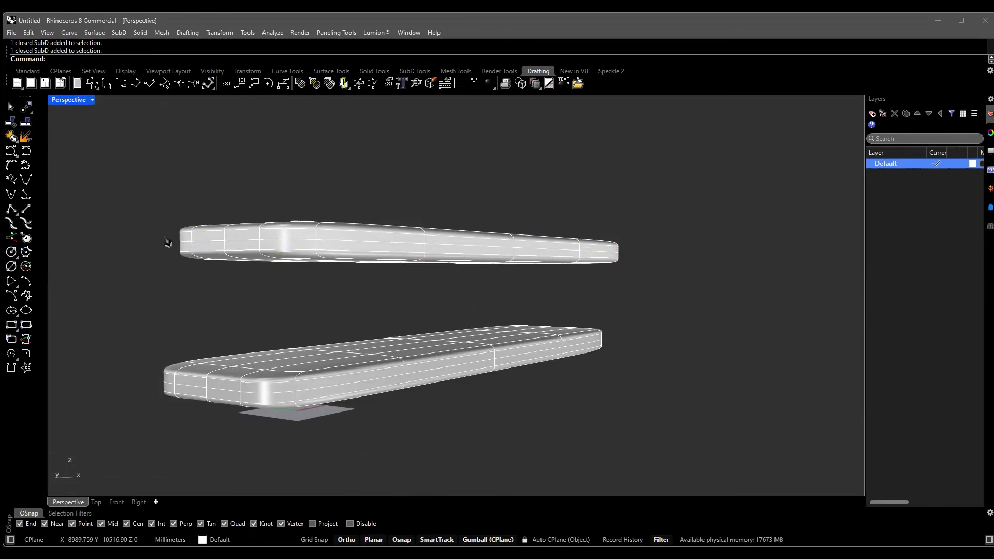
left_click(259, 258)
right_click_drag(430, 301, 460, 321)
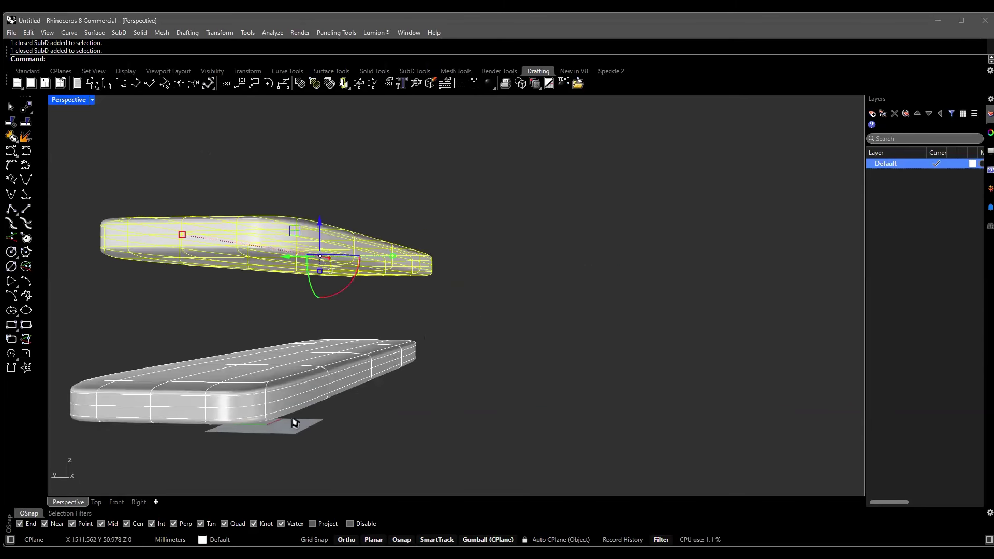
left_click(117, 501)
left_click(384, 368)
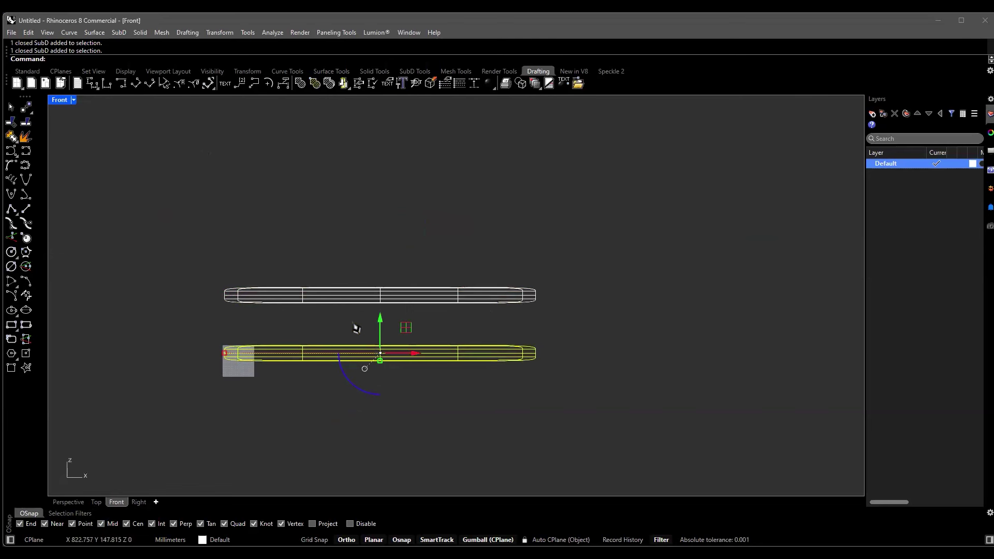
Delete the upper slab and select the remaining lower slab.
scroll(394, 377, "up", 4)
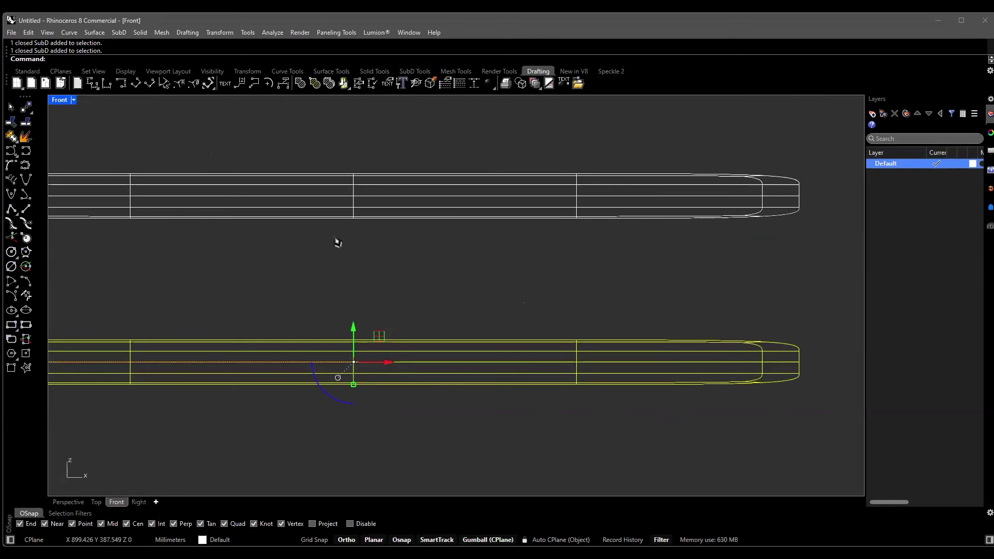
left_click(67, 501)
right_click_drag(274, 377, 368, 392)
right_click_drag(446, 352, 459, 257)
left_click(460, 247)
key("Delete")
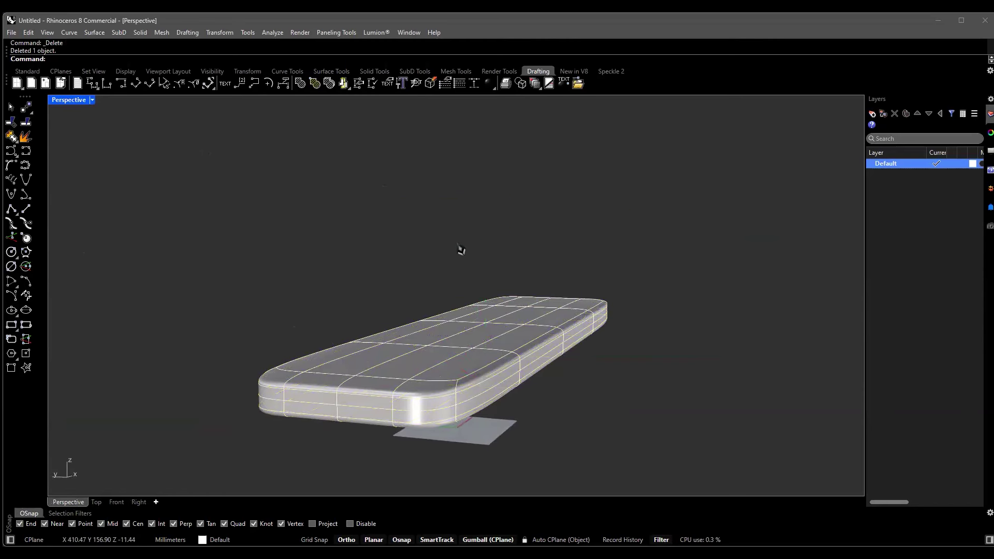
left_click(425, 388)
Select the slab in the Front view and start copying it.
left_click(264, 291)
left_click(116, 501)
scroll(335, 374, "down", 3)
left_click(336, 373)
scroll(326, 380, "up", 2)
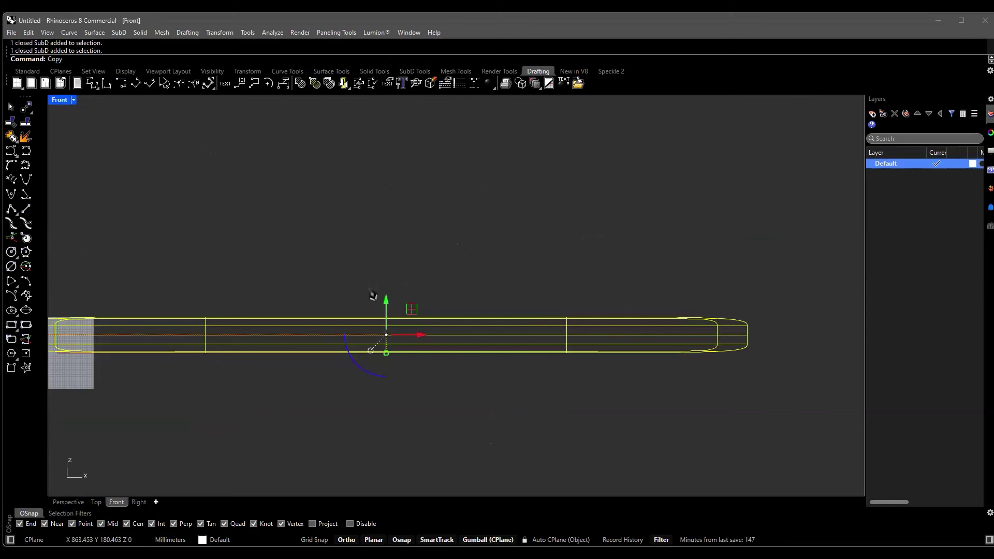
key("Return")
scroll(393, 290, "up", 1)
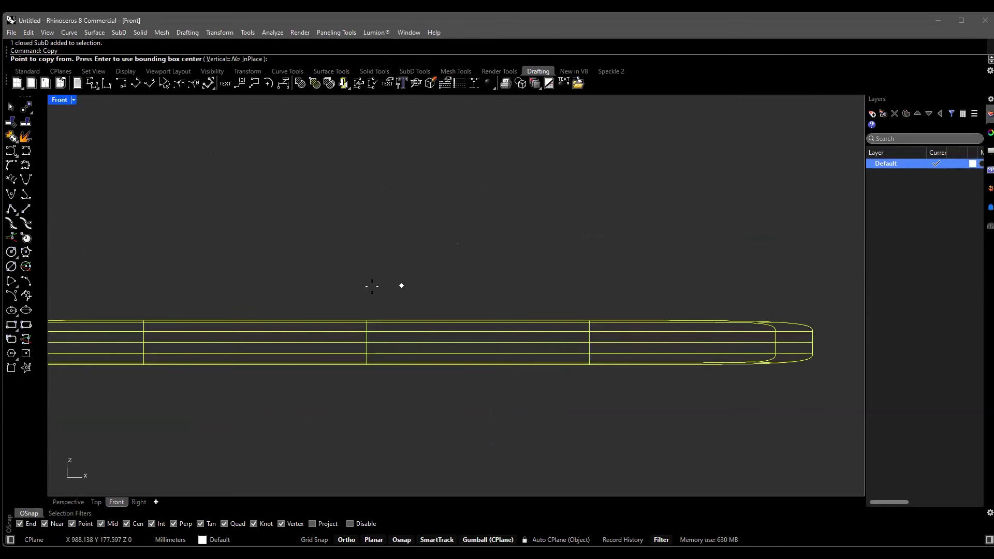
With Project snap on, copy the slab 350 mm up from its bottom vertex.
left_click(312, 524)
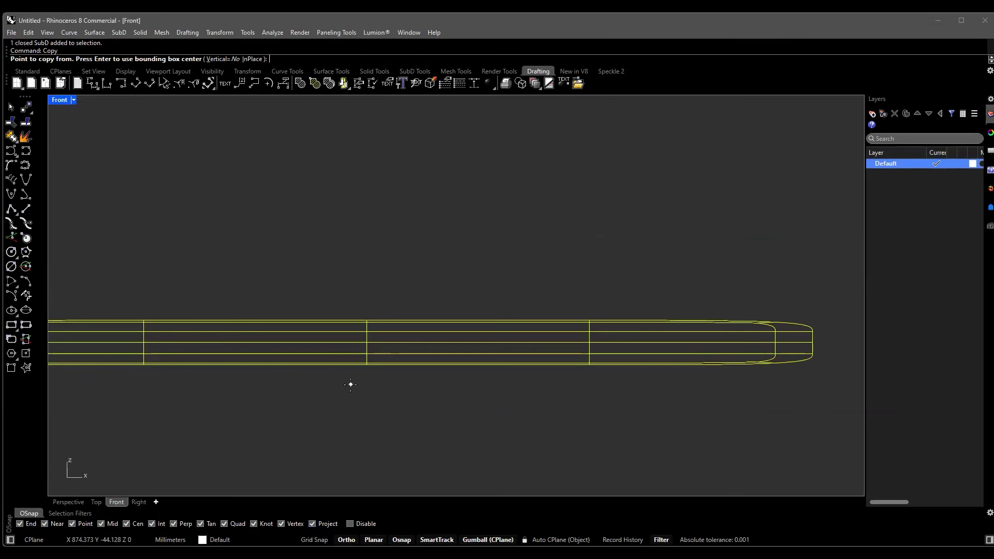
scroll(350, 384, "down", 3)
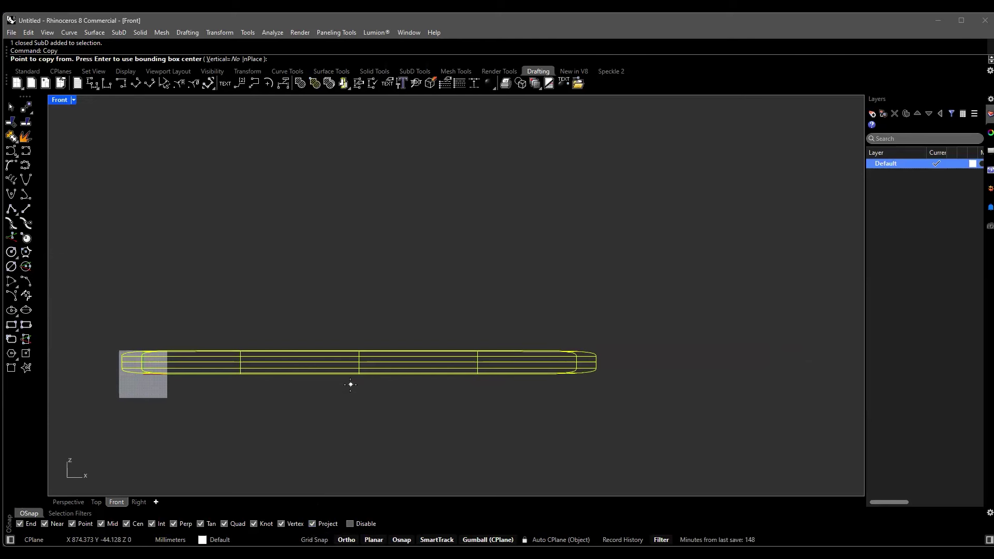
scroll(363, 382, "up", 3)
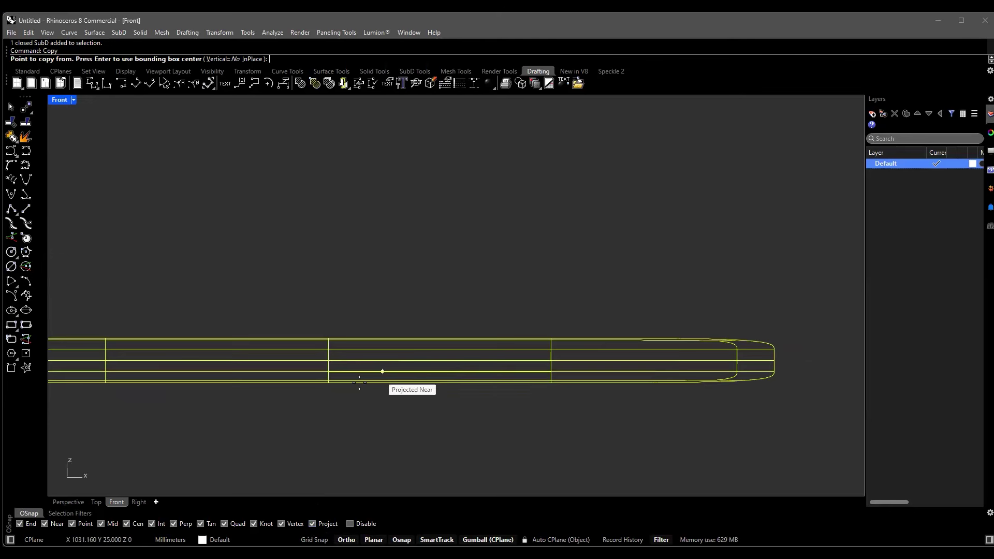
scroll(343, 384, "down", 3)
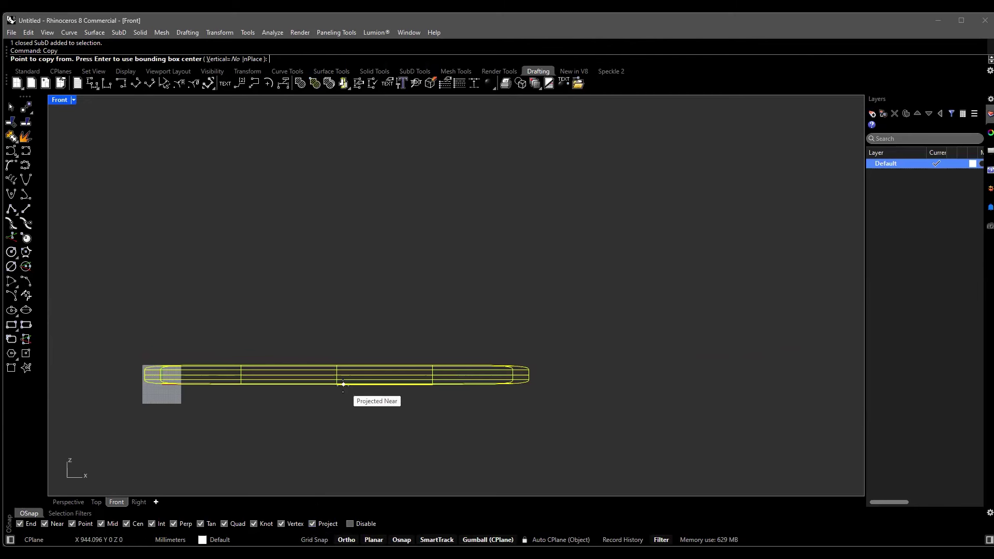
scroll(343, 384, "up", 4)
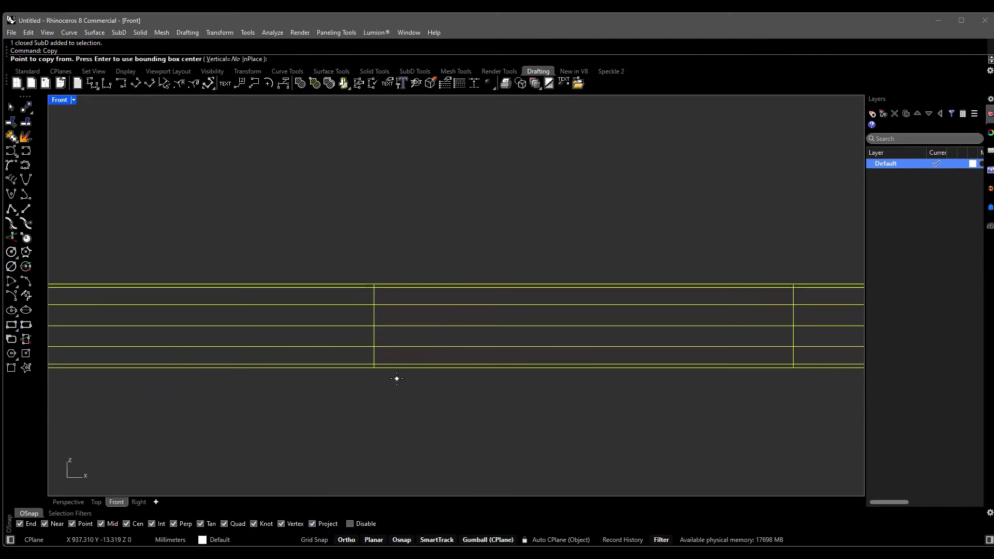
scroll(395, 377, "up", 2)
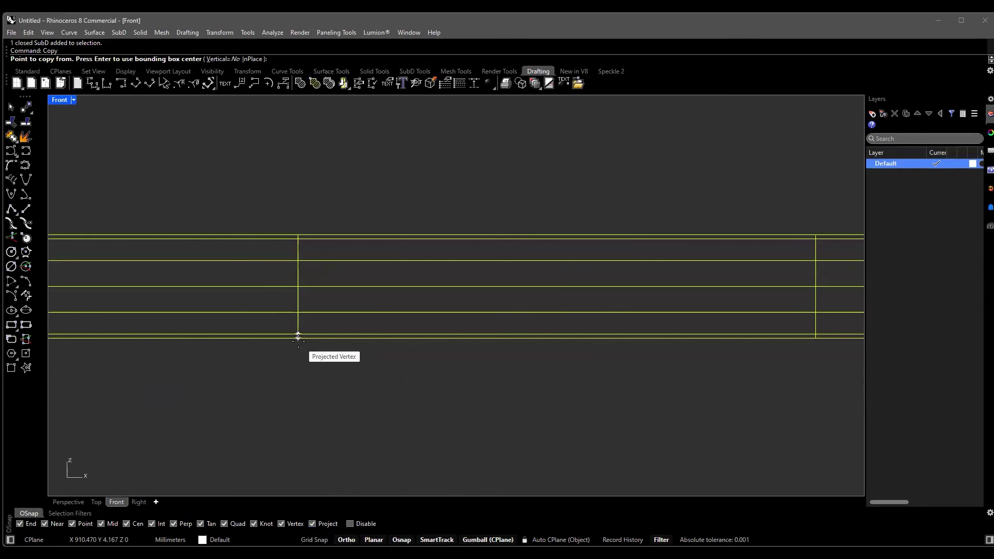
left_click(298, 336)
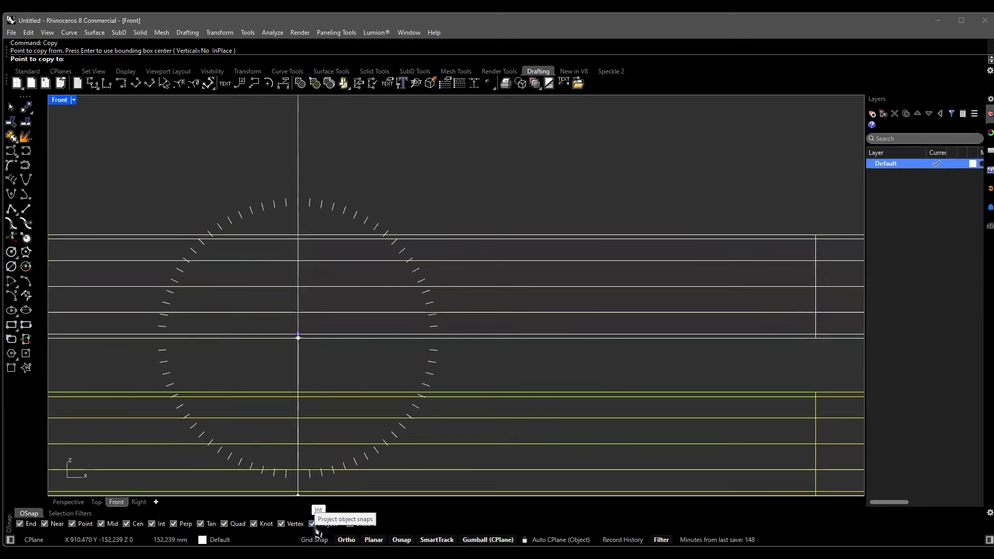
scroll(316, 439, "down", 5)
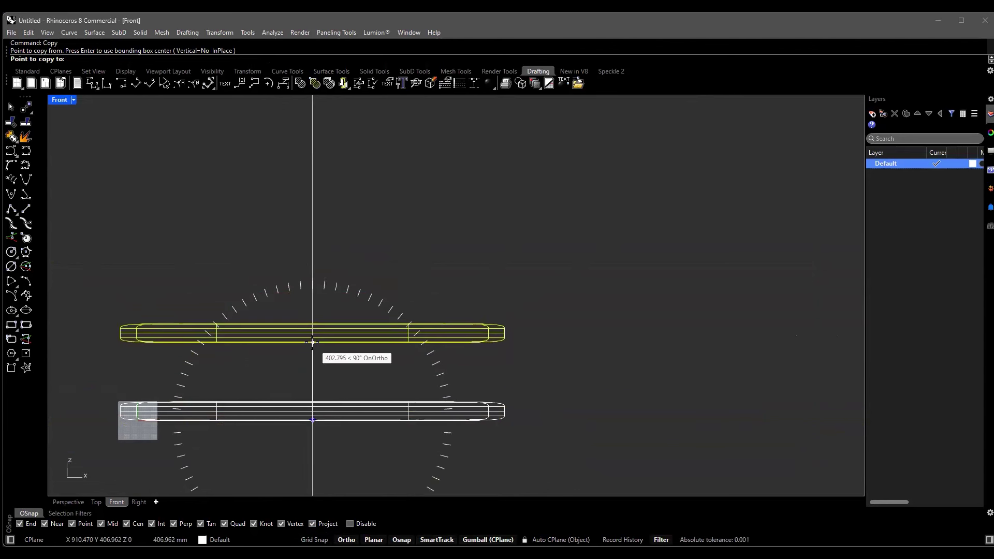
type("350")
key("Return")
left_click(312, 342)
key("Return")
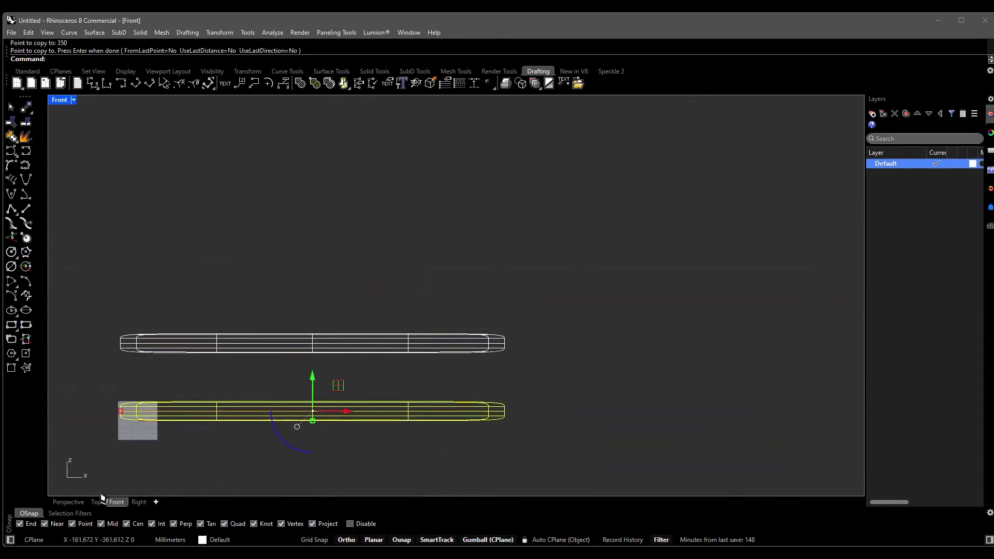
Check both slabs in Perspective, turn Project snap off, and reselect the lower slab in Front view.
left_click(69, 502)
right_click_drag(361, 346, 539, 295)
key("Escape")
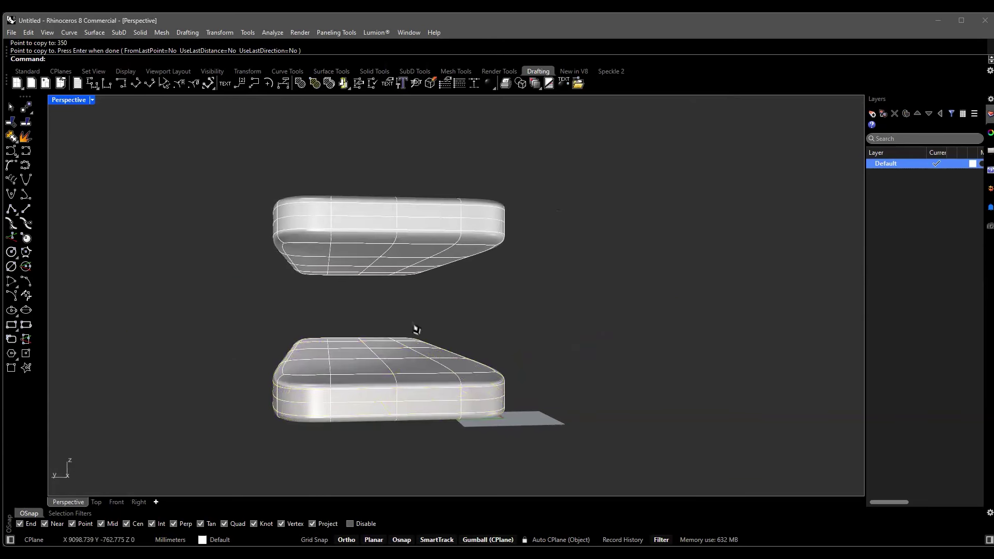
right_click_drag(505, 365, 344, 510)
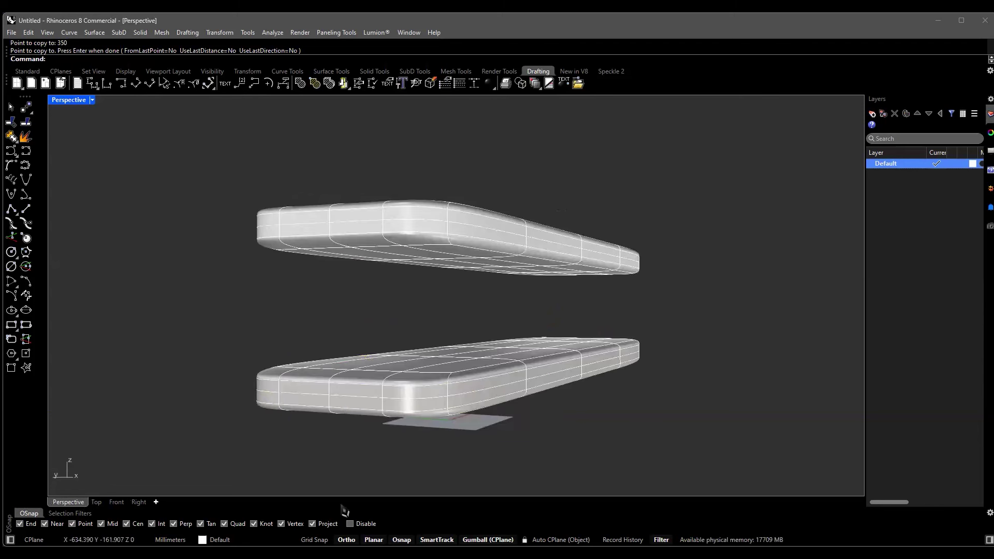
left_click(313, 523)
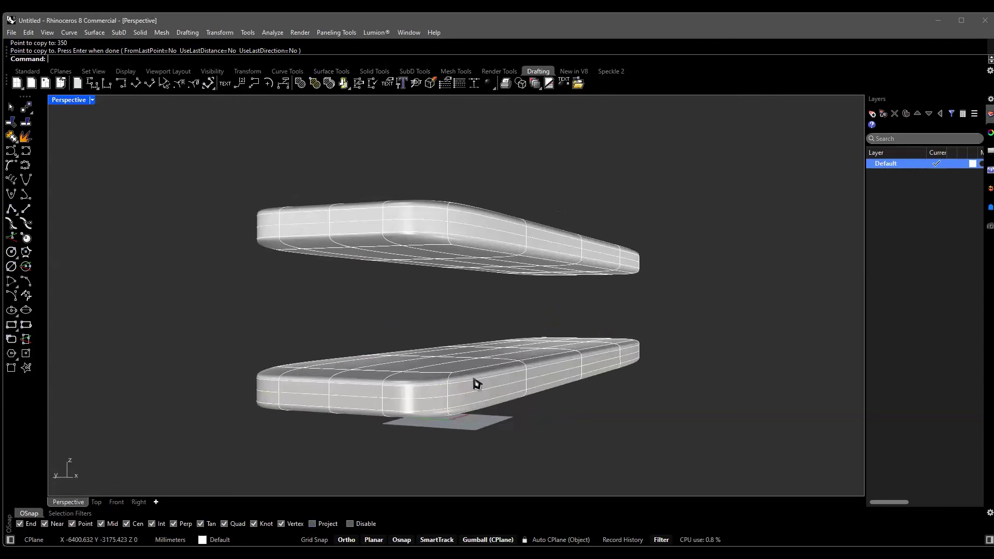
left_click(96, 503)
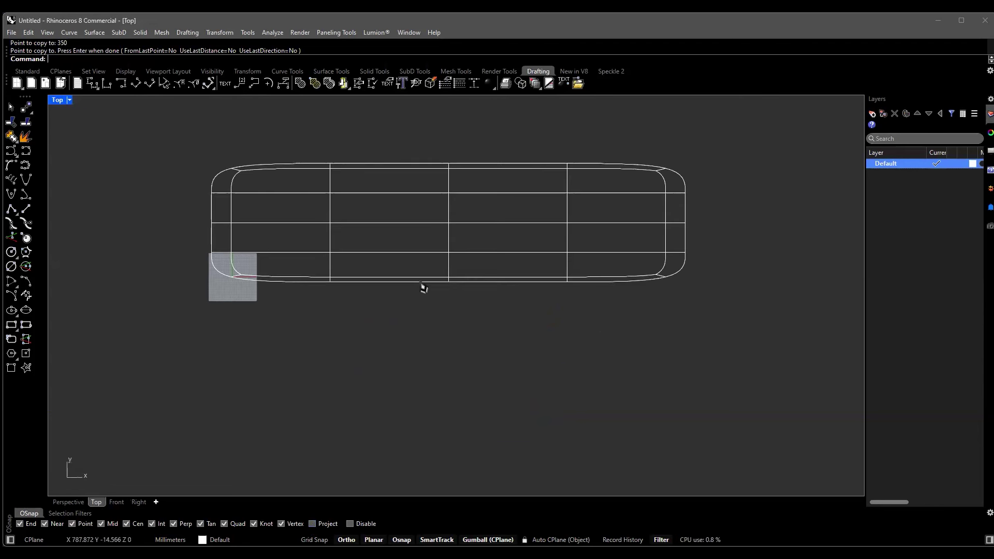
scroll(421, 287, "down", 3)
left_click(116, 505)
scroll(324, 386, "up", 3)
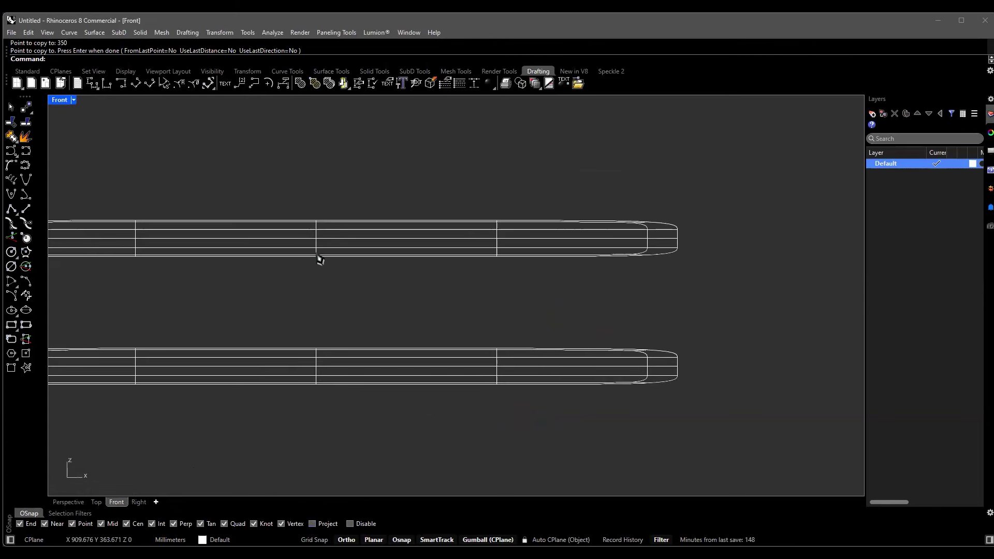
scroll(302, 293, "down", 2)
left_click(387, 336)
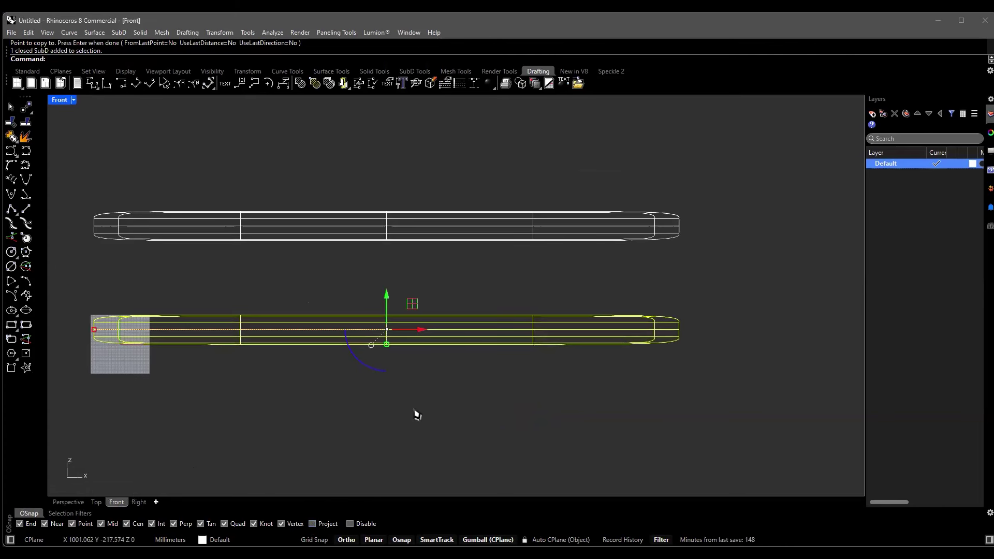
Start another copy of the lower slab and review the slabs in Perspective and Front views.
key("Return")
scroll(413, 406, "up", 1)
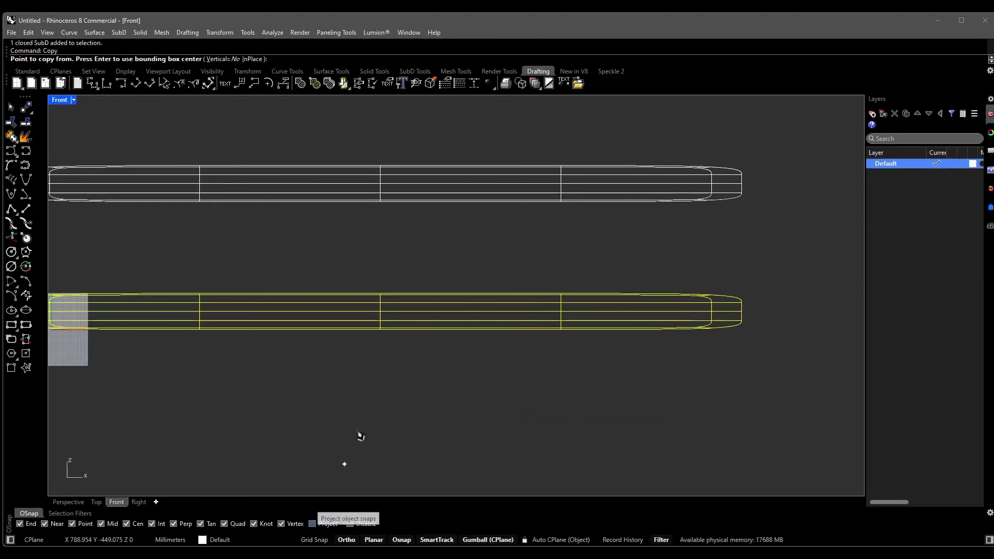
scroll(383, 349, "up", 1)
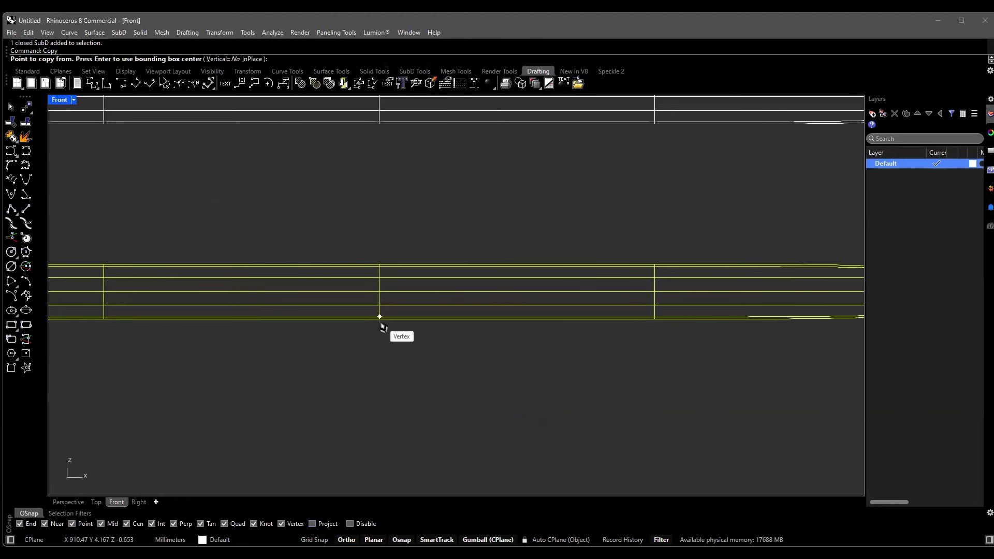
scroll(379, 318, "up", 1)
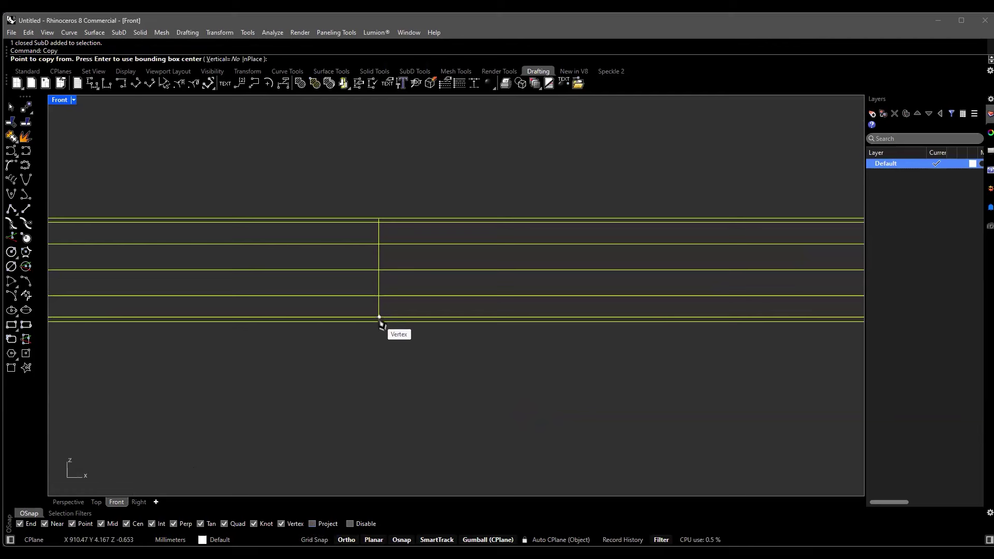
scroll(381, 326, "up", 1)
scroll(382, 320, "down", 4)
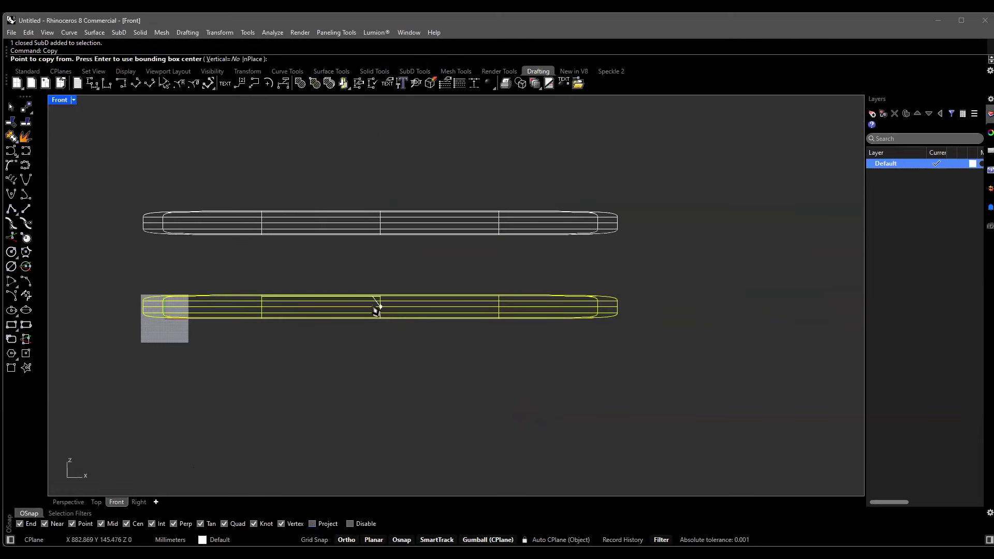
scroll(382, 318, "up", 2)
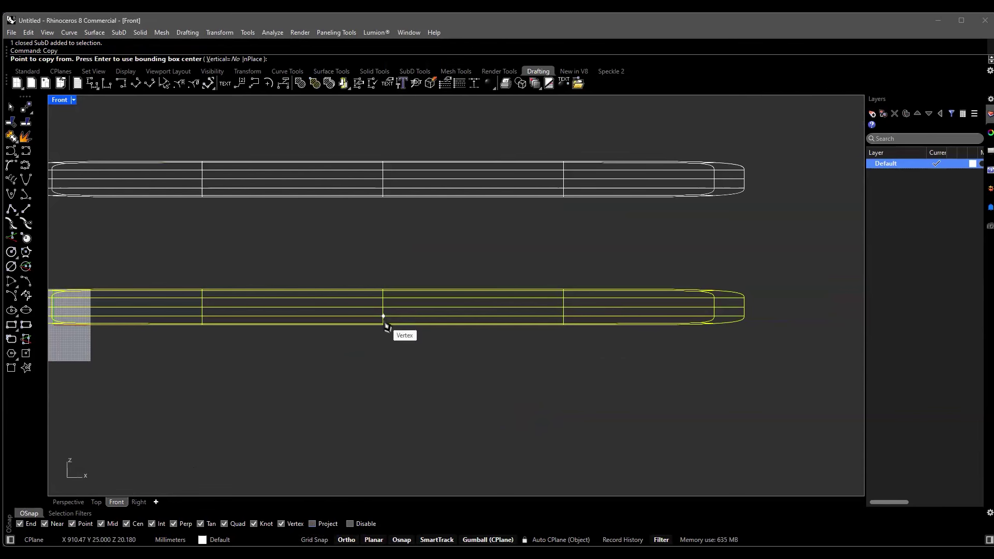
left_click(68, 501)
right_click_drag(541, 388, 455, 445)
right_click_drag(541, 387, 467, 385)
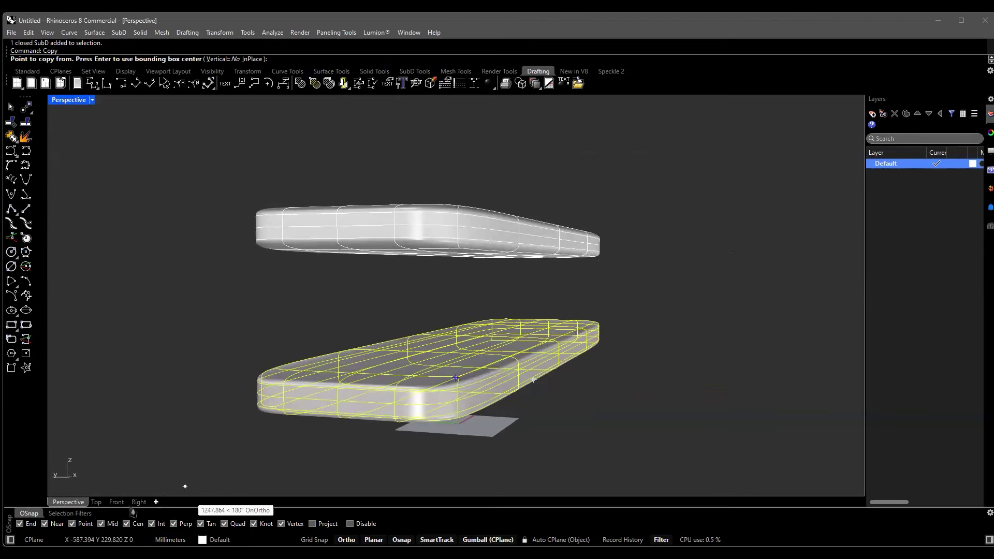
left_click(117, 502)
right_click_drag(314, 351, 337, 354)
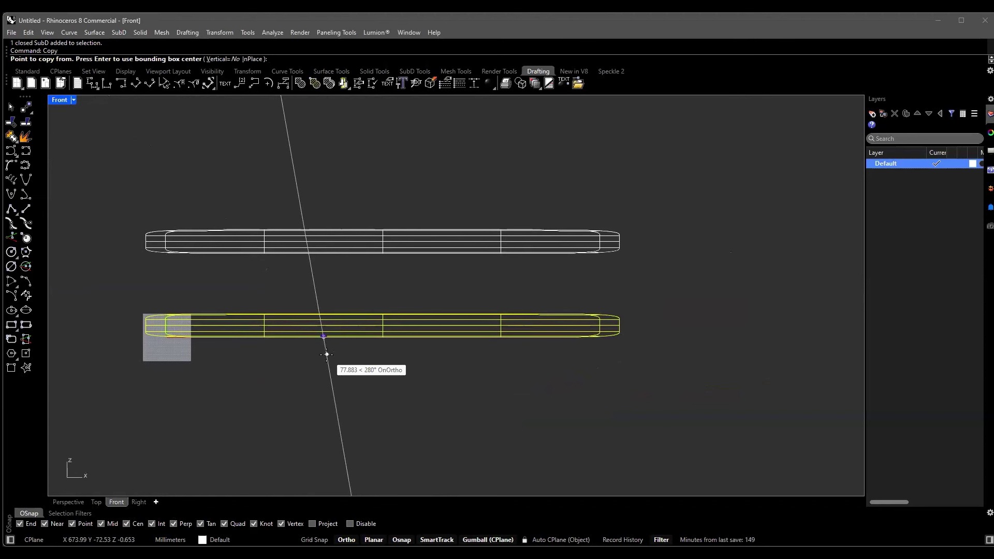
scroll(362, 352, "up", 5)
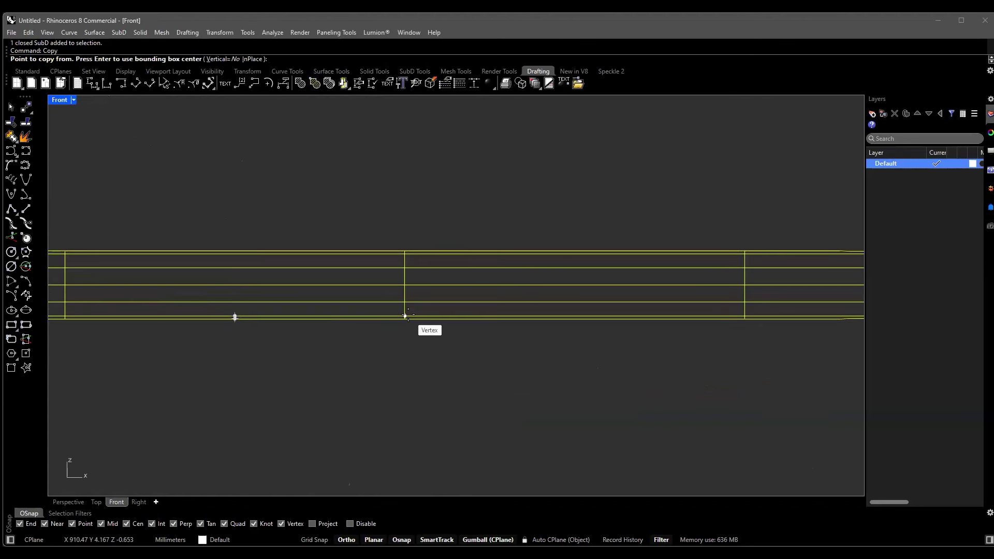
Turn Project snap back on, return to the Front view, and cancel the copy, leaving nothing selected.
left_click(68, 502)
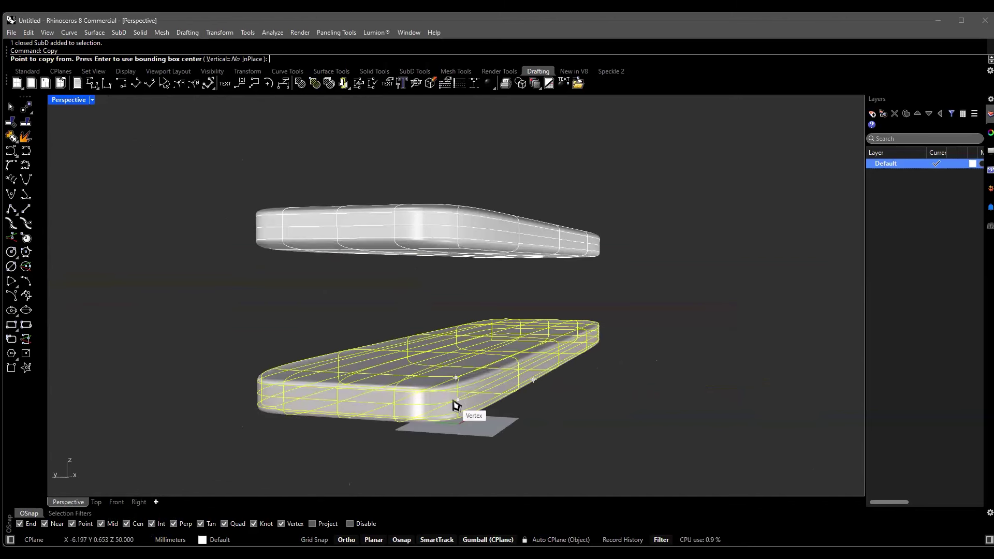
right_click_drag(599, 362, 496, 376)
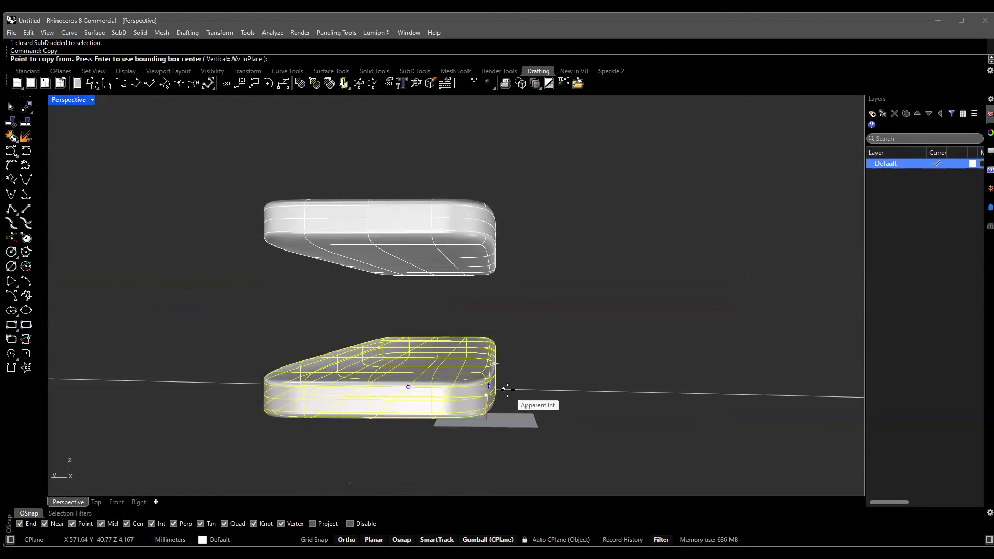
right_click_drag(537, 371, 621, 352)
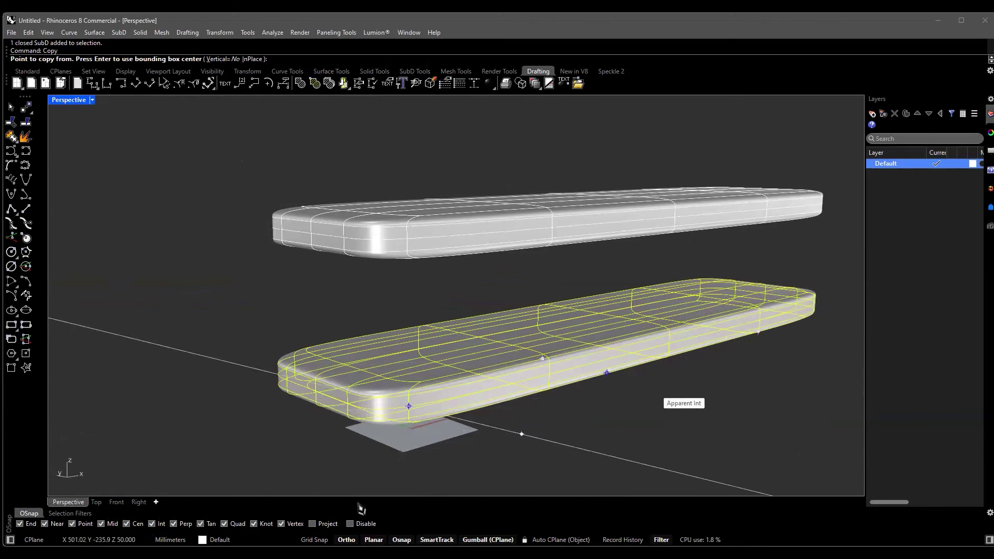
left_click(312, 523)
scroll(518, 447, "down", 3)
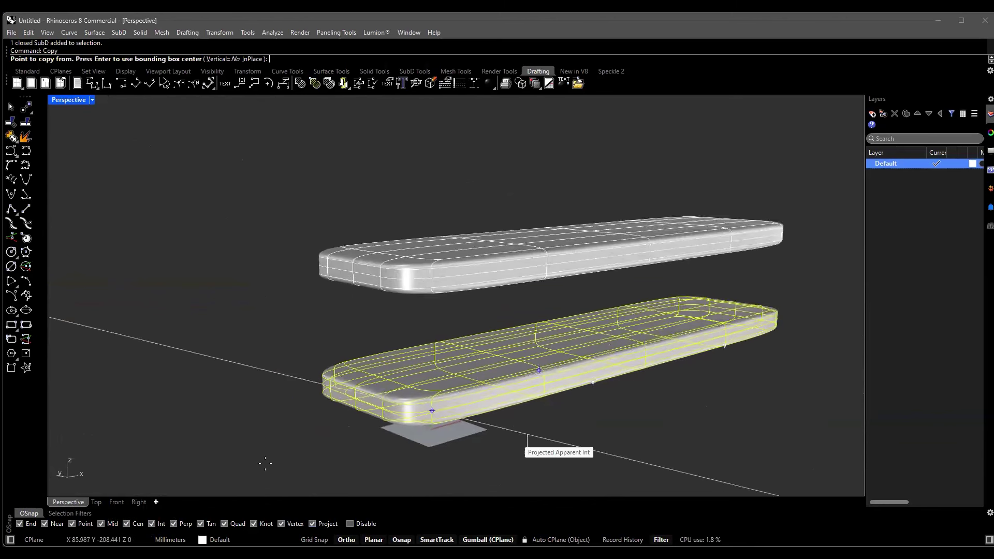
left_click(116, 501)
scroll(506, 290, "down", 3)
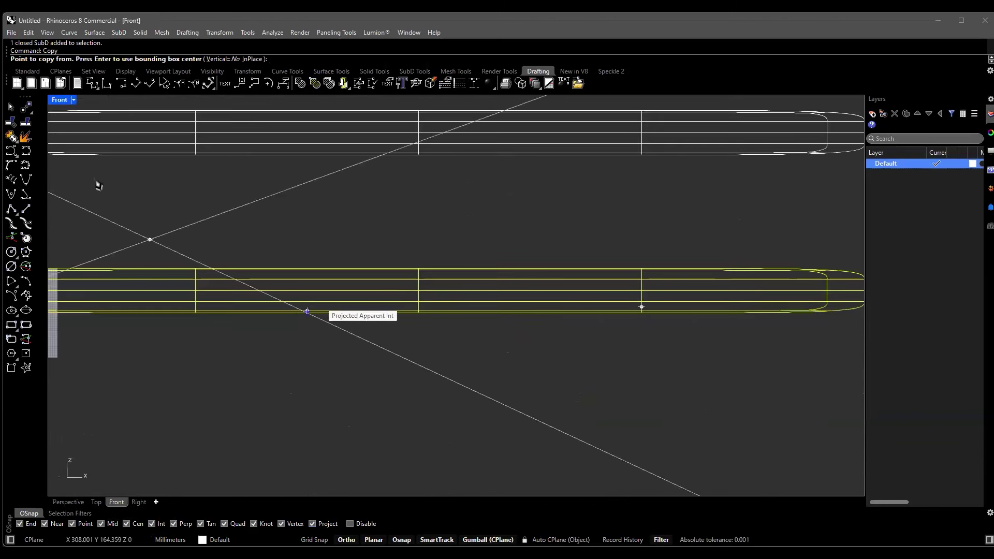
left_click(26, 71)
key("Escape")
key("Escape")
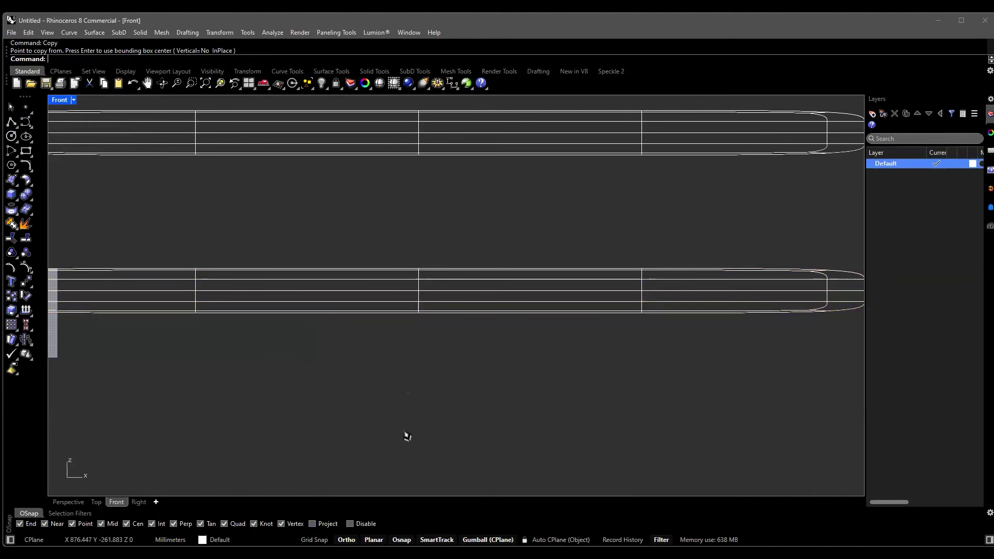
Draw a one-segment polyline from the lower slab's left end to the upper slab's right end.
scroll(408, 436, "down", 4)
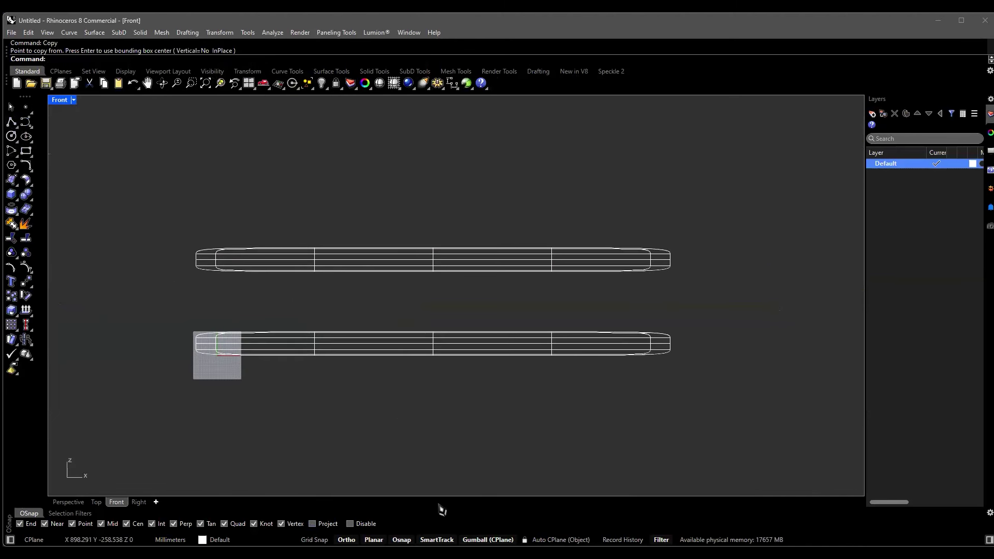
type("pl")
key("Return")
scroll(204, 383, "up", 3)
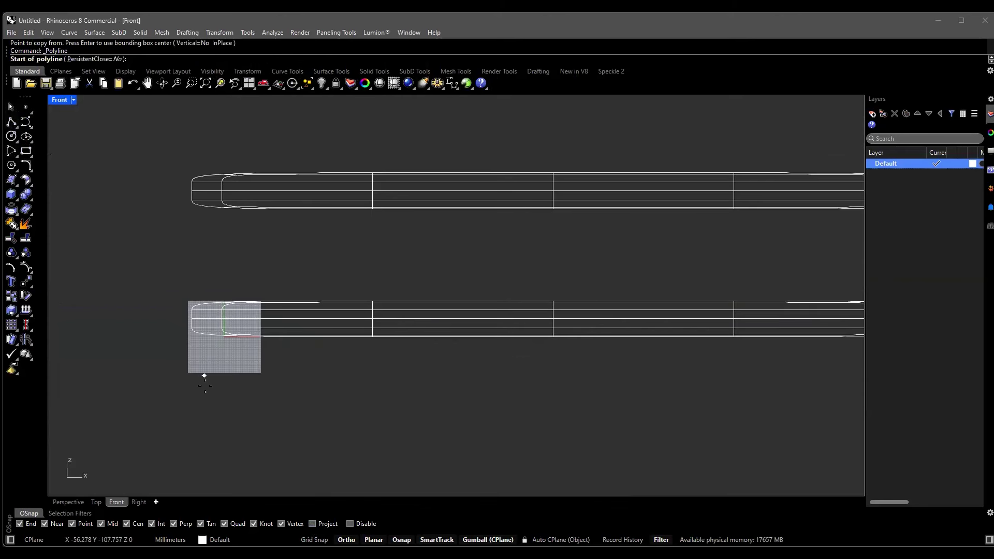
scroll(190, 321, "up", 3)
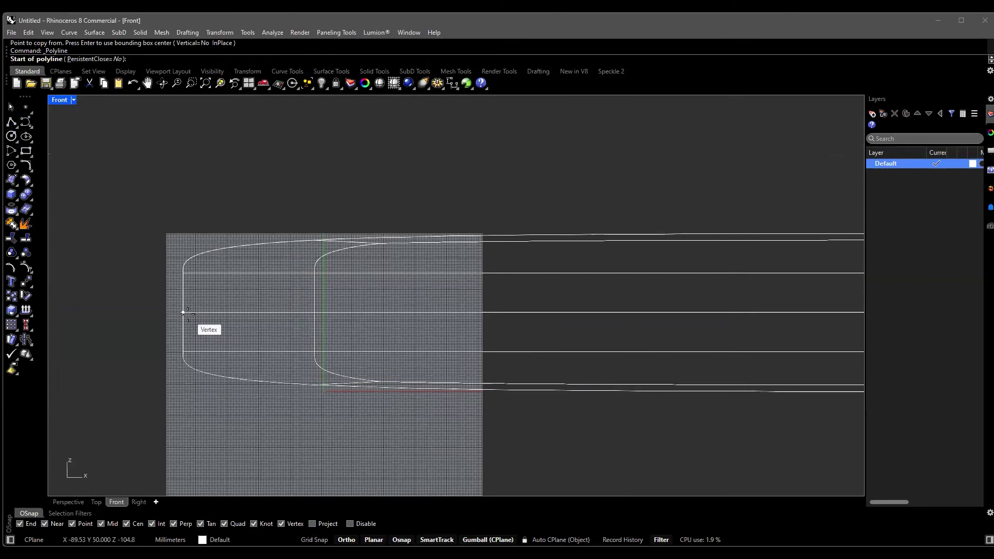
left_click(184, 316)
scroll(183, 317, "down", 5)
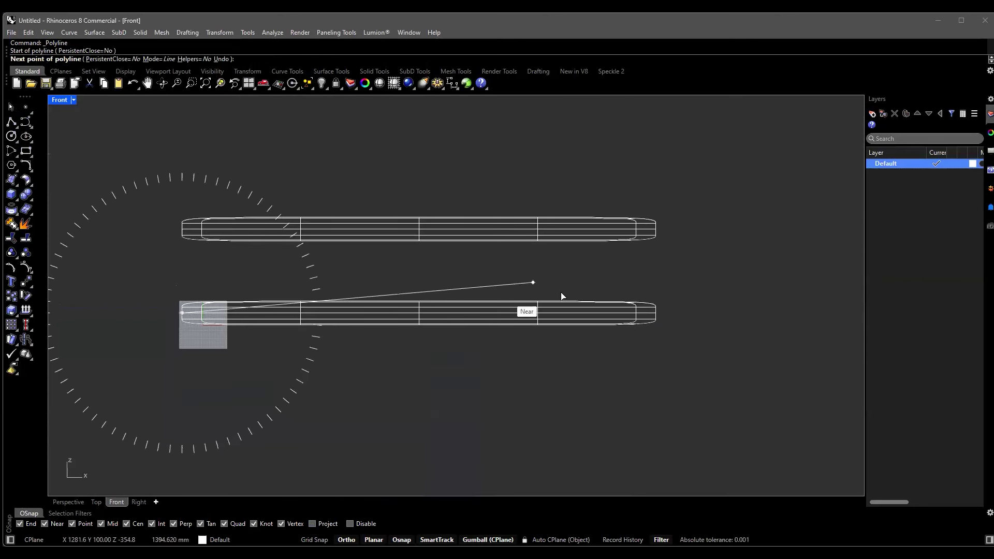
scroll(653, 276, "up", 2)
left_click(652, 202)
key("Return")
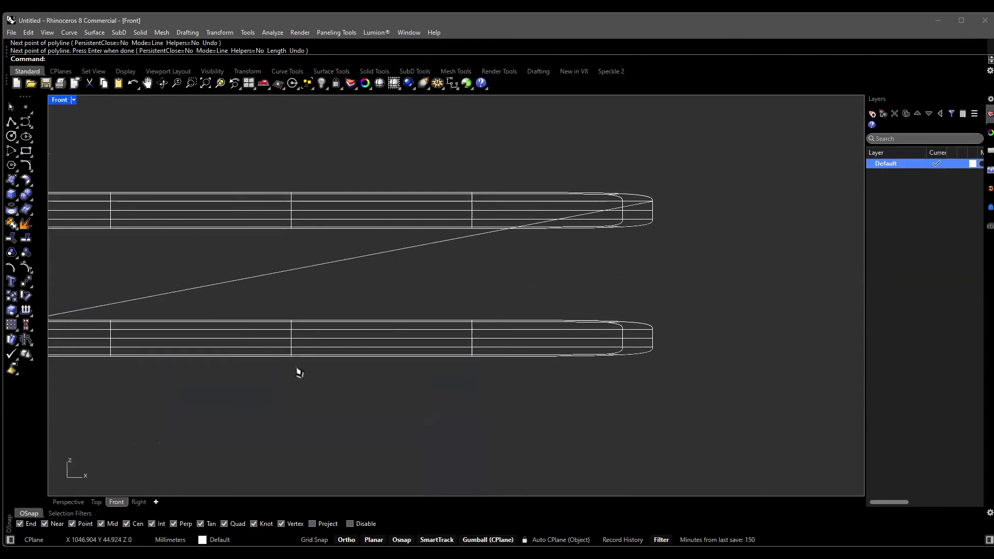
In the Perspective view, orbit around the slabs to inspect the diagonal line and the upper slab.
left_click(68, 502)
right_click_drag(371, 318, 478, 362)
left_click(476, 361)
scroll(499, 332, "up", 8)
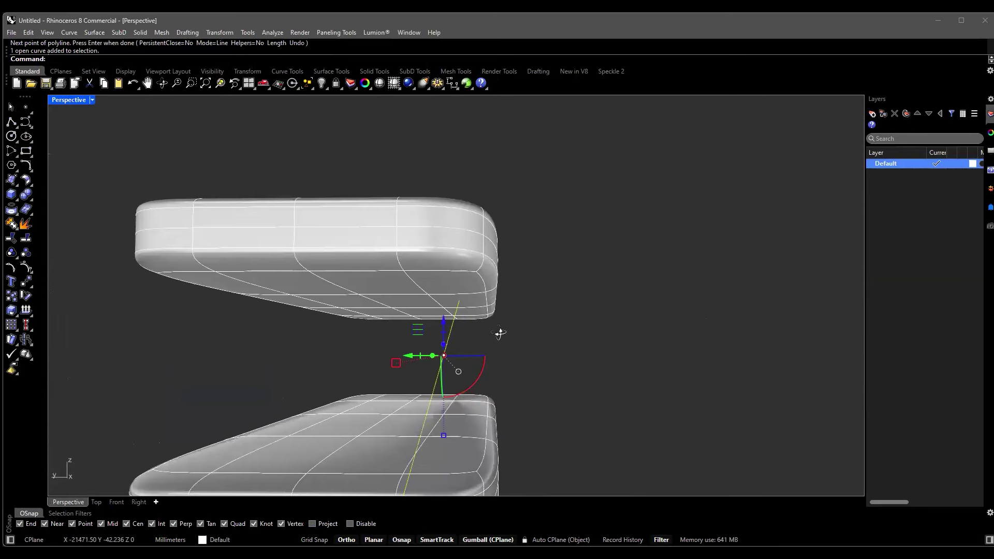
right_click_drag(416, 357, 519, 344)
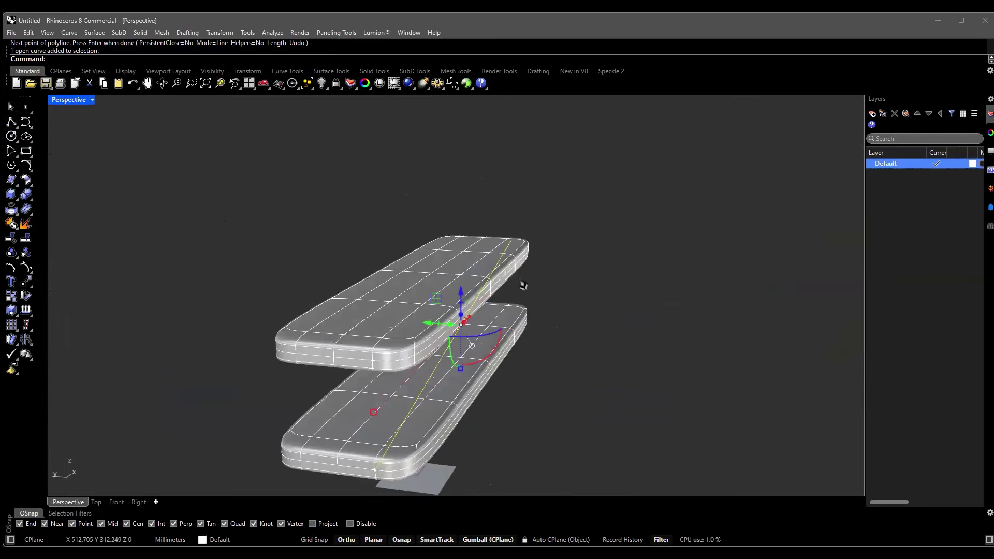
left_click(516, 244)
scroll(520, 246, "up", 3)
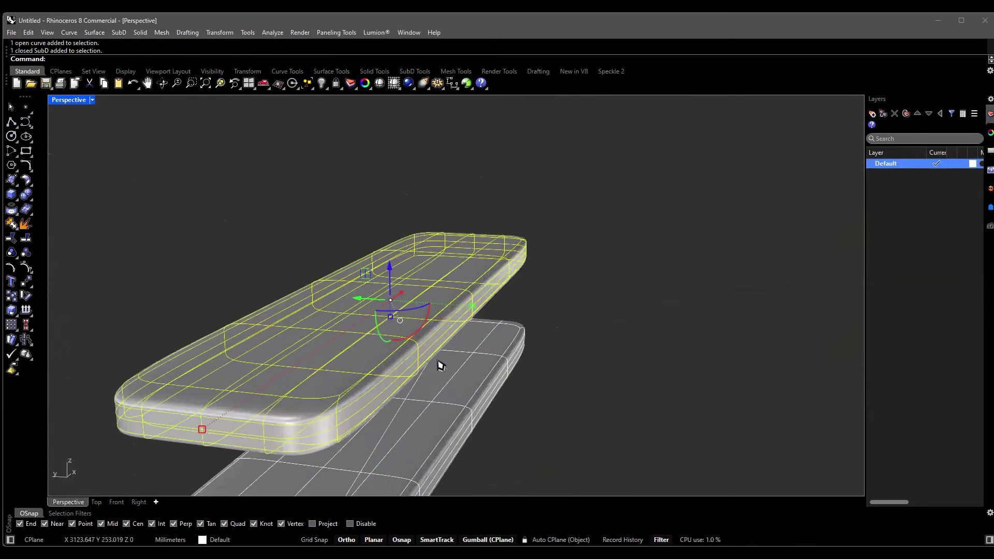
Slide the diagonal line's end point along Y at the upper slab.
left_click(416, 392)
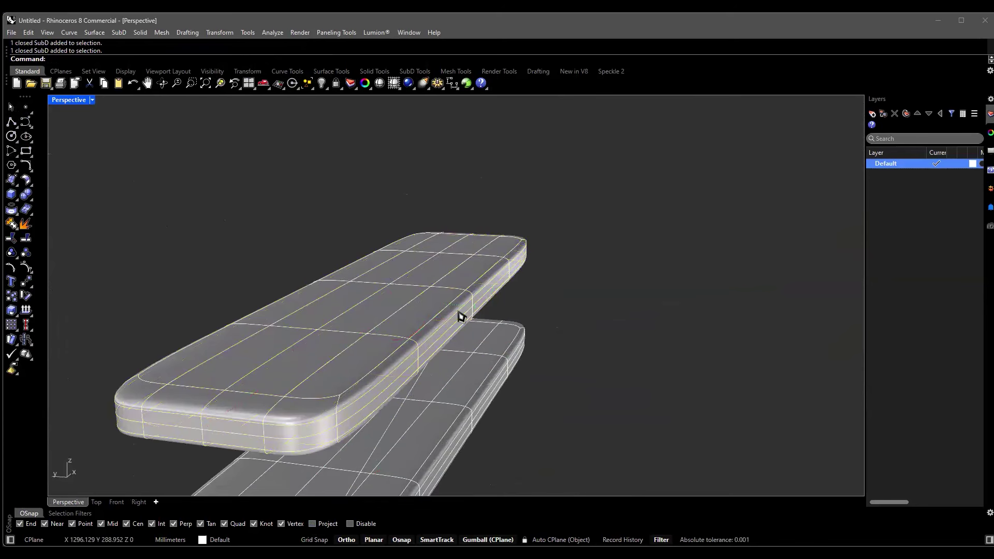
left_click(485, 305)
right_click_drag(485, 305, 499, 377)
scroll(507, 348, "up", 5)
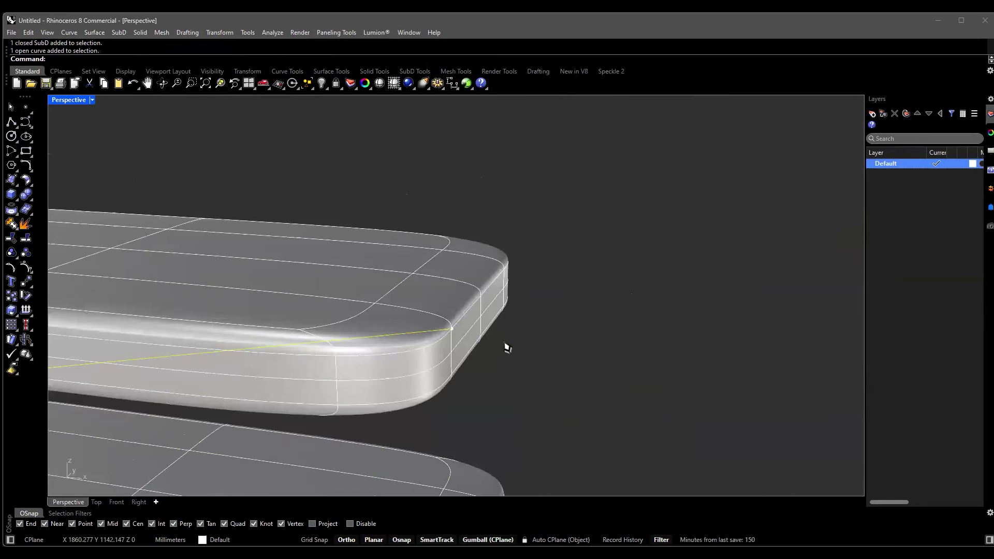
left_click(453, 331)
scroll(473, 338, "down", 2)
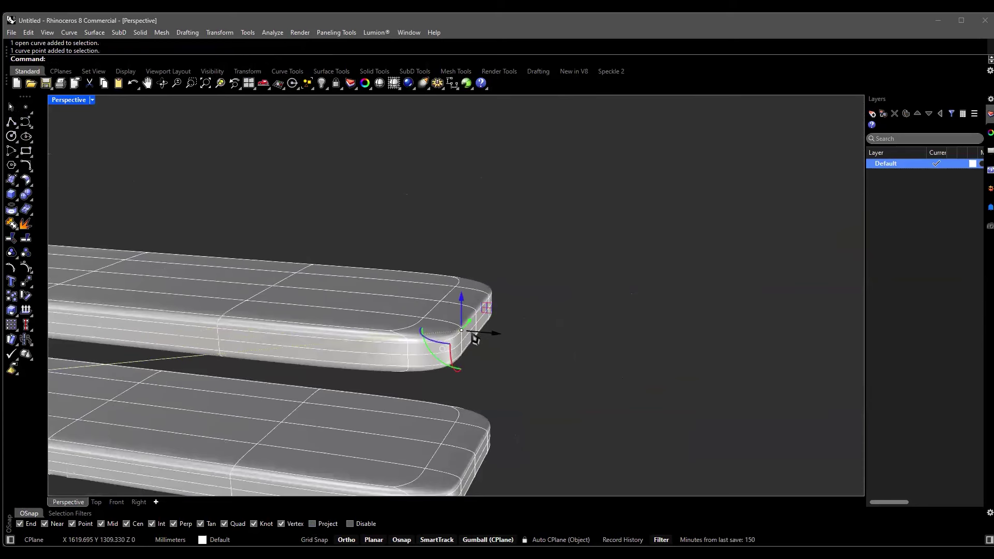
scroll(445, 344, "down", 3)
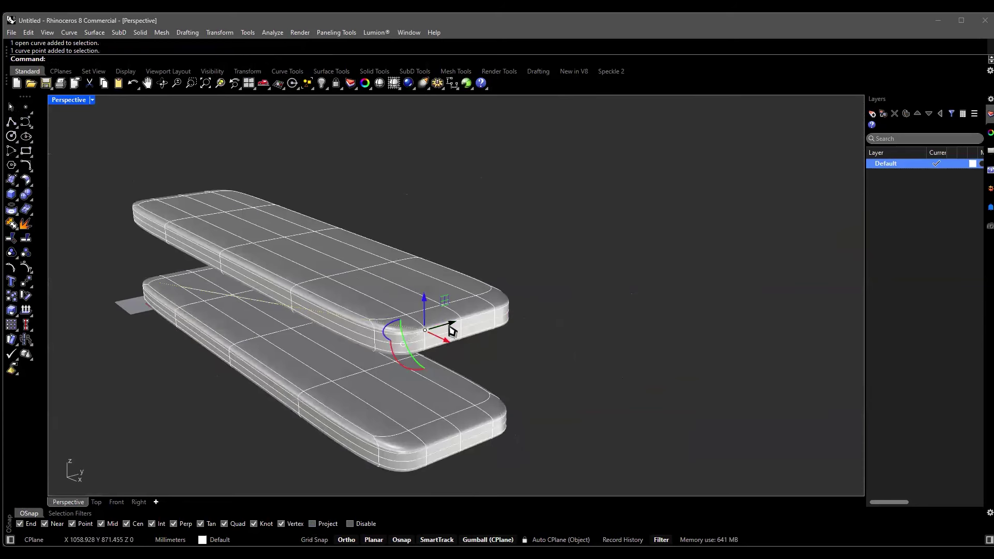
left_click_drag(454, 331, 521, 317)
Select the whole diagonal curve, delete it, and orbit to review the two slabs.
right_click_drag(304, 324, 348, 346)
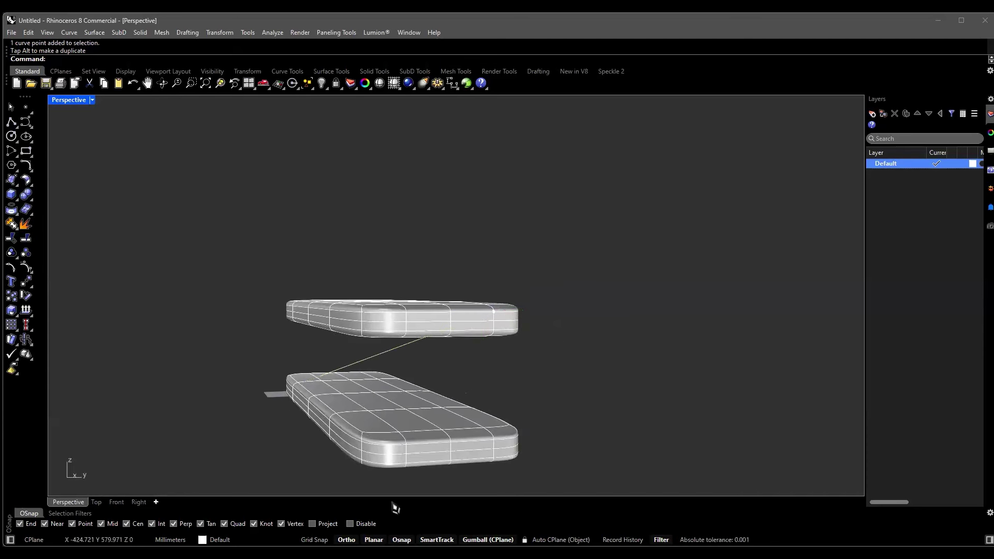
left_click(394, 353)
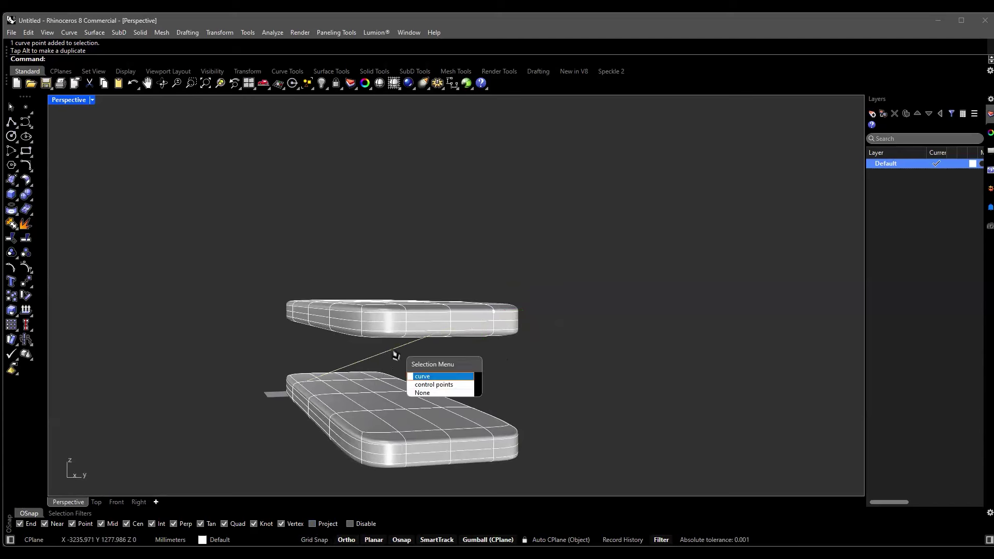
left_click(442, 377)
key("Delete")
right_click_drag(466, 390, 543, 392)
left_click(543, 393)
right_click_drag(510, 426, 471, 325)
left_click(471, 324)
left_click(306, 247)
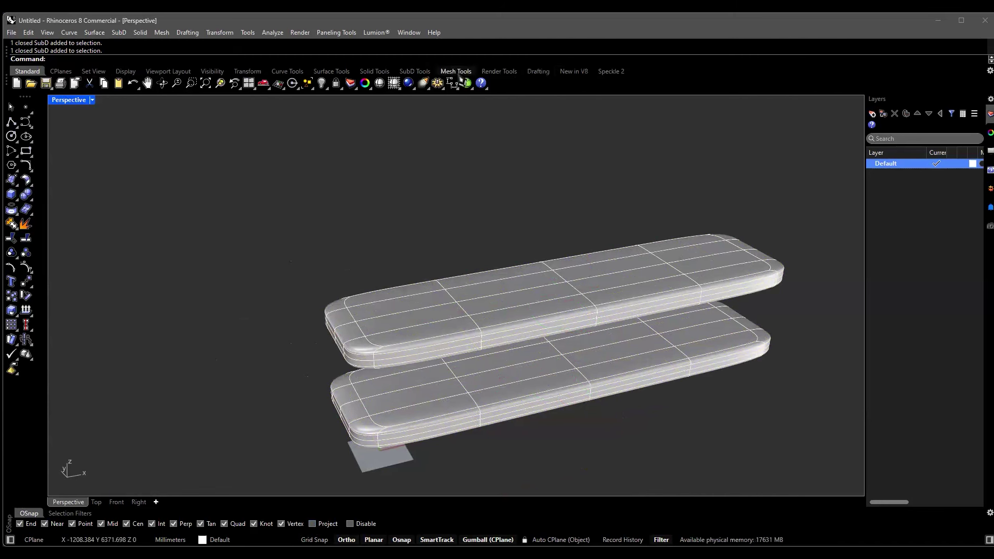
Start a SubD box from the SubD tool set.
left_click(455, 71)
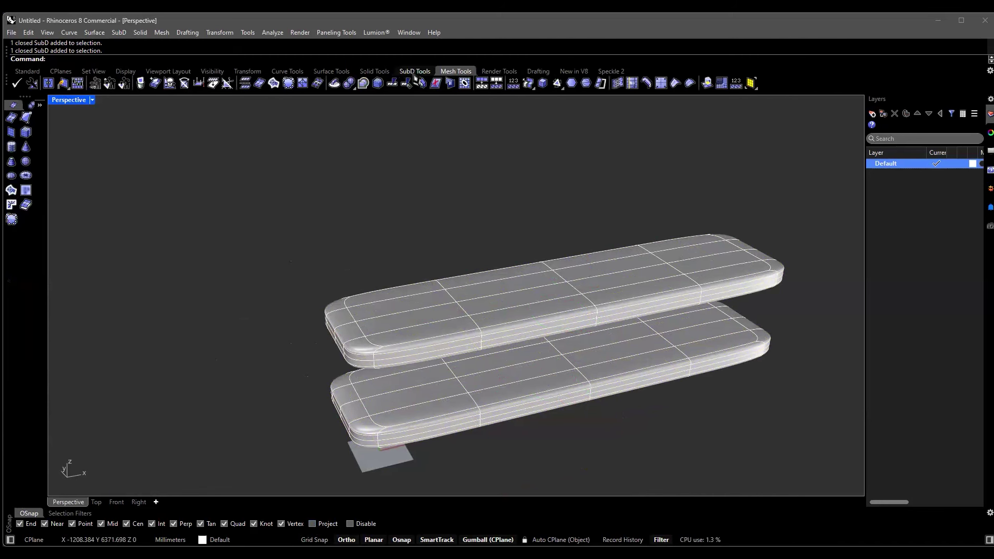
left_click(415, 71)
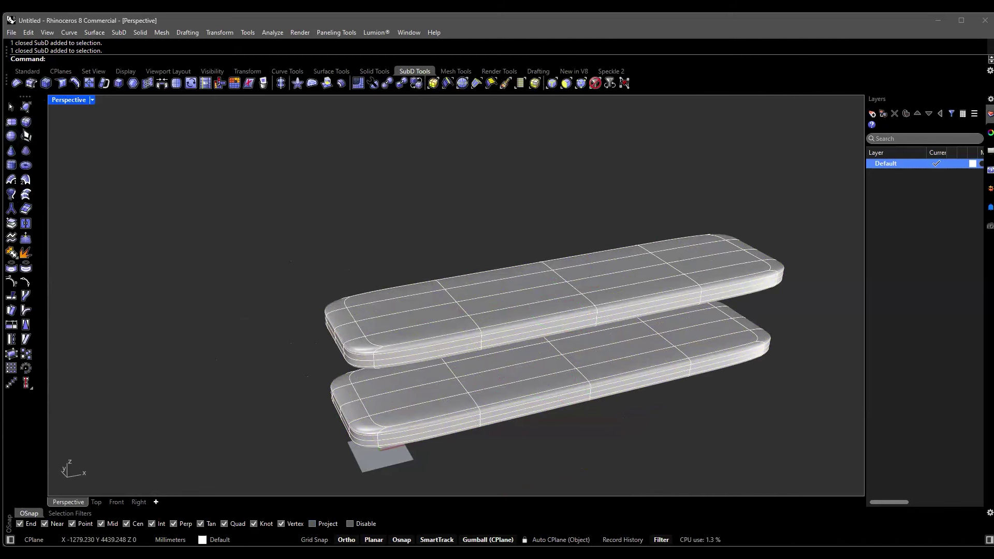
left_click(25, 123)
scroll(231, 297, "down", 5)
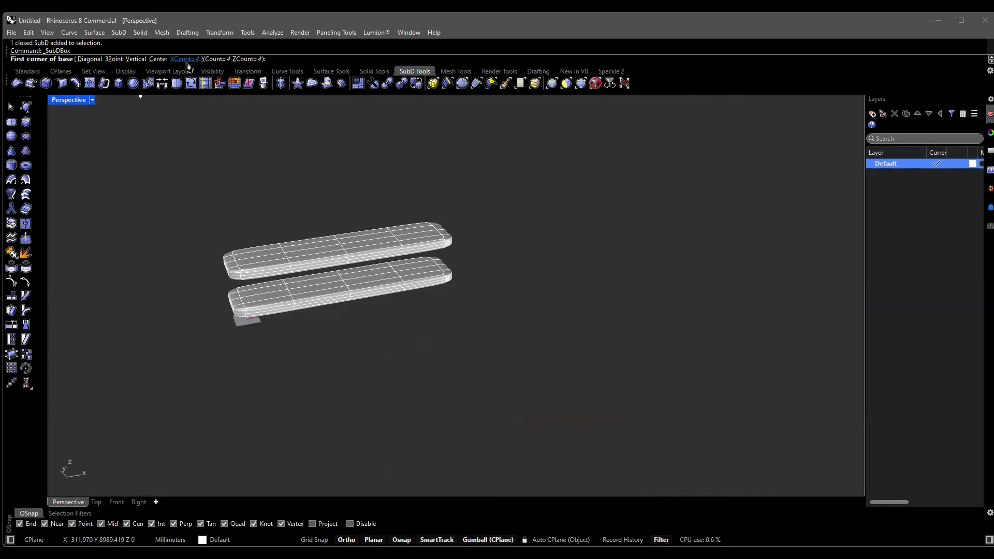
Orbit and pan around both slabs, then cancel the SubD box.
right_click_drag(307, 334, 375, 296)
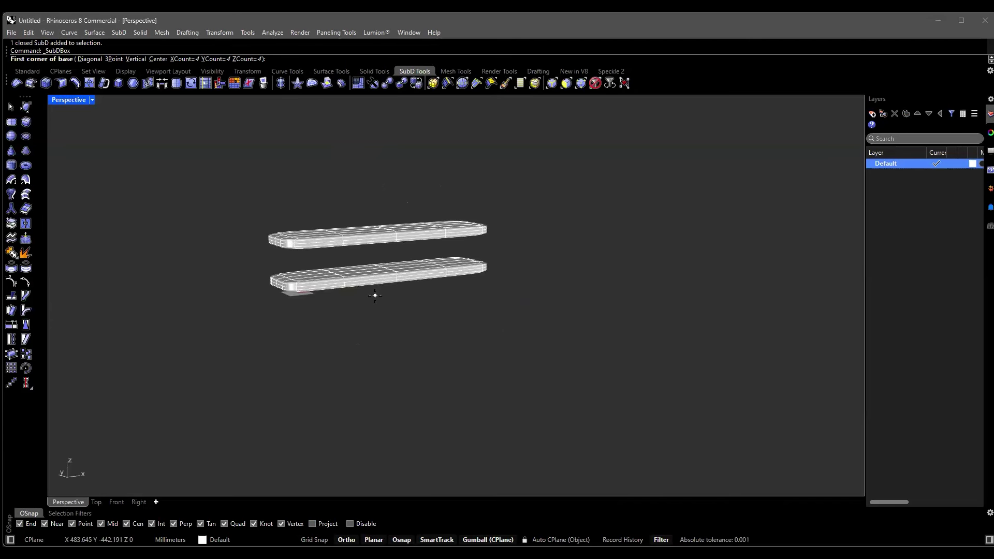
scroll(370, 296, "up", 6)
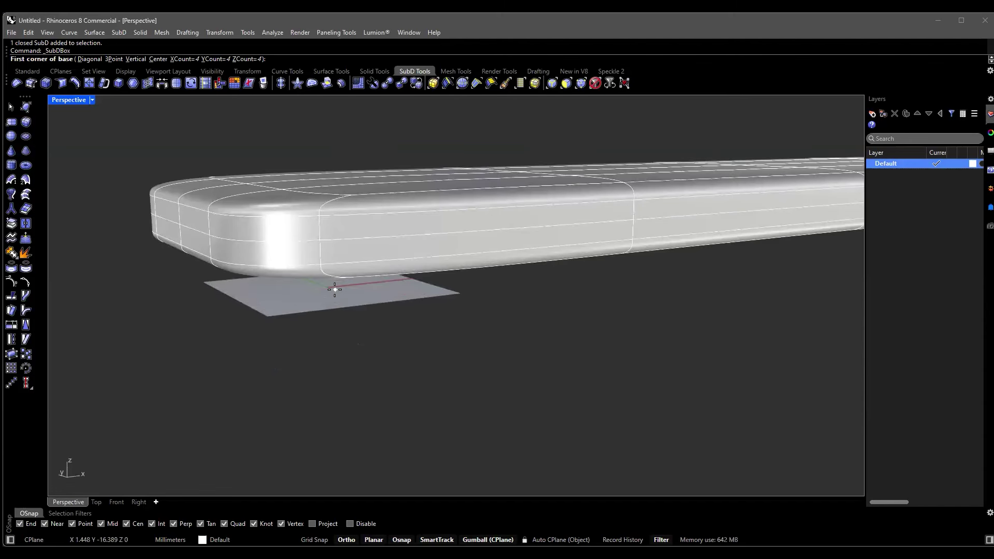
right_click_drag(331, 293, 452, 288)
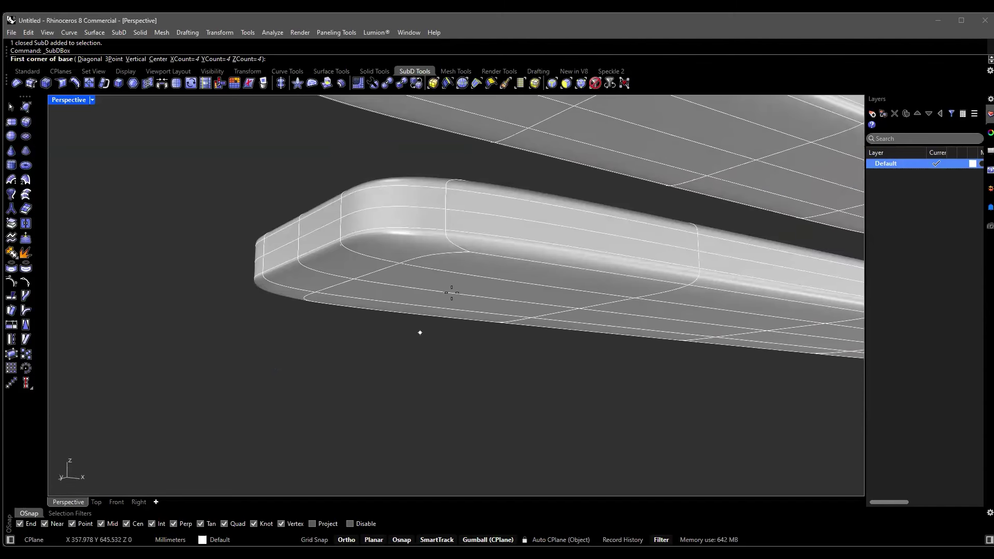
right_click_drag(502, 239, 445, 399)
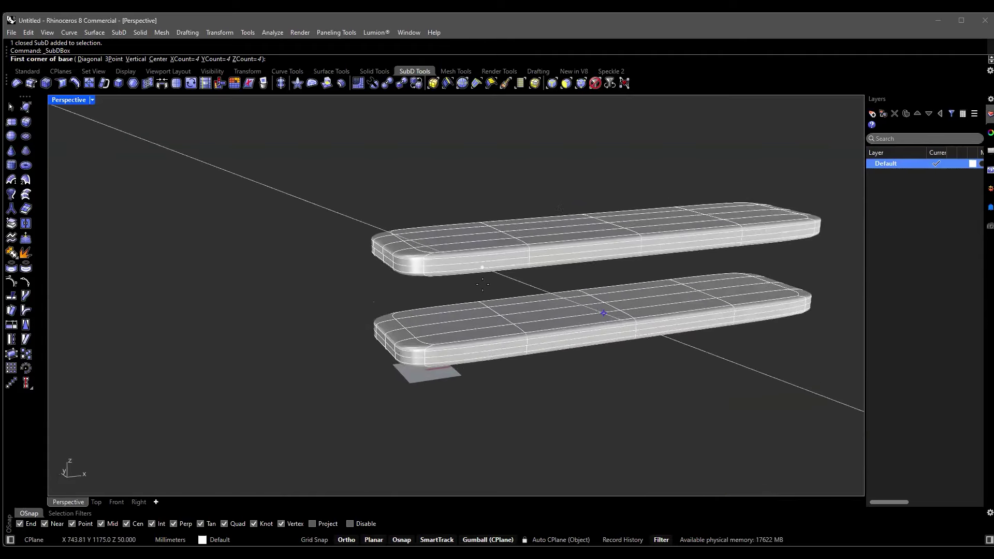
scroll(446, 400, "up", 3)
scroll(447, 400, "up", 3)
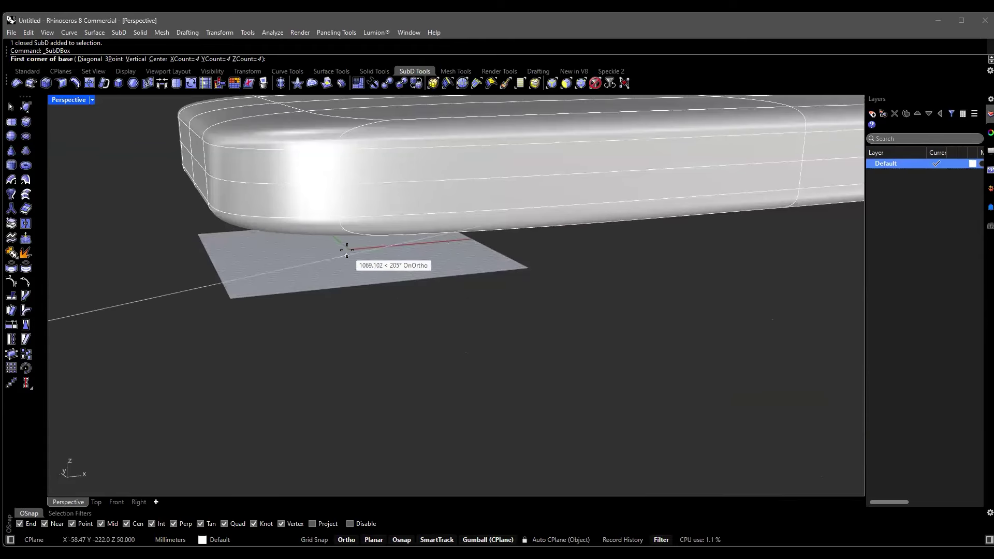
right_click_drag(351, 299, 348, 416, "shift")
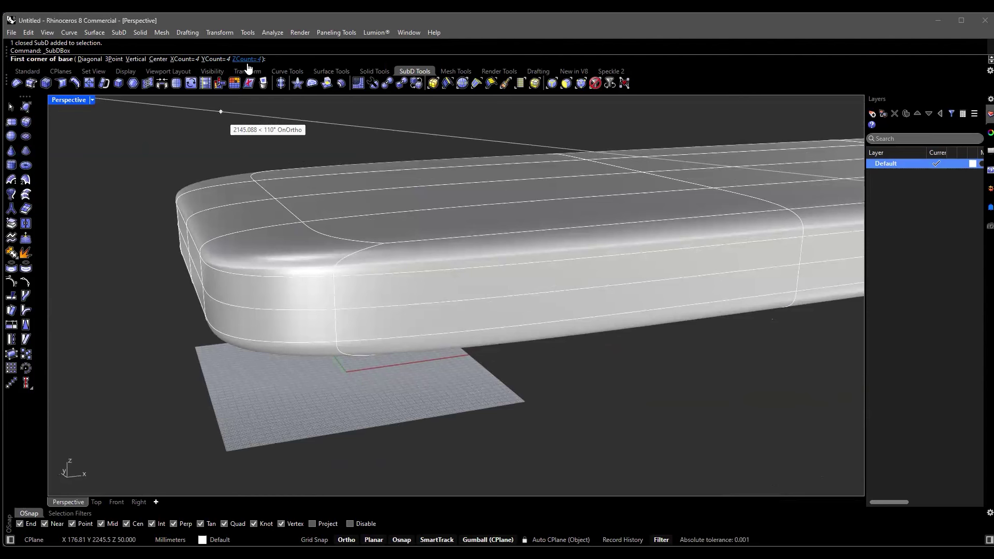
key("Escape")
Bring the view to a close, shallow angle on the slab and restart SubDBox.
right_click_drag(469, 301, 466, 302, "shift")
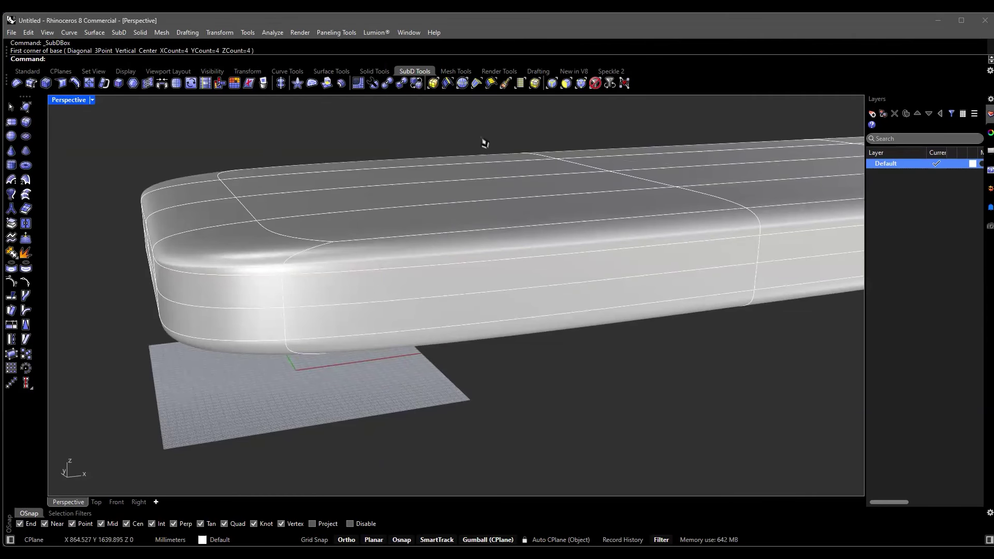
right_click_drag(538, 231, 530, 220)
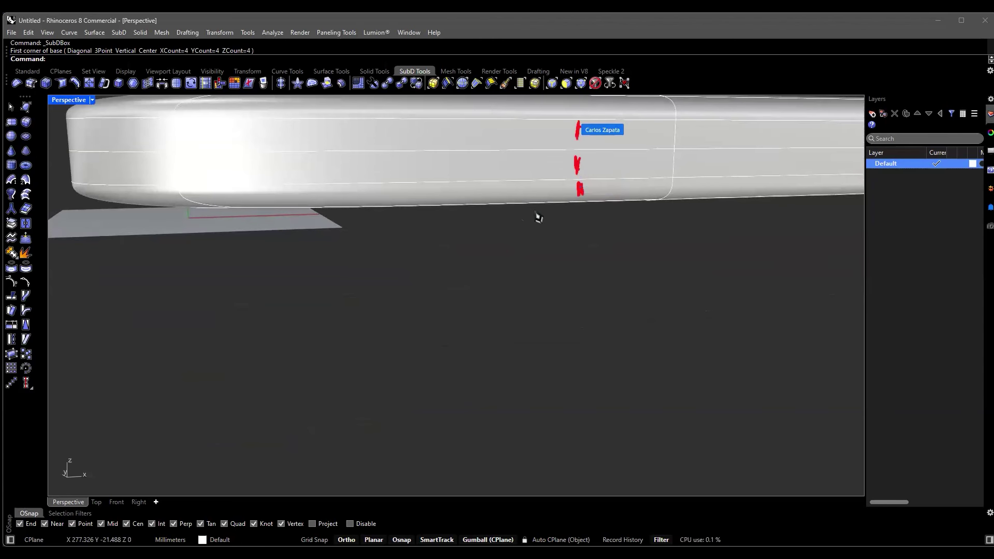
right_click_drag(539, 239, 62, 193)
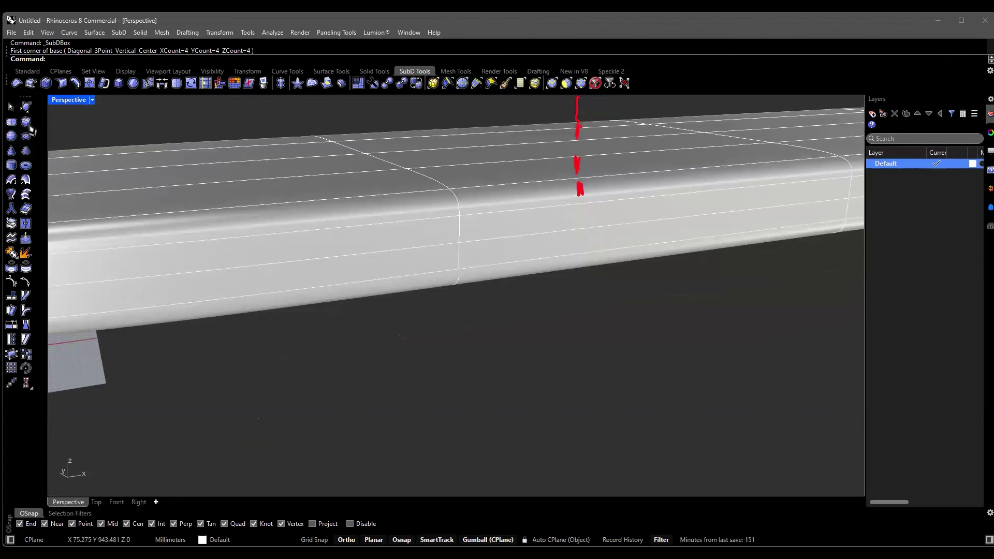
key("Return")
scroll(315, 293, "down", 3)
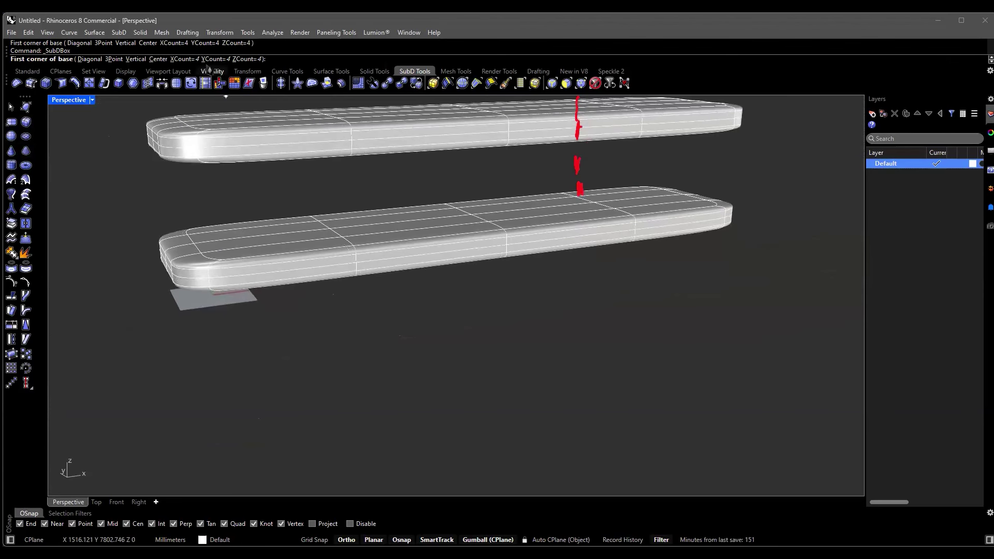
Set the SubD box to ZCount 10, YCount 3 and XCount 2.
left_click(244, 60)
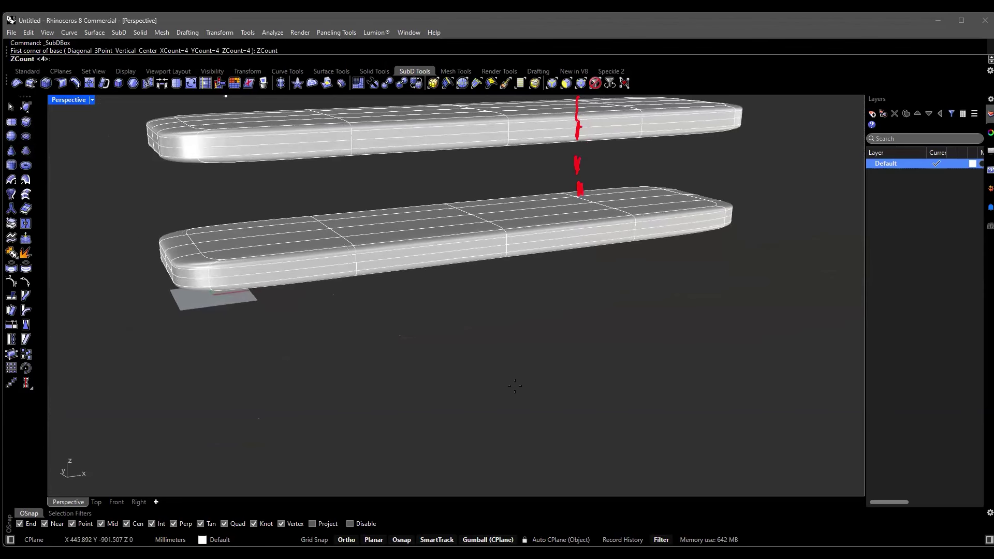
type("10")
key("Return")
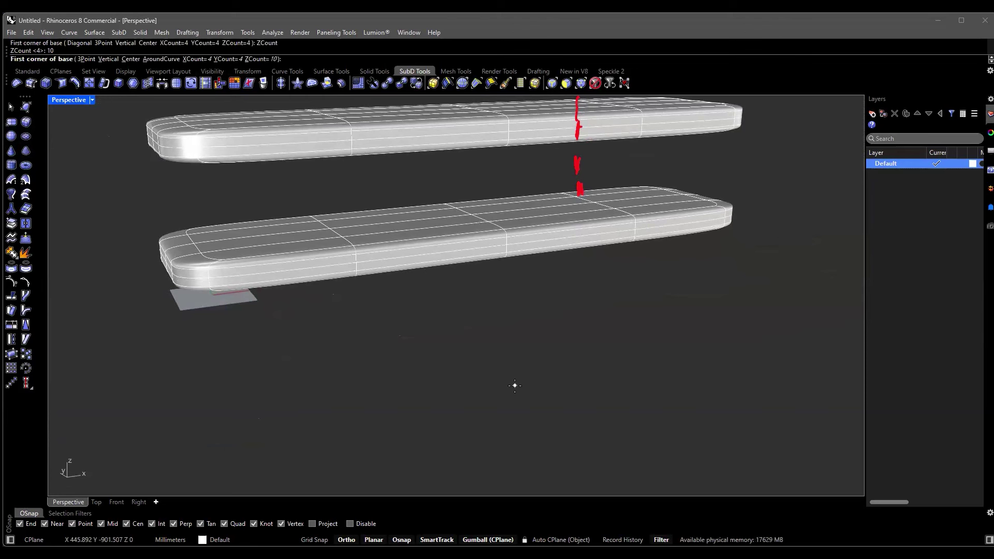
left_click(227, 59)
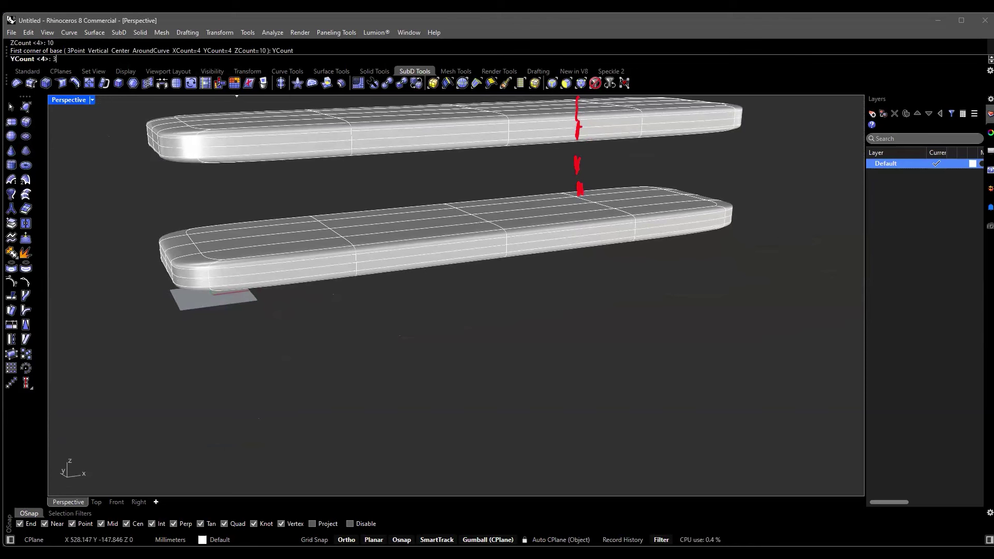
type("3")
key("Return")
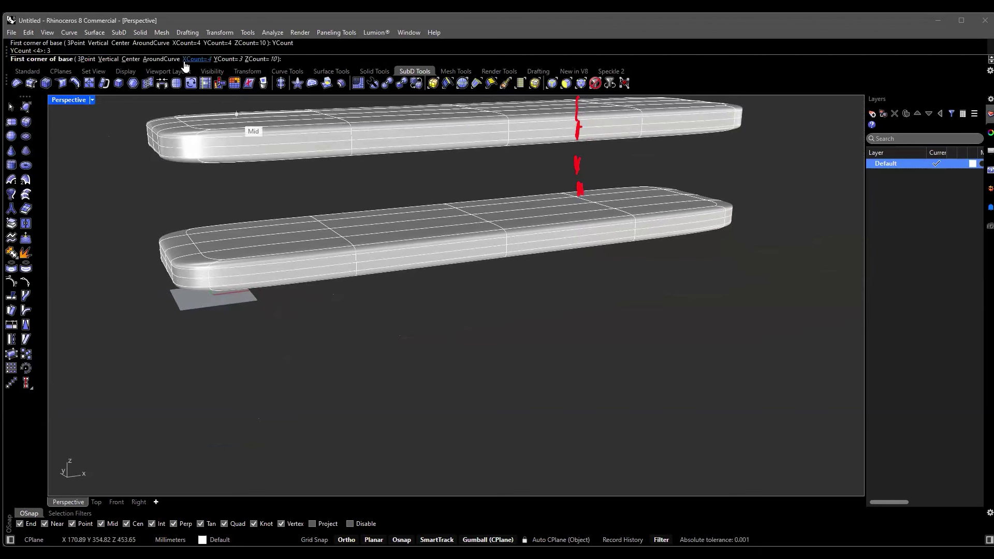
left_click(185, 60)
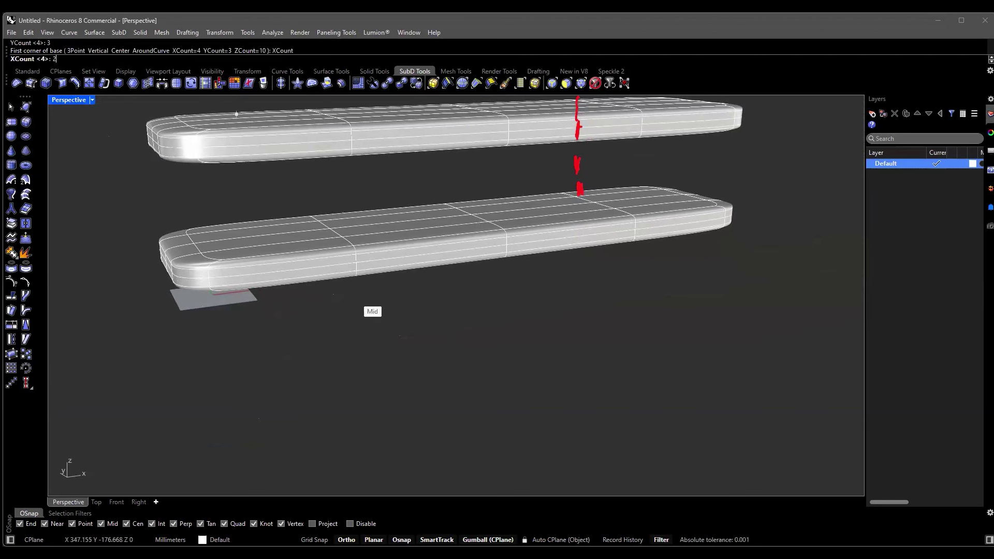
key("Return")
Place the box's two base corners and its height, then orbit to view the tall box.
left_click(194, 344)
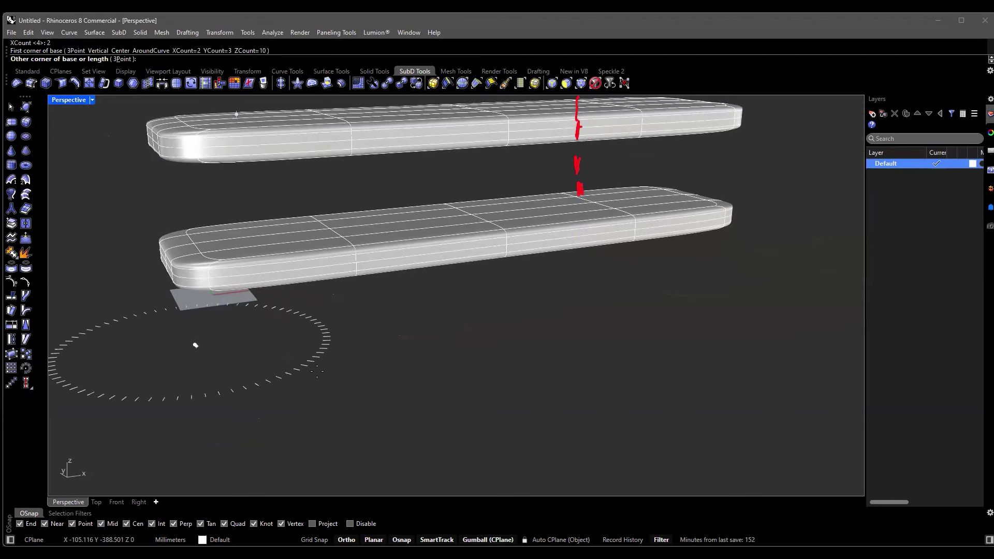
left_click(816, 363)
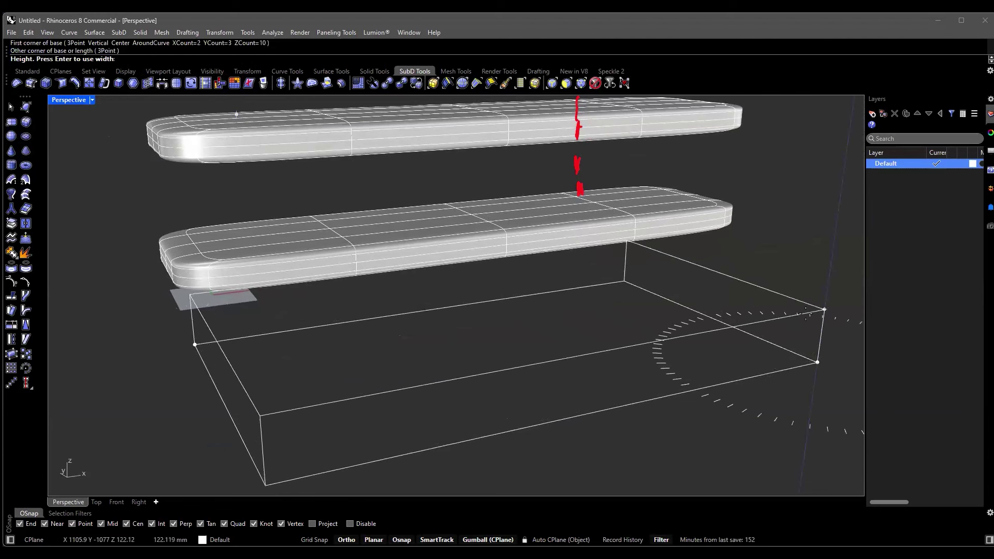
left_click(823, 148)
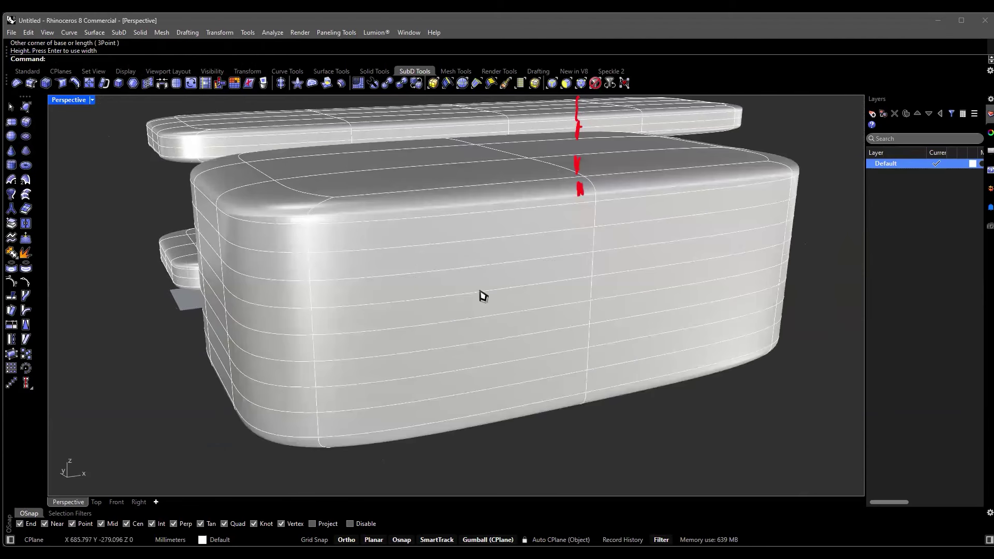
right_click_drag(548, 280, 677, 255)
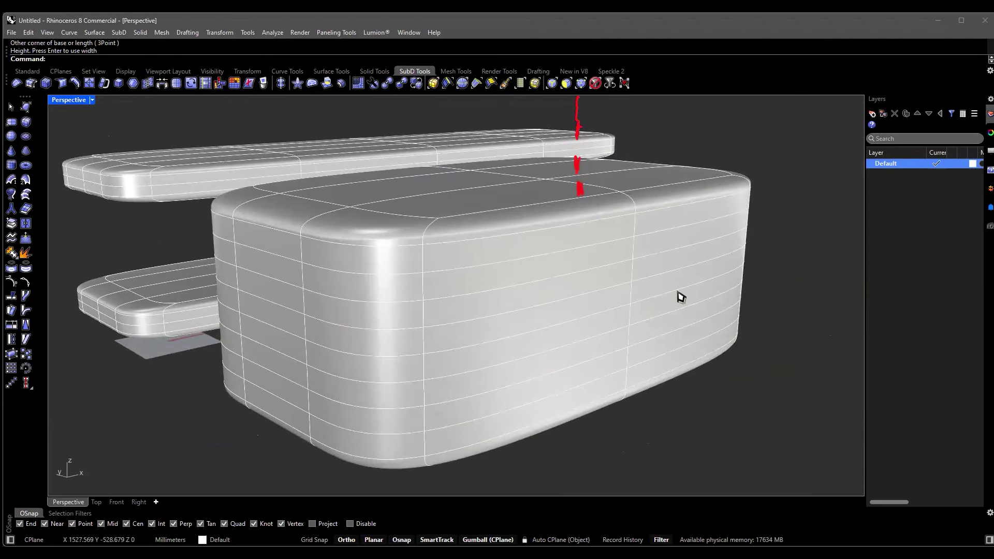
right_click_drag(661, 348, 642, 334)
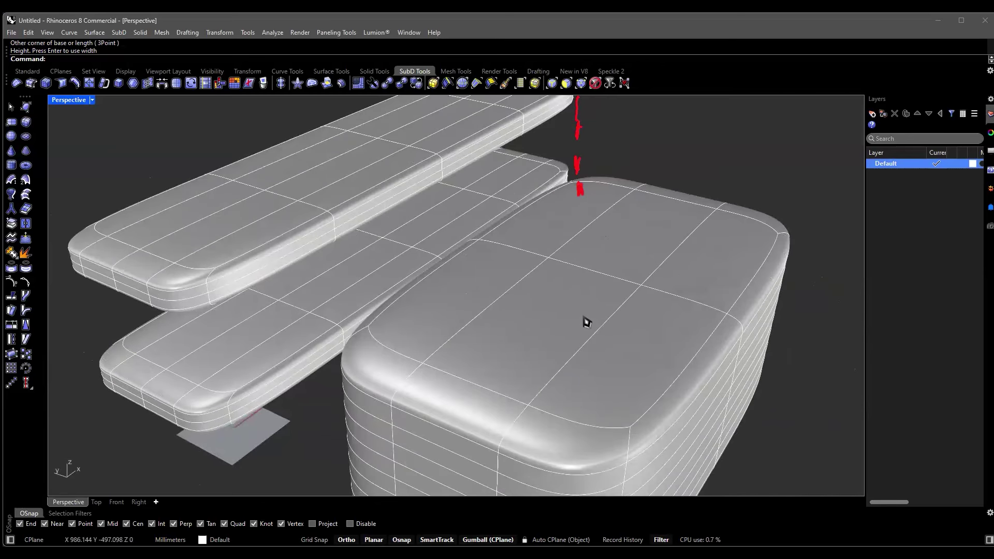
Select the tall SubD box and delete it.
right_click_drag(651, 373, 590, 324)
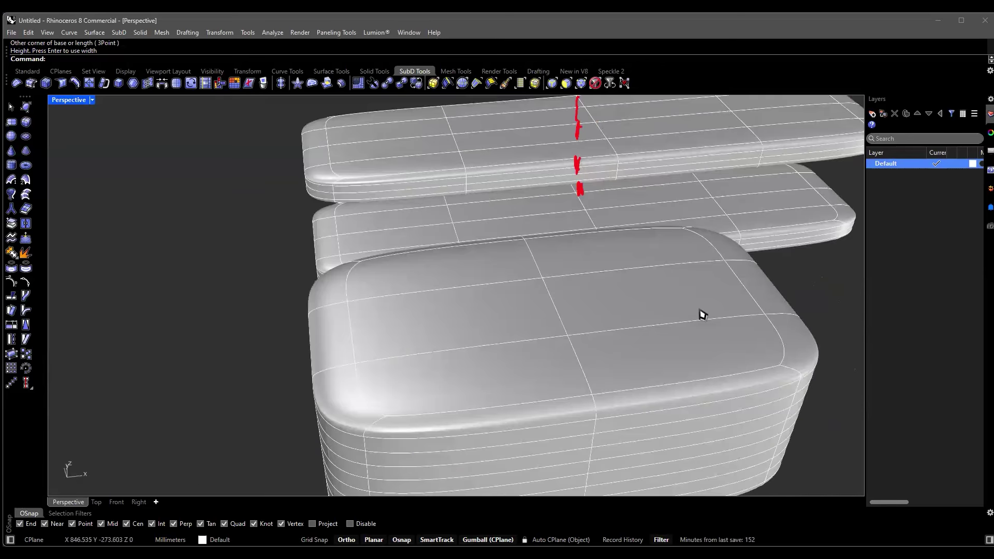
mouse_move(611, 357)
right_mouse_down()
mouse_move(539, 355)
mouse_move(635, 300)
right_mouse_up()
left_click(635, 300)
key("Delete")
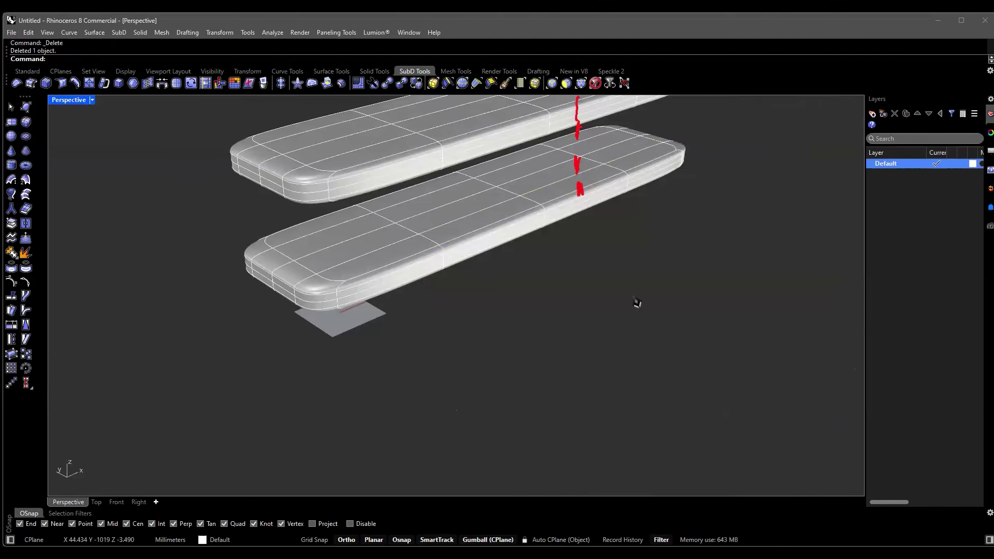
Orbit and zoom in on the upper slab's rounded corners, then clear the face selection.
right_click_drag(606, 257, 499, 292)
scroll(554, 288, "down", 4)
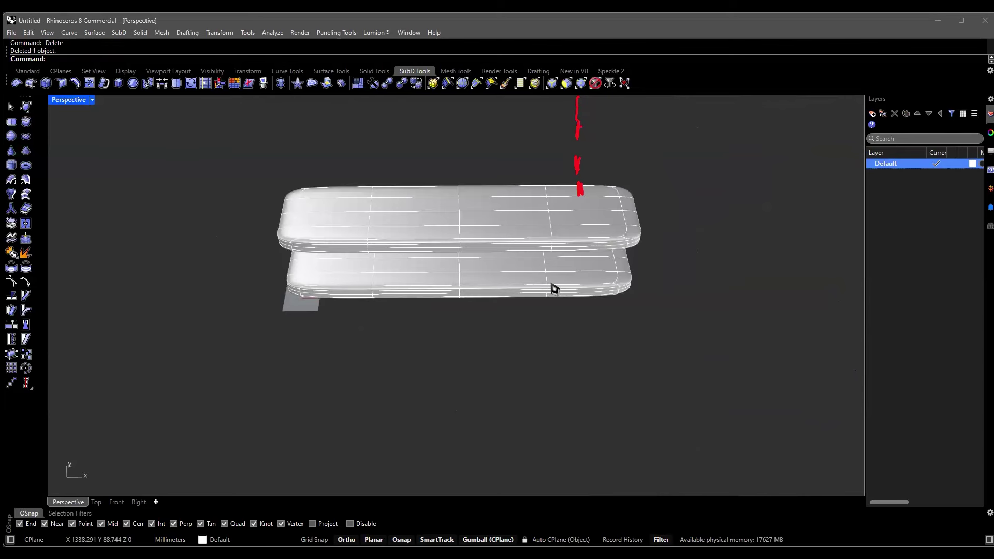
right_click_drag(496, 289, 502, 295)
scroll(515, 247, "up", 5)
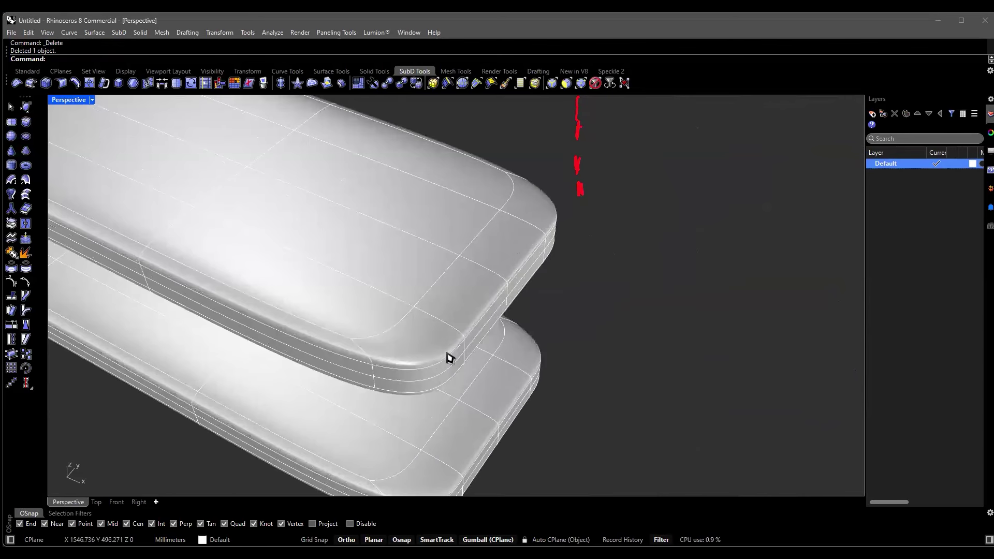
scroll(485, 323, "down", 7)
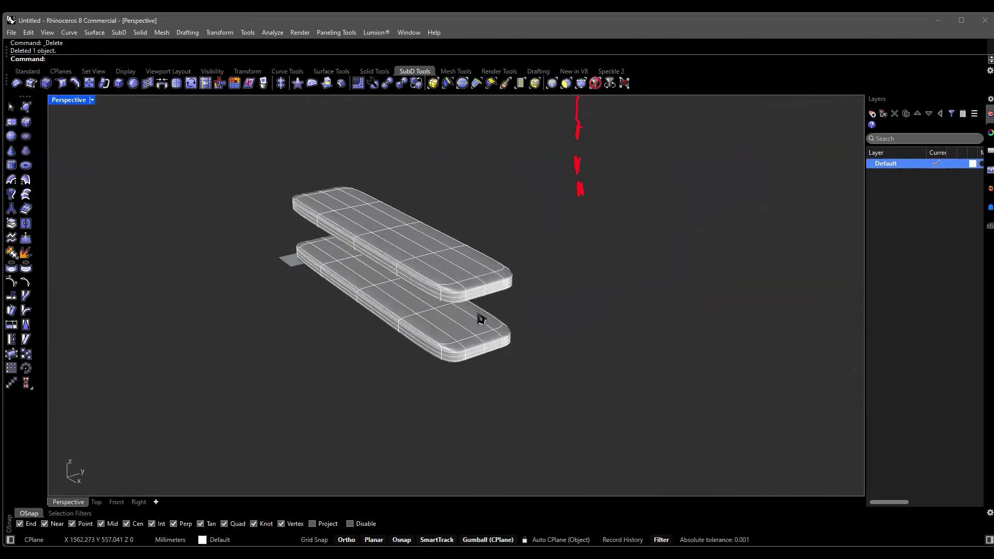
scroll(519, 290, "up", 3)
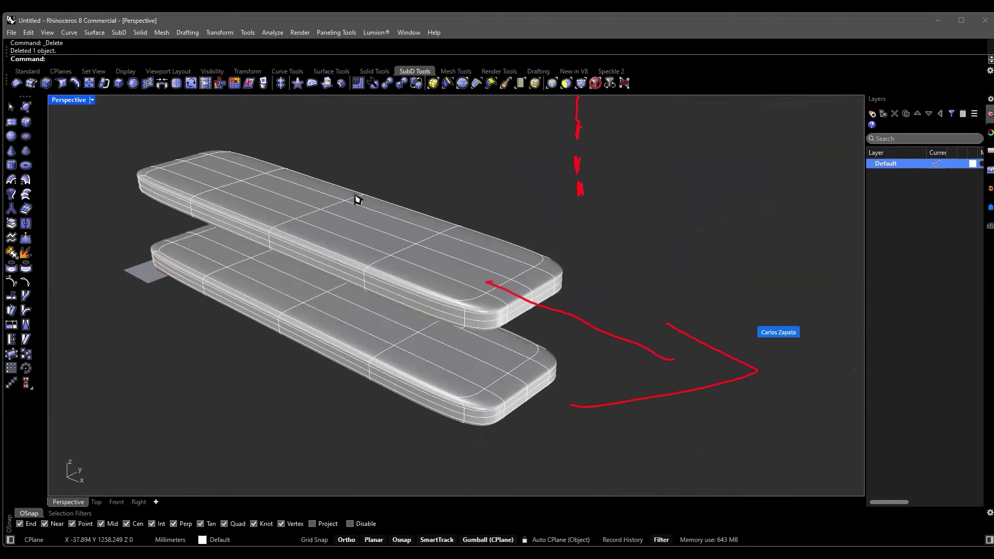
scroll(519, 303, "up", 3)
right_click_drag(535, 304, 378, 305)
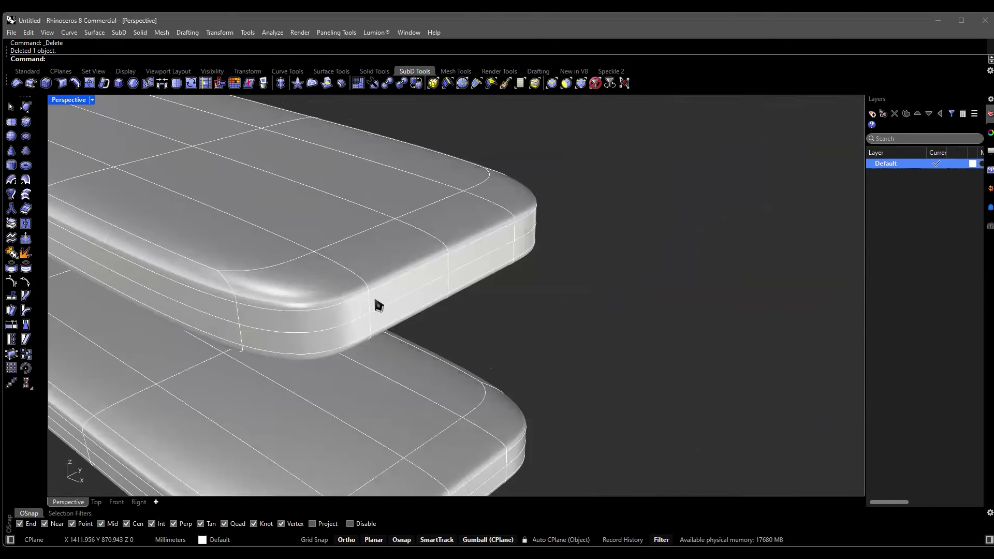
left_click(395, 291, "ctrl+shift")
left_click(648, 270)
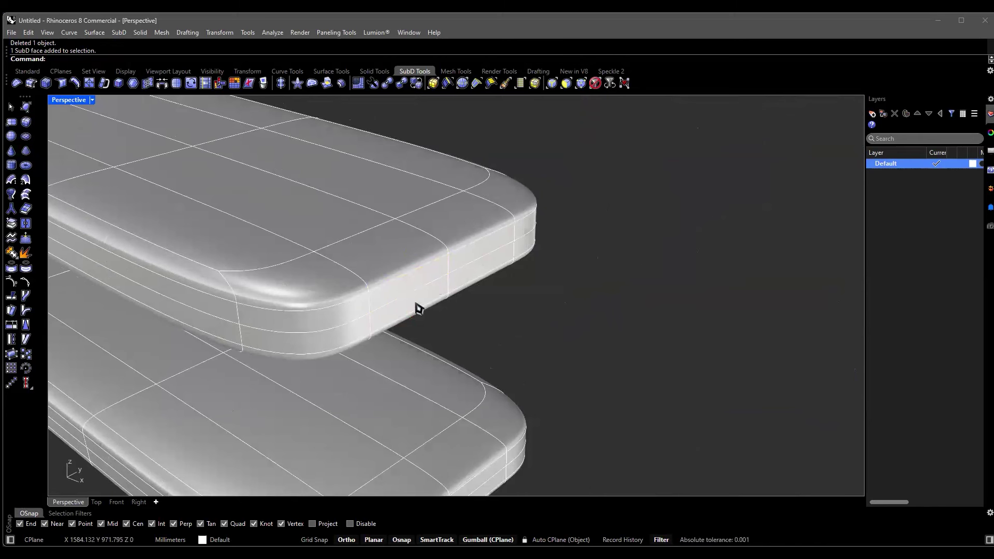
Select several side faces at the upper slab's rounded end.
left_click(414, 287, "ctrl+shift")
left_click(472, 266, "ctrl+shift")
scroll(489, 257, "up", 4)
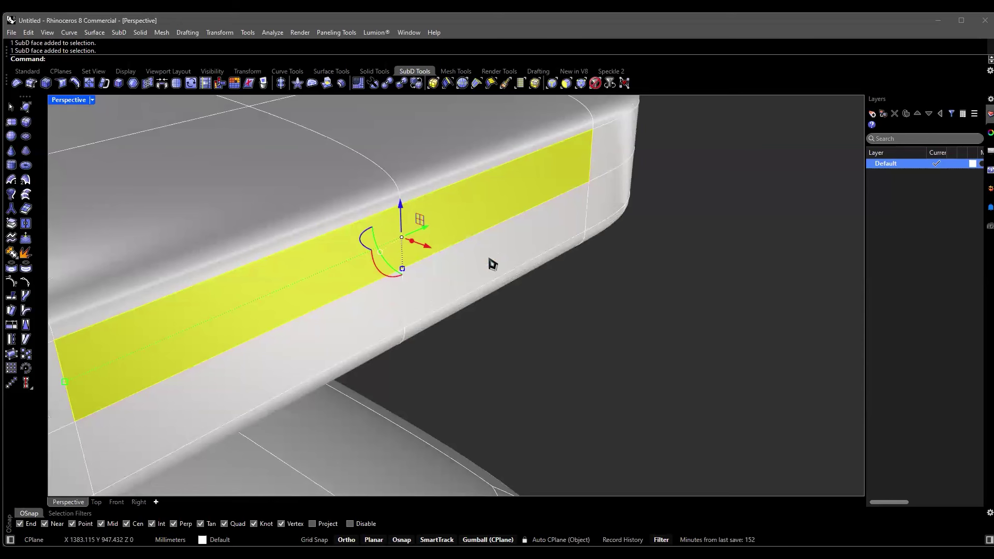
scroll(302, 344, "down", 4)
scroll(298, 316, "up", 2)
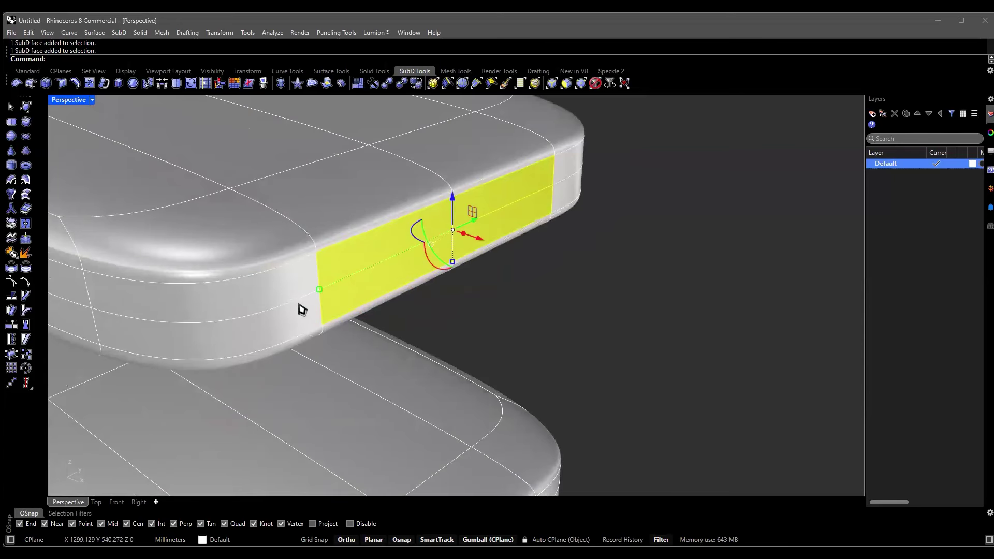
scroll(263, 295, "down", 3)
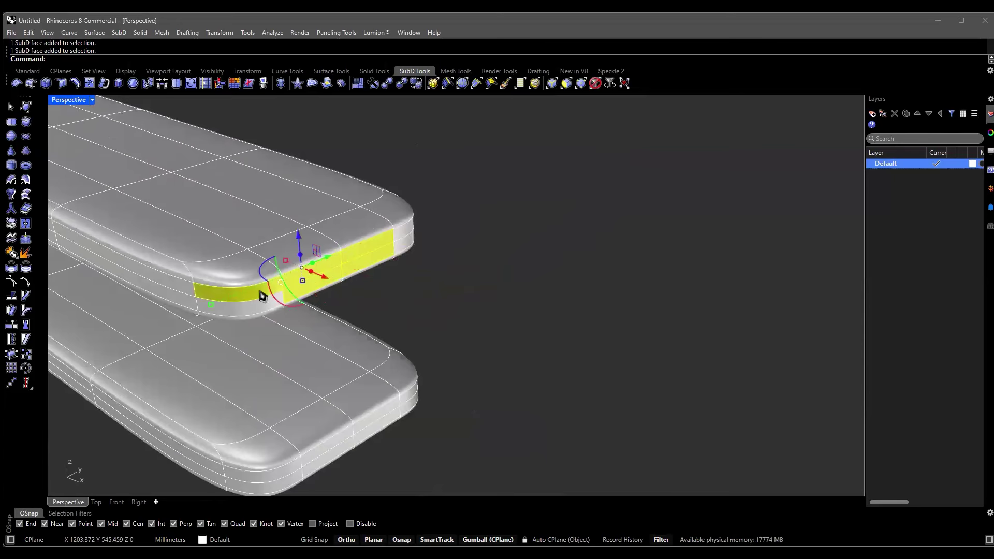
scroll(257, 298, "up", 3)
left_click(267, 313, "ctrl+shift")
scroll(428, 252, "up", 3)
right_click_drag(428, 251, 151, 220)
scroll(192, 241, "down", 4)
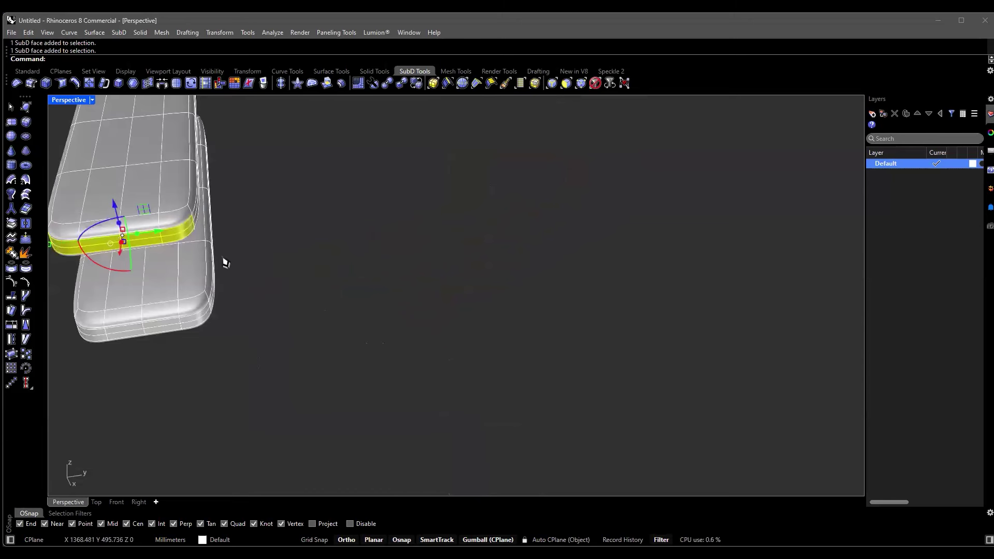
right_click_drag(366, 250, 277, 295)
scroll(280, 288, "down", 2)
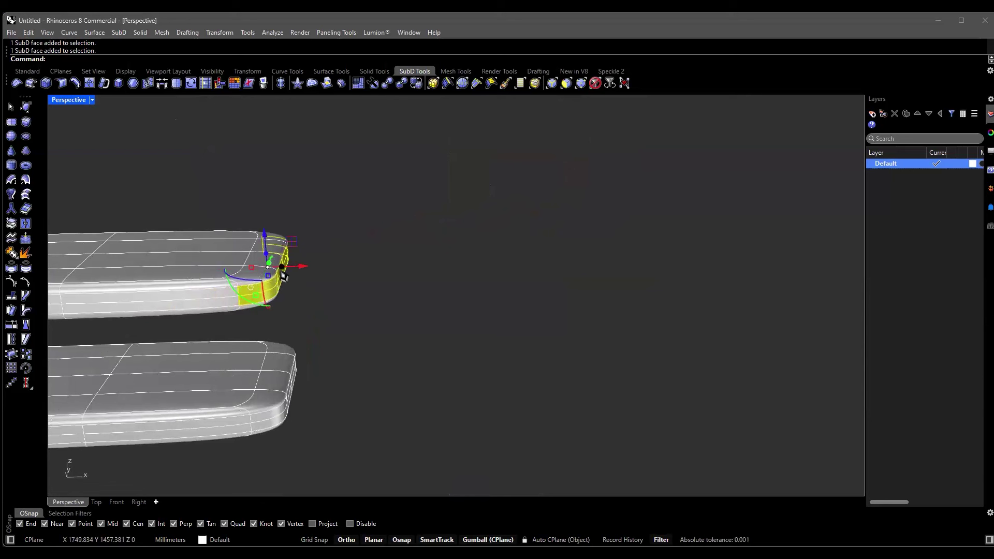
scroll(282, 276, "up", 1)
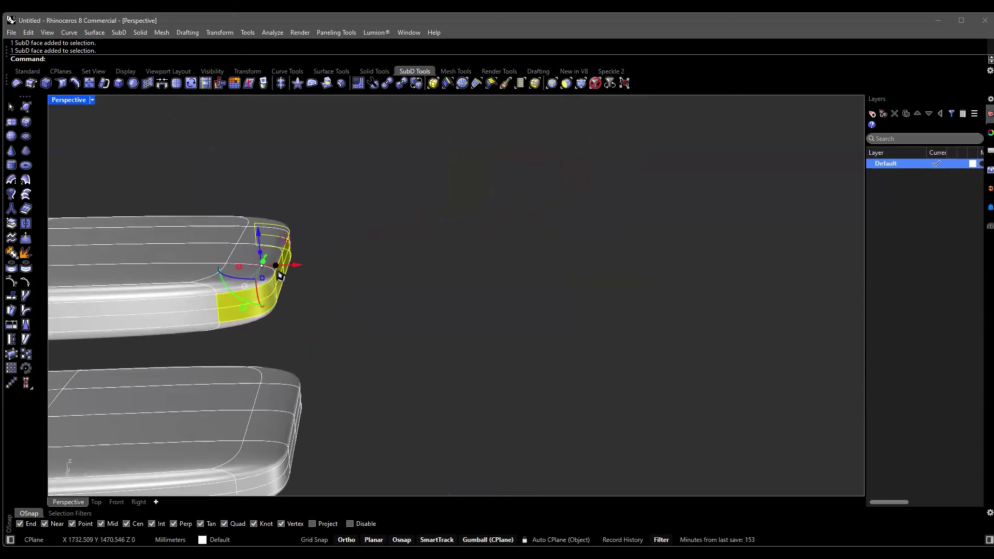
Extrude the end face outward along X and bend the tip upward.
left_click_drag(280, 276, 505, 271)
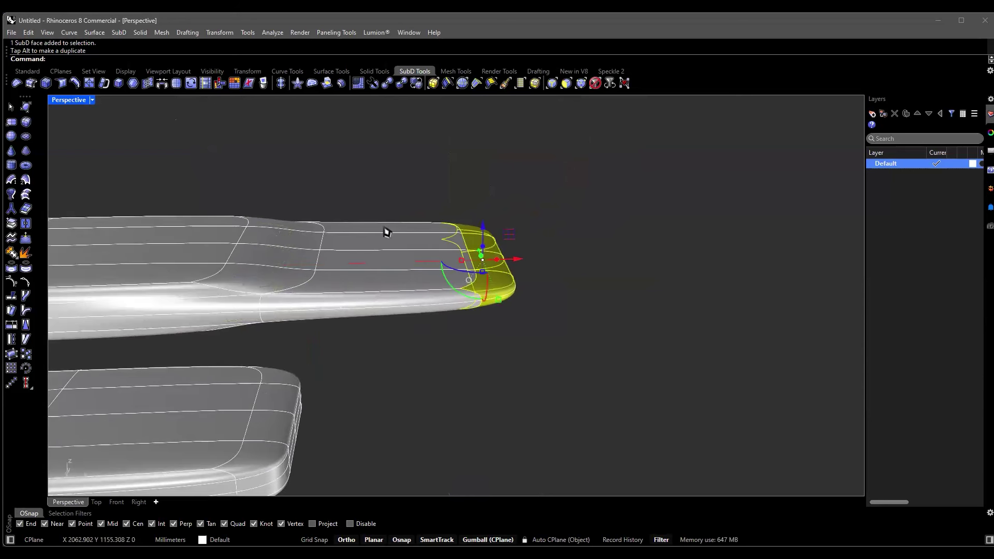
left_click_drag(498, 259, 678, 261)
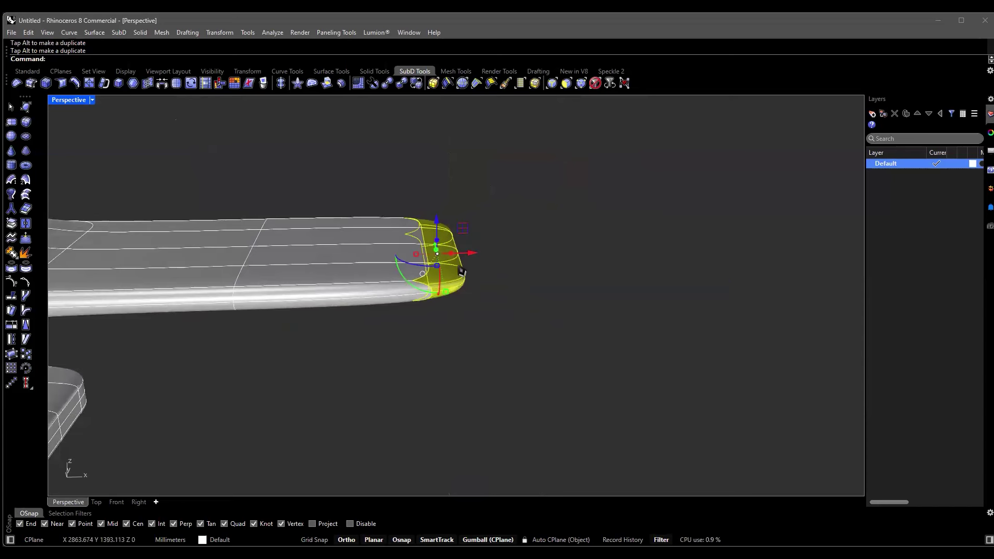
left_click_drag(450, 261, 678, 259)
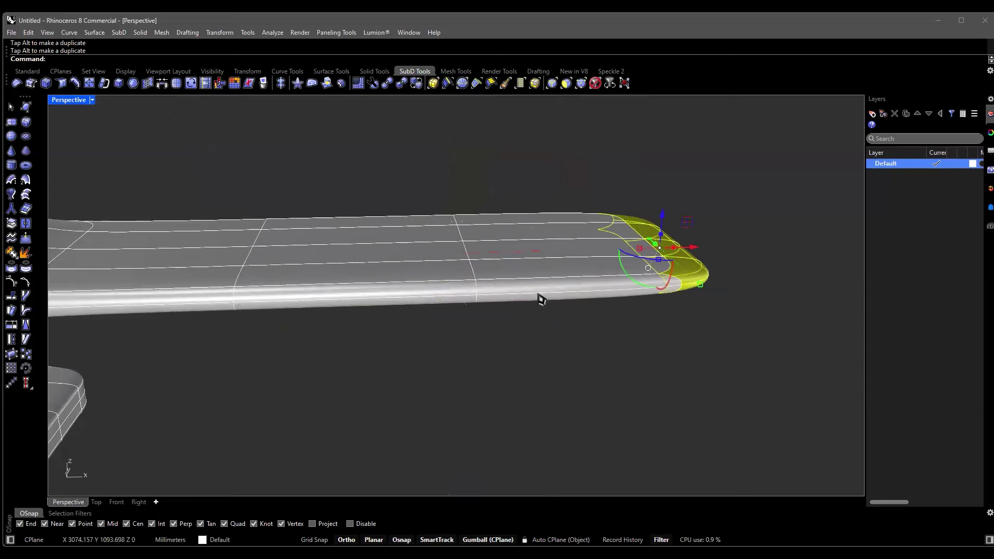
scroll(541, 300, "down", 5)
right_click_drag(484, 342, 444, 345)
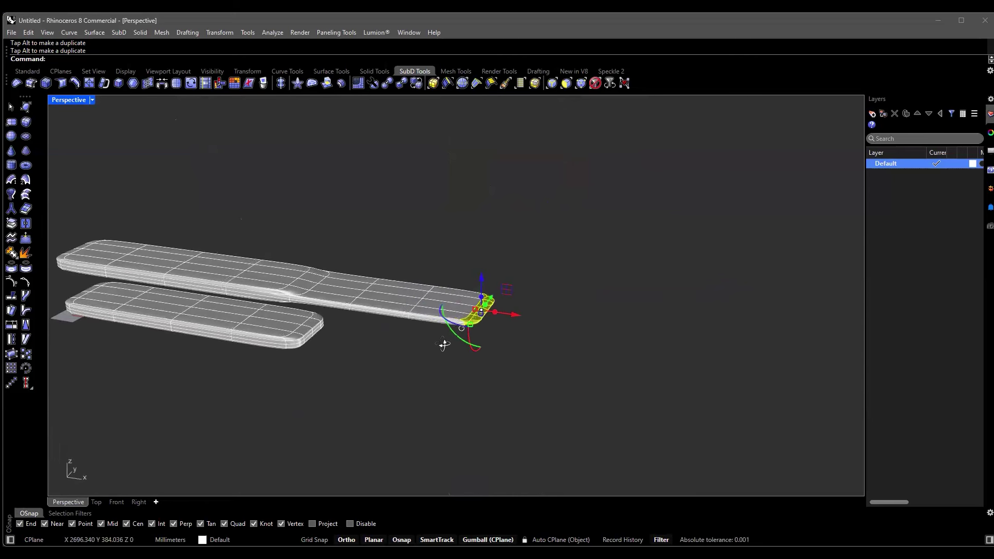
scroll(484, 304, "up", 2)
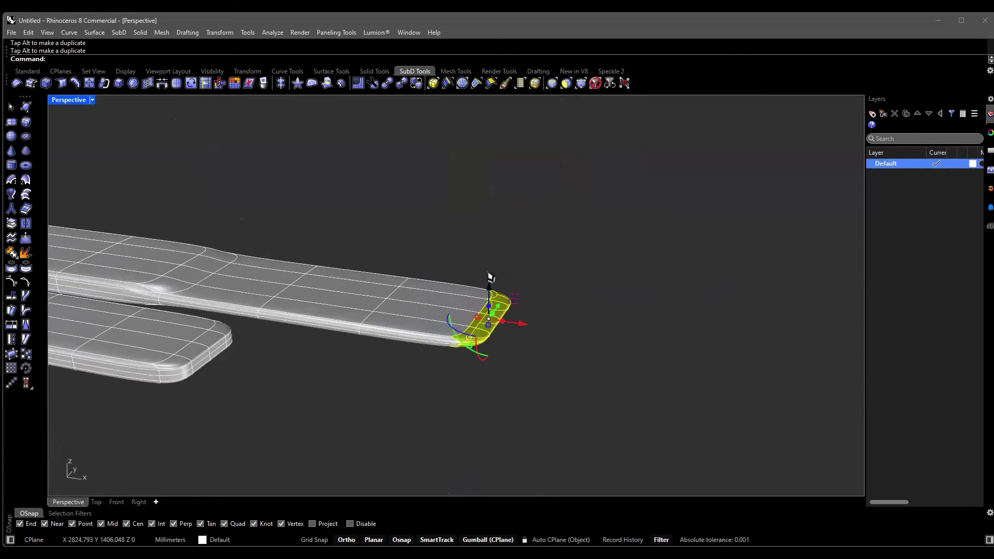
left_click_drag(487, 274, 468, 213)
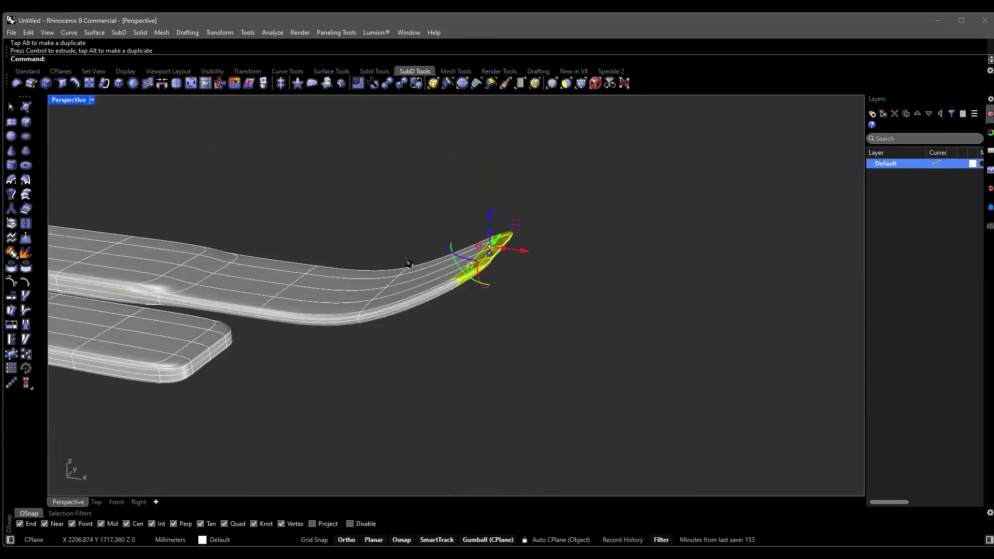
right_click_drag(469, 213, 466, 222)
Undo the last two extrusion steps of the slab tip.
right_click_drag(321, 227, 441, 270)
key("ctrl+z")
key("ctrl+z")
key("ctrl+z")
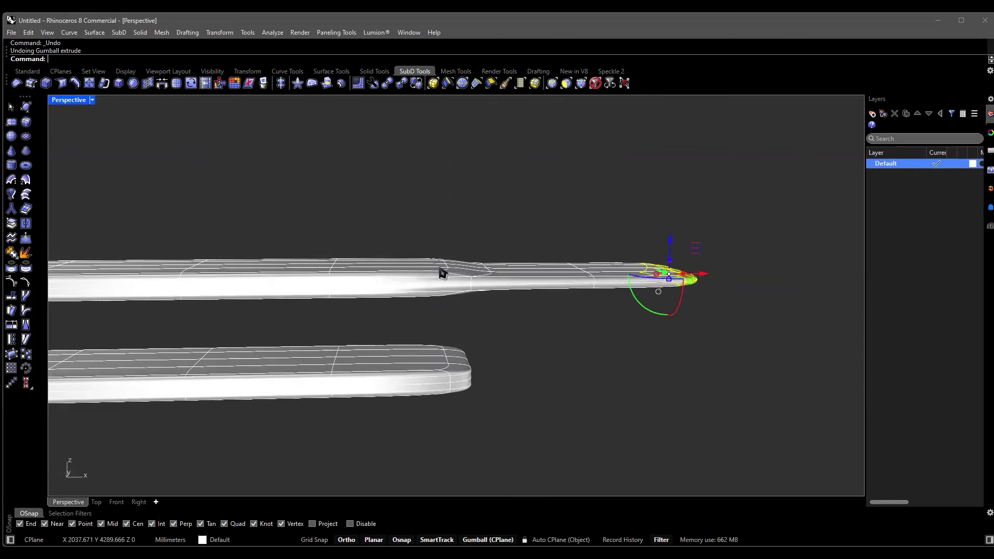
key("ctrl+z")
Delete a top-rim edge selection and undo it, restoring the slab's original end.
right_click_drag(502, 310, 434, 314)
scroll(434, 314, "up", 3)
left_click(282, 305, "shift")
key("Delete")
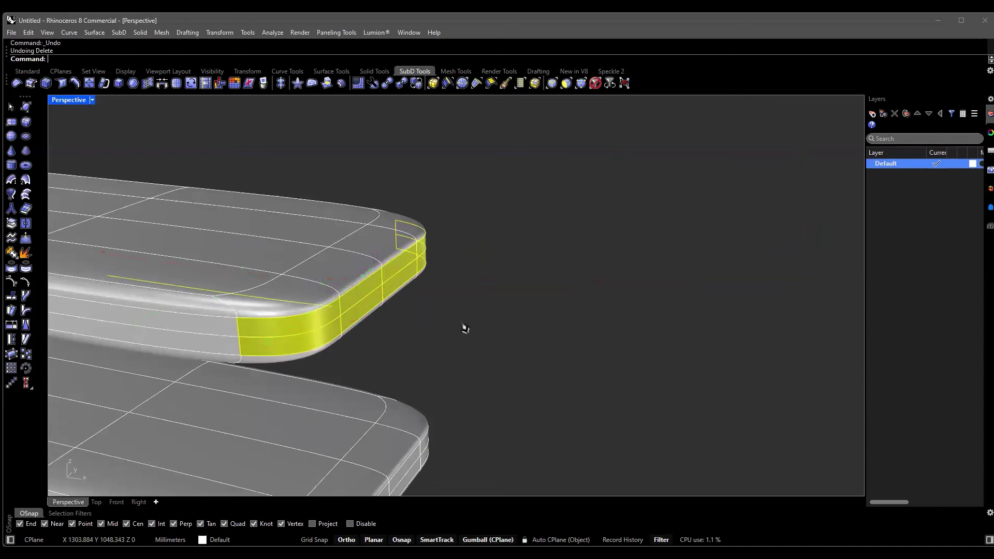
key("ctrl+z")
Select the top rim faces and side face bands around the upper slab's end.
left_click(323, 309, "ctrl+shift")
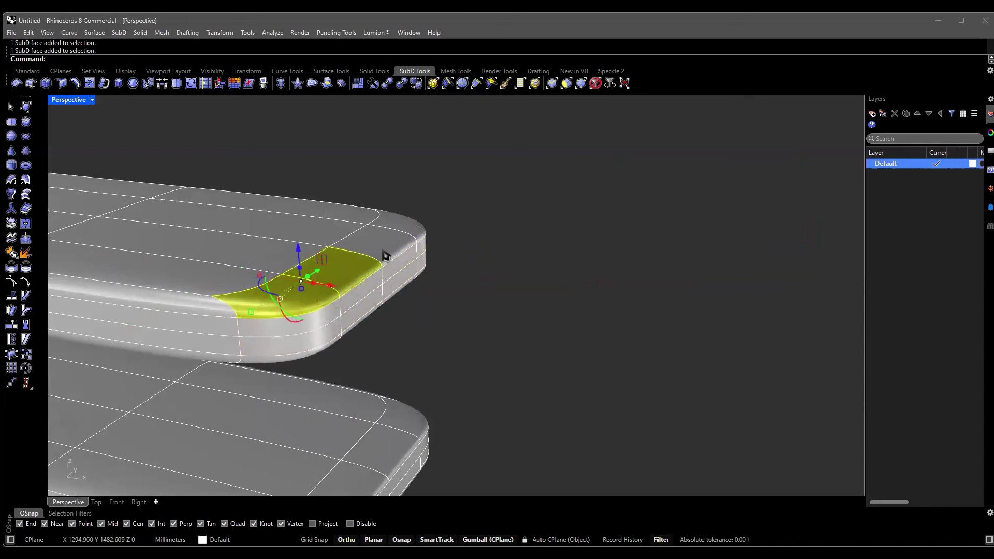
left_click(409, 229, "ctrl+shift")
scroll(395, 247, "down", 2)
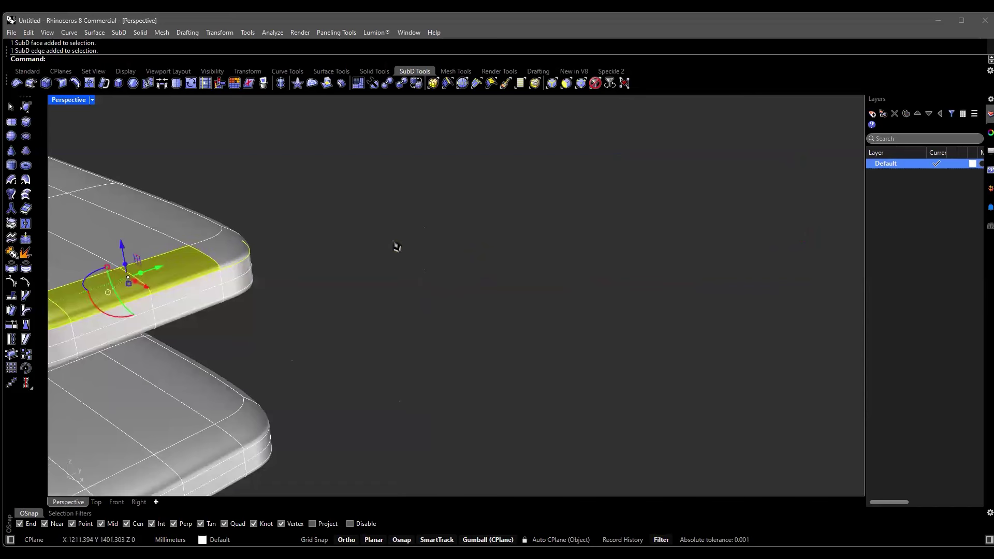
scroll(207, 246, "up", 4)
left_click(160, 253, "ctrl+shift")
right_click_drag(161, 254, 477, 257, "shift")
left_click(388, 300, "ctrl+shift")
left_click(343, 324, "ctrl+shift")
left_click(177, 399, "ctrl+shift")
right_click_drag(177, 399, 215, 339)
left_click(215, 340, "ctrl+shift")
left_click(224, 402, "ctrl+shift")
left_click(446, 329, "ctrl+shift")
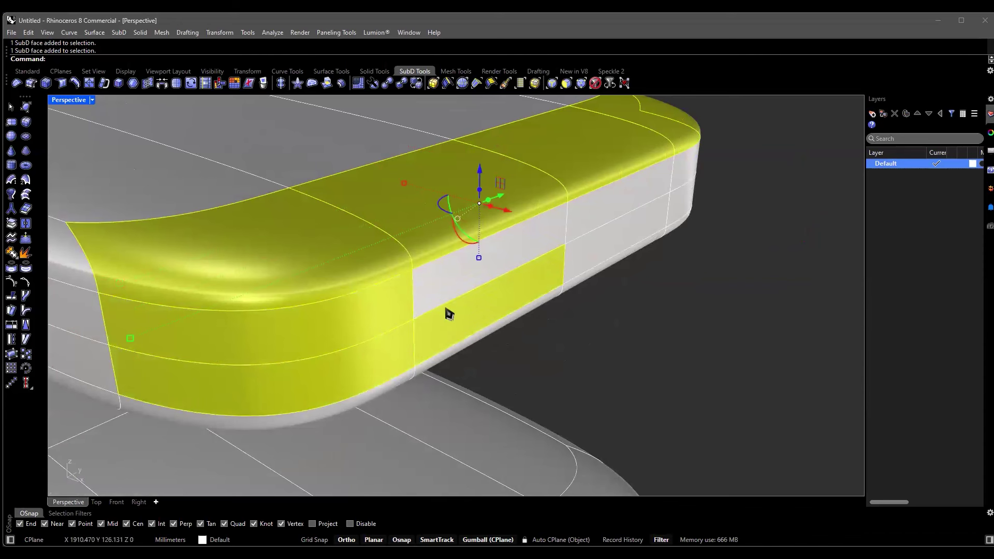
left_click(449, 285, "ctrl+shift")
left_click(588, 225, "ctrl+shift")
left_click(600, 248, "ctrl+shift")
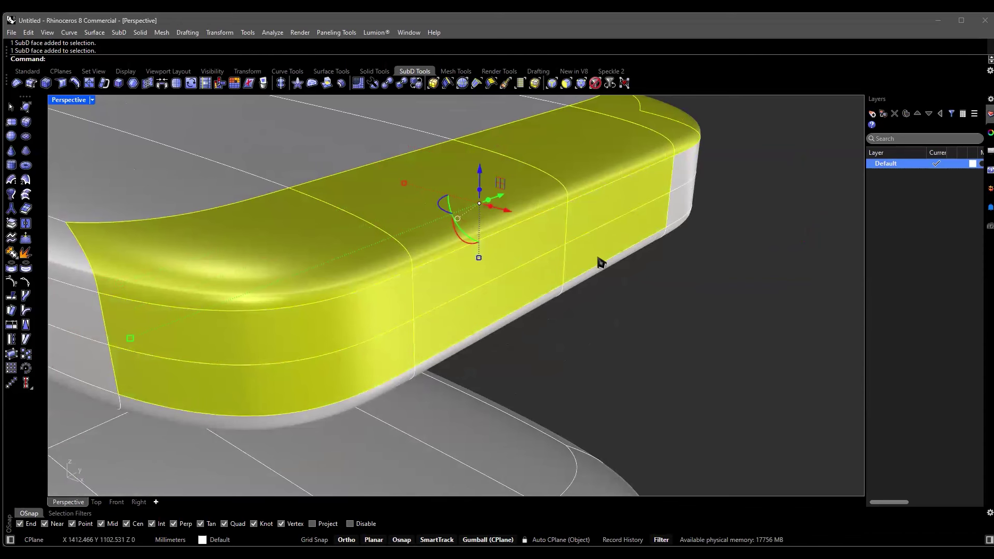
Add the corner, top-edge and lower rounded faces, dropping the stray right rim face and edge.
scroll(600, 251, "down", 5)
right_click_drag(601, 251, 251, 190)
scroll(253, 194, "up", 4)
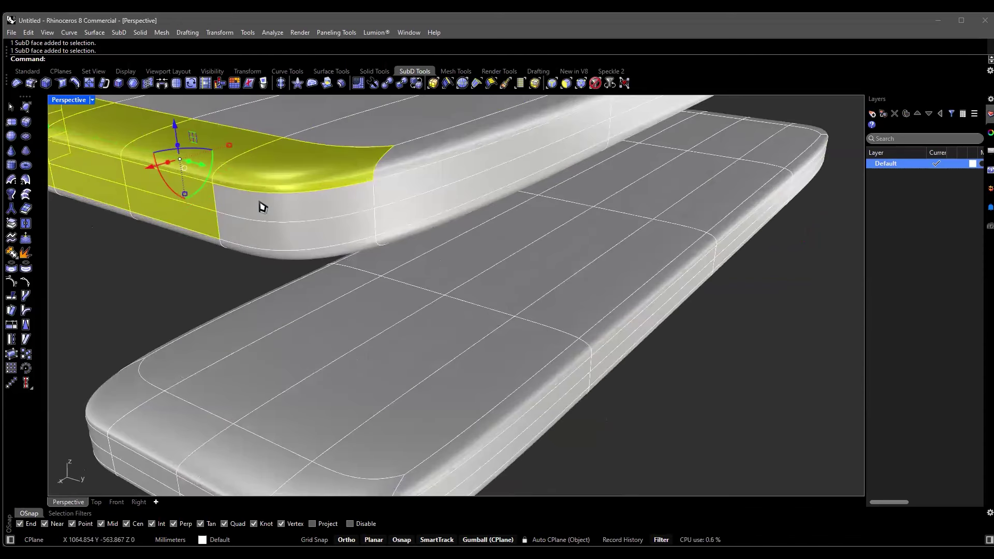
right_click_drag(265, 238, 309, 169)
right_click_drag(375, 375, 382, 211)
left_click(401, 199, "ctrl+shift")
left_click(456, 202, "ctrl+shift")
left_click(599, 203, "ctrl+shift")
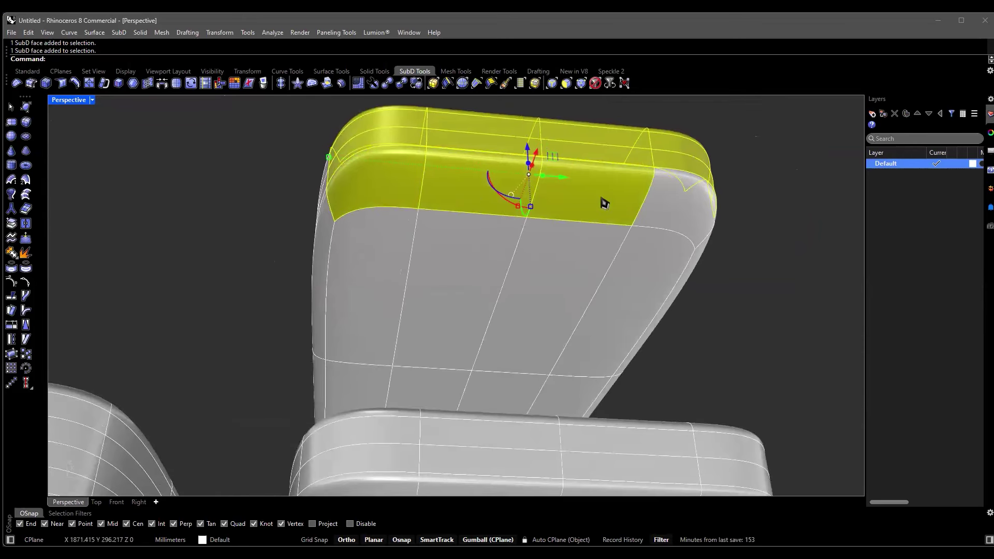
left_click(670, 214, "ctrl+shift")
left_click(694, 223, "ctrl+shift")
left_click(693, 223, "ctrl")
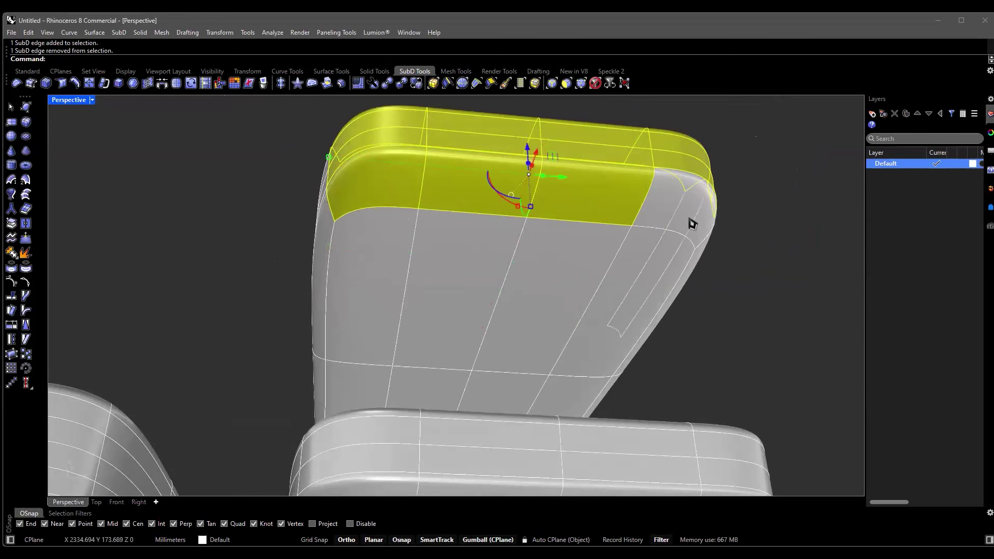
right_click_drag(674, 226, 340, 387)
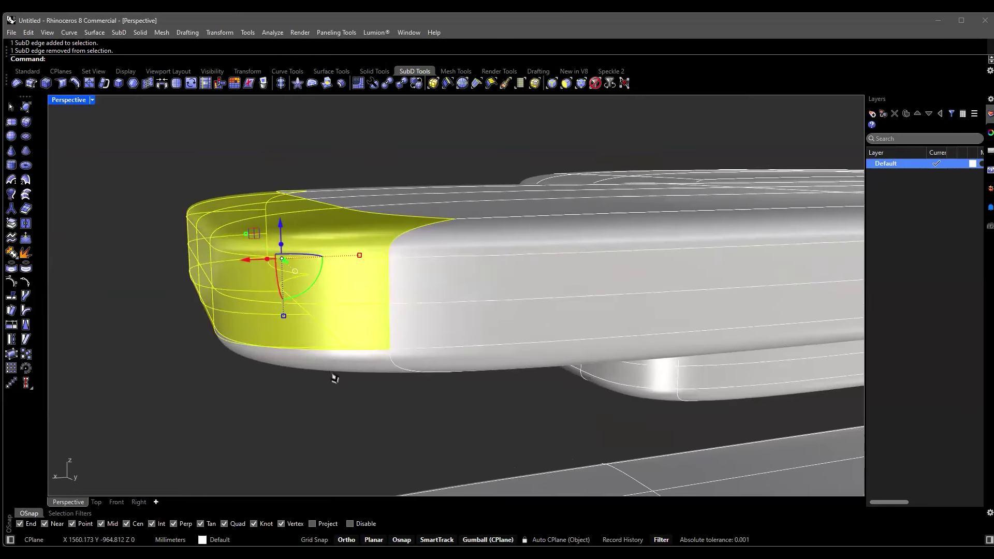
left_click(339, 370, "ctrl+shift")
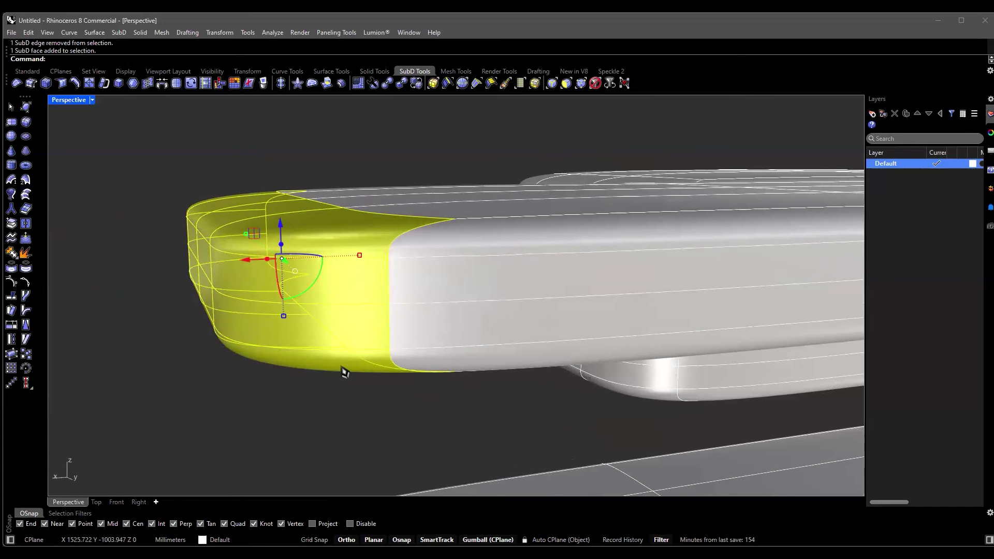
Drag the Gumball to trial-lengthen the selected slab end outward to the right.
right_click_drag(644, 399, 424, 306)
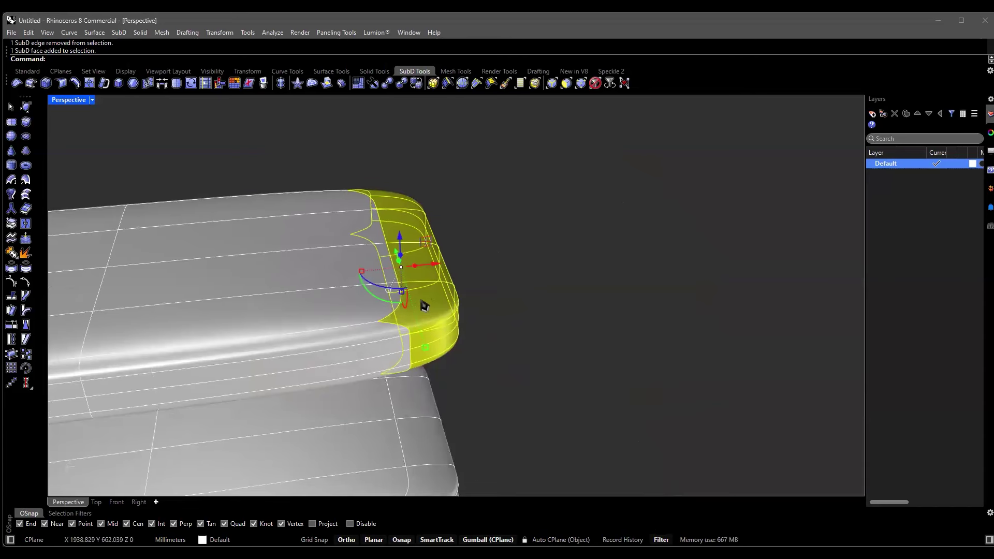
left_click_drag(421, 270, 662, 243)
right_click_drag(687, 285, 419, 209)
left_click_drag(474, 309, 721, 306)
right_click_drag(721, 307, 470, 325)
left_click_drag(471, 313, 649, 313)
right_click_drag(650, 313, 516, 320, "shift")
left_click_drag(531, 312, 740, 311)
right_click_drag(740, 310, 523, 319)
scroll(635, 324, "up", 2)
left_click_drag(628, 313, 774, 310)
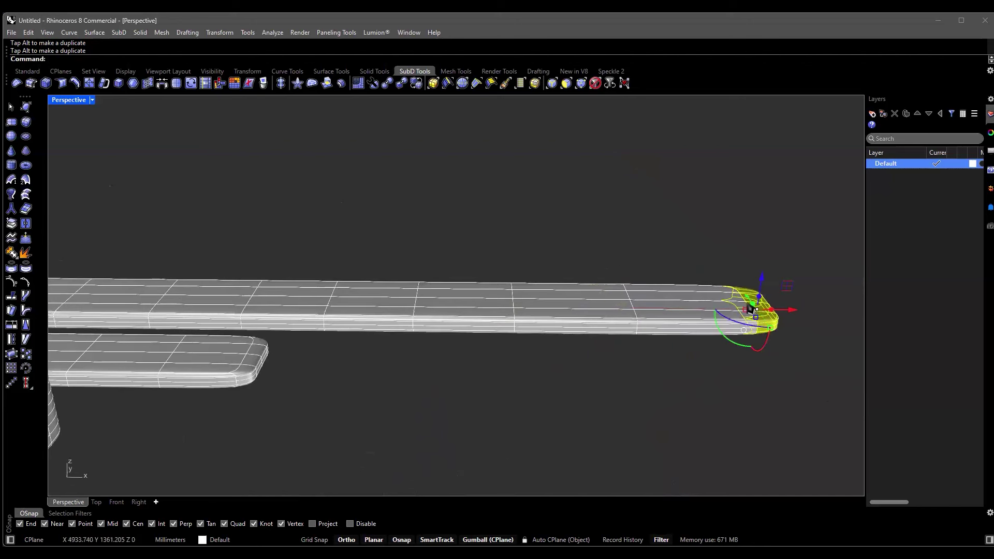
Undo the slab lengthening and delete the leftover box so only the two slabs remain.
right_click_drag(605, 326, 593, 314)
key("ctrl+z")
key("ctrl+z")
key("ctrl+z")
key("ctrl+z")
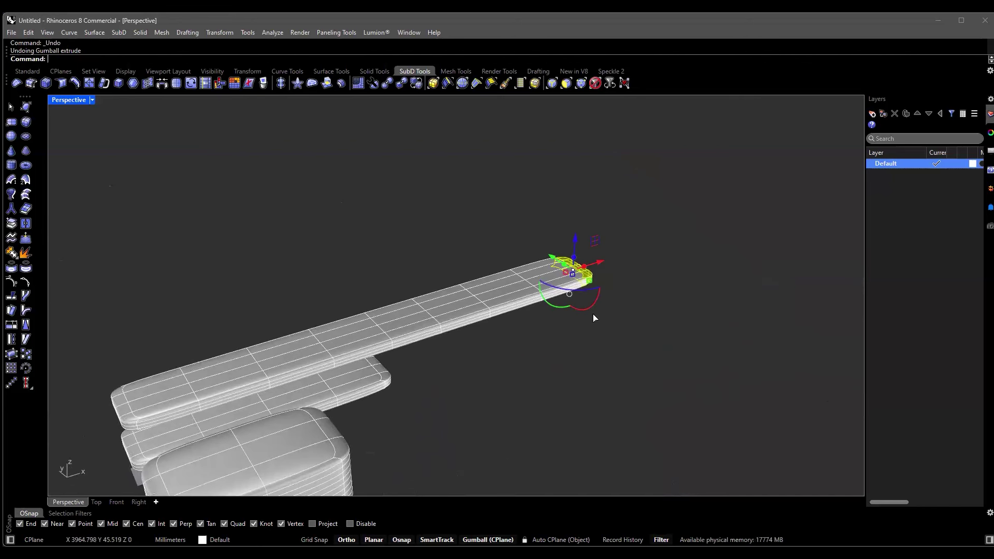
right_click_drag(581, 324, 535, 423)
left_click(579, 414)
key("Delete")
right_click_drag(276, 401, 370, 366, "shift")
scroll(372, 365, "up", 3)
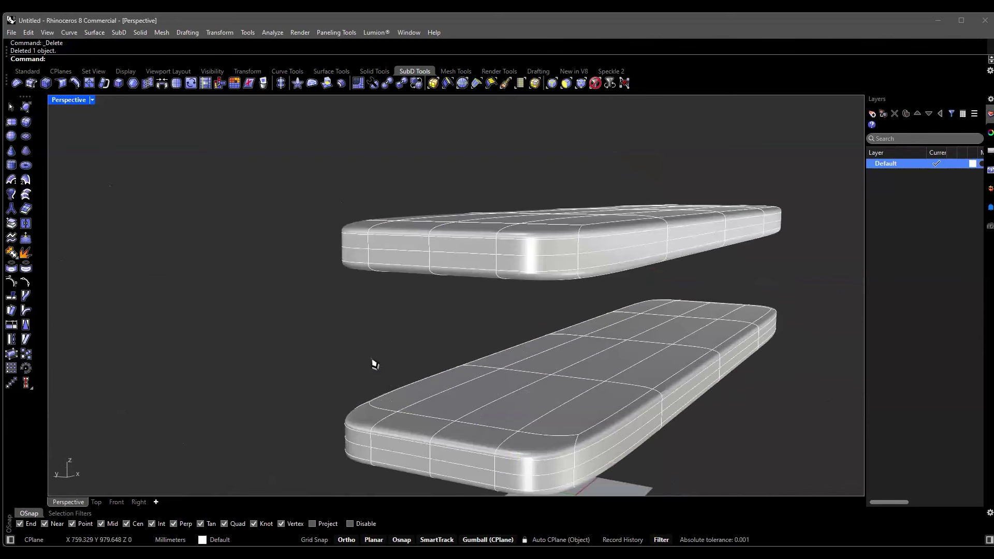
right_click_drag(430, 382, 443, 349)
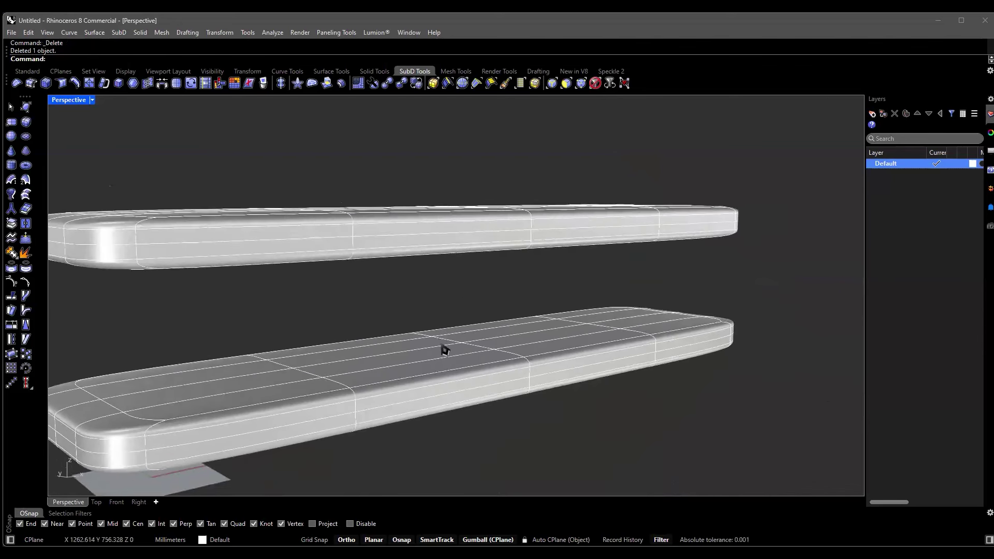
scroll(446, 349, "down", 4)
right_click_drag(25, 352, 52, 335)
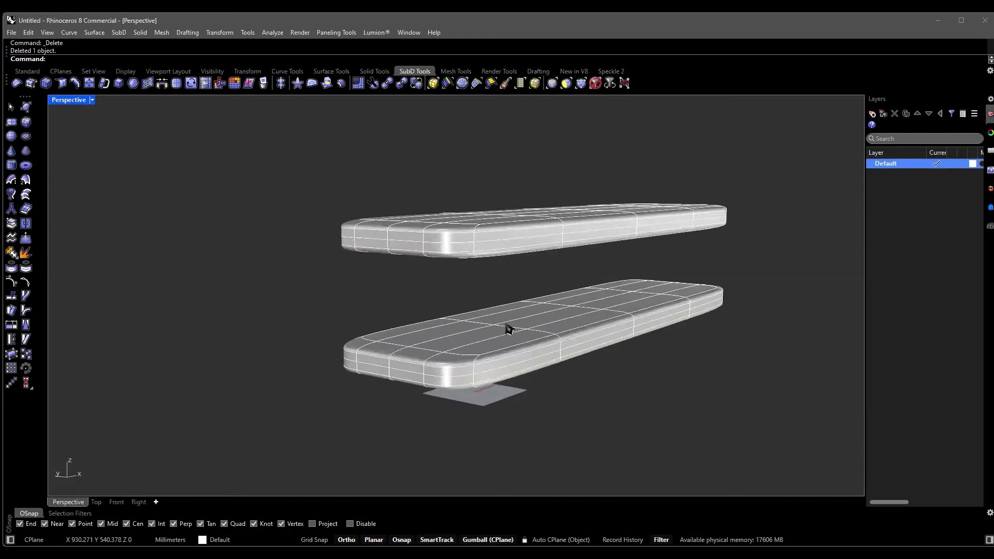
scroll(518, 342, "up", 3)
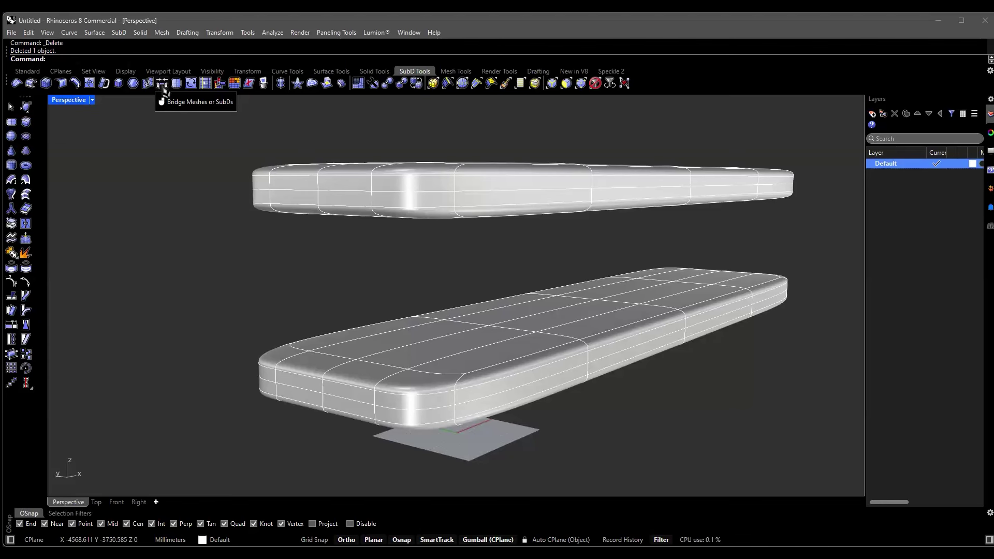
Start the SubD Bridge command and pick a top face of the lower slab.
left_click(163, 89)
scroll(440, 357, "down", 3)
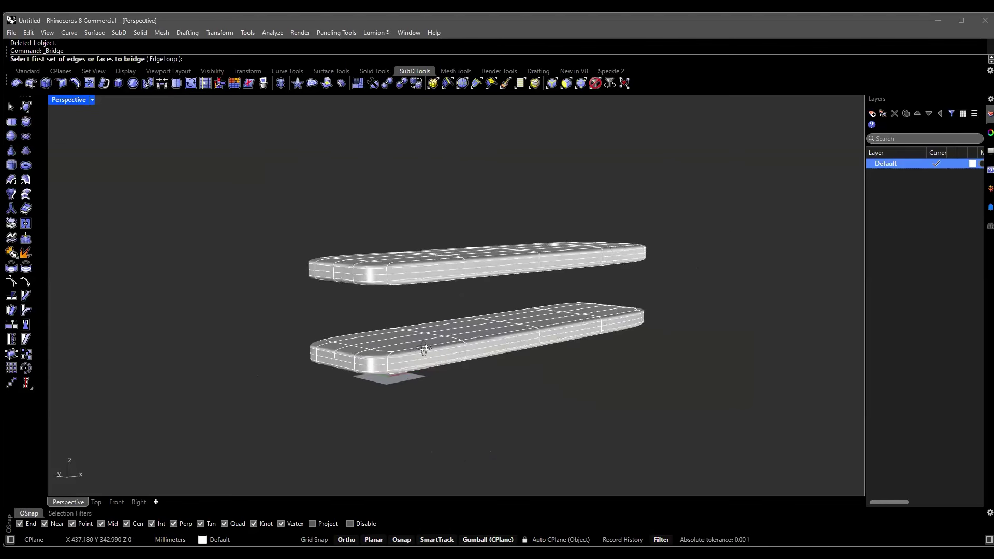
right_click_drag(421, 344, 433, 362)
scroll(339, 356, "up", 4)
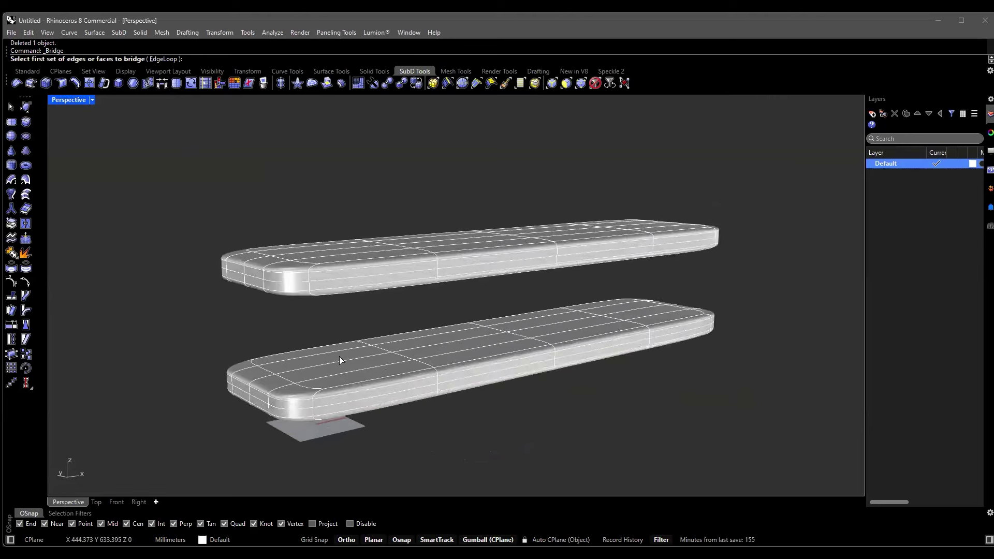
scroll(339, 356, "up", 5)
scroll(392, 392, "down", 5)
right_click_drag(433, 383, 383, 403)
scroll(383, 403, "up", 2)
right_click_drag(443, 383, 364, 412)
scroll(363, 412, "up", 3)
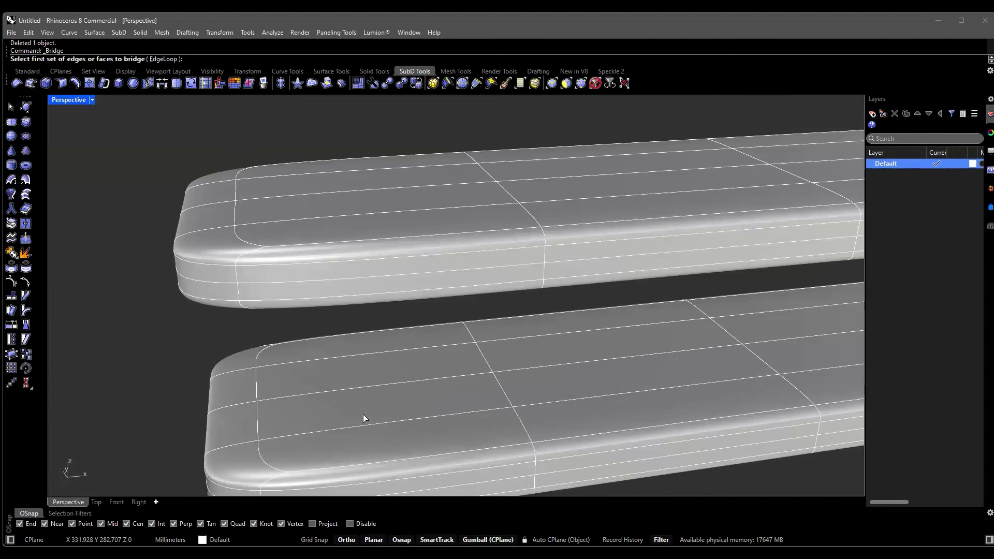
right_click_drag(413, 414, 560, 388)
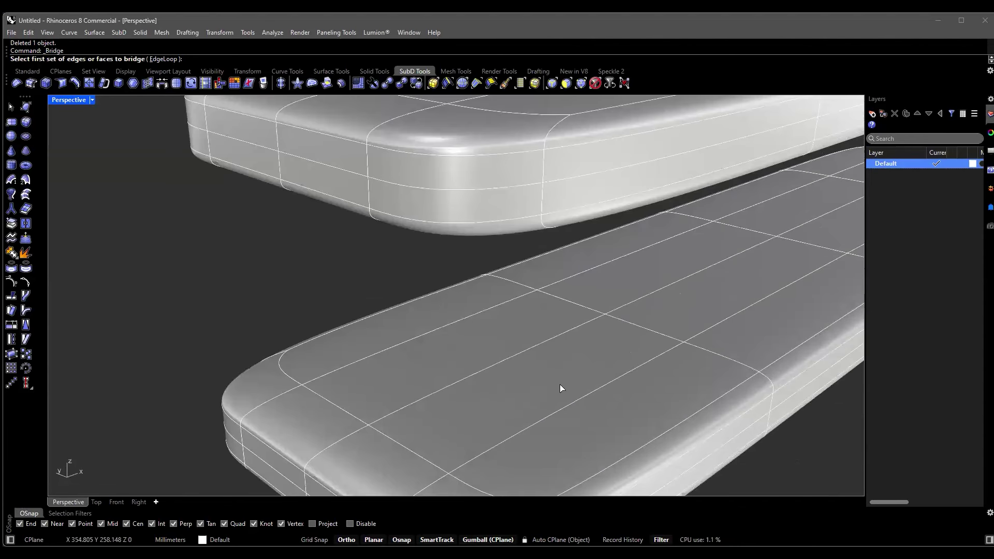
scroll(560, 384, "down", 5)
scroll(560, 384, "up", 5)
left_click(549, 372)
Inspect both slabs from several angles, then cancel and restart the bridge.
scroll(555, 368, "down", 5)
right_click_drag(557, 367, 670, 187)
scroll(670, 188, "up", 3)
scroll(670, 191, "up", 2)
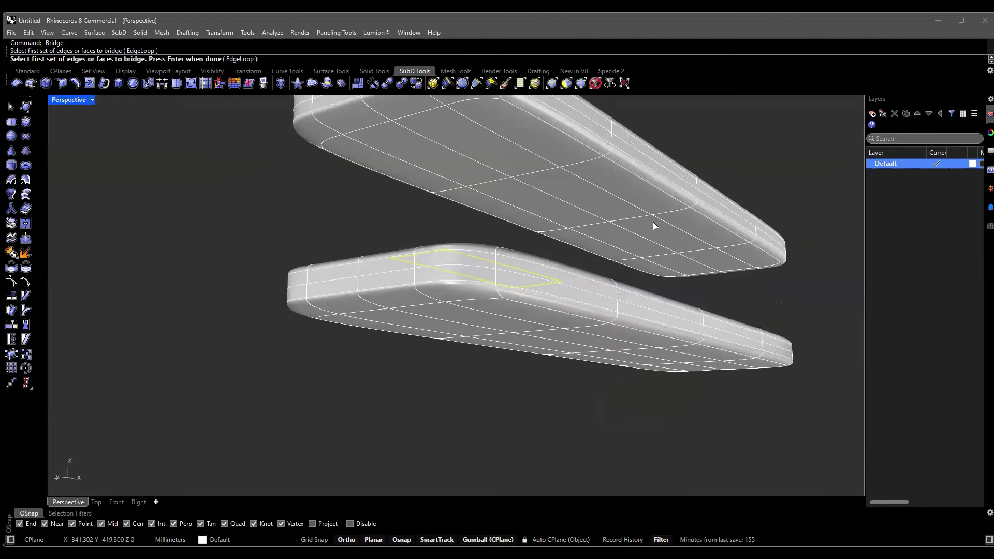
scroll(660, 218, "down", 4)
right_click_drag(570, 290, 566, 292)
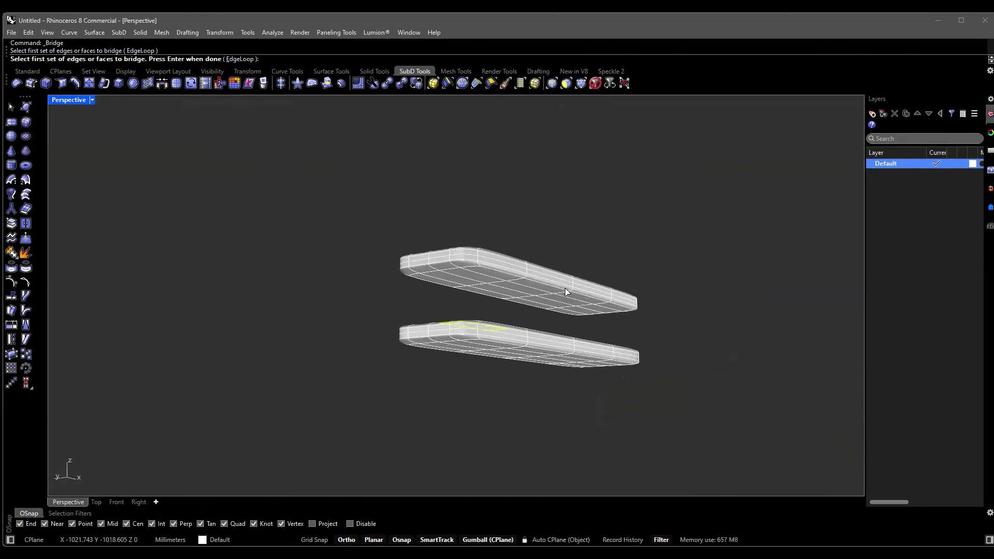
right_click_drag(565, 291, 551, 366)
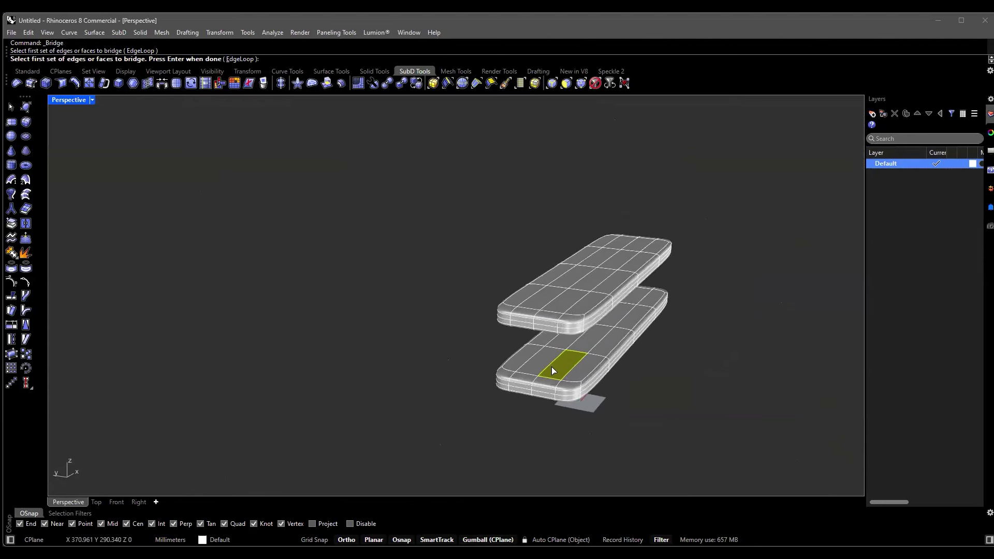
scroll(554, 346, "up", 3)
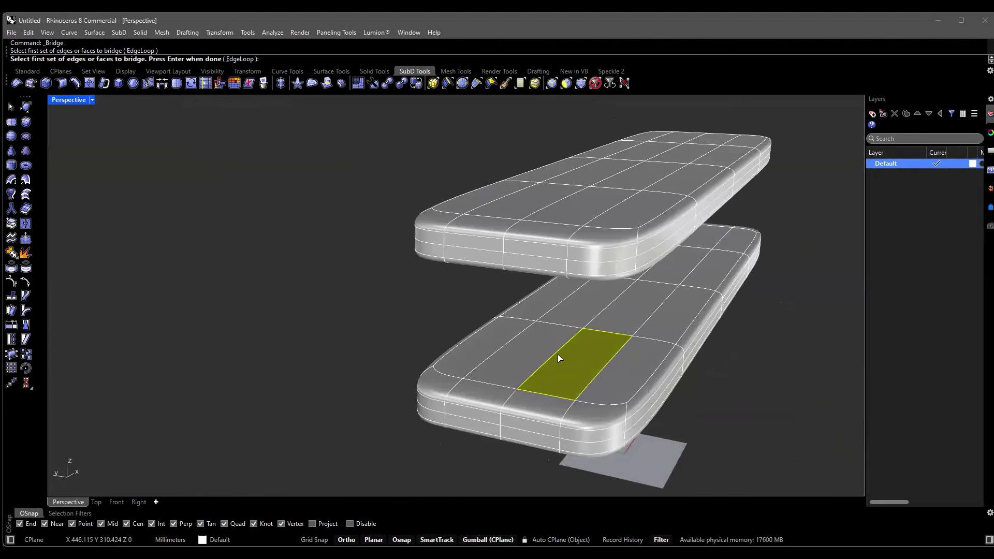
scroll(553, 336, "up", 3)
scroll(579, 381, "down", 5)
right_click_drag(579, 380, 544, 367)
scroll(467, 406, "up", 3)
scroll(469, 408, "down", 3)
right_click_drag(470, 408, 592, 372)
key("Escape")
right_click(605, 378)
key("Escape")
Retry the bridge, picking lower-slab faces and a face on the upper slab's underside.
right_click(565, 346)
left_click(602, 382)
scroll(595, 366, "up", 2)
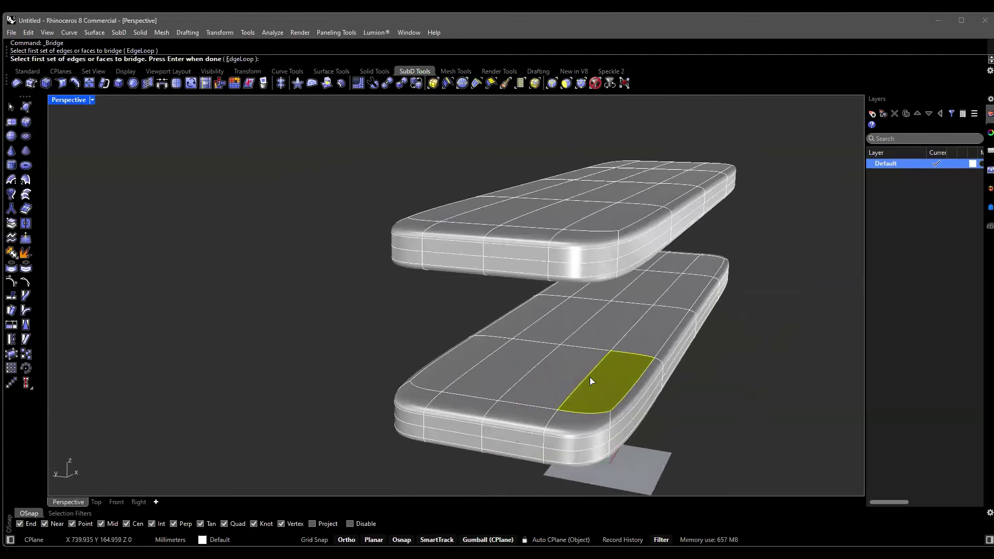
right_click_drag(595, 383, 566, 378)
scroll(565, 378, "down", 2)
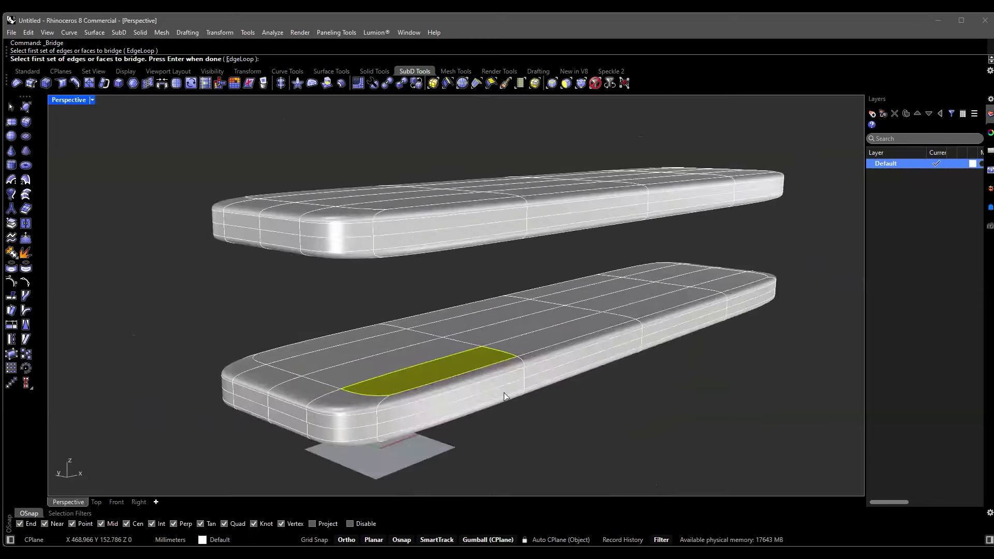
scroll(588, 368, "up", 4)
key("Escape")
right_click(439, 346)
left_click(431, 360)
scroll(431, 360, "down", 1)
right_click_drag(439, 358, 538, 139)
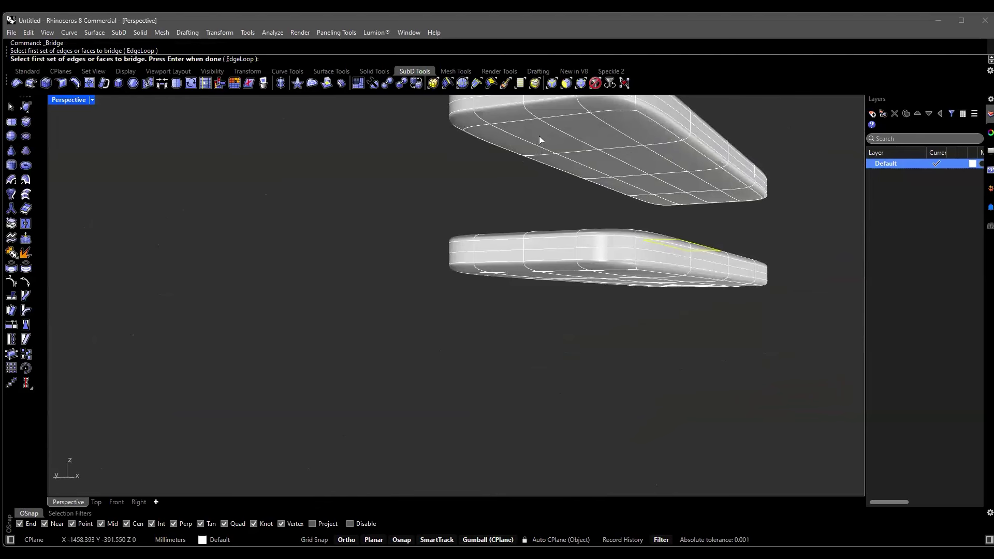
left_click(515, 148)
right_click_drag(516, 147, 609, 207)
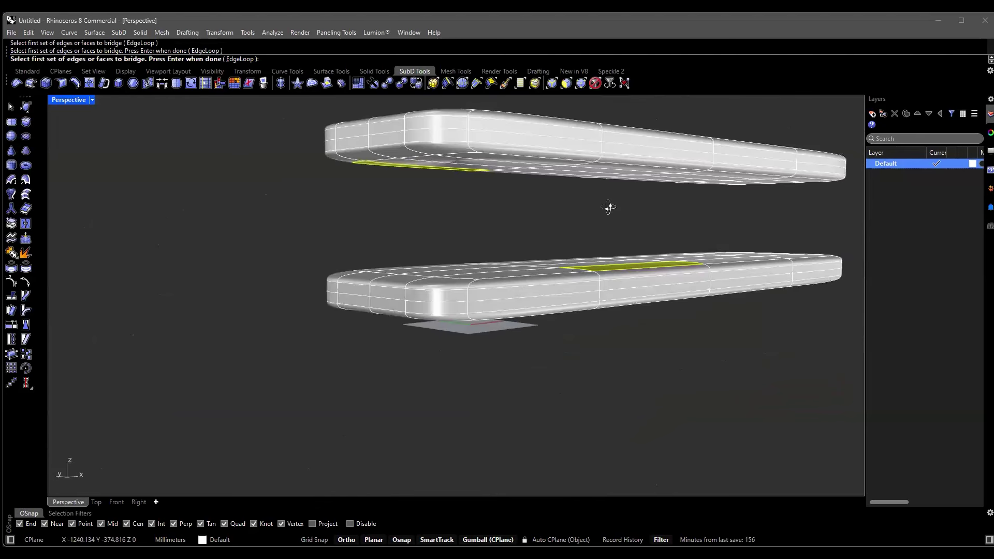
scroll(490, 207, "up", 3)
Rerun Bridge and accept the yellow top face of the lower slab as the first set.
right_click(533, 246)
scroll(565, 251, "down", 1)
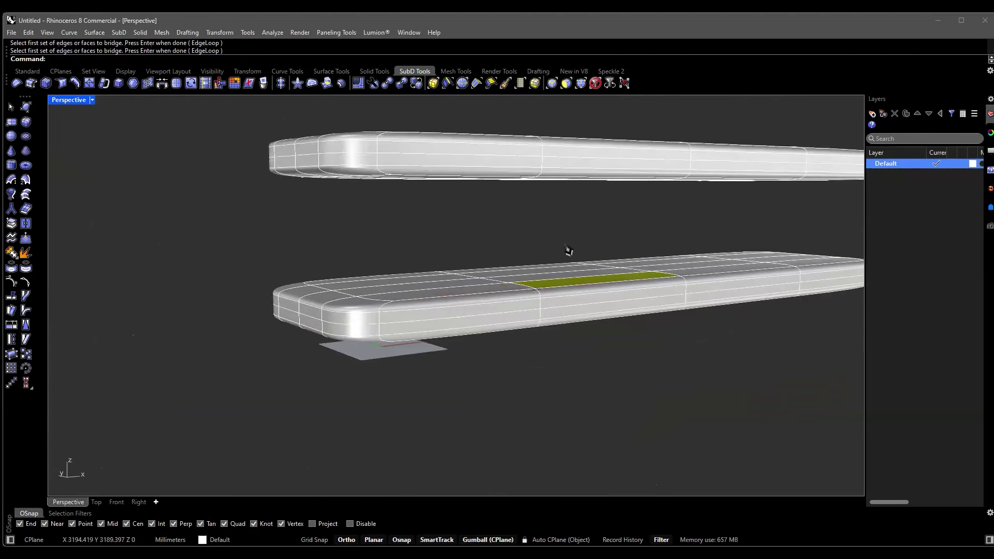
scroll(592, 328, "up", 6)
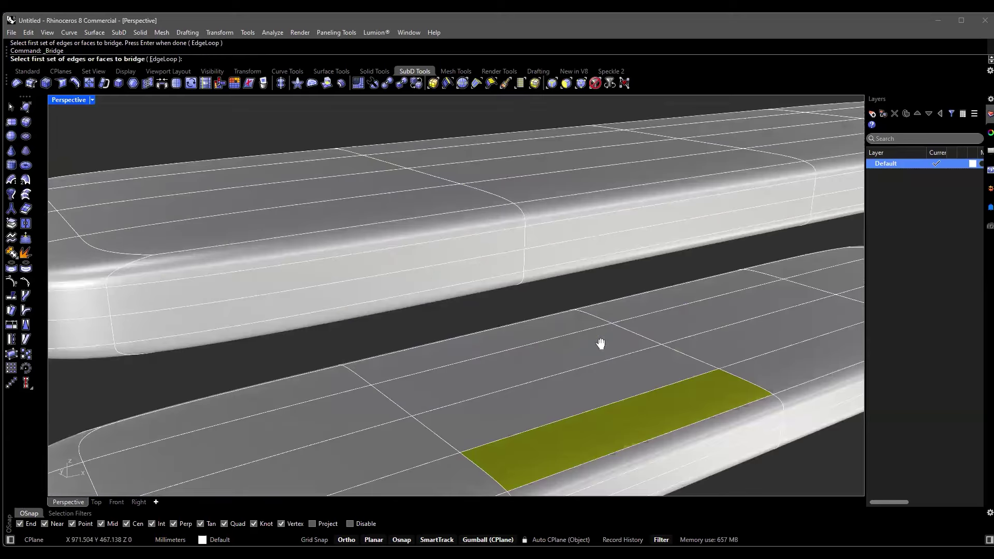
scroll(339, 210, "down", 4)
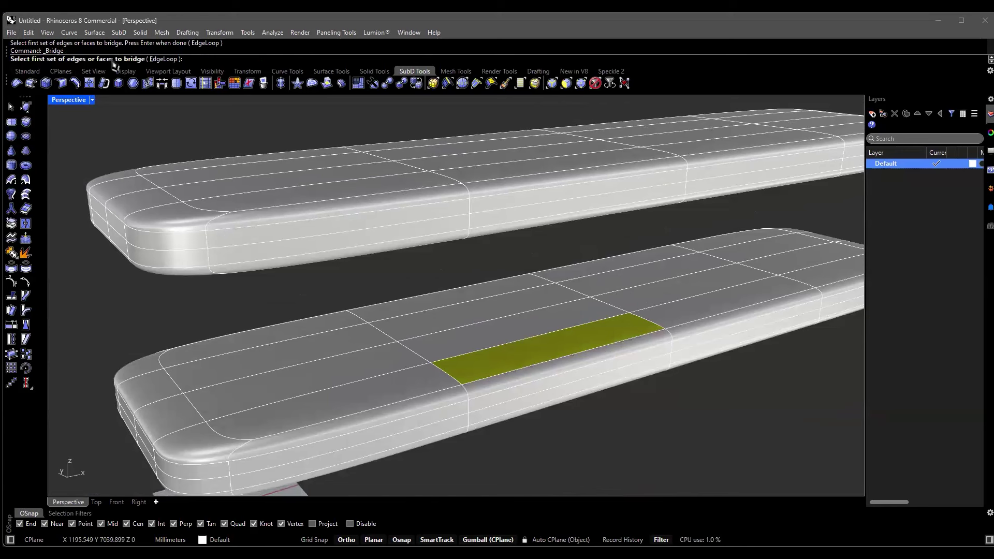
scroll(542, 347, "up", 5)
scroll(505, 349, "down", 5)
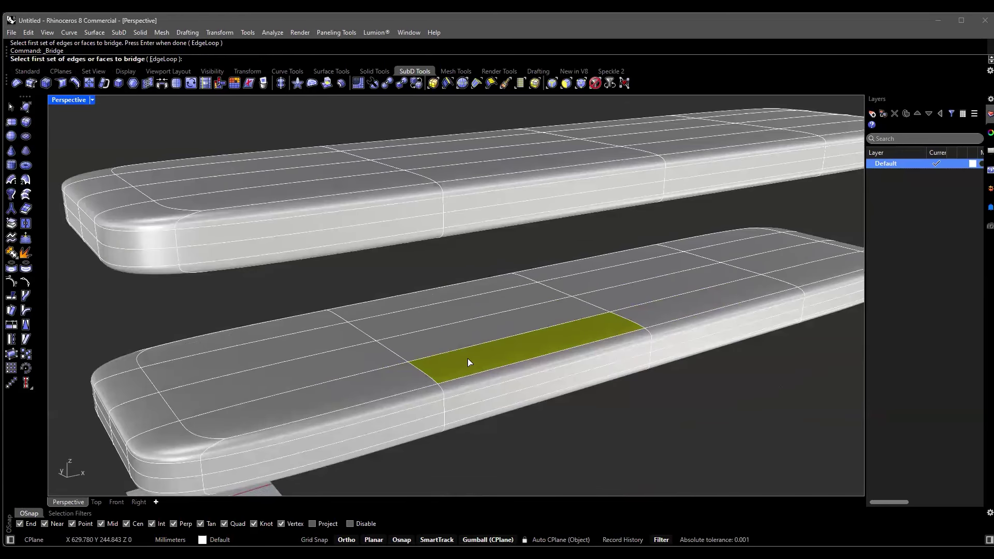
left_click(503, 353)
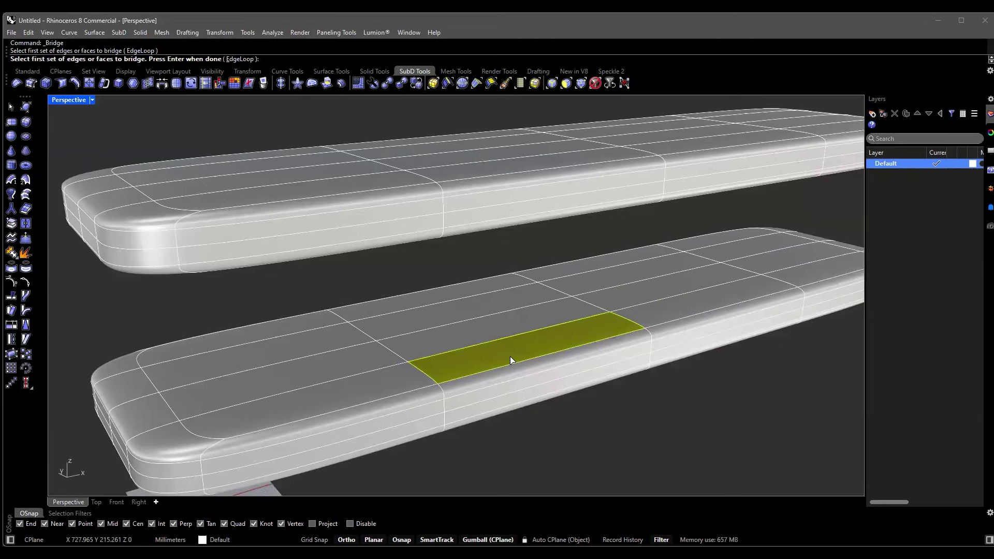
key("Return")
scroll(510, 356, "down", 3)
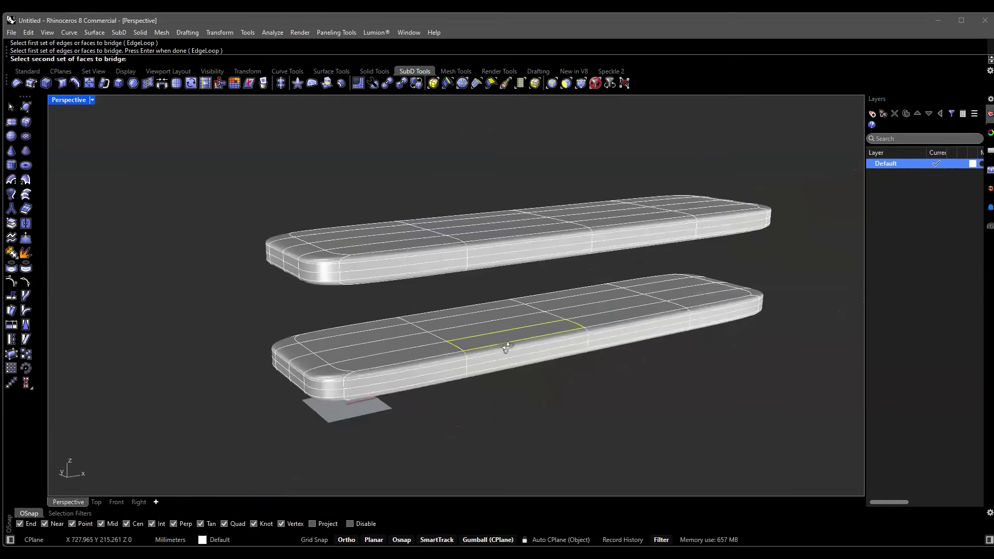
Pick a face under the upper slab's end as the second set to preview a bridge.
right_click_drag(511, 357, 447, 305)
scroll(389, 237, "up", 3)
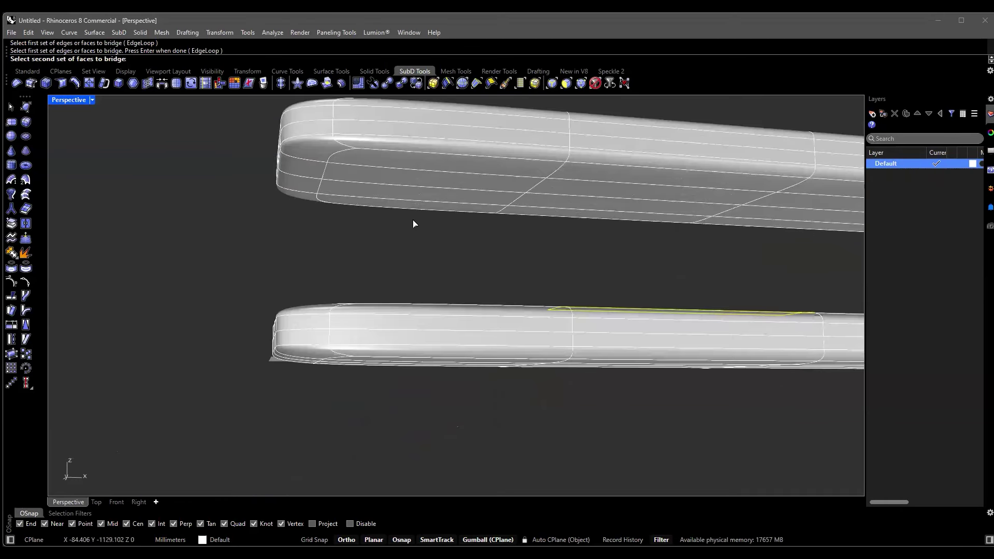
scroll(419, 197, "up", 3)
left_click(412, 169)
scroll(412, 170, "down", 3)
right_click_drag(472, 217, 299, 300)
key("Return")
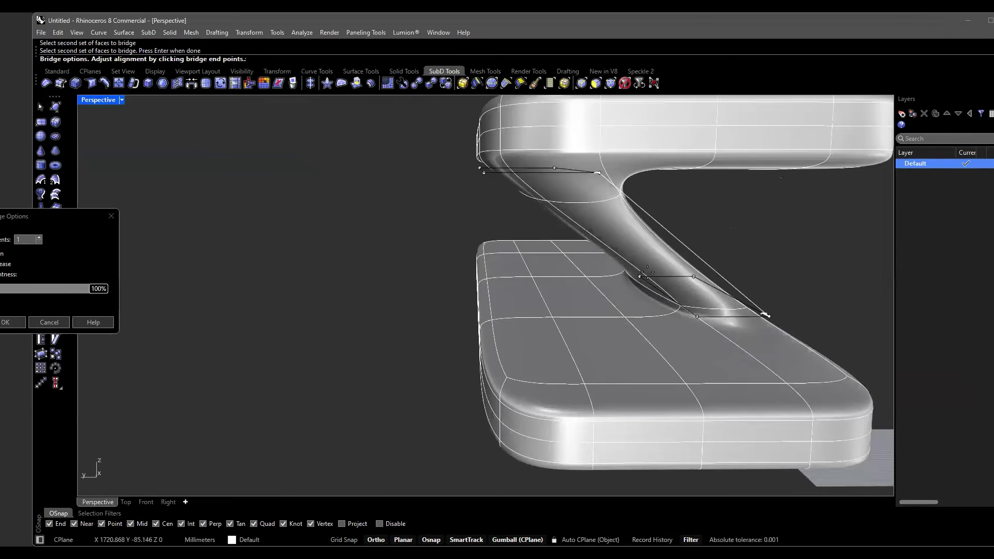
Select two adjacent top faces on the lower slab as the new first set.
mouse_move(647, 272)
right_mouse_down()
mouse_move(352, 259)
mouse_move(512, 280)
mouse_move(638, 265)
right_mouse_up()
scroll(638, 264, "down", 3)
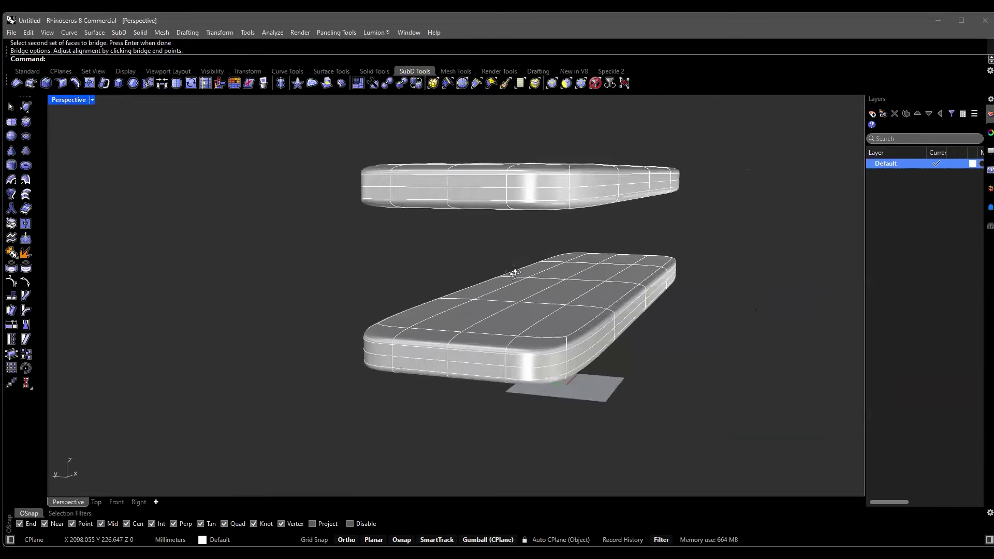
right_click_drag(518, 279, 554, 309)
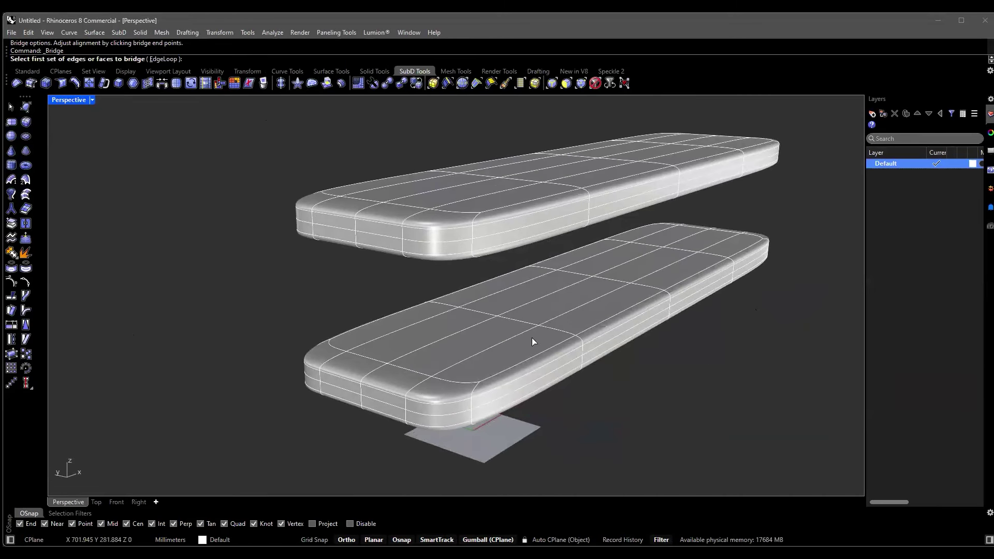
left_click(563, 316)
left_click(545, 311)
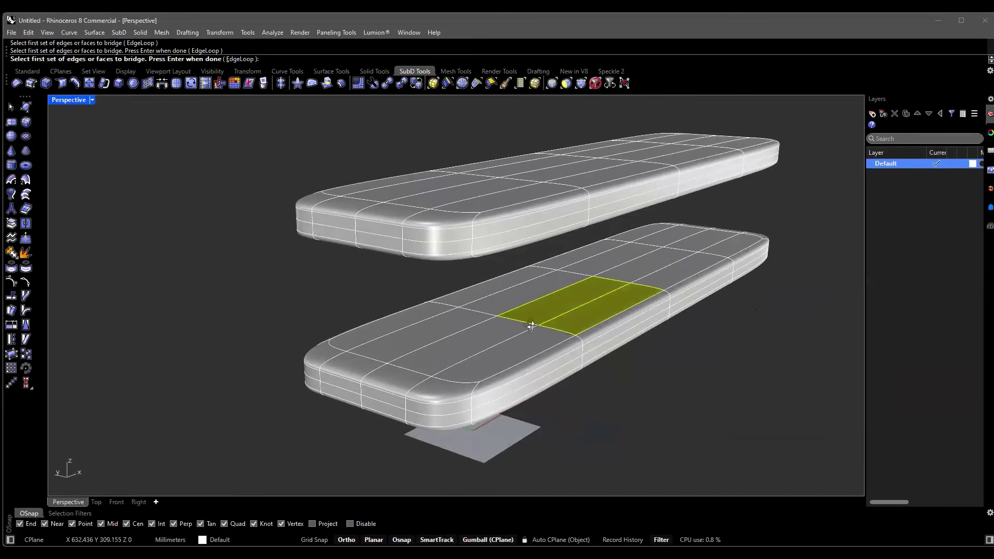
right_click_drag(531, 326, 714, 330)
key("Return")
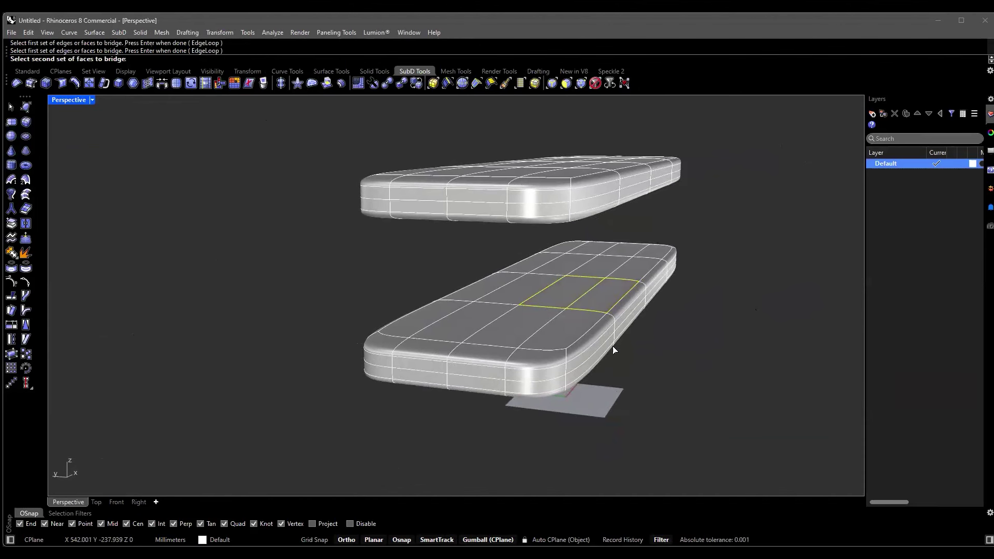
Select two neighbouring faces under the upper slab's end to build the diagonal bridge.
right_click_drag(610, 344, 461, 231)
scroll(393, 183, "up", 3)
left_click(368, 172)
left_click(384, 145)
right_click_drag(504, 269, 600, 320)
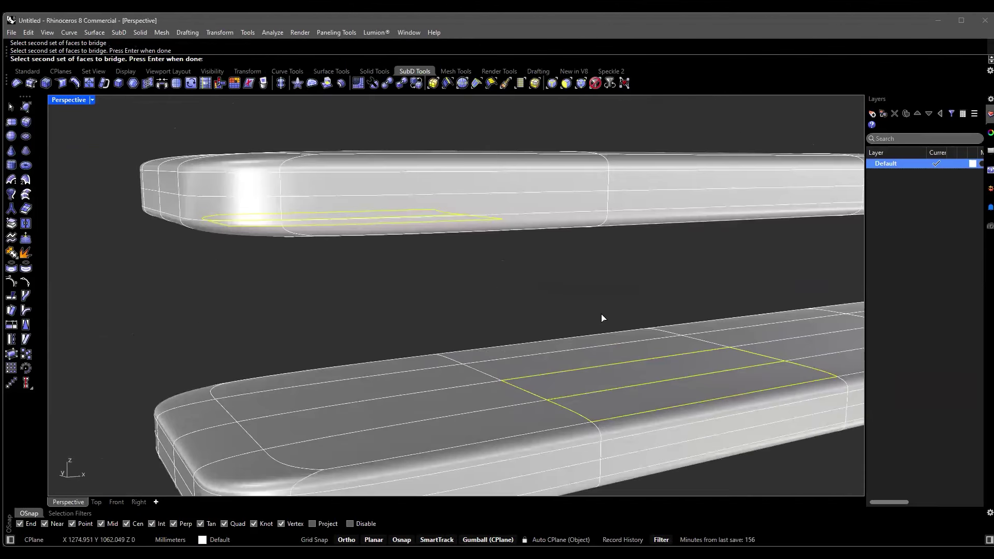
key("Return")
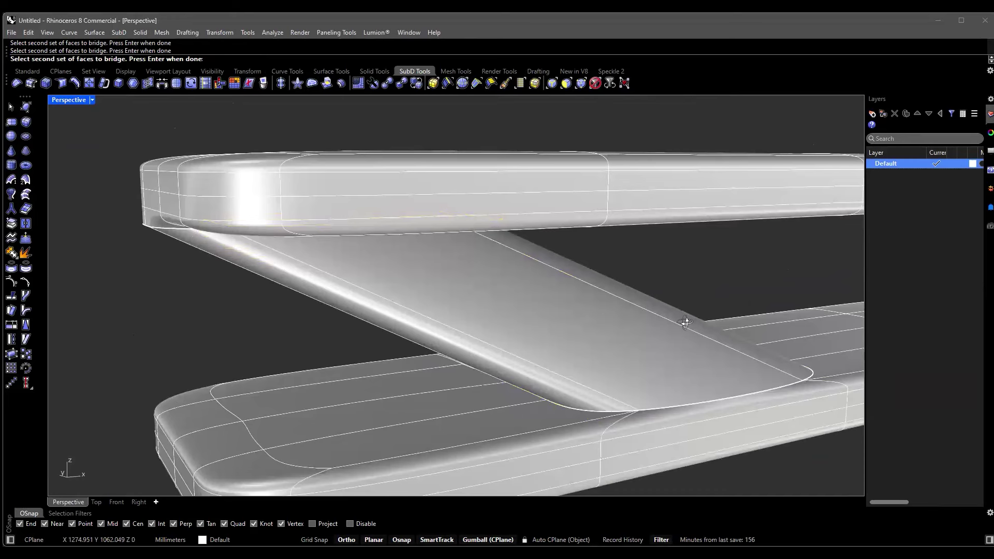
key("Return")
right_click_drag(471, 324, 411, 334)
scroll(437, 343, "down", 3)
scroll(488, 336, "up", 2)
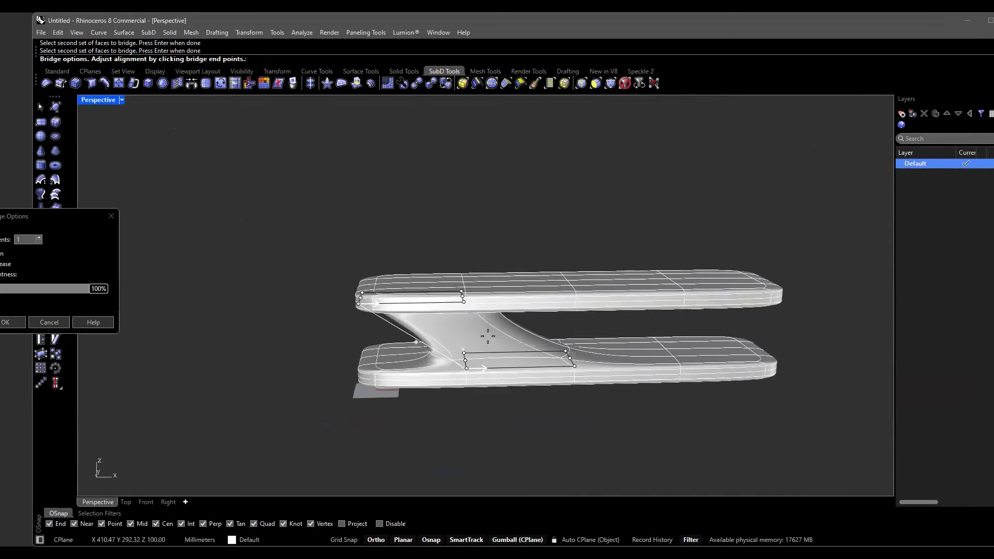
Adjust the bridge end alignment and raise the bridge to 7 segments.
left_click(416, 342)
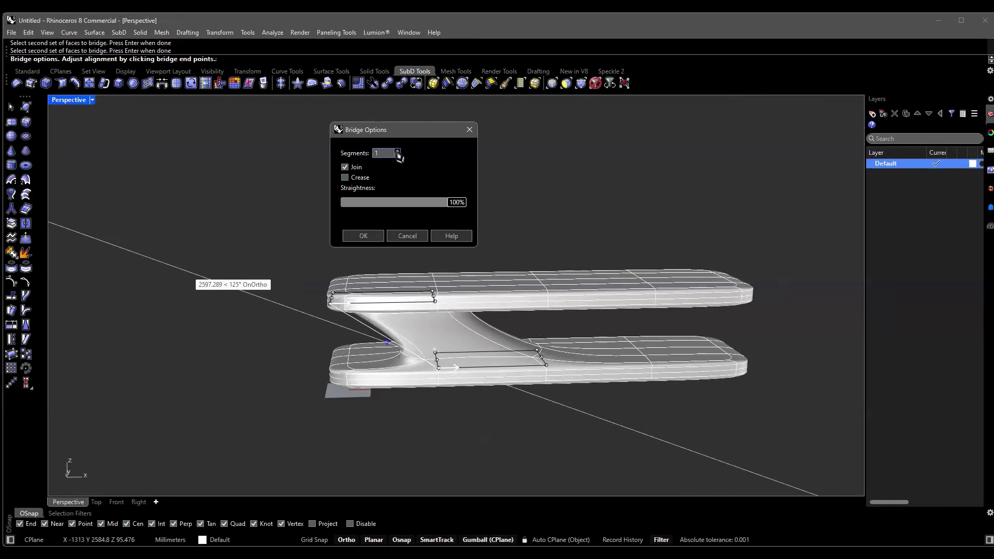
left_click(397, 151)
left_click(397, 152)
left_click(397, 151)
left_click(397, 151)
left_click(397, 152)
left_click(397, 151)
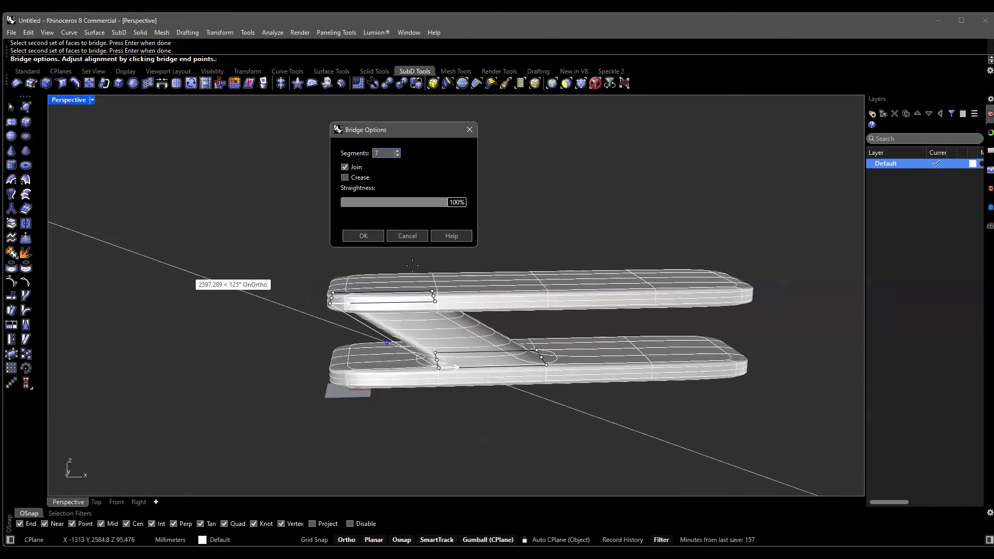
scroll(434, 349, "up", 4)
right_click_drag(505, 348, 282, 195)
scroll(282, 195, "up", 5)
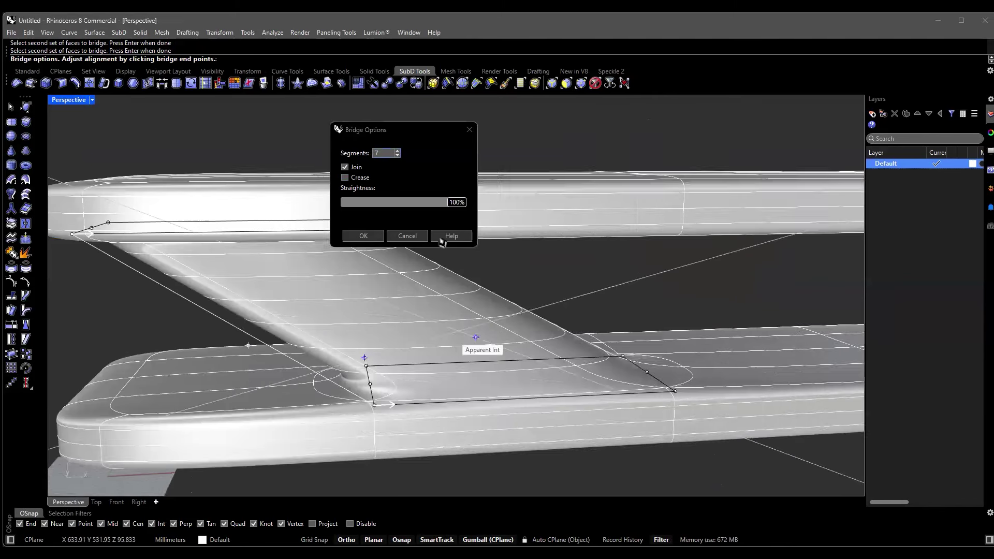
Reset the bridge Segments value to 1.
left_click(371, 161)
type("1")
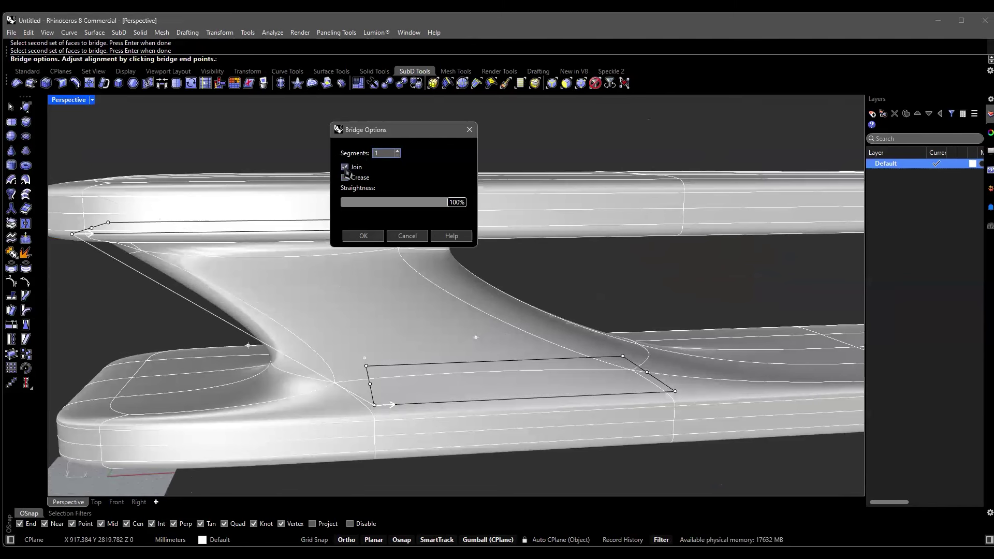
scroll(599, 394, "down", 2)
right_click_drag(562, 389, 281, 284)
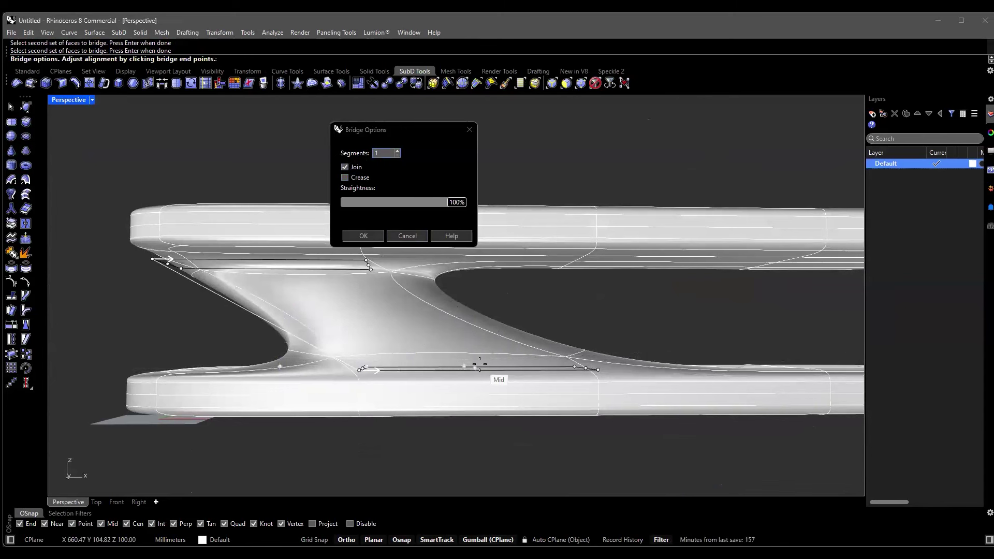
Tick Crease to test a creased straight bridge, then untick it for a smooth blend.
left_click(345, 177)
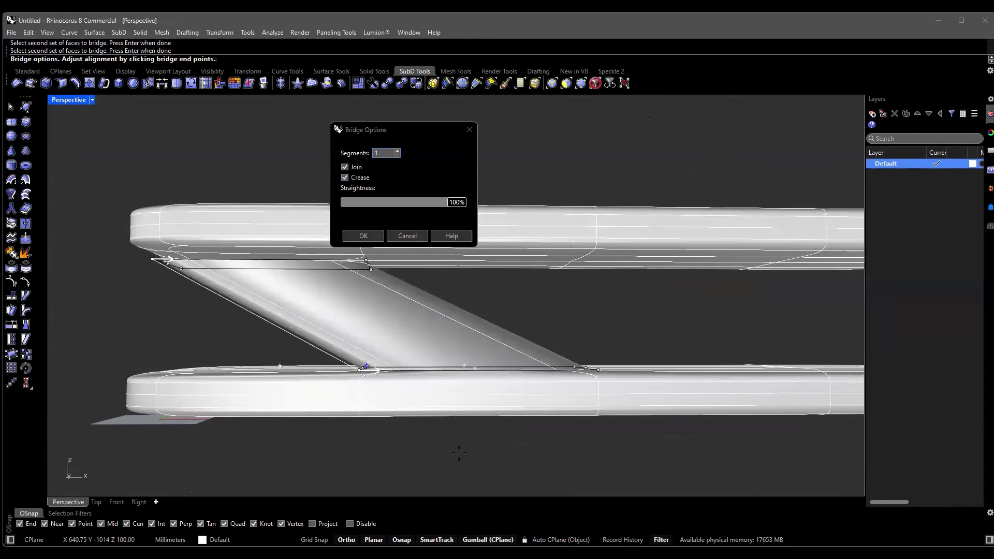
scroll(595, 352, "up", 5)
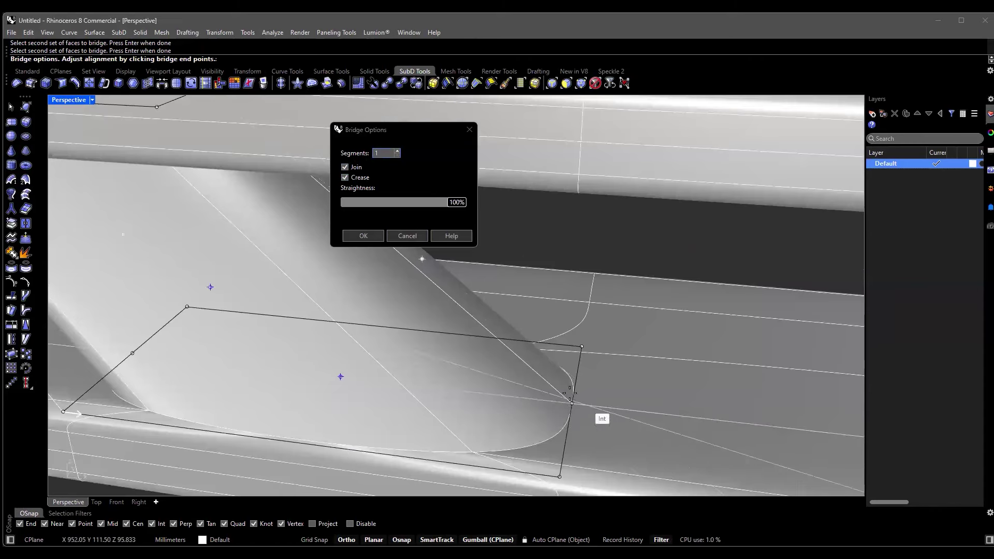
scroll(509, 367, "down", 5)
right_click_drag(517, 374, 540, 333)
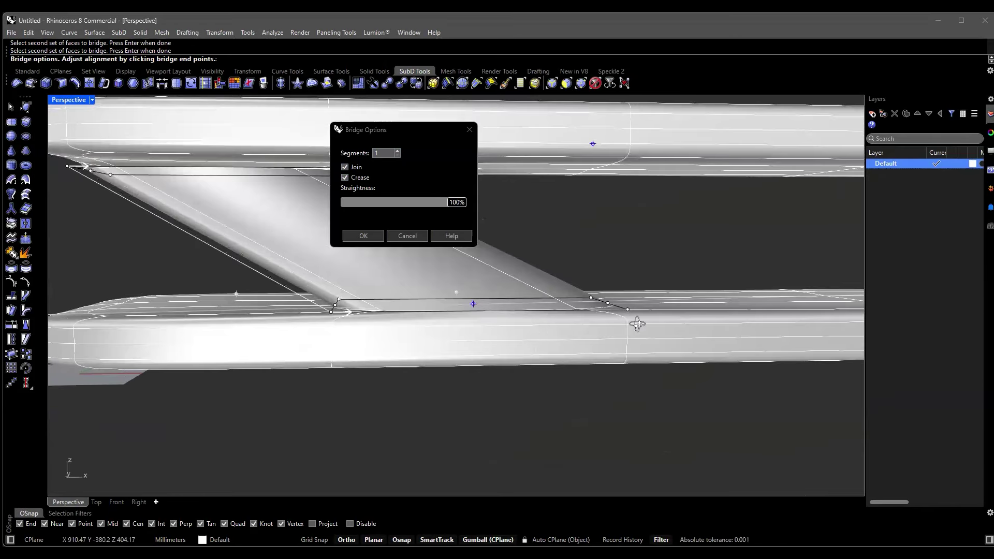
right_click_drag(637, 324, 615, 327)
right_click_drag(536, 331, 455, 428)
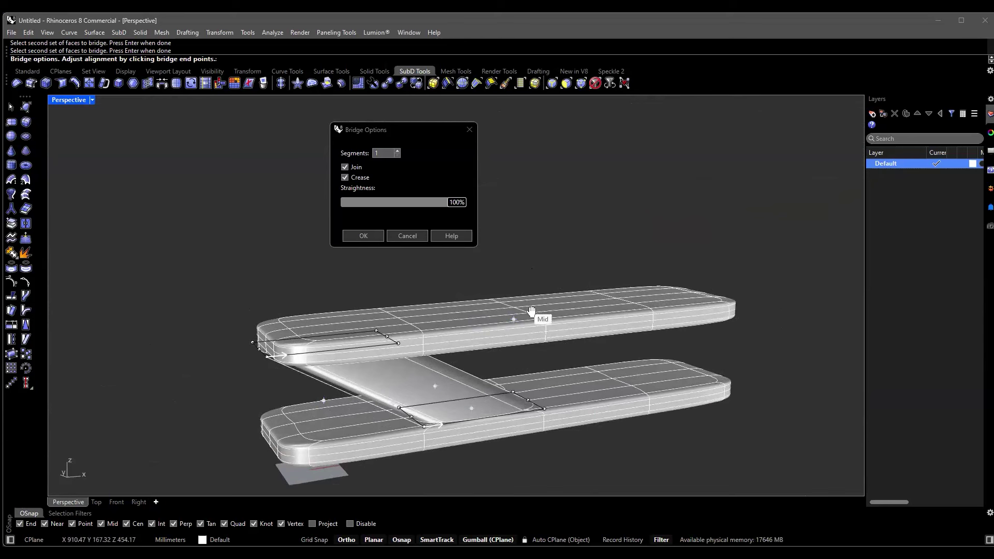
right_click_drag(534, 315, 570, 262)
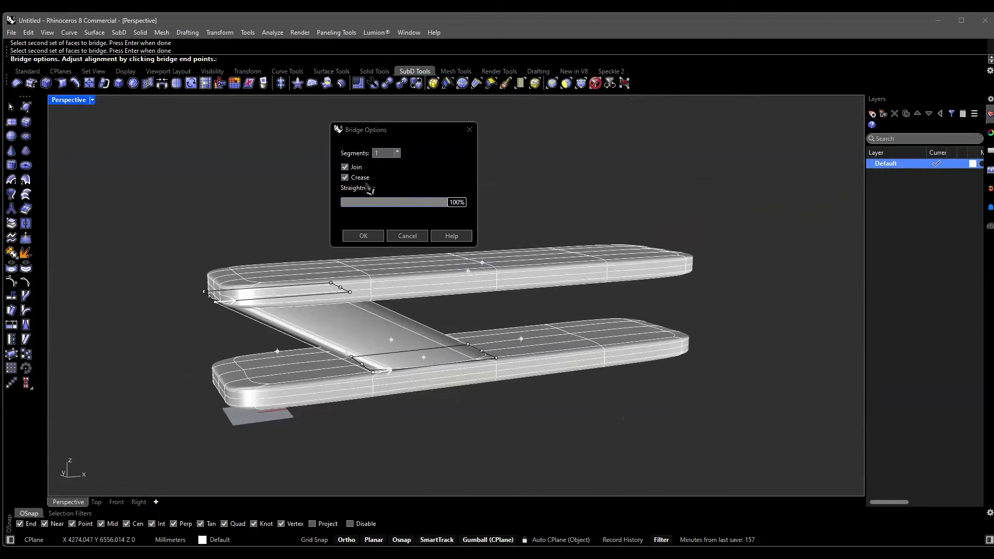
left_click(344, 178)
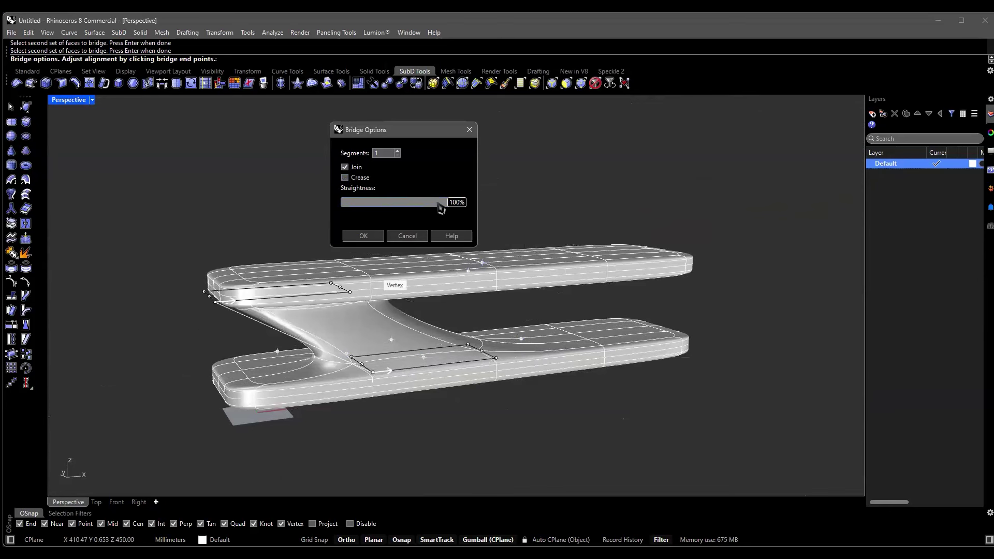
Try 15% straightness, toggle Crease on and off, and change the segment count.
left_click_drag(456, 203, 344, 204)
left_click(345, 177)
left_click(345, 178)
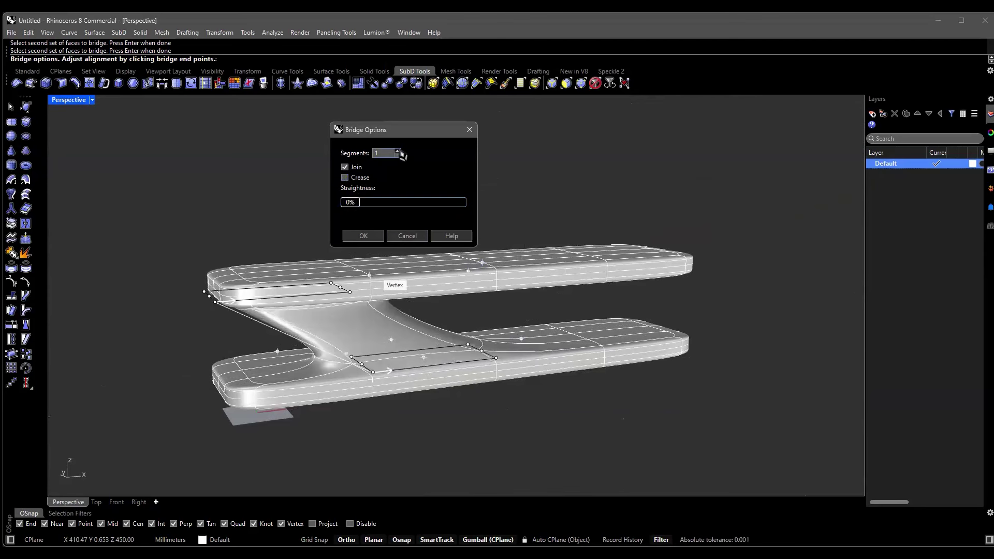
left_click(397, 150)
left_click(397, 150)
Test softer straightness values, return it to 100%, and accept the bridge settings.
left_click_drag(350, 203, 472, 206)
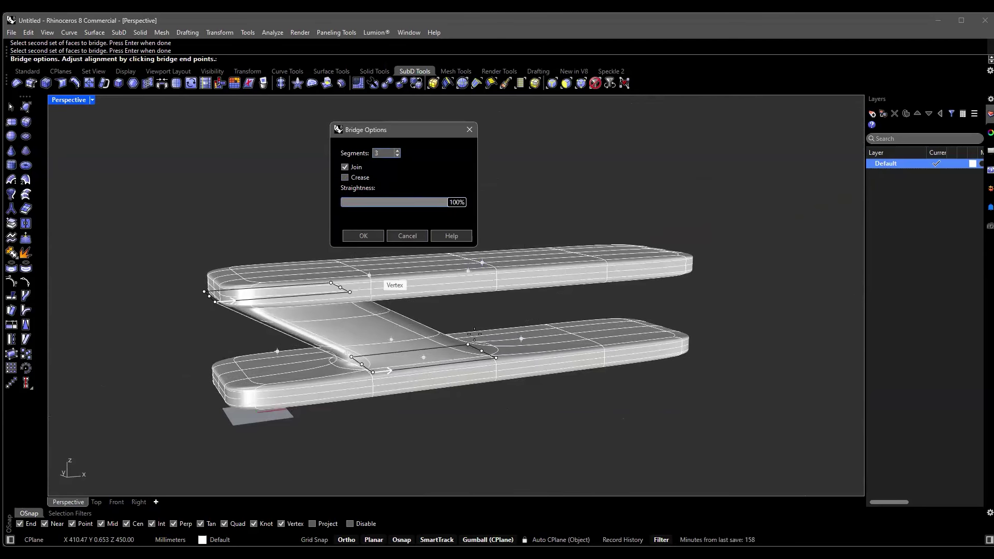
scroll(473, 390, "up", 2)
scroll(443, 328, "up", 2)
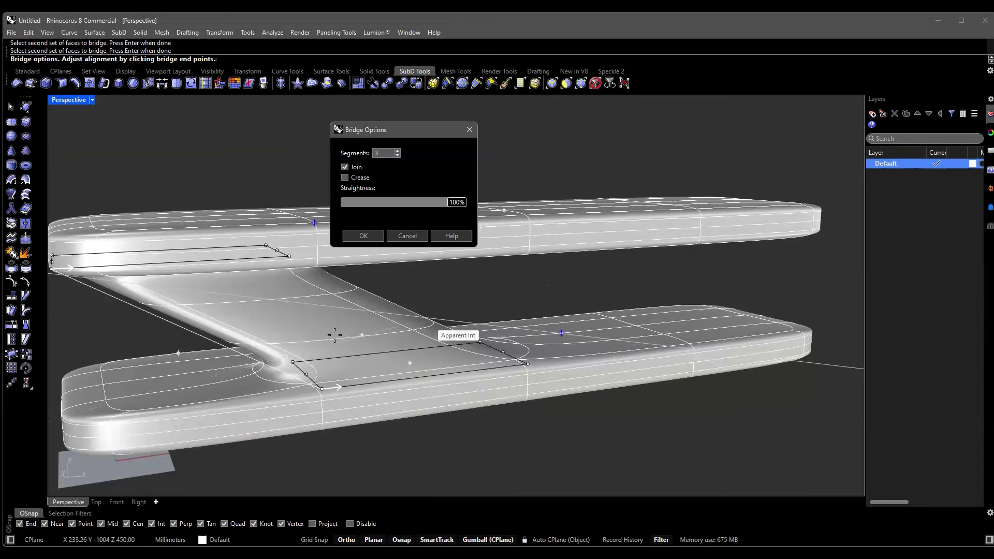
scroll(454, 207, "up", 1)
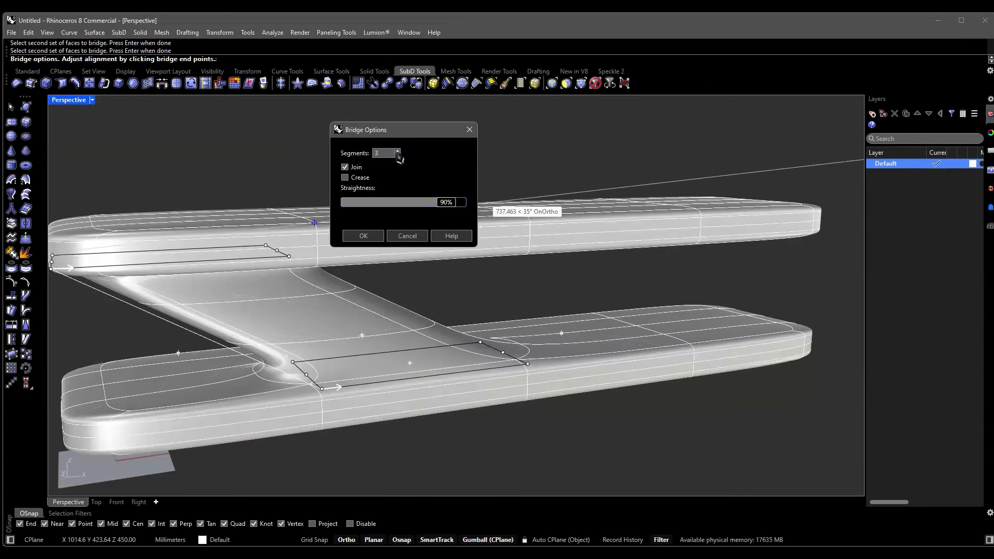
scroll(397, 152, "up", 2)
left_click_drag(447, 205, 468, 206)
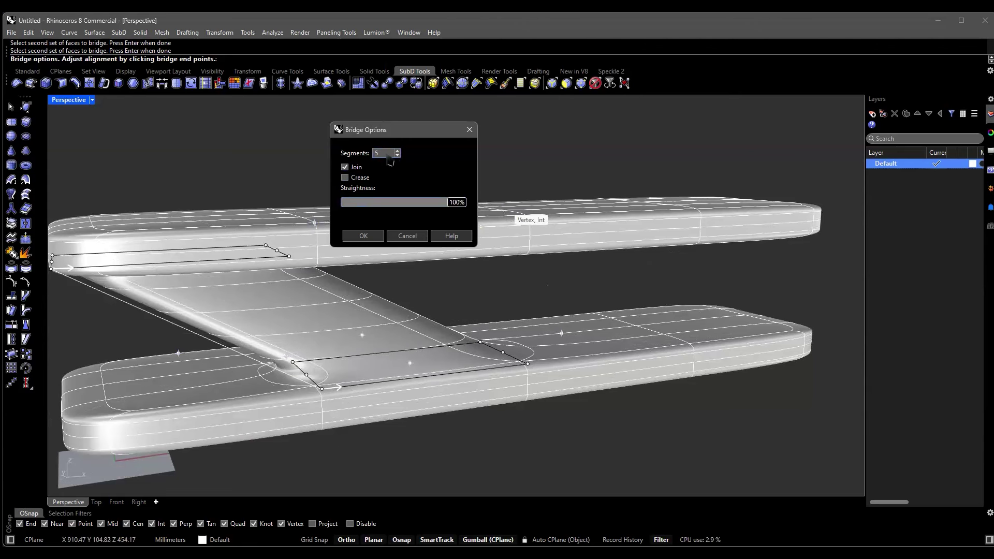
scroll(367, 159, "down", 4)
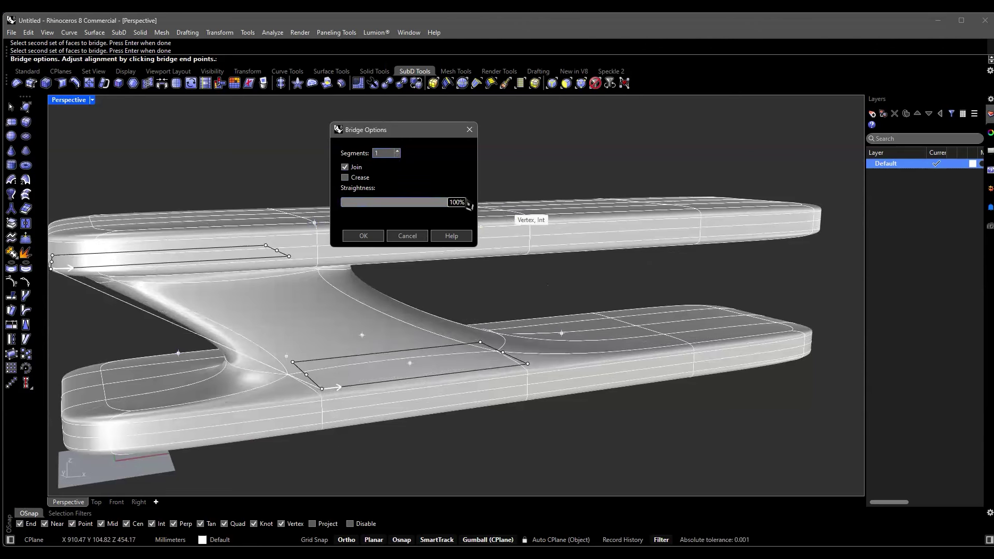
left_click_drag(459, 205, 364, 211)
left_click_drag(343, 203, 461, 213)
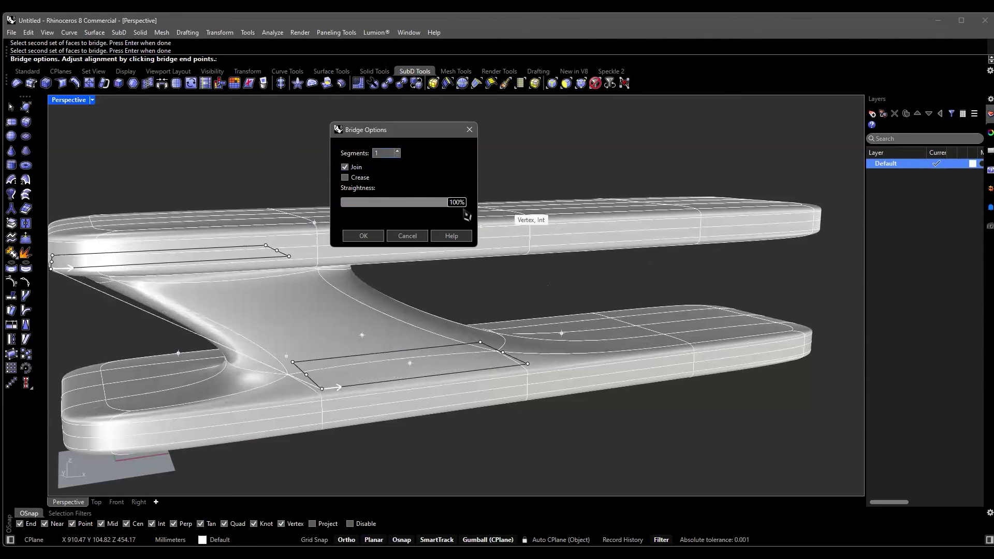
left_click(363, 236)
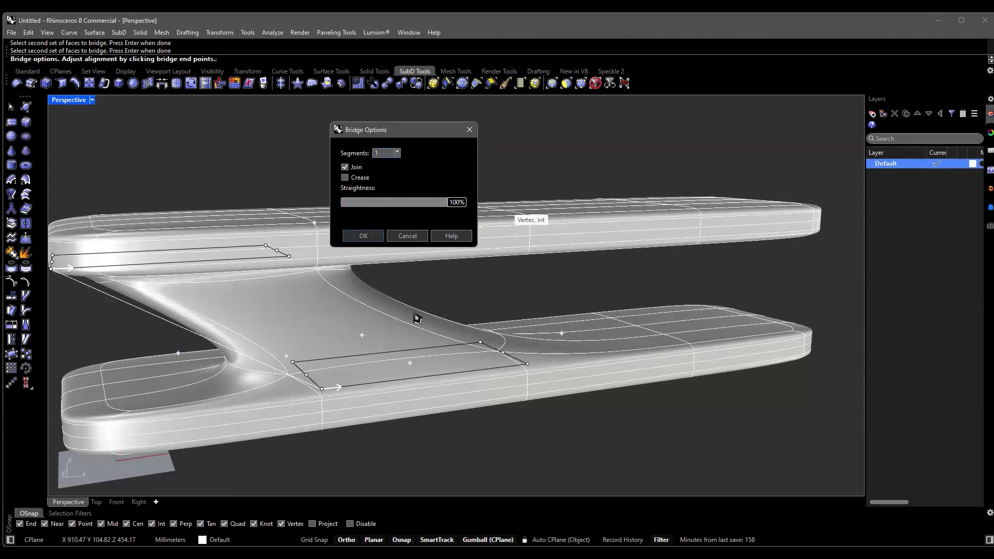
scroll(409, 321, "down", 4)
right_click_drag(406, 337, 654, 349)
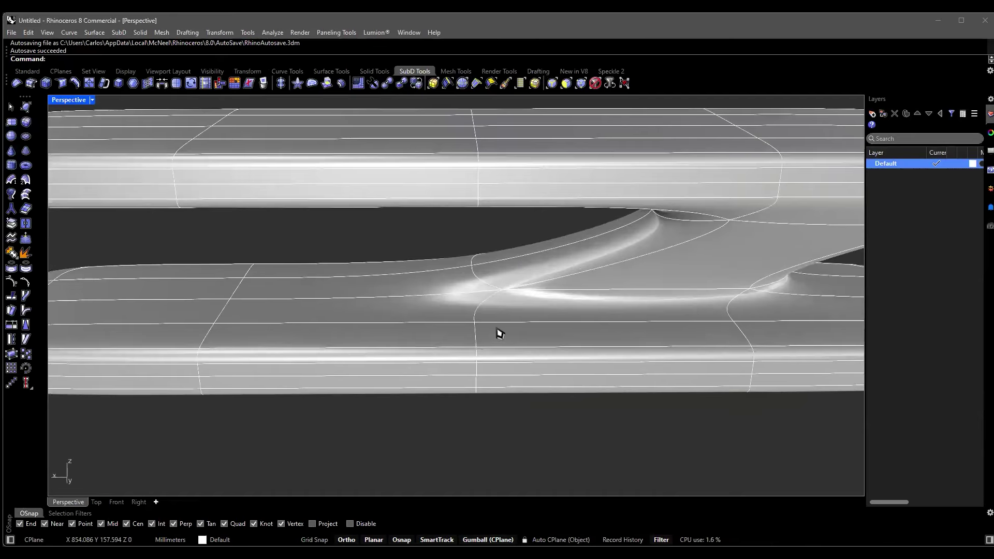
scroll(497, 333, "down", 5)
right_click_drag(315, 361, 719, 344)
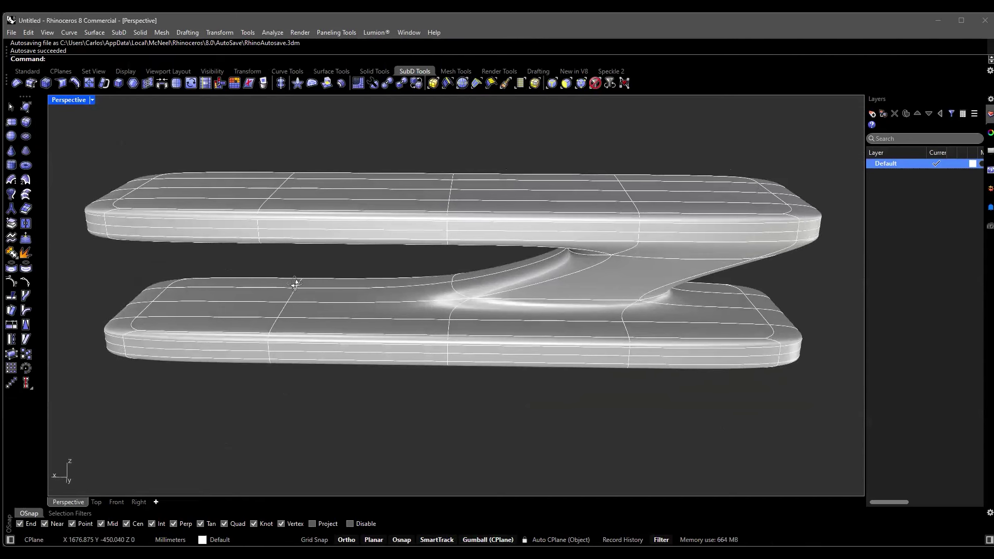
right_click_drag(295, 284, 350, 310)
scroll(440, 293, "up", 5)
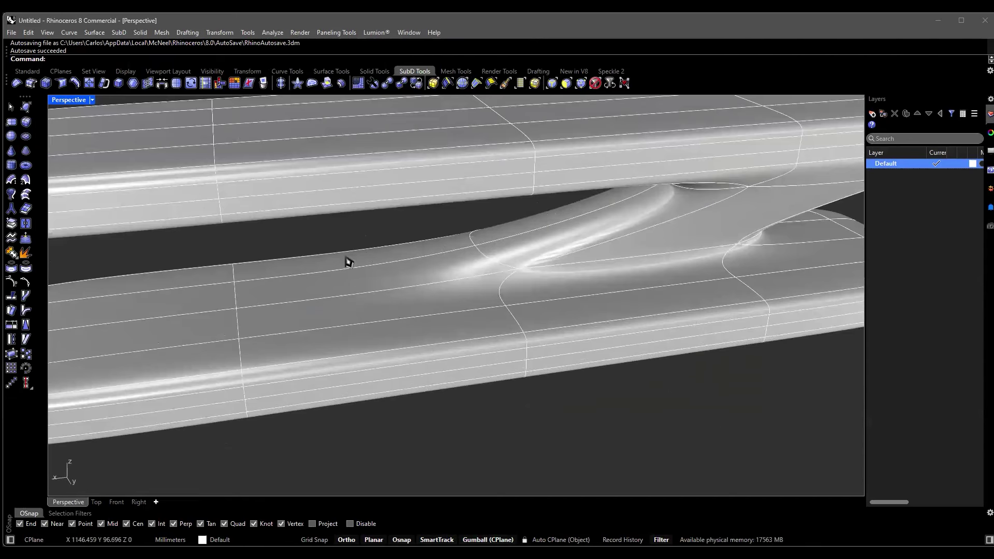
scroll(381, 410, "down", 5)
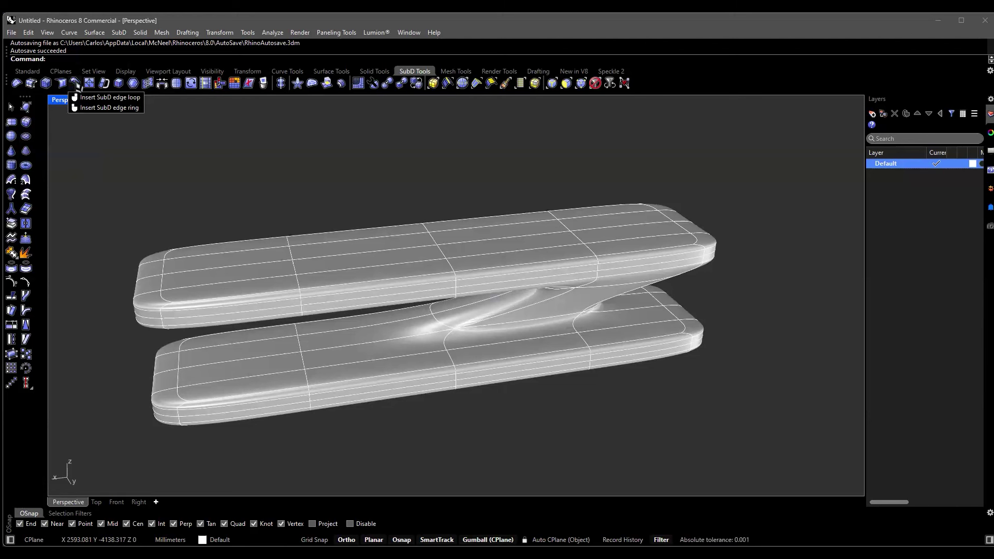
left_click(76, 84)
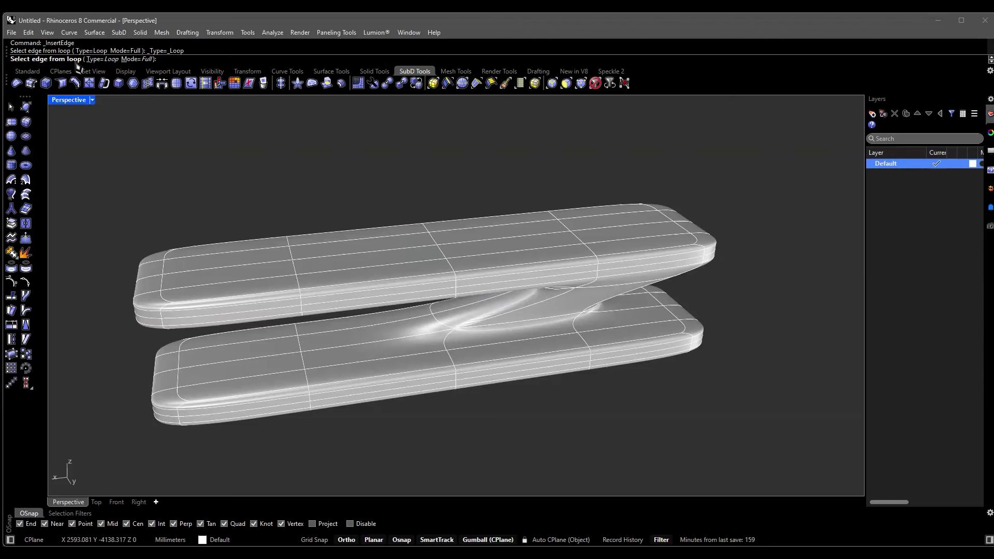
right_click_drag(434, 329, 474, 292)
left_click(412, 312)
scroll(474, 292, "up", 5)
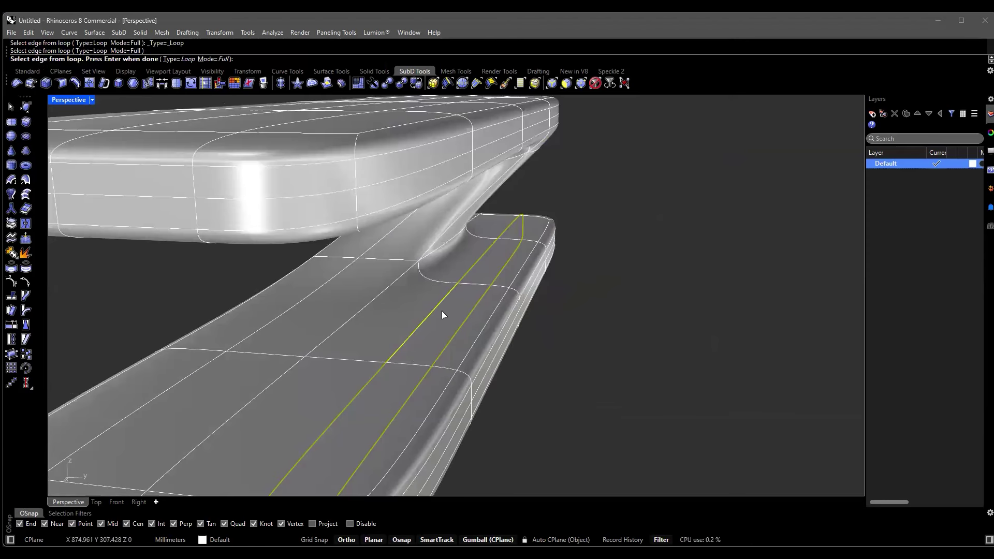
scroll(442, 311, "down", 5)
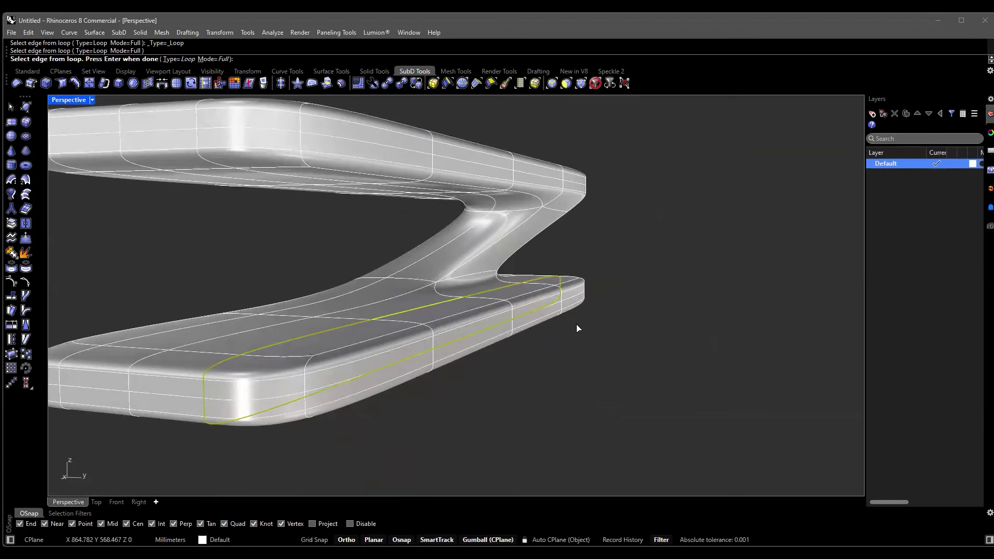
right_click_drag(612, 298, 572, 241)
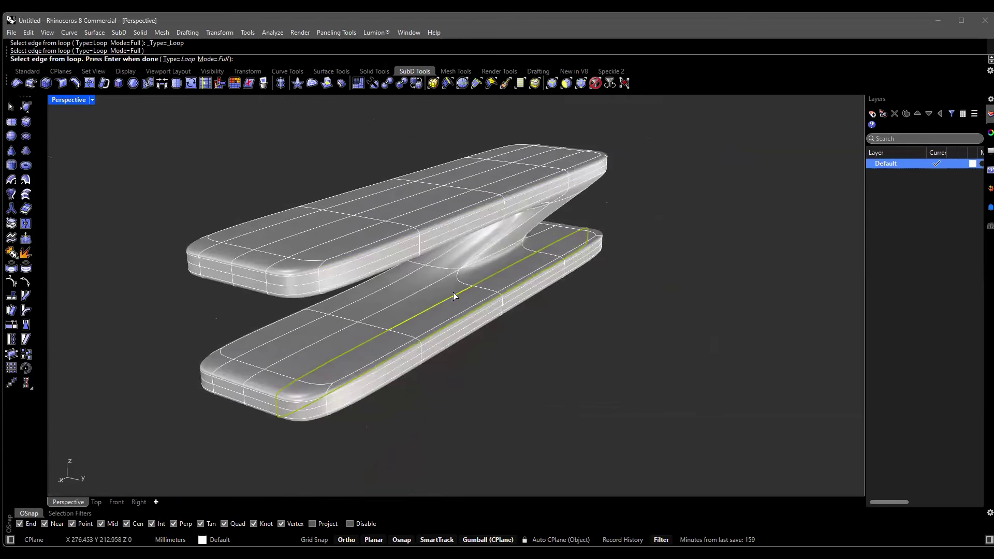
right_click_drag(353, 423, 457, 381)
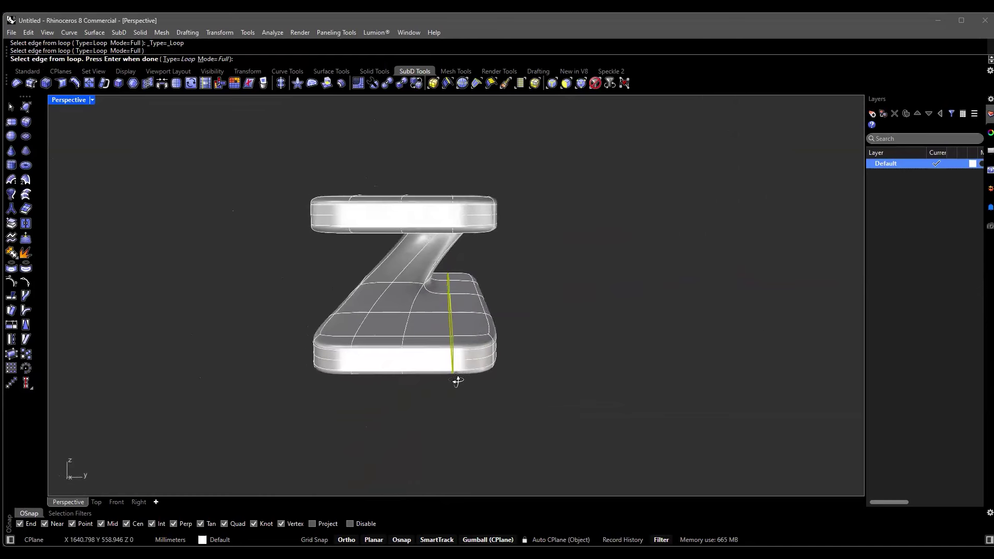
right_click_drag(331, 428, 328, 426)
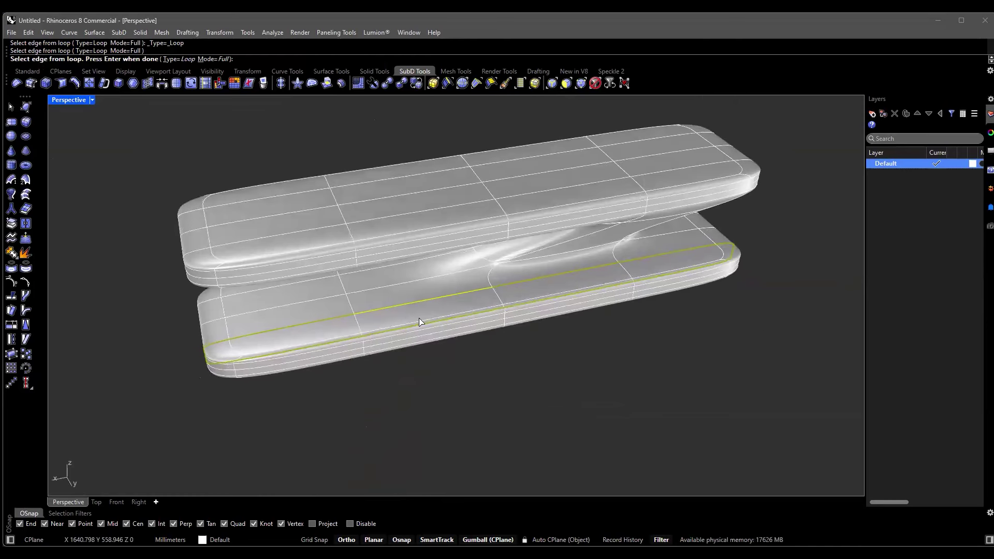
scroll(419, 319, "up", 3)
scroll(421, 320, "down", 3)
right_click_drag(421, 318, 390, 306)
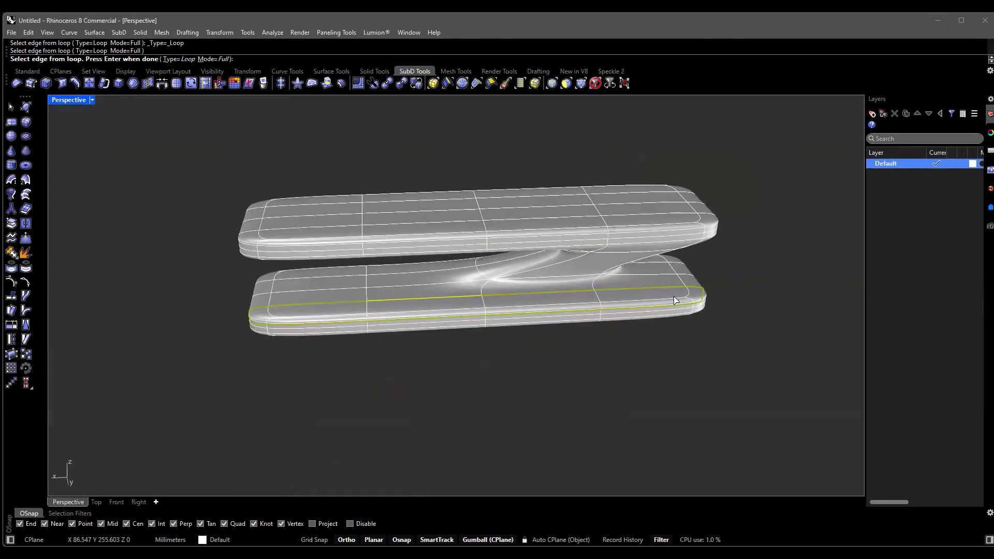
right_click_drag(280, 315, 328, 357)
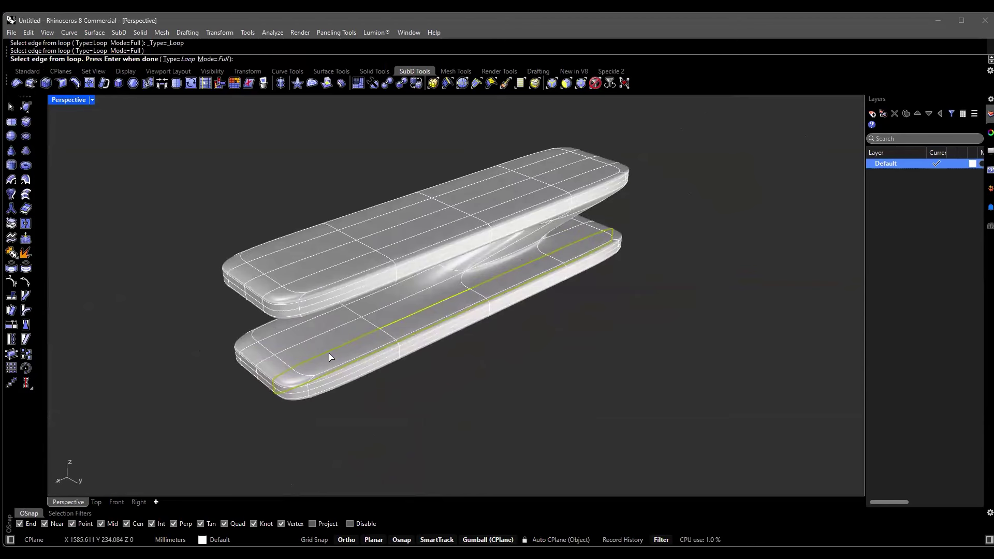
scroll(588, 229, "up", 3)
right_click_drag(406, 305, 478, 293)
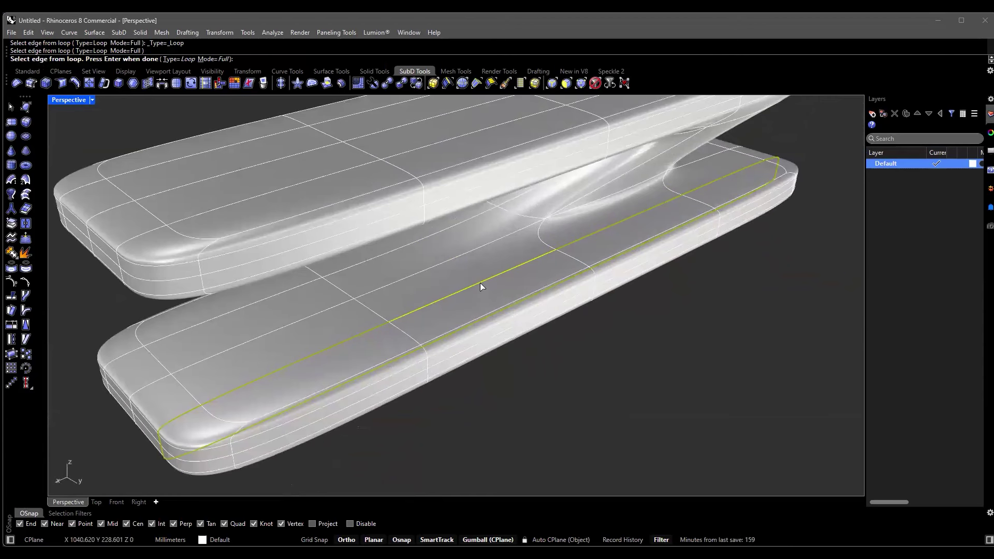
scroll(436, 279, "up", 3)
right_click_drag(405, 304, 507, 292)
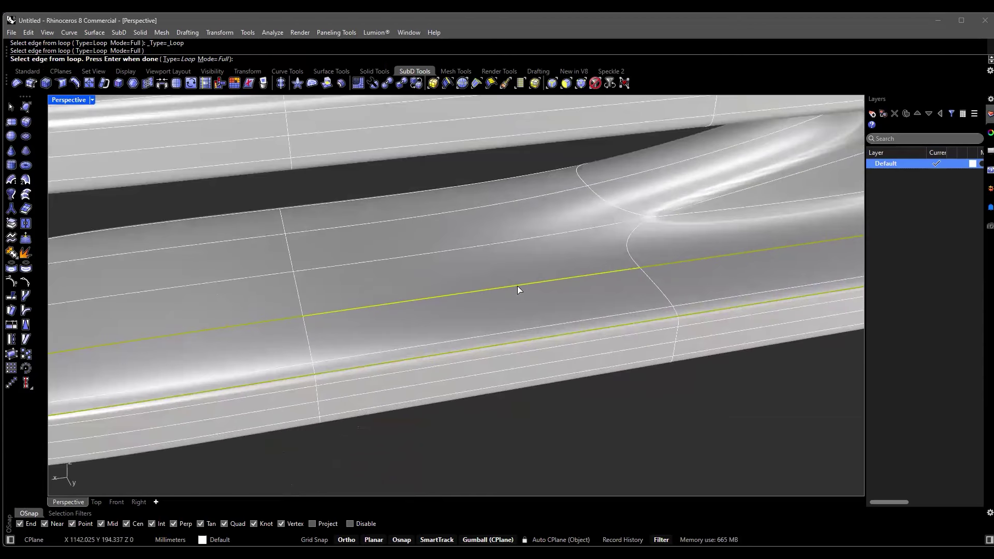
scroll(493, 293, "down", 5)
scroll(482, 290, "up", 3)
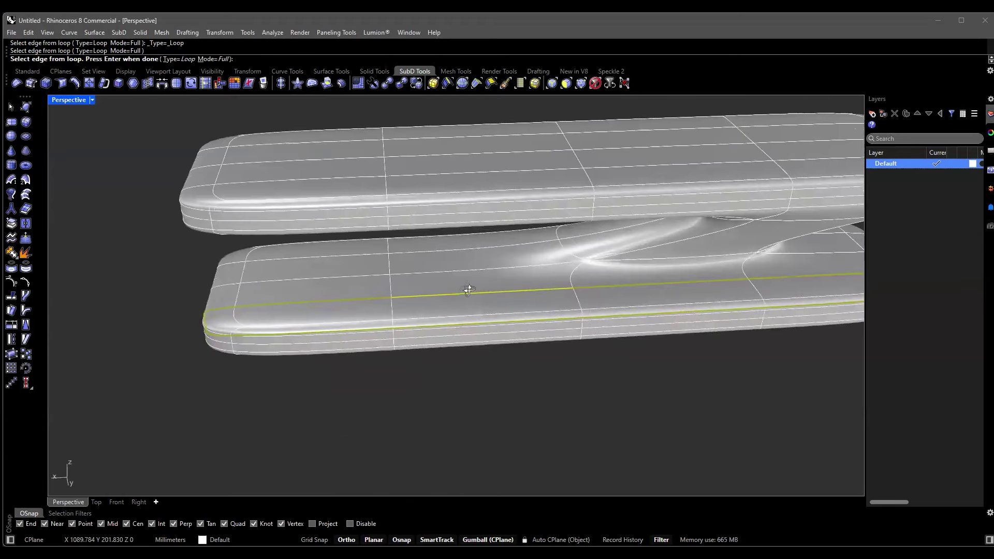
right_click_drag(466, 291, 511, 283)
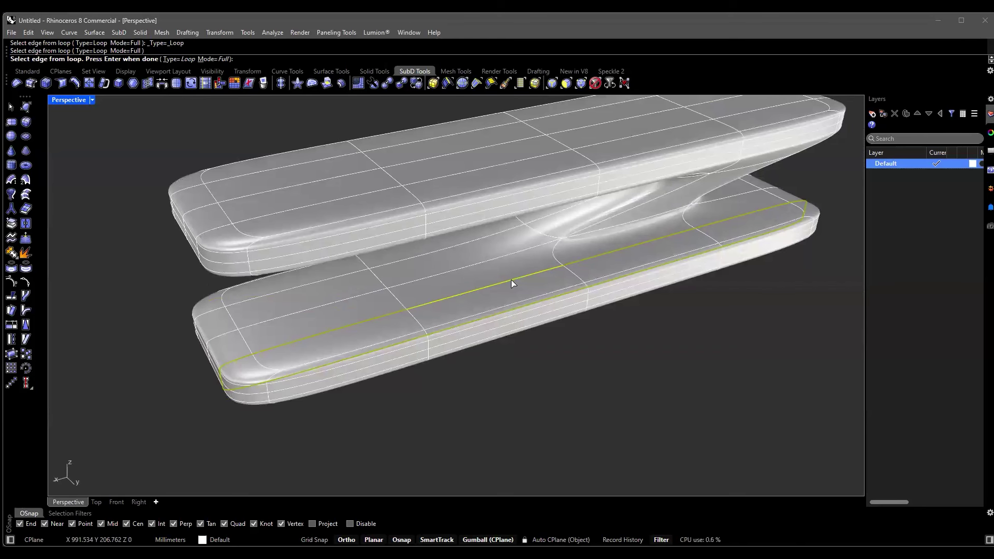
right_click_drag(511, 283, 480, 231)
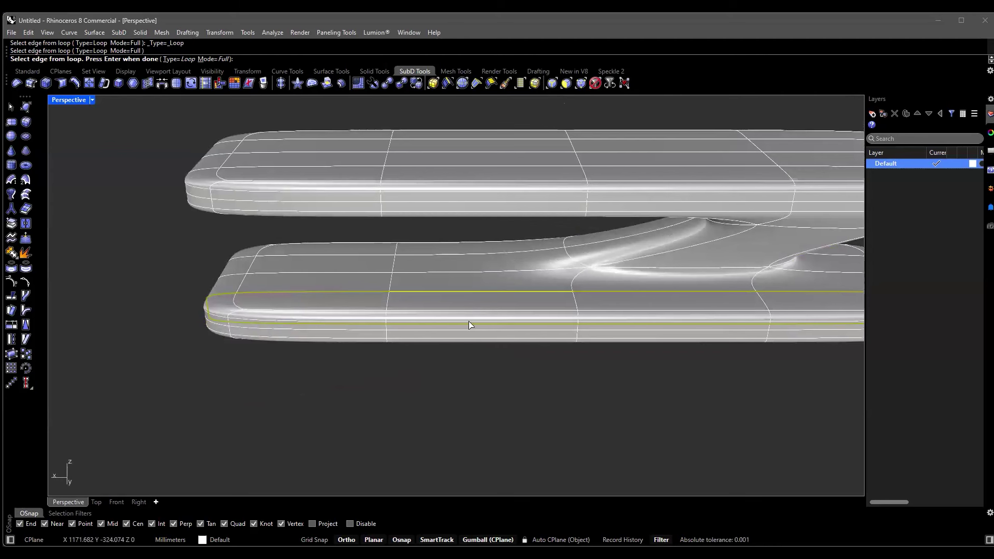
scroll(471, 321, "up", 3)
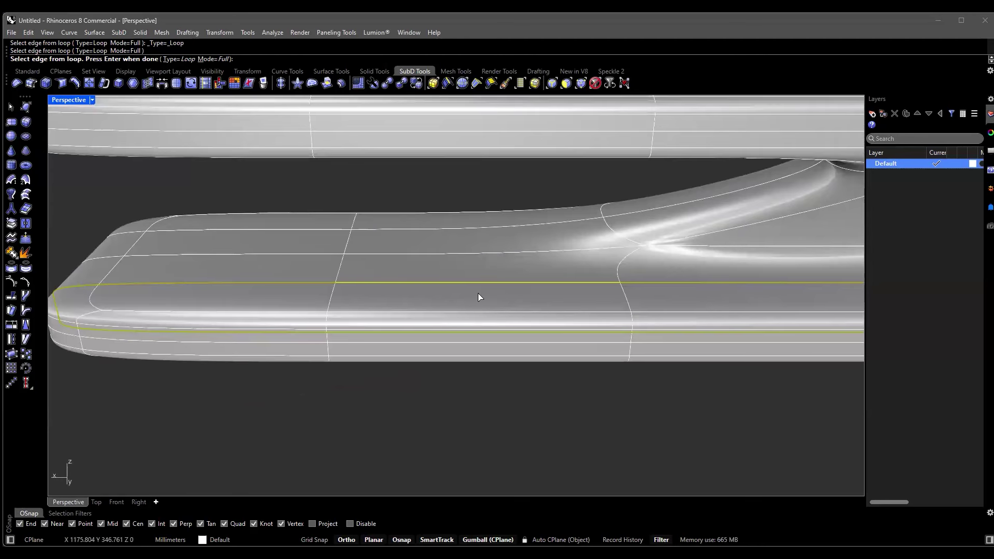
mouse_move(484, 291)
right_mouse_down()
mouse_move(507, 291)
mouse_move(488, 277)
right_mouse_up()
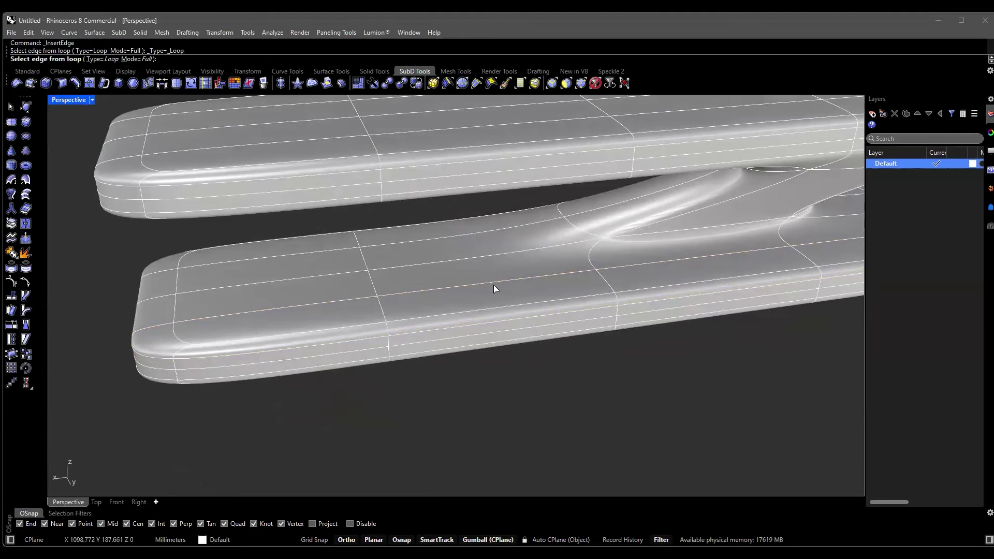
right_click_drag(508, 281, 510, 284)
right_click(511, 284)
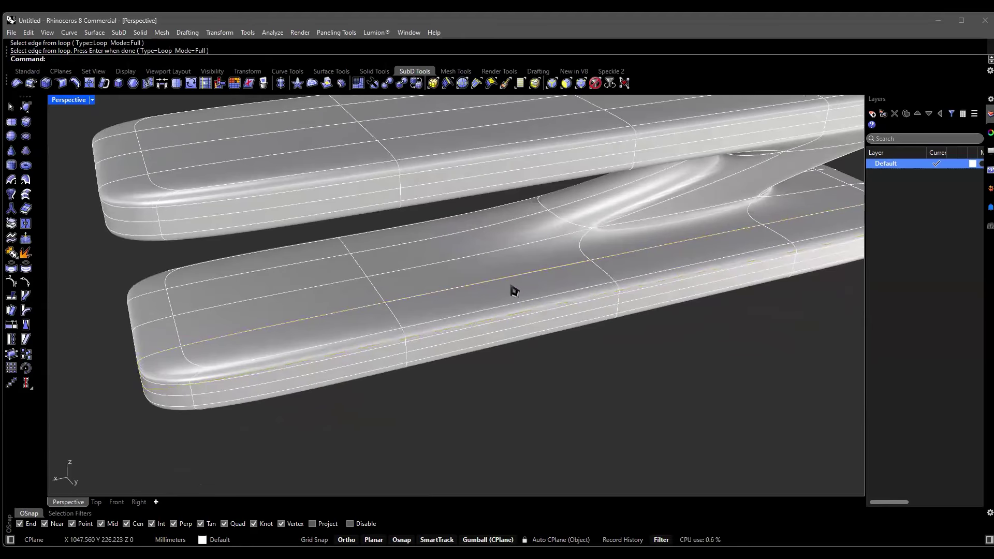
Undo and then redo the bridge between the slabs so it stays in place.
key("ctrl+z")
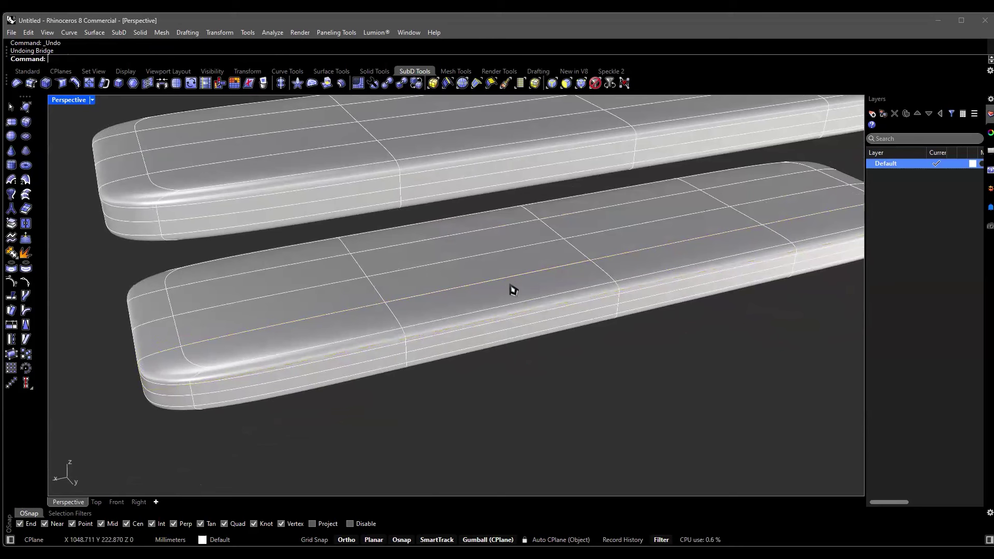
key("ctrl+z")
key("ctrl+y")
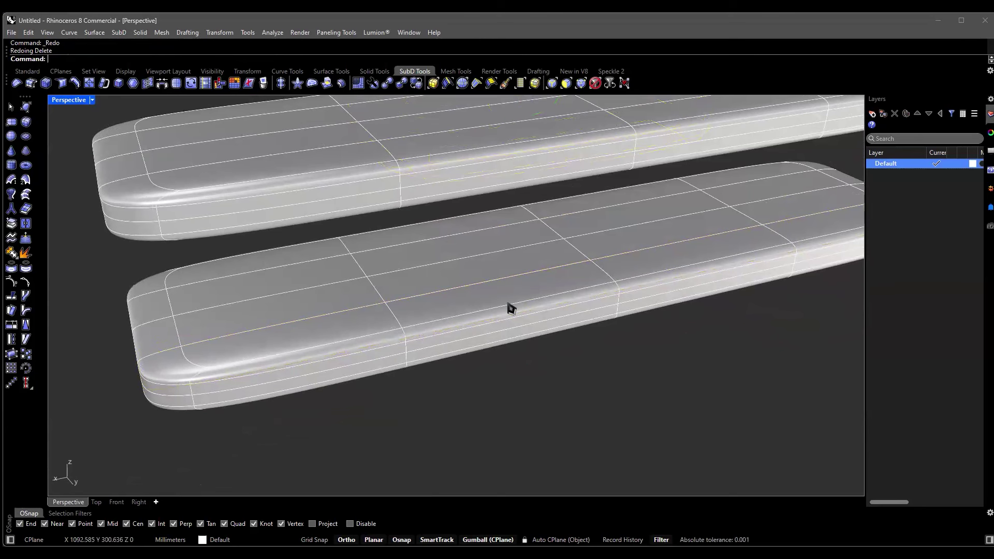
key("ctrl+y")
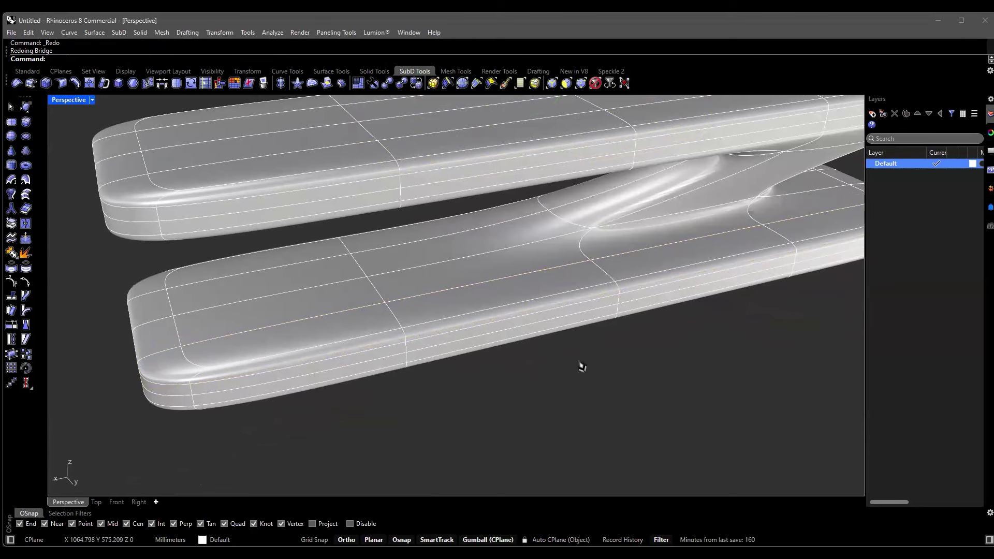
key("ctrl+y")
Insert an edge loop across the lower slab near the diagonal bridge's base.
right_click_drag(582, 367, 424, 288)
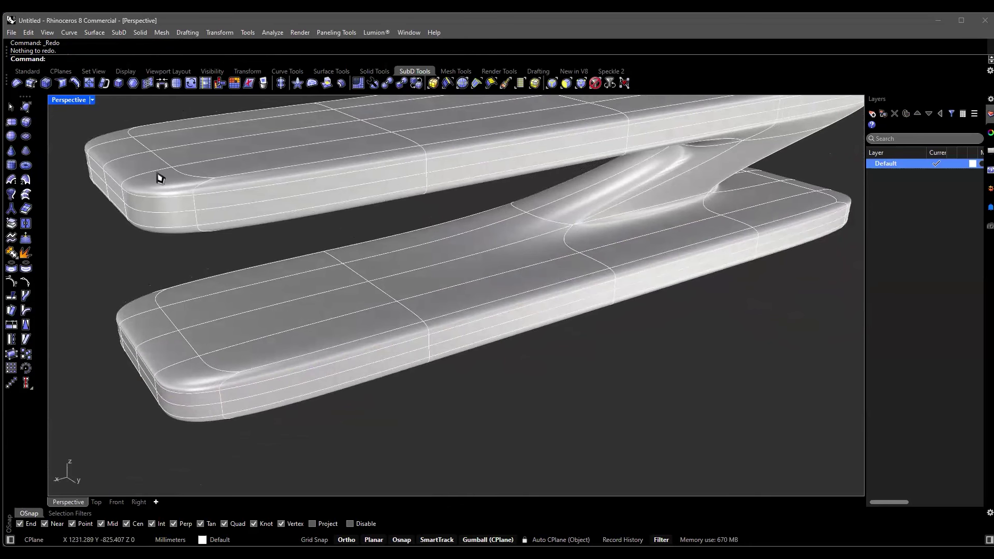
left_click(75, 83)
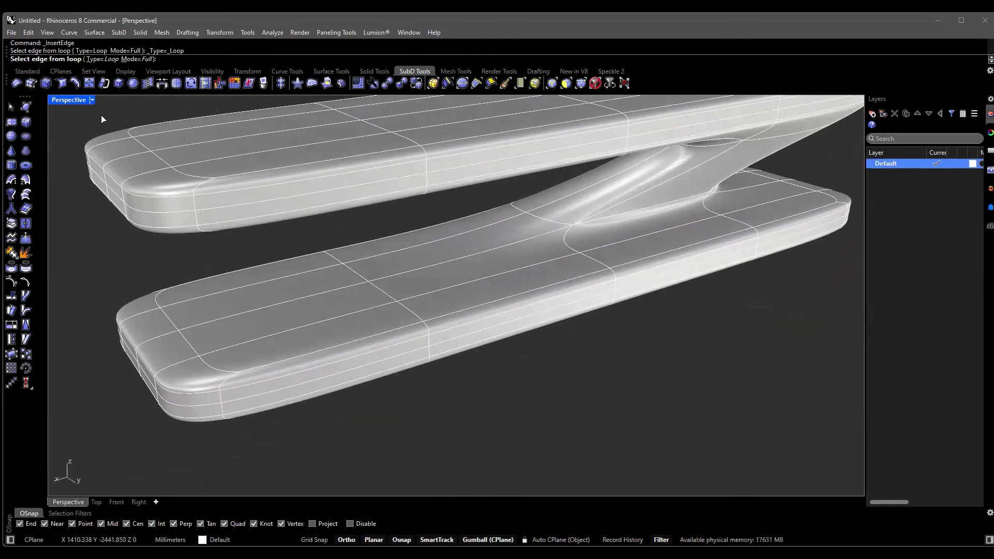
left_click(492, 282)
right_click_drag(517, 282, 490, 289)
key("Return")
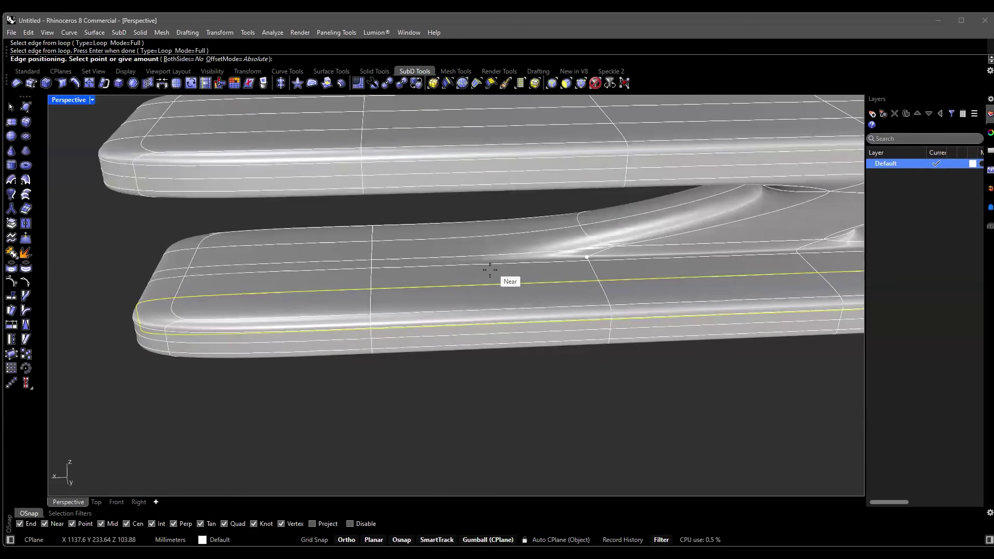
right_click_drag(491, 268, 648, 248)
right_click_drag(568, 259, 514, 260)
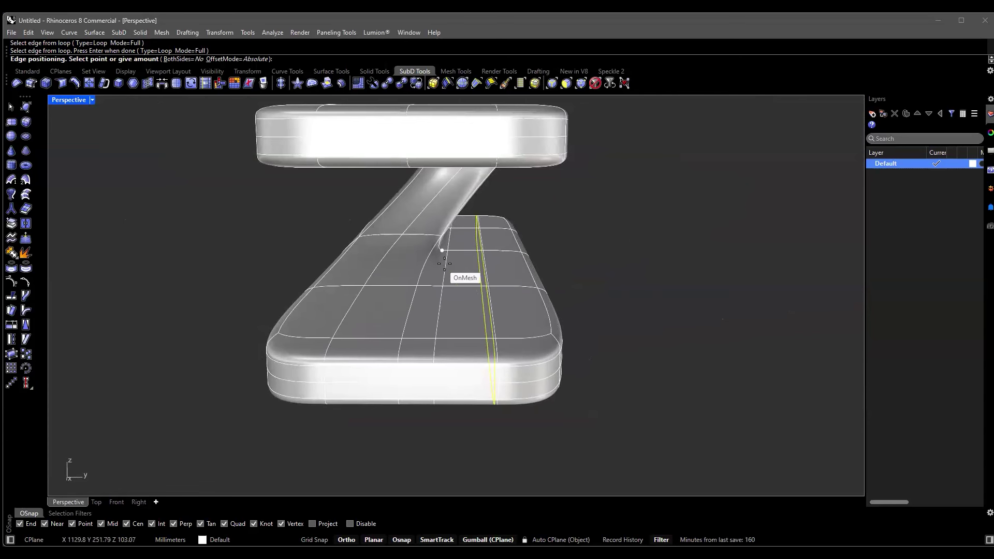
left_click(512, 269)
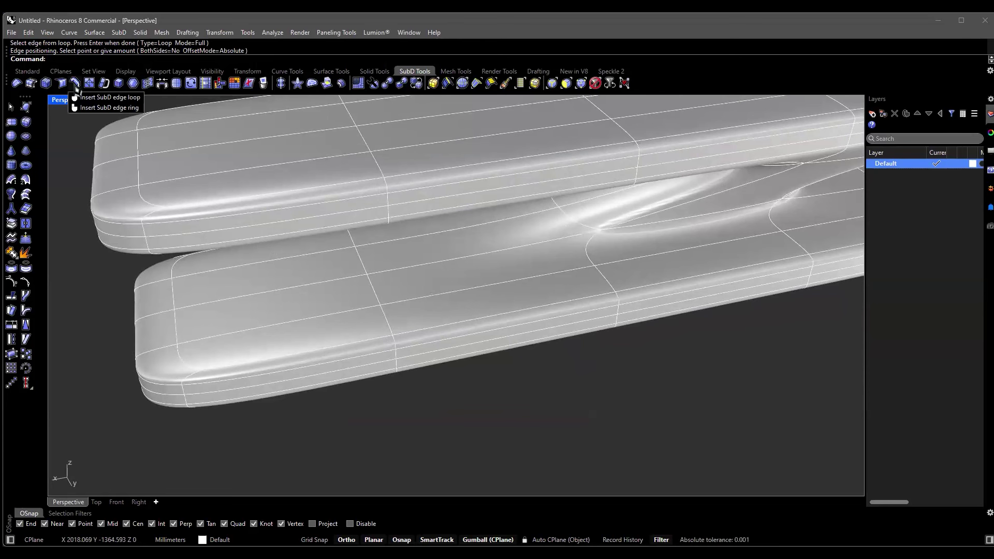
Insert a ring of edges at the midpoint across the lower slab.
right_click(75, 84)
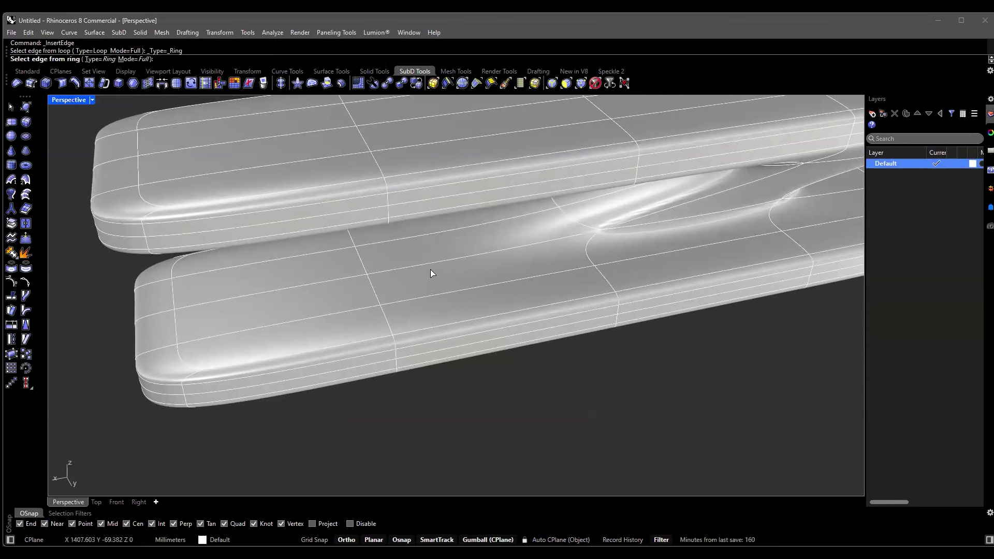
scroll(489, 251, "down", 2)
right_click_drag(490, 250, 441, 296)
left_click(469, 284)
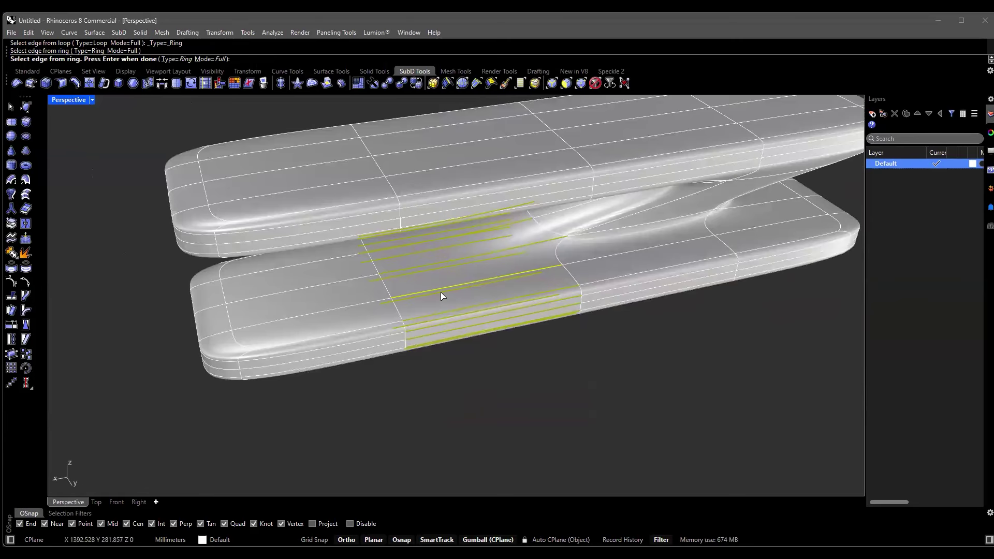
right_click_drag(465, 257, 539, 280)
right_click_drag(316, 271, 498, 309)
scroll(457, 331, "up", 5)
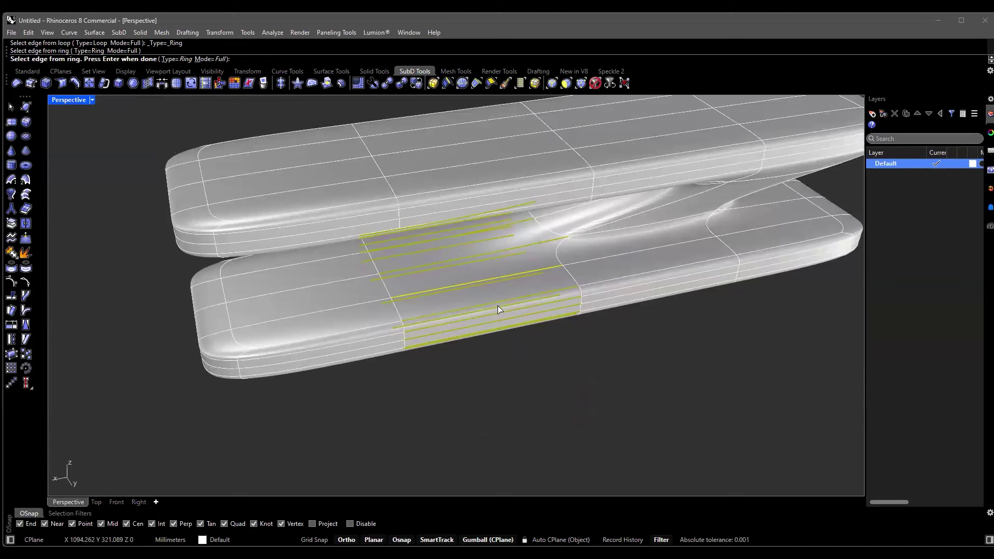
key("Return")
right_click_drag(488, 295, 532, 292)
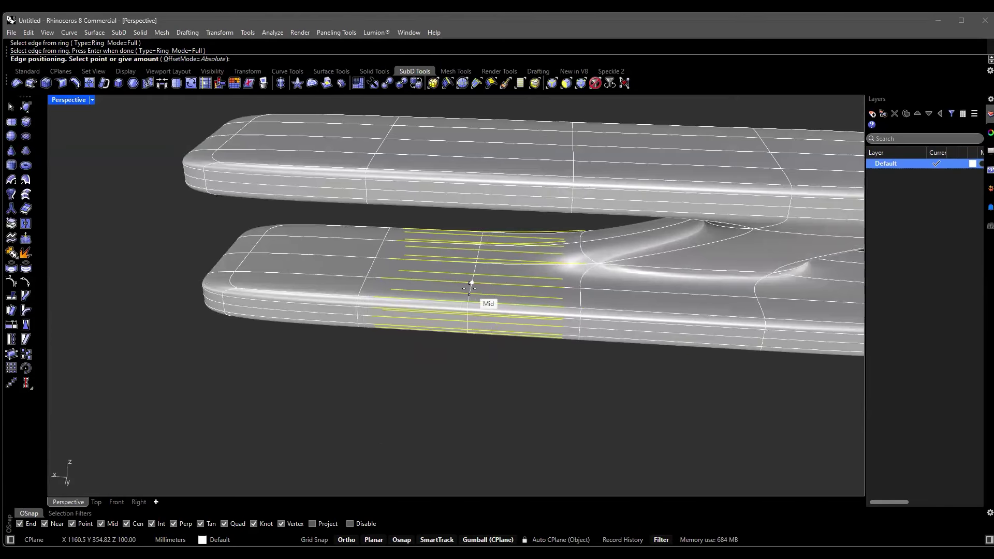
mouse_move(488, 290)
right_mouse_down()
mouse_move(513, 284)
mouse_move(481, 287)
right_mouse_up()
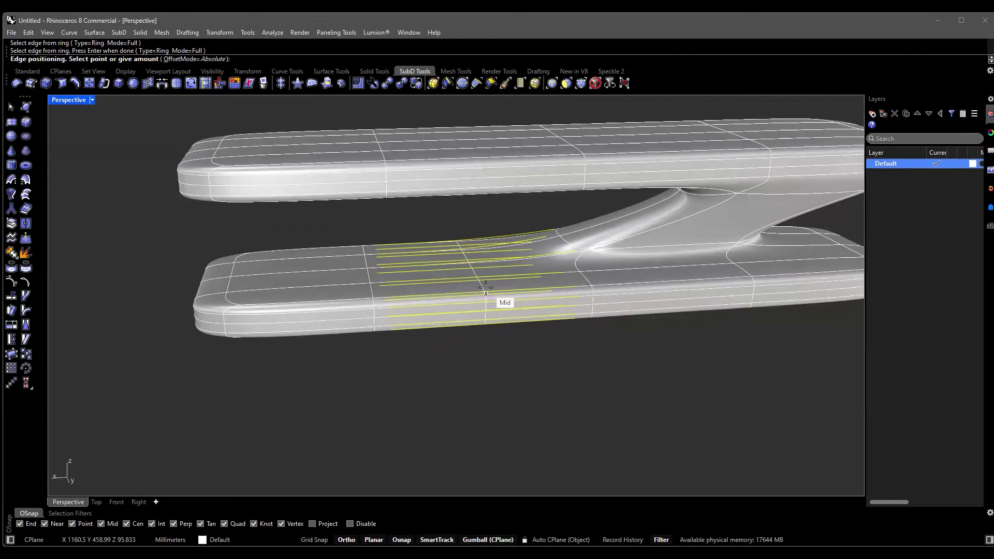
left_click(486, 287)
Add a midpoint edge ring at the lower slab's tip.
right_click_drag(550, 367, 350, 277)
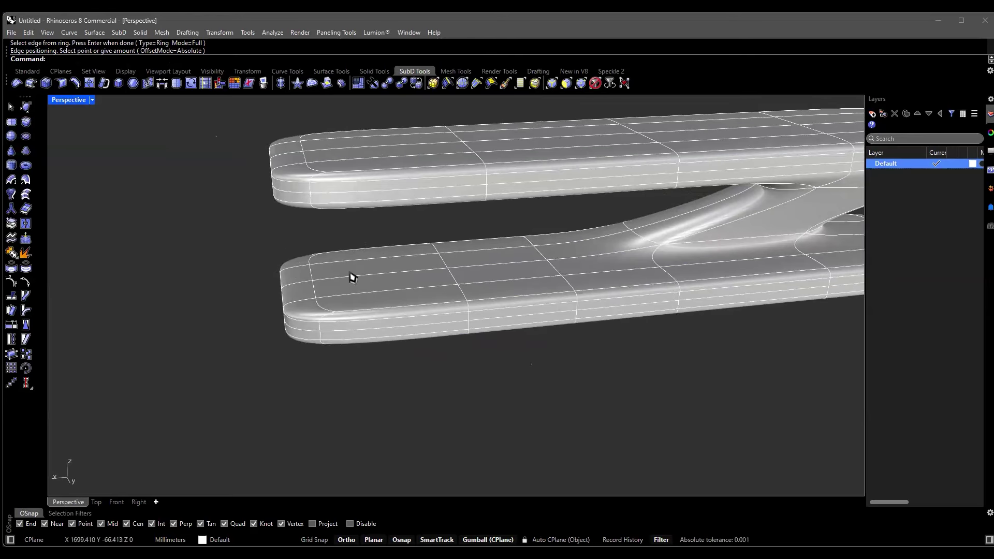
right_click_drag(415, 314, 395, 304)
key("Return")
left_click(396, 299)
key("Return")
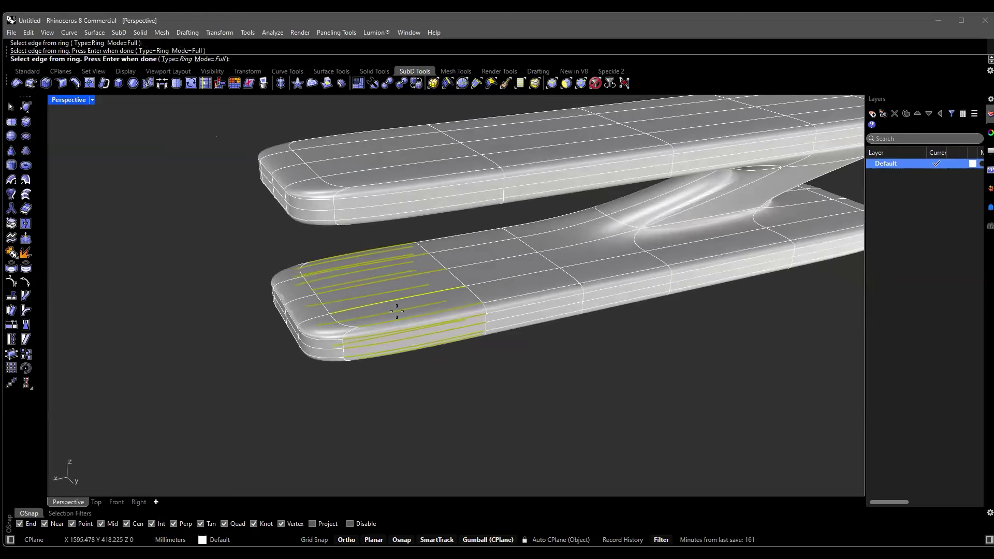
left_click(401, 295)
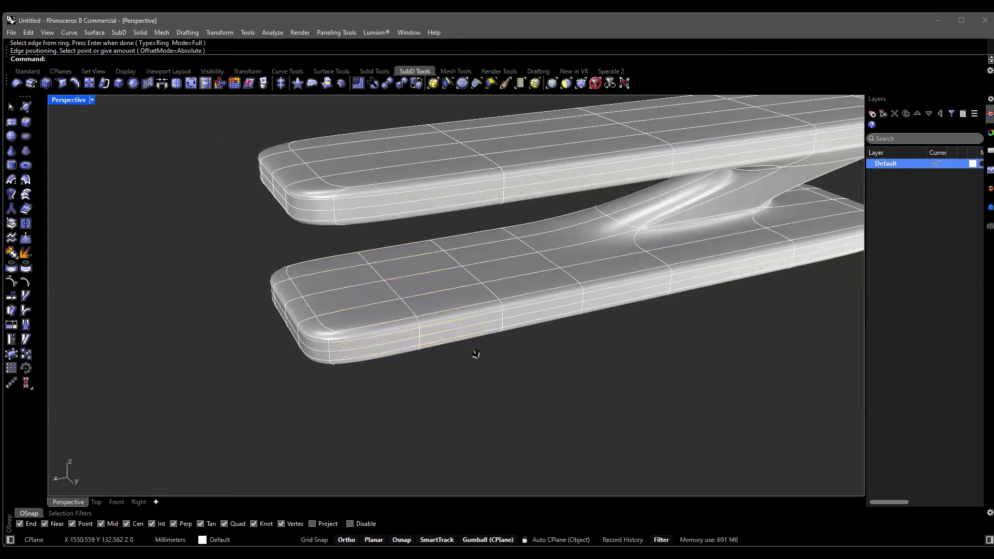
Insert a midpoint edge ring across the upper slab's underside.
right_click_drag(517, 351, 559, 289)
right_click(557, 281)
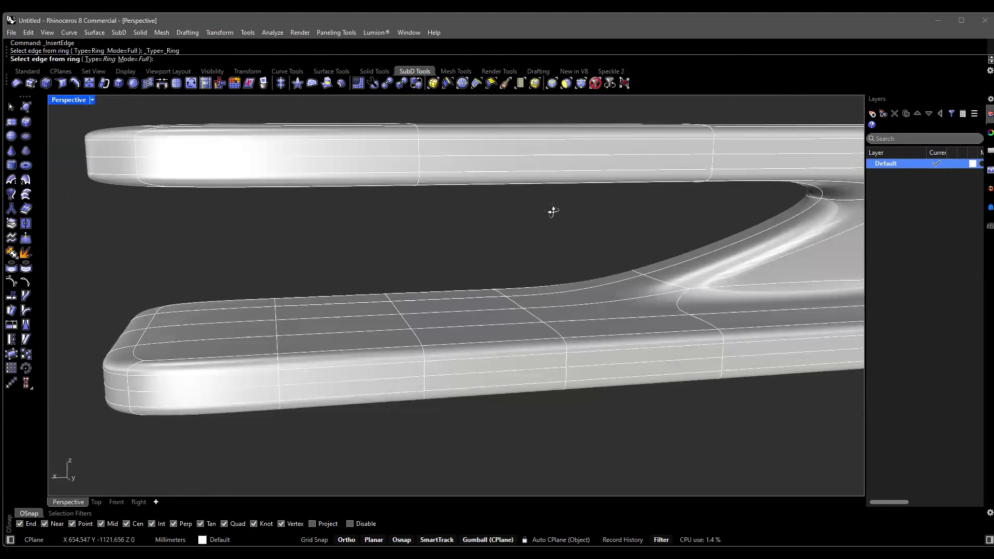
right_click_drag(550, 211, 539, 188)
right_click(539, 189)
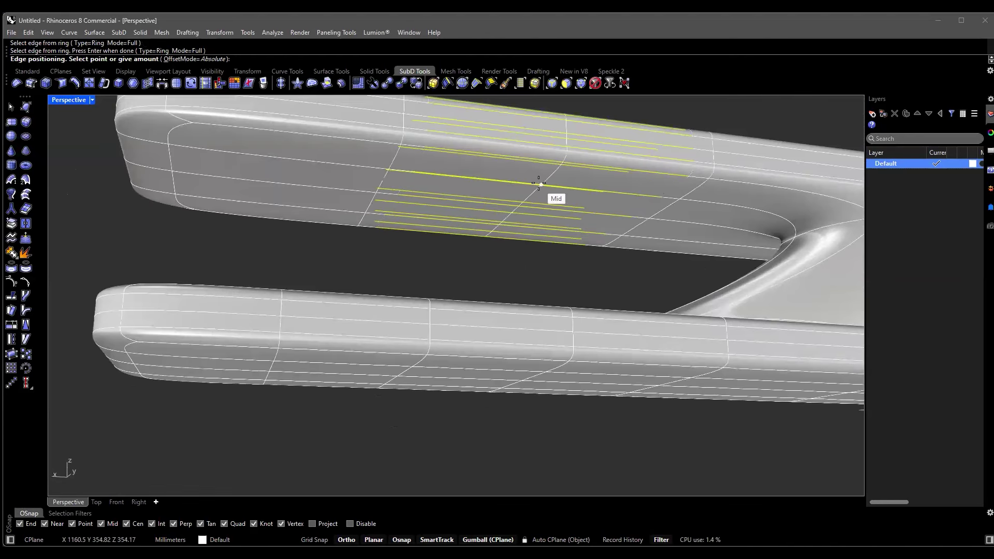
left_click(539, 184)
right_click_drag(442, 195, 322, 186)
Add another edge ring near the upper slab's end.
right_click(310, 179)
key("Return")
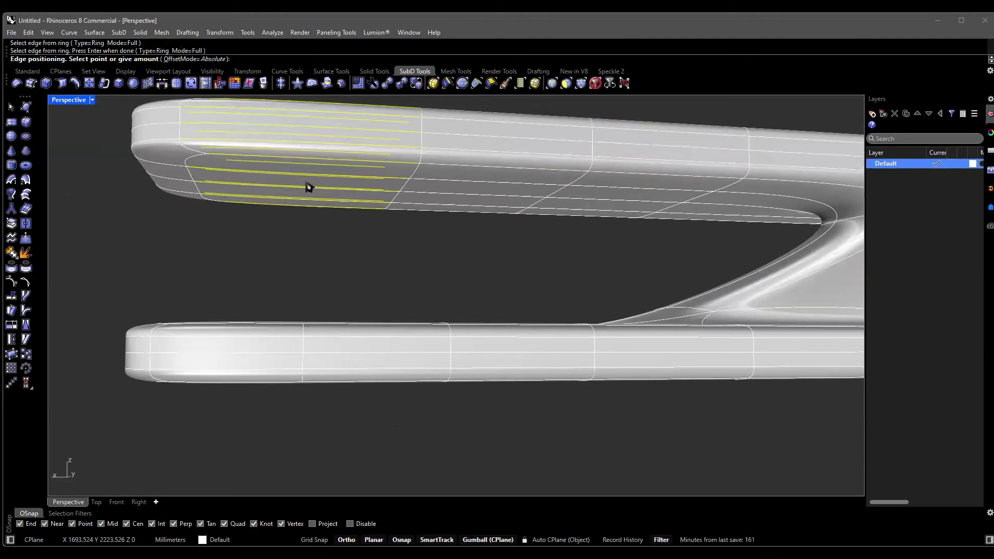
left_click(302, 174)
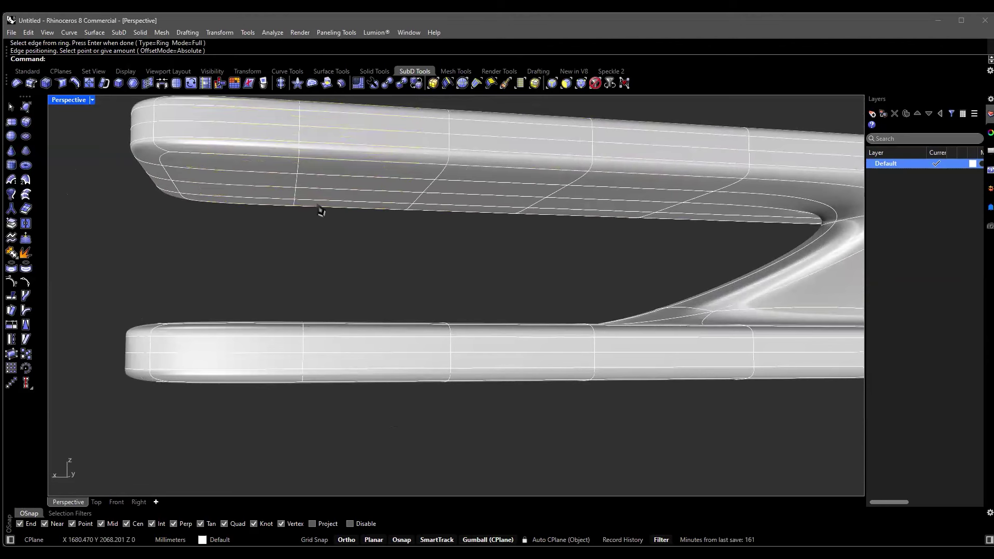
right_click_drag(346, 250, 95, 171)
scroll(570, 350, "down", 3)
scroll(581, 362, "up", 5)
scroll(506, 377, "down", 3)
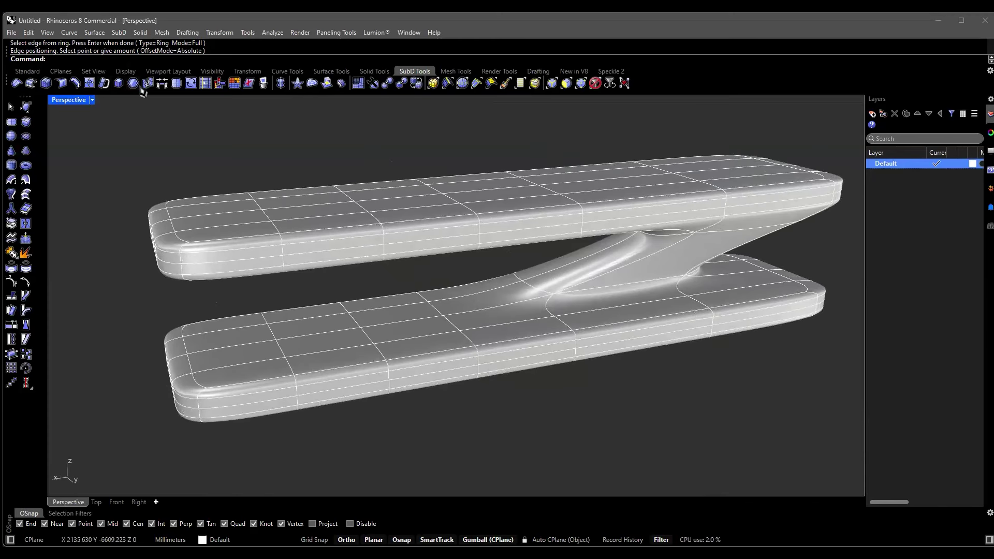
left_click(163, 86)
scroll(461, 293, "up", 2)
right_click_drag(461, 293, 575, 352)
left_click(474, 343)
left_click(493, 326)
right_click_drag(492, 326, 526, 226)
key("Return")
left_click(504, 233)
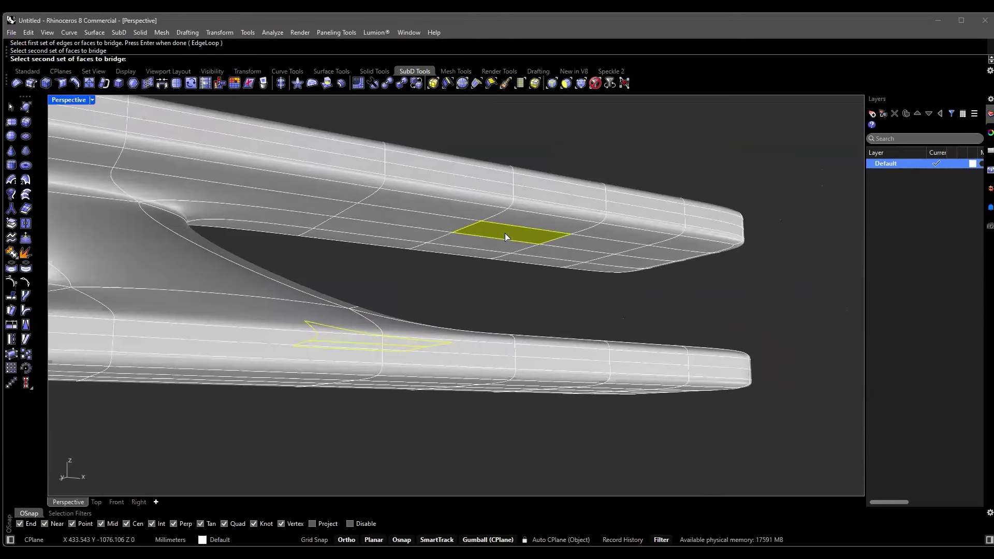
left_click(544, 219)
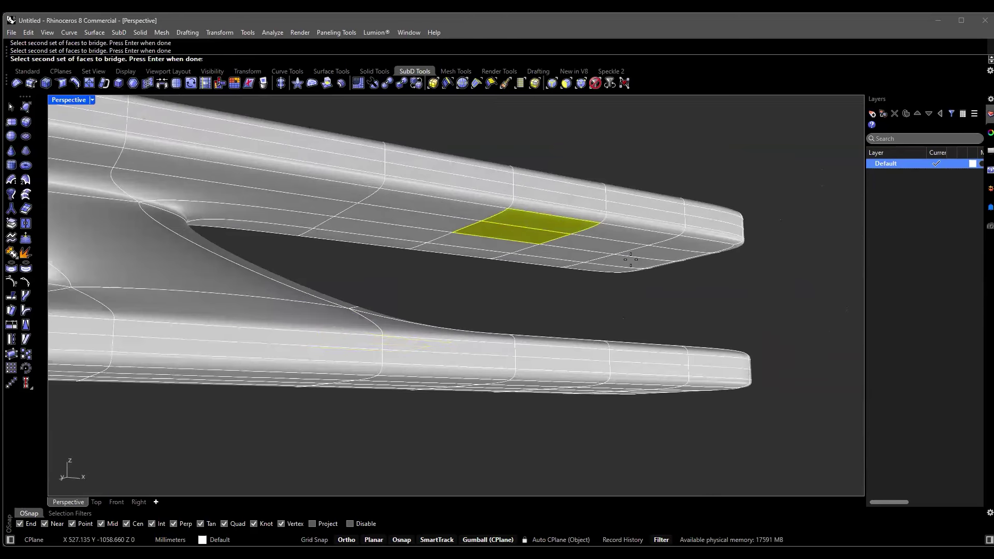
key("Return")
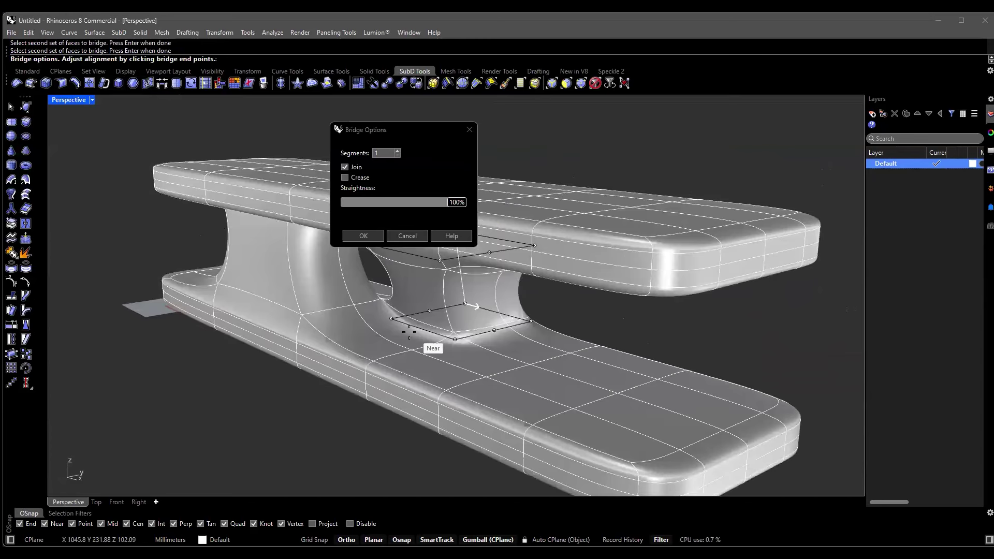
scroll(409, 332, "up", 5)
right_click_drag(409, 331, 338, 319)
scroll(338, 317, "up", 10)
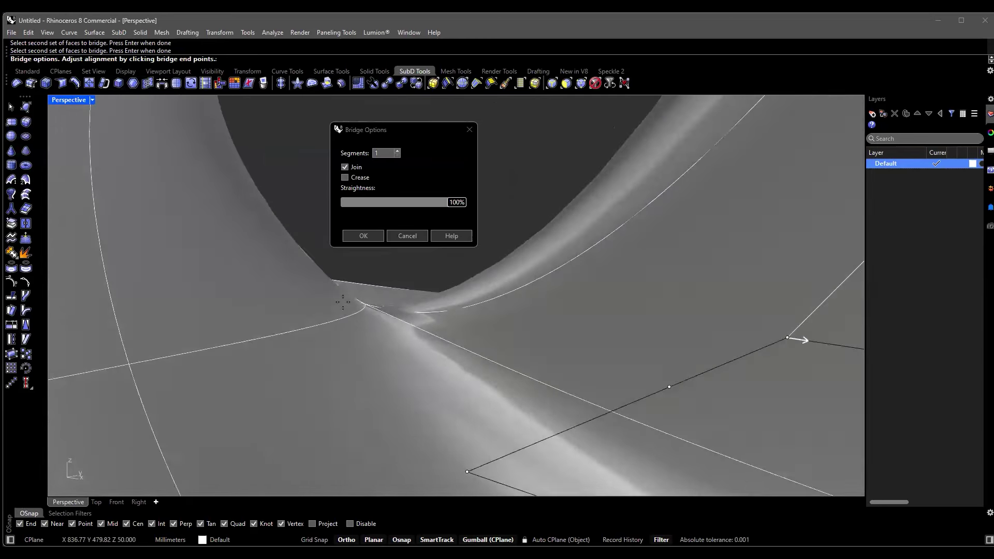
scroll(429, 321, "up", 3)
scroll(440, 327, "down", 6)
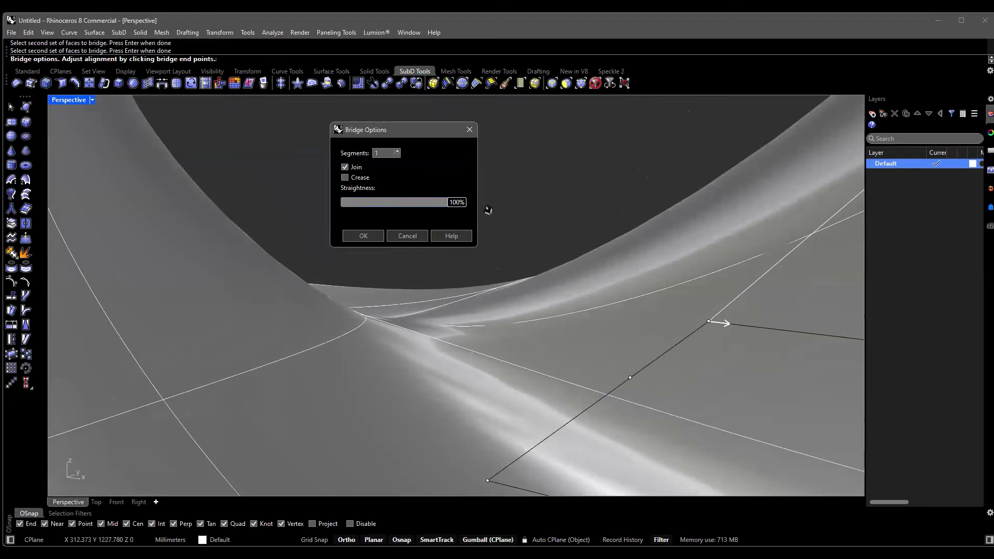
scroll(588, 290, "down", 10)
scroll(588, 295, "up", 10)
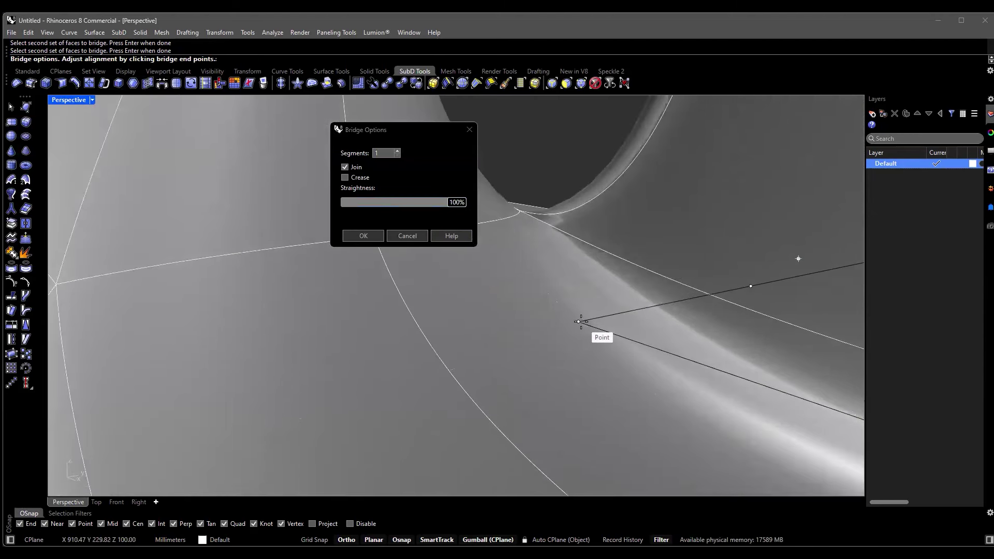
left_click(578, 321)
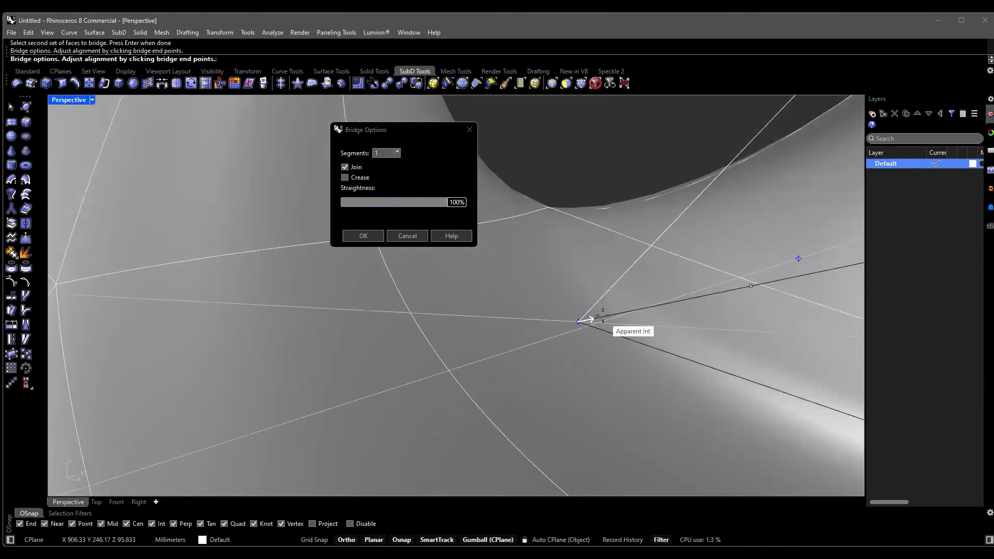
left_click(592, 318)
scroll(611, 318, "down", 5)
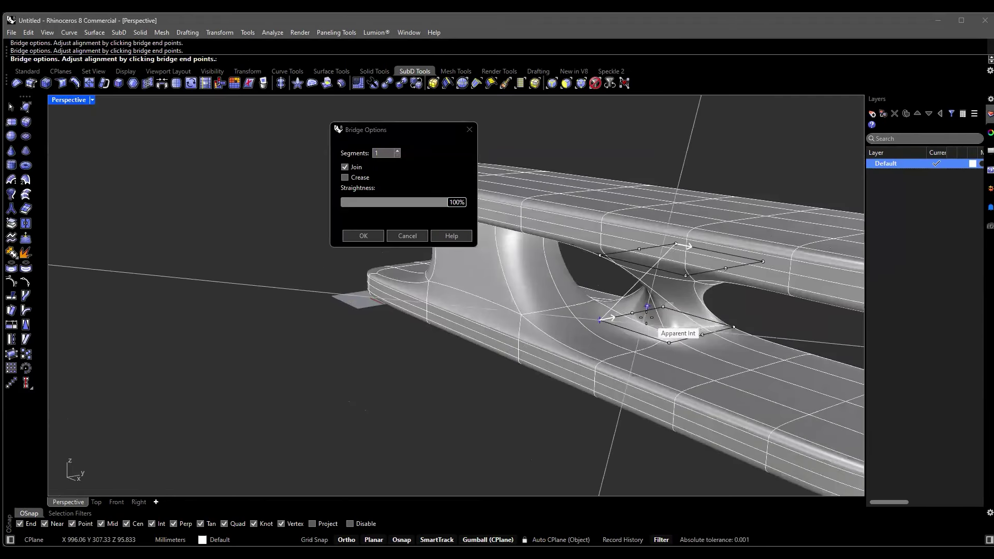
scroll(616, 316, "up", 5)
right_click_drag(765, 292, 767, 290)
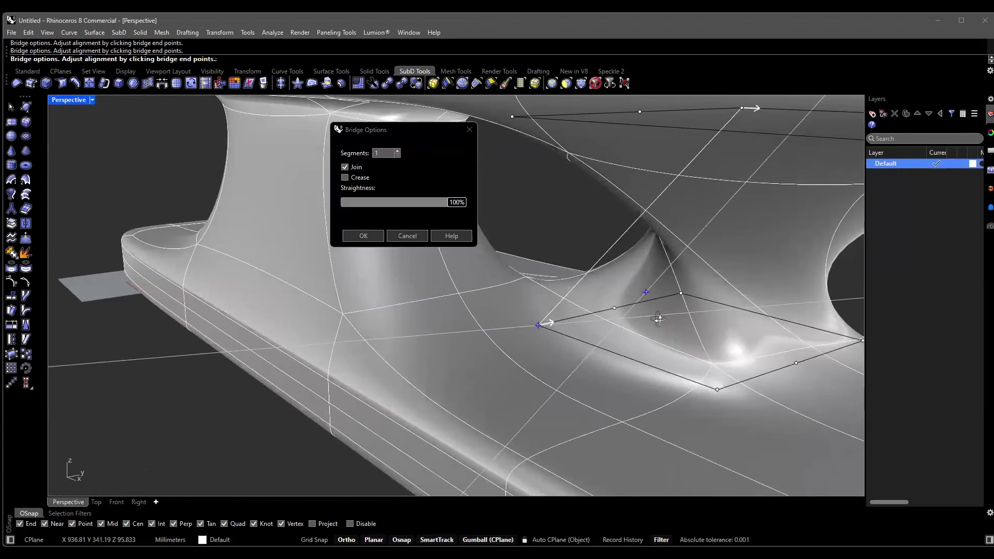
scroll(538, 322, "up", 5)
scroll(490, 314, "down", 1)
scroll(490, 314, "down", 5)
scroll(497, 321, "up", 3)
right_click_drag(500, 326, 421, 371, "shift")
scroll(507, 337, "up", 4)
scroll(507, 338, "down", 4)
scroll(456, 356, "down", 2)
scroll(420, 371, "up", 2)
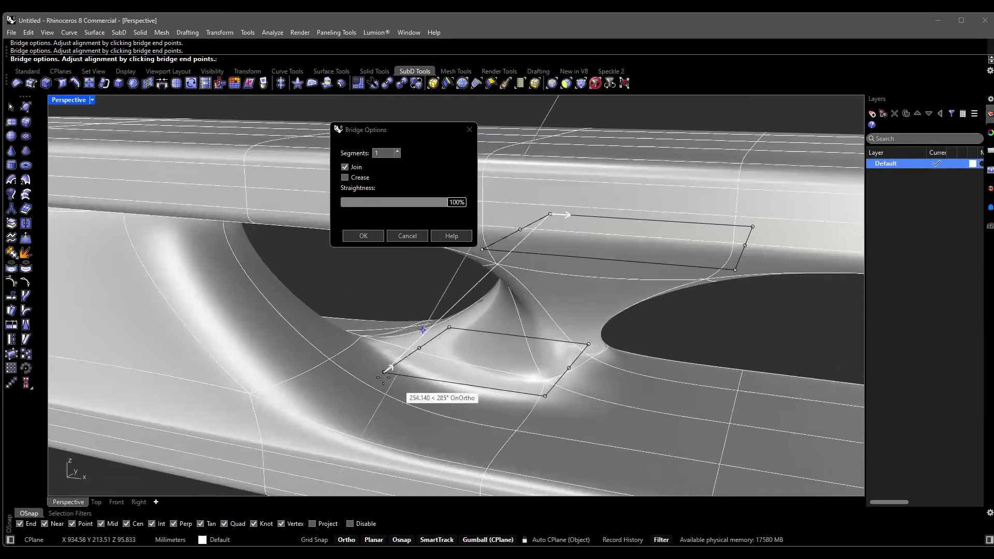
left_click(384, 375)
right_click_drag(455, 390, 383, 377)
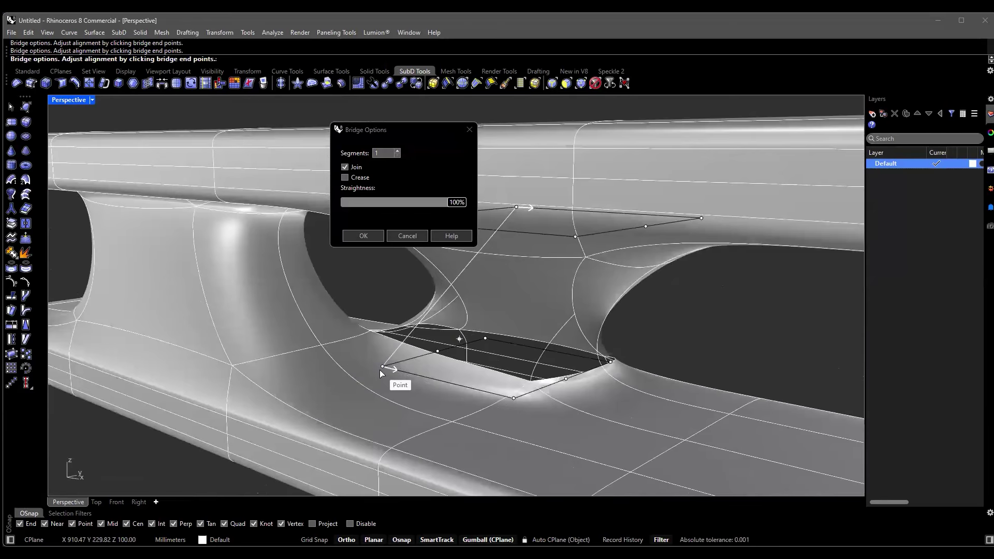
left_click(379, 369)
right_click_drag(535, 219, 709, 212)
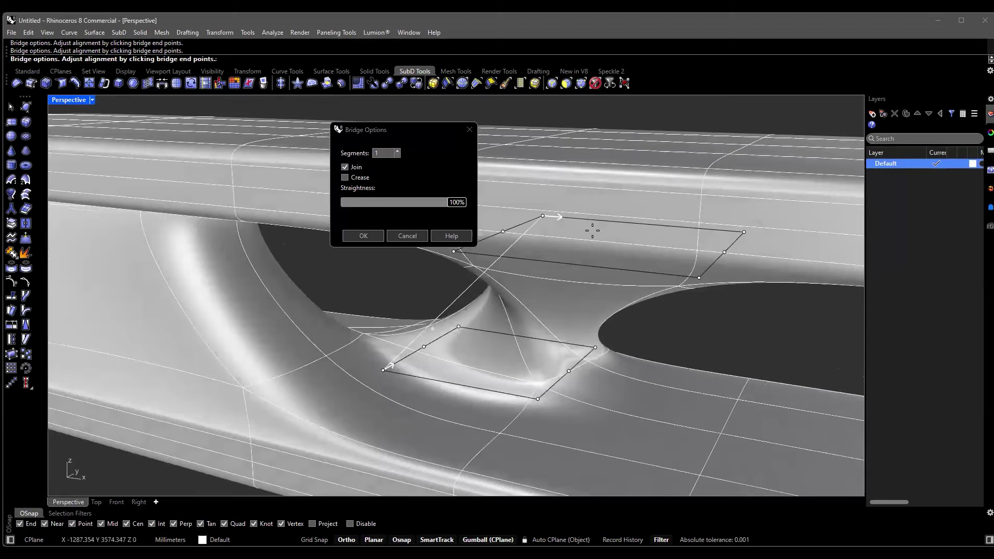
right_click_drag(592, 230, 599, 222)
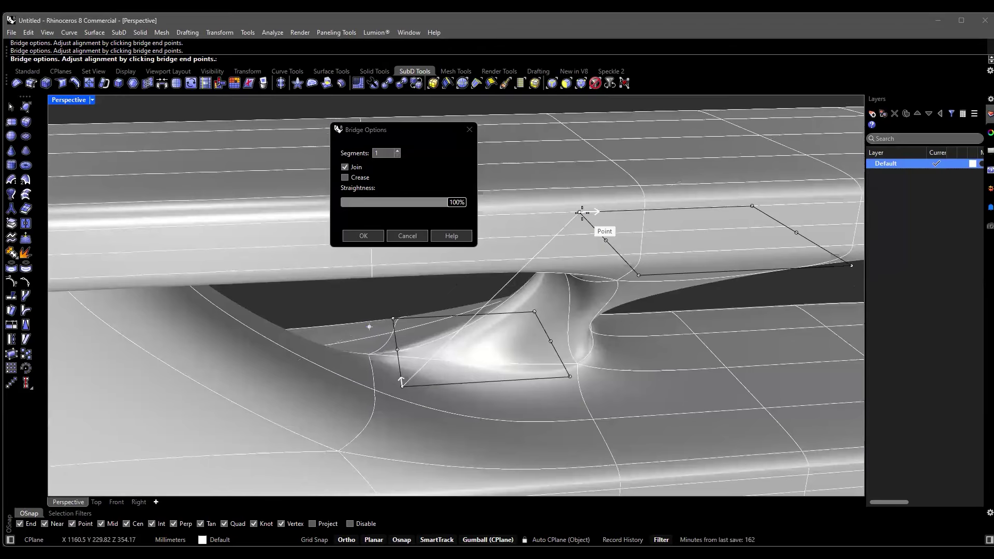
left_click(404, 390)
key("Escape")
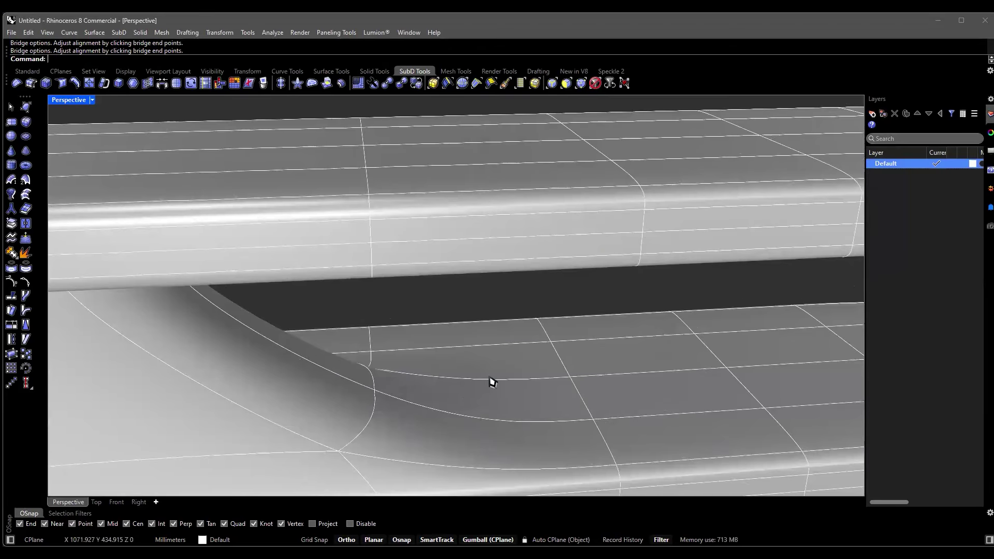
Cancel a restarted bridge and a stray edge-loop selection on the lower slab.
scroll(490, 380, "down", 10)
right_click_drag(490, 380, 489, 310)
key("Return")
scroll(489, 392, "up", 5)
key("Escape")
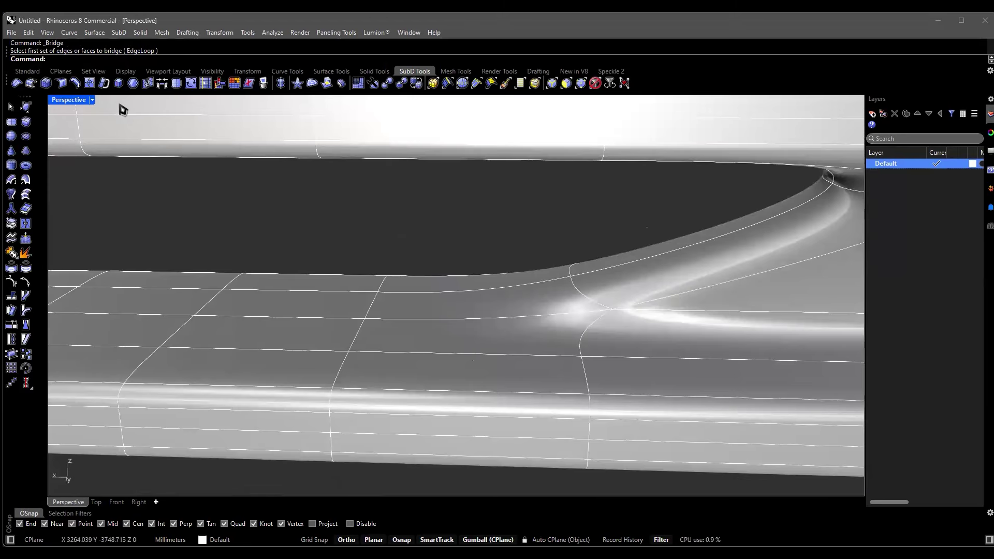
left_click(76, 85)
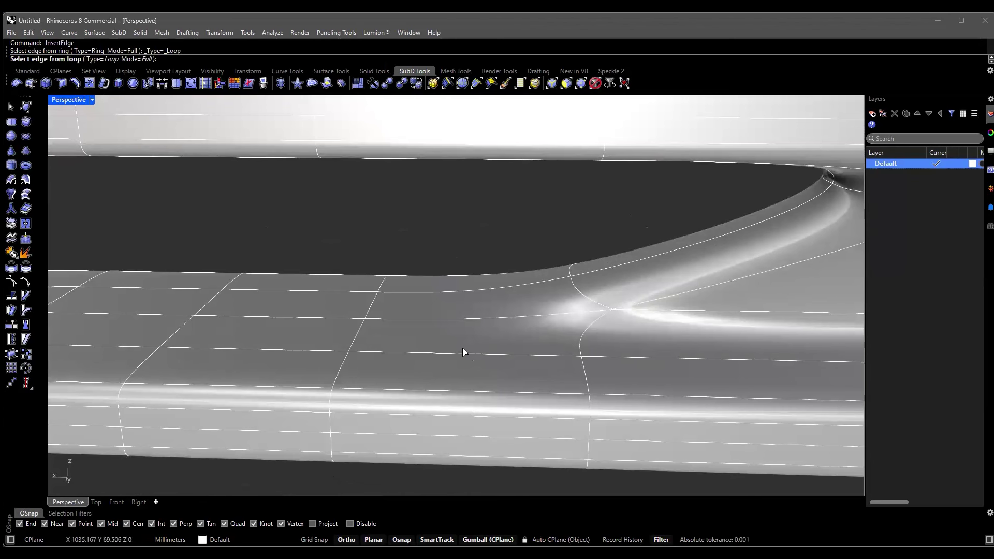
left_click(462, 353)
key("Escape")
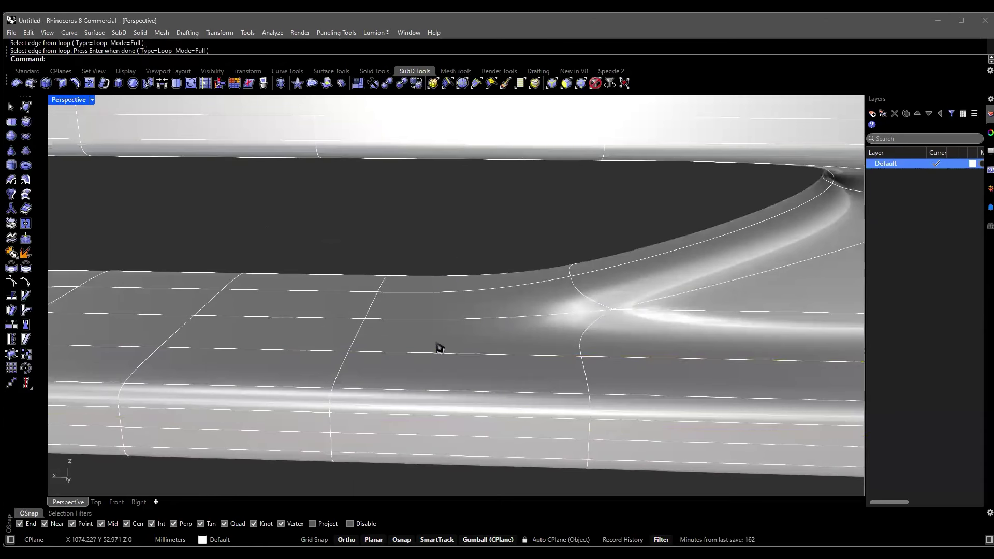
Insert a ring-type edge loop across the lower slab's top near the bridge.
right_click(76, 86)
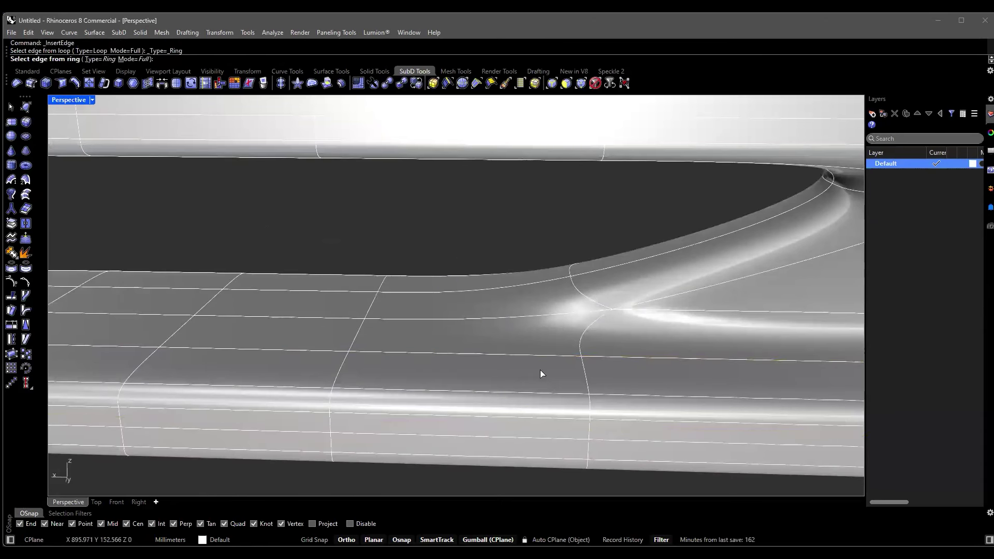
left_click(486, 355)
key("Return")
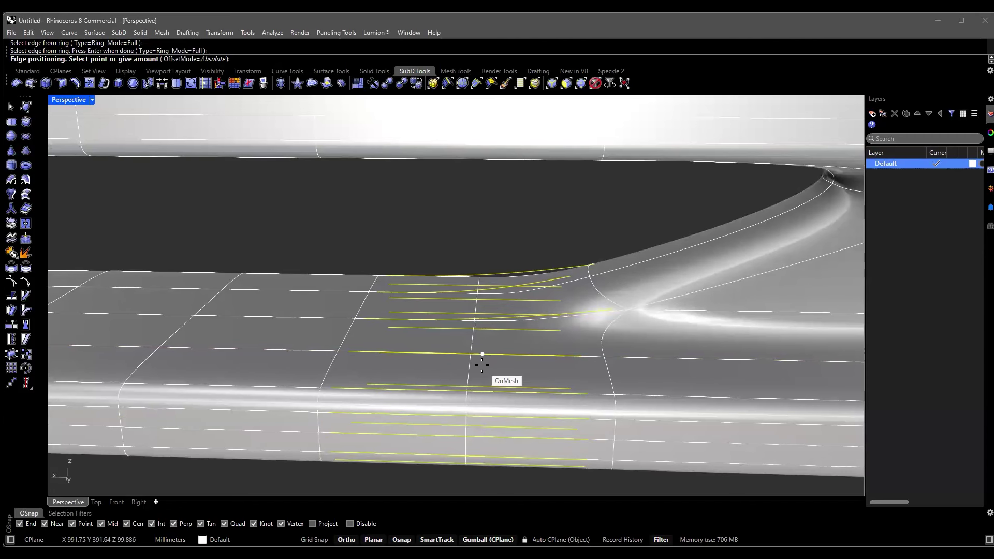
left_click(482, 352)
right_click_drag(489, 348, 500, 348)
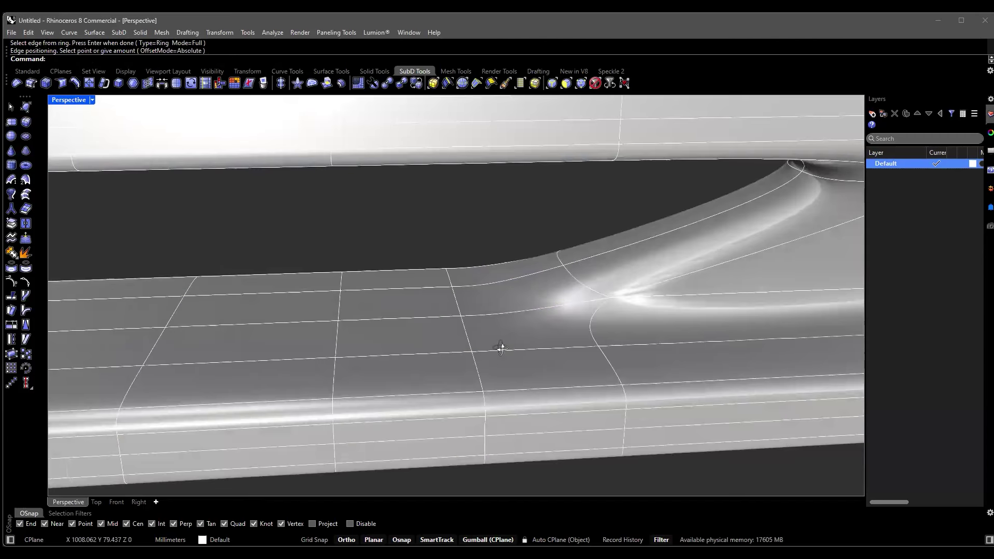
Insert a matching edge loop across the upper slab's underside.
right_click_drag(529, 296, 458, 177)
key("Return")
left_click(461, 175)
key("Return")
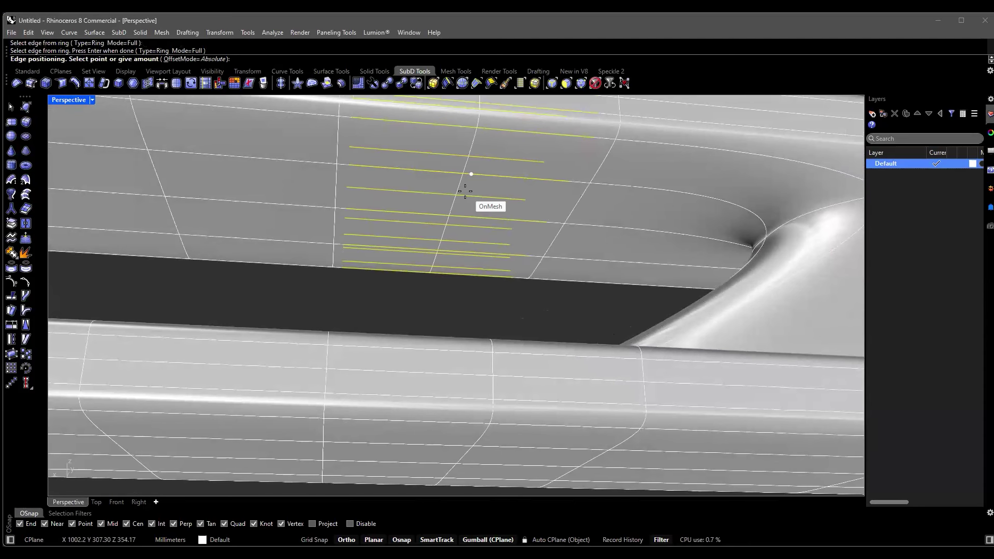
left_click(474, 190)
scroll(488, 265, "down", 5)
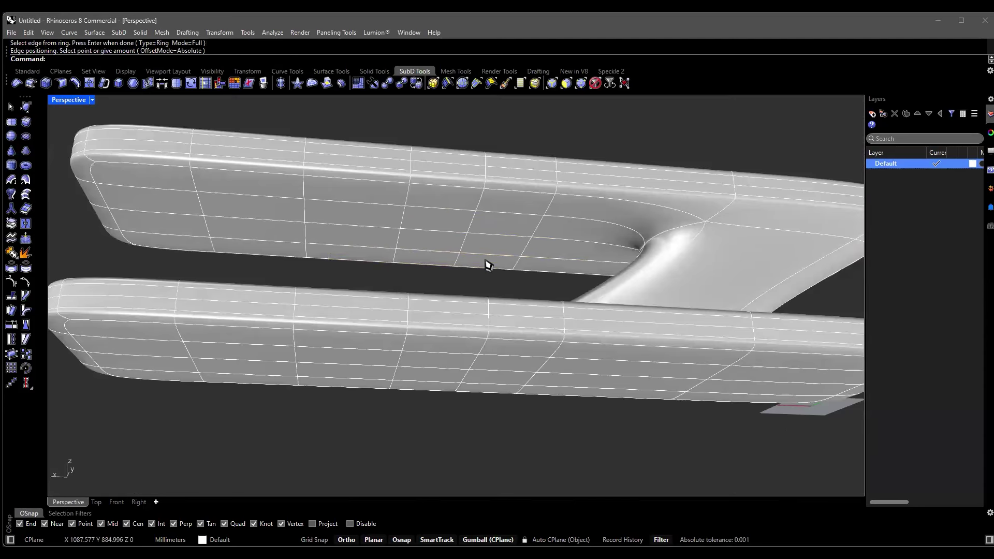
right_click_drag(467, 350, 212, 123)
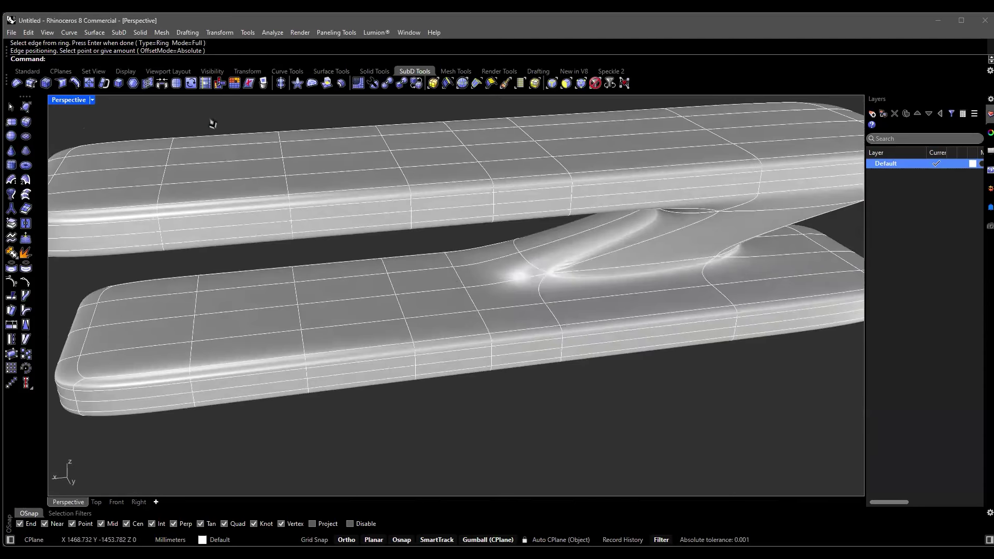
Bridge two lower-slab faces to two faces under the upper slab diagonally.
left_click(162, 84)
scroll(469, 320, "up", 3)
left_click(418, 329)
left_click(516, 323)
right_click_drag(449, 291, 560, 203)
right_click(461, 317)
scroll(561, 203, "up", 3)
left_click(562, 201)
left_click(644, 207)
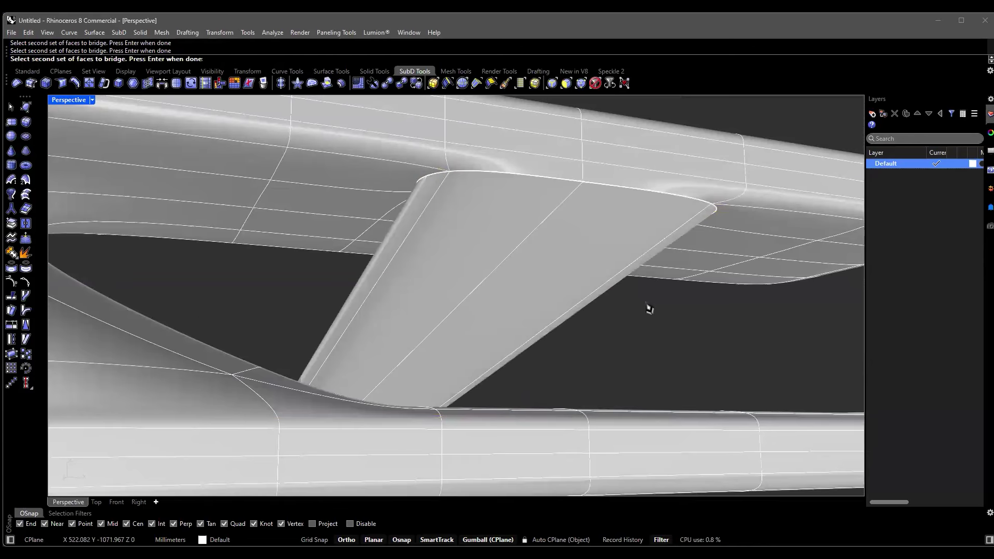
key("Return")
right_click_drag(646, 308, 780, 323)
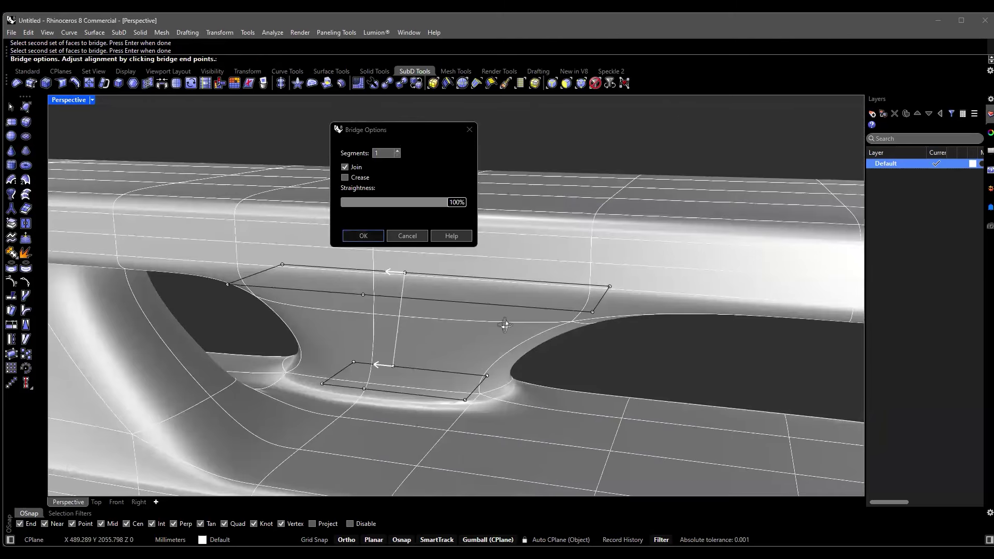
key("Return")
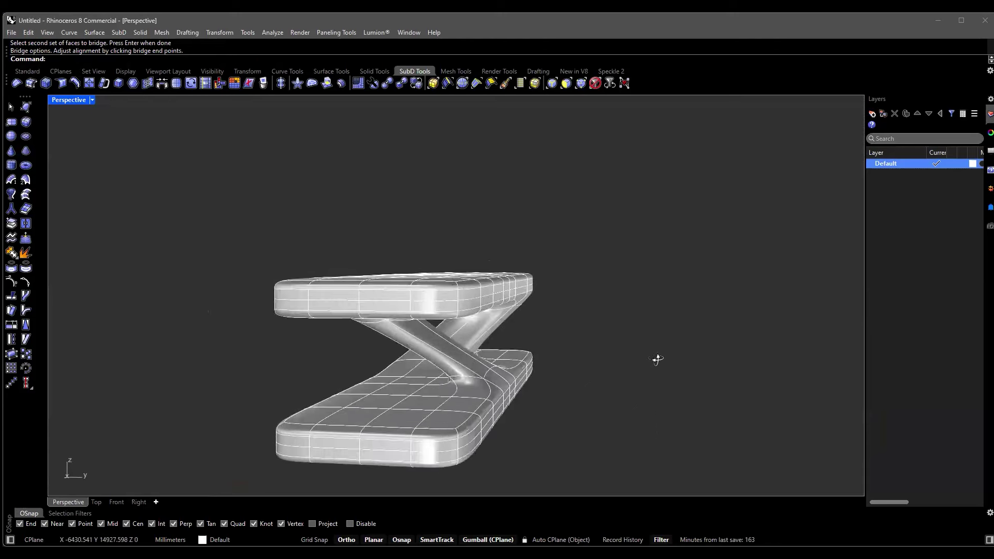
Select two lower-slab and two upper-slab faces for another bridge.
key("Return")
left_click(638, 418)
left_click(725, 425)
key("Return")
right_click_drag(678, 387, 648, 356)
right_click_drag(546, 347, 407, 209)
left_click(407, 209)
left_click(312, 206)
right_click_drag(344, 236, 641, 347)
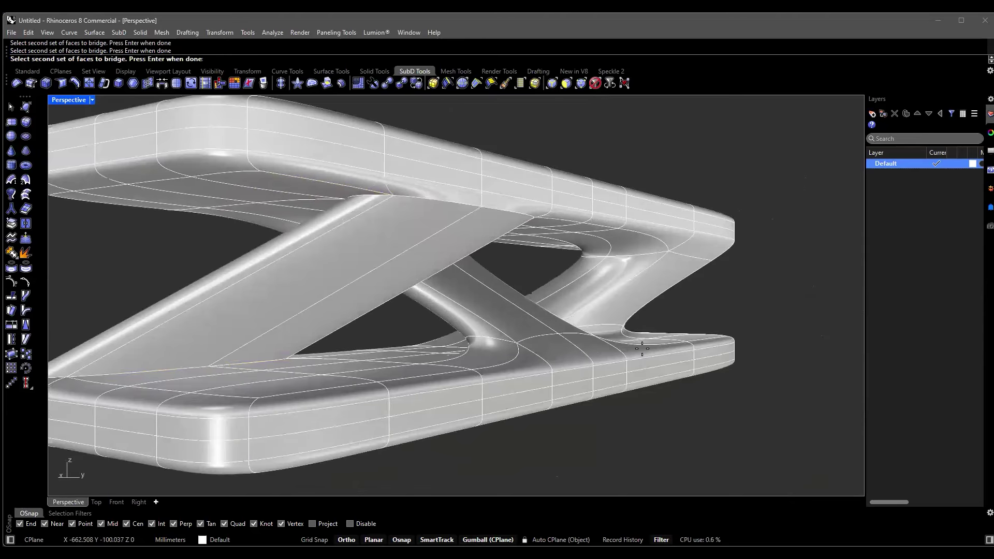
key("Return")
Inspect the new bridge preview, then cancel it.
right_click_drag(524, 355, 518, 334)
scroll(419, 267, "up", 5)
scroll(429, 280, "down", 5)
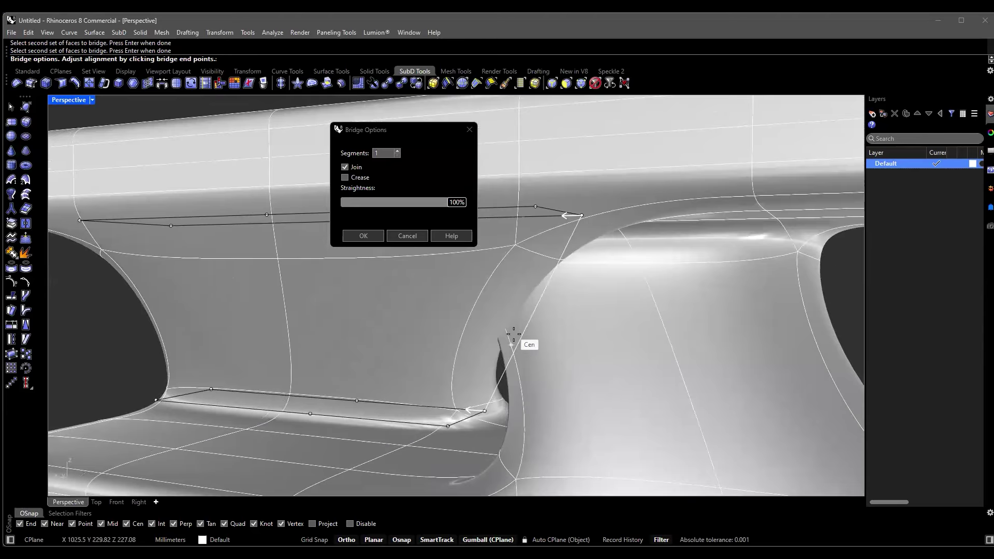
scroll(514, 334, "down", 5)
scroll(466, 249, "up", 3)
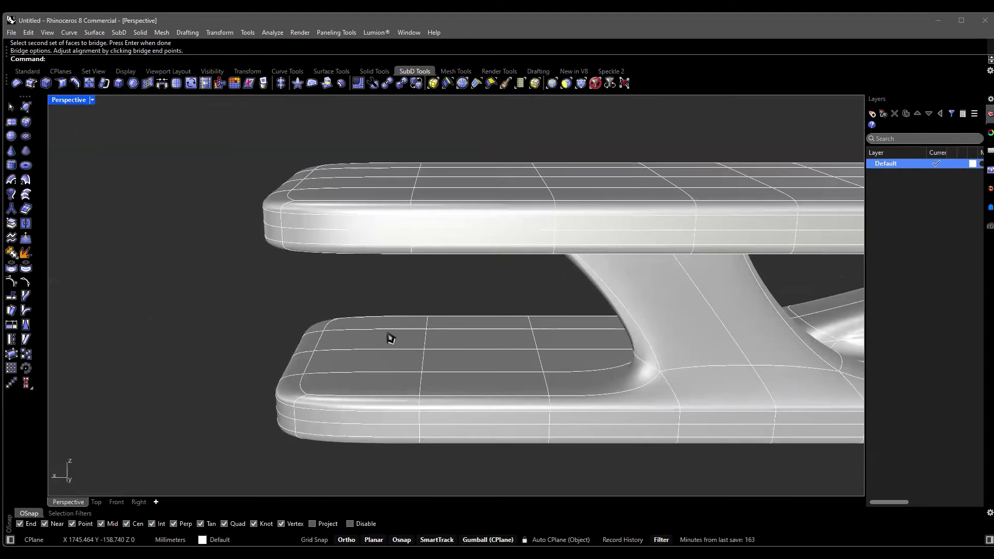
left_click(394, 337)
left_click(458, 337)
Restart Bridge and select two adjacent faces on the lower slab.
key("Return")
right_click_drag(435, 286, 435, 340)
key("Escape")
key("Return")
scroll(362, 347, "up", 3)
left_click(362, 352)
left_click(437, 342)
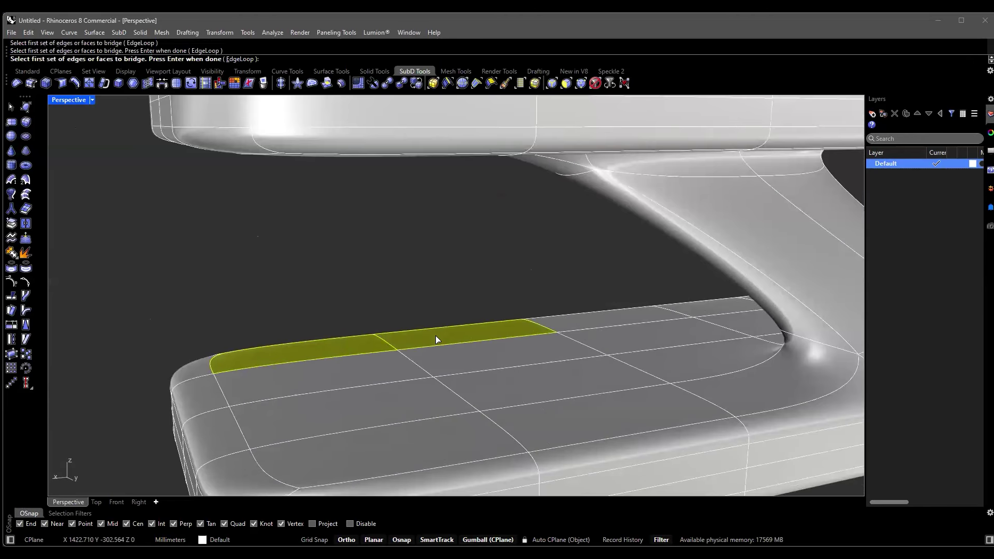
scroll(466, 325, "down", 5)
key("Return")
Select two faces under the upper slab and build the broad vertical bridge.
right_click_drag(507, 317, 532, 222)
left_click(445, 225)
left_click(398, 224)
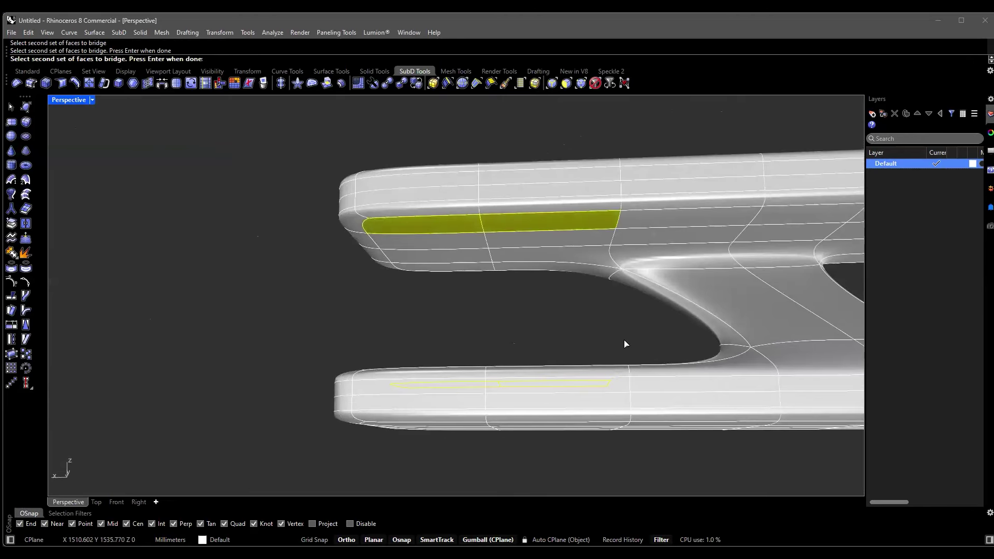
key("Return")
right_click_drag(624, 340, 604, 357)
scroll(582, 343, "down", 3)
scroll(492, 361, "up", 3)
right_click_drag(492, 361, 530, 373)
key("Escape")
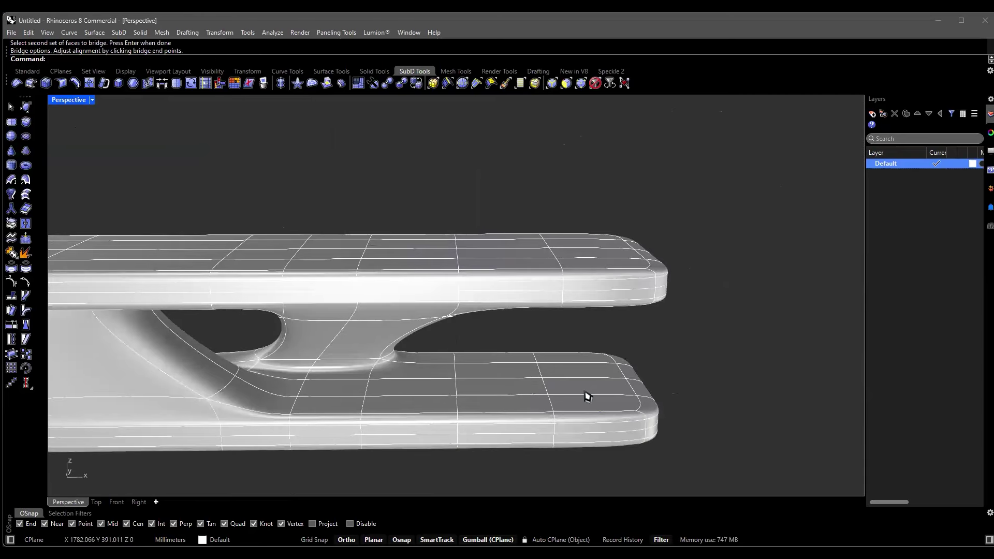
Orbit out to view the whole bench with its bridges.
right_click_drag(588, 395, 603, 404)
right_click_drag(592, 440, 621, 377)
scroll(644, 382, "up", 3)
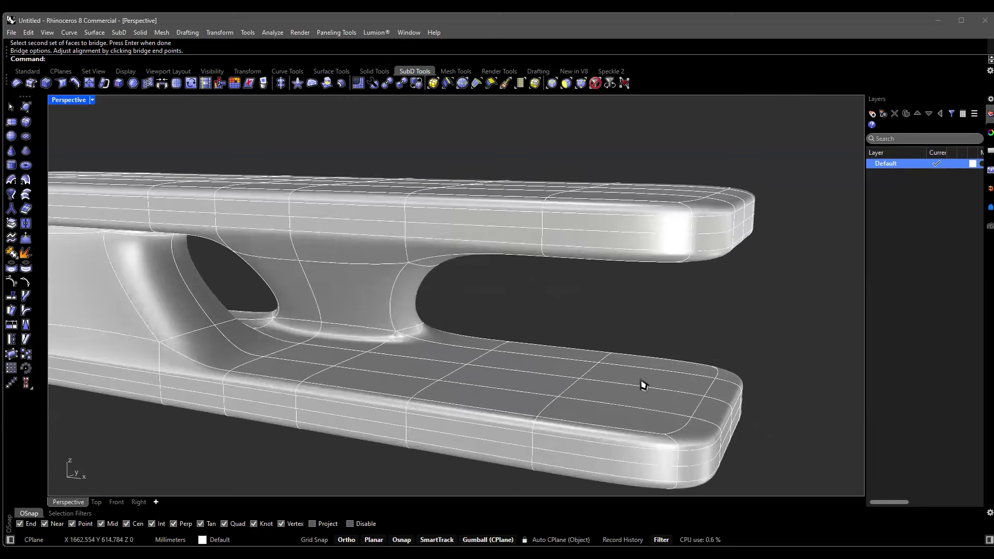
right_click(679, 380)
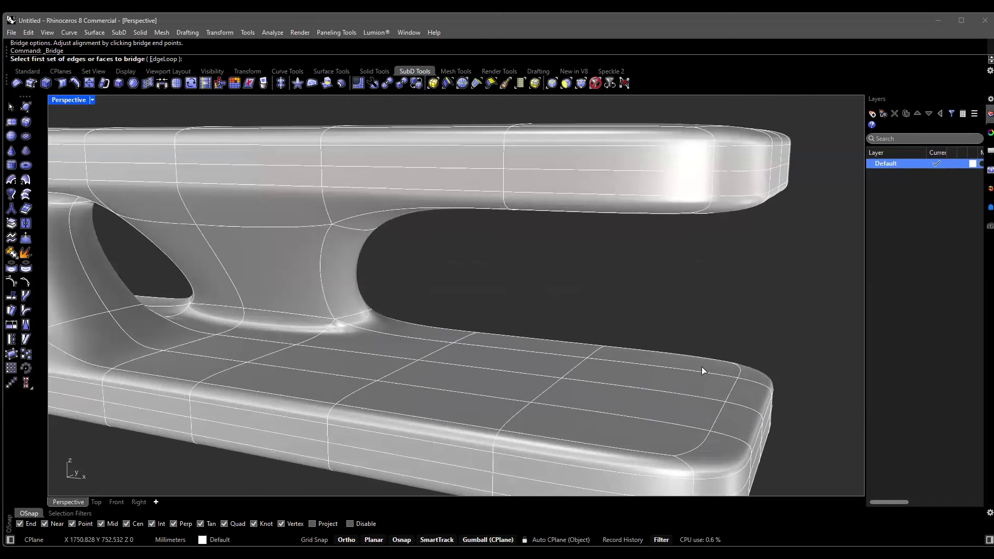
Choose a single lower-slab face near the bench's open end as the bridge start.
left_click(302, 388)
left_click(450, 414)
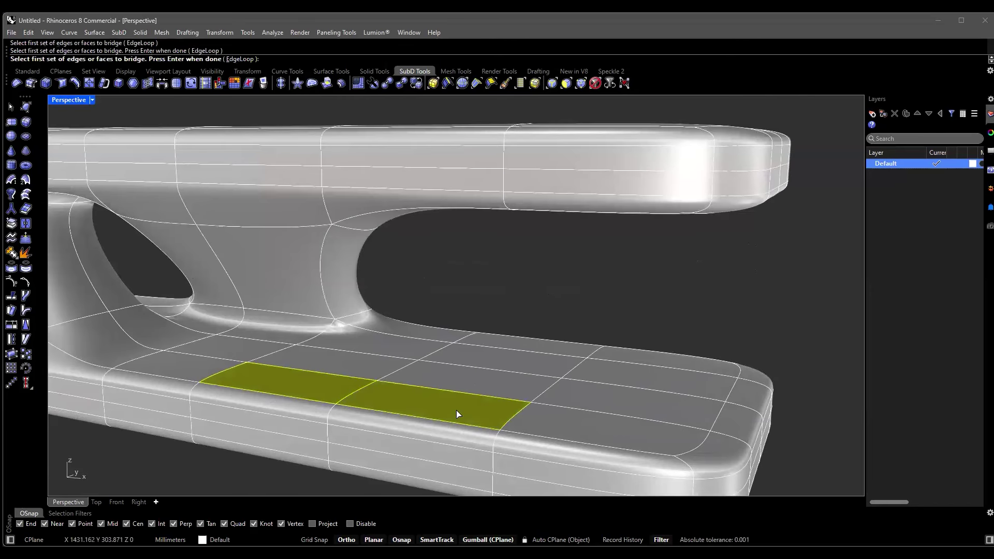
key("Escape")
right_click(431, 403)
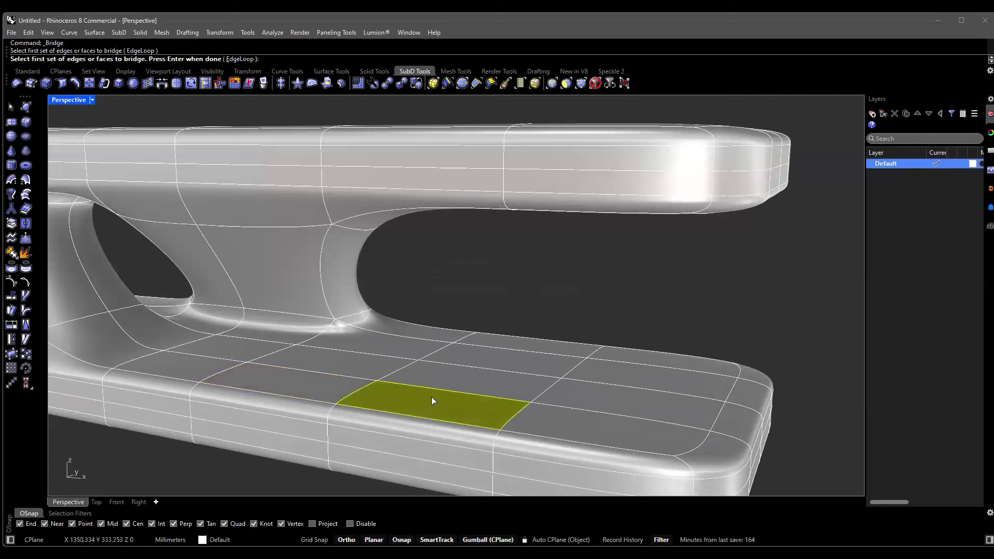
right_click(557, 389)
right_click_drag(557, 389, 598, 379)
scroll(651, 339, "up", 5)
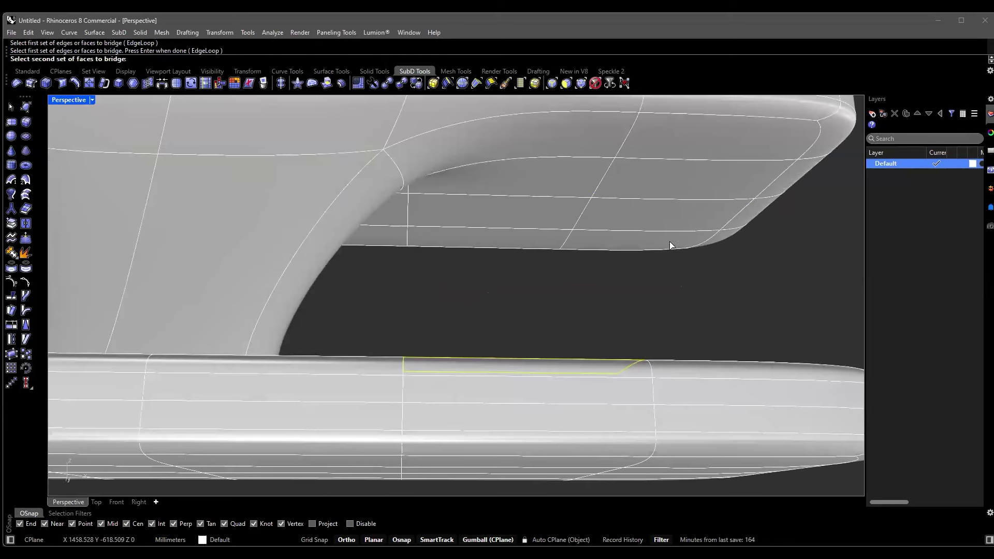
Pick one face under the upper slab and build the slimmer vertical bridge.
left_click(671, 216)
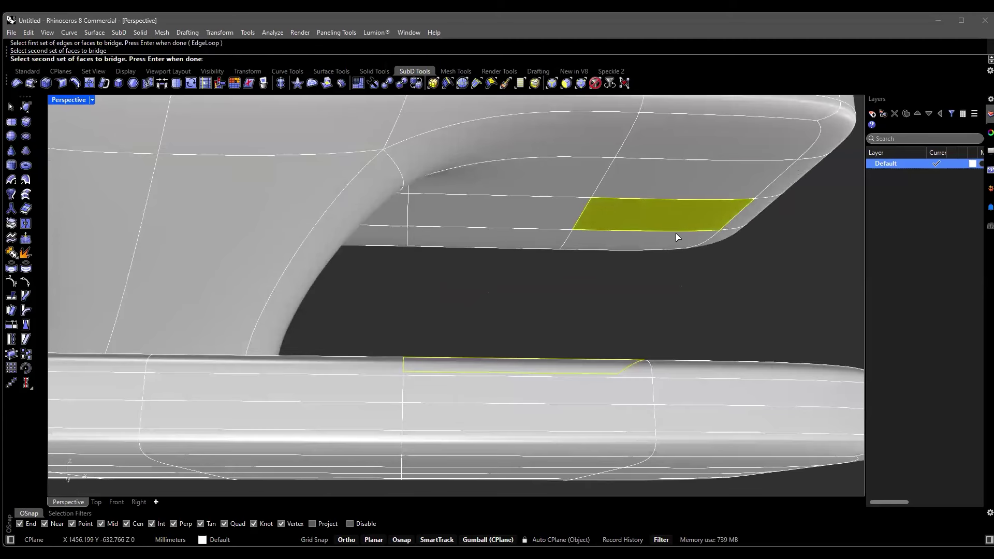
scroll(693, 278, "down", 5)
key("Return")
right_click_drag(693, 280, 486, 414)
right_click_drag(401, 399, 394, 363)
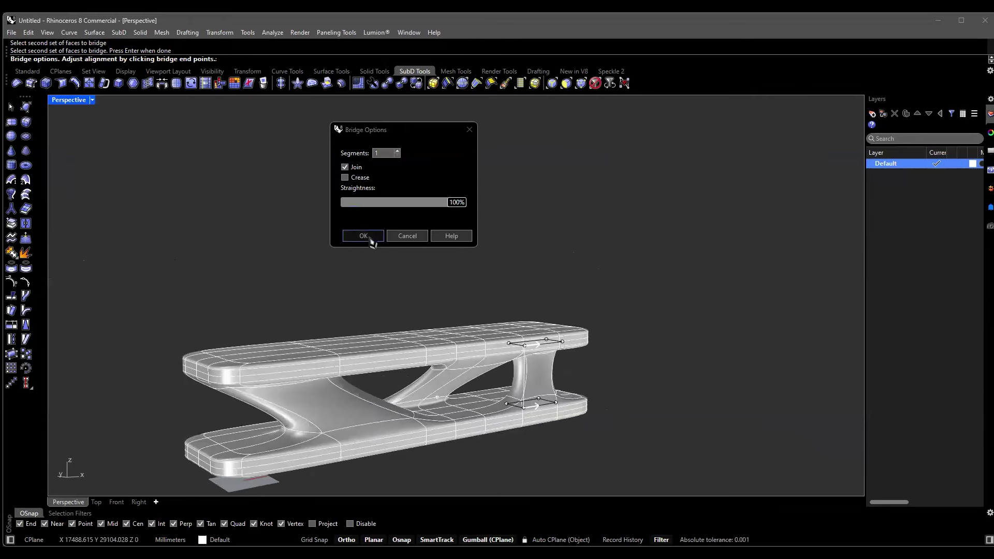
key("Return")
right_click_drag(493, 366, 566, 311)
Select and deselect the bench, then centre it in the view.
left_click(444, 344)
key("Escape")
scroll(561, 321, "down", 2)
scroll(280, 321, "up", 3)
right_click_drag(400, 337, 621, 341)
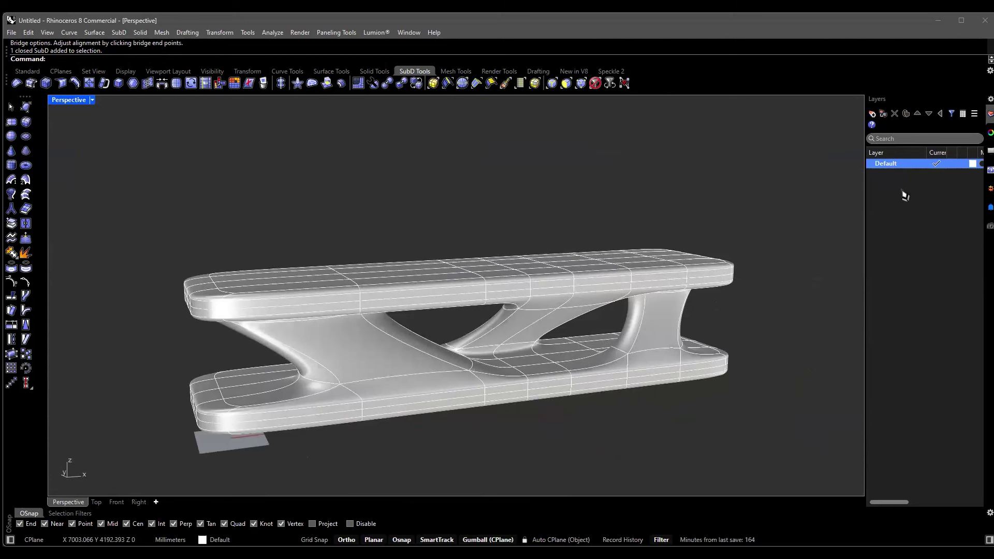
scroll(701, 339, "up", 5)
right_click_drag(687, 324, 765, 288)
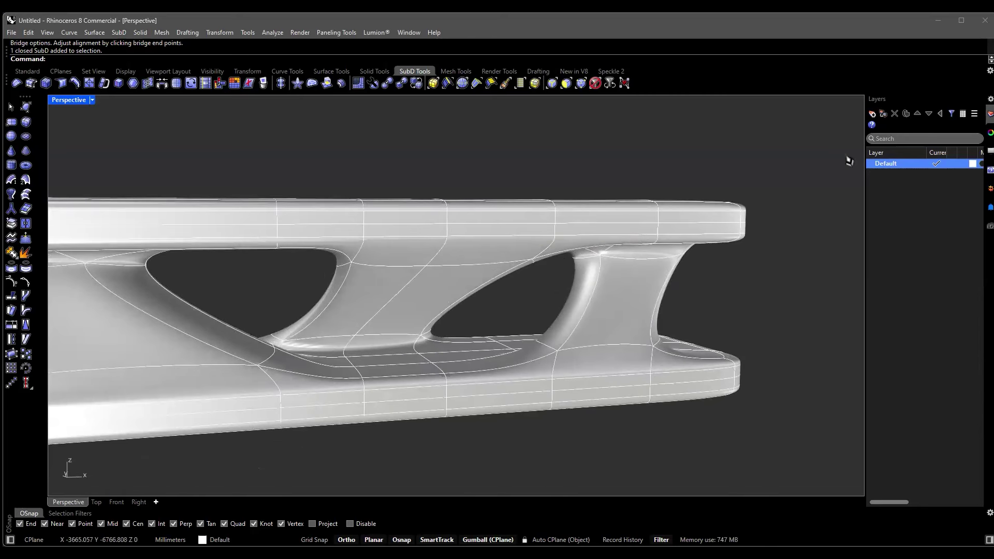
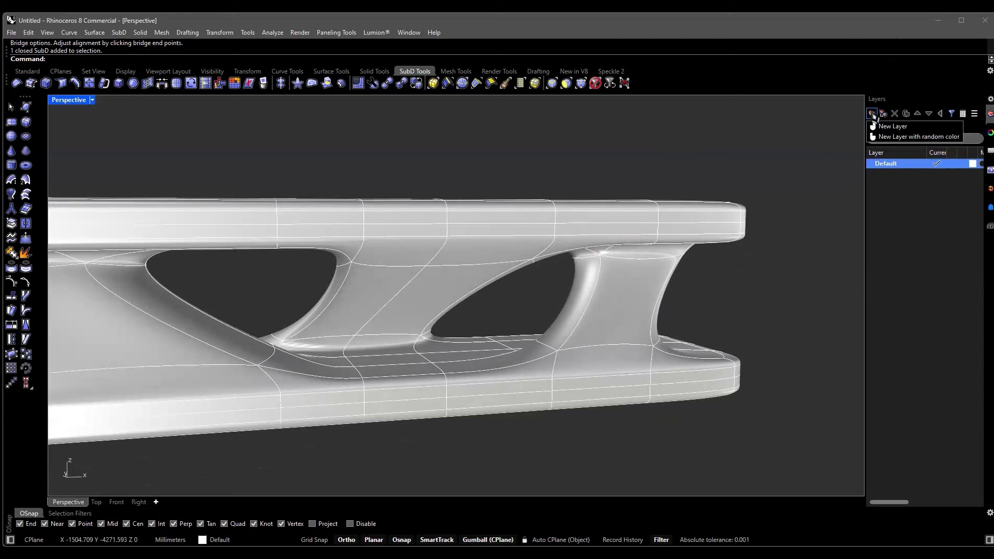
Create a new top-level layer named MOBILIARIO.
left_click(872, 113)
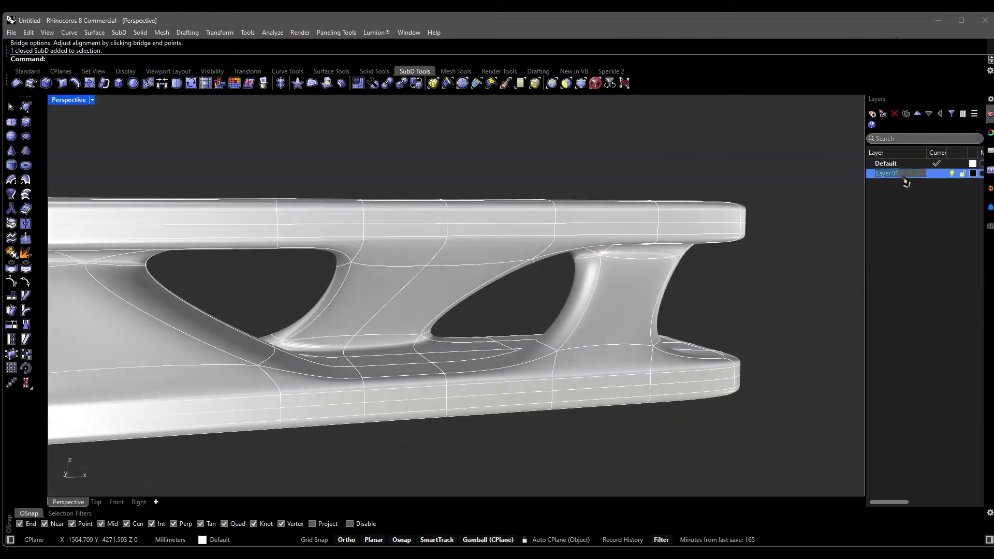
key("BackSpace")
type("MOBILIARIO")
key("Return")
Add PLANOS and VARILLAS DE ACERO as sublayers of MOBILIARIO.
left_click(883, 114)
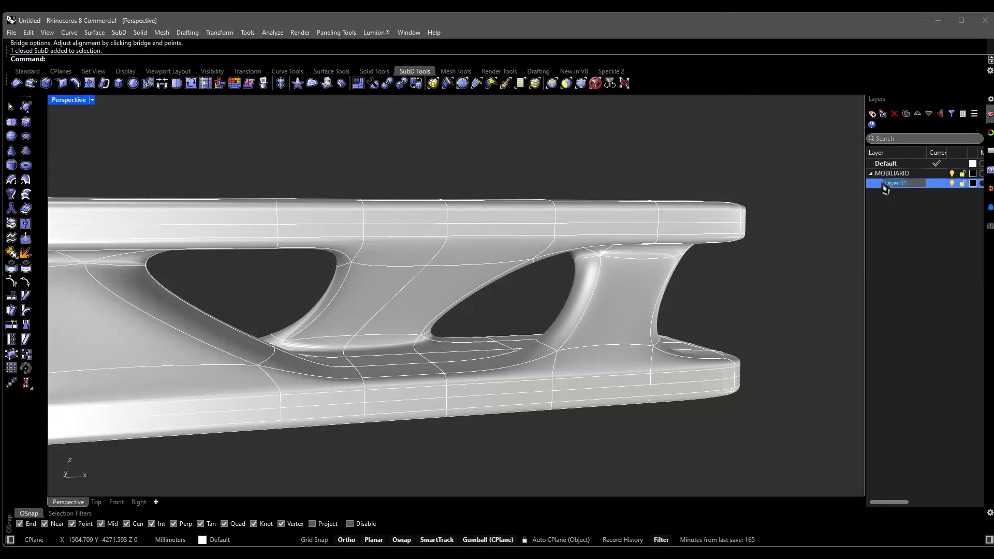
key("BackSpace")
type("PLANOS")
key("Return")
left_click(896, 174)
left_click(883, 113)
type("VARILLAS D")
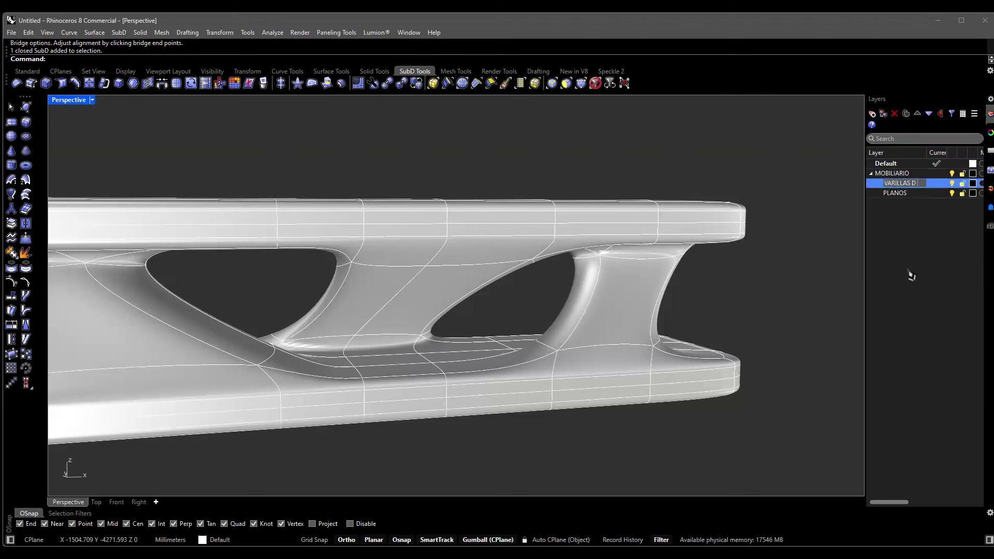
type("E ACERO")
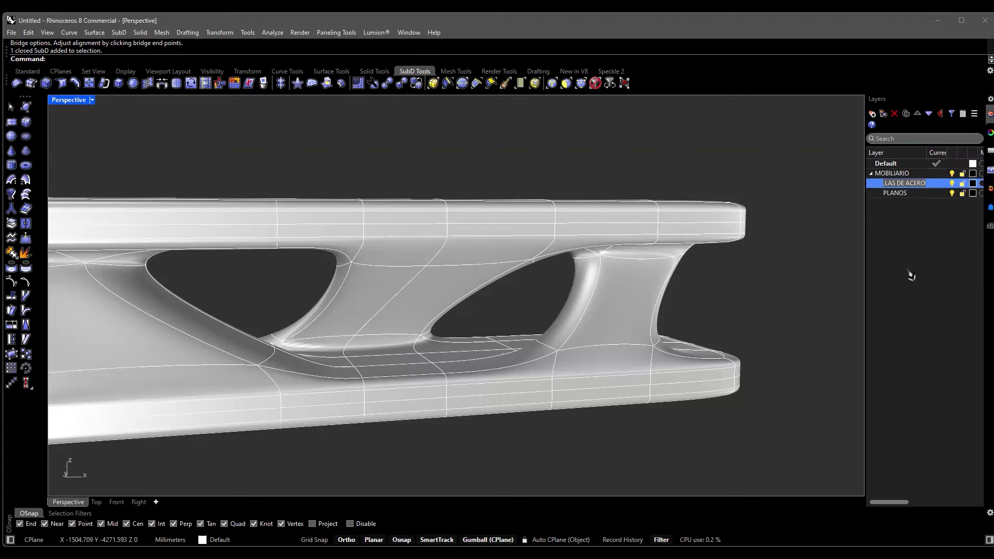
left_click(911, 276)
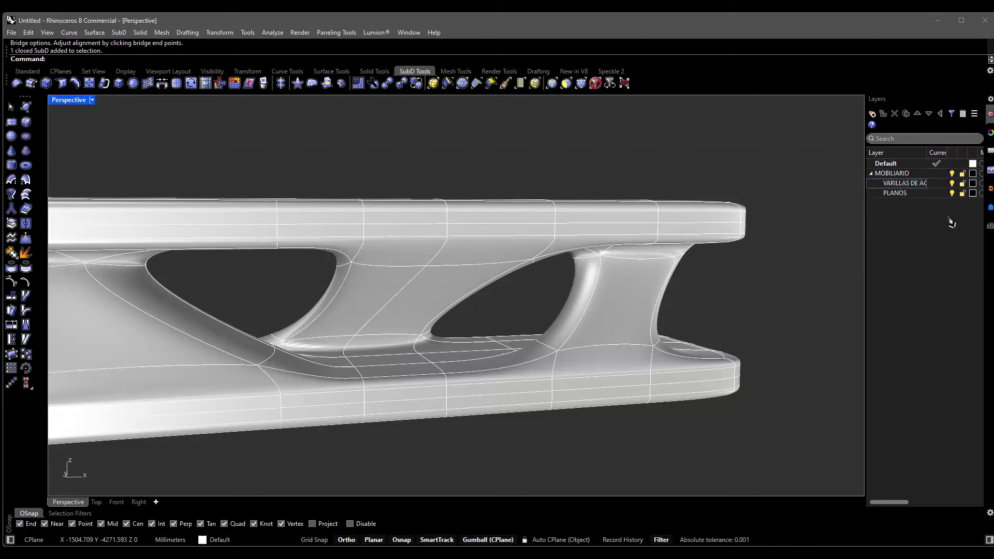
Add a CURVAS sublayer inside PLANOS.
left_click(905, 175)
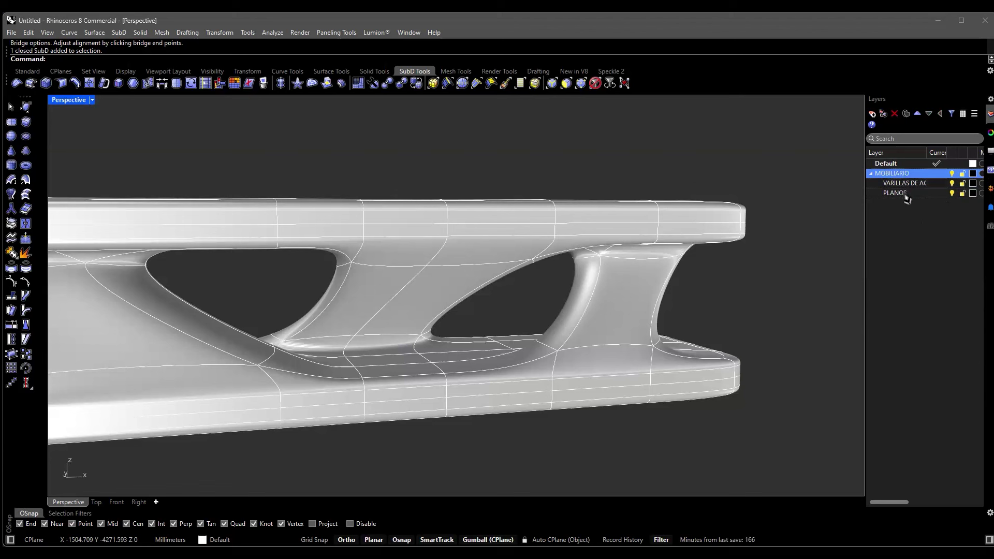
left_click(907, 193)
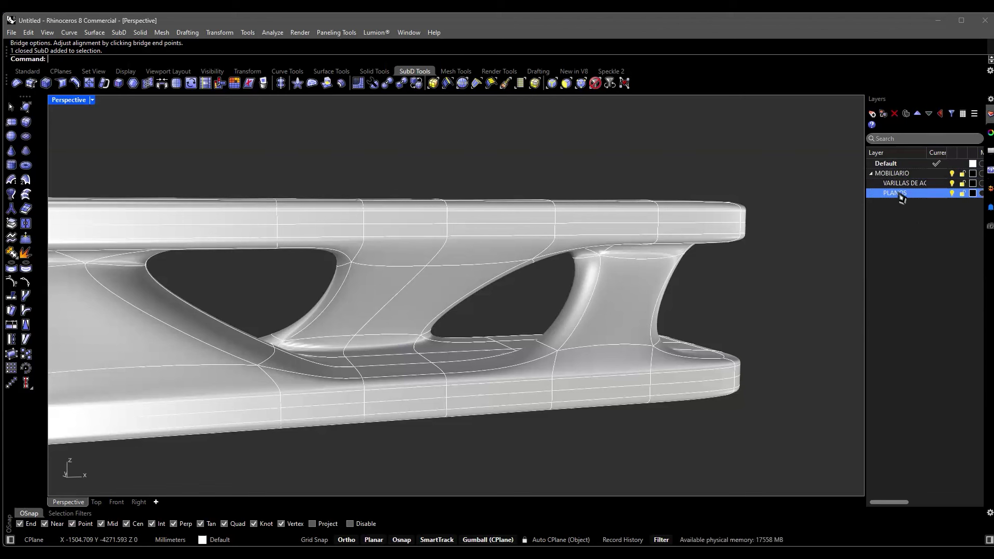
left_click(884, 113)
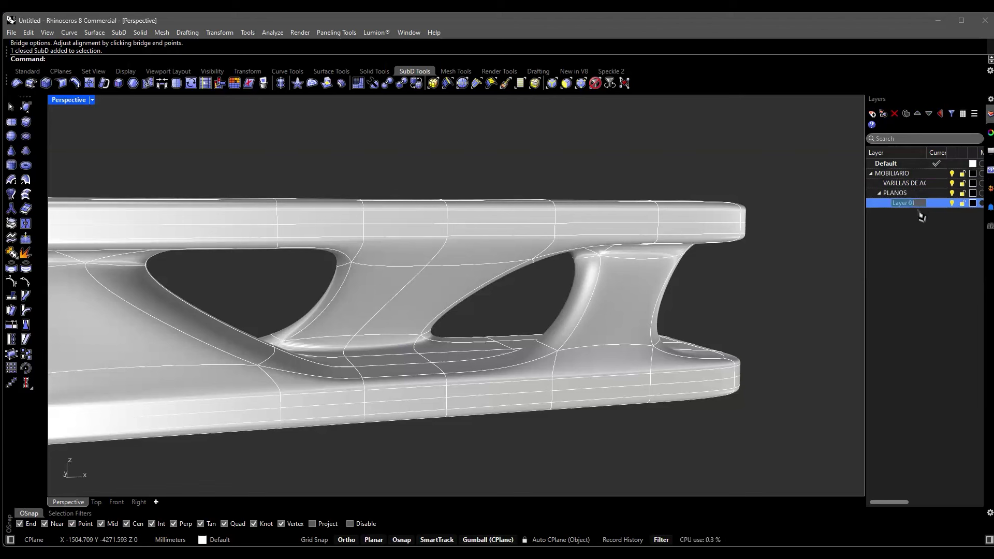
type("CURVAS")
key("Return")
left_click(910, 194)
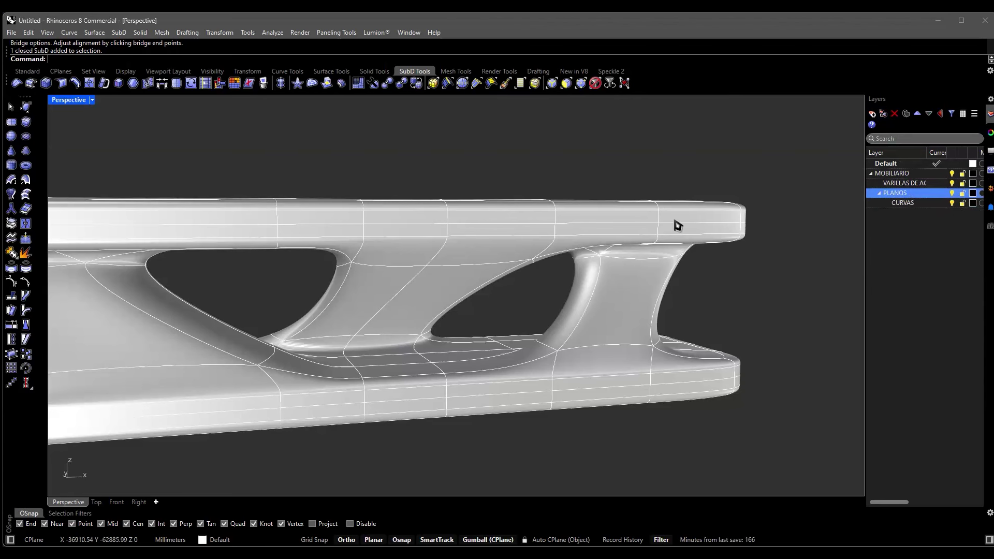
Bring the whole bench into view and add a SOLIDO sublayer under PLANOS.
scroll(630, 272, "down", 3)
right_click_drag(630, 273, 438, 248)
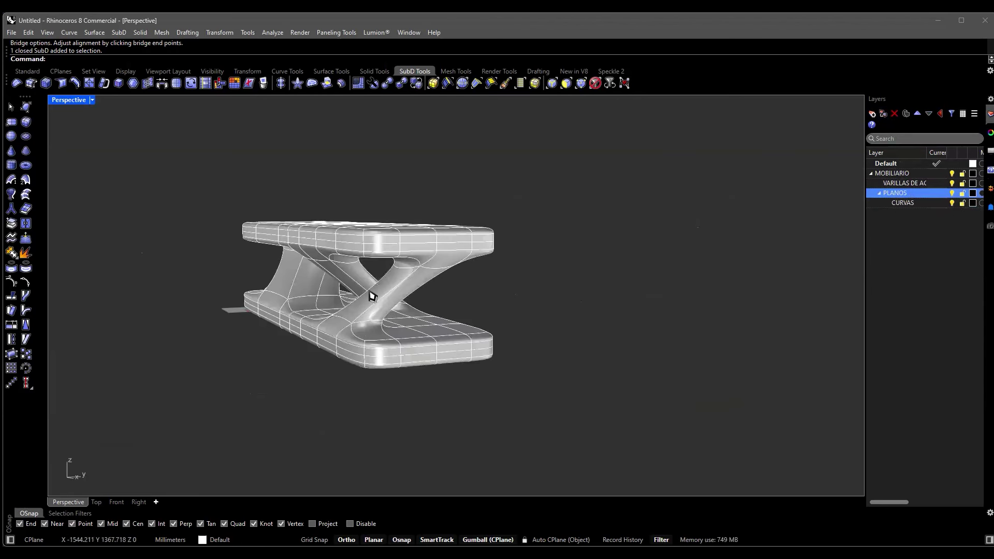
right_click_drag(440, 356, 239, 178)
scroll(289, 260, "up", 2)
scroll(289, 260, "up", 2)
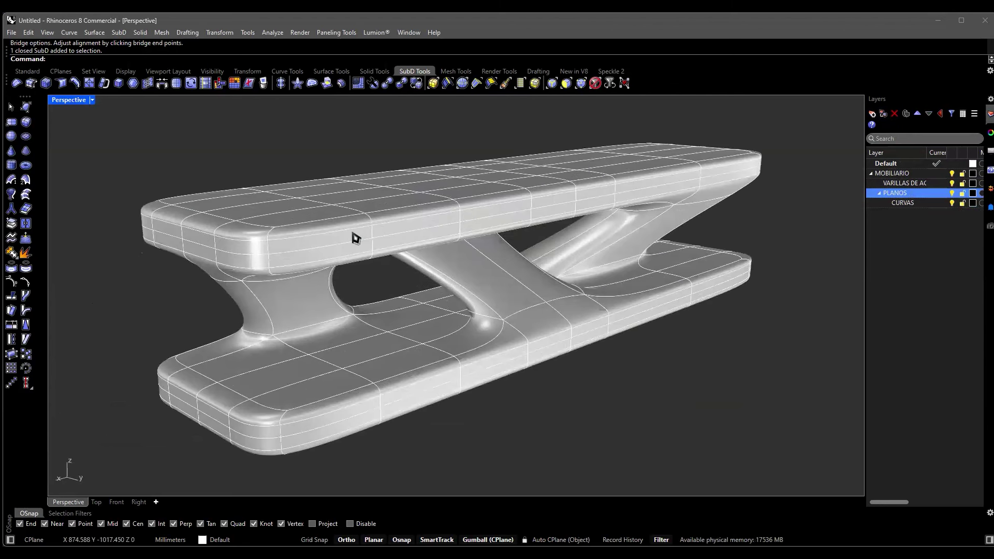
right_click_drag(354, 236, 338, 250)
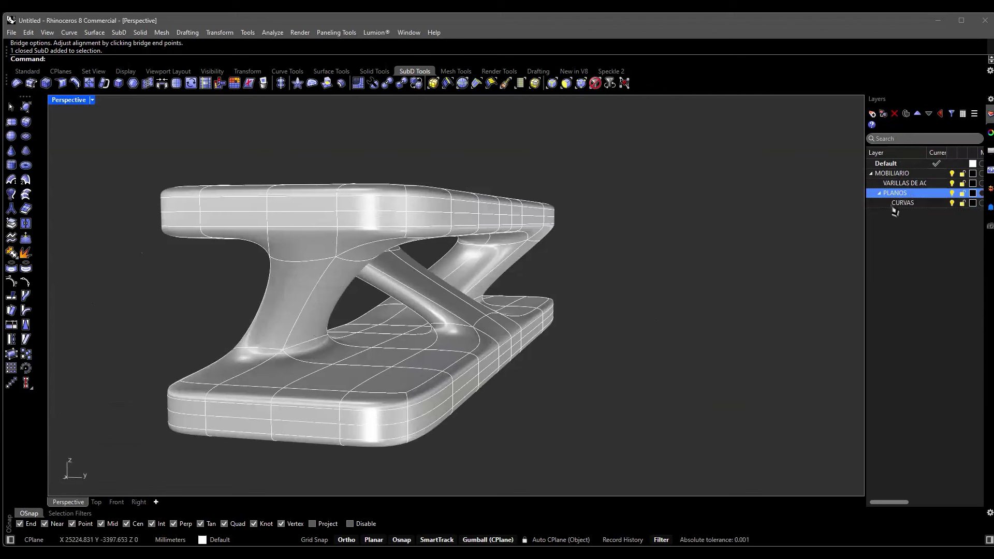
left_click(910, 203)
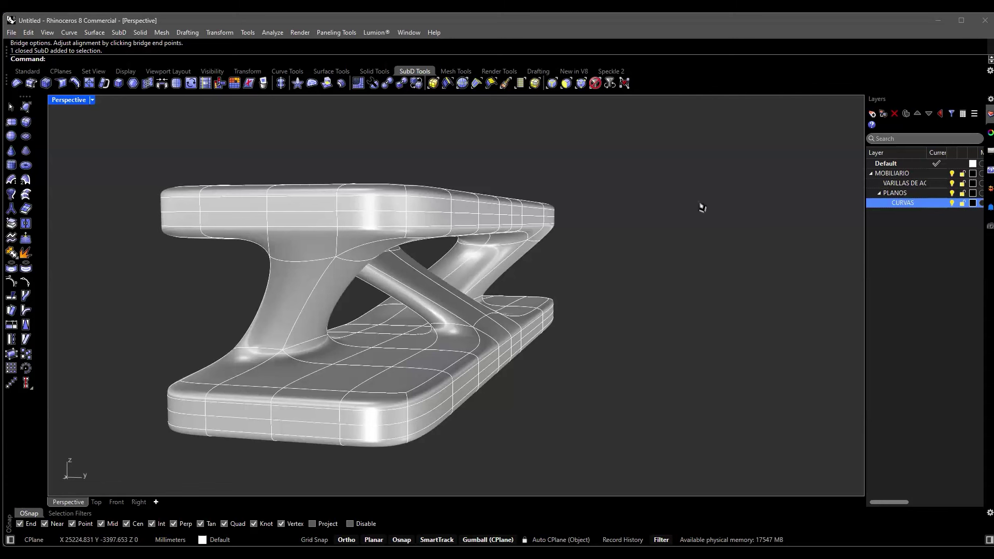
left_click(939, 238)
left_click(923, 194)
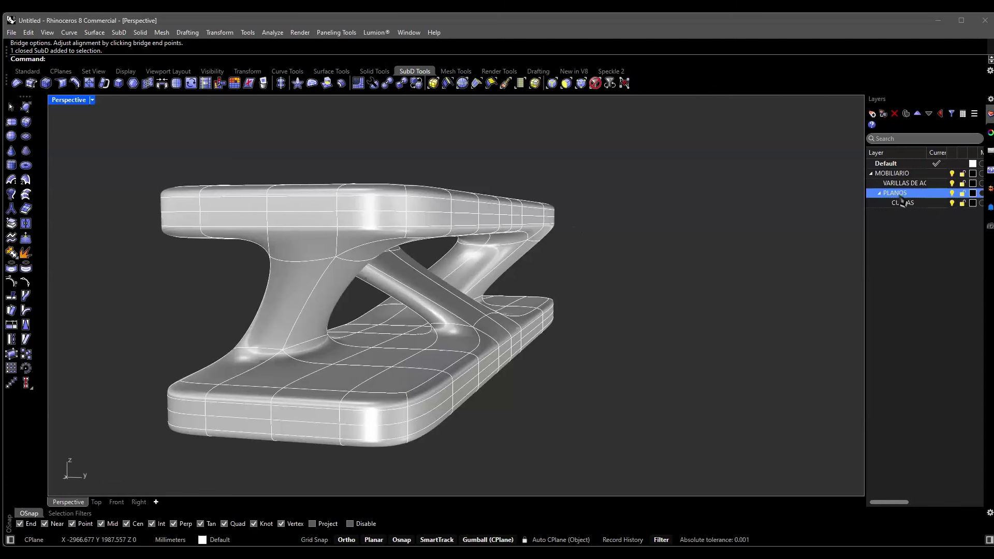
left_click(883, 113)
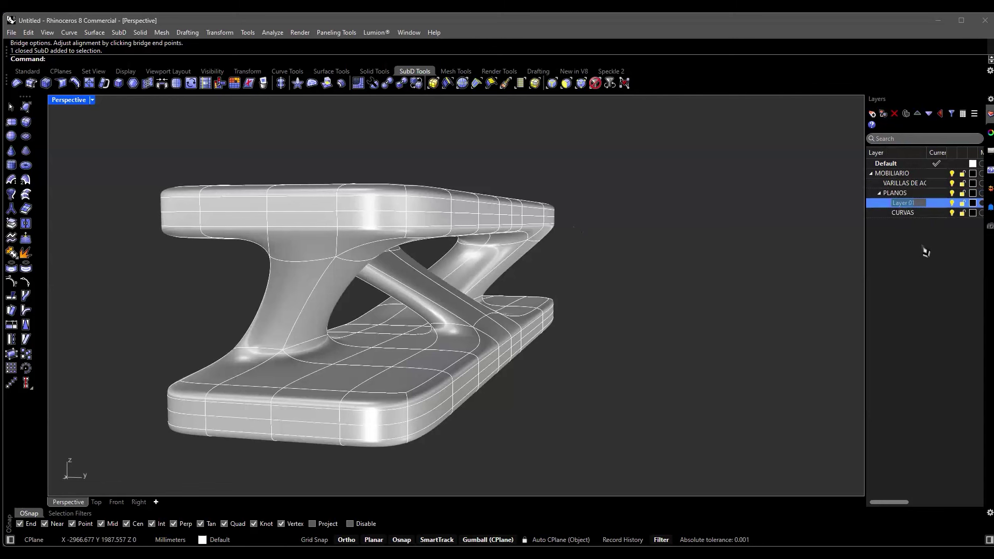
type("SOLIDO")
key("Return")
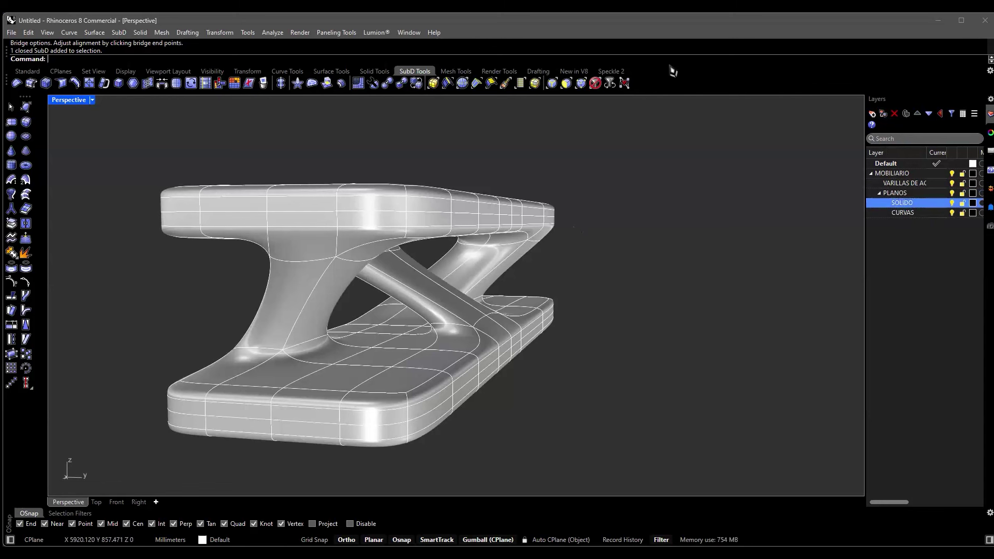
Make CURVAS the current layer.
left_click(927, 212)
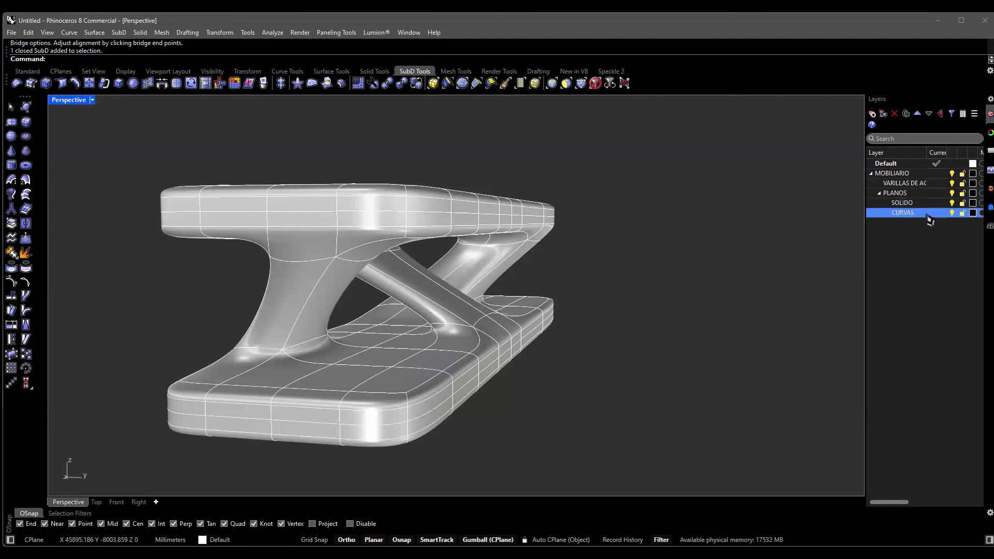
left_click(922, 267)
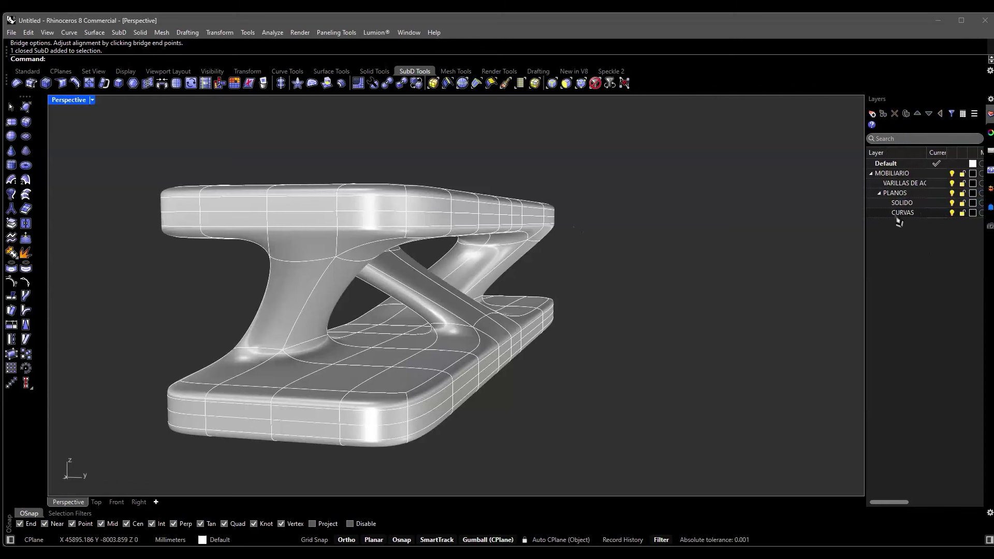
left_click(935, 213)
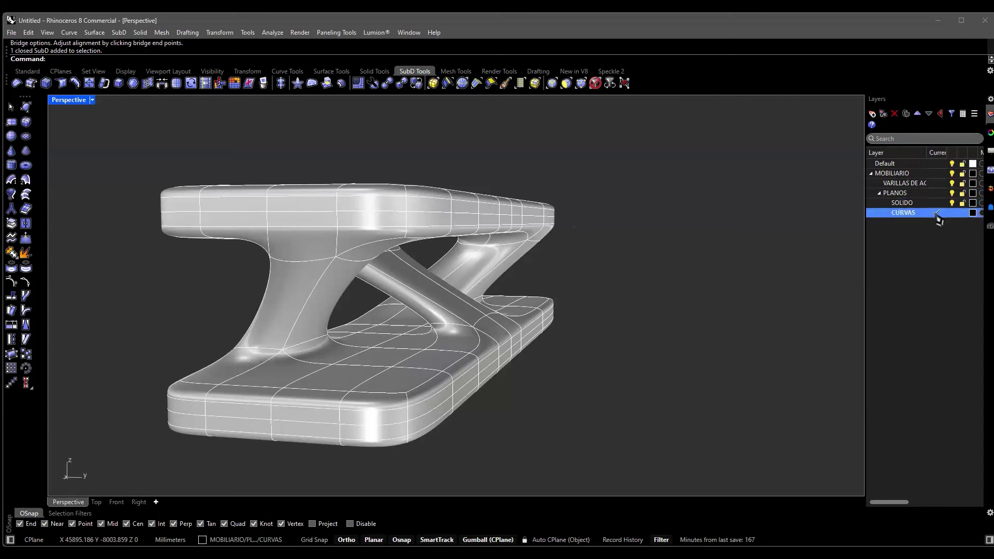
left_click(941, 259)
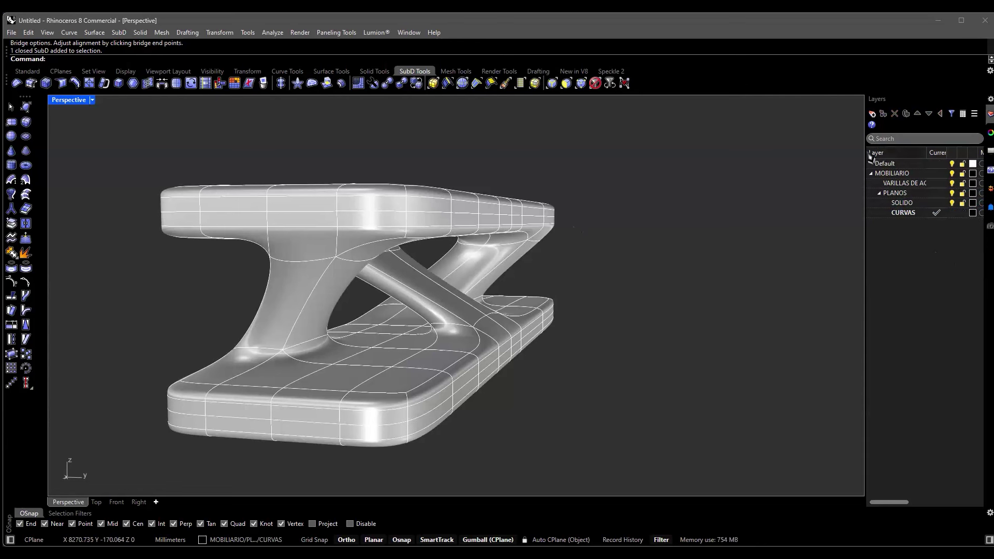
Set the CURVAS layer colour to red.
left_click_drag(869, 156, 841, 156)
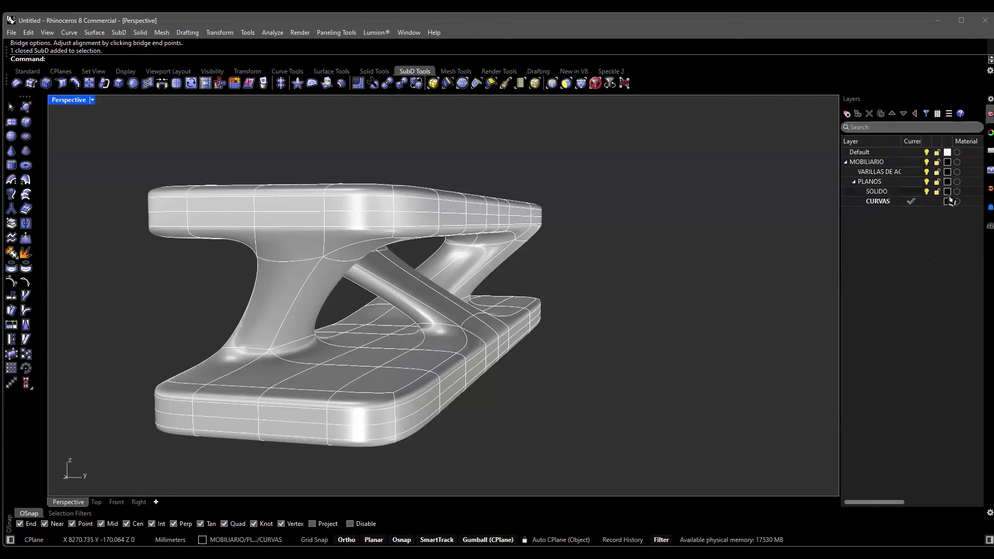
left_click(949, 205)
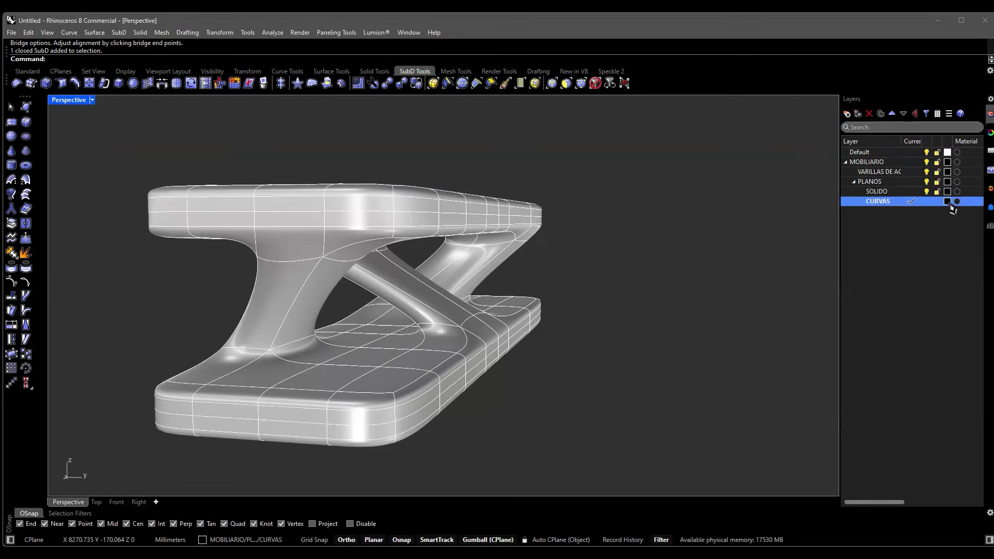
left_click(948, 201)
left_click(132, 213)
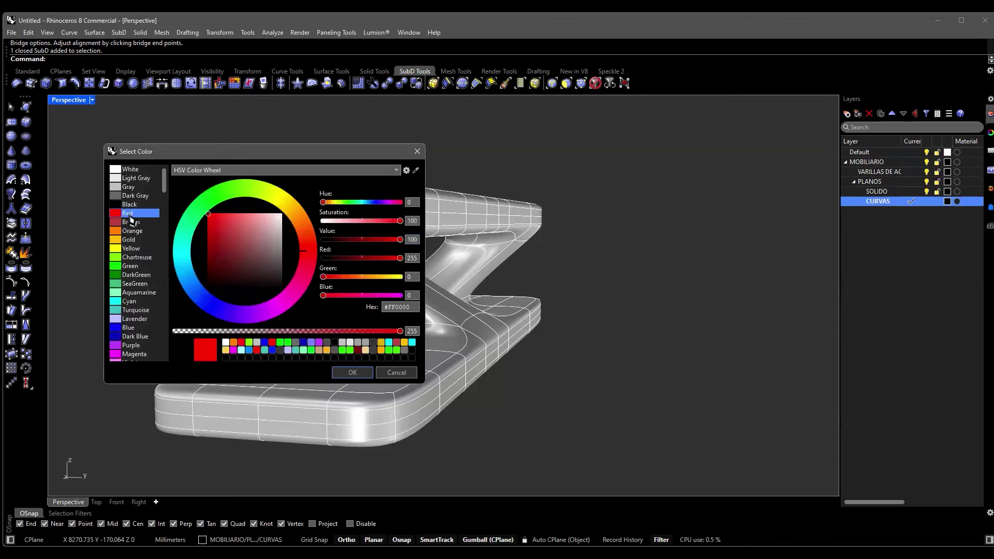
left_click(353, 372)
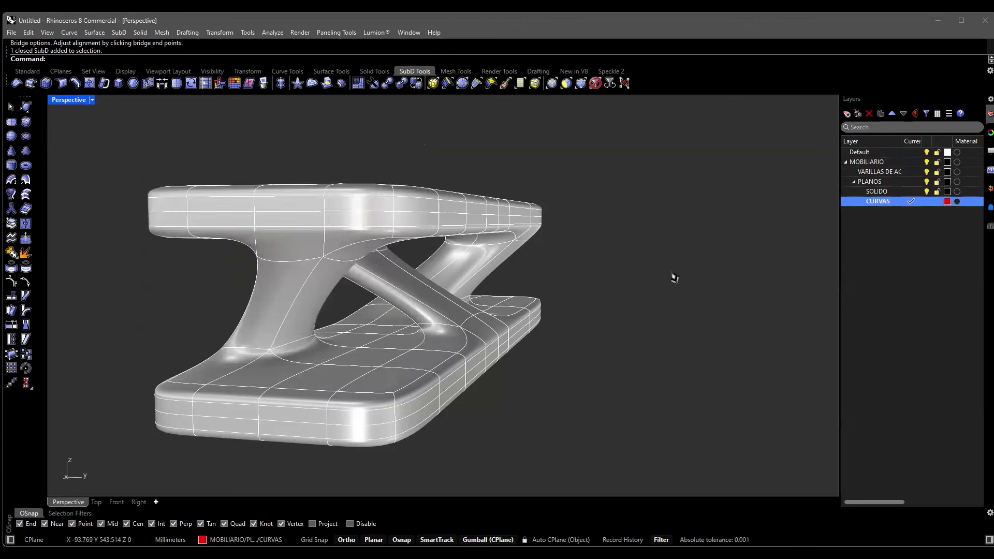
Set the SOLIDO layer colour to blue and make CURVAS current.
left_click(948, 192)
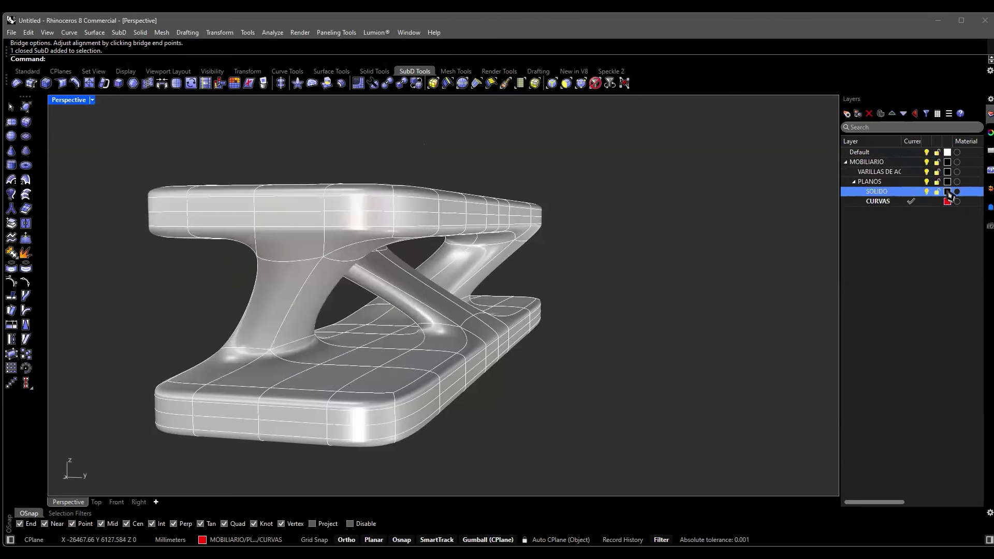
left_click(948, 192)
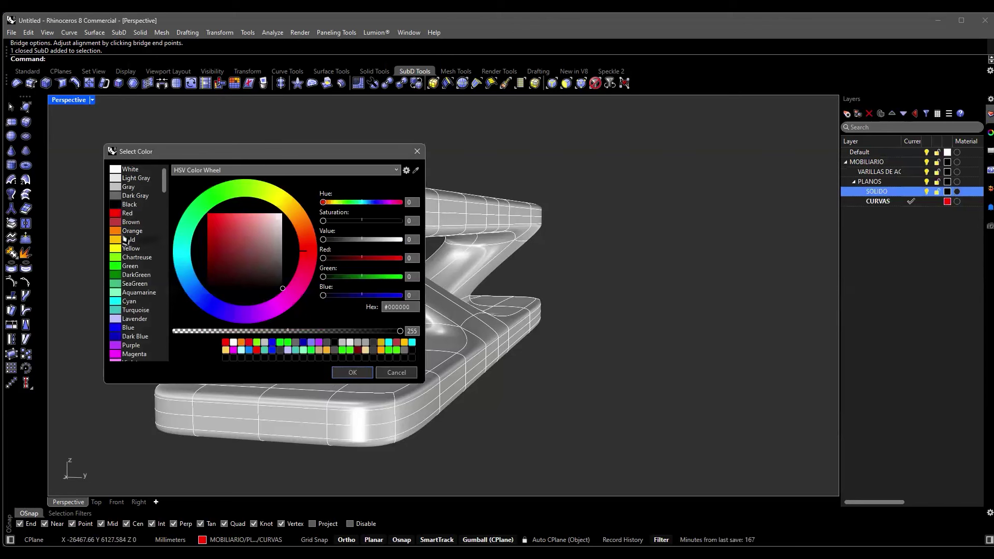
left_click(130, 328)
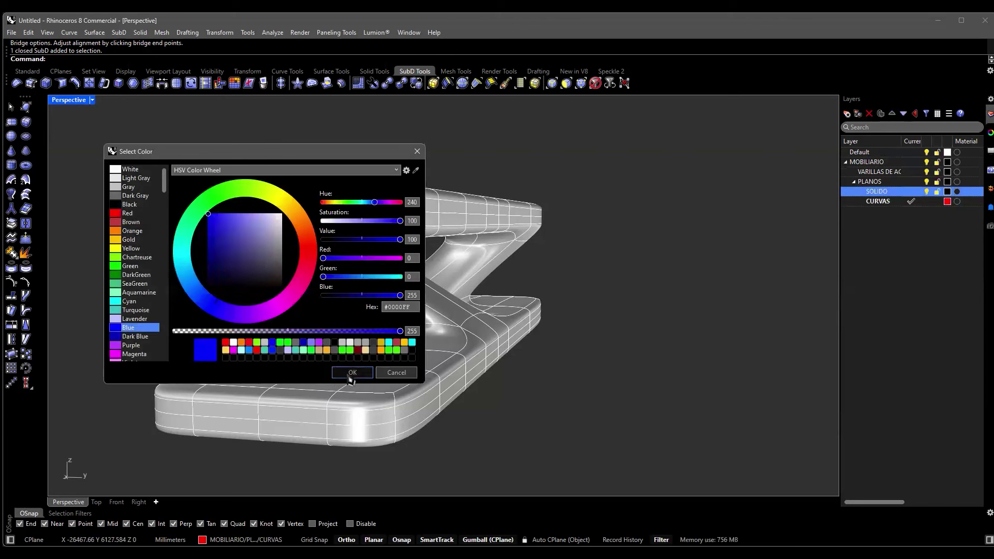
left_click(351, 376)
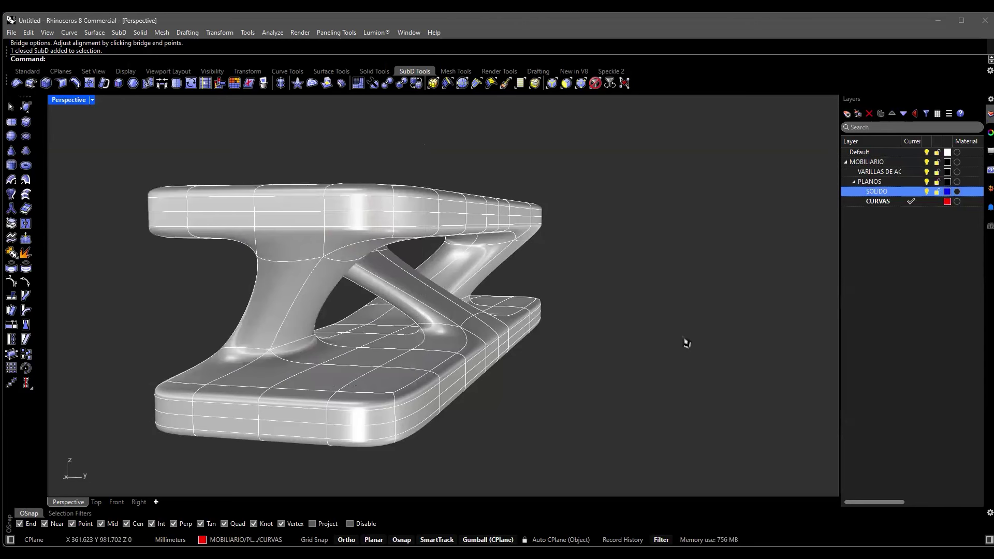
left_click(890, 203)
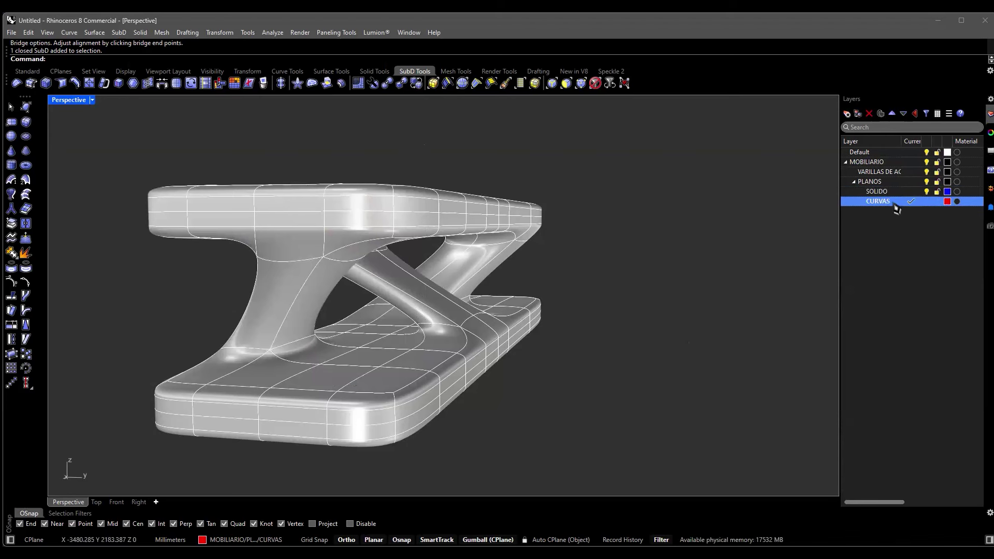
right_click_drag(374, 324, 606, 312)
Select the SubD bench and start the Contour command.
left_click(593, 337)
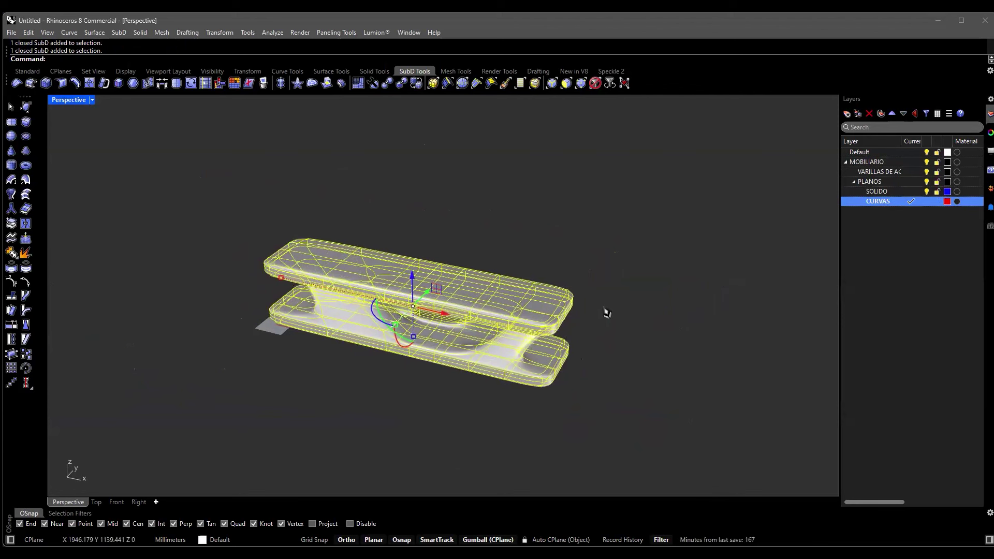
type("Contour")
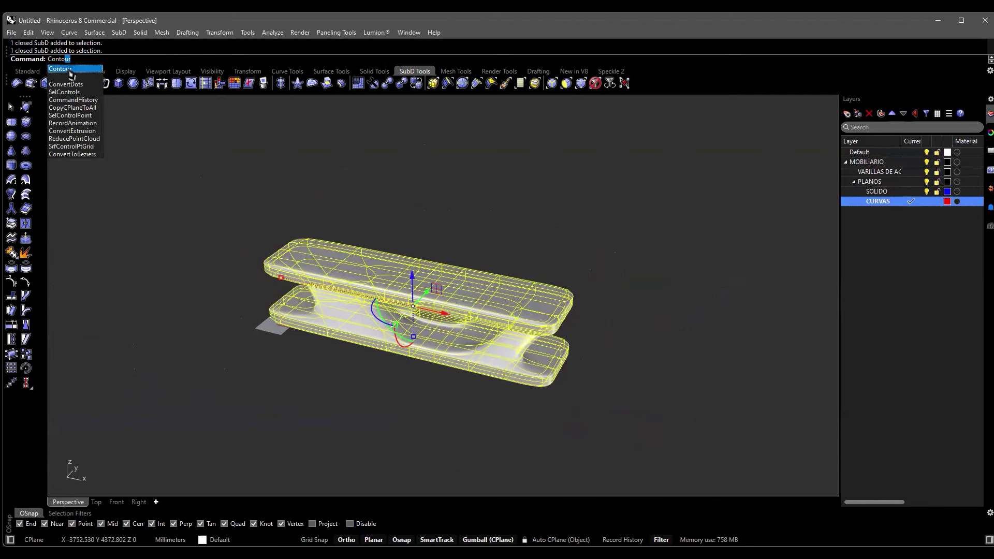
left_click(71, 72)
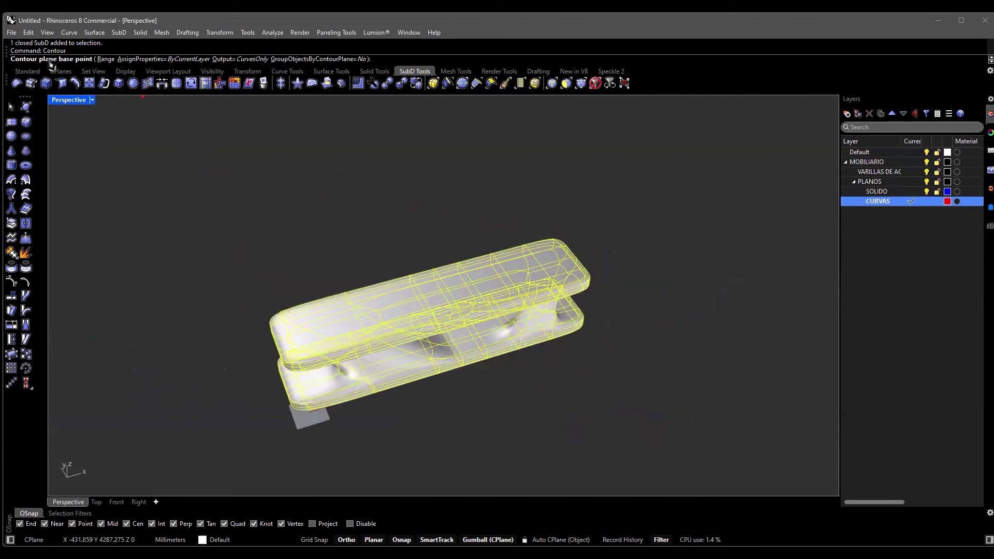
In the Top view, place the contour base point just past the bench's right end.
right_click_drag(495, 213, 557, 192, "shift")
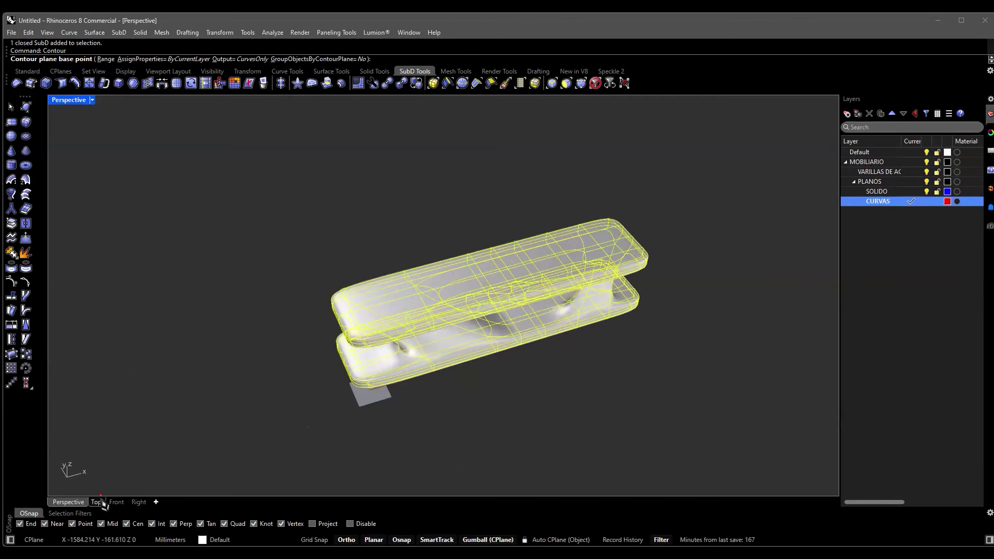
left_click(98, 502)
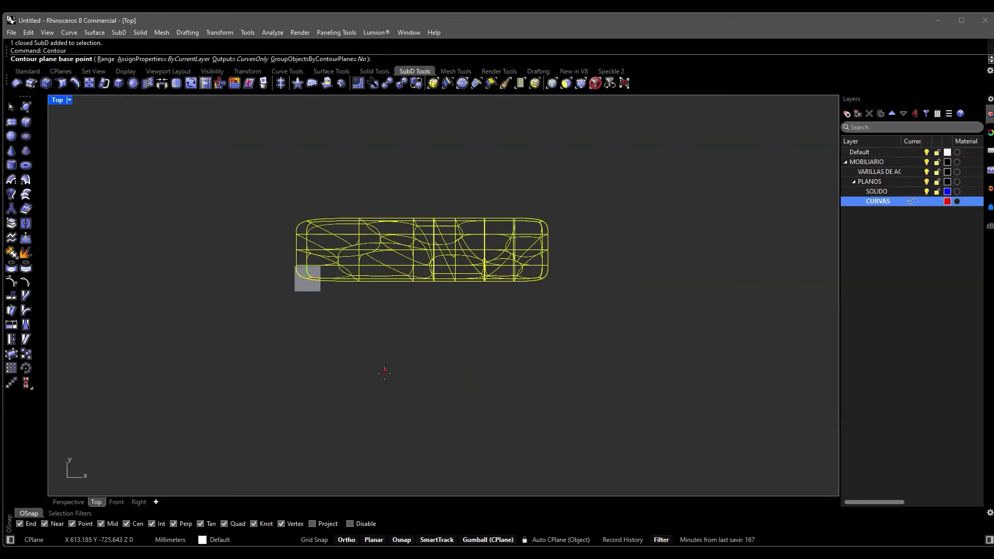
scroll(530, 246, "up", 3)
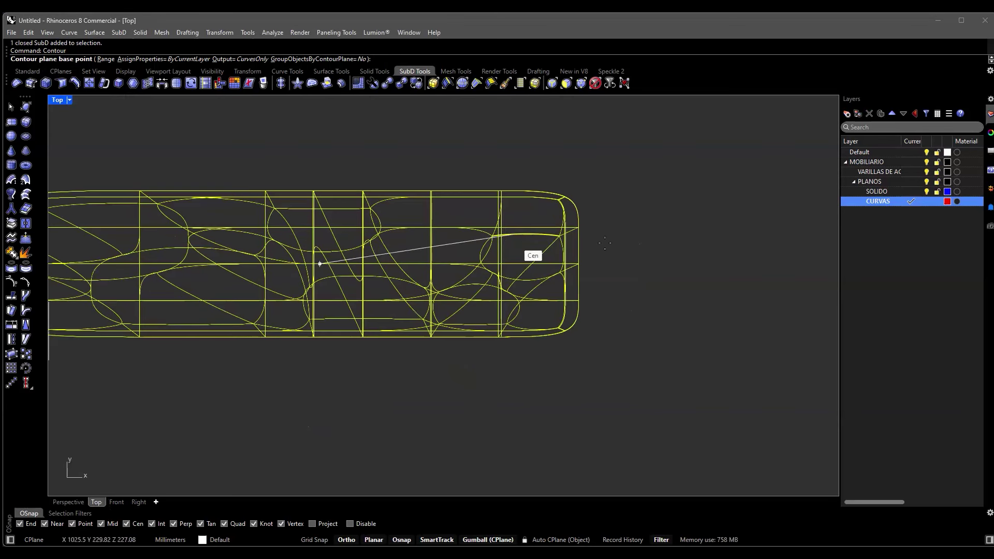
scroll(605, 242, "down", 3)
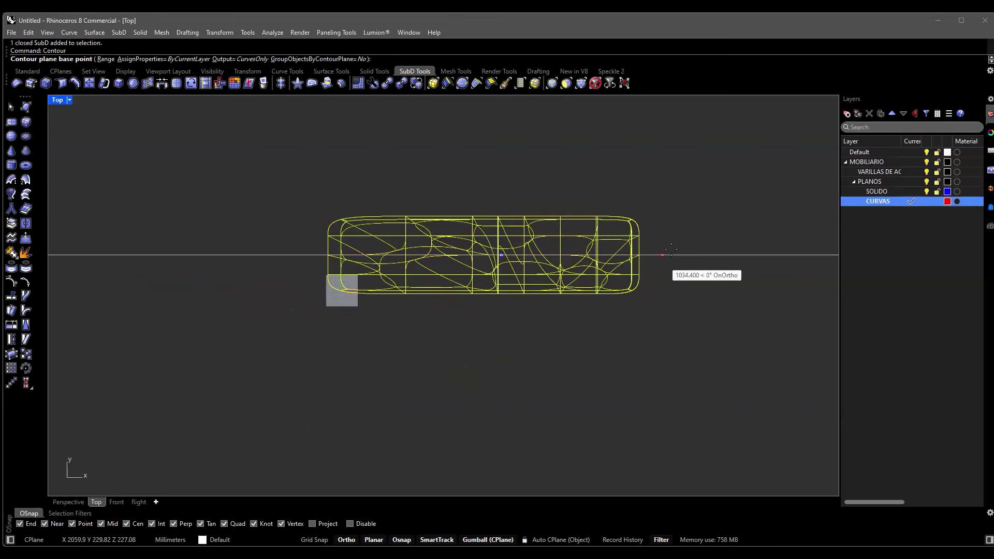
scroll(600, 242, "down", 3)
scroll(600, 243, "up", 3)
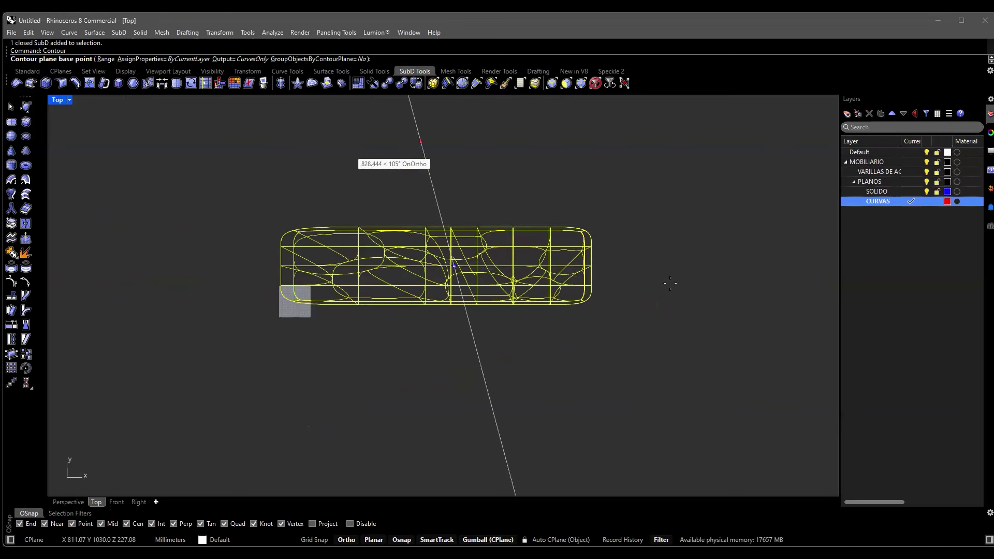
scroll(532, 233, "up", 2)
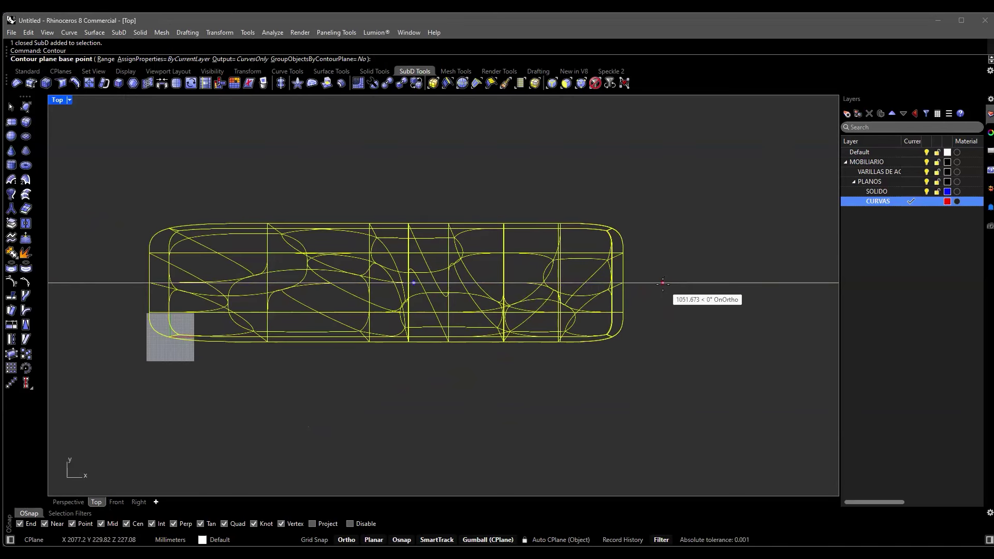
left_click(663, 283)
scroll(663, 283, "down", 3)
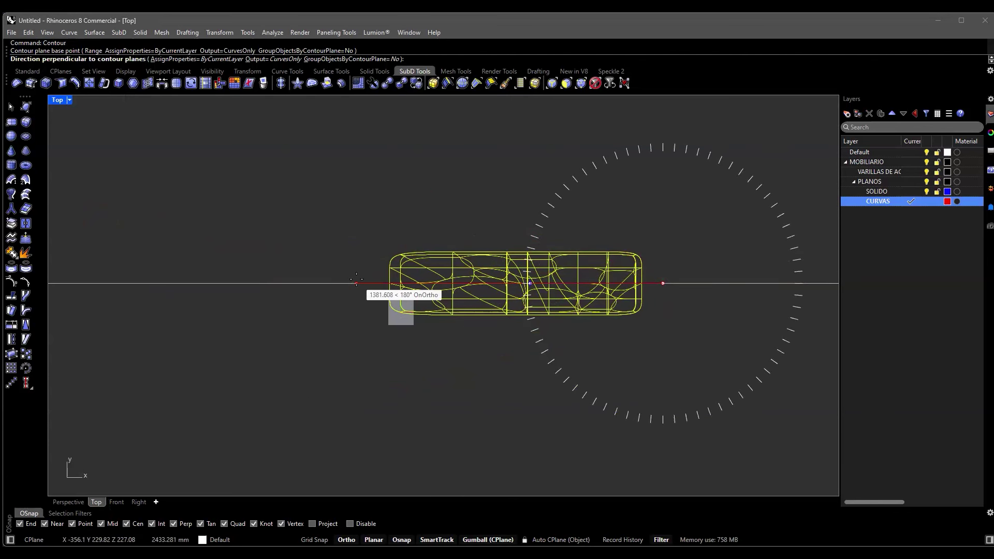
Set the contour direction along the bench length and space contours 40 mm apart.
scroll(331, 282, "up", 2)
right_click_drag(278, 280, 212, 280)
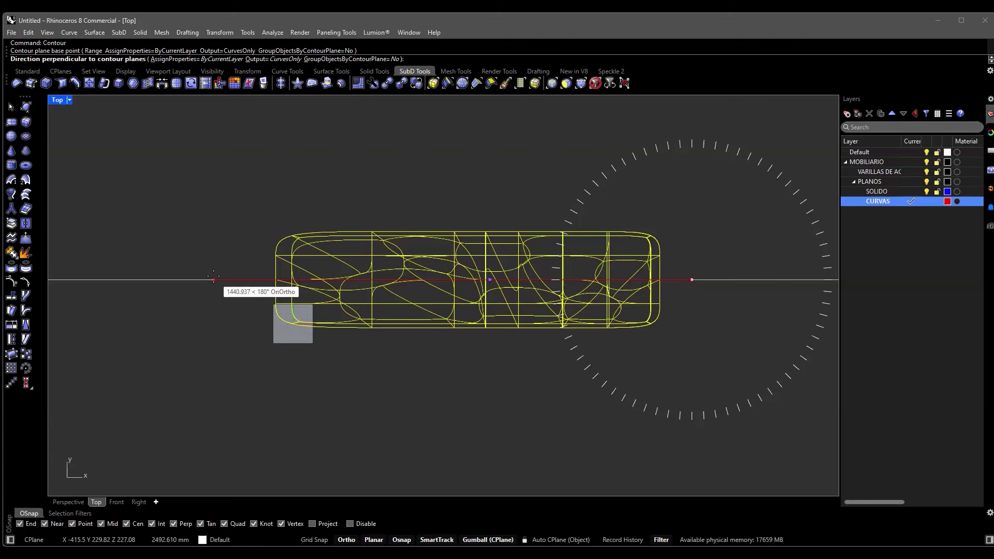
left_click(213, 279)
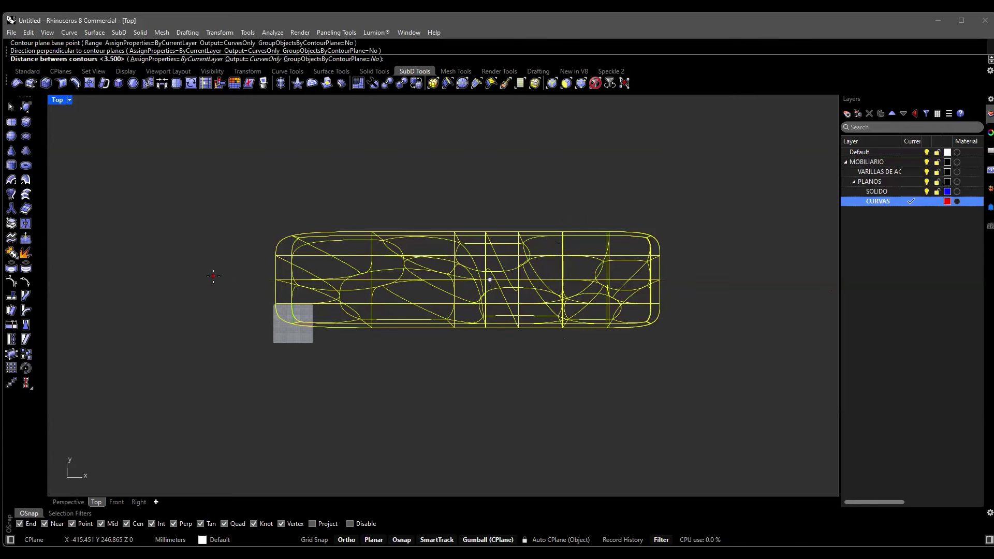
left_click(83, 503)
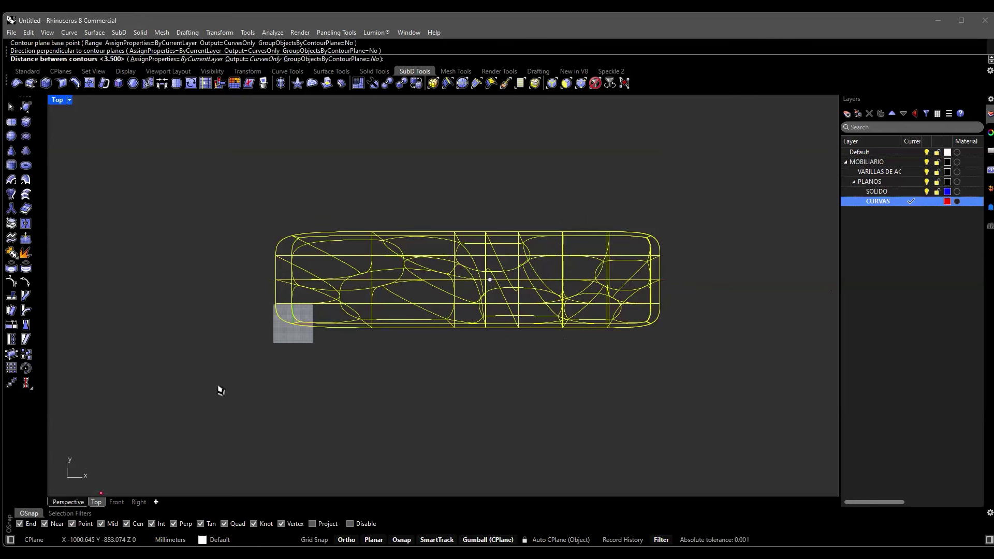
right_click_drag(196, 477, 445, 119)
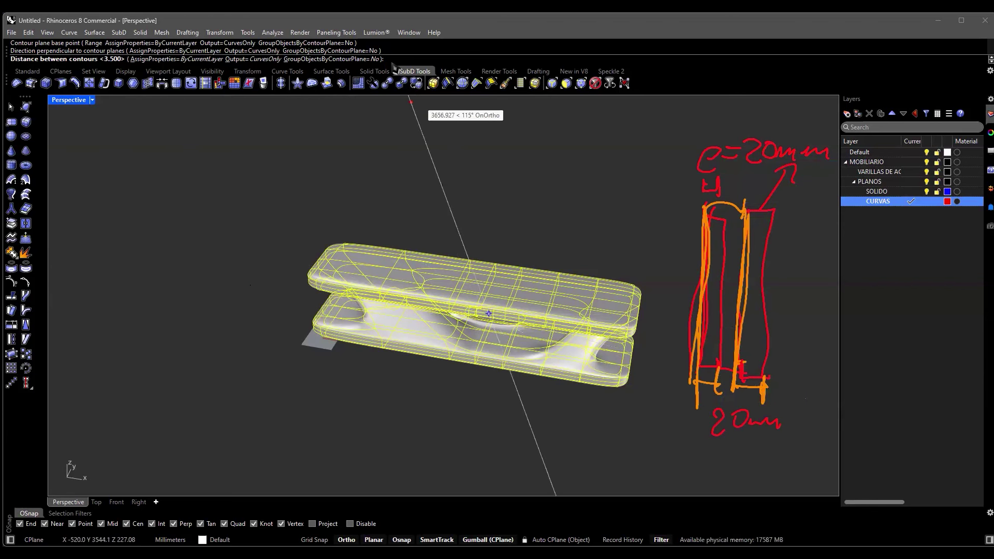
left_click(97, 502)
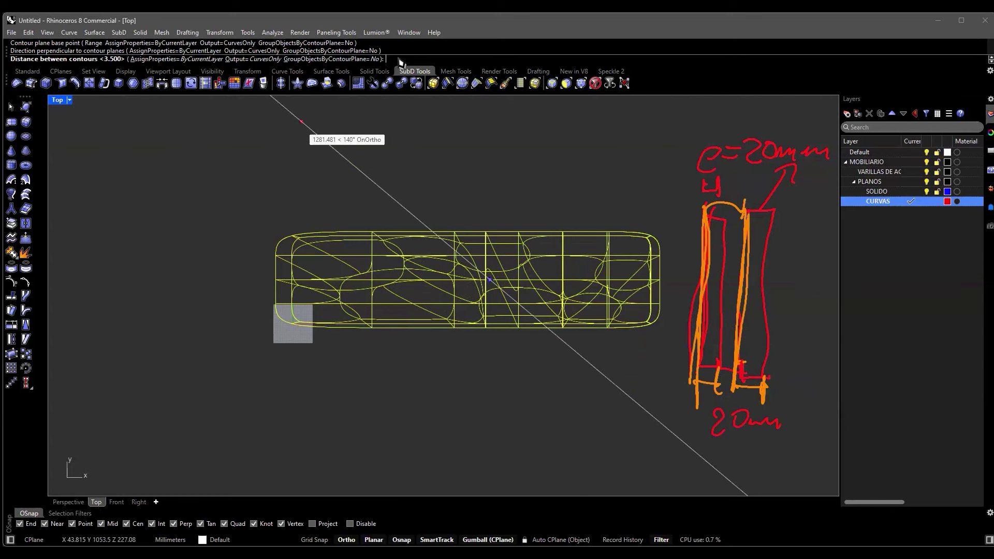
type("40")
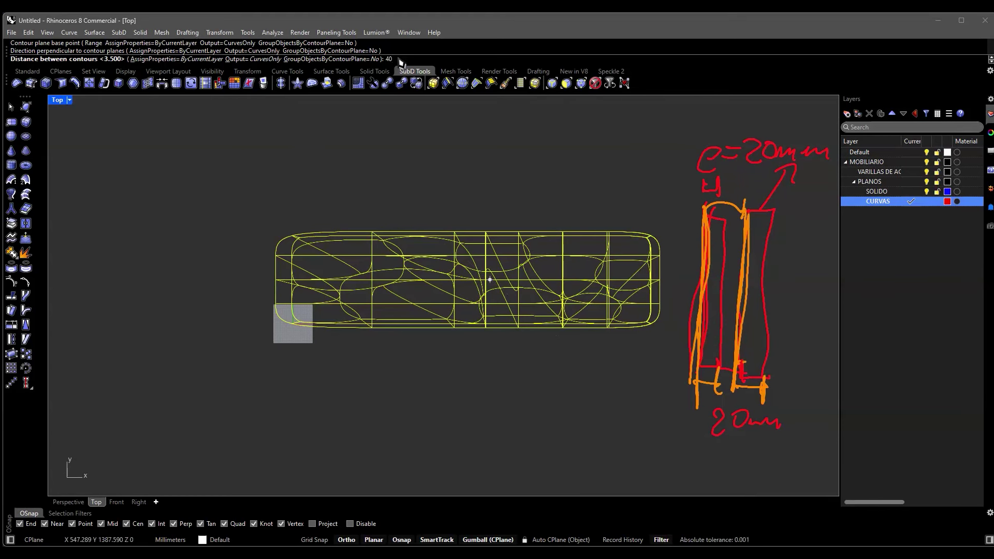
key("Return")
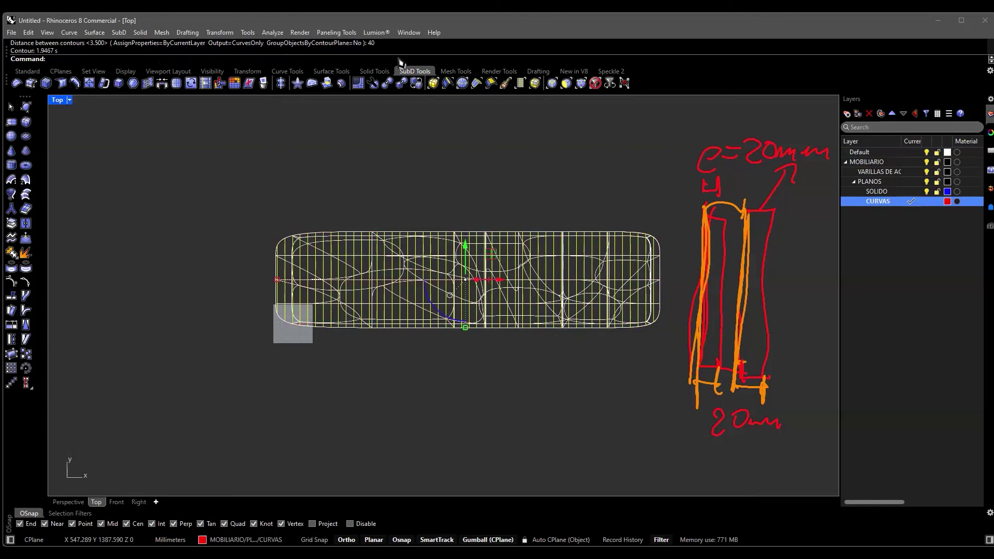
Orbit the Perspective view to inspect the contour curves around the bench.
left_click(68, 501)
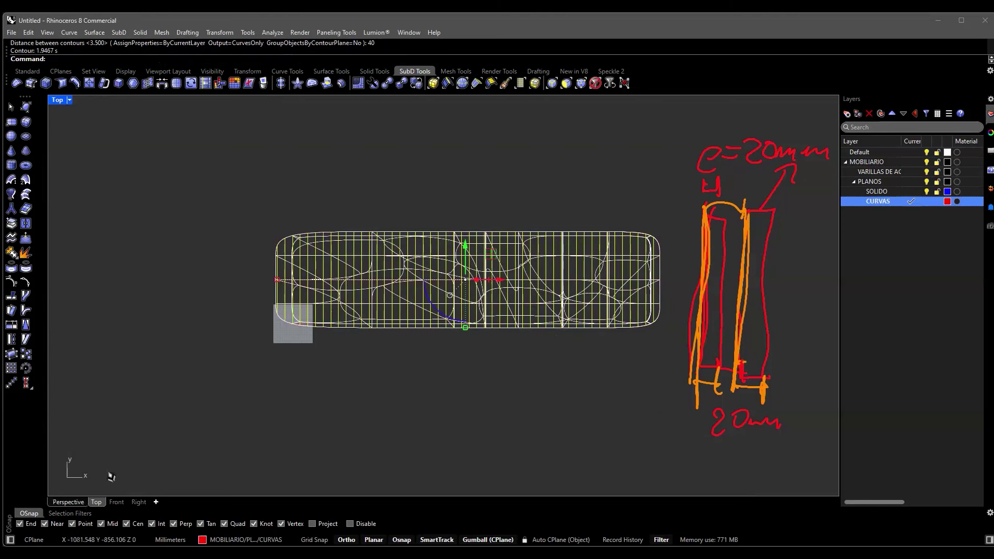
right_click_drag(204, 412, 428, 313)
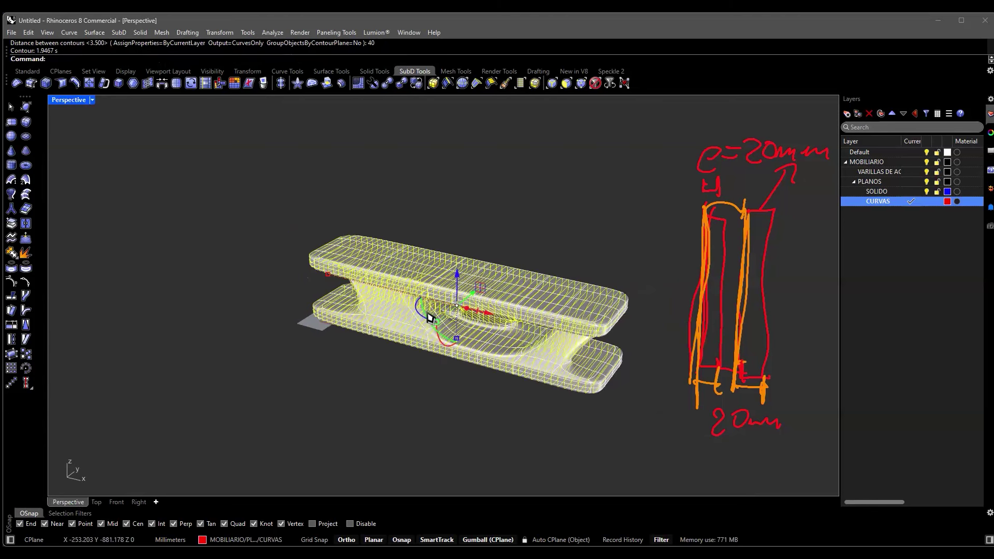
scroll(428, 313, "up", 3)
scroll(437, 313, "up", 3)
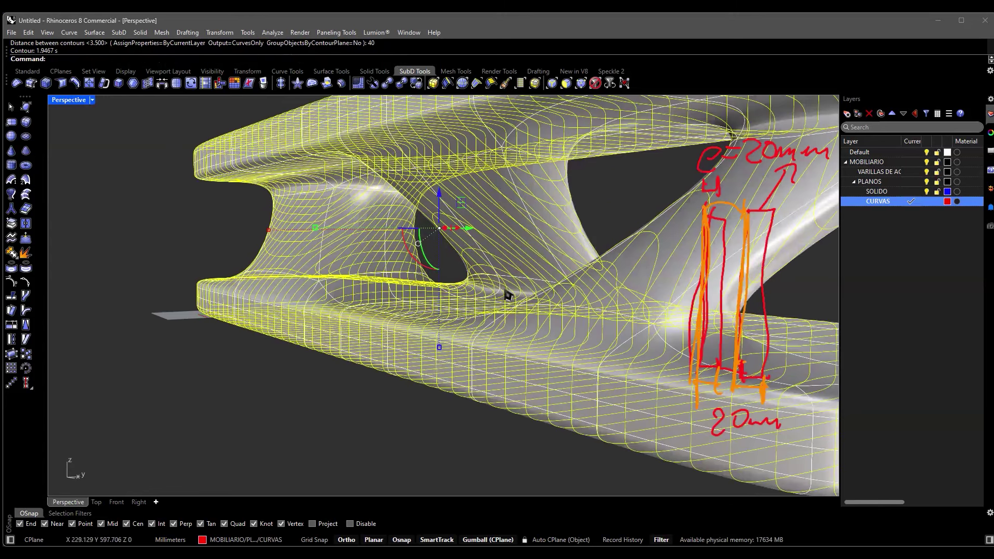
right_click_drag(494, 347, 887, 209)
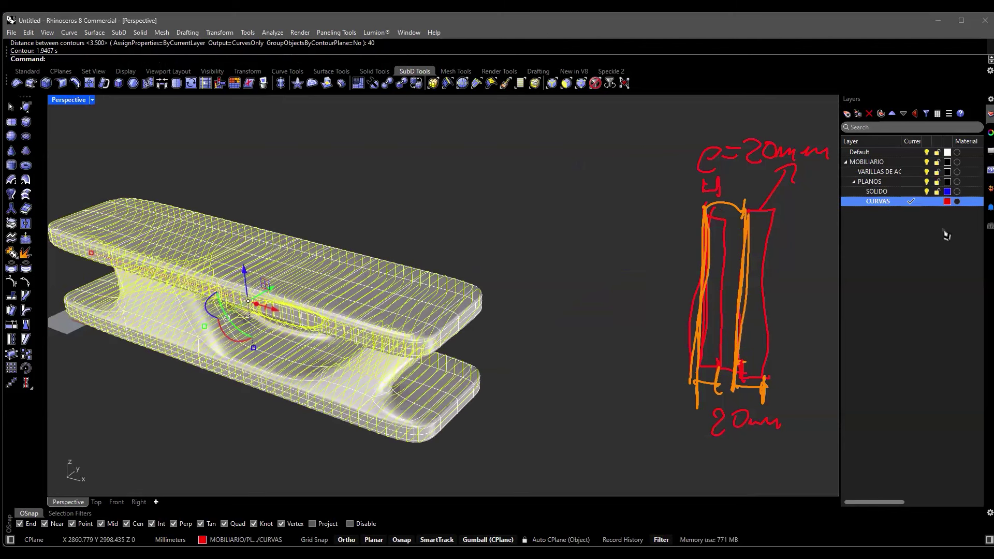
Make SOLIDO the current layer instead of CURVAS.
key("Escape")
right_click(885, 202)
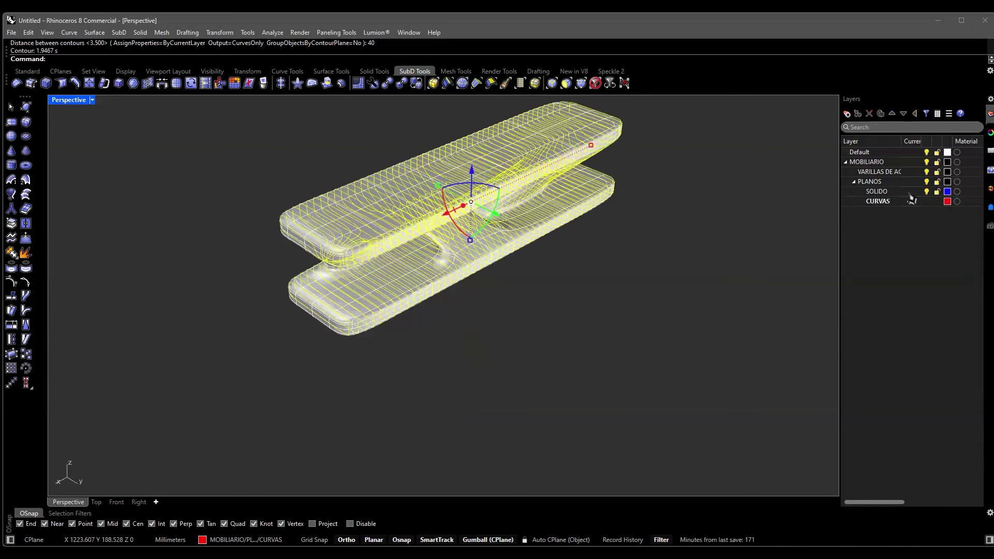
left_click(911, 192)
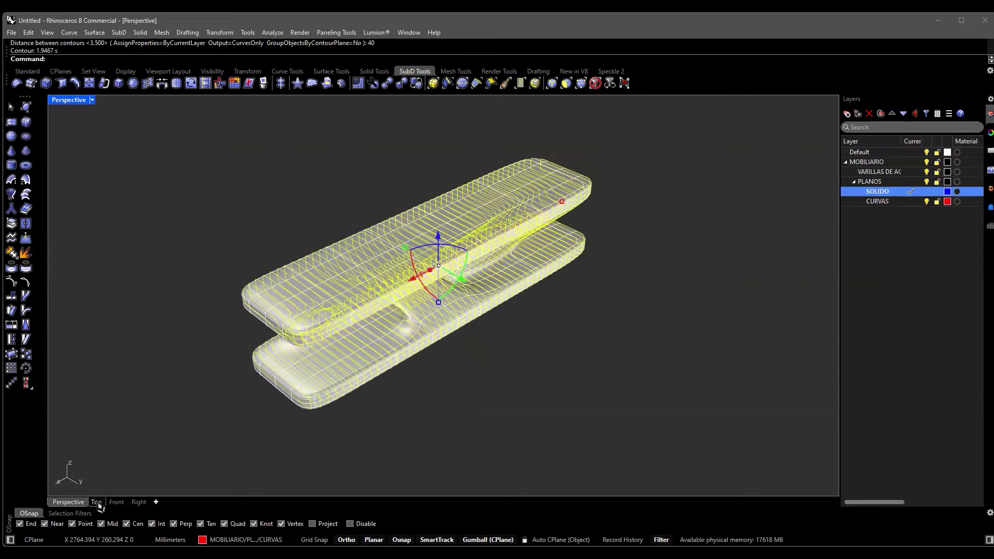
In the fitted Top view, start extruding the contour curves.
key("ctrl+Tab")
key("ctrl+shift+e")
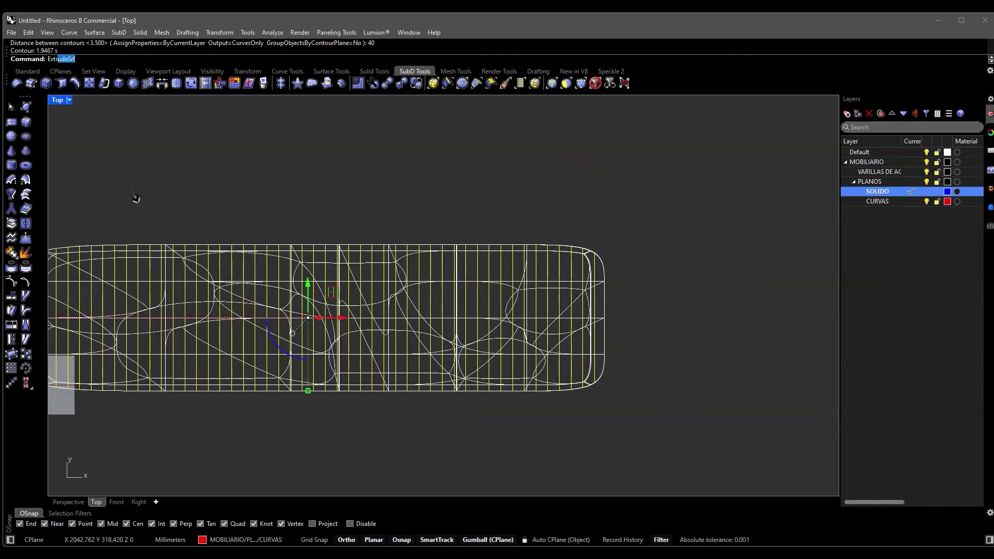
type("Extru")
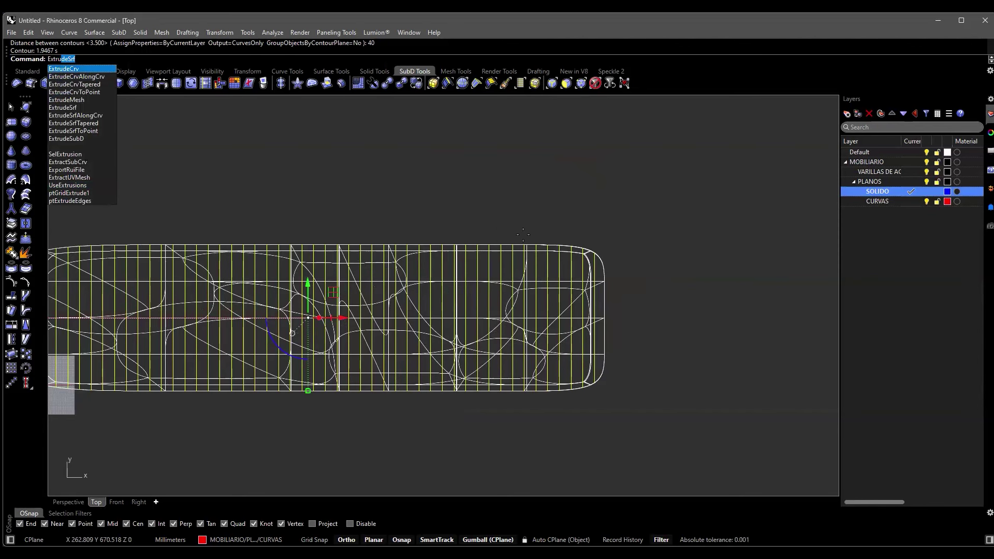
key("Return")
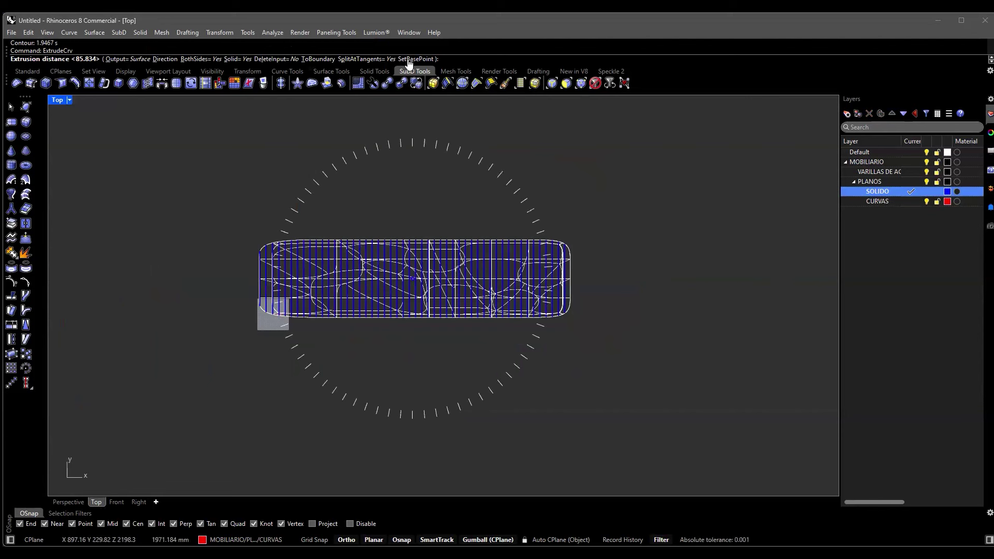
Set a custom horizontal extrusion direction along the bench's length.
left_click(165, 59)
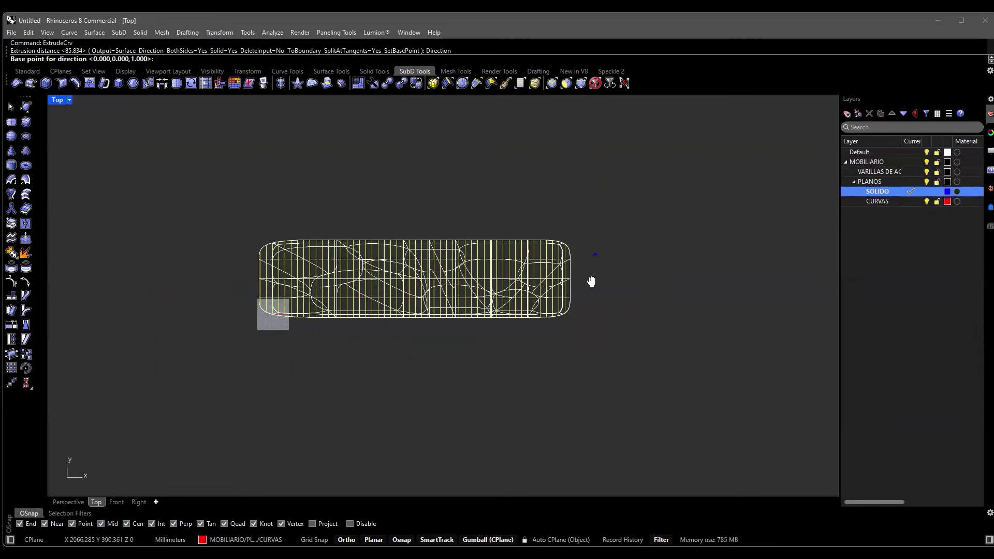
scroll(585, 274, "up", 5)
scroll(652, 253, "down", 3)
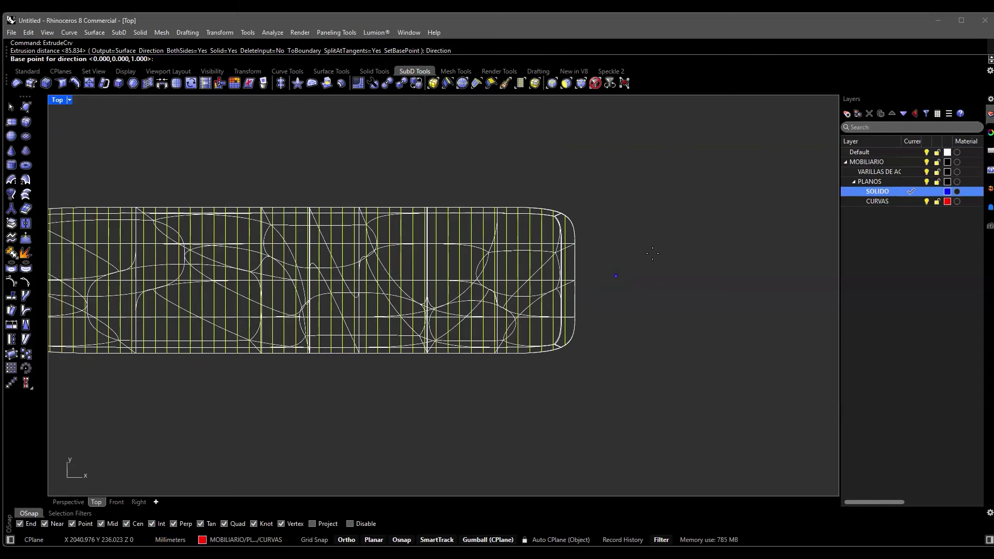
scroll(652, 269, "down", 2)
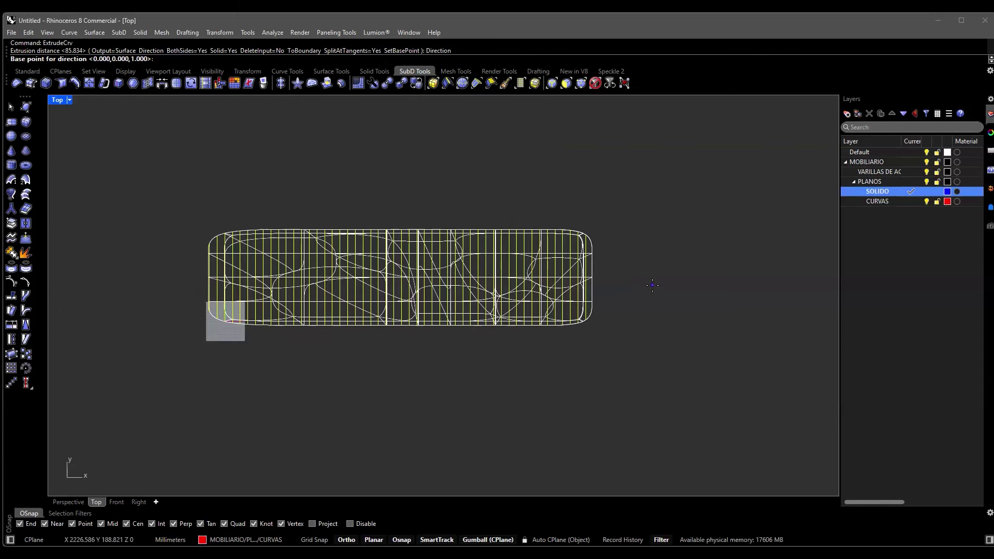
left_click(652, 284)
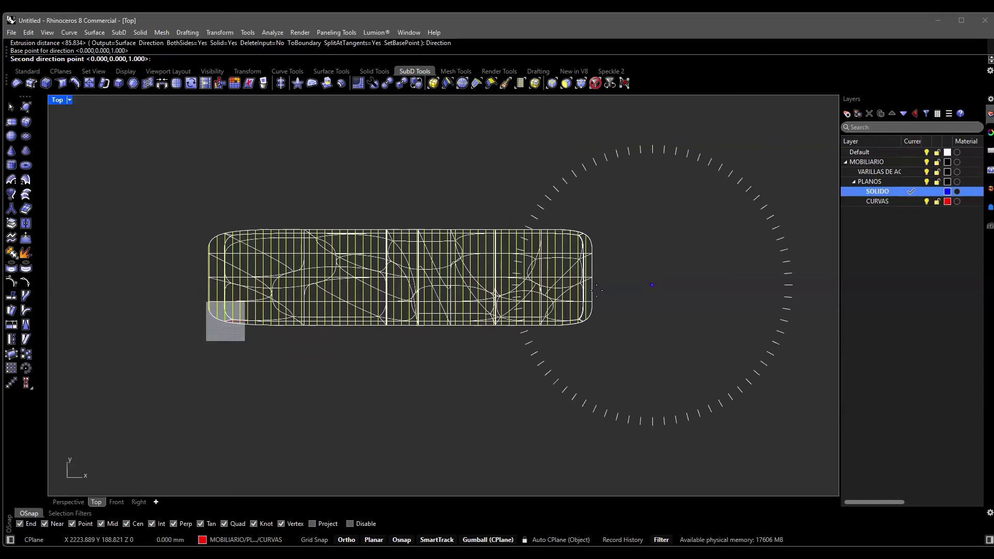
left_click(111, 295)
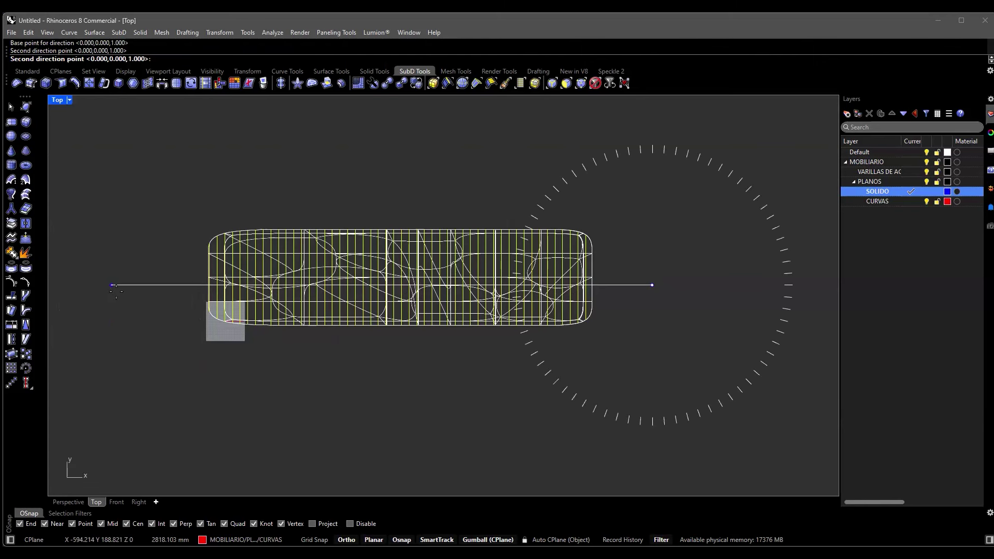
left_click(110, 294)
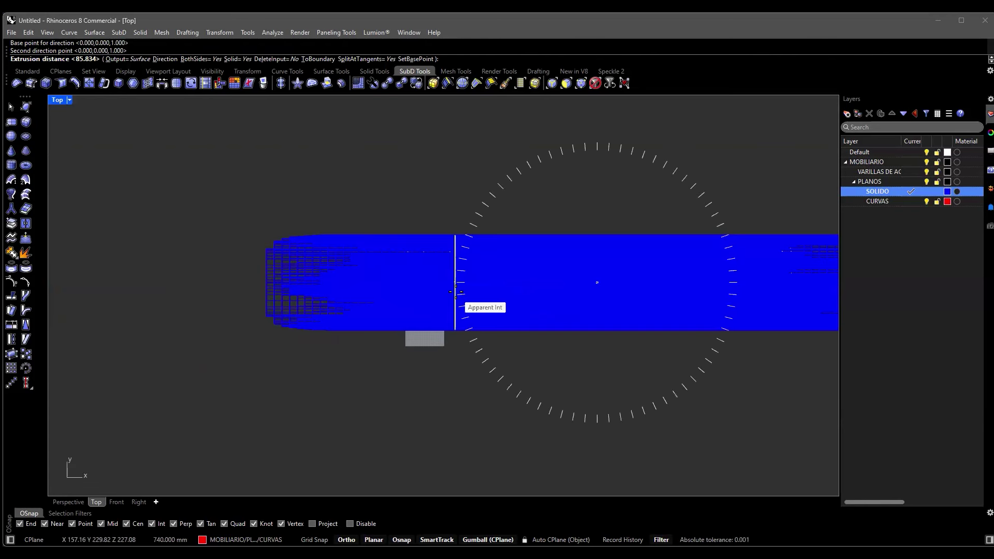
Extrude the contour curves one-sided by 20 mm into solid slats.
scroll(341, 286, "down", 5)
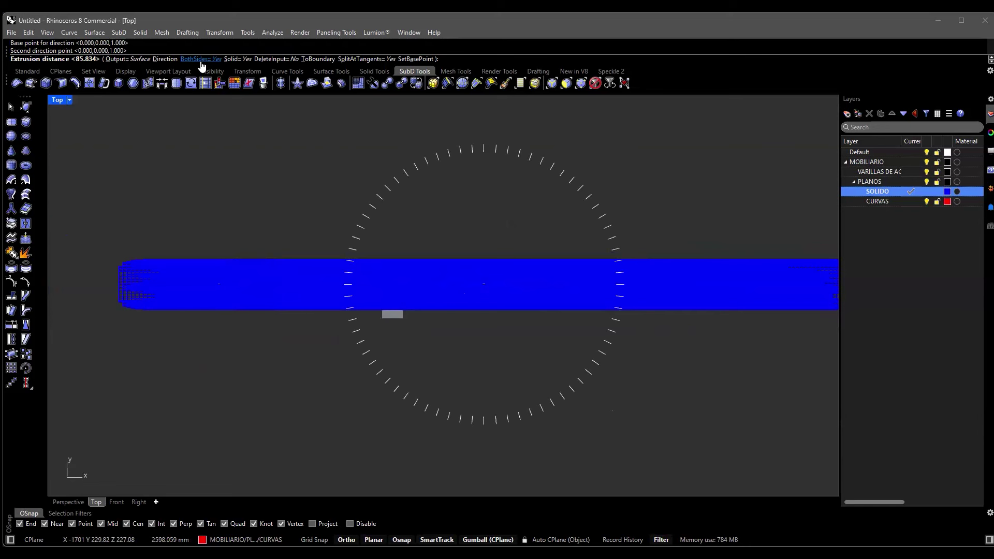
left_click(201, 59)
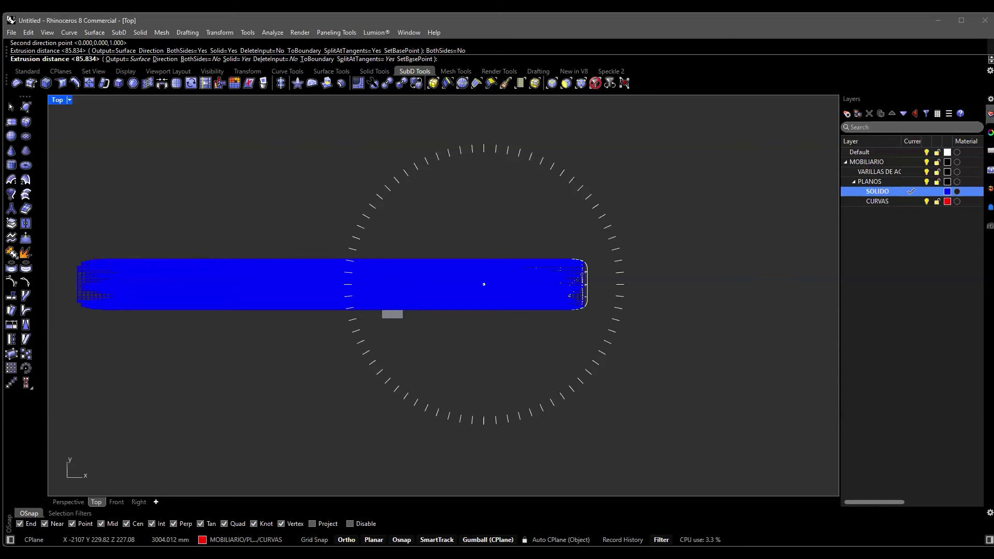
type("20")
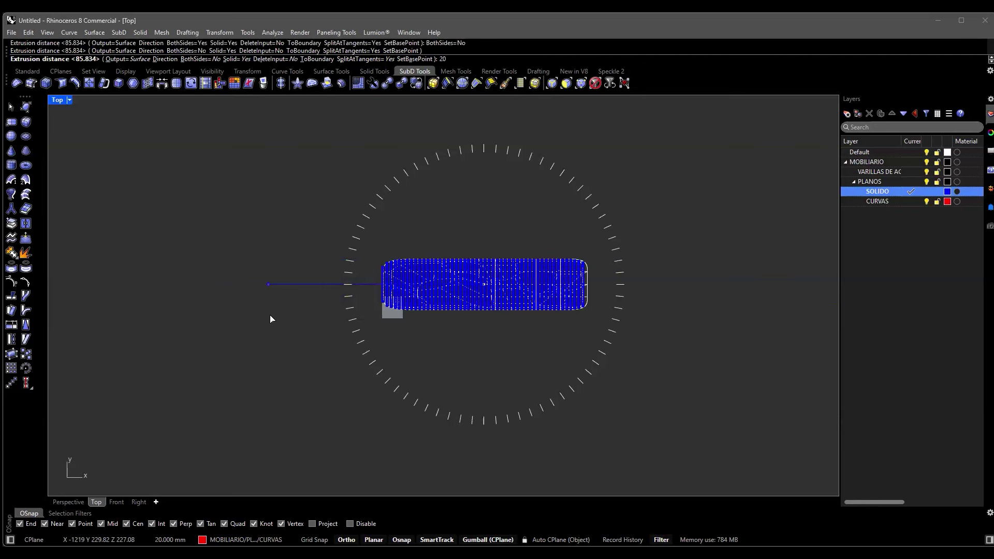
key("Return")
scroll(434, 294, "up", 2)
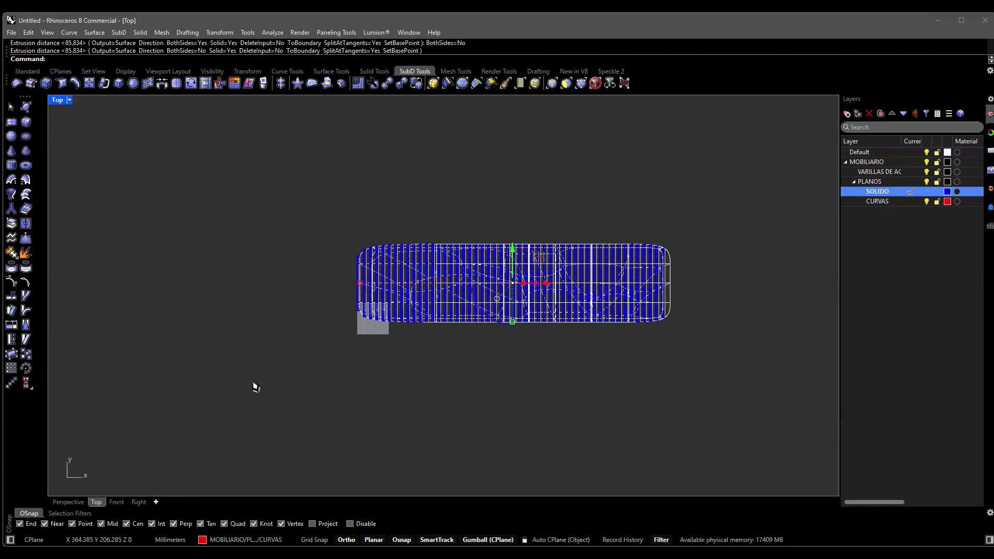
left_click(72, 505)
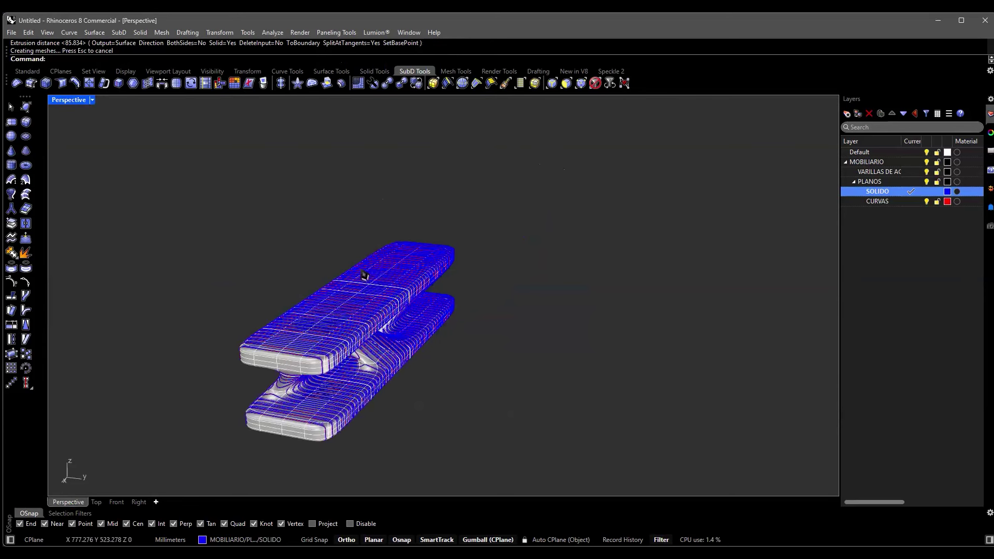
Move the SubD bench onto the SOLIDO layer and hide that layer.
scroll(632, 334, "up", 3)
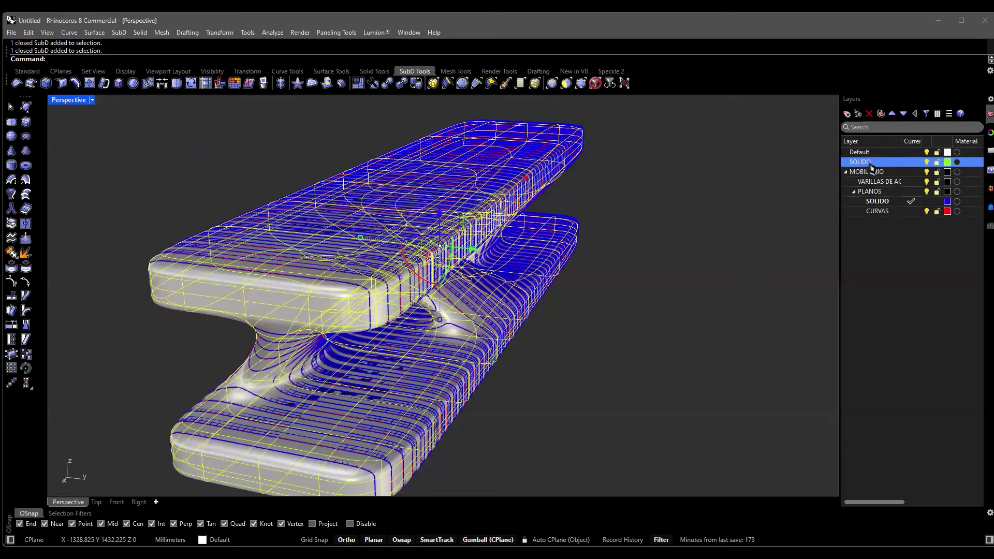
right_click(872, 166)
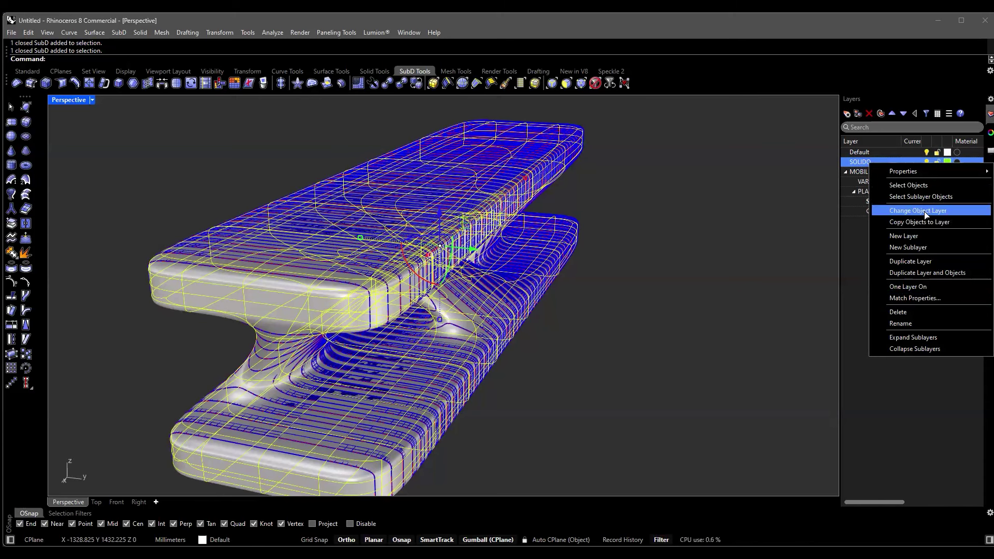
left_click(926, 216)
left_click(926, 162)
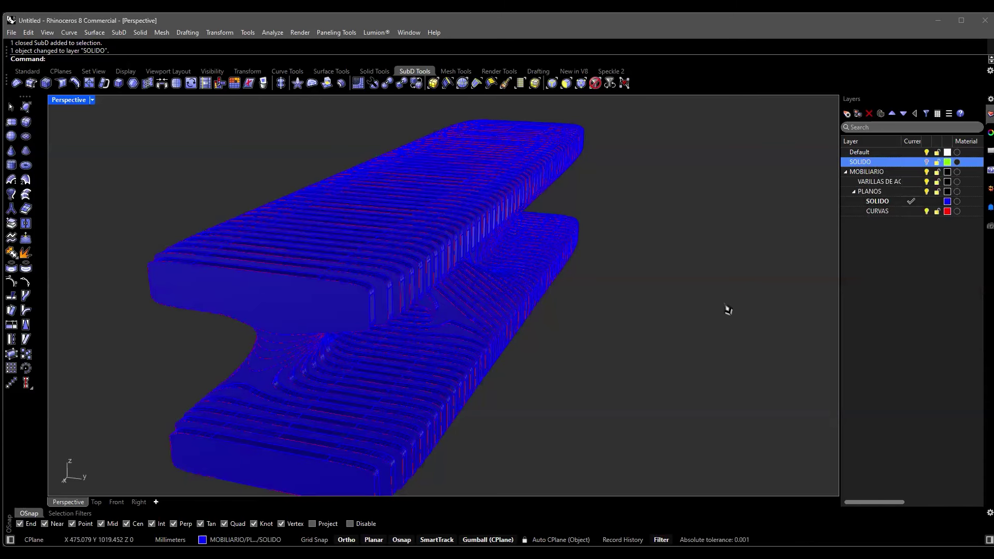
Select a slat solid and open the viewport display mode settings.
right_click_drag(481, 266, 480, 267)
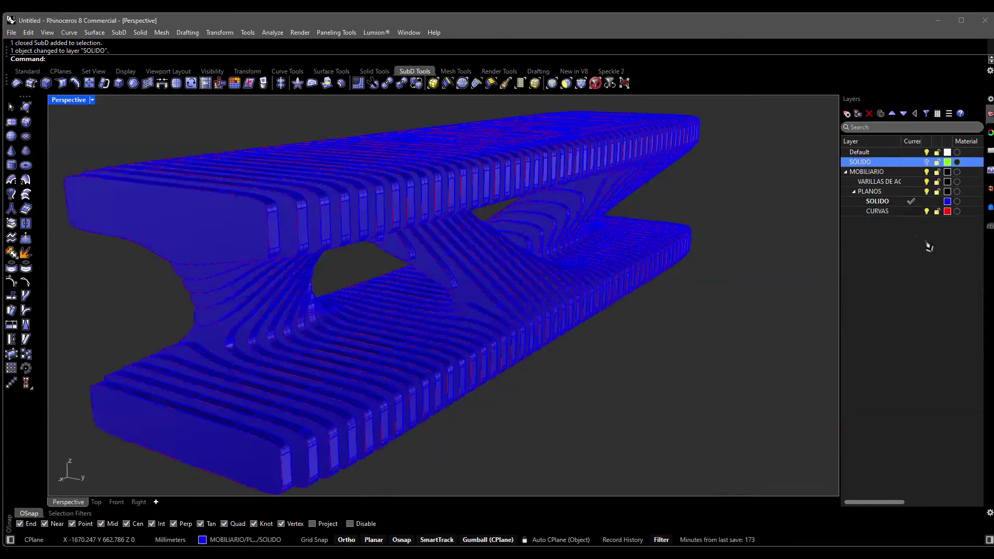
left_click(668, 331)
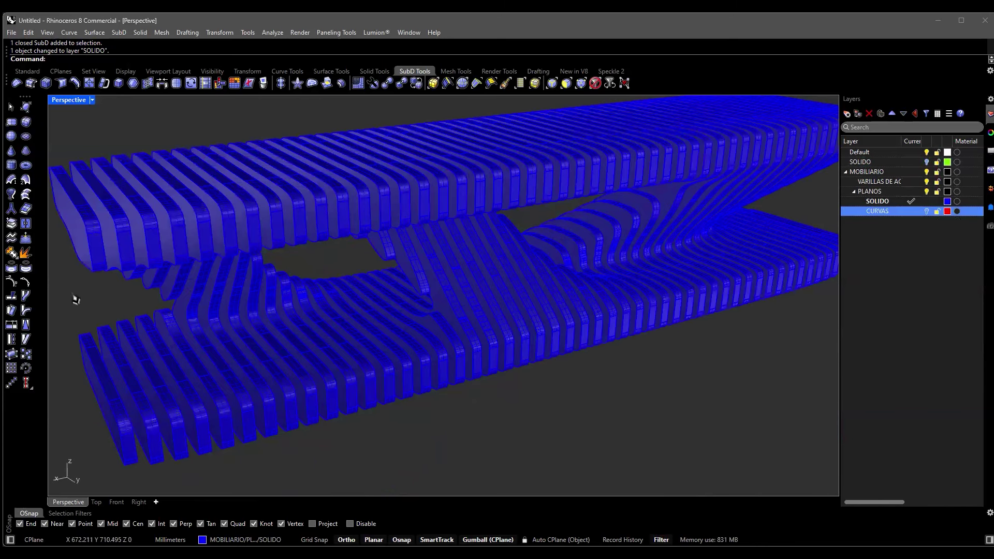
left_click(47, 32)
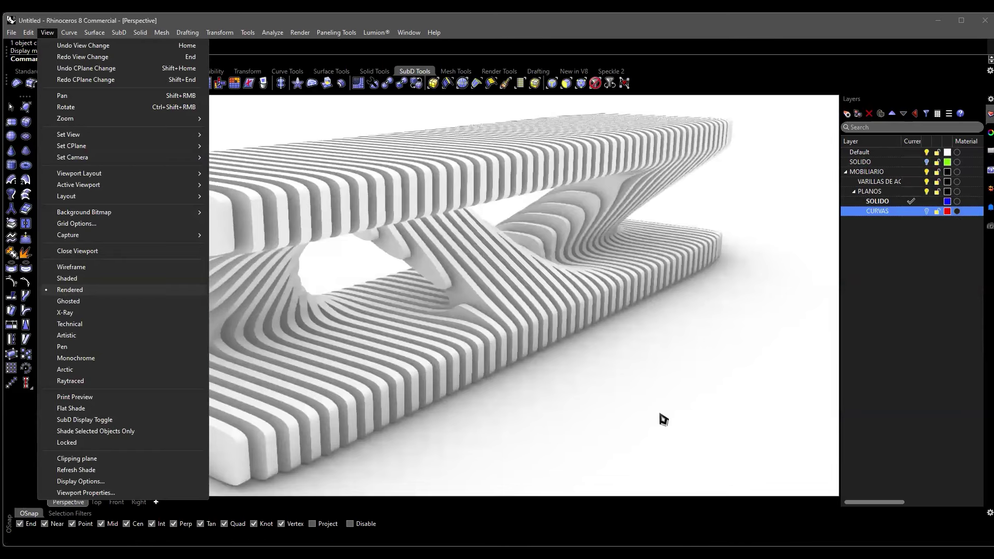
left_click(659, 415)
scroll(488, 334, "down", 3)
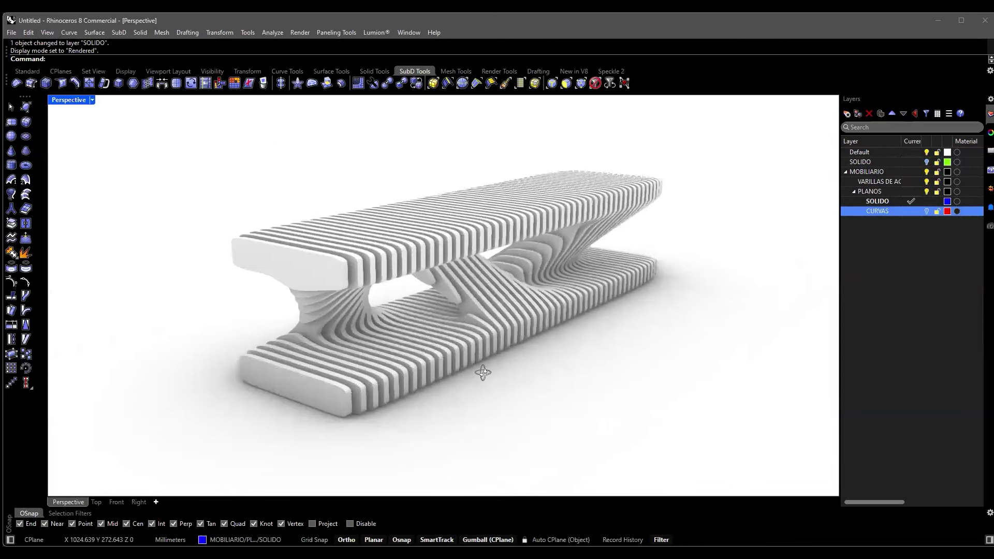
right_click_drag(484, 370, 323, 295)
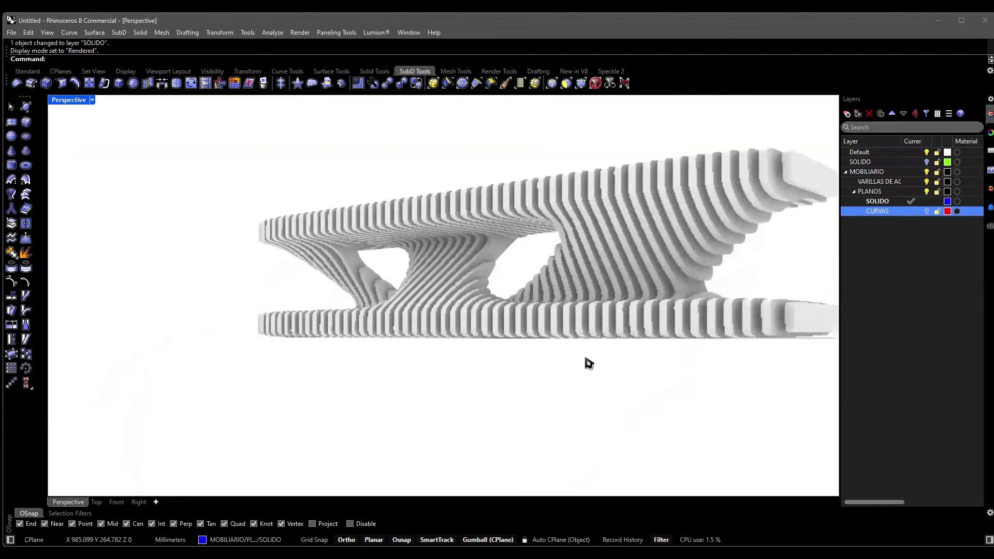
key("Home")
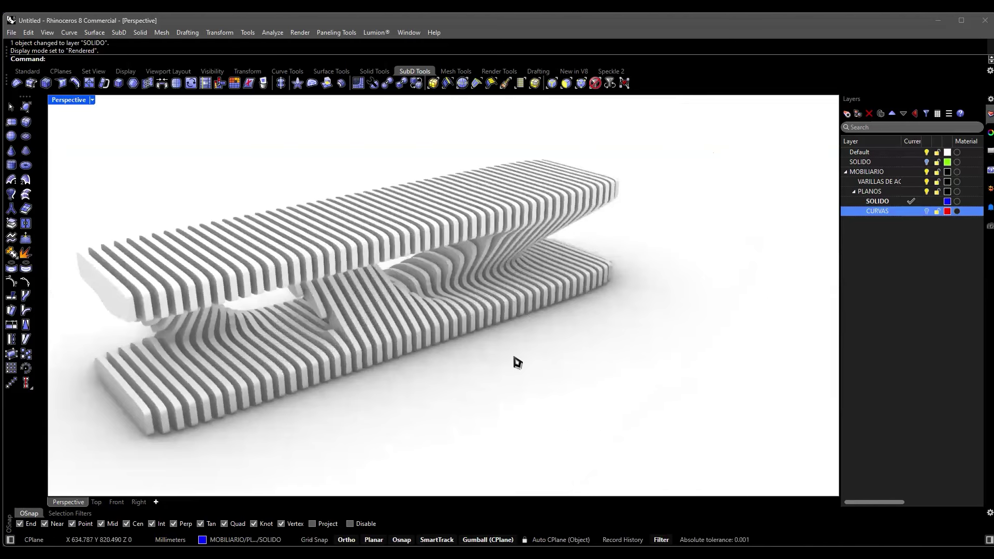
scroll(191, 374, "up", 3)
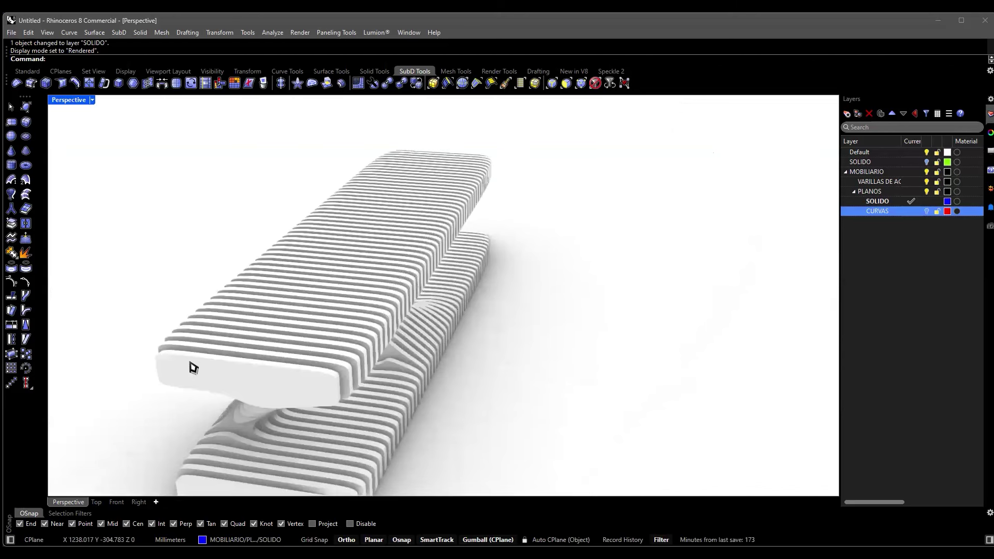
scroll(193, 382, "up", 2)
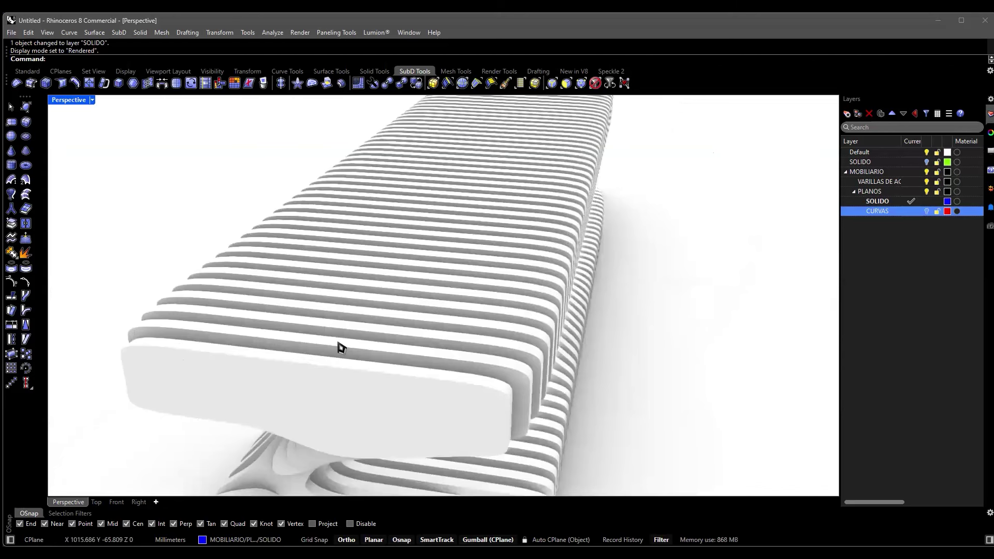
key("Home")
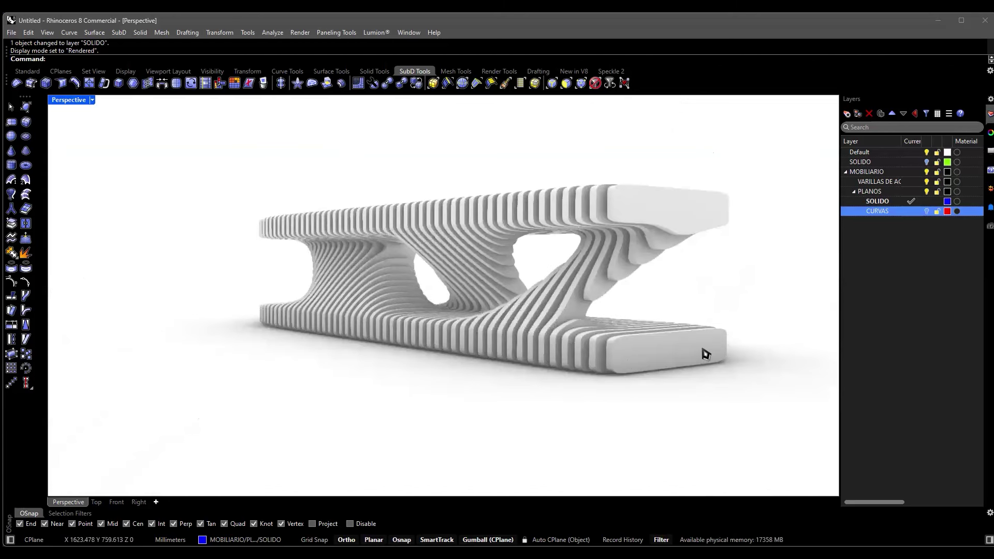
right_click_drag(487, 321, 754, 246)
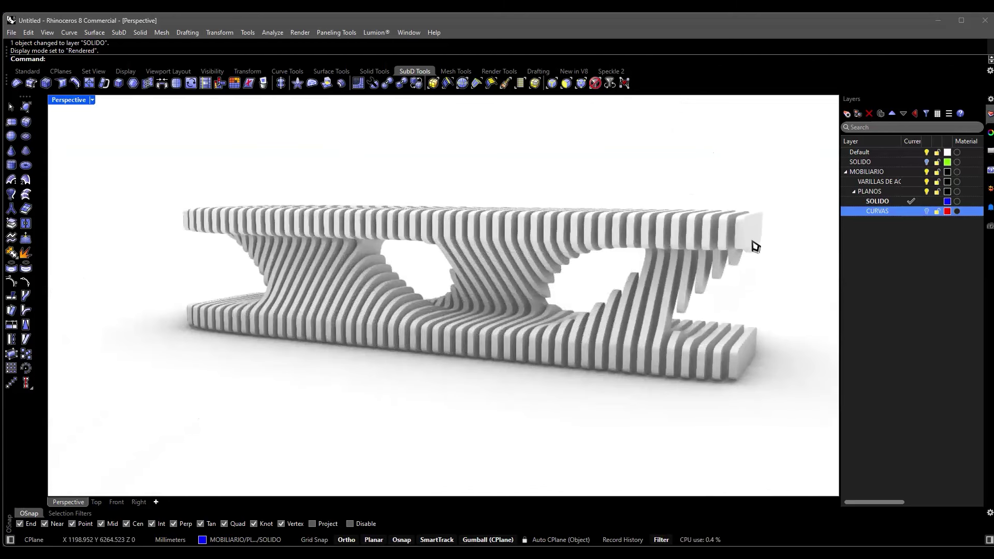
key("Home")
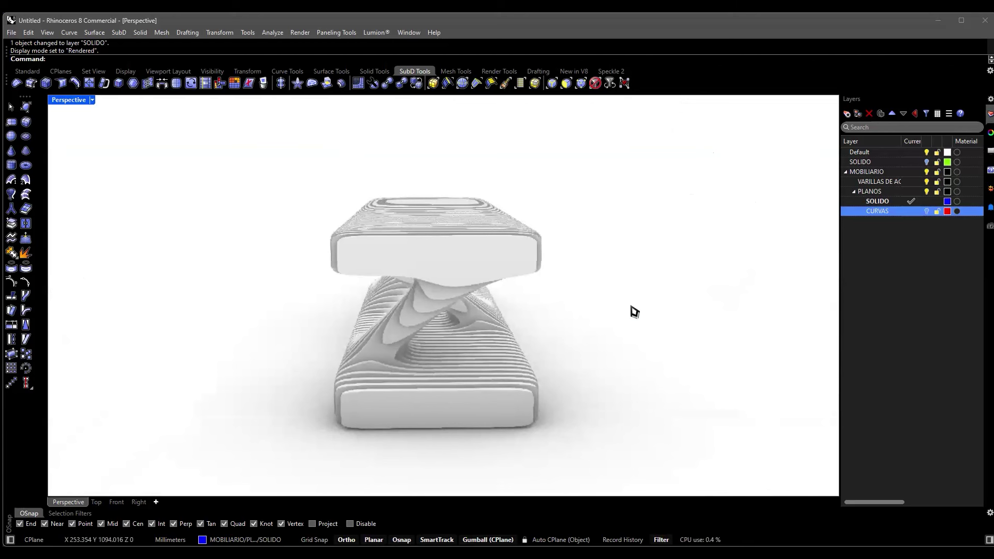
key("End")
left_click(892, 275)
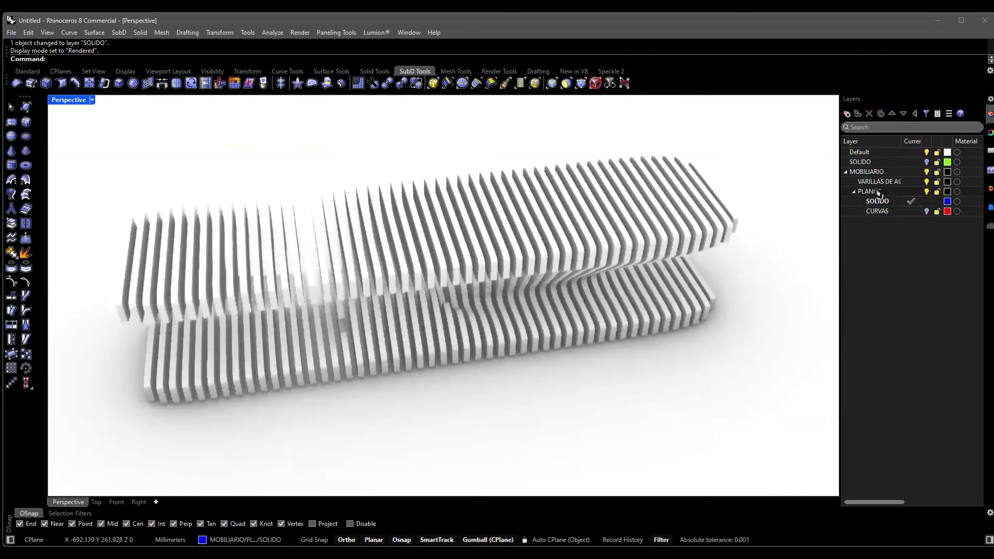
Create a stray VARI layer and then delete it.
left_click(877, 191)
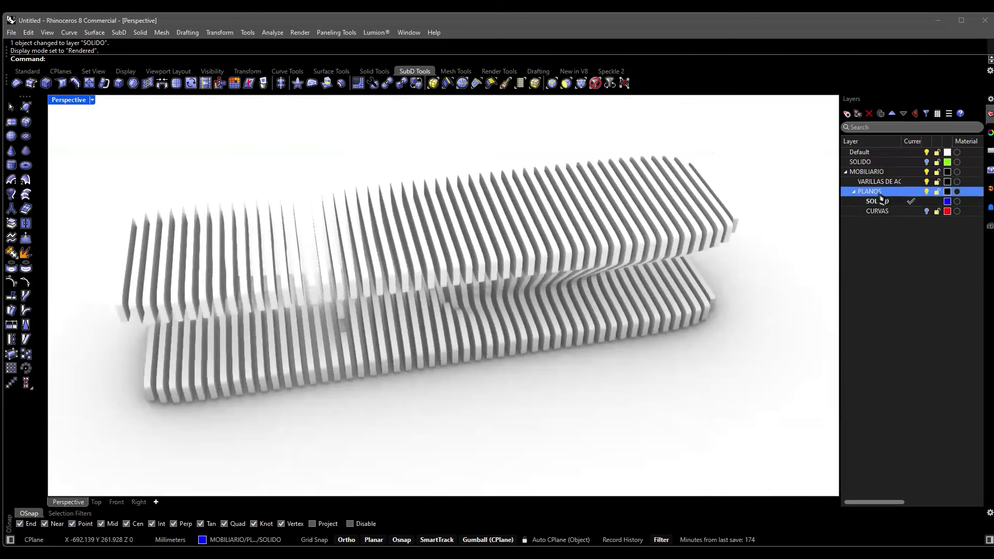
left_click(847, 114)
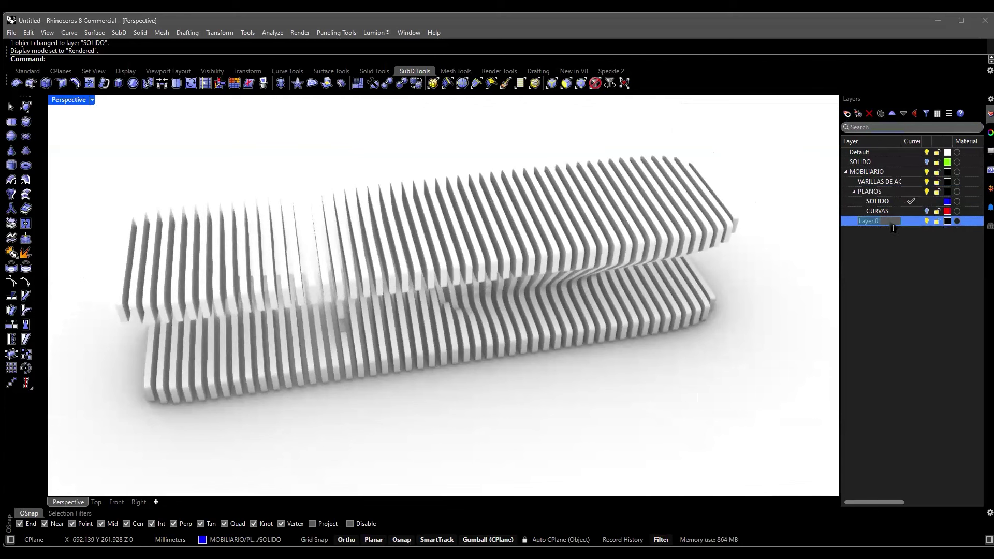
type("VARI")
left_click(887, 232)
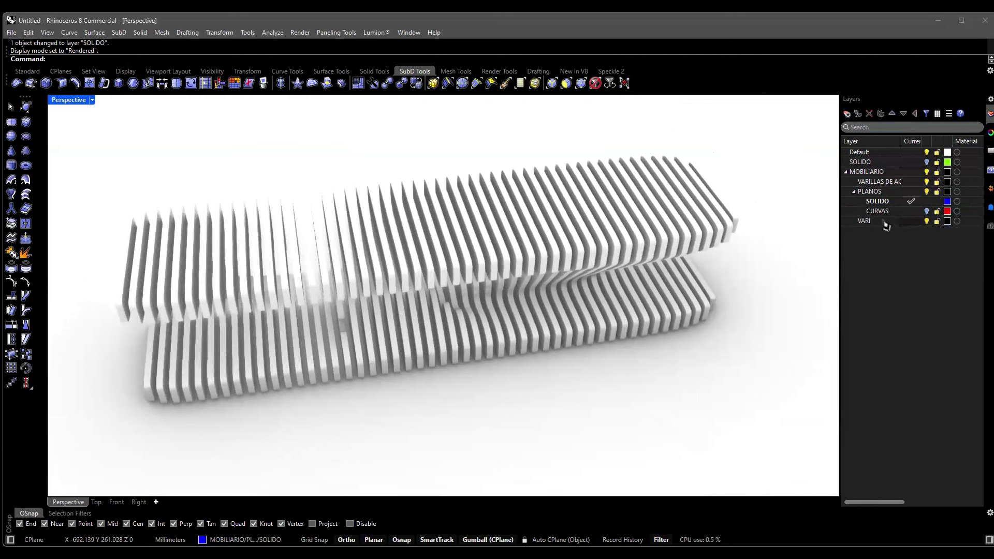
left_click(886, 223)
left_click(869, 113)
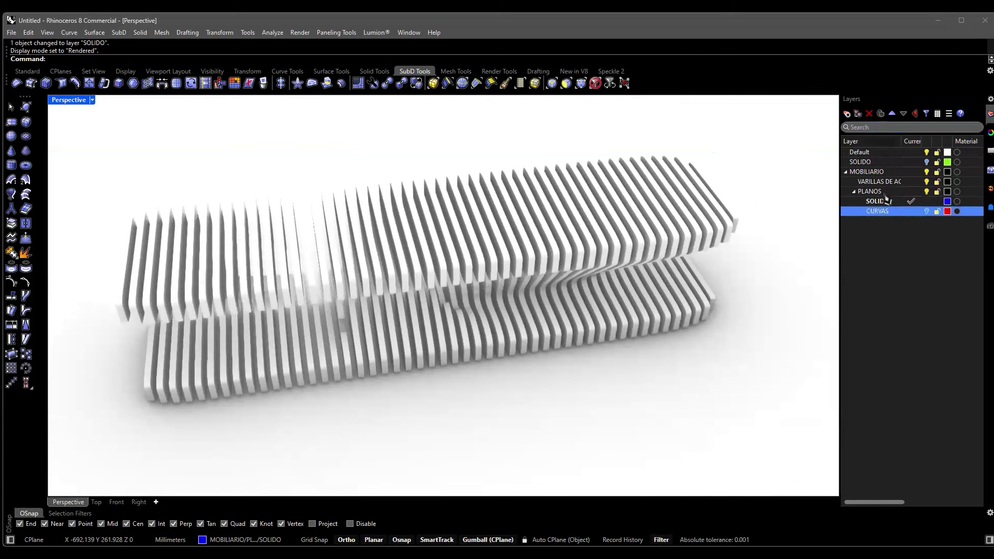
Add a sublayer named SOLIDO under VARILLAS DE ACERO.
left_click(886, 182)
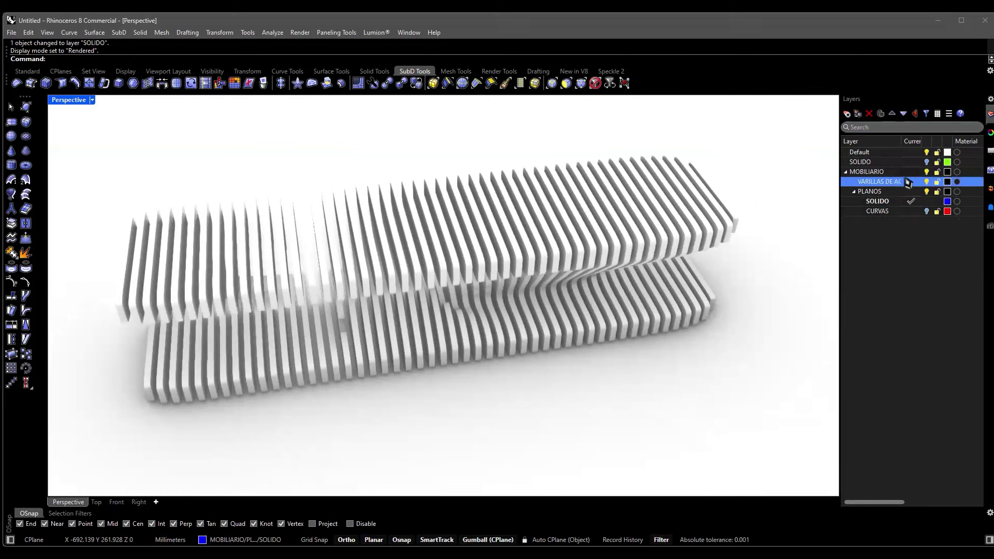
left_click(857, 114)
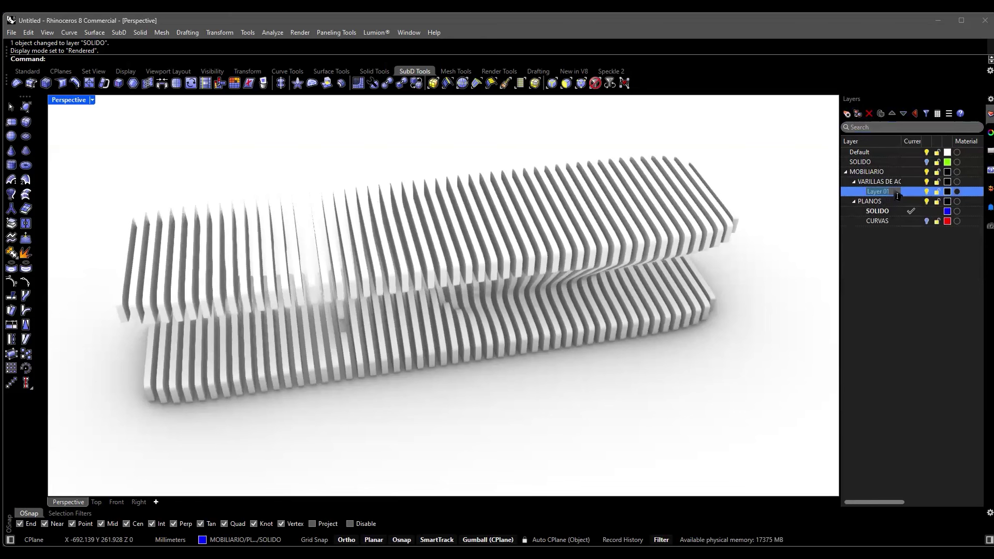
type("SOLIDO")
key("Return")
mouse_move(437, 387)
right_mouse_down()
mouse_move(343, 371)
mouse_move(429, 371)
right_mouse_up()
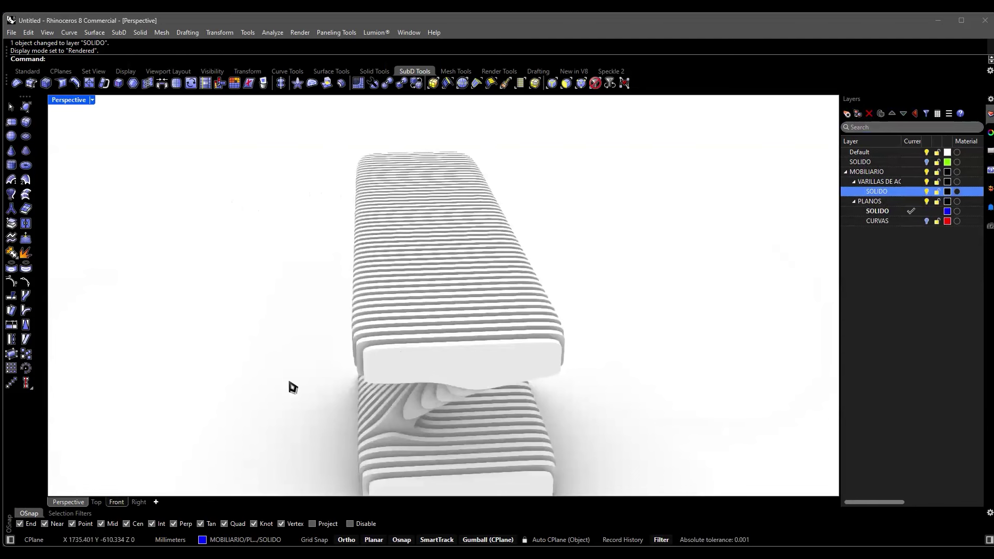
Show the bench end-on in the Right viewport with Shaded display mode.
scroll(319, 312, "down", 5)
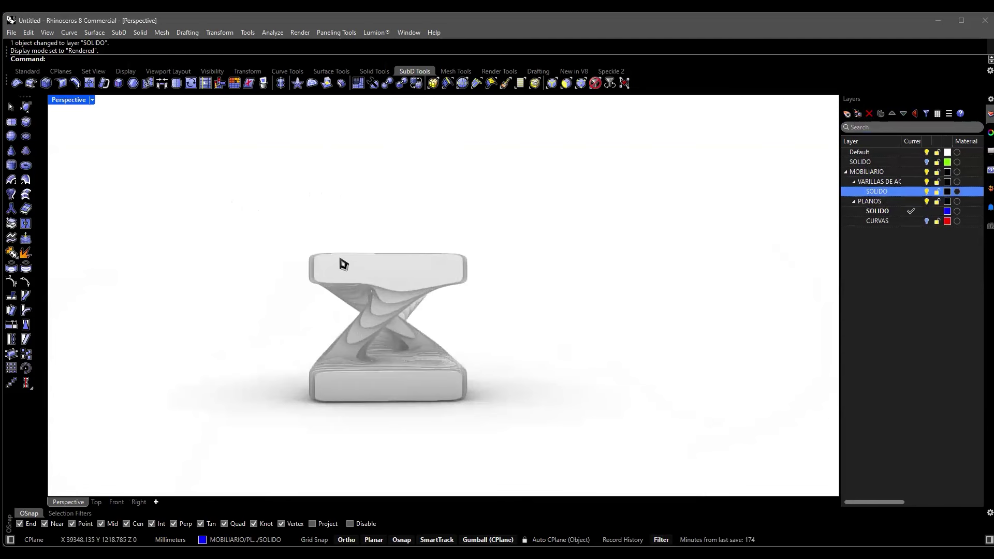
scroll(343, 272, "up", 2)
scroll(409, 311, "up", 1)
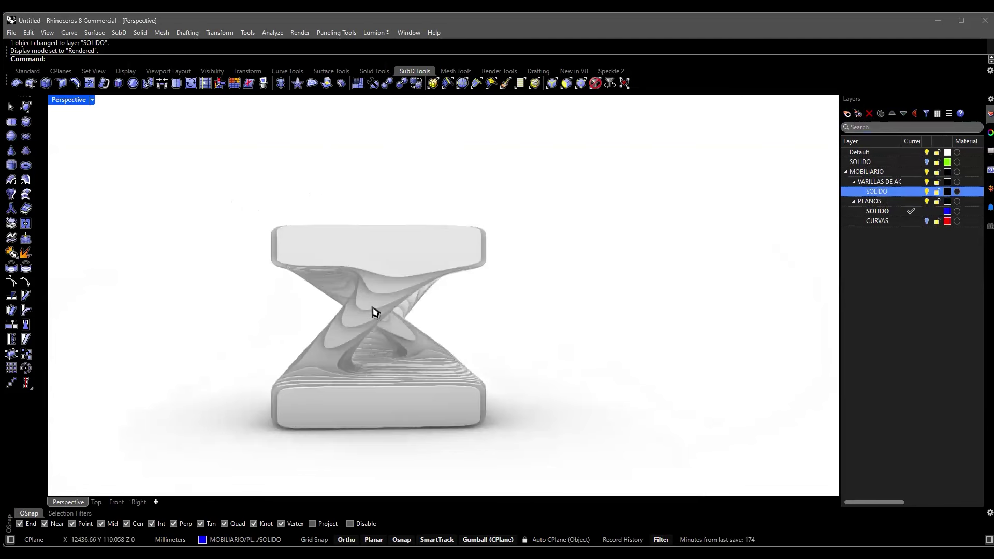
left_click(97, 502)
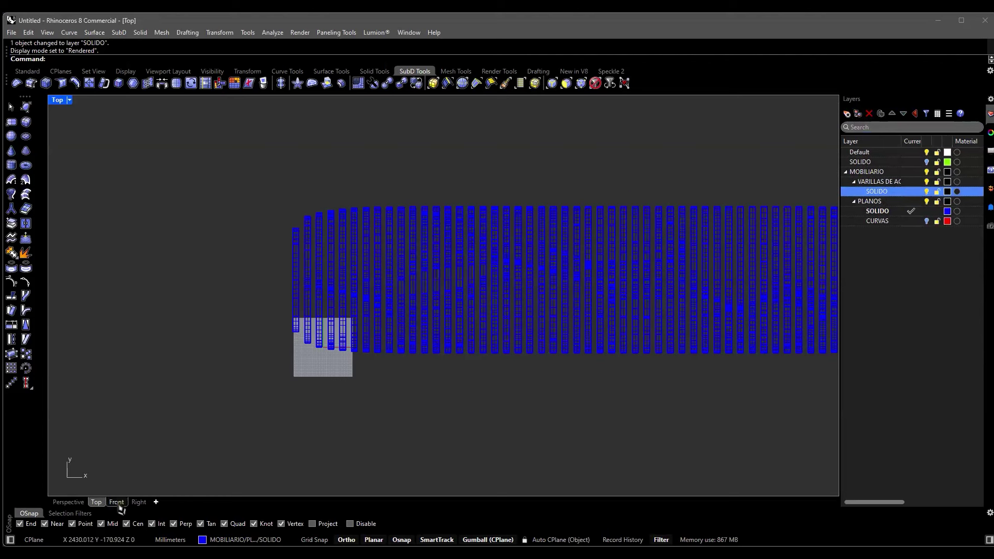
left_click(117, 502)
left_click(139, 502)
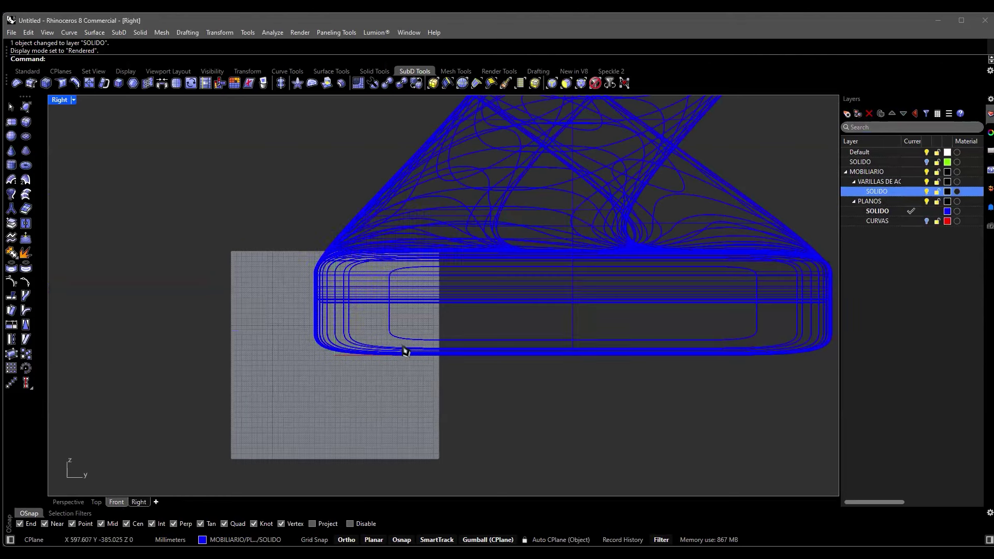
scroll(379, 310, "down", 5)
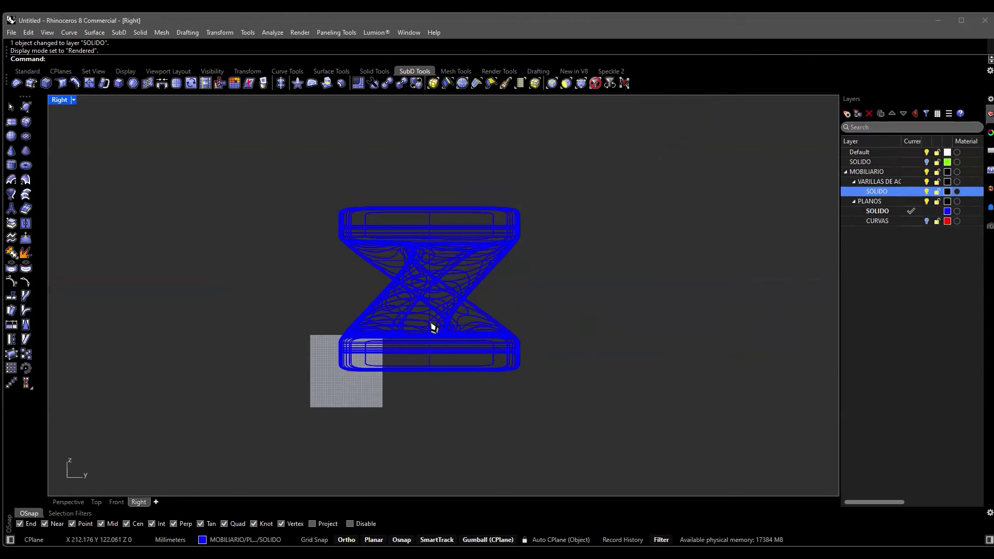
scroll(435, 326, "up", 4)
right_click_drag(222, 204, 181, 231)
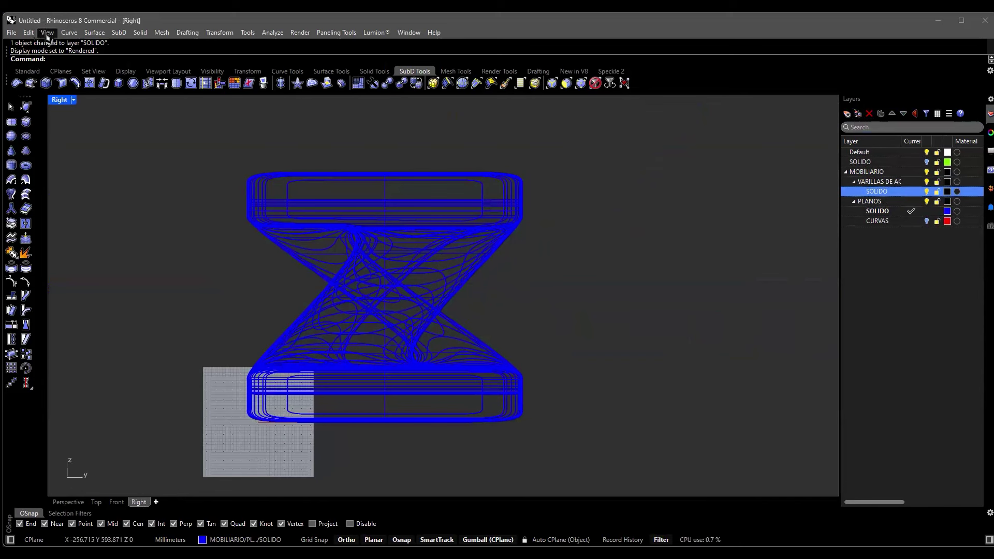
left_click(47, 33)
left_click(73, 274)
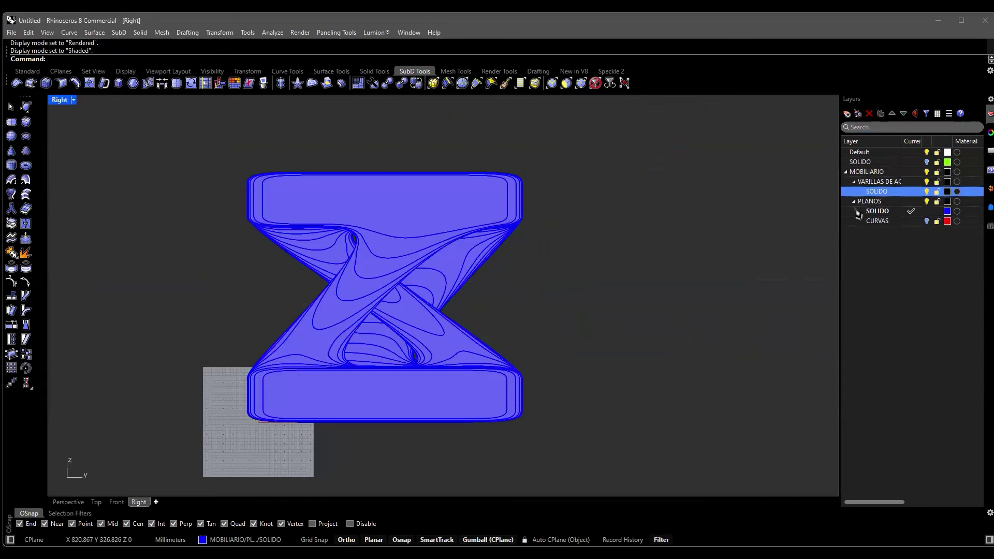
Make the VARILLAS DE ACERO > SOLIDO sublayer current and bring up the Solid Tools.
left_click(913, 194)
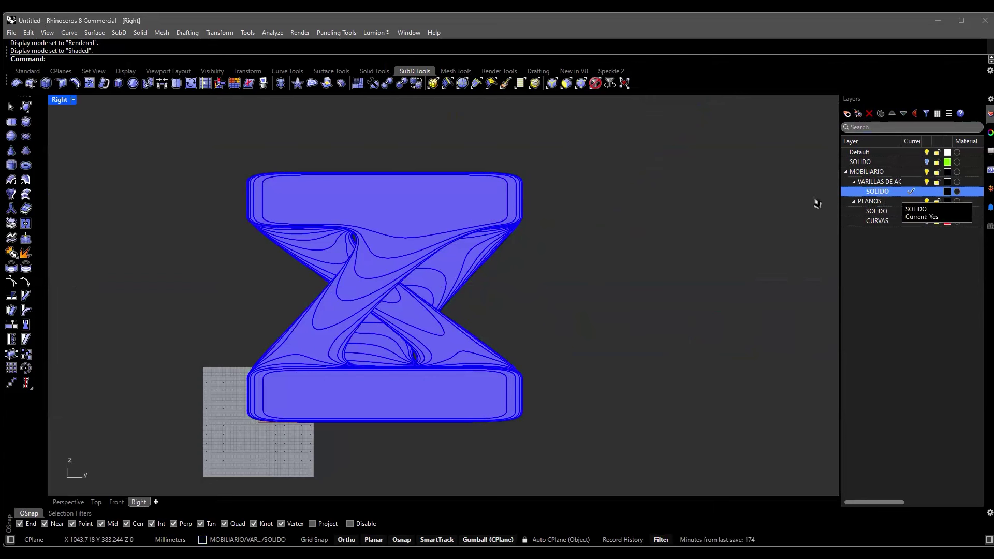
left_click(29, 72)
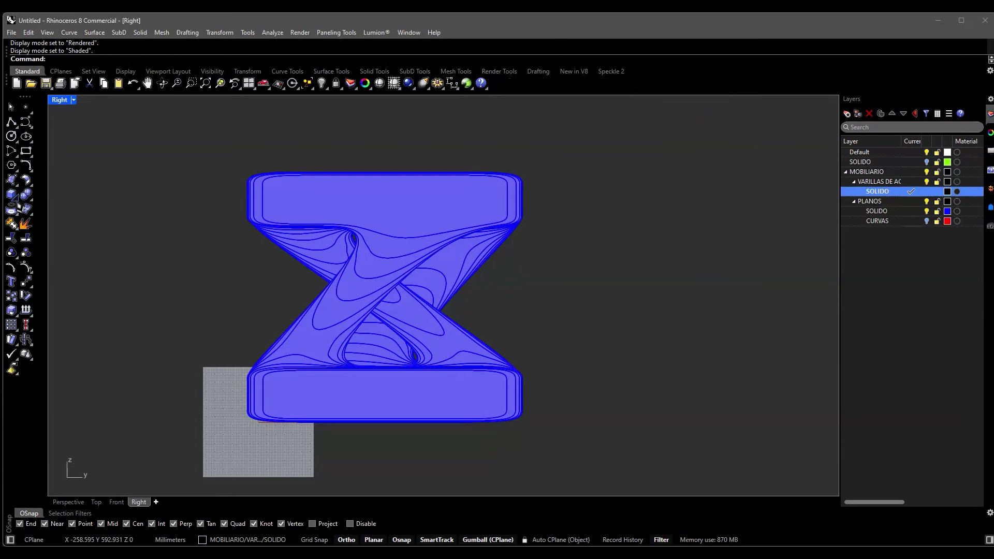
left_click(25, 222)
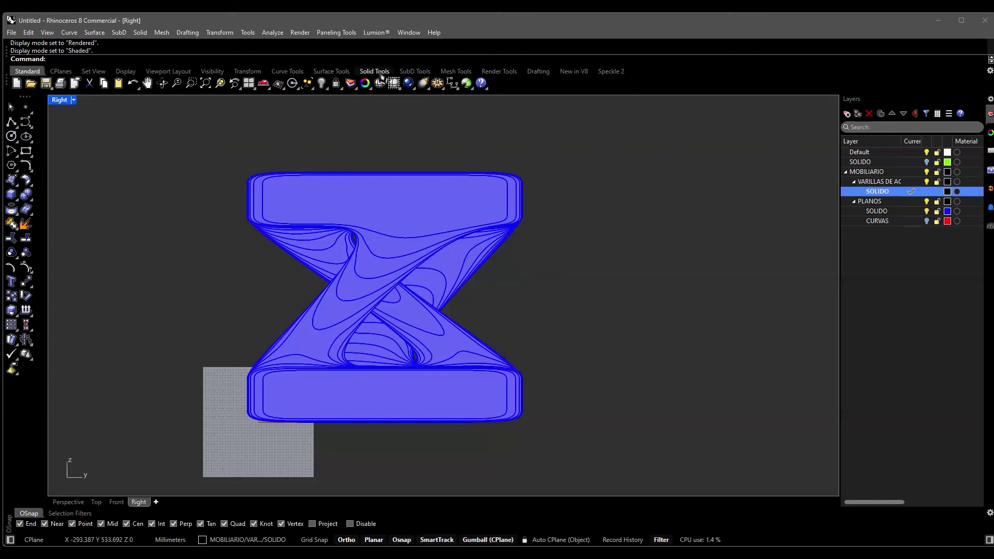
left_click(374, 72)
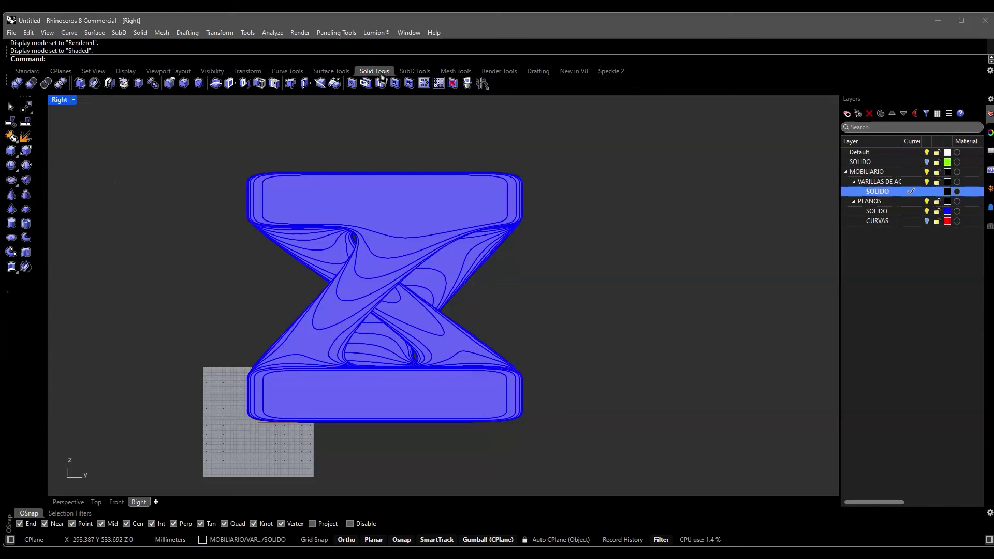
Start a cylinder rod with its base inside the seat's end and a 10 mm diameter.
left_click(11, 226)
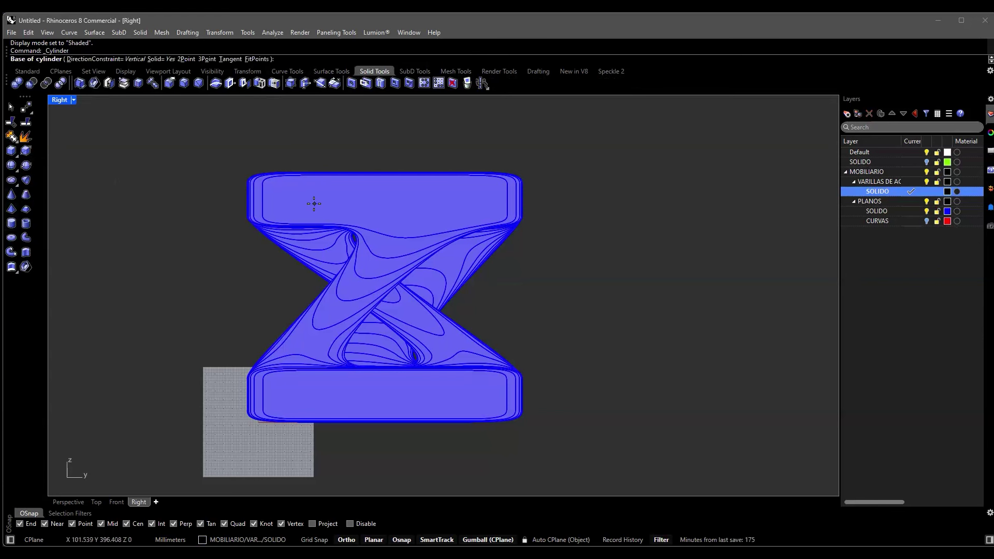
scroll(314, 203, "up", 4)
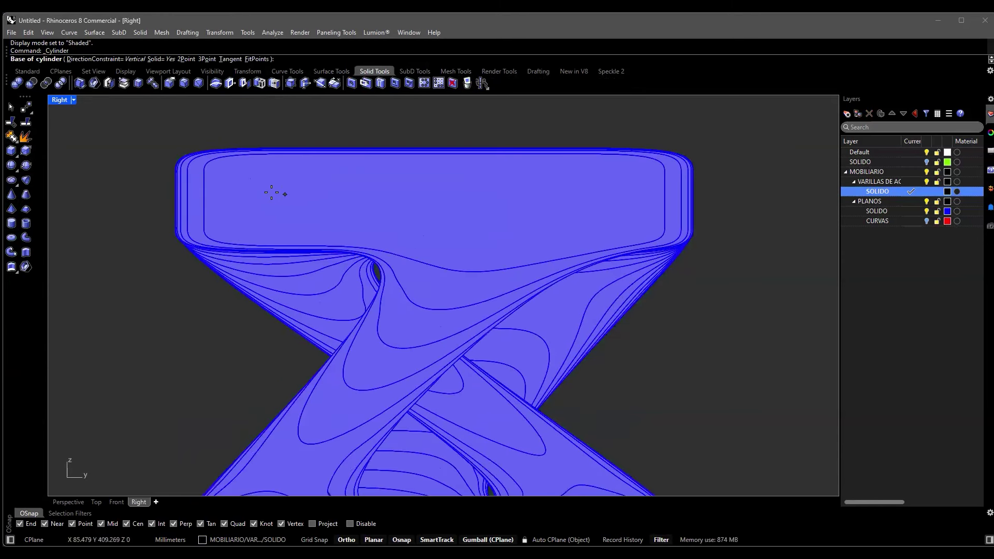
left_click(282, 202)
scroll(279, 202, "up", 2)
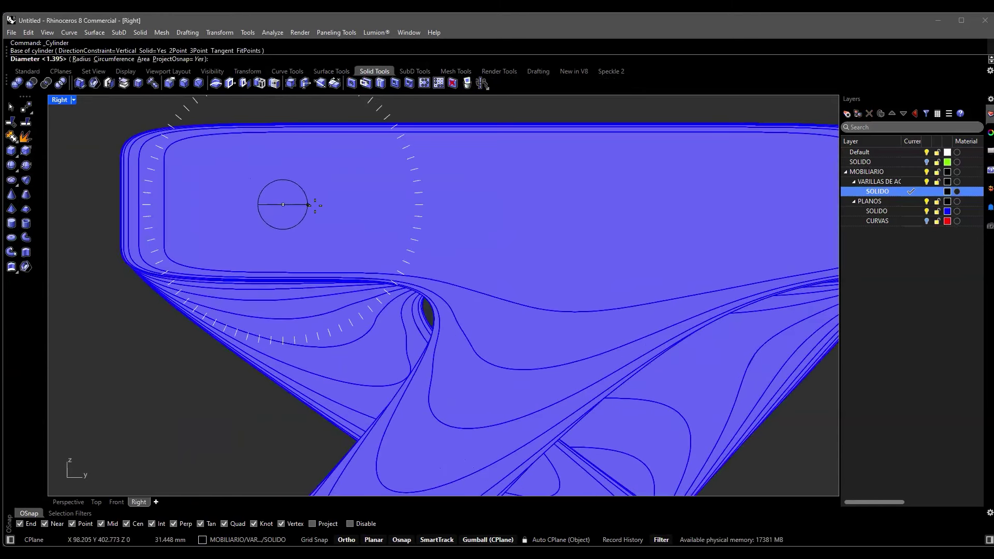
scroll(311, 206, "up", 2)
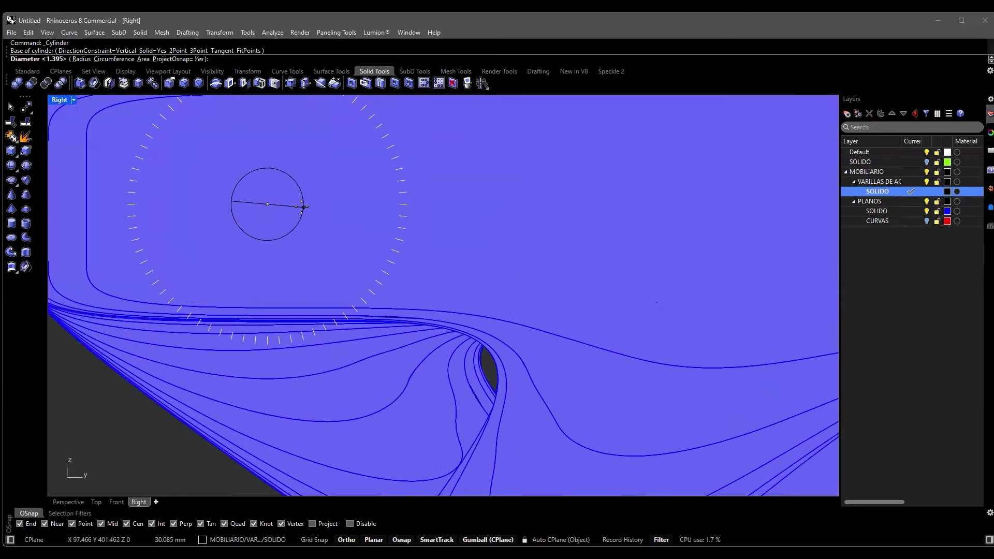
scroll(282, 204, "up", 2)
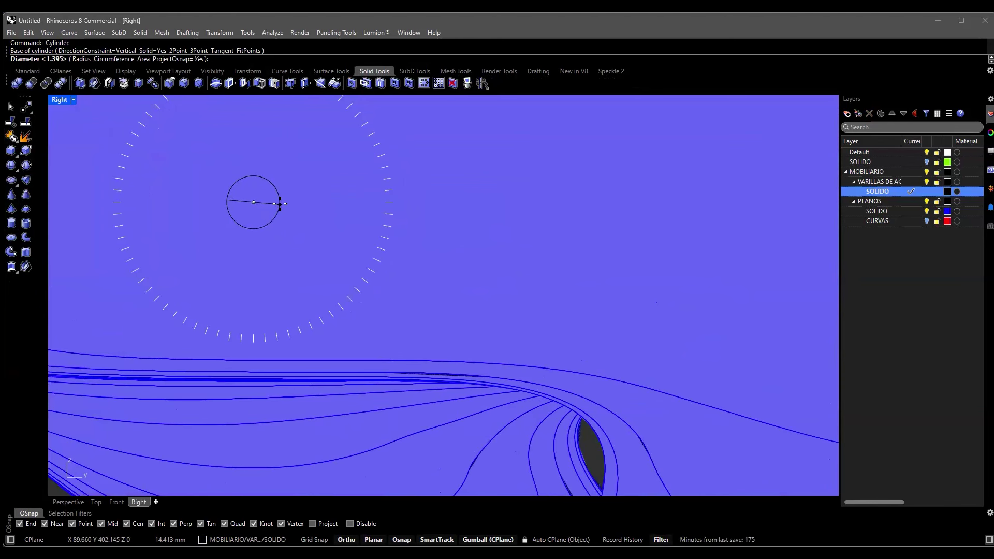
type("10")
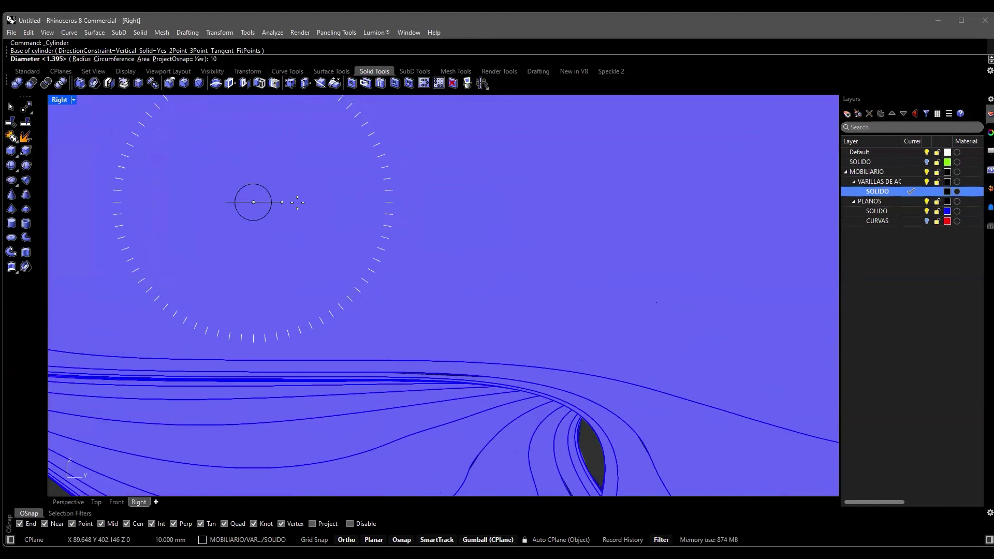
scroll(298, 203, "down", 3)
scroll(315, 202, "up", 1)
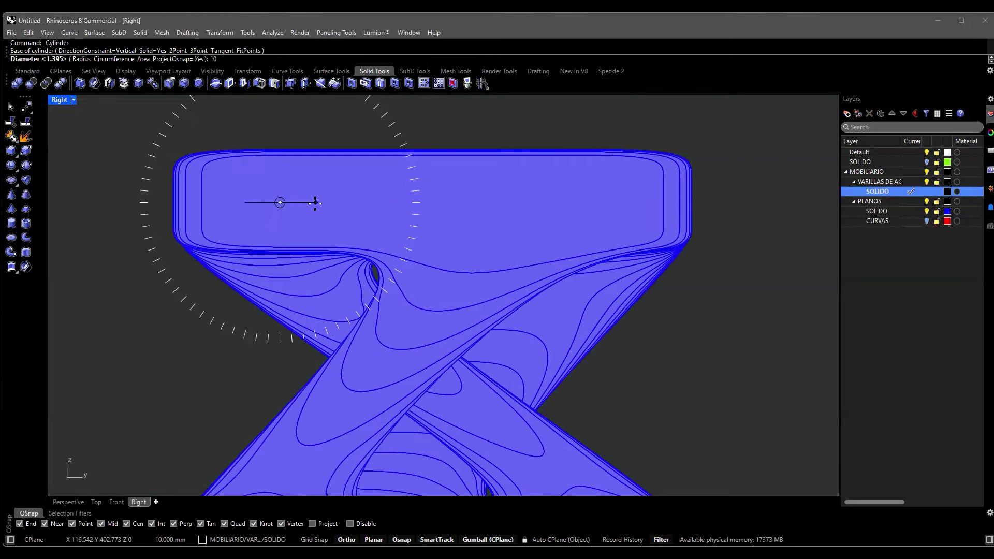
key("Return")
In a shaded Perspective view, snap the cylinder's end point to the last slat.
scroll(274, 202, "down", 2)
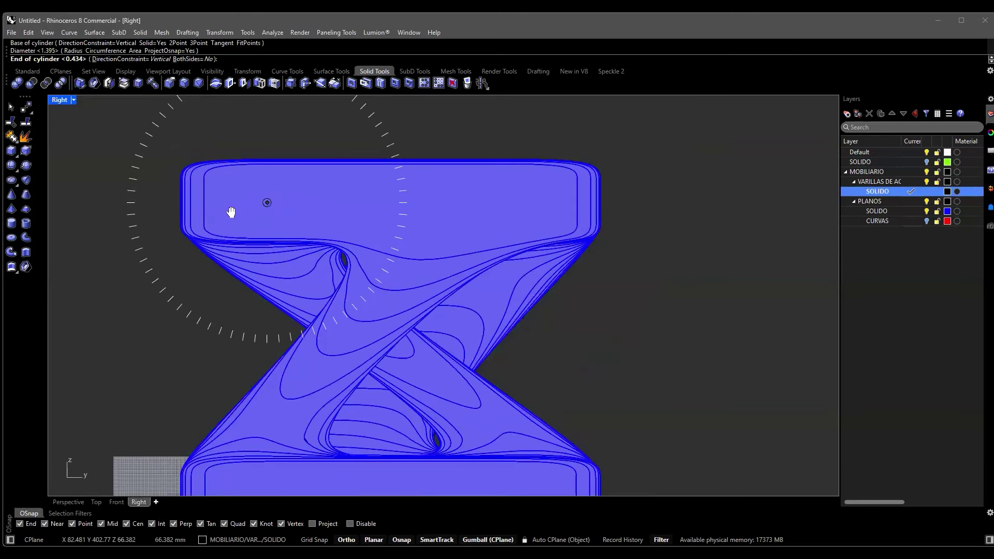
scroll(350, 207, "up", 5)
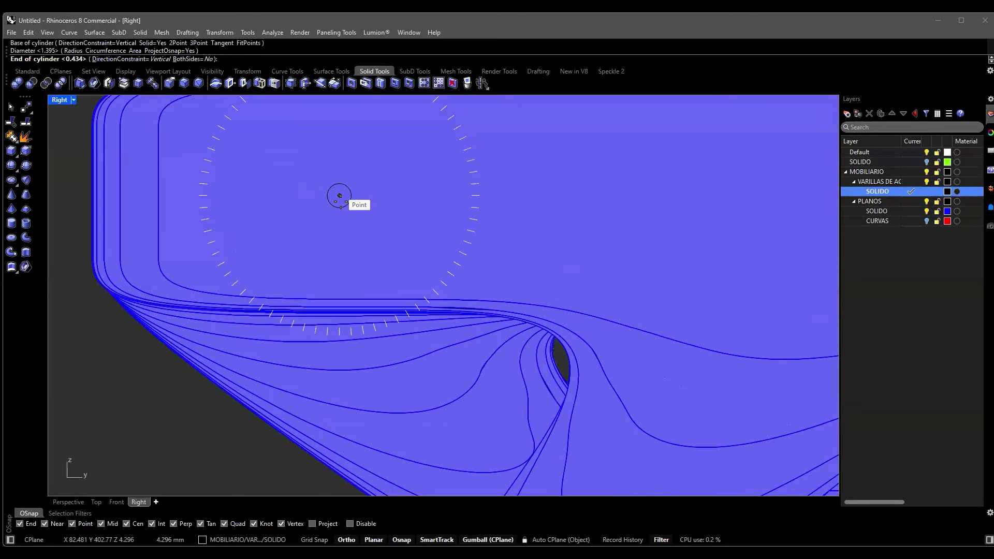
left_click(67, 501)
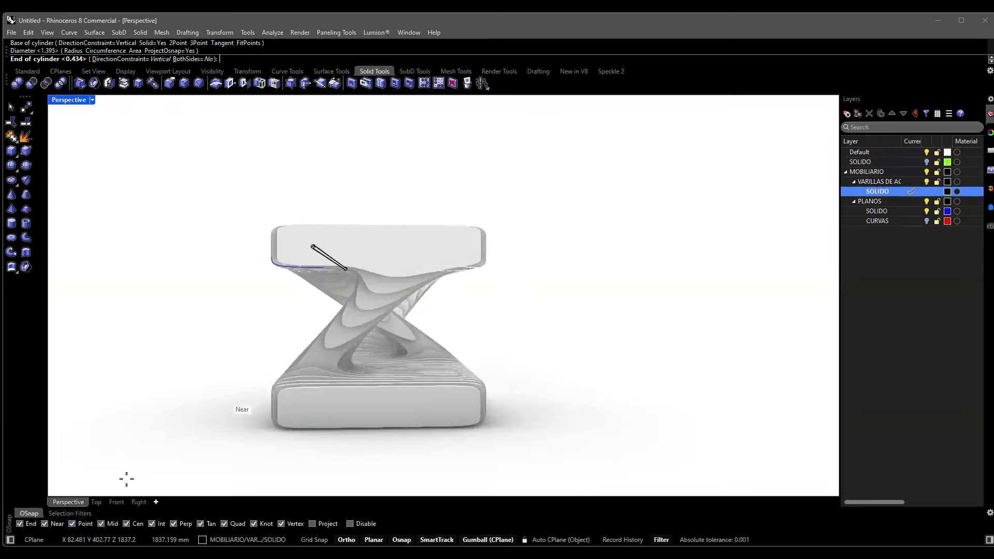
scroll(357, 342, "down", 3)
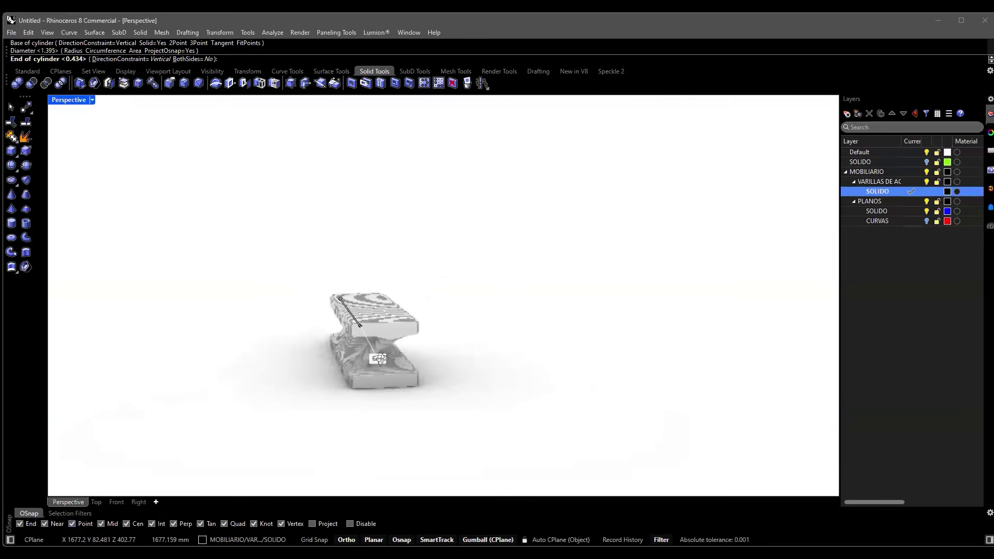
scroll(550, 405, "up", 4)
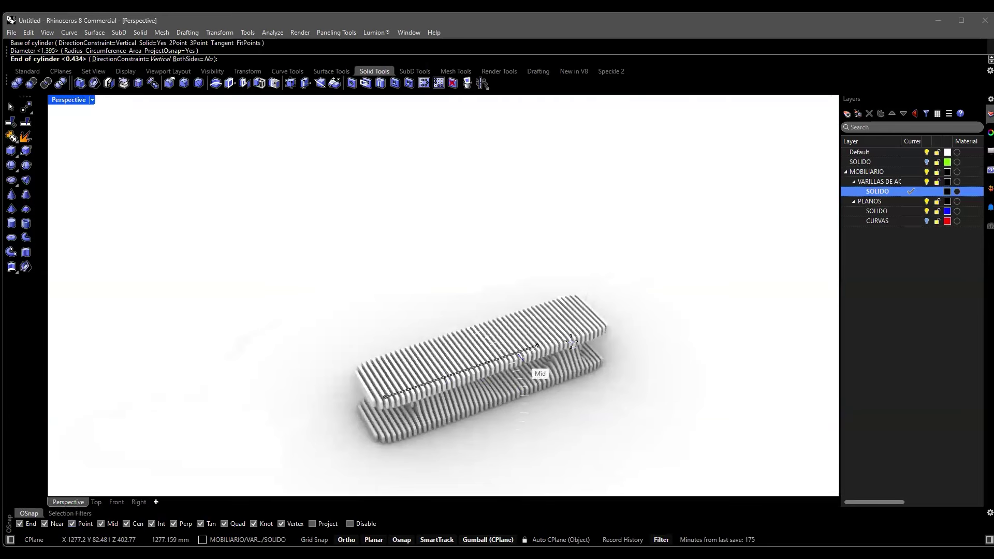
scroll(609, 328, "up", 4)
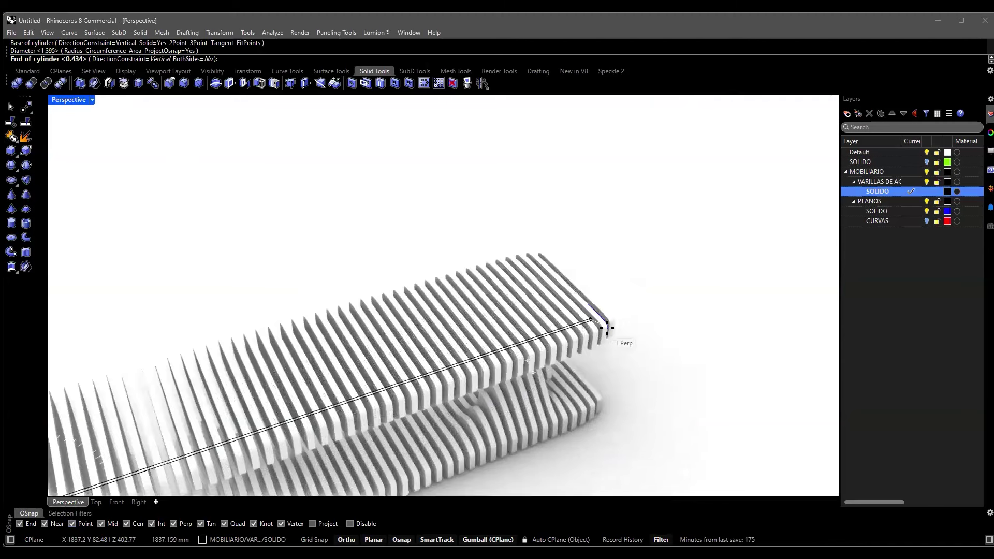
right_click_drag(550, 317, 471, 272, "shift")
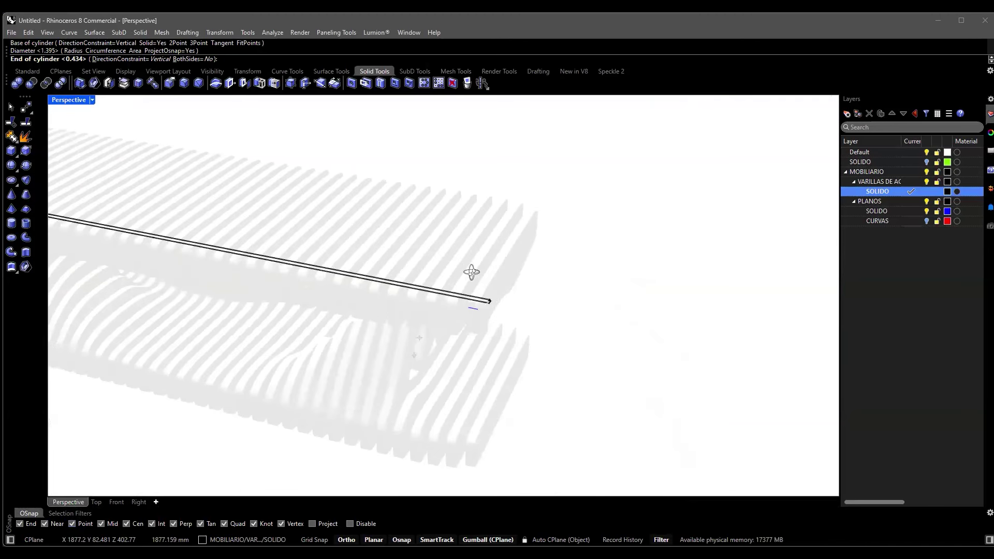
scroll(477, 290, "up", 3)
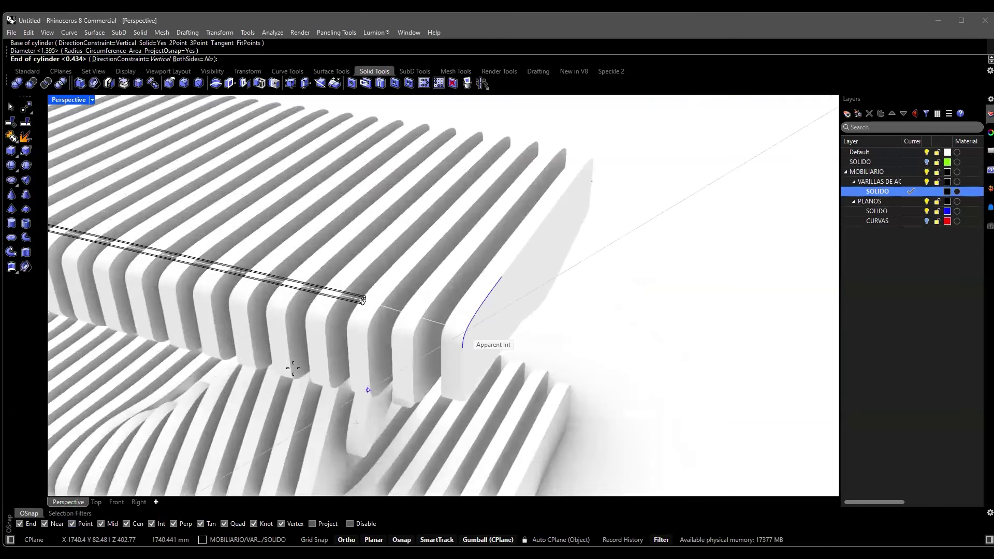
right_click(71, 304)
left_click(64, 278)
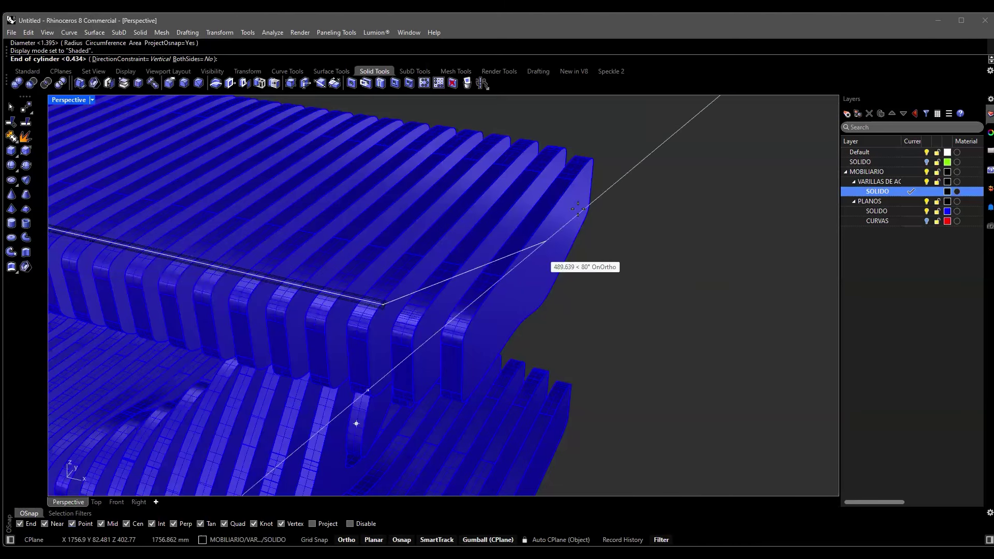
scroll(601, 148, "down", 2)
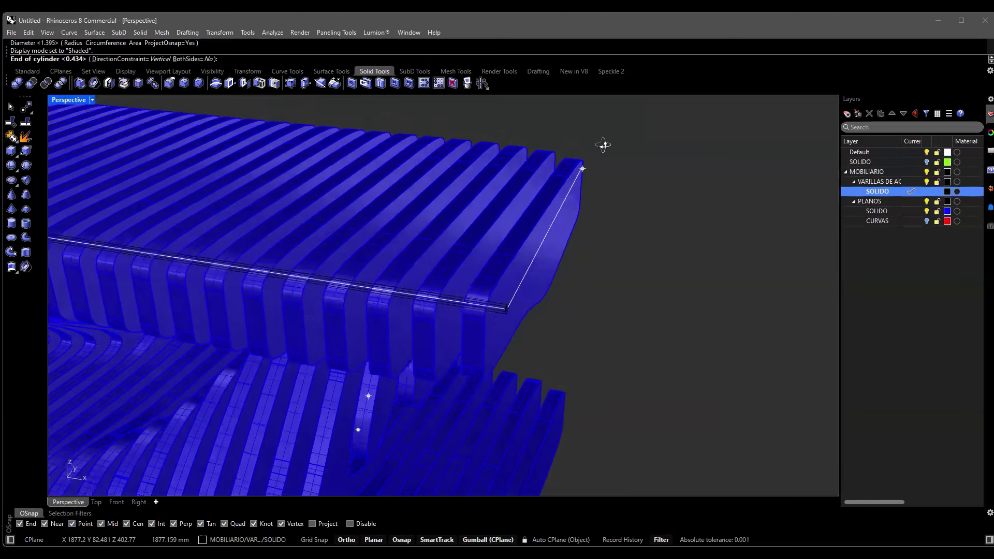
scroll(546, 451, "up", 1)
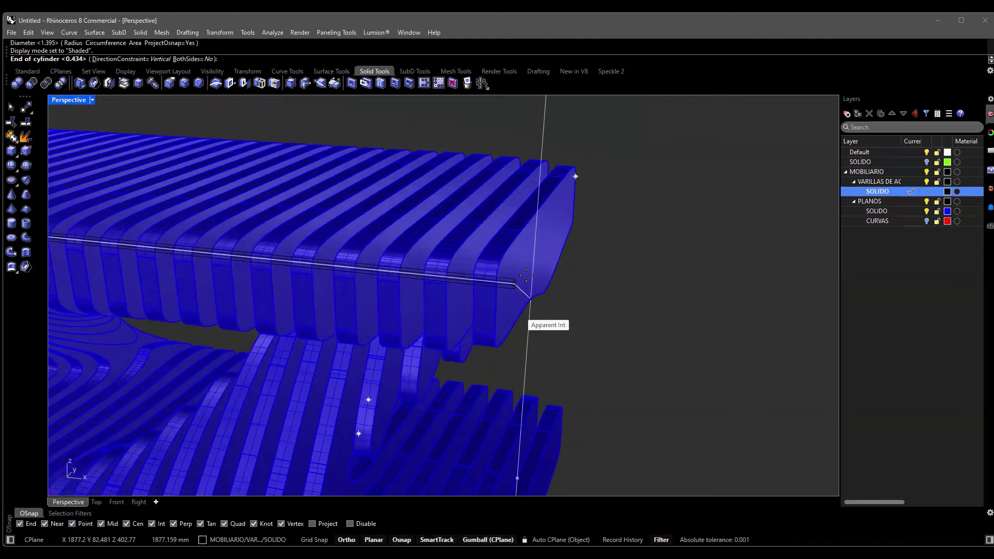
mouse_move(513, 239)
right_mouse_down()
mouse_move(533, 211)
mouse_move(502, 228)
mouse_move(519, 223)
right_mouse_up()
scroll(519, 224, "up", 5)
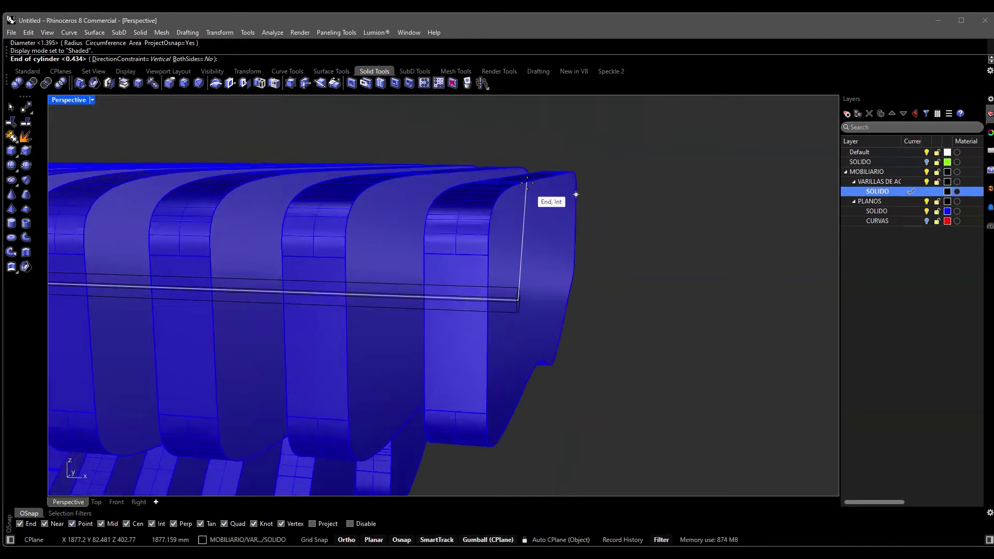
left_click(527, 182)
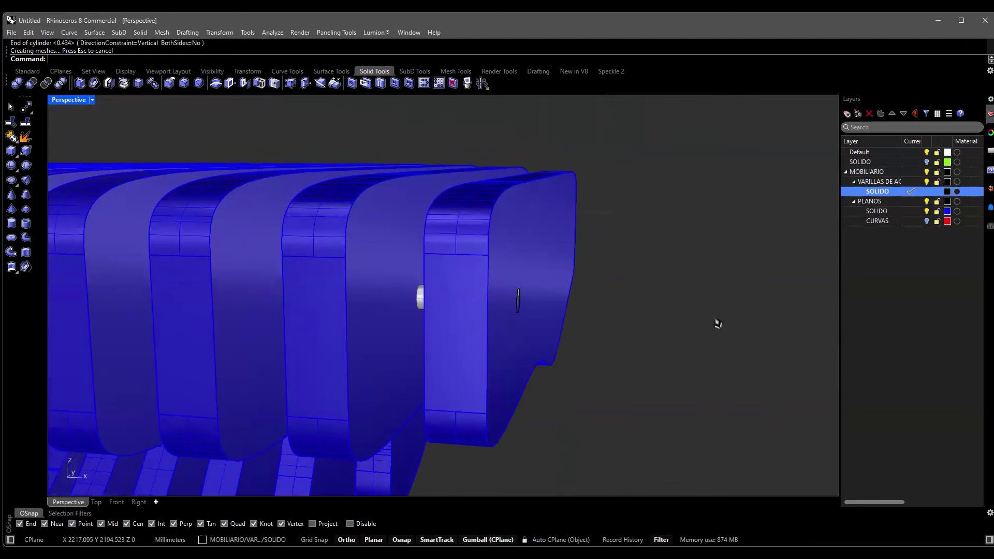
Select the newly made rod rather than the overlapping slat.
left_click(417, 296)
left_click(418, 296)
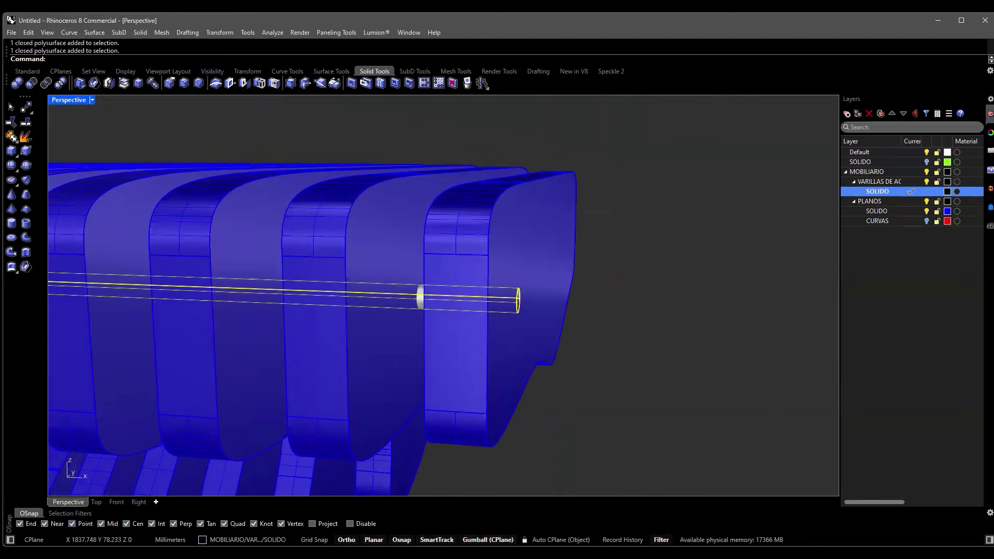
scroll(417, 295, "down", 1)
scroll(417, 297, "down", 8)
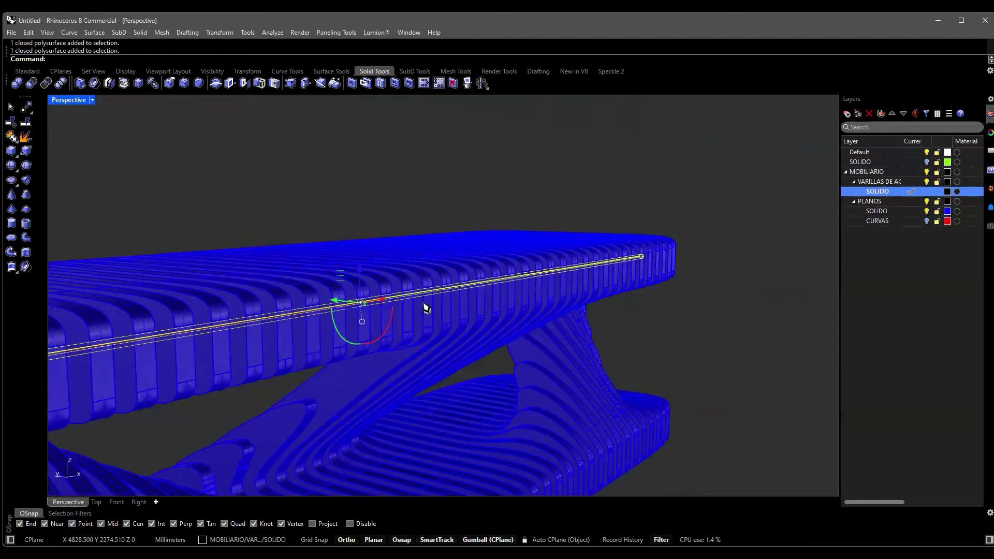
right_click_drag(426, 309, 542, 348)
scroll(315, 361, "down", 5)
scroll(378, 278, "up", 3)
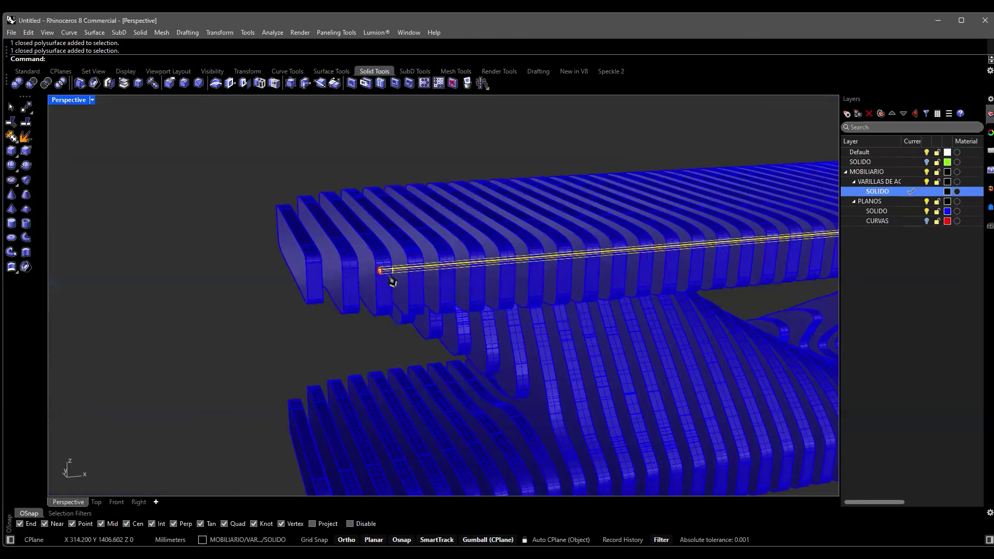
scroll(354, 264, "up", 4)
scroll(355, 264, "up", 4)
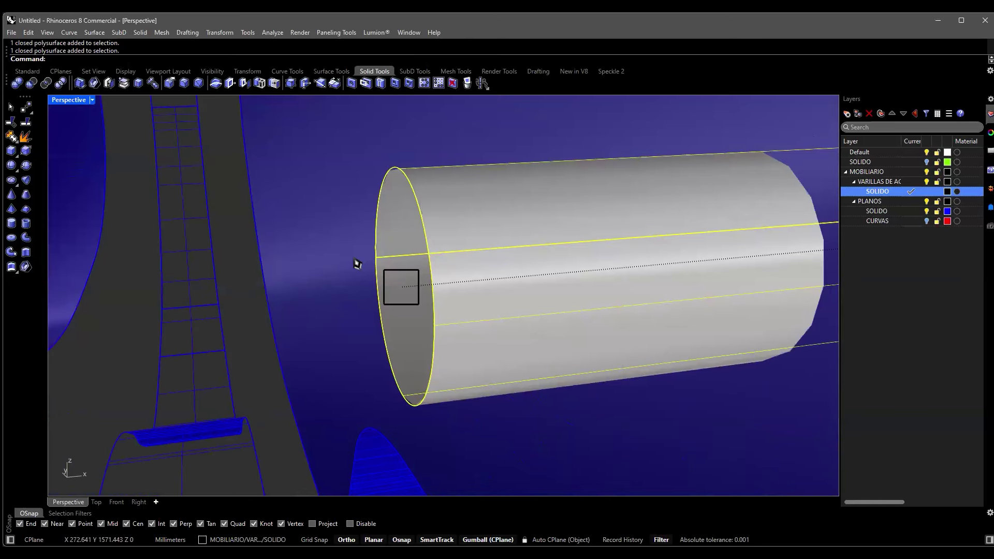
scroll(357, 262, "down", 5)
scroll(357, 263, "up", 5)
left_click(388, 264)
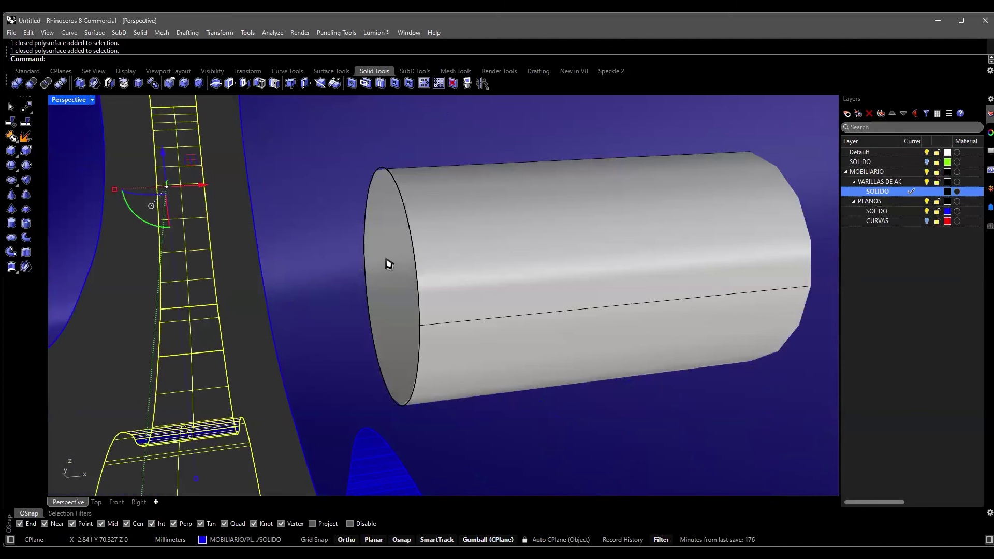
scroll(388, 264, "down", 5)
scroll(284, 275, "up", 6)
left_click(371, 243)
scroll(371, 244, "down", 5)
right_click_drag(535, 215, 500, 233, "shift")
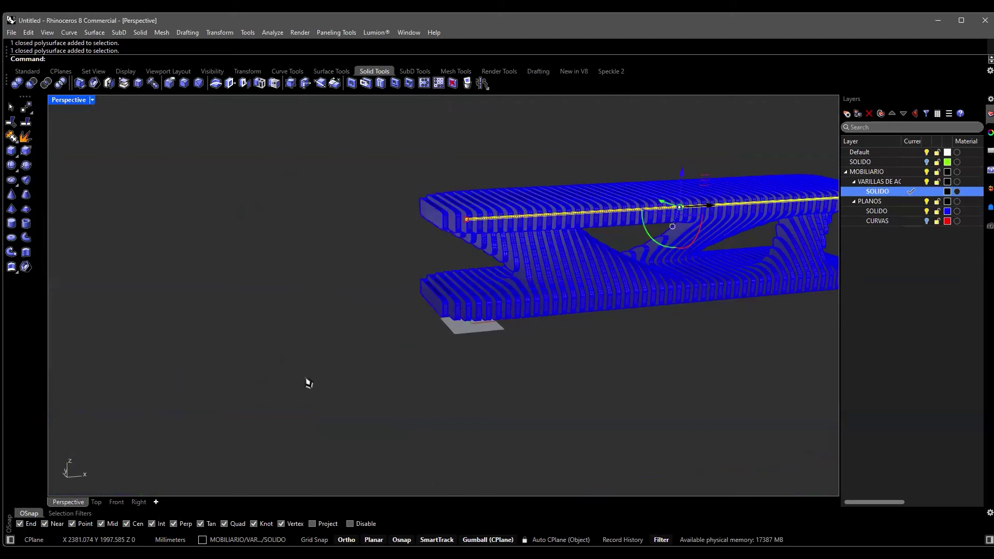
In the Front view, window-select the rod's end face and drag it left.
left_click(122, 505)
scroll(206, 288, "down", 2)
scroll(184, 266, "up", 4)
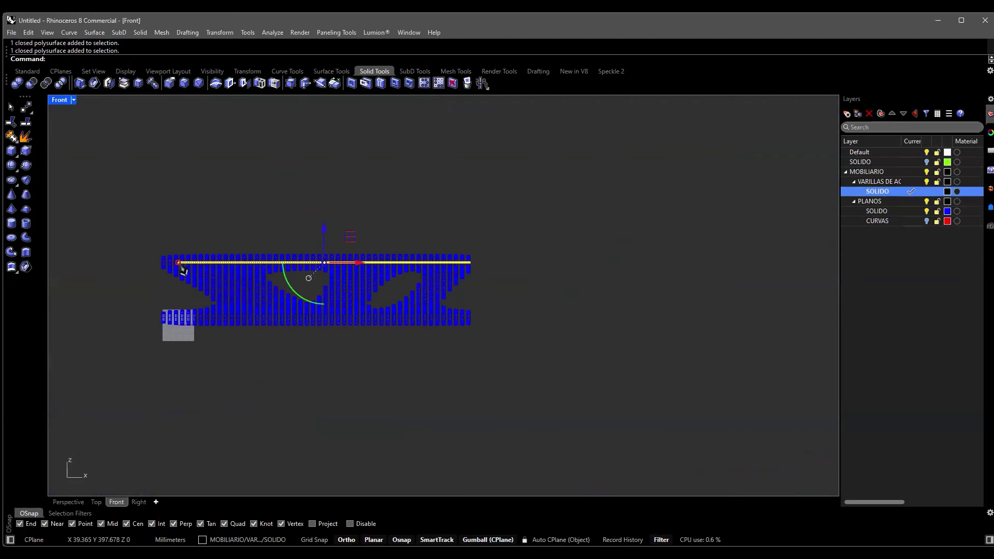
scroll(181, 265, "up", 3)
scroll(188, 255, "up", 9)
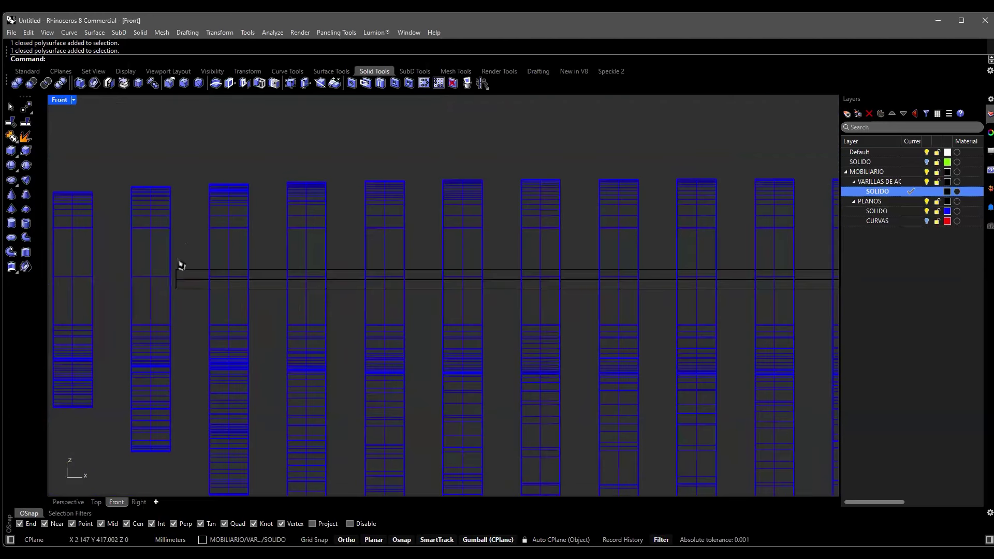
right_click_drag(253, 317, 269, 243)
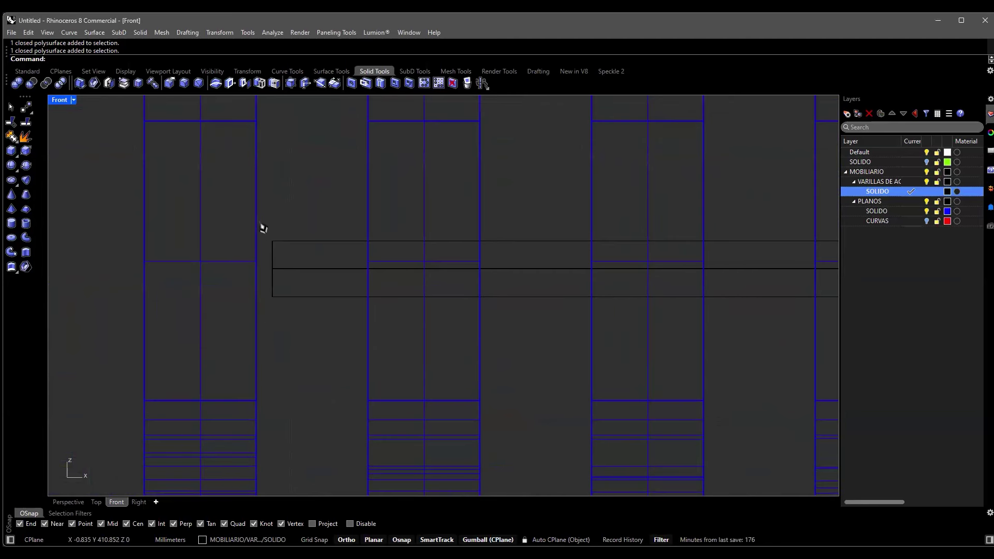
left_click_drag(238, 215, 297, 328, "ctrl+shift")
scroll(300, 316, "down", 4)
right_click_drag(303, 306, 537, 299)
scroll(537, 299, "down", 1)
left_click_drag(553, 284, 407, 300)
Move the rod's end face from its current point to the outer slat edge.
scroll(352, 290, "up", 7)
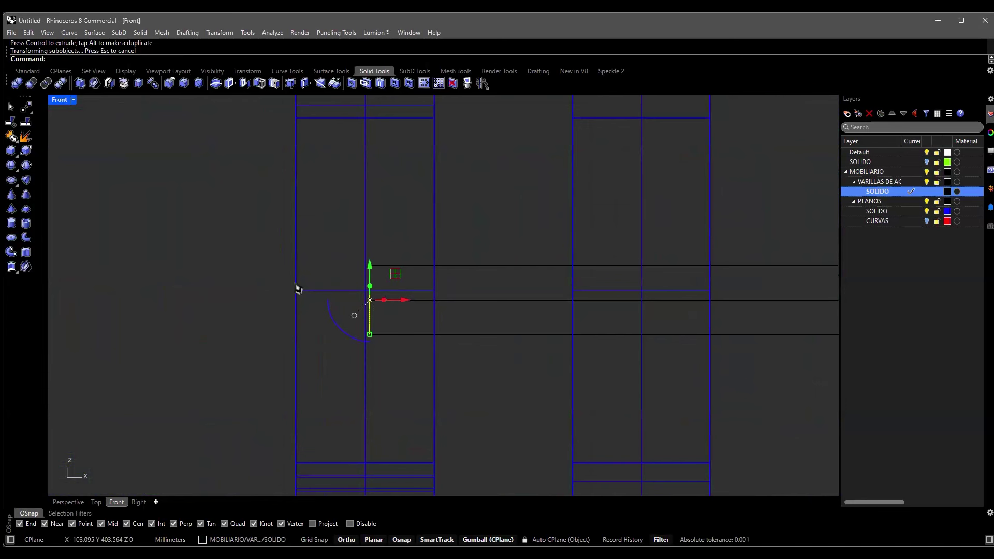
scroll(298, 297, "up", 3)
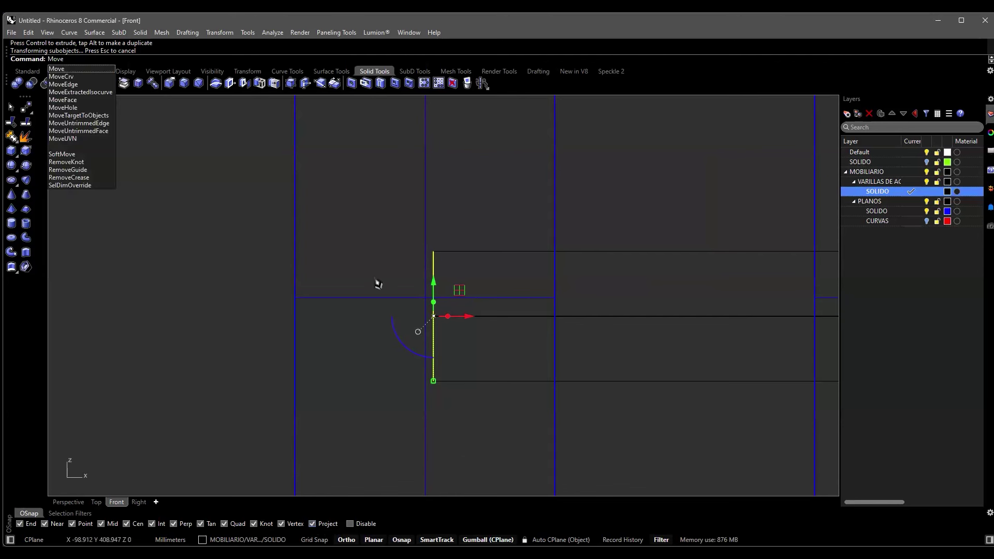
key("Return")
left_click(434, 316)
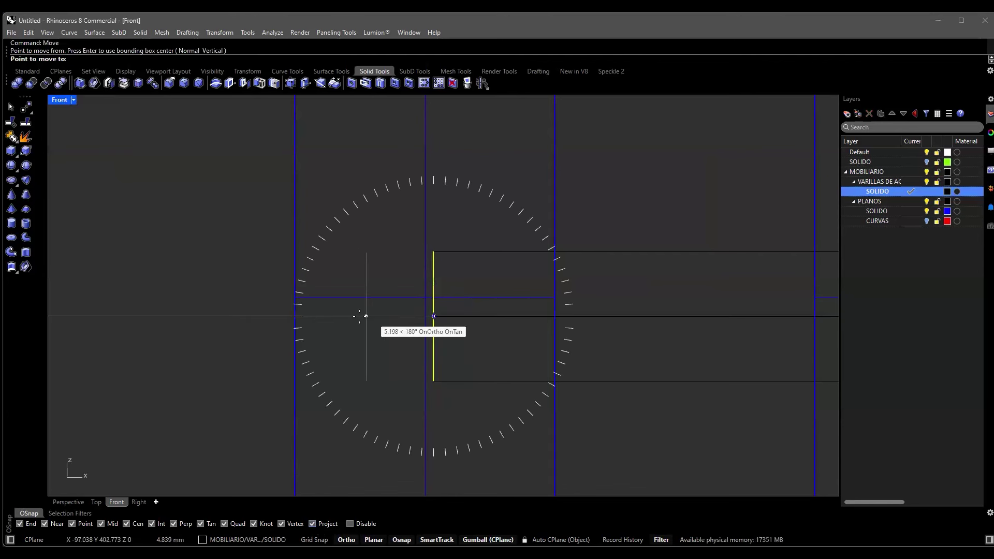
left_click(299, 322)
Back in Perspective, orbit around the bench and pick the rod at its end.
left_click(69, 502)
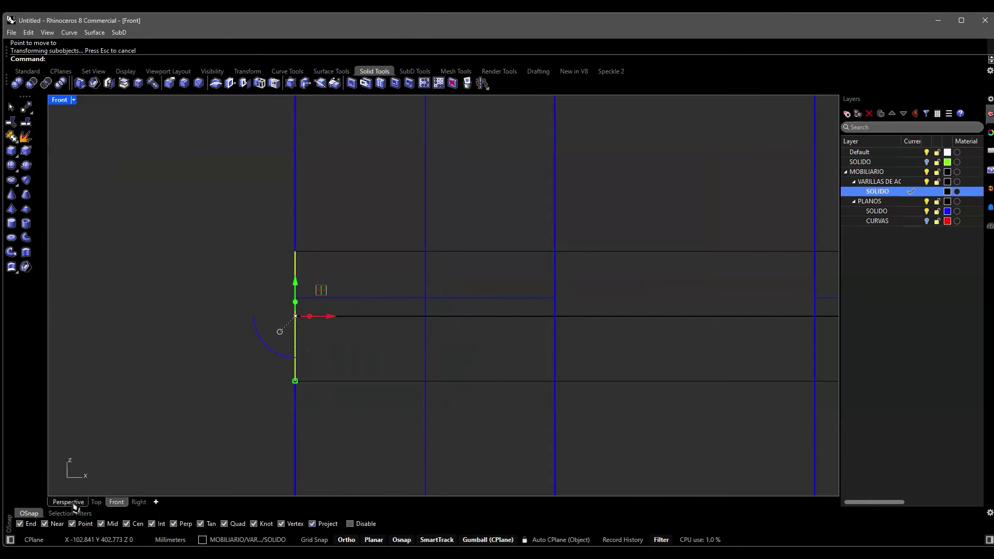
right_click_drag(344, 371, 415, 359)
scroll(465, 311, "up", 3)
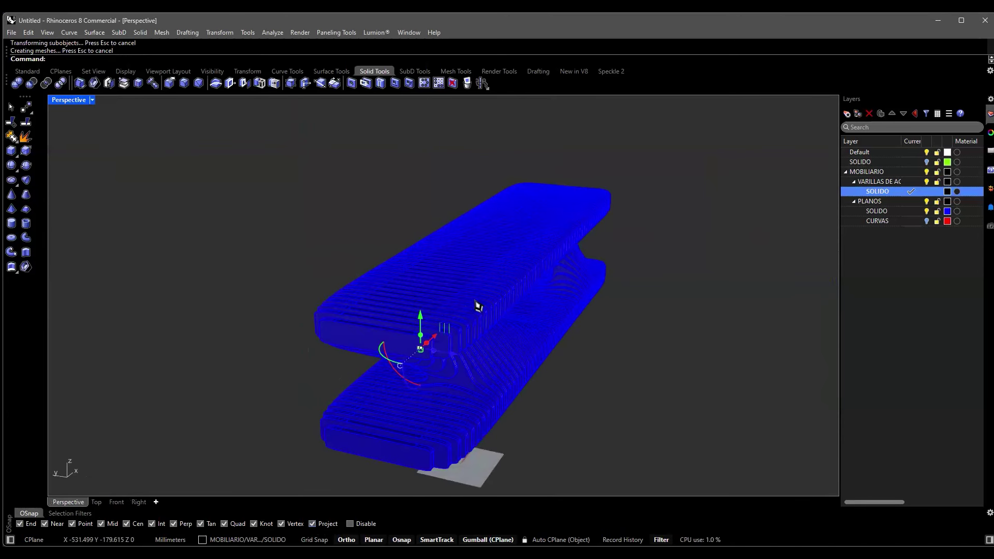
scroll(444, 325, "up", 3)
scroll(443, 324, "down", 2)
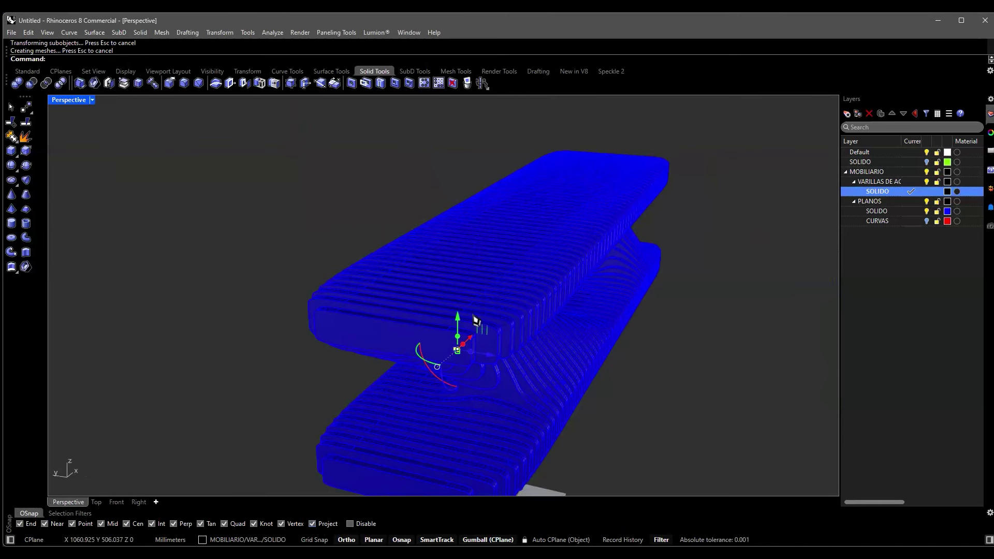
scroll(458, 352, "up", 5)
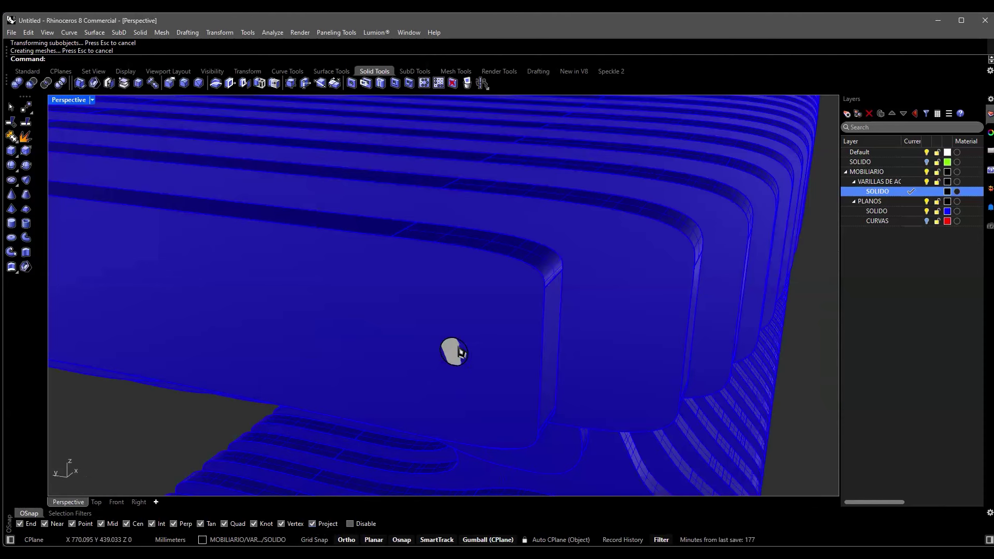
left_click(458, 352)
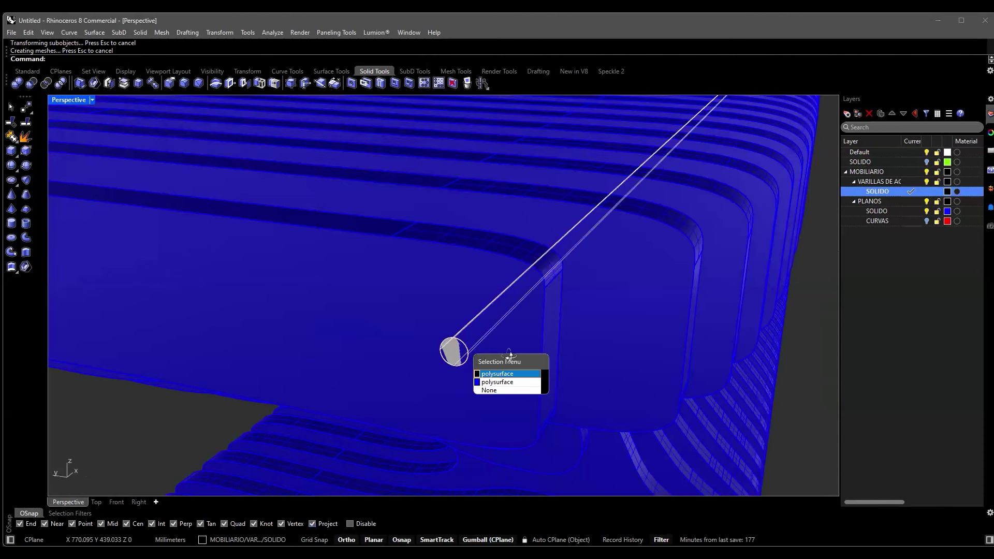
Shift the rod sideways across the slats and place a copy at the left hole.
left_click(492, 373)
scroll(539, 346, "down", 5)
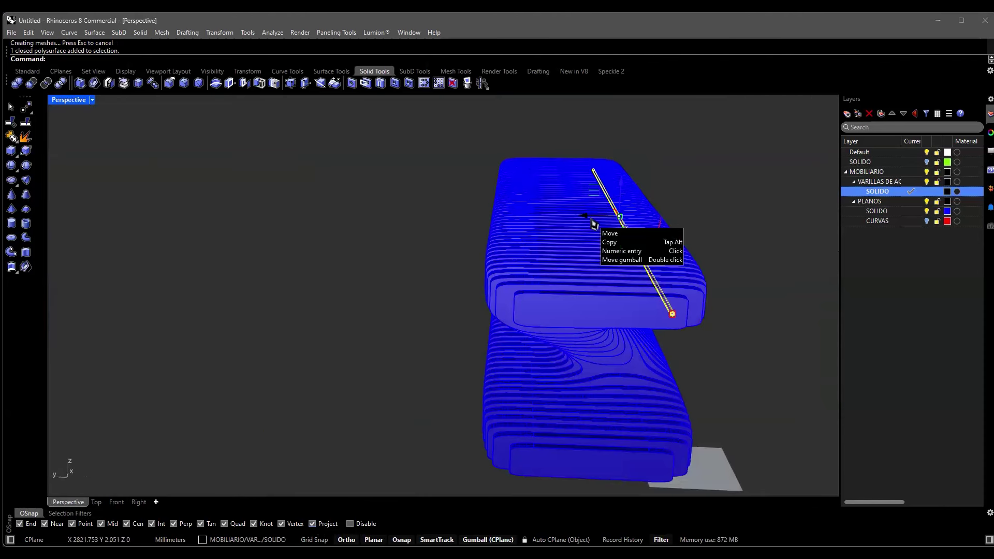
left_click_drag(568, 219, 518, 220)
right_click_drag(640, 245, 455, 295)
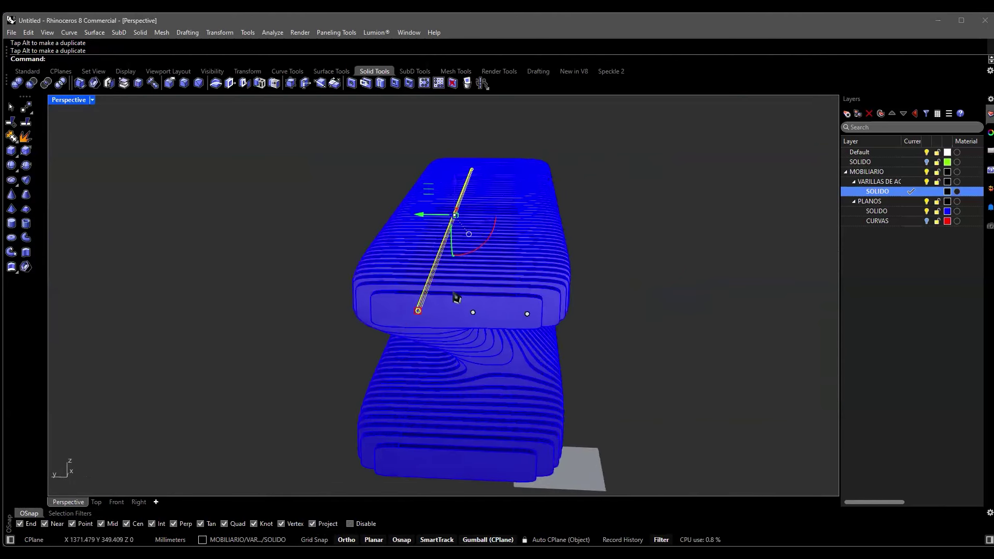
scroll(500, 339, "up", 5)
left_click(501, 344)
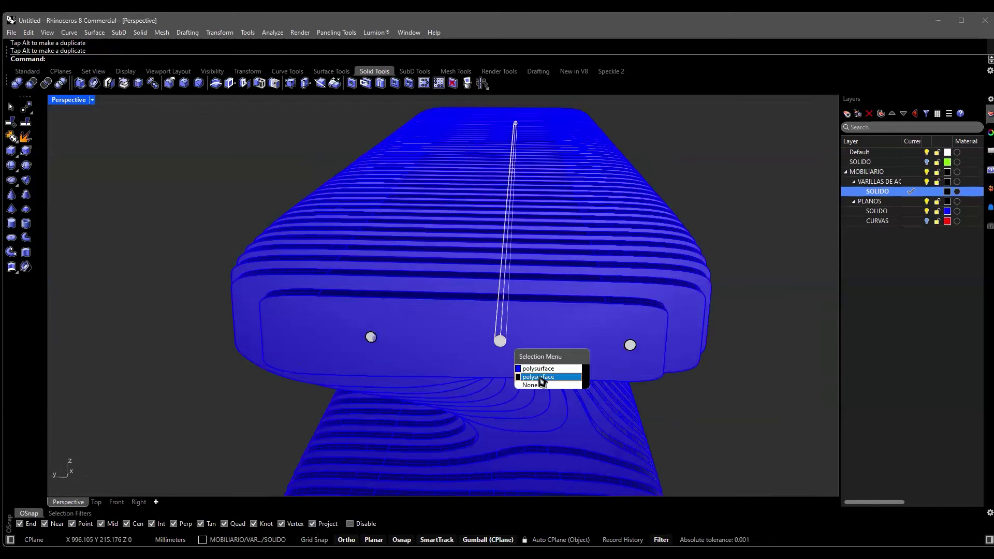
left_click(540, 378)
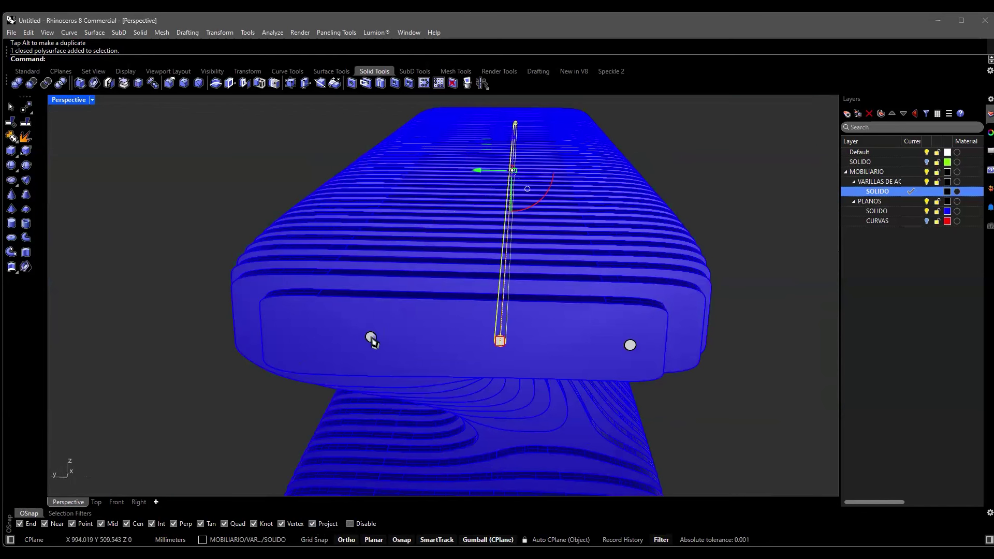
left_click(406, 381)
Select all three rods, slide them lower along the bench, then deselect.
left_click(516, 365)
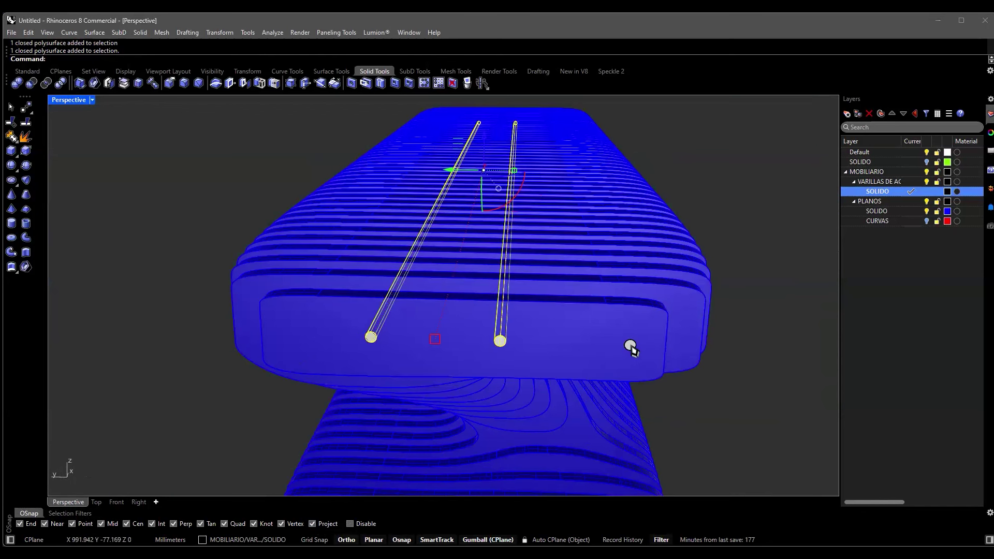
left_click(665, 380)
left_click(673, 371)
left_click_drag(474, 170, 466, 176)
scroll(521, 207, "down", 5)
right_click_drag(521, 207, 525, 152)
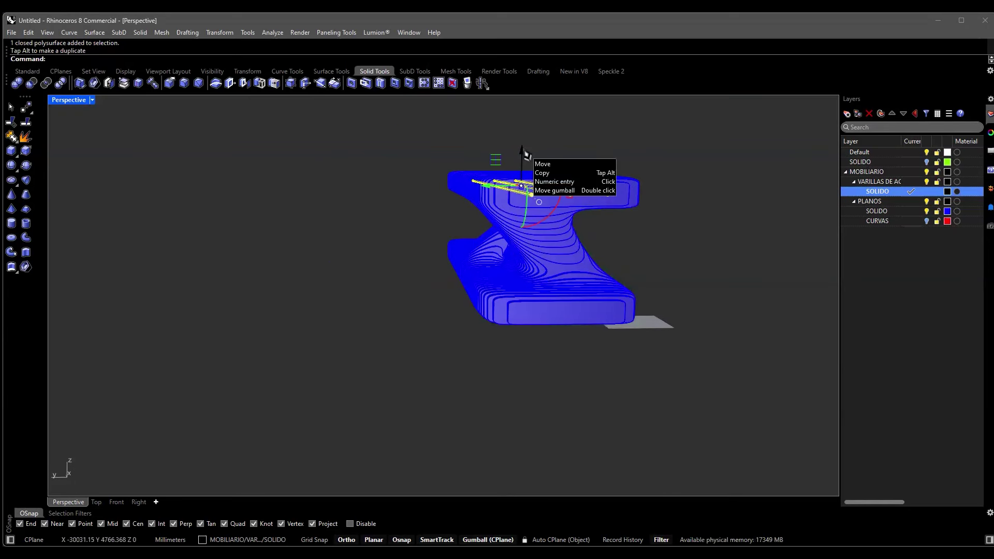
left_click_drag(524, 185, 527, 228)
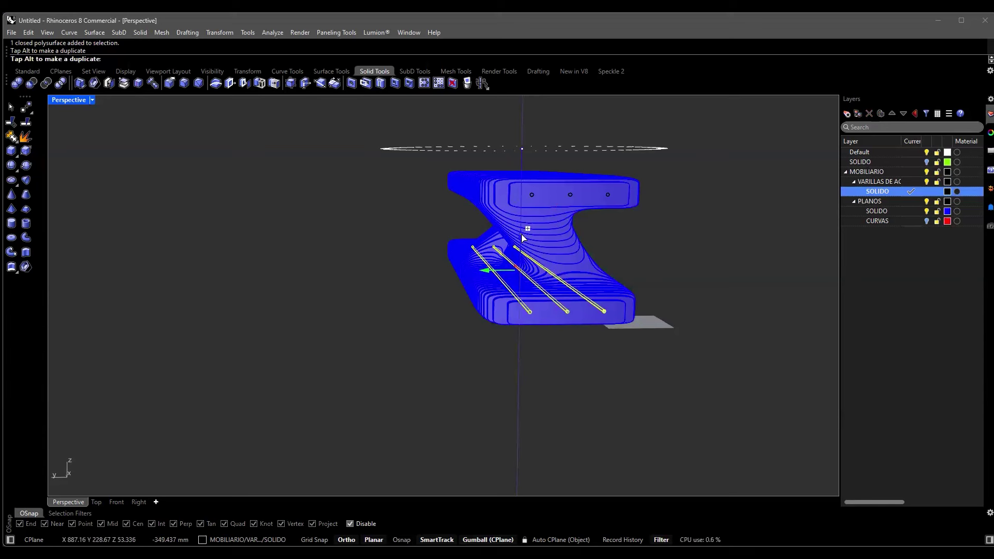
left_click(673, 282)
right_click_drag(702, 284, 421, 250)
scroll(455, 248, "up", 5)
scroll(468, 245, "up", 4)
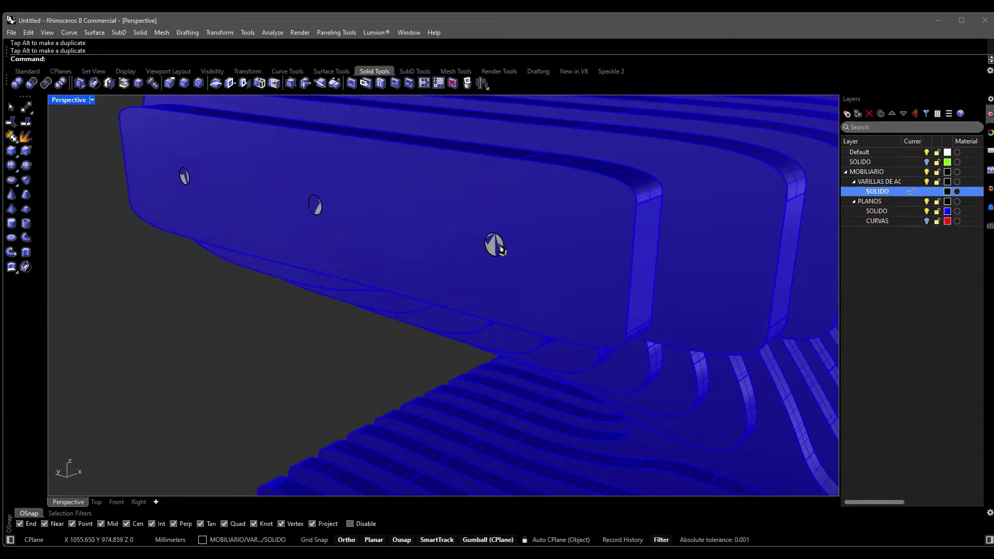
Clear the selection and start BooleanDifference by entering Boo.
left_click(500, 251)
key("Escape")
left_click(500, 252)
key("Escape")
scroll(484, 219, "down", 3)
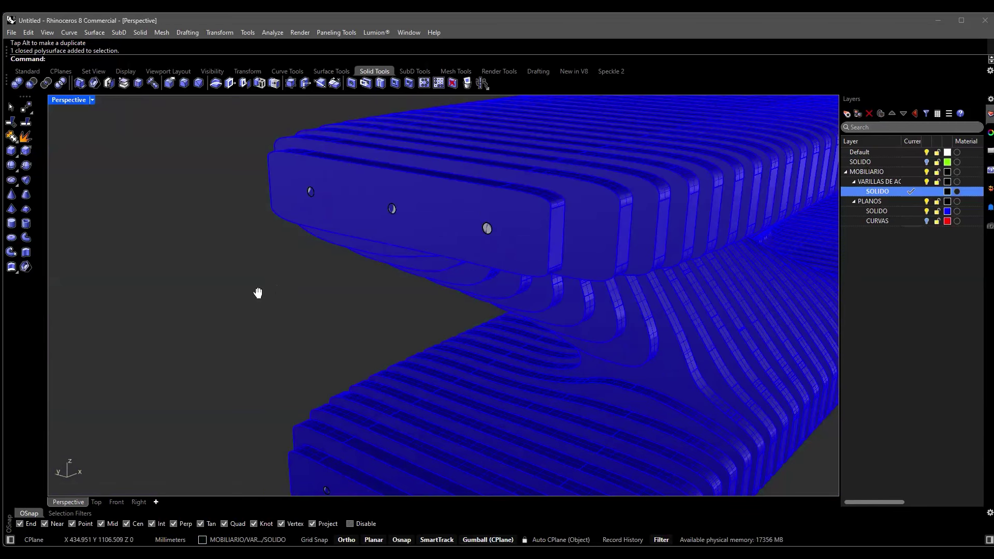
right_click_drag(257, 288, 256, 294)
type("BooleanDifference")
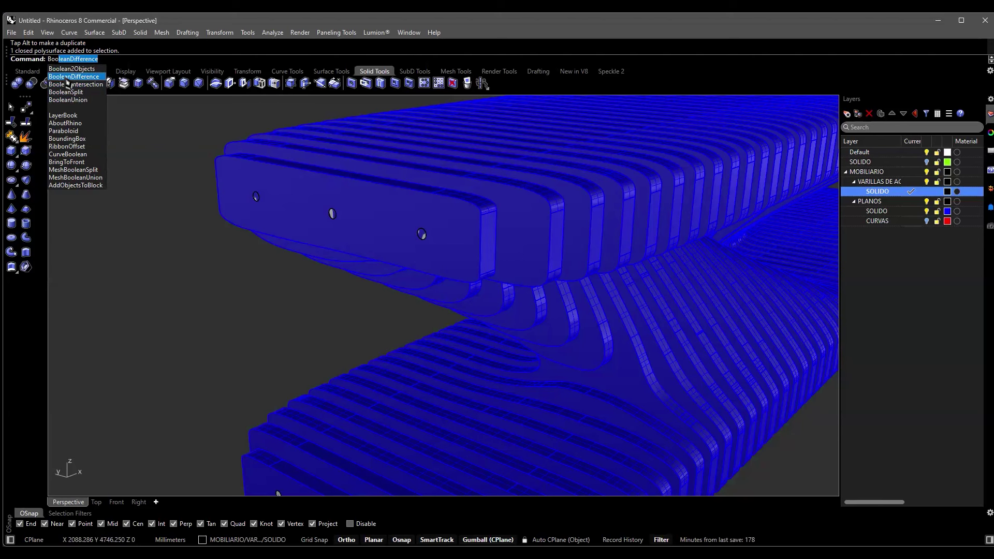
key("Return")
Inspect the rod holes in the end slat while BooleanDifference awaits the solids.
key("Left")
key("Left")
key("Left")
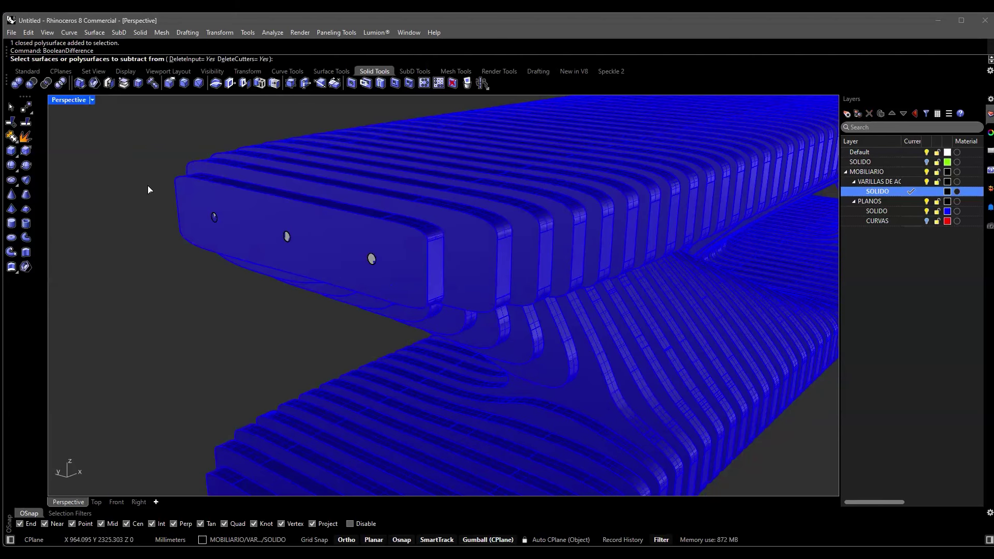
scroll(287, 235, "down", 5)
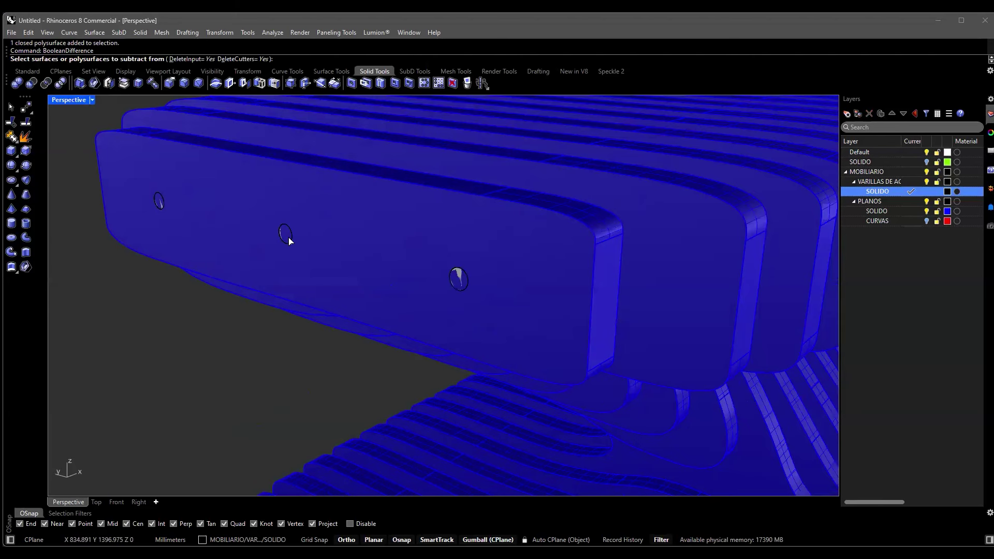
scroll(362, 207, "up", 10)
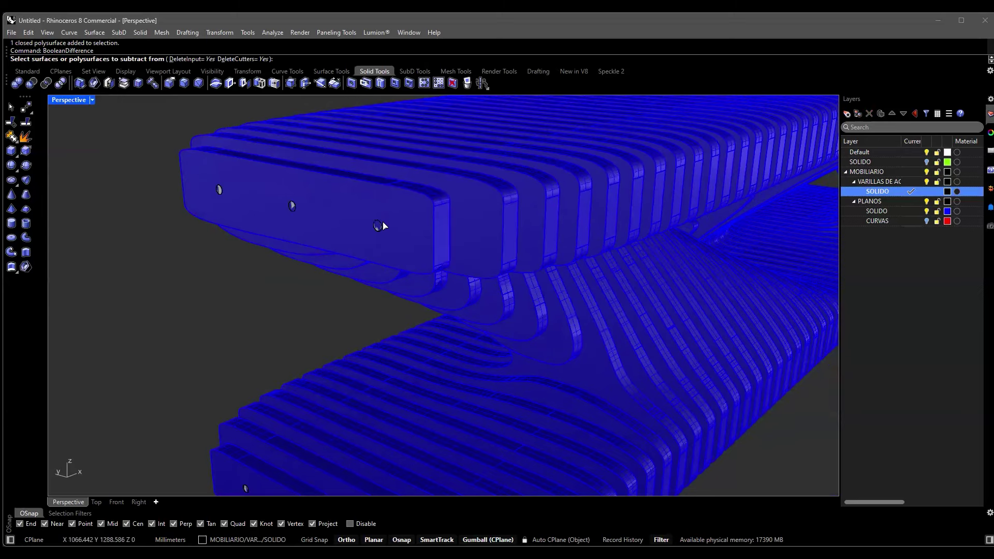
scroll(383, 227, "down", 5)
scroll(406, 225, "down", 4)
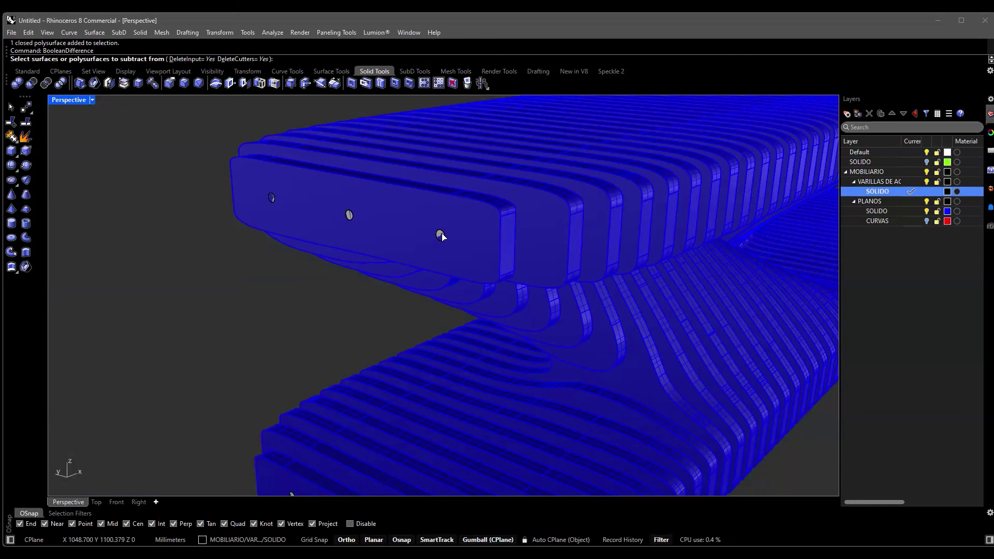
scroll(441, 236, "up", 3)
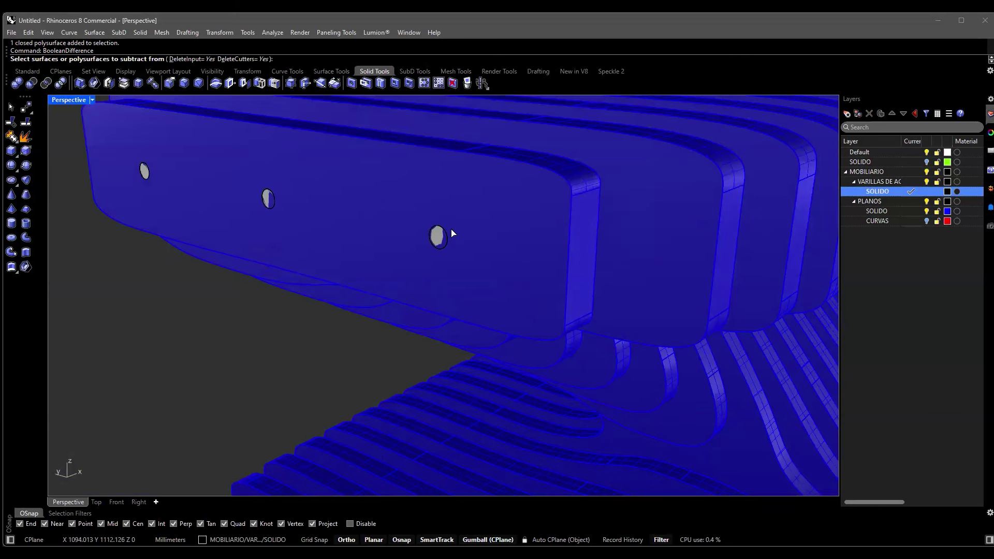
scroll(451, 232, "down", 3)
scroll(470, 230, "up", 3)
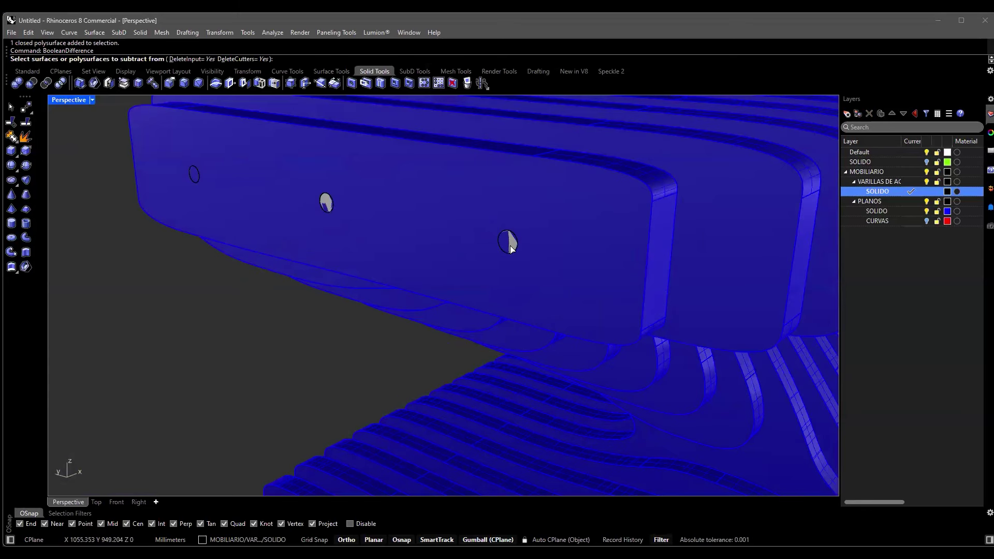
right_click_drag(497, 254, 546, 255)
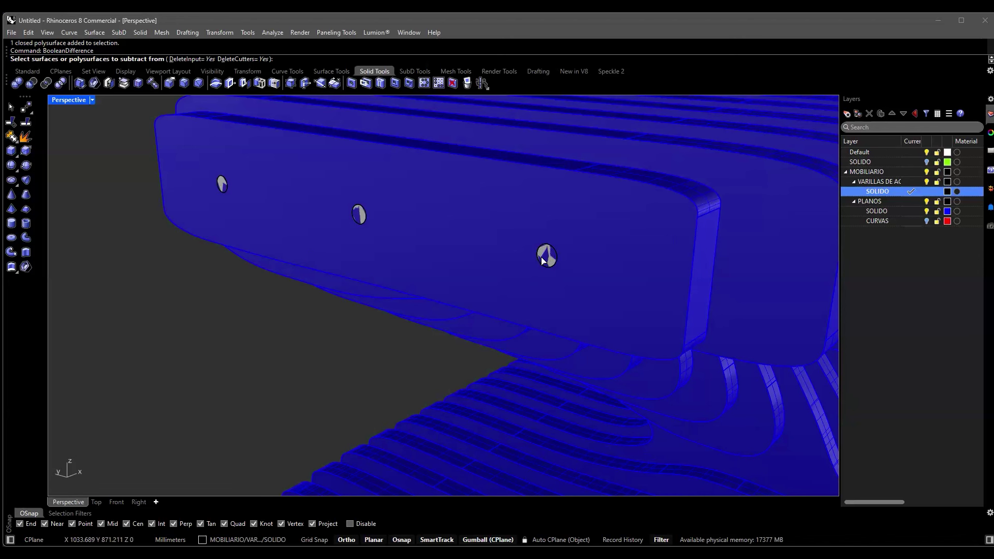
right_click_drag(544, 256, 435, 282, "shift")
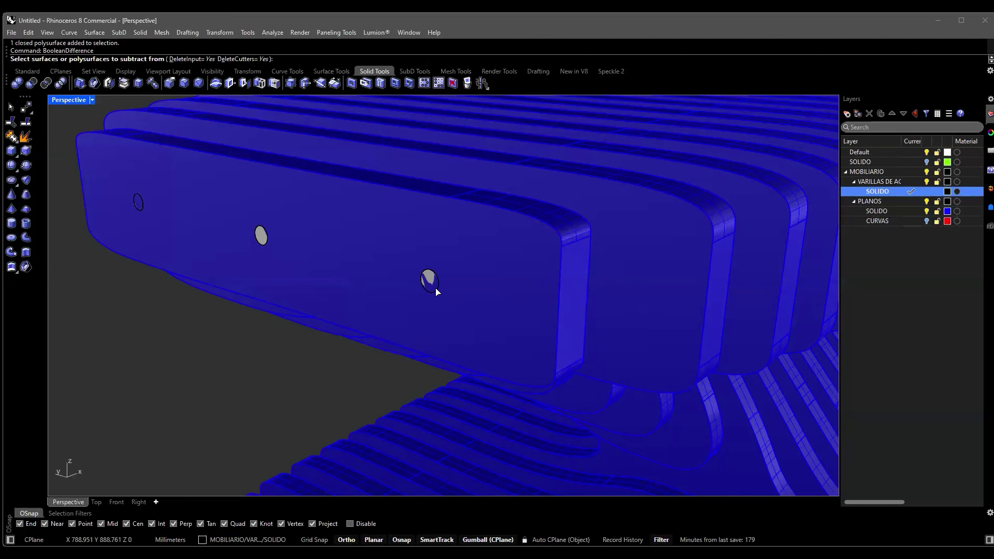
right_click_drag(497, 248, 462, 259)
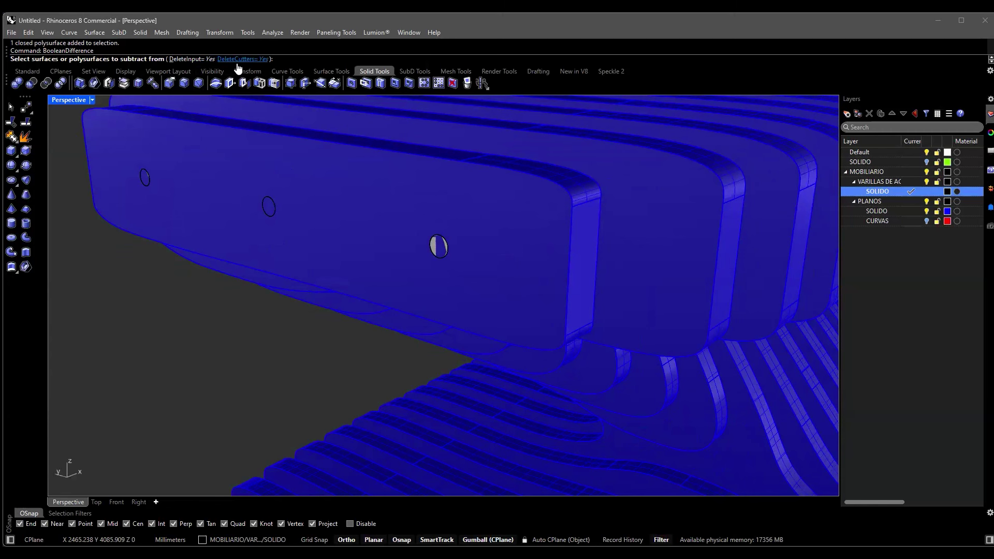
right_click_drag(426, 261, 371, 248)
Switch BooleanDifference's DeleteCutters option to No so the rods are kept.
scroll(374, 250, "up", 5)
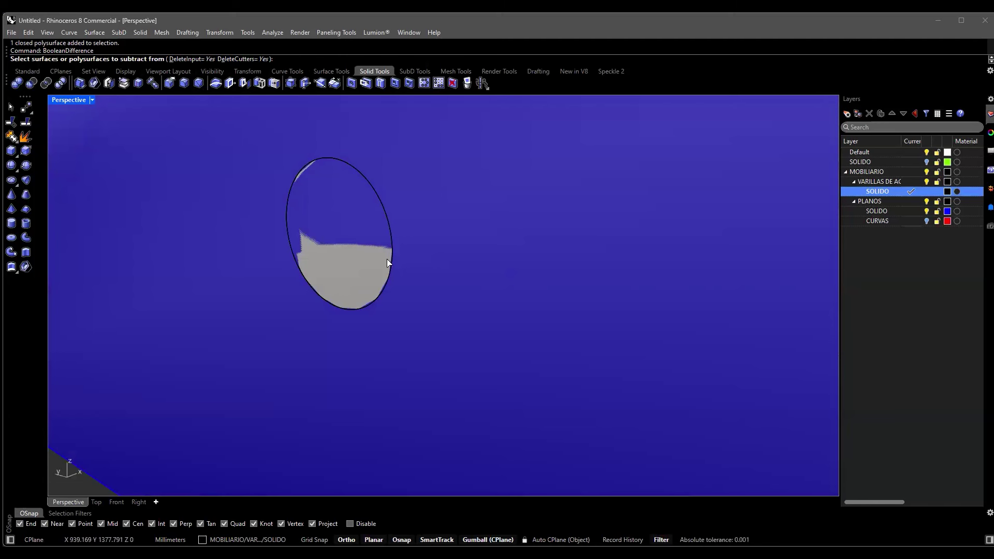
scroll(320, 250, "down", 5)
scroll(324, 239, "down", 3)
scroll(326, 245, "up", 3)
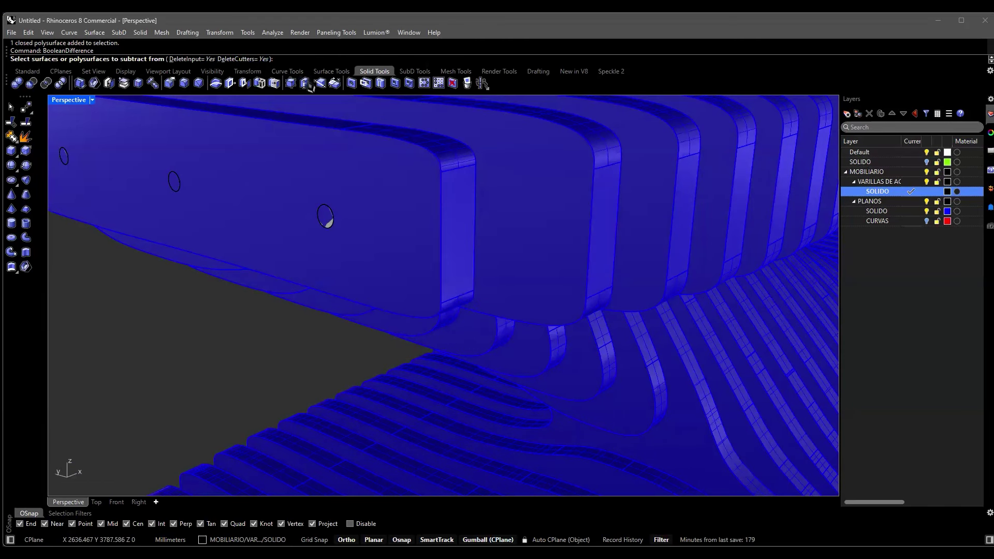
right_click_drag(312, 147, 264, 69)
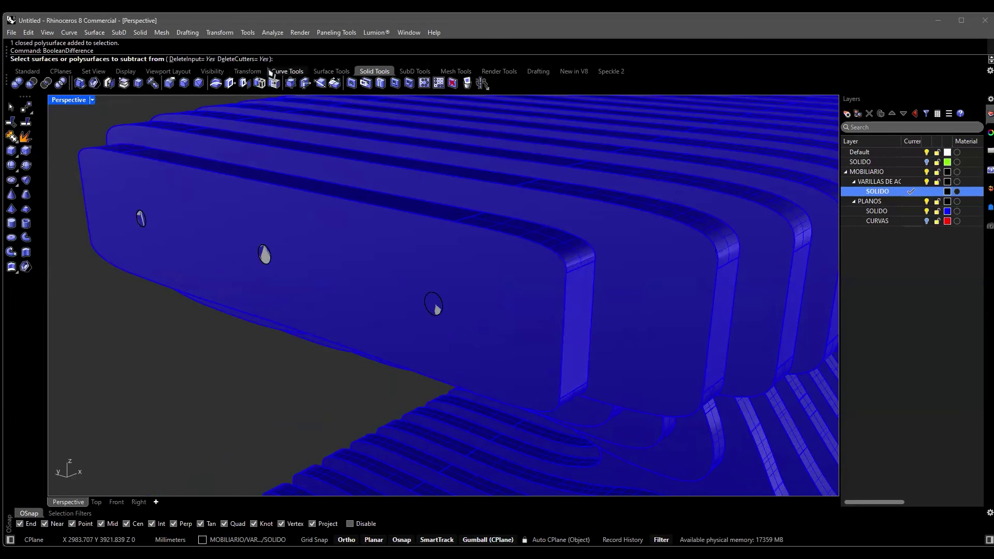
left_click(244, 58)
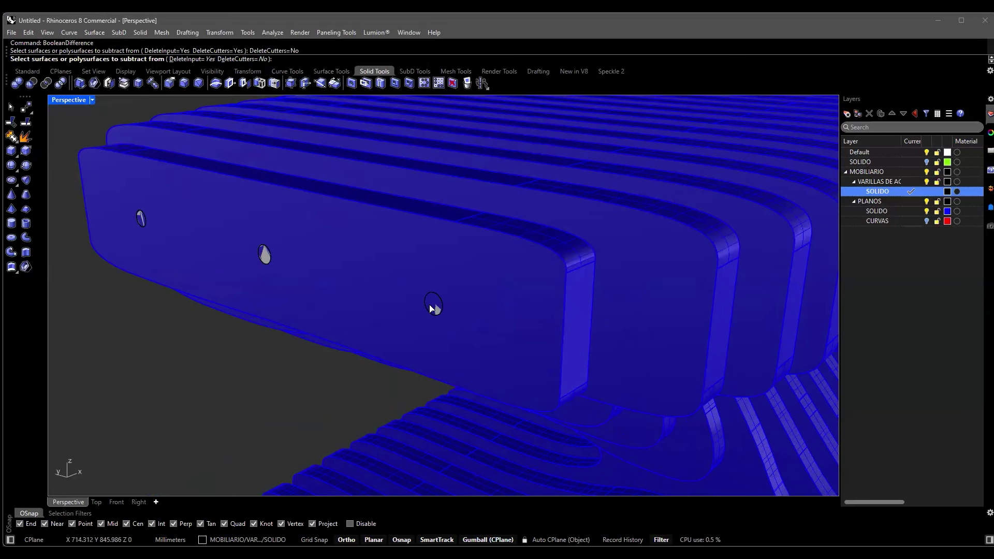
scroll(430, 308, "down", 2)
scroll(430, 308, "up", 2)
right_click_drag(304, 269, 241, 207)
scroll(240, 207, "down", 3)
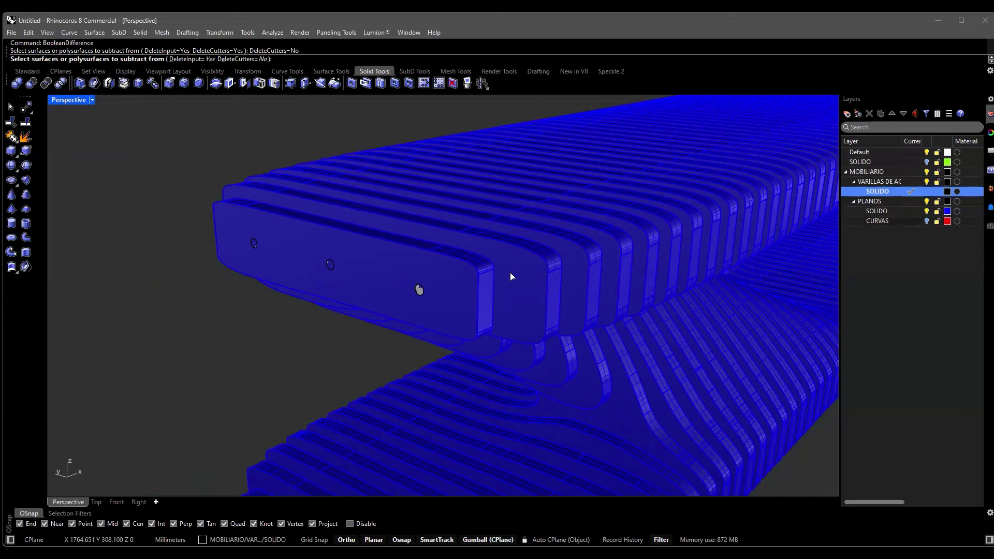
Select all 83 slats from the PLANOS > SOLIDO layer and confirm them as bodies to cut.
right_click(881, 217)
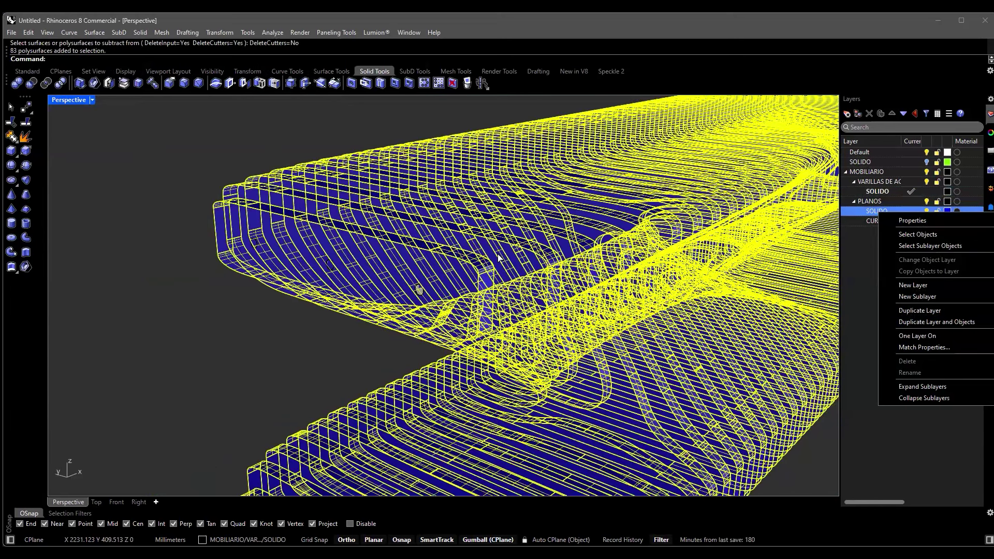
key("Return")
scroll(498, 257, "up", 1)
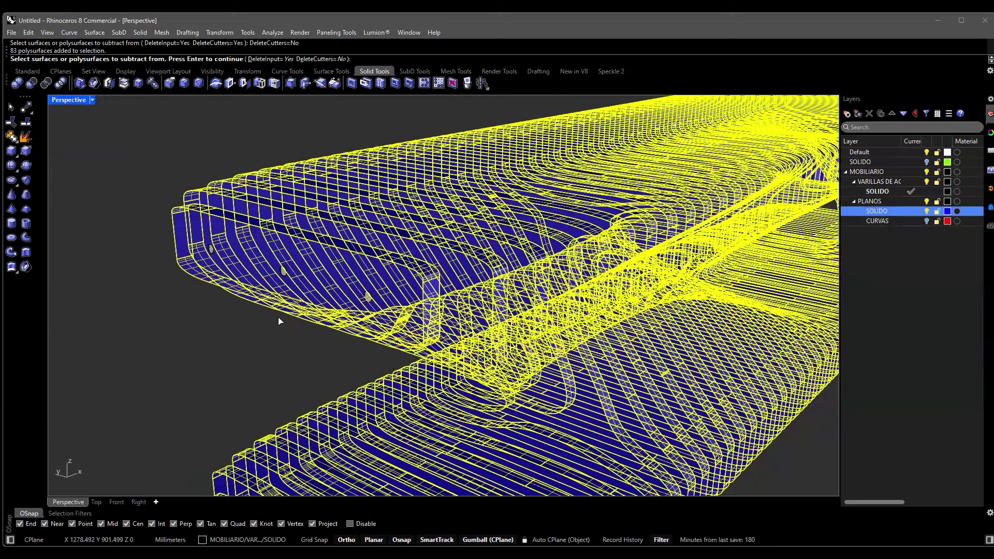
scroll(280, 319, "up", 2)
key("Return")
scroll(202, 278, "down", 6)
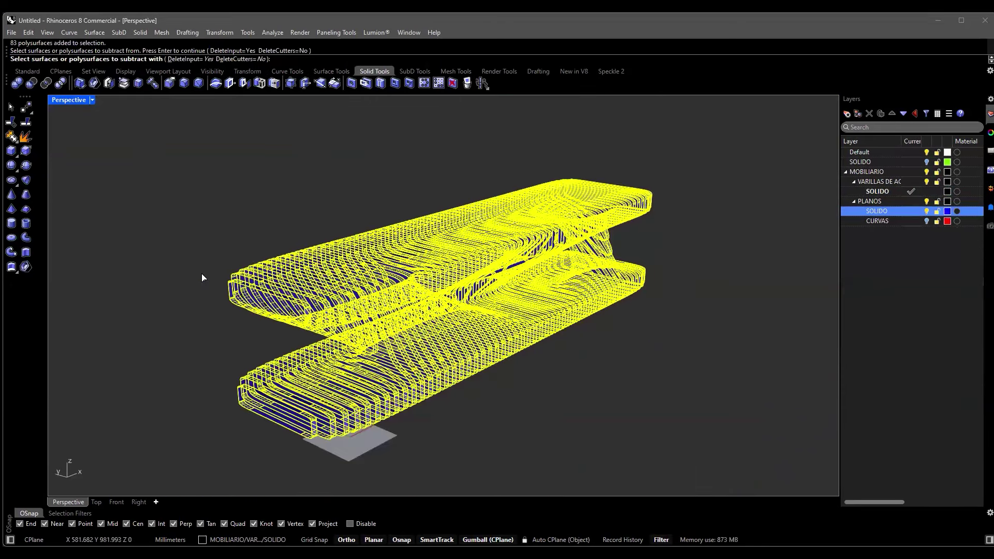
scroll(207, 274, "up", 5)
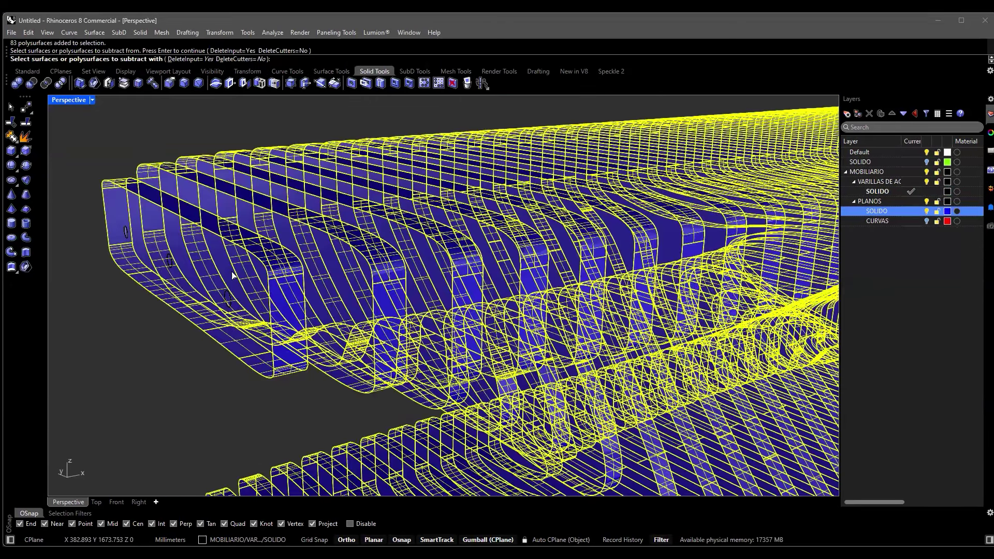
scroll(828, 212, "up", 3)
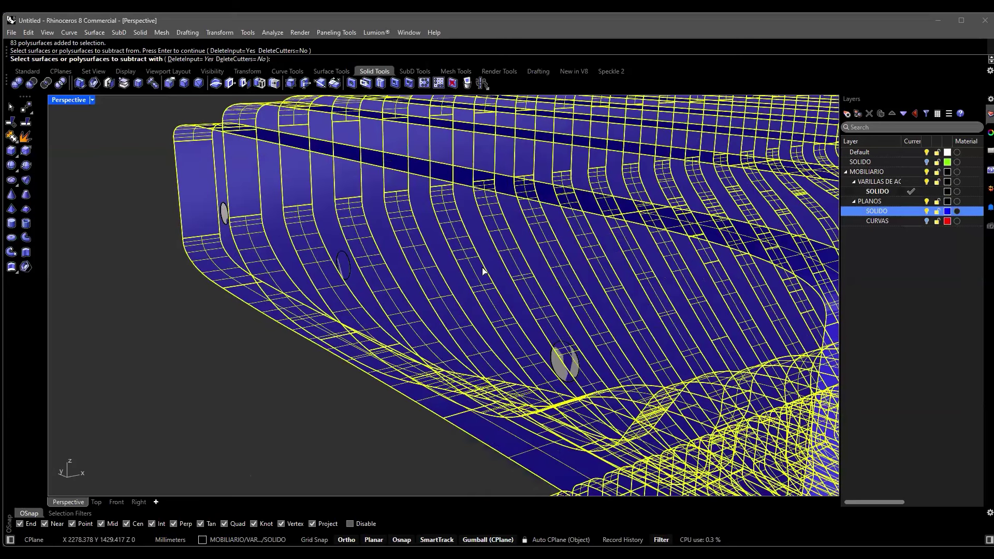
right_click(885, 193)
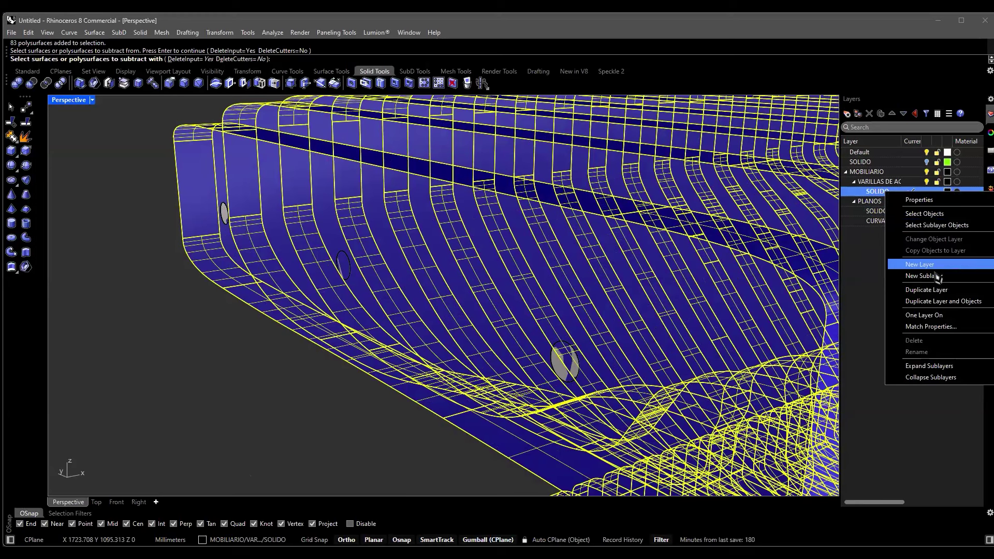
Select the six rods as cutters and finish the boolean difference to cut the rod holes.
left_click(944, 220)
scroll(396, 285, "down", 3)
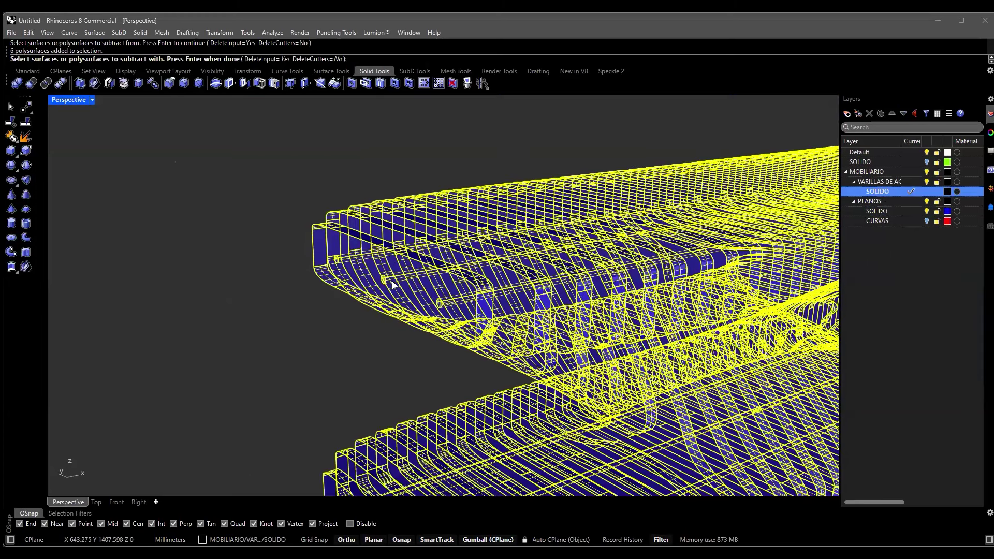
scroll(396, 288, "up", 1)
key("Return")
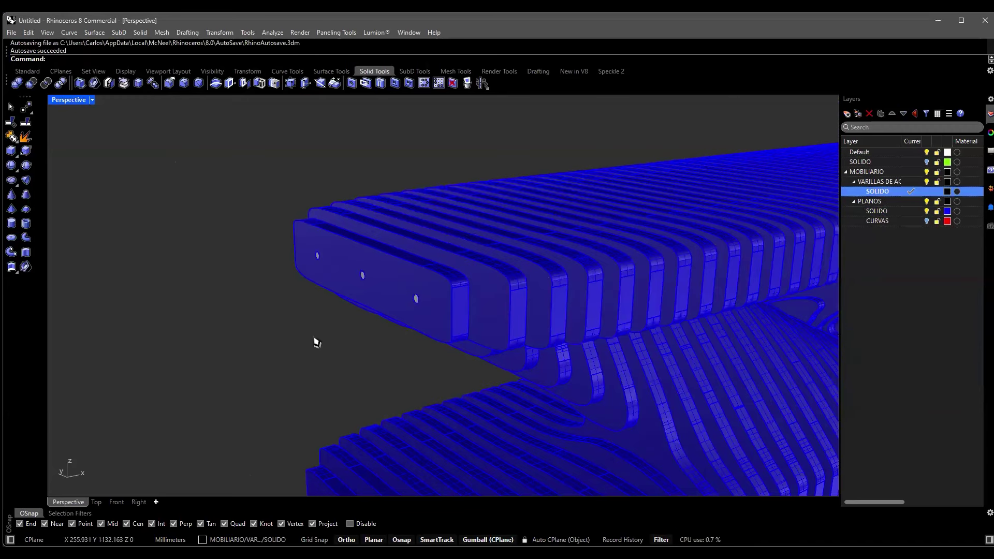
Select a rod and slide it out along its axis with the gumball to check the end holes.
scroll(314, 333, "down", 3)
right_click_drag(318, 335, 355, 327)
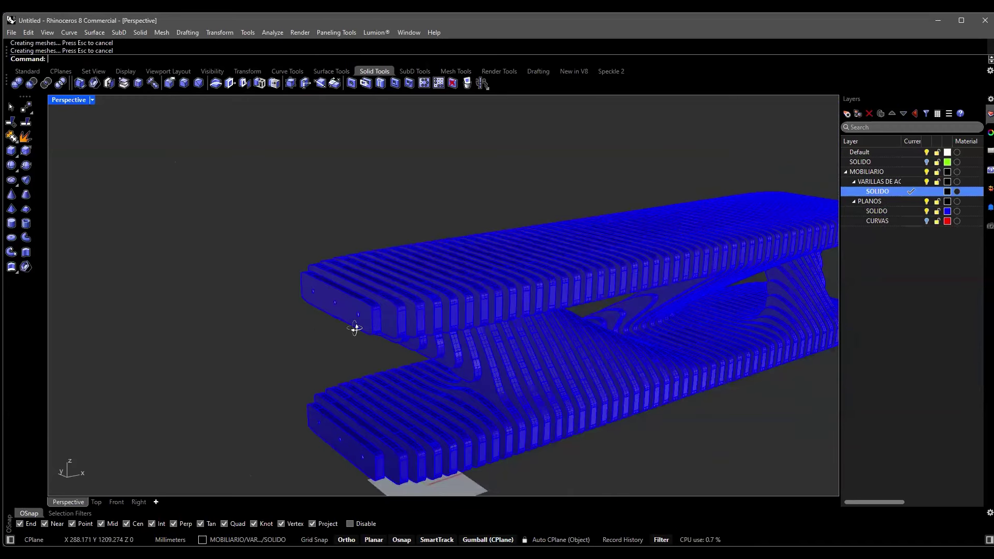
scroll(278, 295, "up", 2)
scroll(278, 284, "up", 3)
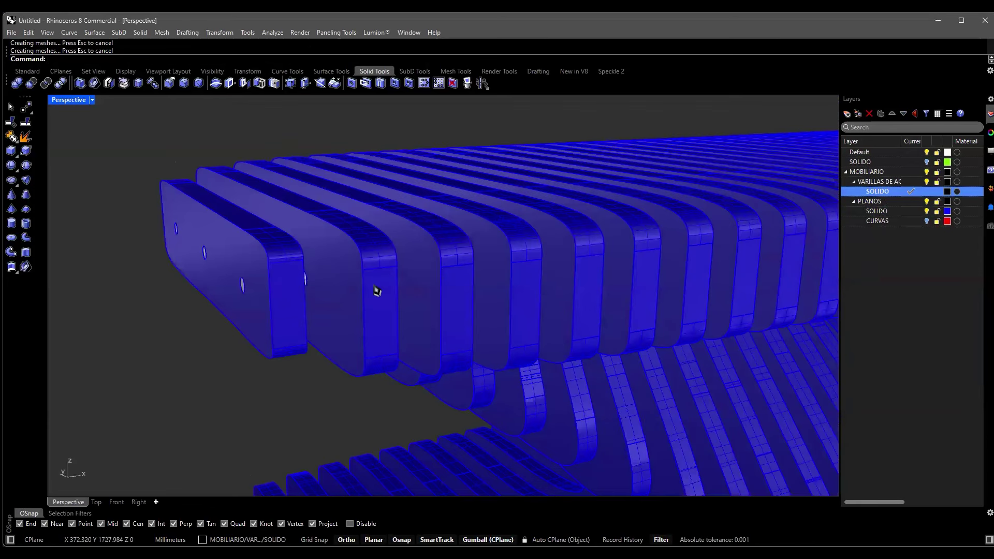
scroll(400, 300, "up", 3)
left_click(401, 300)
scroll(401, 301, "down", 2)
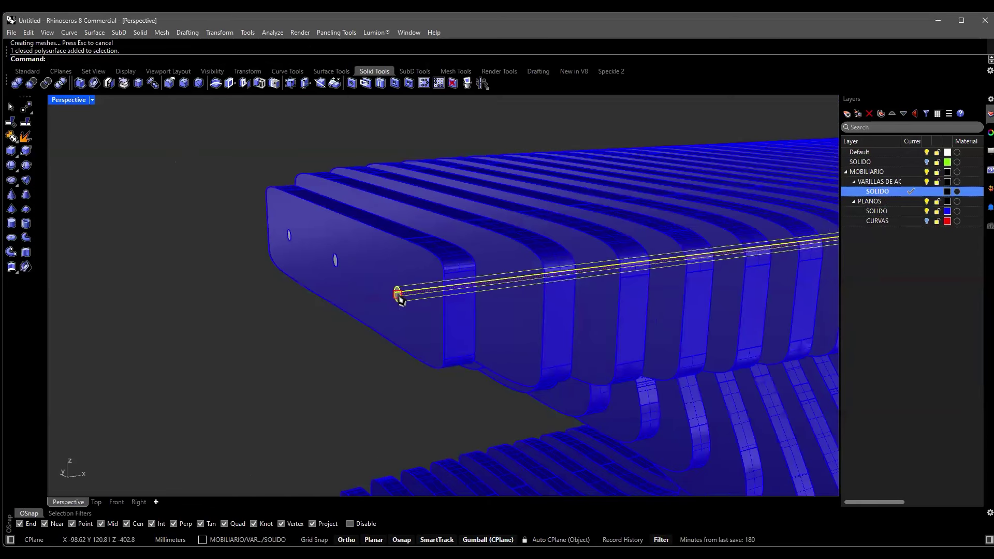
scroll(404, 295, "up", 5)
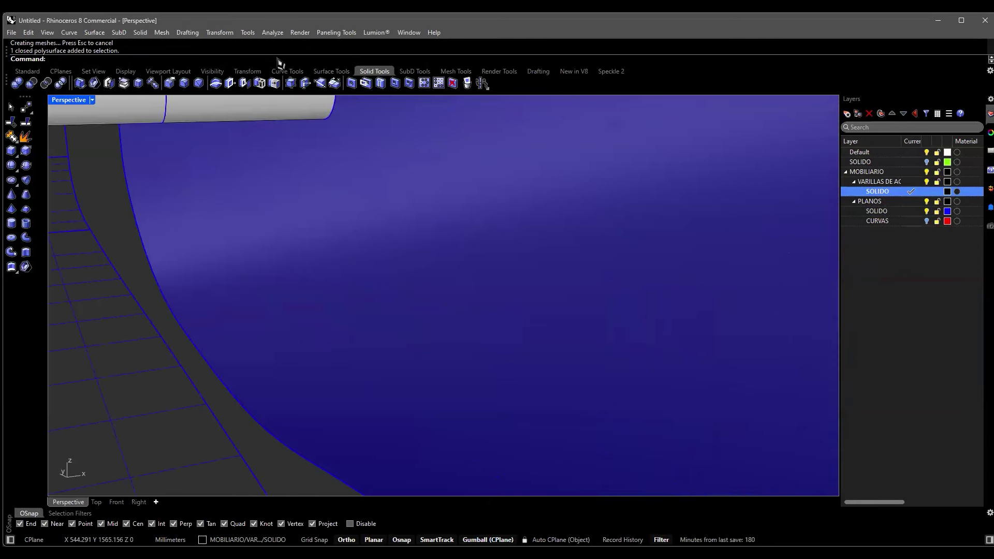
key("Home")
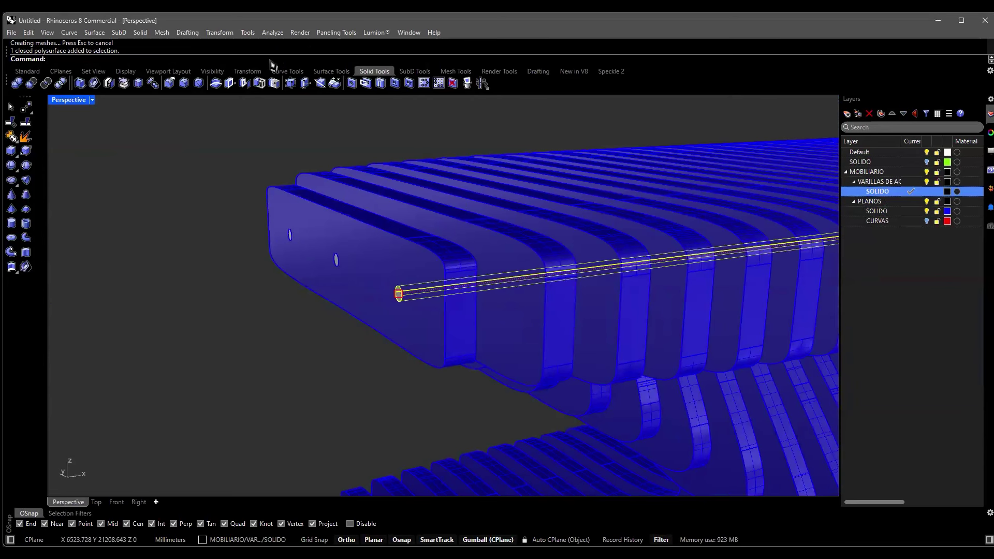
scroll(374, 256, "down", 5)
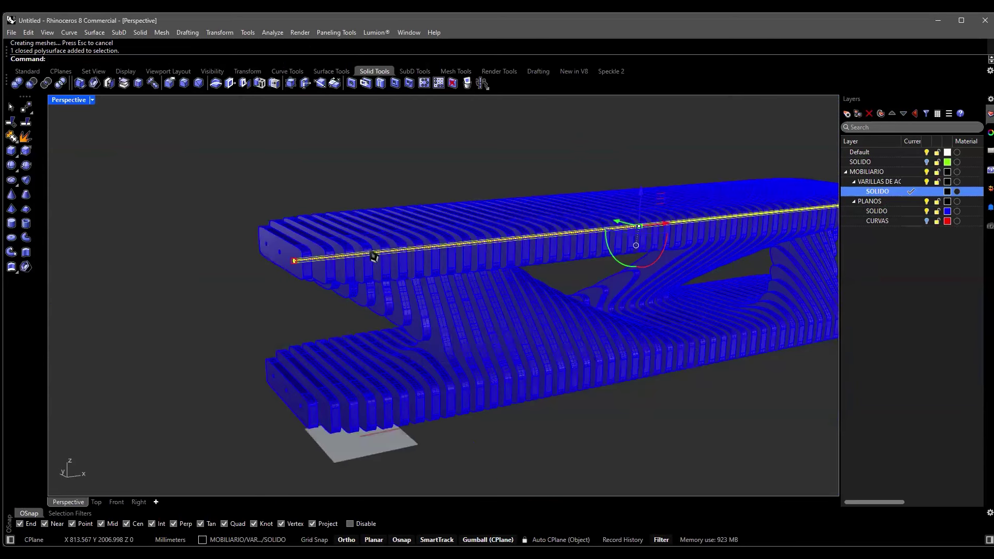
scroll(505, 274, "up", 5)
right_click_drag(551, 266, 438, 296, "shift")
left_click_drag(707, 199, 339, 288)
Select the end slat, then clear the selection and undo the rod's move back into the bench.
scroll(339, 289, "up", 5)
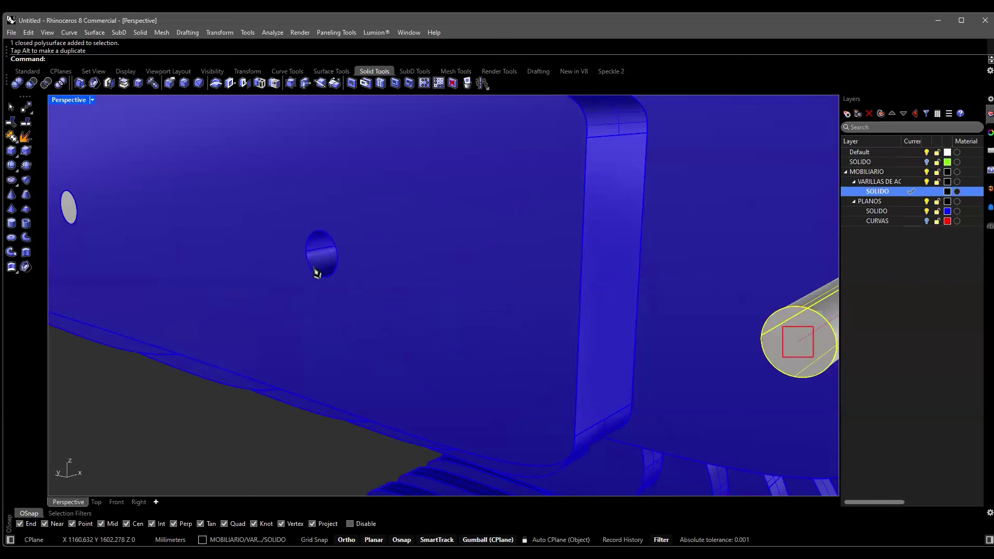
scroll(355, 266, "down", 3)
scroll(410, 242, "down", 6)
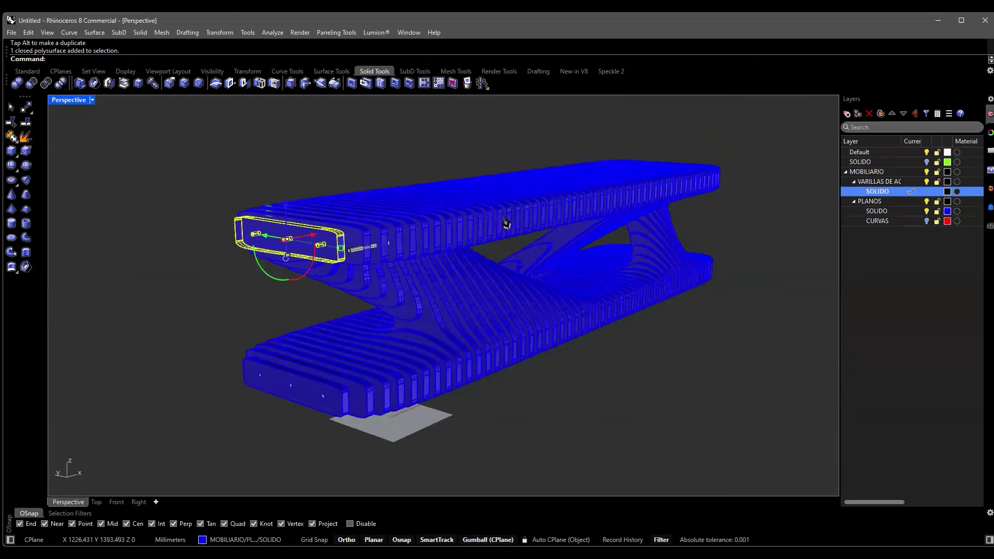
scroll(610, 222, "up", 5)
left_click(621, 216)
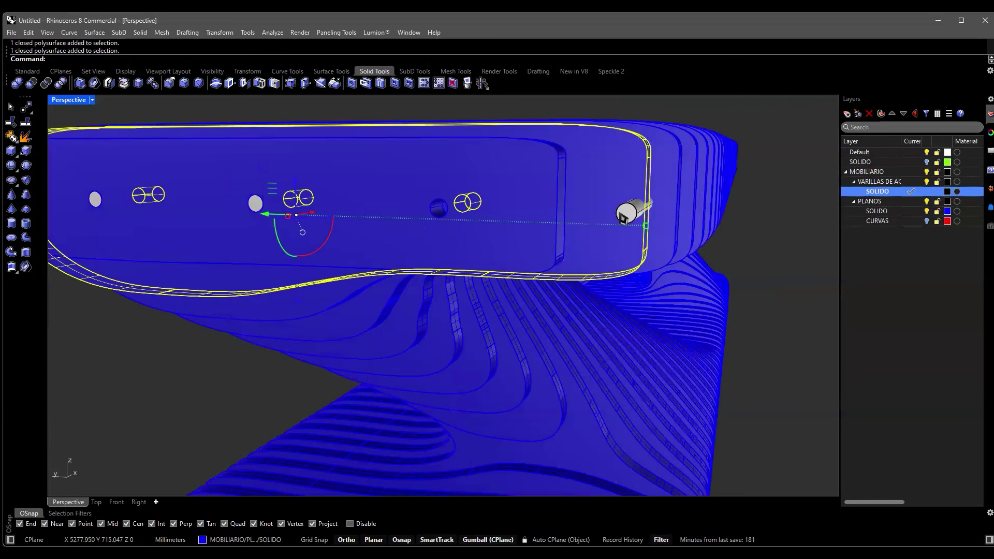
scroll(743, 278, "down", 5)
key("Escape")
key("ctrl+z")
right_click_drag(507, 347, 223, 109)
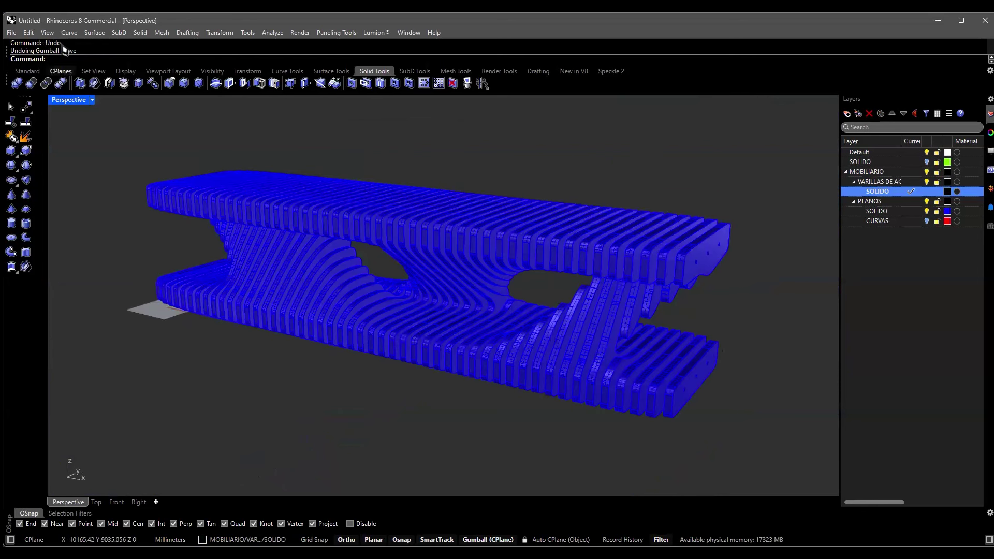
Check the viewport options without changing them, and select then deselect the end slat.
left_click(47, 32)
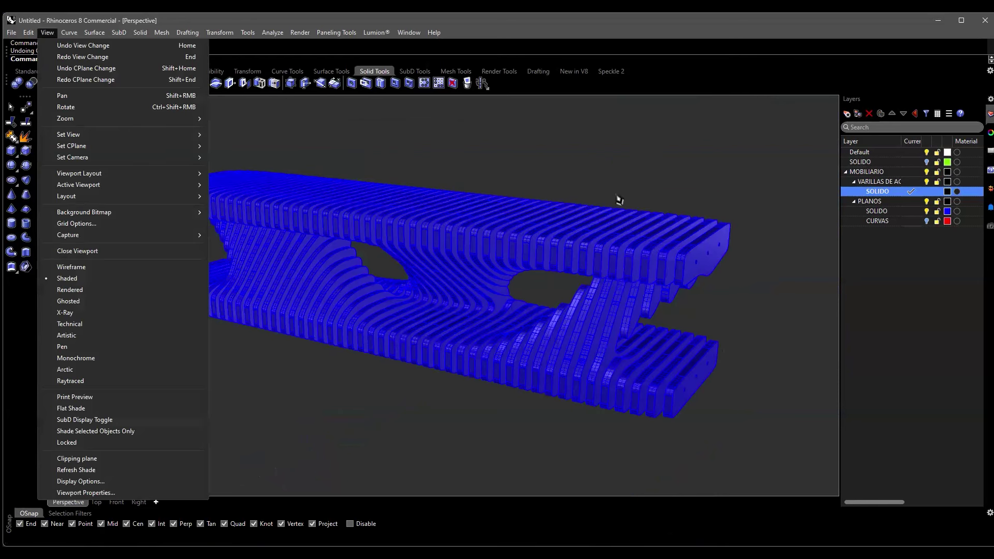
left_click(499, 224)
scroll(519, 226, "up", 3)
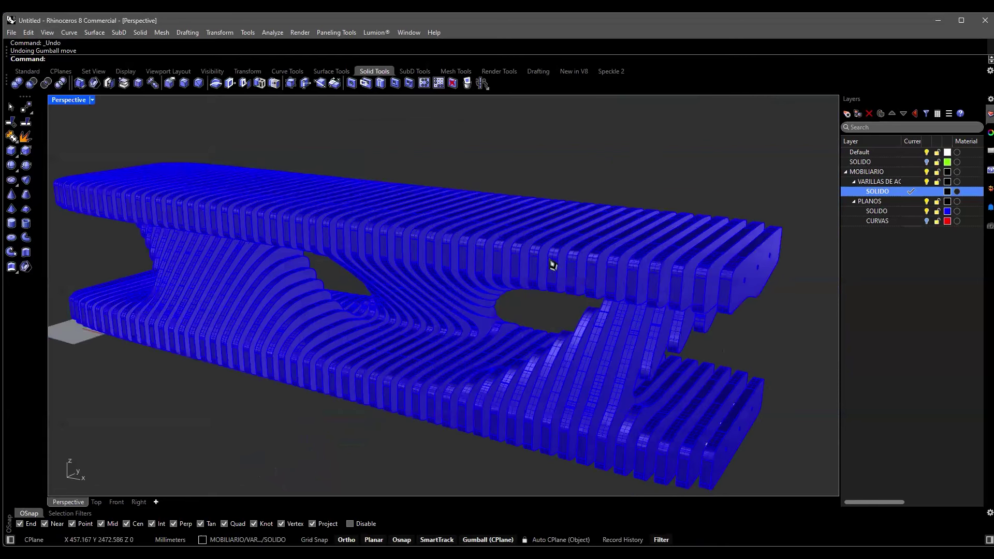
scroll(271, 281, "up", 3)
scroll(238, 270, "down", 5)
scroll(268, 252, "up", 4)
scroll(269, 252, "up", 2)
left_click(266, 244)
key("Escape")
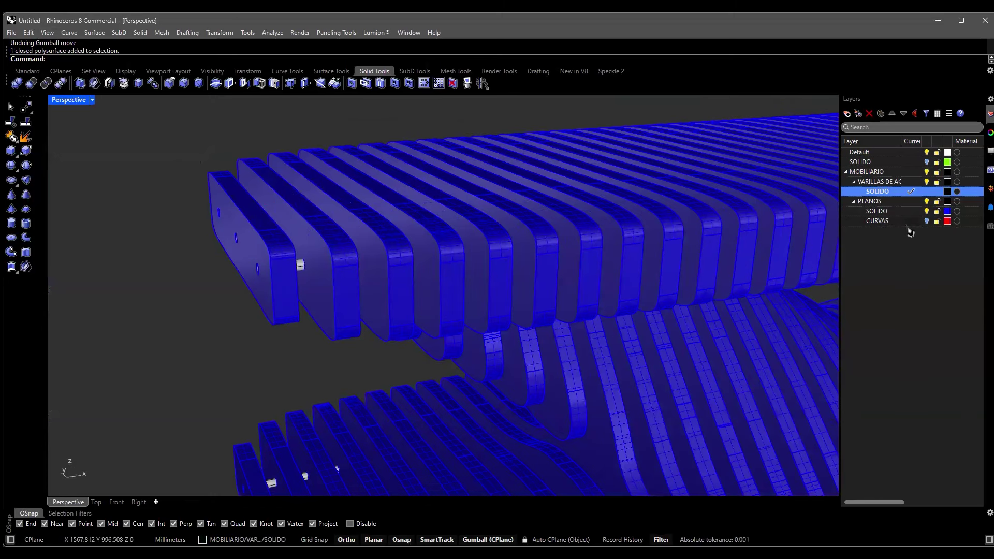
Turn on the CURVAS layer and select the end slat's red profile curve to inspect it.
left_click(926, 221)
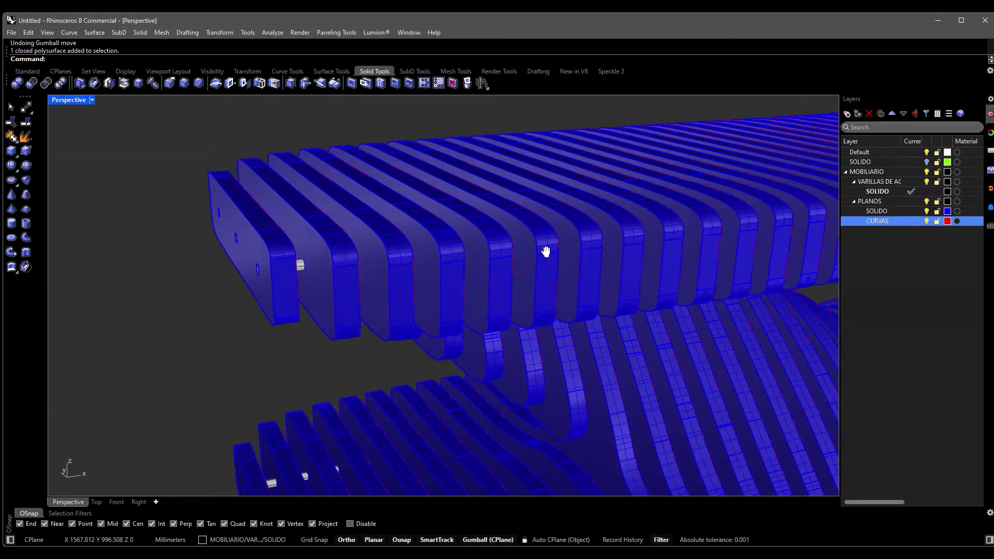
scroll(466, 261, "down", 3)
scroll(365, 277, "up", 3)
left_click(361, 279)
left_click(407, 271, "shift")
key("Escape")
left_click(478, 288)
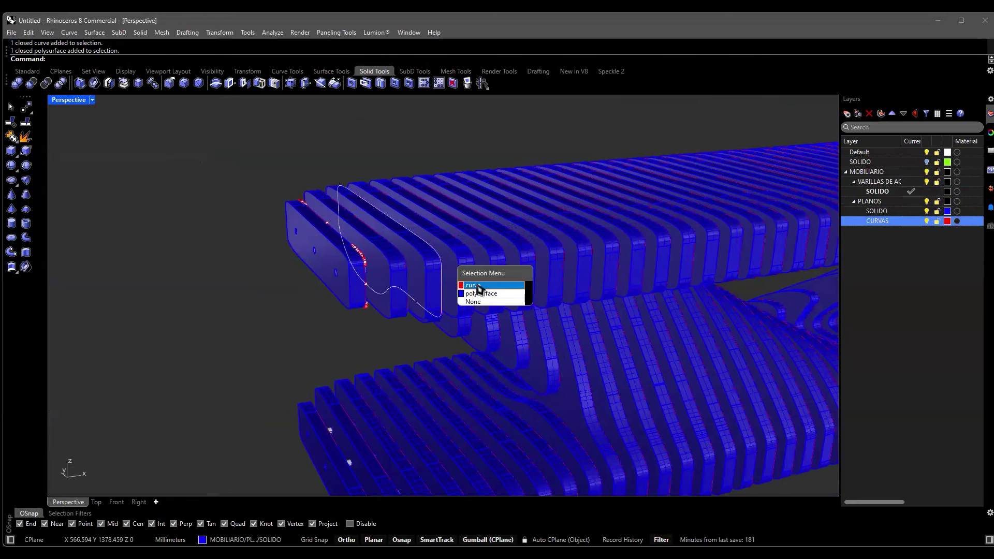
left_click(479, 289)
right_click_drag(479, 289, 356, 254)
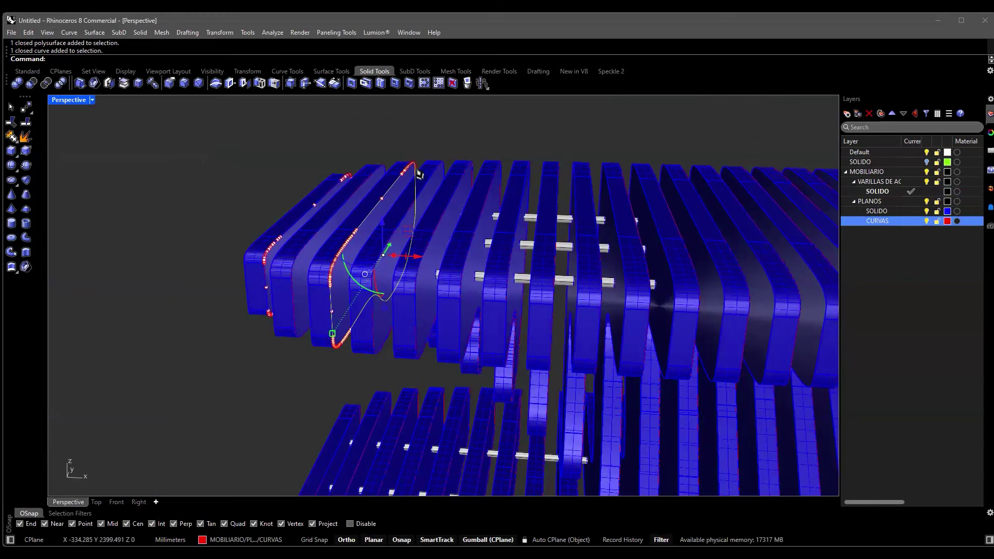
right_click_drag(401, 178, 192, 268)
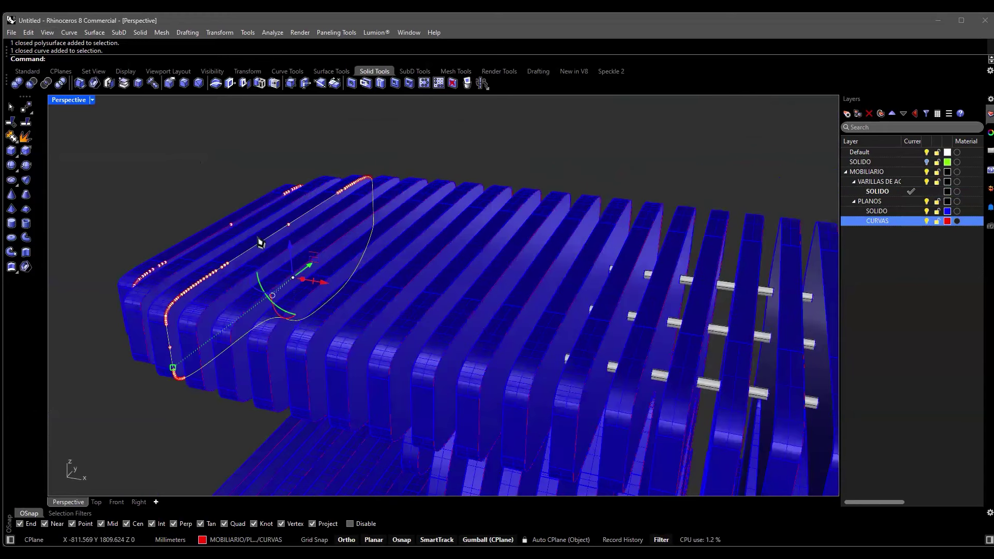
right_click_drag(335, 255, 399, 295)
Select a slat solid and its closed profile curve while orbiting the bench, then clear the selection.
left_click(402, 299)
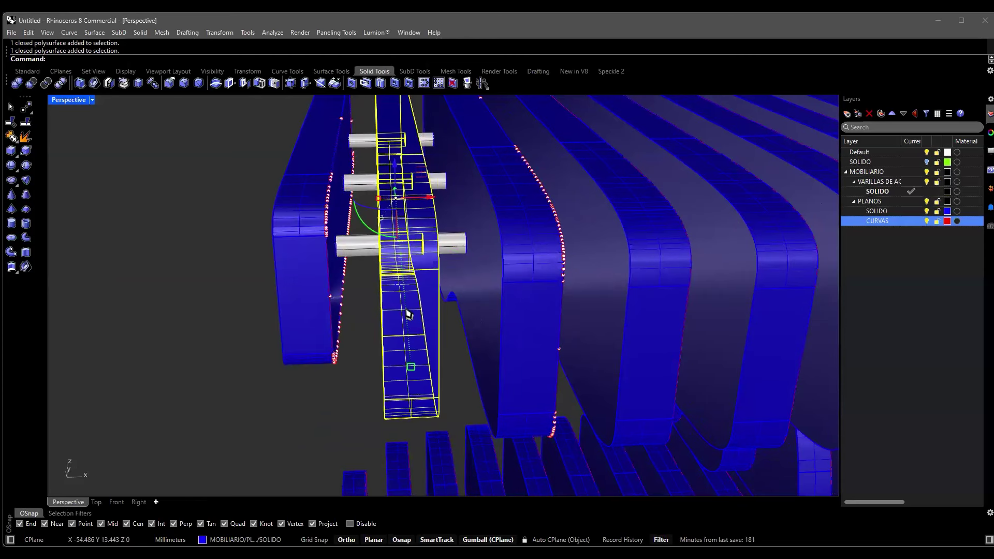
scroll(407, 314, "down", 5)
right_click_drag(362, 325, 320, 196)
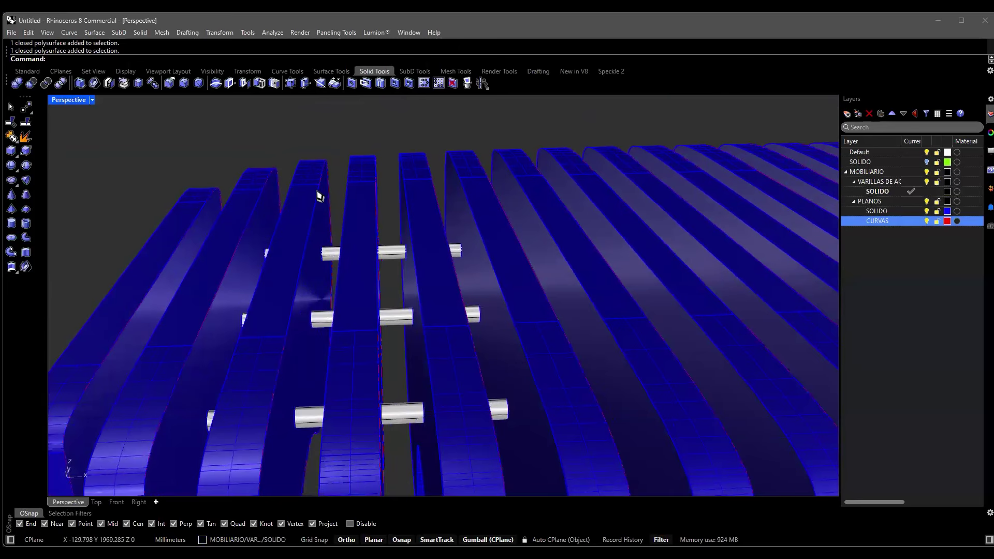
right_click_drag(375, 200, 332, 195)
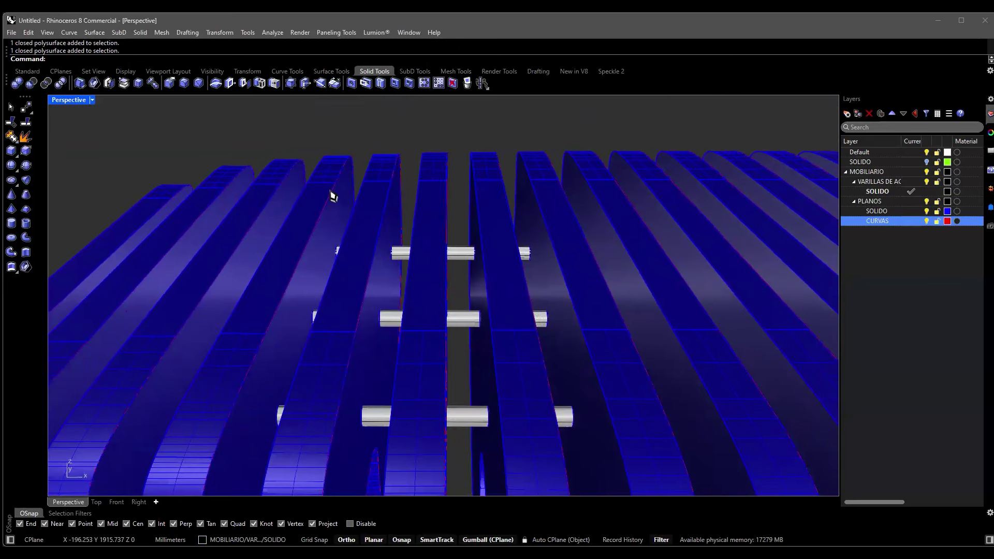
left_click(365, 216)
left_click(365, 224)
right_click_drag(366, 223, 311, 332)
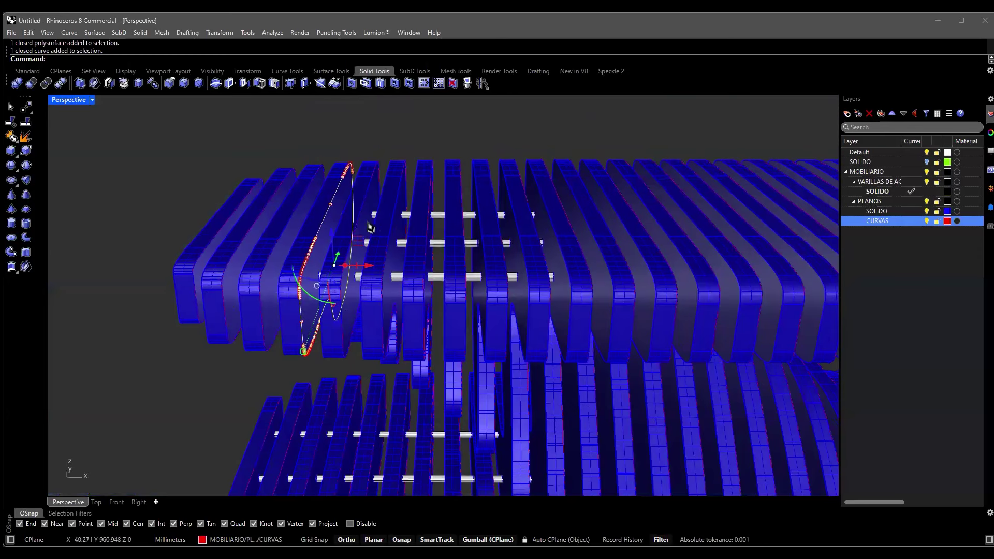
scroll(269, 275, "down", 5)
mouse_move(321, 275)
right_mouse_down()
mouse_move(379, 291)
mouse_move(224, 288)
mouse_move(322, 284)
right_mouse_up()
scroll(296, 290, "up", 3)
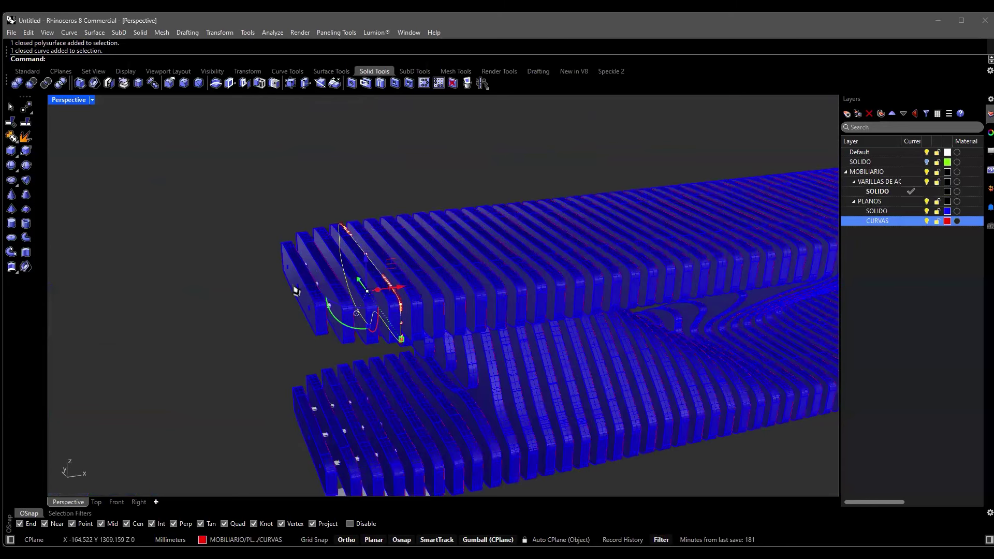
scroll(659, 262, "down", 5)
right_click_drag(583, 273, 415, 222)
right_click_drag(524, 347, 648, 421)
key("Escape")
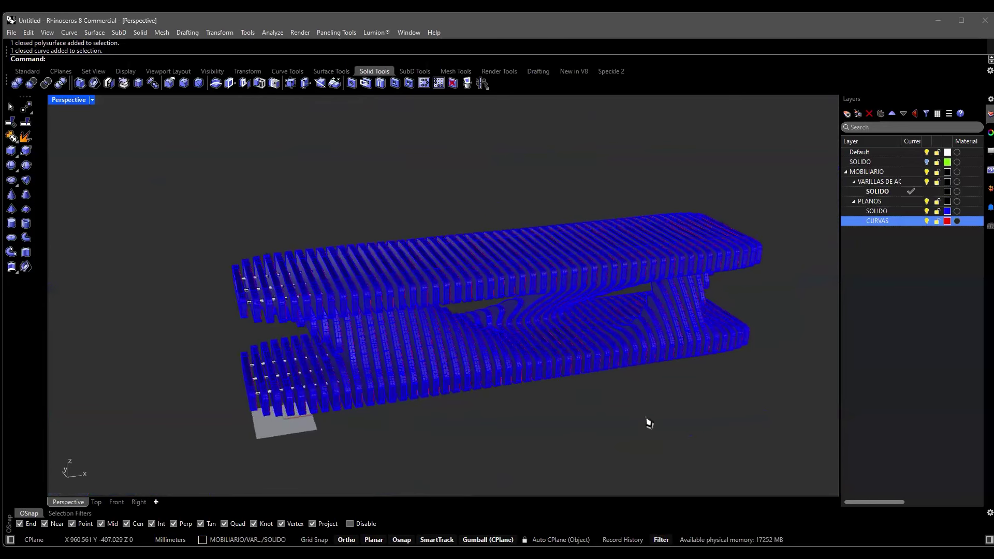
Orbit the Perspective view to a frontal view of the bench and choose Rendered display mode.
left_click(898, 325)
scroll(357, 287, "up", 6)
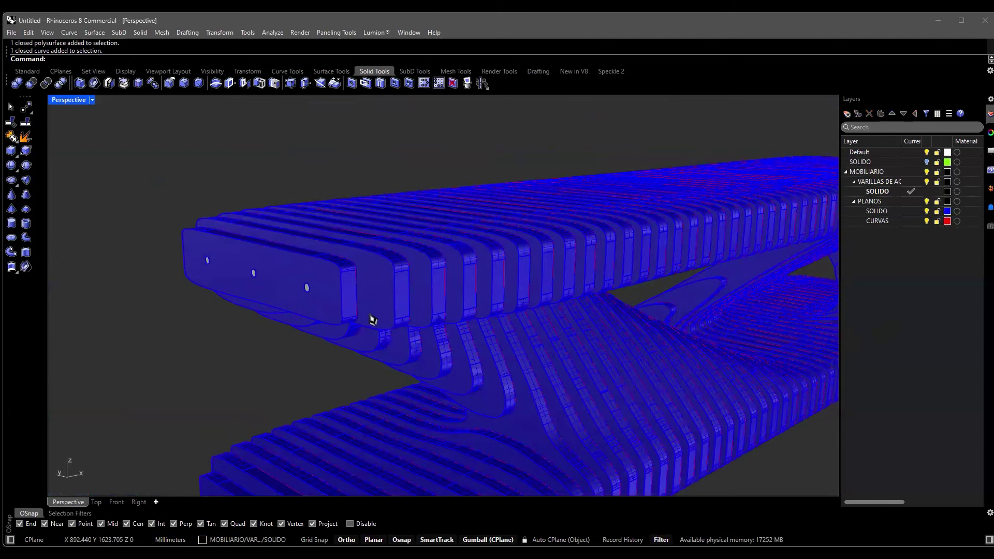
scroll(373, 319, "down", 5)
right_click_drag(502, 333, 640, 383)
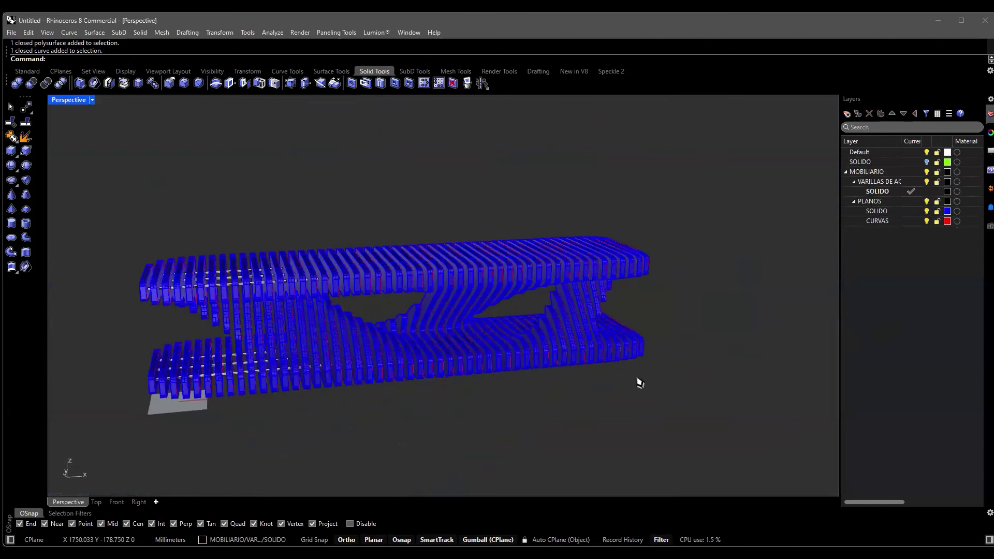
right_click_drag(554, 372, 588, 153)
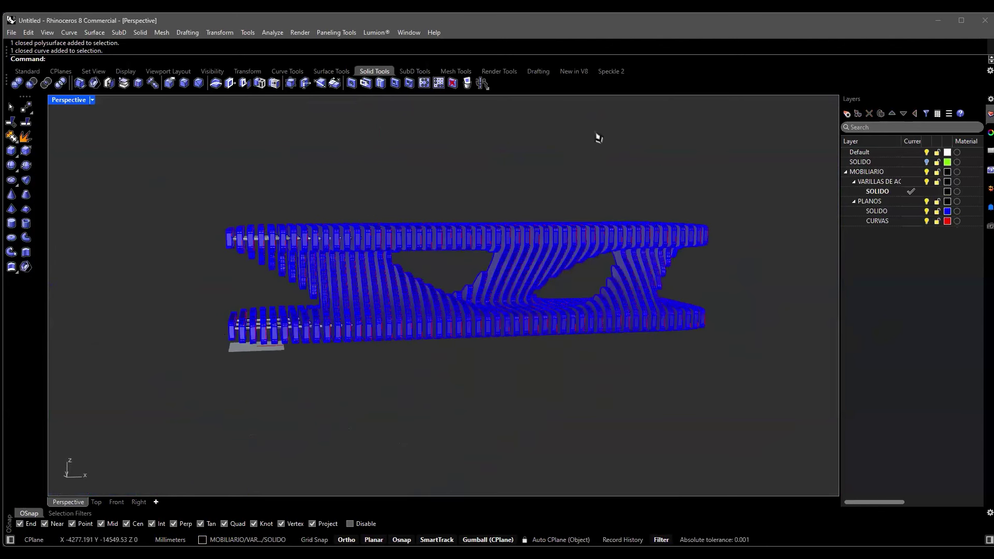
right_click_drag(352, 238, 495, 407)
right_click_drag(392, 291, 606, 412)
scroll(523, 285, "up", 5)
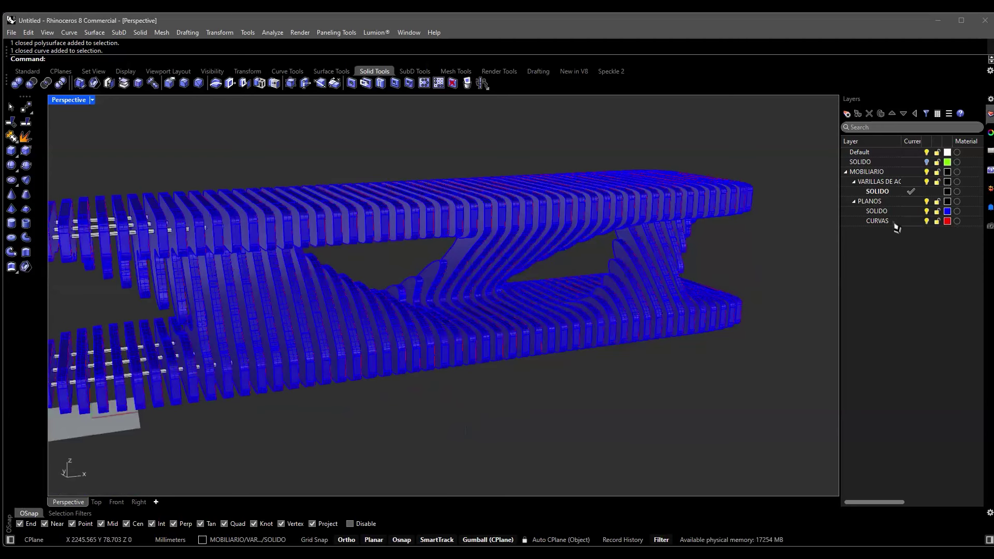
left_click(47, 32)
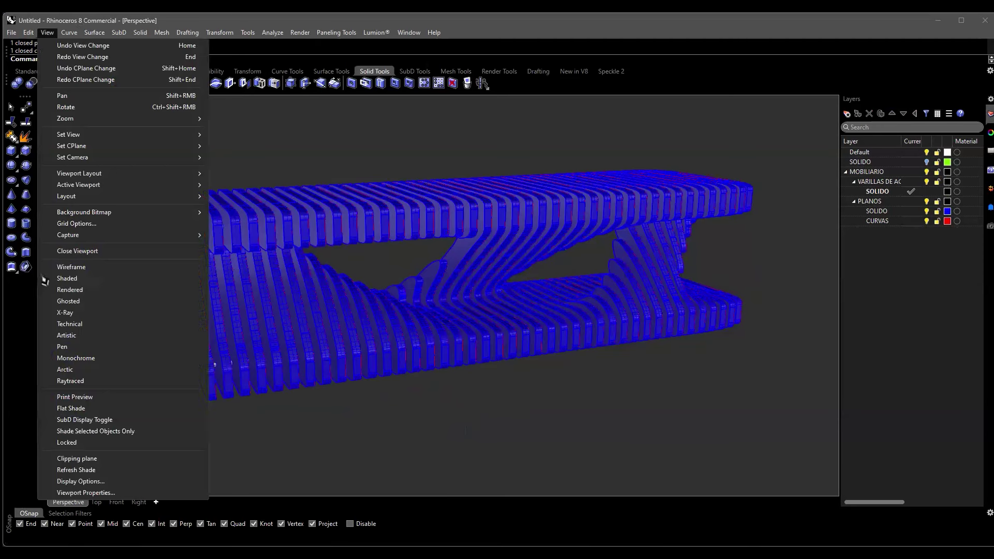
left_click(68, 289)
Turn off the CURVAS layer to hide the red profile curves in the rendered view.
right_click_drag(512, 311, 930, 313)
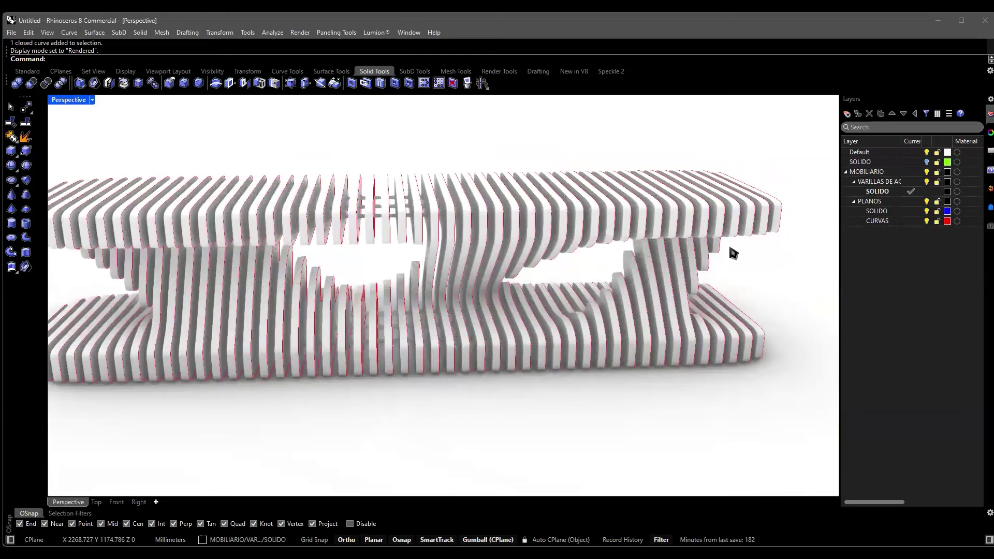
right_click_drag(732, 254, 737, 307)
left_click(926, 221)
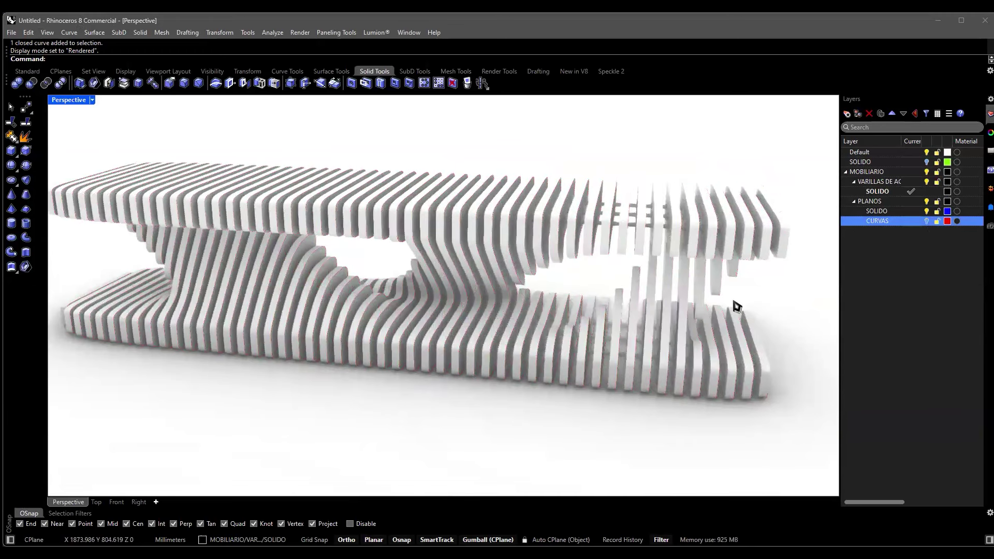
right_click_drag(736, 306, 754, 380)
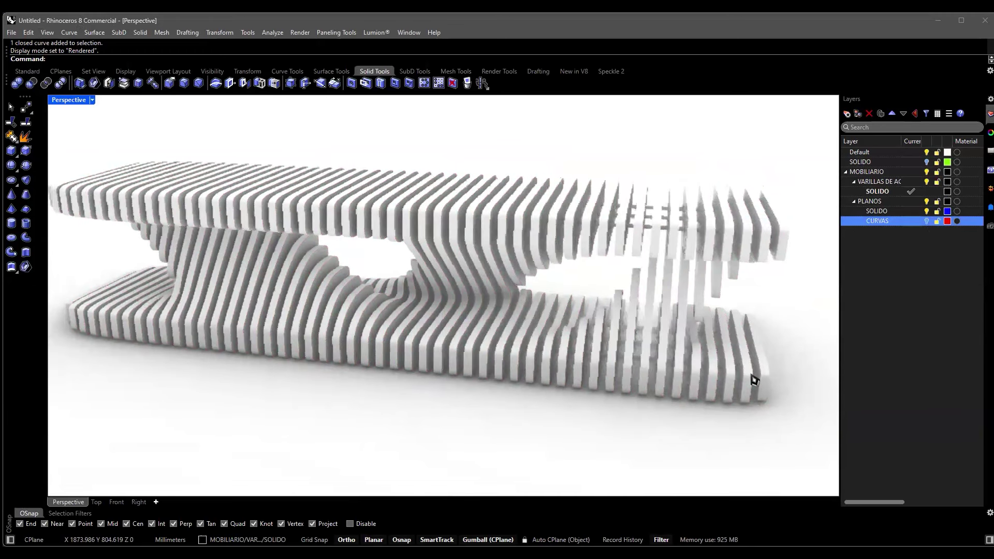
scroll(545, 304, "up", 5)
Select one of the rods together with the side plank.
left_click(544, 304)
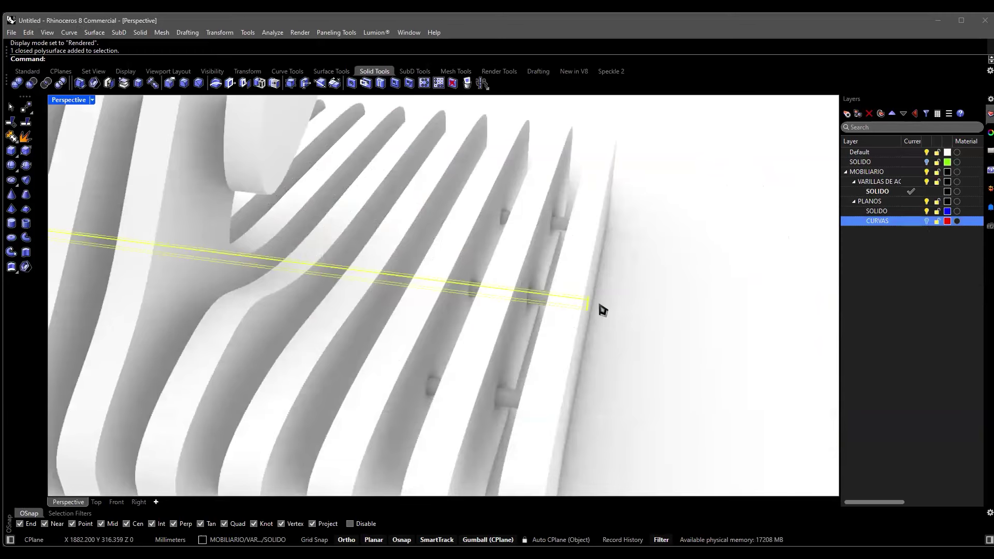
scroll(602, 309, "up", 2)
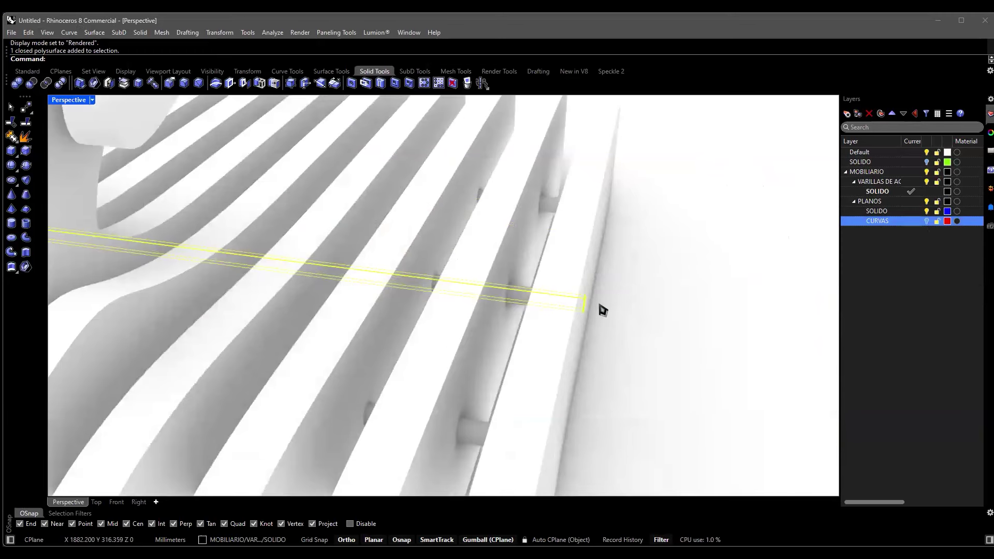
left_click(578, 269, "shift")
scroll(580, 270, "up", 3)
scroll(580, 270, "down", 5)
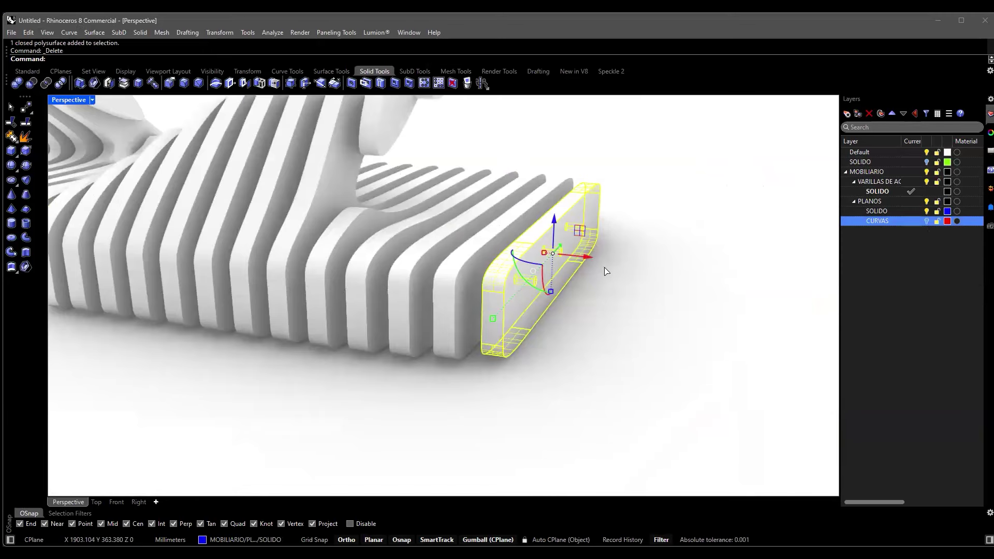
key("Delete")
scroll(551, 253, "up", 2)
scroll(549, 252, "down", 2)
key("ctrl+z")
right_click_drag(623, 268, 568, 279)
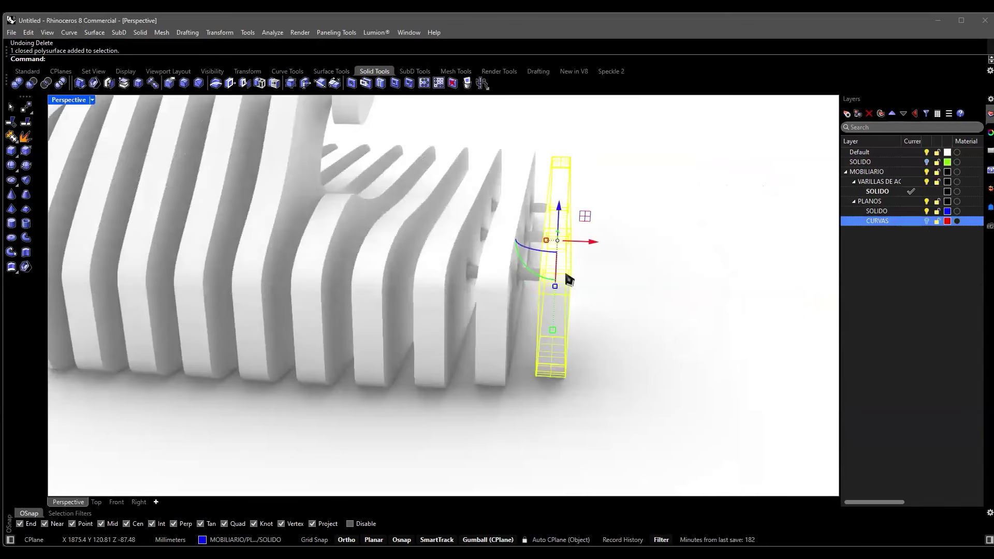
scroll(568, 279, "up", 3)
scroll(570, 285, "down", 3)
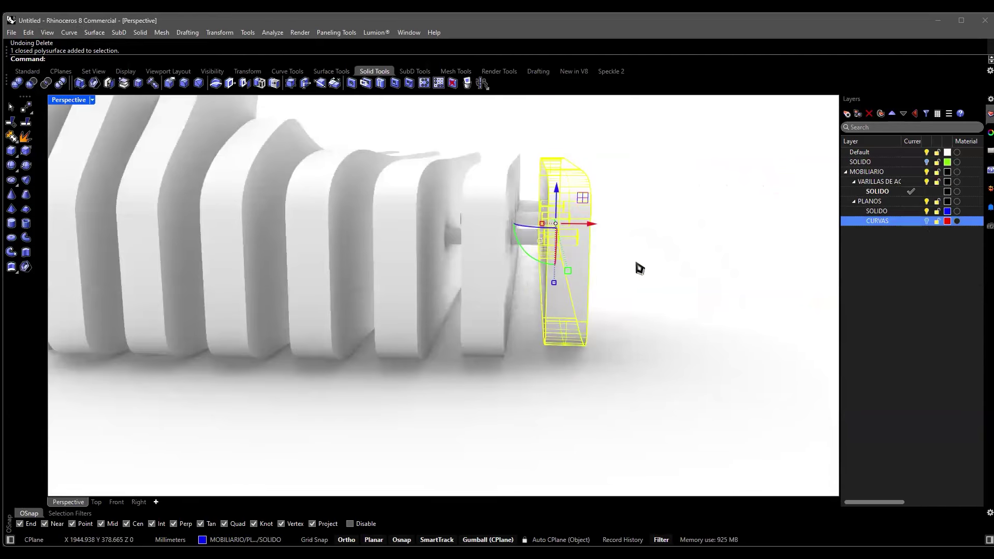
key("Escape")
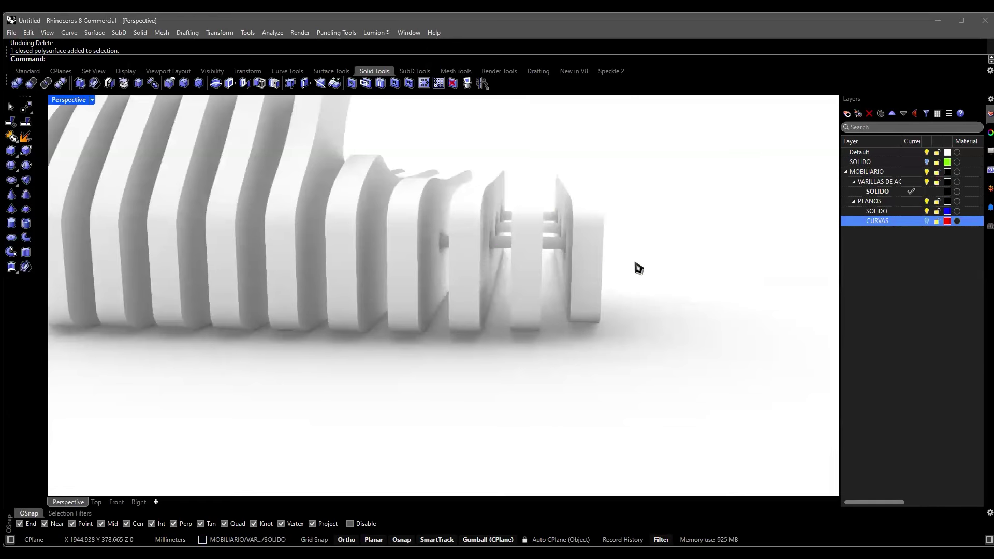
scroll(277, 348, "down", 5)
scroll(243, 398, "up", 5)
left_click(240, 400)
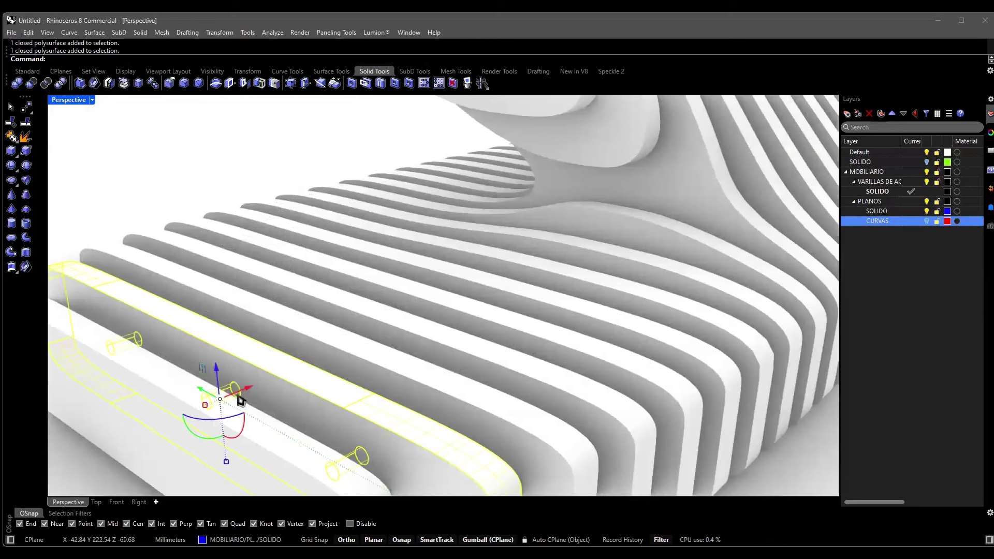
scroll(261, 319, "down", 4)
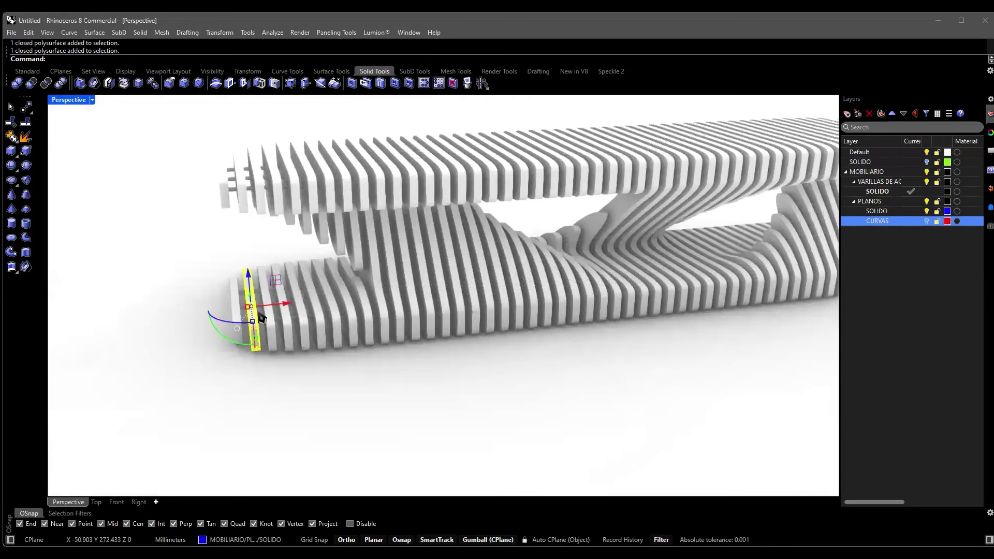
scroll(160, 225, "up", 5)
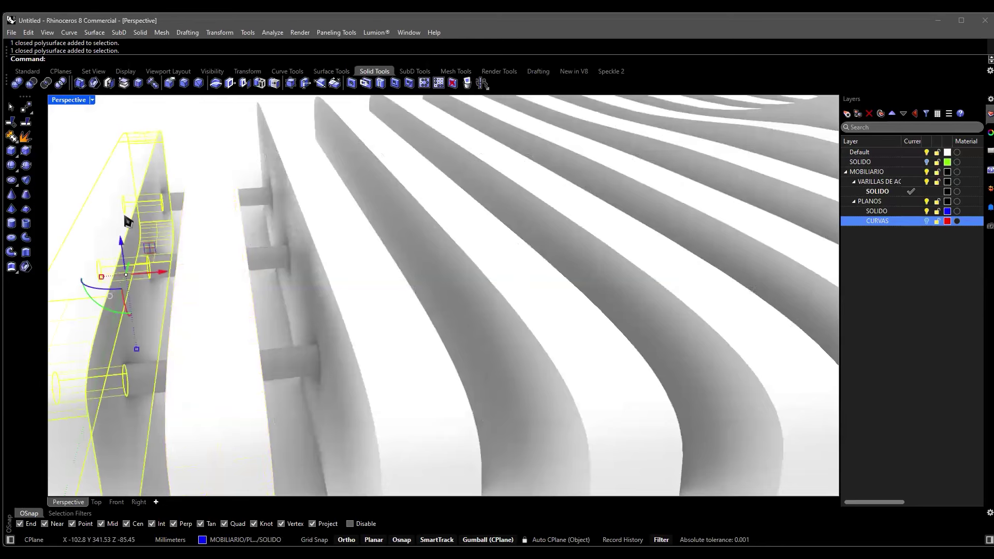
scroll(186, 244, "up", 3)
right_click_drag(186, 244, 186, 241)
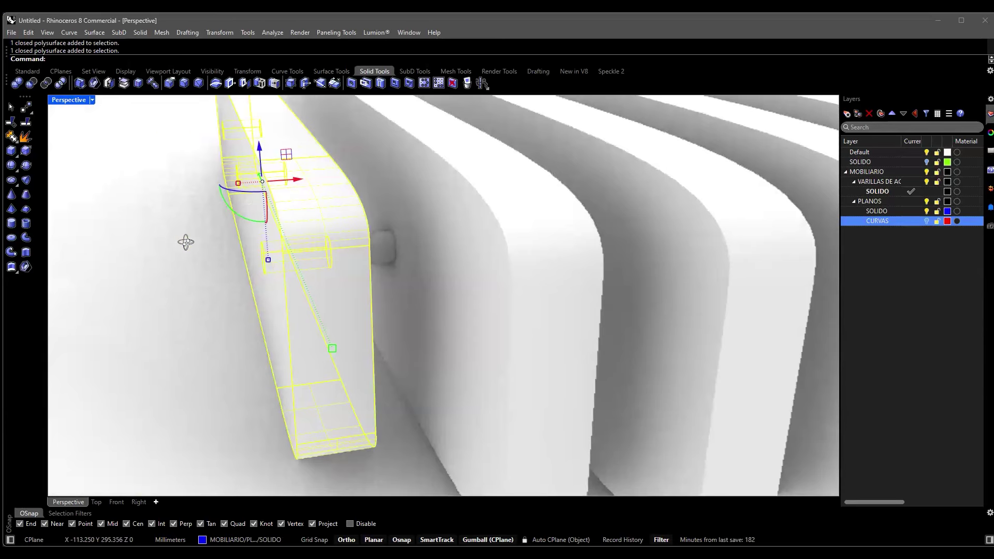
scroll(275, 242, "down", 5)
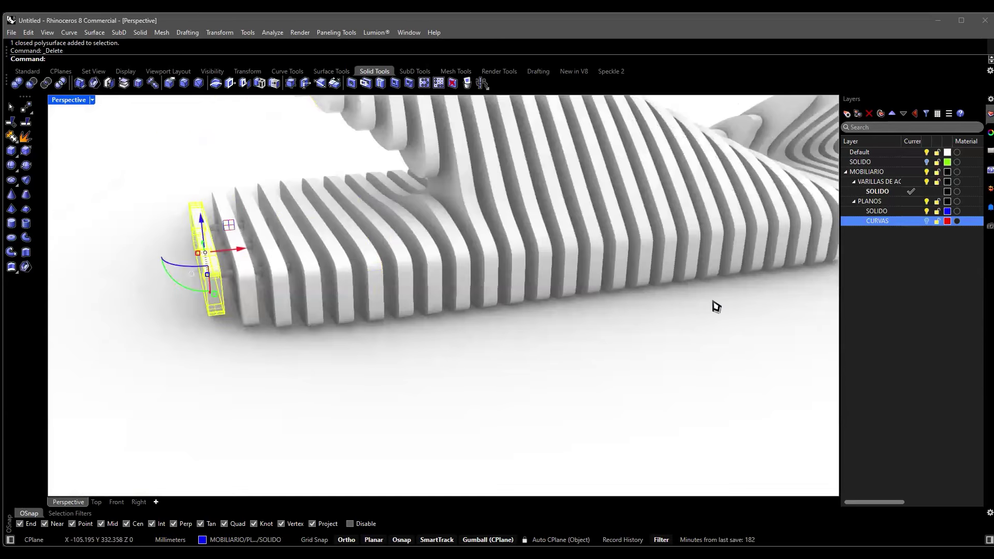
key("Delete")
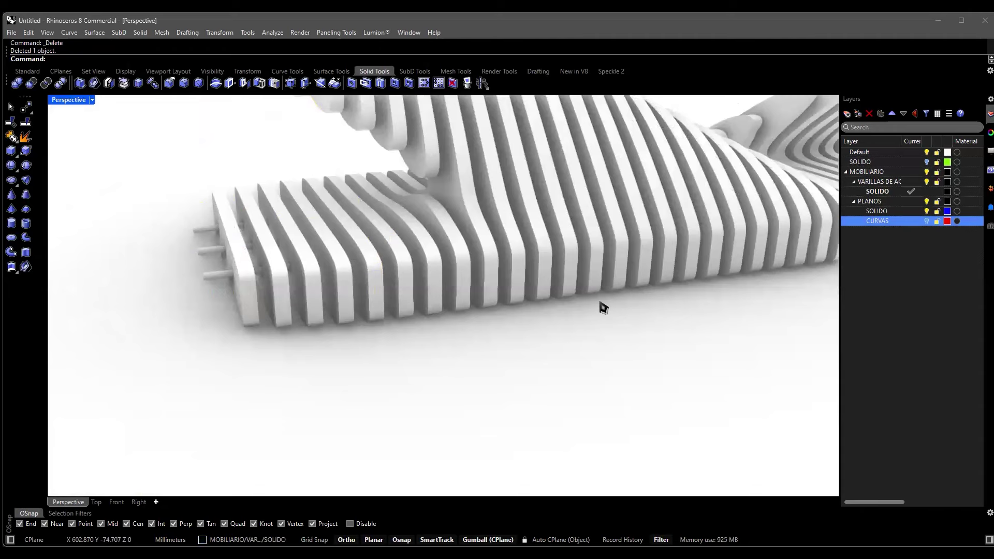
right_click_drag(599, 304, 610, 304)
right_click_drag(508, 288, 518, 289)
left_click(518, 288)
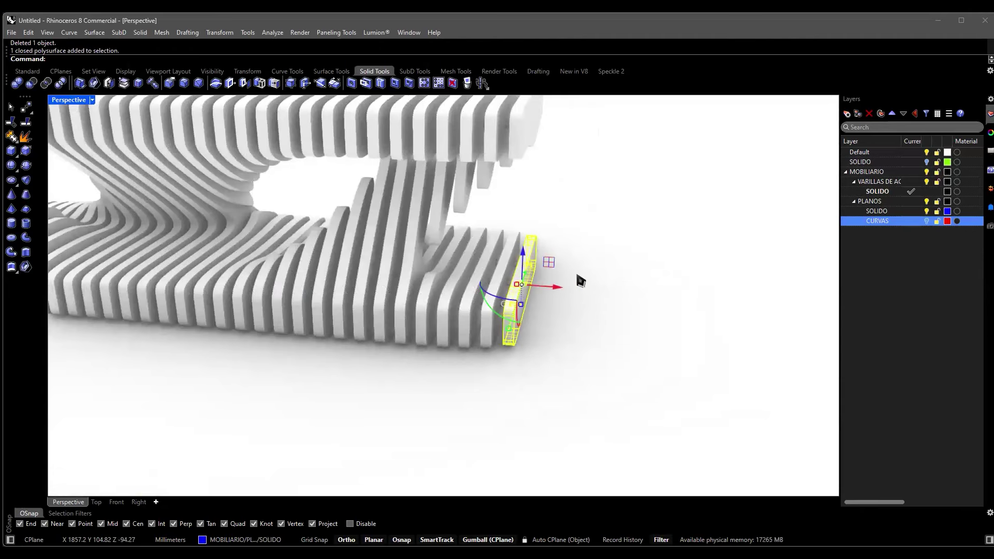
key("Delete")
scroll(443, 255, "down", 5)
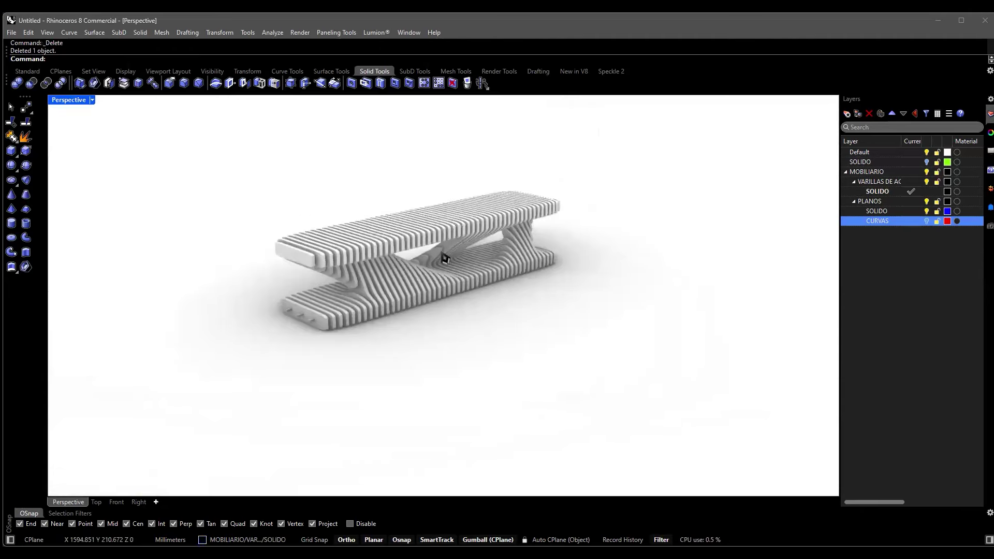
scroll(443, 257, "up", 2)
right_click_drag(459, 275, 448, 283)
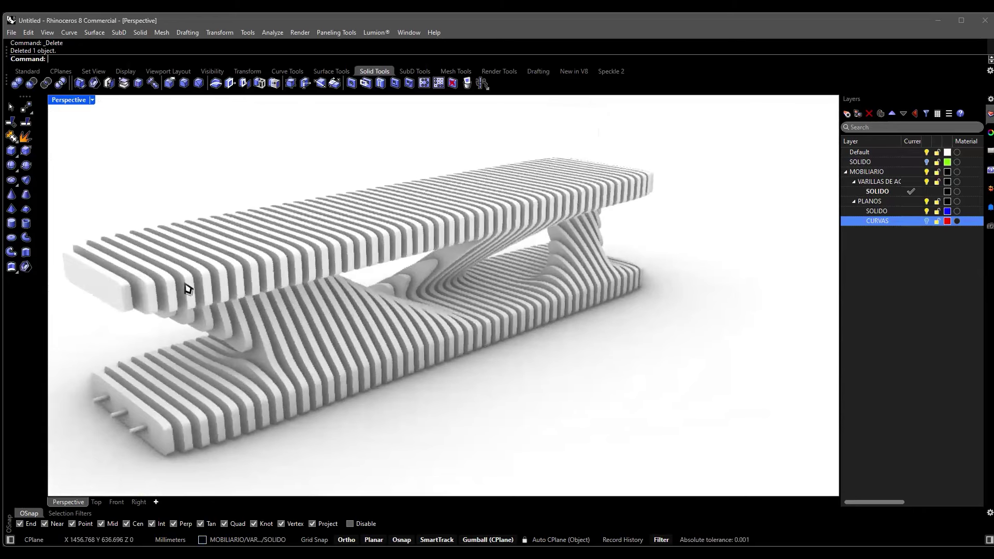
left_click(129, 299)
left_click(514, 426)
key("ctrl+z")
key("ctrl+z")
left_click(510, 426)
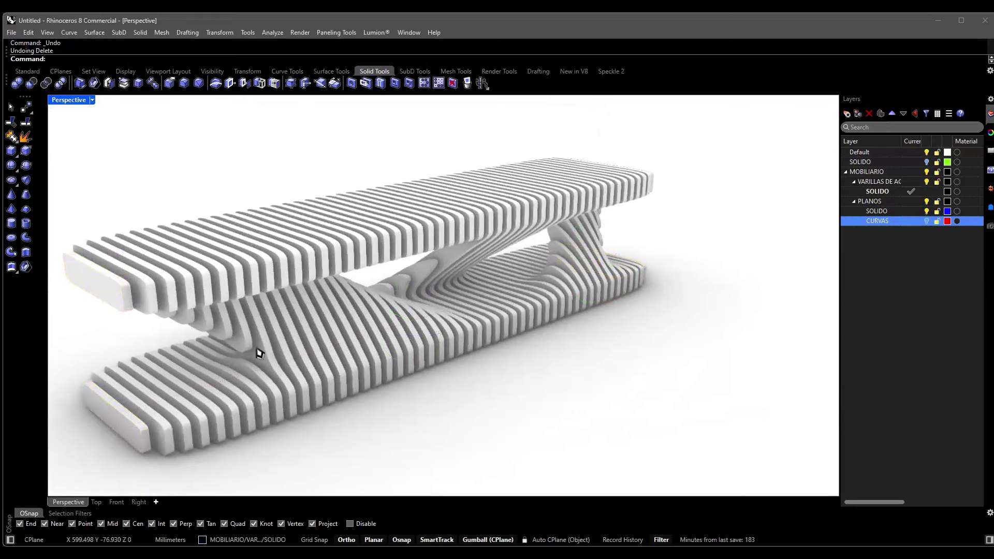
left_click(91, 277)
scroll(228, 224, "up", 5)
scroll(203, 171, "up", 5)
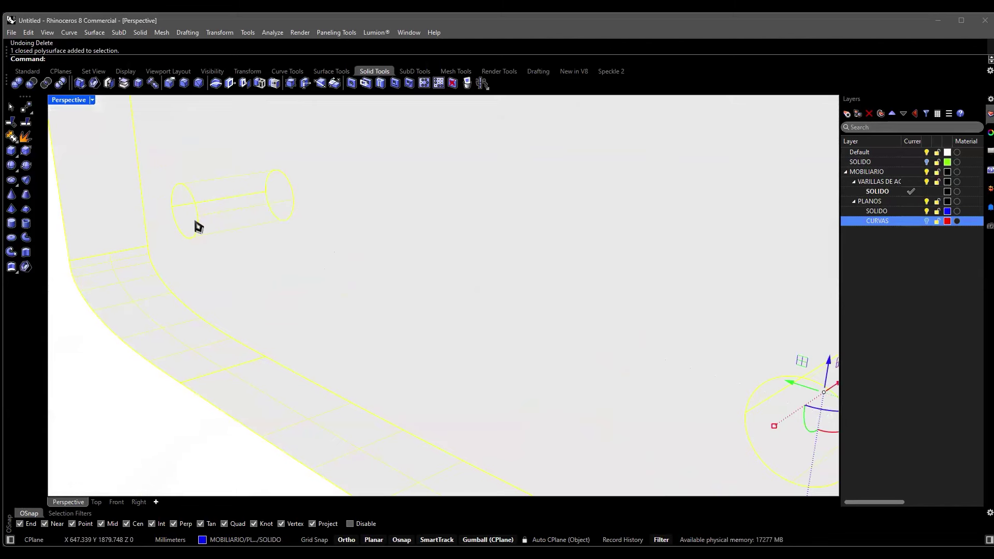
scroll(195, 225, "down", 10)
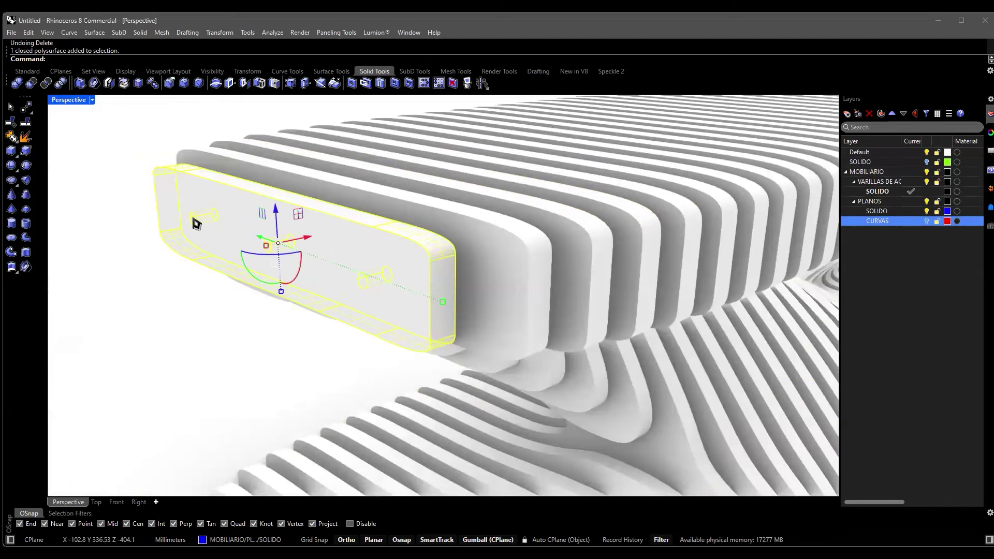
left_click(231, 269)
scroll(188, 225, "up", 5)
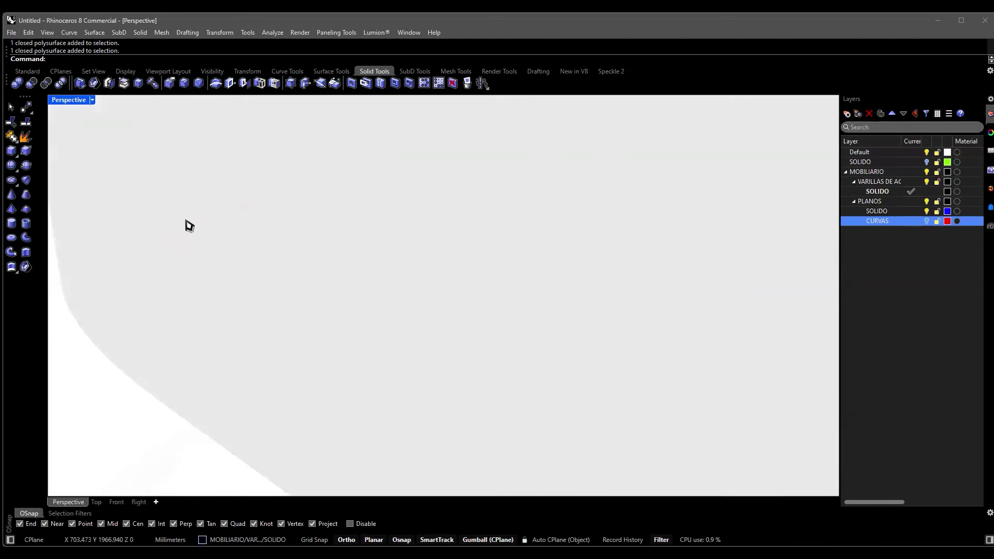
scroll(181, 230, "down", 5)
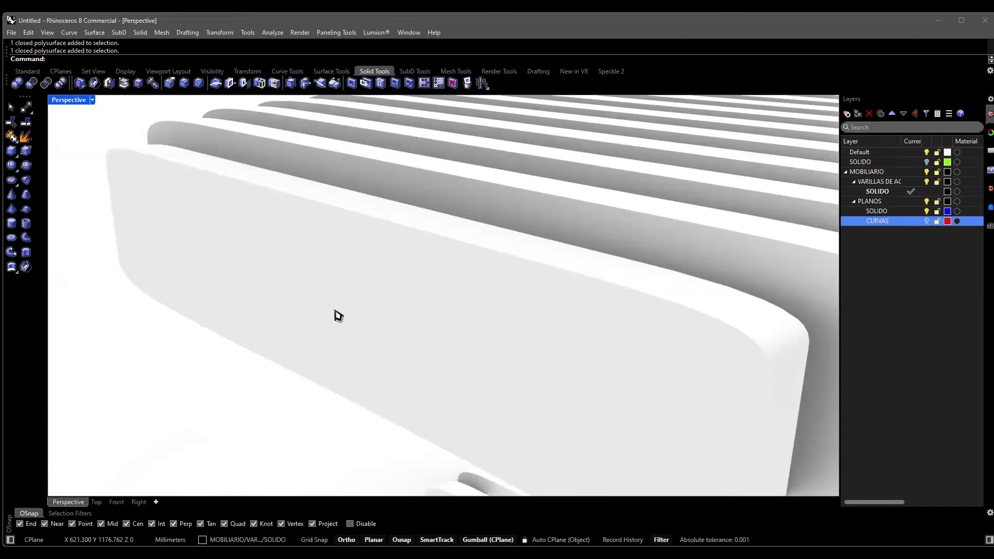
scroll(352, 308, "down", 5)
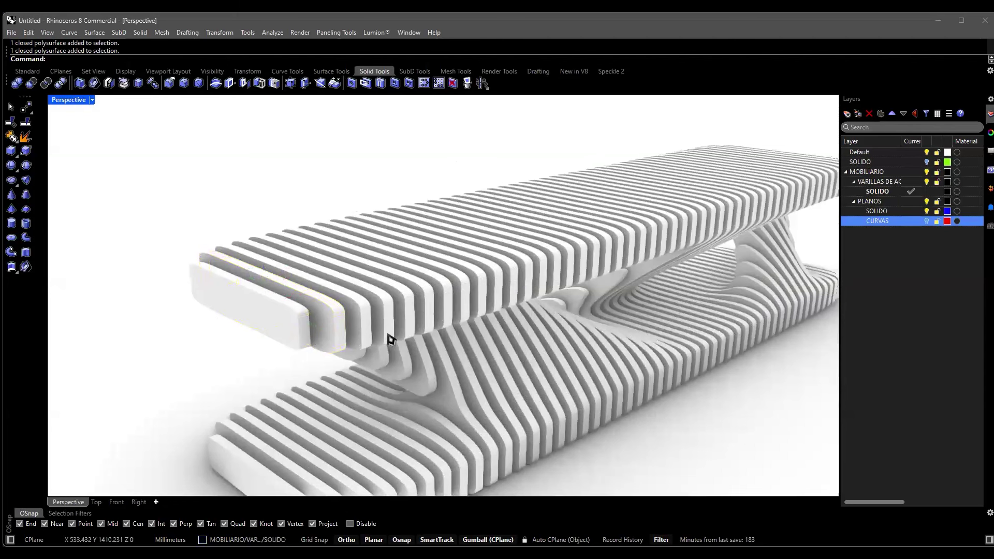
right_click_drag(399, 333, 376, 333)
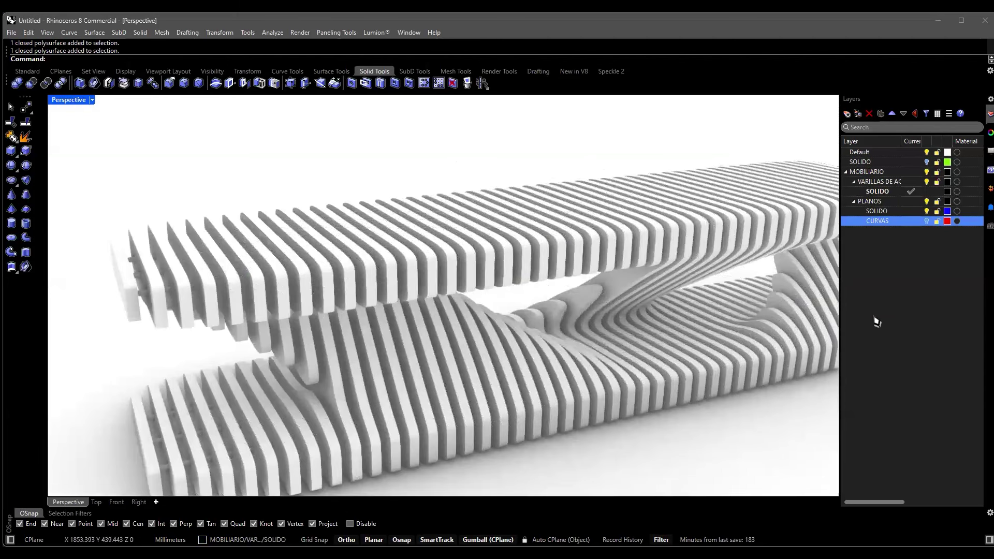
left_click(896, 291)
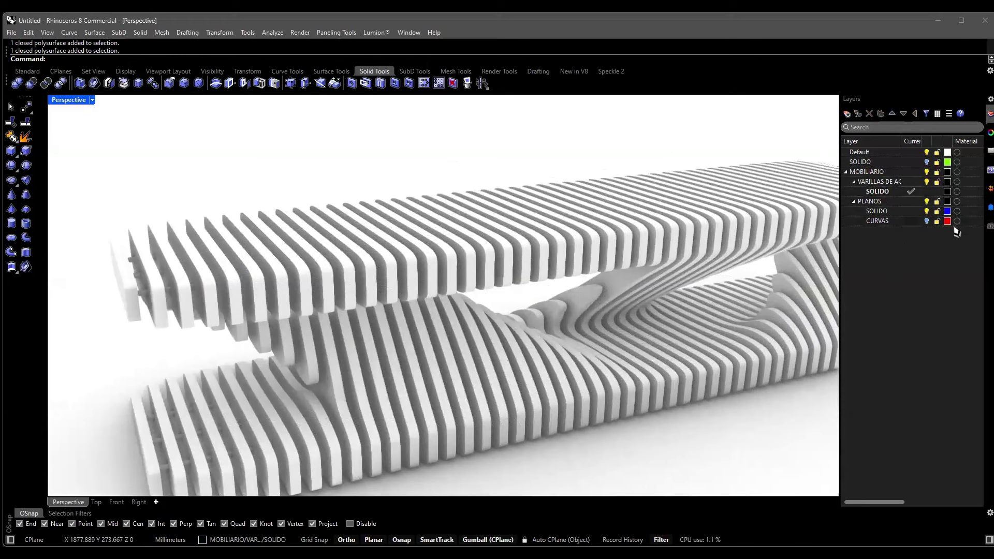
Open the rods' SOLIDO layer material and start an import from the material library.
left_click(958, 194)
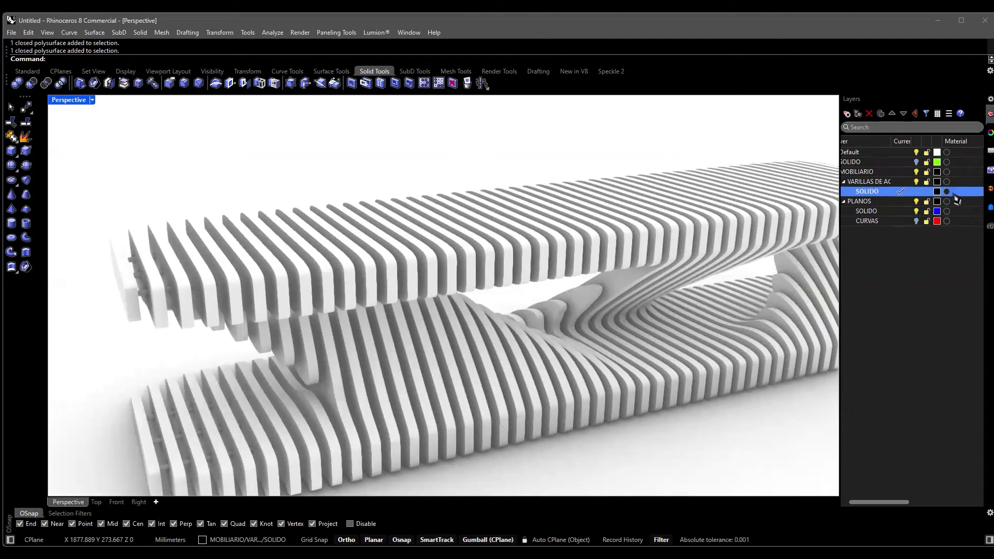
left_click(946, 192)
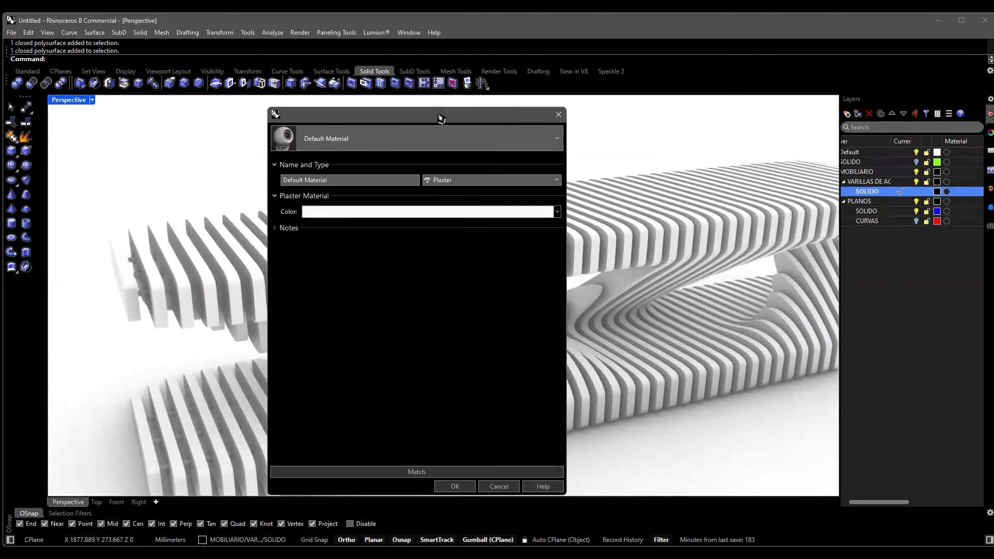
left_click_drag(410, 109, 638, 93)
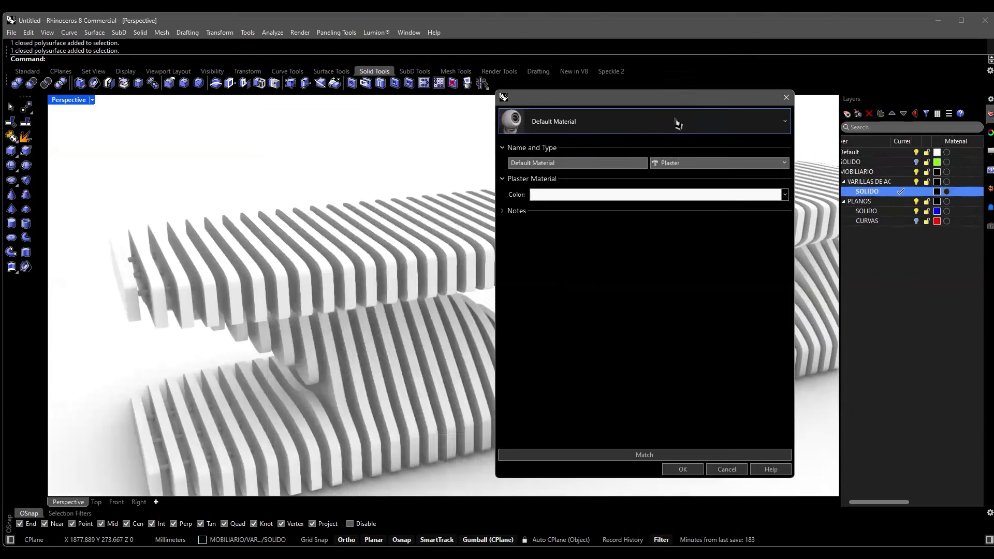
left_click(567, 126)
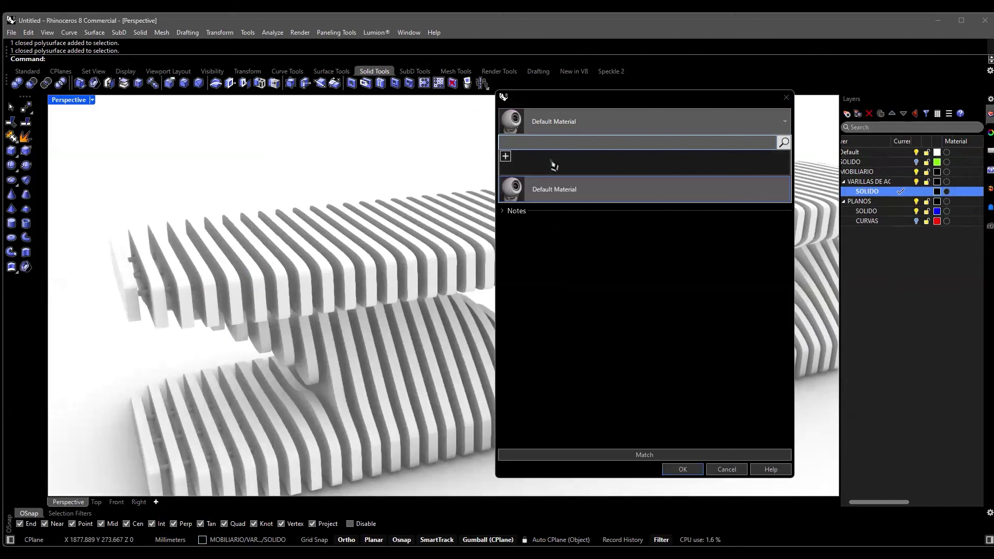
left_click(508, 158)
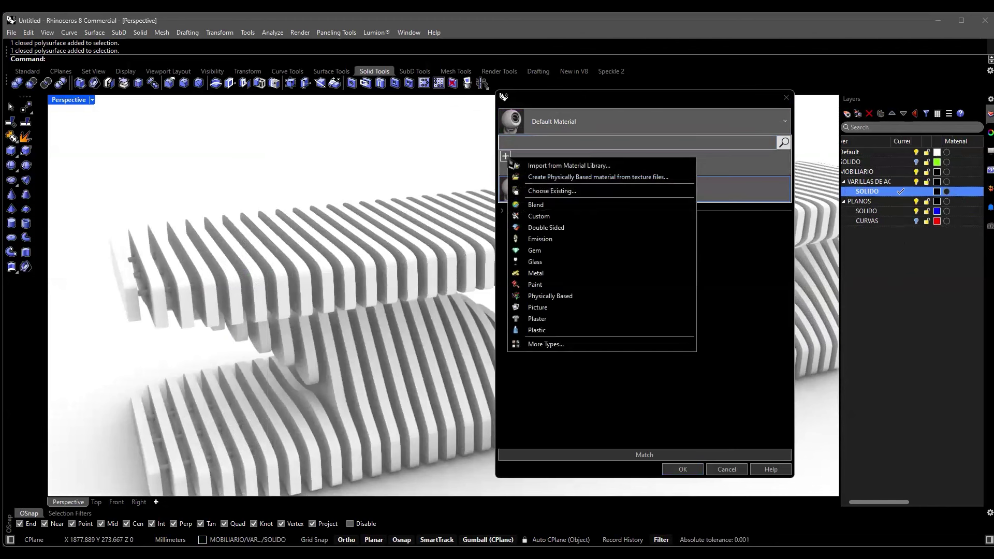
left_click(574, 167)
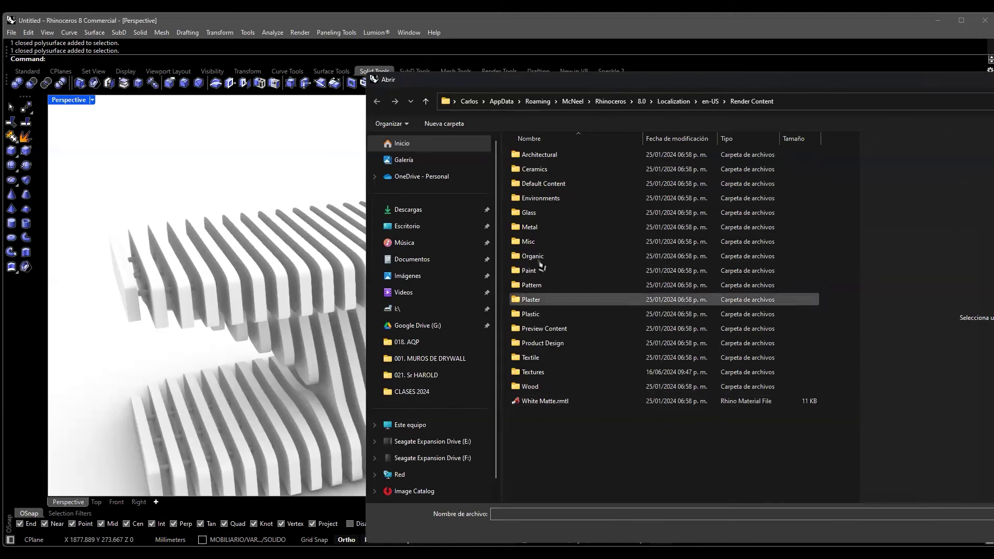
Load Anigre.rmtl from the library's Wood folder.
key("p")
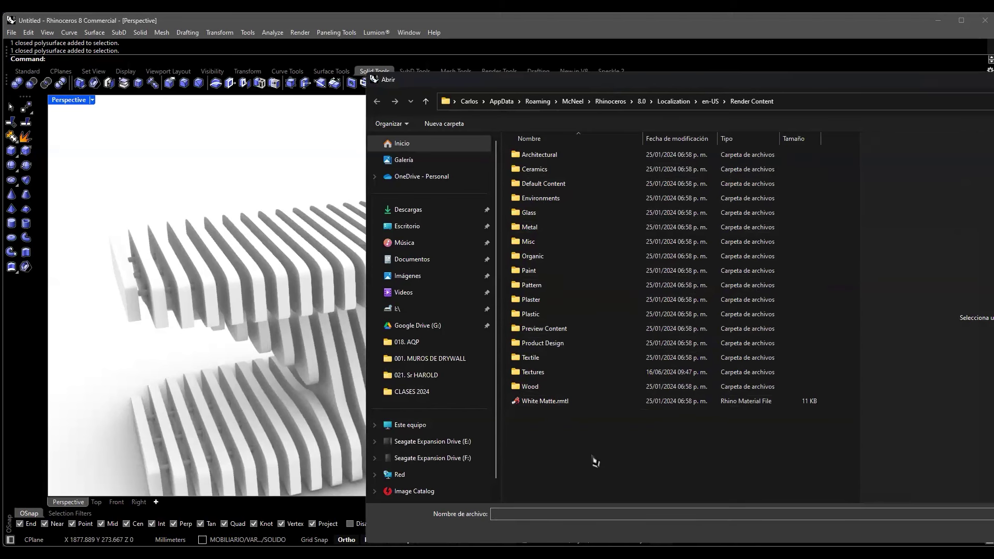
double_click(541, 389)
left_click_drag(857, 180, 865, 247)
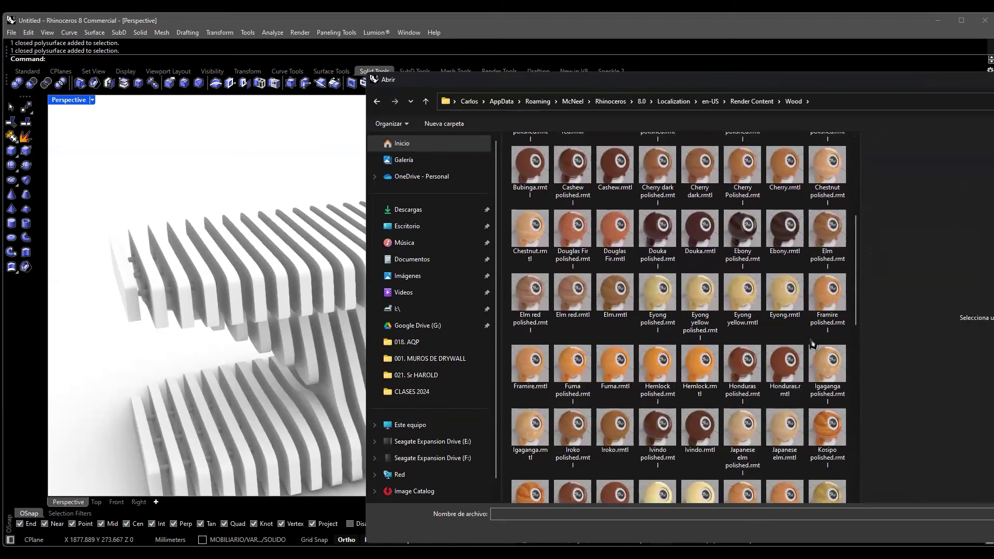
scroll(801, 332, "down", 8)
scroll(661, 358, "up", 10)
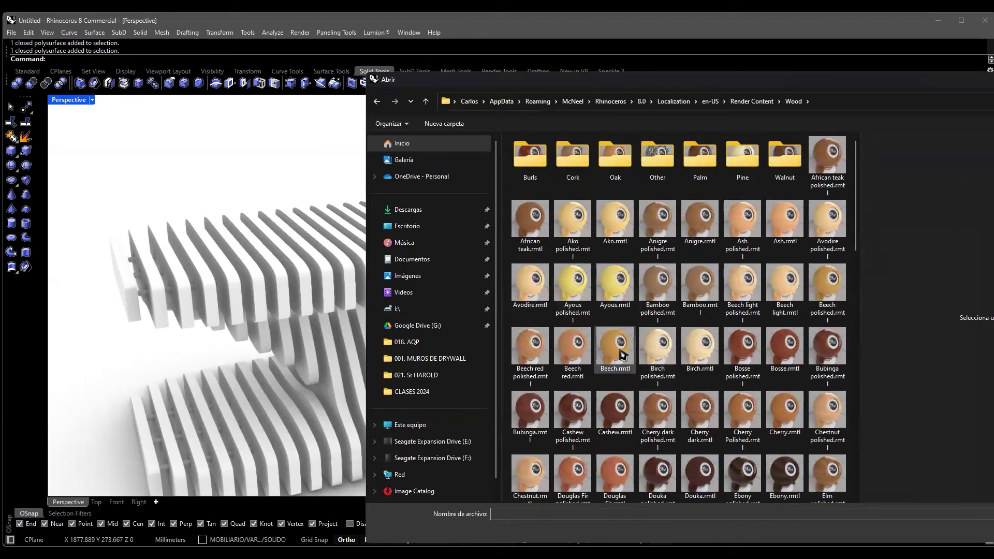
left_click(709, 225)
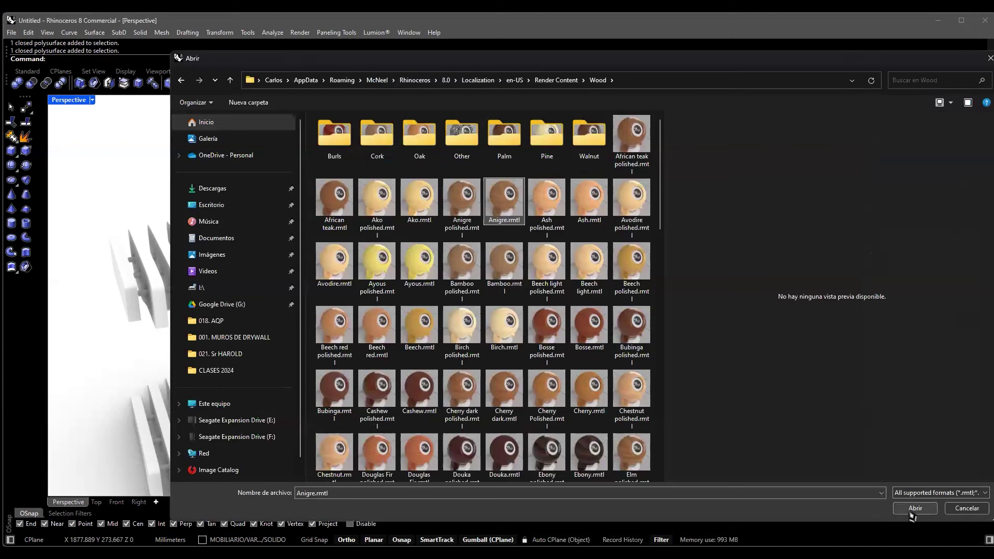
key("Escape")
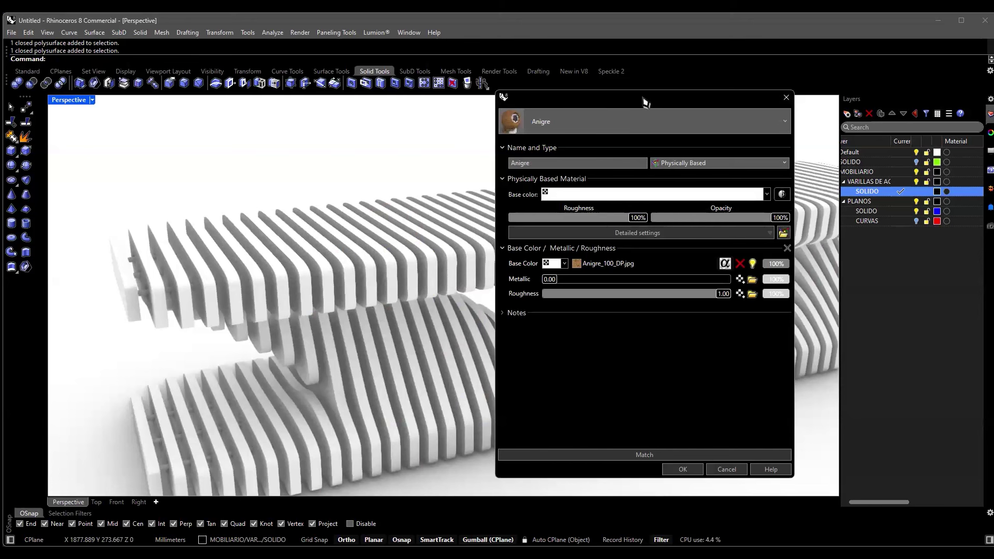
Confirm with OK to assign the Anigre wood material to the SOLIDO layer.
left_click_drag(645, 102, 669, 102)
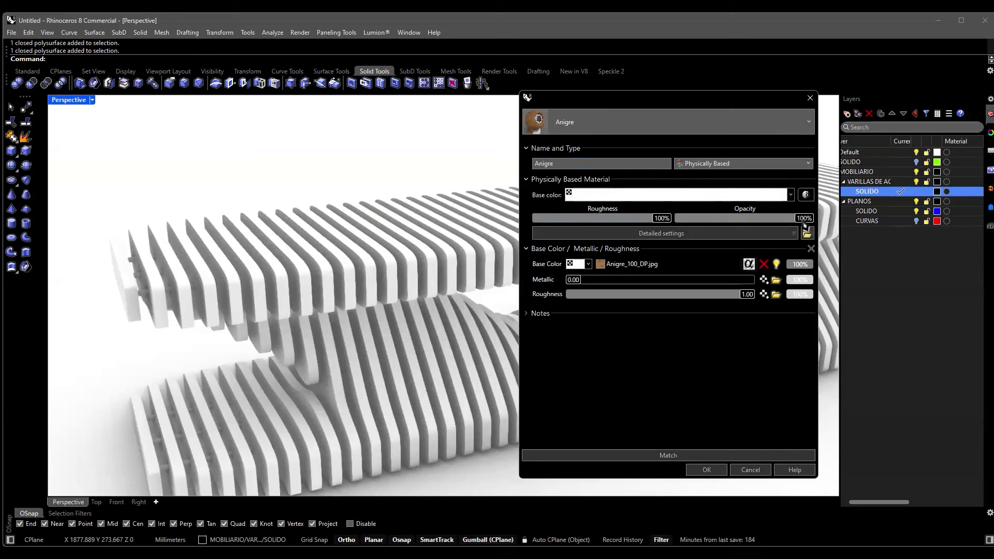
left_click_drag(805, 223, 814, 221)
left_click(704, 471)
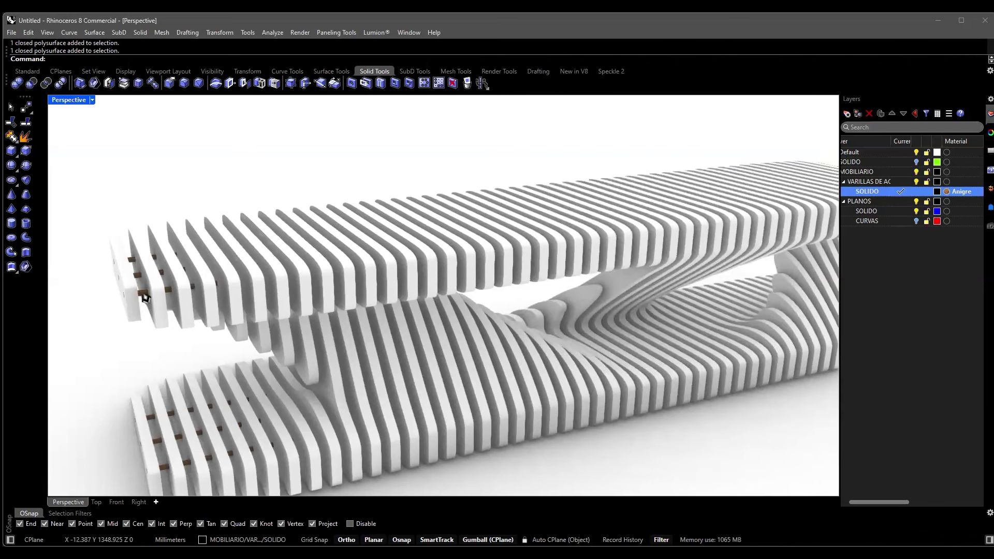
scroll(140, 302, "up", 5)
key("Home")
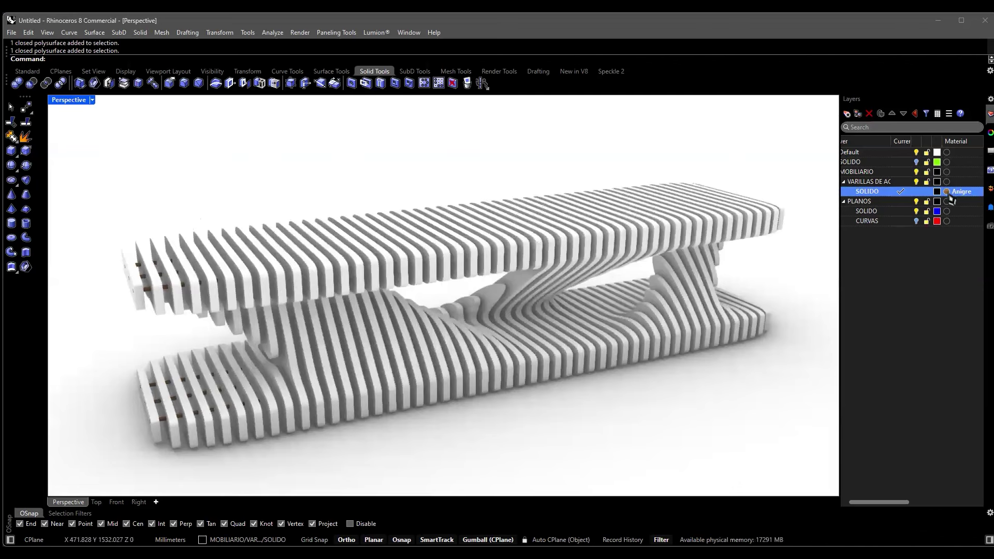
Import Satin Olive Anodized Aluminum.rmtl from Metal > Satin into the rods layer's material.
left_click(952, 195)
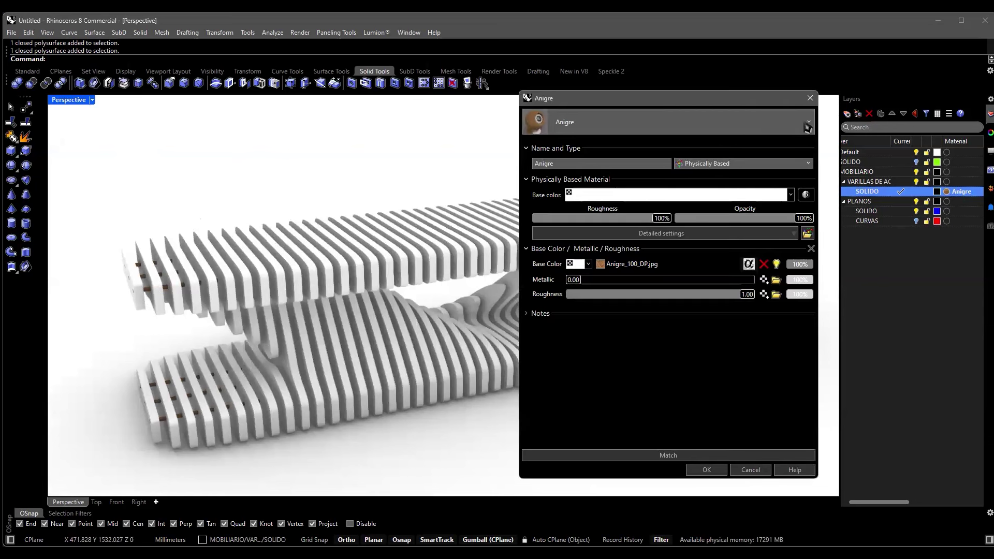
left_click(807, 127)
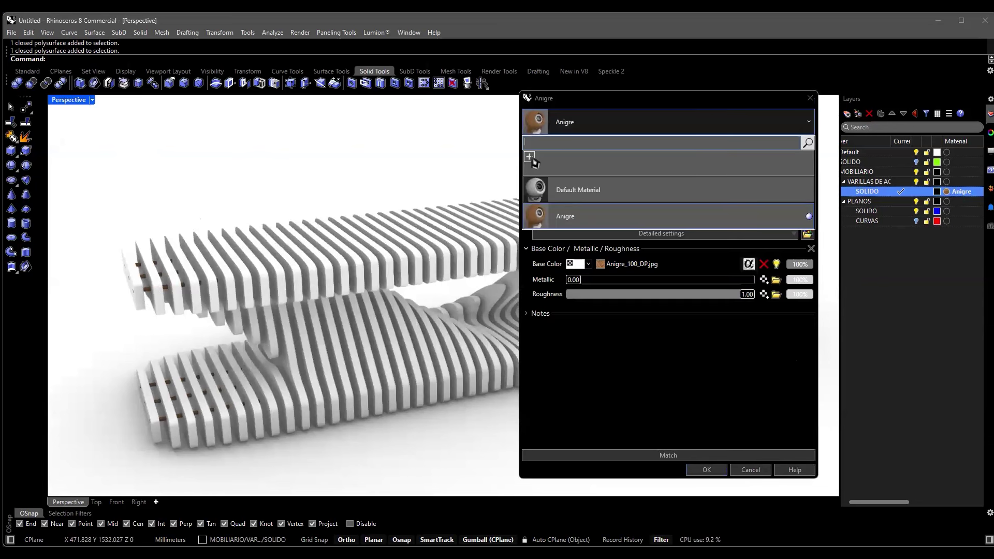
left_click(530, 159)
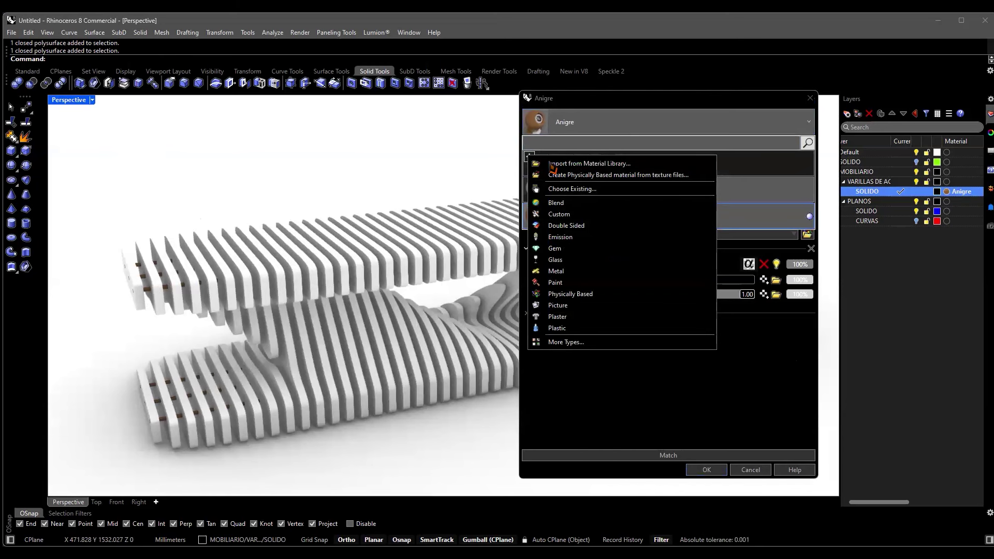
left_click(552, 164)
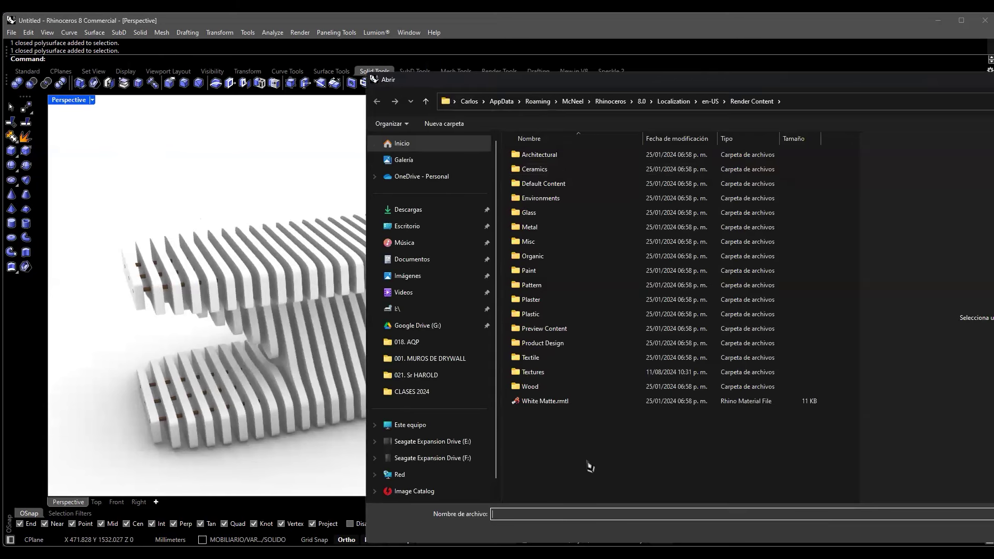
double_click(533, 228)
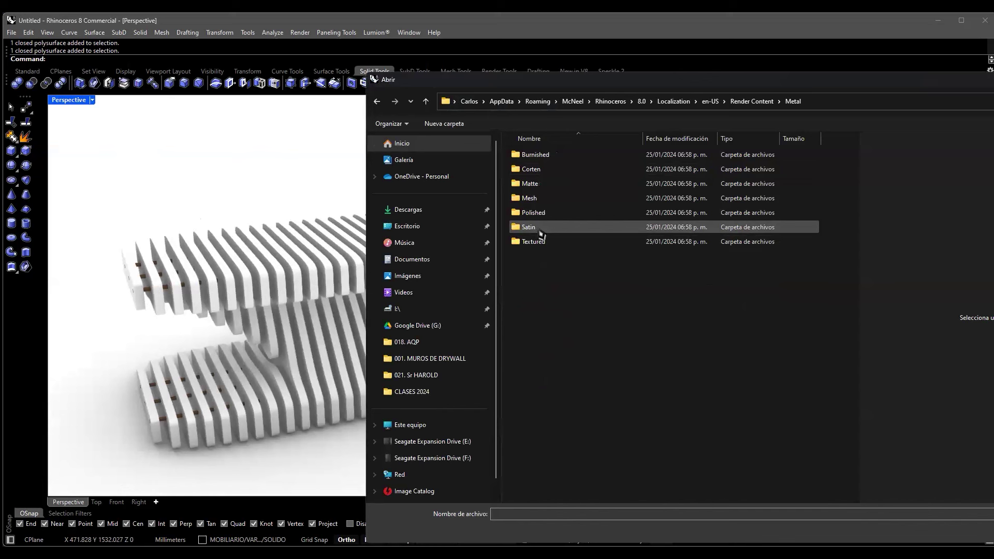
left_click(541, 229)
double_click(538, 230)
left_click(646, 217)
key("Tab")
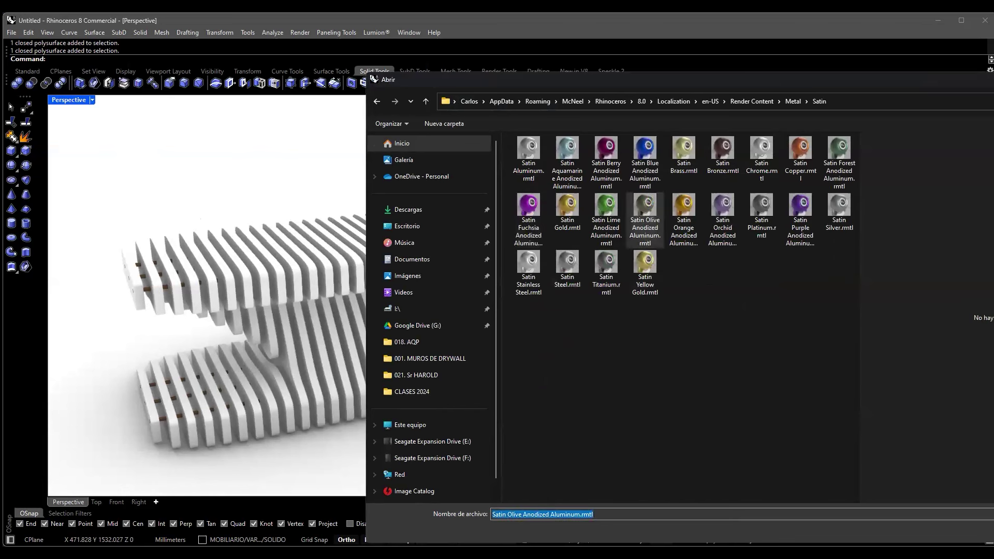
key("Return")
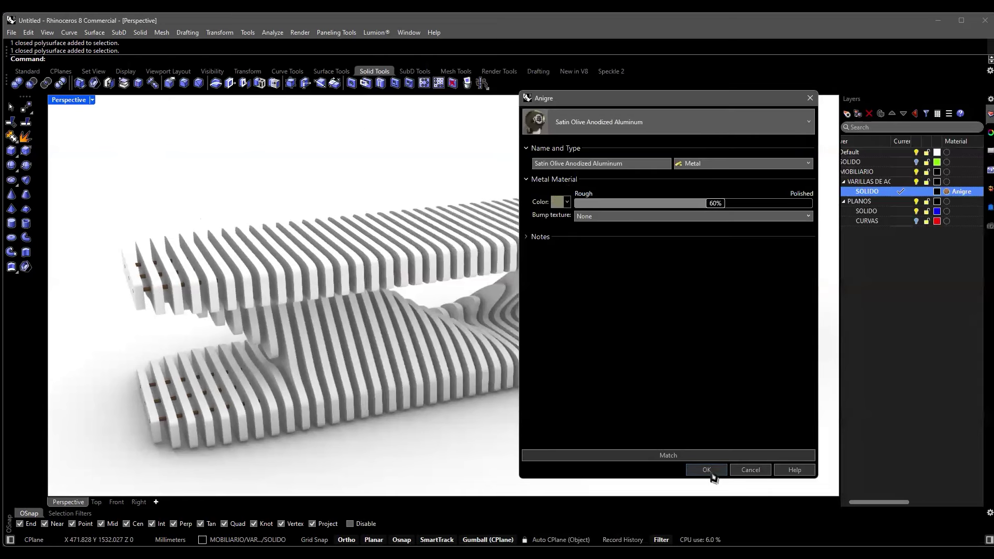
Apply the olive aluminium material to the rods and select the PLANOS SOLIDO layer.
left_click(706, 470)
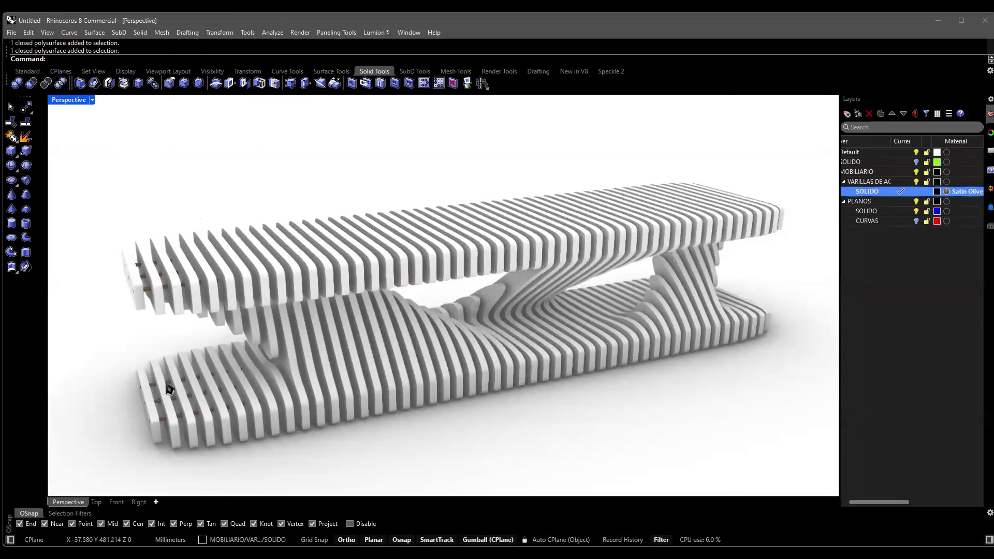
scroll(168, 388, "up", 5)
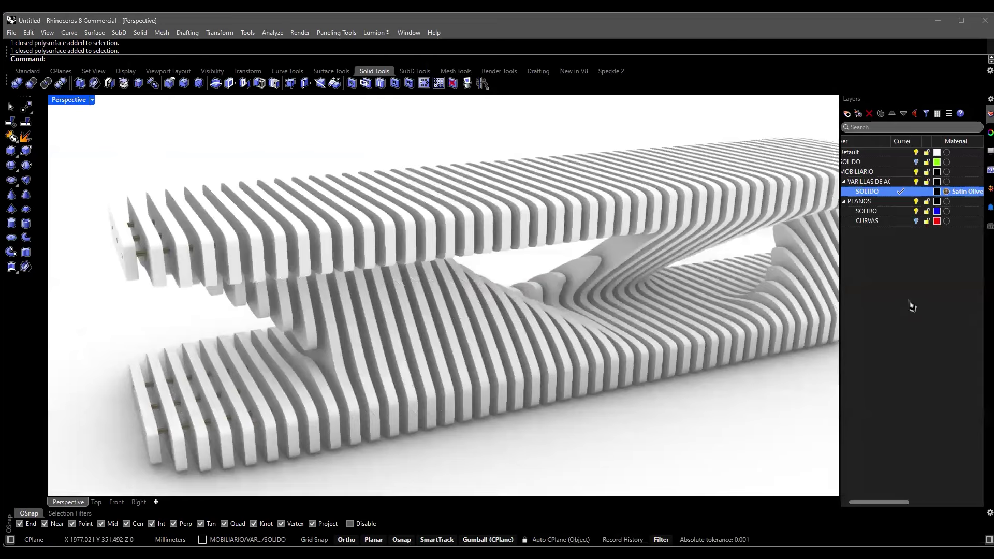
left_click(912, 307)
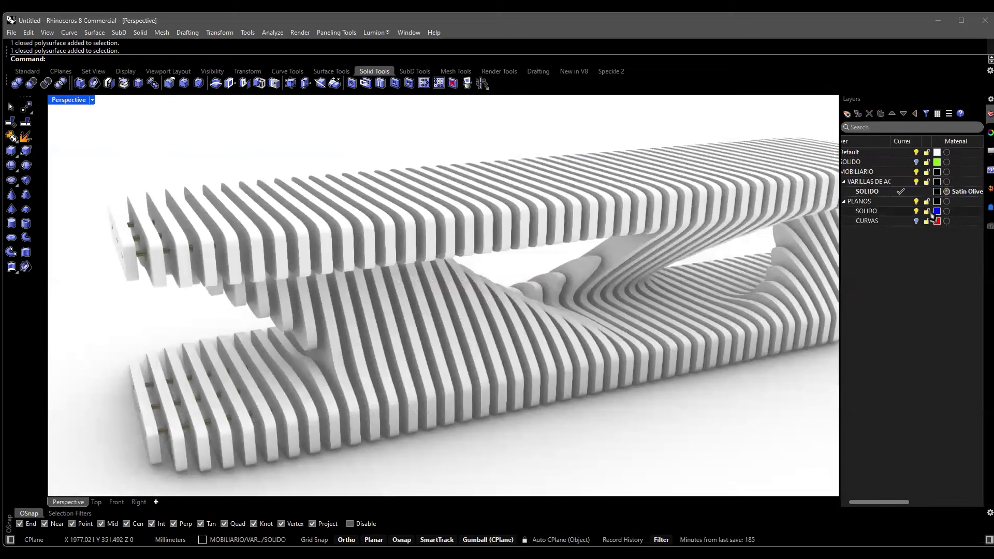
left_click(949, 213)
Pick Anigre from the material list for the PLANOS > SOLIDO layer and confirm with OK.
left_click(948, 213)
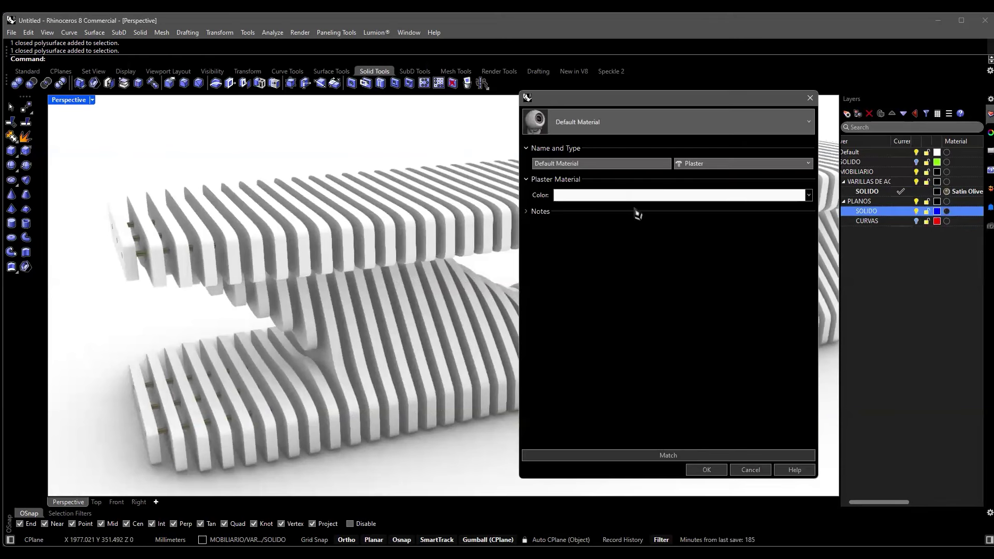
left_click(673, 129)
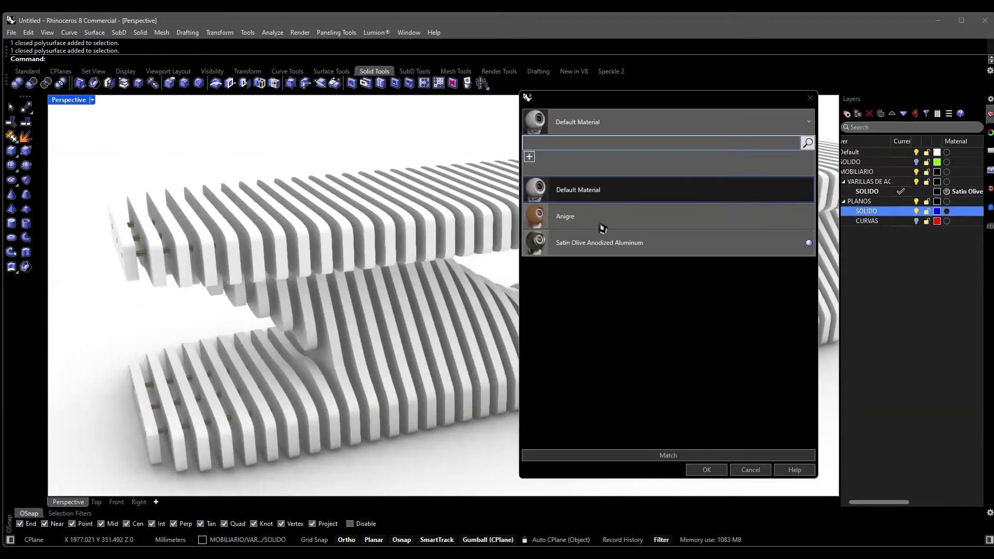
left_click(806, 131)
left_click(667, 158)
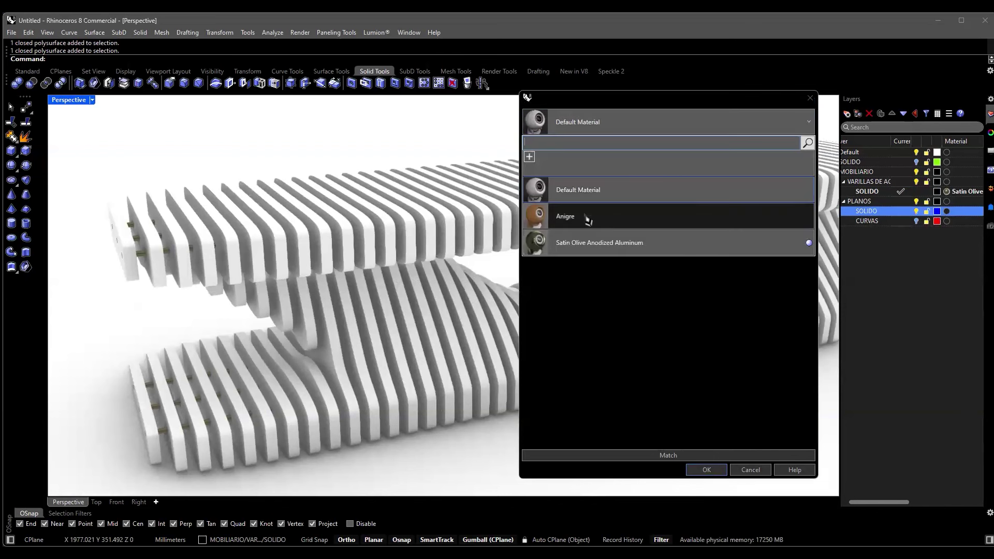
left_click(564, 219)
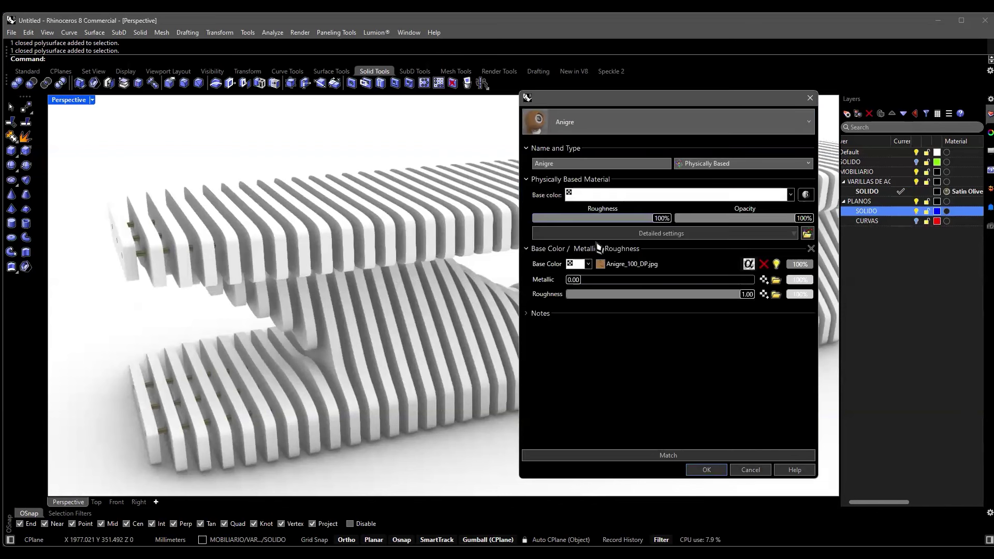
left_click(705, 469)
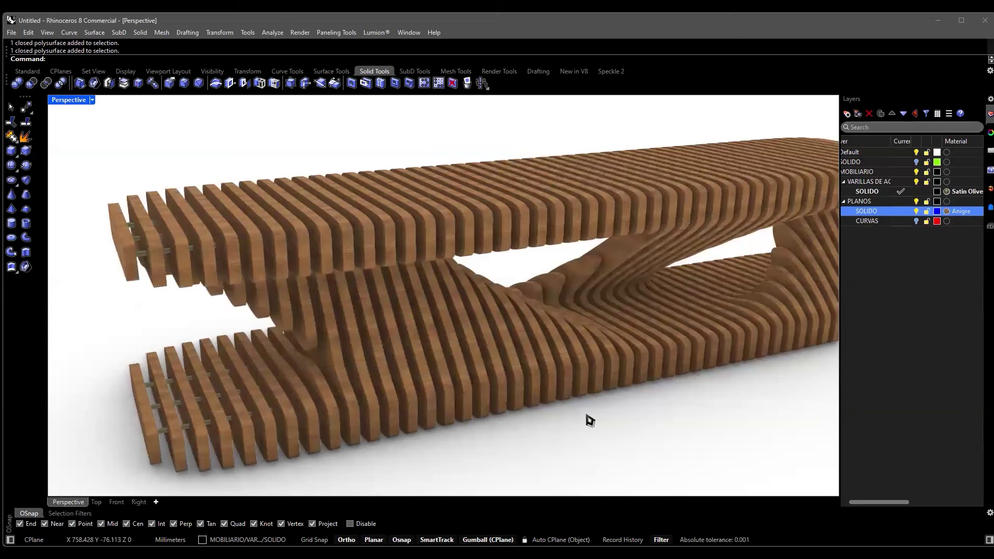
scroll(597, 411, "down", 5)
right_click_drag(597, 410, 495, 382)
scroll(461, 359, "up", 3)
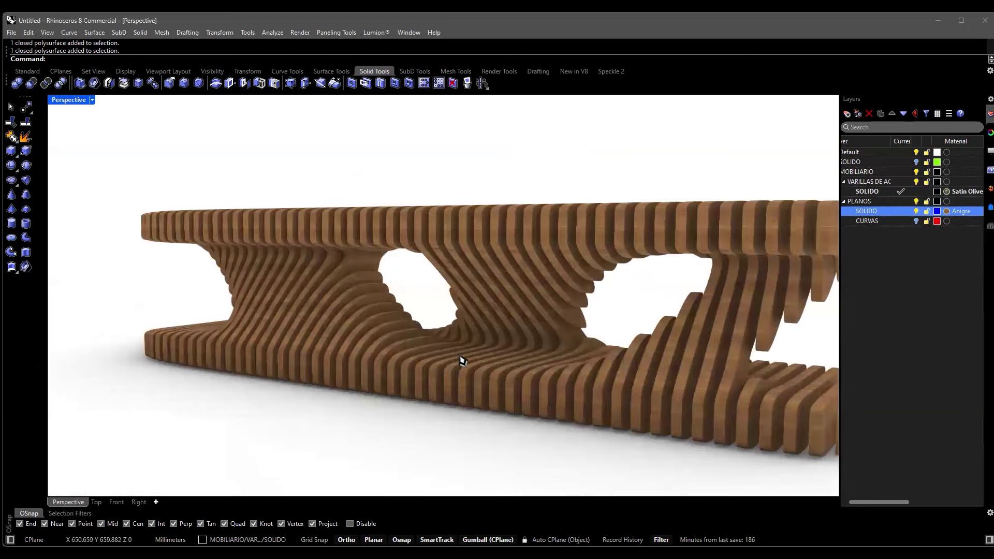
scroll(463, 361, "up", 3)
scroll(462, 361, "down", 6)
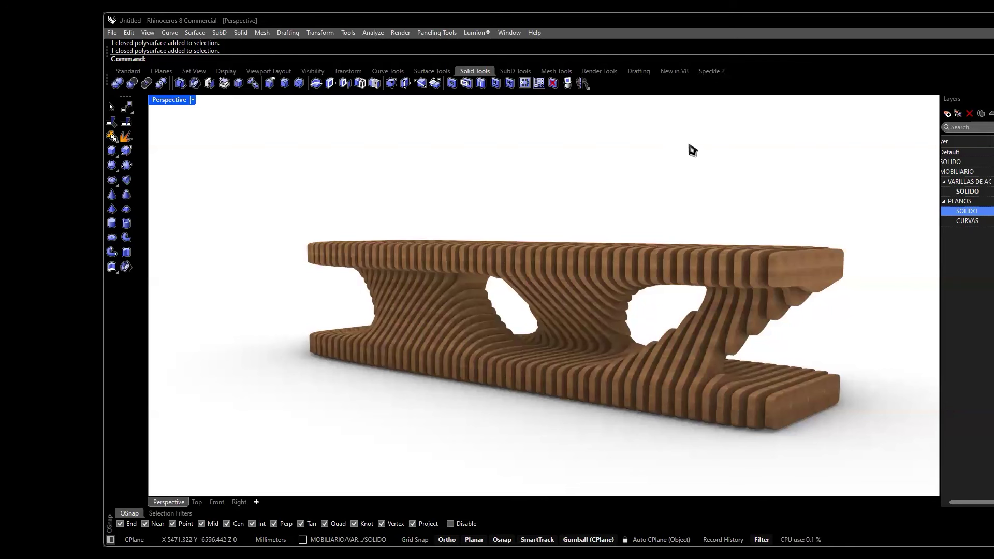
scroll(695, 158, "down", 3)
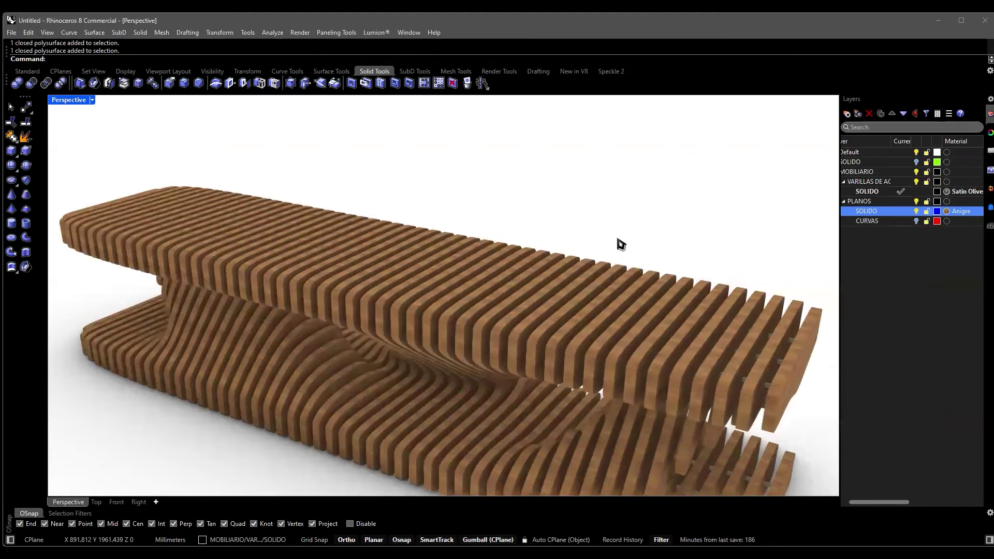
scroll(624, 245, "down", 3)
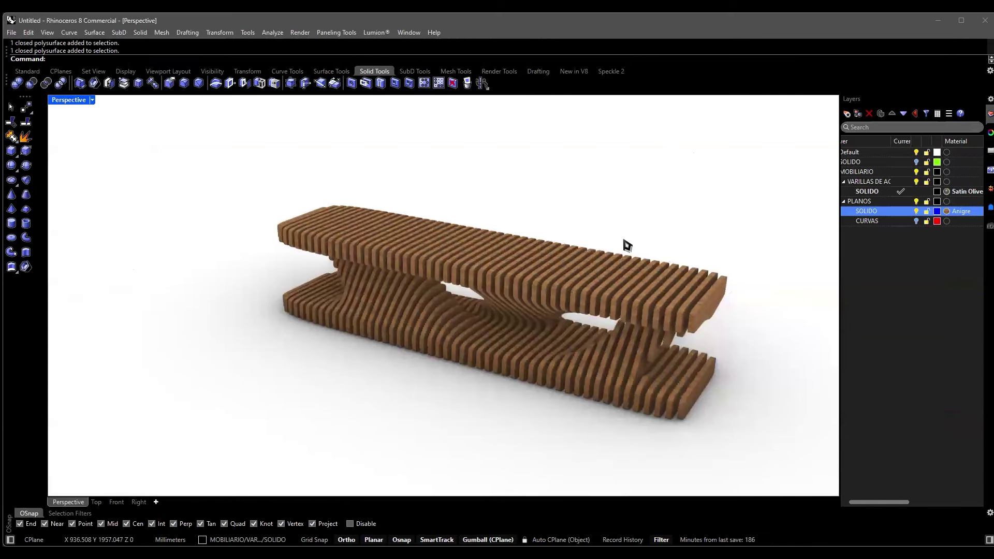
right_click_drag(627, 245, 661, 213)
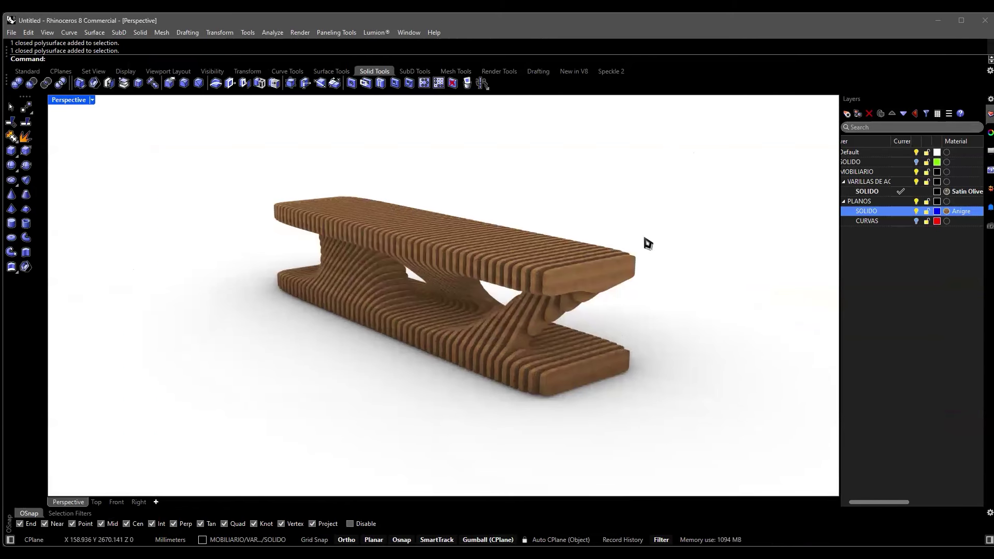
right_click_drag(648, 244, 658, 239)
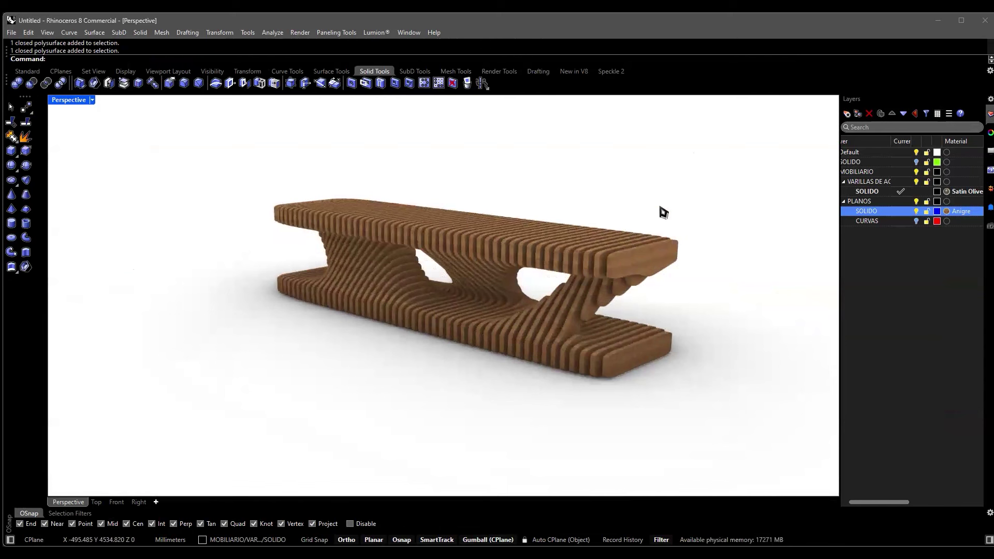
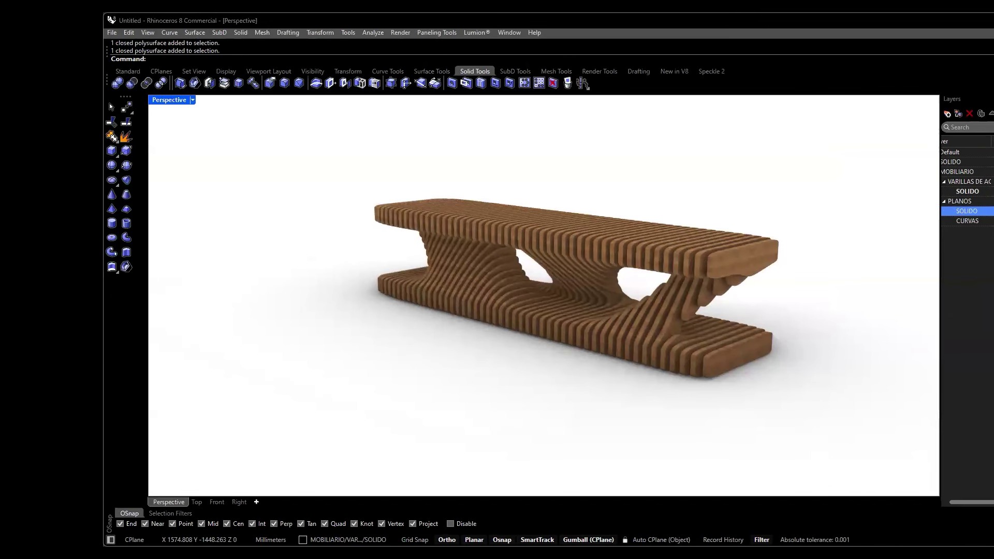
Switch from the slatted bench in Rhino to the browser showing Pixlr's AI image generator.
key("alt+Tab")
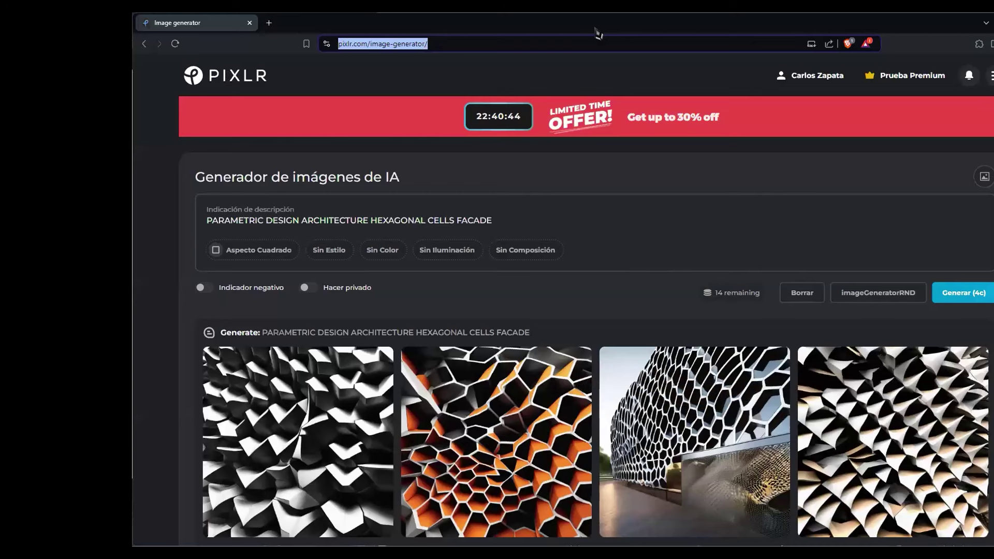
scroll(708, 208, "down", 2)
scroll(709, 208, "up", 2)
scroll(492, 388, "down", 1)
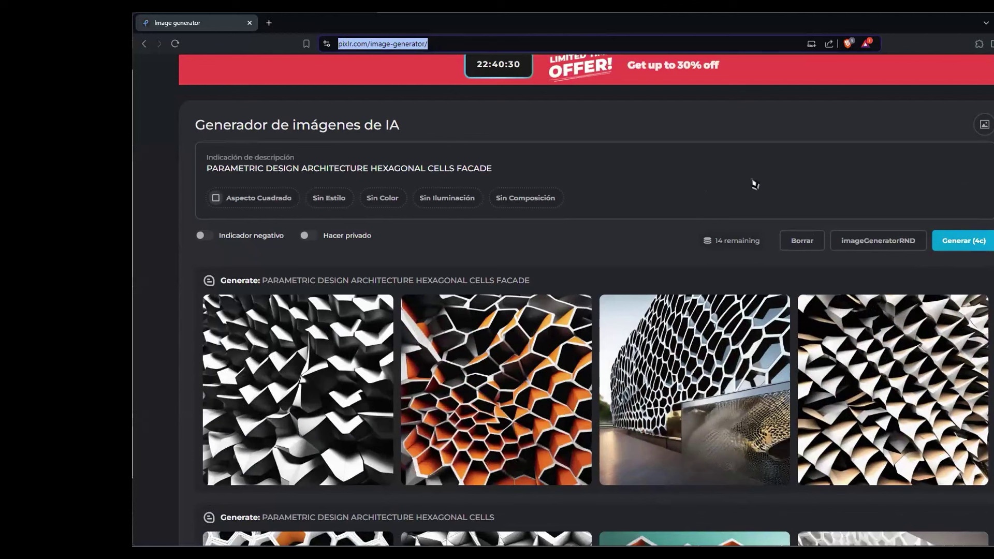
mouse_move(654, 354)
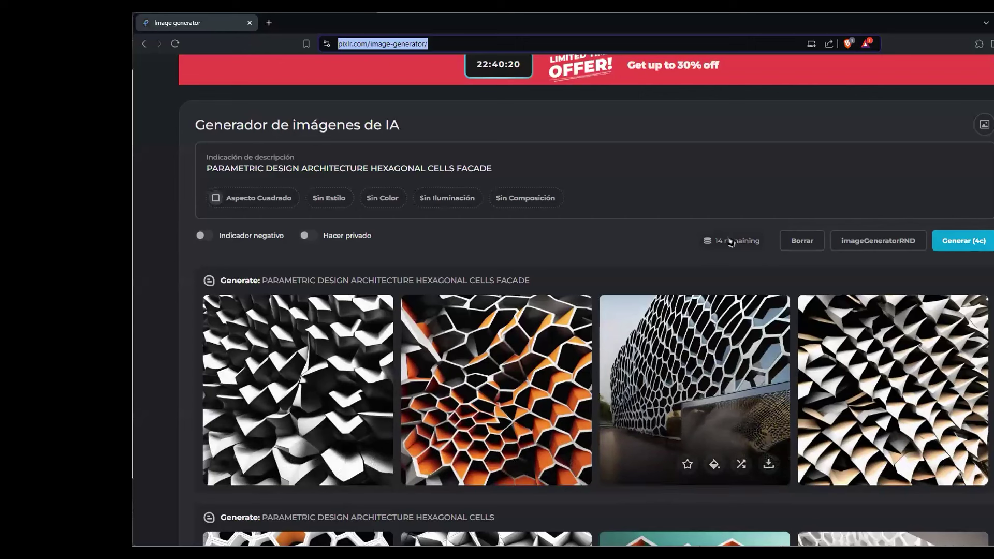
scroll(693, 321, "down", 5)
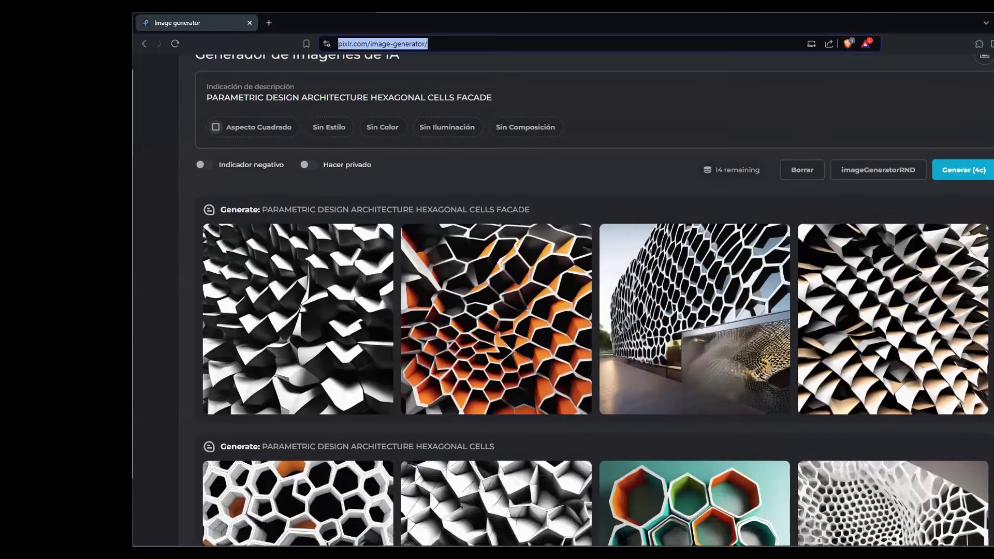
scroll(694, 321, "up", 6)
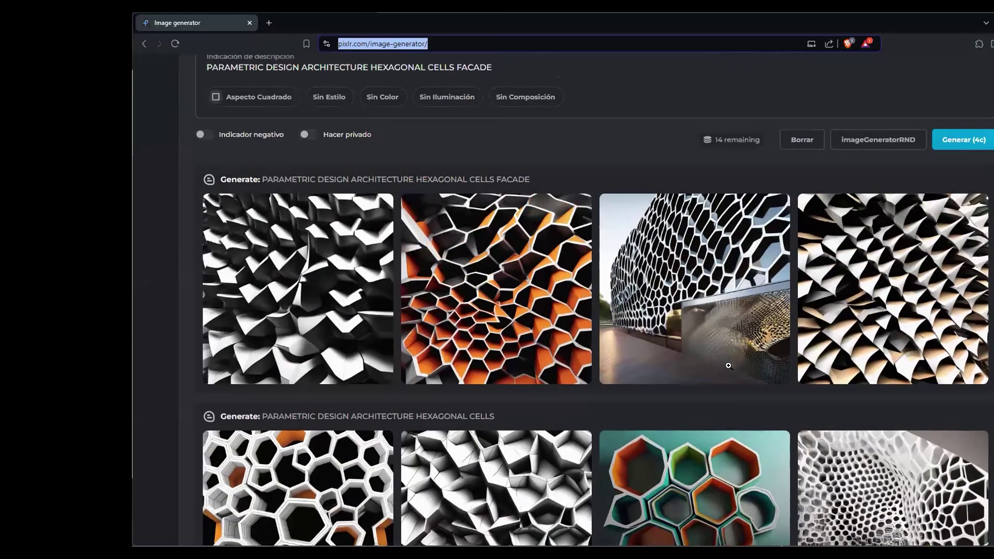
left_click(505, 224)
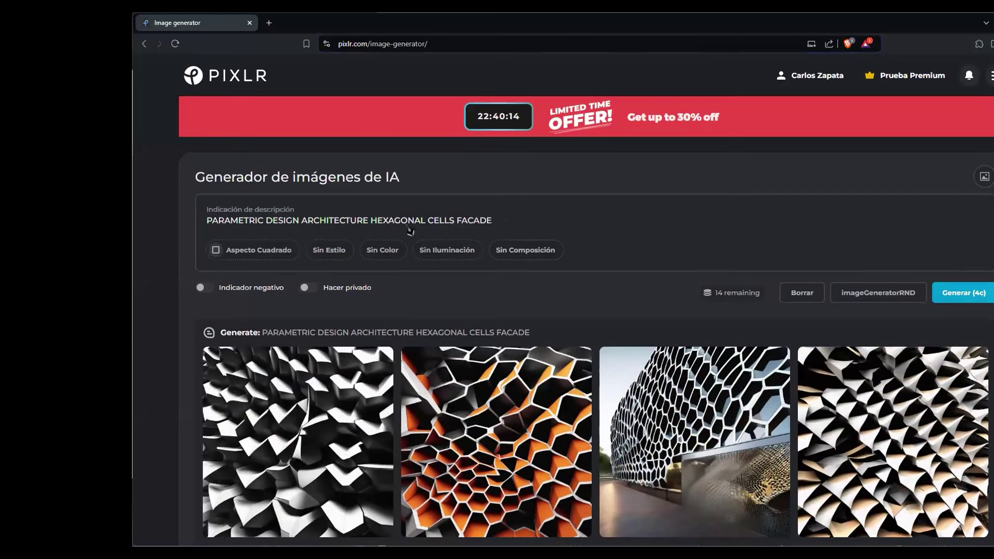
Replace HEXAGONAL with RECTANGULAR in the Pixlr prompt and generate facade images.
left_click_drag(426, 227, 375, 229)
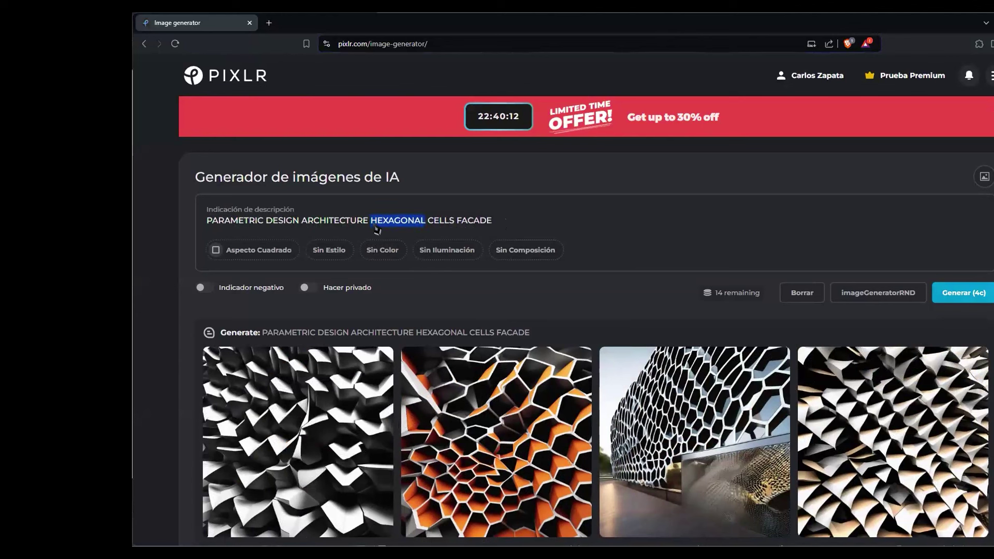
type("RECTANGULAR")
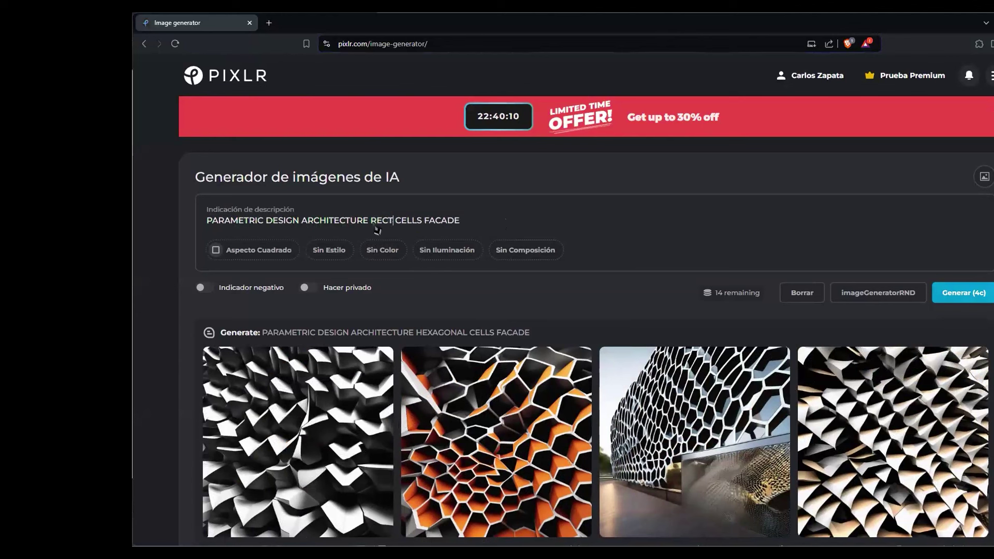
key("Return")
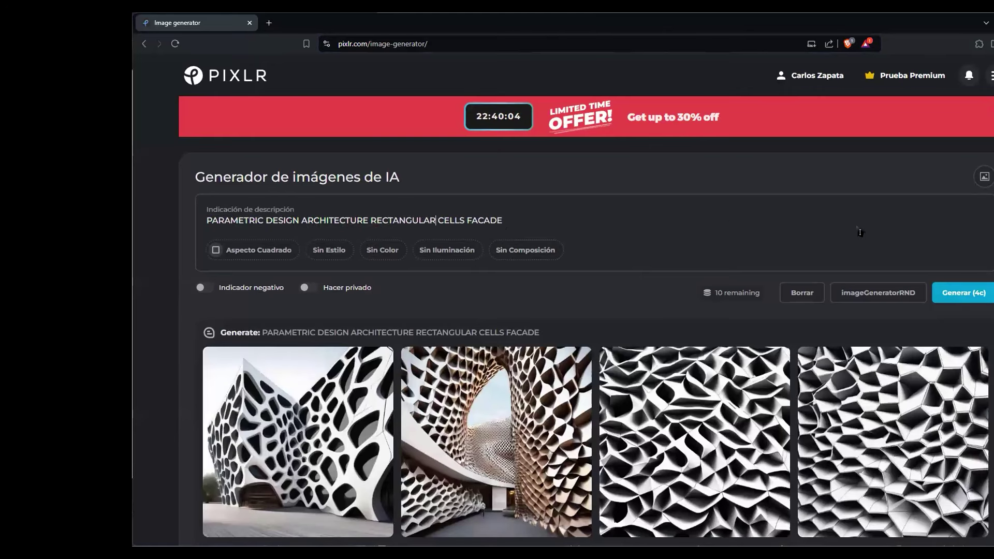
Review the rectangular-cell facade results and generate another batch.
scroll(860, 232, "down", 3)
scroll(860, 232, "down", 3)
scroll(860, 232, "up", 1)
scroll(860, 232, "up", 3)
left_click(963, 190)
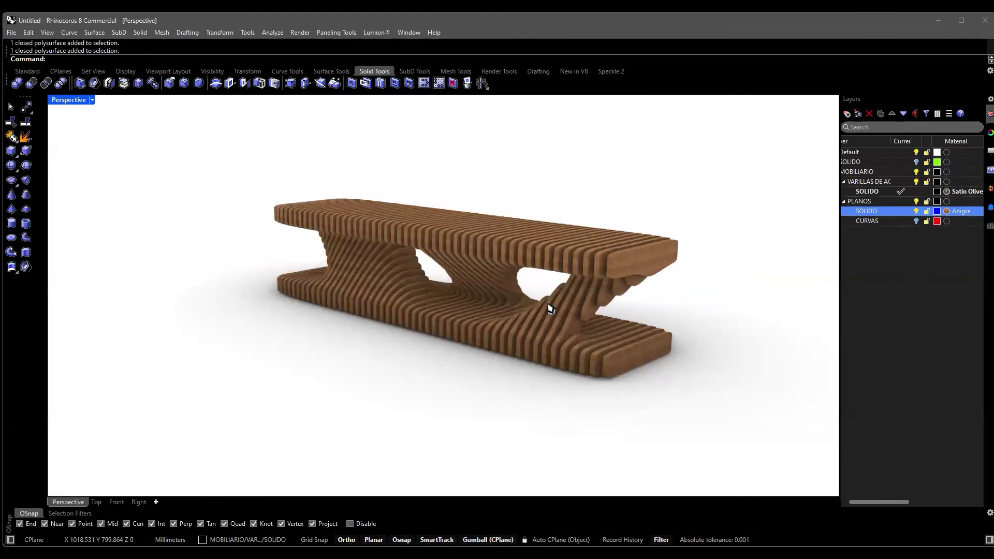
Select the slab at the bench's end, inspect it from the side, then clear the selection.
left_click(550, 309)
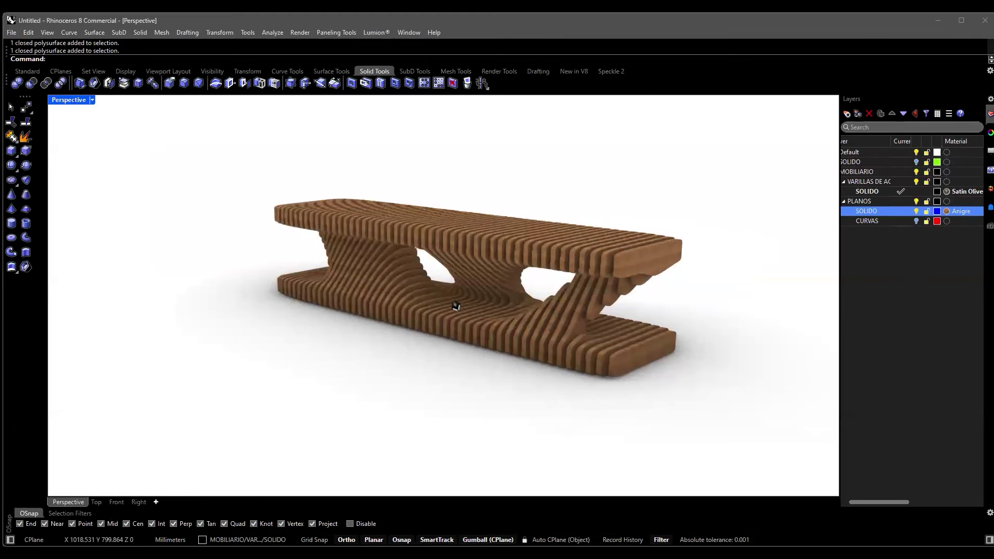
scroll(454, 305, "up", 5)
scroll(571, 301, "down", 5)
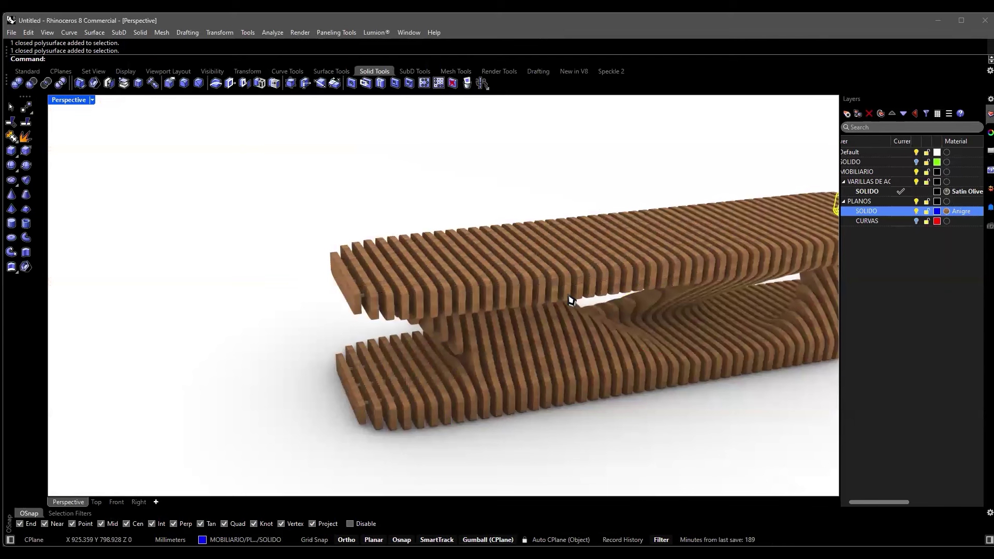
right_click_drag(365, 306, 365, 306)
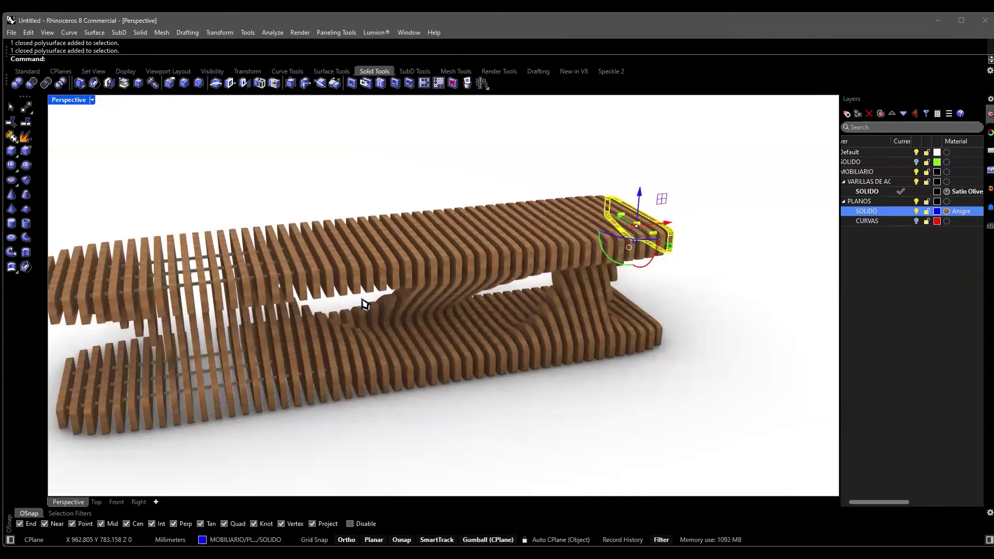
left_click(369, 169)
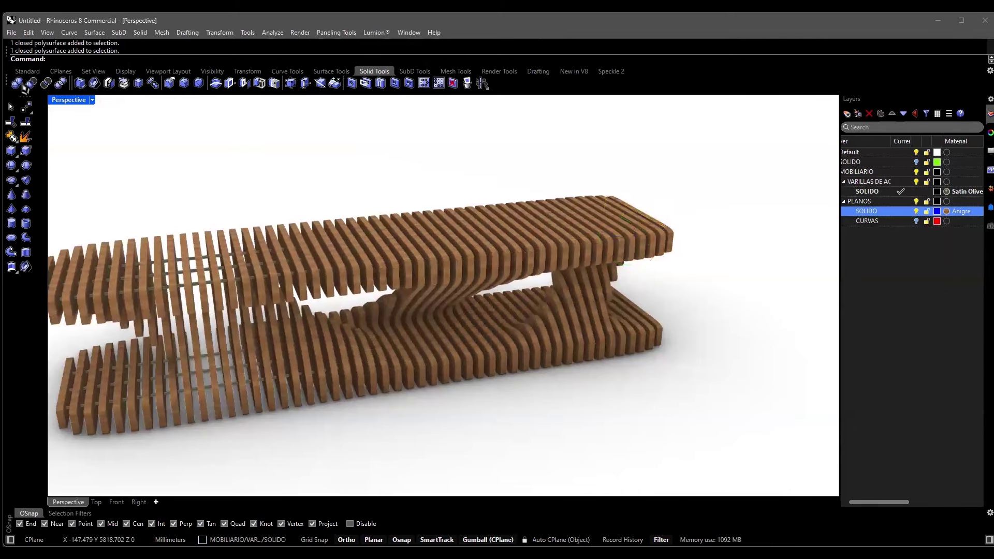
Restore the single large Perspective view and switch it to Shaded display.
double_click(75, 104)
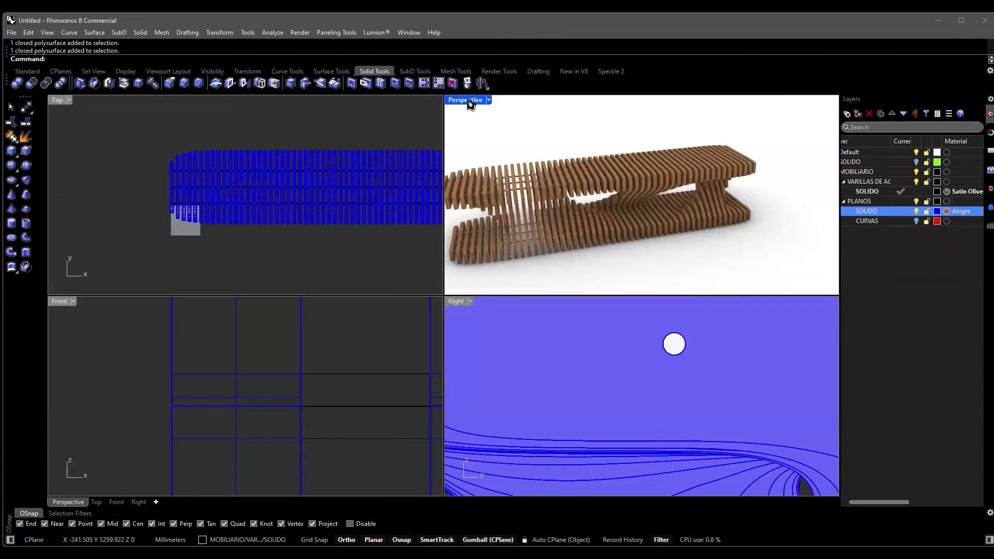
double_click(469, 100)
left_click(47, 32)
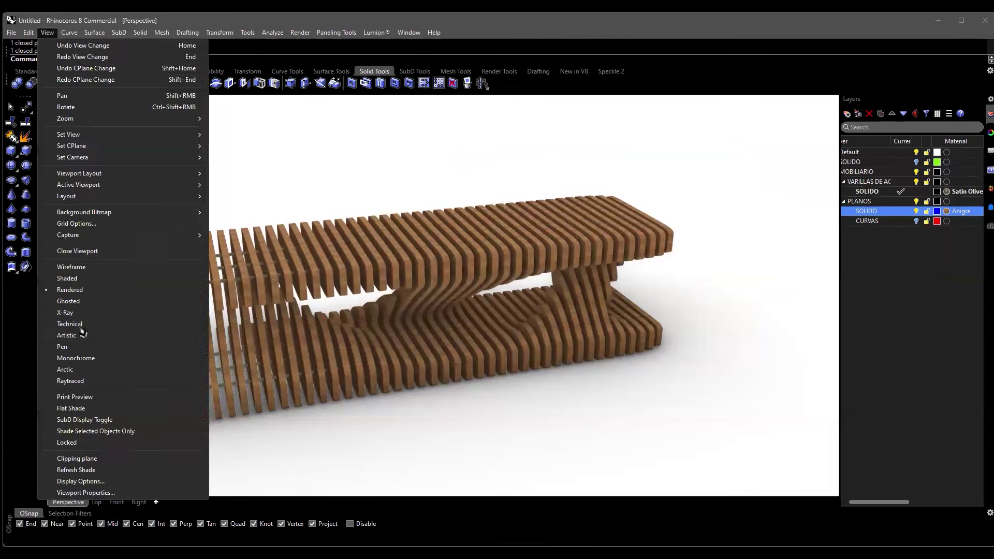
left_click(72, 284)
Orbit around the shaded bench, checking individual slats from several angles.
scroll(228, 259, "down", 5)
mouse_move(228, 260)
right_mouse_down("shift")
mouse_move(282, 275)
mouse_move(311, 306)
right_mouse_up("shift")
scroll(259, 335, "up", 5)
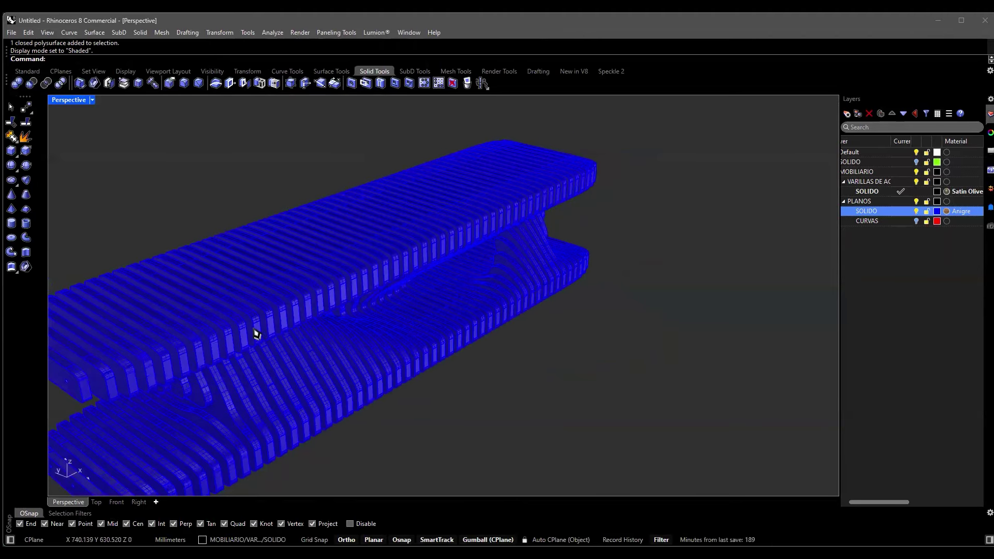
scroll(256, 334, "down", 4)
left_click(261, 313)
left_click(426, 250)
right_click_drag(356, 284, 295, 293)
scroll(585, 171, "up", 5)
left_click(585, 171)
scroll(570, 213, "down", 4)
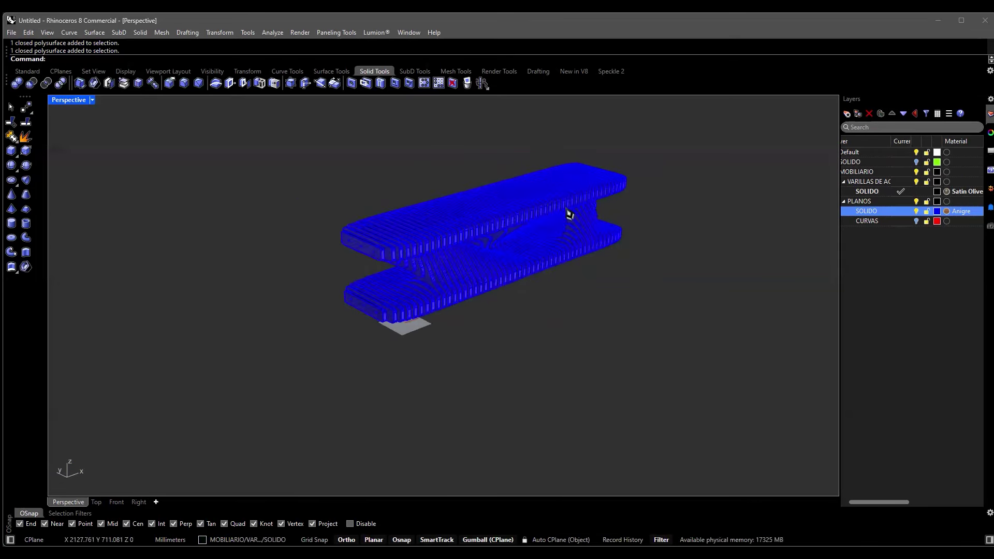
right_click_drag(494, 321, 484, 267)
scroll(461, 306, "up", 4)
right_click_drag(457, 320, 399, 352)
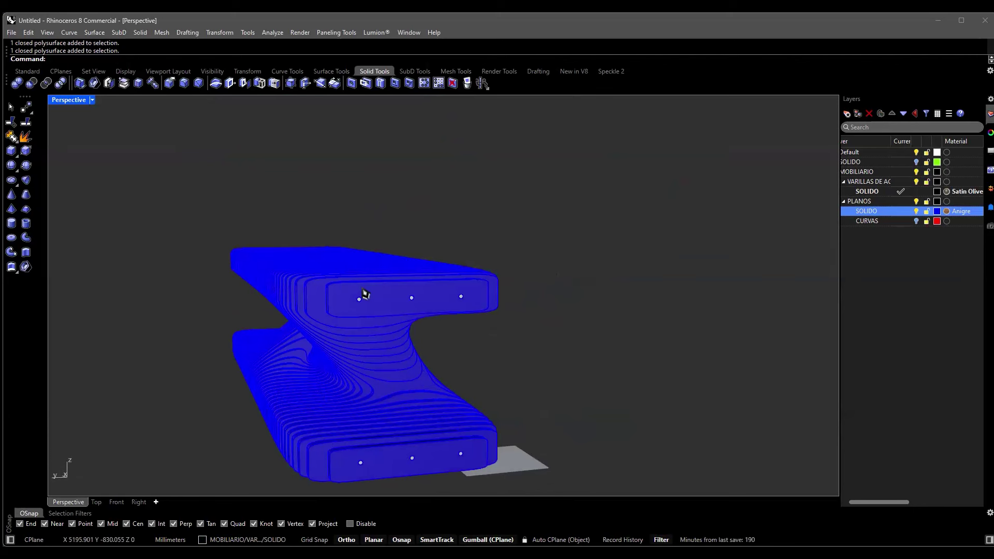
right_click_drag(365, 294, 115, 286)
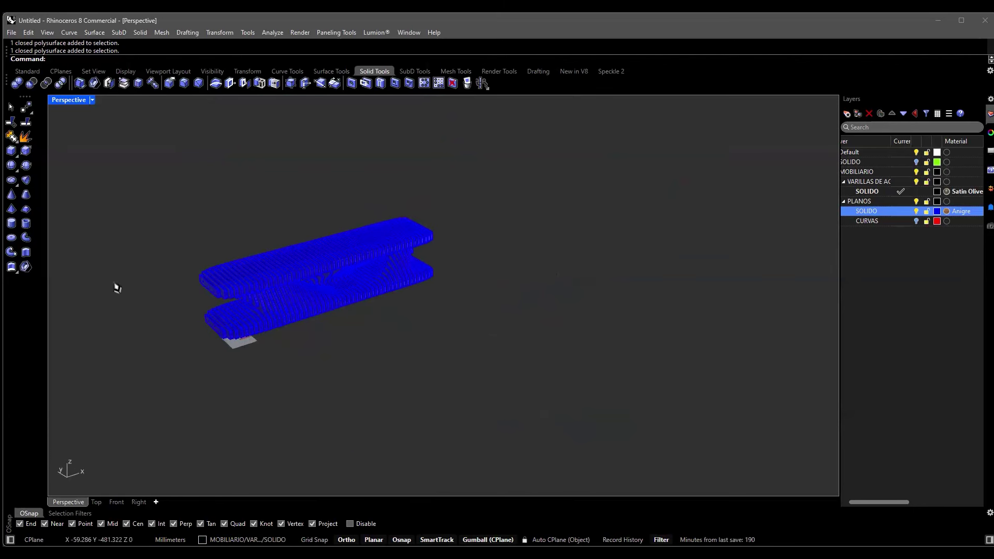
left_click(28, 73)
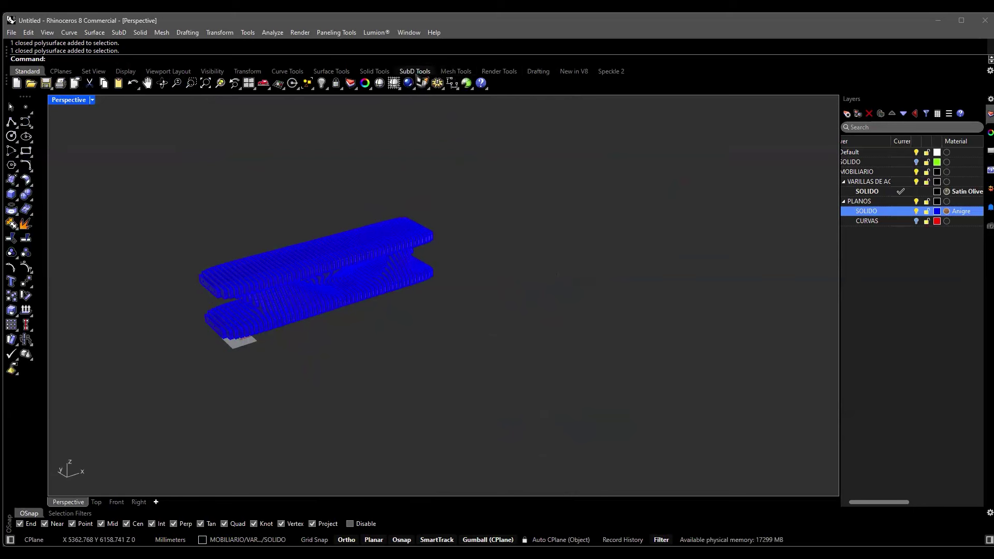
Draw a first SubD box below the bench from two base corners and a height.
left_click(415, 71)
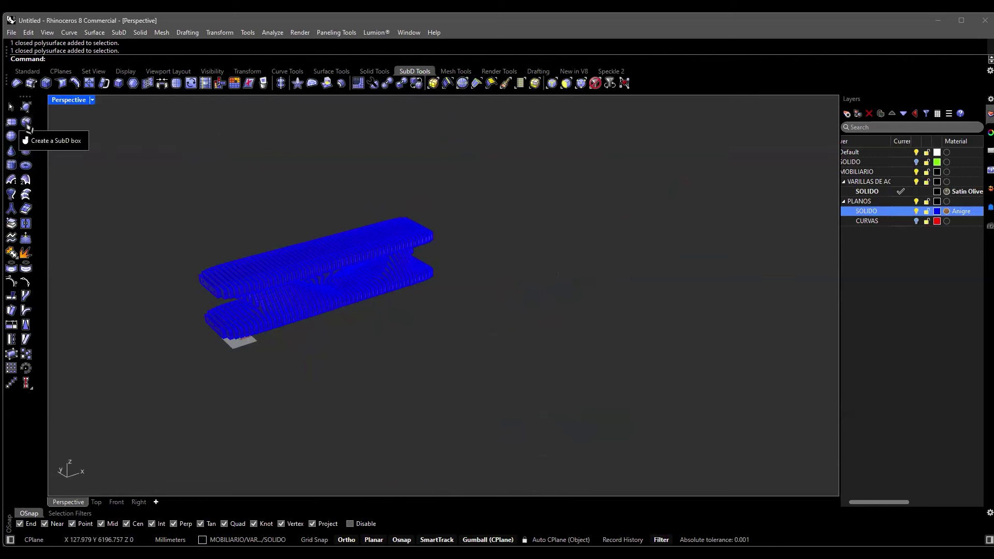
left_click(26, 125)
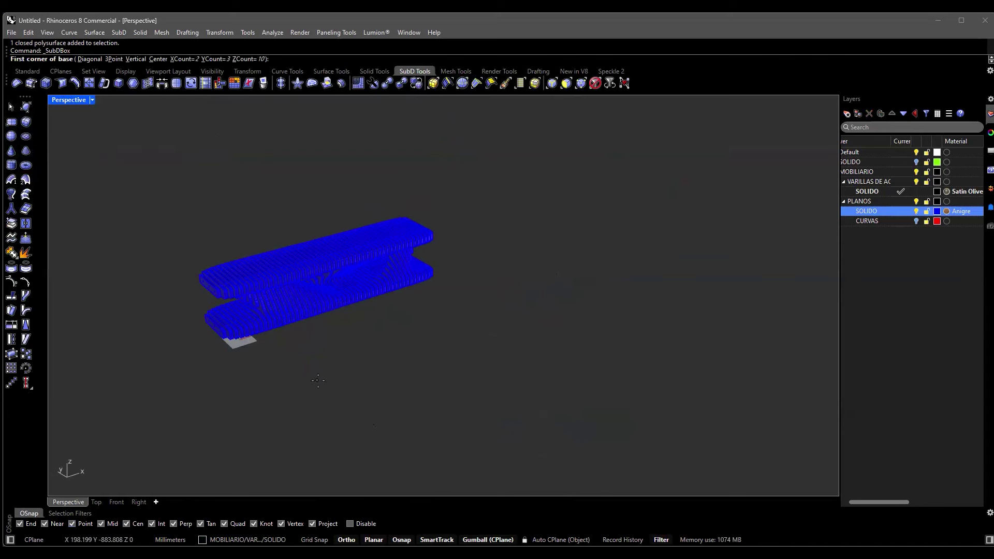
left_click(96, 501)
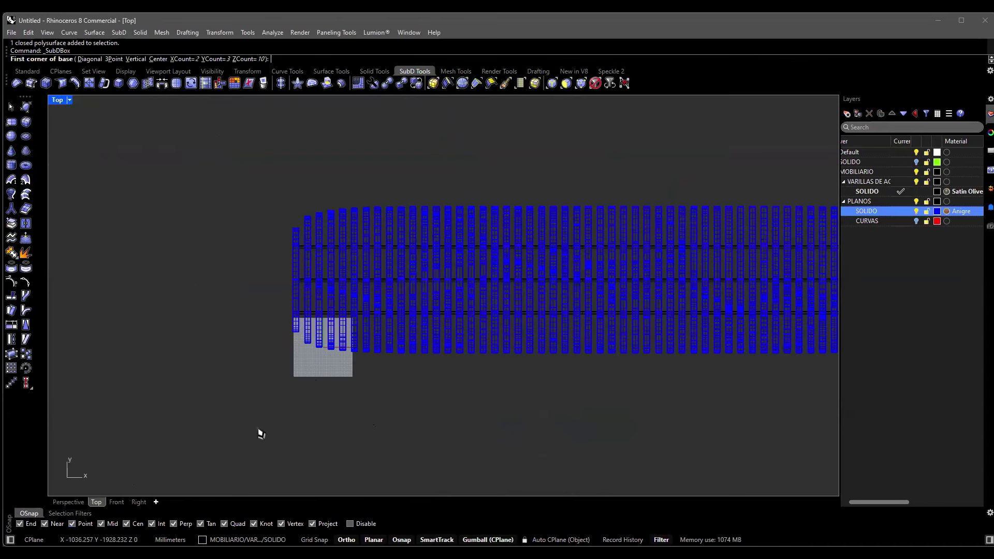
right_click_drag(339, 392, 283, 249)
scroll(274, 253, "down", 2)
left_click(262, 270)
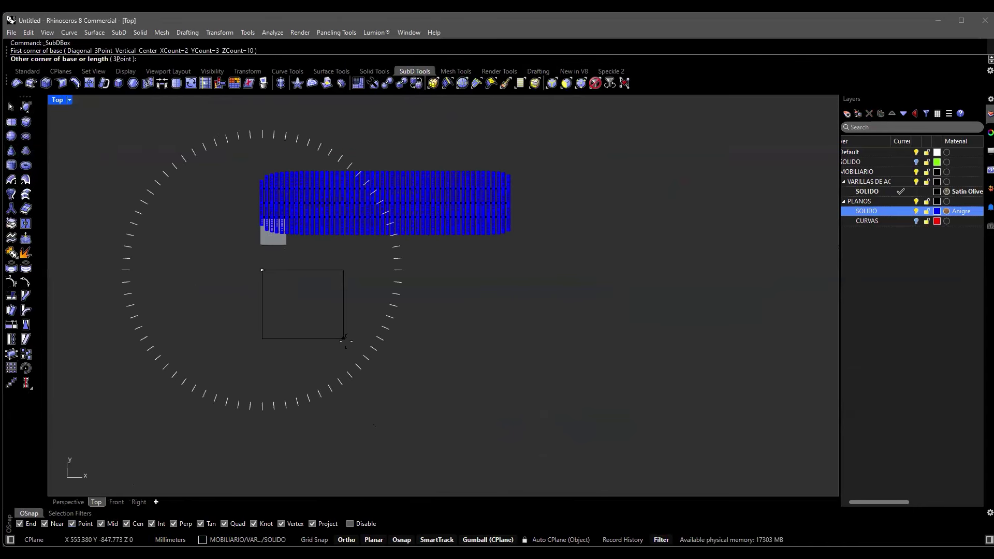
left_click(438, 337)
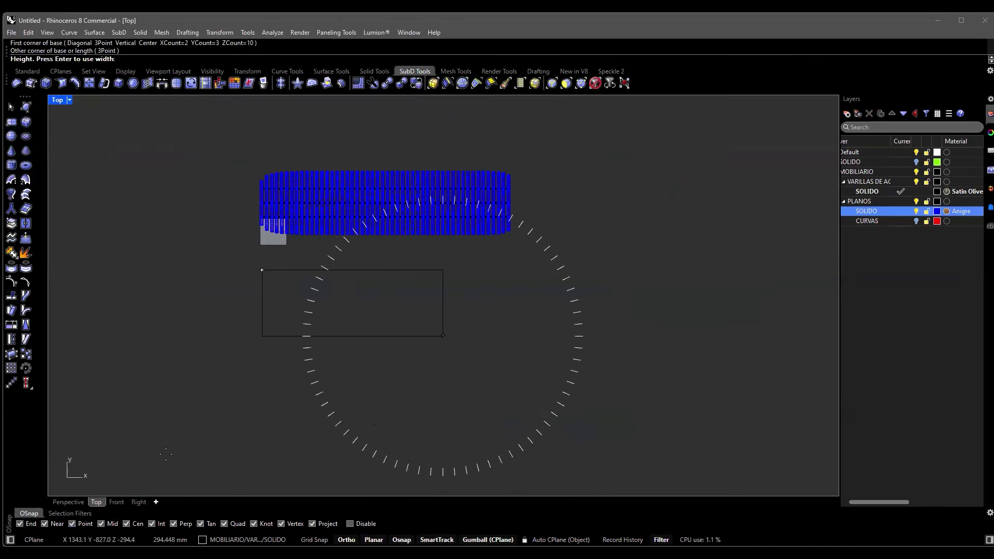
left_click(68, 501)
right_click_drag(279, 422, 390, 306)
left_click(450, 275)
Undo that box and restart SubD Box with XCount 4, YCount 4 and ZCount 3.
key("ctrl+z")
key("Return")
key("Home")
key("Home")
key("Home")
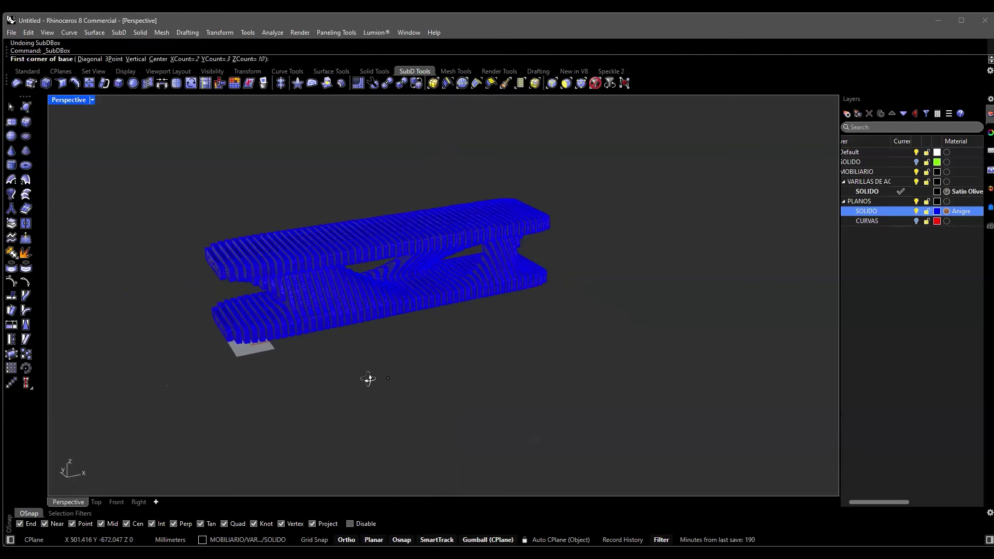
left_click(178, 59)
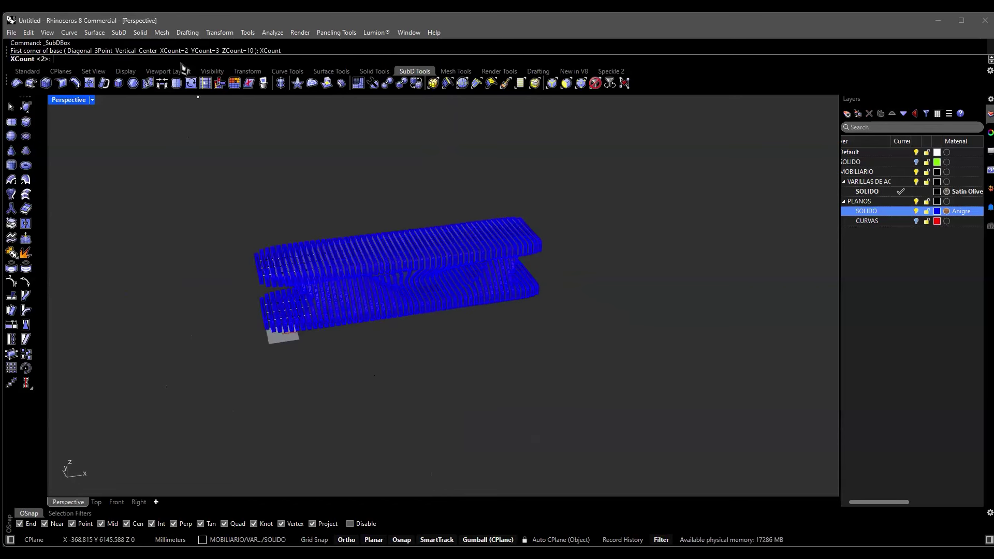
key("Return")
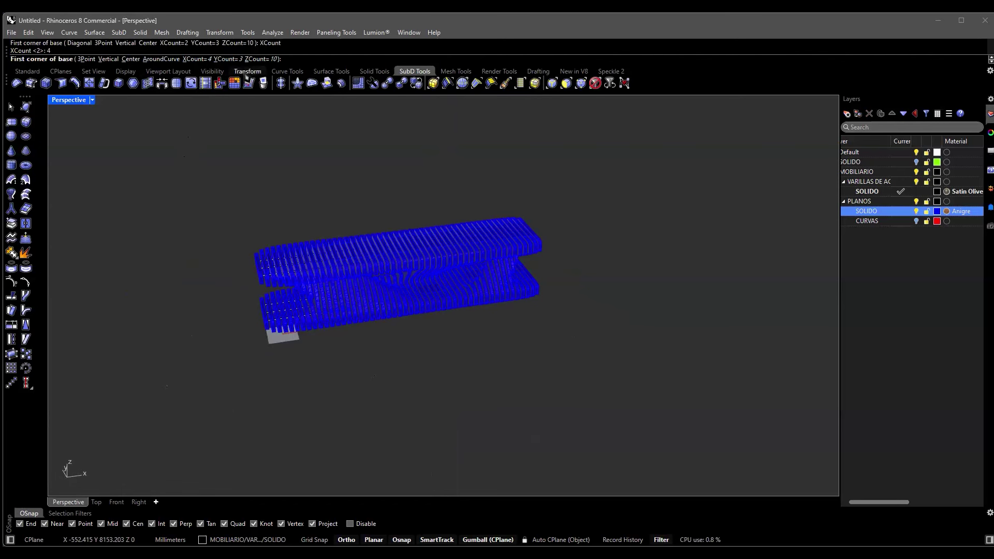
left_click(227, 59)
type("4")
key("Return")
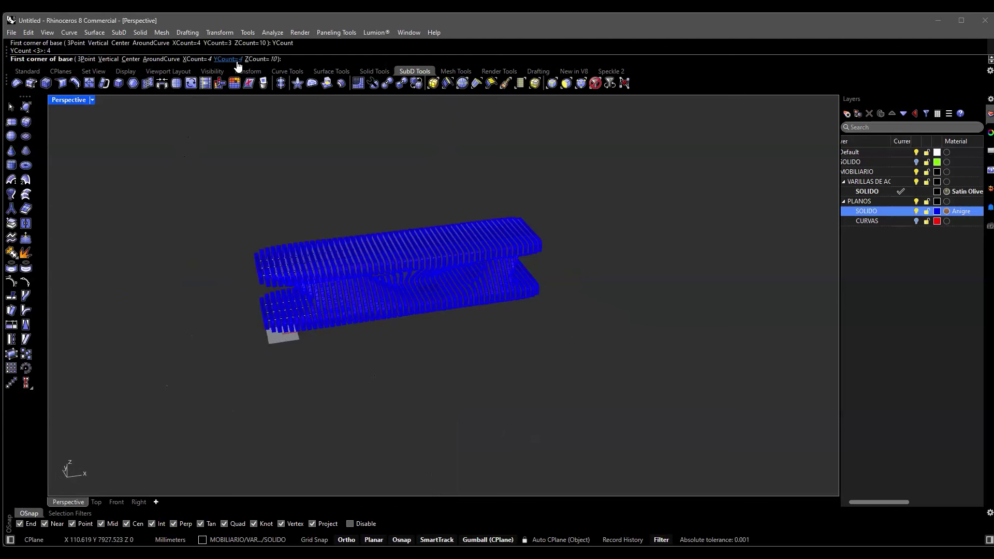
left_click(260, 59)
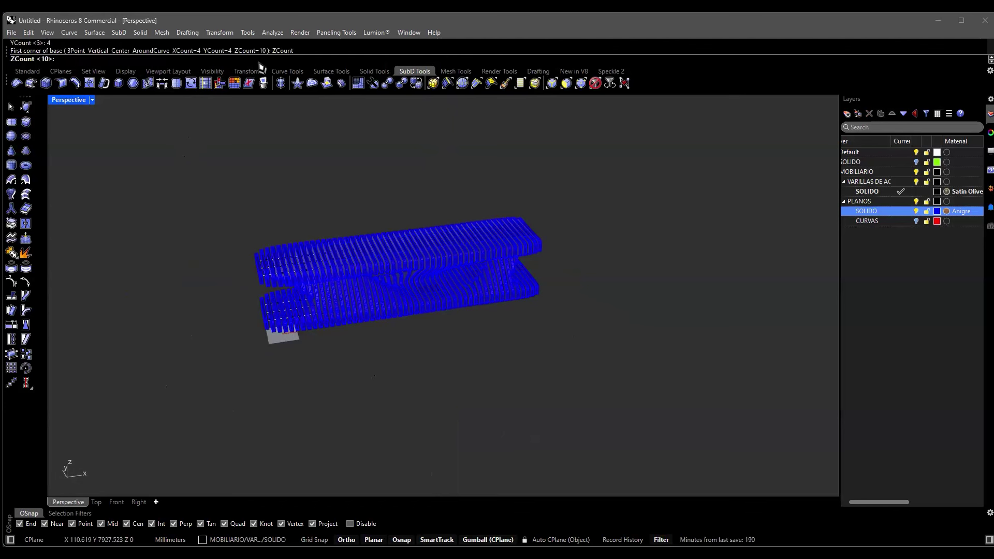
type("3")
key("Return")
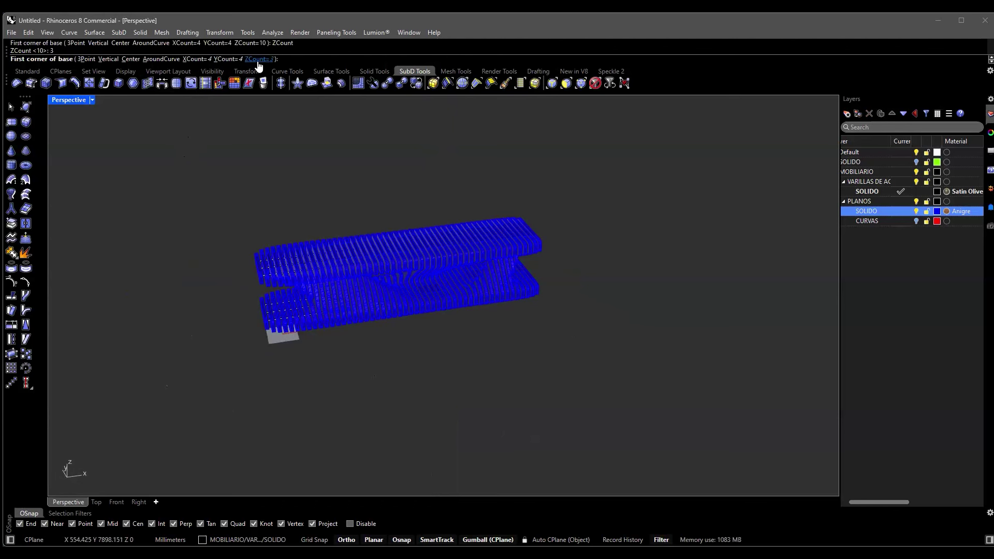
Place the 4×4×3 SubD box beside the bench with two base corners and a height.
left_click(277, 371)
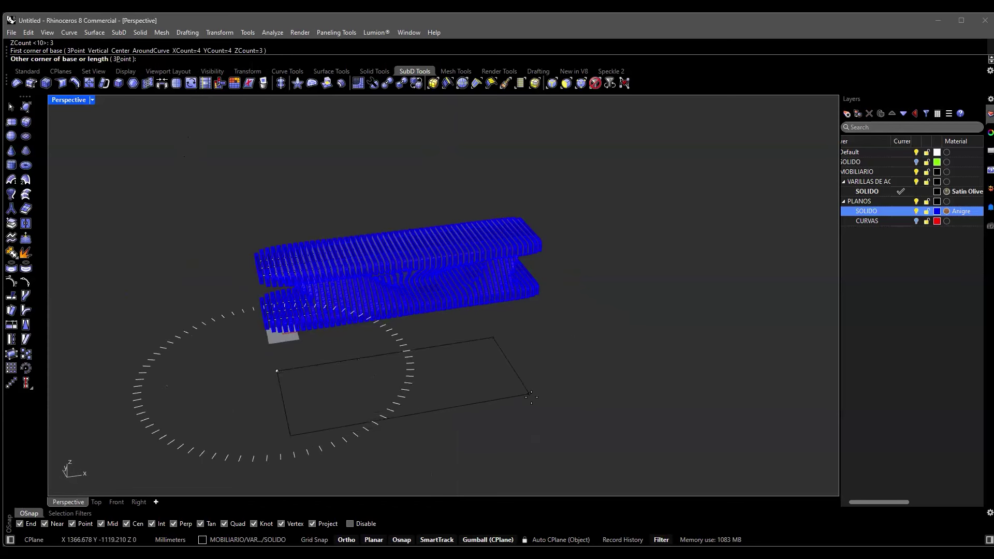
left_click(585, 385)
left_click(590, 386)
scroll(439, 355, "up", 5)
scroll(464, 321, "down", 2)
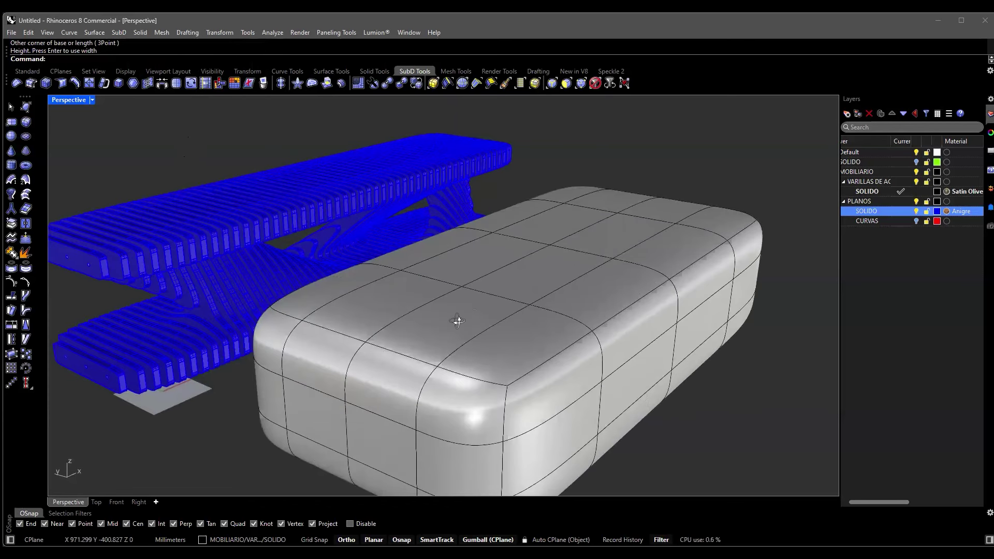
Orbit around the new SubD box to look down on its top faces.
scroll(455, 322, "up", 3)
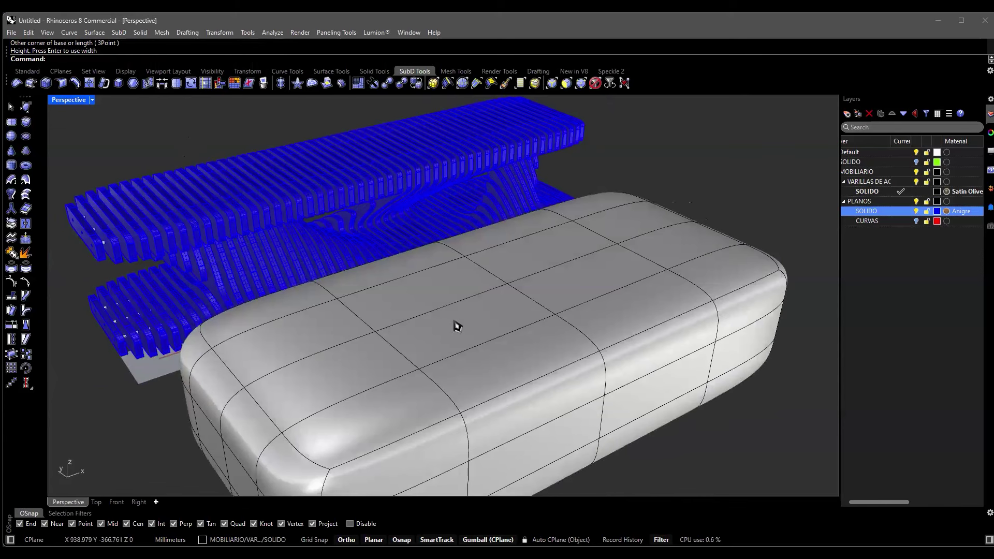
scroll(457, 325, "down", 3)
right_click_drag(486, 311, 530, 285)
left_click(535, 274)
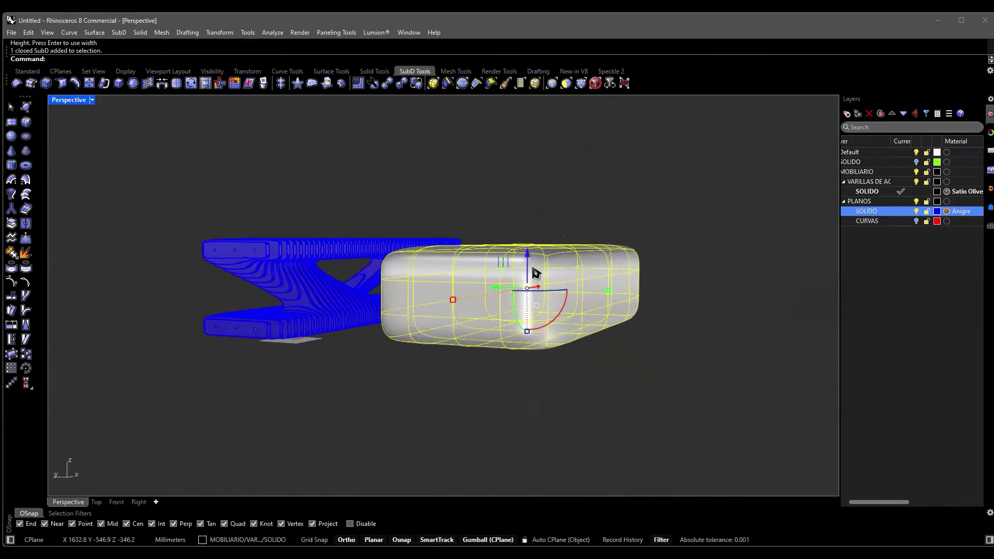
right_click_drag(555, 237, 528, 279)
key("Escape")
scroll(517, 321, "up", 5)
scroll(590, 321, "down", 5)
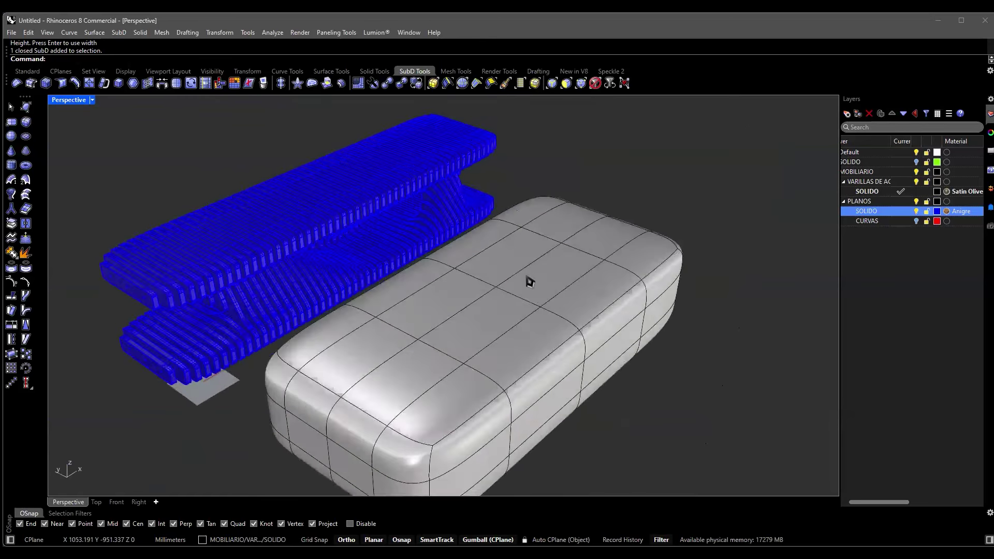
scroll(434, 319, "up", 5)
right_click_drag(443, 306, 506, 192)
scroll(505, 193, "down", 3)
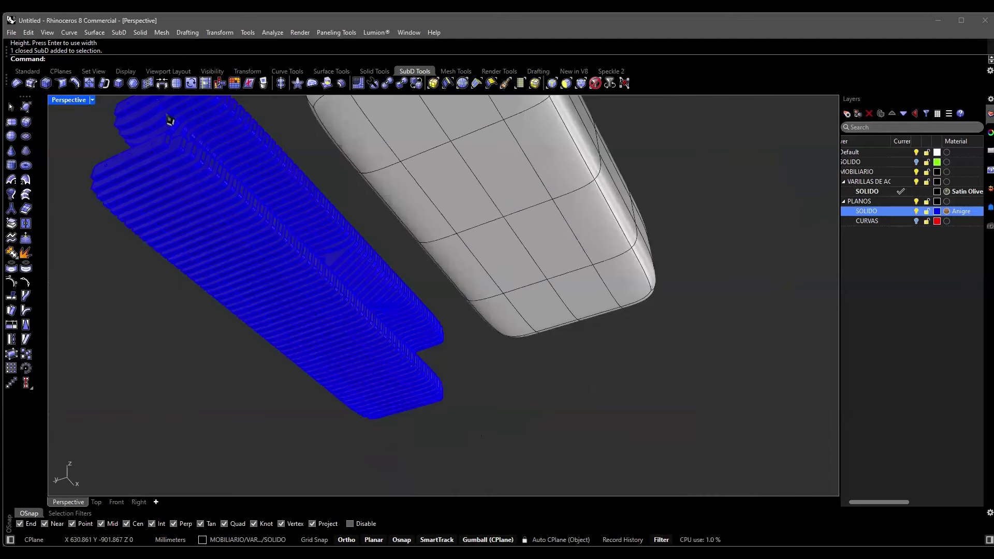
right_click_drag(170, 120, 166, 106)
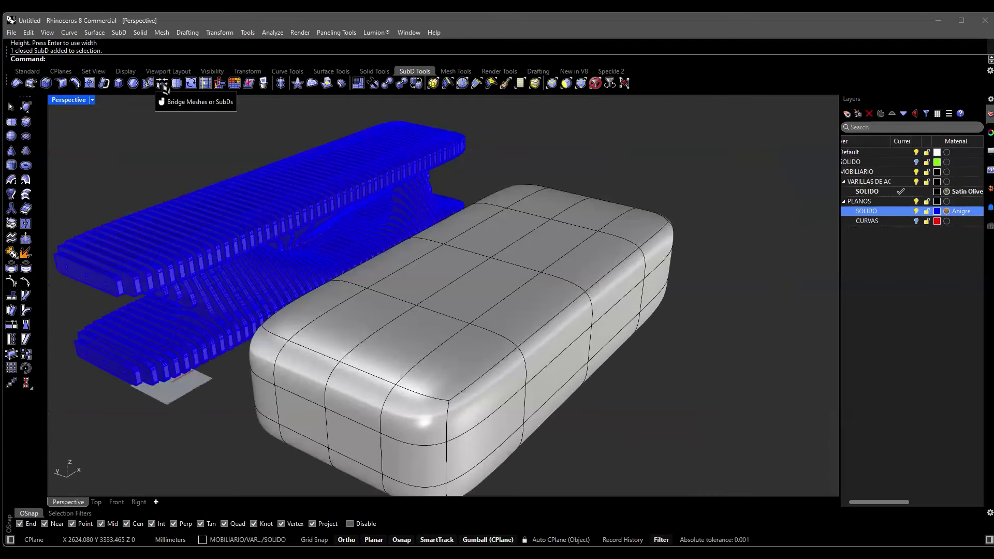
Bridge a top face to an underside face to cut the first tunnel through the box.
left_click(164, 86)
scroll(437, 257, "down", 2)
scroll(445, 290, "up", 1)
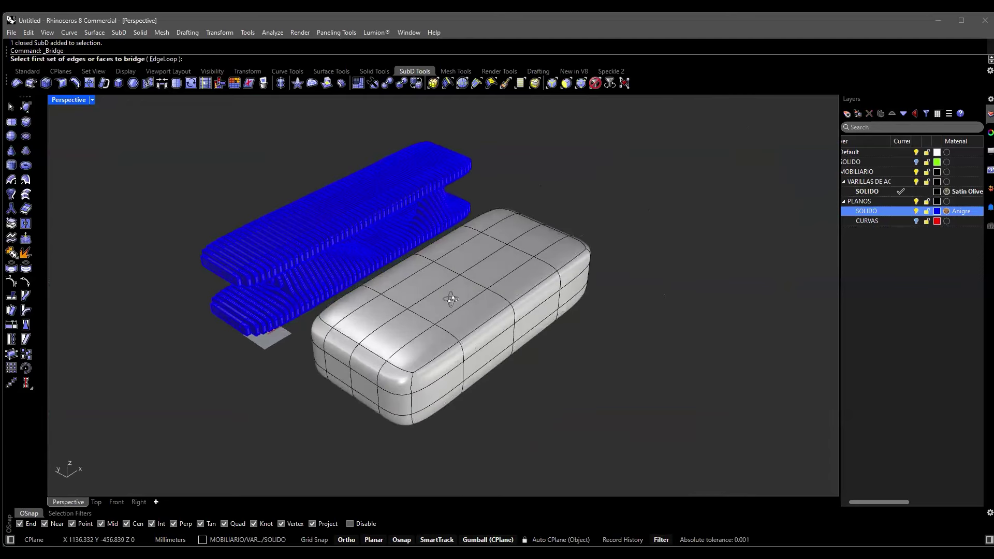
scroll(451, 295, "up", 2)
left_click(536, 309)
mouse_move(535, 208)
right_mouse_down()
mouse_move(470, 190)
mouse_move(523, 223)
right_mouse_up()
key("Return")
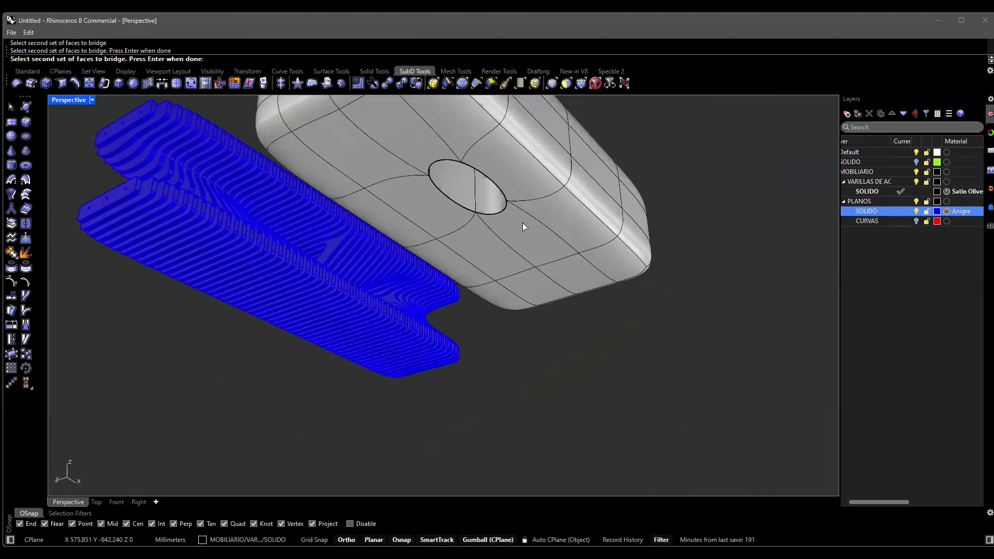
key("Return")
right_click_drag(650, 376, 372, 243)
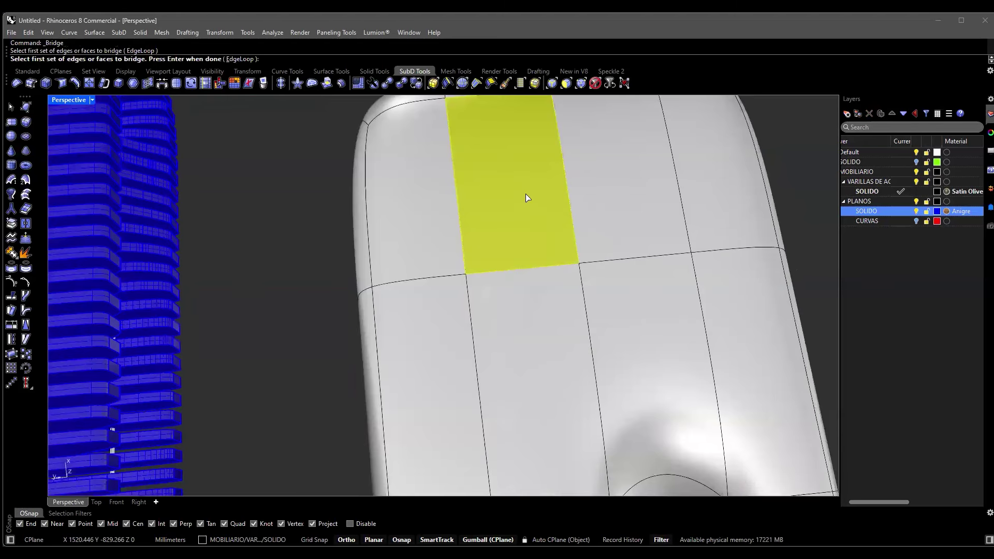
left_click(526, 196)
Bridge another top and underside face pair to create a second tunnel.
key("Return")
right_click_drag(526, 196, 474, 270)
left_click(479, 271)
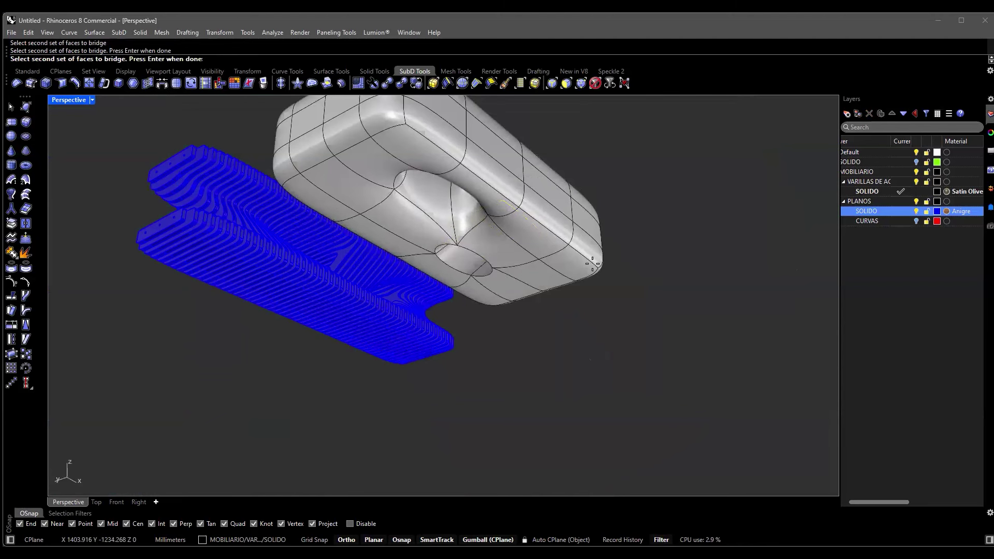
key("Return")
right_click_drag(592, 263, 504, 433)
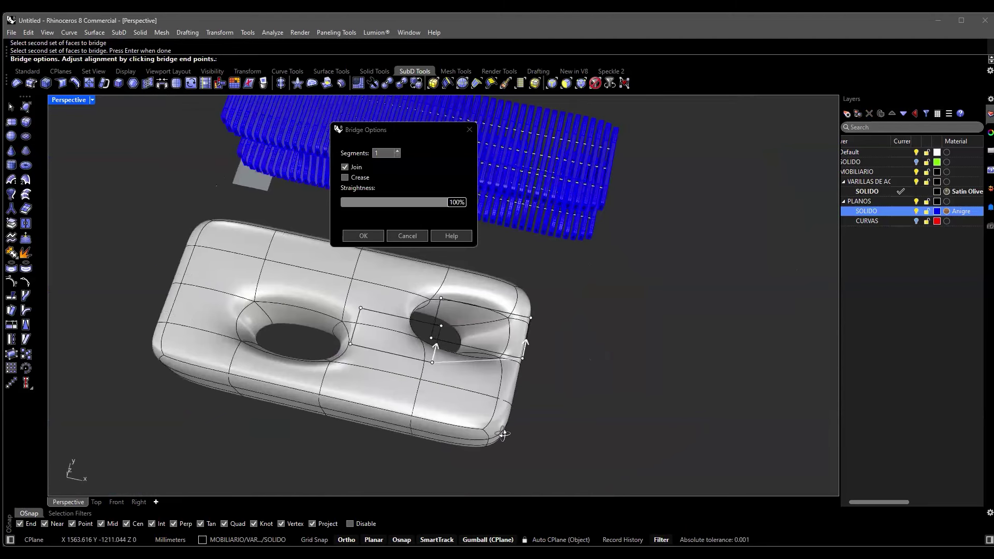
right_click_drag(635, 228, 568, 296)
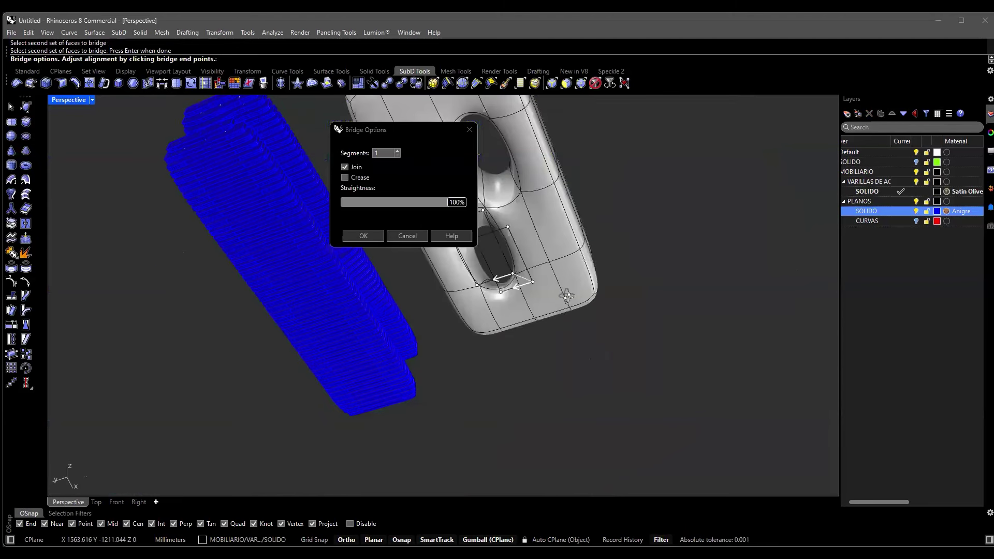
left_click(362, 236)
Pull a side face at the box's end outward with the gumball.
right_click_drag(366, 238, 328, 278)
scroll(337, 256, "up", 3)
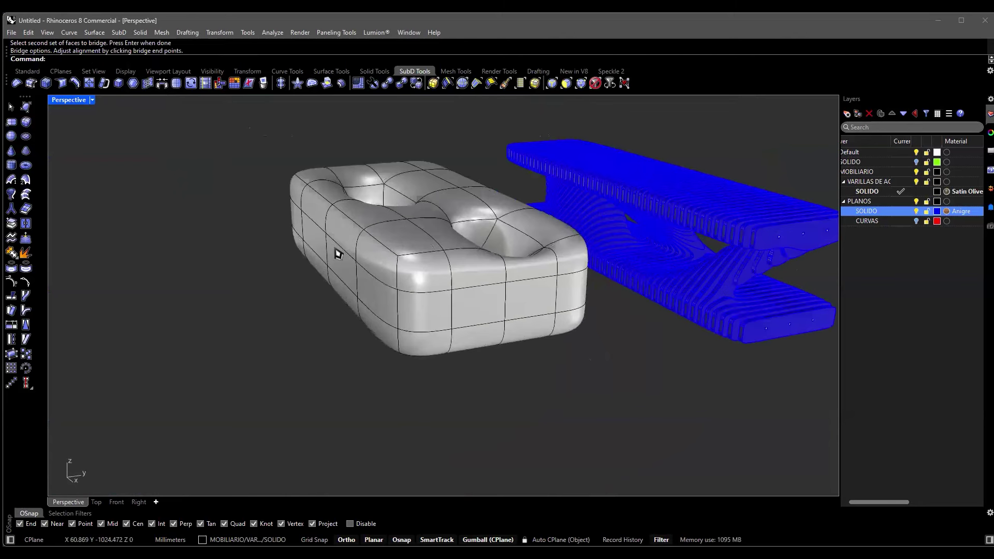
right_click_drag(422, 249, 419, 283)
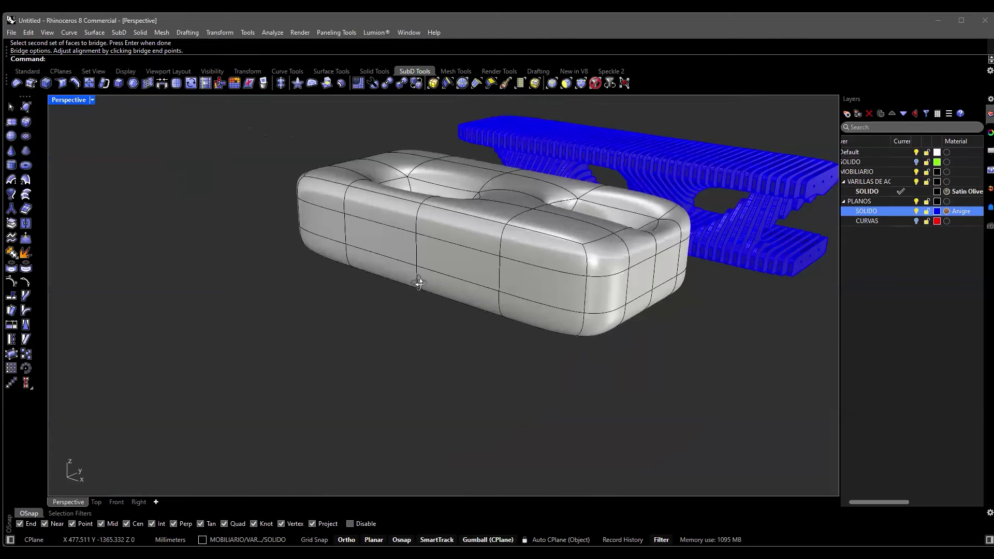
scroll(399, 238, "up", 5)
left_click(365, 244)
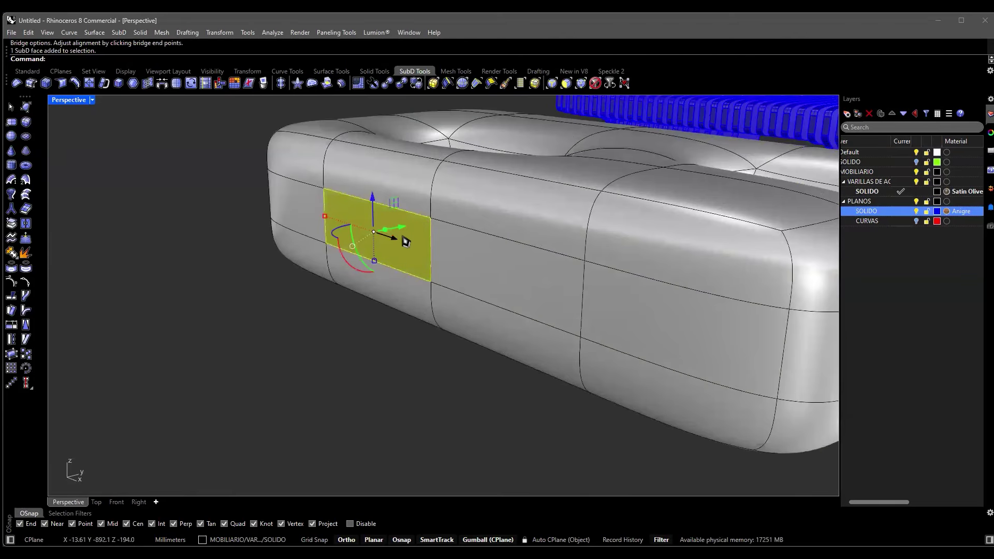
left_click_drag(404, 231, 288, 258)
scroll(288, 258, "down", 5)
right_click_drag(399, 273, 534, 291)
scroll(610, 283, "down", 3)
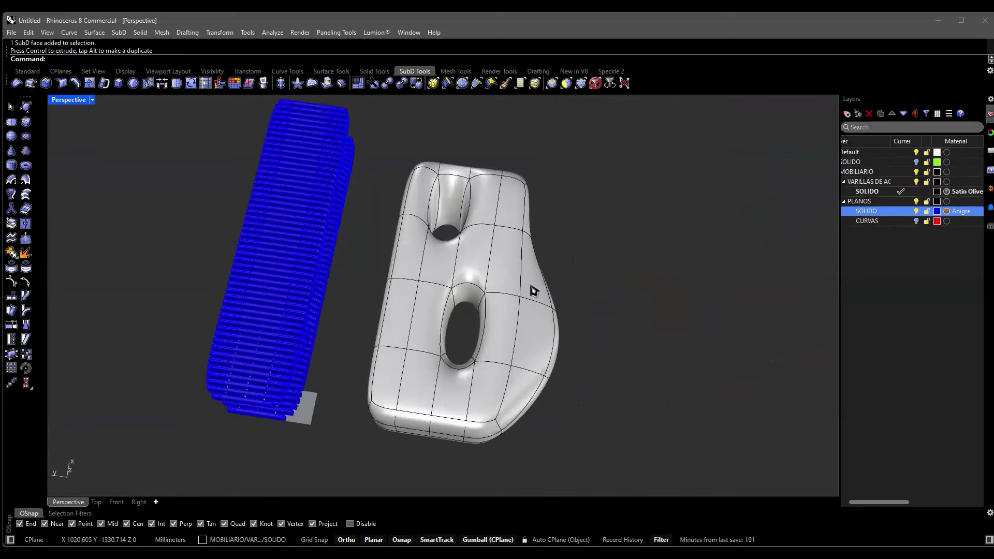
right_click_drag(534, 292, 565, 222)
Raise another face of the SubD form upward, then review the reshaped model.
left_click(528, 317, "ctrl+shift")
left_click_drag(567, 205, 569, 171)
right_click_drag(549, 217, 661, 328)
key("Escape")
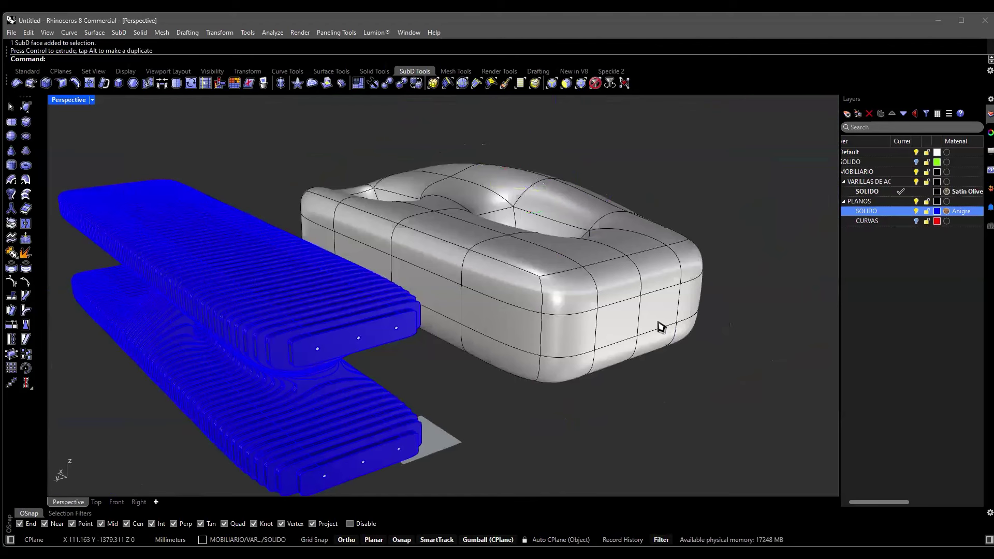
right_click_drag(455, 337, 542, 296)
scroll(542, 295, "up", 10)
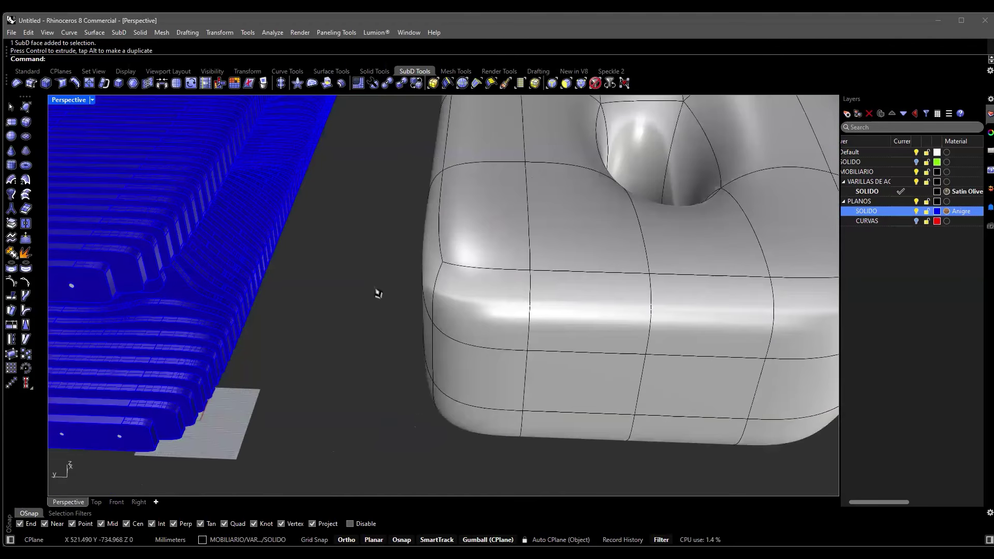
scroll(379, 294, "down", 10)
right_click_drag(433, 300, 479, 324)
right_click_drag(369, 246, 323, 270)
scroll(270, 250, "up", 3)
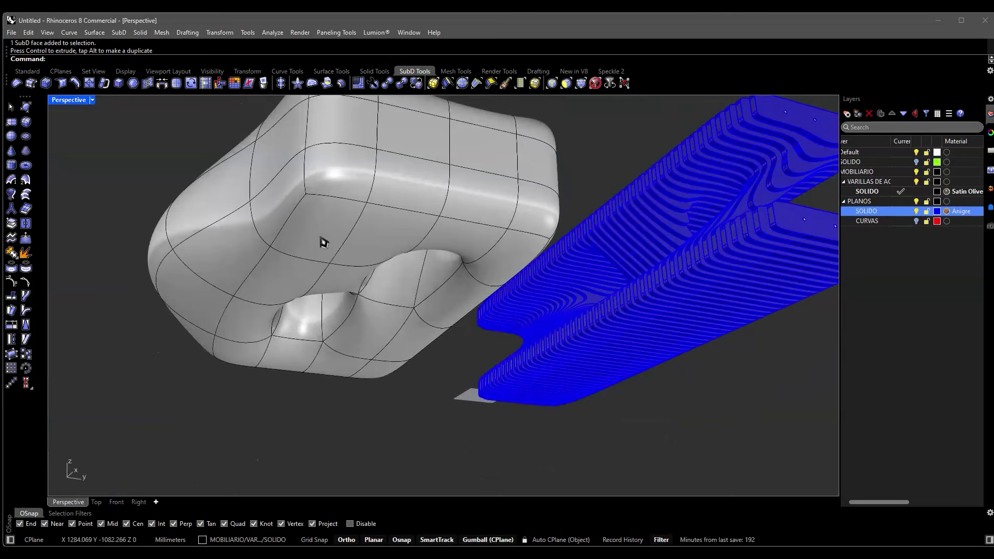
key("Escape")
Sub-select a strip of faces across the top and down the side of the SubD form.
left_click(301, 206, "ctrl+shift")
left_click(362, 187, "ctrl+shift")
left_click(442, 210, "ctrl+shift")
right_click_drag(424, 210, 421, 207)
left_click(422, 207, "ctrl+shift")
left_click(433, 280, "ctrl+shift")
left_click(433, 336, "ctrl+shift")
left_click(391, 325, "ctrl+shift")
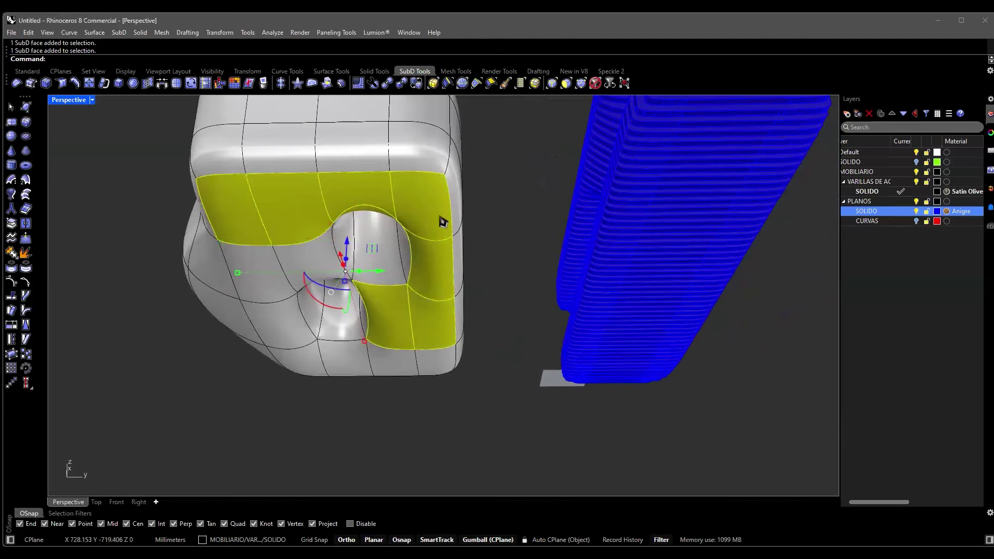
Add the faces around the lower hole and along the bottom to the selection.
right_click_drag(461, 248, 428, 213)
left_click(417, 220, "ctrl+shift")
left_click(370, 256, "ctrl+shift")
left_click(374, 296, "ctrl+shift")
left_click(381, 333, "ctrl+shift")
left_click(437, 333, "ctrl+shift")
left_click(494, 330, "ctrl+shift")
left_click(501, 324, "ctrl+shift")
Orbit around the selected faces and the slatted bench, then pan the model left.
right_click_drag(502, 324, 408, 336)
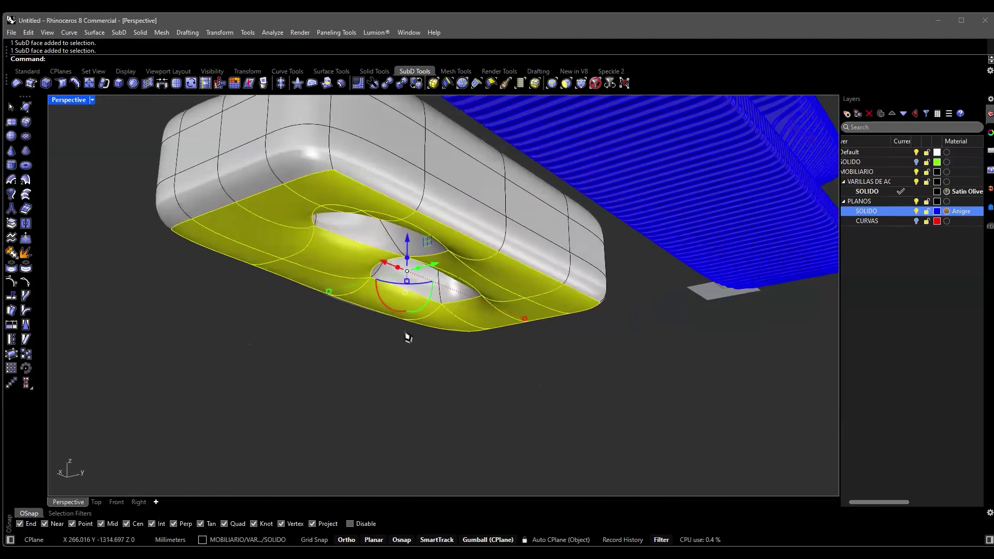
right_click_drag(446, 289, 450, 292)
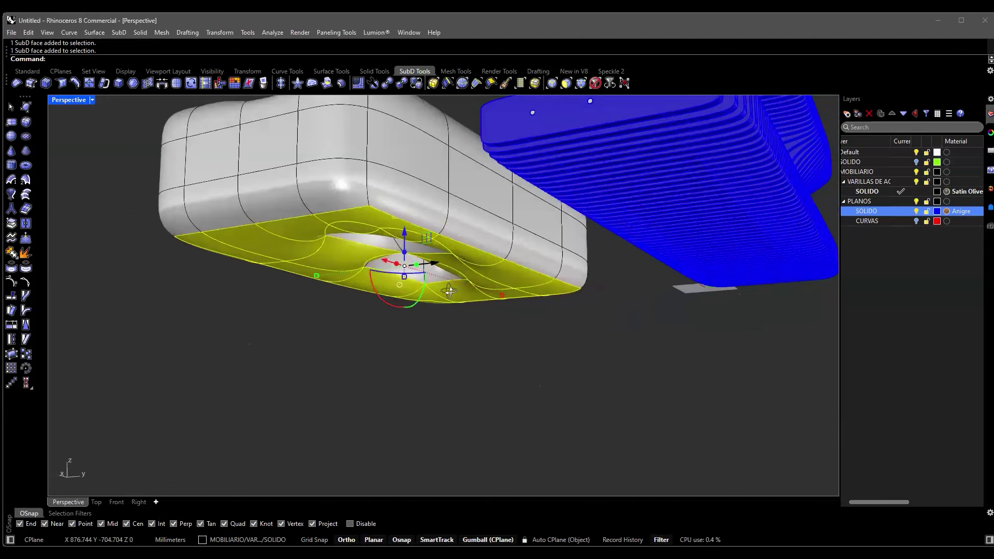
right_click_drag(679, 296, 330, 224)
scroll(565, 378, "up", 3)
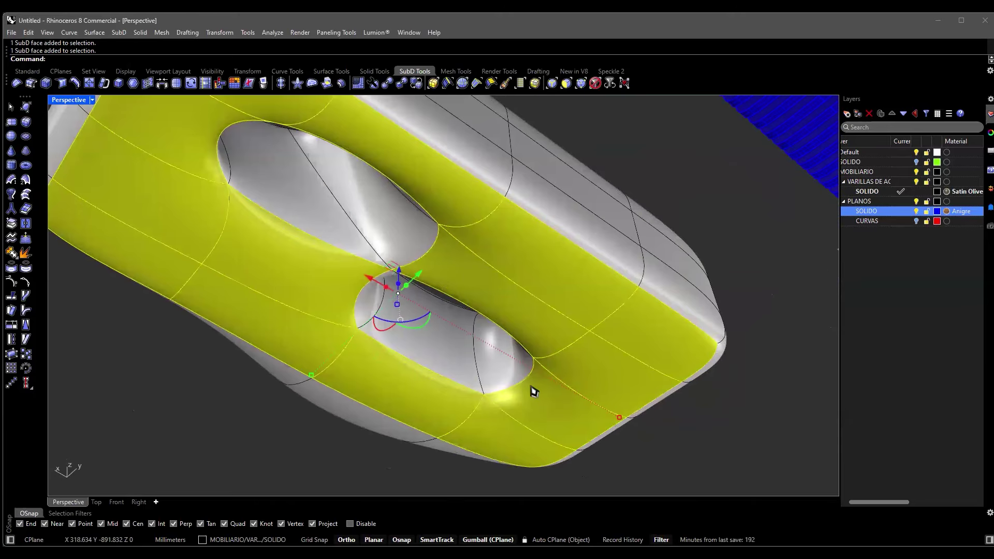
scroll(544, 373, "down", 3)
right_click_drag(544, 373, 568, 338)
scroll(568, 338, "up", 5)
right_click_drag(481, 285, 289, 235)
scroll(425, 310, "up", 3)
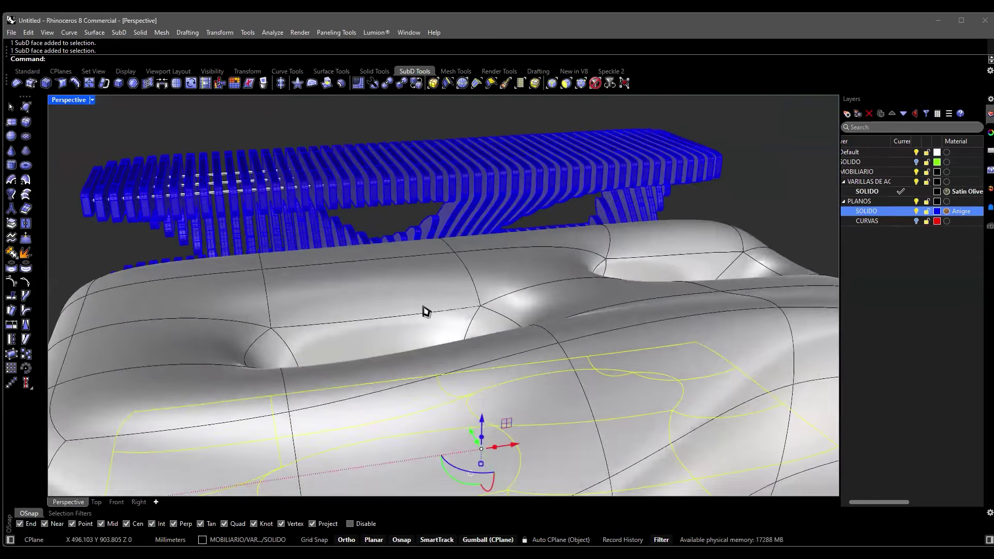
scroll(424, 311, "down", 3)
right_click_drag(425, 310, 466, 334)
scroll(466, 334, "up", 3)
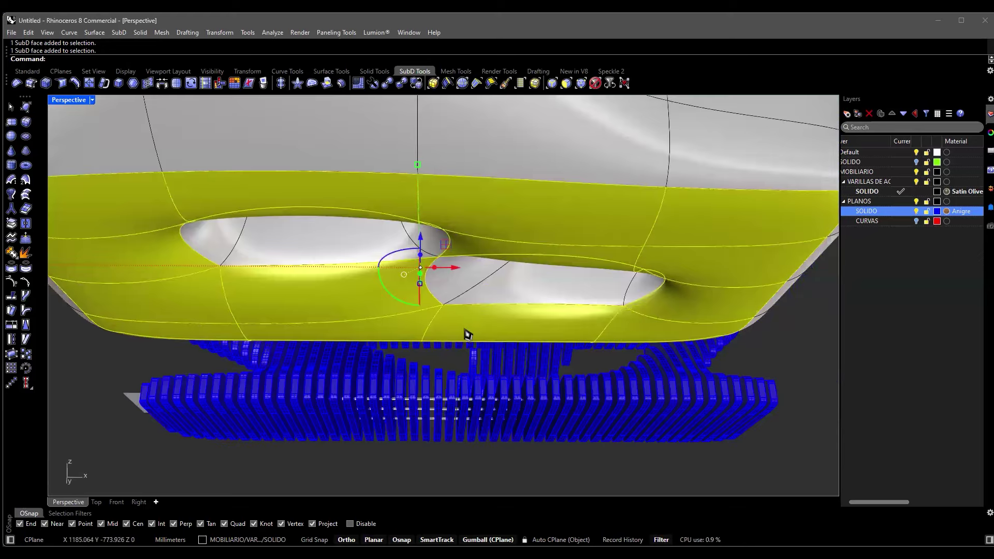
scroll(467, 334, "down", 4)
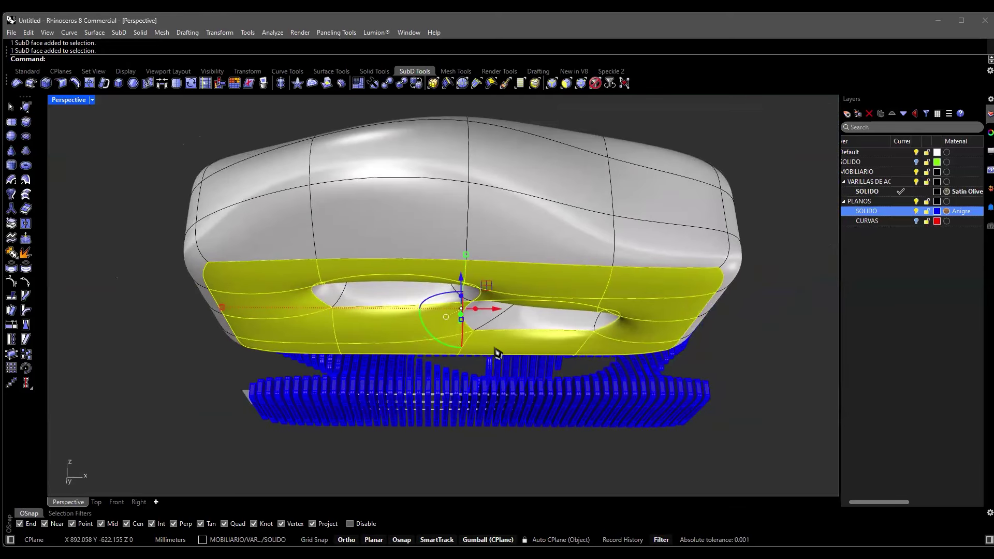
right_click_drag(498, 354, 657, 254)
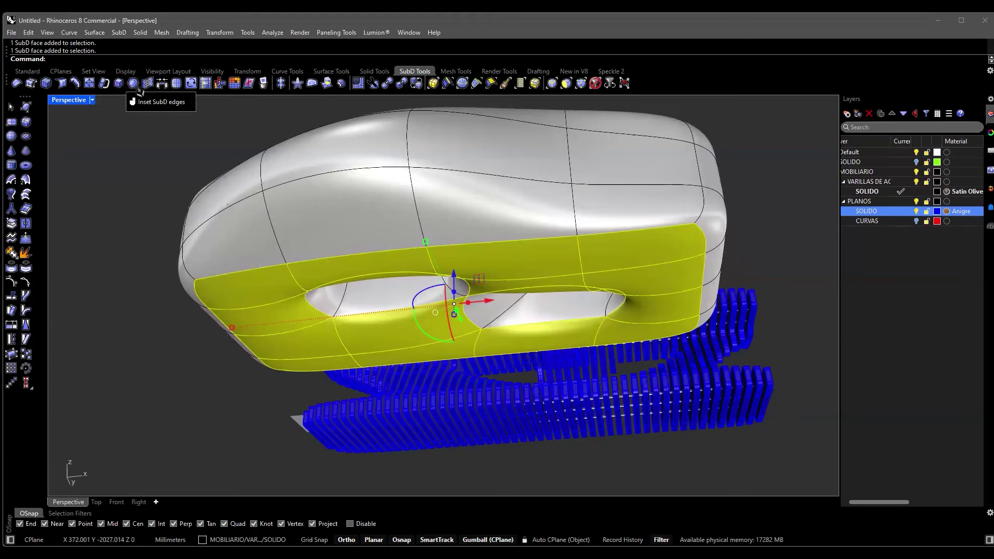
right_click_drag(167, 174, 61, 91, "shift")
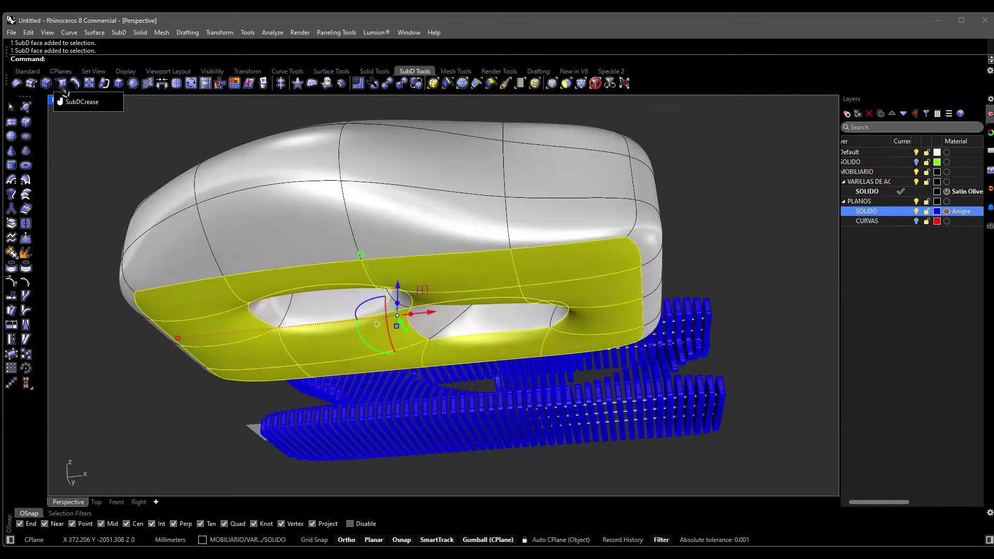
left_click(62, 83)
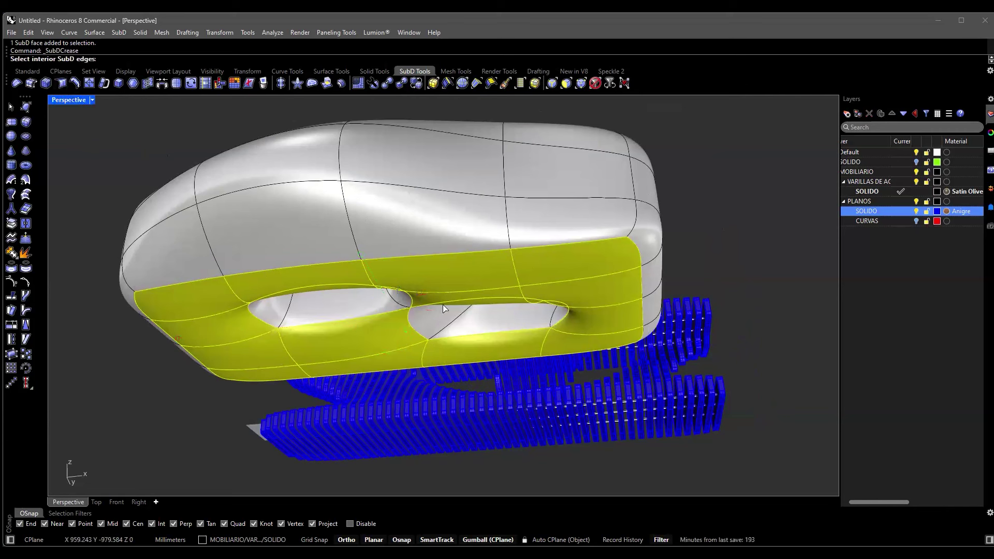
key("Return")
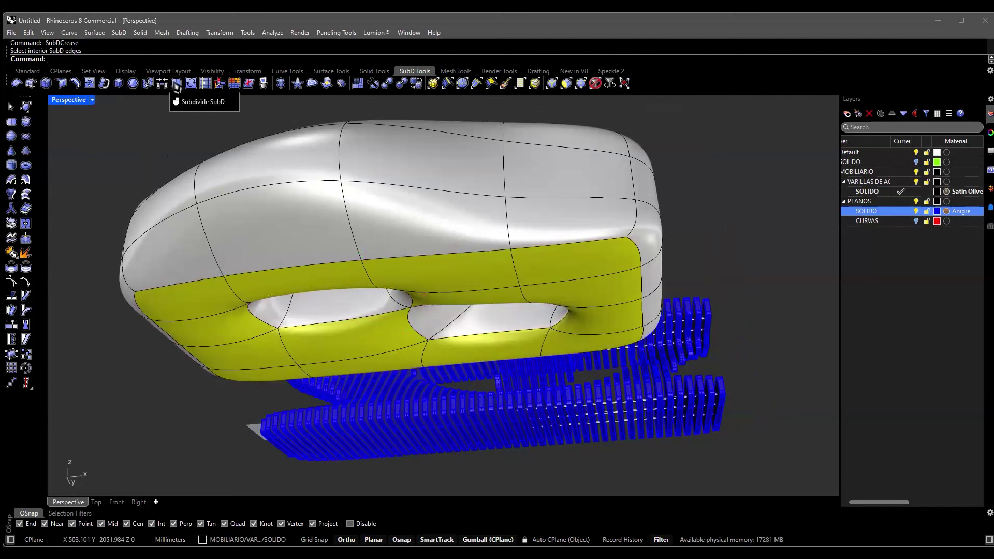
type("Crease")
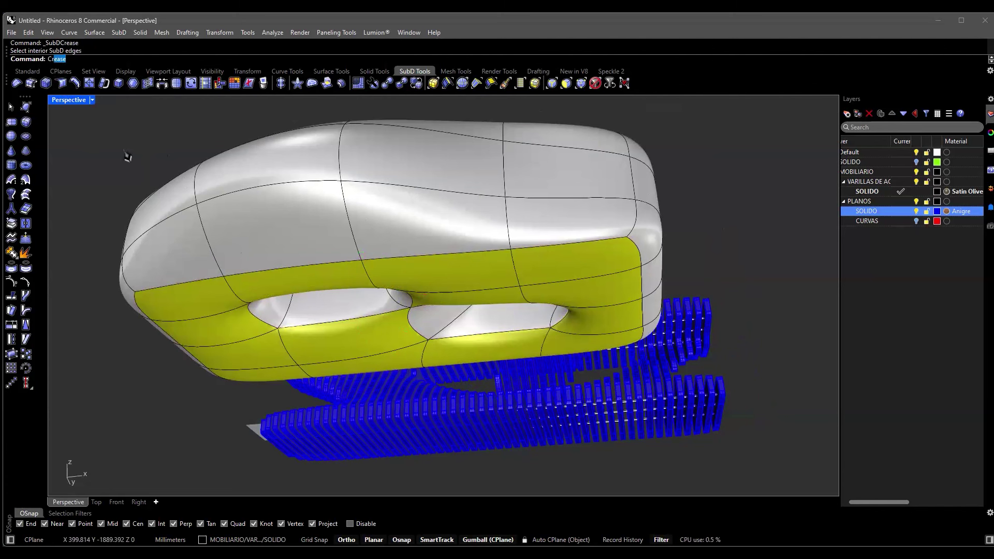
key("Return")
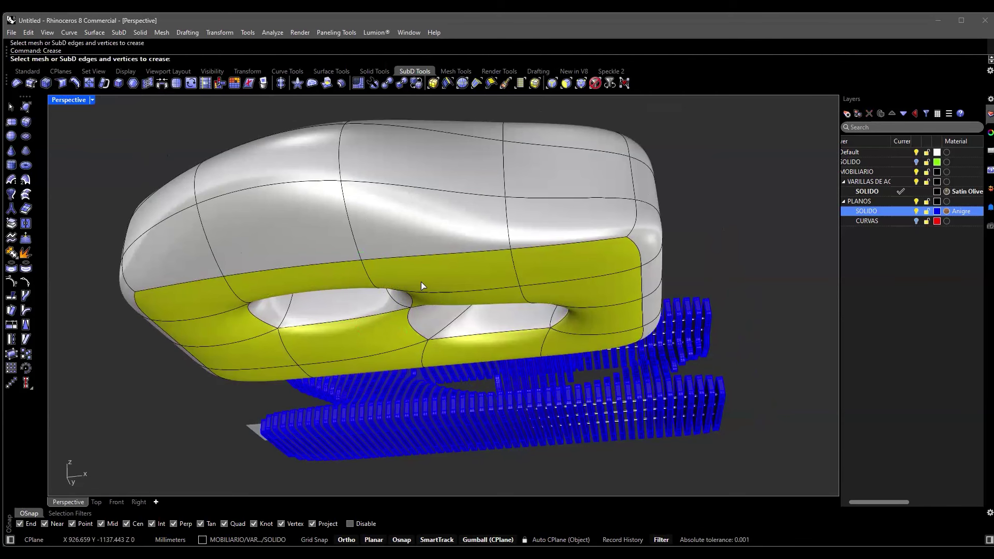
key("Escape")
scroll(421, 285, "down", 2)
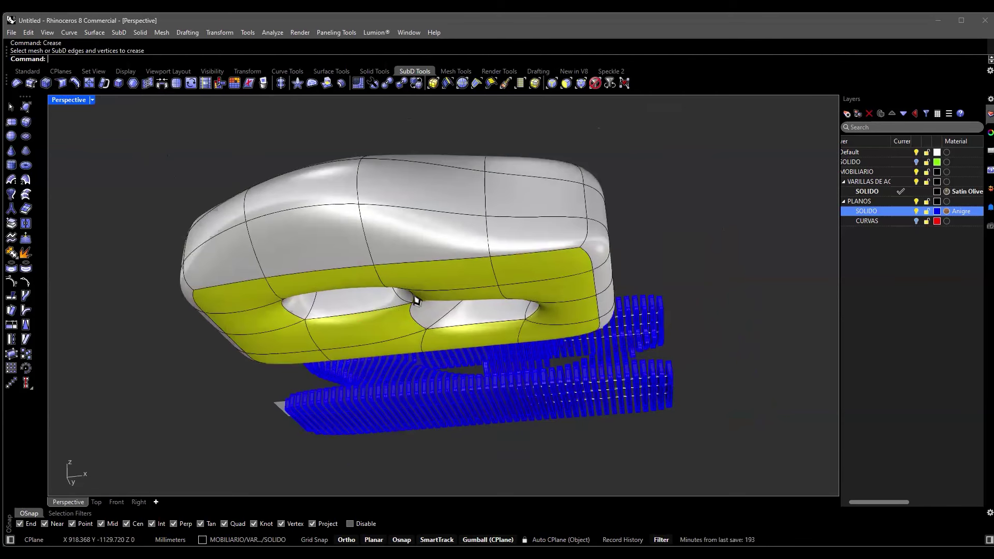
key("Home")
left_click_drag(274, 320, 551, 427)
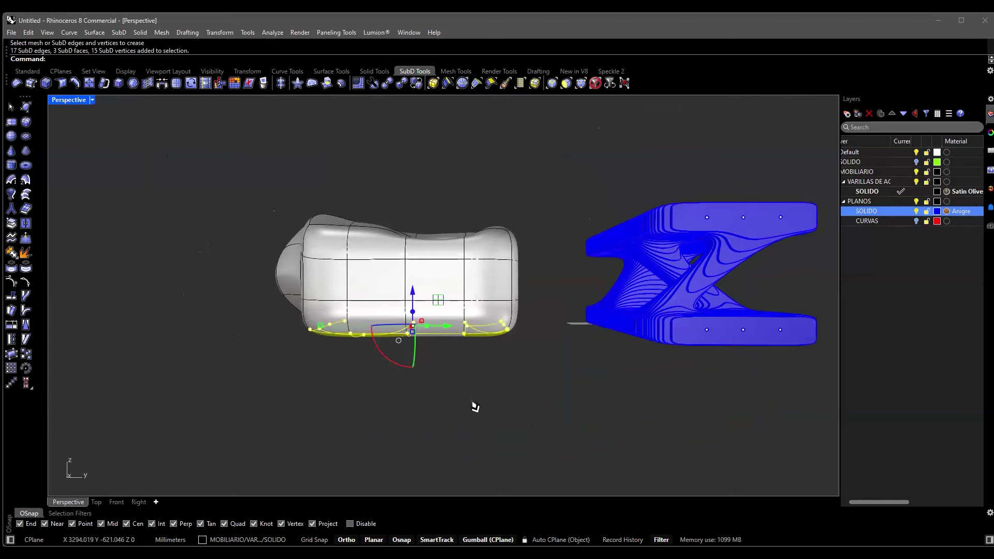
key("Down")
key("Down")
key("Down")
key("Down")
key("Down")
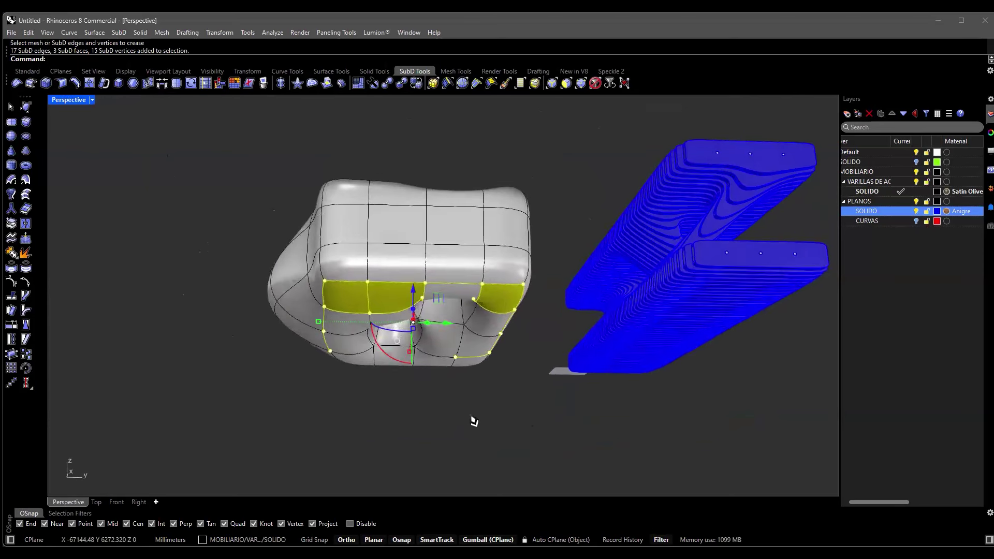
key("Up")
key("Up")
key("Up")
key("Up")
key("Up")
left_click(117, 501)
scroll(347, 357, "down", 5)
scroll(343, 343, "down", 6)
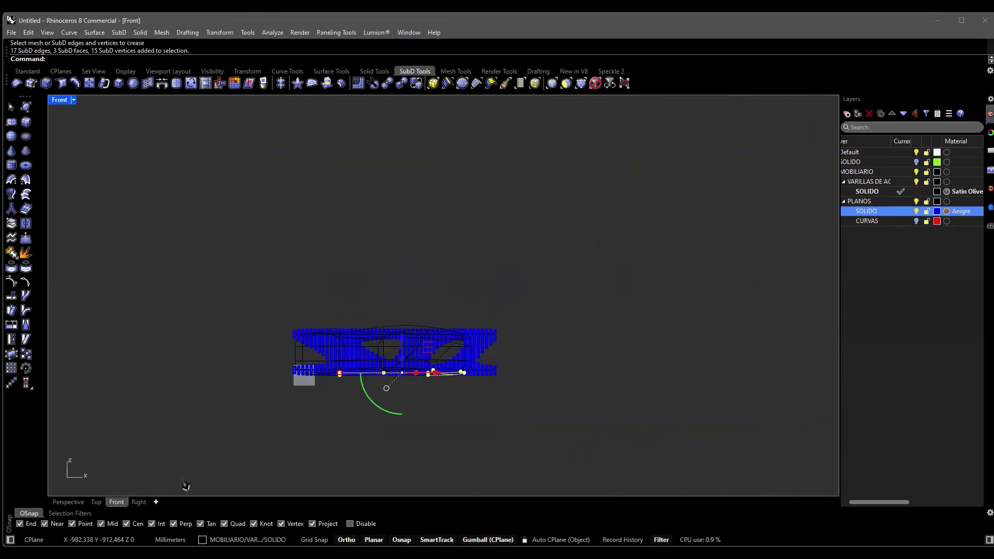
left_click(138, 501)
scroll(379, 310, "down", 6)
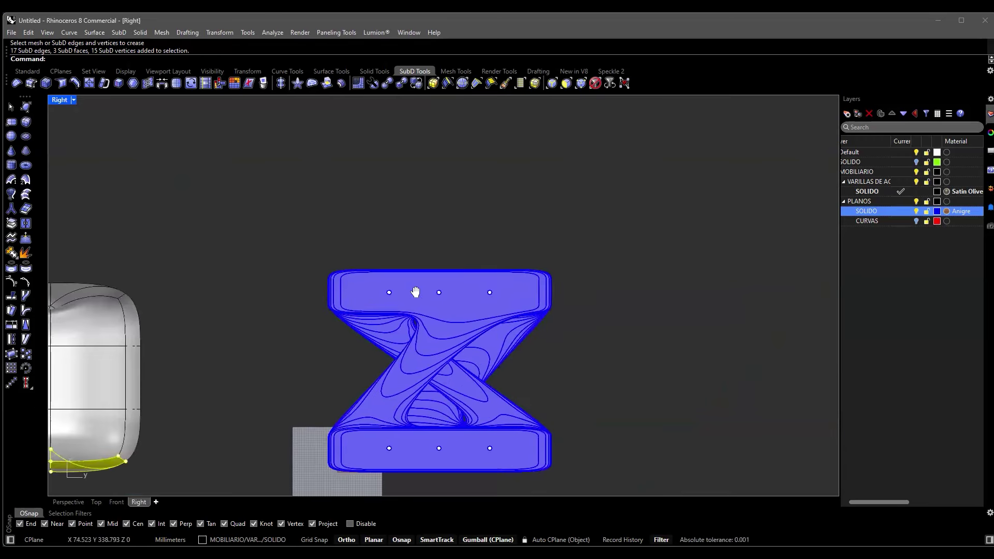
right_click_drag(415, 292, 542, 189)
scroll(219, 386, "down", 3)
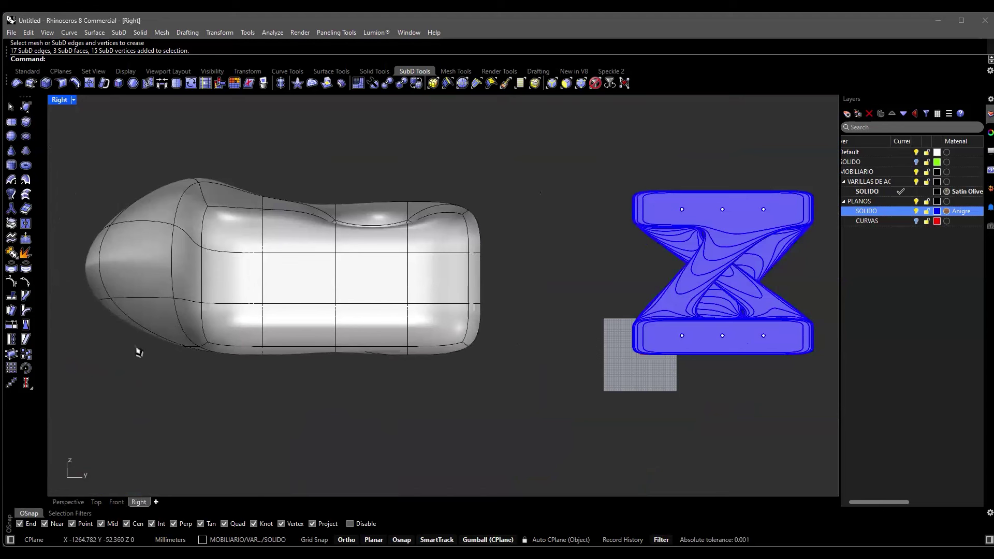
left_click_drag(98, 333, 533, 441)
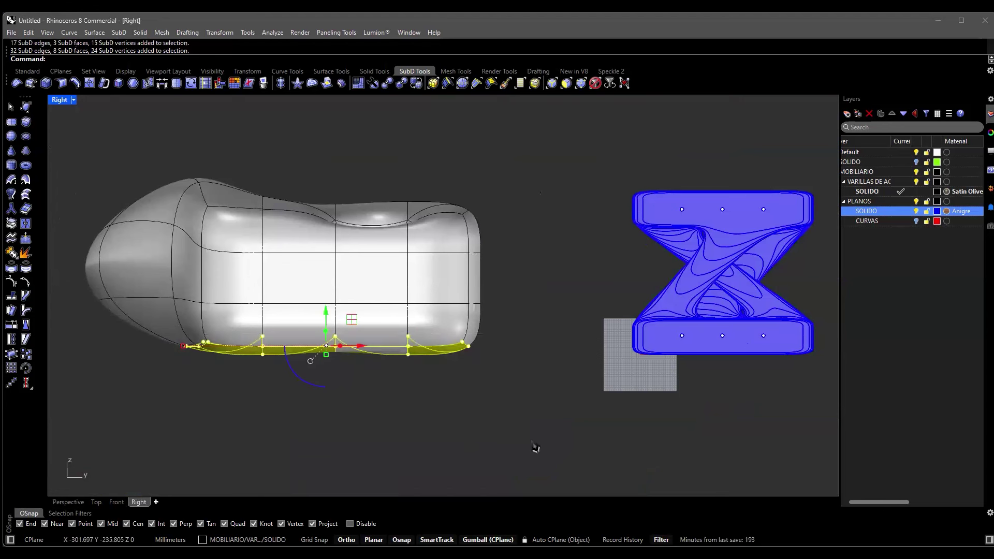
scroll(489, 424, "up", 5)
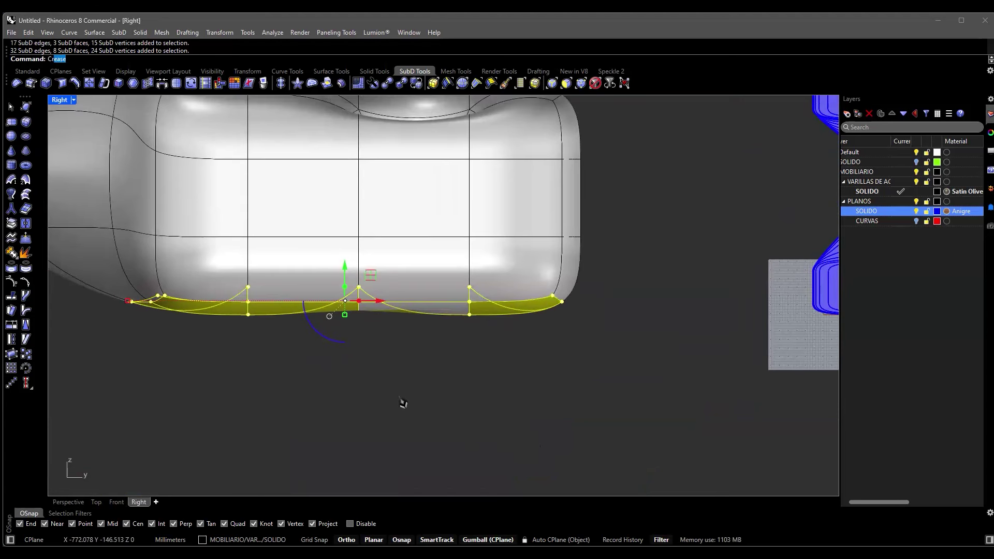
key("Return")
right_click_drag(402, 402, 380, 372)
left_click(67, 502)
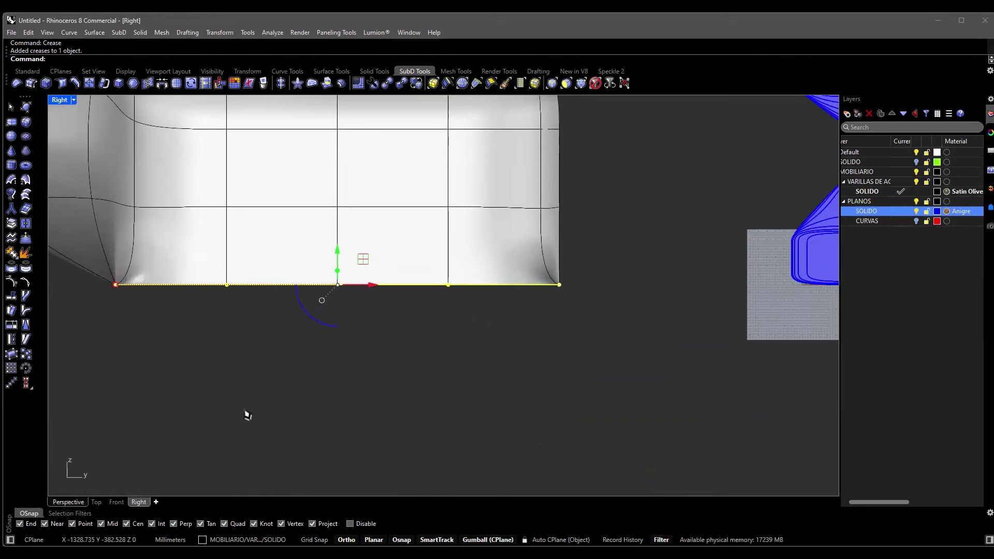
key("Escape")
right_click_drag(340, 361, 310, 393)
key("ctrl+z")
key("Escape")
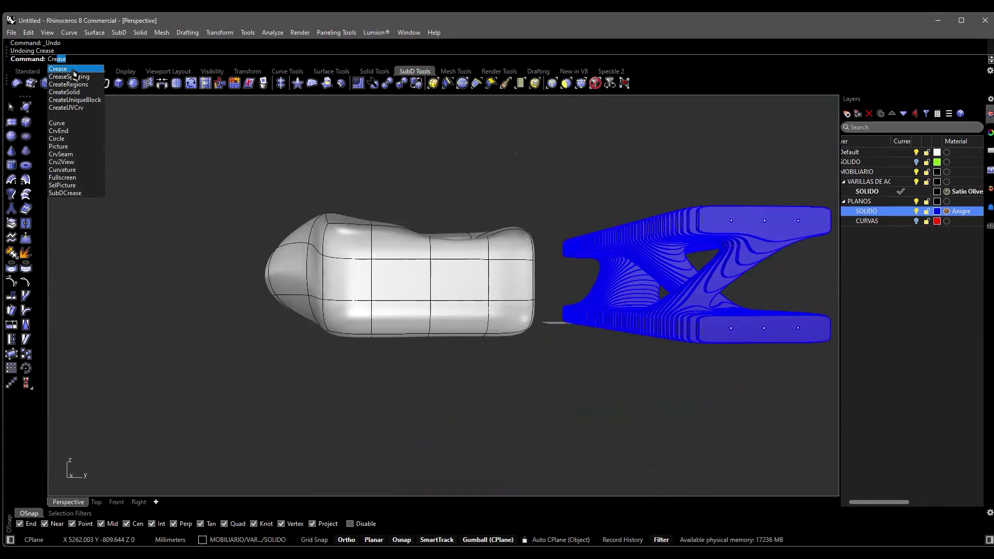
Restart the crease command and pick the first opening's four edges plus two adjoining edges.
key("Return")
scroll(264, 331, "down", 2)
scroll(253, 325, "up", 4)
right_click_drag(294, 335, 145, 520)
left_click(116, 502)
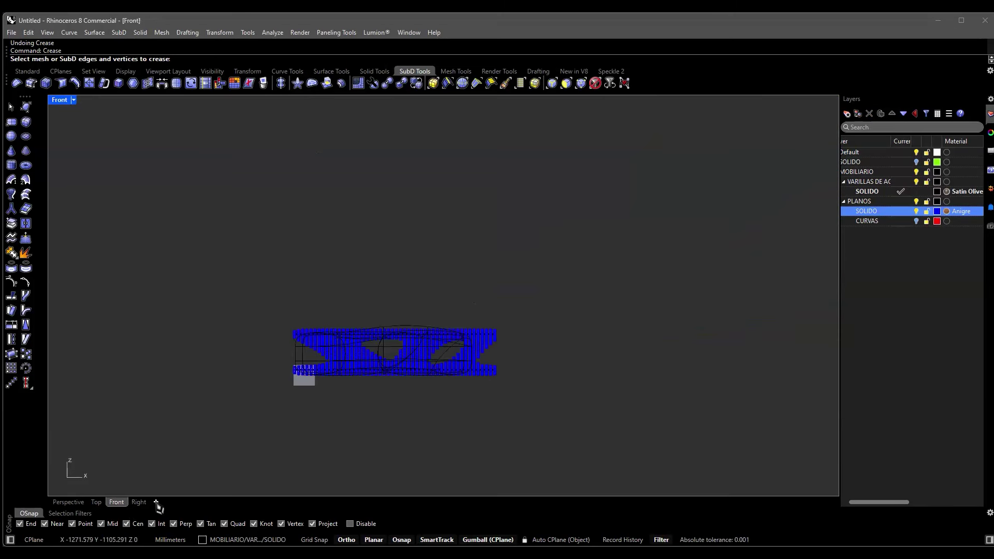
left_click(138, 502)
scroll(390, 371, "down", 3)
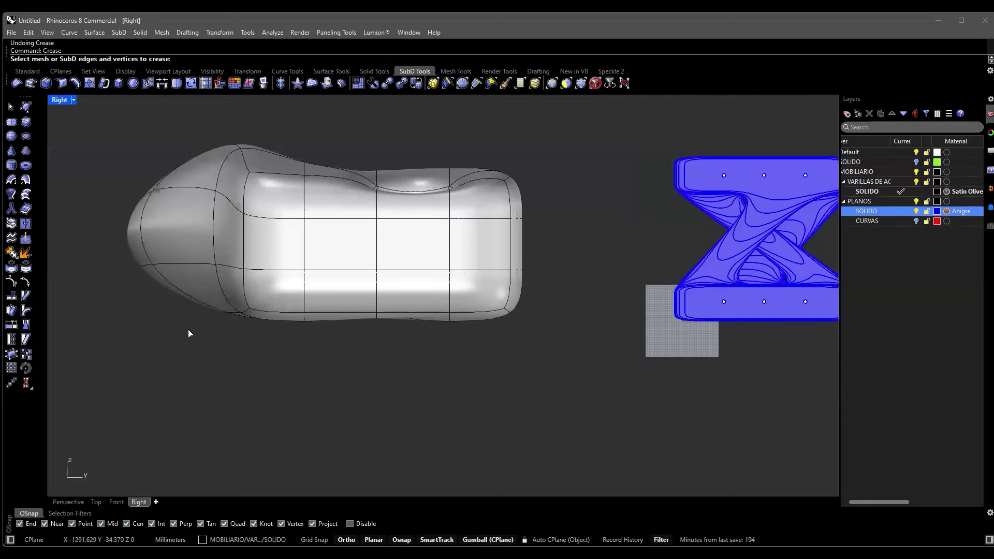
left_click_drag(114, 387, 543, 300)
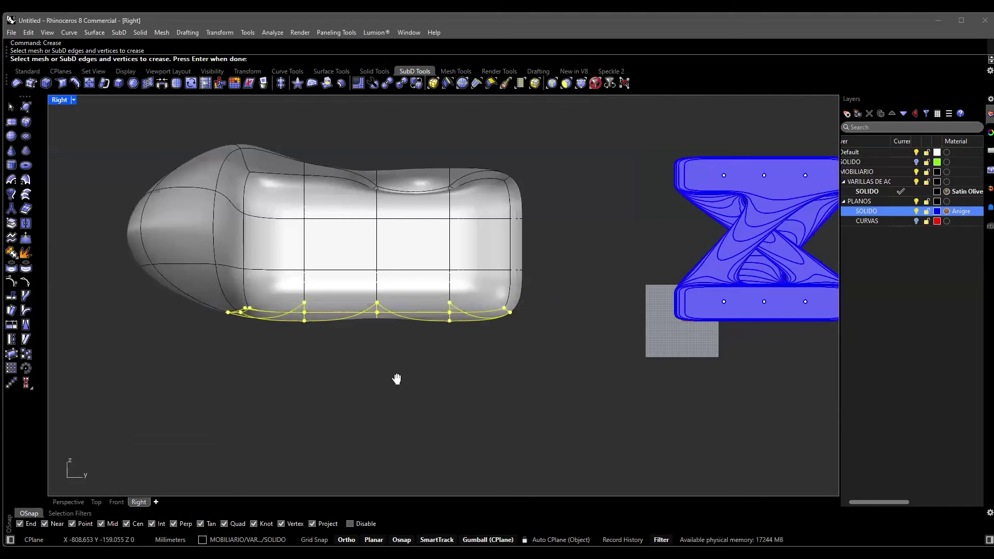
right_click_drag(396, 379, 398, 369)
left_click(68, 502)
right_click_drag(189, 433, 328, 371)
scroll(276, 365, "up", 5)
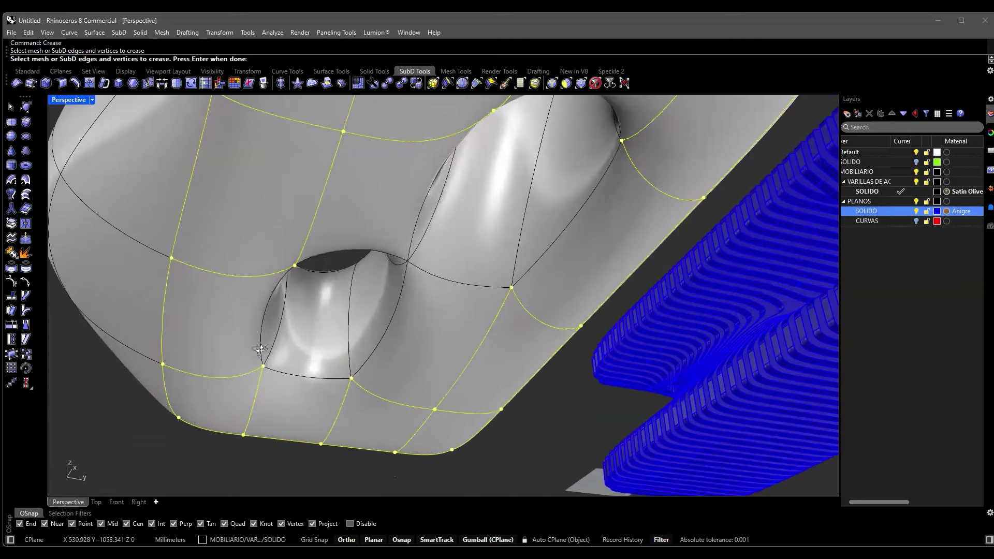
scroll(266, 350, "up", 4)
right_click_drag(262, 342, 284, 318)
scroll(284, 326, "up", 3)
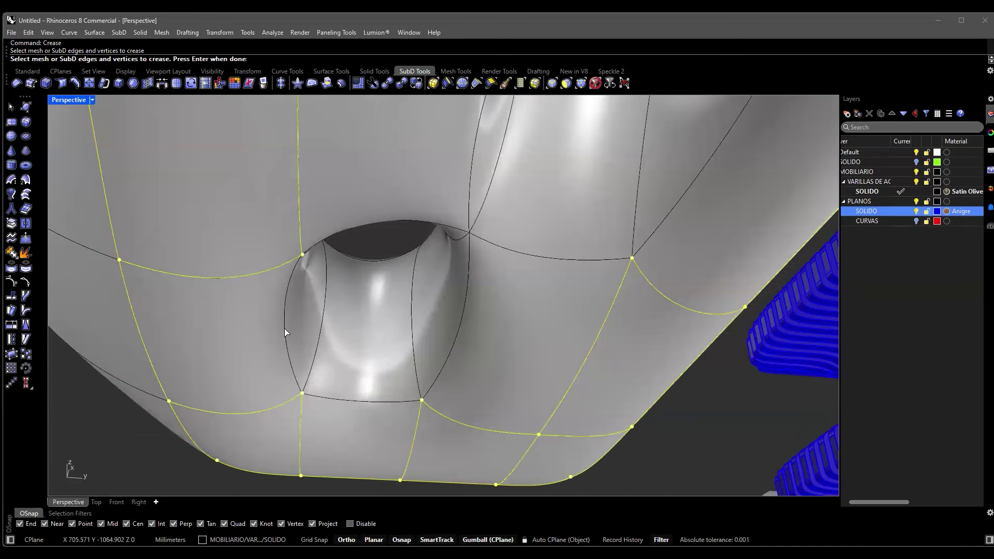
left_click(286, 334)
left_click(350, 401)
left_click(450, 356)
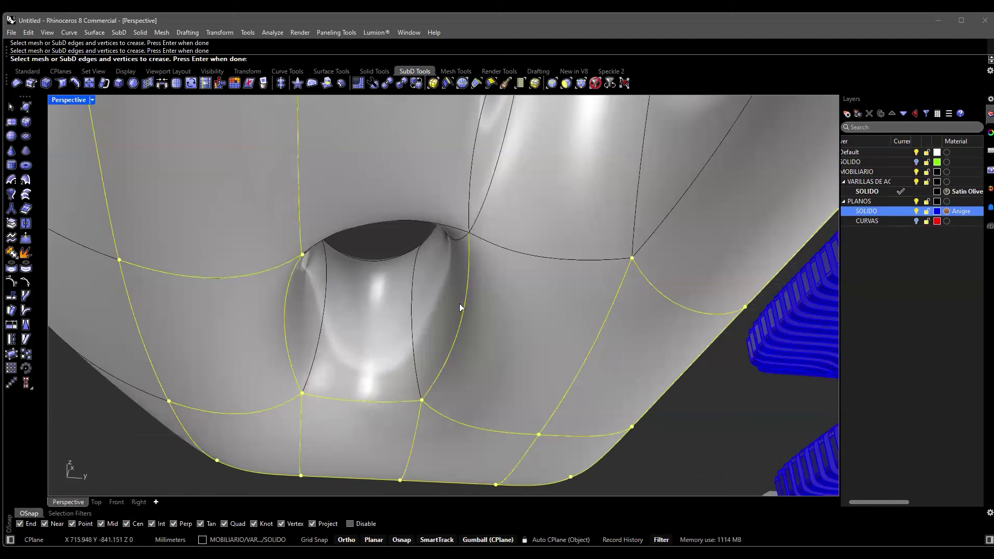
left_click(451, 229)
left_click(571, 258)
left_click(657, 227)
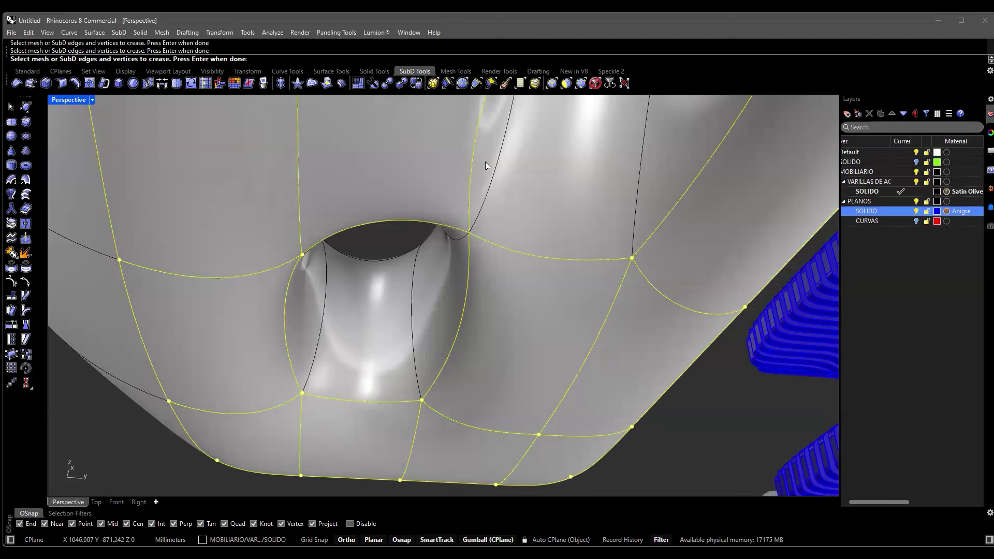
Bring the second opening into view from below and apply the crease to the picked edges.
right_click_drag(485, 165, 362, 308)
scroll(363, 310, "down", 3)
right_click_drag(615, 352, 546, 388)
scroll(546, 388, "up", 3)
scroll(543, 382, "down", 1)
scroll(542, 377, "down", 5)
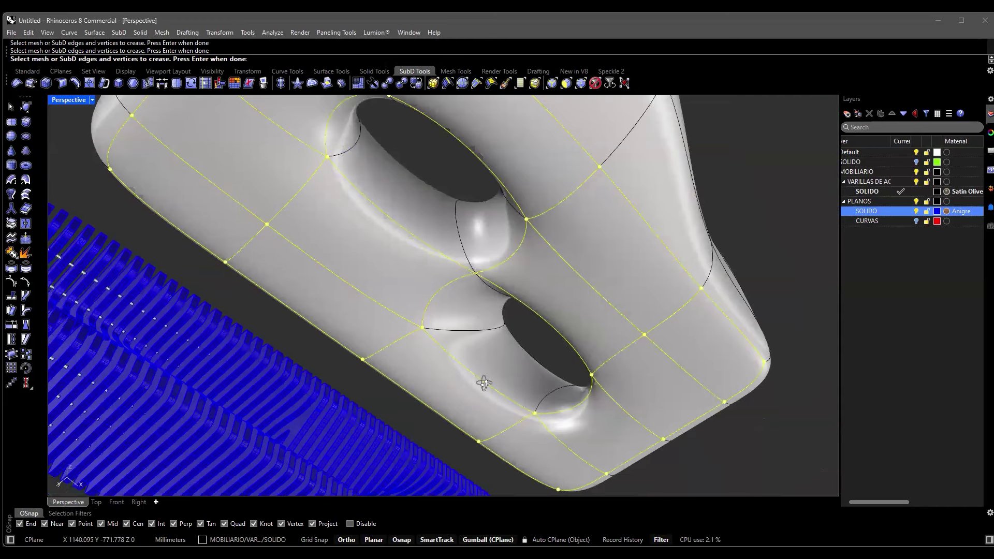
right_click_drag(481, 381, 415, 306)
scroll(414, 306, "up", 2)
scroll(415, 306, "up", 3)
right_click_drag(389, 250, 380, 230)
scroll(380, 229, "down", 3)
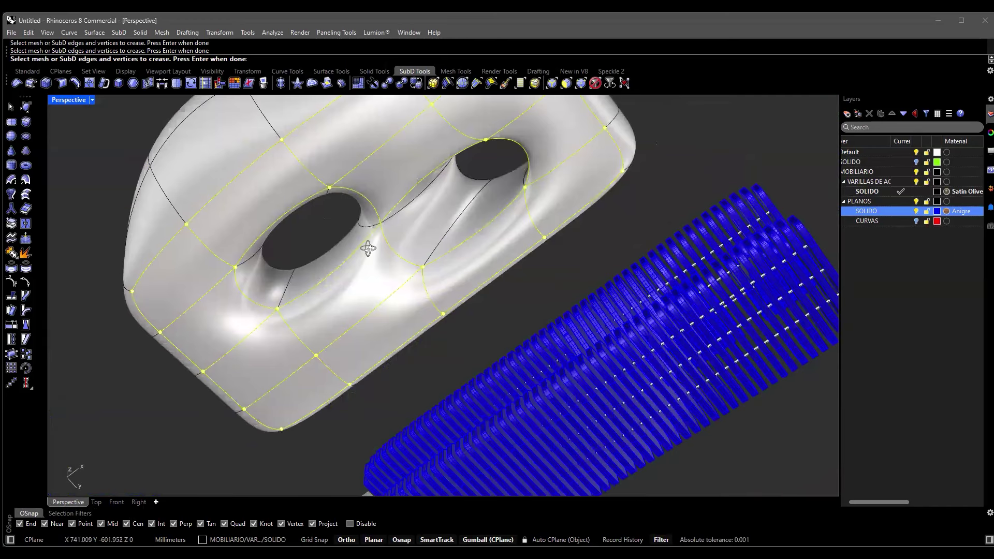
scroll(368, 249, "up", 2)
key("Left")
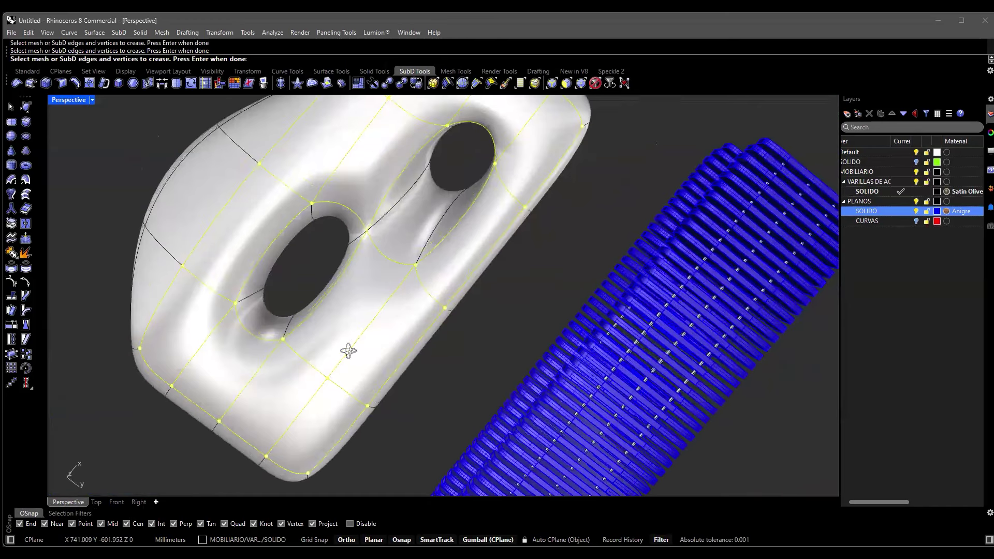
scroll(388, 420, "down", 2)
key("Down")
key("Return")
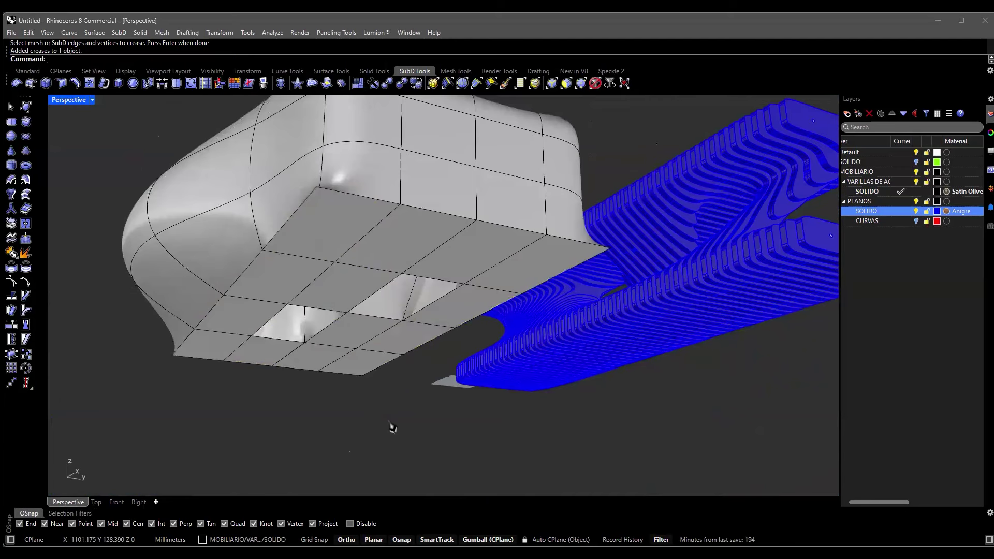
Extend the form's bottom corner face downward with the gumball.
right_click_drag(333, 356, 296, 316)
right_click_drag(491, 101, 318, 279)
left_click(318, 278)
left_click(255, 381)
right_click_drag(255, 382, 267, 383)
right_click_drag(546, 420, 625, 418)
right_click_drag(395, 425, 579, 445)
scroll(397, 424, "up", 5)
scroll(483, 421, "down", 4)
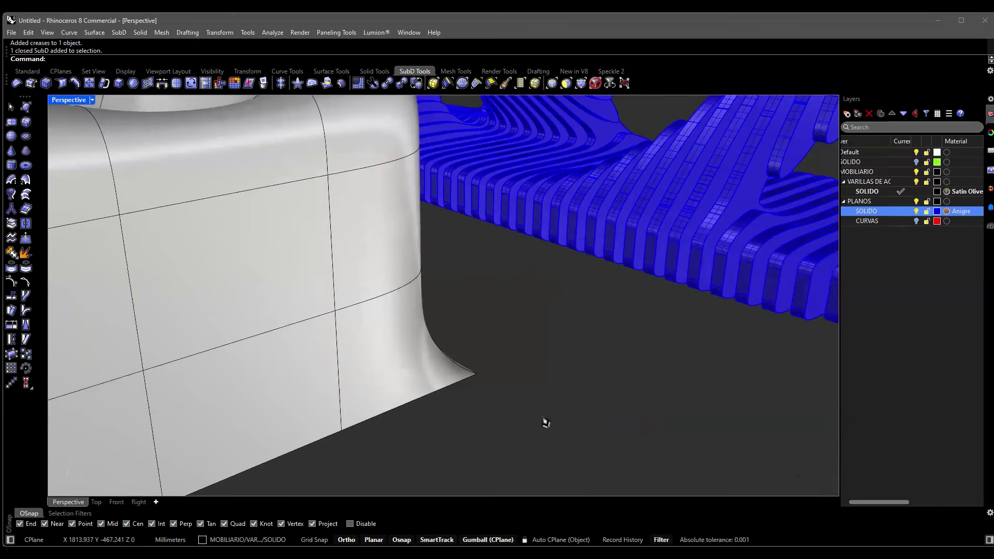
right_click_drag(483, 422, 533, 412)
scroll(320, 362, "up", 6)
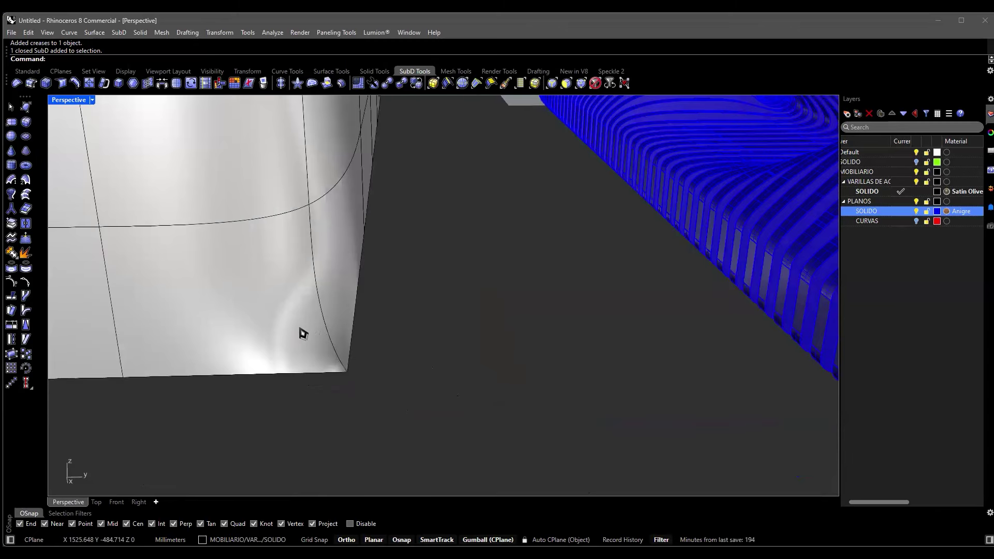
scroll(295, 323, "down", 3)
left_click(287, 312, "ctrl+shift")
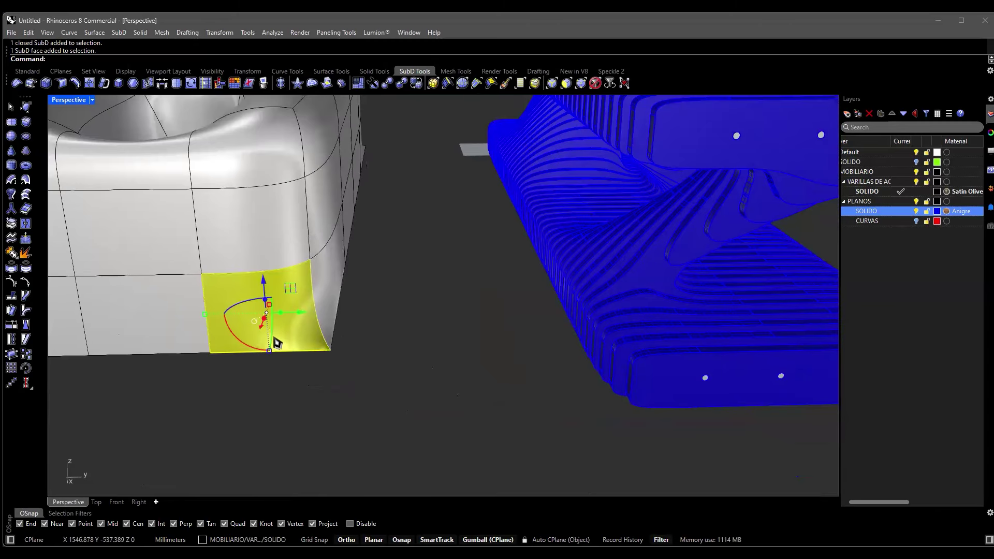
left_click_drag(261, 351, 261, 386)
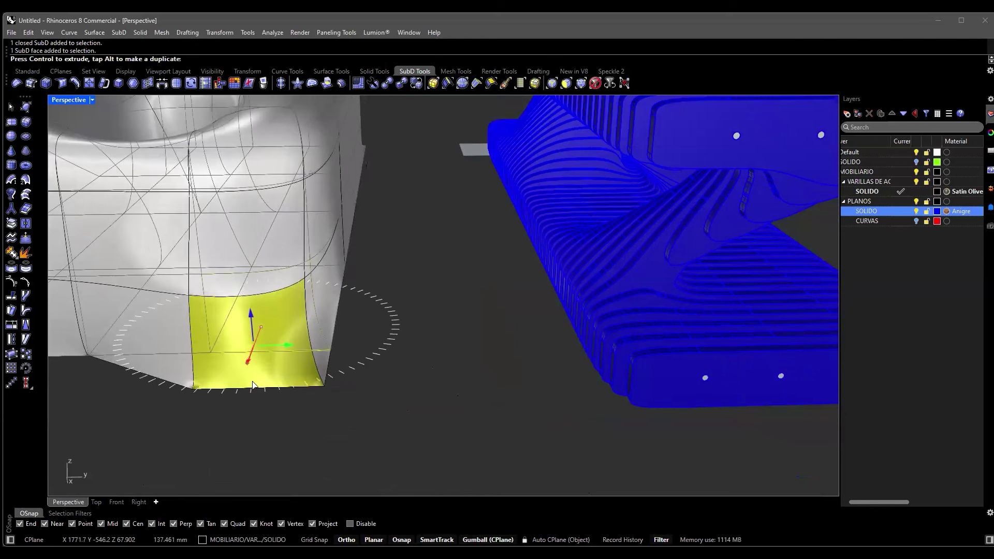
left_click(325, 429)
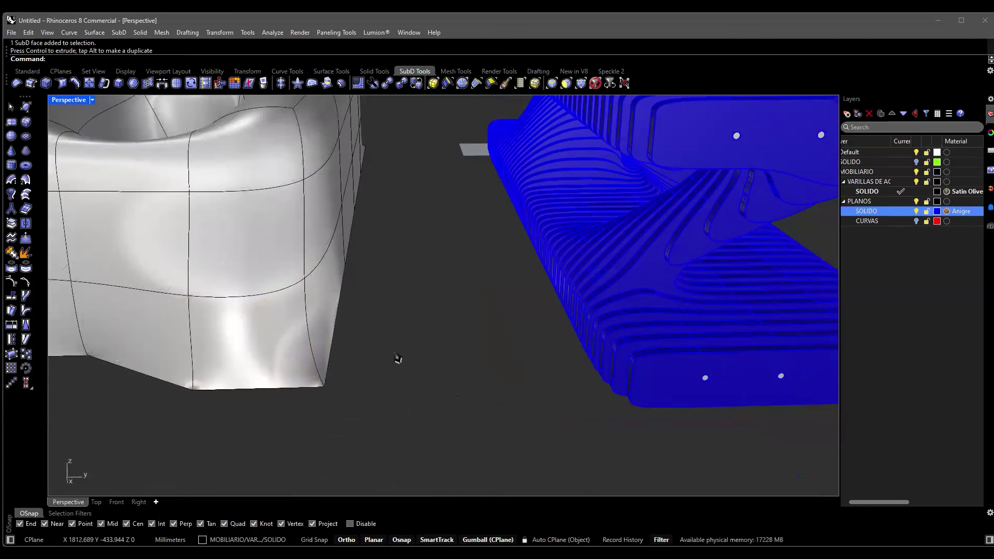
Move two lower corner vertices with the gumball to reshape the corners.
scroll(419, 309, "up", 5)
left_click(417, 295, "ctrl+shift")
right_click_drag(458, 343, 464, 369)
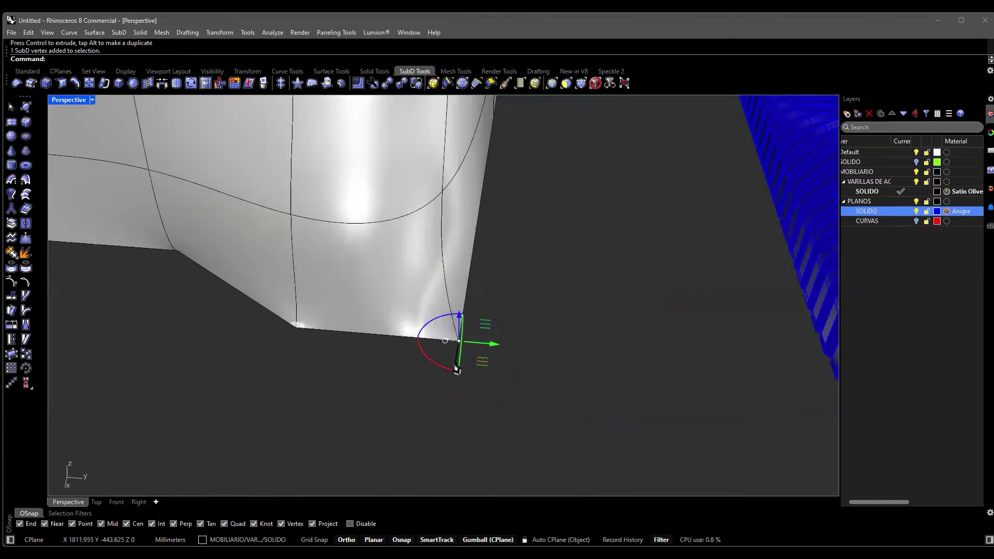
left_click_drag(462, 331, 445, 268)
left_click(471, 351)
scroll(376, 344, "down", 5)
right_click_drag(377, 344, 475, 344)
scroll(486, 351, "up", 5)
left_click(485, 346, "ctrl+shift")
left_click_drag(508, 366, 475, 348)
left_click(551, 300)
Try SubDCrease on the form's bottom edge, then undo the last change.
right_click_drag(551, 300, 358, 288)
scroll(359, 282, "up", 3)
left_click(362, 256, "ctrl+shift")
scroll(408, 308, "down", 3)
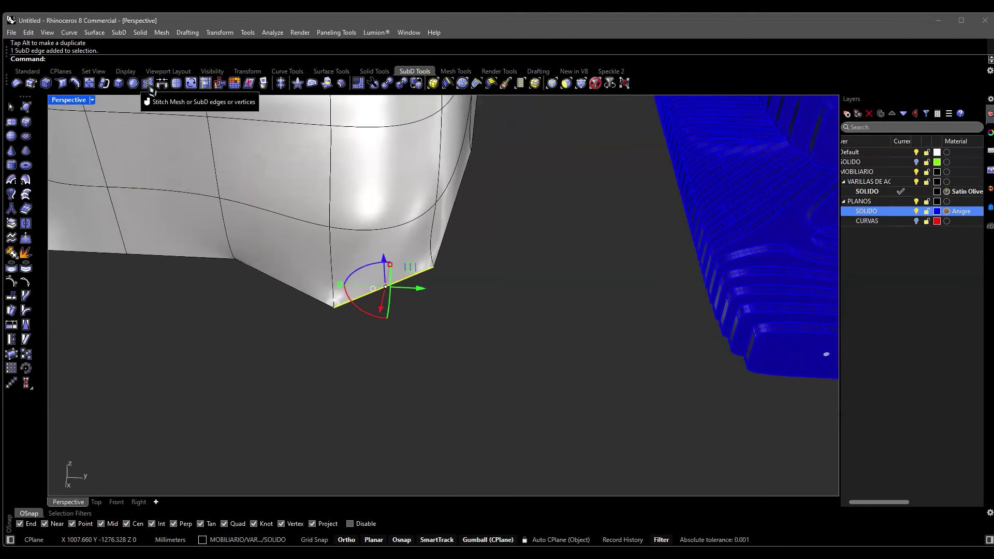
left_click(120, 84)
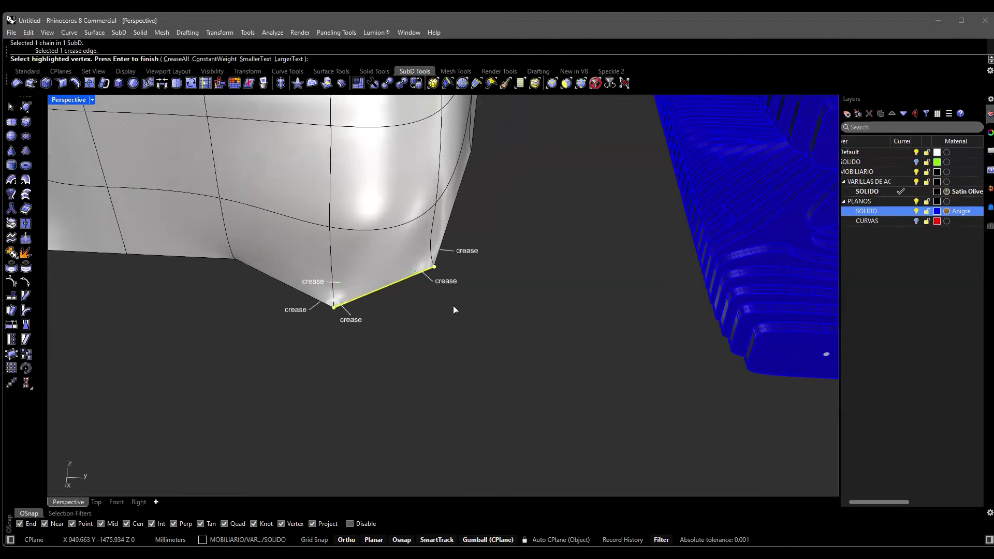
key("Return")
key("Return")
left_click(421, 287)
key("Return")
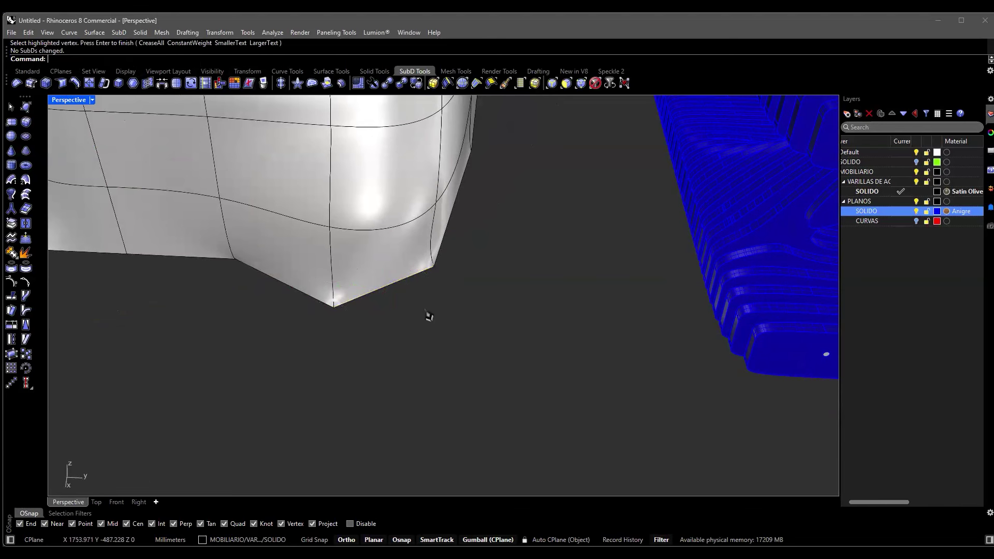
right_click_drag(428, 315, 536, 197)
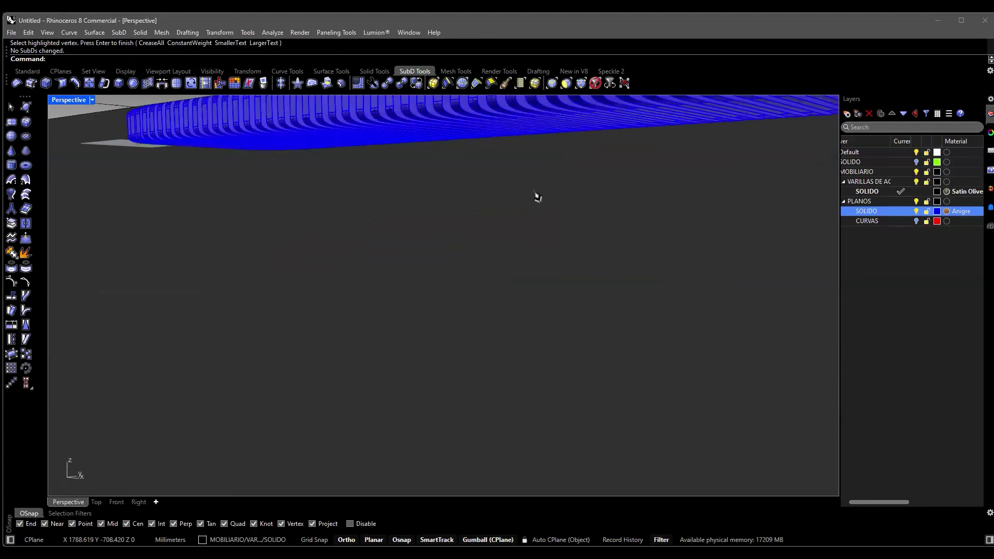
mouse_move(472, 332)
right_mouse_down()
mouse_move(517, 302)
mouse_move(518, 314)
mouse_move(470, 346)
right_mouse_up()
key("ctrl+z")
key("ctrl+z")
key("ctrl+z")
key("ctrl+z")
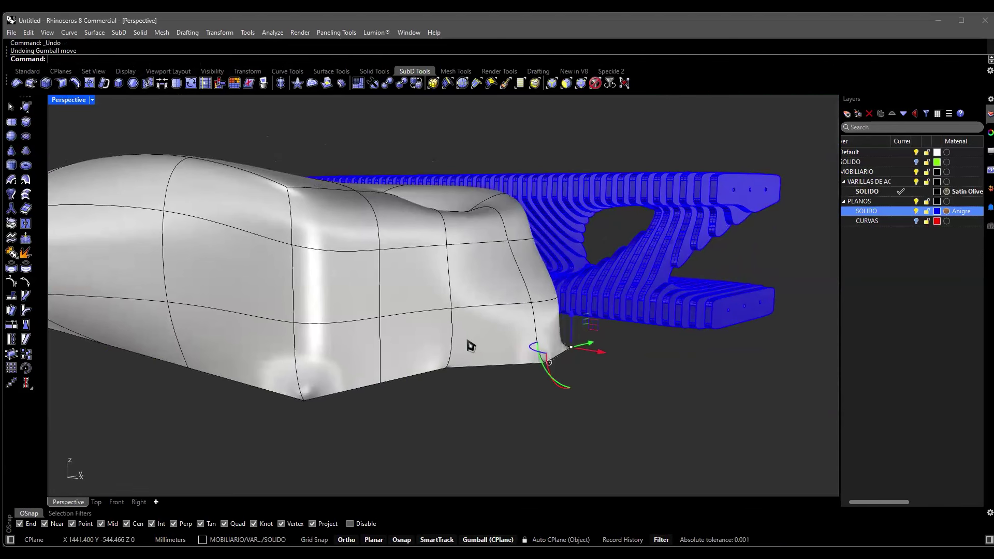
Select a face of the white SubD form and nudge it with the gumball.
right_click_drag(459, 359, 457, 425)
scroll(458, 425, "down", 5)
right_click_drag(368, 405, 532, 399)
left_click(428, 413)
scroll(532, 399, "up", 5)
scroll(561, 326, "up", 3)
left_click(604, 326, "ctrl+shift")
right_click_drag(590, 289, 639, 243)
left_click_drag(638, 243, 642, 236)
right_click_drag(642, 235, 204, 297)
Pull the left-end face downward to flare that end, then clear all selections.
left_click(198, 306, "ctrl+shift")
left_click_drag(171, 318, 206, 397)
key("Escape")
right_click_drag(206, 398, 452, 358)
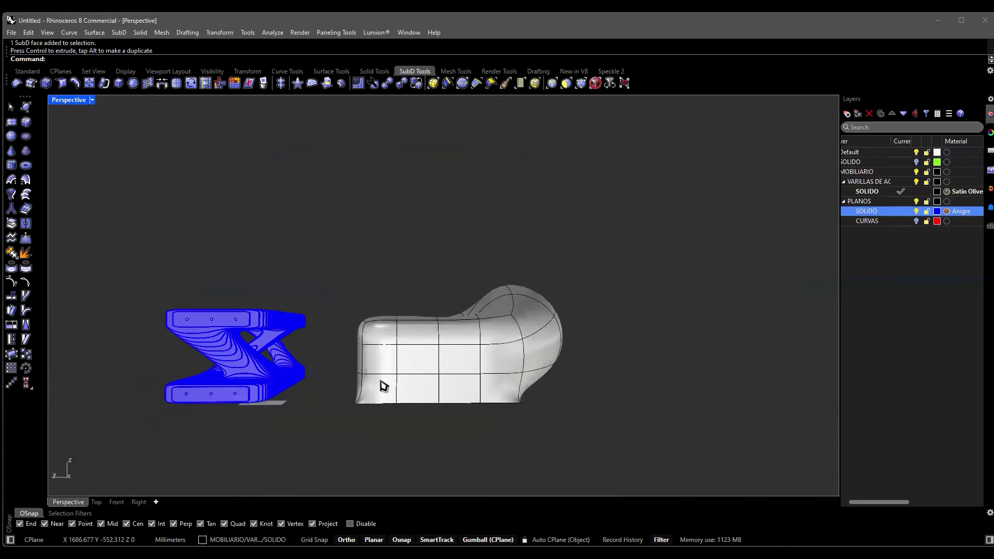
right_click_drag(351, 326, 692, 366)
left_click(433, 370)
key("Escape")
left_click(894, 283)
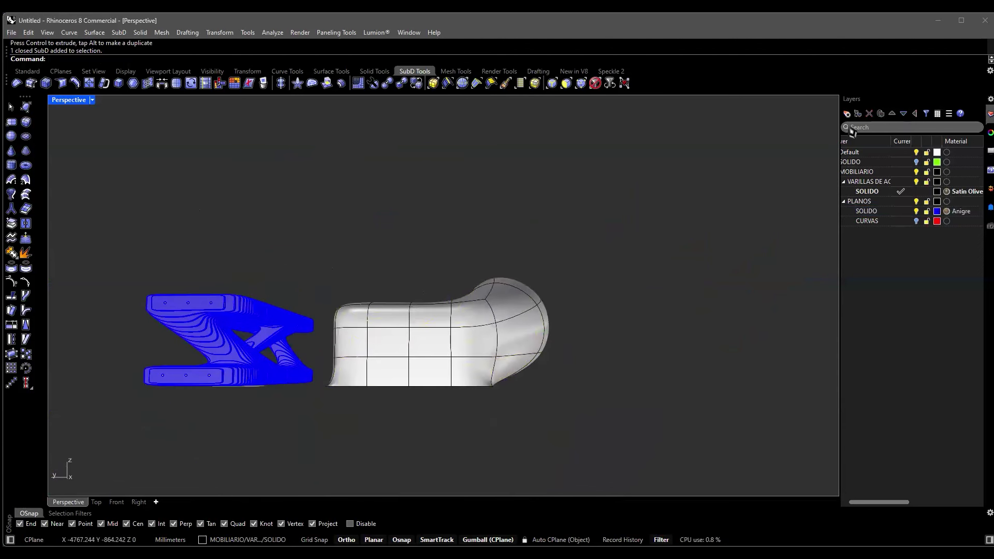
Create a new layer named NIVELES.
left_click(847, 113)
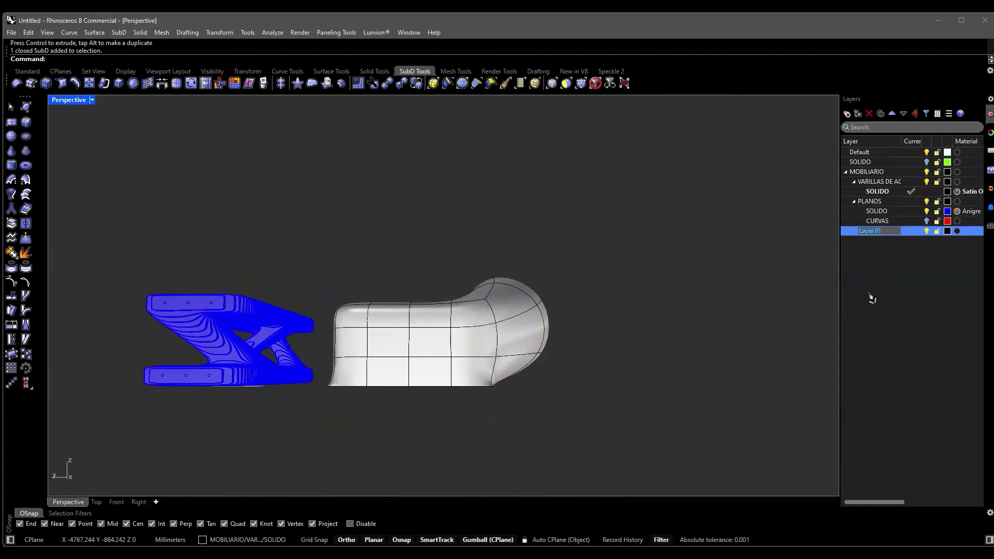
type("NIVELS")
key("BackSpace")
type("ES")
key("Return")
Add a CURVAS sublayer under NIVELES and make it current.
left_click(883, 286)
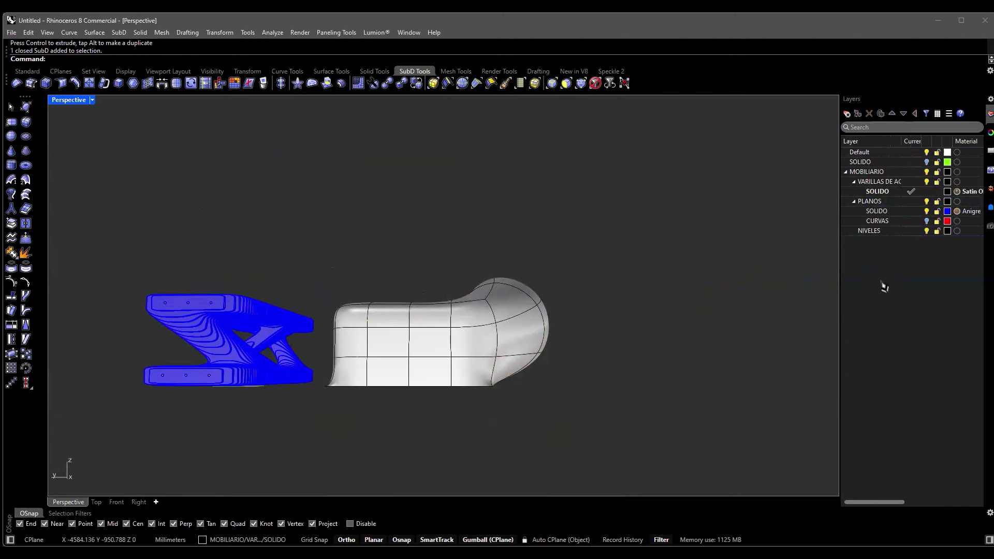
left_click(895, 234)
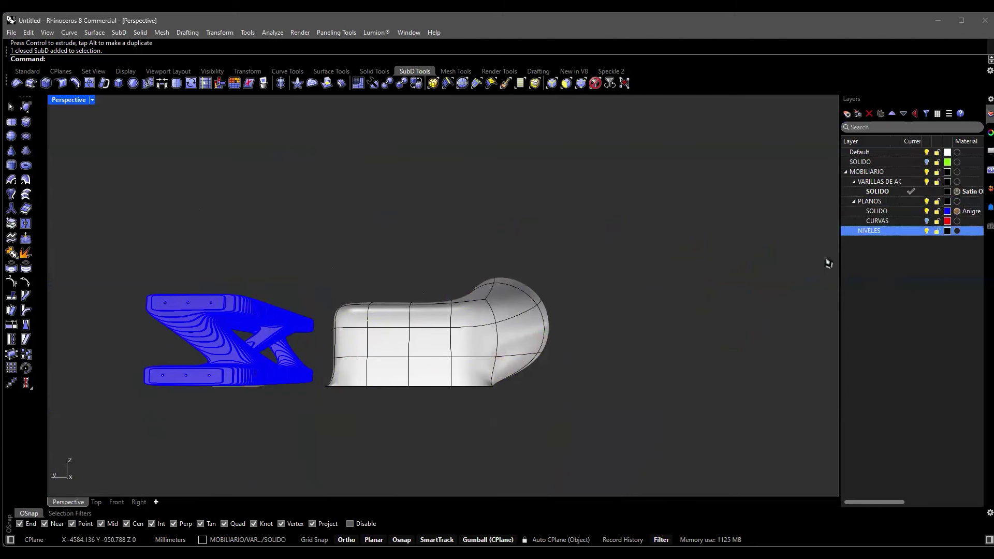
left_click(896, 290)
left_click(891, 233)
type("AS")
key("Return")
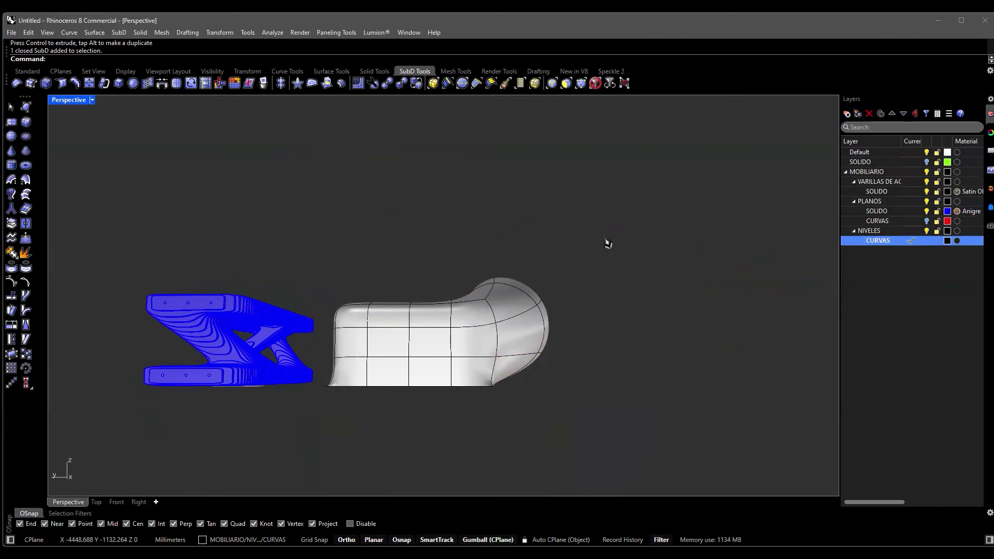
right_click_drag(619, 271, 603, 293)
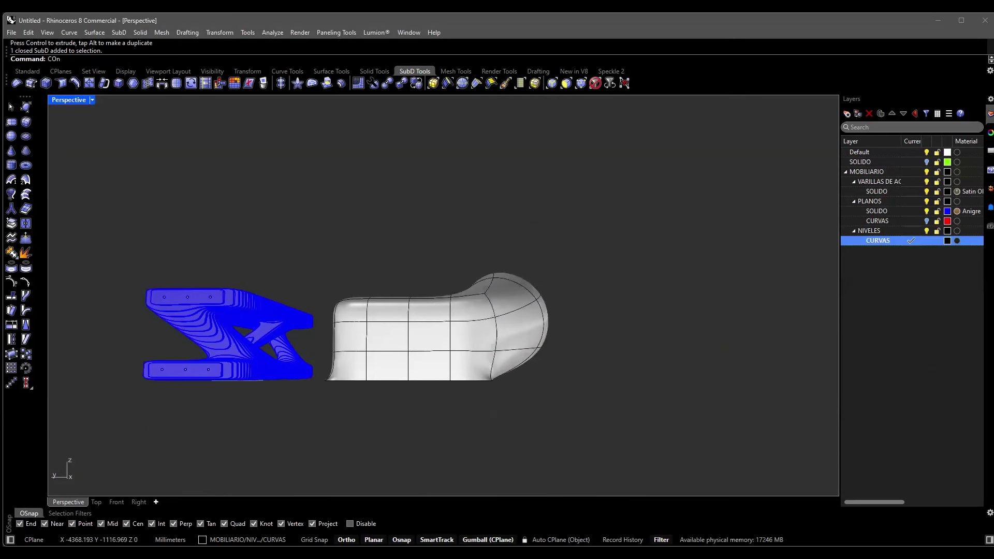
Cancel an initial Contour attempt and turn on Record History in the status bar.
key("Return")
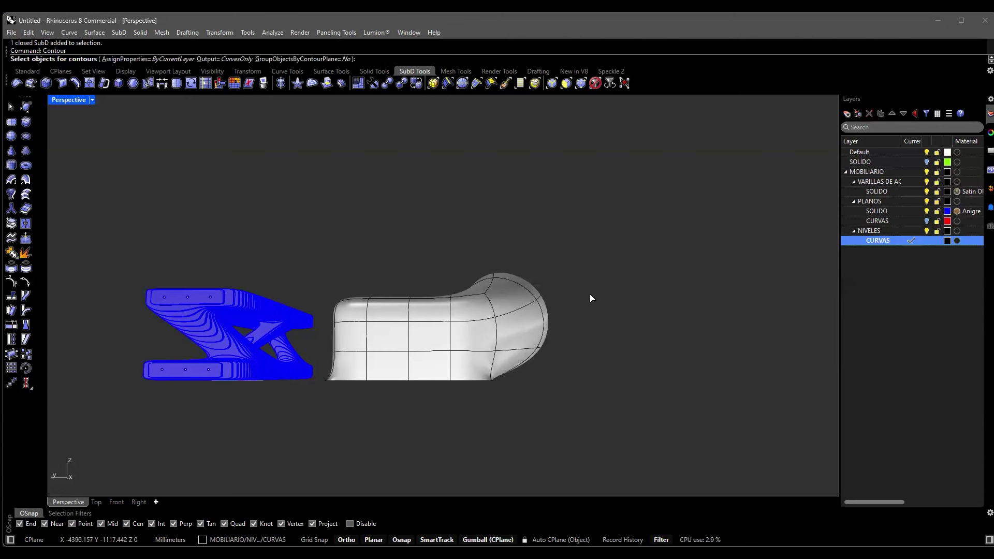
key("Escape")
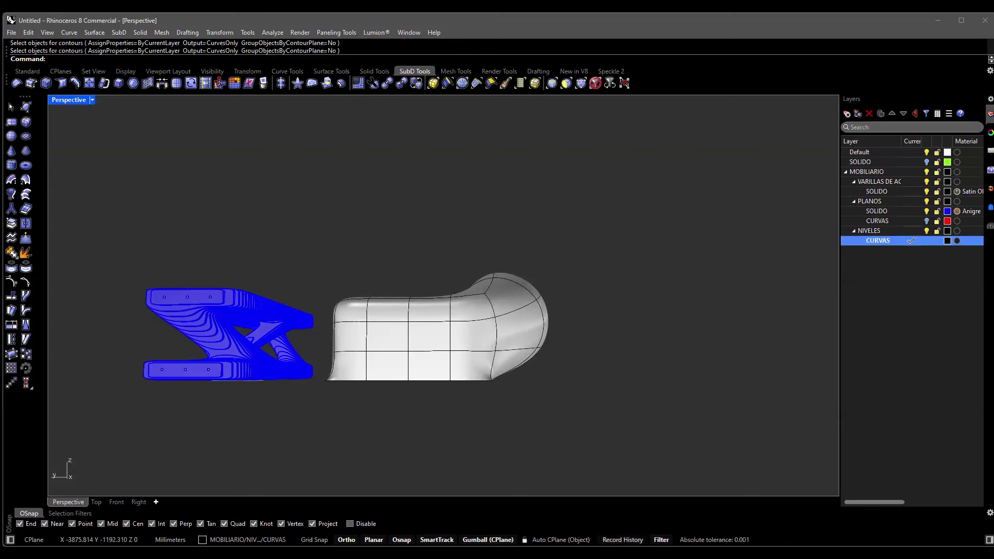
left_click(623, 539)
left_click(622, 539)
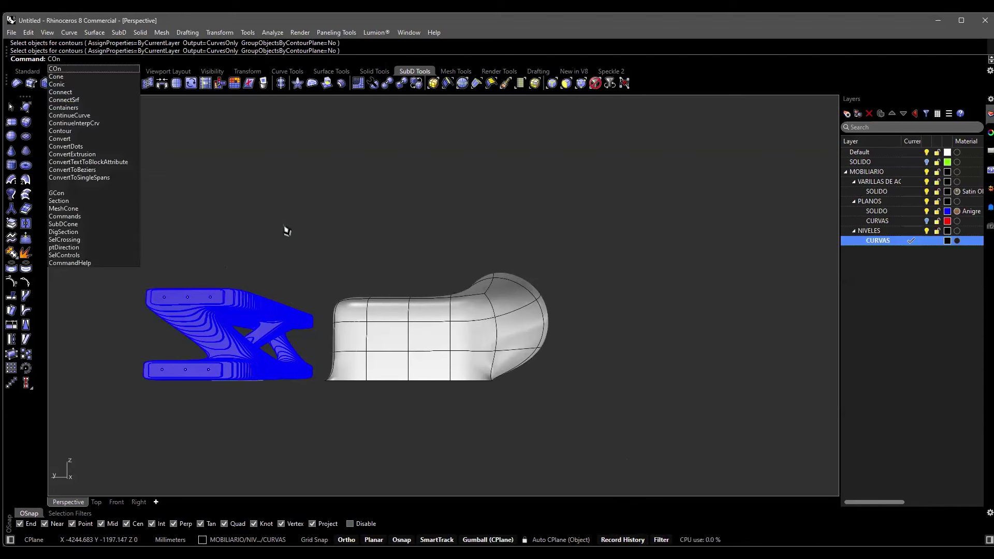
Run Contour and choose the white SubD form as the object to contour.
type("tour")
key("Return")
right_click_drag(373, 269, 356, 248)
right_click_drag(413, 287, 497, 331)
left_click(550, 358)
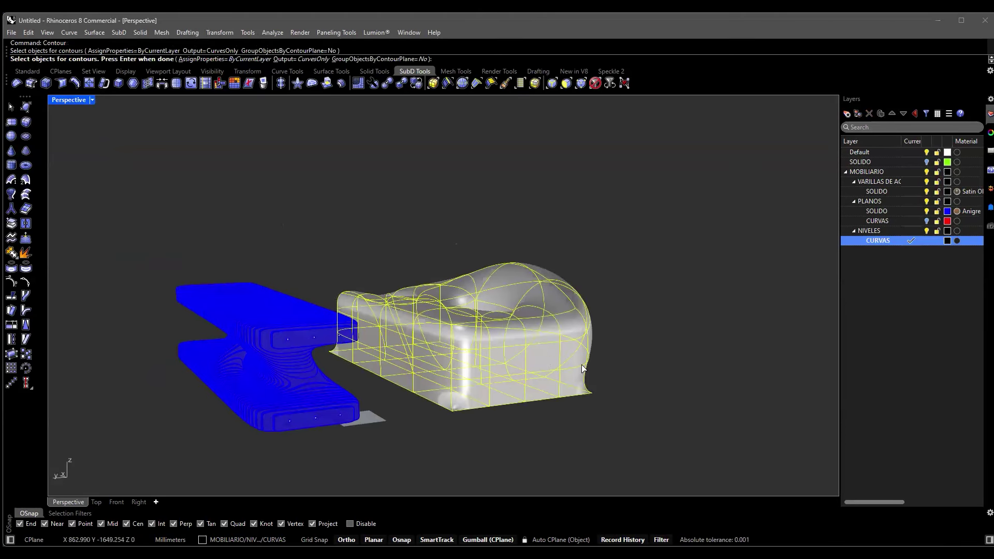
right_click_drag(582, 369, 514, 395)
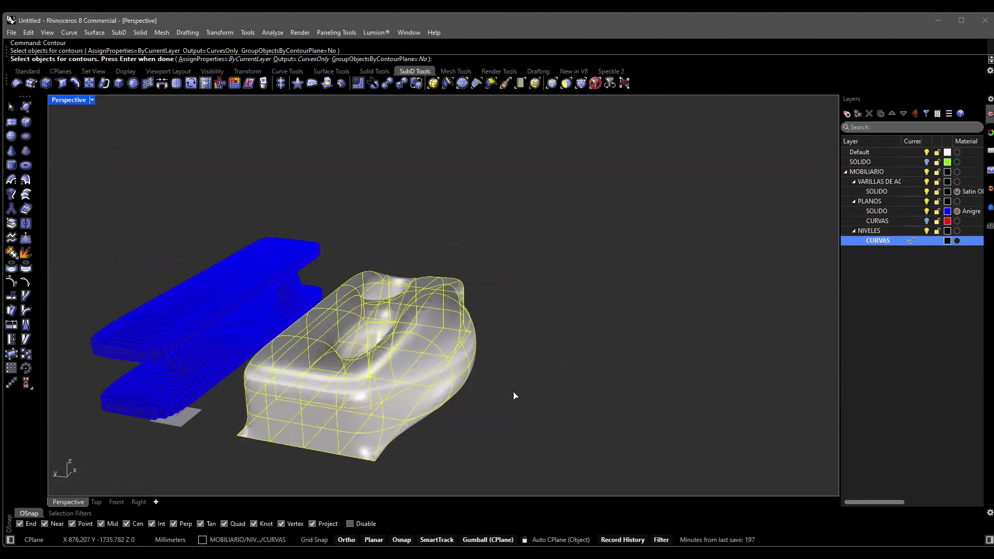
right_click(514, 396)
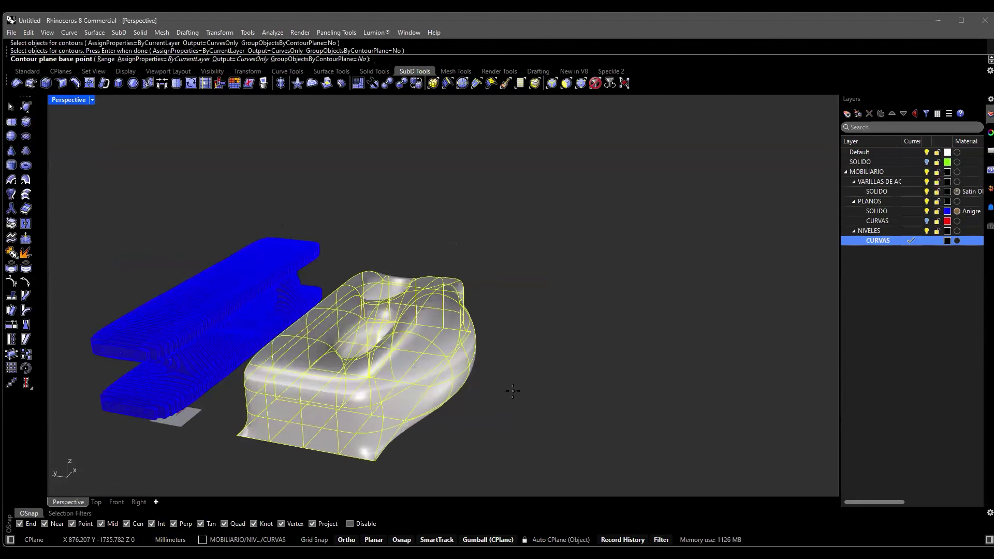
In the Right view, set the contour base point at the form's bottom with a vertical direction.
right_click_drag(544, 350, 539, 310)
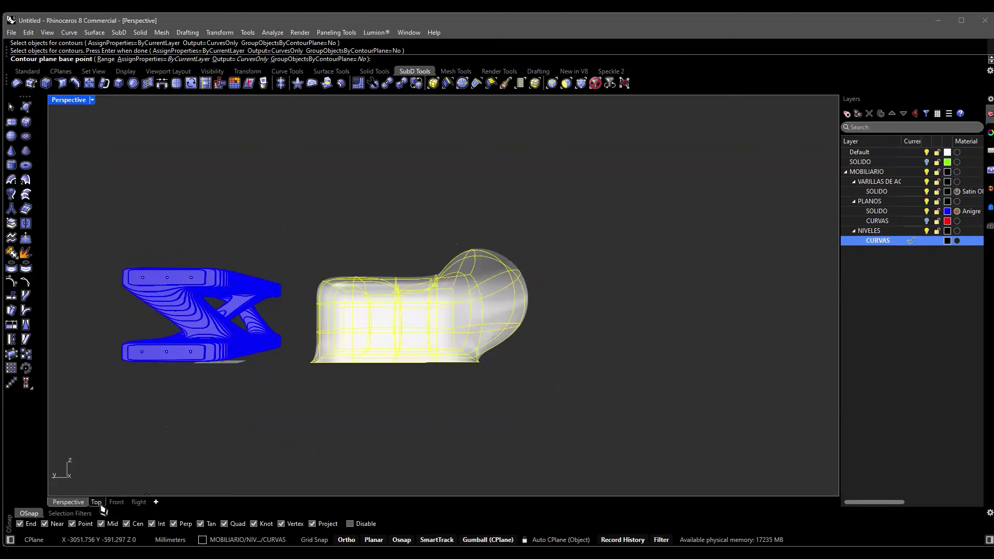
left_click(118, 503)
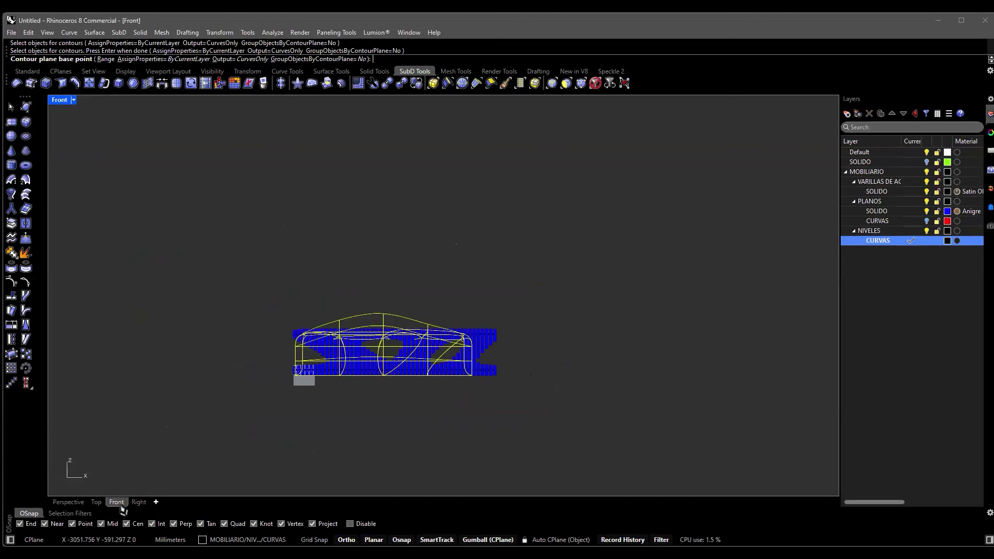
left_click(139, 502)
scroll(352, 350, "down", 2)
scroll(352, 350, "up", 3)
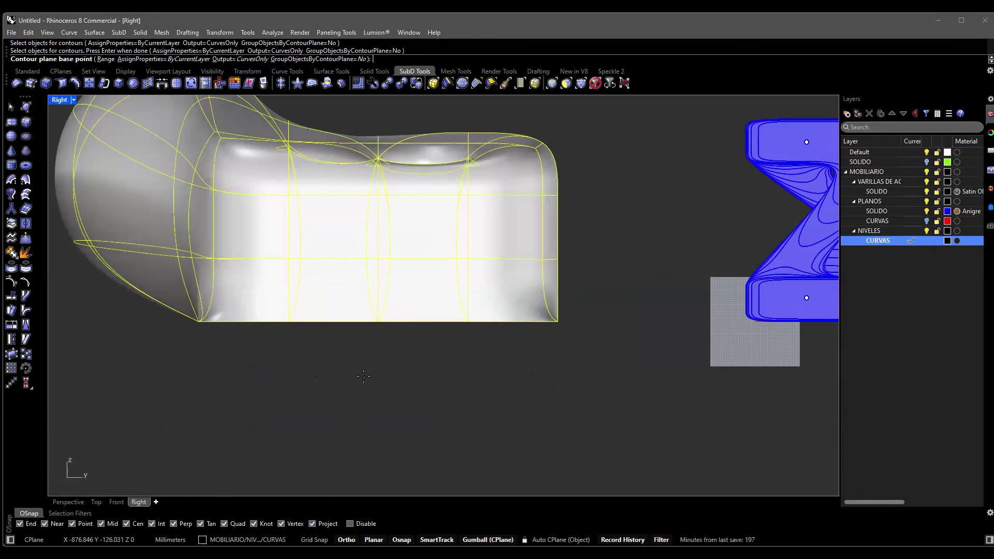
scroll(335, 361, "up", 4)
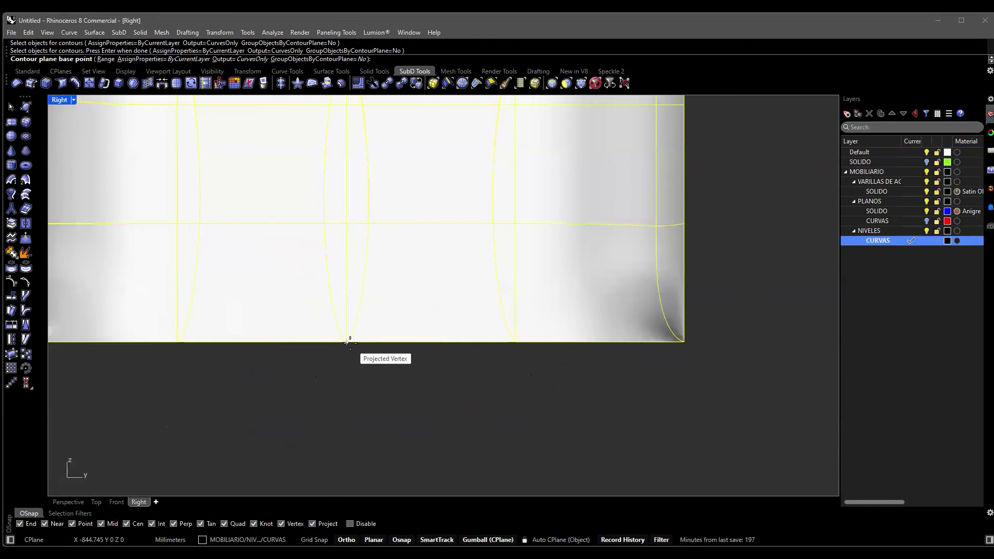
left_click(349, 341)
scroll(350, 343, "down", 3)
scroll(350, 342, "down", 3)
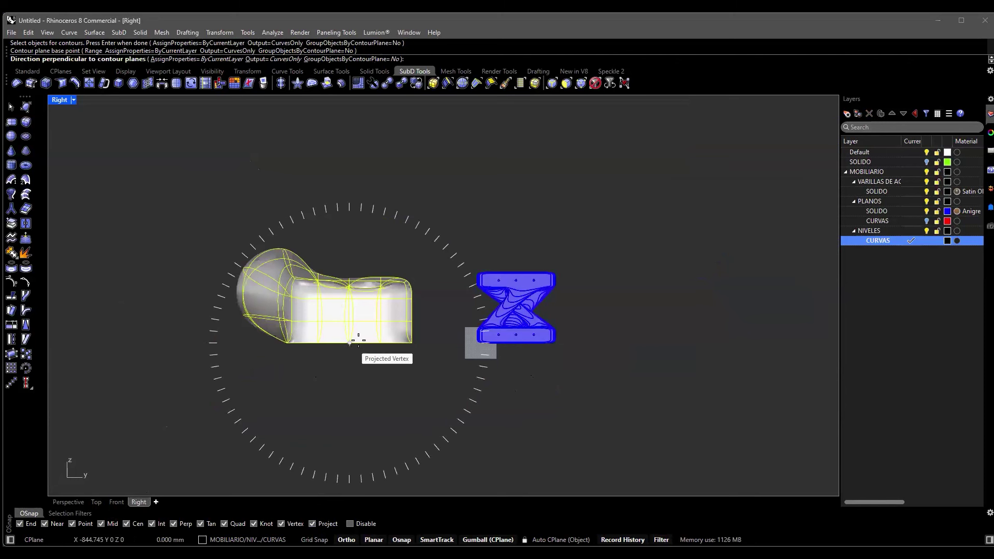
left_click(348, 211)
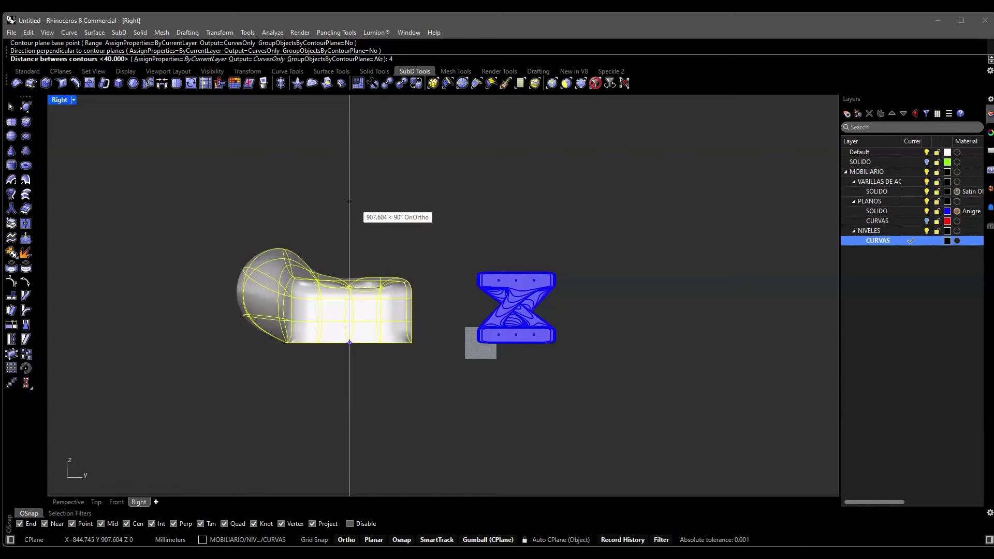
key("Return")
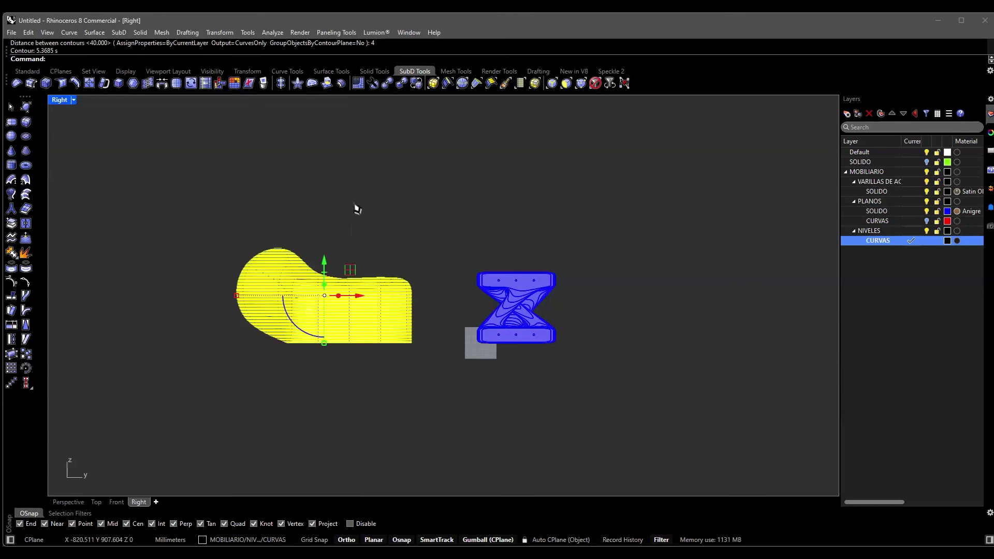
scroll(412, 302, "up", 6)
scroll(414, 305, "down", 8)
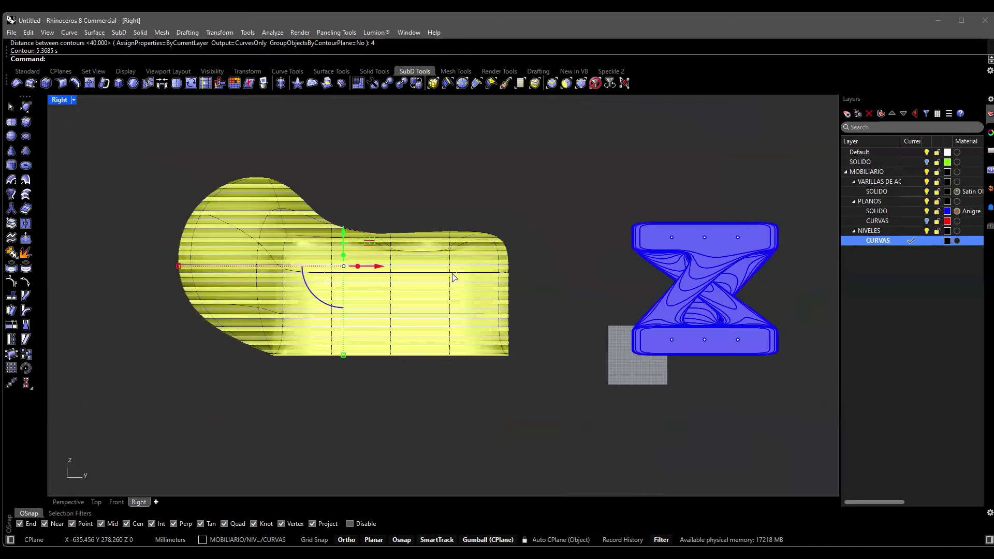
key("ctrl+z")
key("Return")
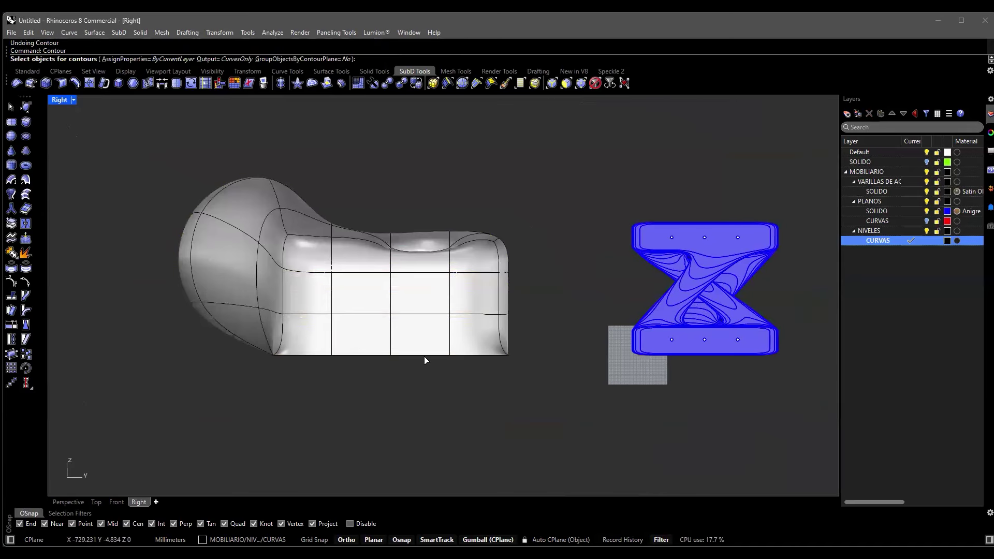
Contour the sofa from its bottom midpoint with a 10-unit direction length and picked spacing.
left_click(424, 356)
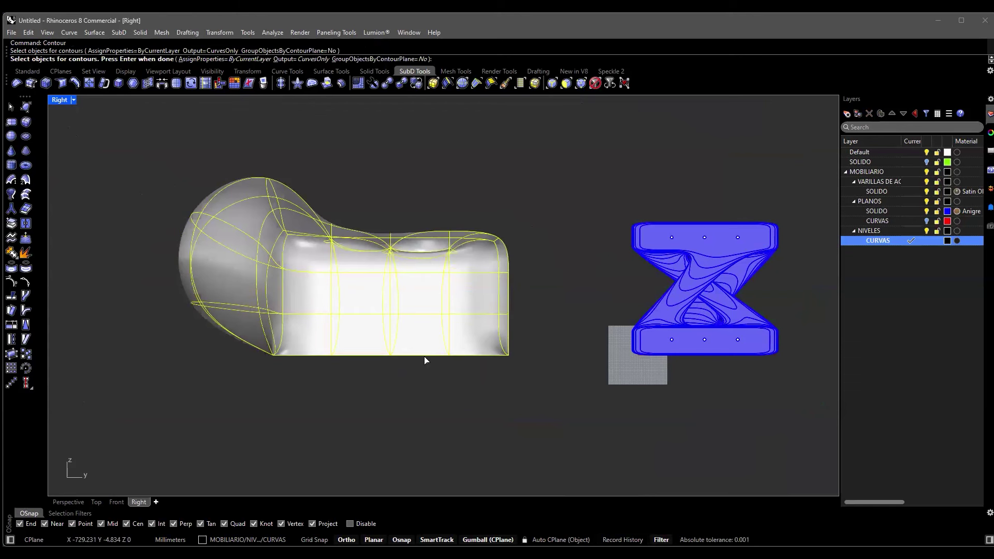
key("Return")
left_click(391, 355)
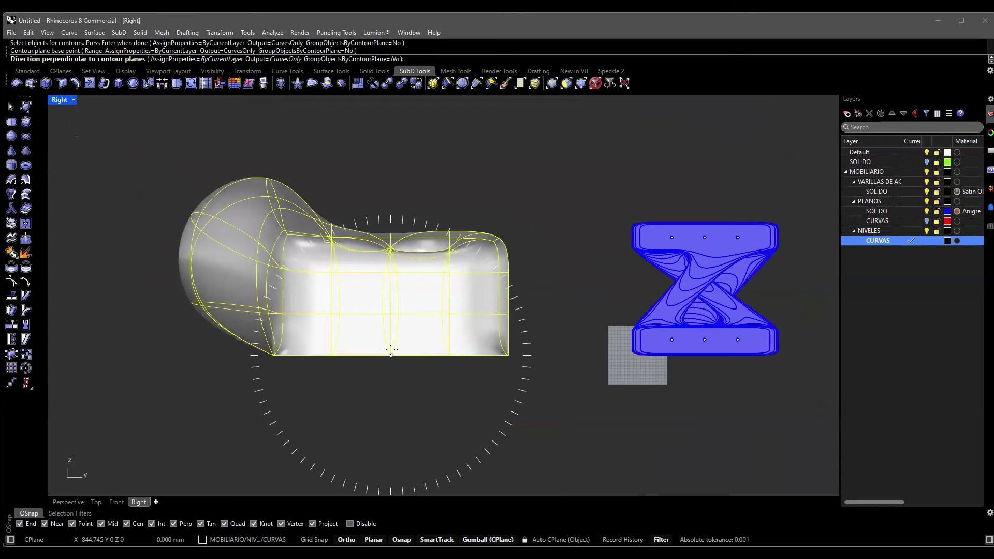
type("10")
key("Return")
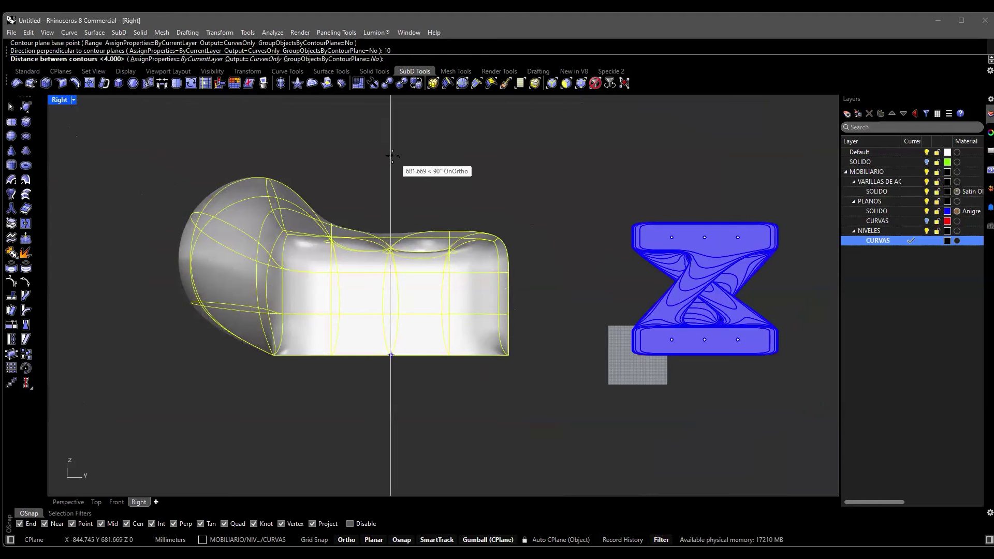
left_click(391, 155)
left_click(398, 151)
Contour the sofa again from its bottom vertex straight up at 20 mm spacing.
key("Return")
left_click(399, 342)
key("Return")
left_click(391, 355)
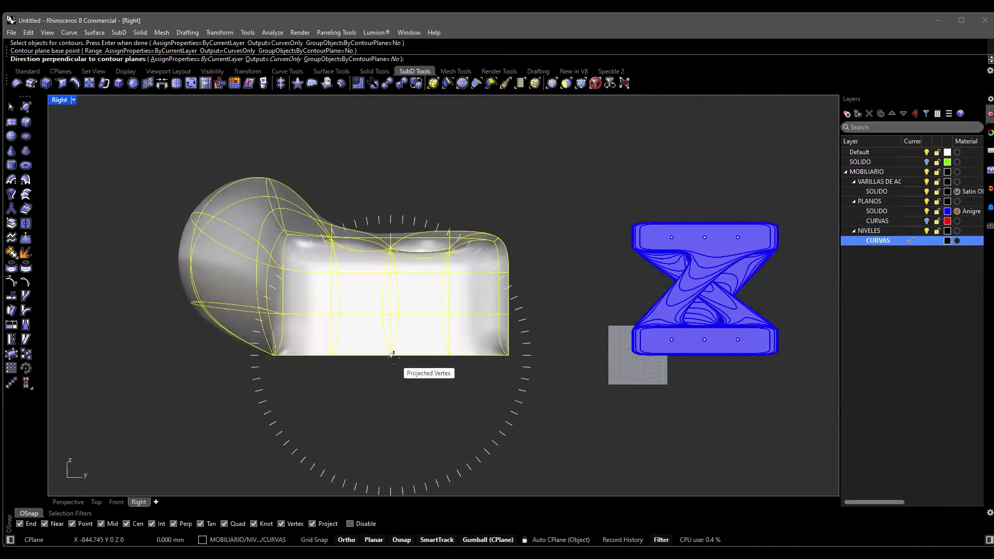
left_click(398, 192)
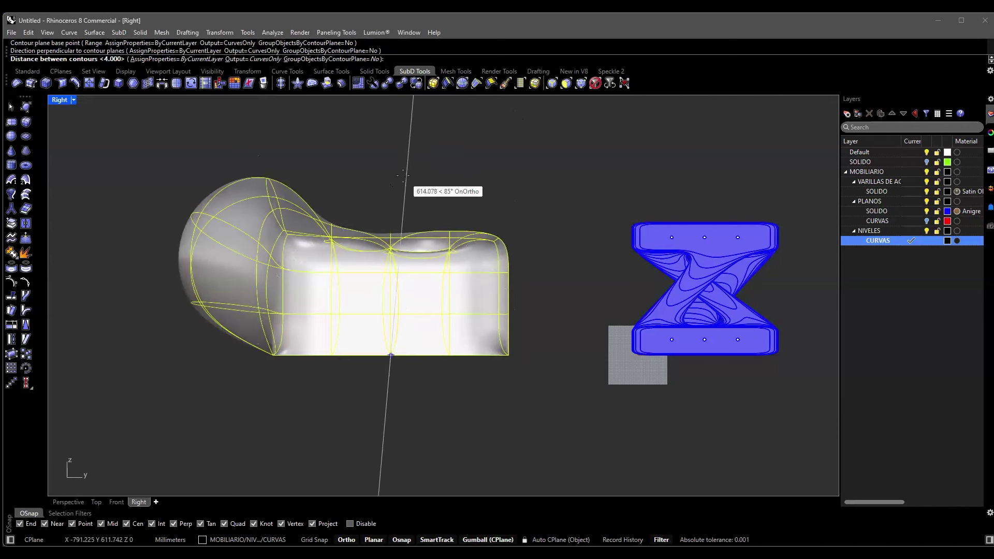
type("20")
key("Return")
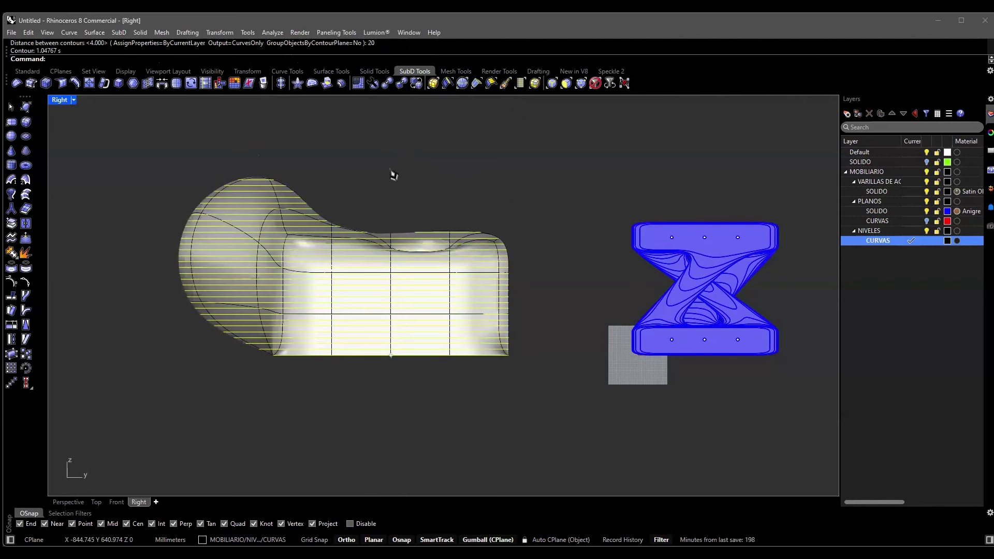
Inspect the contours in Perspective, undo them, and return to the Front view.
left_click(68, 502)
right_click_drag(314, 377, 483, 340)
left_click(484, 338)
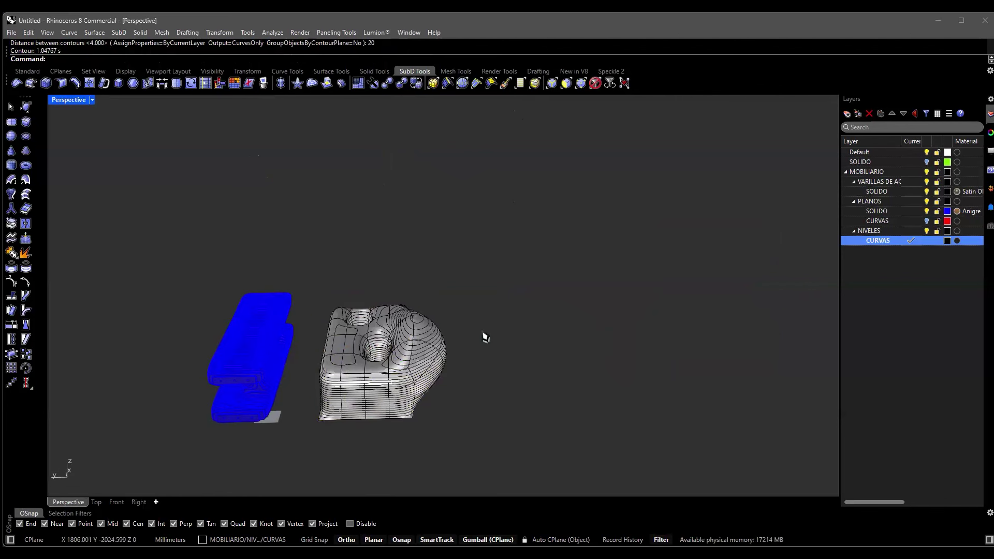
key("ctrl+z")
right_click_drag(455, 323, 317, 171)
left_click(367, 338)
left_click(432, 411)
left_click(116, 501)
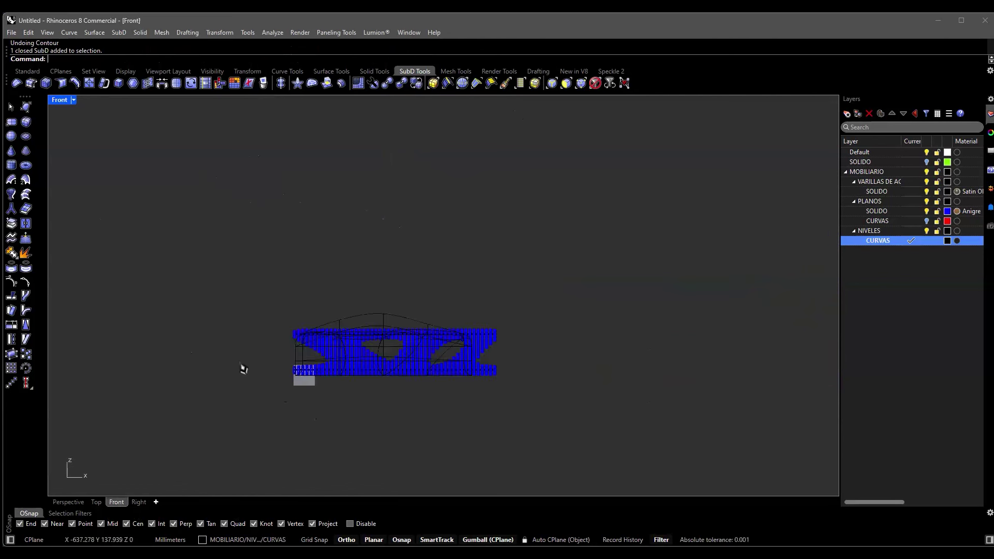
With Record History on in the Right view, contour the sofa upward from its bottom vertex at 20 mm.
left_click(139, 501)
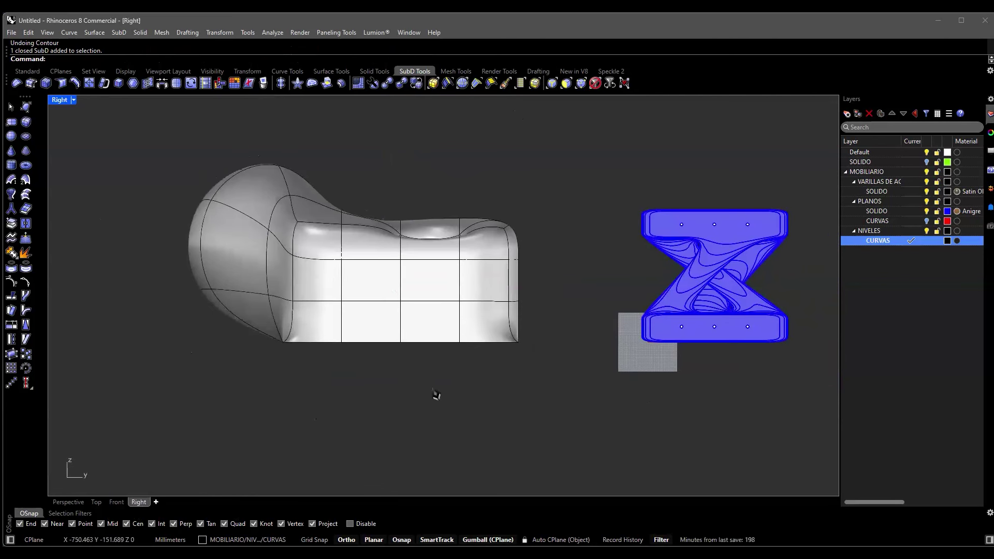
left_click(622, 539)
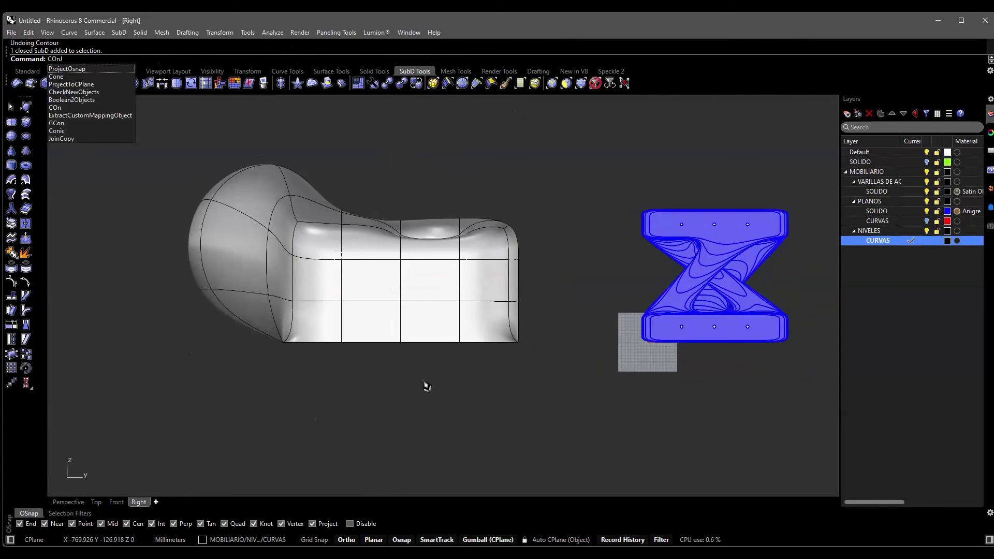
key("BackSpace")
key("BackSpace")
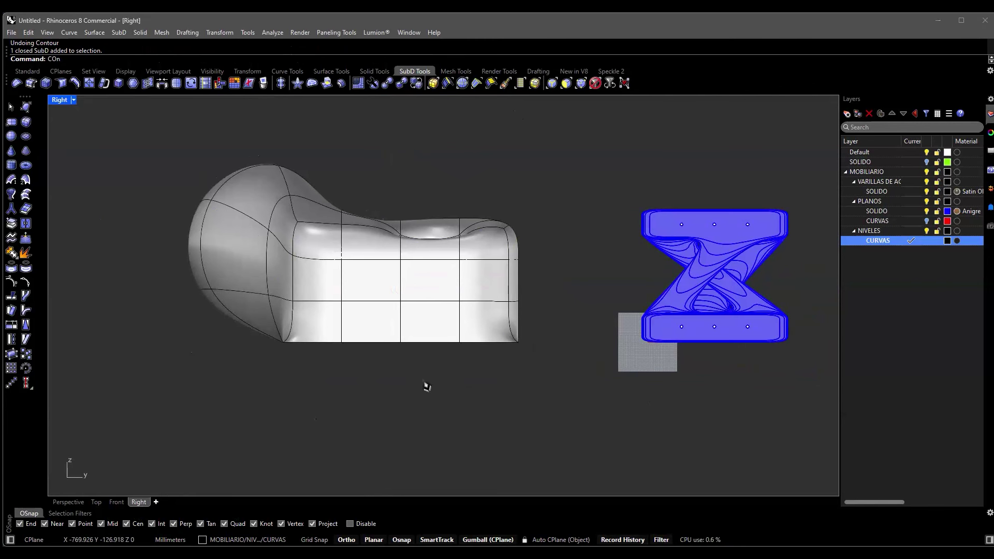
key("Return")
key("Return")
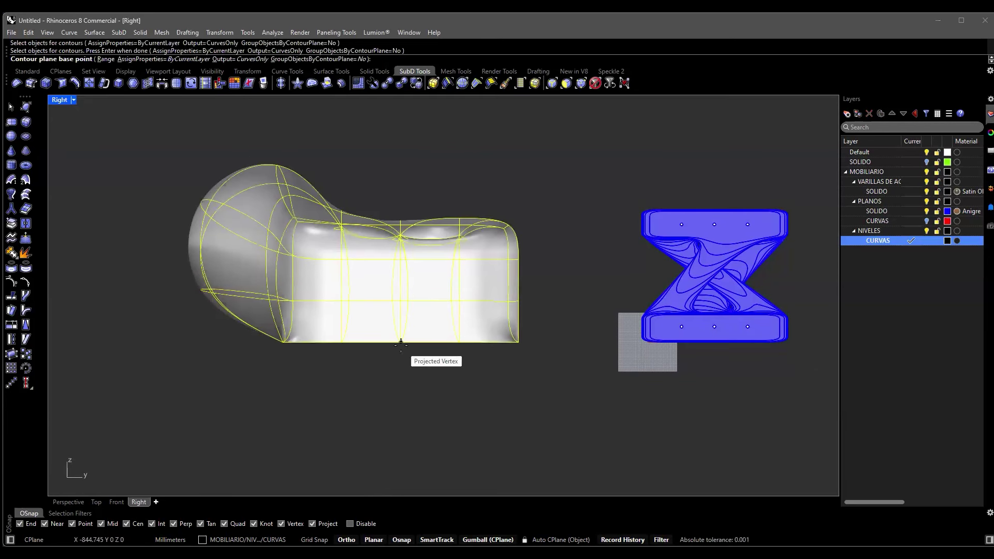
left_click(401, 342)
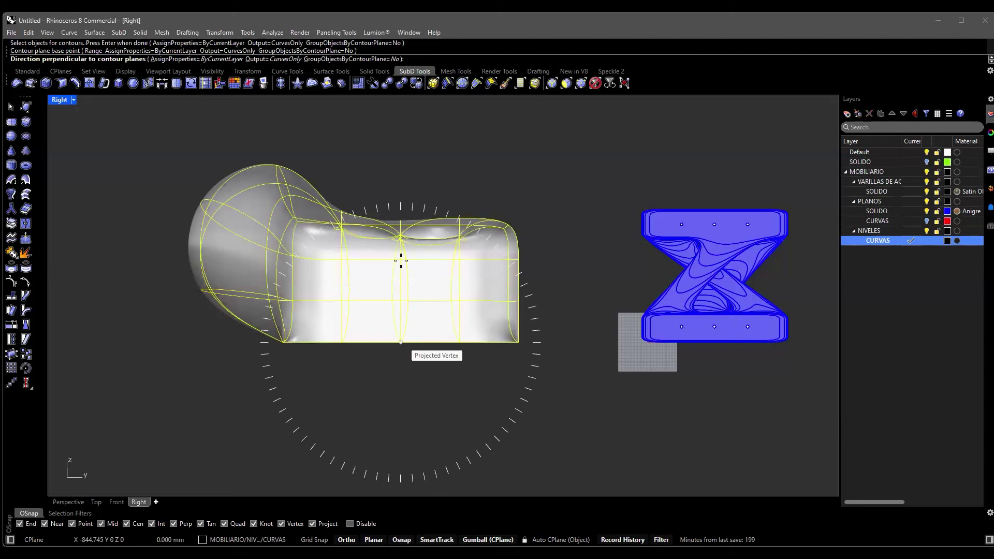
left_click(399, 124)
type("20.000>")
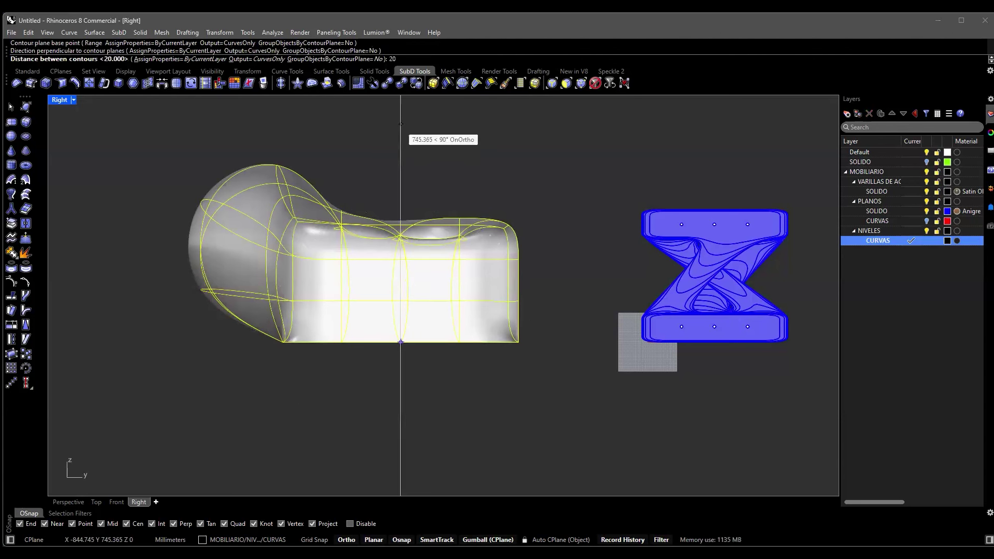
type("0")
key("Return")
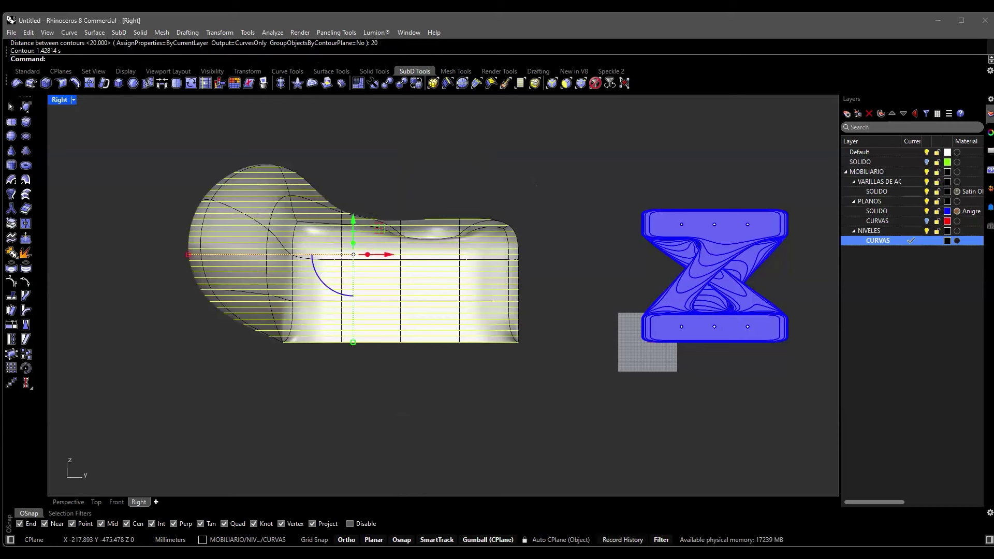
left_click(472, 466)
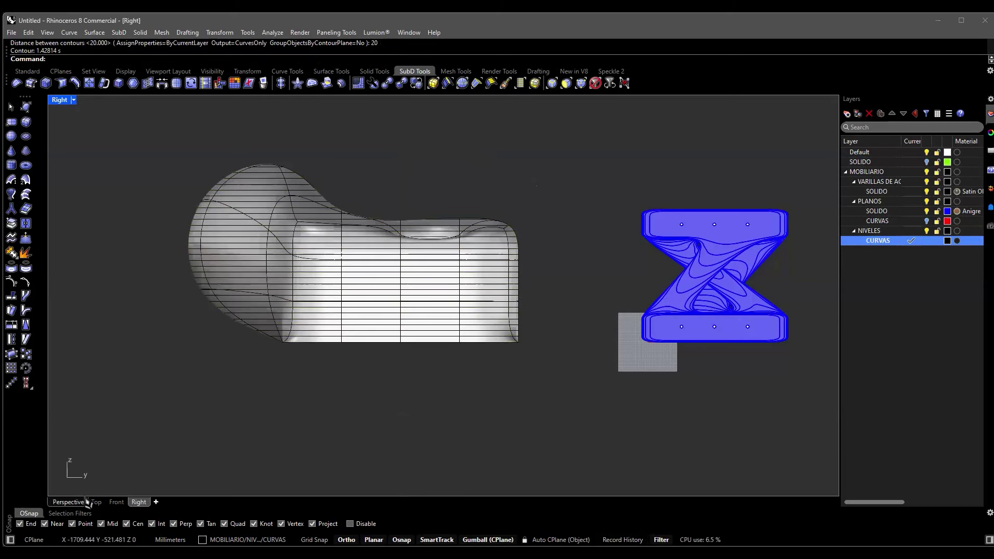
Move and rotate a face on the sofa's rounded end to reshape the end.
left_click(77, 502)
right_click_drag(288, 362, 322, 293)
scroll(291, 297, "up", 3)
left_click(290, 297)
scroll(291, 299, "up", 2)
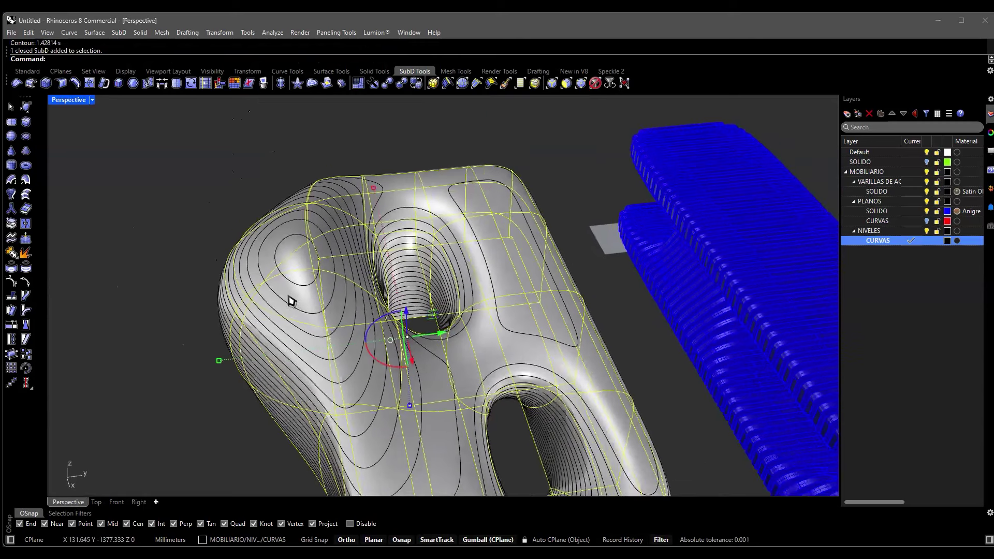
scroll(291, 300, "up", 5)
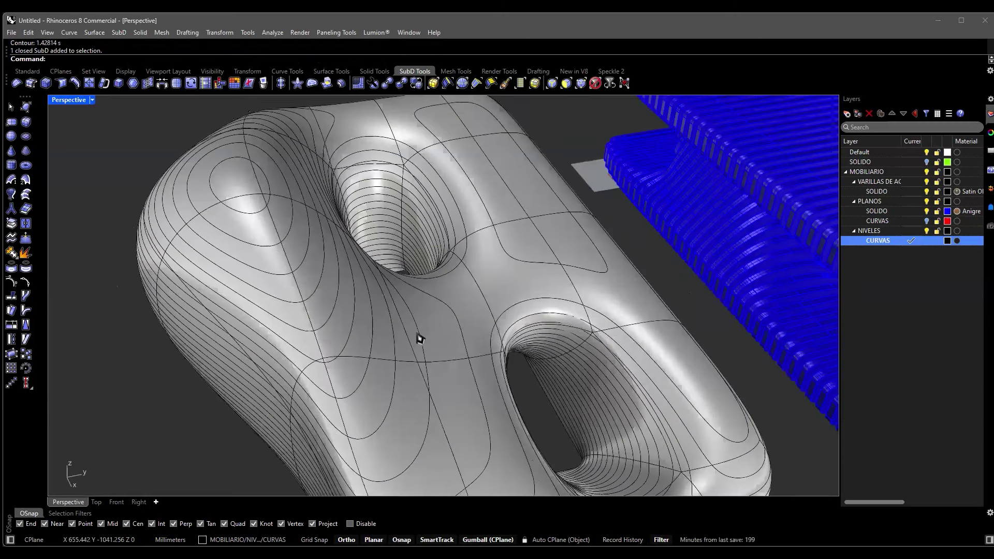
scroll(233, 311, "down", 3)
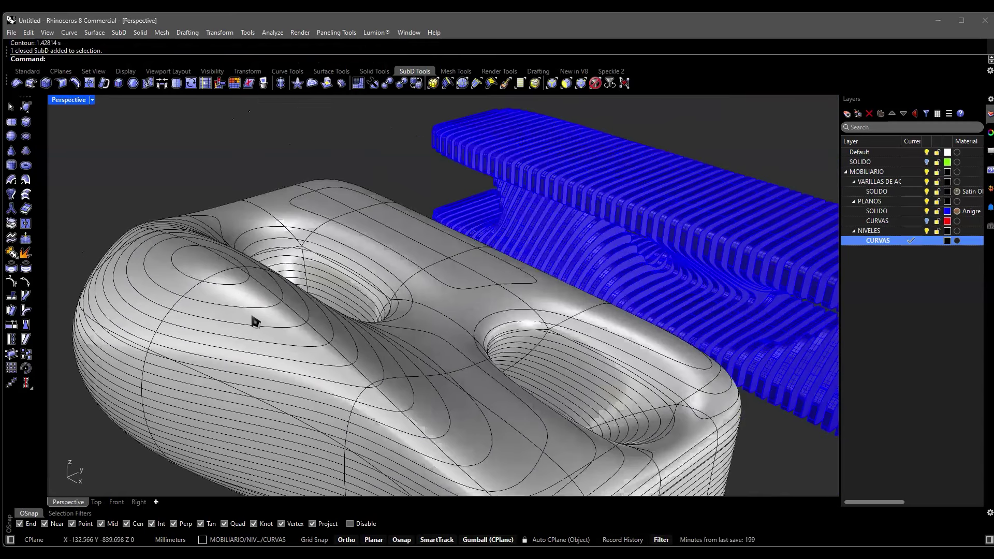
left_click(255, 320, "ctrl+shift")
scroll(333, 356, "down", 3)
right_click_drag(333, 356, 367, 268)
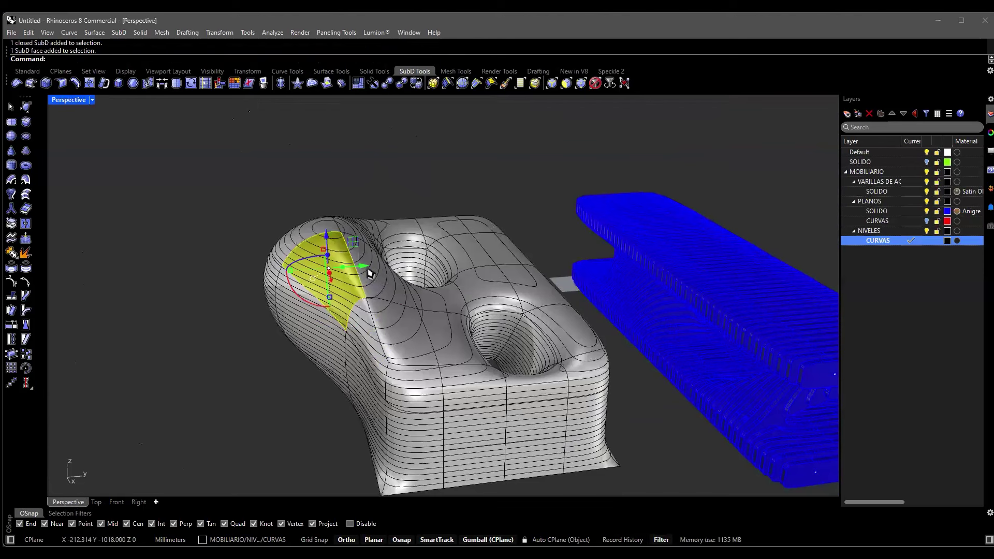
left_click_drag(367, 268, 254, 423)
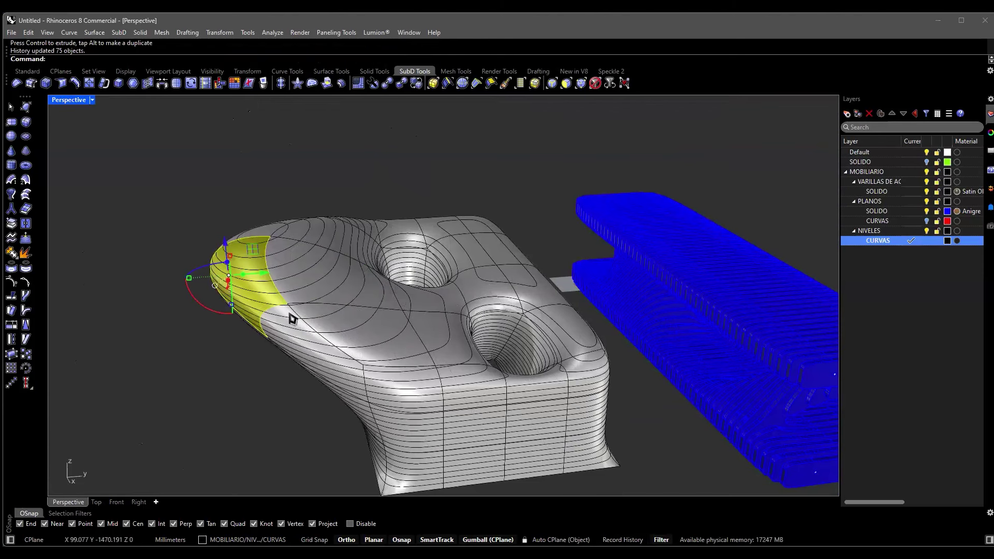
scroll(289, 310, "up", 3)
scroll(263, 307, "up", 2)
right_click_drag(262, 307, 195, 285)
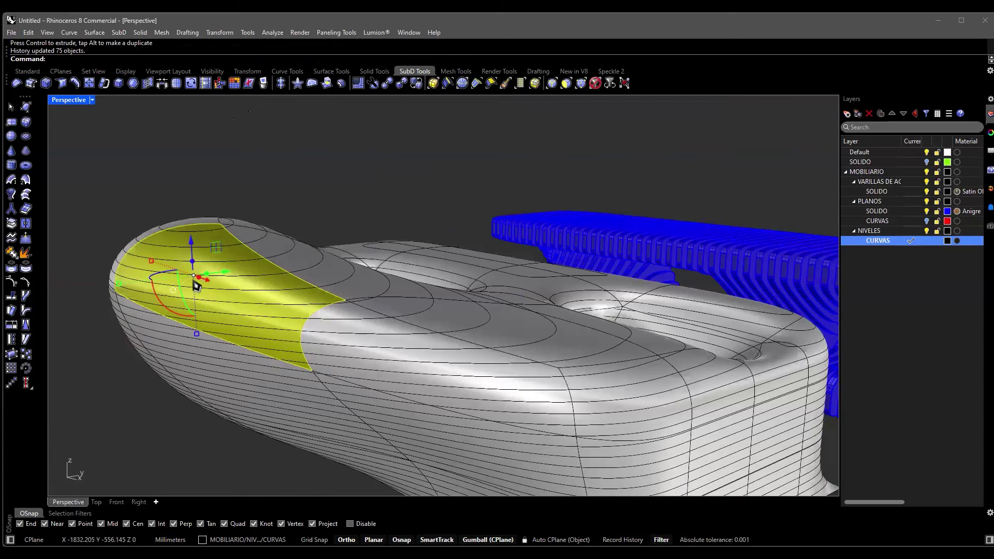
scroll(196, 285, "down", 3)
left_click_drag(222, 278, 301, 295)
key("Escape")
Pull a face on the seat's top edge up and back down to adjust the seat edge.
right_click_drag(398, 337, 337, 403)
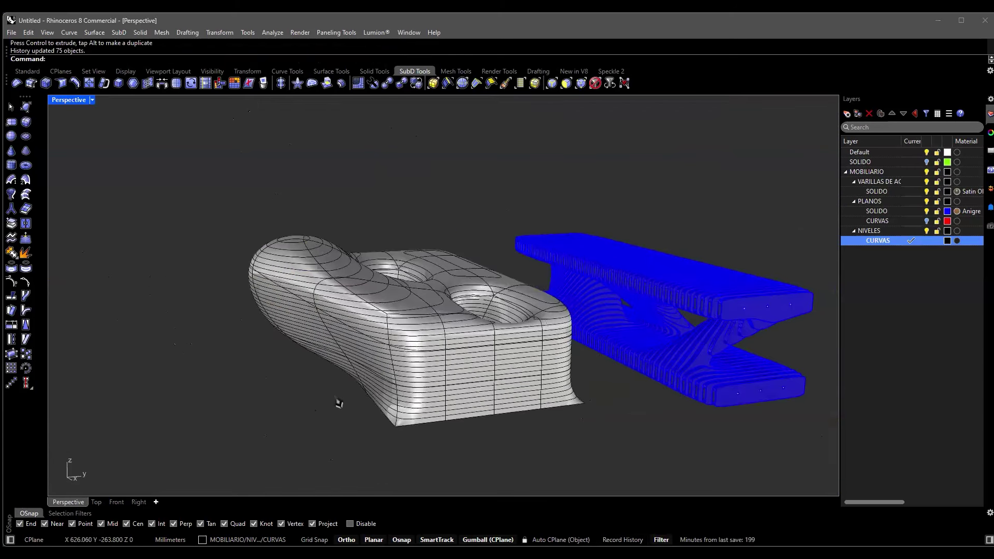
scroll(271, 378, "up", 6)
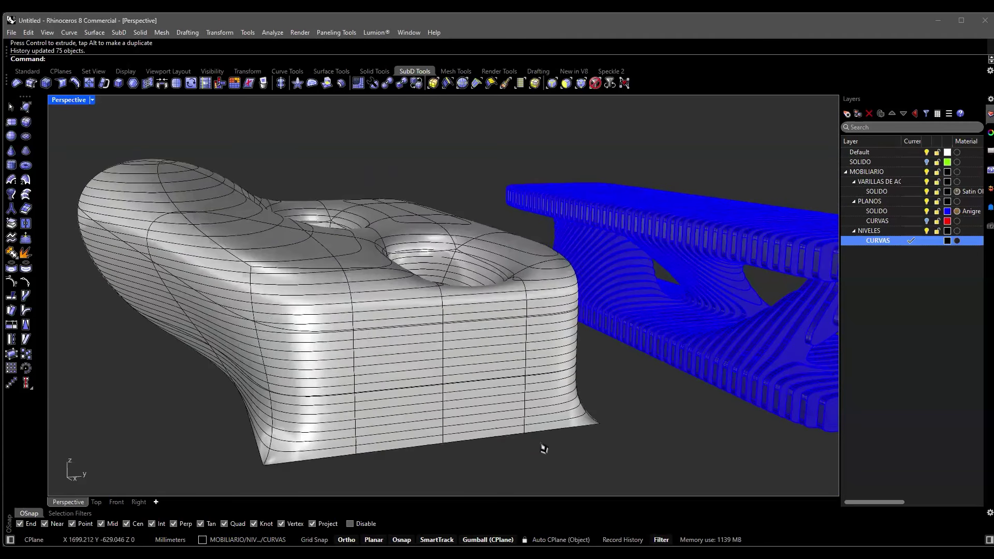
right_click_drag(549, 445, 512, 314)
scroll(528, 320, "up", 5)
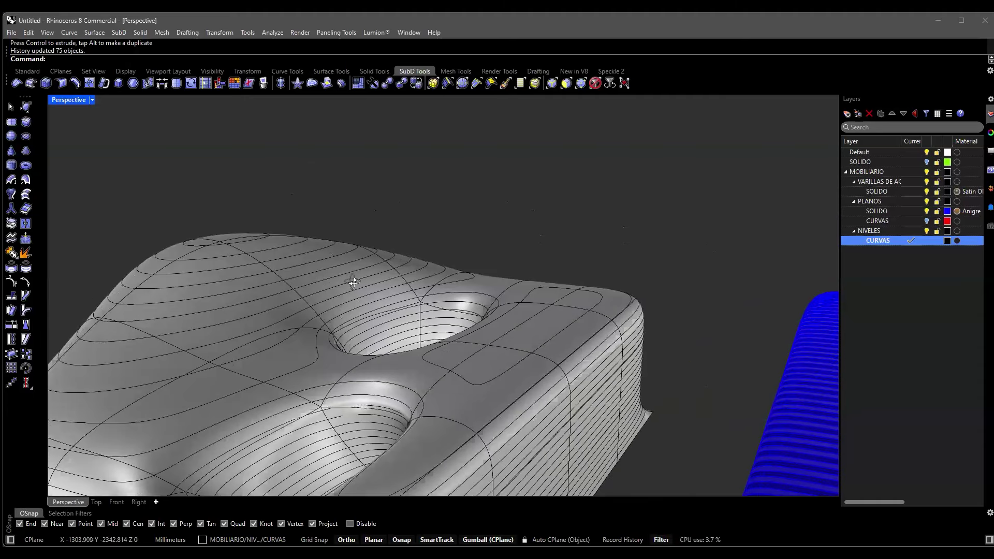
right_click_drag(353, 282, 473, 336)
left_click(492, 311, "ctrl+shift")
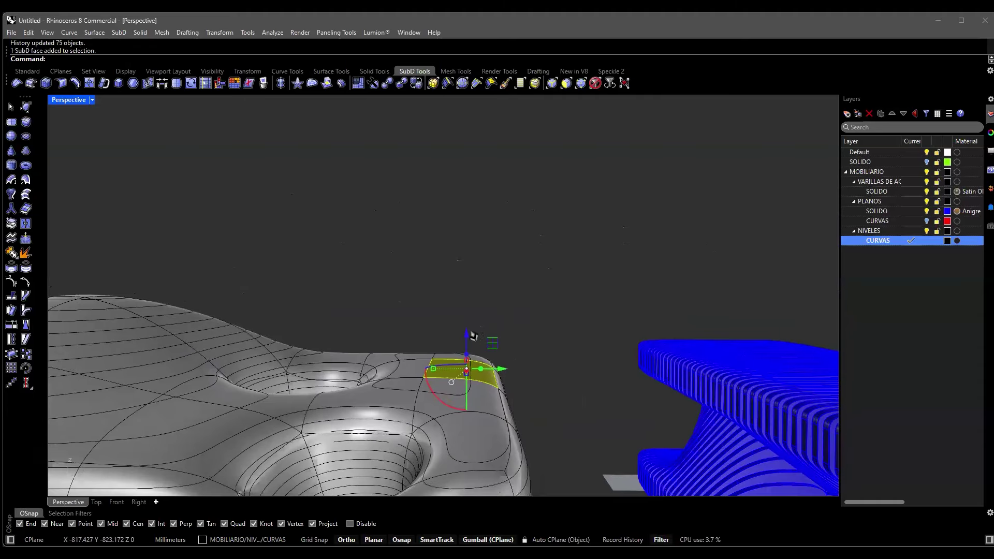
mouse_move(467, 339)
left_mouse_down()
mouse_move(459, 354)
mouse_move(476, 348)
left_mouse_up()
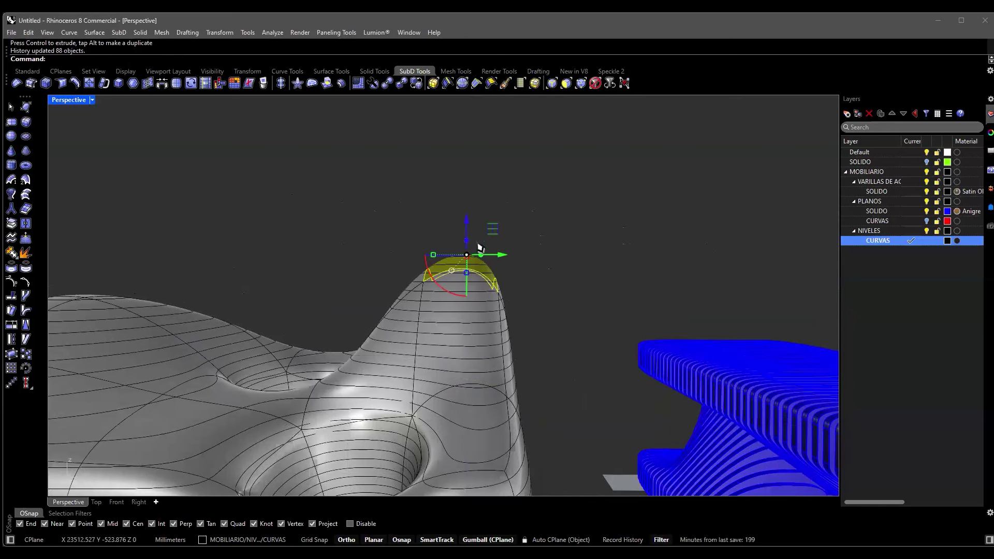
left_click_drag(468, 236, 470, 273)
left_click_drag(479, 417, 484, 412)
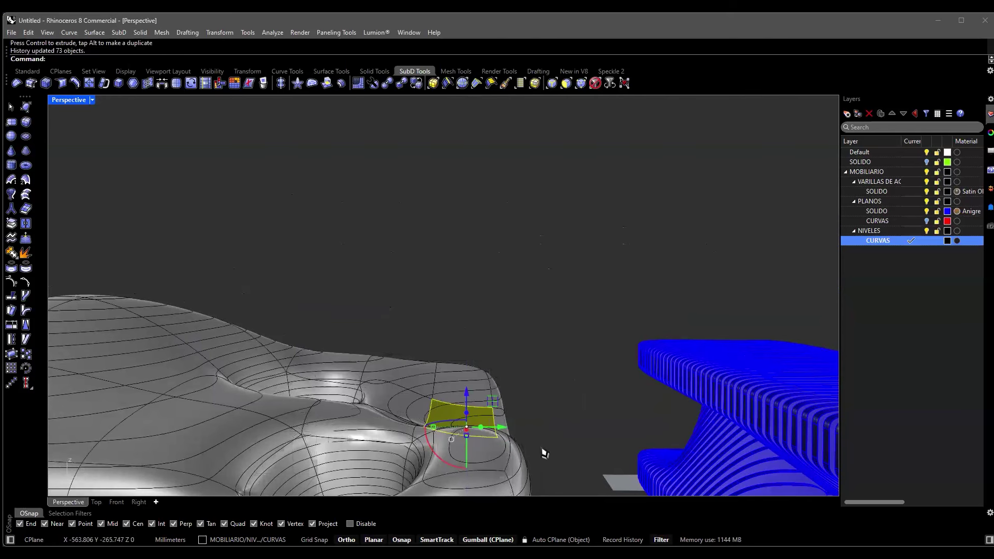
right_click_drag(455, 460, 460, 298)
key("Escape")
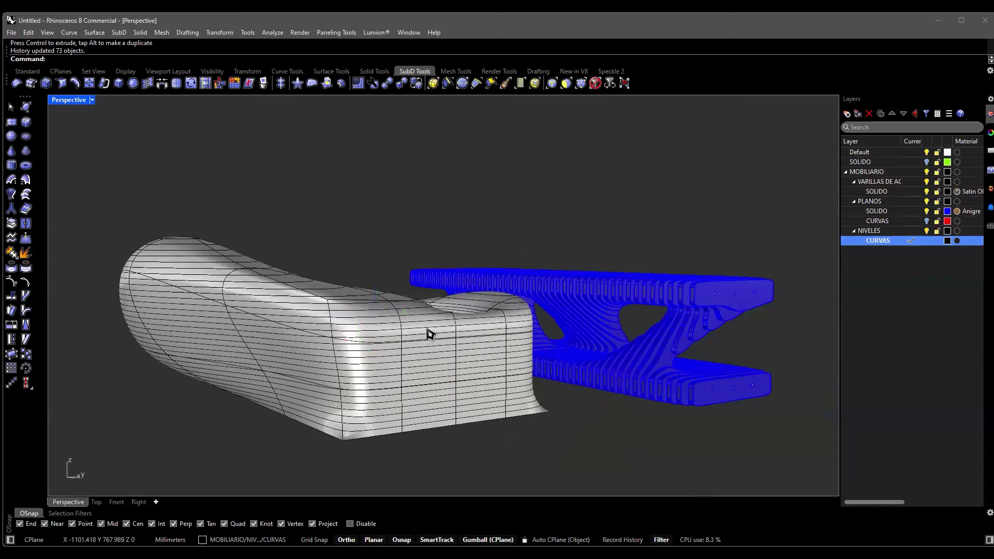
left_click(515, 427)
Cancel the selection and turn on Record History.
key("Escape")
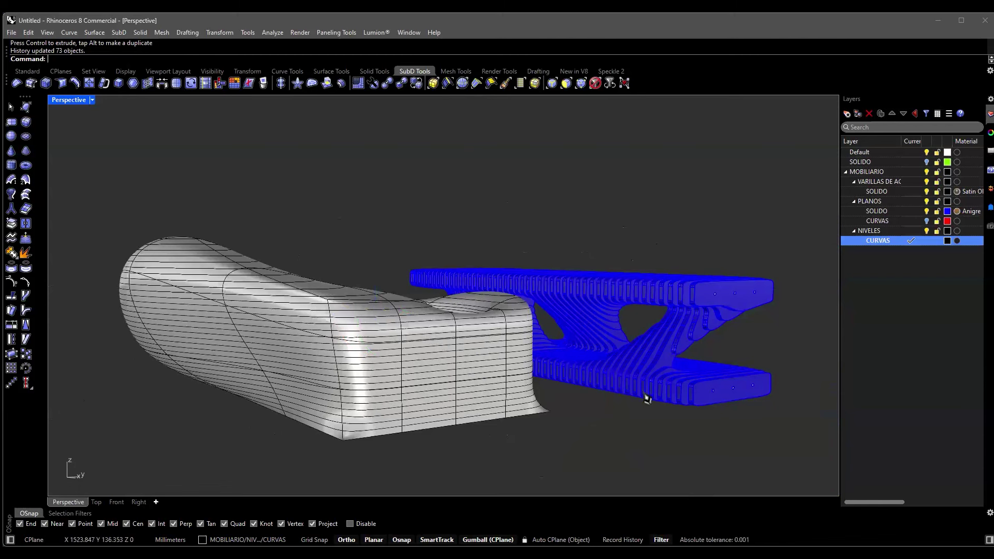
right_click(882, 244)
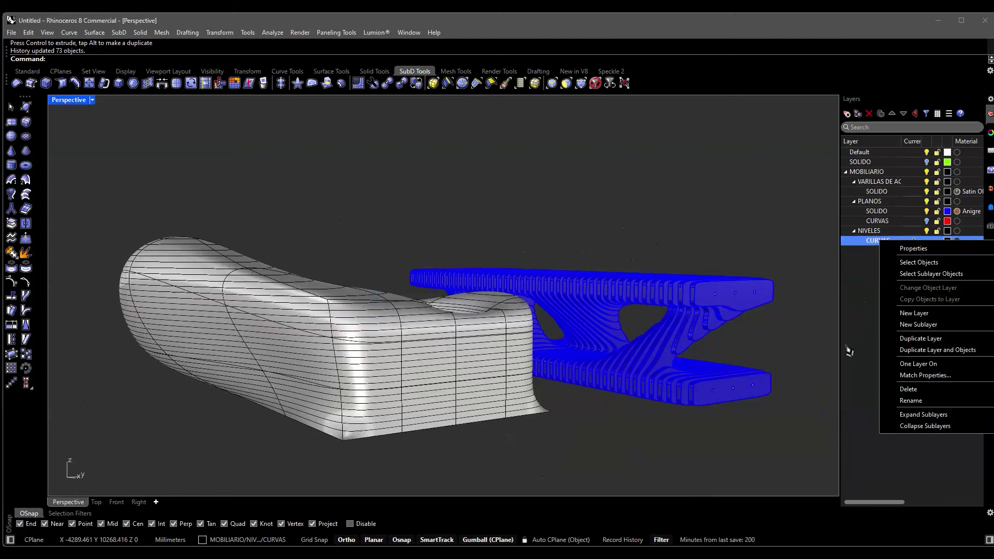
left_click(621, 498)
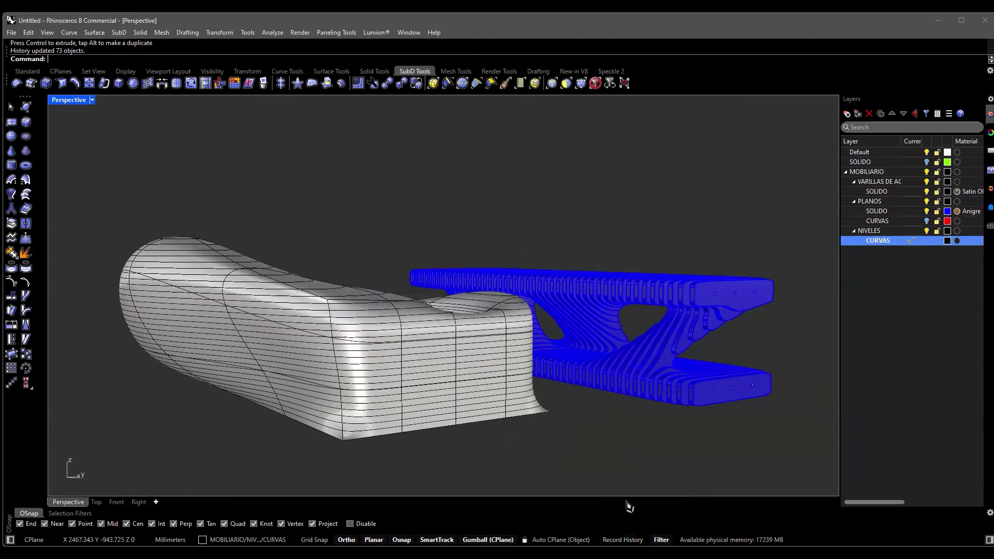
left_click(622, 539)
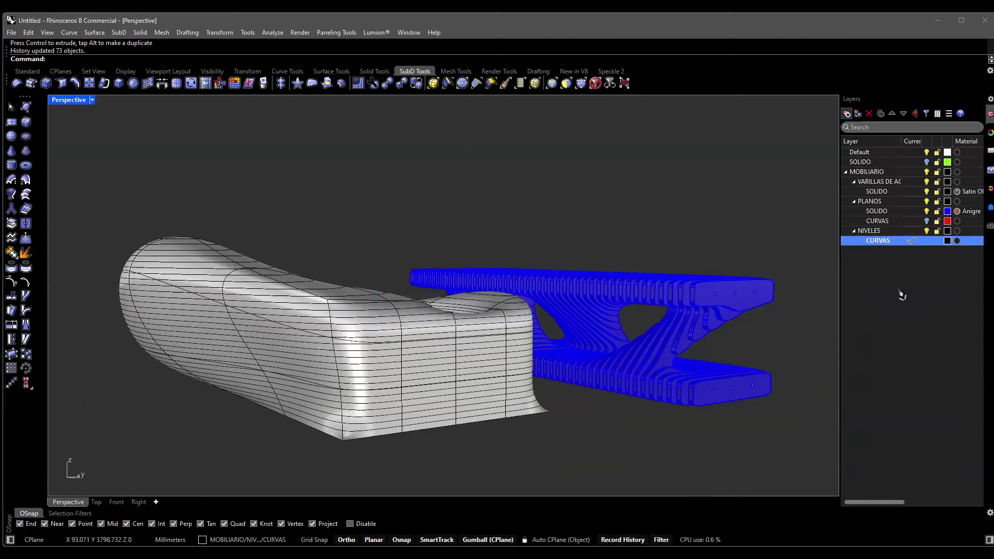
Create a new layer named SOLIDO under NIVELES and make it current.
left_click(847, 114)
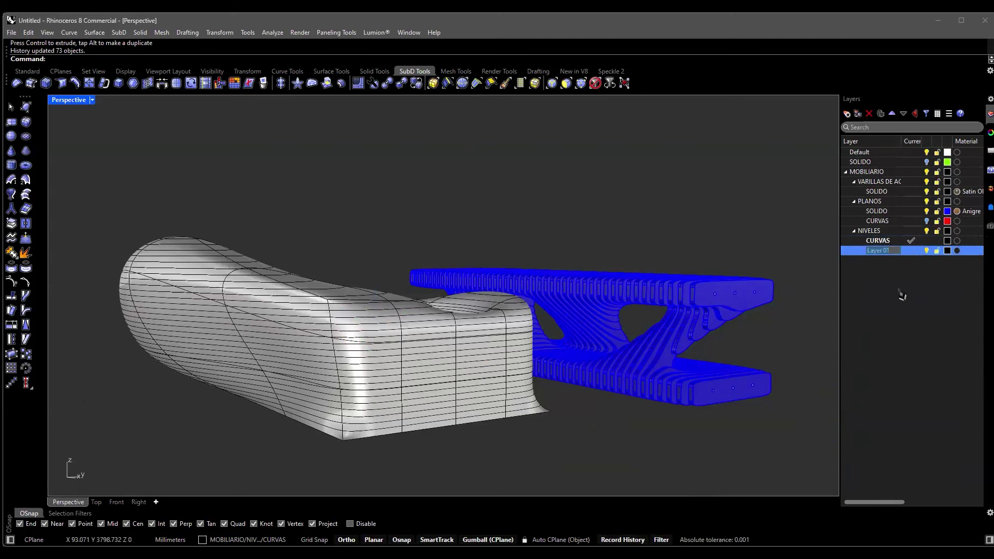
type("SOLIDO")
key("Return")
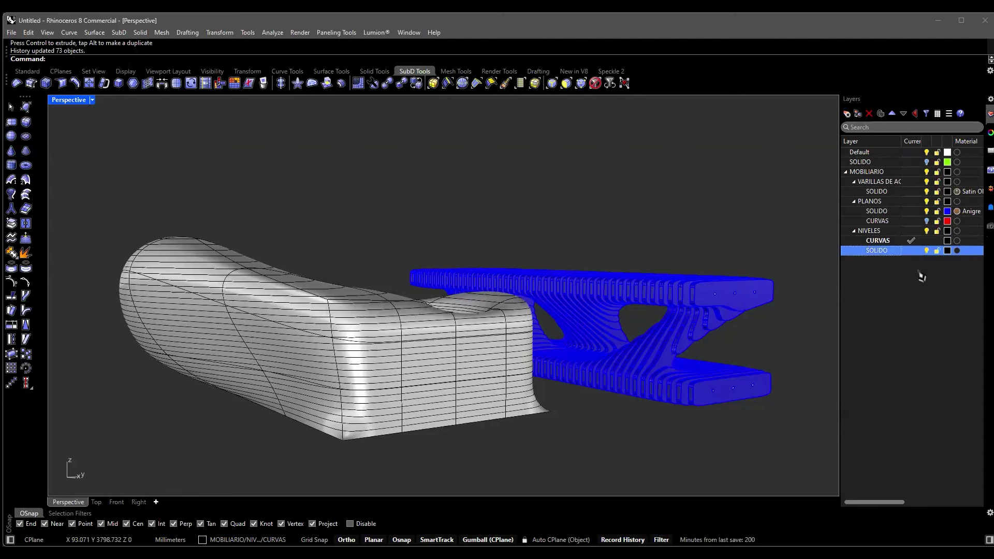
left_click(910, 250)
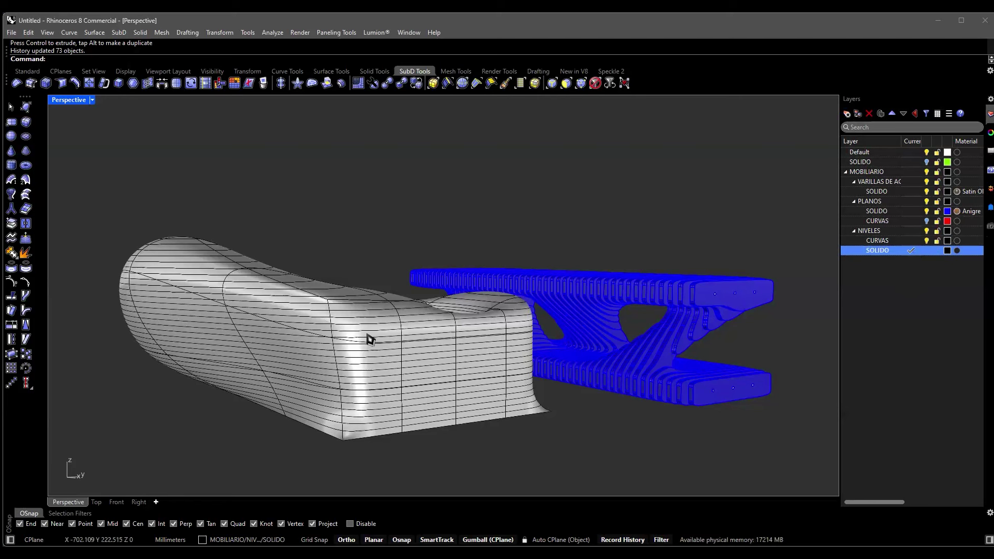
Select all 73 curves on the CURVAS layer.
left_click(890, 243)
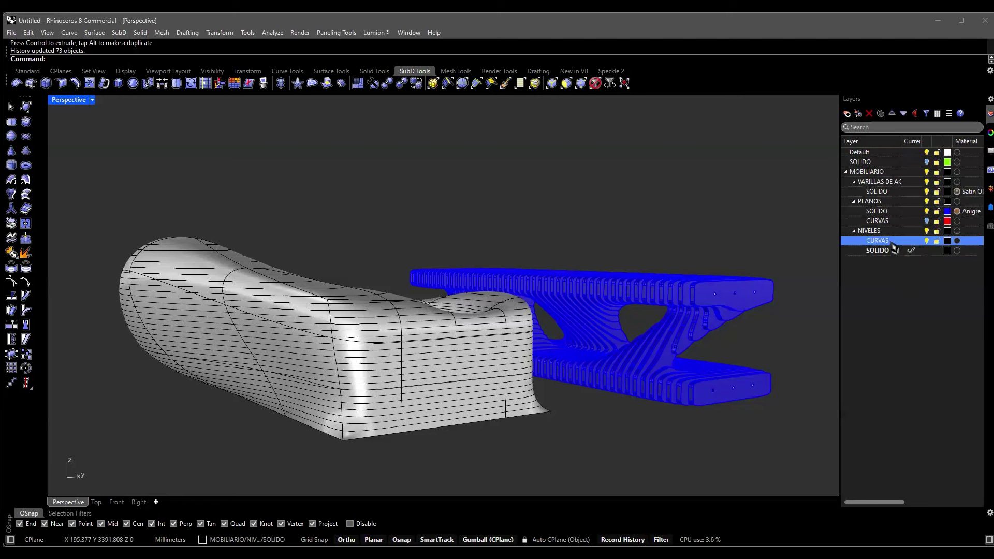
right_click(894, 246)
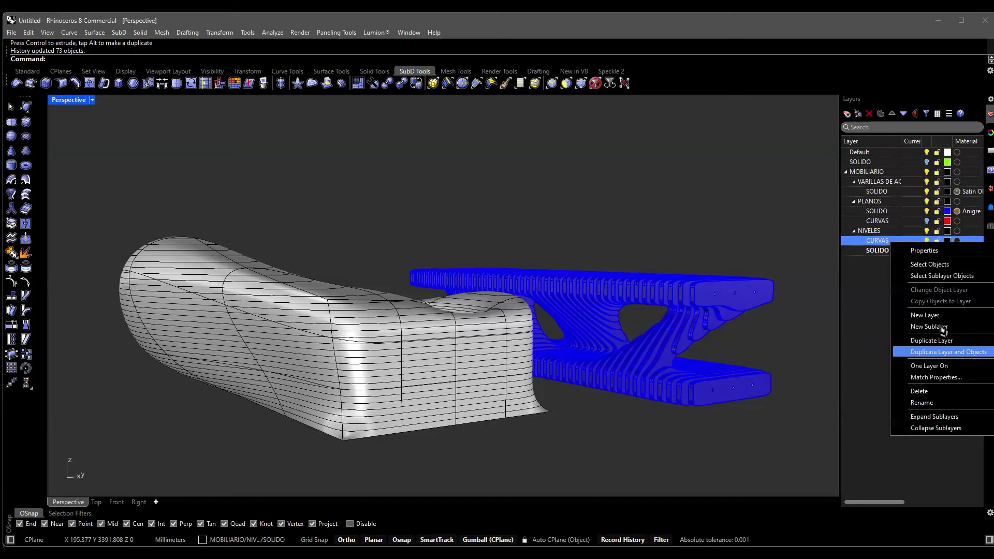
left_click(943, 265)
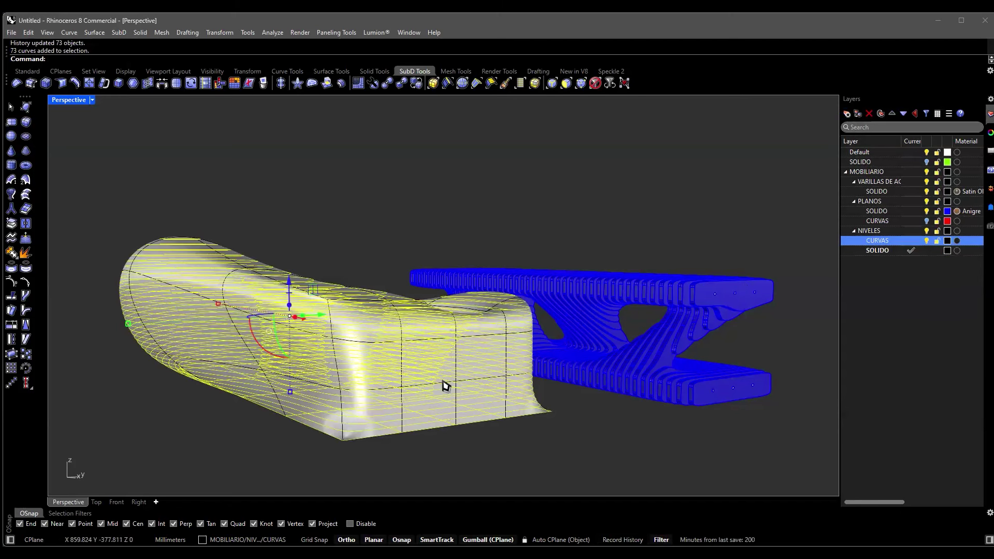
Toggle Record History and reselect all 73 curves on the CURVAS layer.
right_click_drag(501, 410, 584, 488)
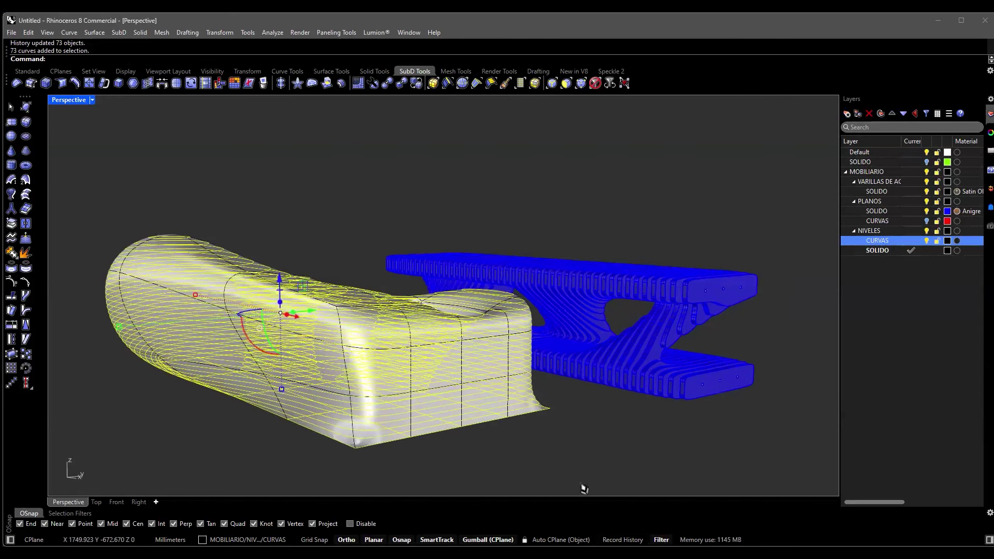
left_click(623, 492)
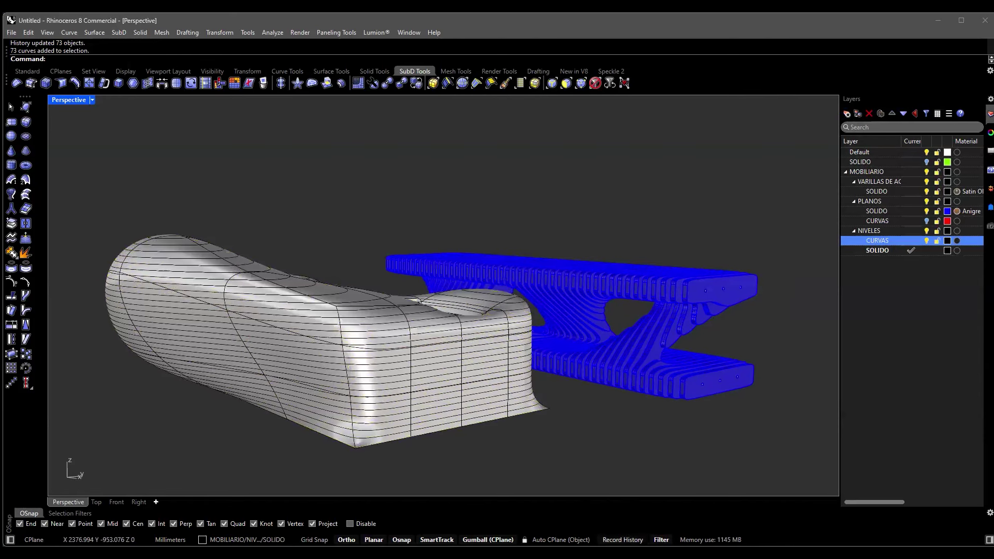
left_click(622, 540)
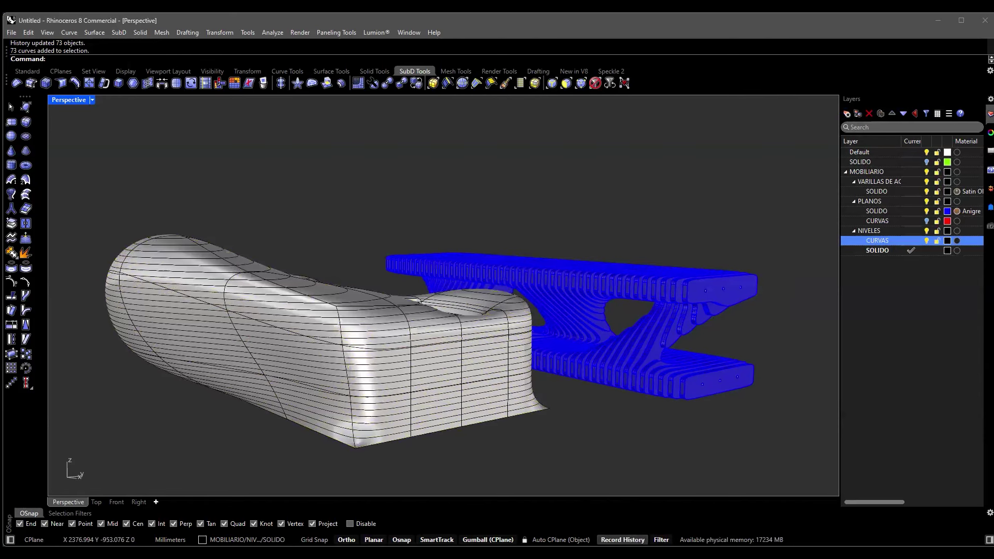
right_click(880, 244)
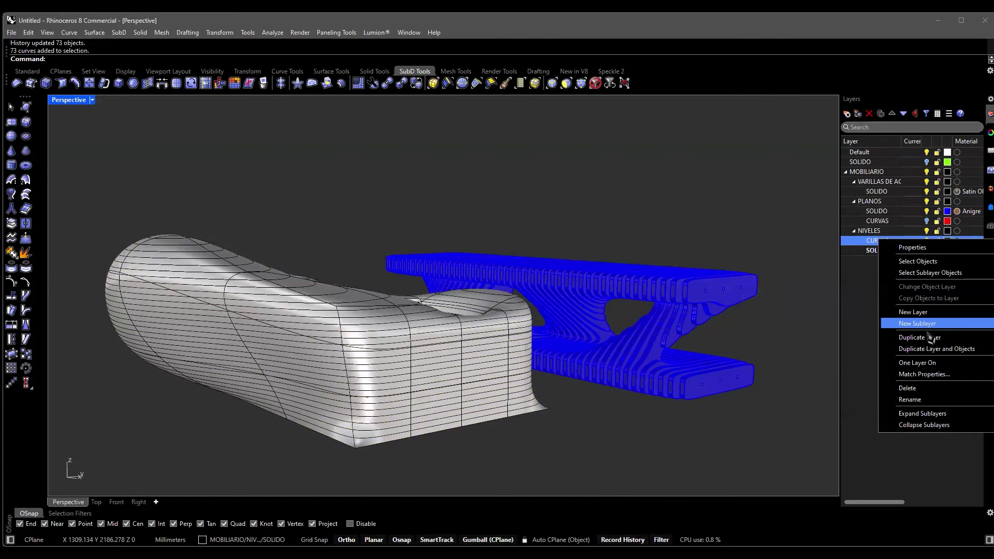
left_click(932, 266)
right_click_drag(582, 357, 543, 290)
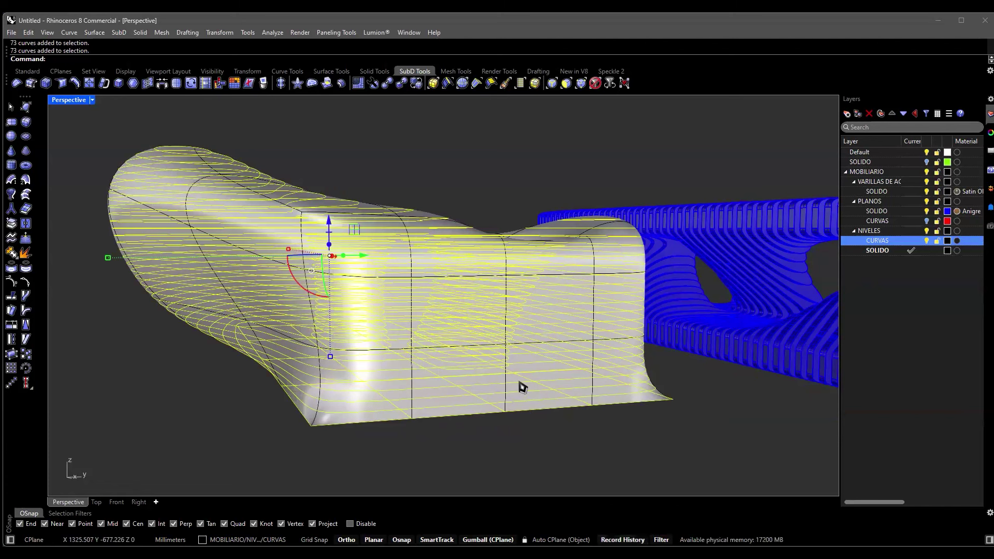
Extrude the selected contours 2 mm with ExtrudeCrv into solid slats.
type("Xe")
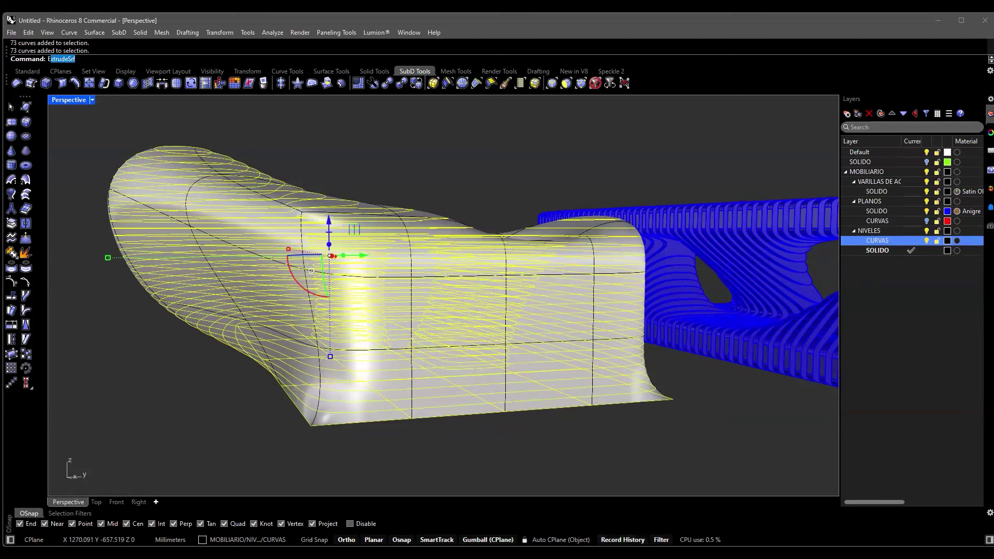
type("tru")
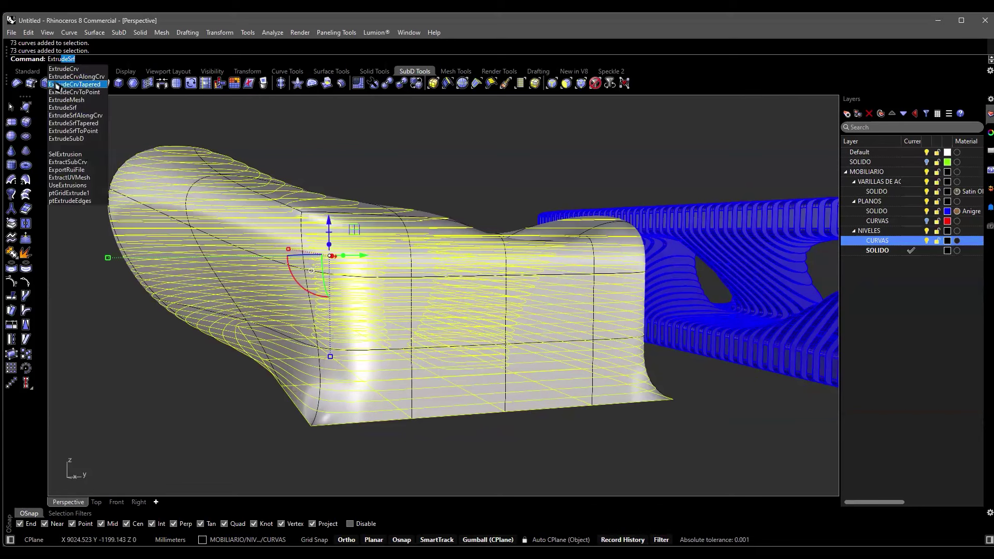
key("Return")
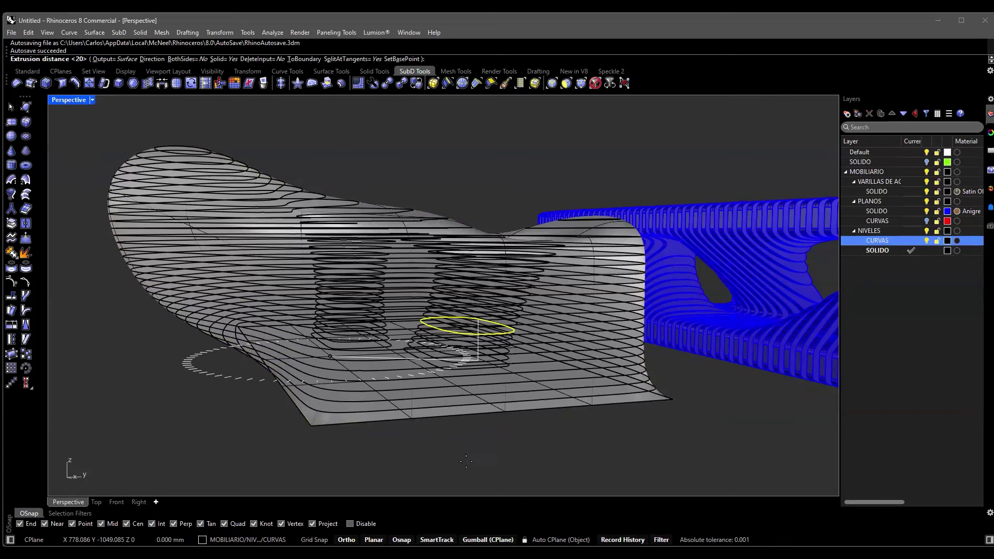
right_click_drag(460, 316, 478, 347)
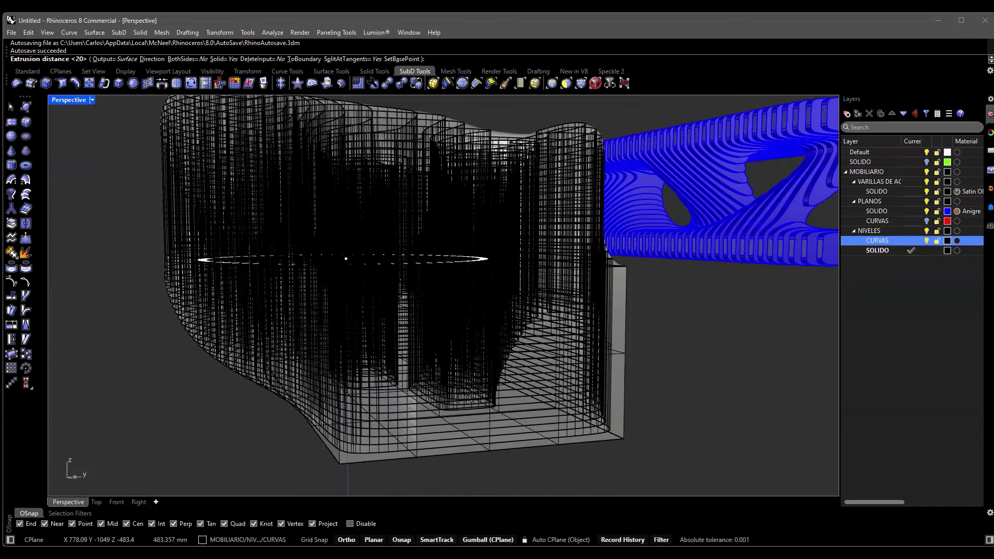
type("2")
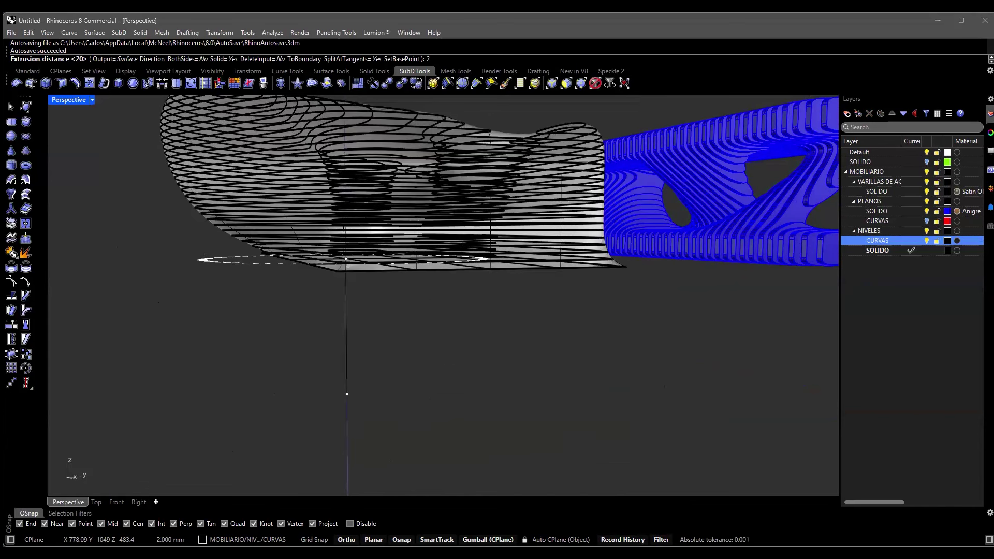
key("Return")
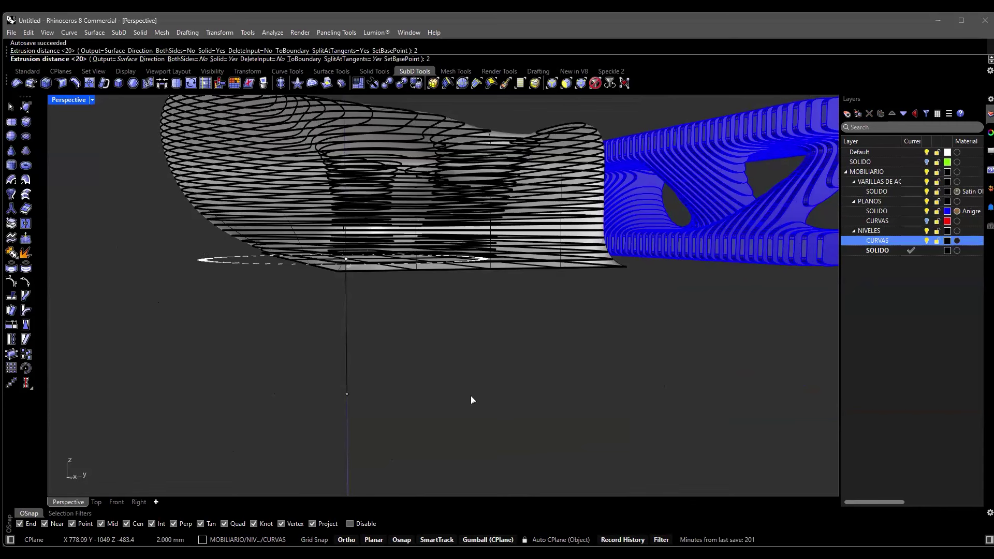
key("Escape")
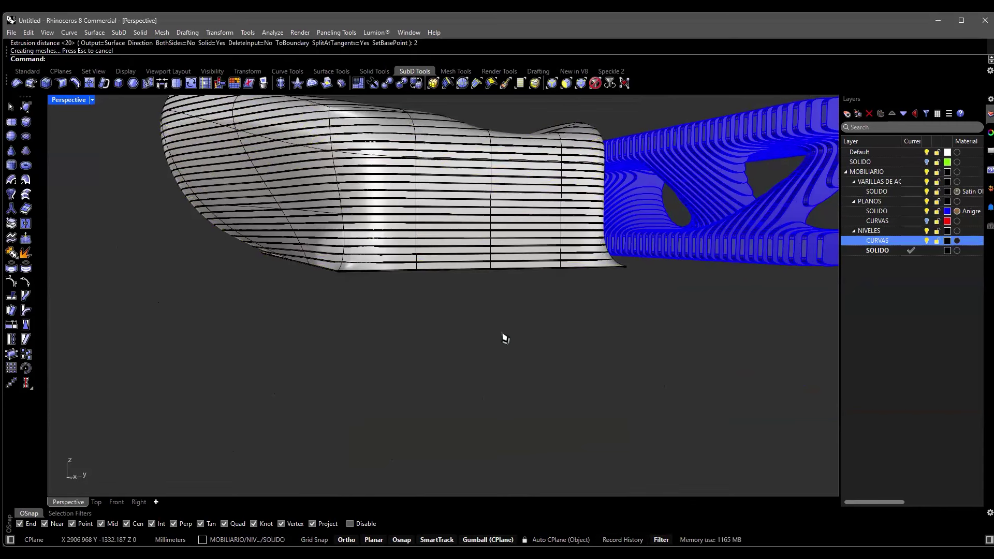
Select the SubD bench body and change its layer to Default.
right_click_drag(666, 299, 580, 317)
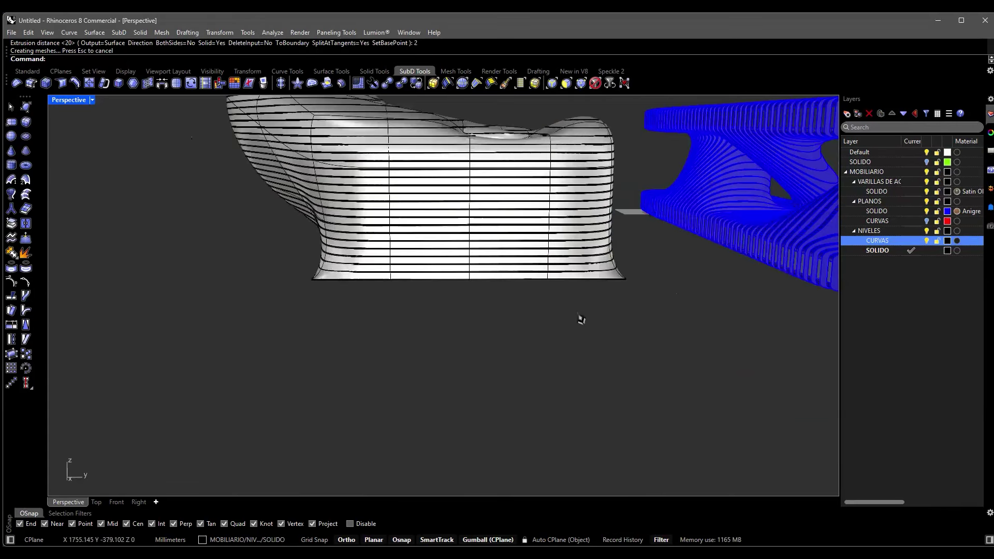
scroll(483, 178, "up", 5)
scroll(437, 177, "up", 2)
left_click(437, 178)
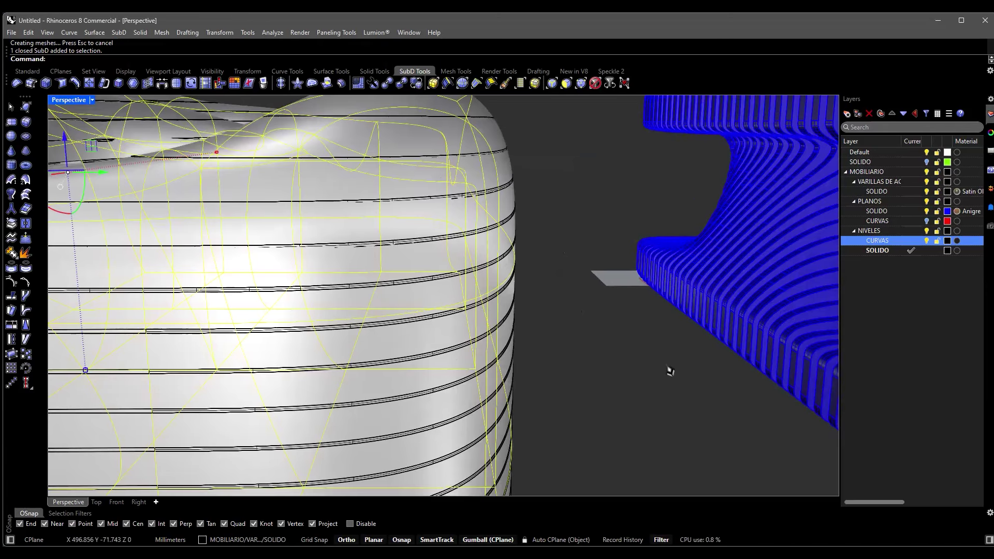
left_click(873, 154)
right_click(872, 153)
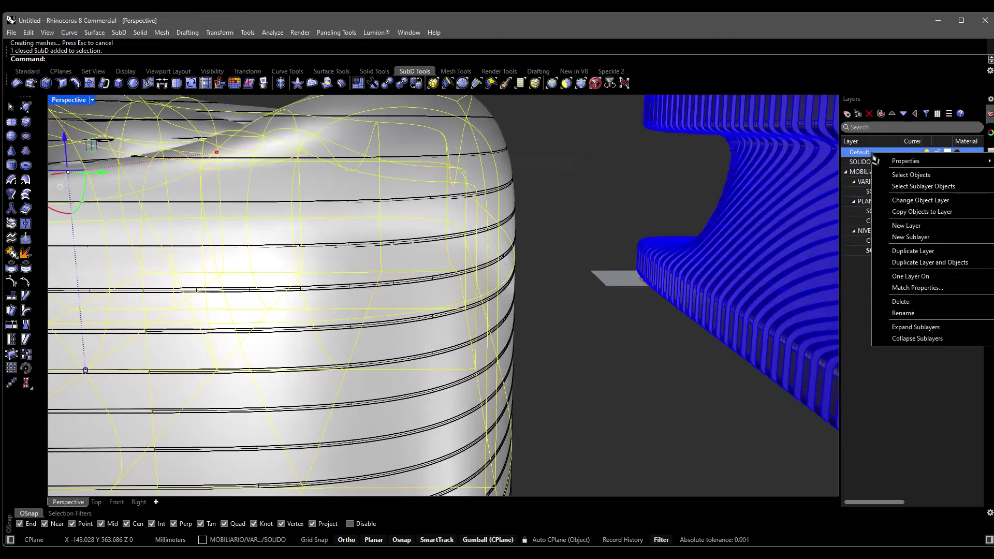
left_click(924, 200)
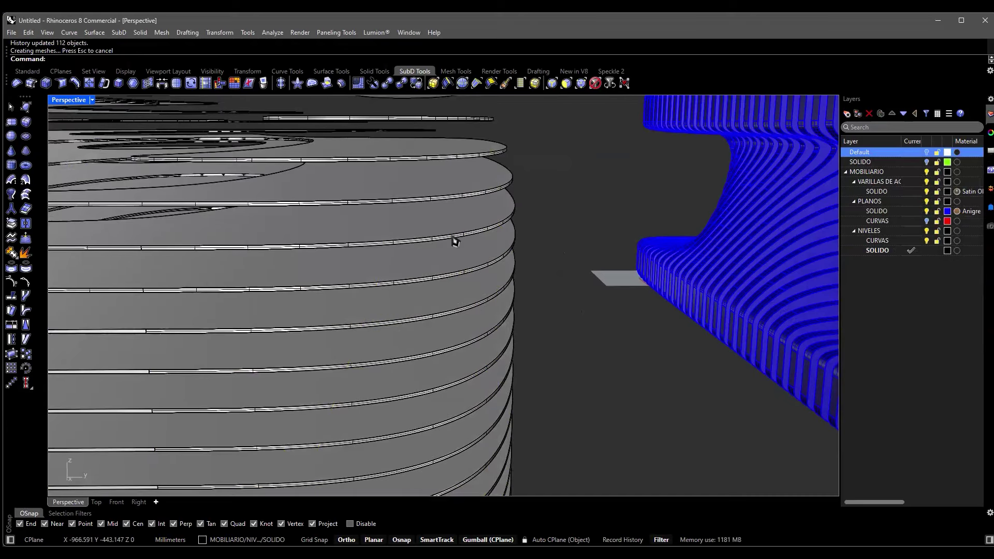
right_click_drag(455, 233, 454, 244)
scroll(455, 244, "down", 5)
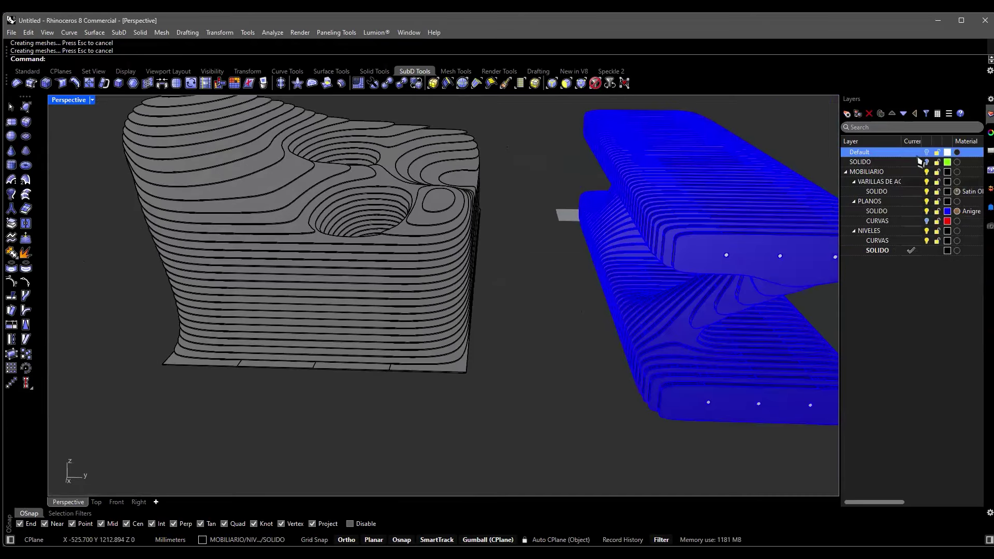
Hide the SOLIDO layer and raise one top face of the SubD upward.
left_click(926, 162)
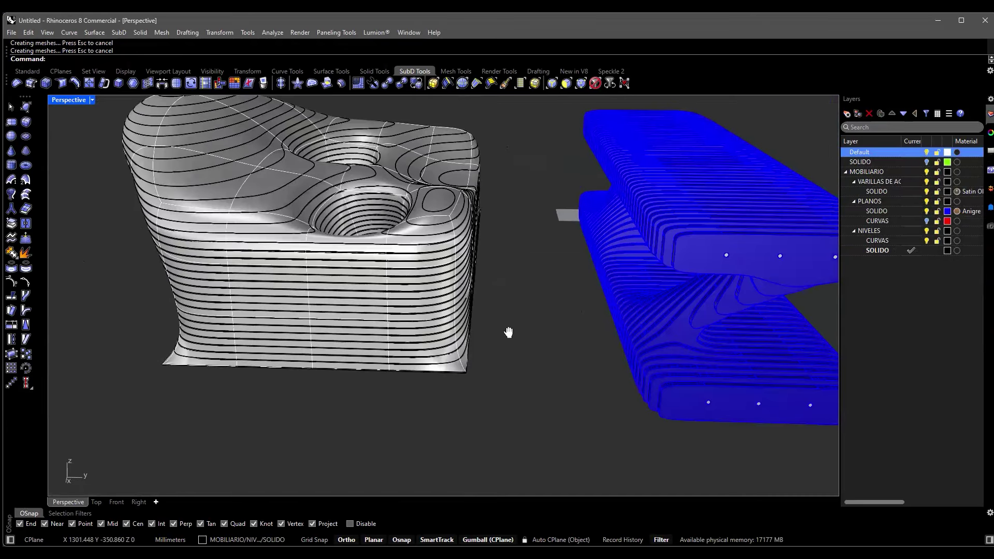
scroll(602, 400, "up", 8)
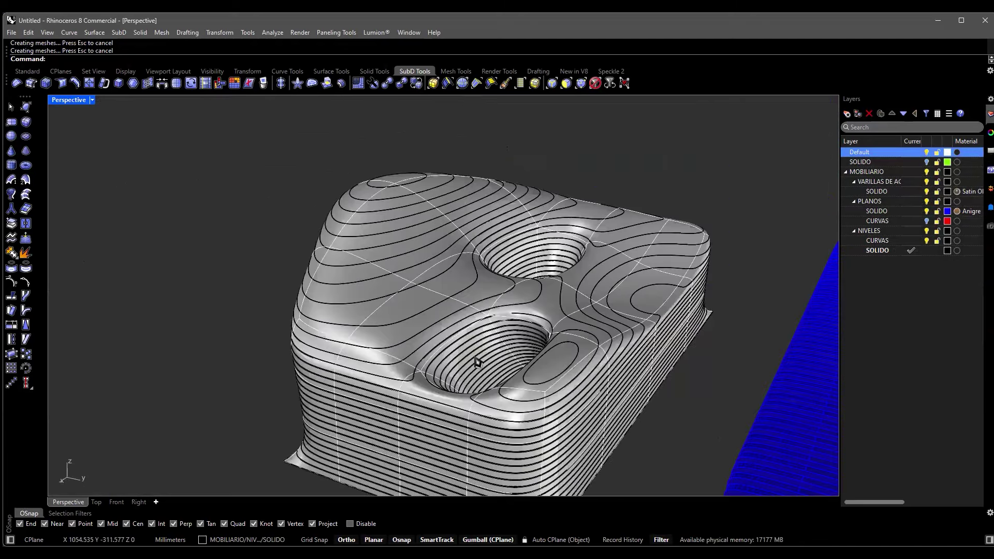
mouse_move(537, 325)
right_mouse_down()
mouse_move(523, 337)
mouse_move(468, 336)
right_mouse_up()
left_click(418, 322, "ctrl+shift")
mouse_move(368, 243)
right_mouse_down()
mouse_move(414, 227)
mouse_move(401, 231)
right_mouse_up()
left_click_drag(401, 231, 443, 140)
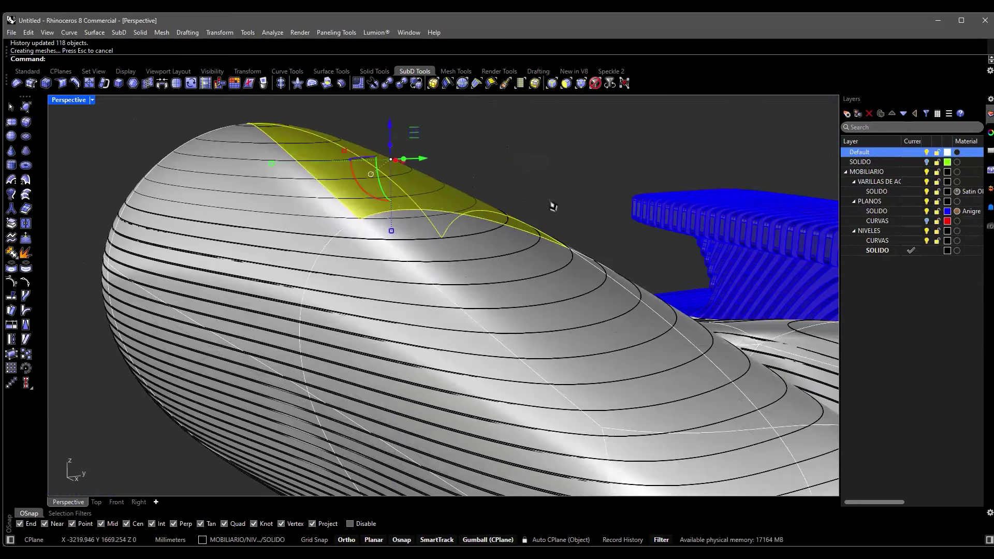
Pick at an overlapping spot and choose the polysurface from the Selection Menu.
scroll(178, 221, "up", 3)
left_click(191, 175)
key("Escape")
left_click(207, 248)
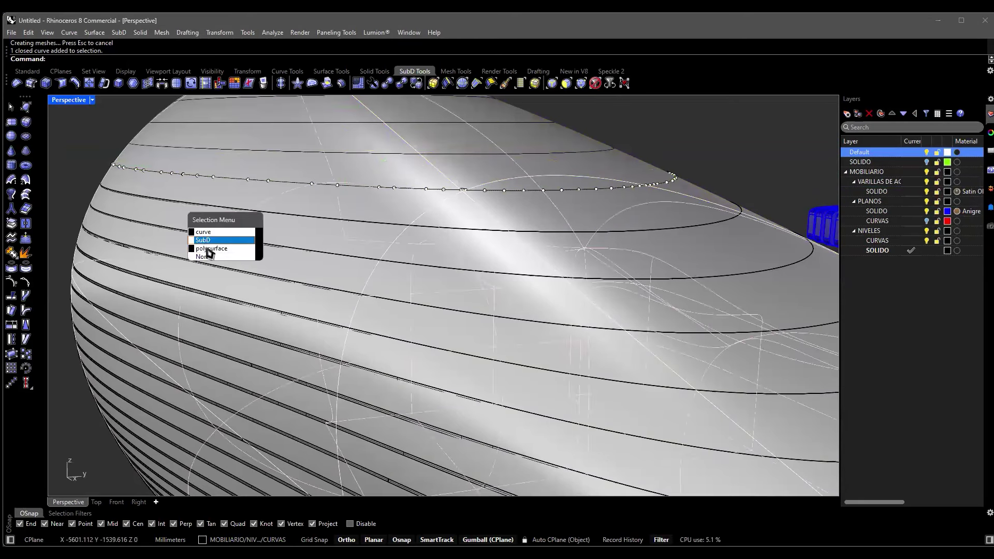
key("Return")
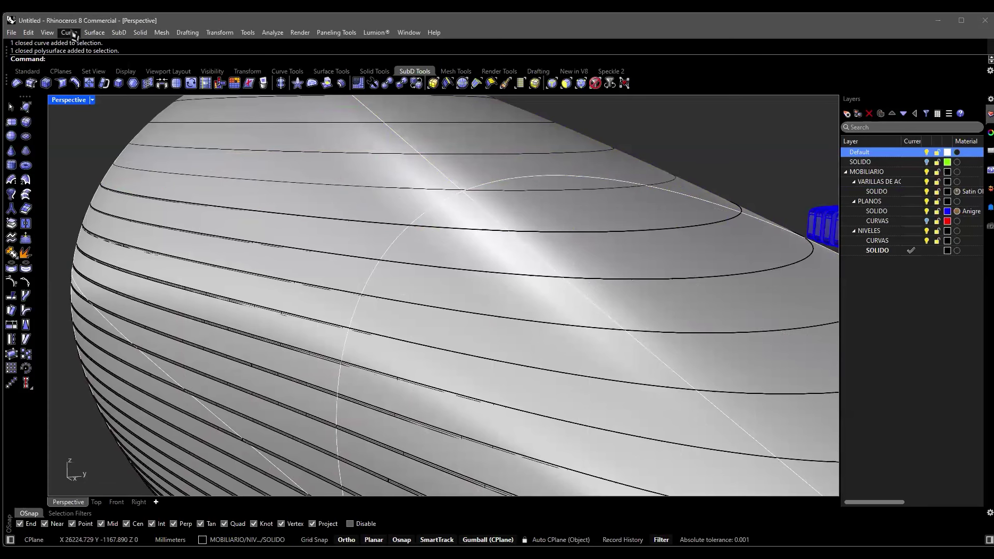
Switch the viewport to Ghosted display and orbit around the bench tip.
left_click(47, 32)
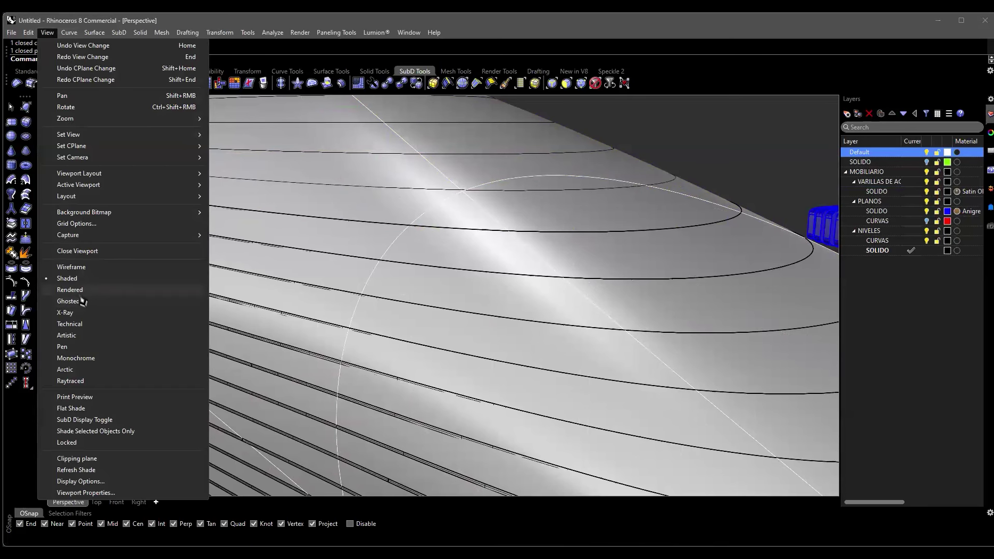
left_click(83, 303)
scroll(280, 254, "down", 2)
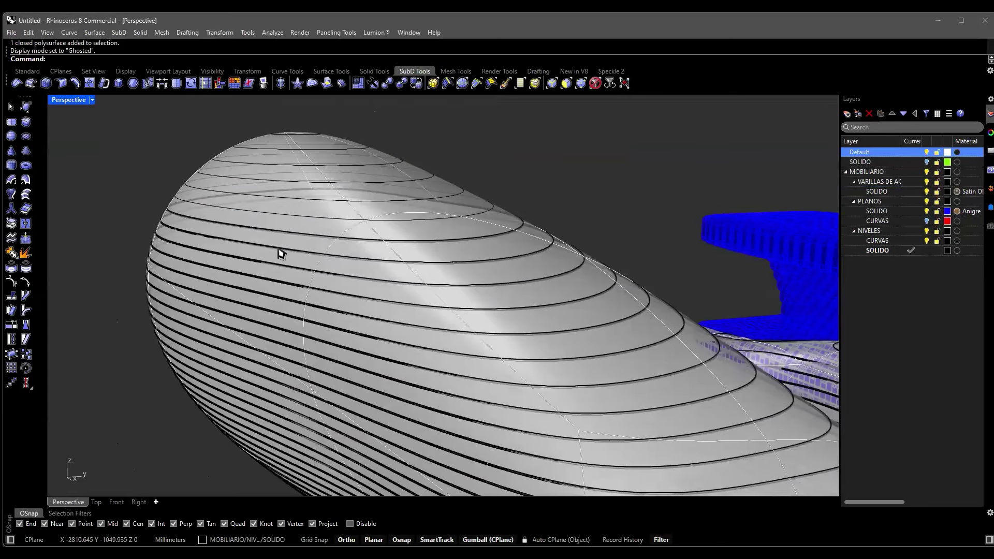
right_click_drag(280, 254, 616, 155)
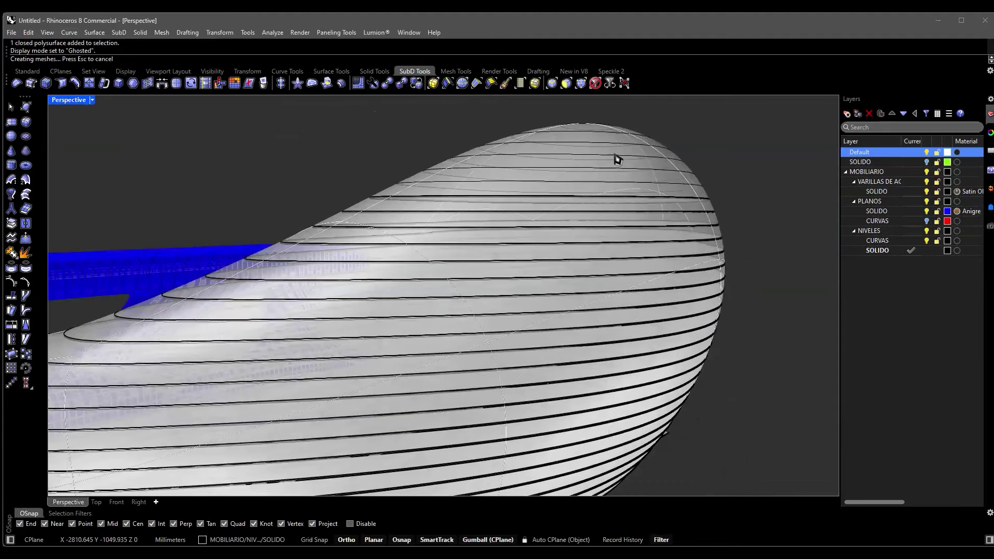
scroll(616, 166, "up", 4)
scroll(597, 170, "down", 2)
right_click_drag(523, 168, 602, 193)
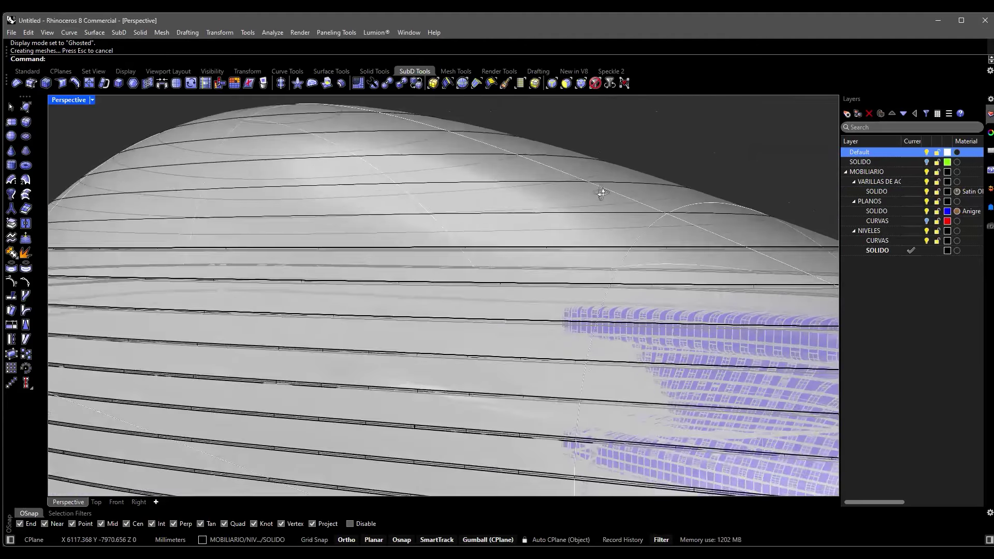
scroll(602, 193, "down", 3)
right_click_drag(439, 207, 322, 239)
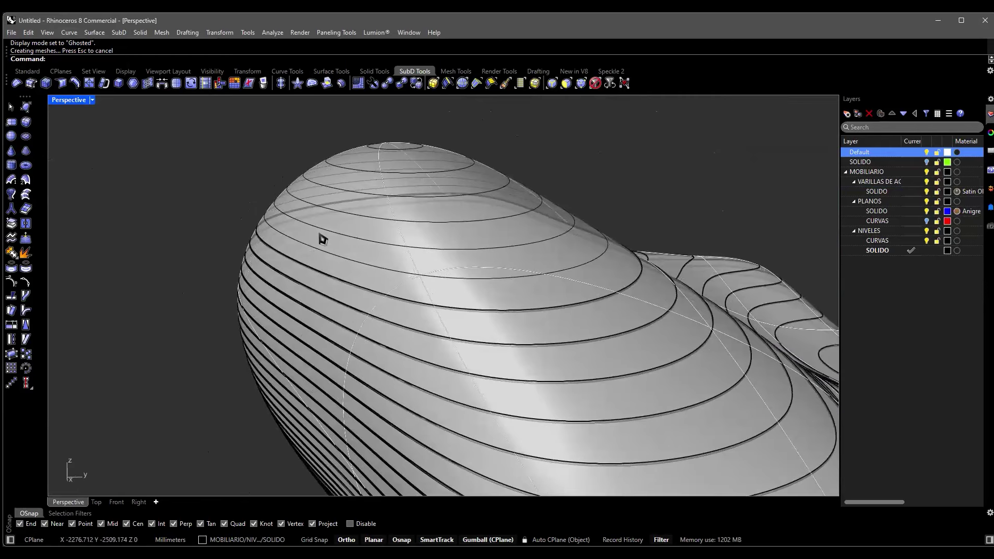
scroll(362, 254, "up", 3)
Select the SubD face at the bench tip and pull it out 235 mm along Y.
left_click(366, 254, "ctrl+shift")
key("Escape")
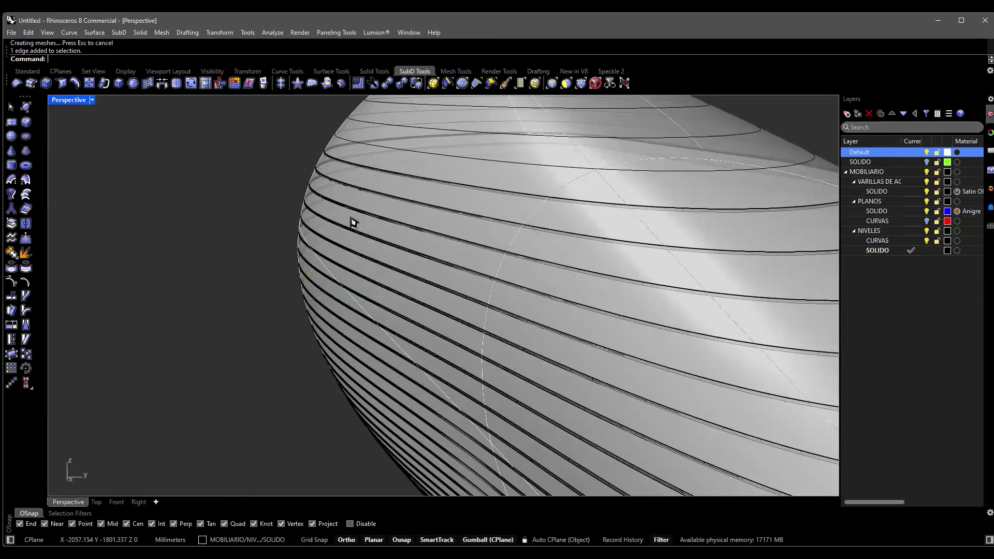
left_click(390, 164, "ctrl+shift")
scroll(430, 195, "down", 3)
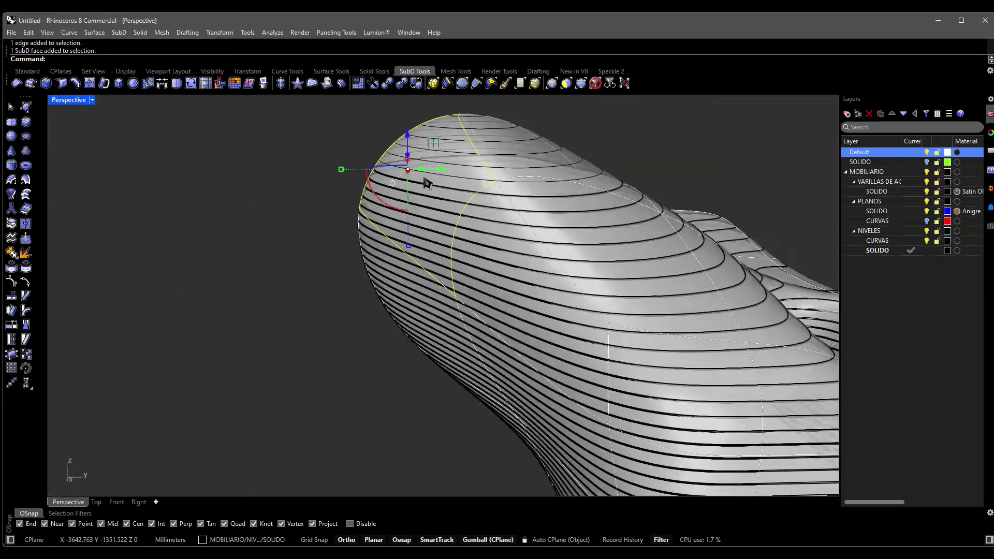
right_click_drag(419, 184, 390, 179)
left_click_drag(390, 179, 320, 195)
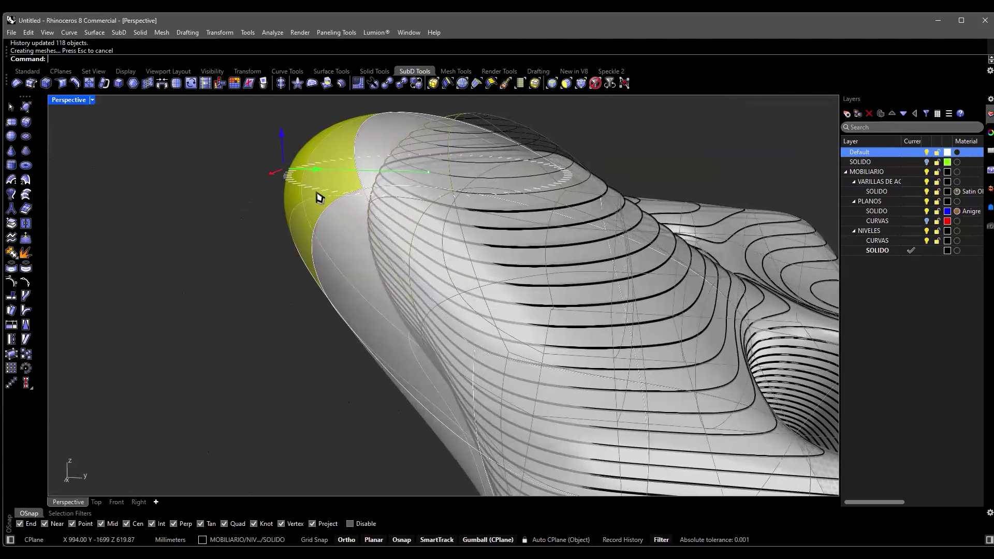
scroll(382, 216, "up", 6)
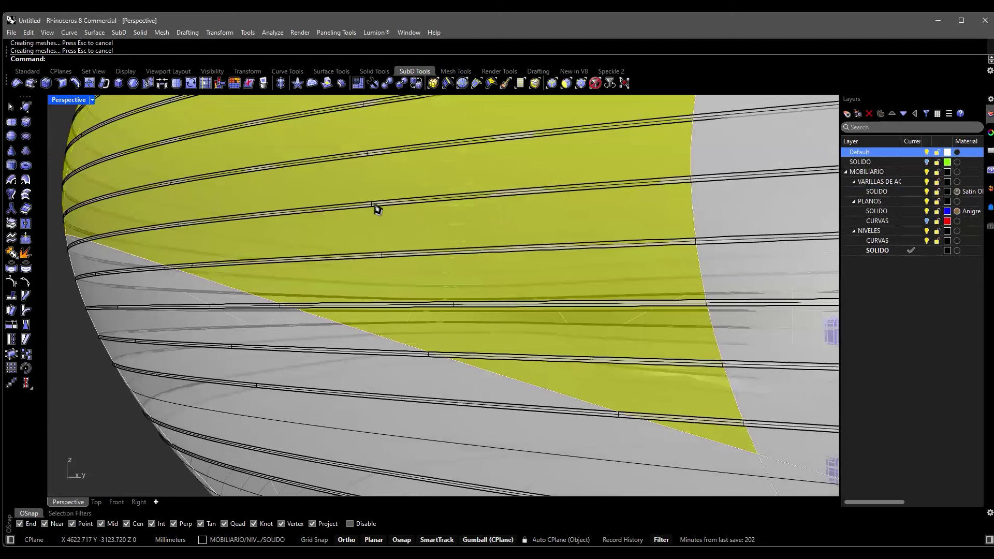
scroll(388, 228, "down", 6)
right_click_drag(362, 249, 393, 414)
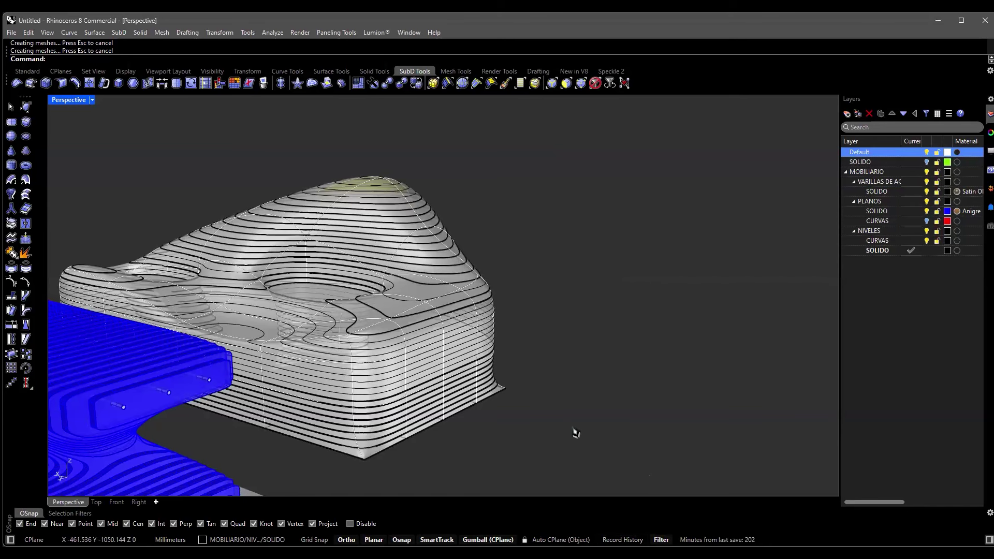
scroll(361, 319, "down", 4)
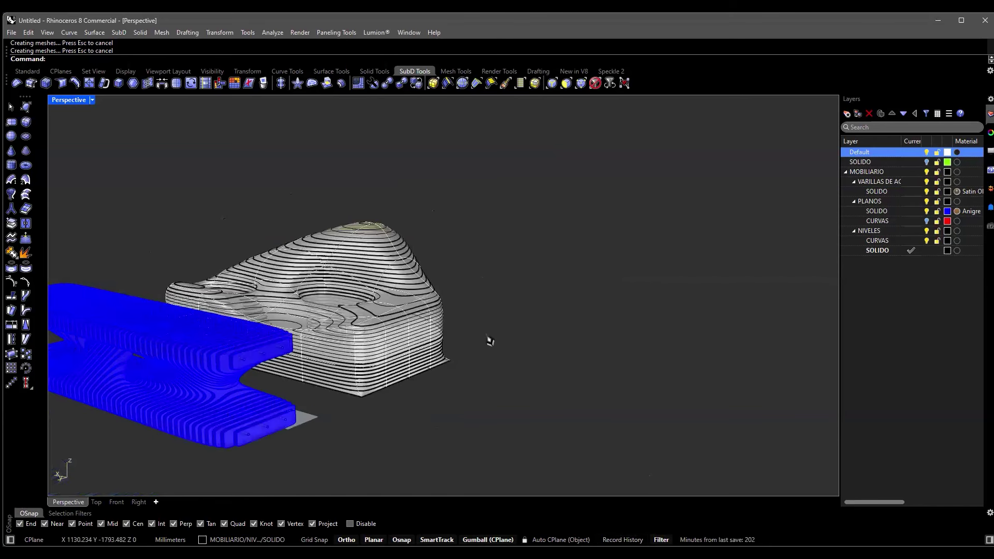
Raise the SubD face on the bench top upward.
key("Left")
key("Left")
key("Left")
key("Left")
key("Left")
key("Left")
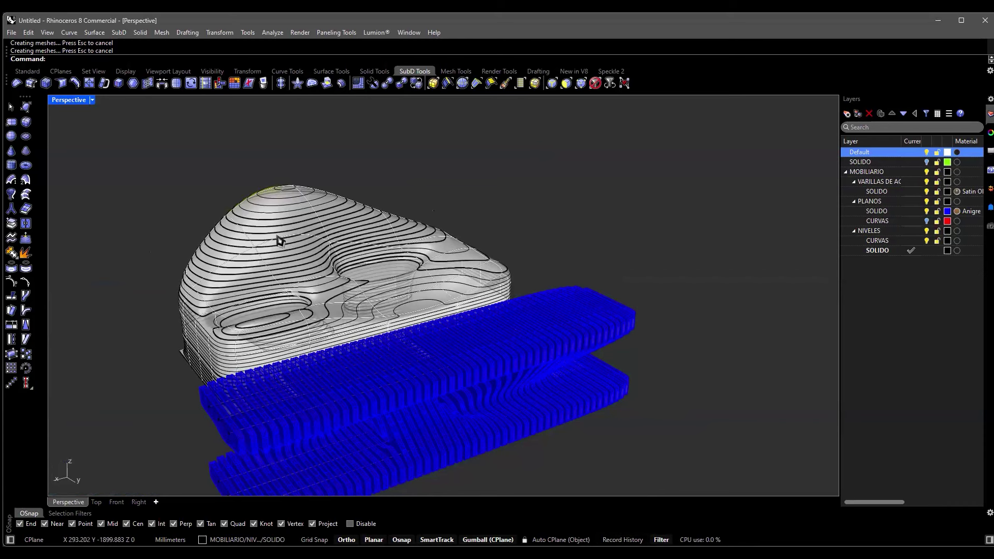
scroll(392, 220, "up", 5)
right_click_drag(454, 222, 399, 240)
scroll(385, 238, "up", 5)
scroll(386, 238, "down", 5)
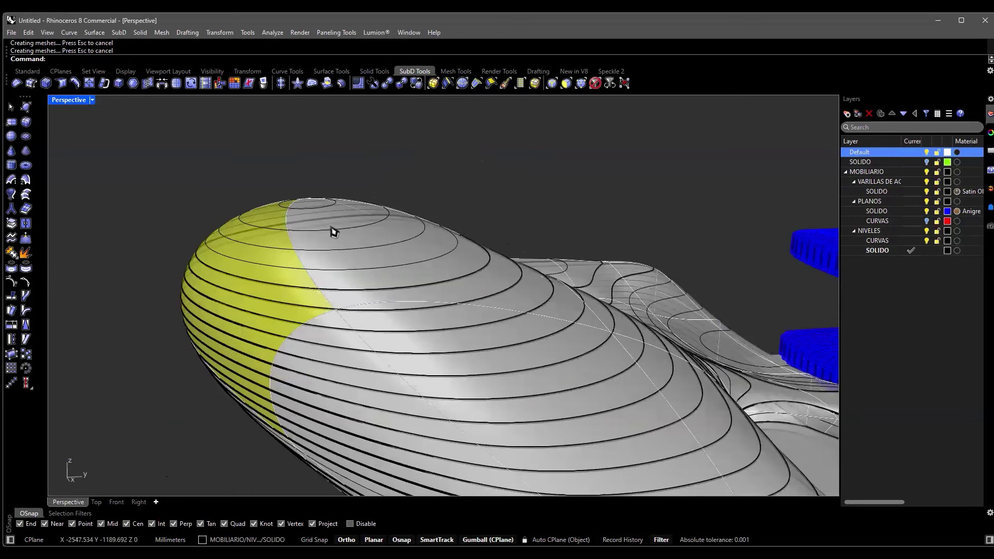
scroll(333, 229, "up", 2)
scroll(339, 200, "up", 4)
left_click(333, 200, "ctrl+shift")
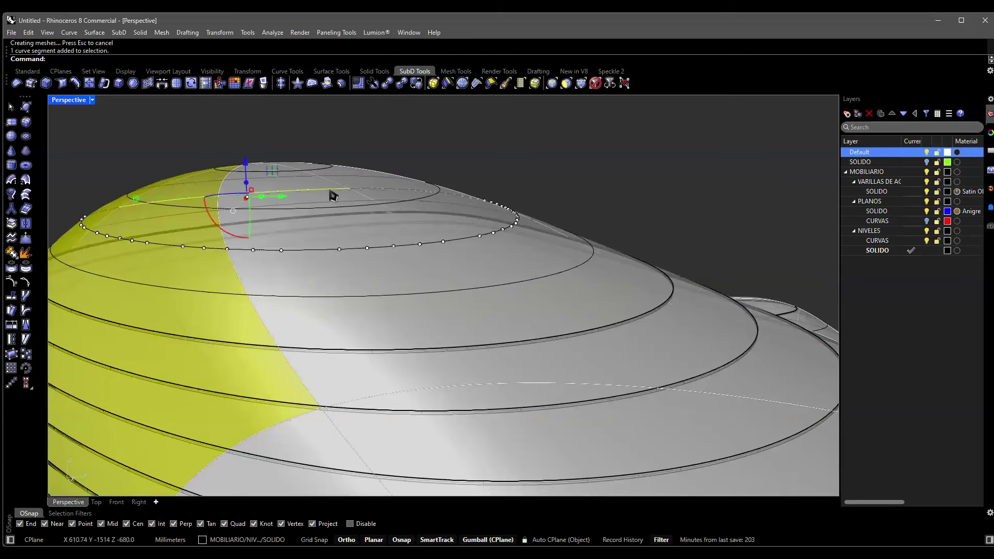
left_click(383, 188, "ctrl+shift")
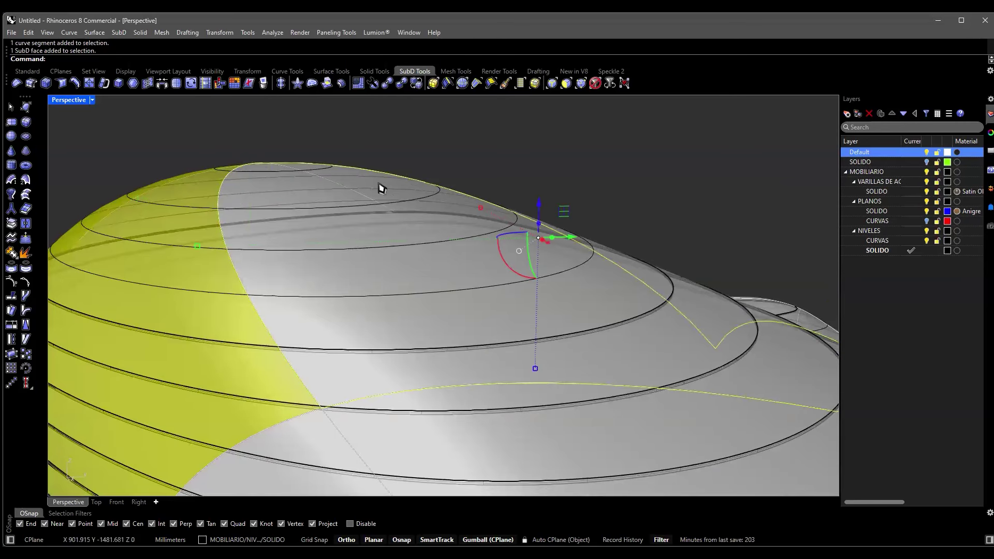
scroll(381, 188, "down", 4)
scroll(367, 184, "up", 1)
left_click_drag(391, 158, 420, 148)
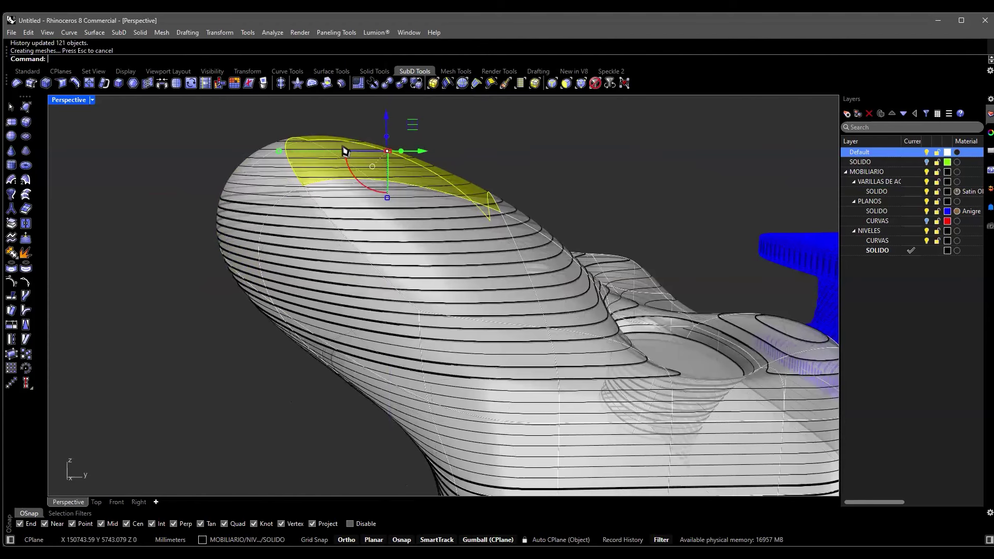
Select a closed contour curve and hide the SOLIDO layer, leaving only the contours.
scroll(362, 143, "up", 6)
scroll(497, 154, "up", 6)
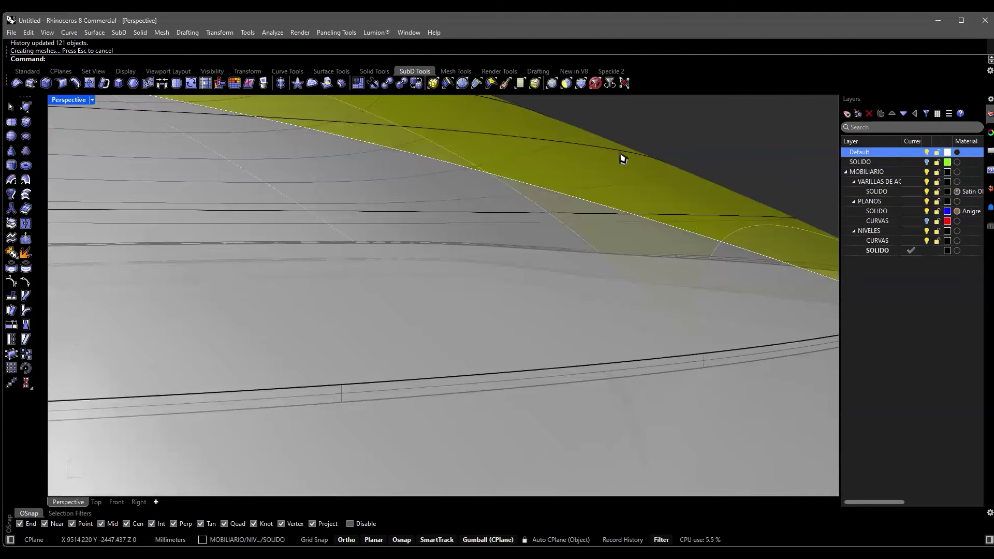
left_click(624, 156)
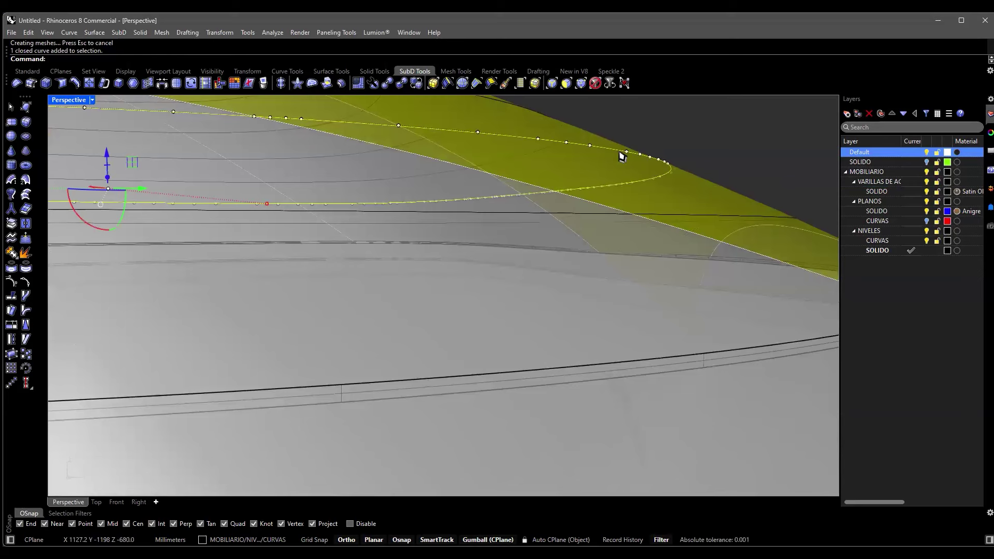
scroll(623, 156, "down", 10)
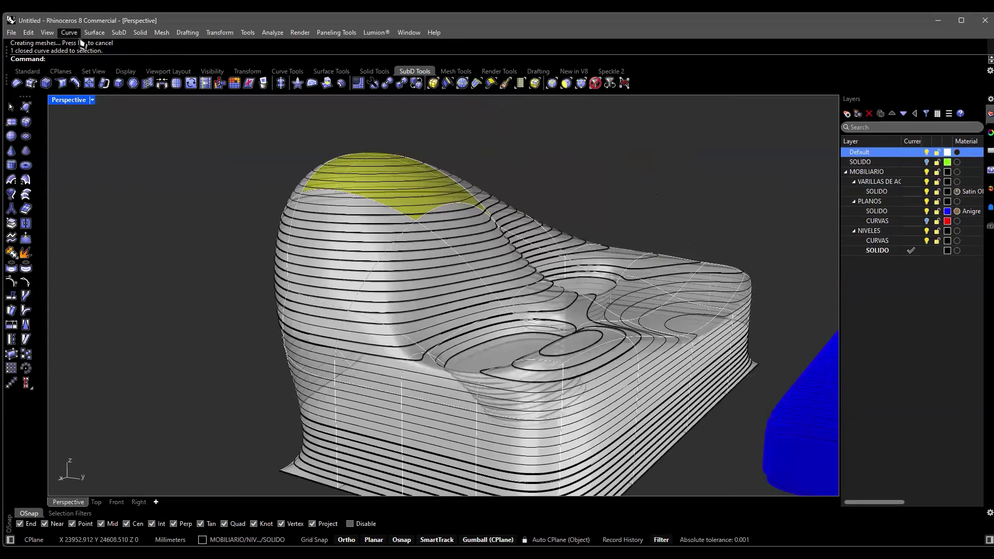
left_click(926, 162)
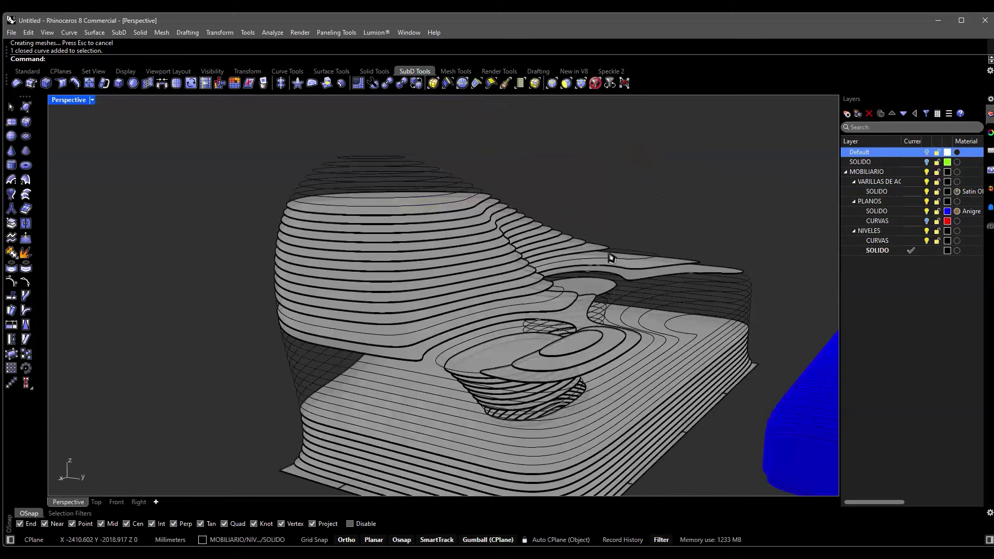
Select a closed contour curve on top of the sliced bench, viewing it from the side.
right_click_drag(671, 232, 340, 315)
scroll(524, 320, "up", 8)
left_click(559, 312)
right_click_drag(602, 285, 493, 313)
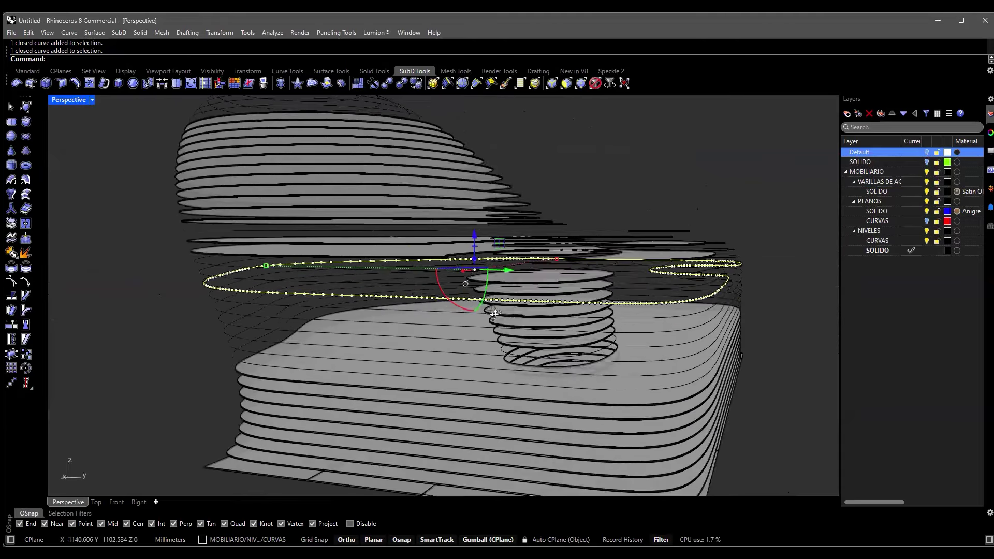
scroll(423, 309, "up", 6)
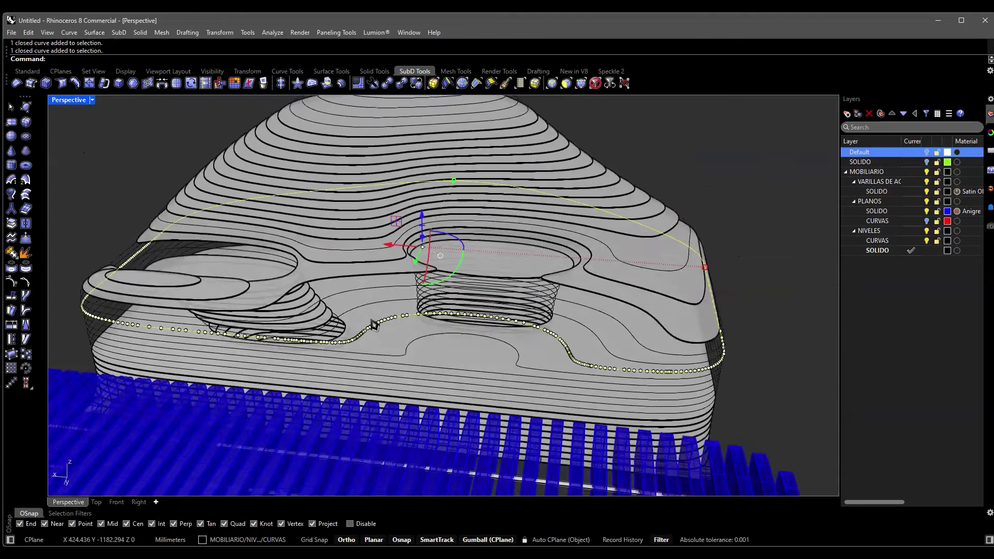
scroll(466, 306, "down", 5)
scroll(537, 333, "up", 8)
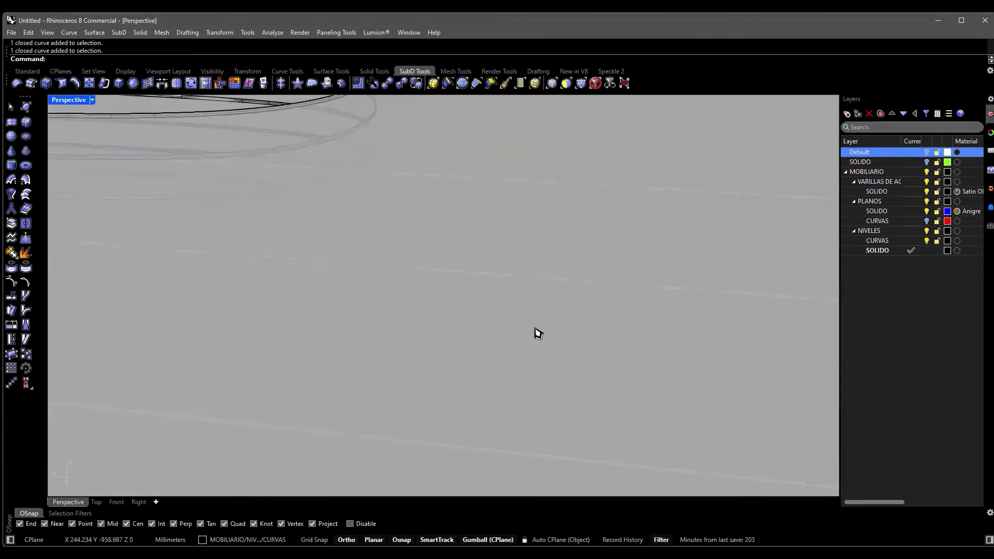
scroll(467, 252, "down", 3)
scroll(383, 258, "down", 5)
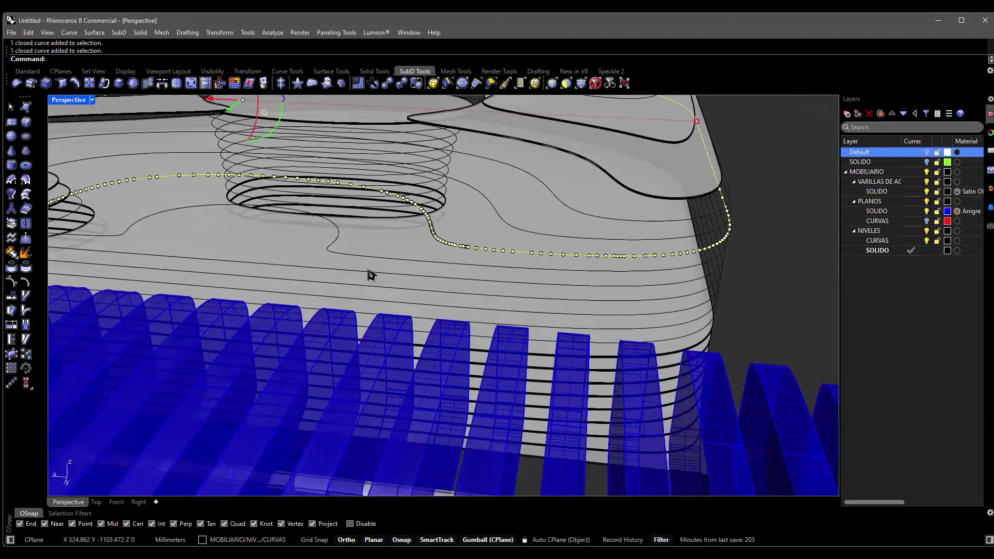
scroll(521, 247, "up", 3)
scroll(522, 247, "down", 3)
From a low side angle, pick the closed curve around the dish among overlapping curves.
mouse_move(479, 311)
right_mouse_down()
mouse_move(462, 355)
mouse_move(481, 325)
right_mouse_up()
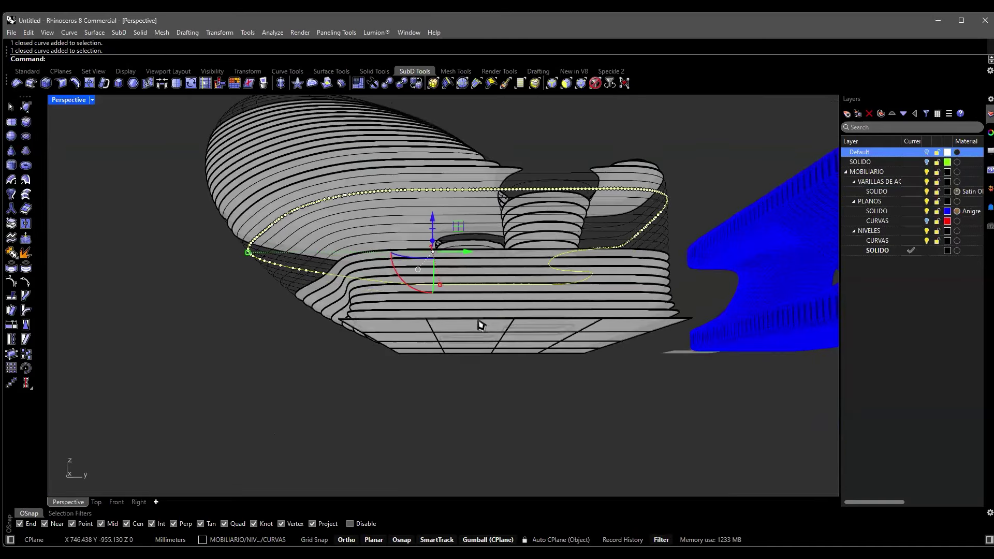
right_click_drag(357, 431, 357, 431)
scroll(569, 305, "up", 3)
right_click_drag(592, 284, 647, 291)
scroll(579, 292, "down", 2)
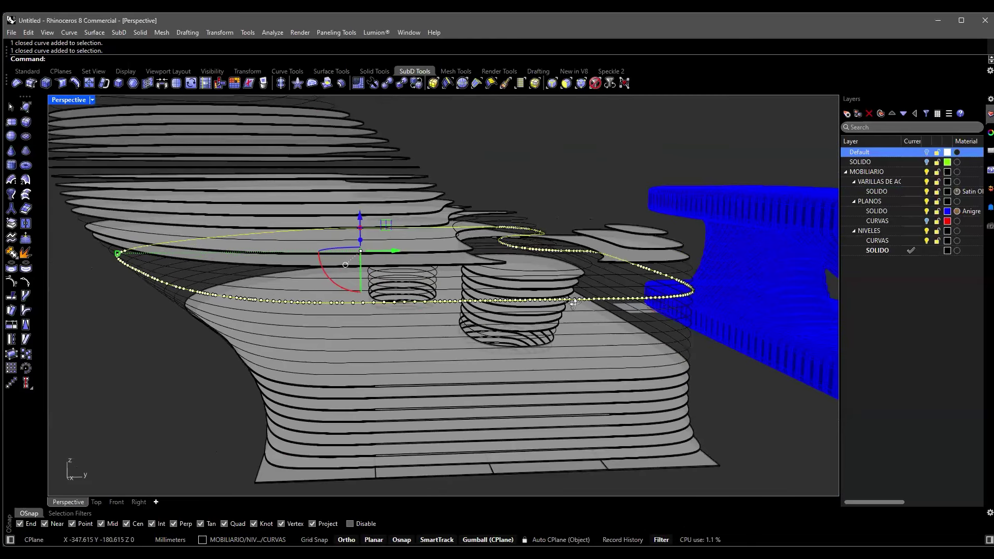
right_click_drag(574, 303, 440, 331)
scroll(428, 357, "up", 5)
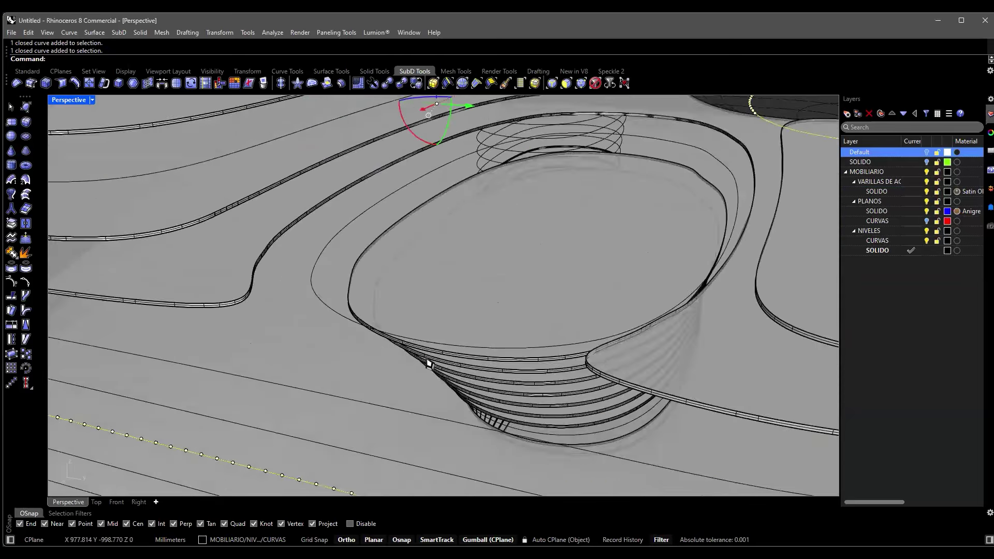
scroll(396, 360, "up", 3)
left_click(395, 293)
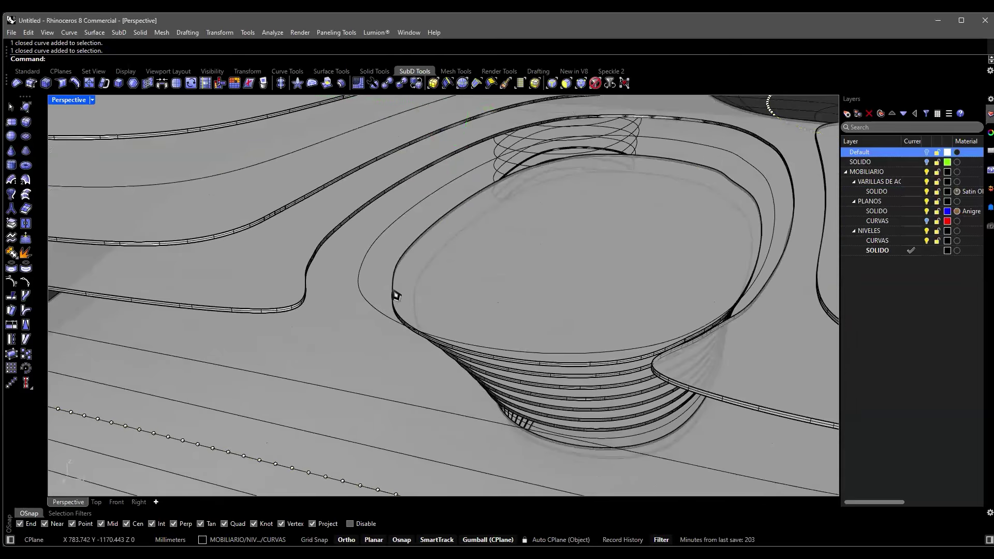
left_click(423, 317)
scroll(446, 274, "down", 5)
right_click_drag(445, 270, 433, 306)
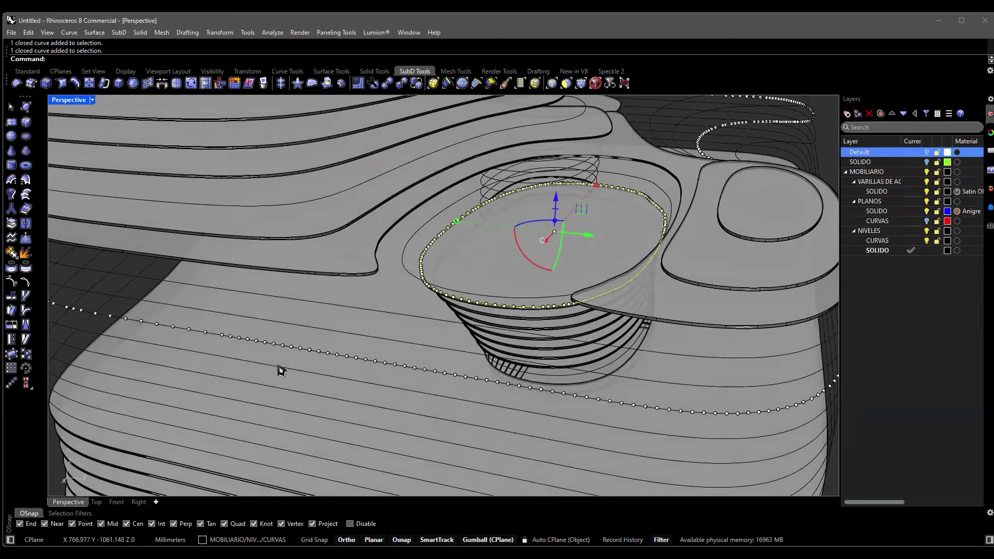
right_click_drag(444, 303, 450, 294)
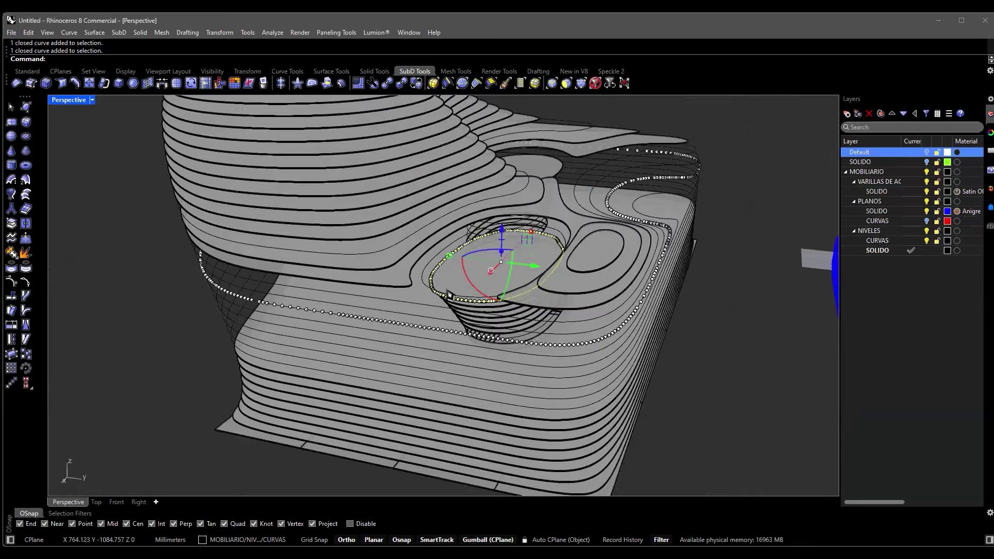
Clear the selection and pick the seat contour curve rather than the polysurface.
key("Escape")
left_click(386, 324)
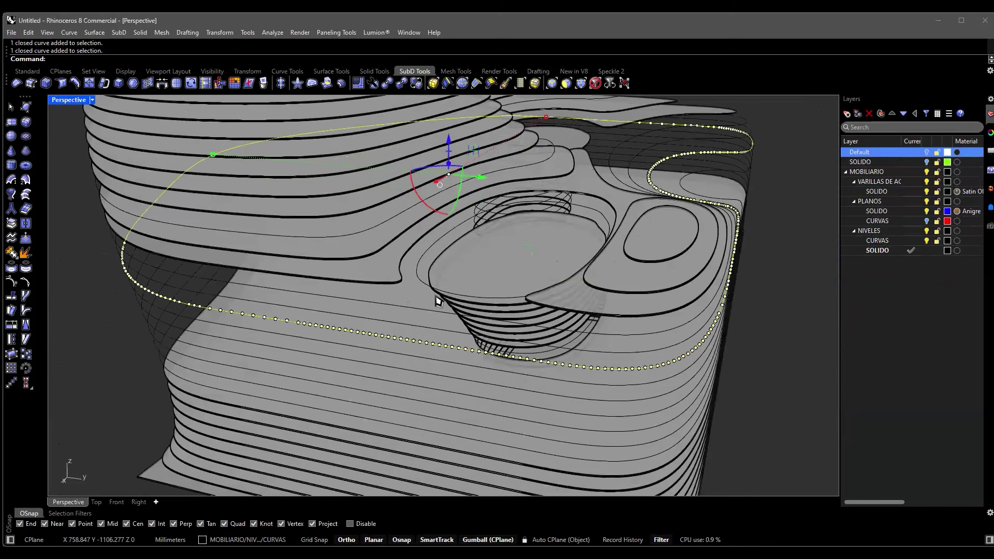
scroll(378, 316, "down", 2)
right_click_drag(409, 283, 472, 221)
scroll(481, 220, "up", 2)
scroll(480, 219, "up", 2)
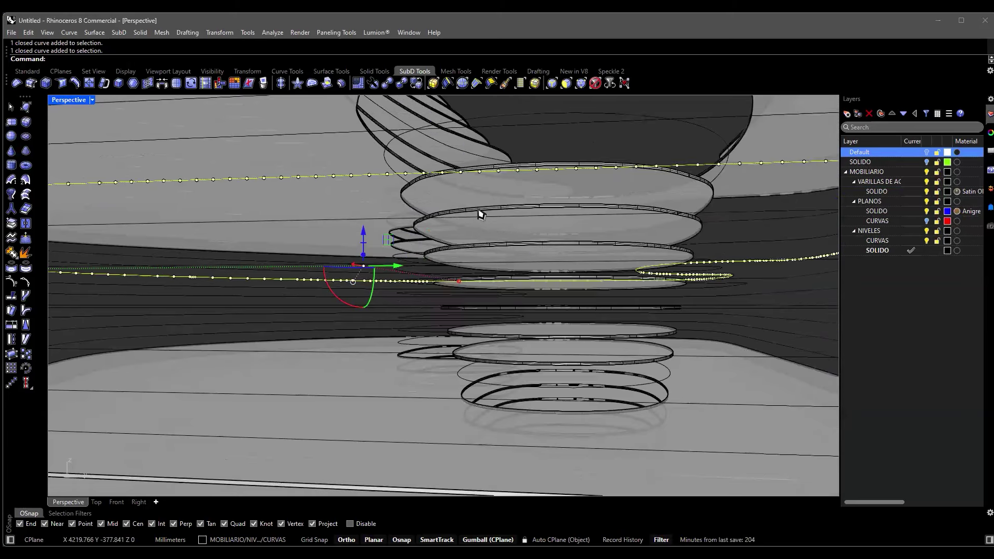
left_click(481, 211)
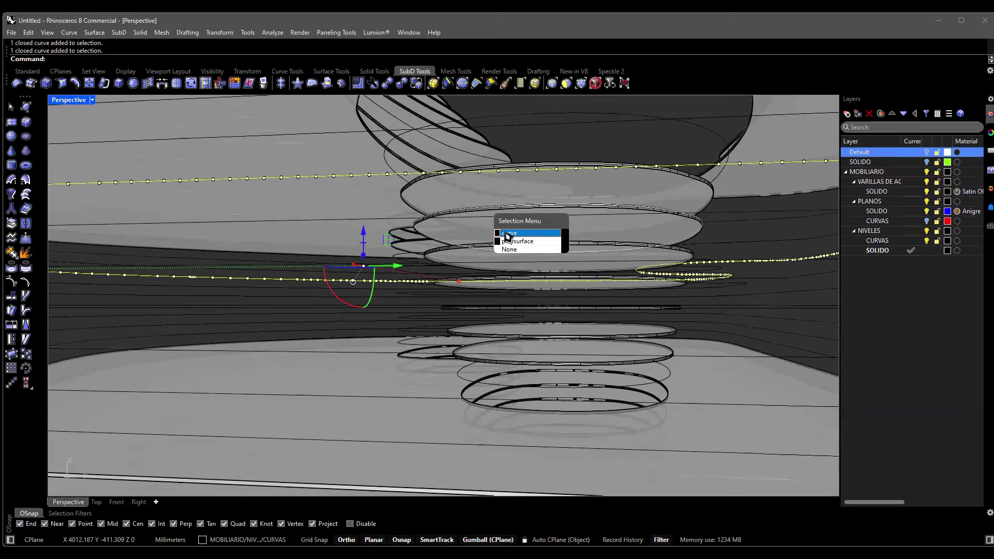
left_click(506, 234)
scroll(504, 243, "down", 8)
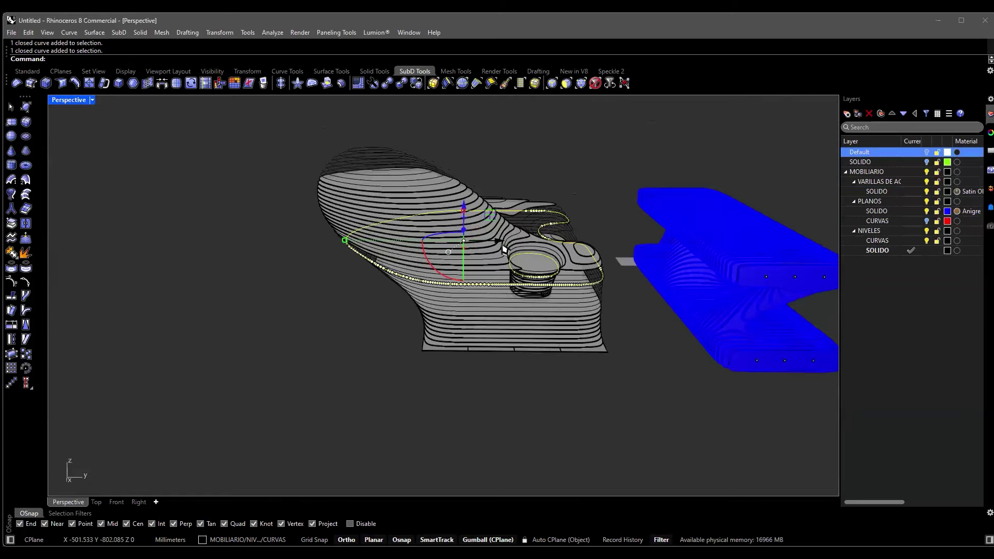
Move the seat outline and inner loop left, clear of the bench, then deselect them.
left_click_drag(502, 247, 284, 306)
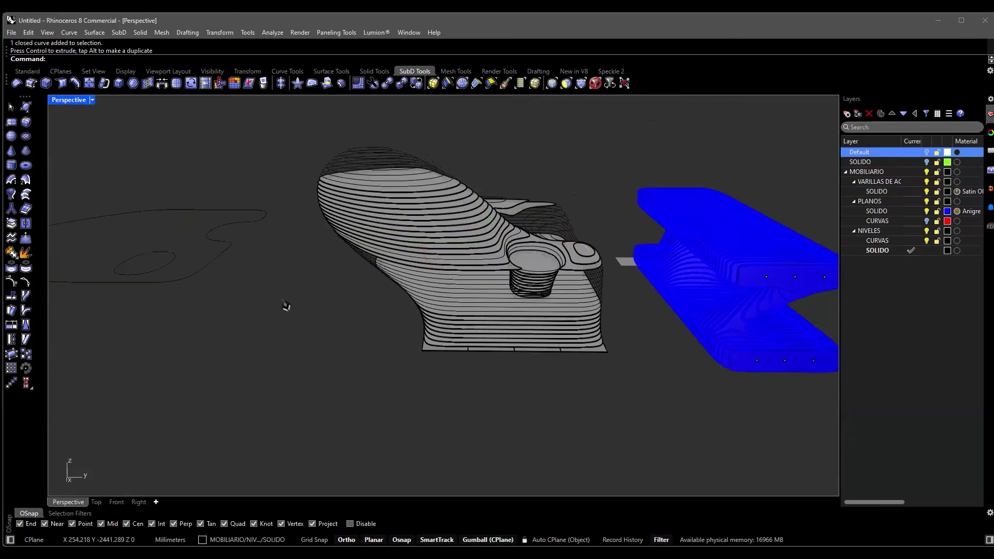
right_click_drag(284, 306, 437, 348)
right_click_drag(744, 329, 726, 325)
key("Escape")
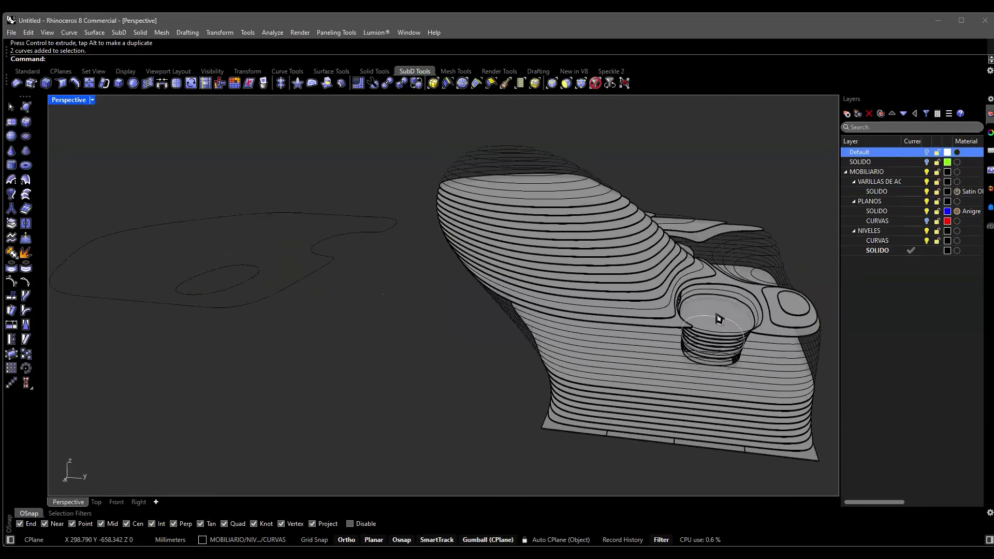
scroll(718, 318, "up", 2)
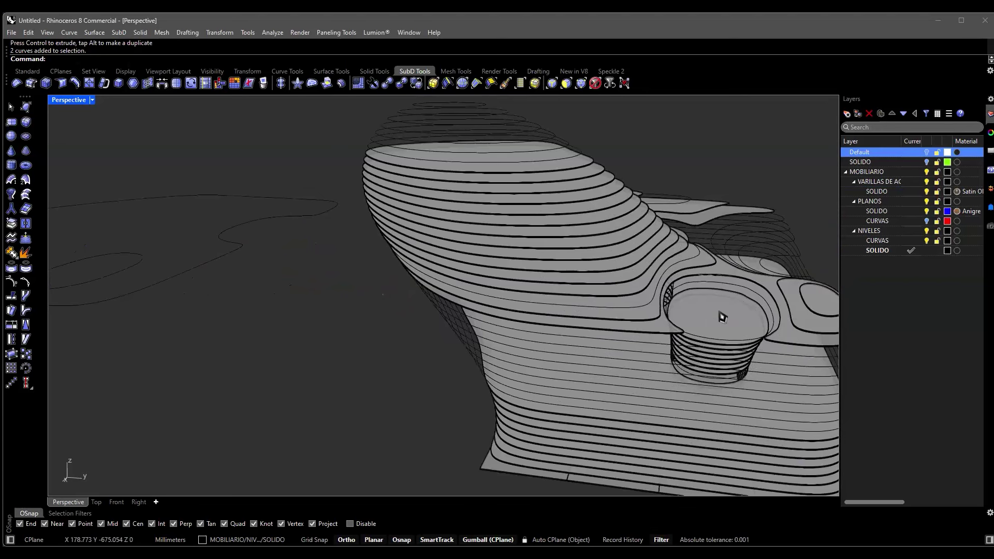
right_click_drag(304, 315, 288, 272)
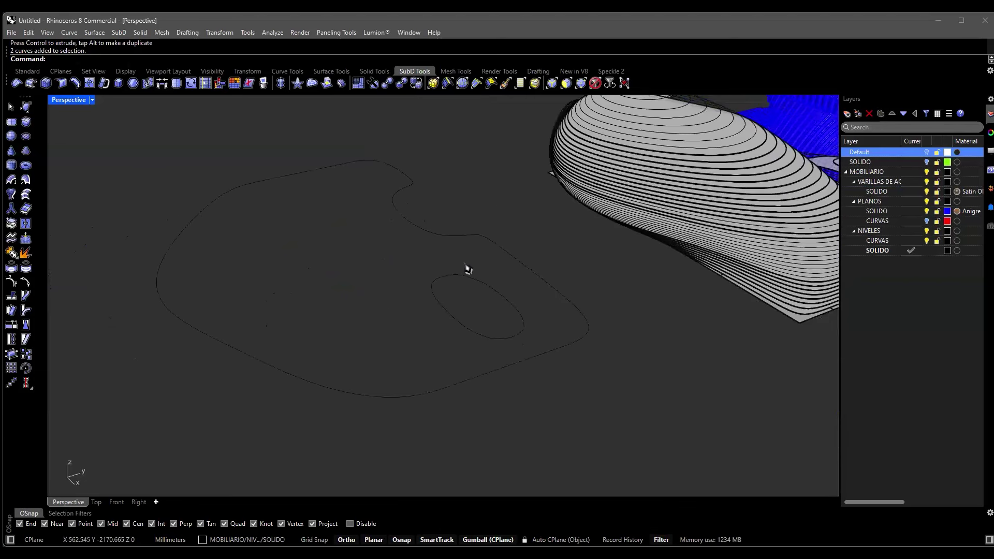
scroll(468, 269, "up", 1)
right_click_drag(478, 269, 512, 295, "shift")
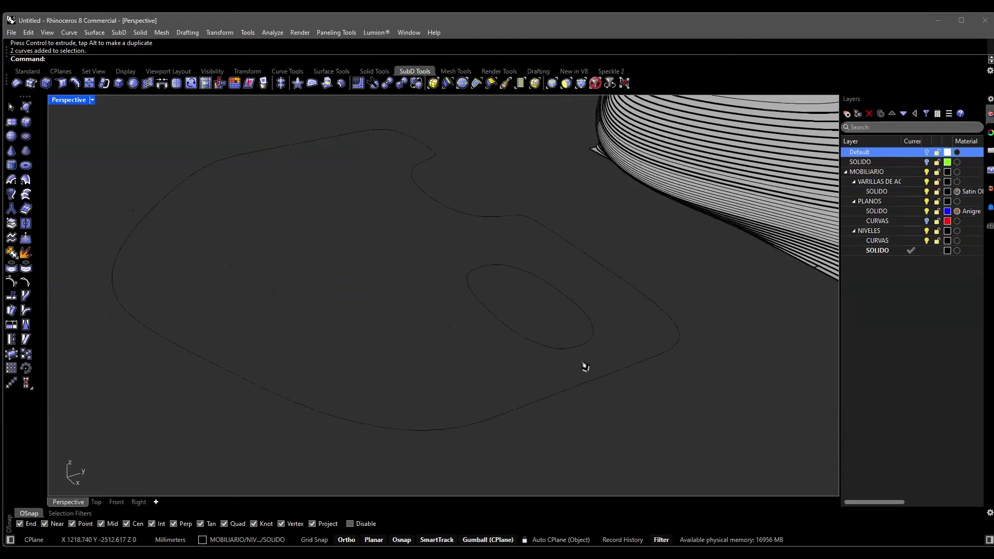
scroll(539, 331, "up", 2)
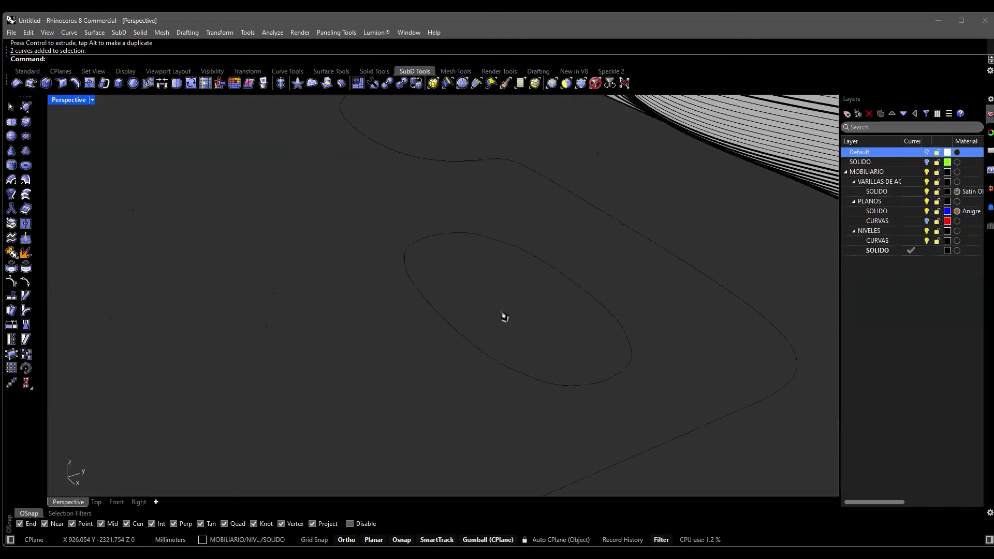
scroll(504, 318, "down", 3)
Make a flat planar surface with an oval hole from both curves.
left_click_drag(620, 438, 290, 281)
scroll(465, 336, "down", 3)
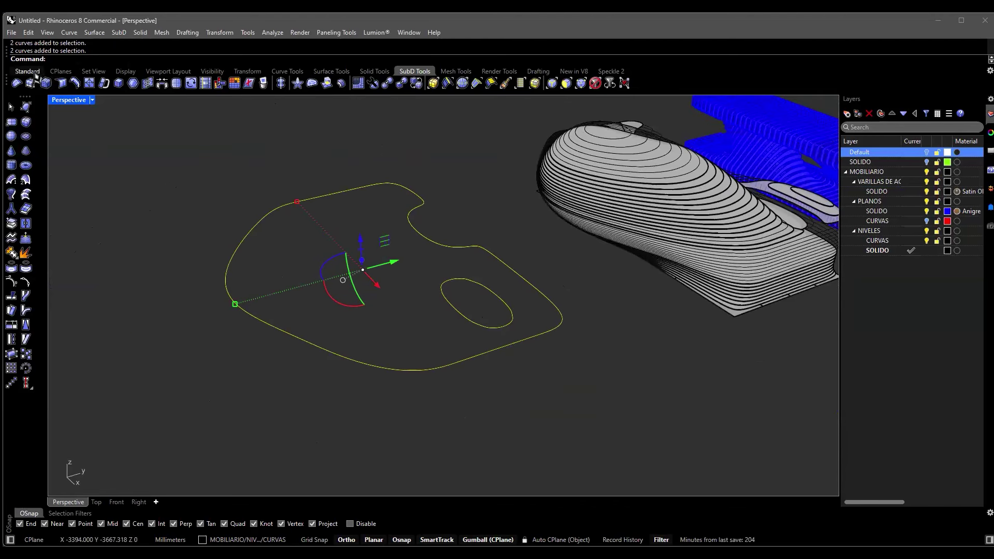
left_click(345, 74)
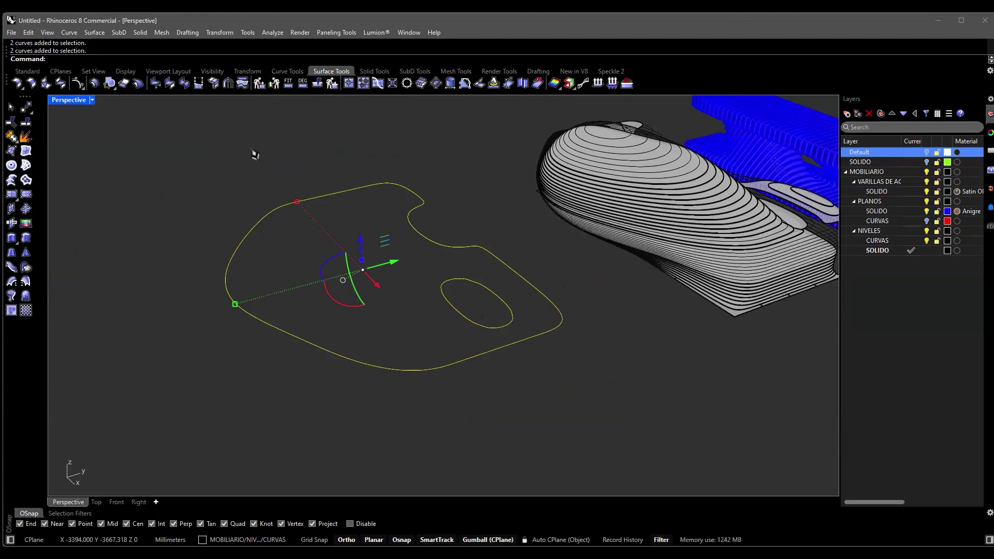
right_click_drag(233, 283, 336, 321)
left_click(12, 167)
left_click(479, 219)
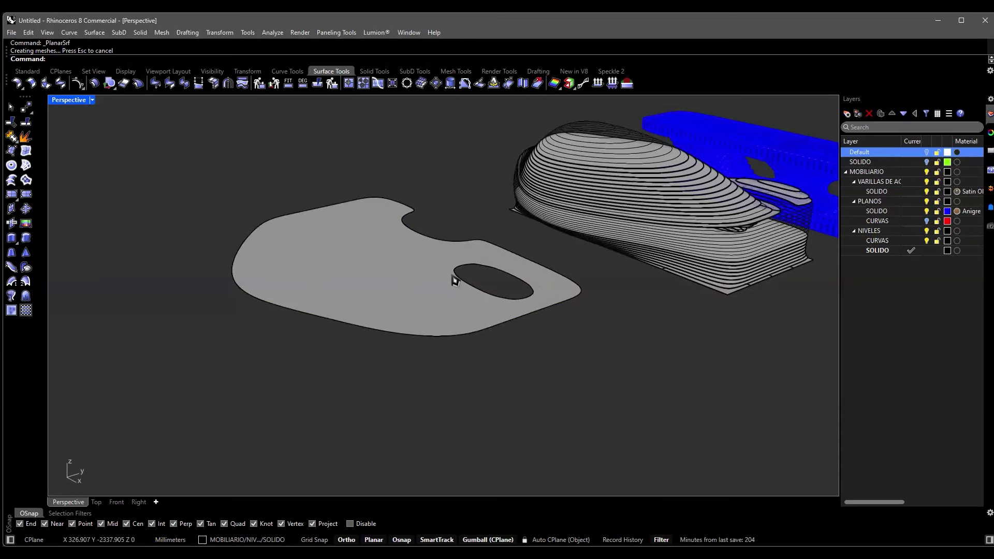
scroll(455, 280, "up", 3)
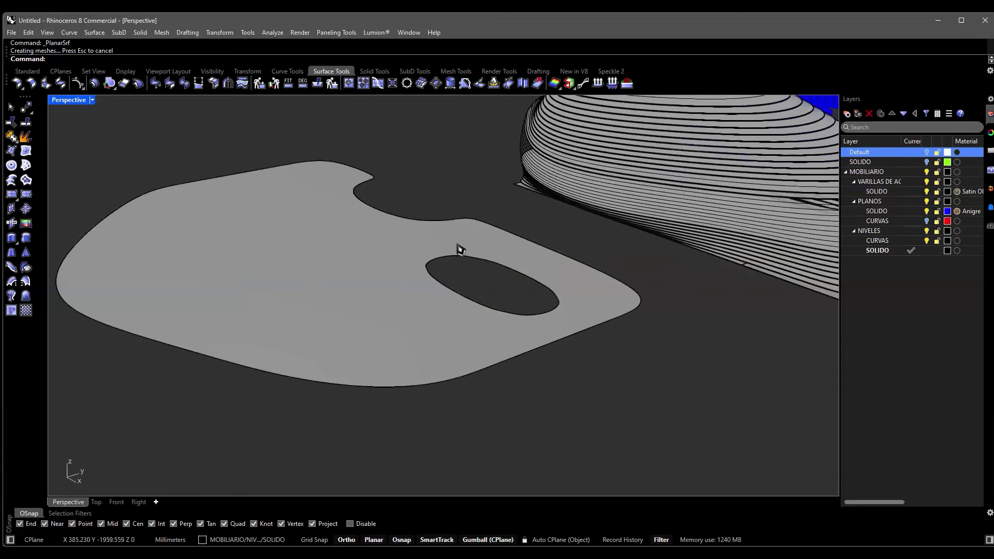
scroll(489, 290, "up", 2)
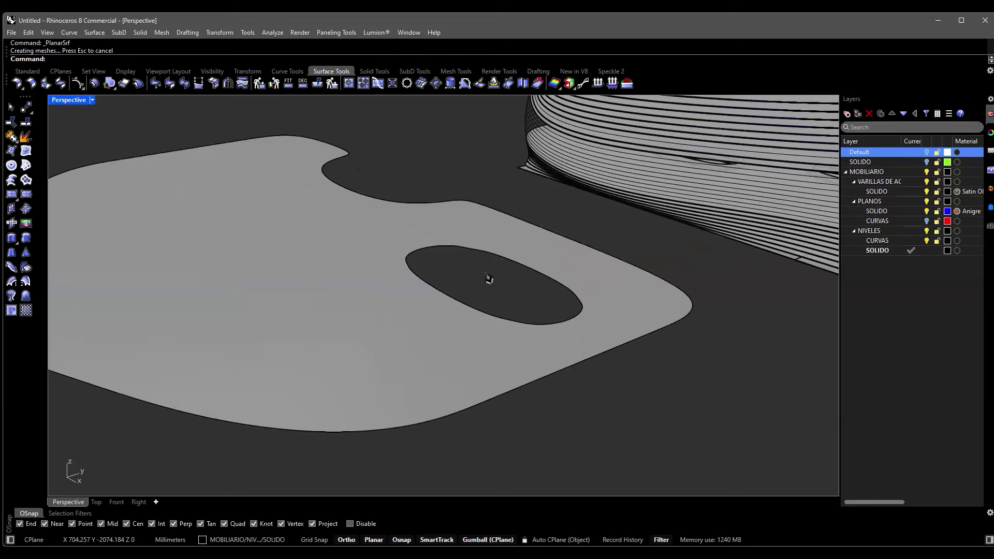
scroll(489, 280, "down", 2)
scroll(441, 314, "down", 3)
right_click_drag(552, 340, 519, 281)
scroll(556, 280, "up", 5)
scroll(557, 280, "down", 4)
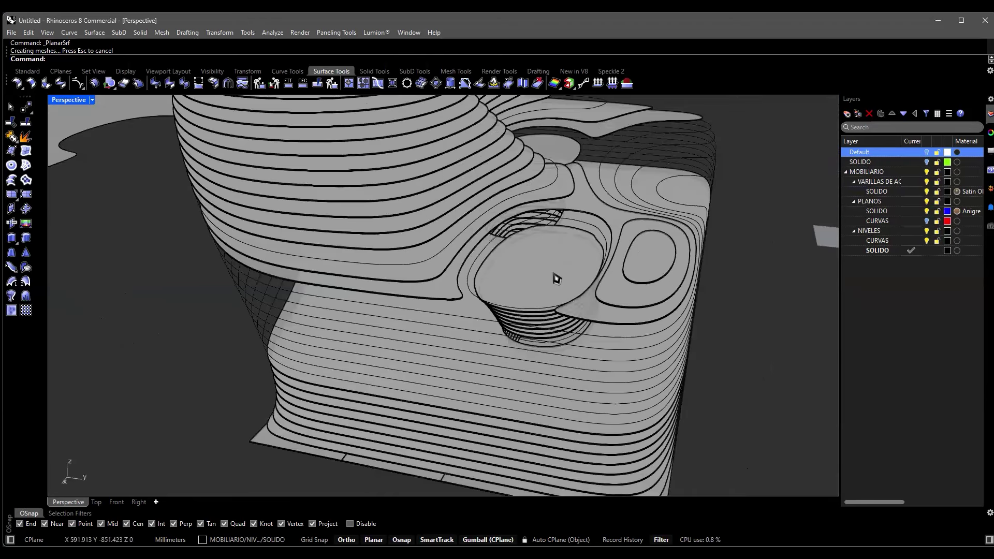
left_click(556, 279)
scroll(556, 280, "down", 4)
left_click(647, 308)
right_click_drag(666, 314, 611, 343)
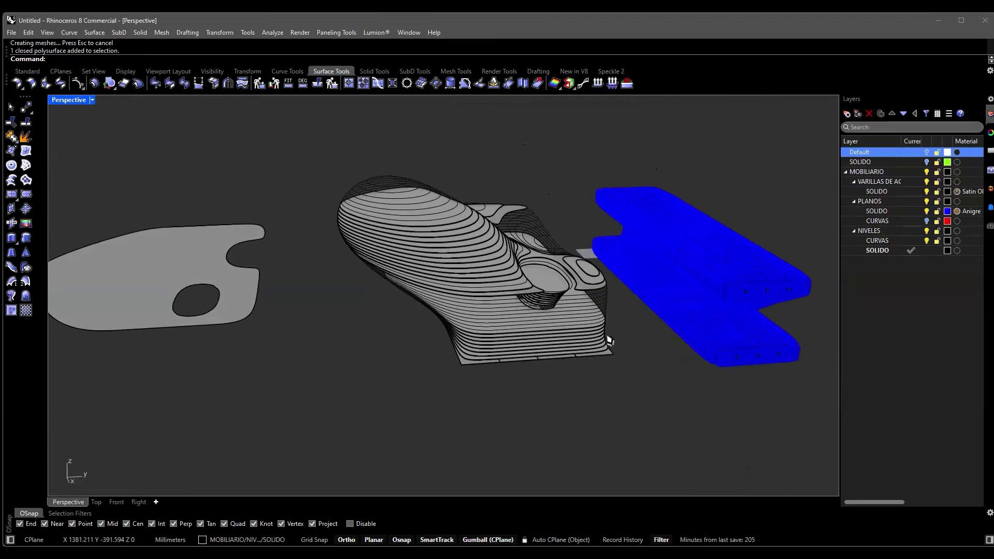
left_click(259, 309)
scroll(456, 311, "up", 3)
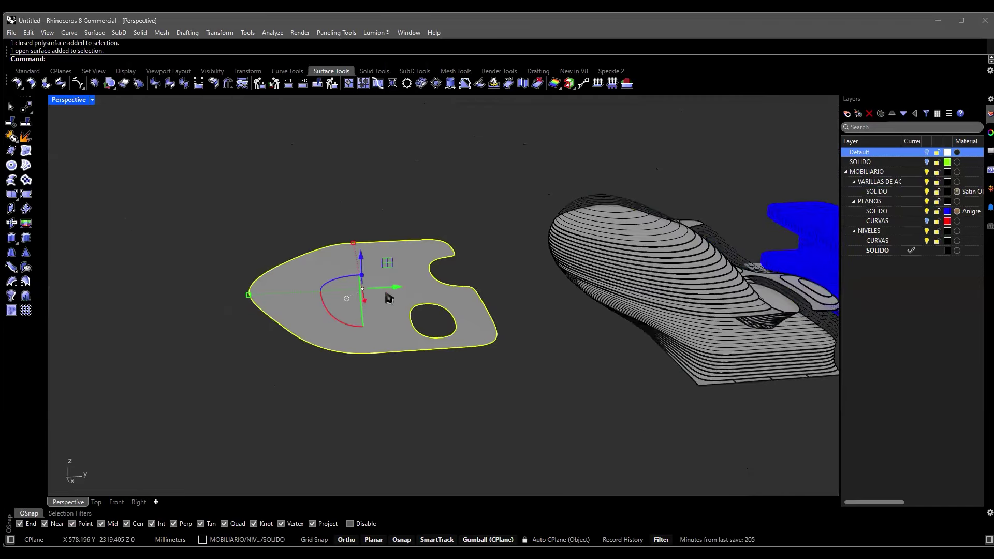
right_click_drag(339, 298, 410, 370)
left_click(471, 345)
left_click(160, 317)
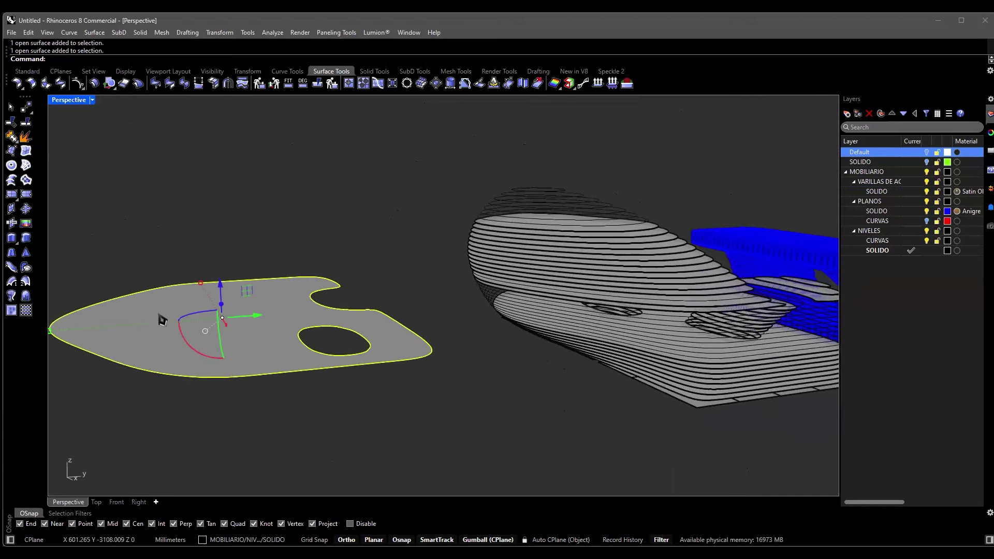
left_click(368, 422)
left_click(389, 348)
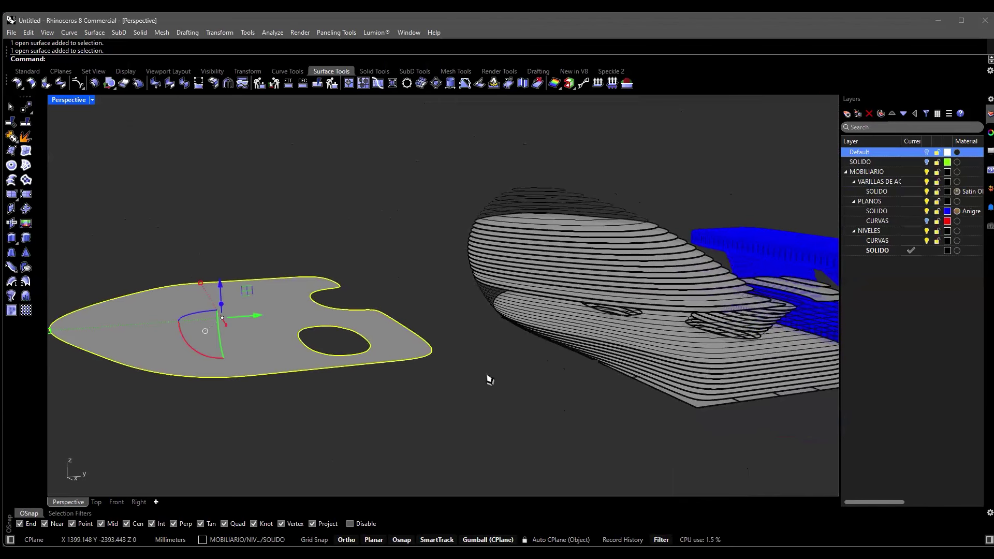
left_click(526, 385)
right_click_drag(526, 384, 359, 413, "shift")
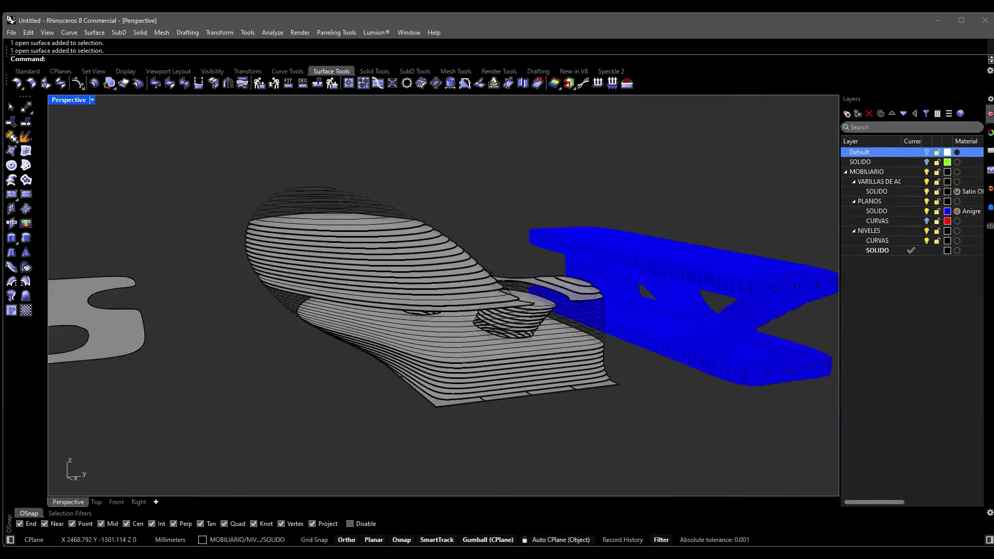
right_click_drag(311, 403, 212, 361, "shift")
left_click(238, 344)
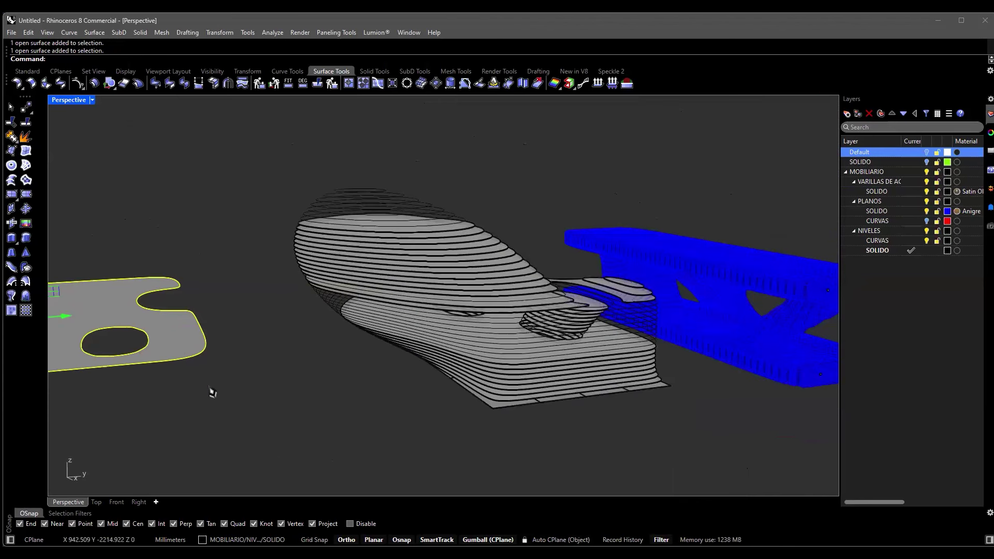
right_click_drag(406, 310, 450, 310)
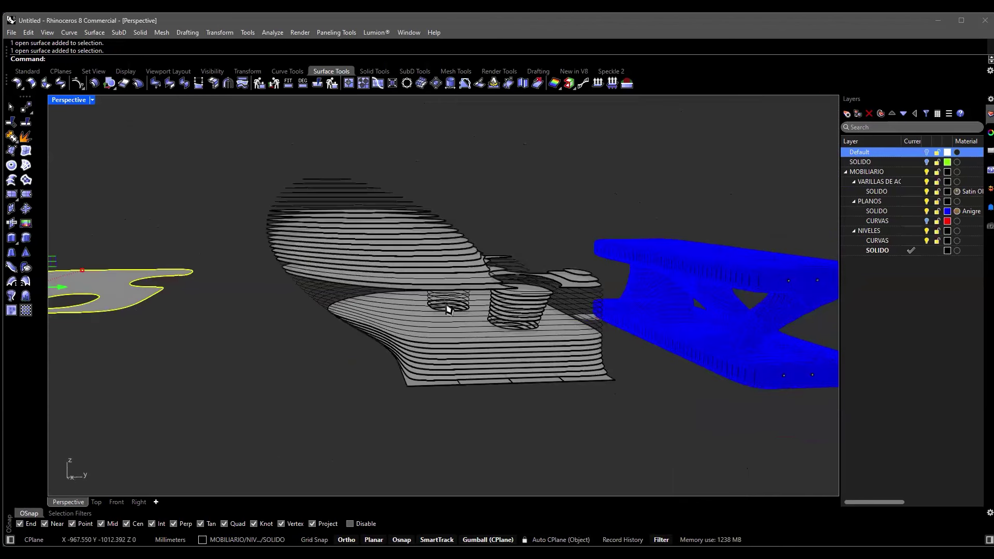
right_click_drag(299, 348, 339, 357)
key("Escape")
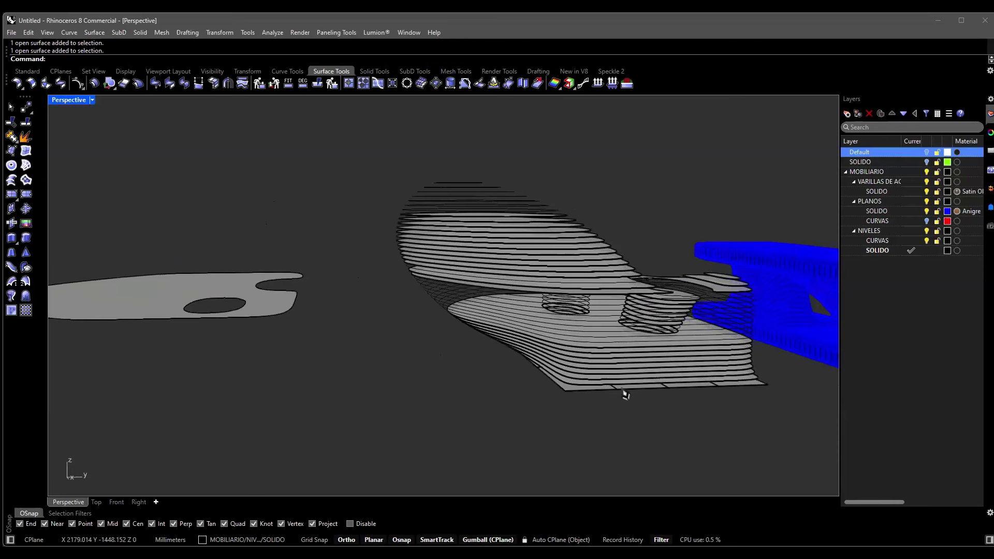
right_click_drag(672, 334, 565, 237)
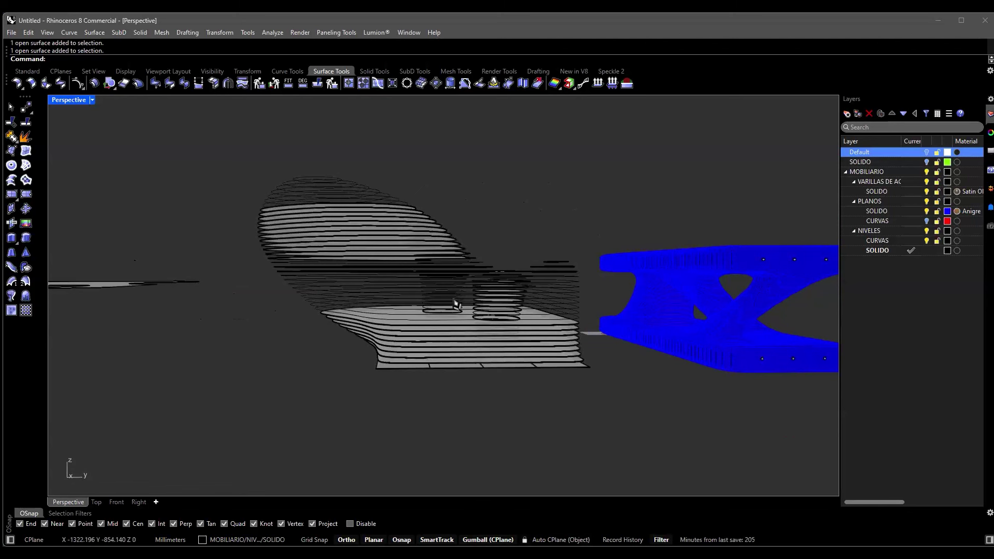
left_click(412, 279)
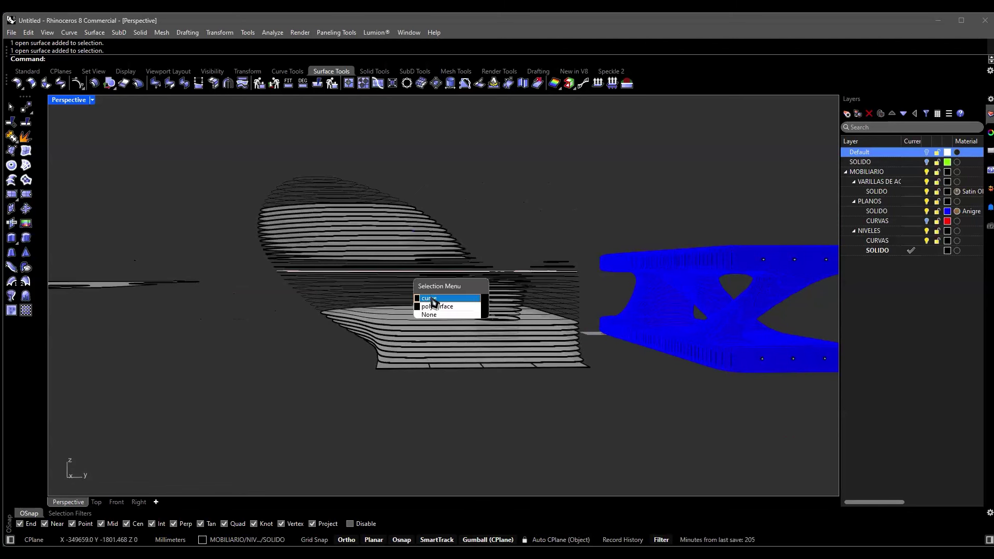
left_click(431, 299)
key("Delete")
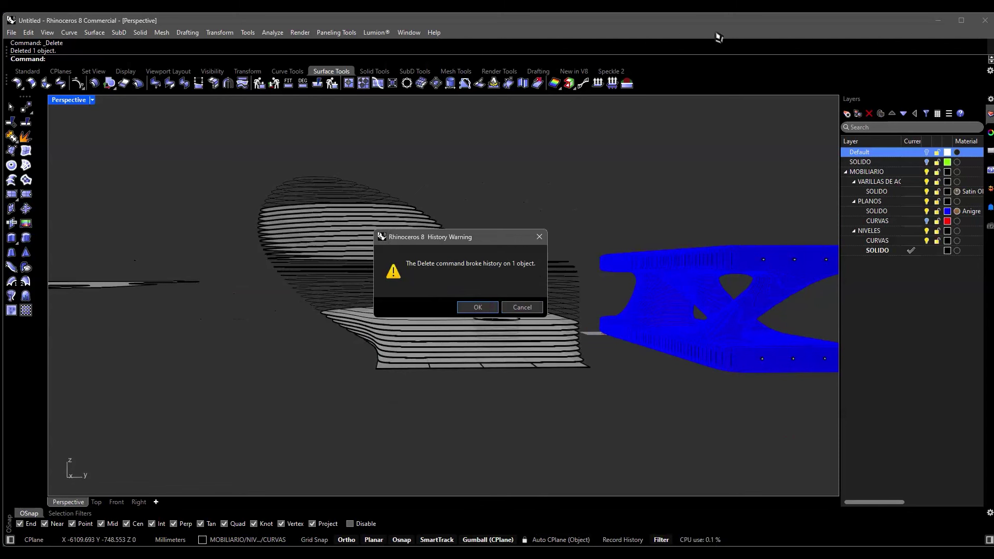
left_click(528, 311)
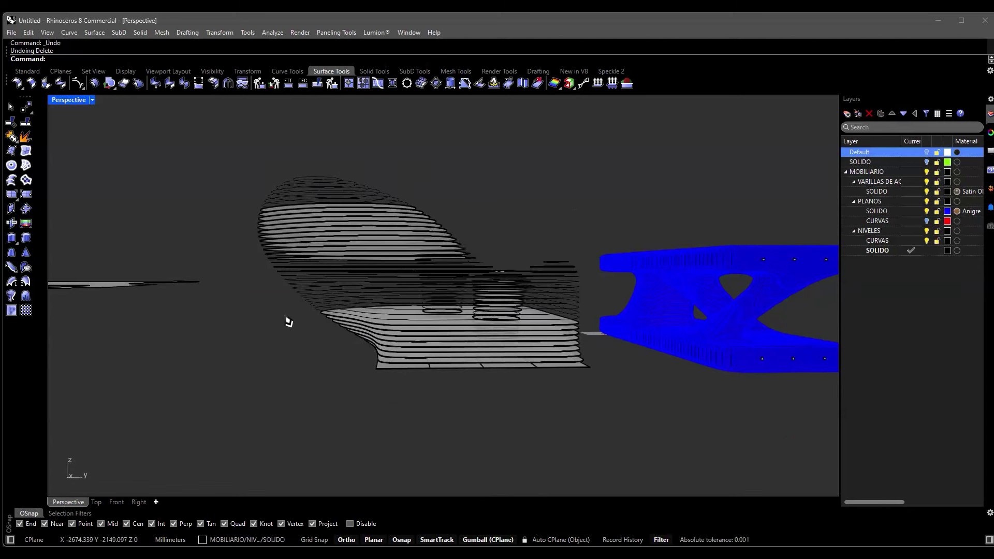
right_click_drag(288, 322, 255, 371)
scroll(255, 361, "down", 3)
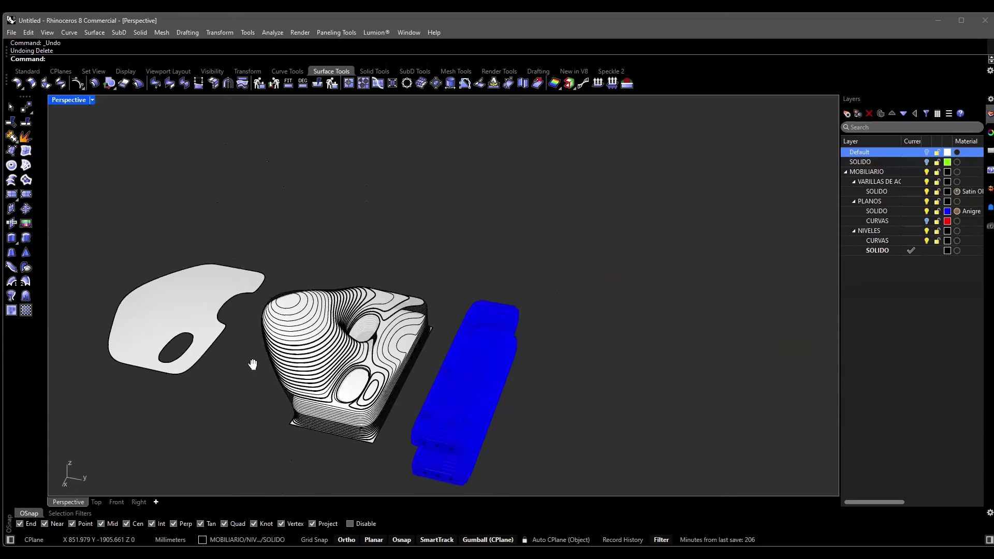
Deselect the flat plate and turn on Record History in the status bar.
scroll(259, 311, "up", 2)
left_click(261, 278)
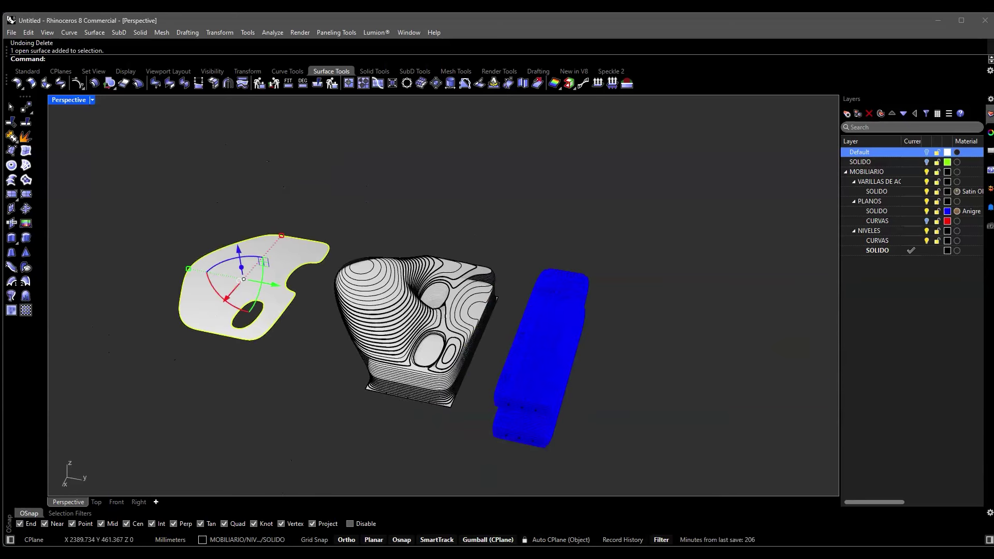
left_click(681, 418)
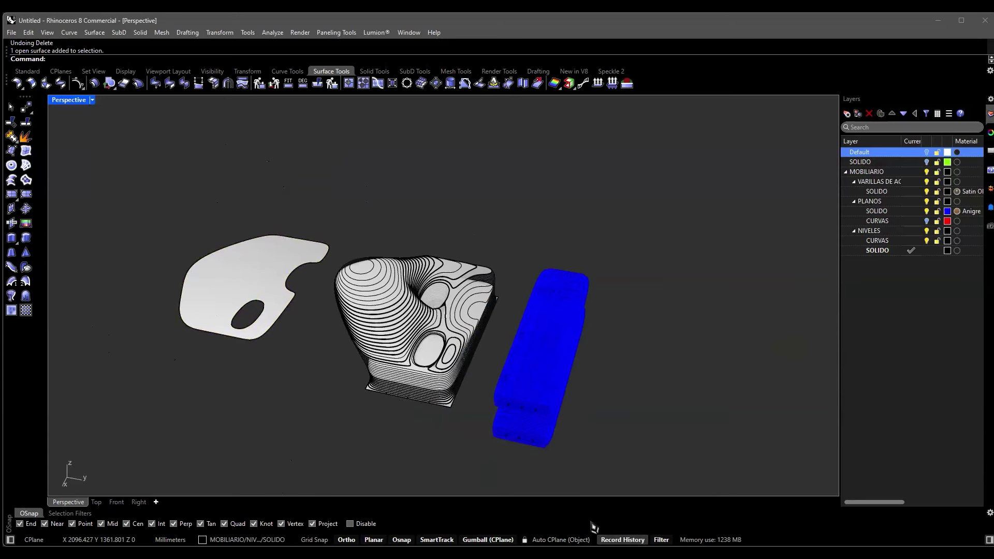
left_click(623, 539)
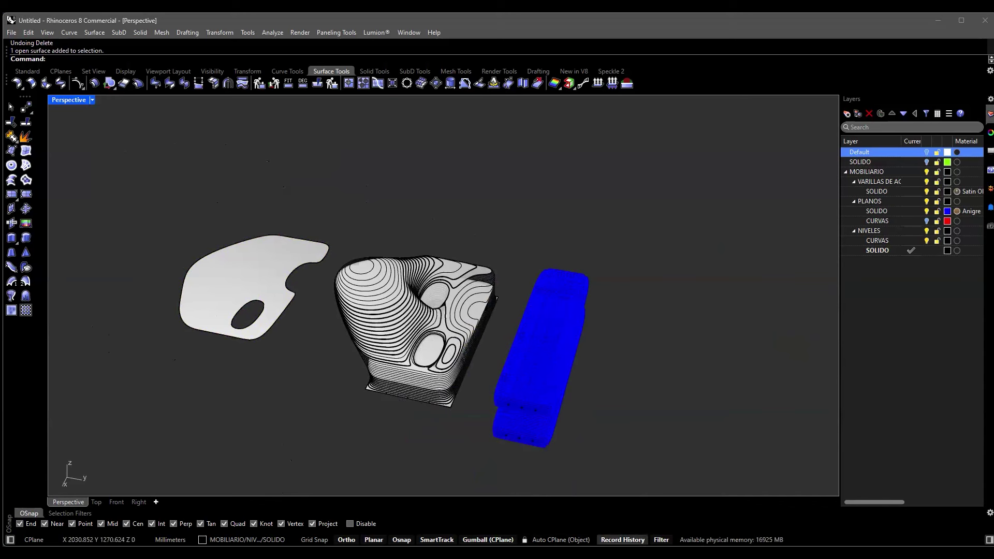
Orbit around the bench and blue block, then launch Grasshopper from the Standard tab.
scroll(573, 317, "up", 5)
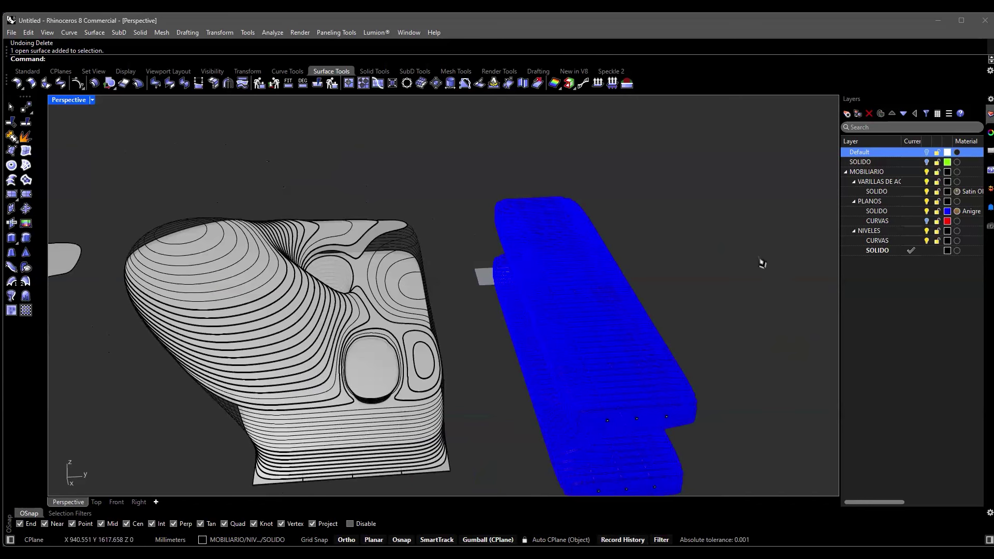
right_click_drag(443, 295, 466, 280)
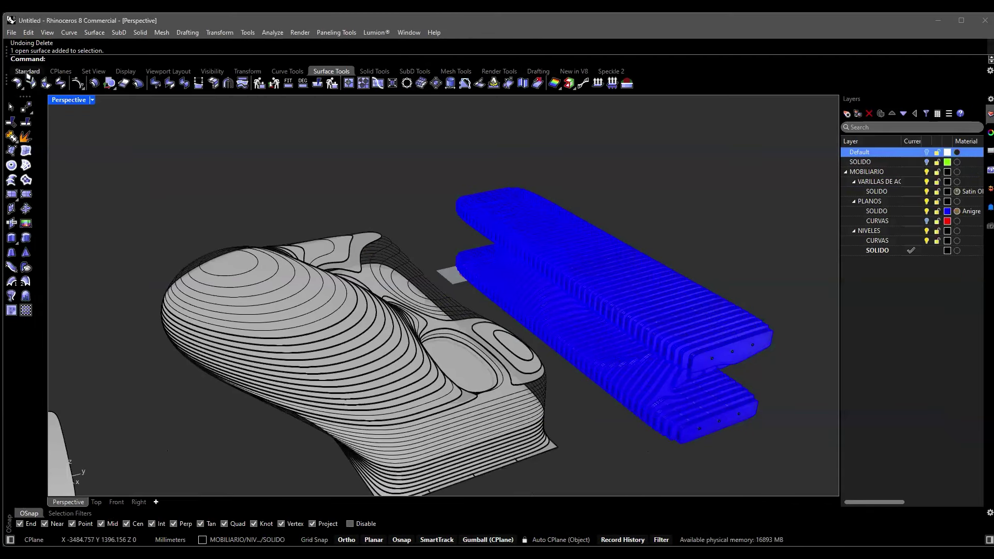
left_click(27, 72)
left_click(467, 83)
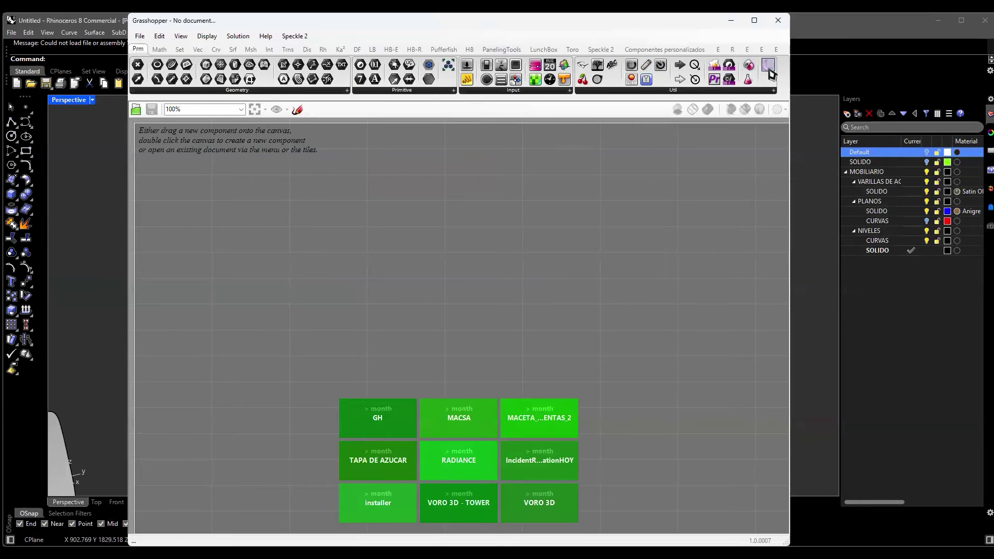
Place a Mode toggle from Params > Util on the canvas, briefly disabling and re-enabling it.
left_click_drag(769, 70, 465, 219)
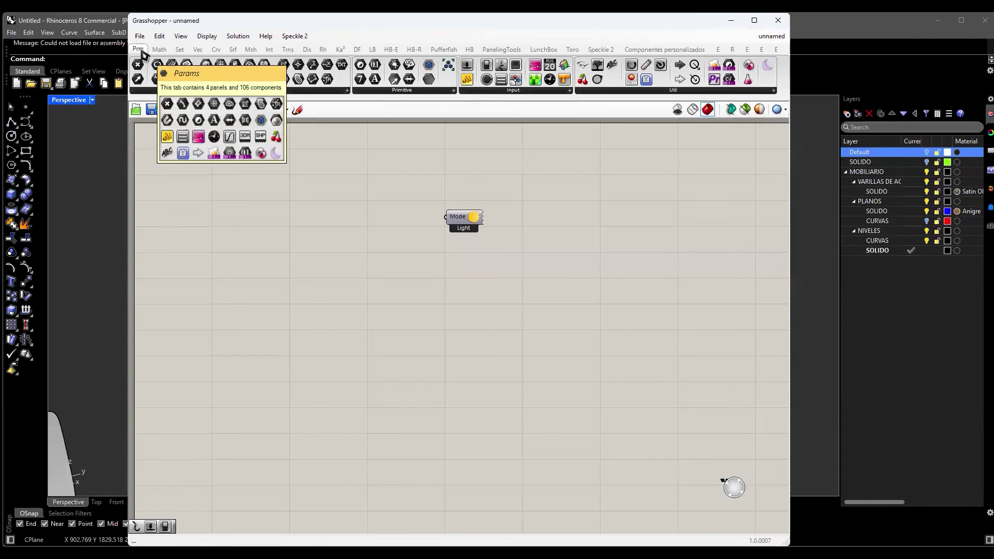
left_click_drag(472, 220, 489, 224)
scroll(489, 223, "up", 5)
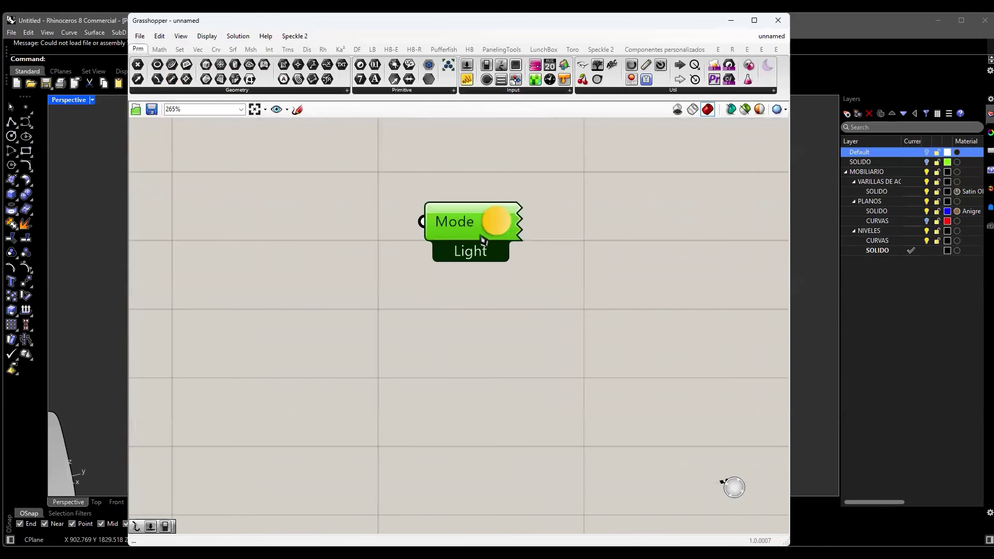
double_click(513, 249)
right_click(482, 228)
left_click(472, 254)
right_click(481, 232)
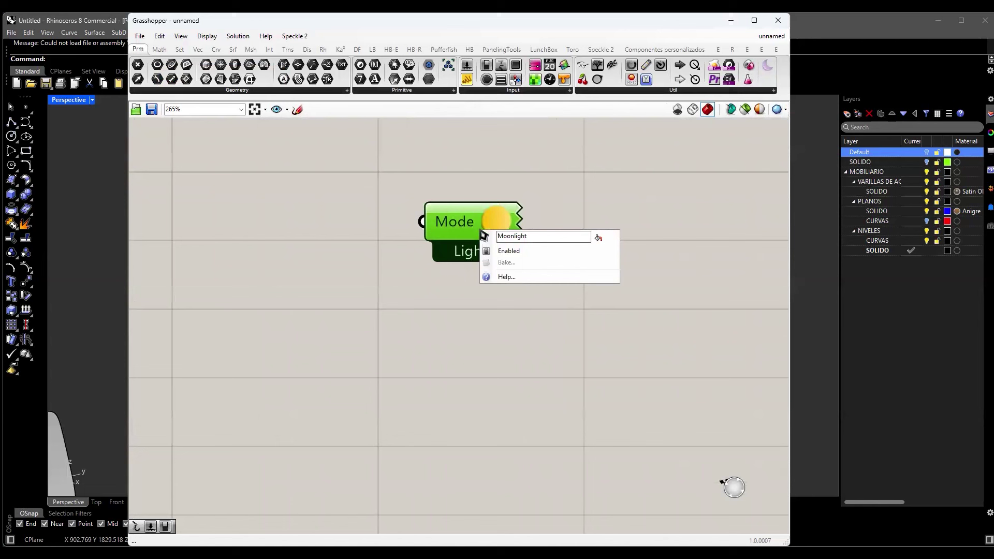
left_click(505, 250)
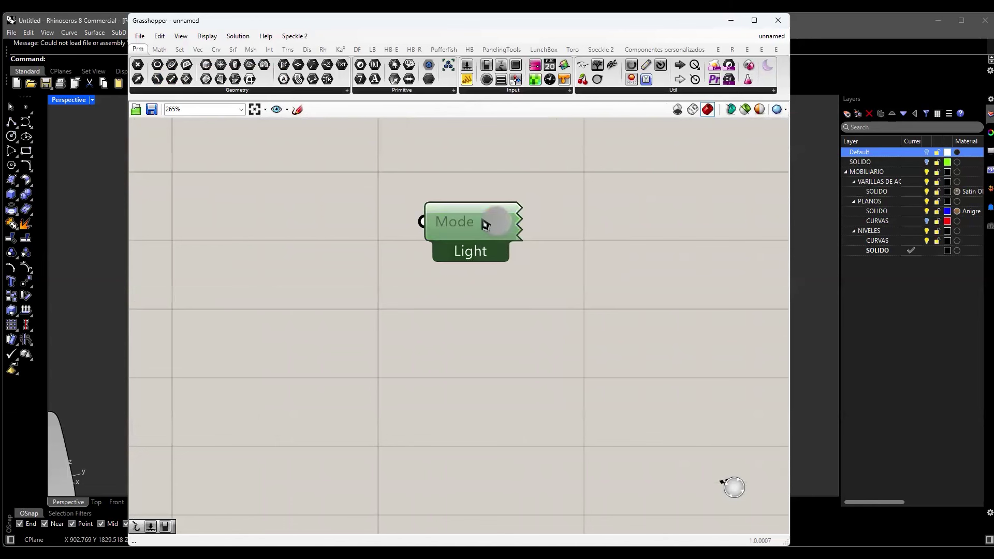
right_click(484, 221)
left_click(515, 241)
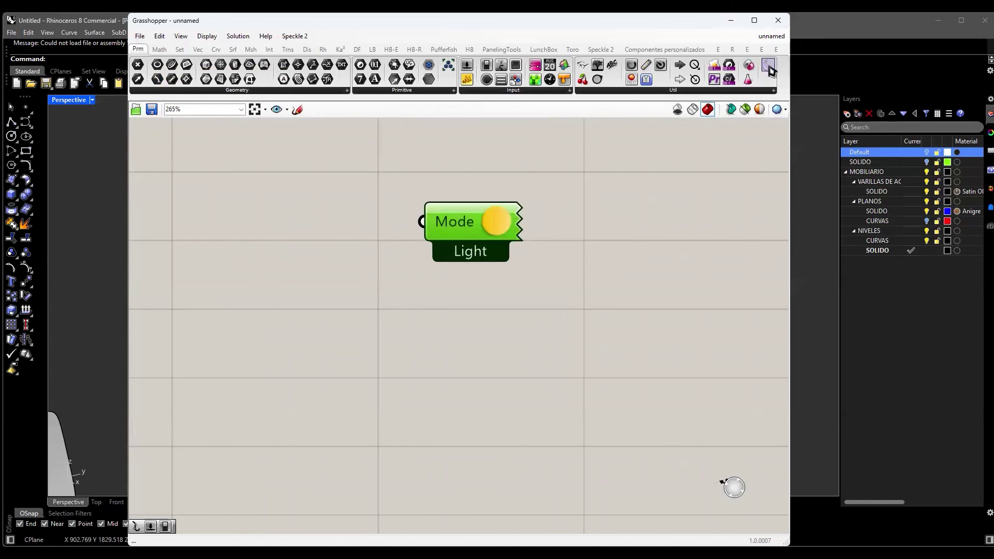
Delete a duplicate Mode toggle and set the remaining Mode to True for dark mode.
left_click_drag(768, 65, 623, 278)
left_click(623, 279)
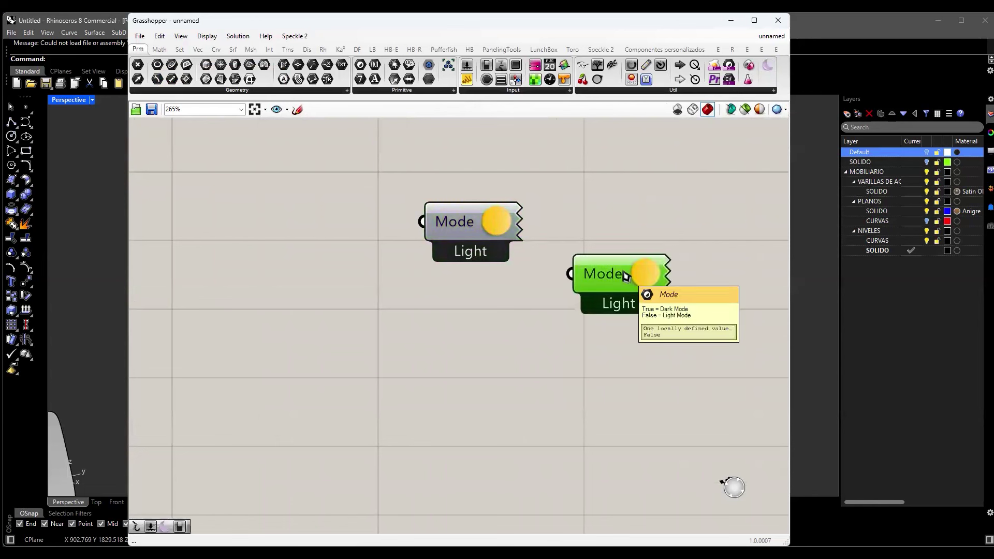
key("Delete")
left_click(461, 226)
right_click(460, 226)
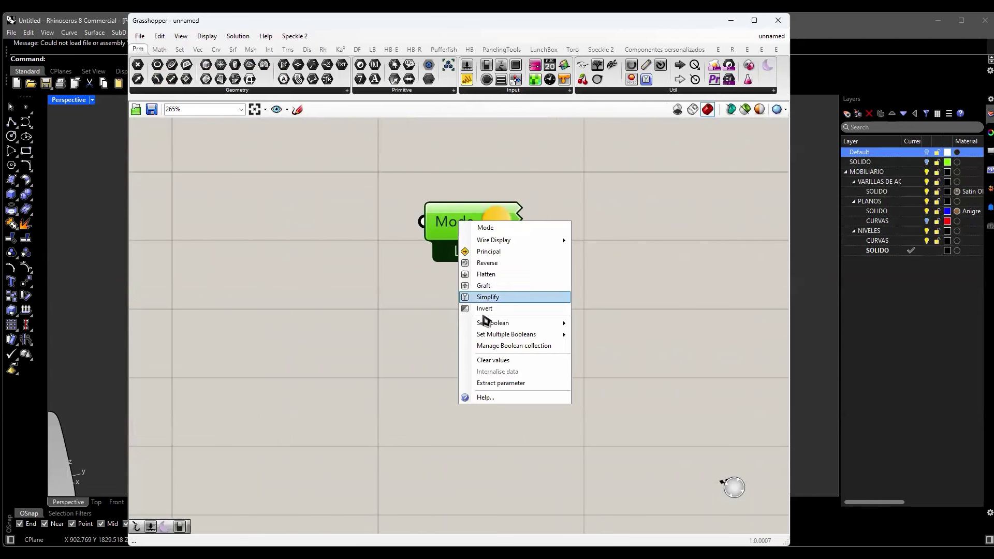
mouse_move(517, 326)
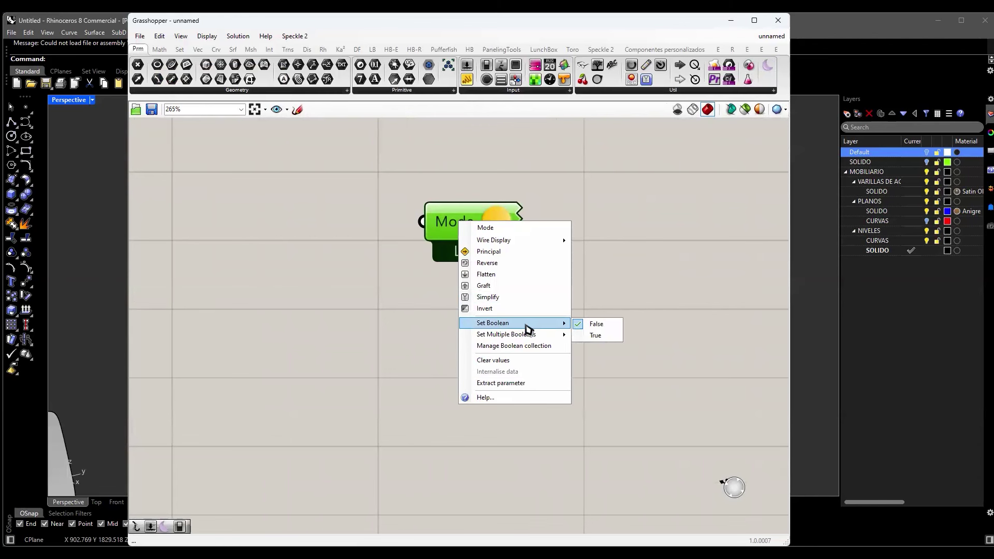
left_click(600, 337)
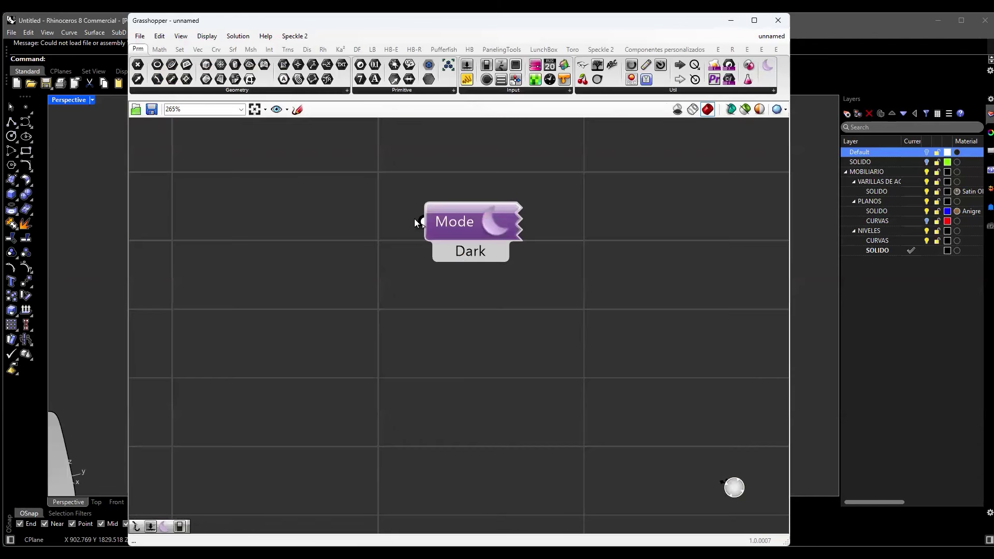
Place a Geometry parameter and a Curve Side component beside the Mode toggle.
right_click(439, 225)
left_click(467, 251)
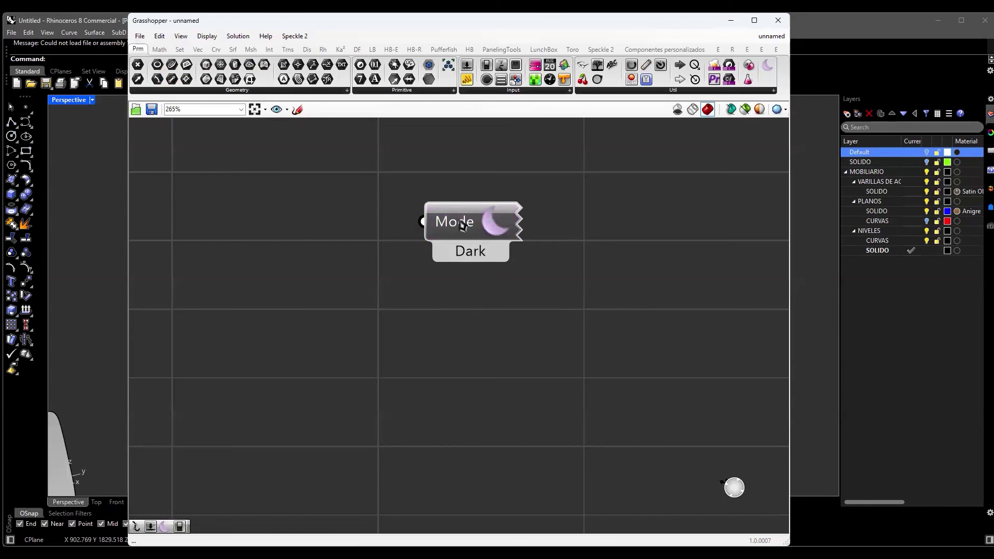
left_click_drag(220, 79, 299, 227)
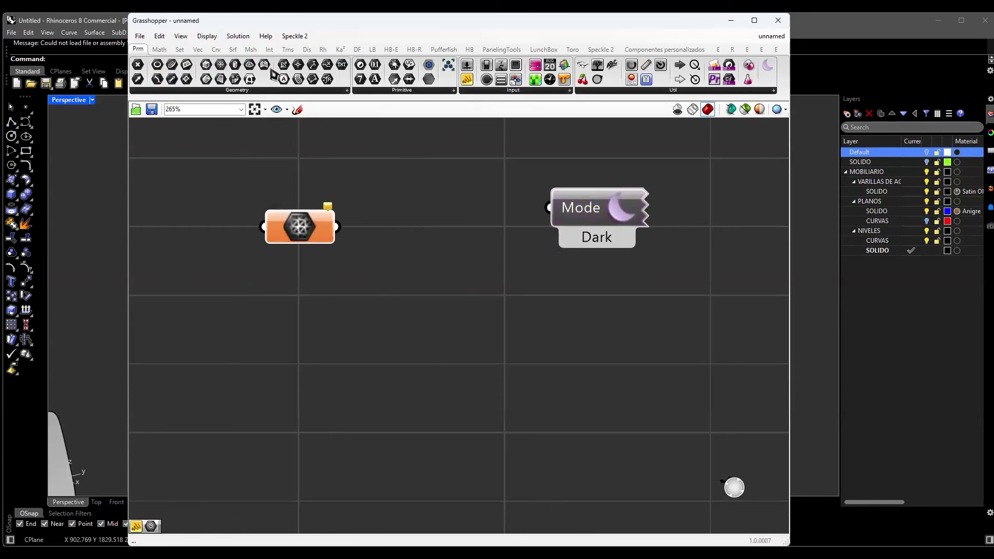
left_click(216, 49)
left_click_drag(244, 66, 434, 268)
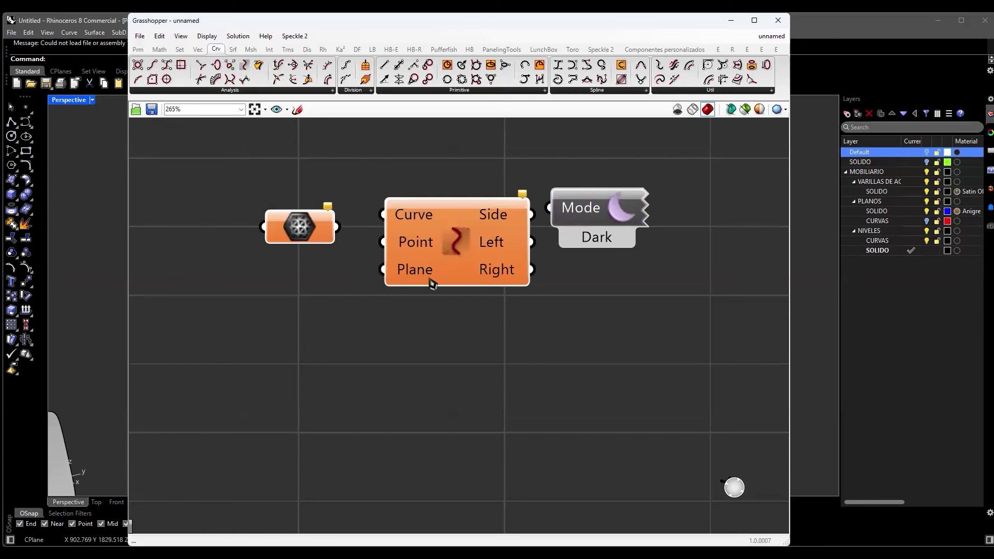
scroll(510, 305, "down", 2)
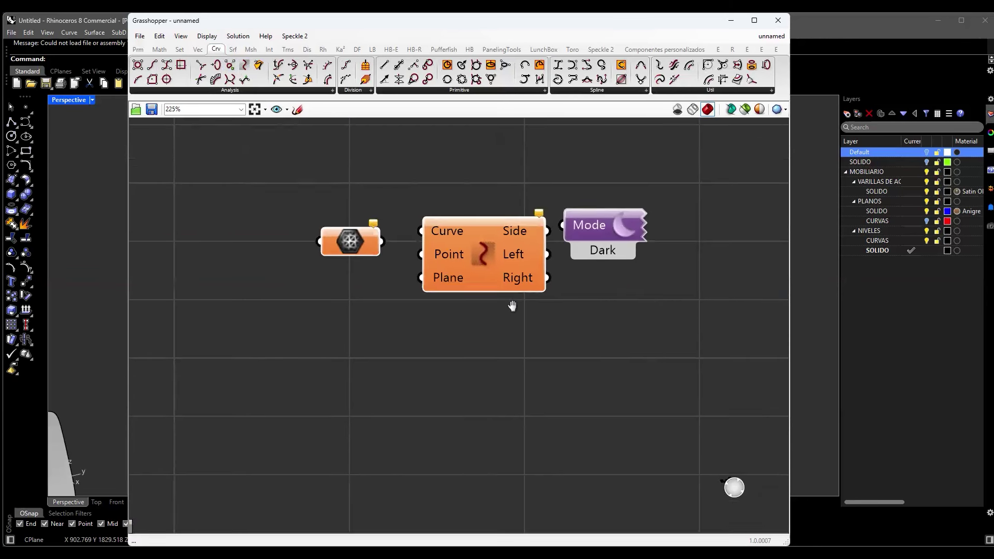
left_click_drag(612, 276, 502, 291)
Move Curve Side off the Geometry parameter and inspect its Left output.
left_click_drag(699, 368, 209, 184)
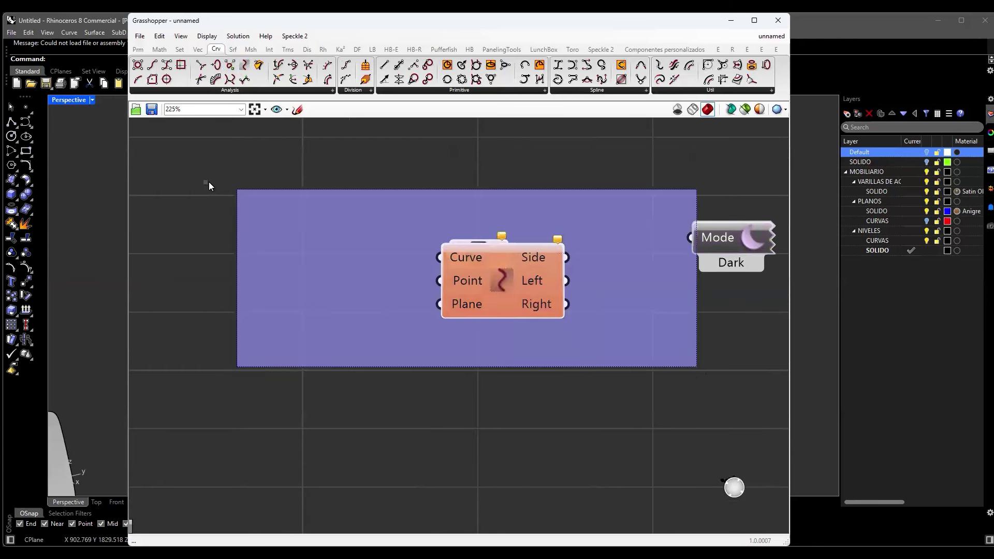
left_click_drag(753, 359, 386, 172)
scroll(277, 282, "down", 3)
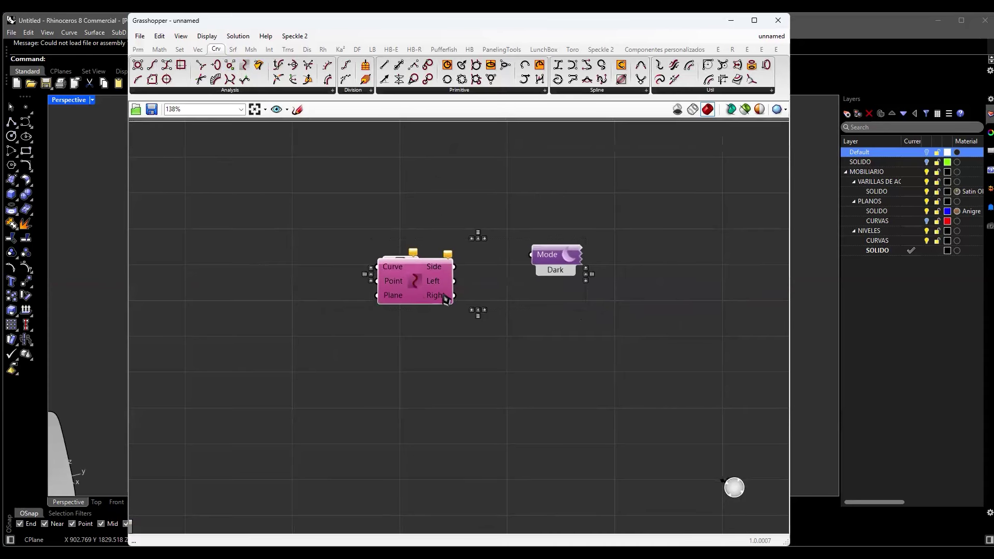
left_click_drag(419, 282, 480, 274)
right_click_drag(592, 307, 551, 318)
left_click(565, 368)
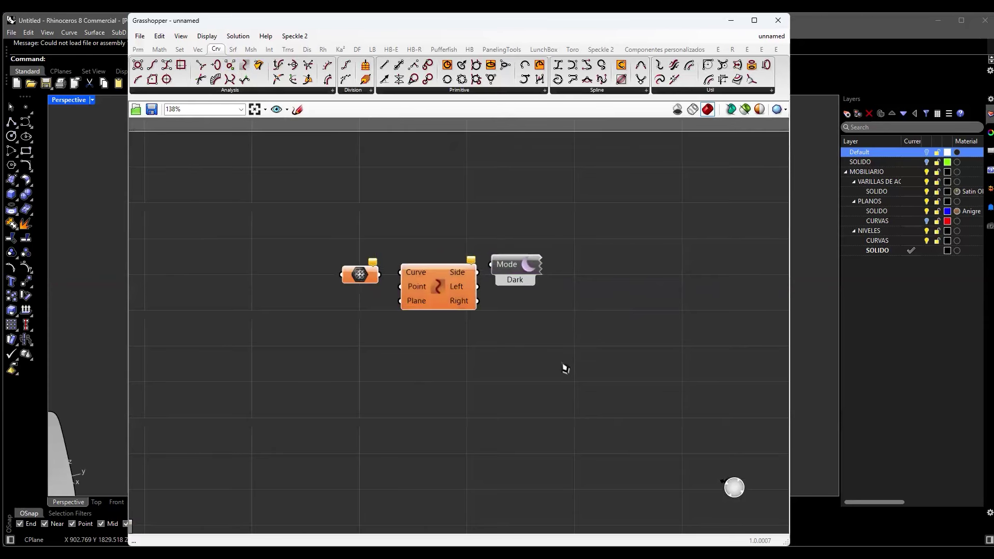
left_click(522, 279)
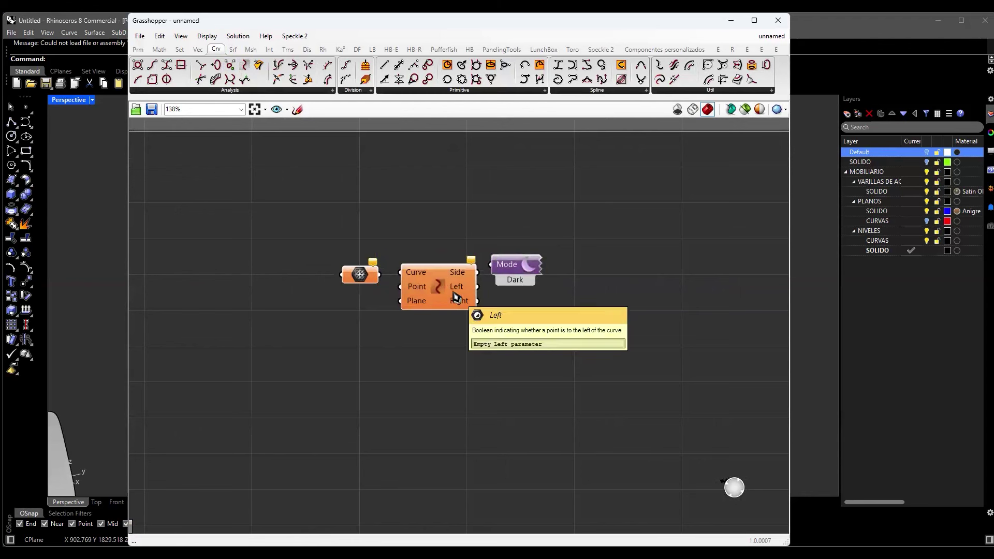
Set the Mode toggle to False for light mode, then delete all three components.
left_click_drag(557, 362, 312, 206)
left_click(505, 268)
right_click(506, 270)
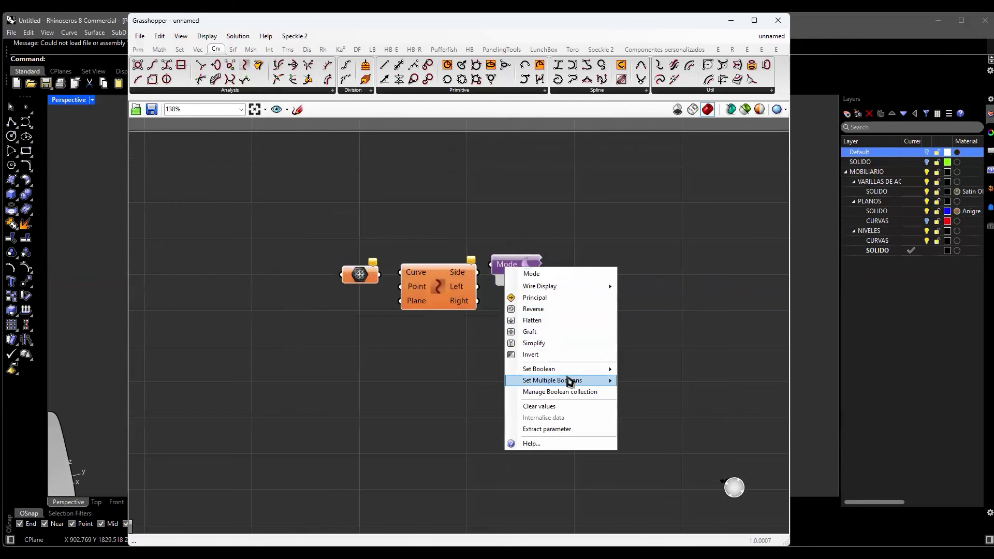
mouse_move(610, 368)
left_click(649, 380)
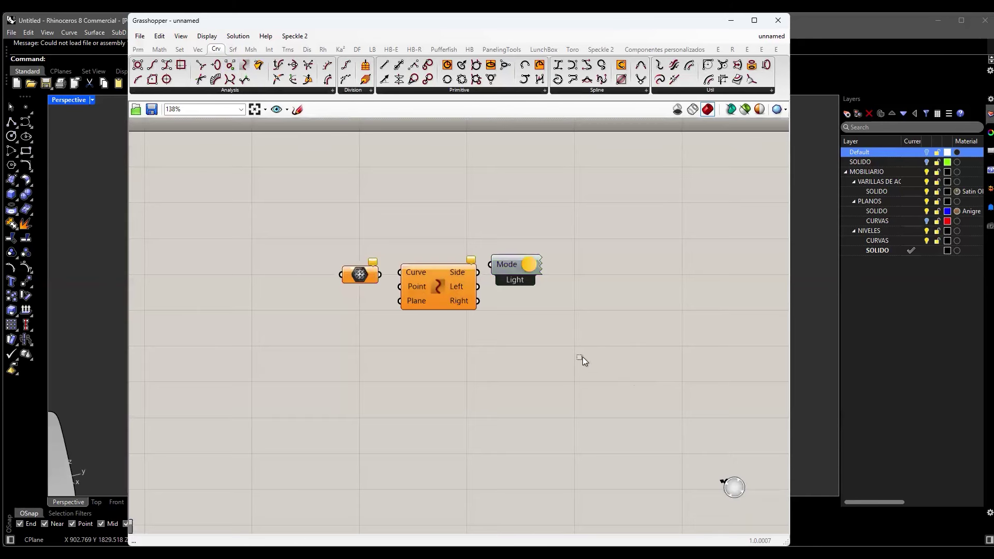
left_click_drag(590, 368, 306, 200)
key("Delete")
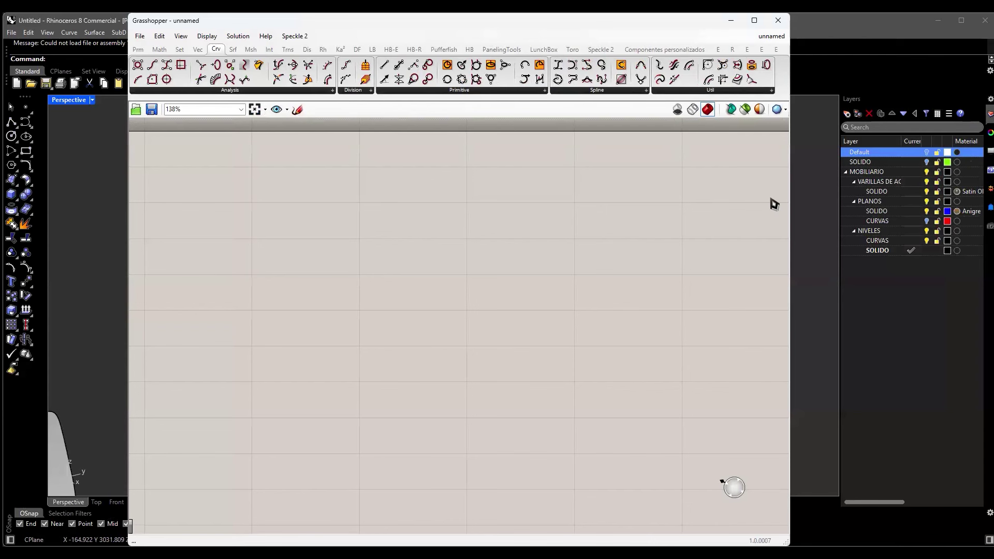
Move the Grasshopper window left to reveal the Rhino model behind it.
left_click_drag(735, 30, 651, 60)
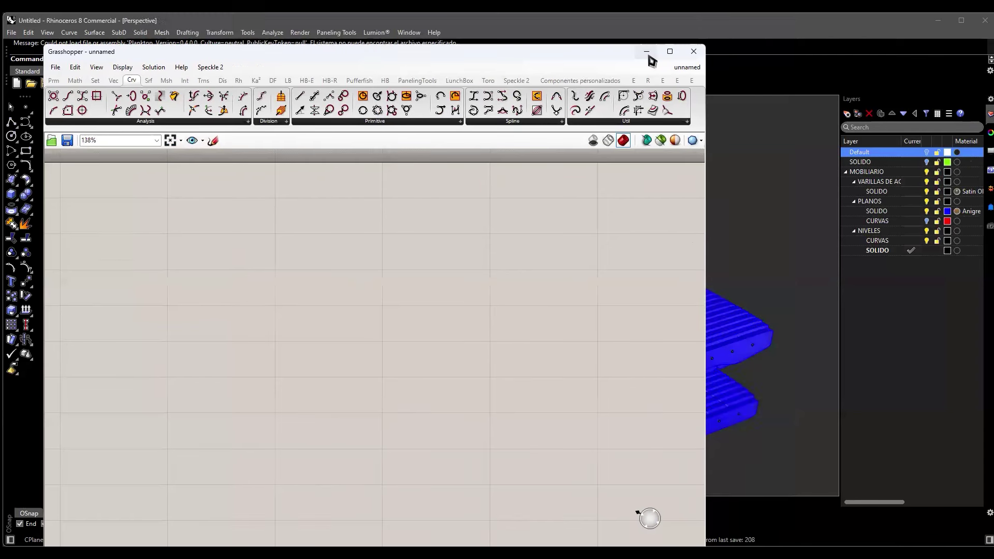